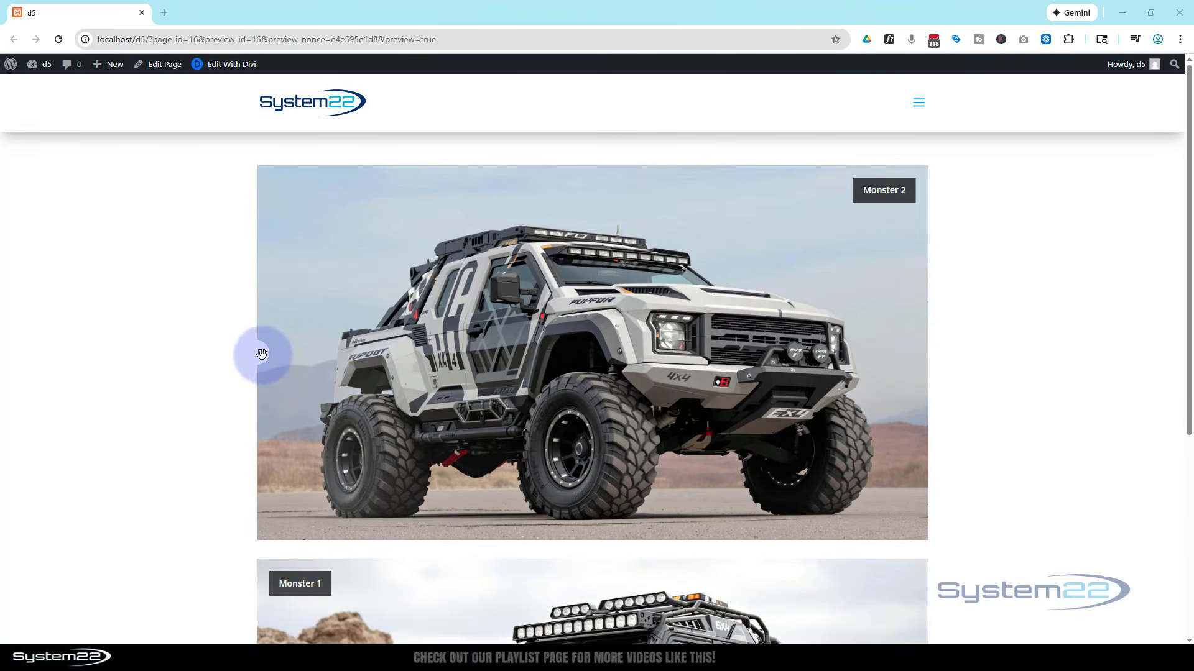
- Try out the horizontal and the vertical before/after image sliders on the preview page
{"action": "left_click_drag", "start_coordinate": [261, 353], "coordinate": [244, 390]}
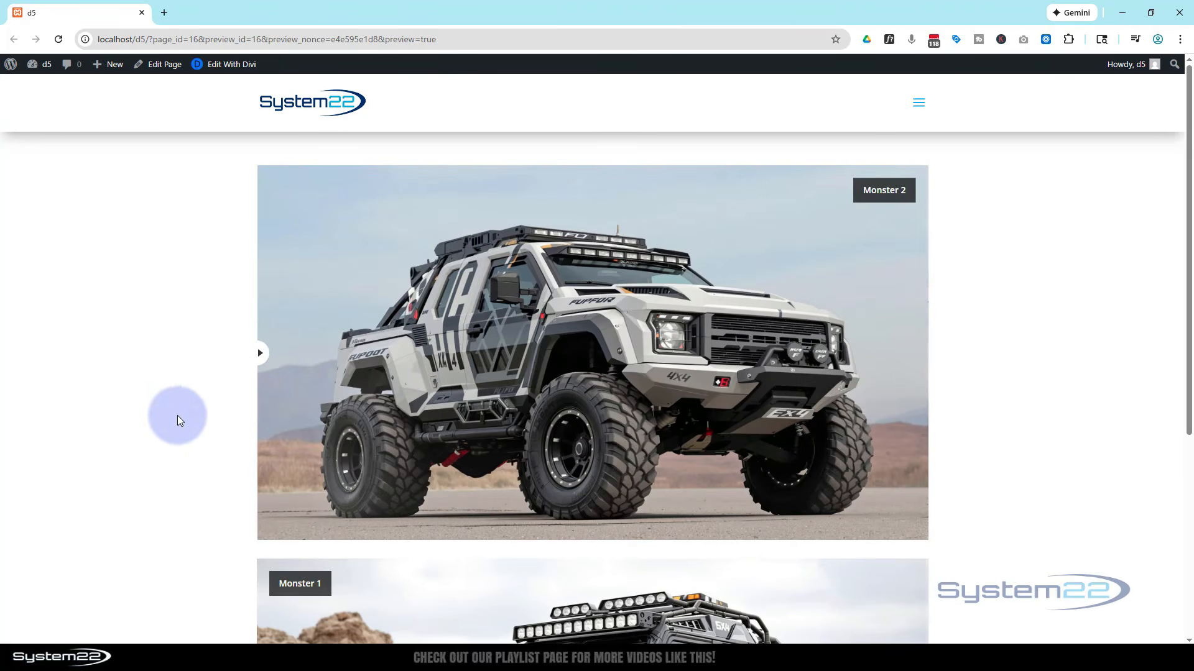
{"action": "scroll", "coordinate": [178, 413], "scroll_direction": "down", "scroll_amount": 5}
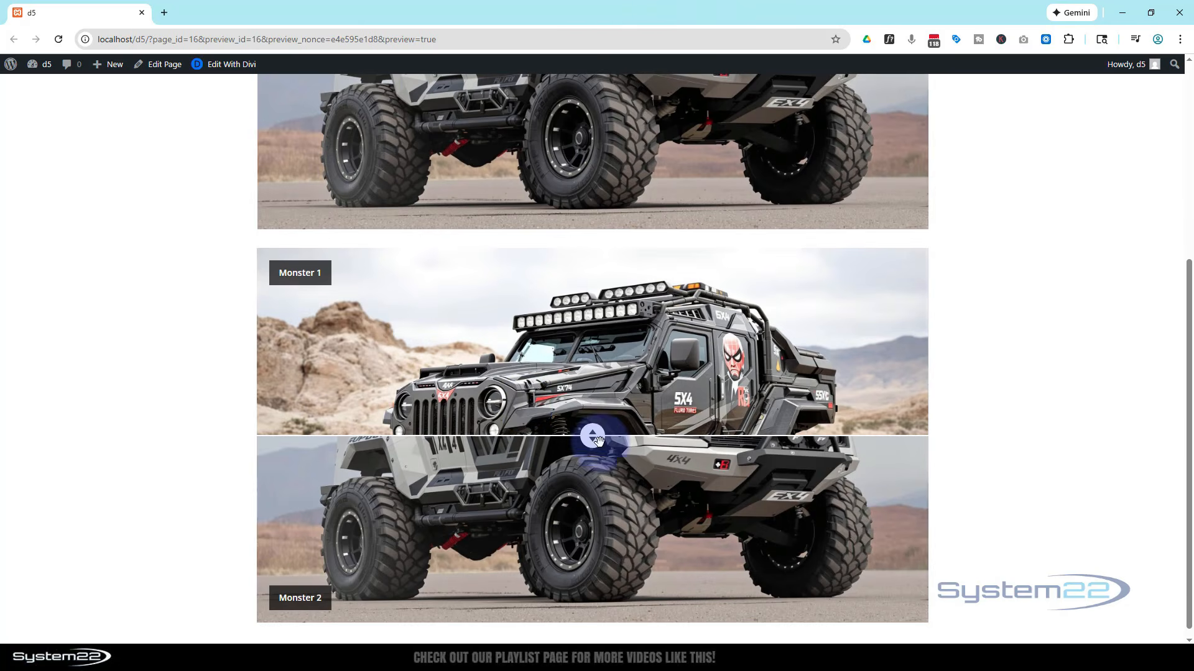
{"action": "left_click_drag", "start_coordinate": [599, 441], "coordinate": [557, 626]}
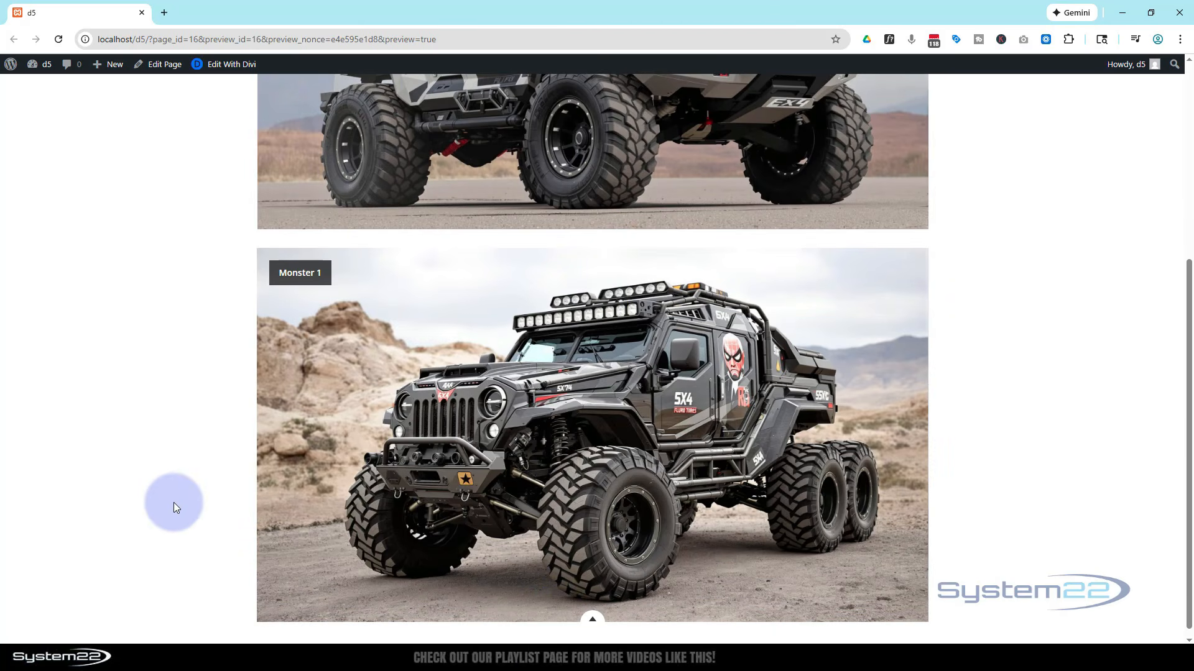
{"action": "scroll", "coordinate": [173, 502], "scroll_direction": "up", "scroll_amount": 5}
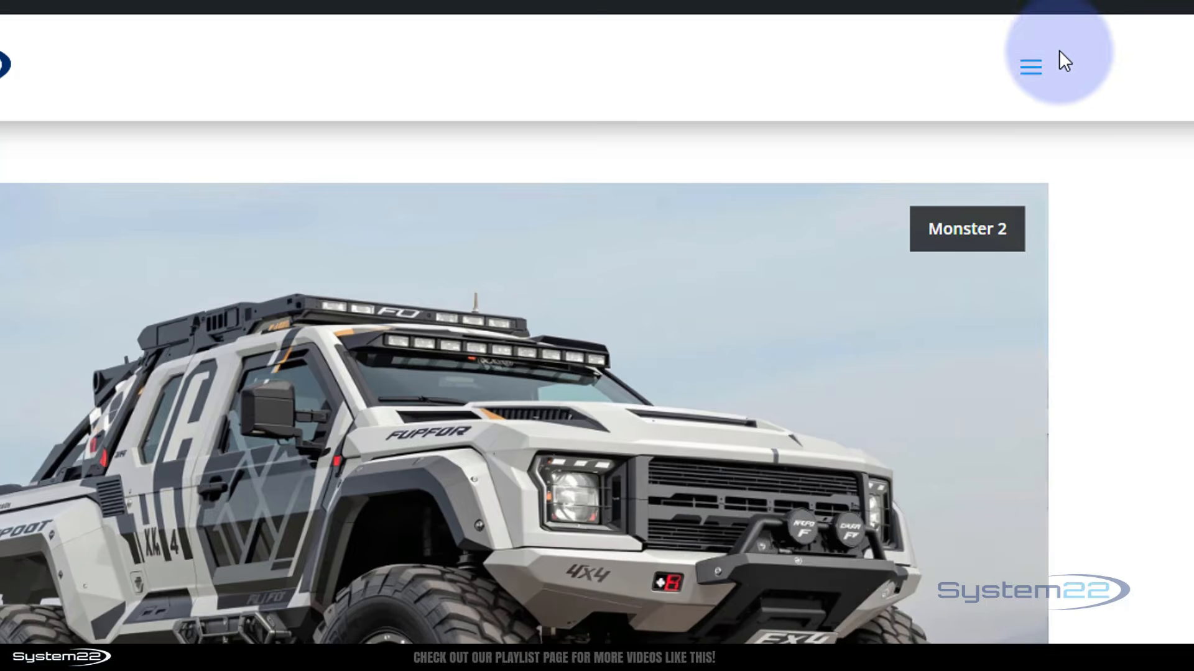
- Test opening and closing the header's dropdown menu on the desktop preview page
{"action": "left_click", "coordinate": [1032, 68]}
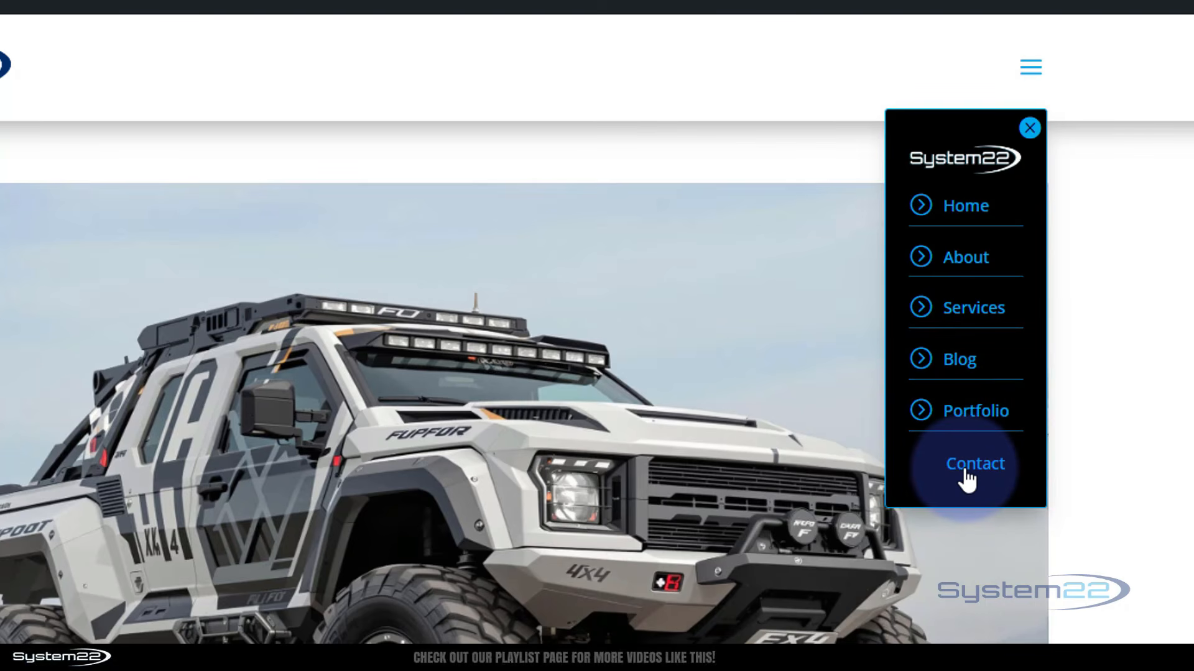
{"action": "left_click", "coordinate": [1029, 129]}
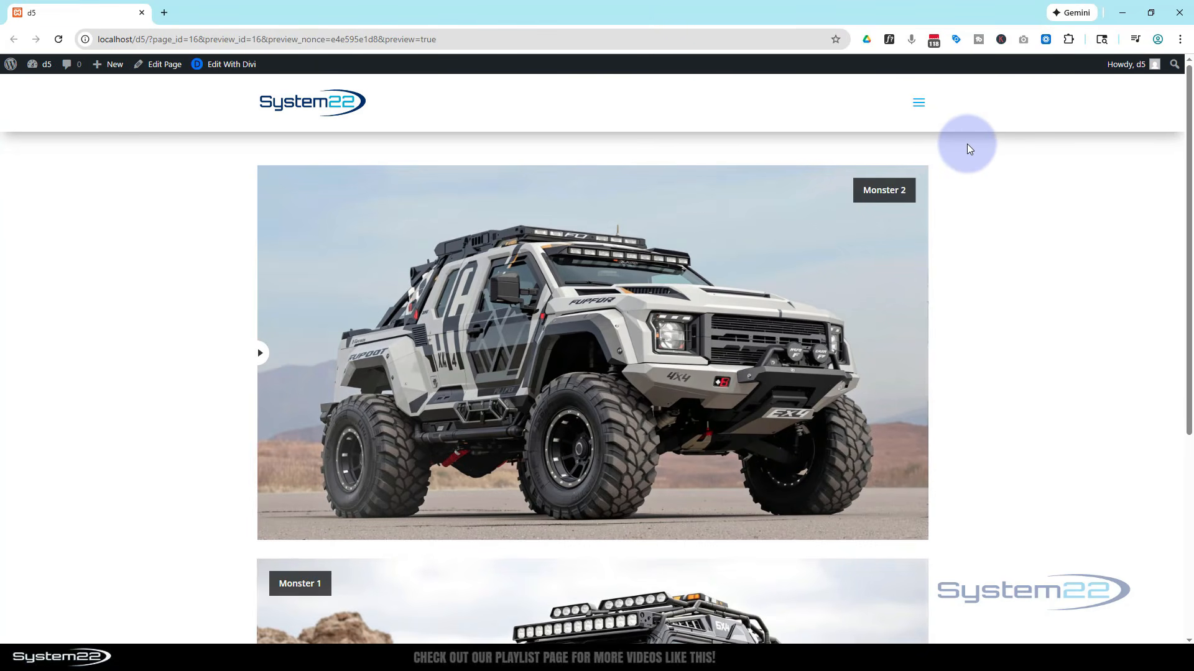
{"action": "left_click", "coordinate": [917, 104]}
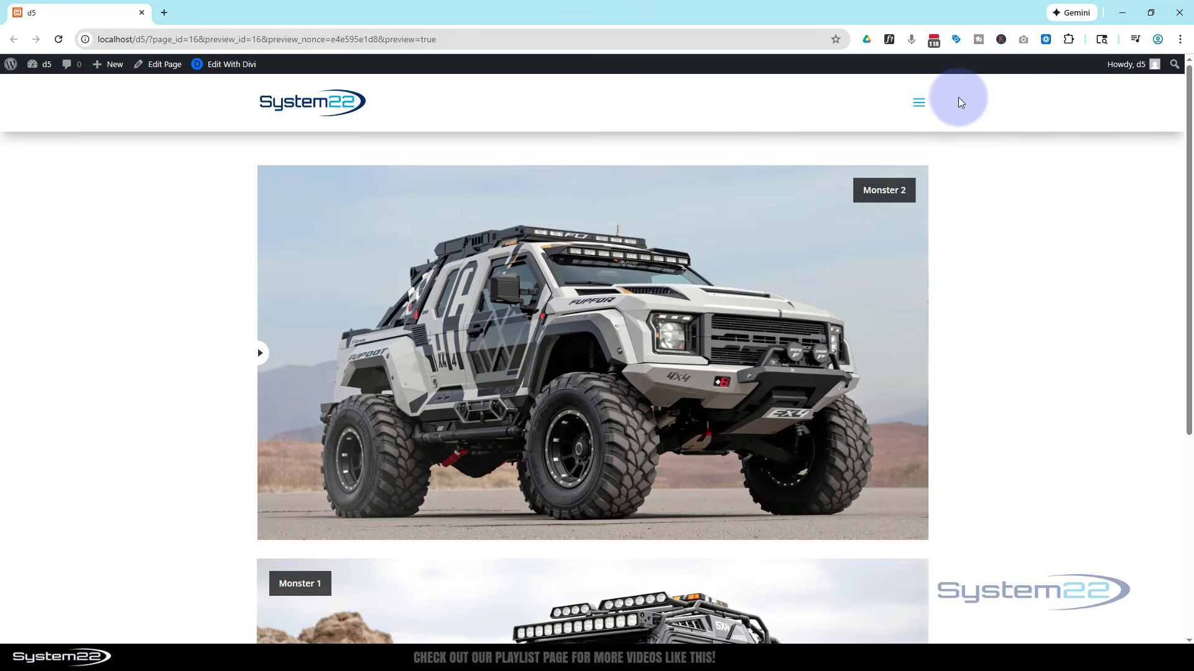
- Test the header's dropdown menu in the developer tools' iPad Air device view, and close the developer tools
{"action": "key", "text": "ctrl+shift+i"}
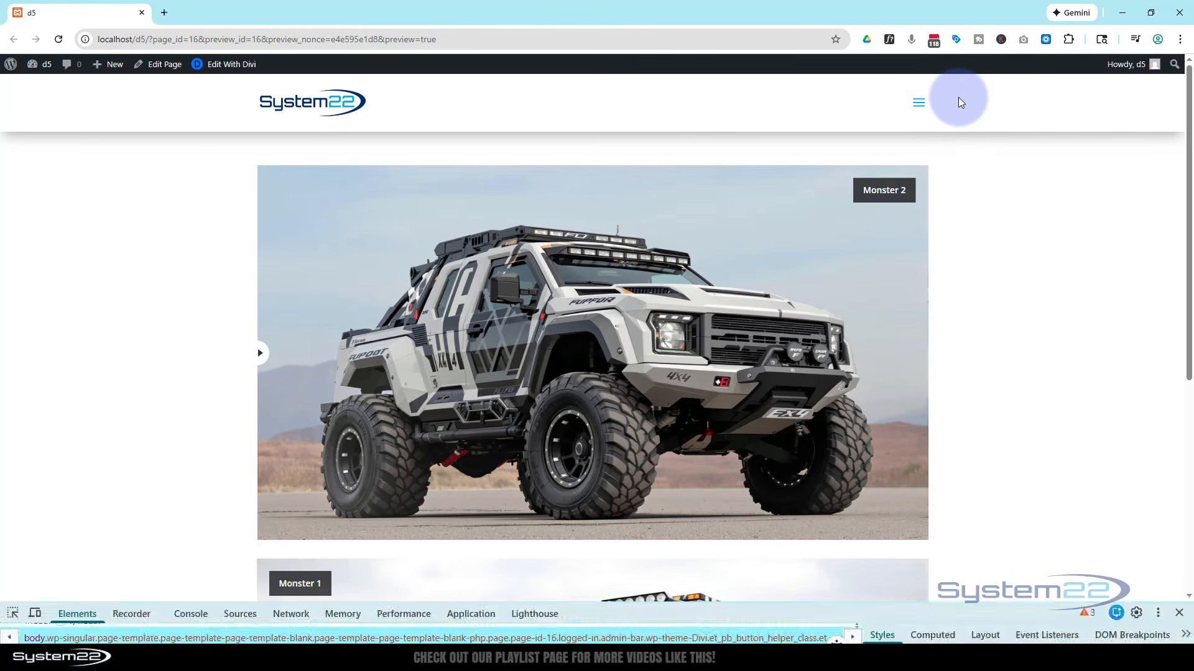
{"action": "left_click", "coordinate": [35, 614]}
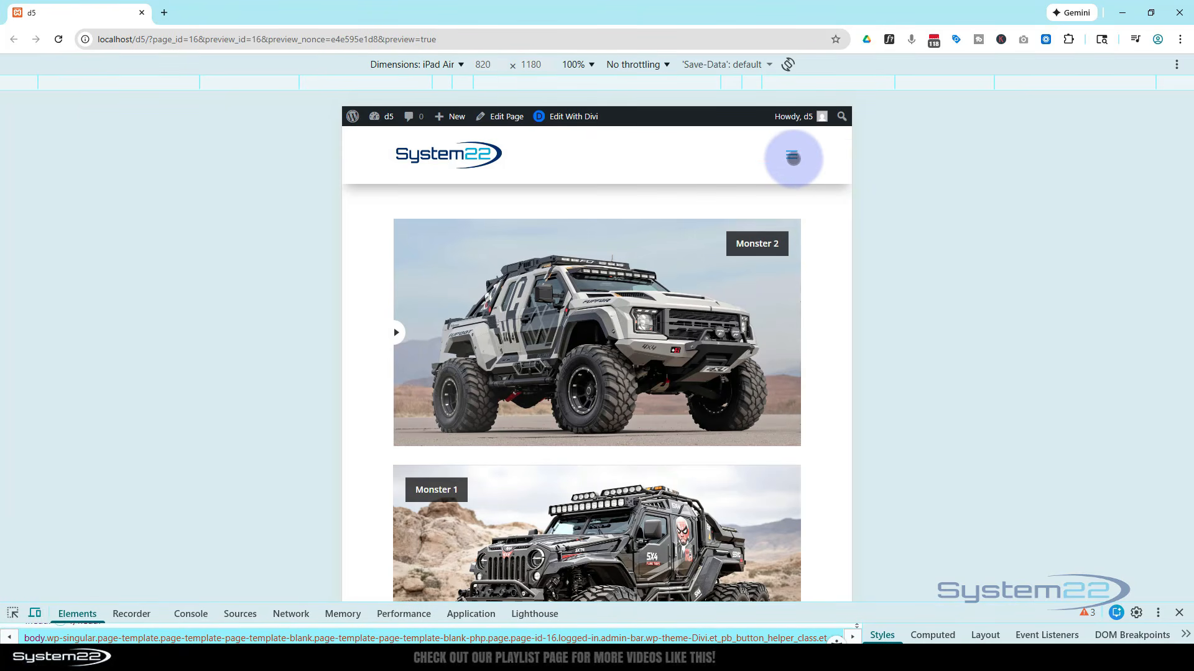
{"action": "left_click", "coordinate": [791, 155]}
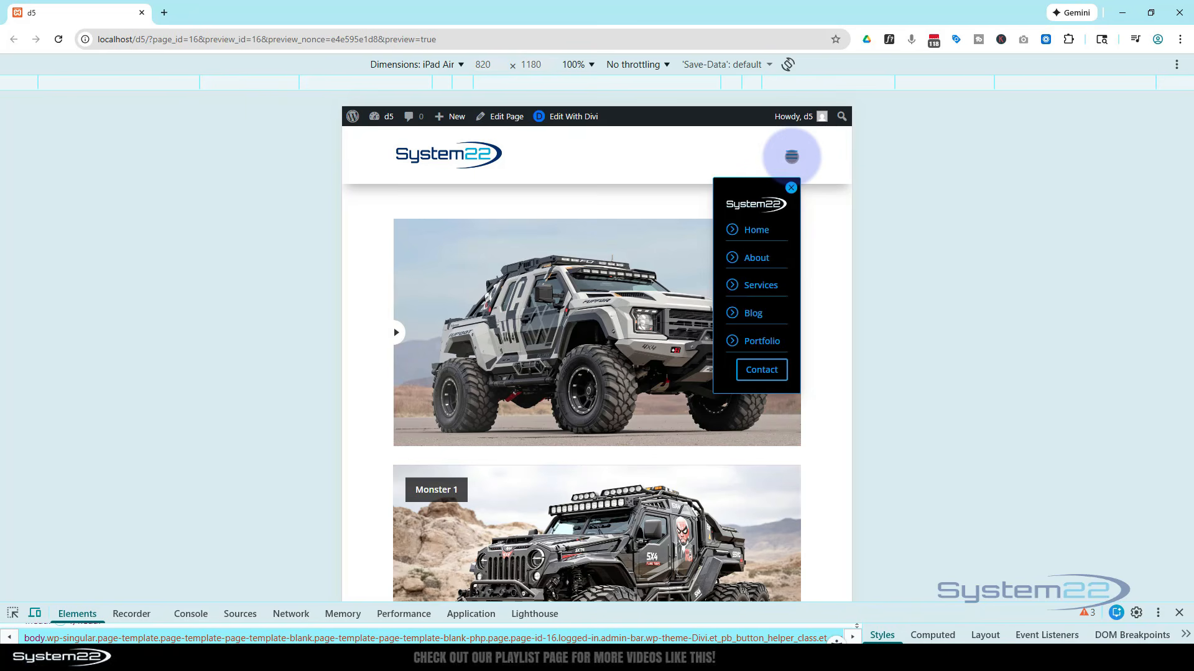
{"action": "left_click", "coordinate": [799, 156]}
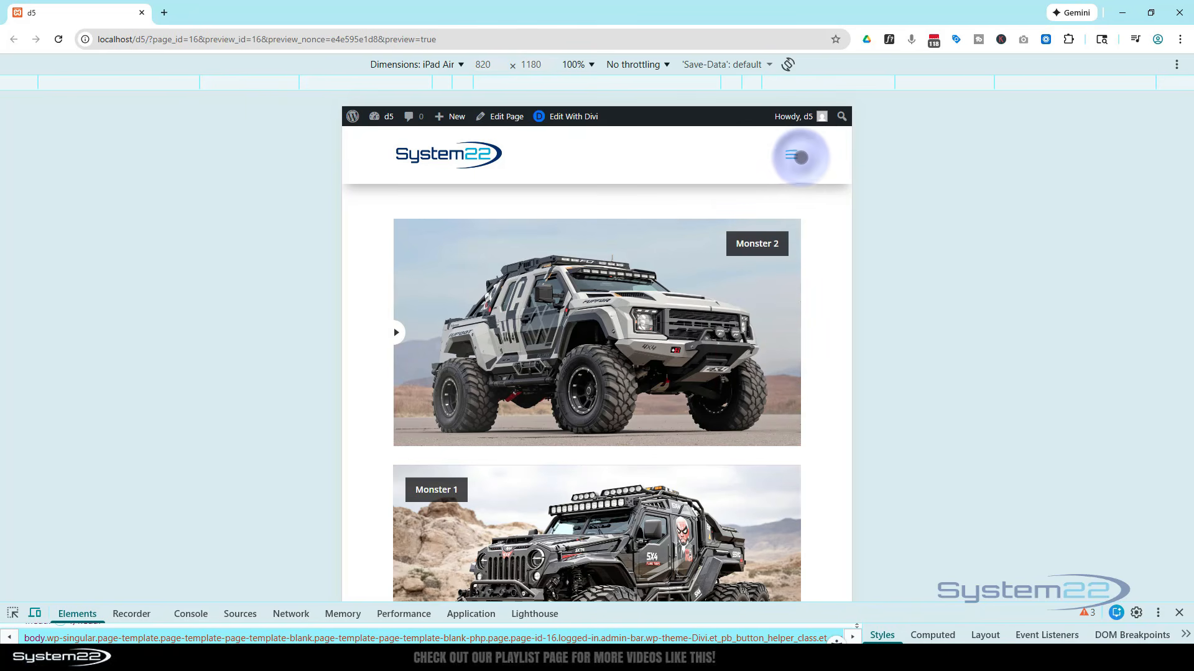
{"action": "left_click", "coordinate": [791, 155]}
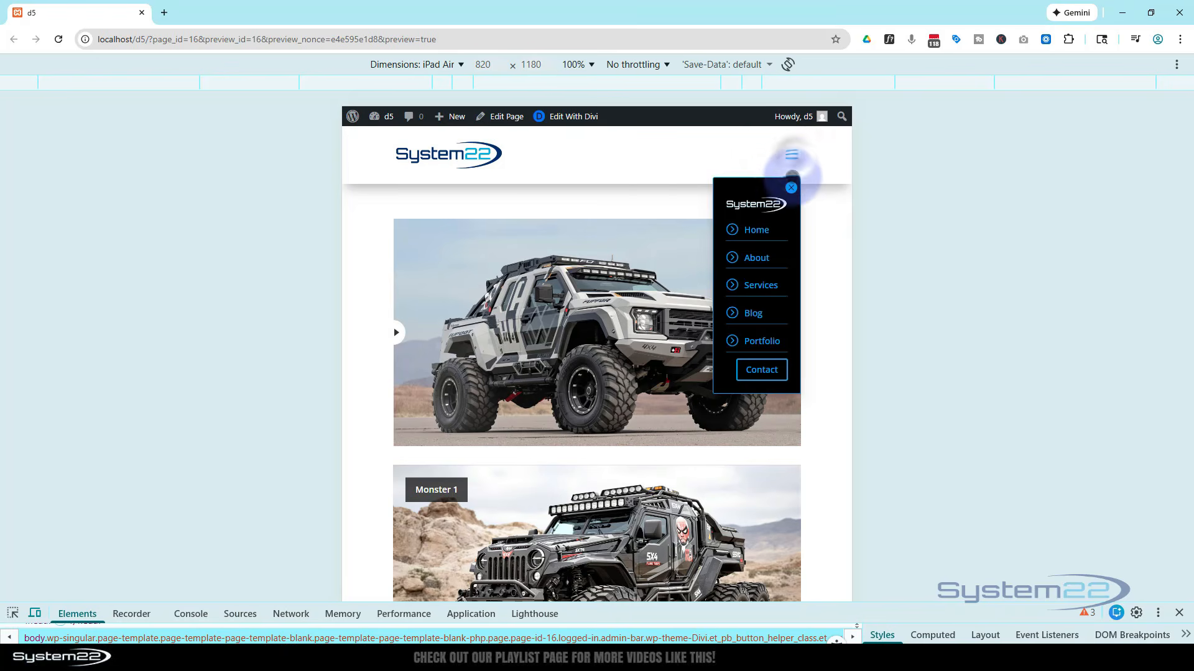
{"action": "left_click", "coordinate": [801, 165]}
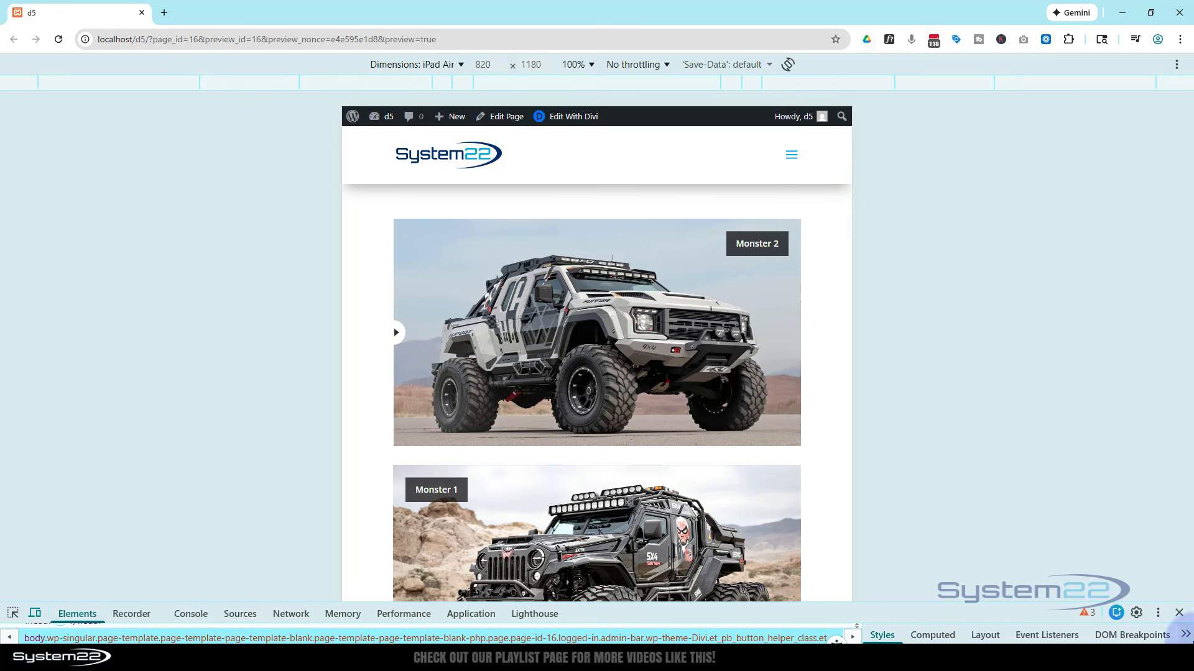
{"action": "left_click", "coordinate": [1179, 613]}
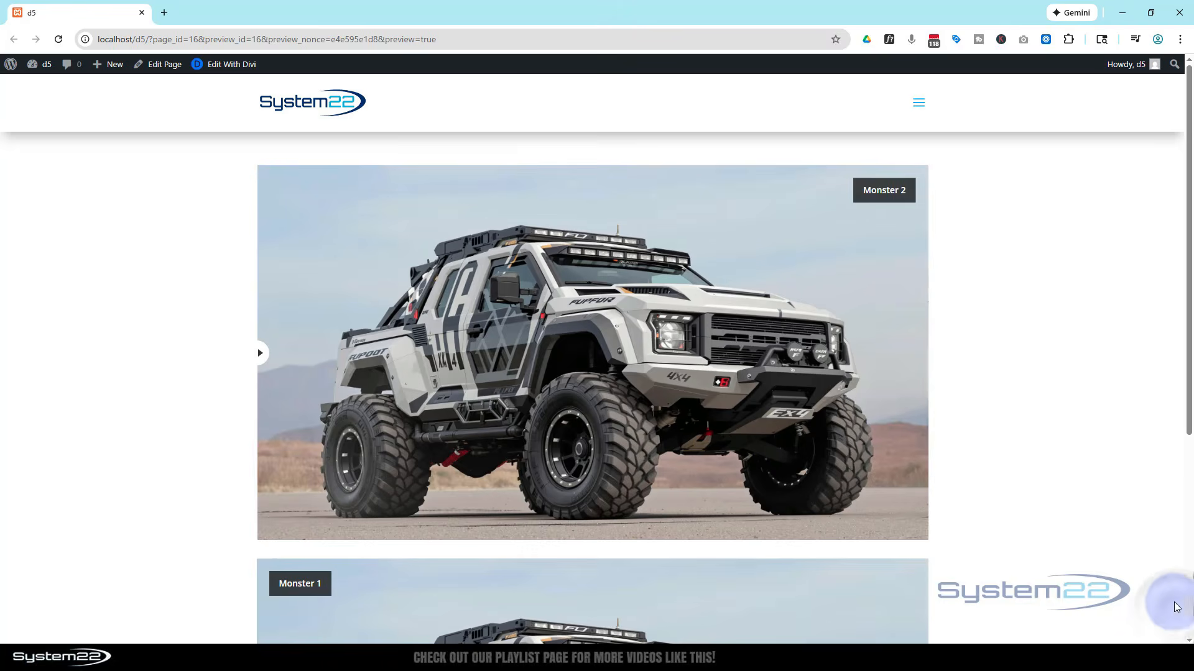
- Create a new WordPress page in a separate tab and title it "dropdown"
{"action": "mouse_move", "coordinate": [111, 65]}
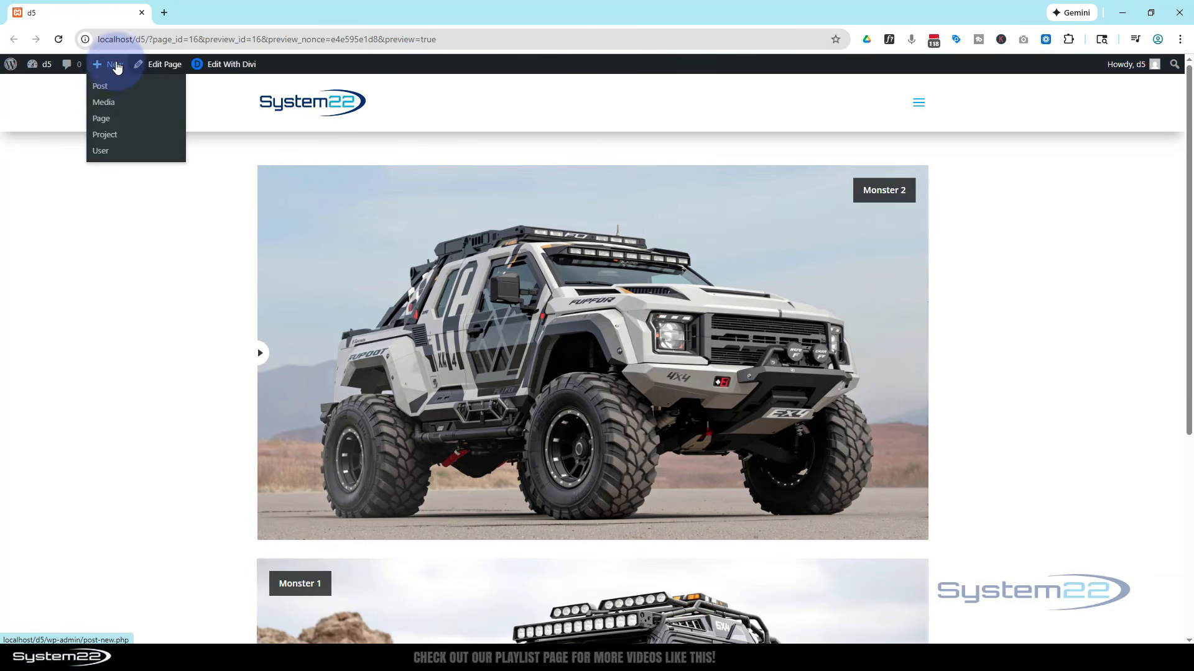
{"action": "middle_click", "coordinate": [106, 120]}
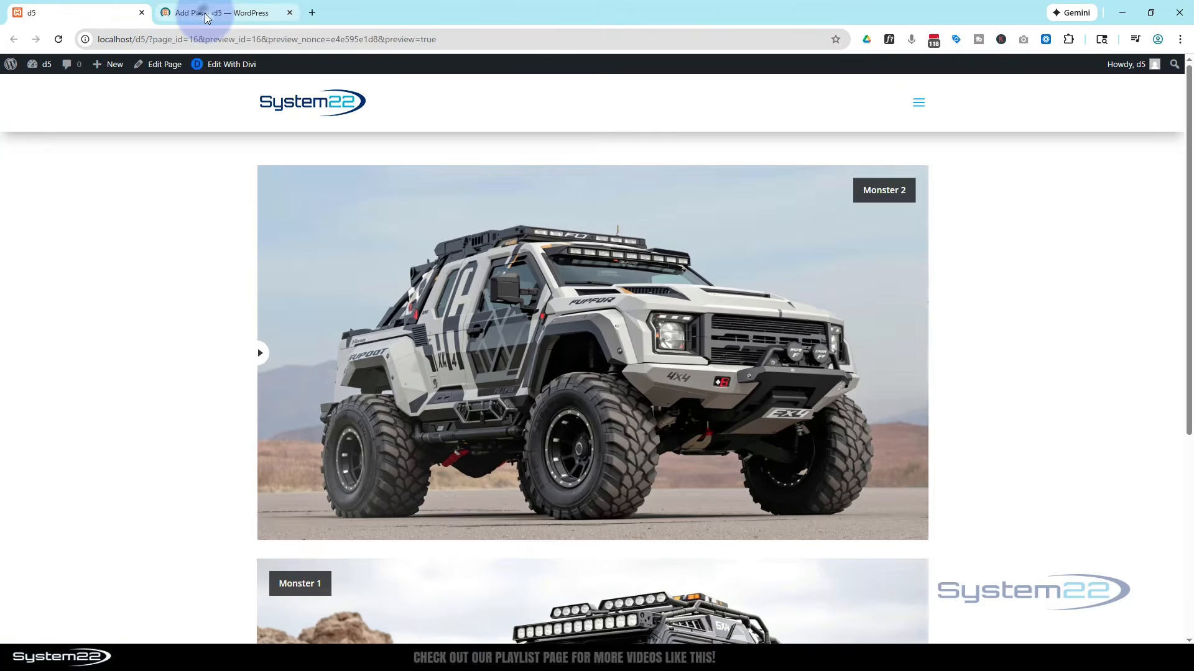
{"action": "left_click", "coordinate": [204, 13]}
{"action": "type", "text": "dropd"}
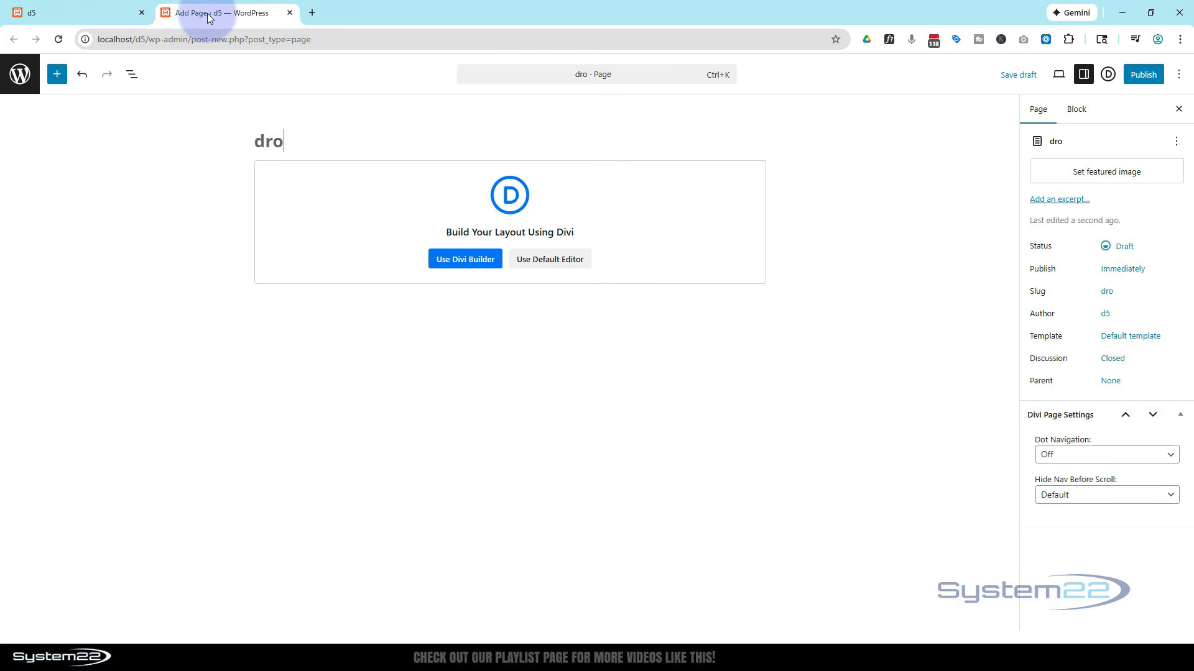
{"action": "type", "text": "own"}
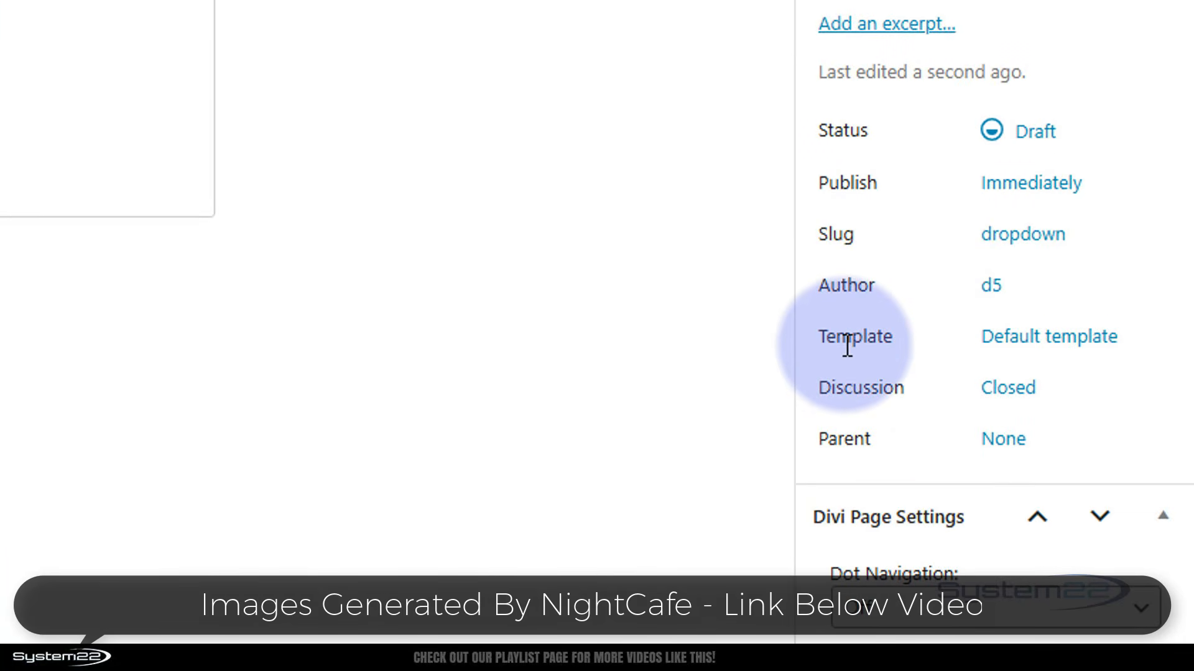
- Set the dropdown page's template to Blank Page
{"action": "left_click", "coordinate": [1034, 342]}
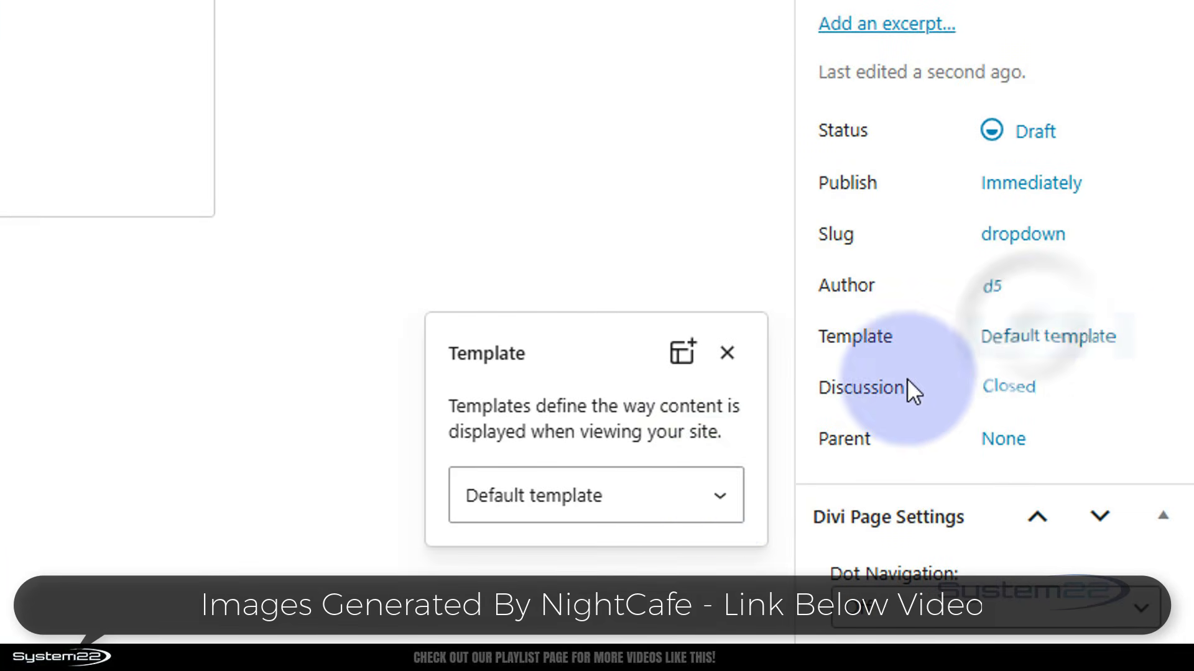
{"action": "left_click", "coordinate": [719, 502]}
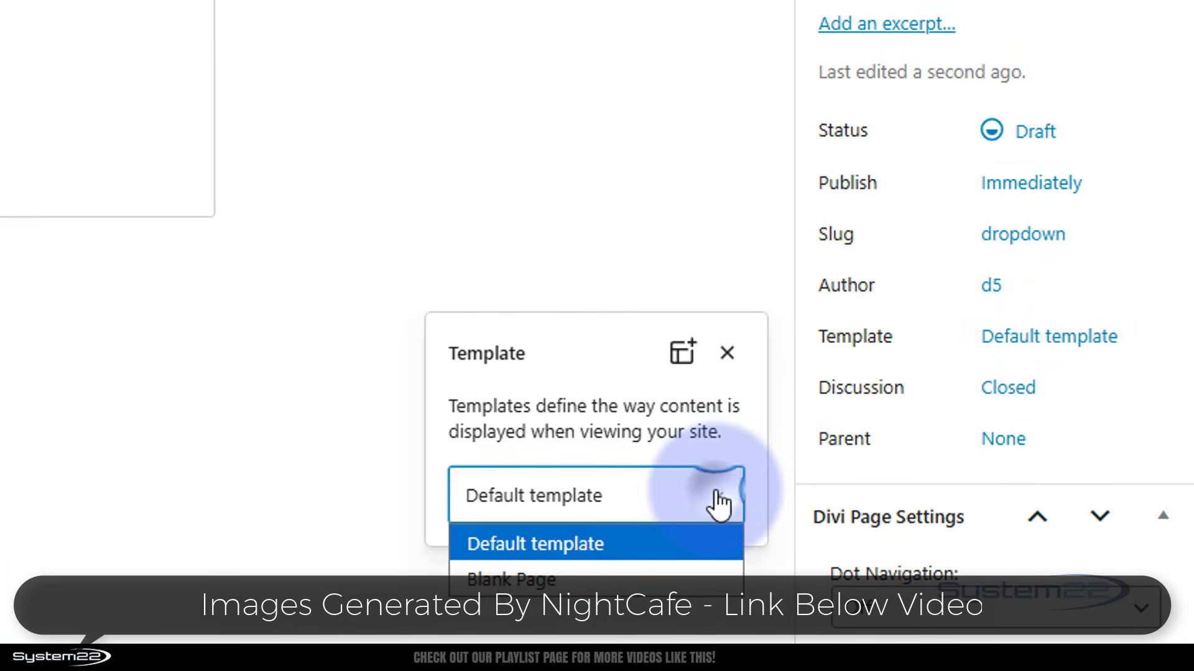
{"action": "left_click", "coordinate": [523, 582]}
{"action": "left_click", "coordinate": [636, 143]}
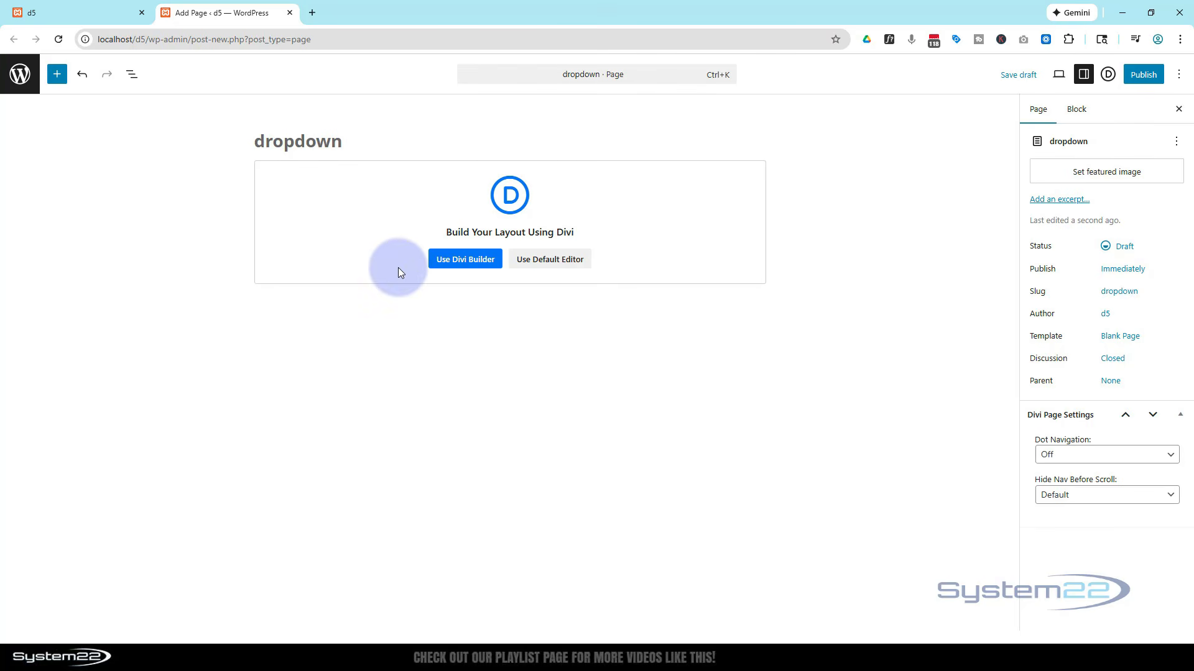
- Start building the page from scratch with Divi Builder and insert a row of two equal columns
{"action": "left_click", "coordinate": [458, 262]}
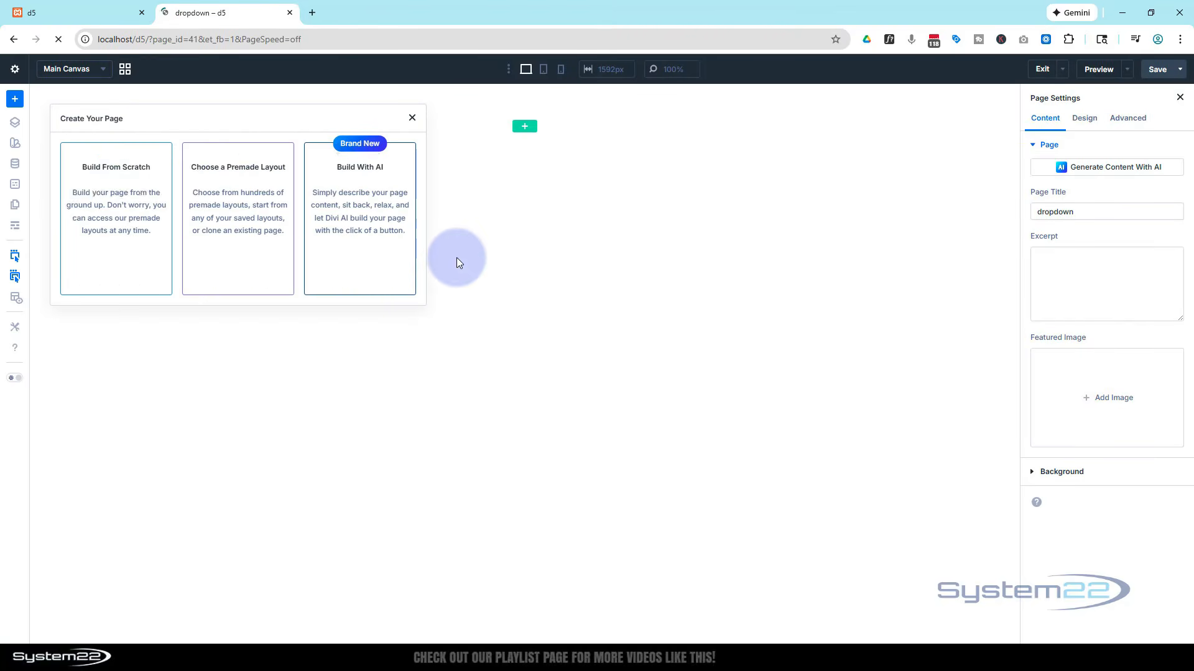
{"action": "left_click", "coordinate": [119, 222]}
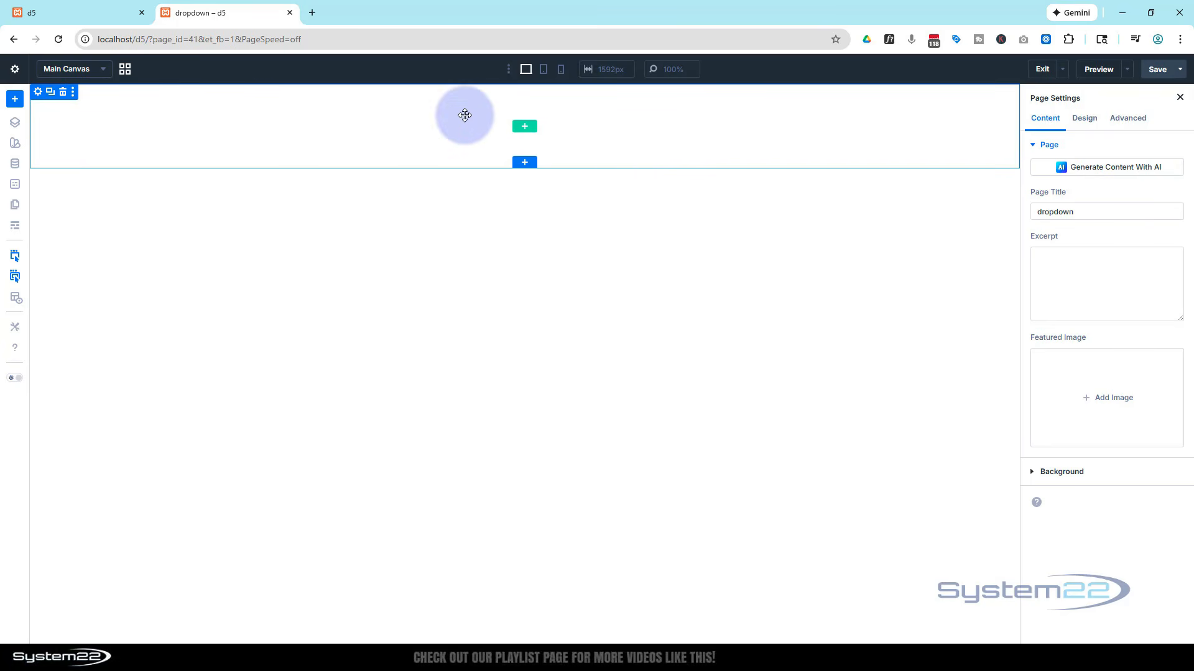
{"action": "left_click", "coordinate": [525, 126]}
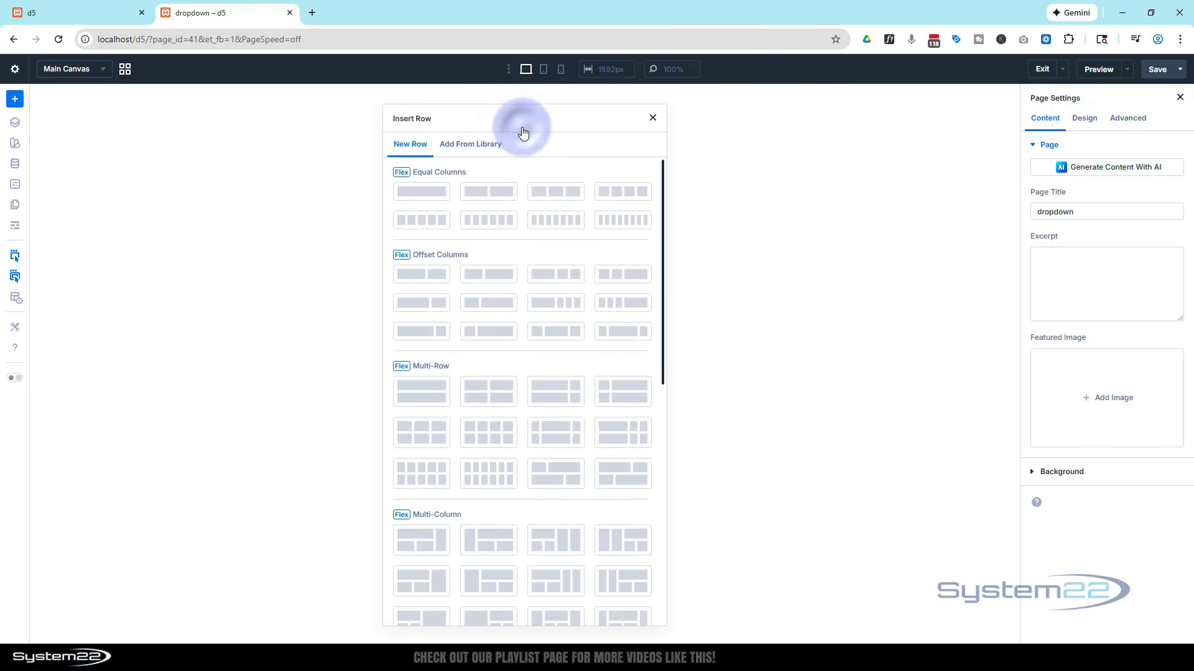
{"action": "left_click", "coordinate": [489, 193]}
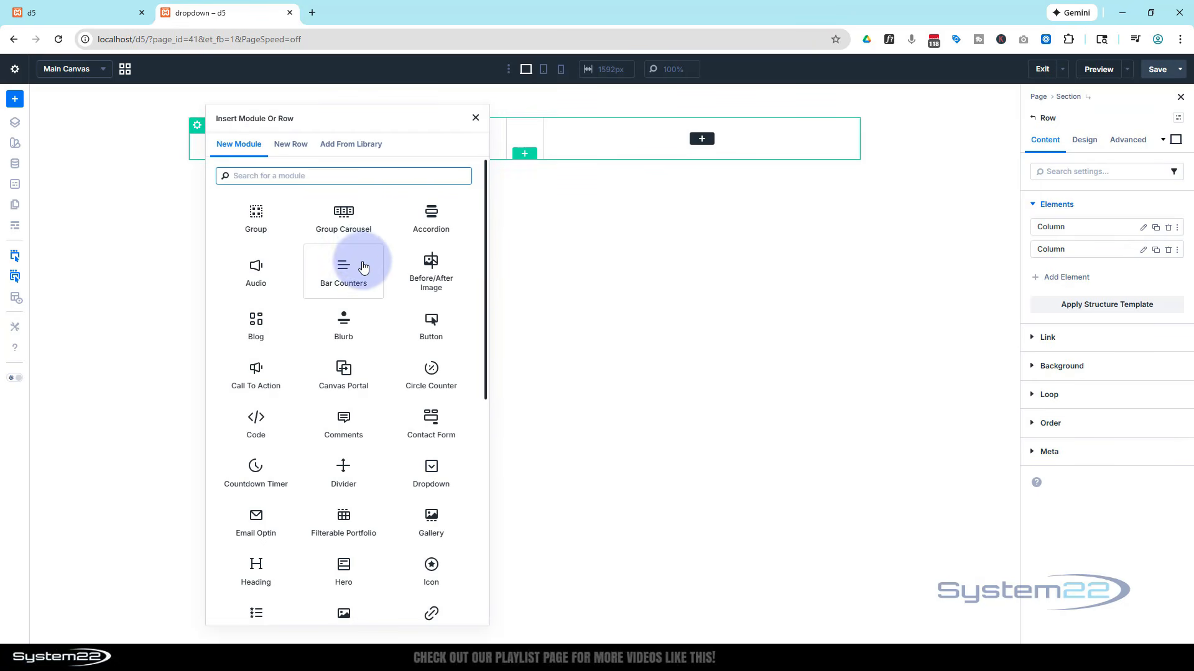
- Add an Image module to the row's first column using the system22-ng-100.png logo from the media library
{"action": "scroll", "coordinate": [365, 258], "scroll_direction": "down", "scroll_amount": 3}
{"action": "scroll", "coordinate": [355, 273], "scroll_direction": "down", "scroll_amount": 5}
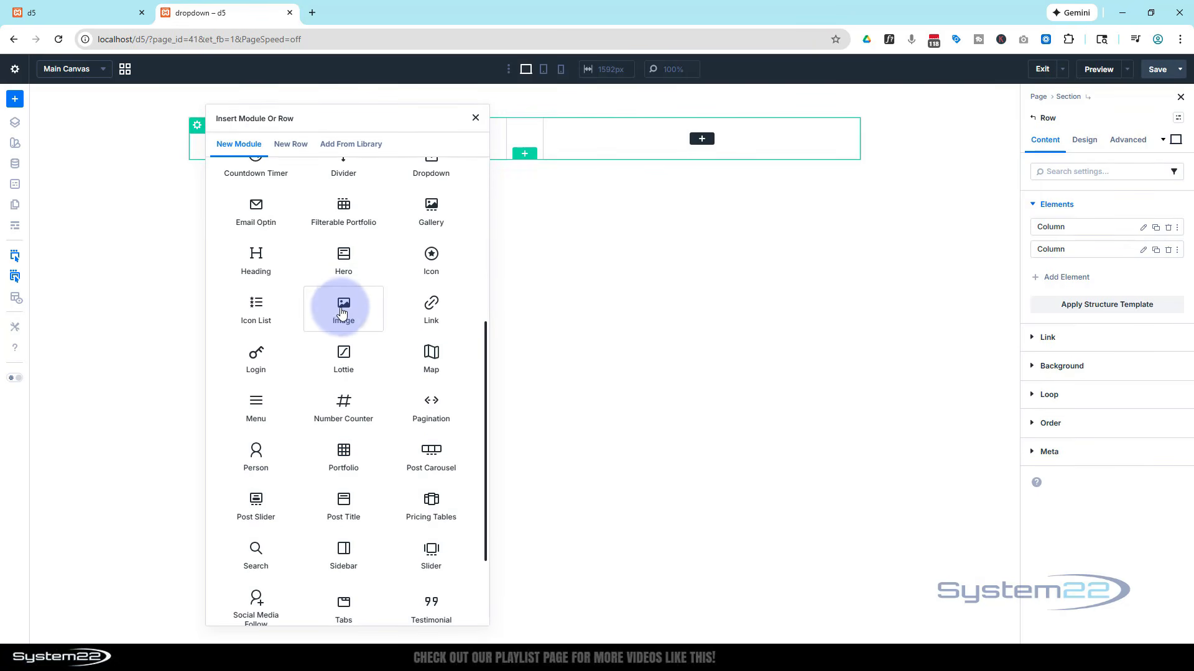
{"action": "left_click", "coordinate": [342, 306]}
{"action": "left_click", "coordinate": [1066, 292]}
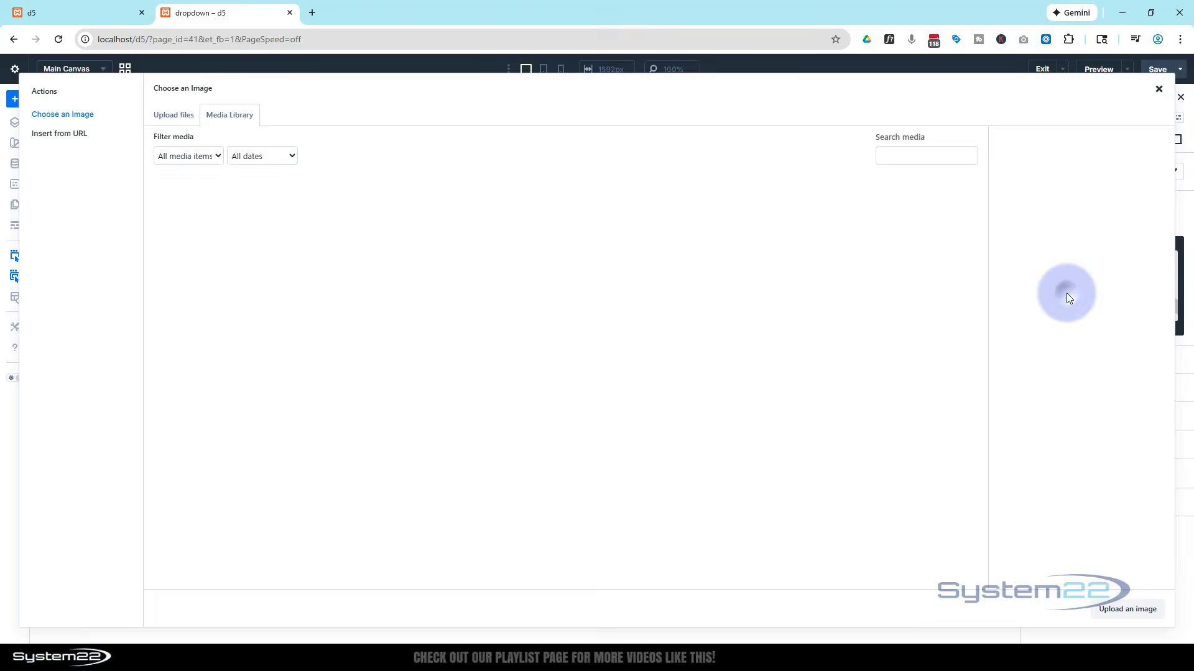
{"action": "left_click", "coordinate": [950, 228]}
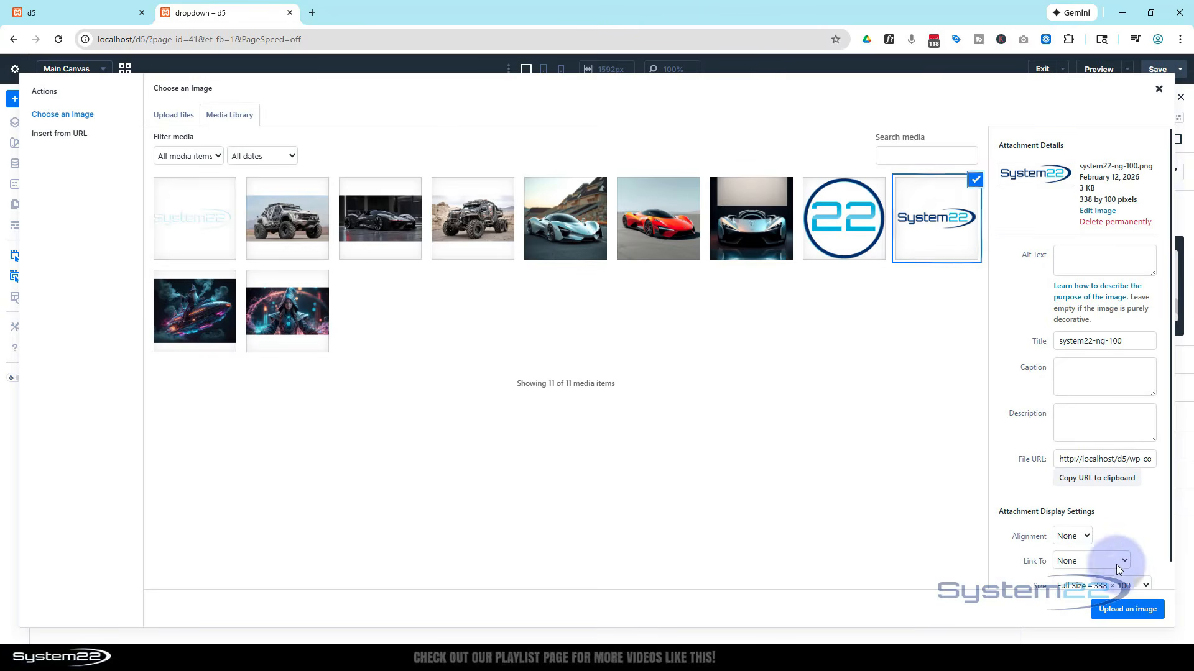
{"action": "left_click", "coordinate": [1127, 610]}
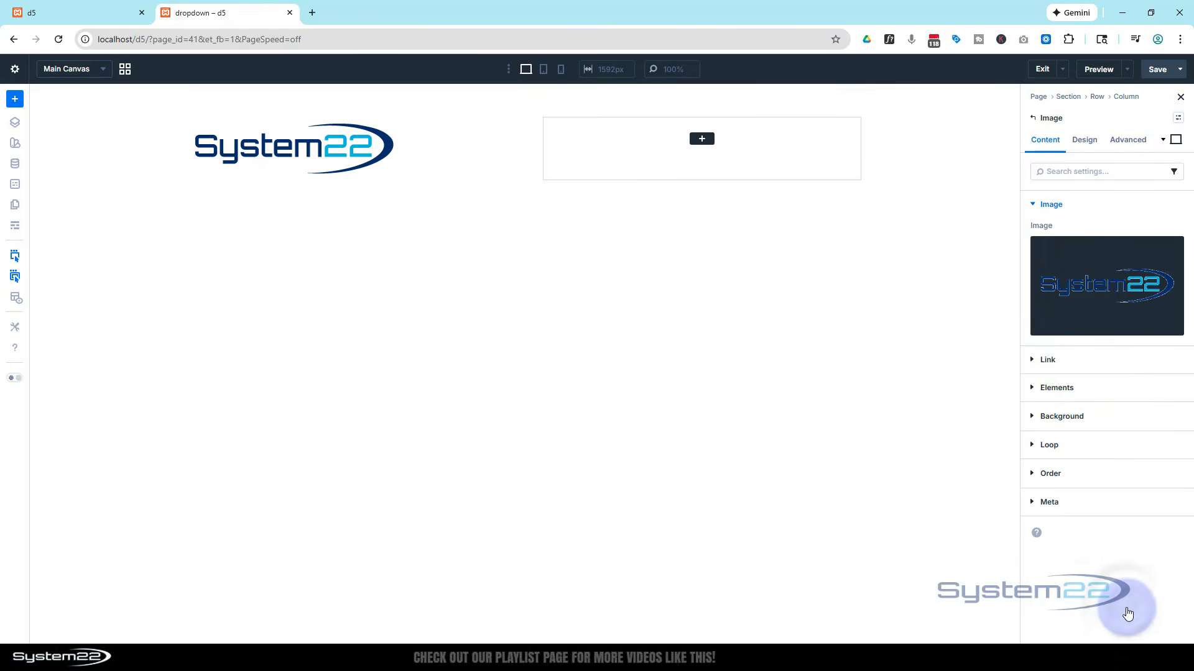
- Set the logo image's width to 180 px in its sizing settings
{"action": "left_click", "coordinate": [1086, 142]}
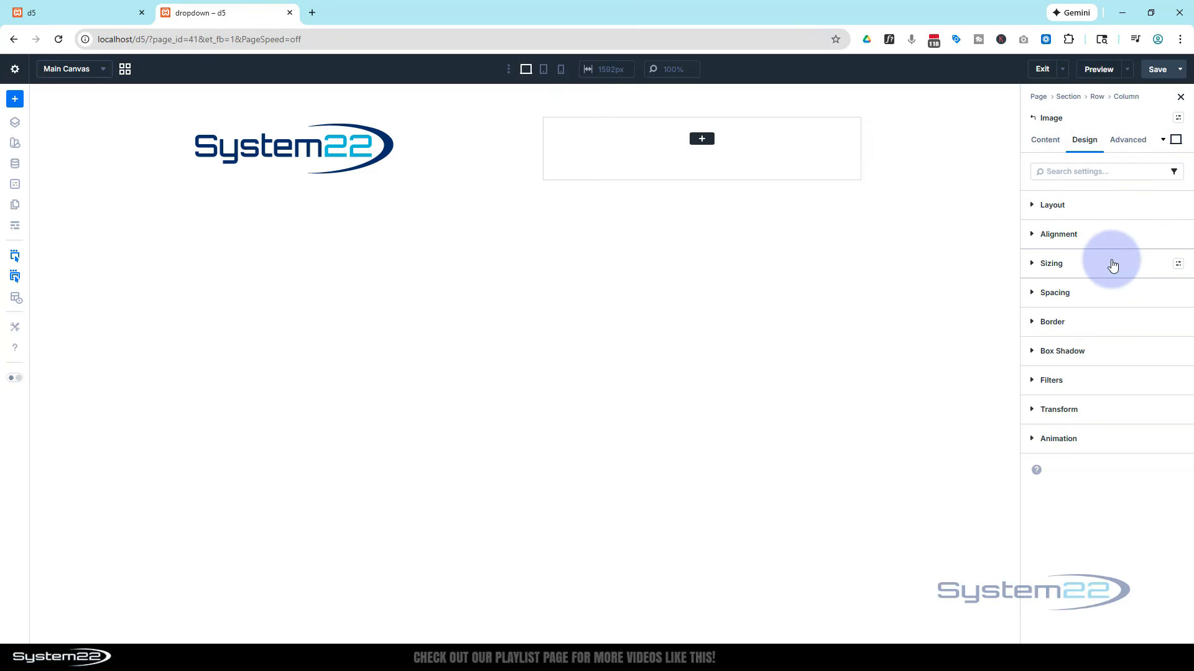
{"action": "left_click", "coordinate": [1113, 262]}
{"action": "left_click", "coordinate": [1045, 386]}
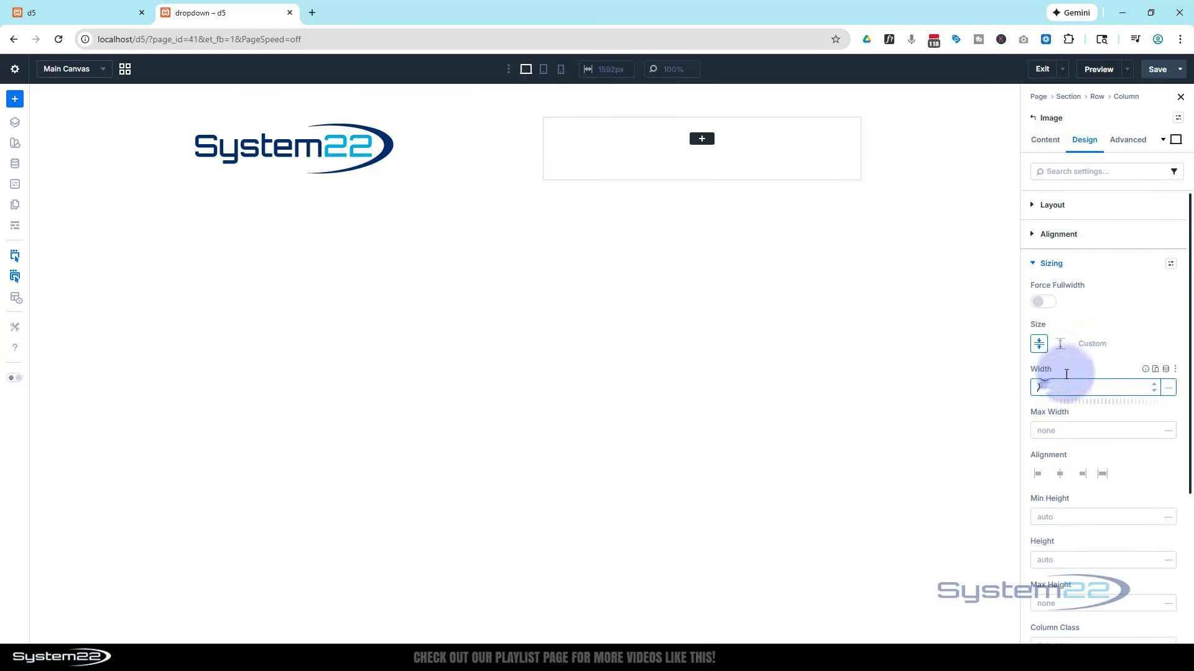
{"action": "type", "text": "180"}
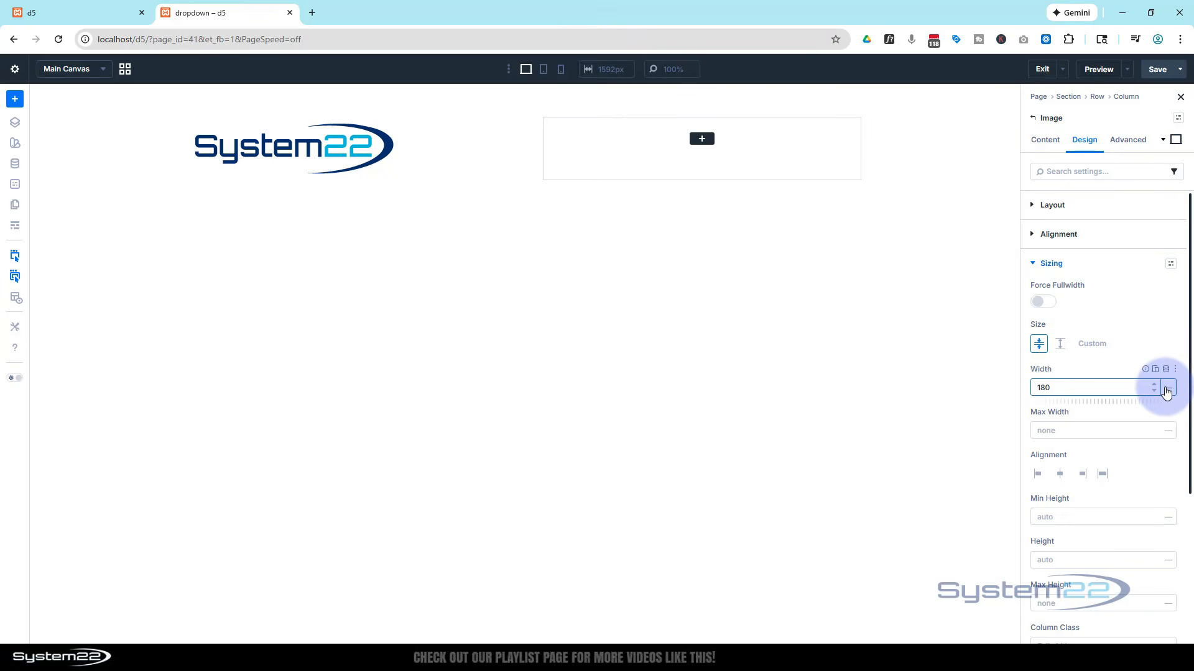
{"action": "left_click", "coordinate": [1167, 389]}
{"action": "left_click", "coordinate": [1164, 380]}
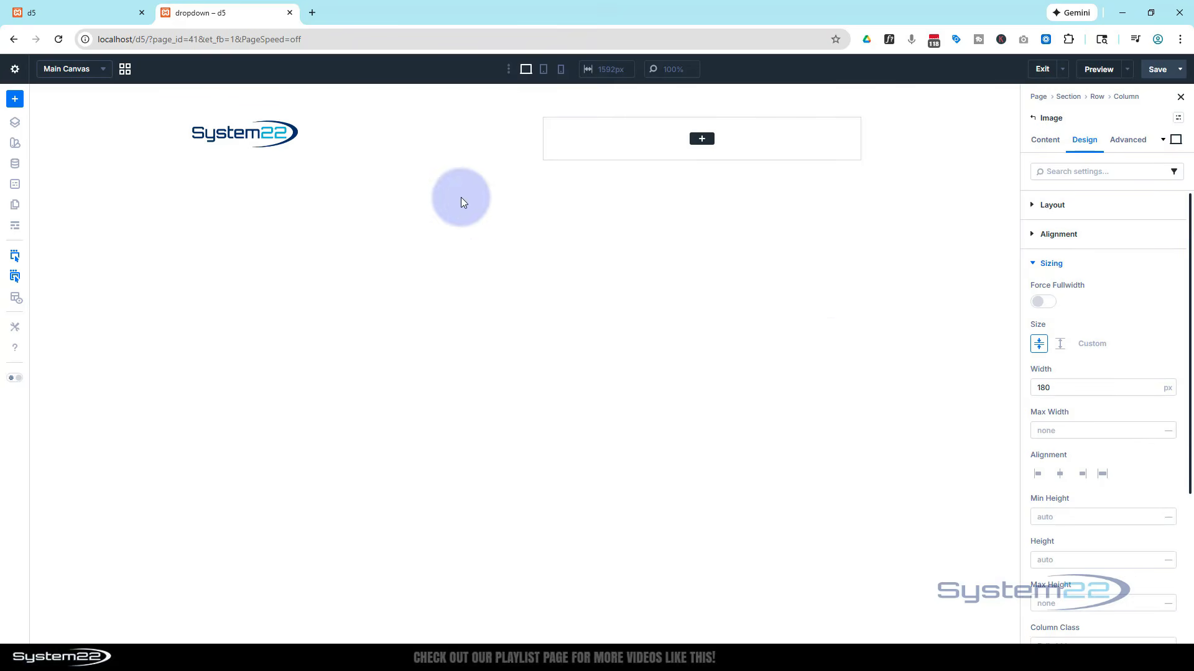
- Add an Icon module to the row's second column and choose the three-line hamburger icon by searching for "menu"
{"action": "left_click", "coordinate": [701, 140]}
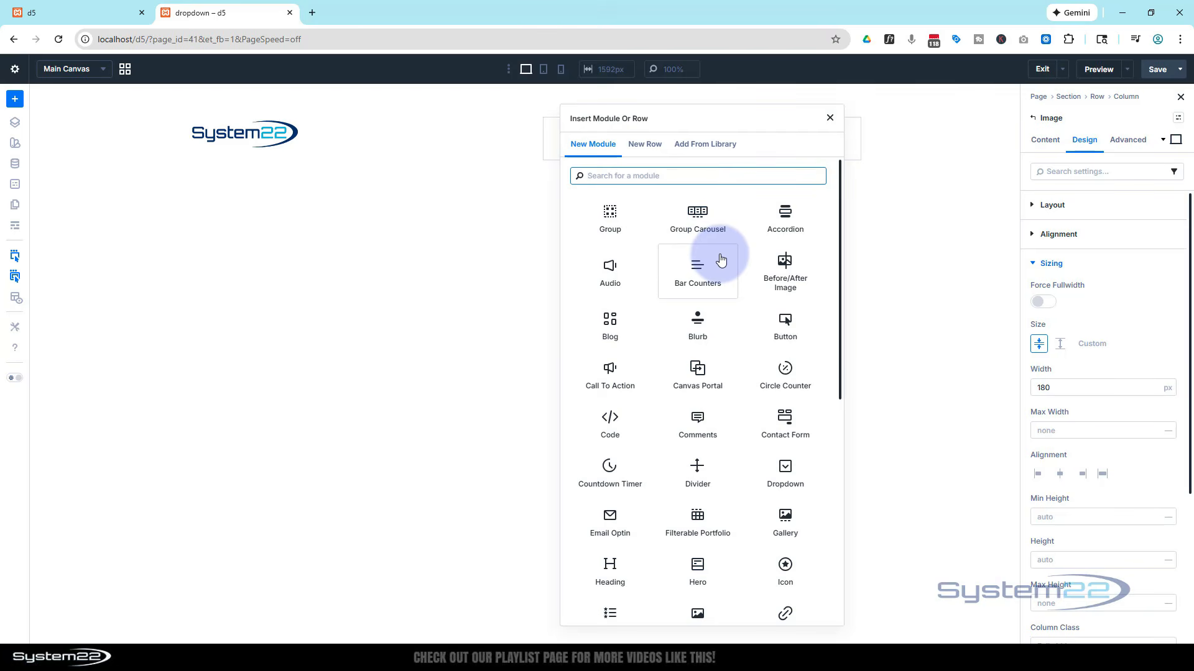
{"action": "scroll", "coordinate": [720, 273], "scroll_direction": "down", "scroll_amount": 2}
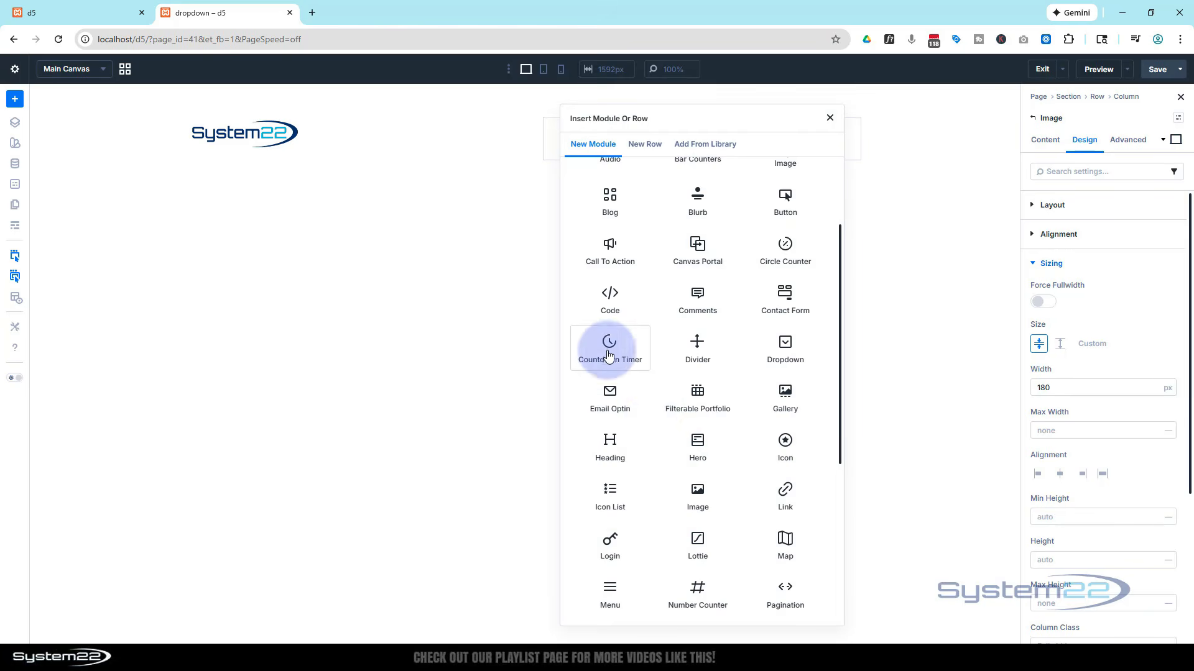
{"action": "scroll", "coordinate": [651, 407], "scroll_direction": "up", "scroll_amount": 2}
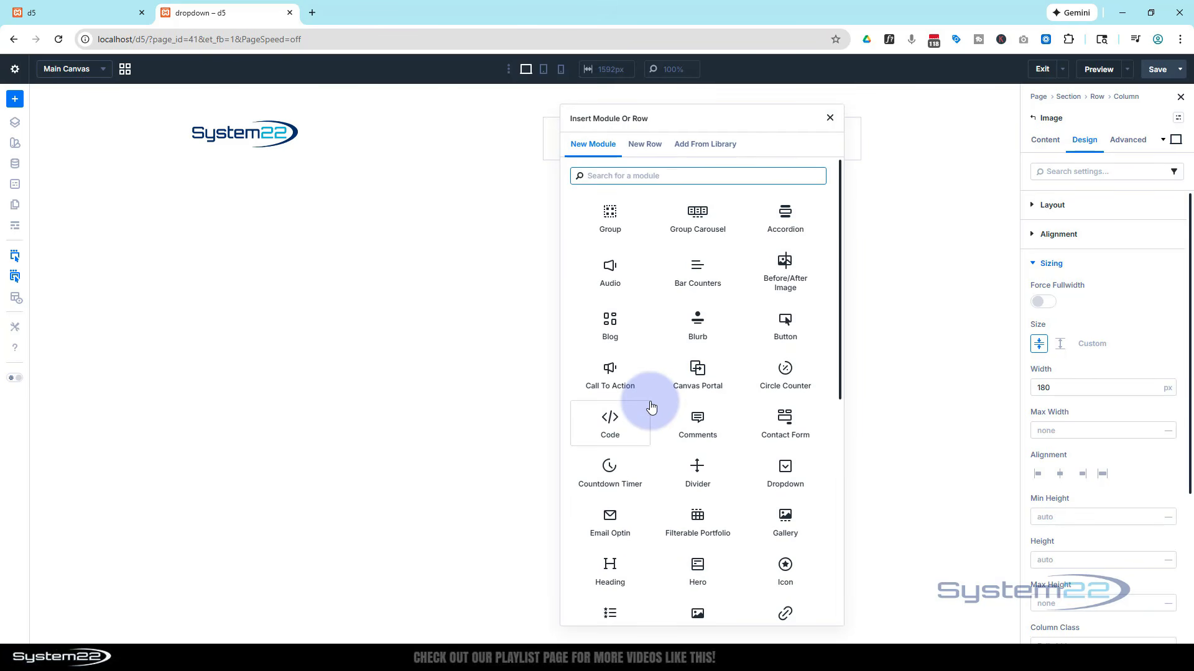
{"action": "left_click", "coordinate": [783, 565]}
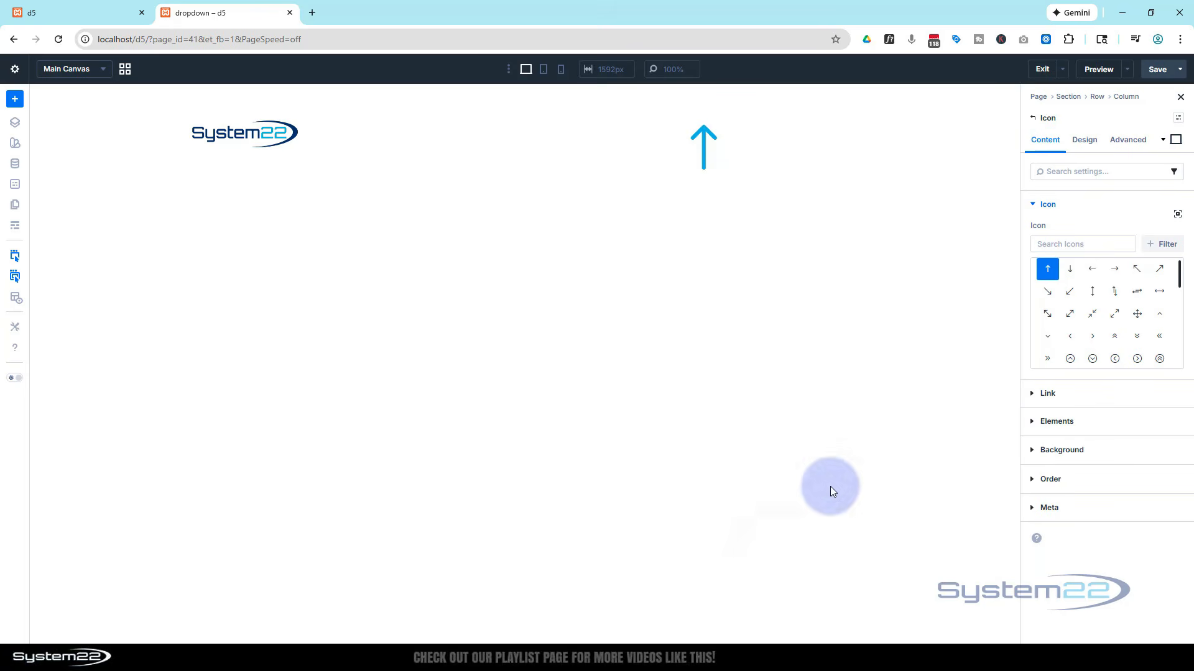
{"action": "left_click", "coordinate": [1066, 243]}
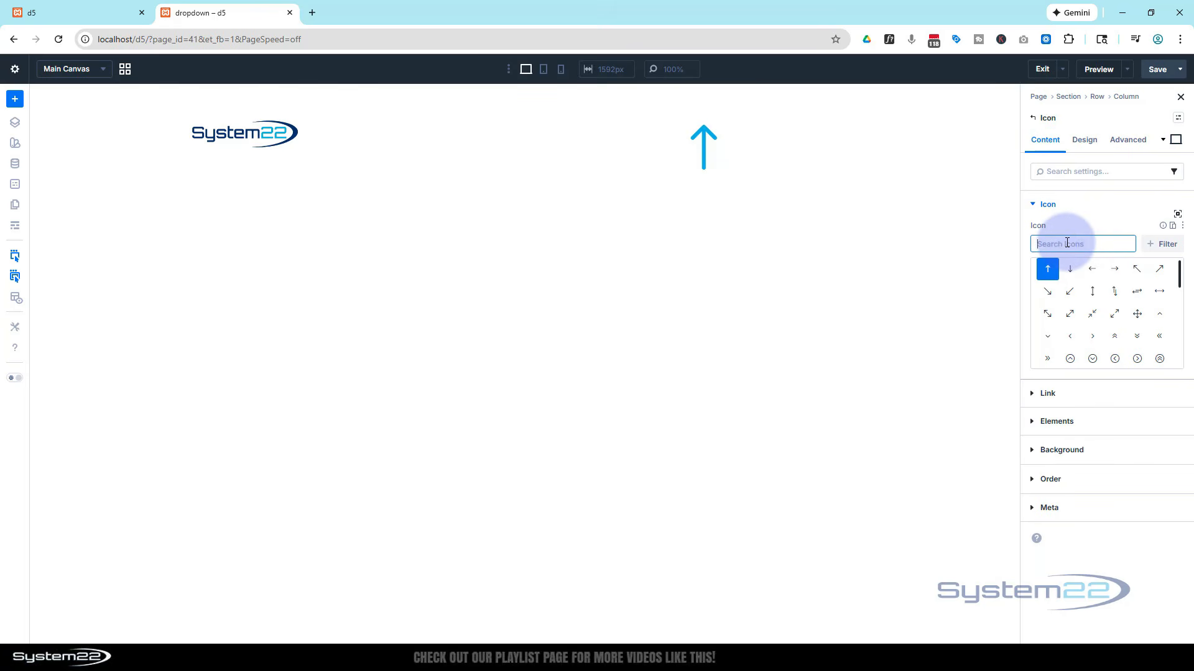
{"action": "type", "text": "menu"}
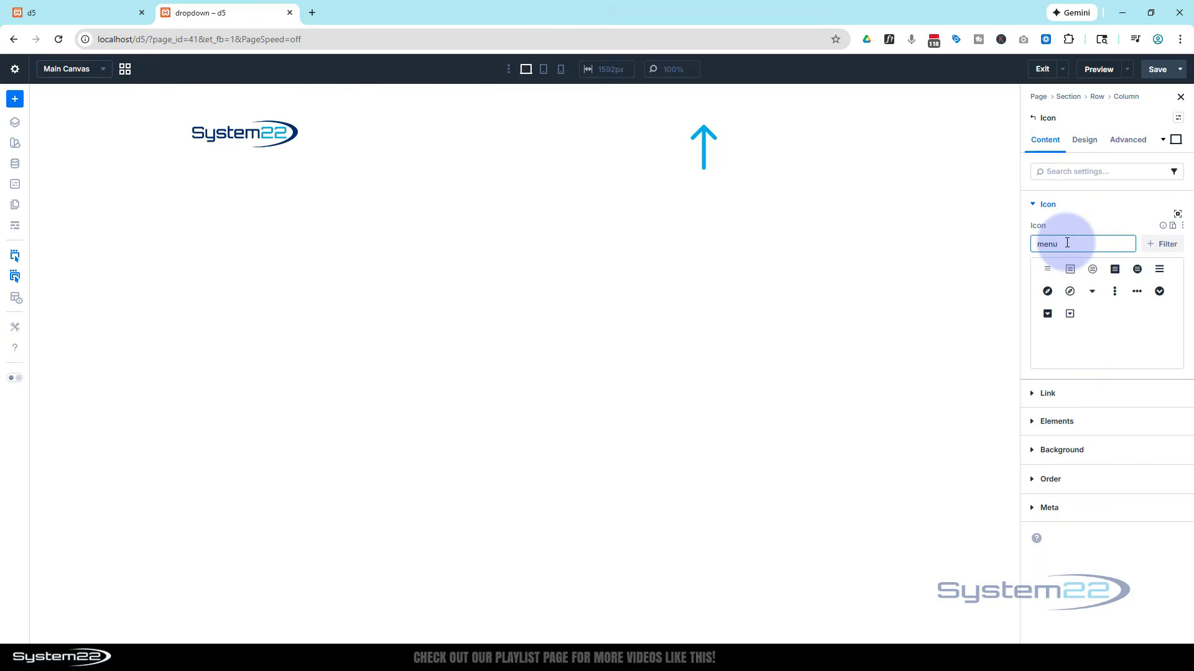
{"action": "left_click", "coordinate": [1048, 269]}
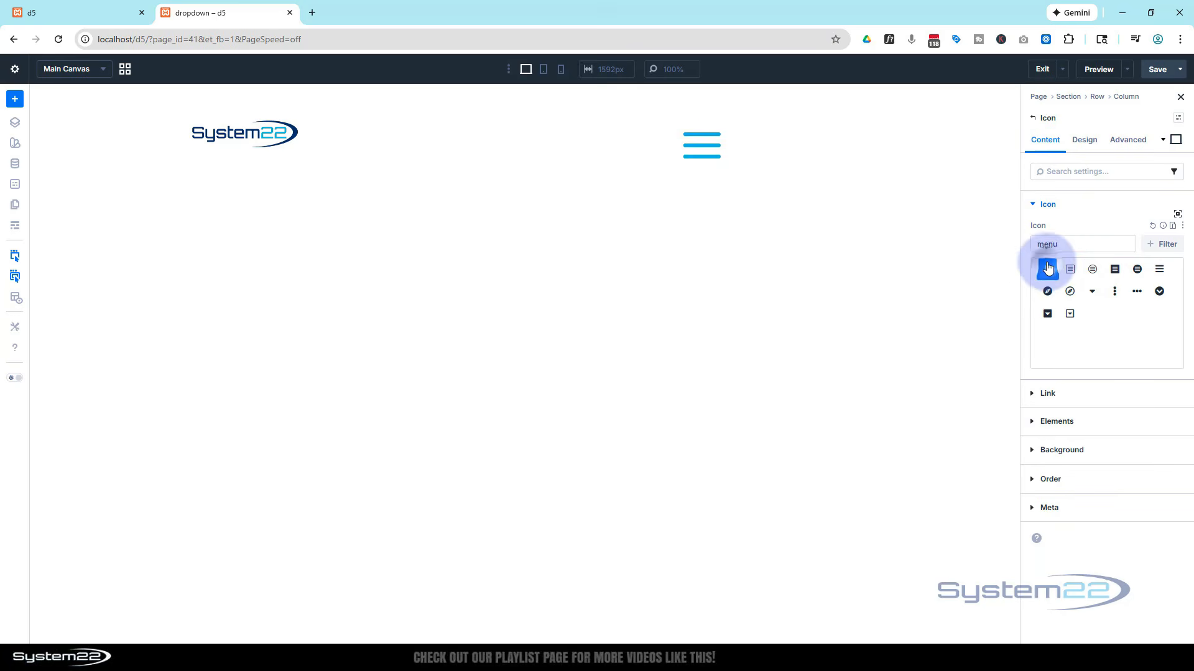
- Set the hamburger icon's size to 30 px in its design settings
{"action": "left_click", "coordinate": [1088, 139]}
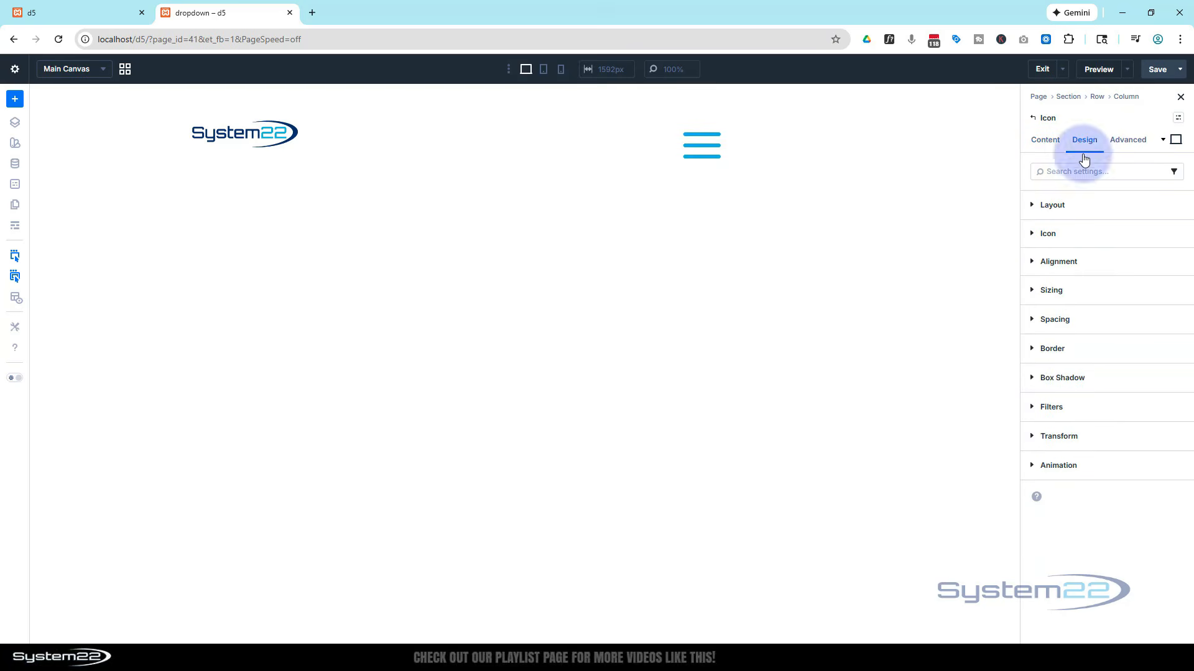
{"action": "left_click", "coordinate": [1058, 239]}
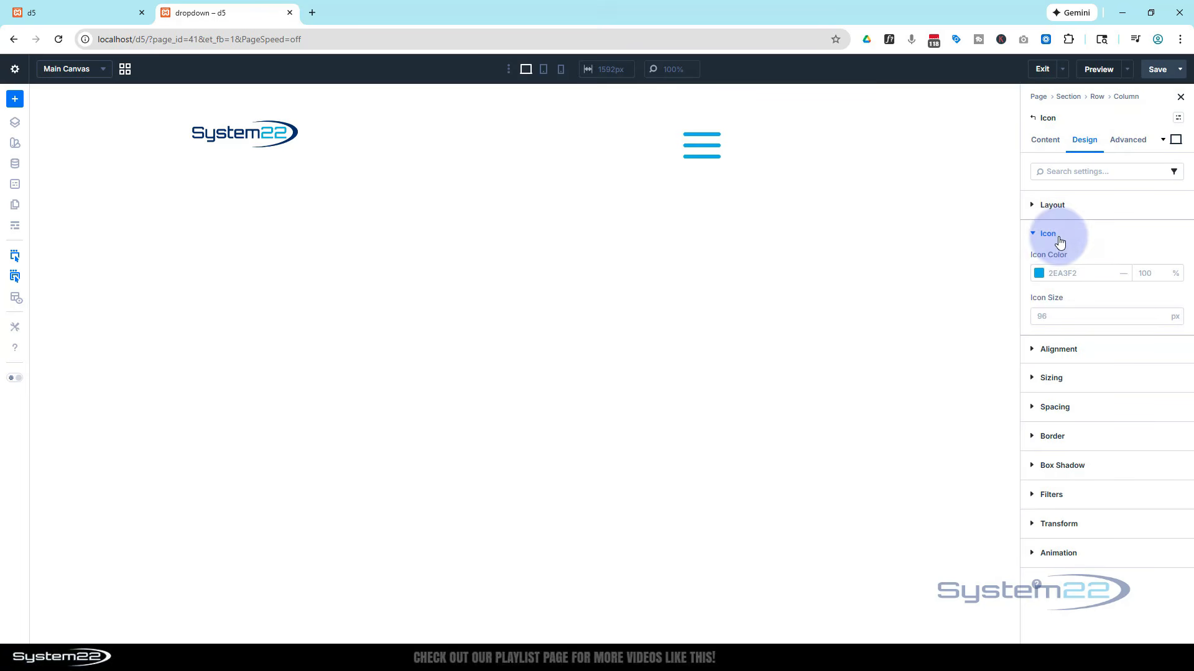
{"action": "left_click", "coordinate": [1044, 314]}
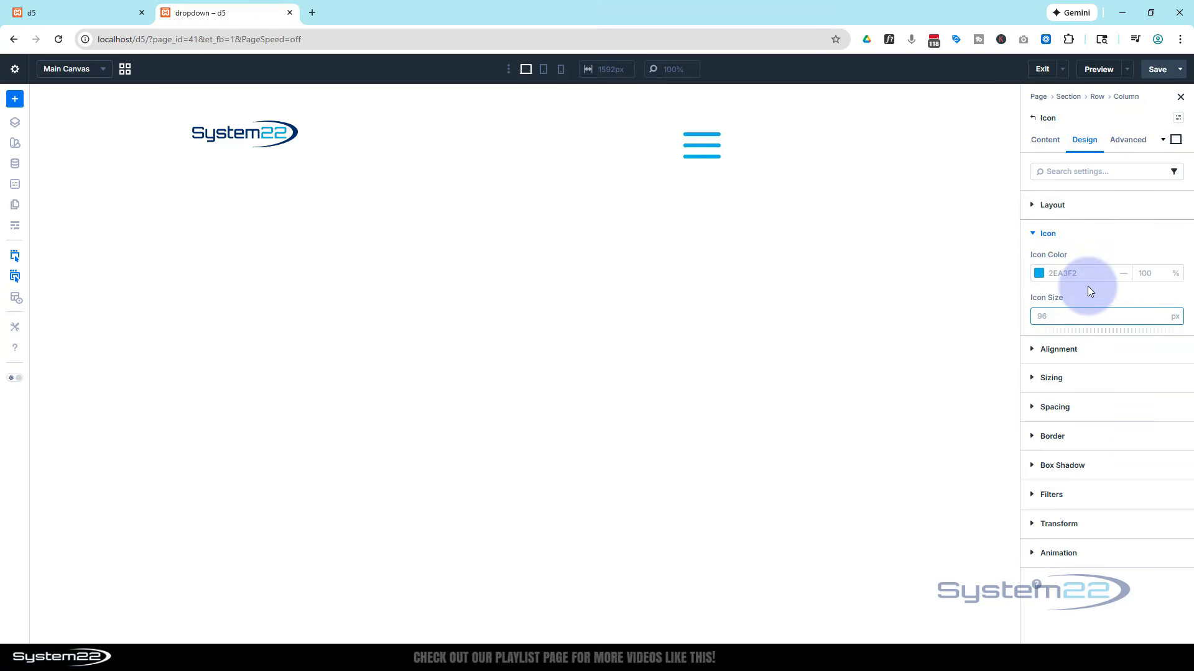
{"action": "type", "text": "30"}
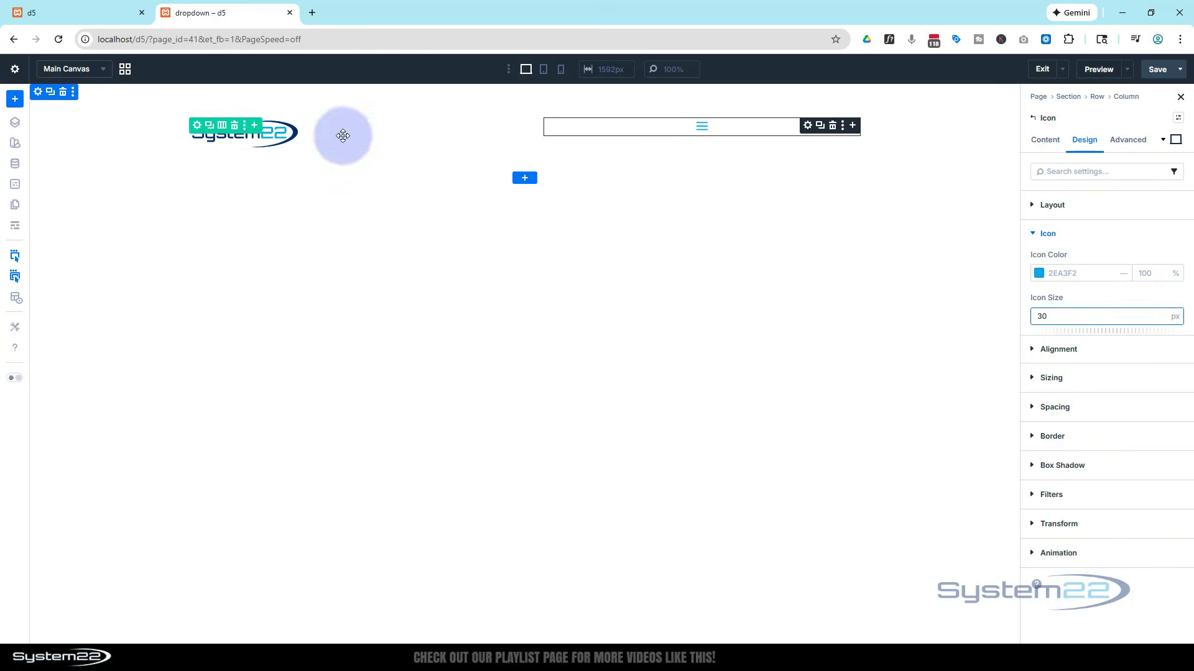
- Vertically center the row's columns by setting Align Items to center in the row's layout settings
{"action": "left_click", "coordinate": [197, 127]}
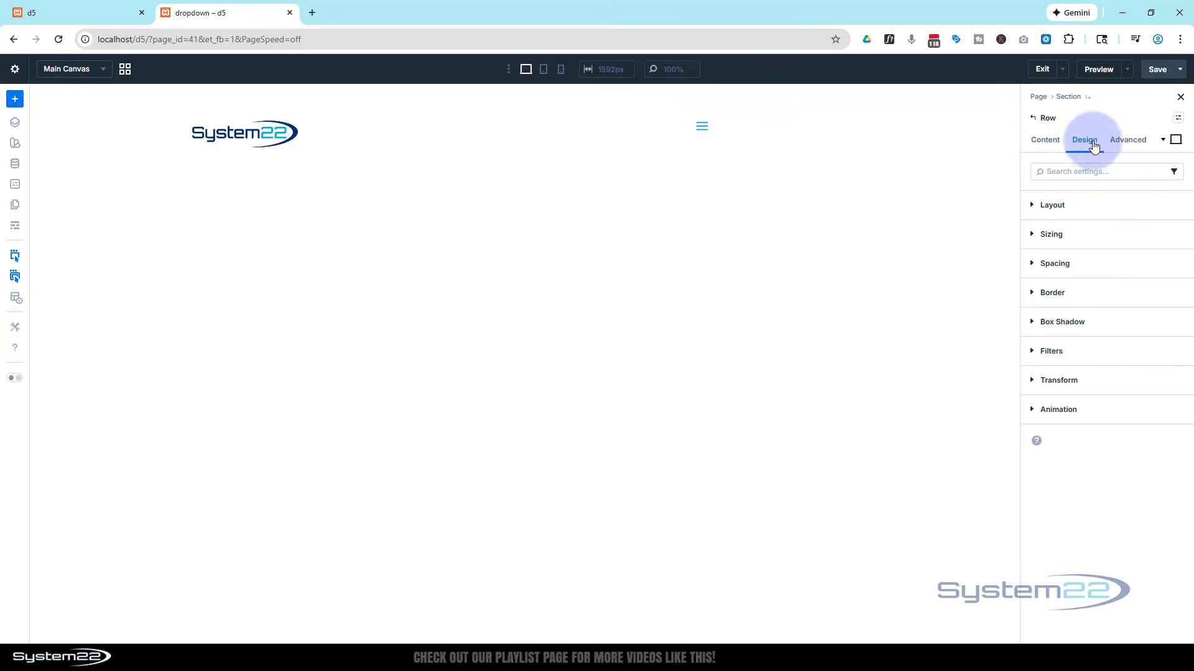
{"action": "left_click", "coordinate": [1035, 205]}
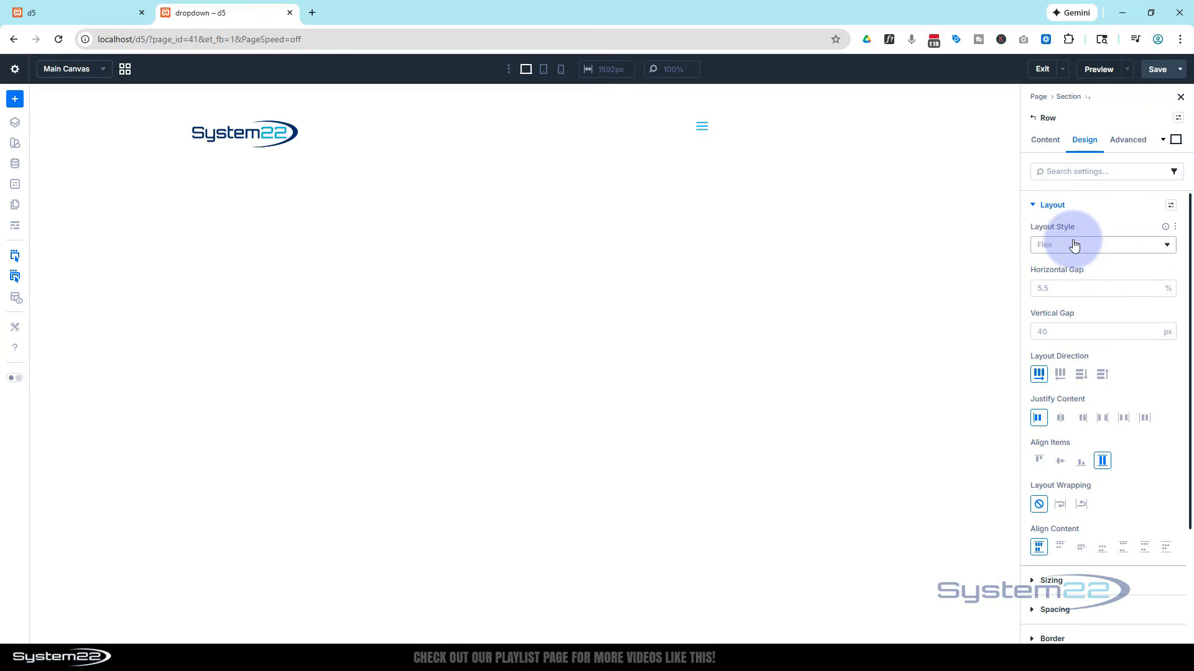
{"action": "left_click", "coordinate": [1060, 461]}
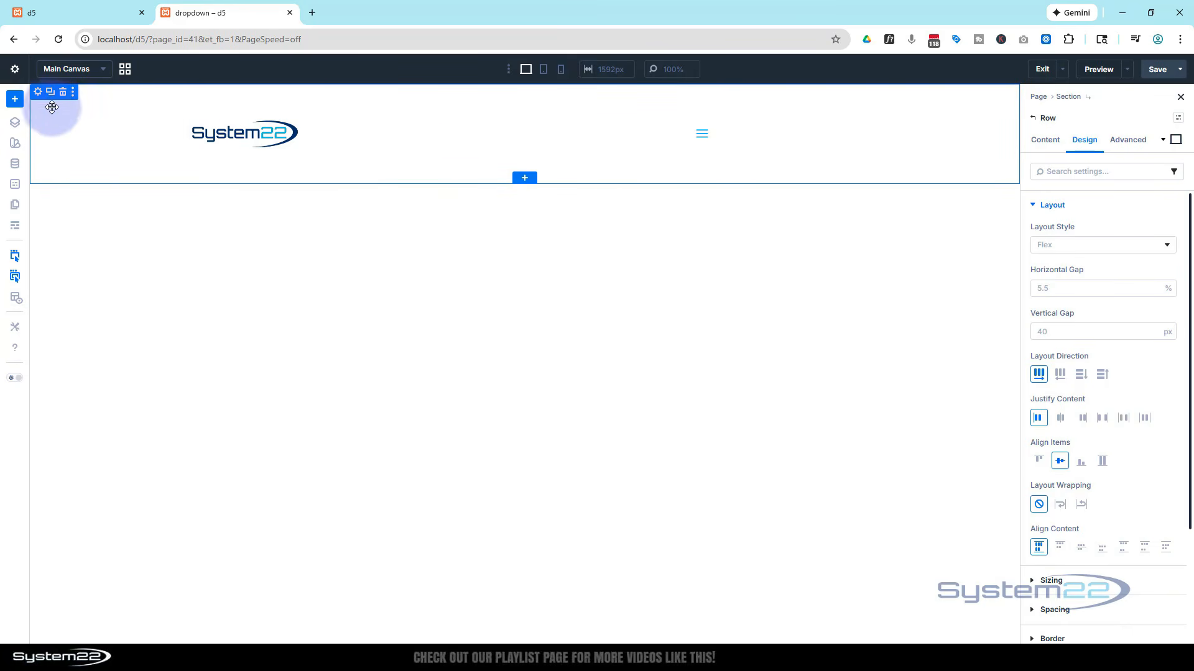
- Apply the bottom drop shadow preset, with a 12 px vertical position, to the header section
{"action": "left_click", "coordinate": [38, 93]}
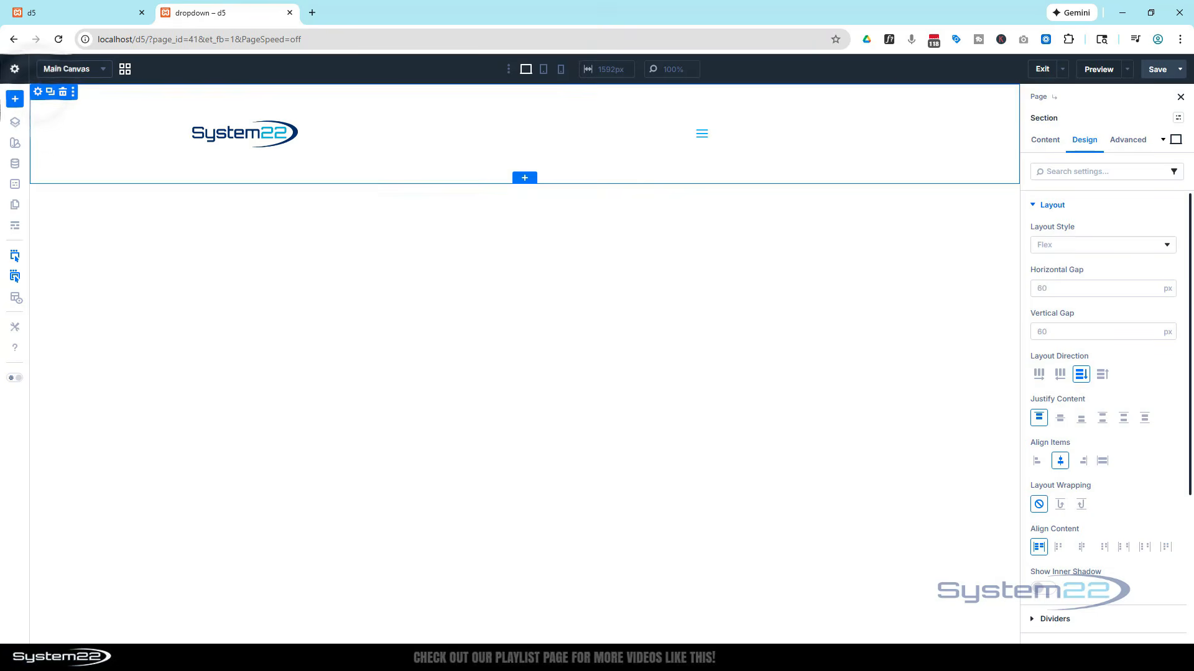
{"action": "scroll", "coordinate": [1104, 294], "scroll_direction": "down", "scroll_amount": 4}
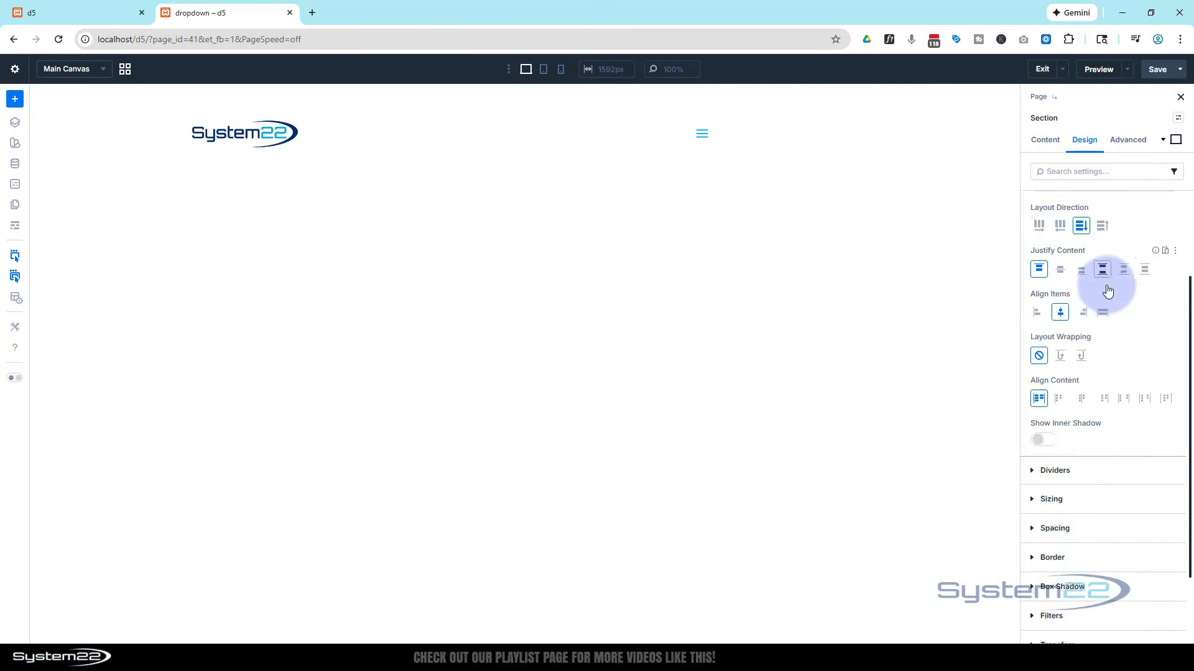
{"action": "left_click", "coordinate": [1101, 517]}
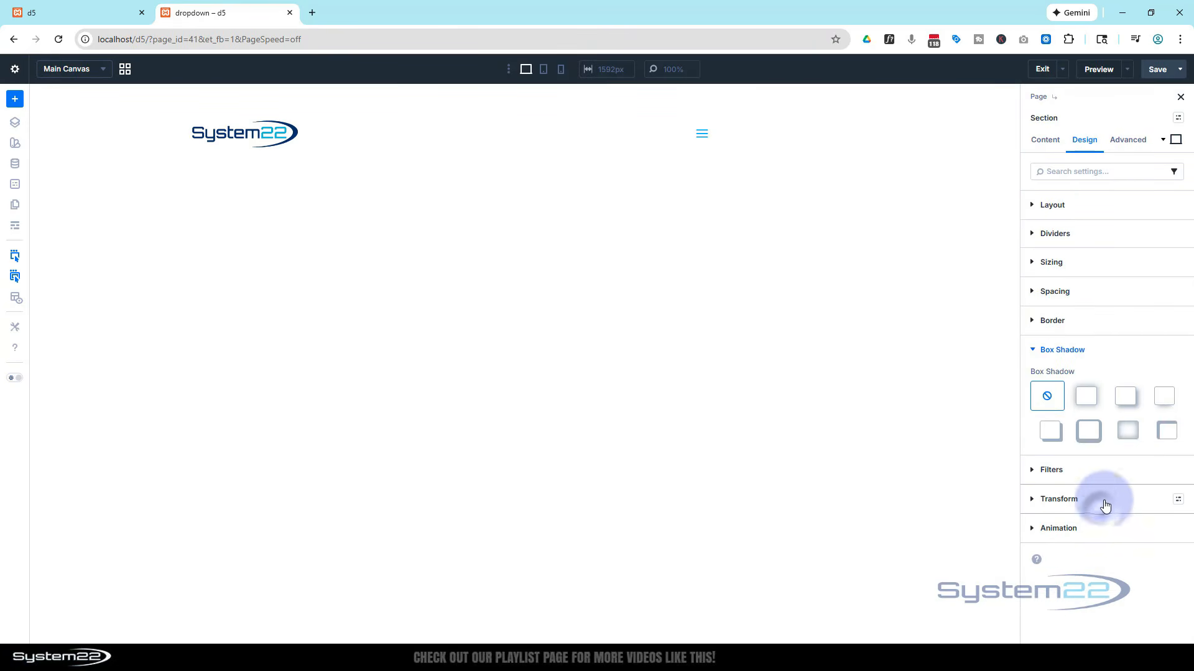
{"action": "left_click", "coordinate": [1160, 397]}
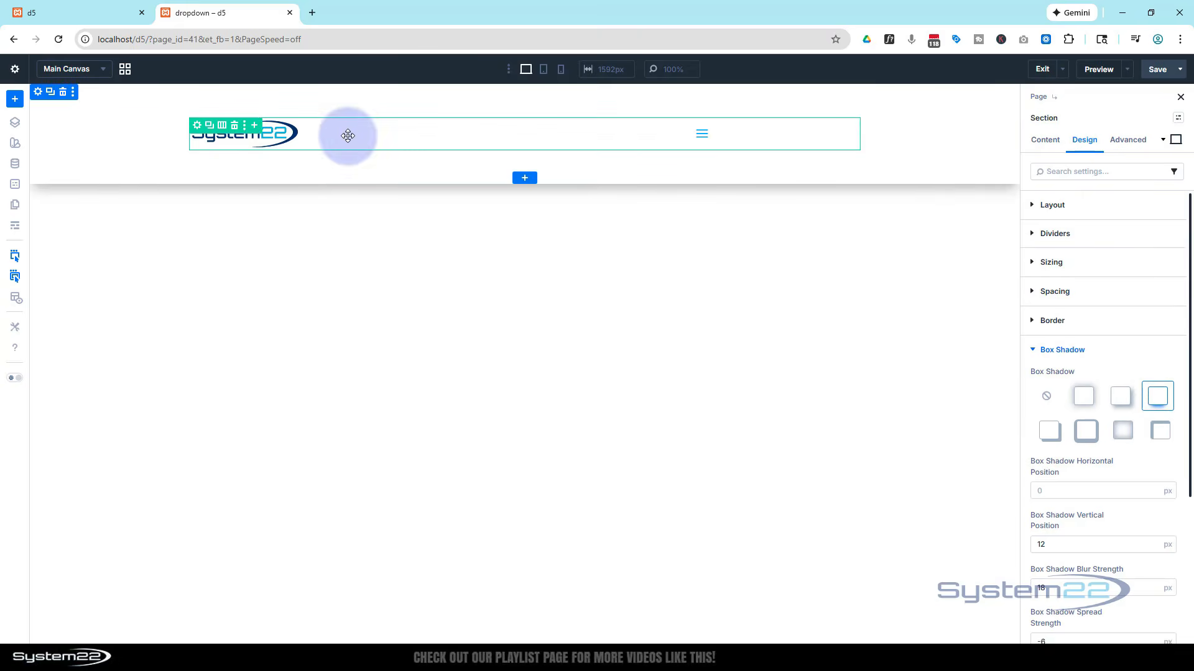
- Set the header section's top and bottom padding to a linked 20 px
{"action": "left_click", "coordinate": [1074, 290]}
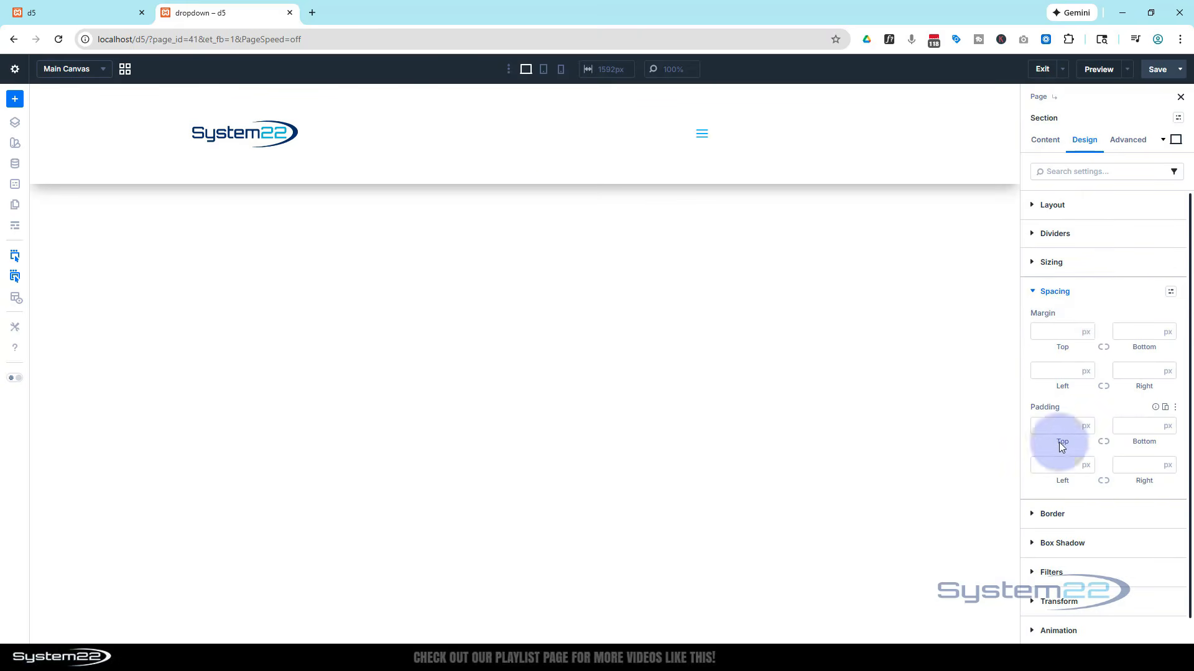
{"action": "left_click", "coordinate": [1048, 424]}
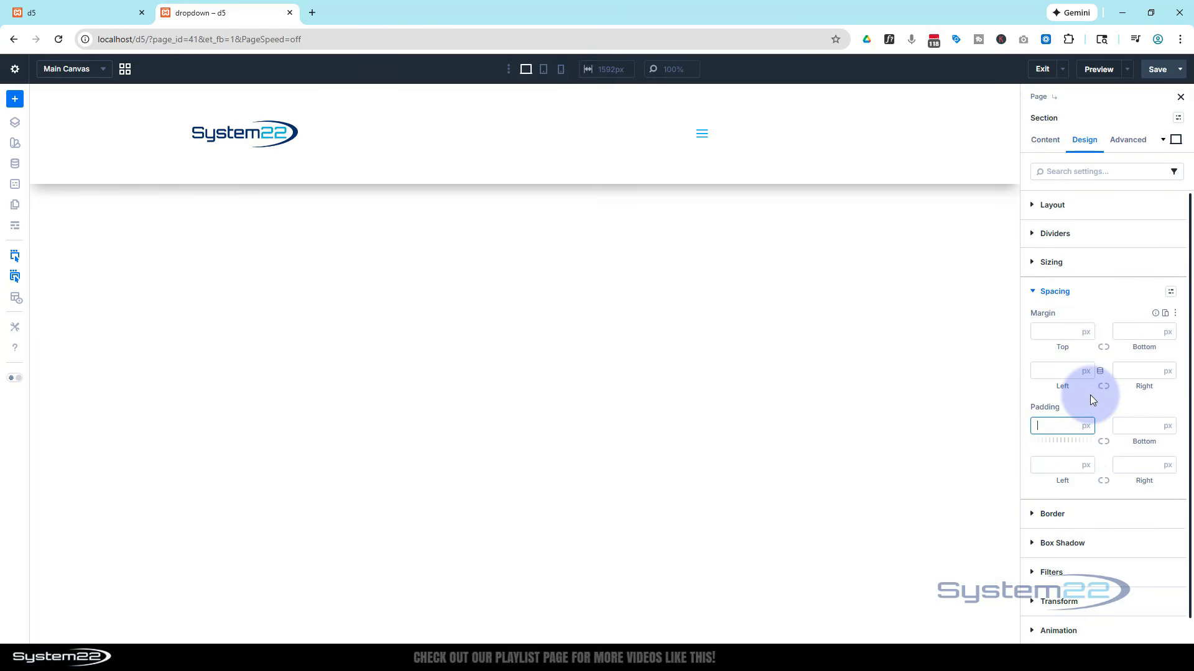
{"action": "type", "text": "20"}
{"action": "left_click", "coordinate": [1104, 441]}
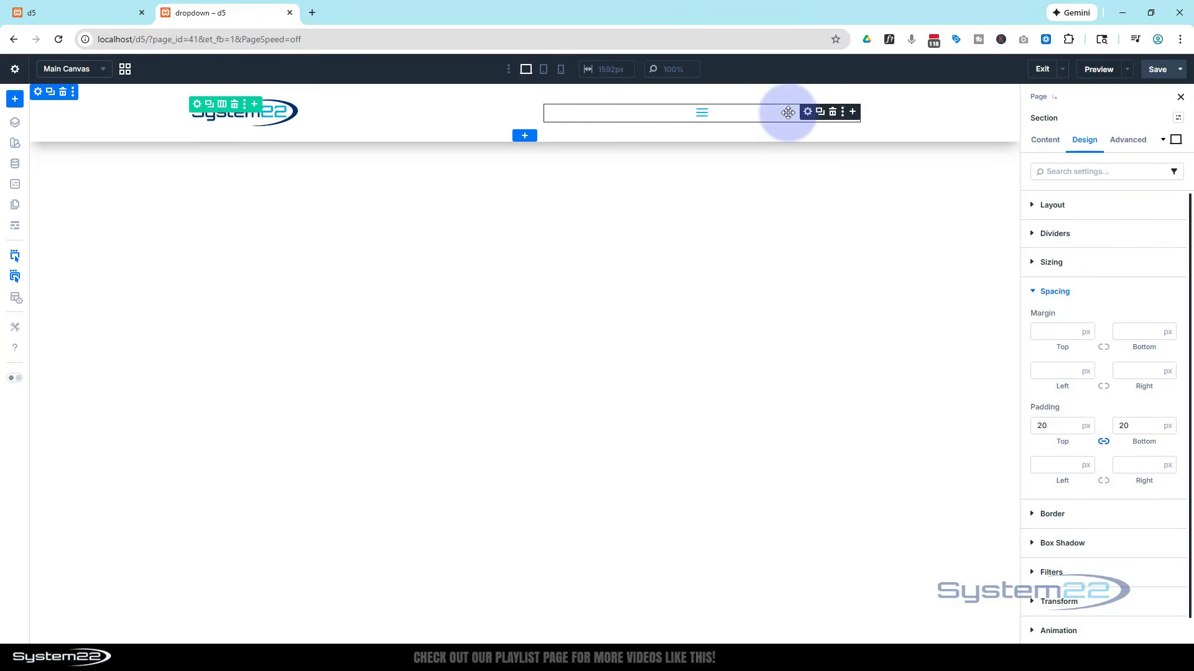
- Align the hamburger icon to the right of its column in the Icon module's design settings
{"action": "left_click", "coordinate": [808, 112]}
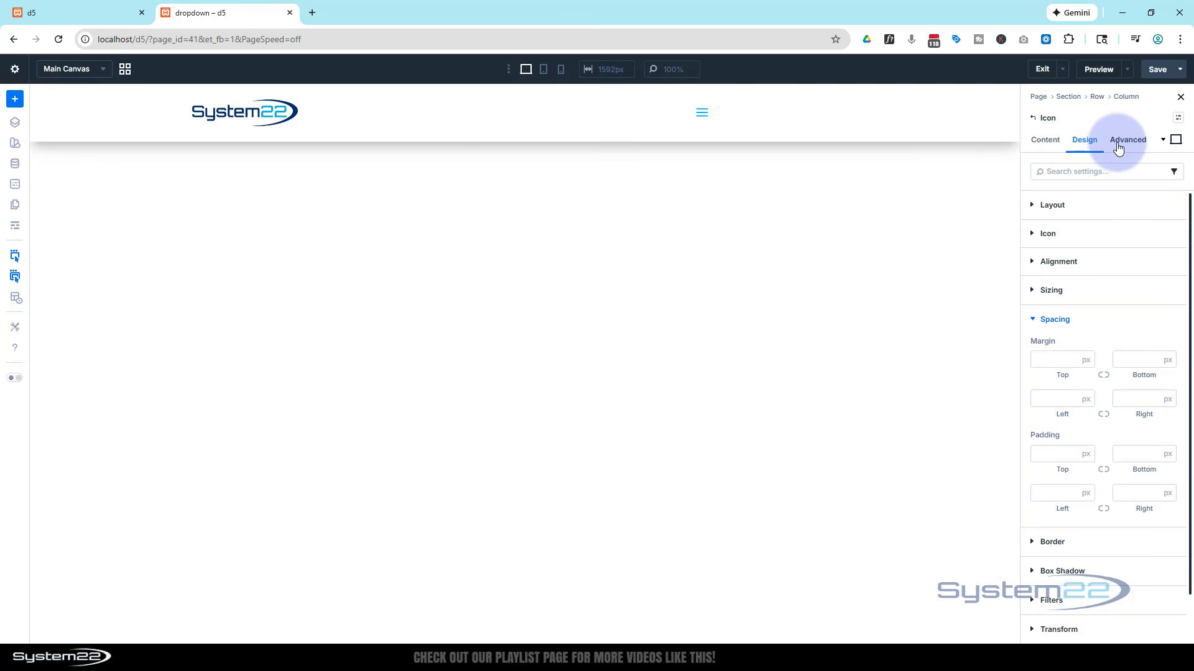
{"action": "left_click", "coordinate": [1060, 261]}
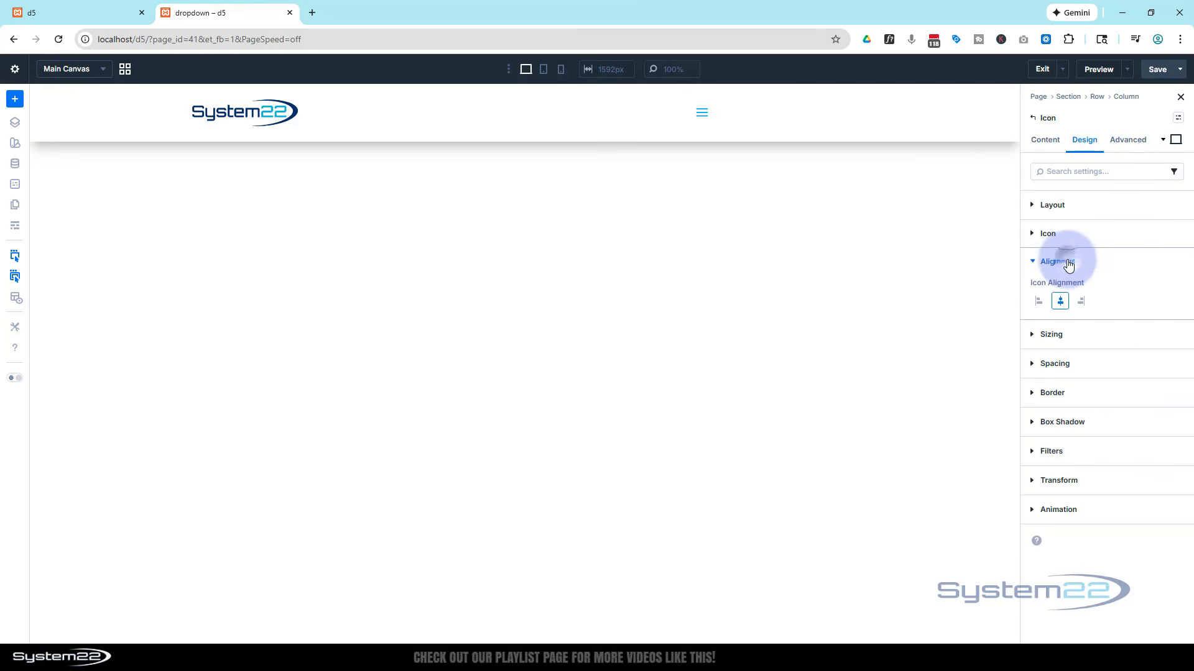
{"action": "left_click", "coordinate": [1081, 302]}
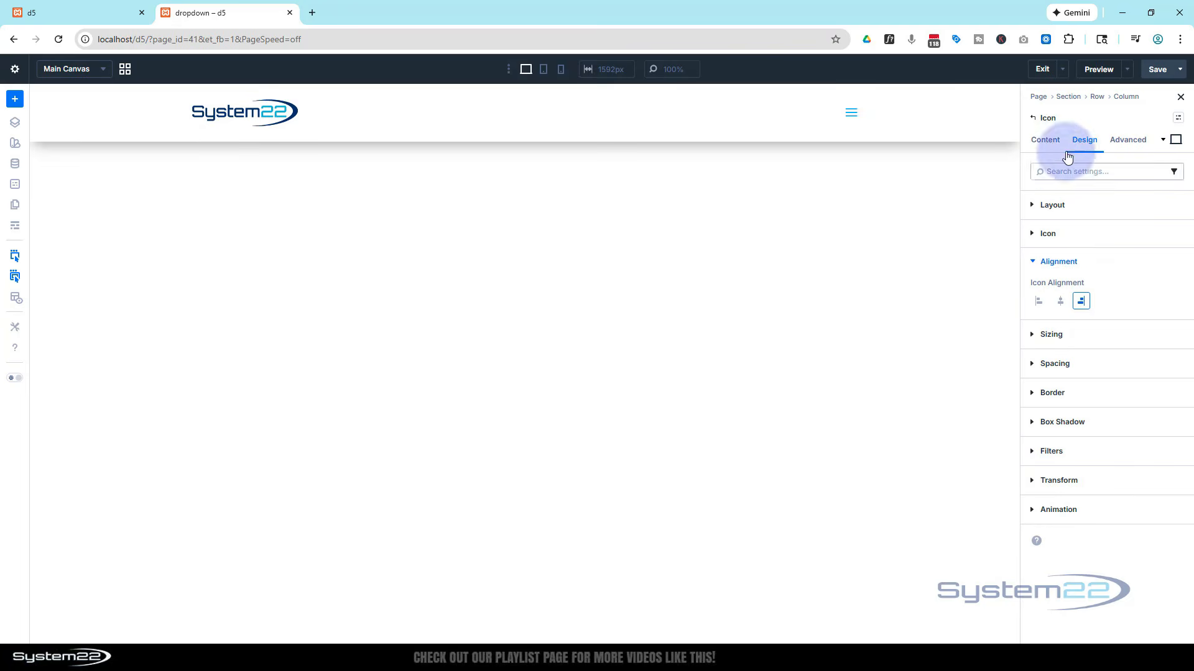
- Nest a Dropdown module inside the hamburger Icon module as a child element
{"action": "left_click", "coordinate": [1046, 142]}
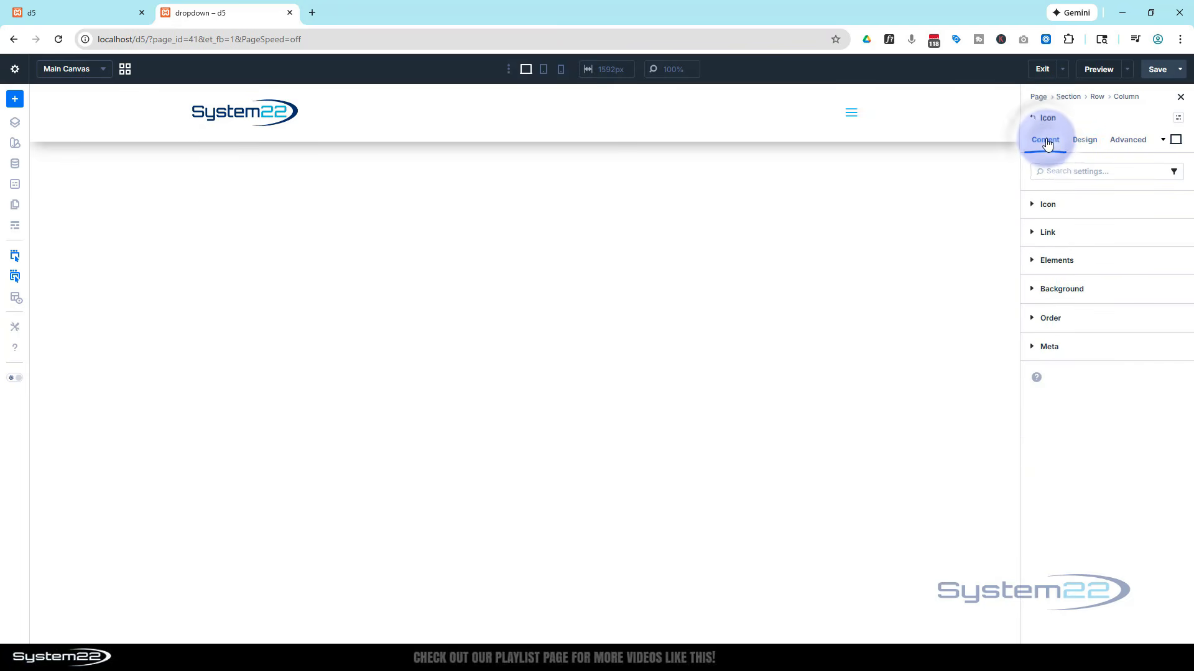
{"action": "left_click", "coordinate": [1032, 261]}
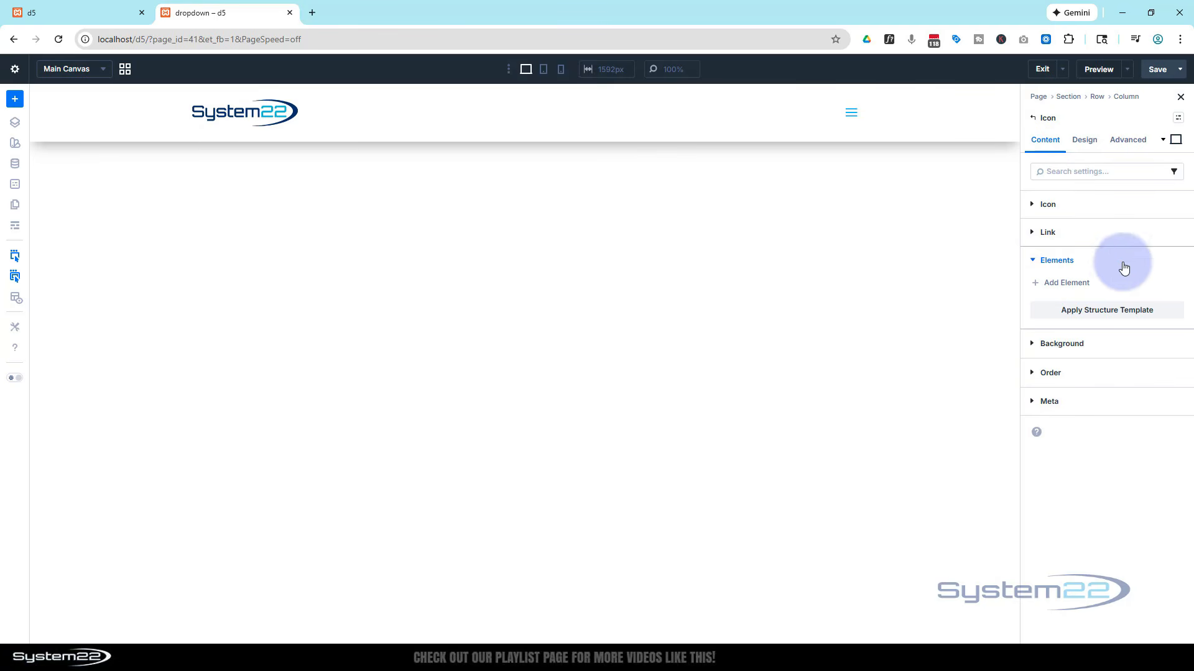
{"action": "left_click", "coordinate": [1044, 284]}
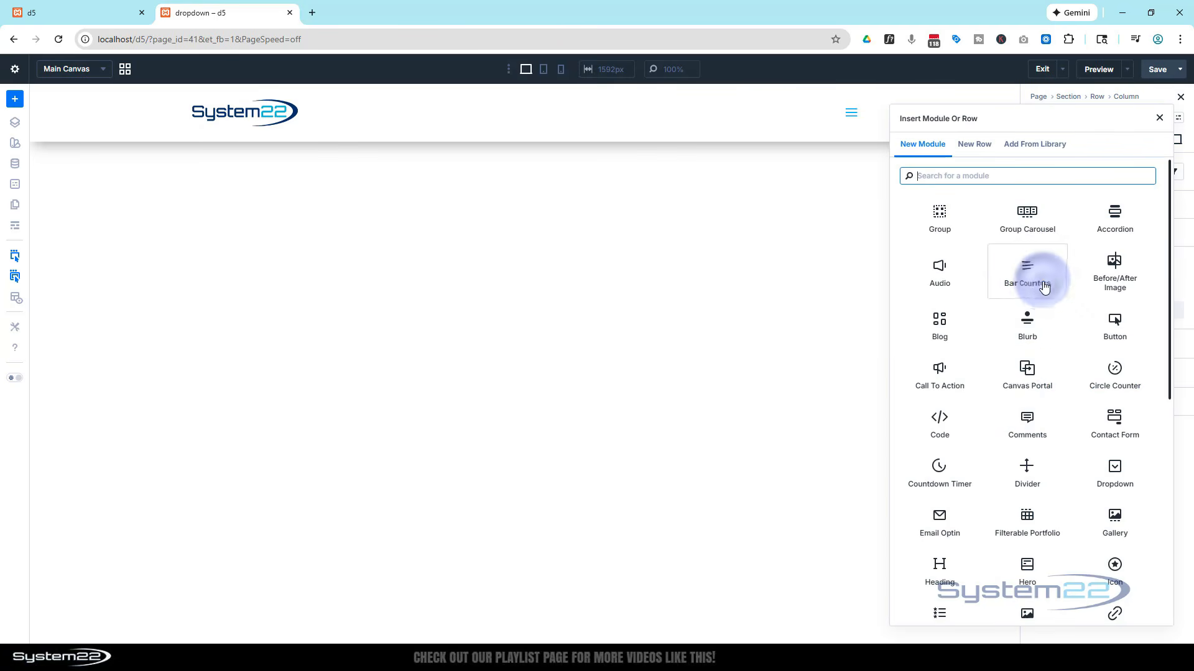
{"action": "left_click", "coordinate": [1115, 471]}
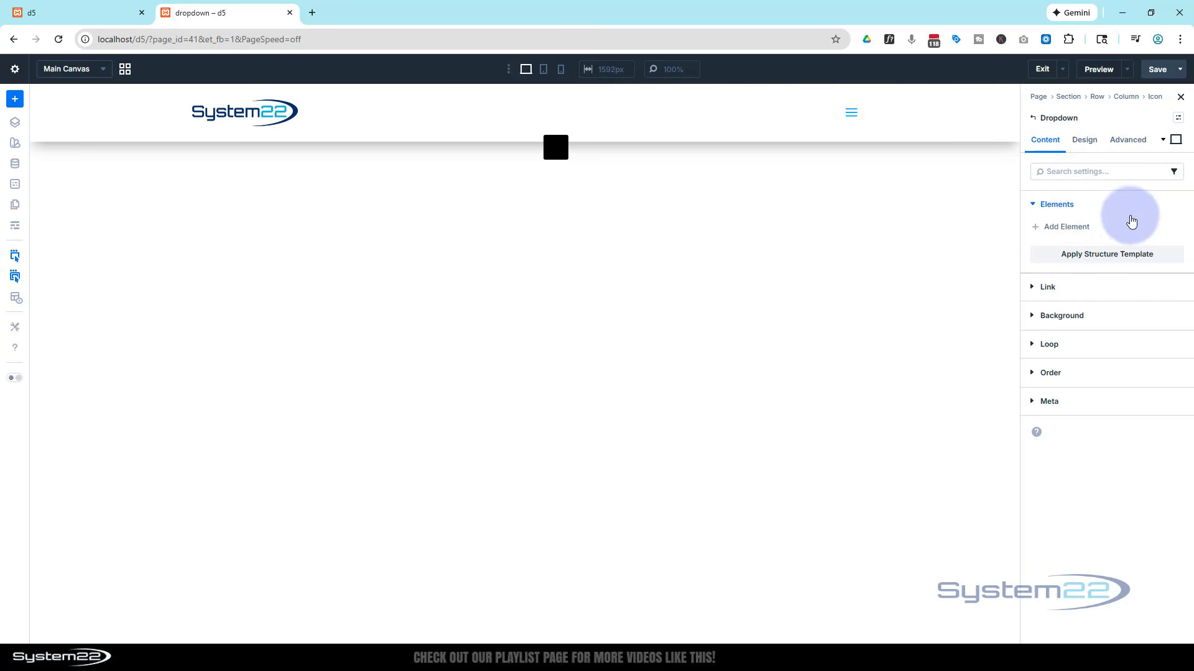
- Add an Image module inside the dropdown using system22-white-b-shadow.png from the media library
{"action": "left_click", "coordinate": [1059, 228]}
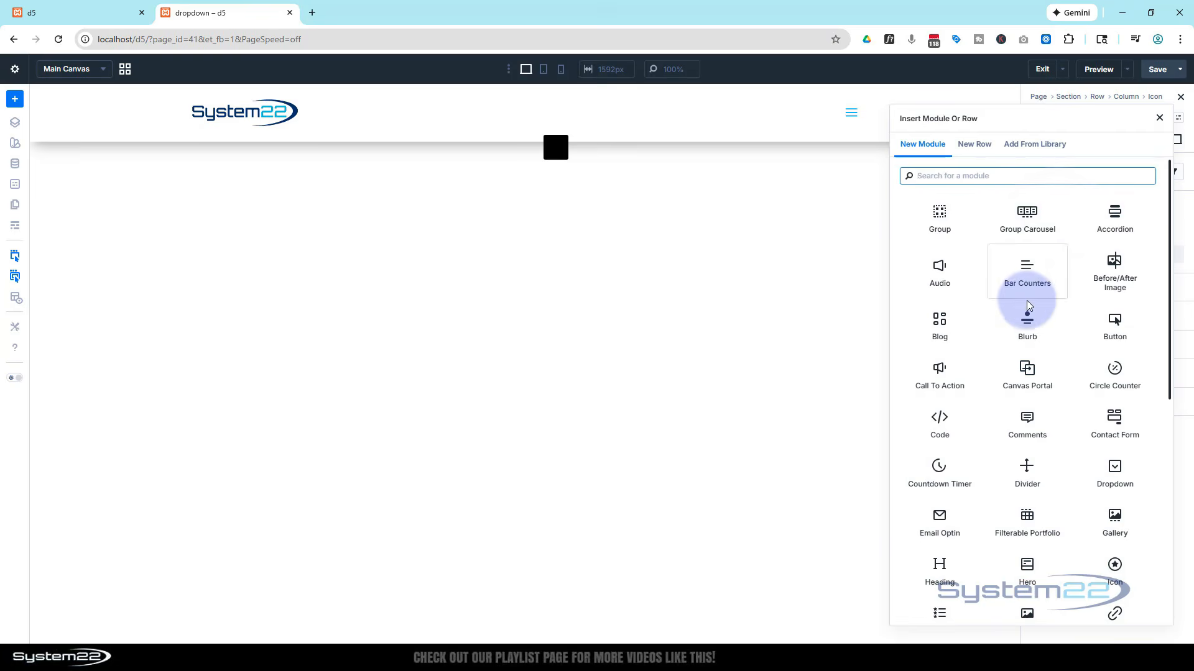
{"action": "scroll", "coordinate": [1027, 301], "scroll_direction": "down", "scroll_amount": 1}
{"action": "scroll", "coordinate": [1027, 304], "scroll_direction": "down", "scroll_amount": 5}
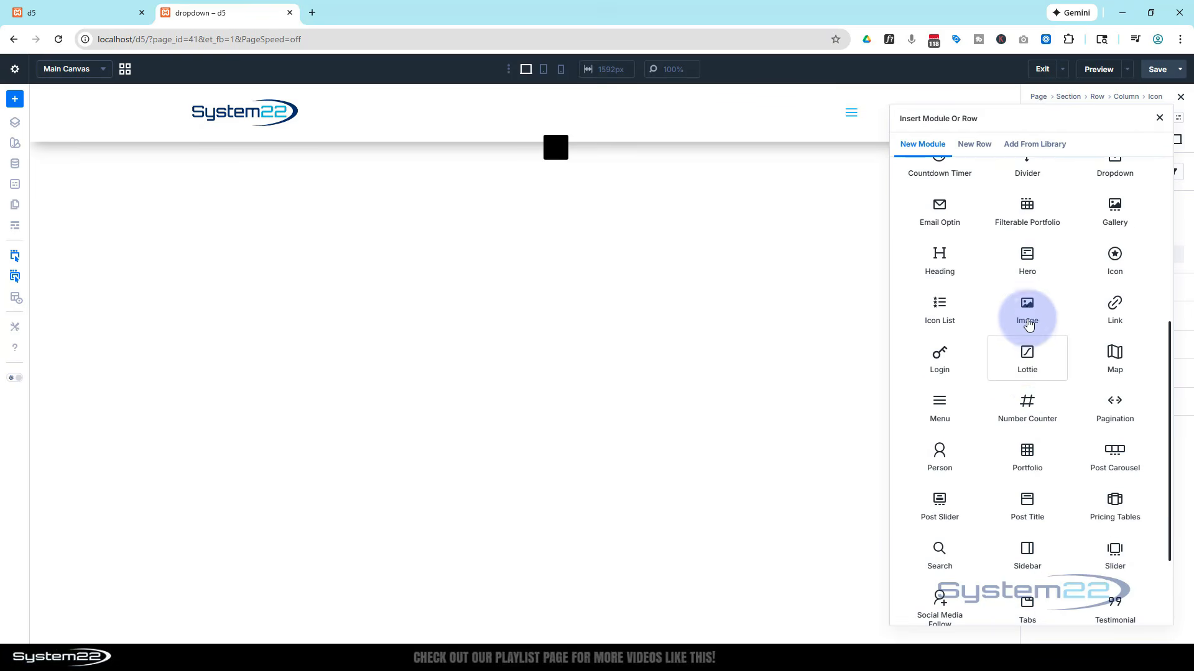
{"action": "left_click", "coordinate": [1027, 304]}
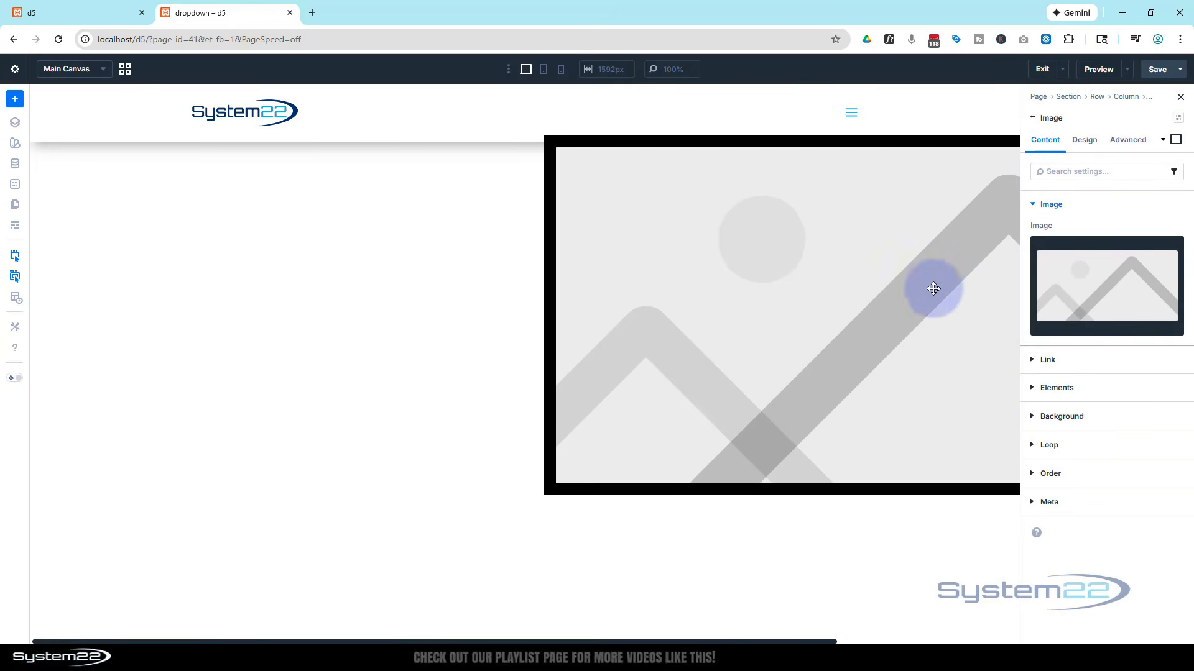
{"action": "left_click", "coordinate": [1123, 291]}
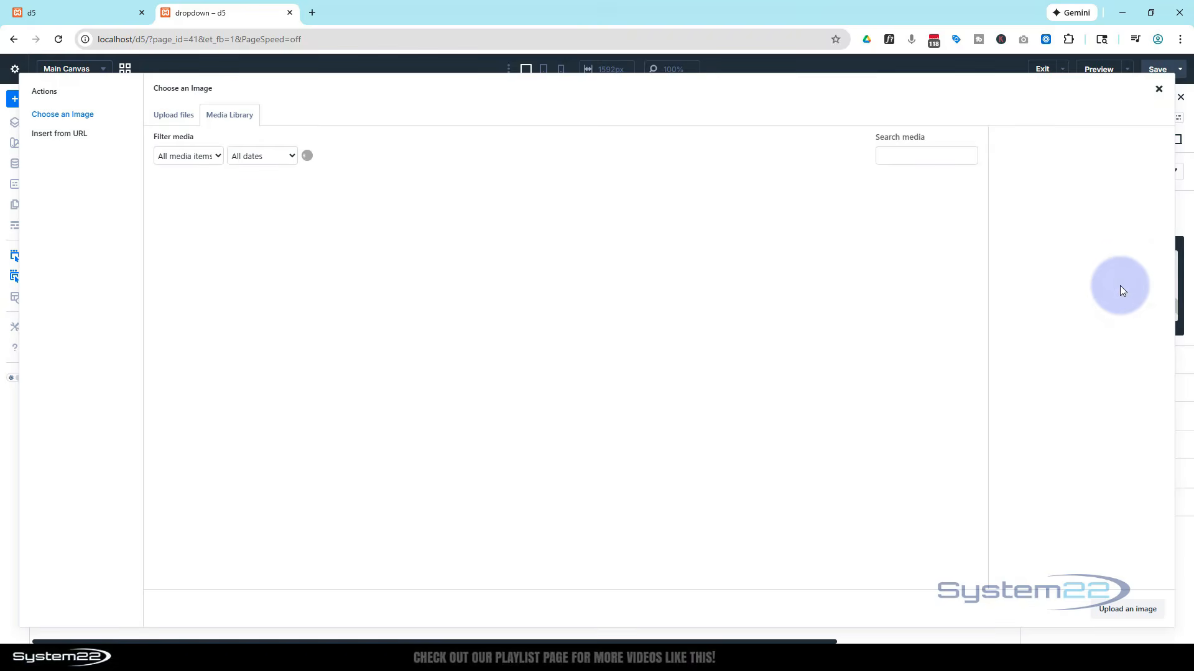
{"action": "left_click", "coordinate": [186, 216]}
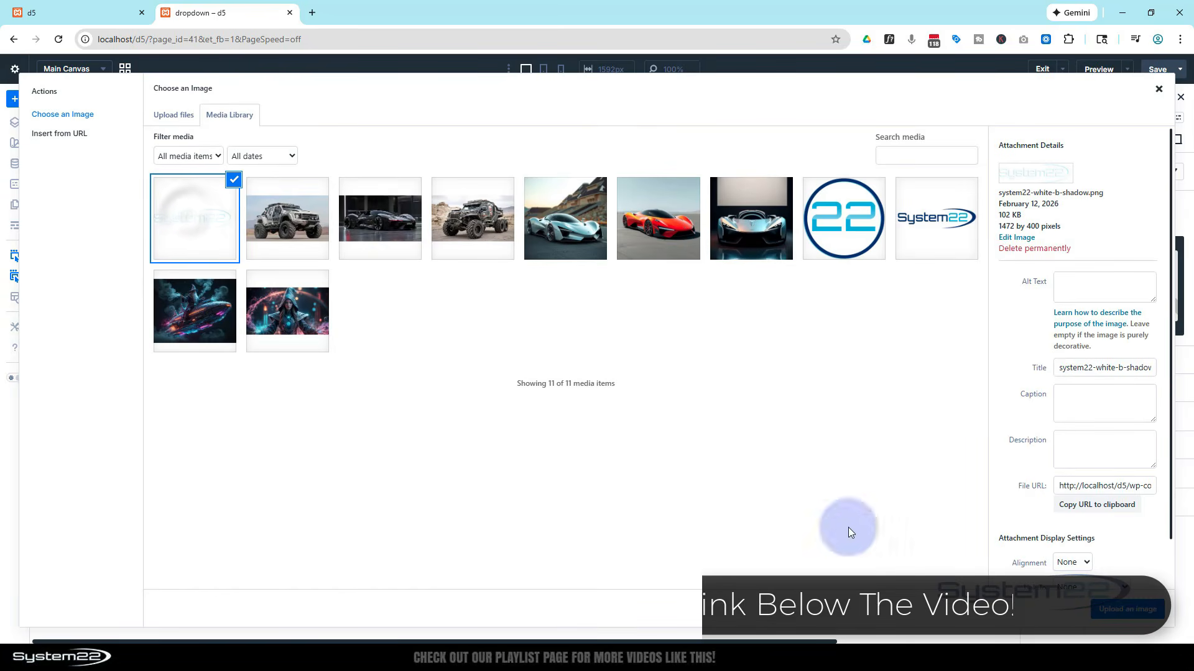
{"action": "left_click", "coordinate": [1141, 612]}
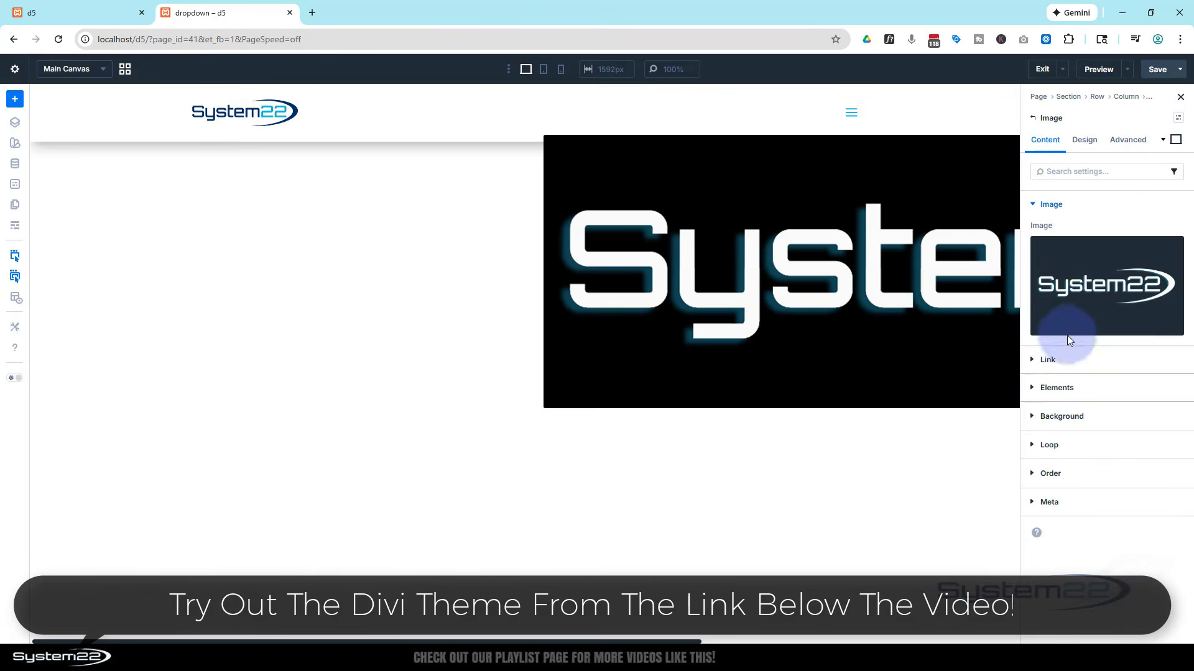
- Set the width of the logo image inside the dropdown to 150 px
{"action": "left_click", "coordinate": [1088, 140]}
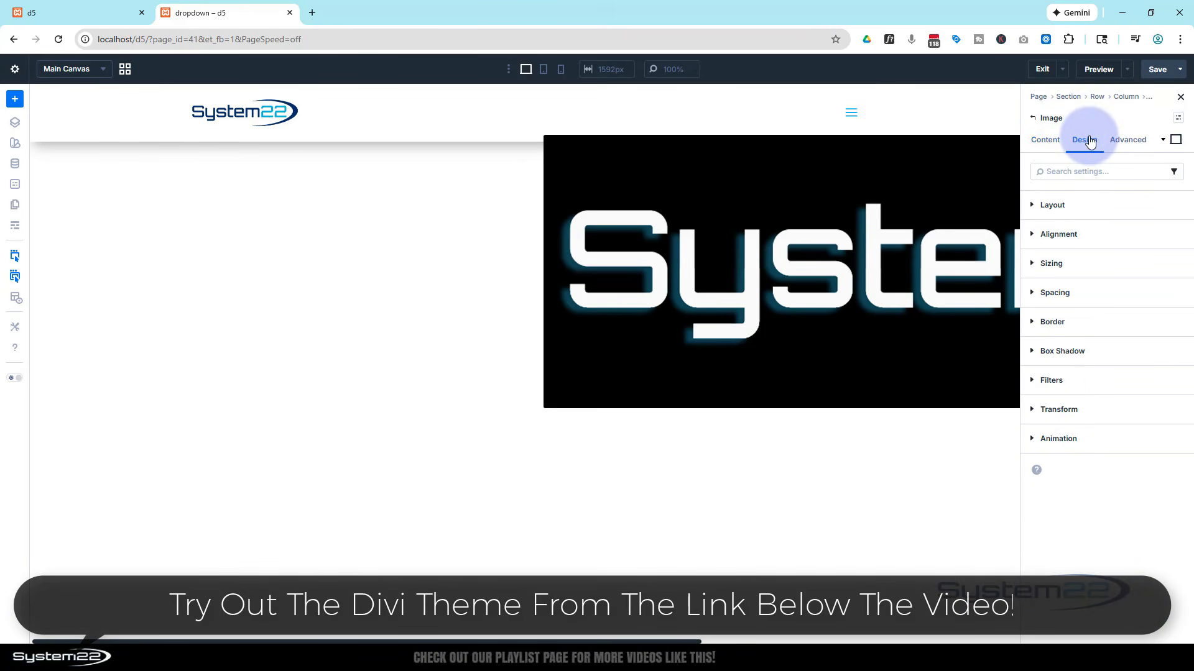
{"action": "left_click", "coordinate": [1092, 266]}
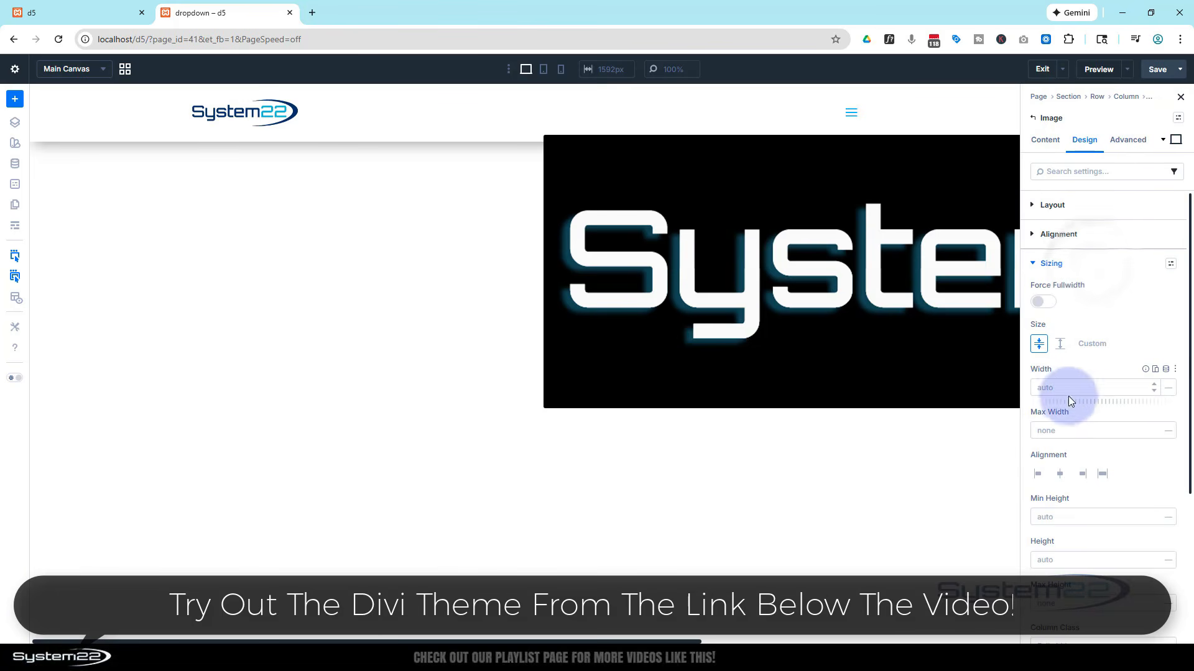
{"action": "type", "text": "150"}
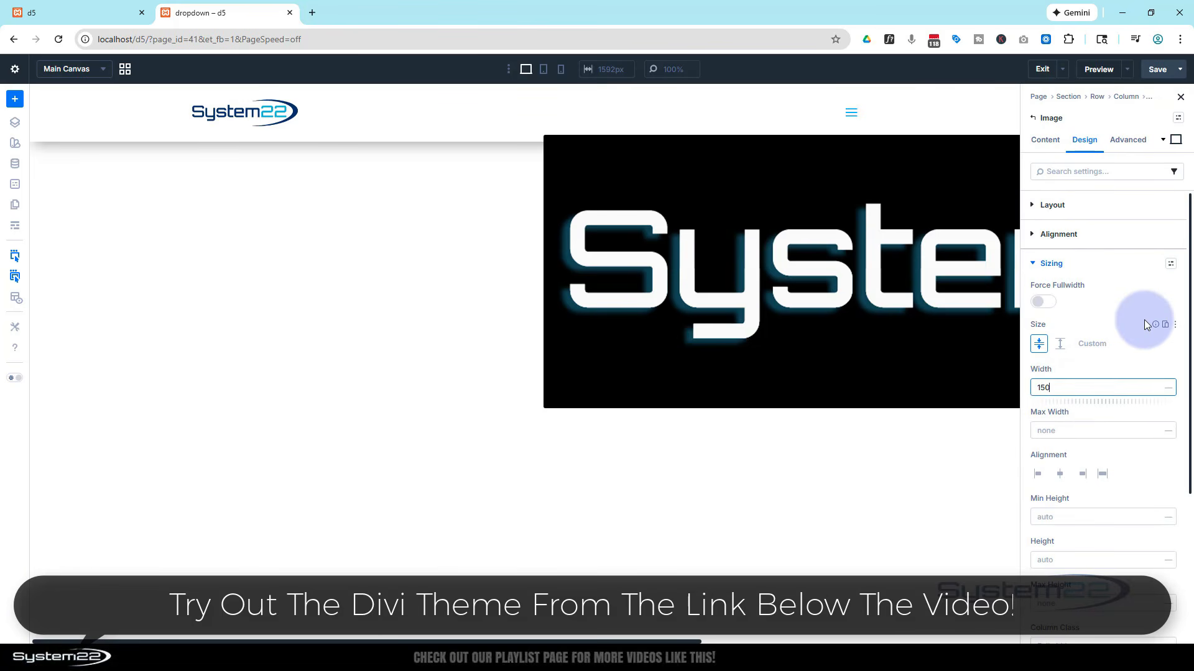
{"action": "left_click", "coordinate": [1166, 387]}
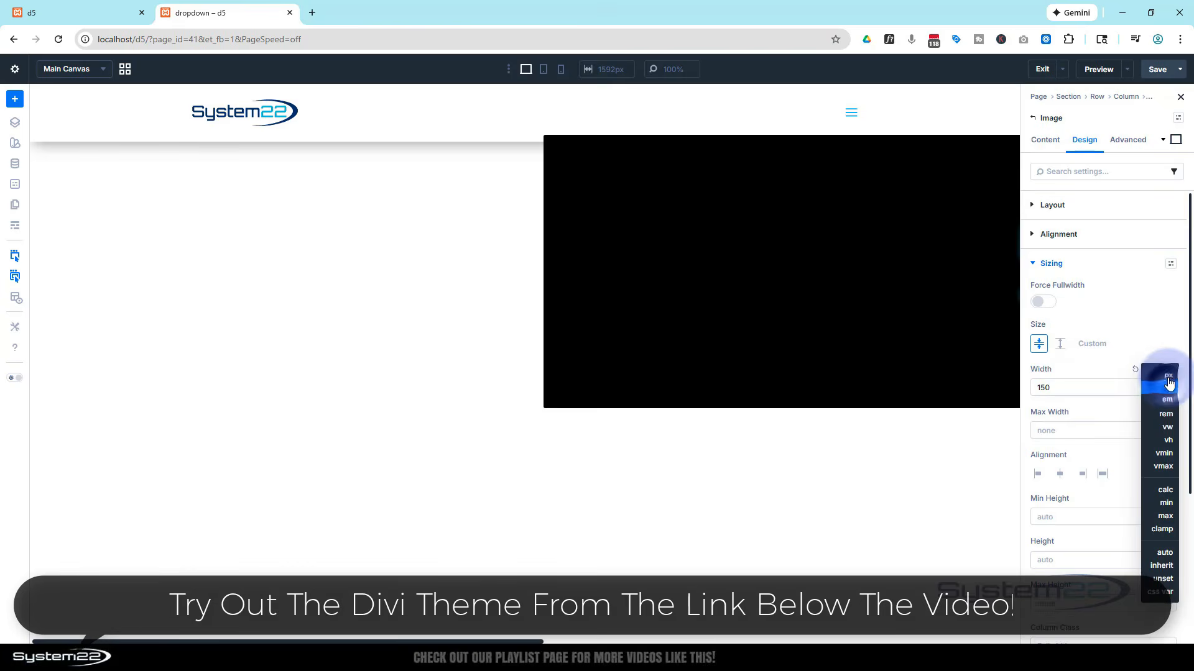
{"action": "left_click", "coordinate": [1168, 373]}
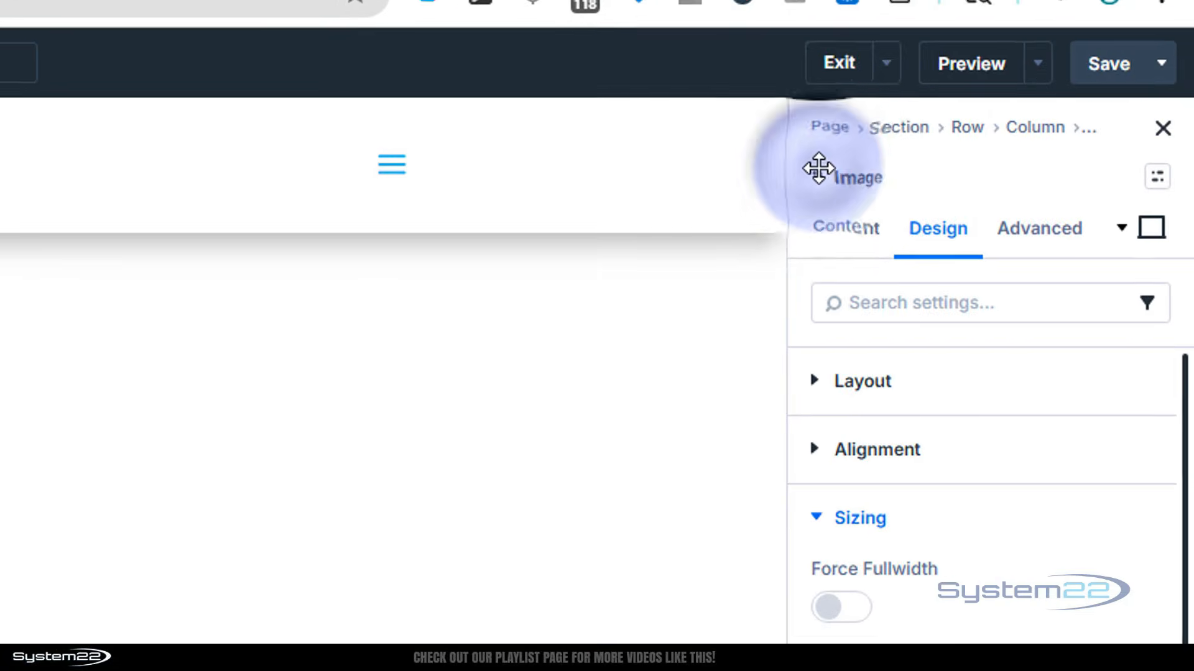
- Return to the parent Dropdown module and add a Link module below the image in its elements
{"action": "left_click", "coordinate": [812, 177]}
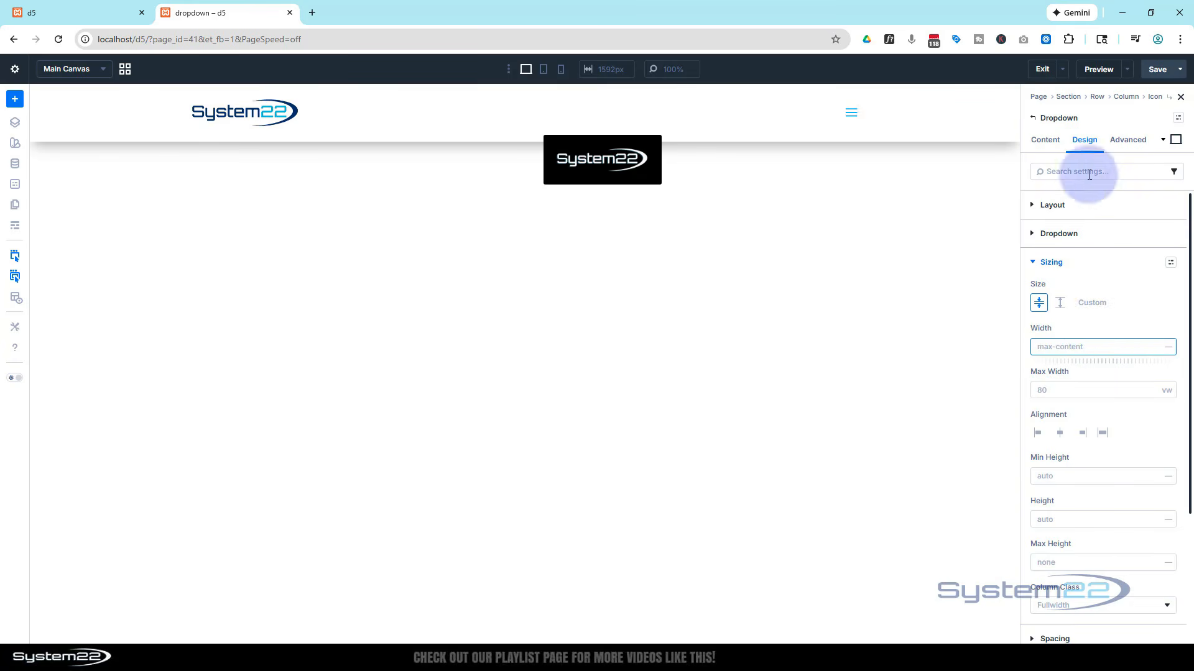
{"action": "left_click", "coordinate": [1050, 143]}
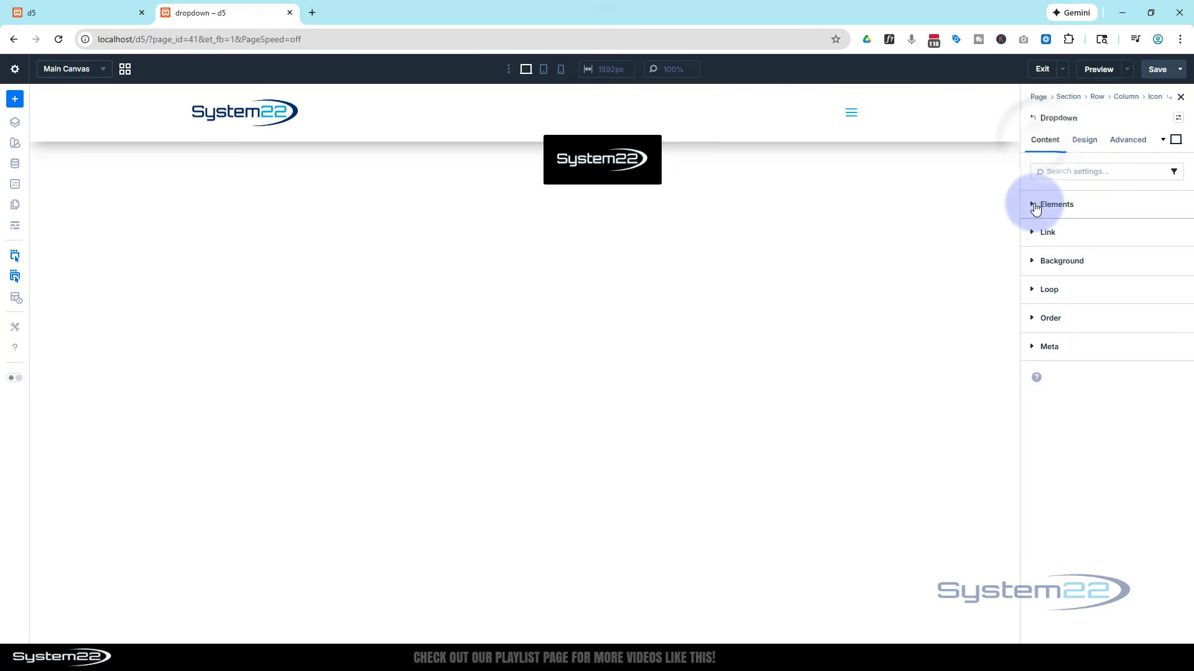
{"action": "left_click", "coordinate": [1045, 205]}
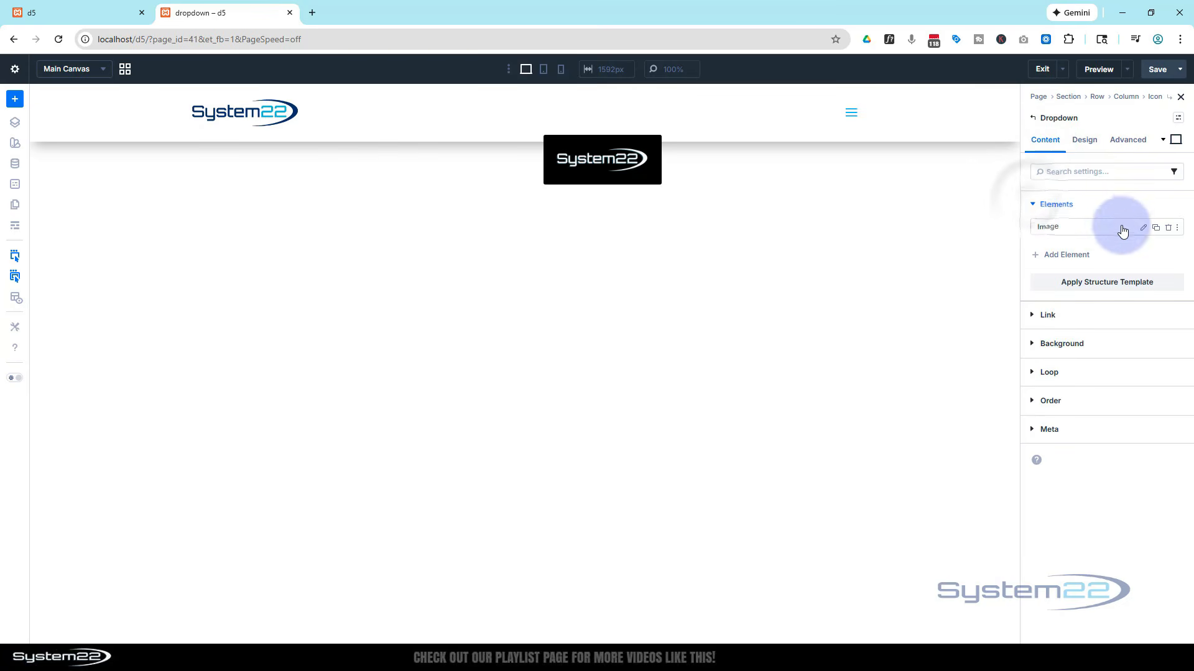
{"action": "left_click", "coordinate": [1054, 255]}
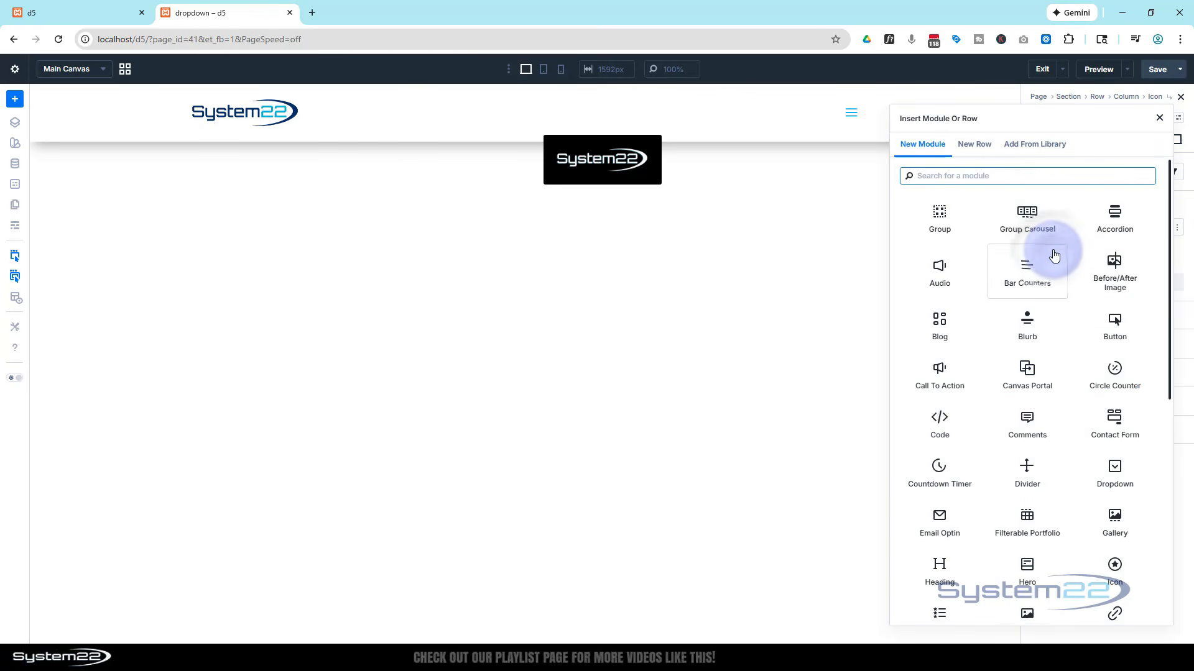
{"action": "scroll", "coordinate": [1055, 297], "scroll_direction": "down", "scroll_amount": 4}
{"action": "scroll", "coordinate": [1060, 294], "scroll_direction": "down", "scroll_amount": 1}
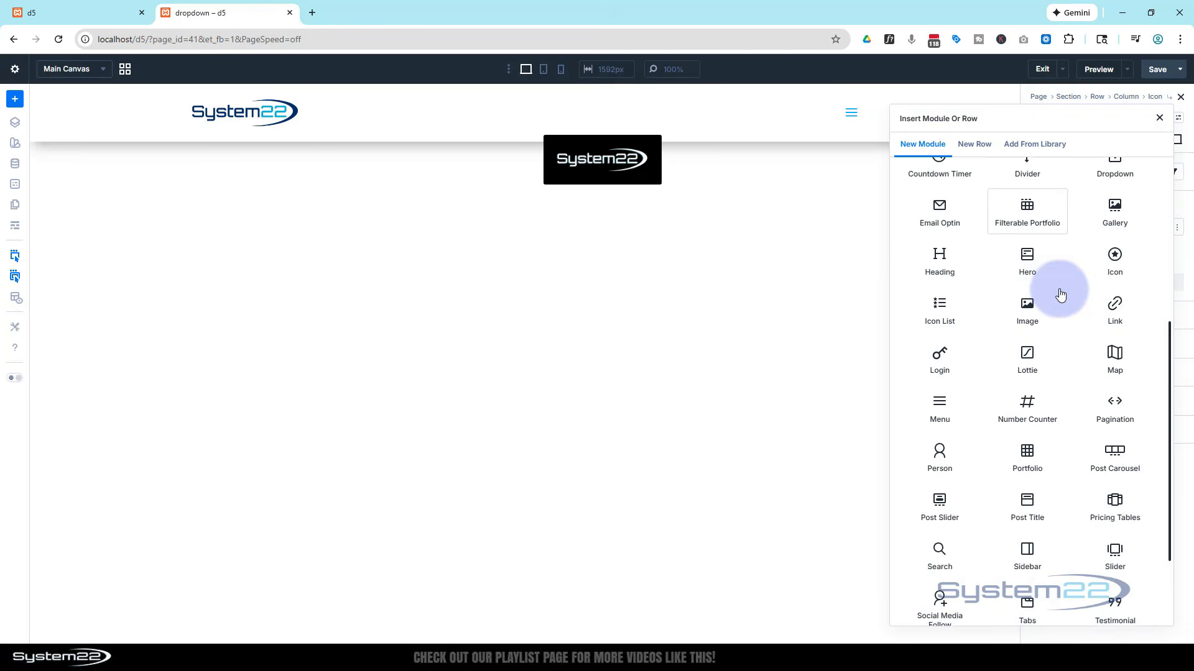
{"action": "left_click", "coordinate": [1115, 305]}
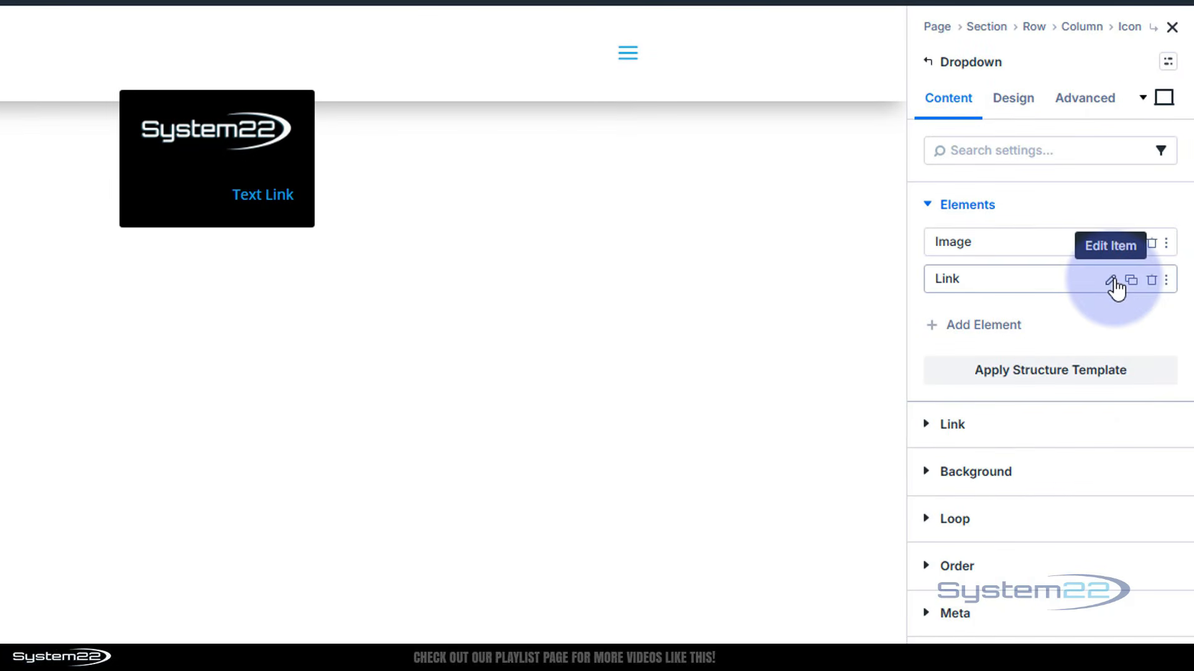
- Give the new Link module a circled right-caret icon
{"action": "left_click", "coordinate": [1111, 281]}
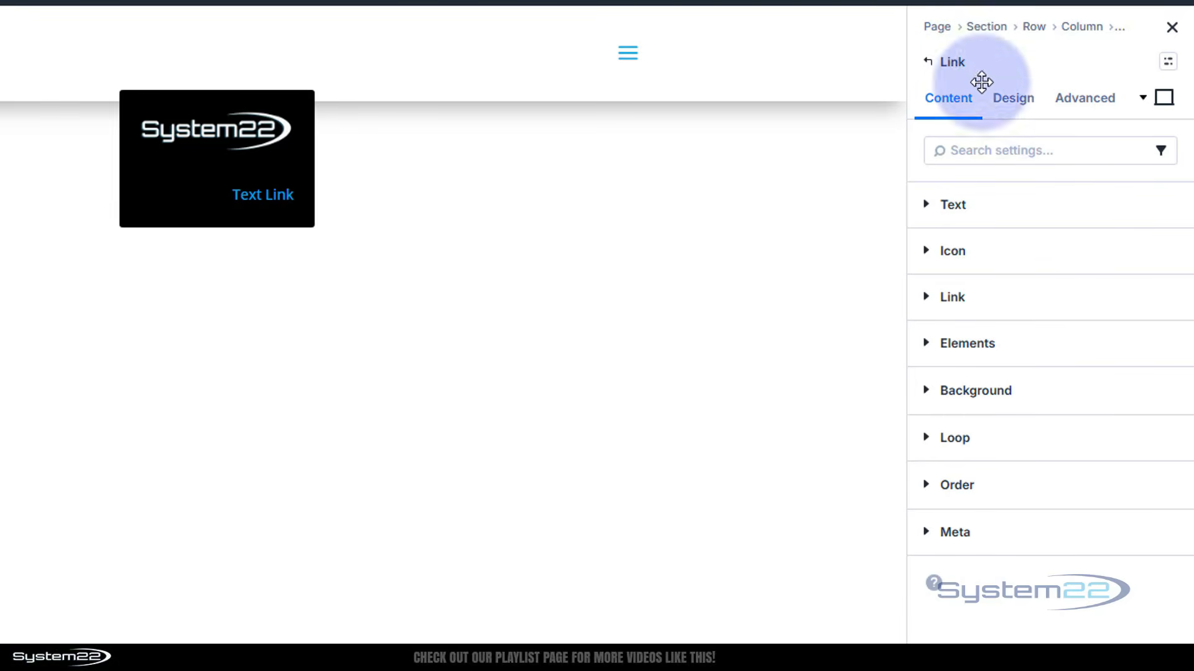
{"action": "left_click", "coordinate": [922, 251]}
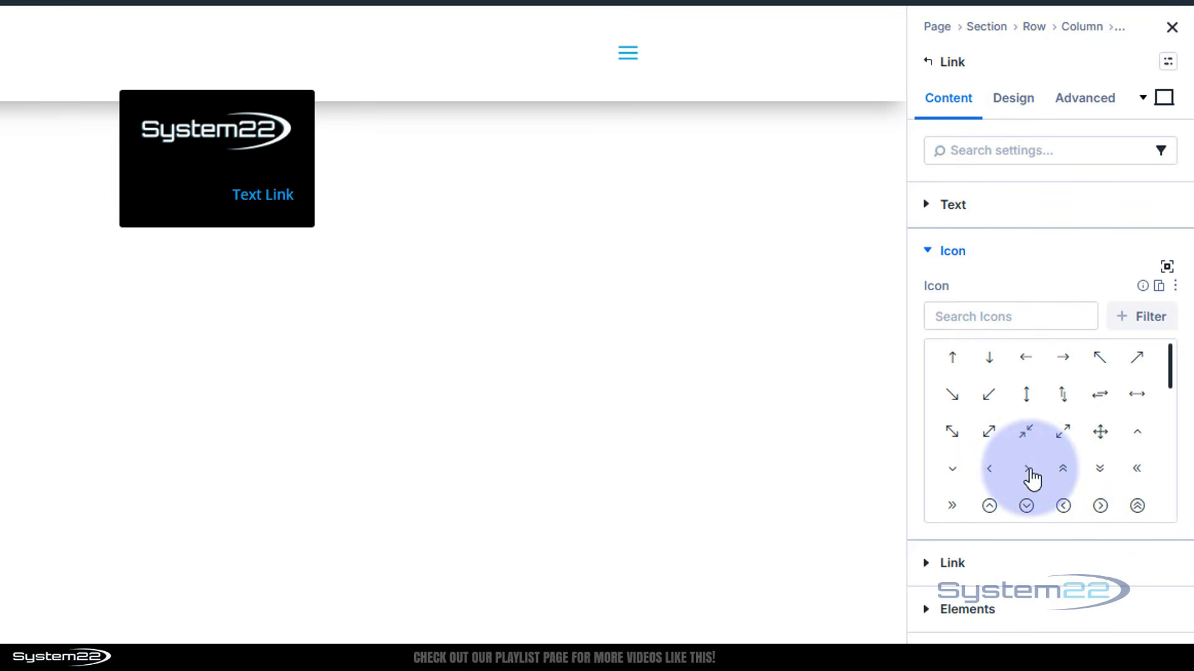
{"action": "scroll", "coordinate": [1033, 474], "scroll_direction": "down", "scroll_amount": 2}
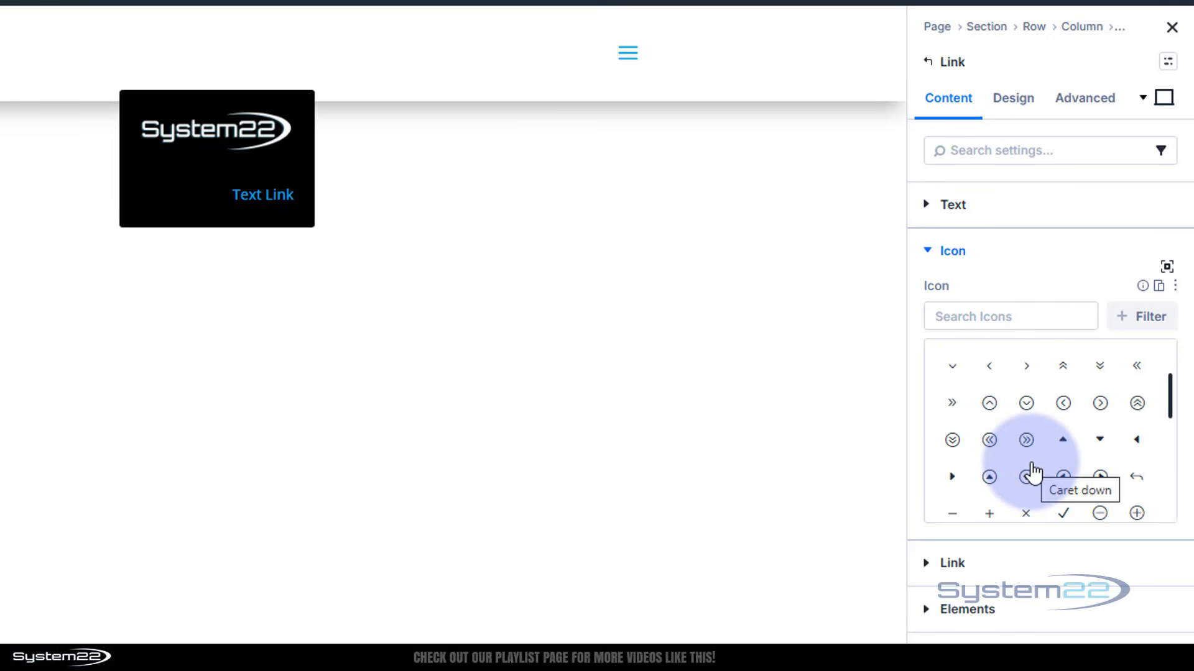
{"action": "left_click", "coordinate": [1099, 404]}
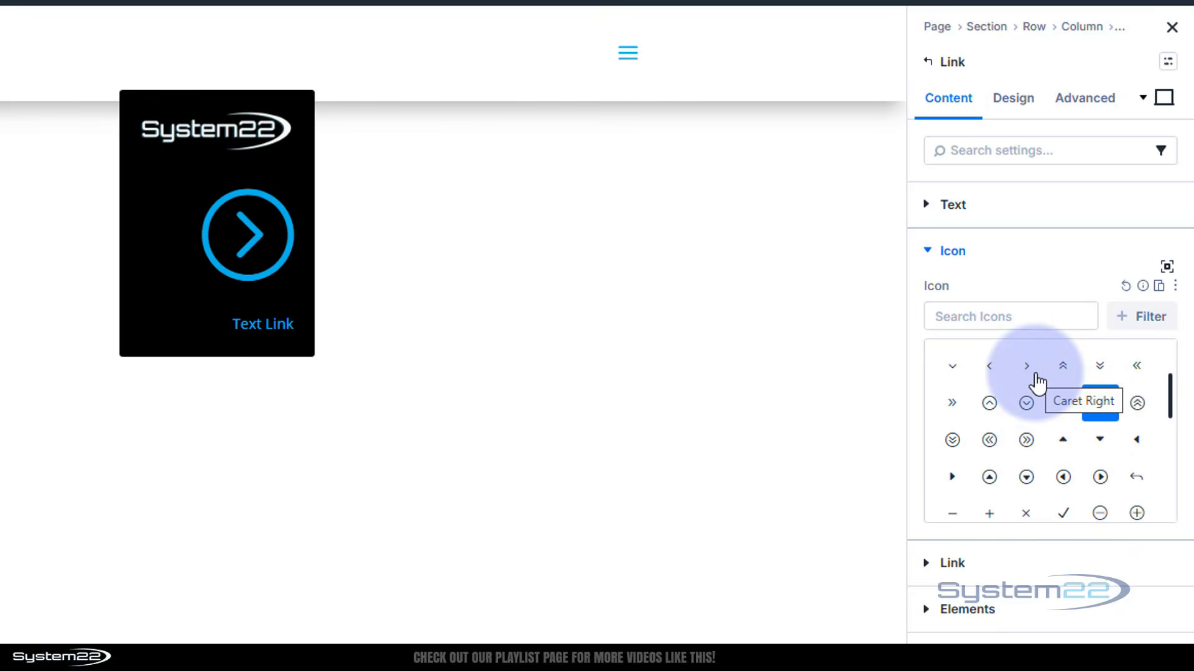
- Set the link's icon size to 20 px in its design settings
{"action": "left_click", "coordinate": [1013, 103]}
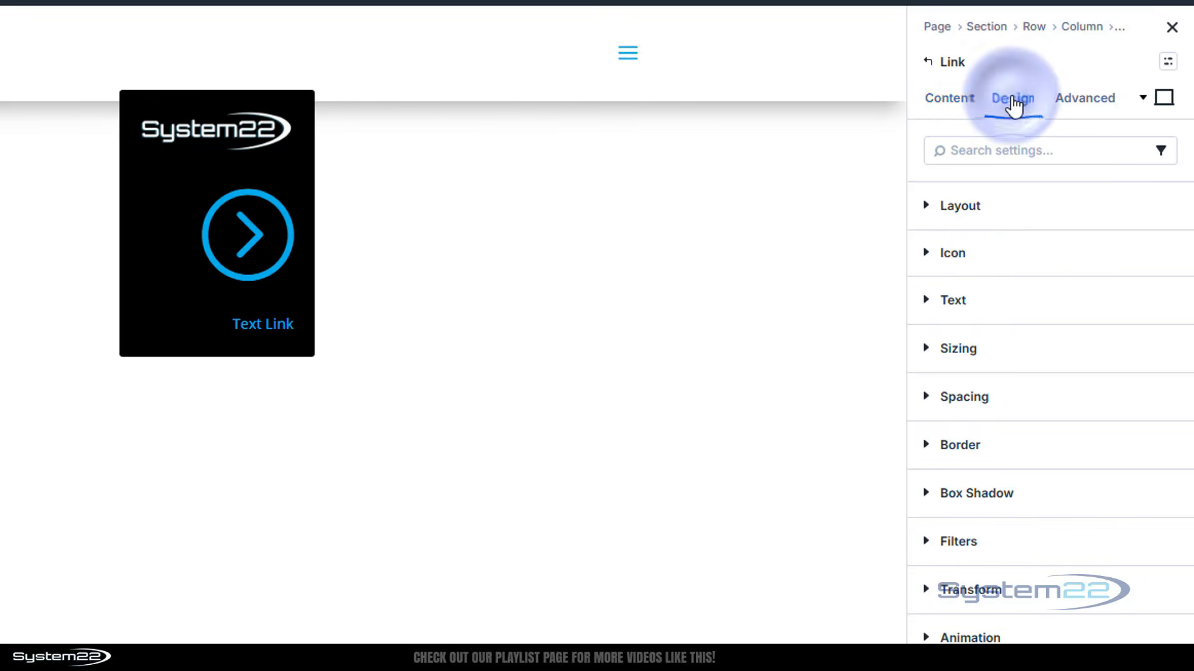
{"action": "left_click", "coordinate": [993, 272]}
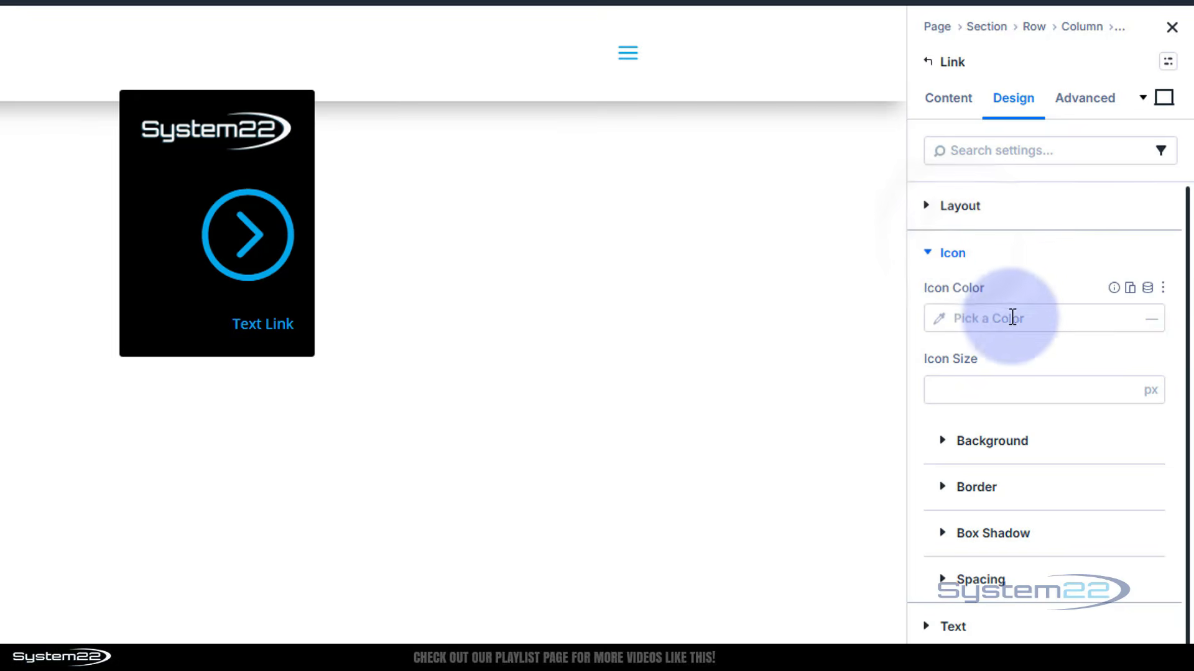
{"action": "left_click", "coordinate": [937, 391]}
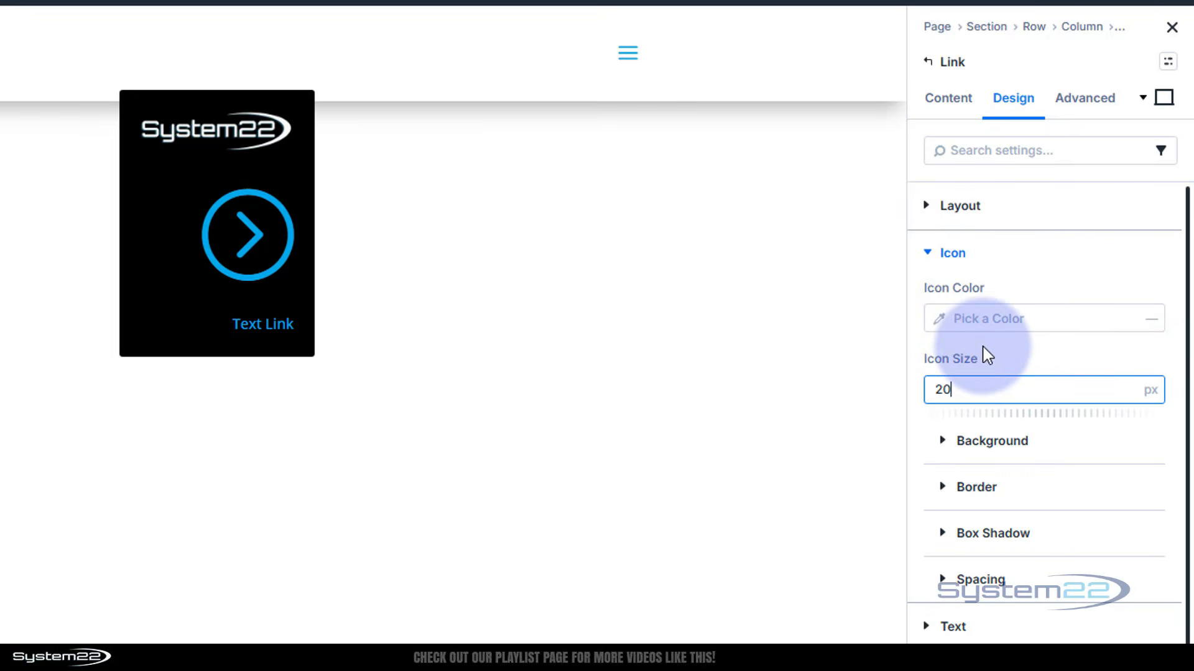
{"action": "type", "text": "20"}
{"action": "left_click", "coordinate": [1004, 349]}
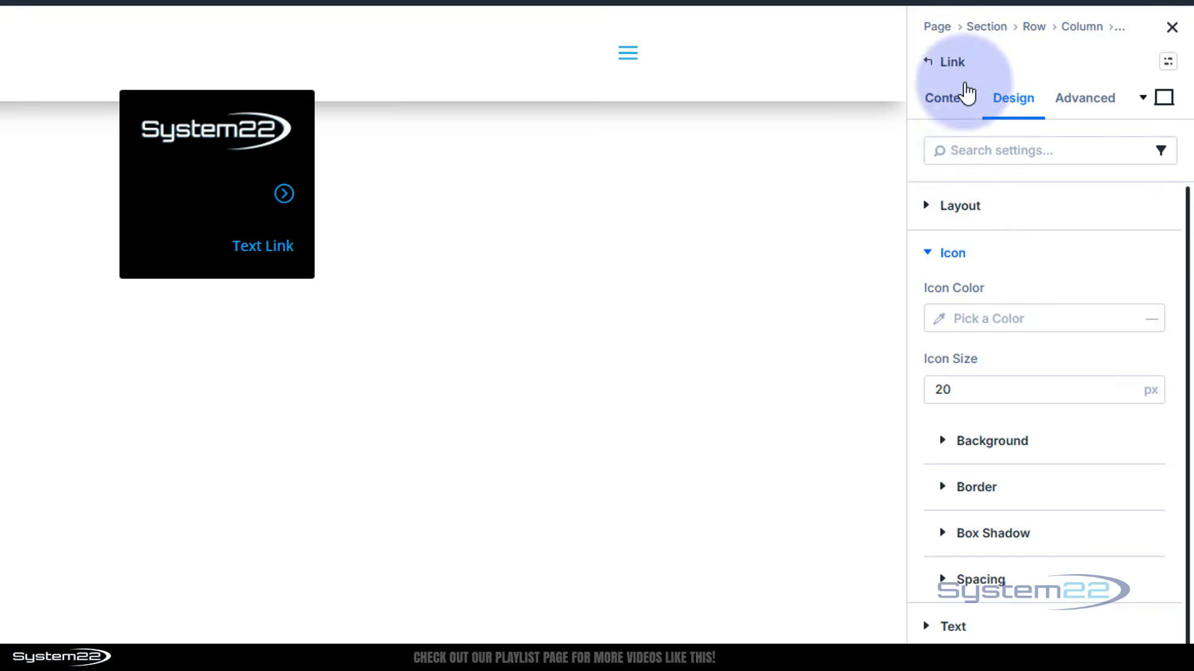
- Try the Row Reverse layout direction on the link and settle on Row so the icon precedes the text
{"action": "left_click", "coordinate": [933, 206]}
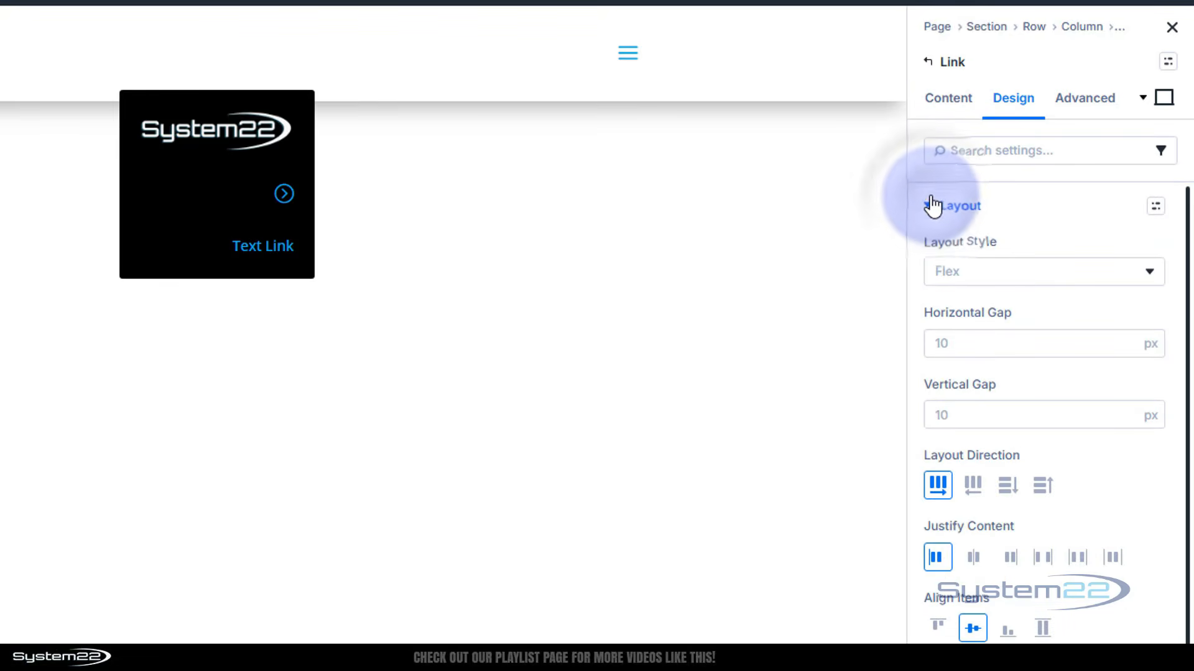
{"action": "left_click", "coordinate": [973, 491]}
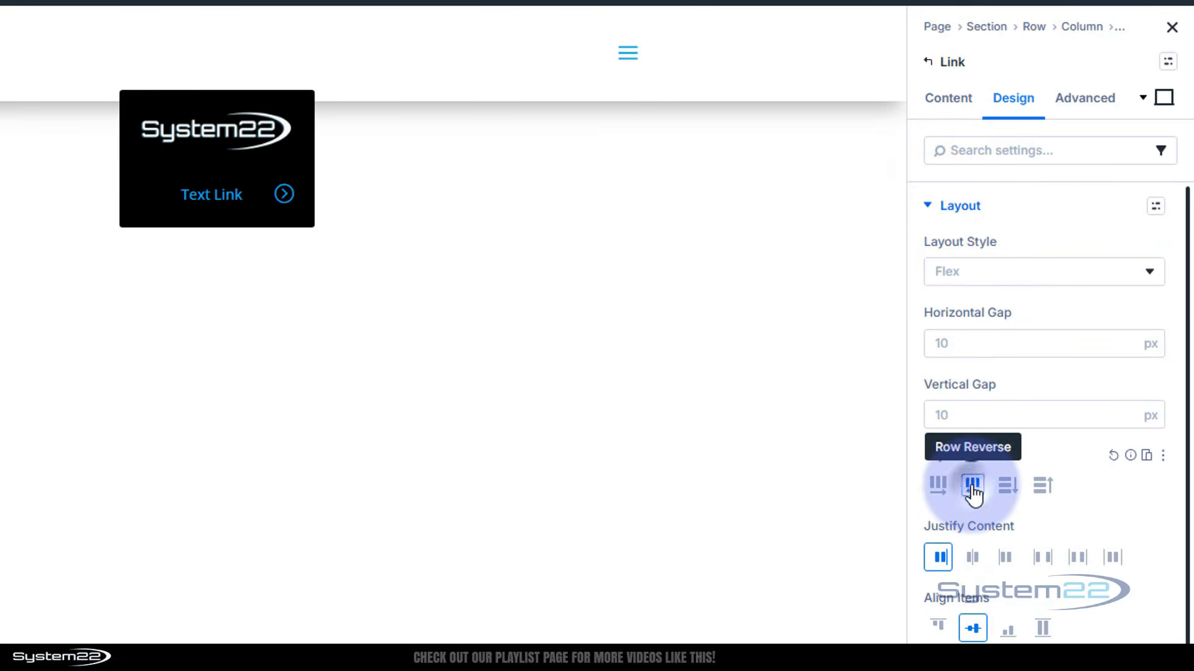
{"action": "left_click", "coordinate": [940, 494]}
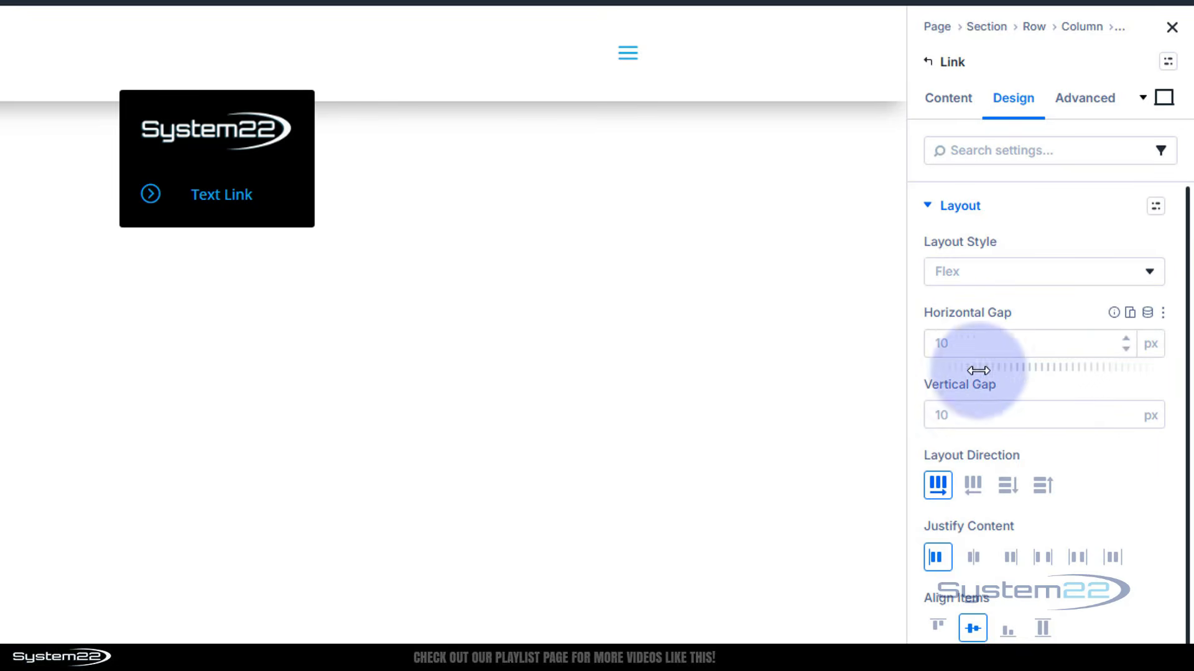
- Try a 5 px horizontal gap between the link's icon and text, and settle on 10 px
{"action": "left_click", "coordinate": [939, 343]}
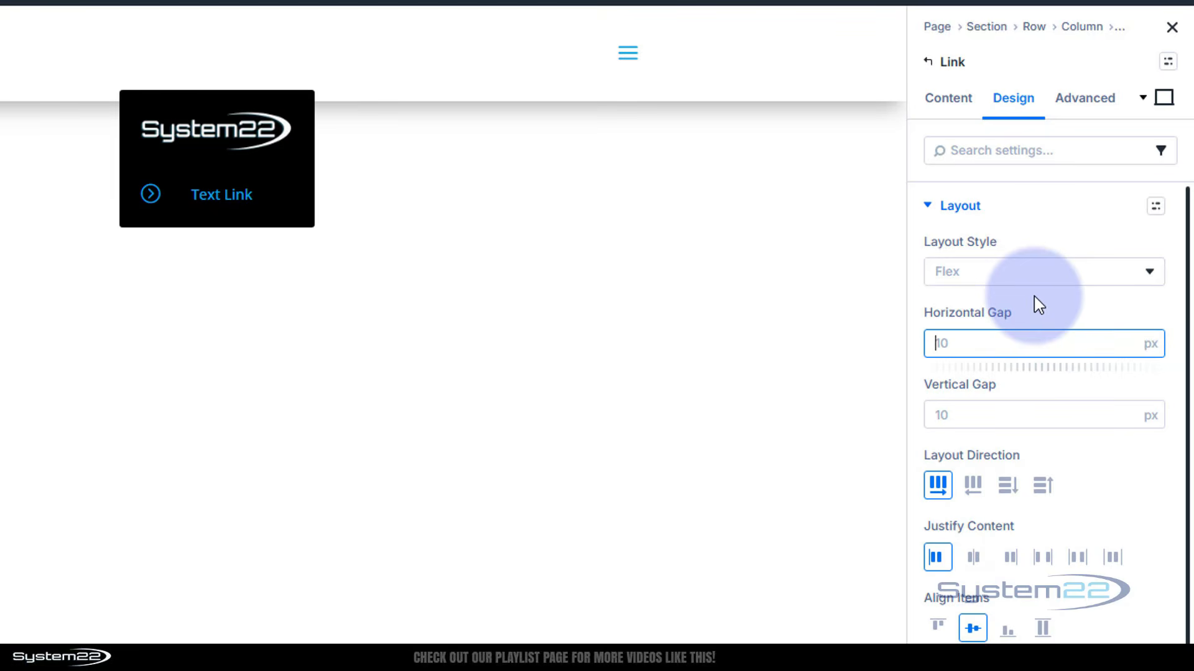
{"action": "type", "text": "5"}
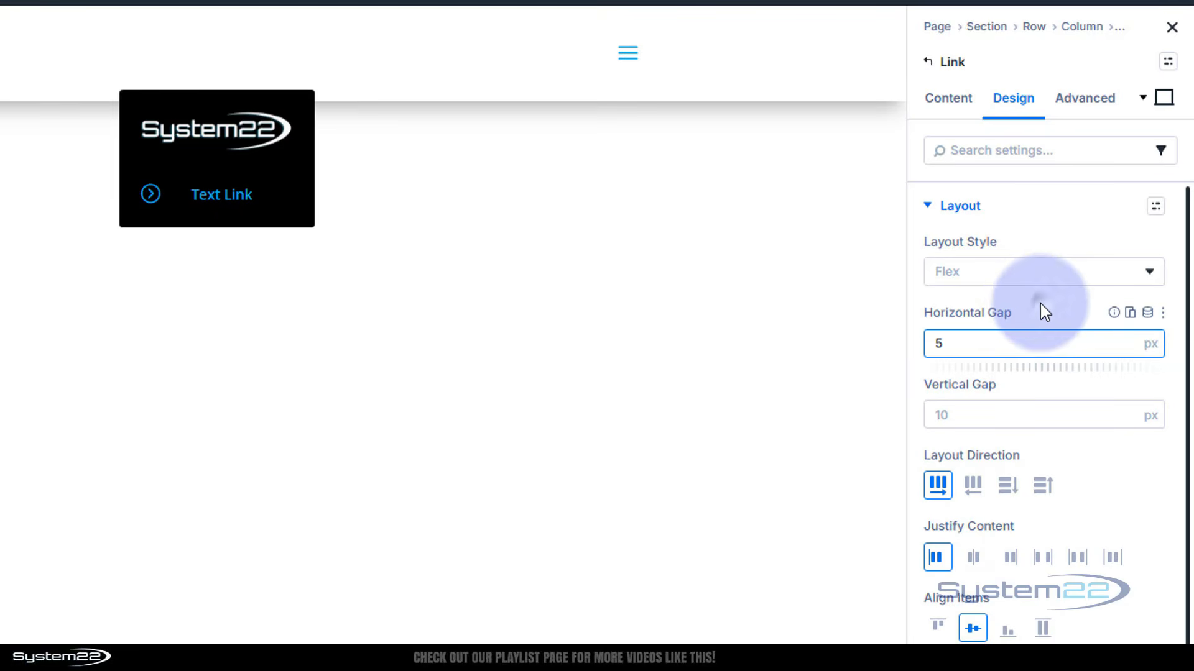
{"action": "left_click", "coordinate": [1039, 303]}
{"action": "double_click", "coordinate": [951, 342]}
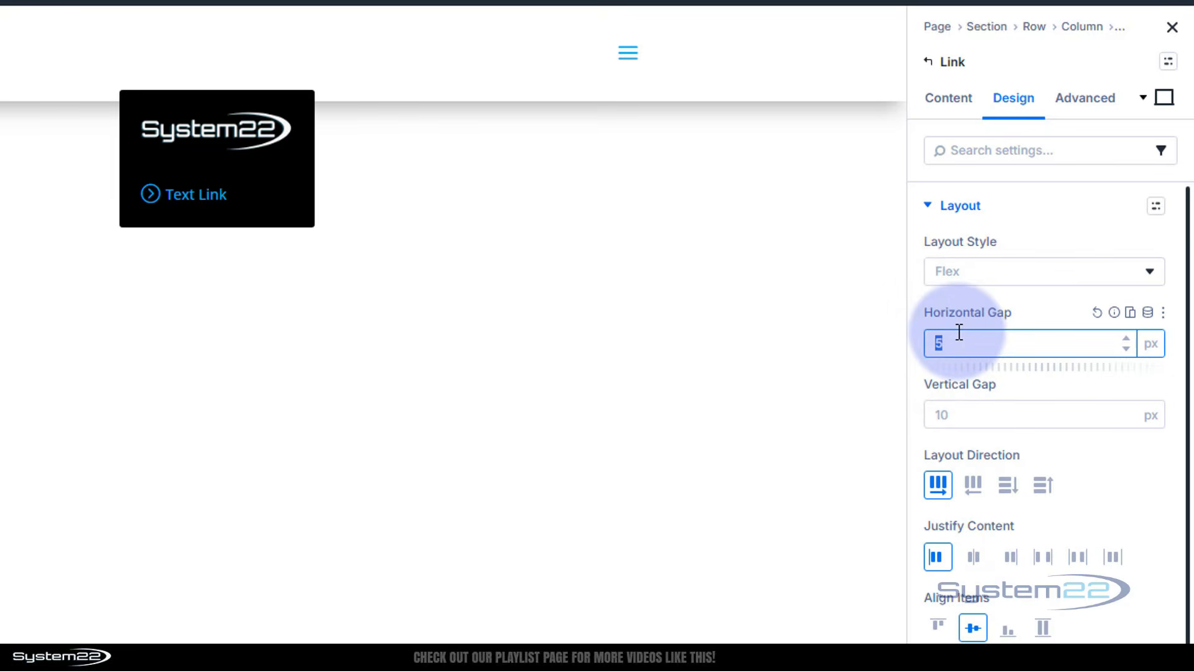
{"action": "left_click", "coordinate": [1053, 314]}
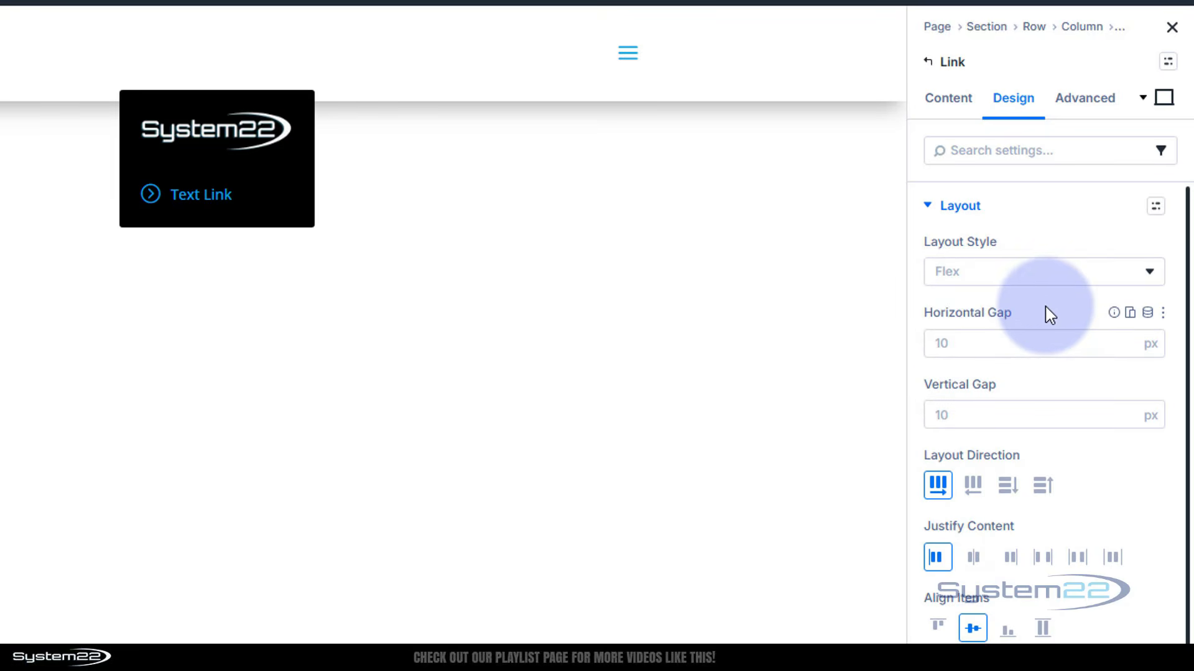
- Change the link's text to Home
{"action": "left_click", "coordinate": [944, 110]}
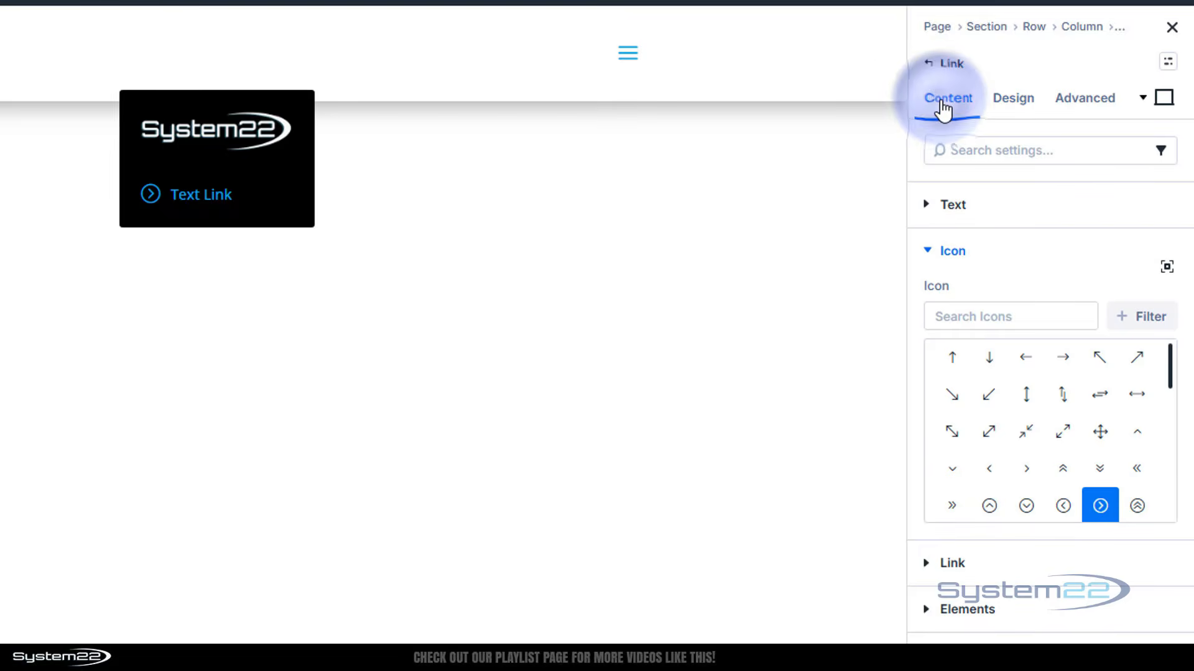
{"action": "left_click", "coordinate": [928, 207]}
{"action": "left_click_drag", "start_coordinate": [1002, 314], "coordinate": [937, 312]}
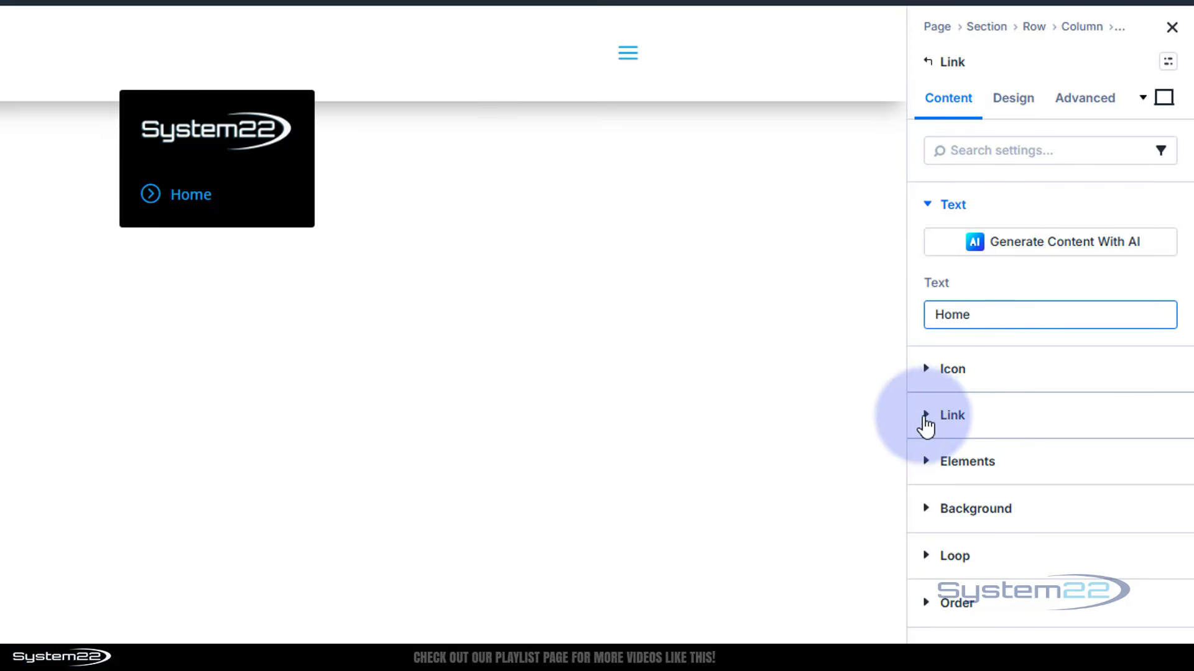
- Examine the dynamic content options for the Home link's URL and close the link settings without choosing one
{"action": "left_click", "coordinate": [927, 415]}
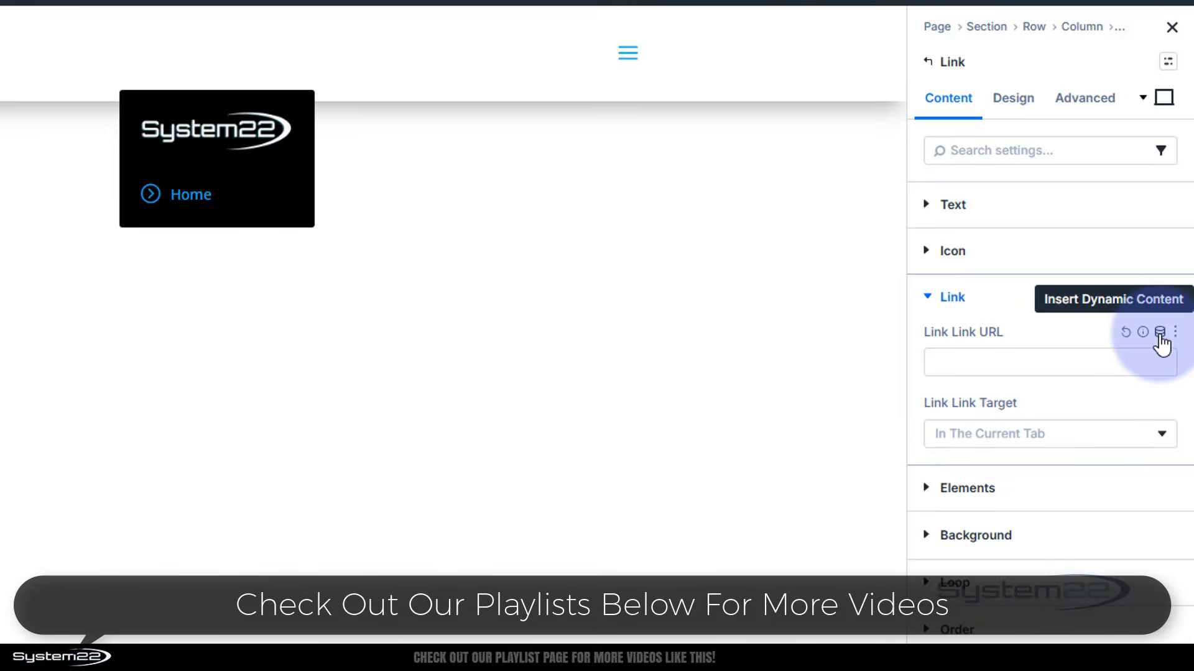
{"action": "left_click", "coordinate": [1160, 333]}
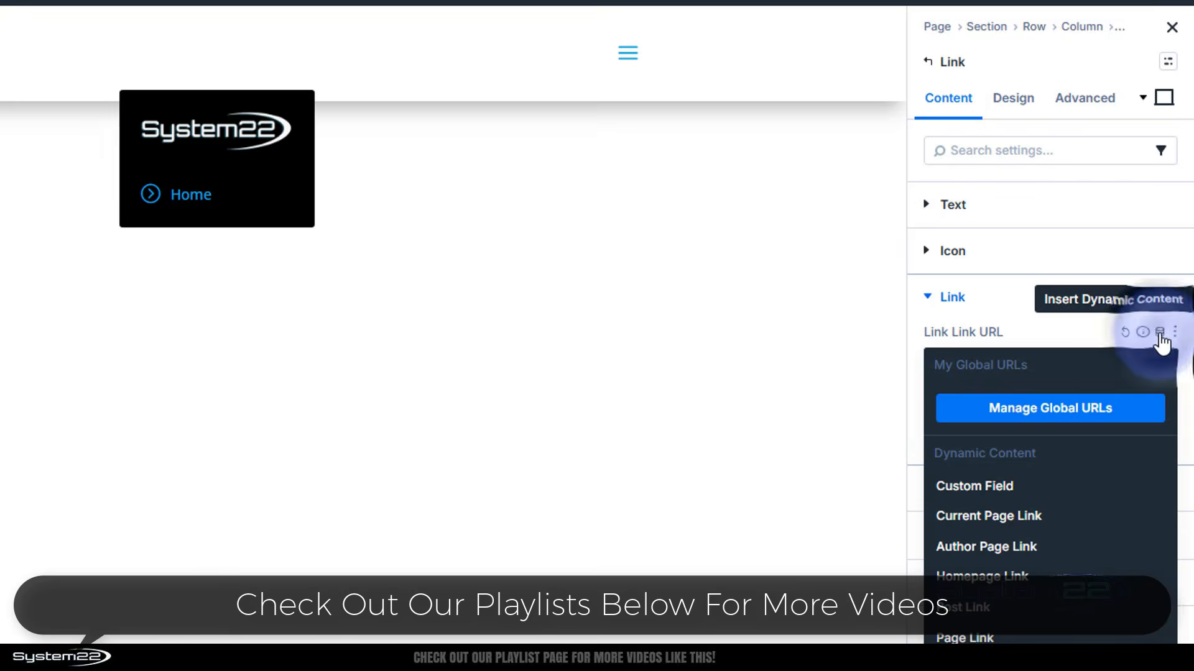
{"action": "left_click", "coordinate": [1034, 311]}
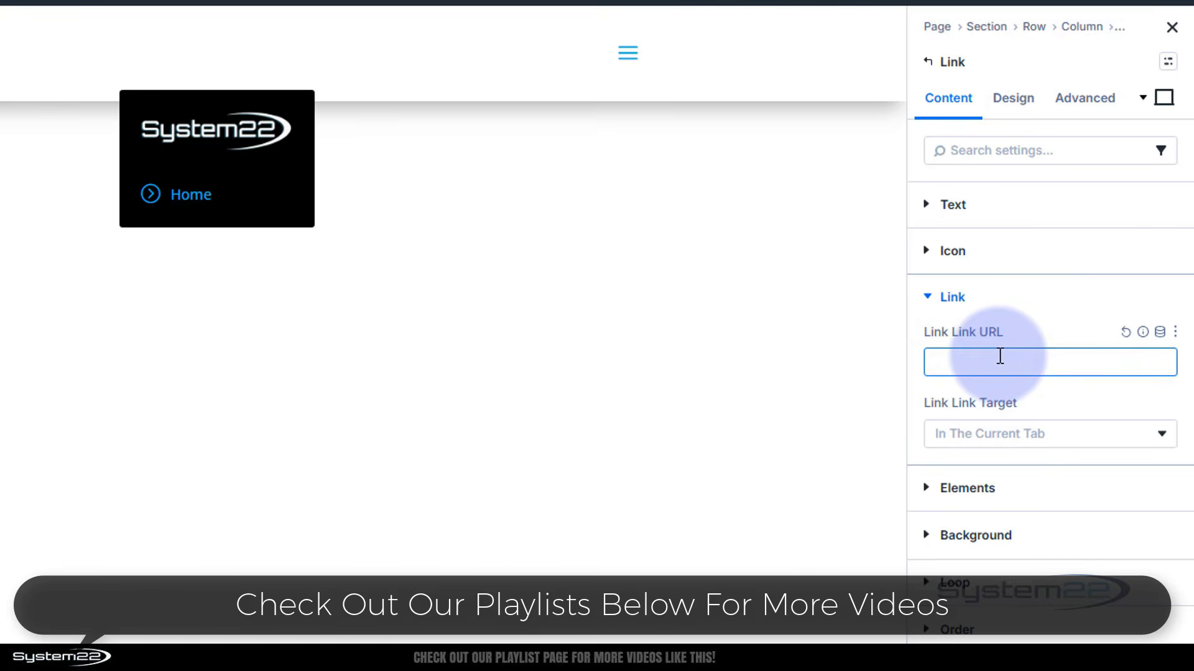
{"action": "left_click", "coordinate": [1044, 320]}
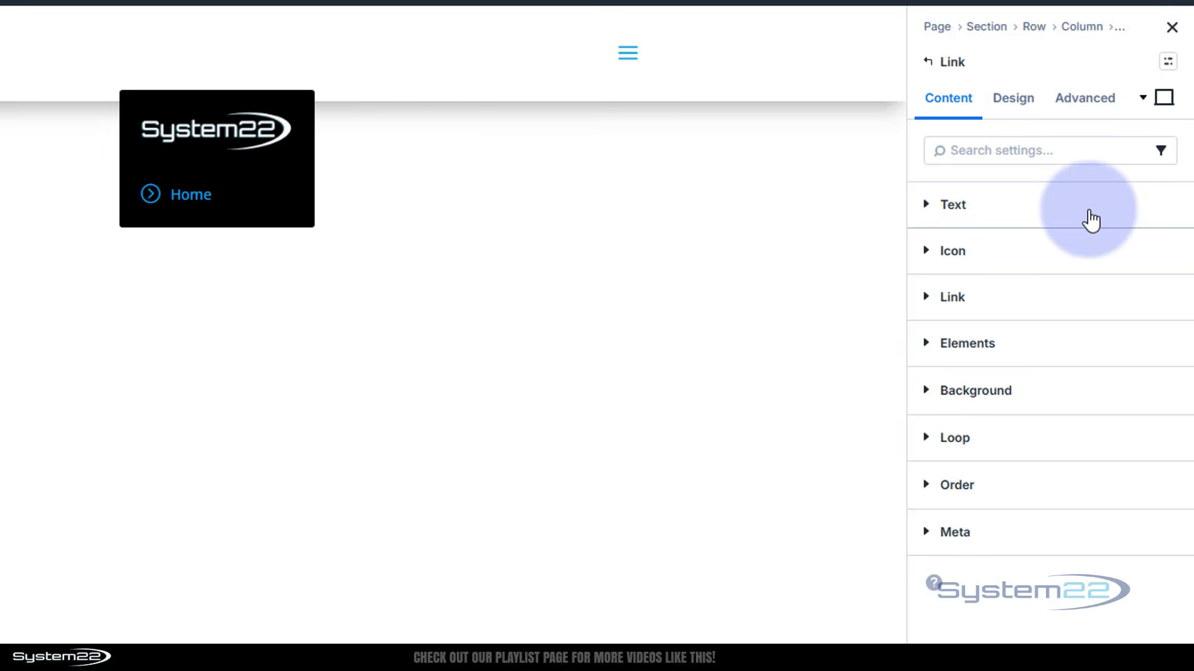
- Give the Home link a bottom border 2 px wide
{"action": "left_click", "coordinate": [1014, 101]}
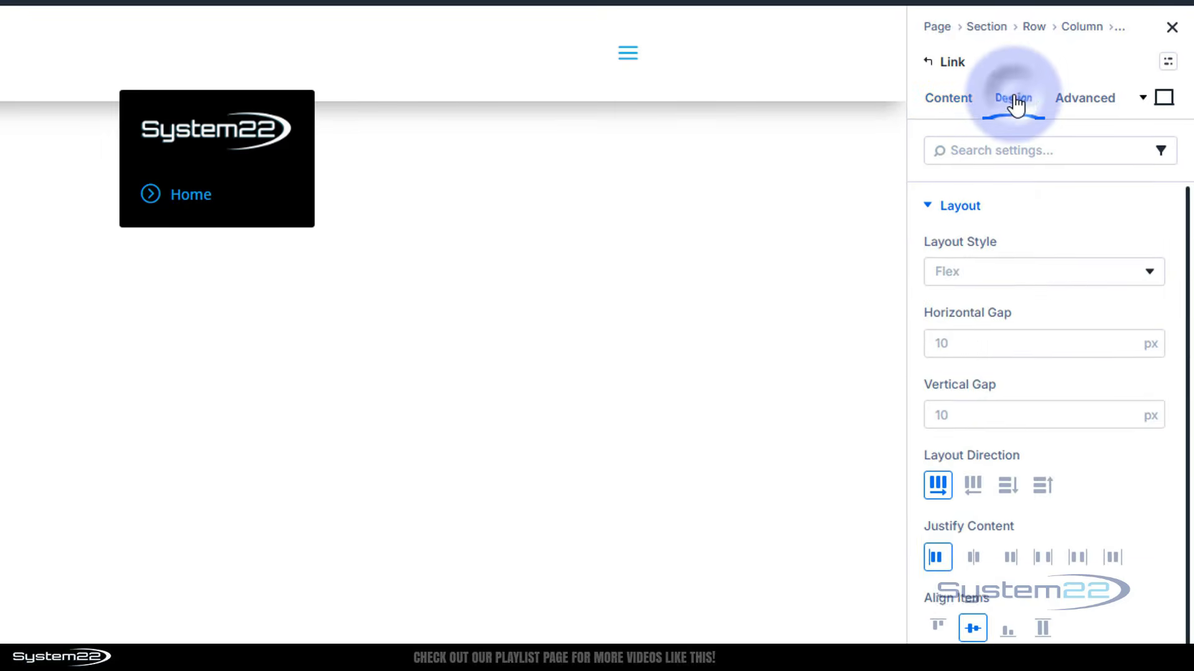
{"action": "scroll", "coordinate": [1095, 244], "scroll_direction": "down", "scroll_amount": 5}
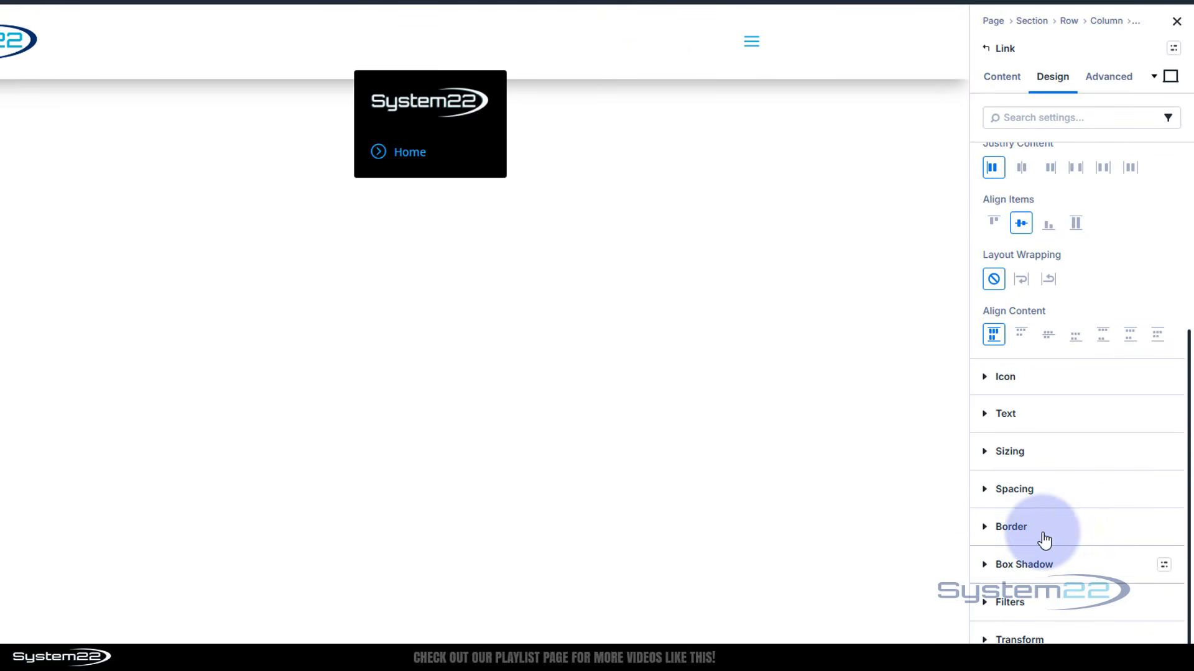
{"action": "left_click", "coordinate": [1045, 533]}
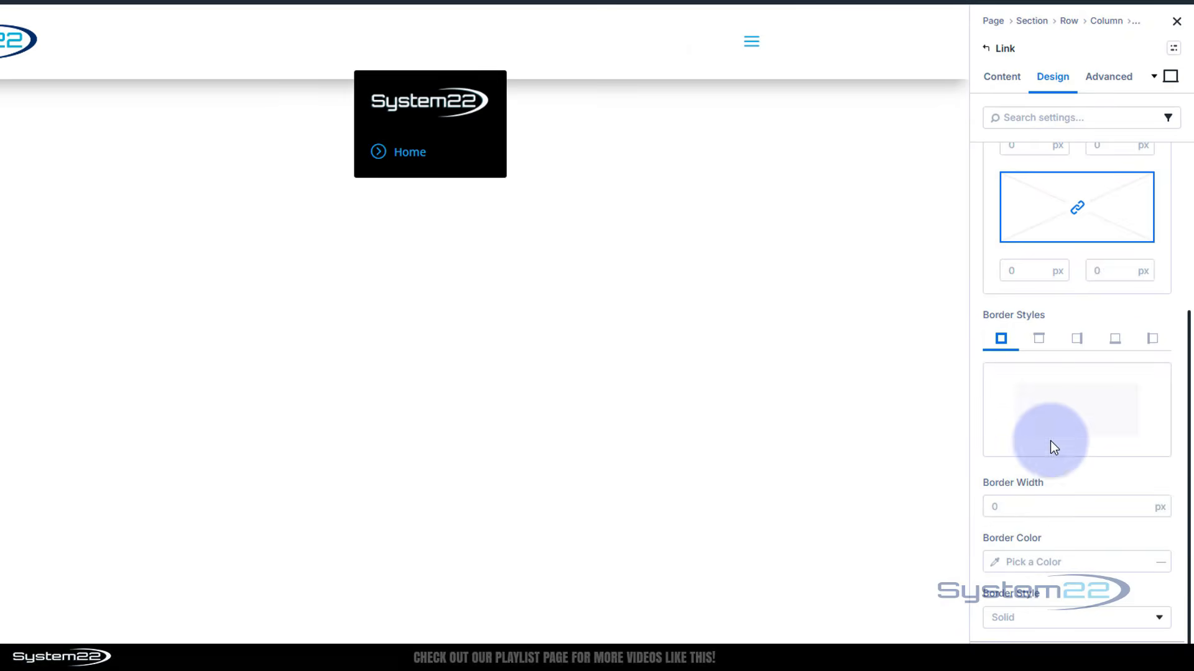
{"action": "left_click", "coordinate": [1115, 339]}
{"action": "scroll", "coordinate": [1088, 424], "scroll_direction": "down", "scroll_amount": 2}
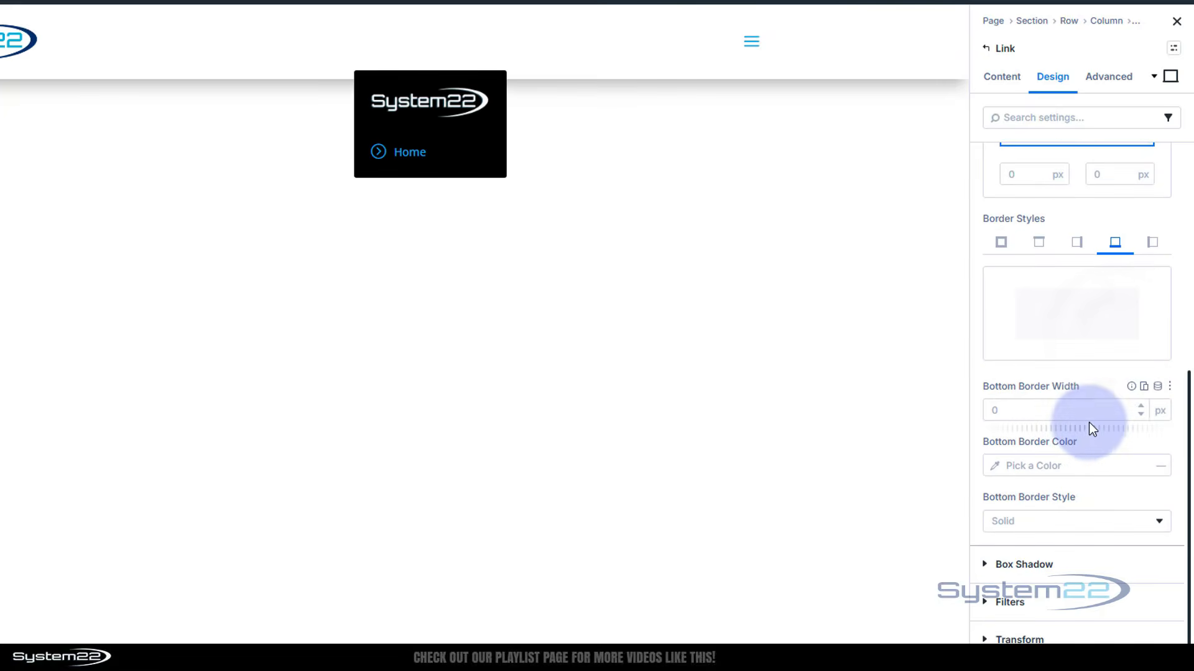
{"action": "left_click", "coordinate": [1130, 409]}
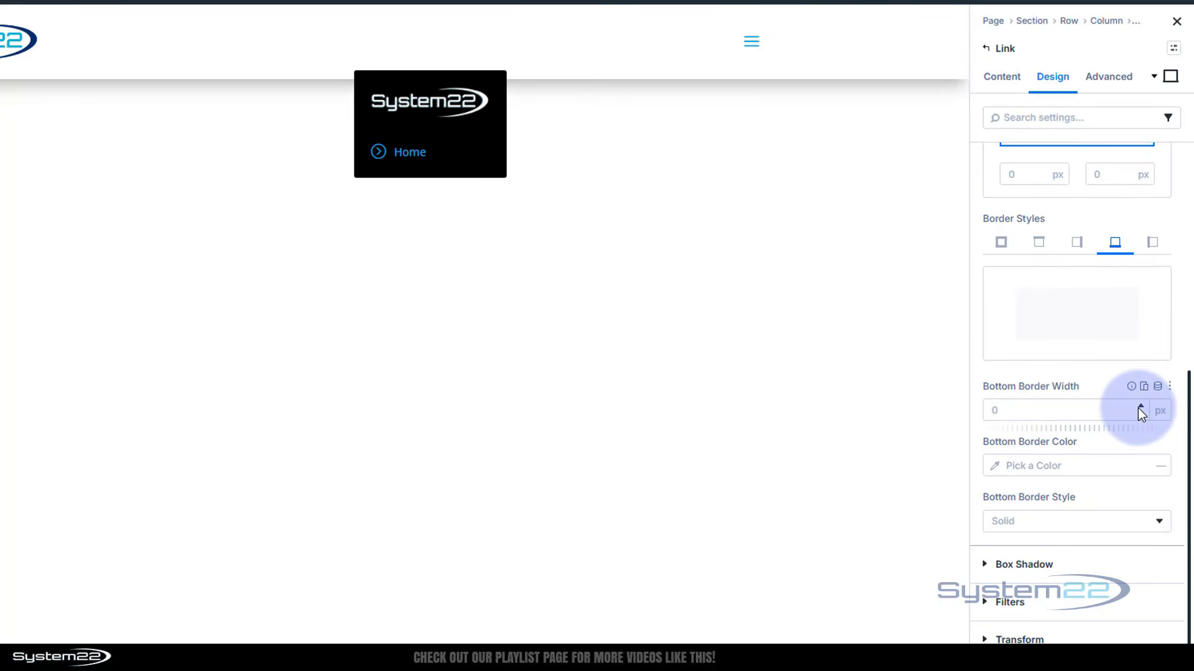
{"action": "left_click", "coordinate": [1141, 407]}
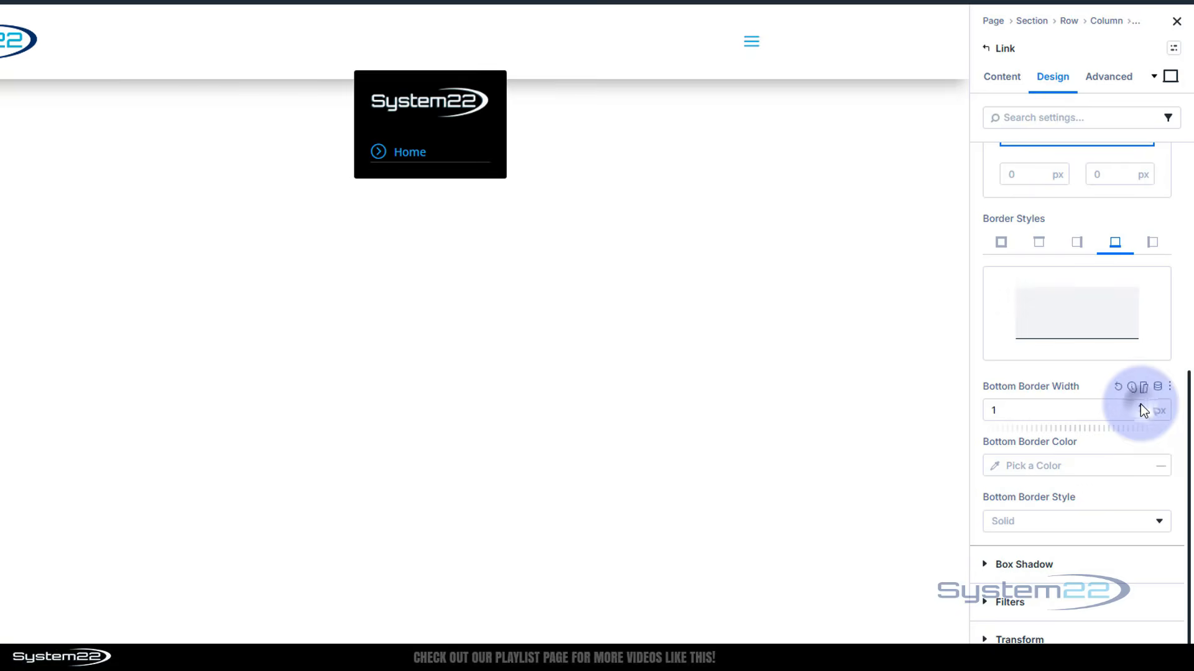
{"action": "left_click", "coordinate": [1142, 407]}
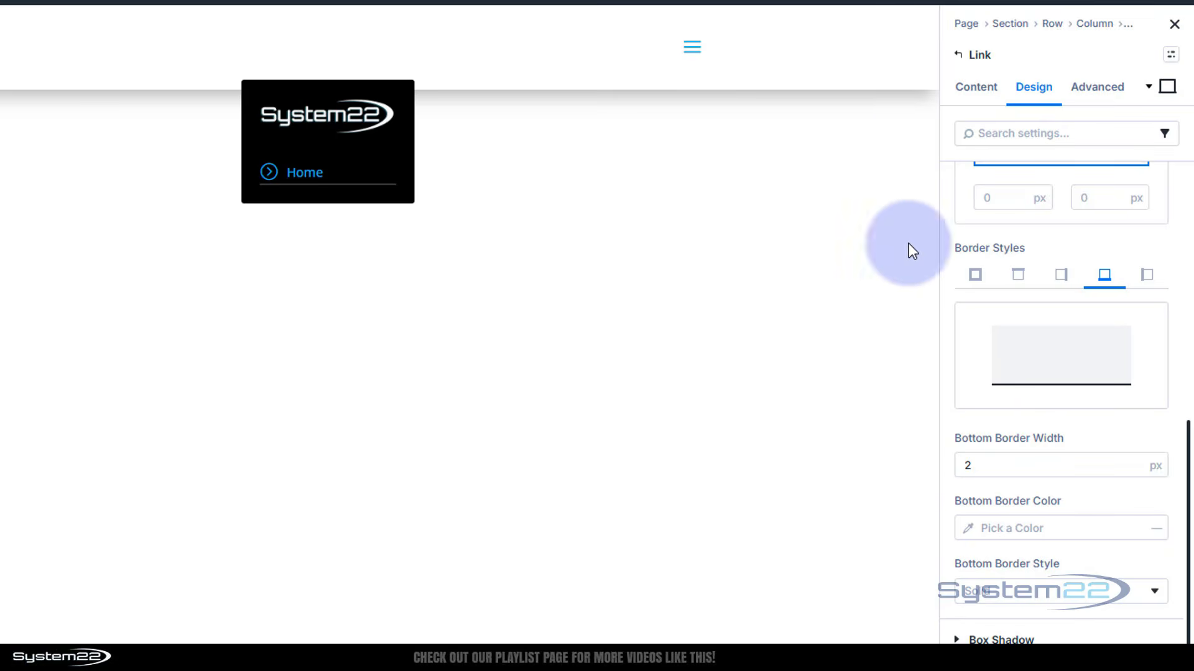
- Set the Home link's bottom border color on hover to the global Secondary Color, and return to the Desktop state
{"action": "left_click", "coordinate": [1169, 92]}
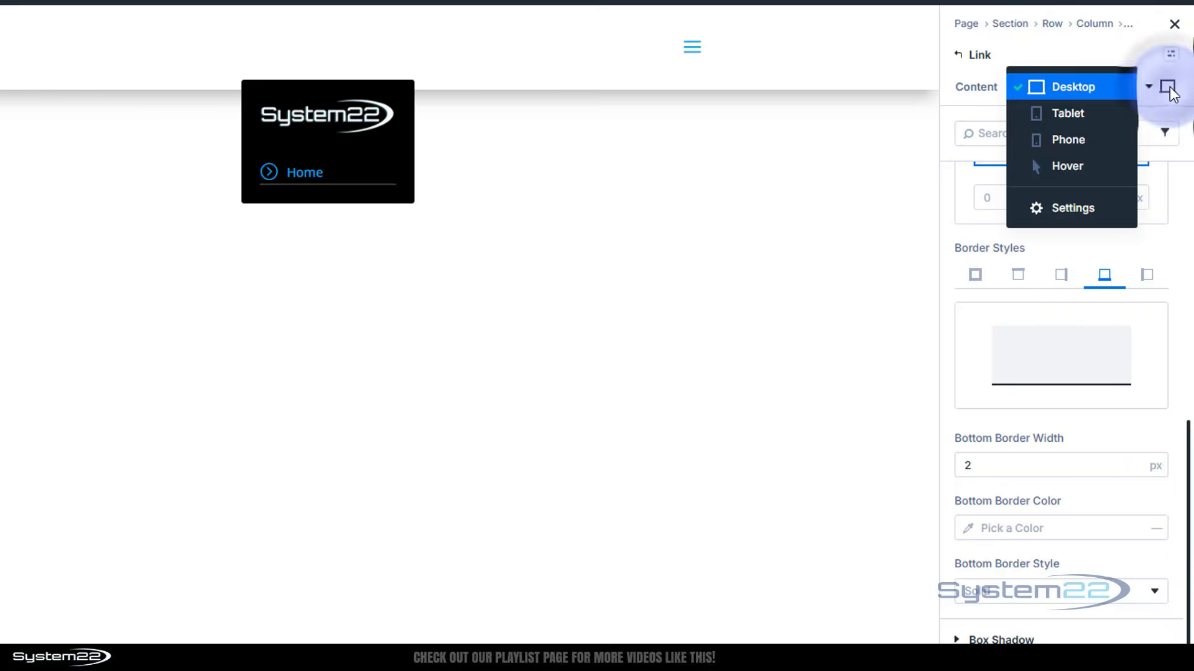
{"action": "left_click", "coordinate": [1095, 165]}
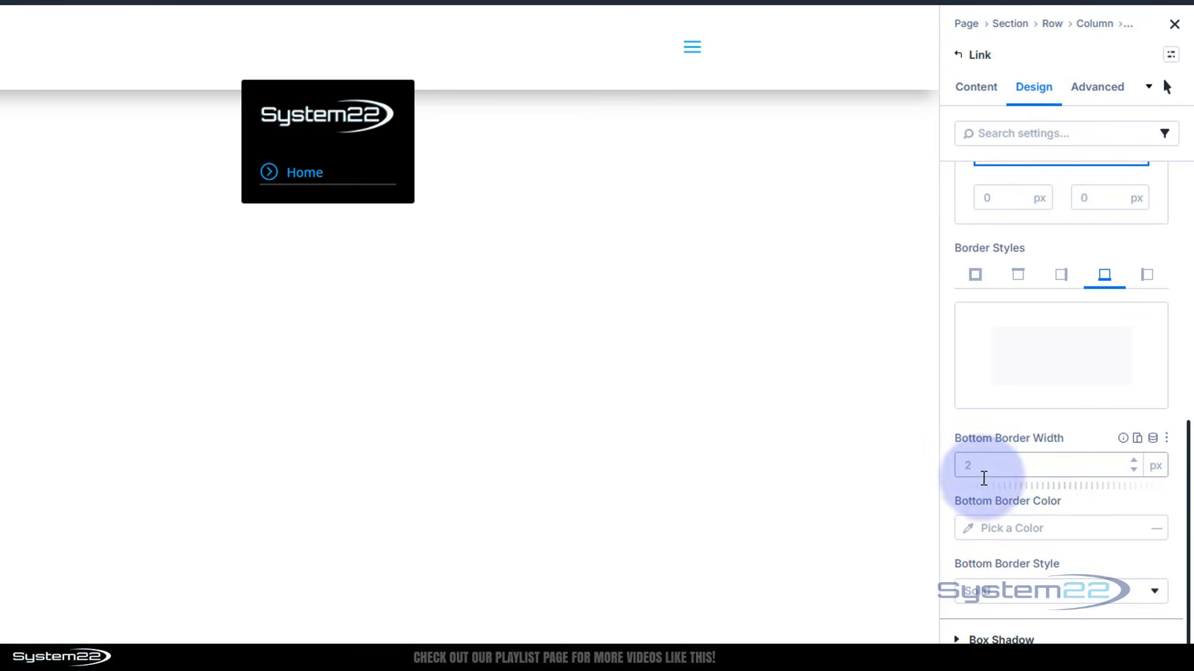
{"action": "left_click", "coordinate": [969, 529]}
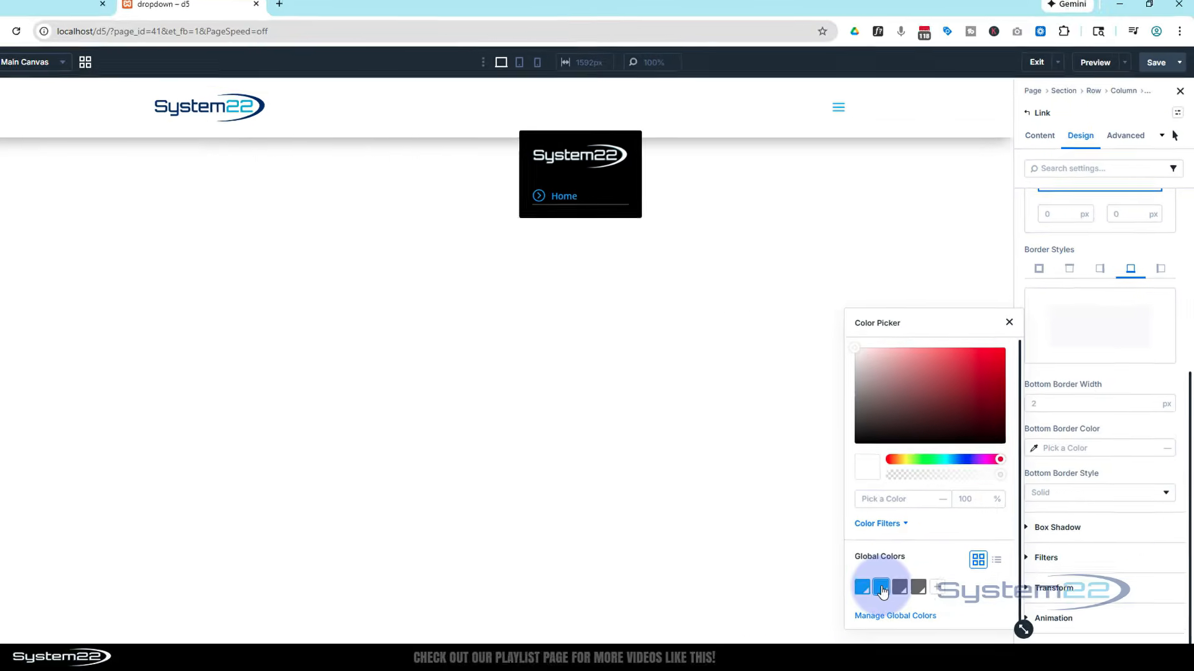
{"action": "left_click", "coordinate": [881, 588]}
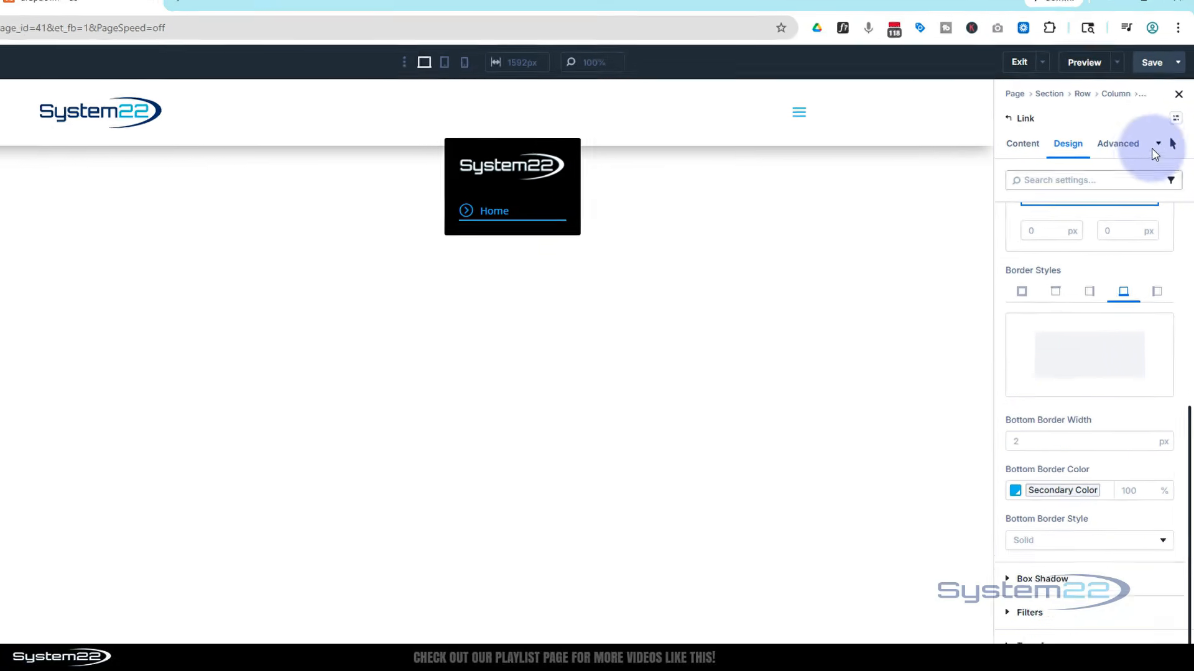
{"action": "left_click", "coordinate": [1165, 161]}
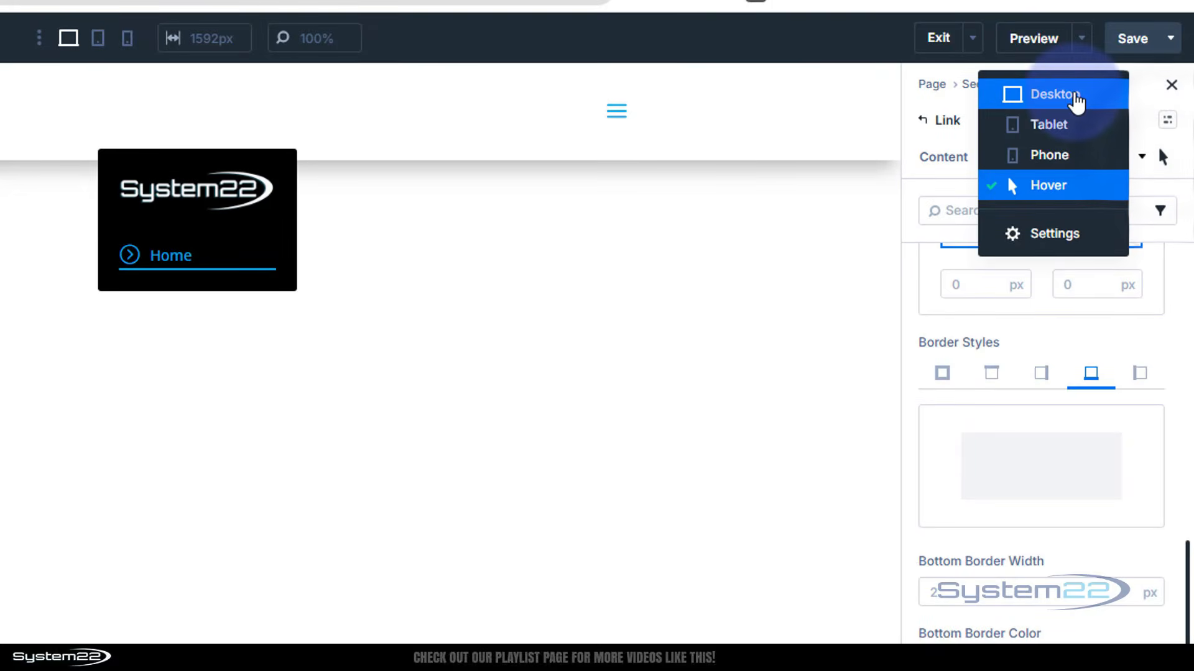
{"action": "left_click", "coordinate": [1075, 100]}
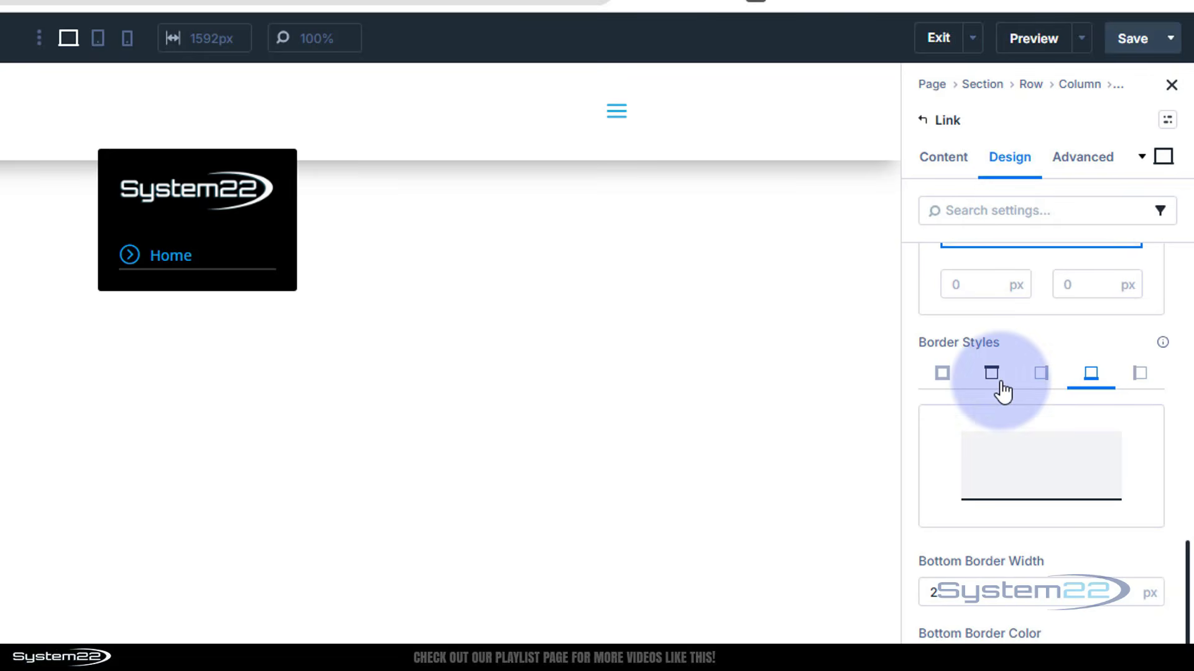
- Set the Home link's top and bottom padding to 5 px with the two values linked
{"action": "scroll", "coordinate": [1006, 389], "scroll_direction": "up", "scroll_amount": 10}
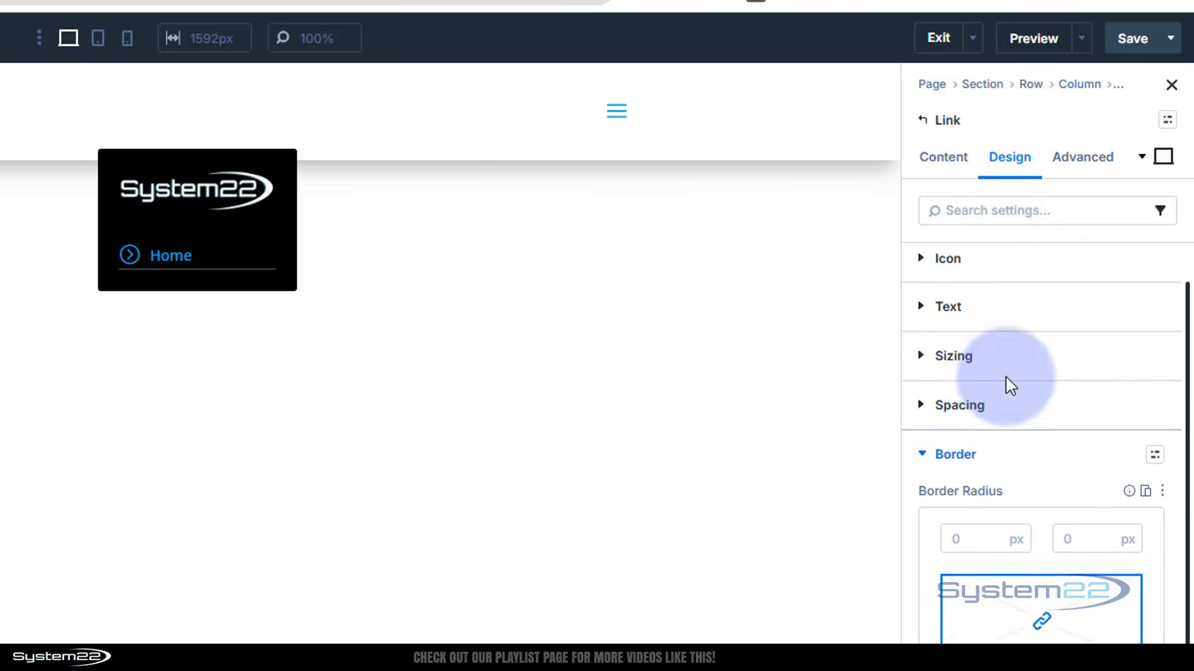
{"action": "left_click", "coordinate": [925, 516]}
{"action": "left_click", "coordinate": [928, 463]}
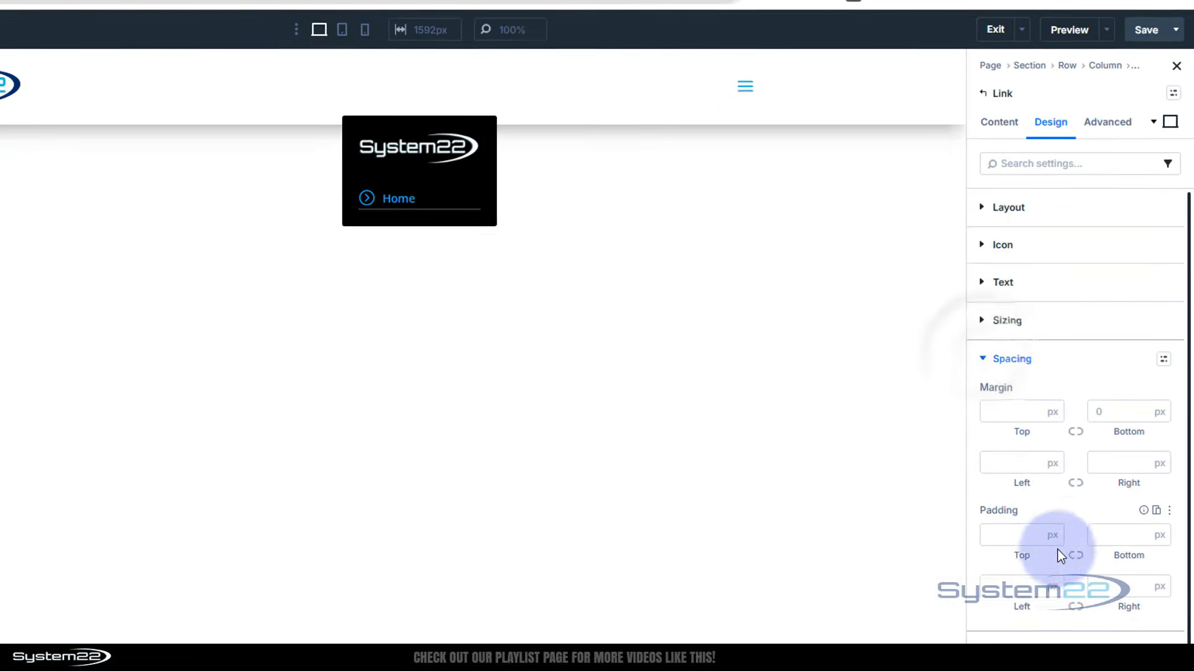
{"action": "scroll", "coordinate": [1058, 502], "scroll_direction": "down", "scroll_amount": 2}
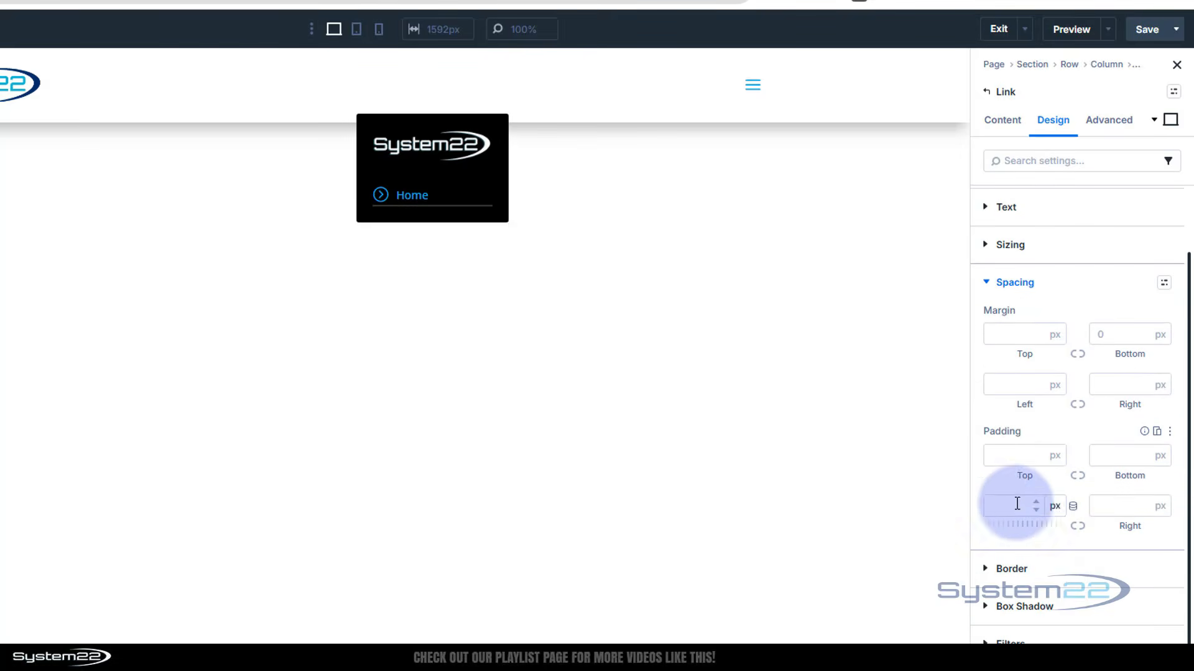
{"action": "left_click", "coordinate": [1025, 459]}
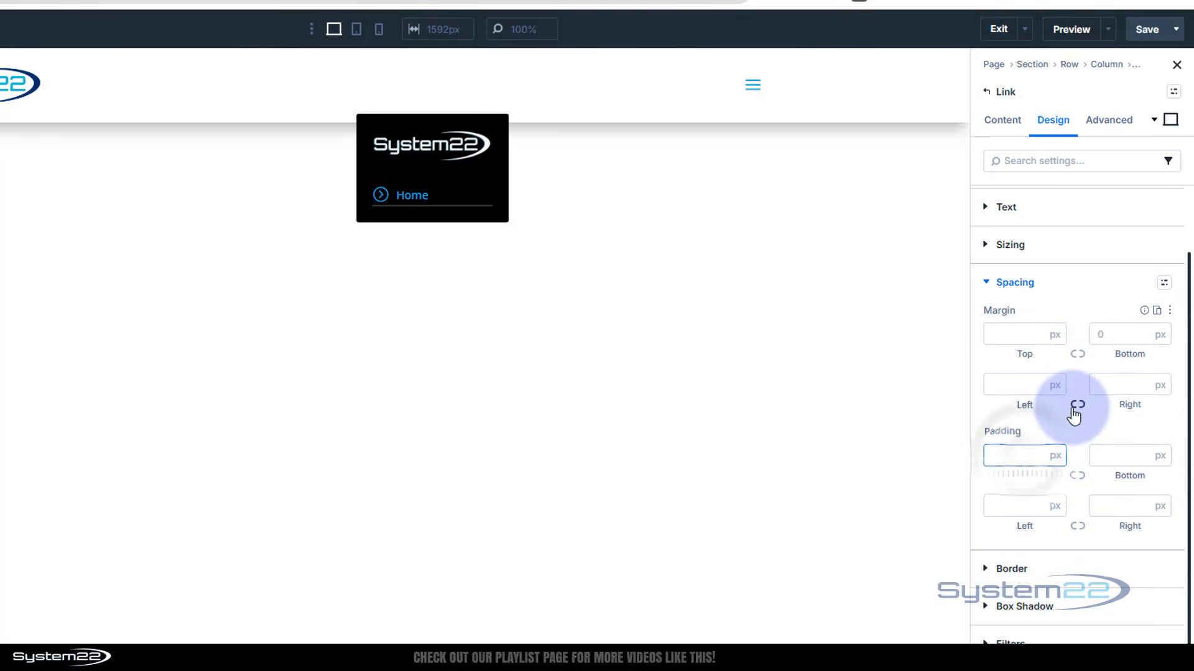
{"action": "type", "text": "5"}
{"action": "left_click", "coordinate": [1077, 477]}
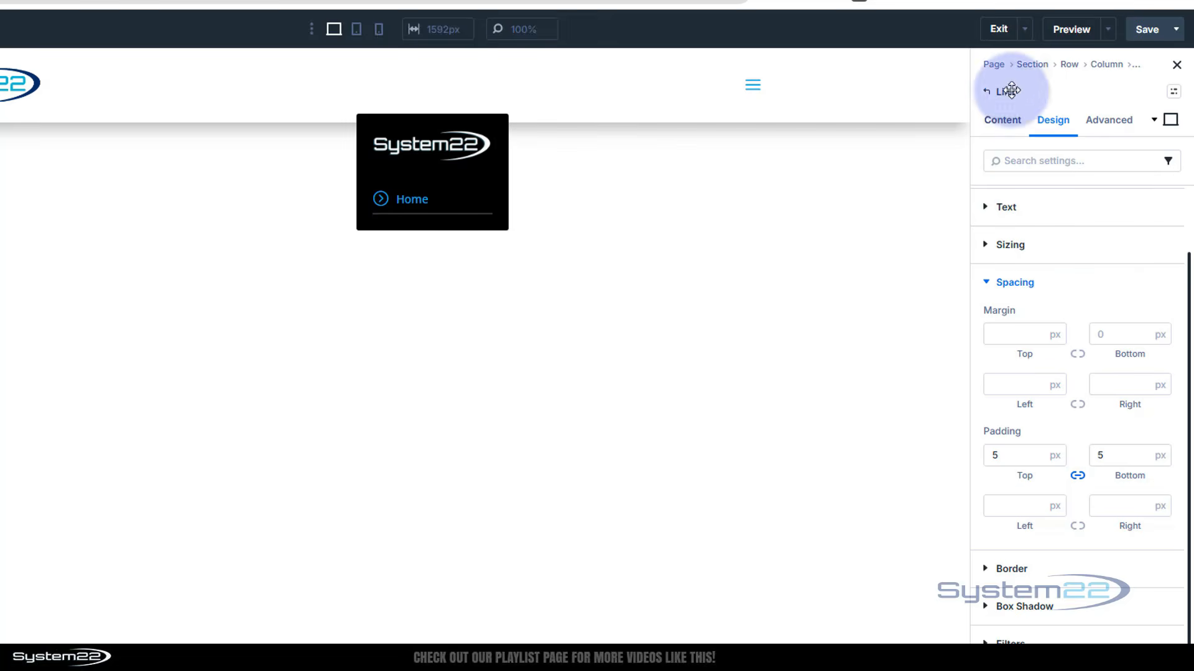
- Duplicate the Home link four times within the dropdown's elements
{"action": "left_click", "coordinate": [987, 94]}
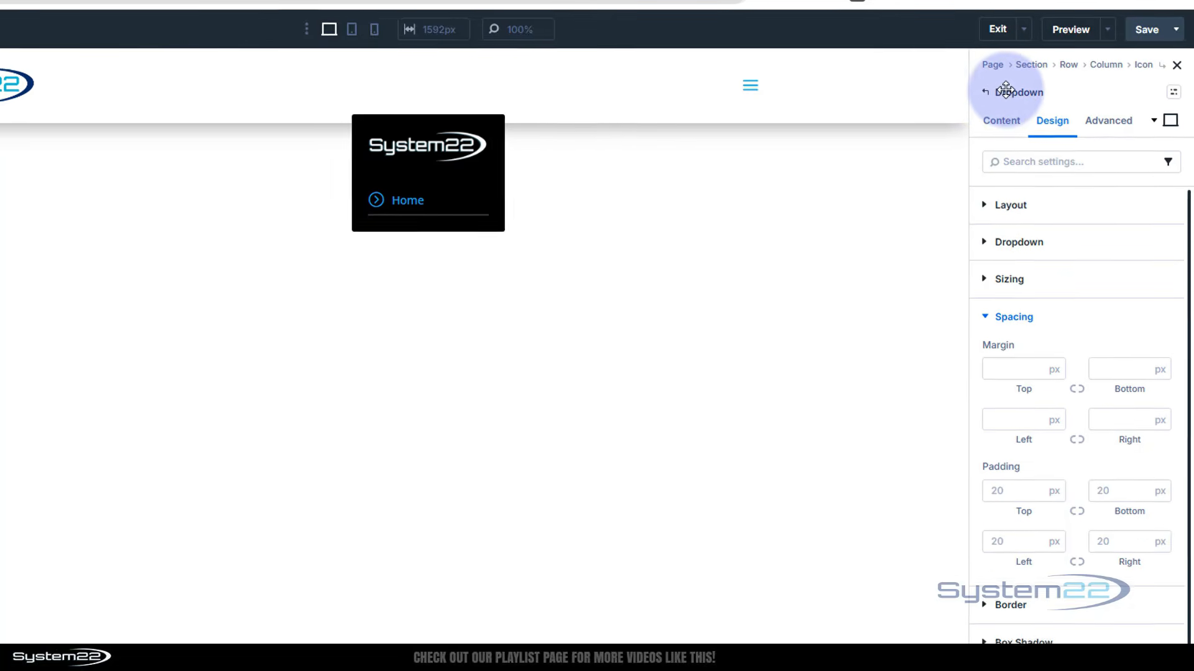
{"action": "left_click", "coordinate": [1001, 120]}
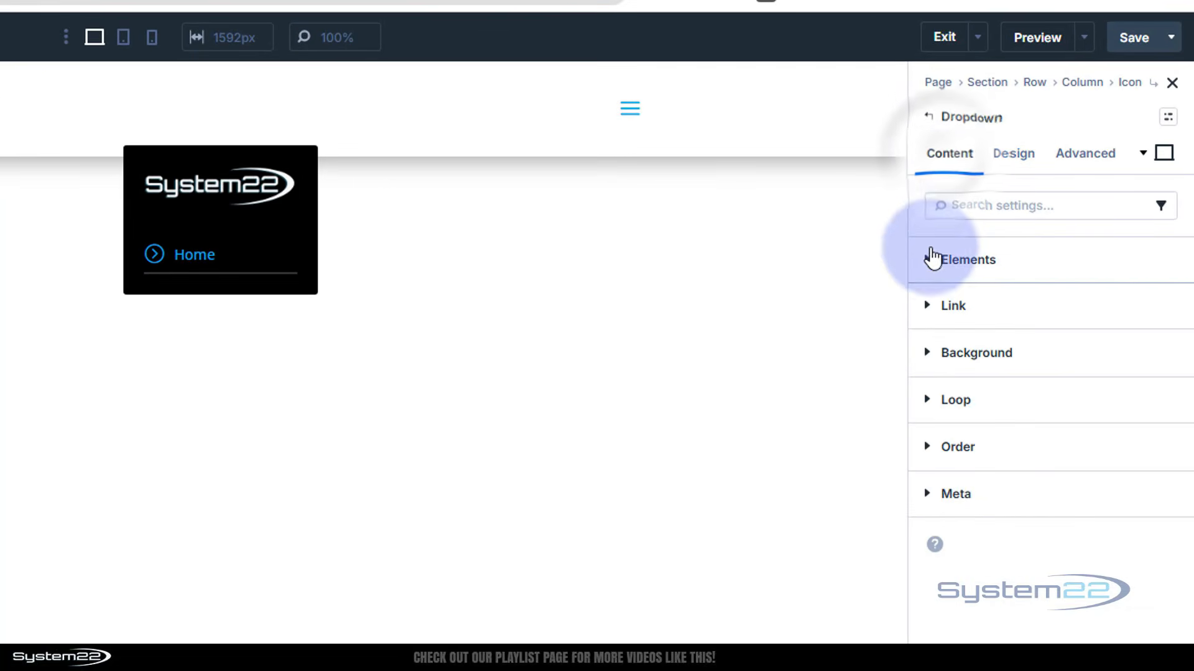
{"action": "left_click", "coordinate": [933, 258]}
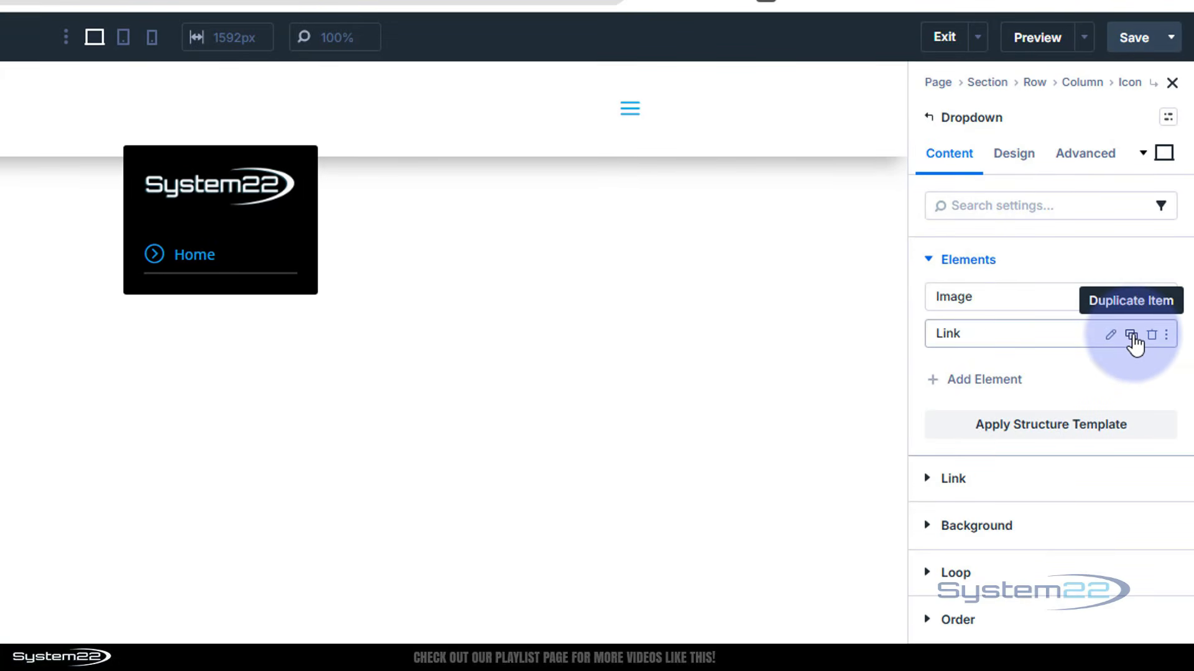
{"action": "left_click", "coordinate": [1132, 336]}
{"action": "left_click", "coordinate": [1131, 336]}
{"action": "left_click", "coordinate": [1131, 336]}
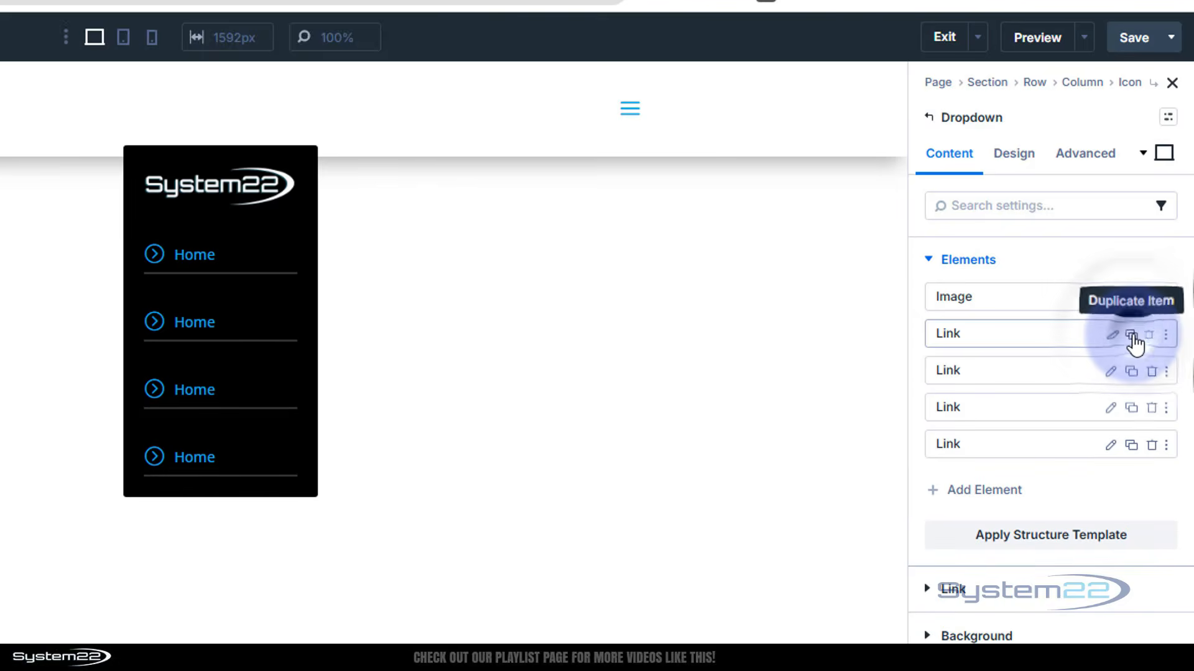
{"action": "left_click", "coordinate": [1132, 337]}
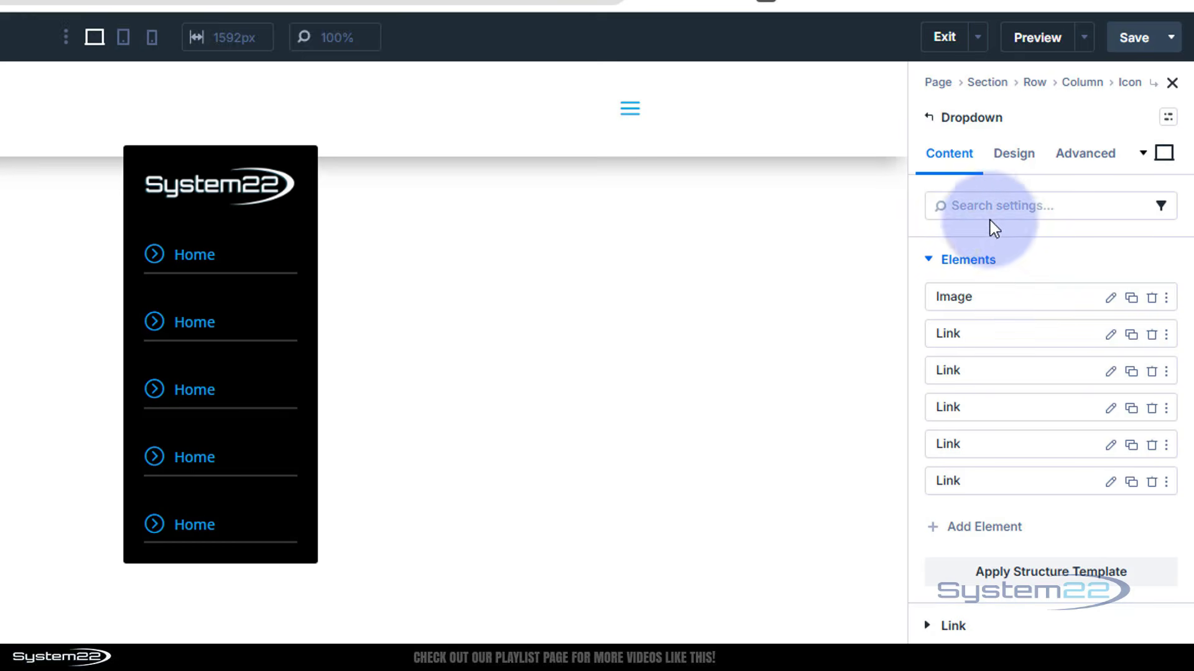
- Set the vertical gap of the dropdown's layout to 10 px
{"action": "left_click", "coordinate": [1018, 155]}
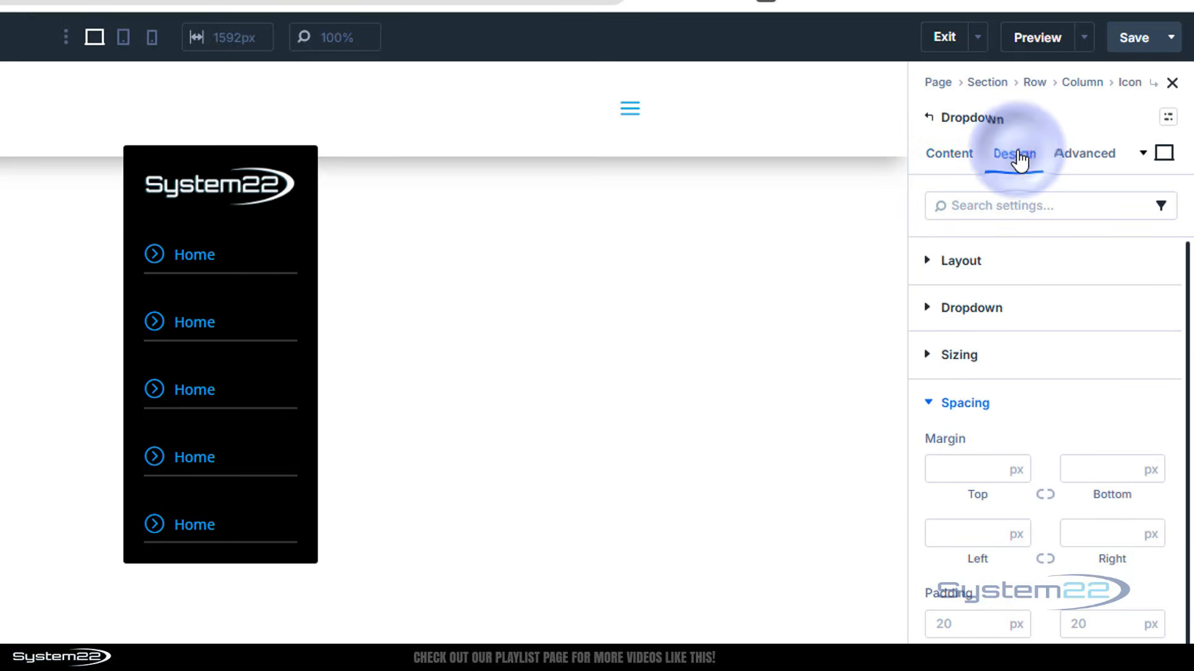
{"action": "left_click", "coordinate": [987, 267]}
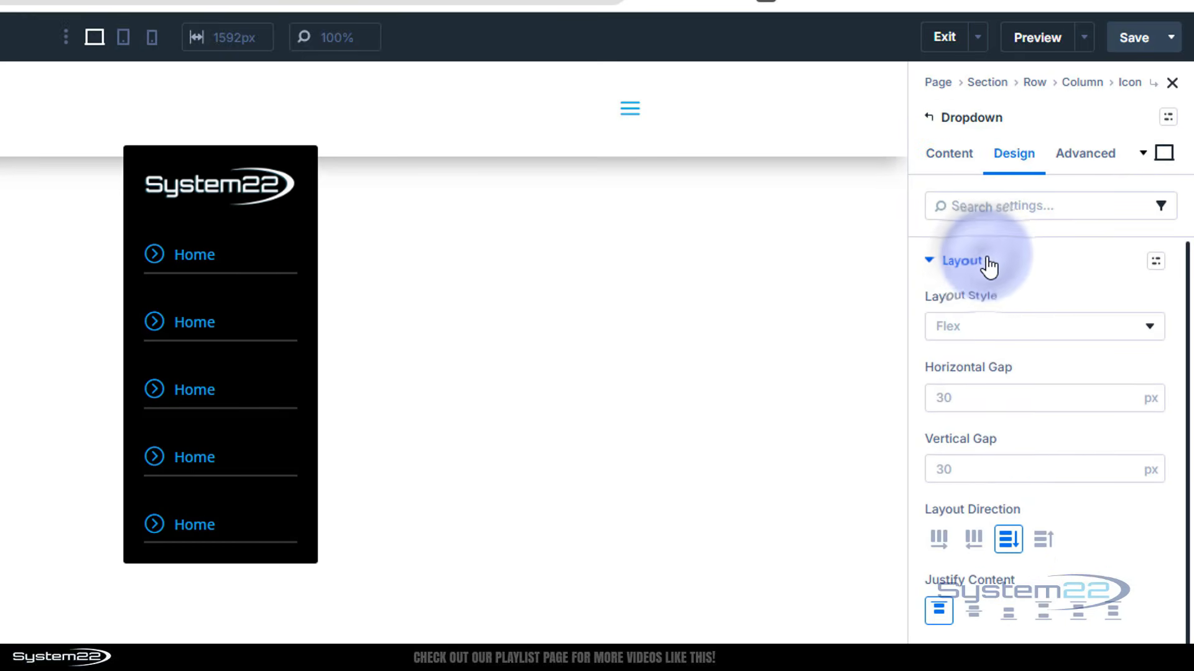
{"action": "left_click", "coordinate": [992, 467]}
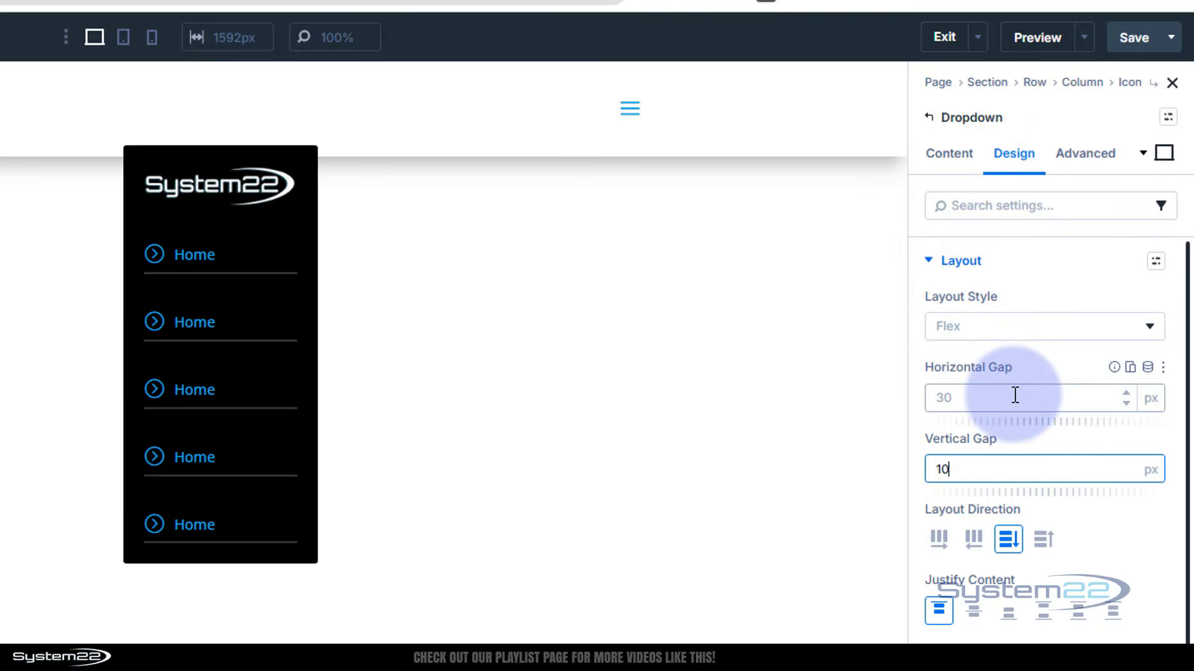
{"action": "left_click", "coordinate": [1043, 439]}
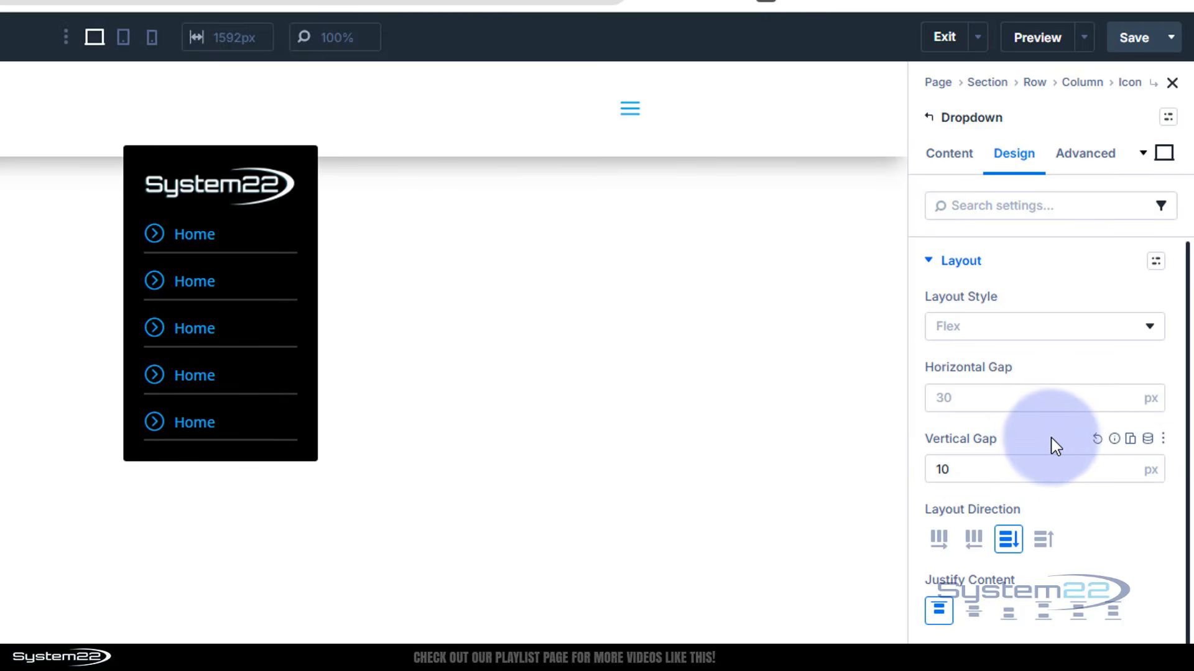
- Change the text of the second link in the dropdown to About
{"action": "left_click", "coordinate": [946, 156]}
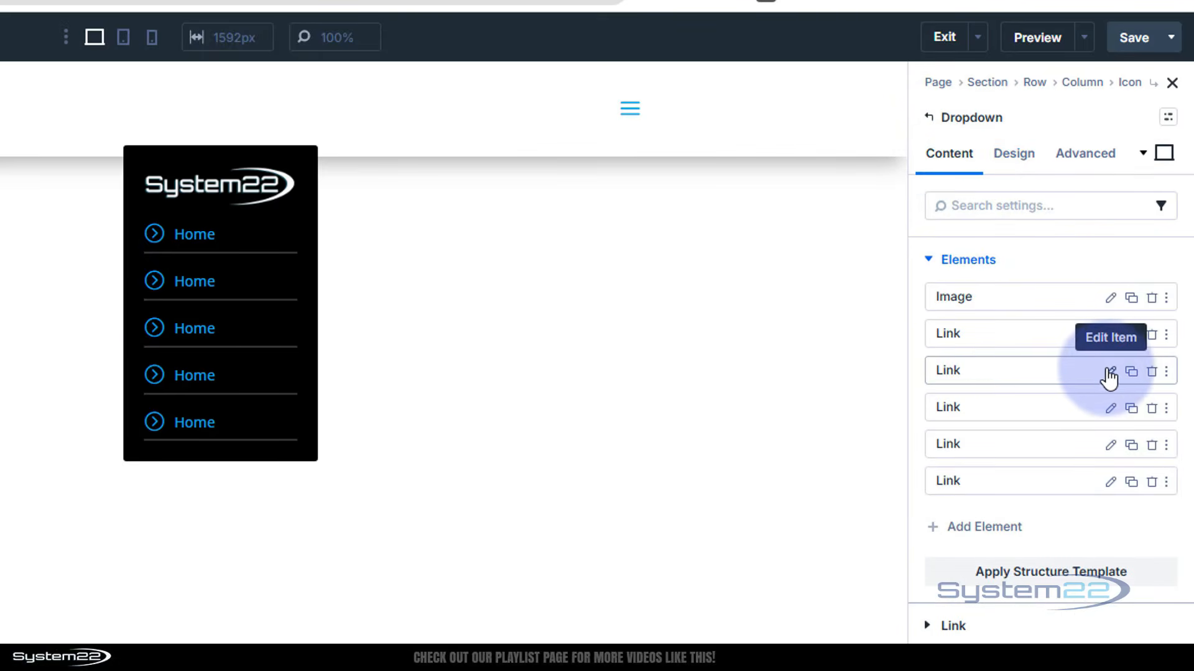
{"action": "left_click", "coordinate": [1109, 372]}
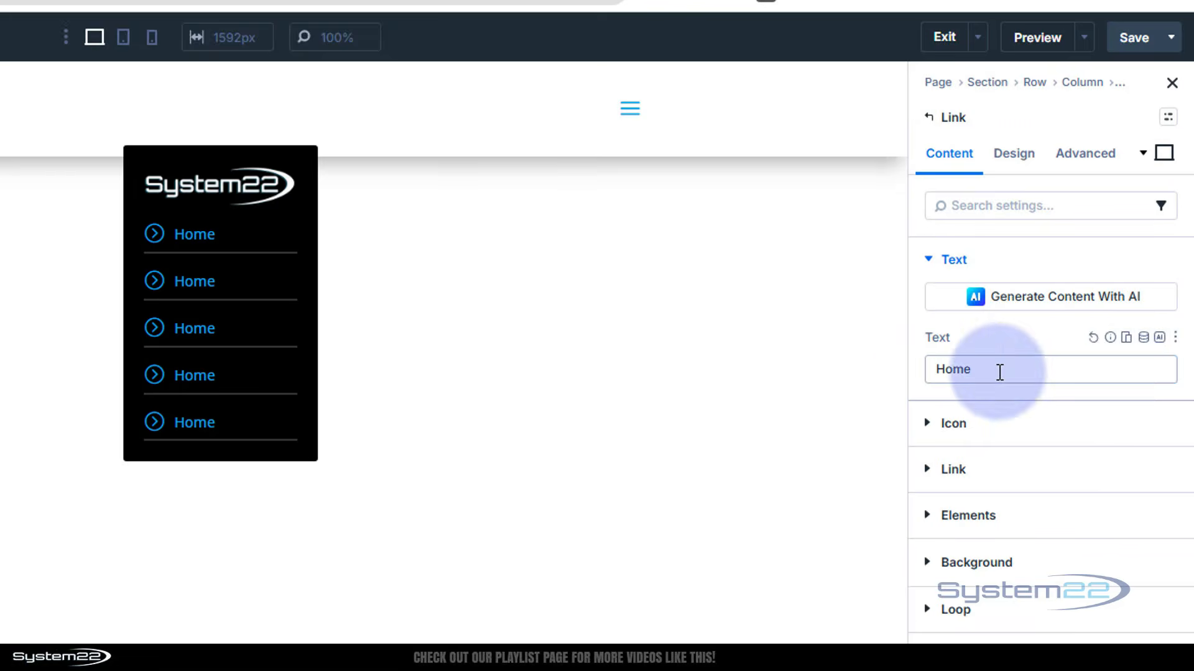
{"action": "left_click_drag", "start_coordinate": [999, 372], "coordinate": [909, 383]}
{"action": "type", "text": "About"}
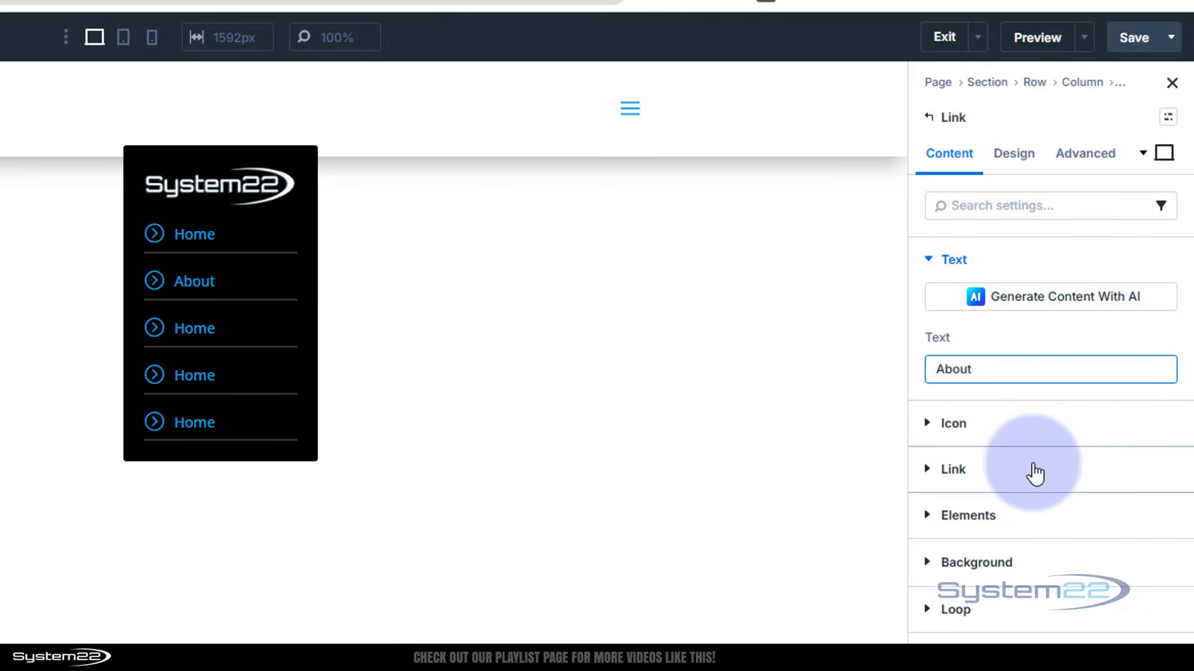
{"action": "left_click", "coordinate": [1020, 478]}
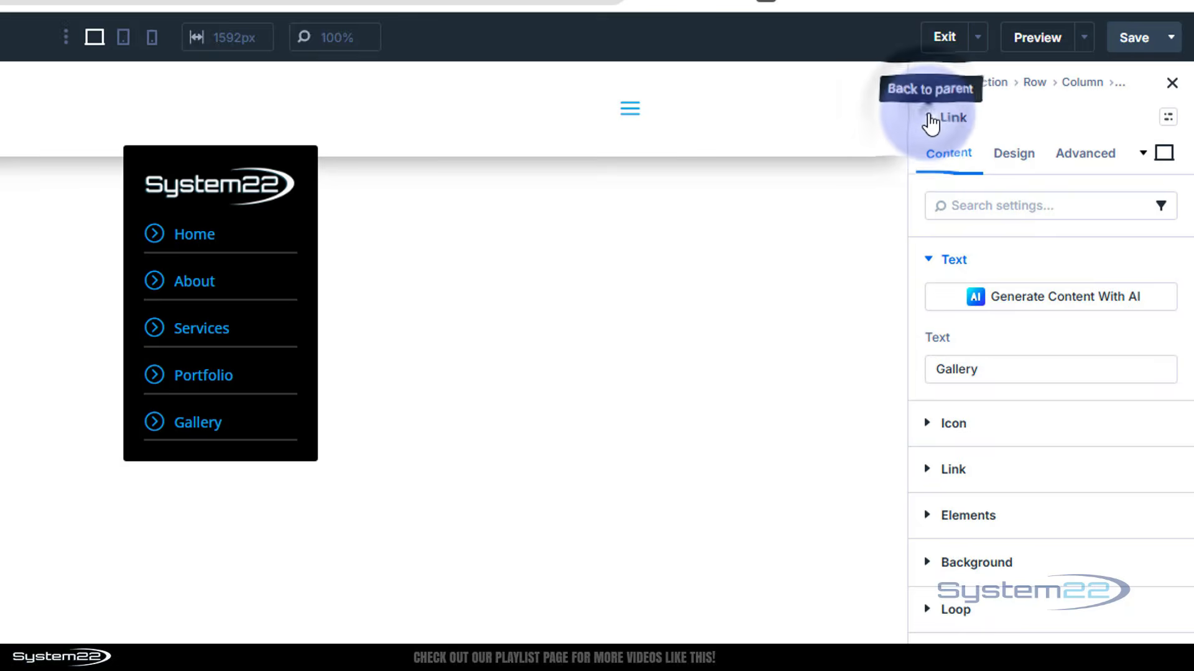
- Add a Button module to the dropdown below the Gallery link
{"action": "left_click", "coordinate": [929, 122]}
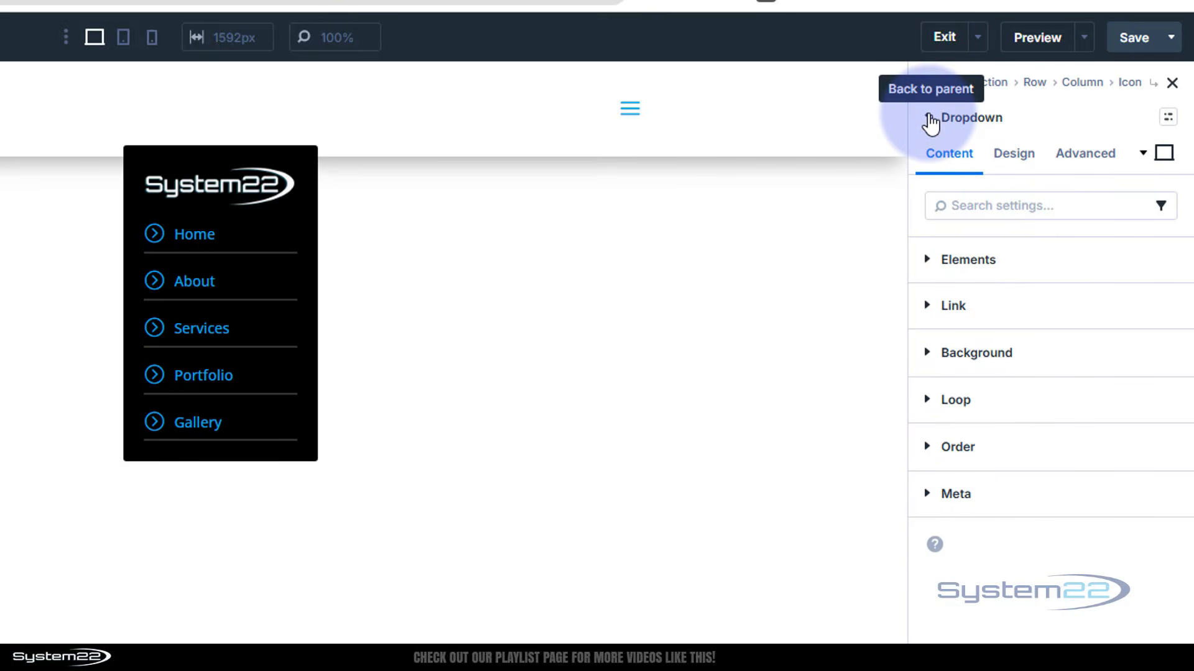
{"action": "left_click", "coordinate": [927, 260]}
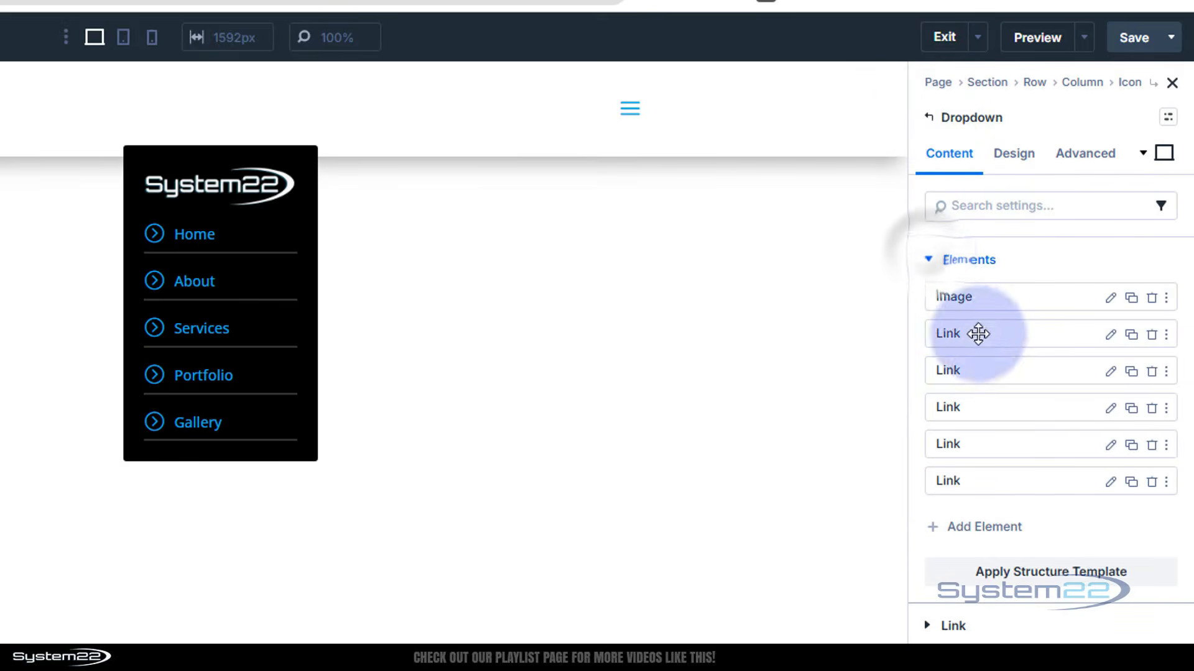
{"action": "left_click", "coordinate": [974, 532]}
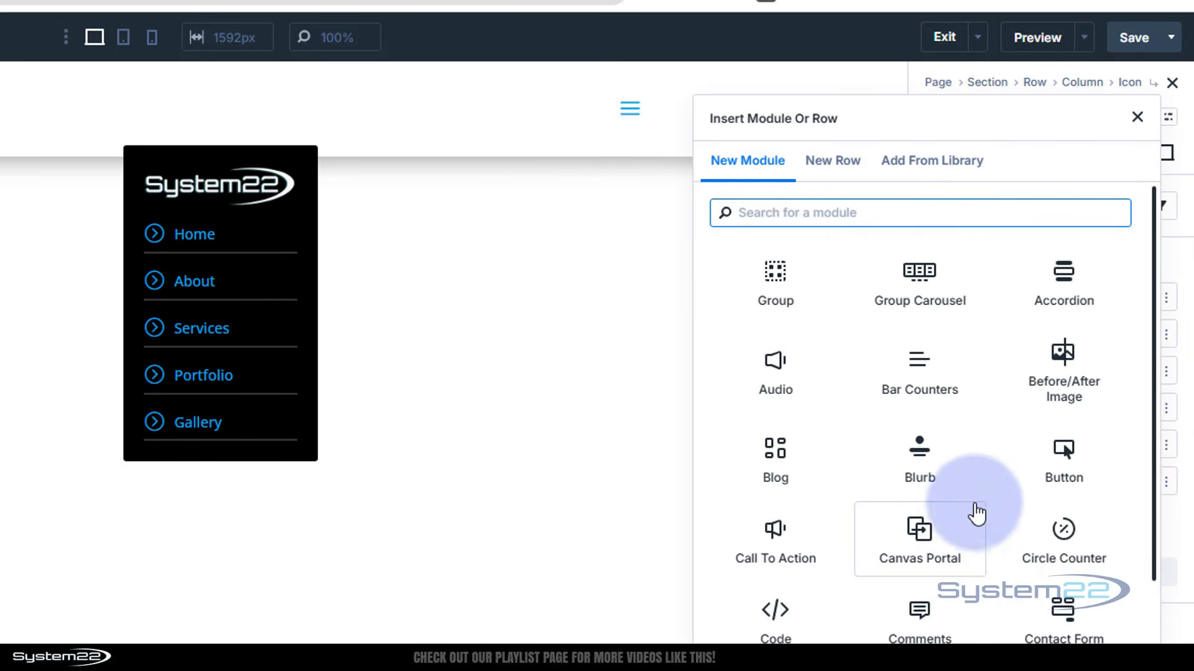
{"action": "left_click", "coordinate": [1060, 454]}
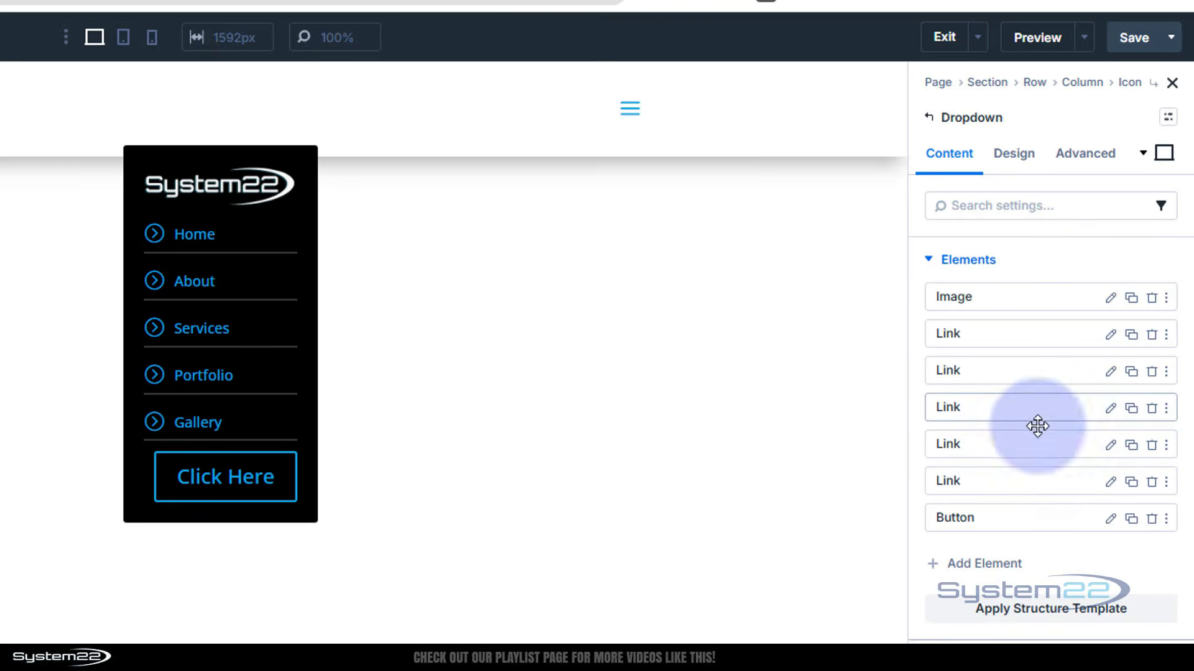
- Change the dropdown button's text to Contact and open its link settings
{"action": "left_click", "coordinate": [1110, 521]}
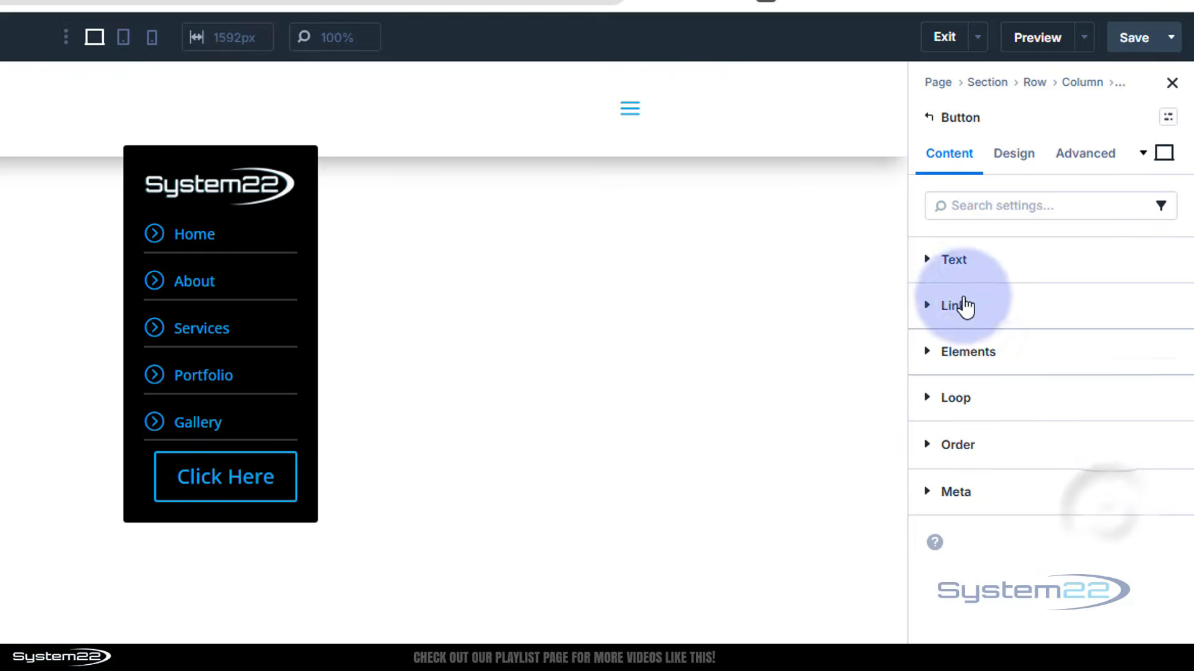
{"action": "left_click", "coordinate": [982, 261]}
{"action": "left_click", "coordinate": [1009, 370]}
{"action": "left_click_drag", "start_coordinate": [1009, 369], "coordinate": [932, 368]}
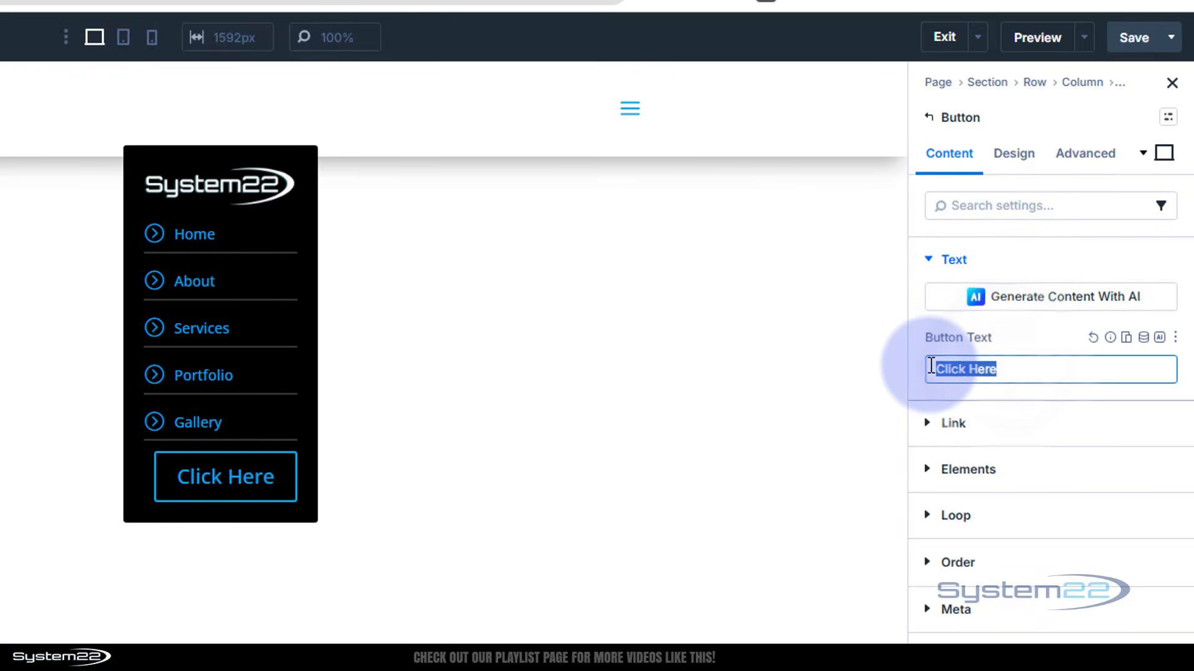
{"action": "type", "text": "Contact"}
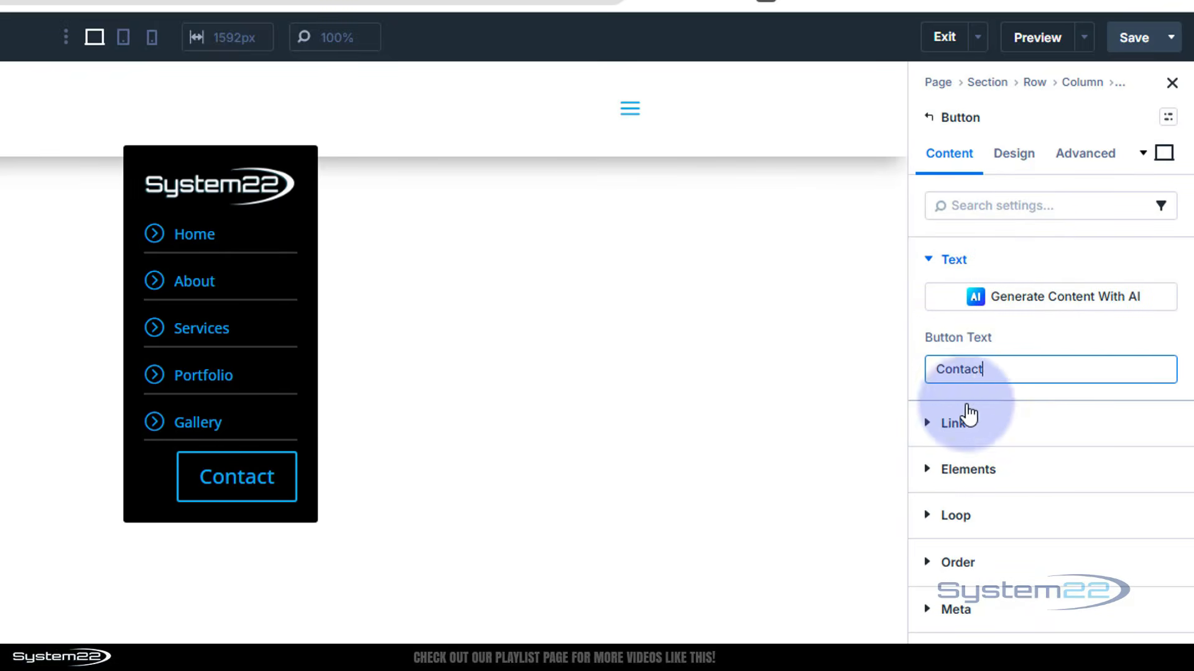
{"action": "left_click", "coordinate": [933, 424]}
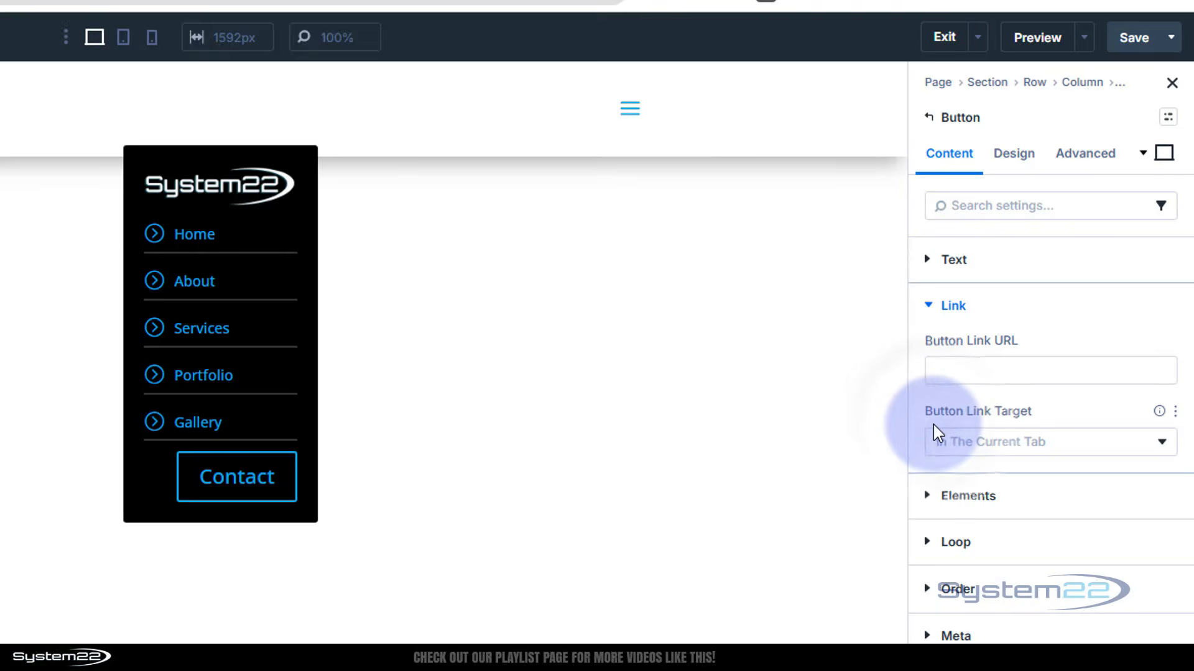
- Enable custom styles for the Contact button and set its text size to 14 px
{"action": "left_click", "coordinate": [1024, 160]}
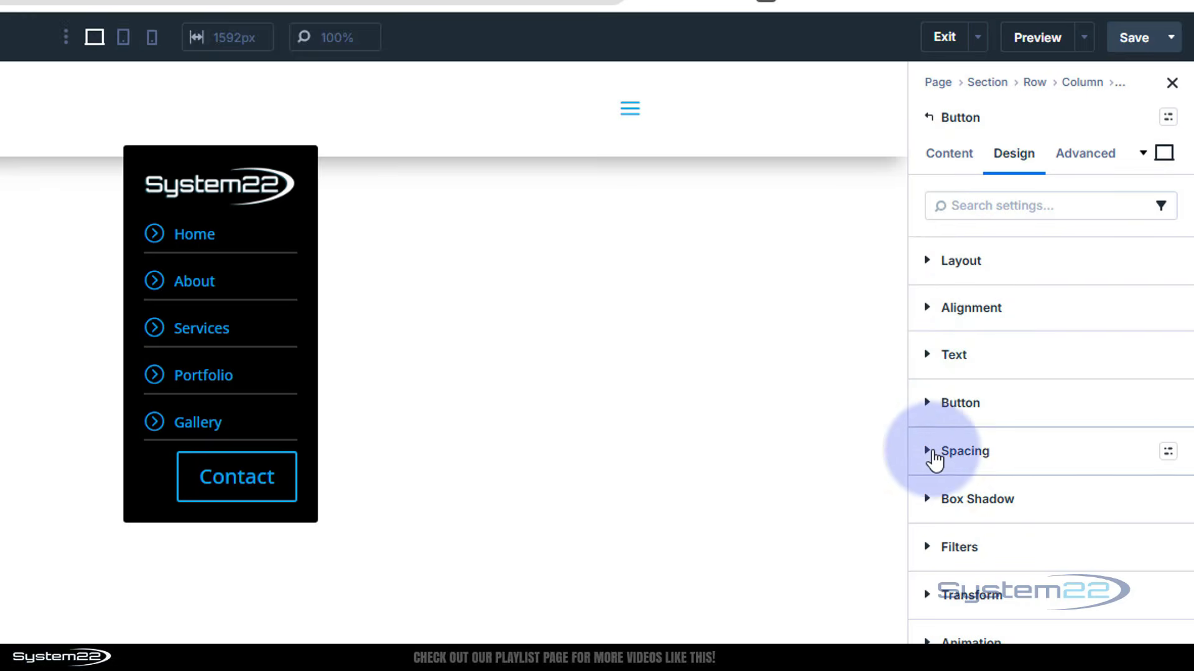
{"action": "left_click", "coordinate": [926, 411]}
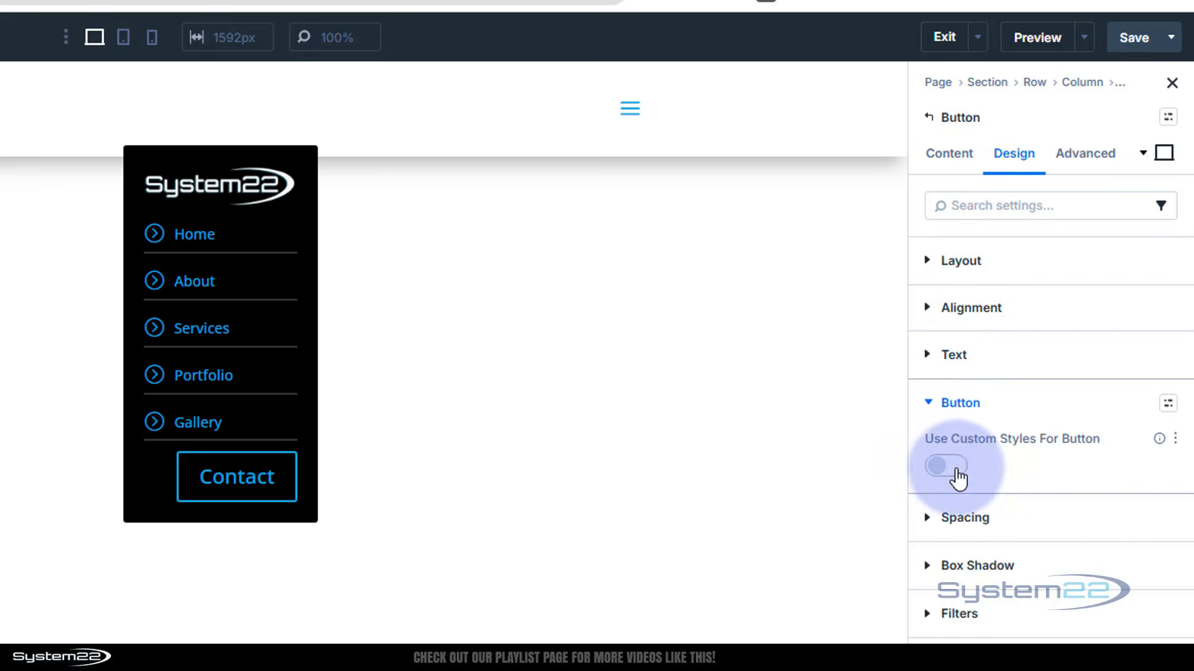
{"action": "left_click", "coordinate": [947, 466]}
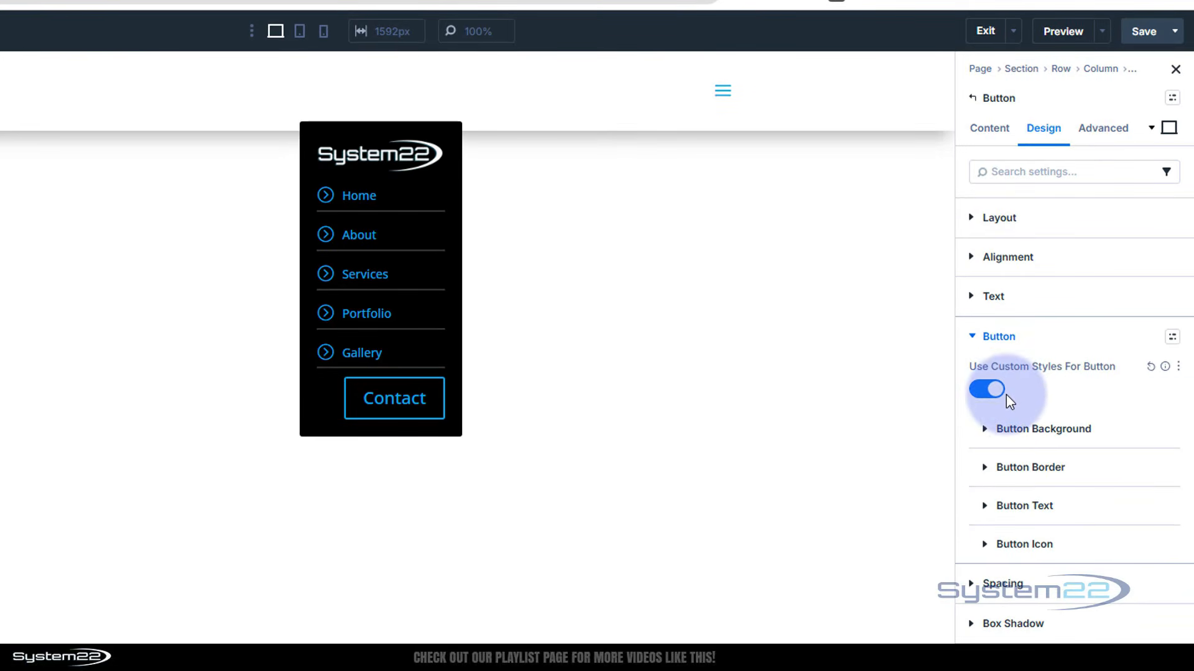
{"action": "left_click", "coordinate": [989, 508]}
{"action": "scroll", "coordinate": [994, 528], "scroll_direction": "down", "scroll_amount": 4}
{"action": "left_click", "coordinate": [1002, 542]}
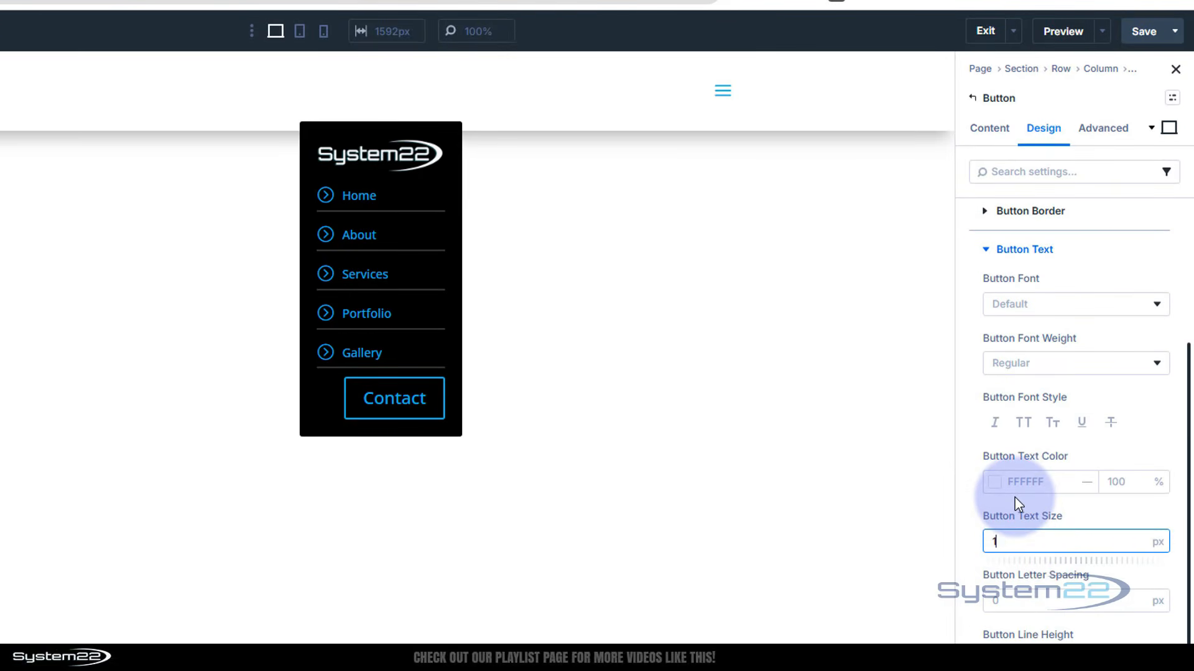
{"action": "type", "text": "14"}
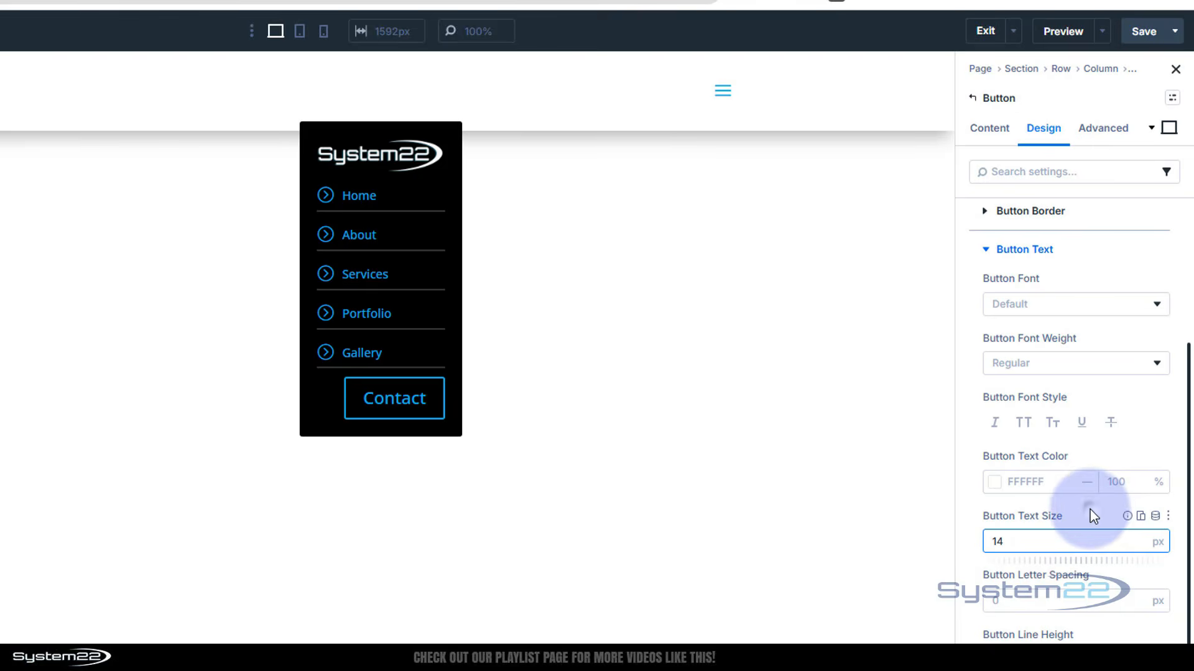
{"action": "left_click", "coordinate": [1092, 515]}
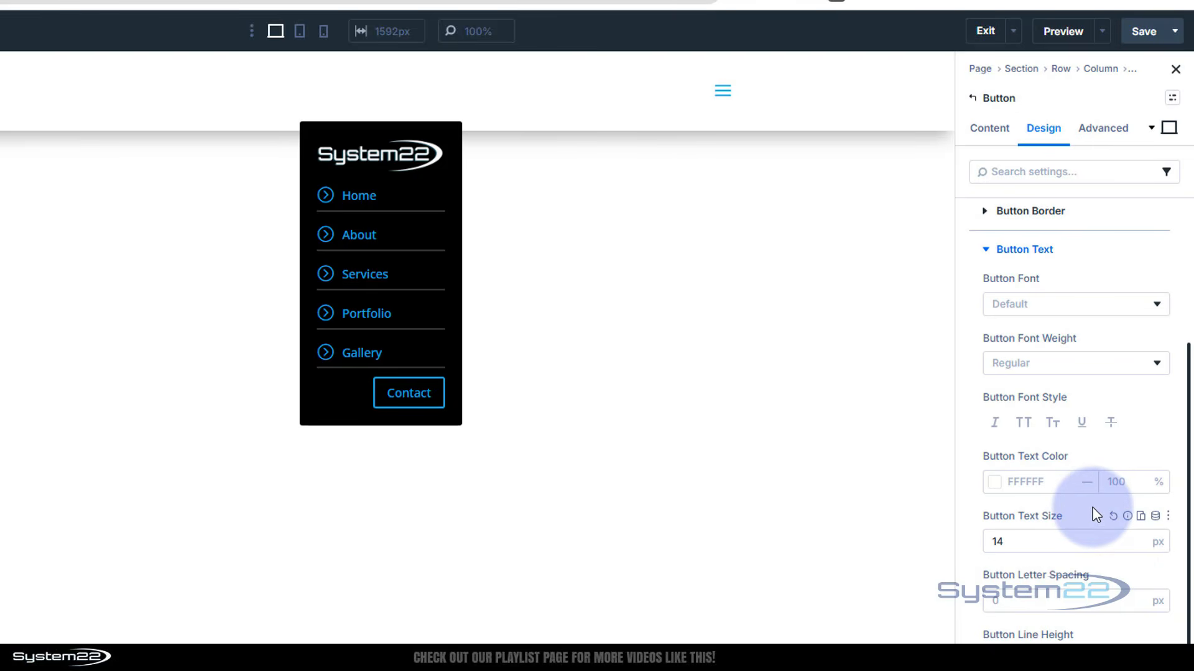
- Align the Contact button to the left within the dropdown
{"action": "scroll", "coordinate": [1093, 495], "scroll_direction": "up", "scroll_amount": 4}
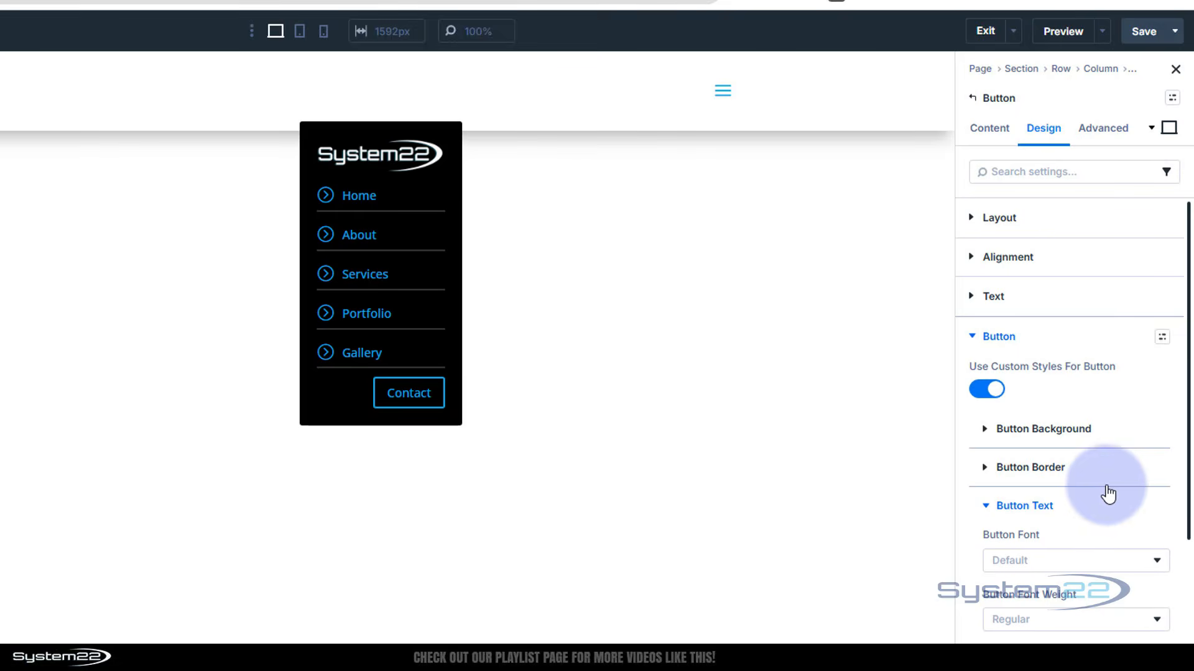
{"action": "left_click", "coordinate": [1036, 258]}
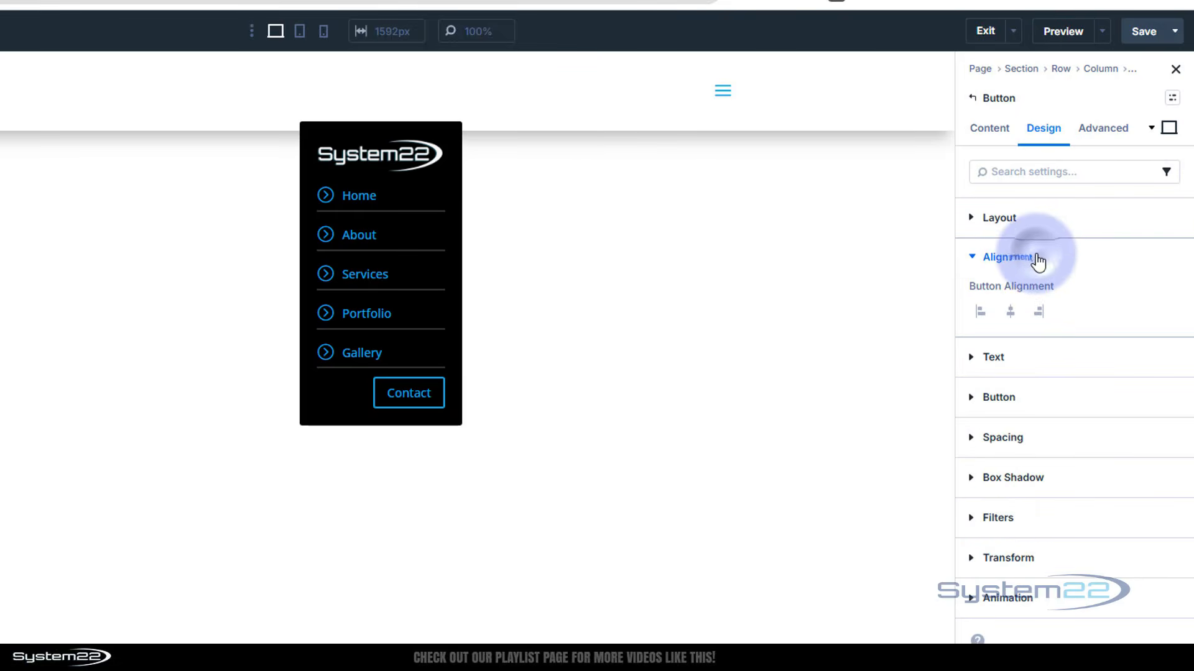
{"action": "left_click", "coordinate": [1011, 310]}
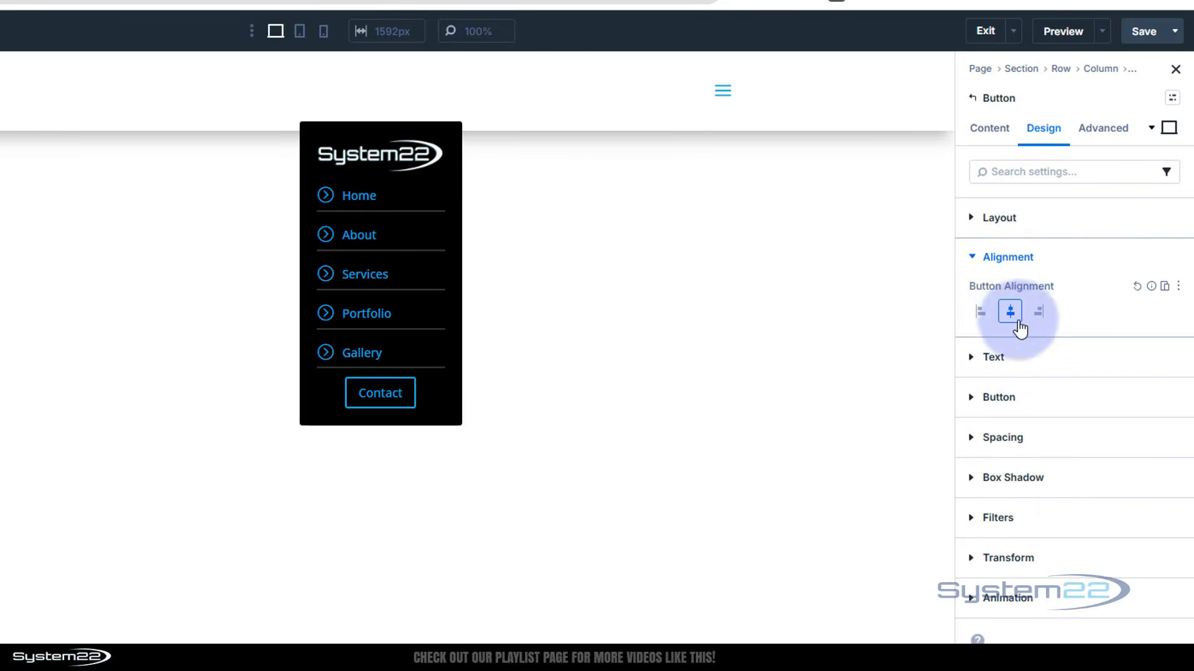
{"action": "left_click", "coordinate": [980, 311]}
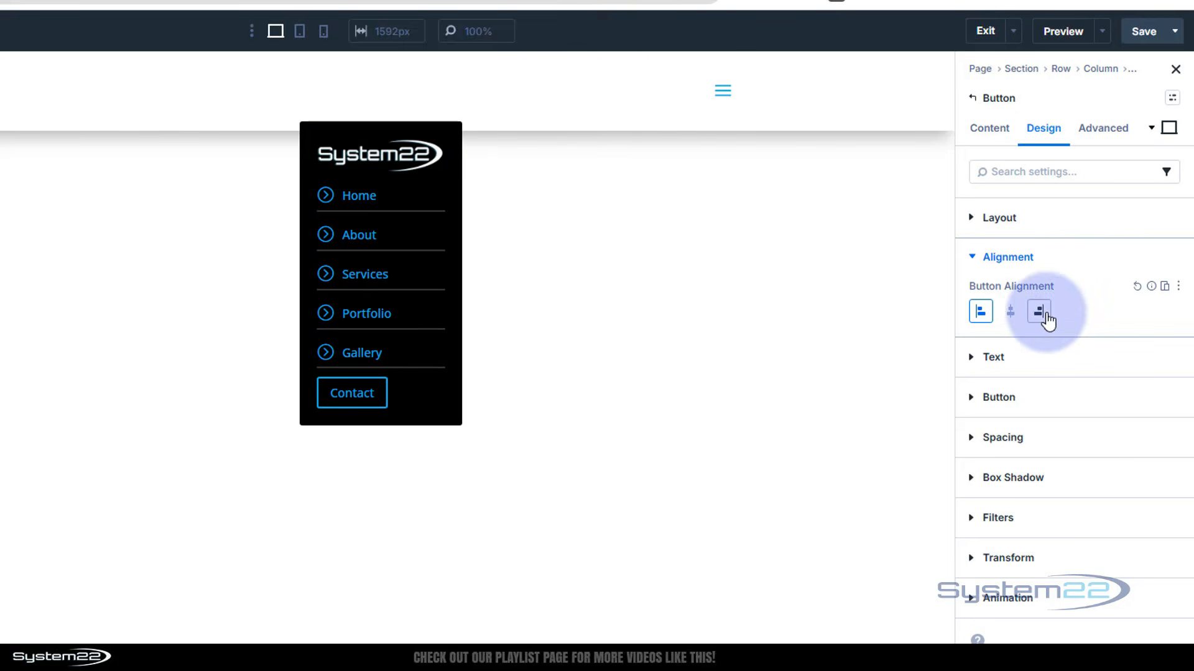
- Add an Icon module to the dropdown's elements below the Contact button
{"action": "left_click", "coordinate": [973, 99]}
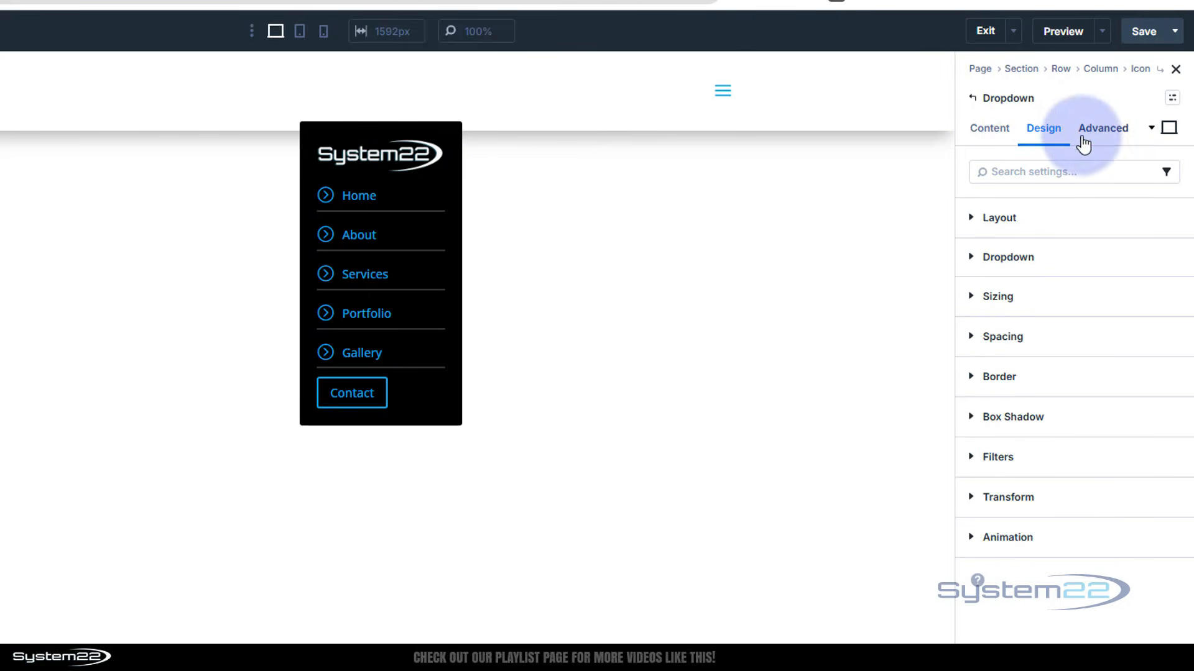
{"action": "left_click", "coordinate": [992, 129]}
{"action": "left_click", "coordinate": [1010, 216]}
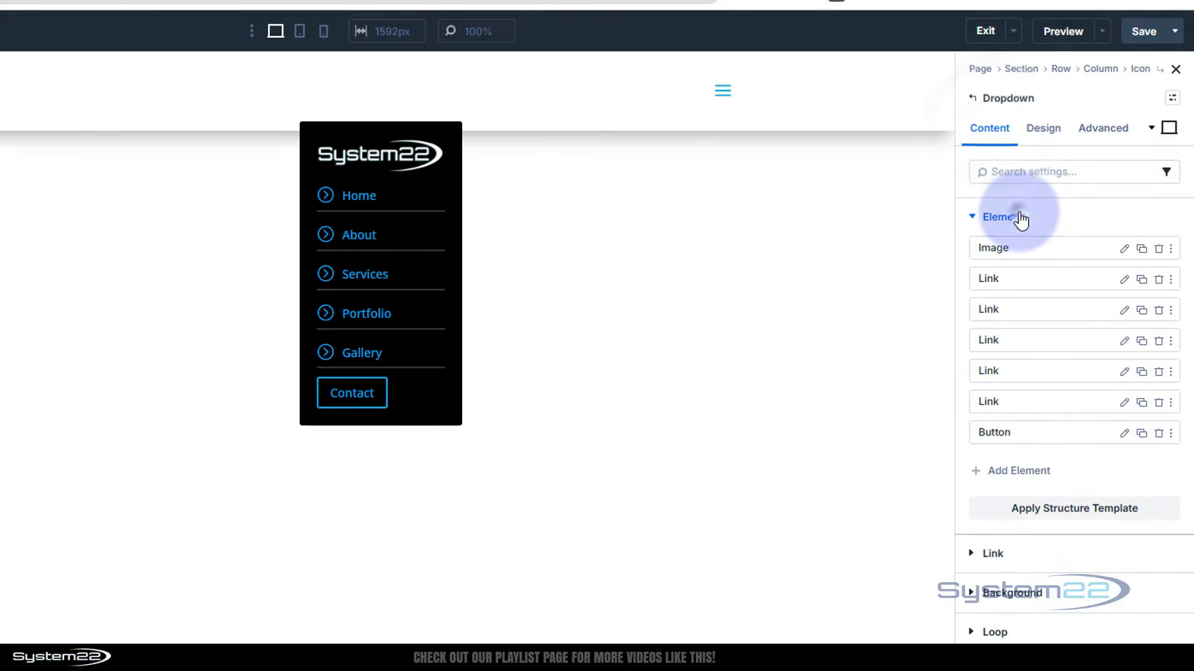
{"action": "left_click", "coordinate": [1023, 471]}
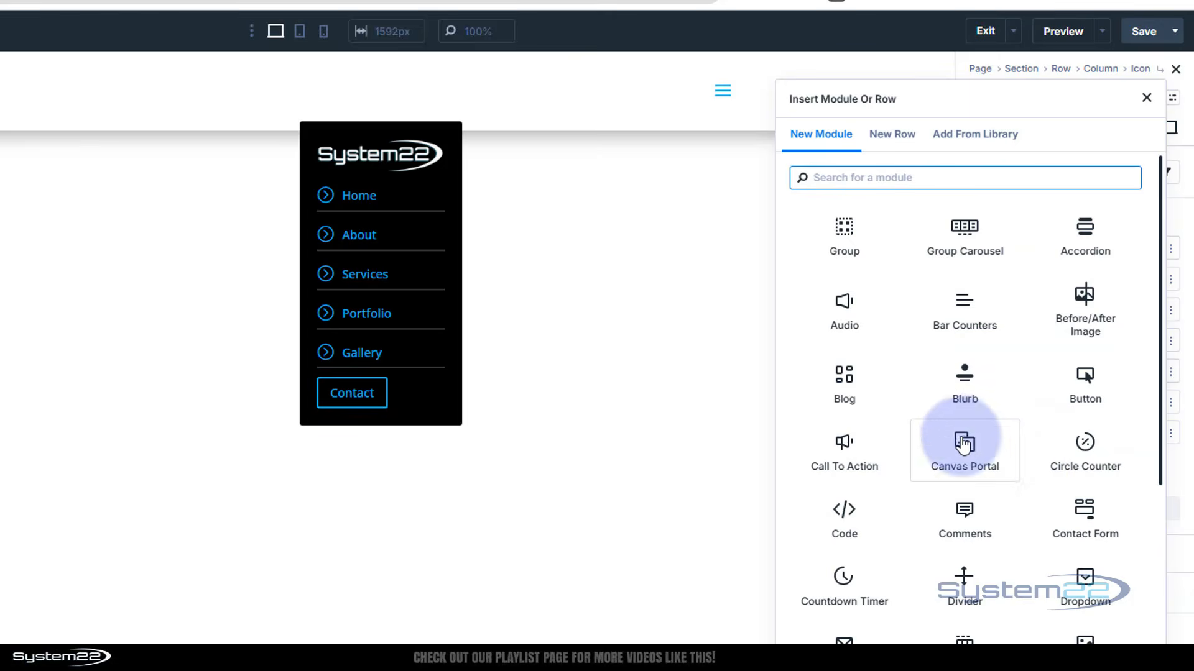
{"action": "scroll", "coordinate": [970, 448], "scroll_direction": "down", "scroll_amount": 3}
{"action": "left_click", "coordinate": [1084, 542]}
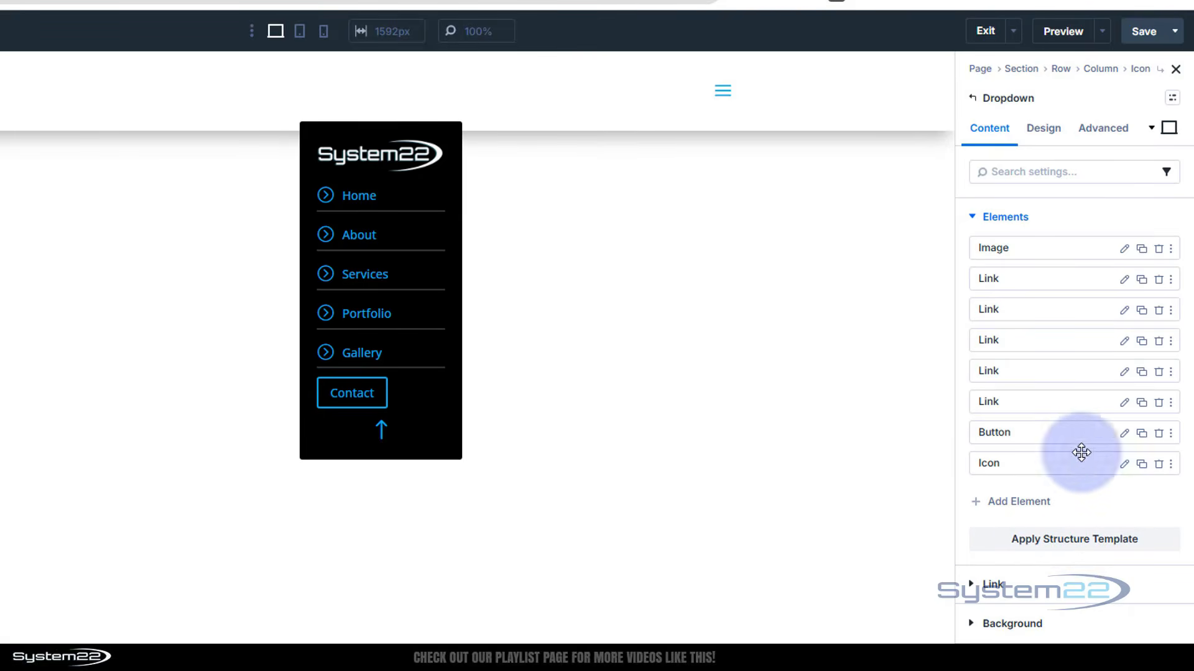
- Search the icon library for close and give the new icon the X in a filled circle
{"action": "left_click", "coordinate": [1125, 464]}
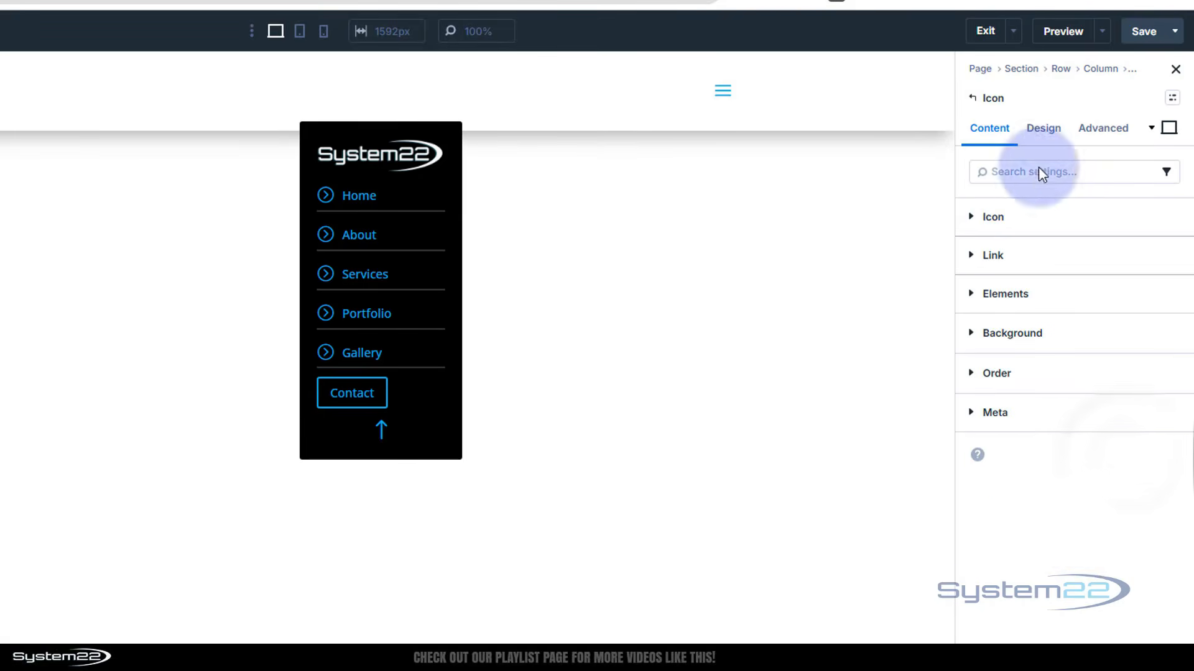
{"action": "left_click", "coordinate": [983, 219]}
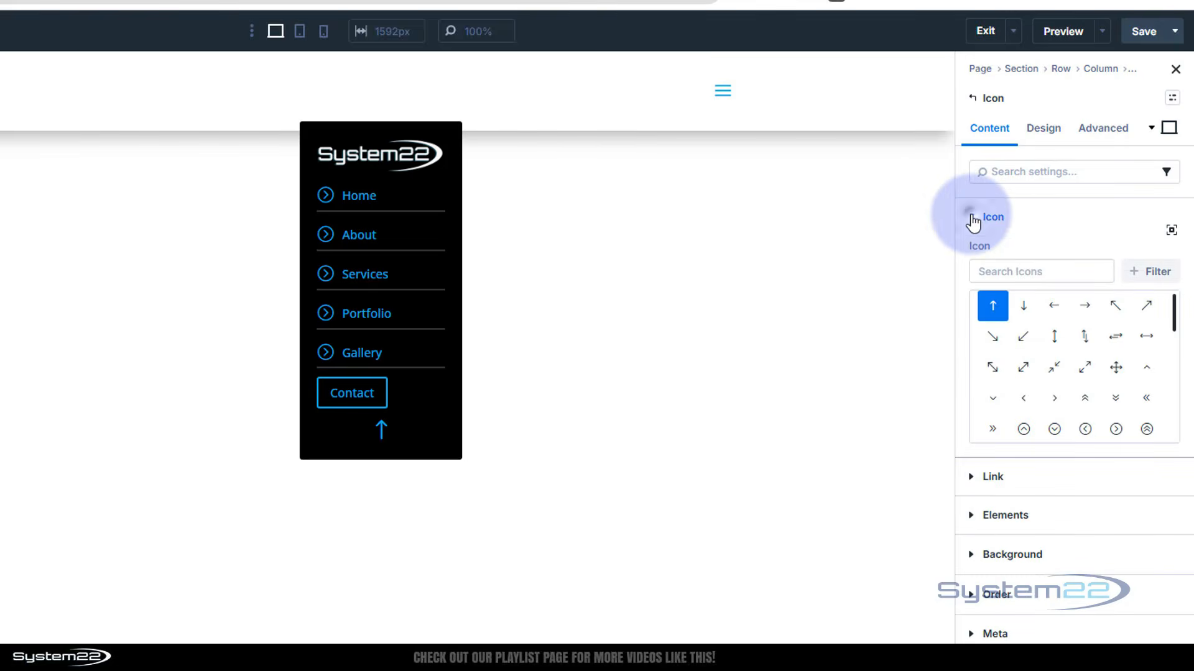
{"action": "left_click", "coordinate": [1037, 271]}
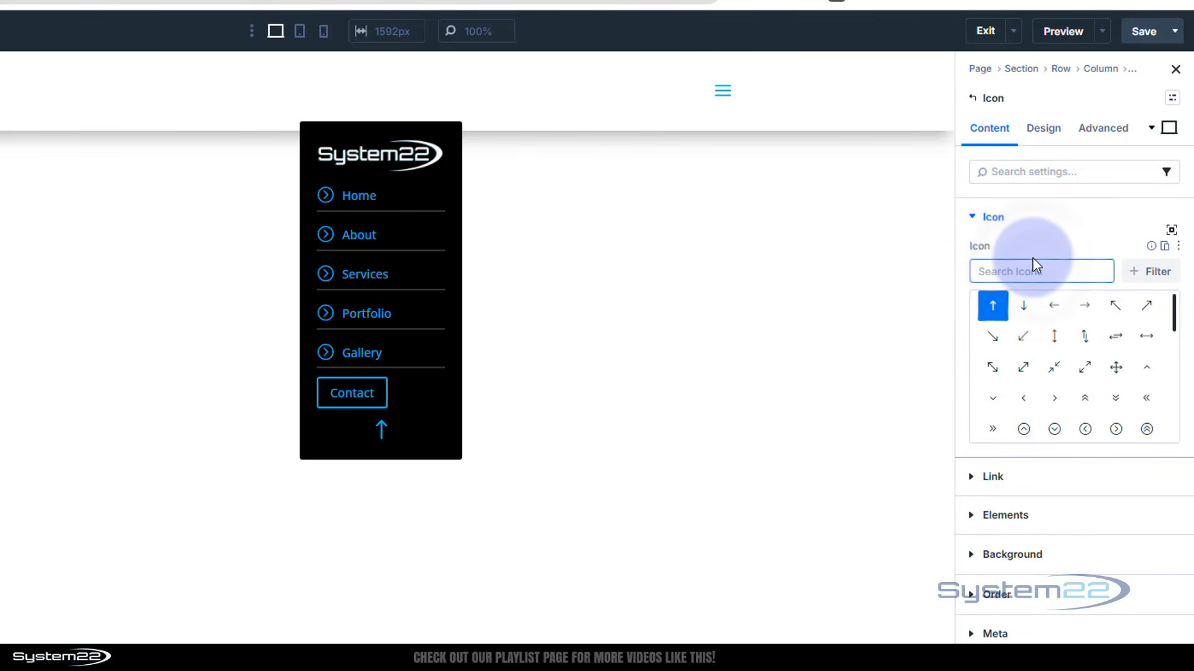
{"action": "type", "text": "close"}
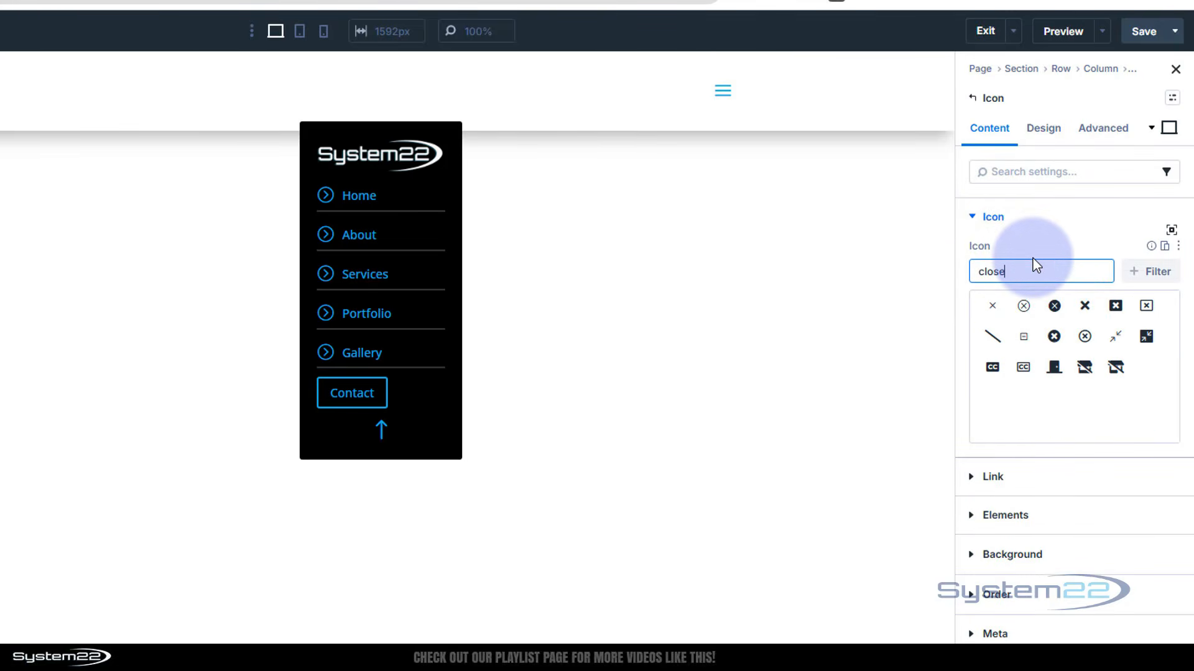
{"action": "left_click", "coordinate": [1055, 306]}
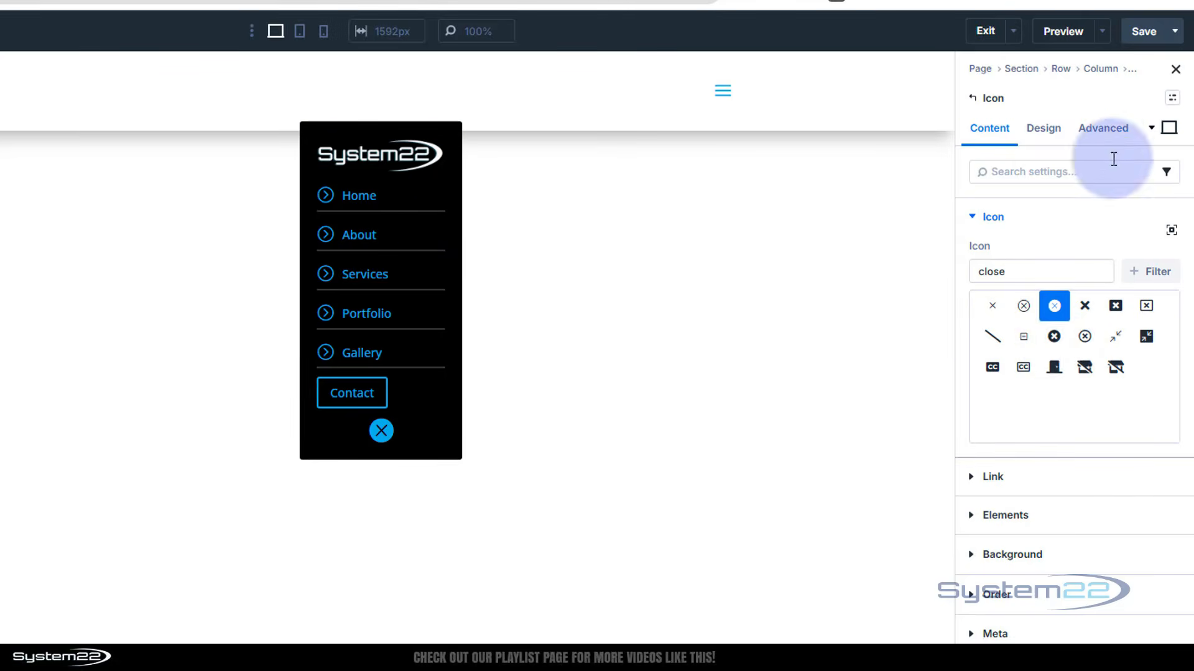
- Set the close icon's position to Absolute with the top-right corner as its offset origin
{"action": "left_click", "coordinate": [1104, 128]}
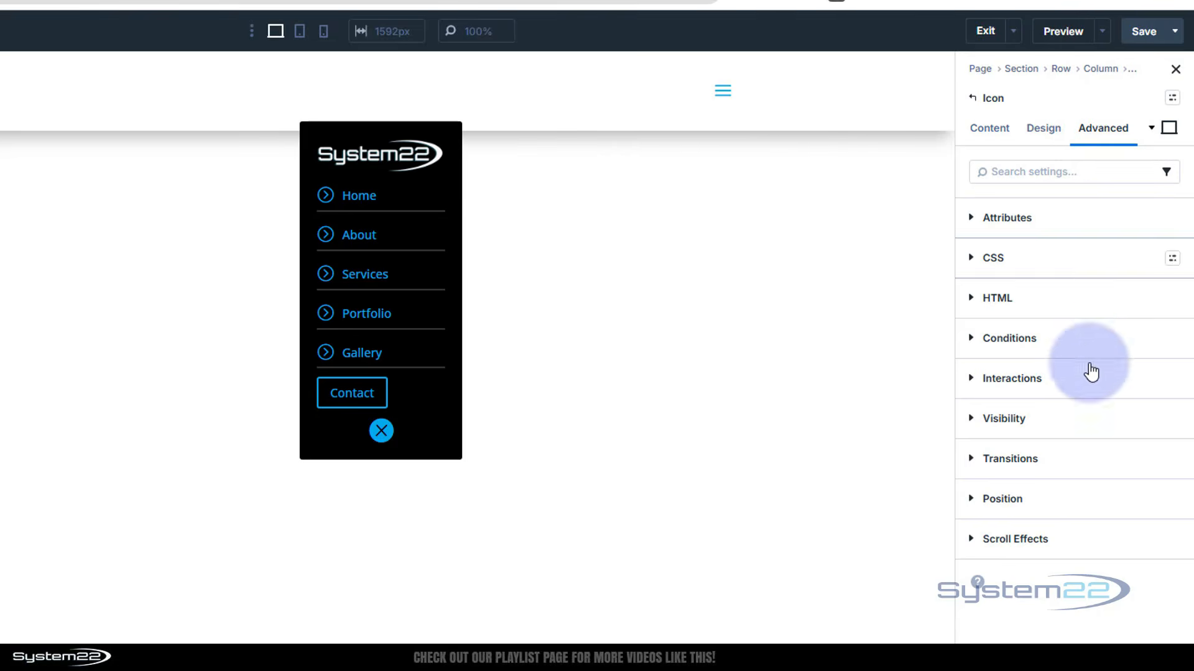
{"action": "left_click", "coordinate": [1040, 498]}
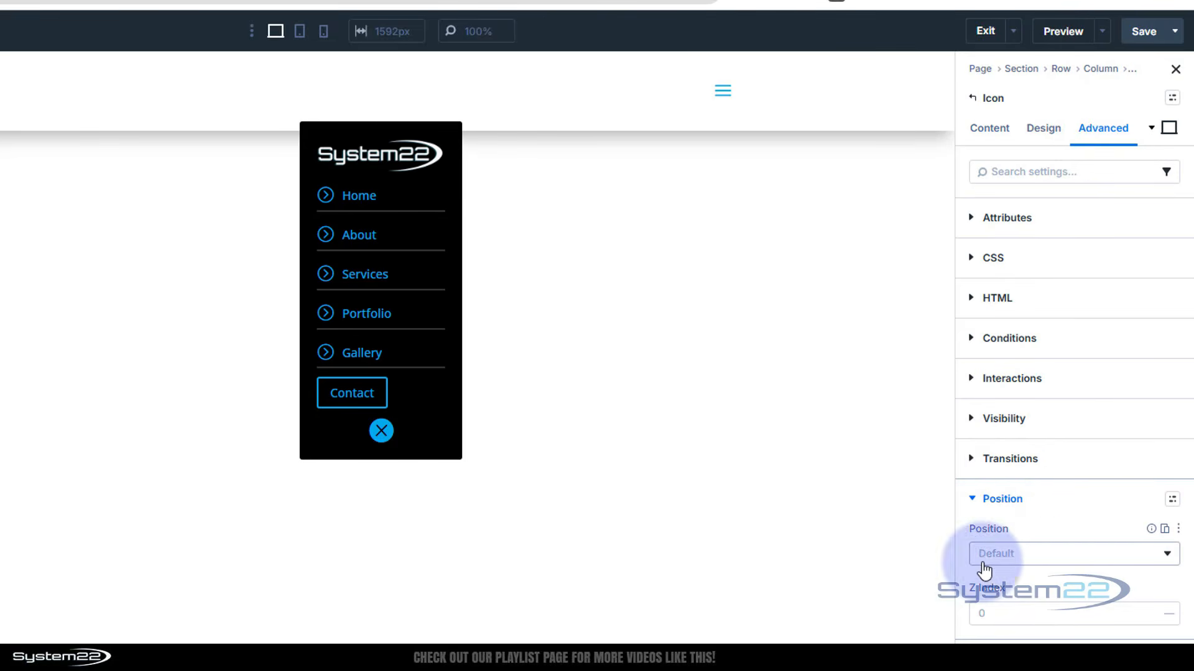
{"action": "left_click", "coordinate": [1052, 553]}
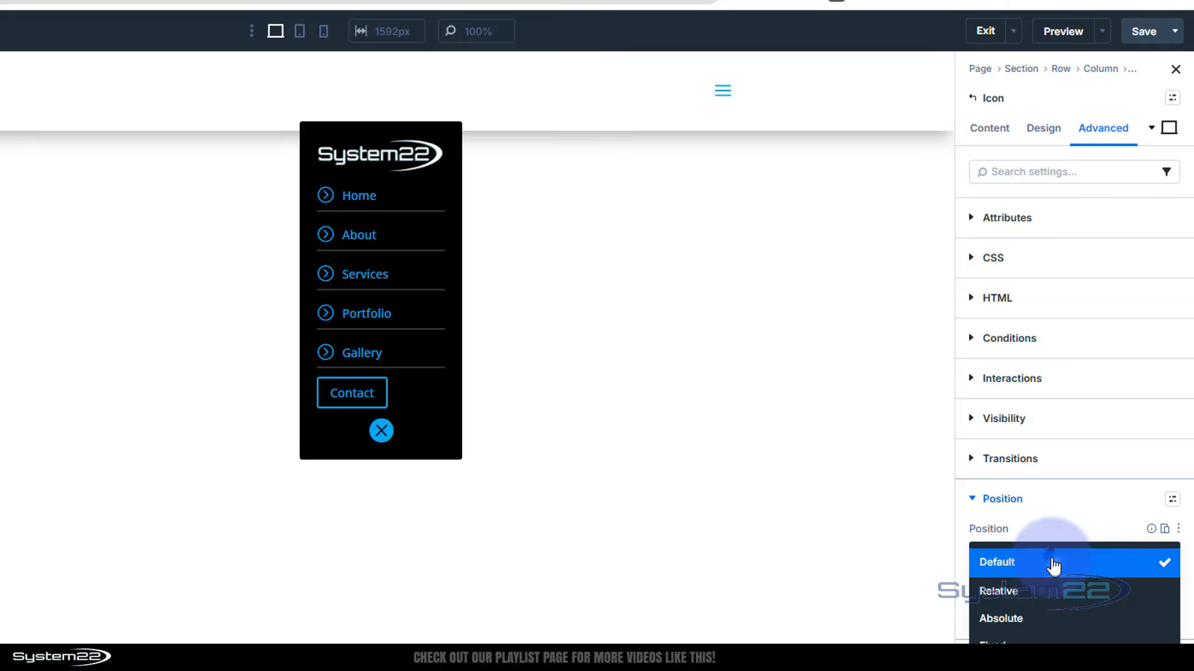
{"action": "left_click", "coordinate": [1040, 606]}
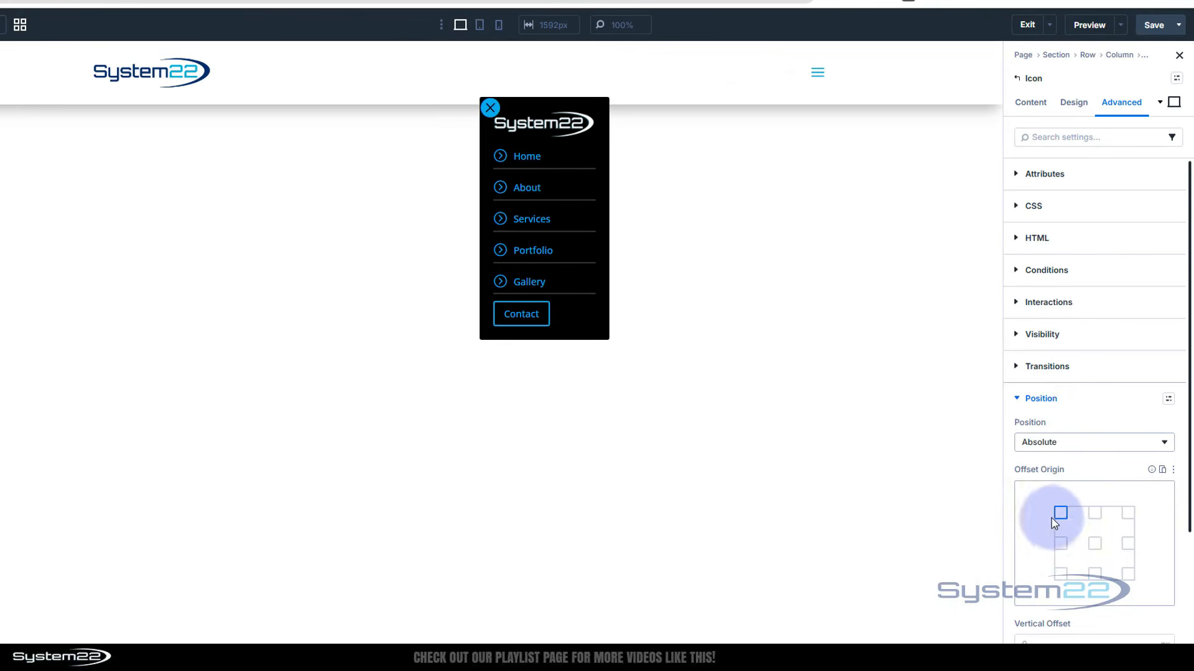
{"action": "left_click", "coordinate": [1127, 512]}
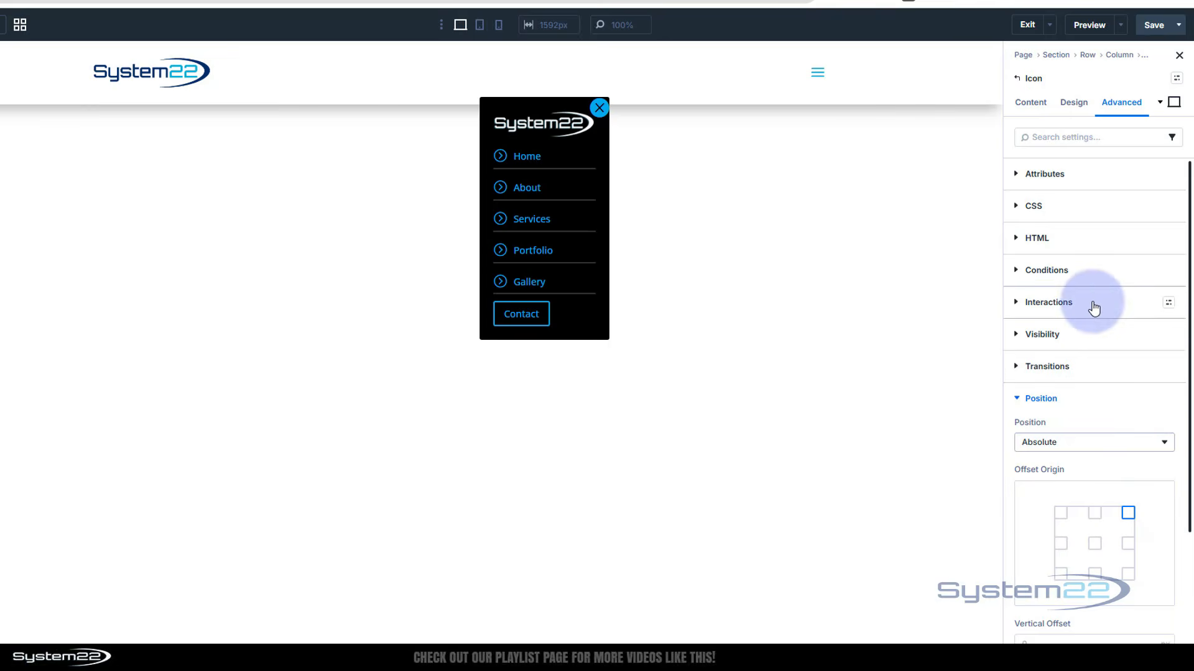
- Set the close icon's vertical and horizontal offsets to 5 px each
{"action": "scroll", "coordinate": [1094, 308], "scroll_direction": "down", "scroll_amount": 2}
{"action": "left_click", "coordinate": [1025, 507]}
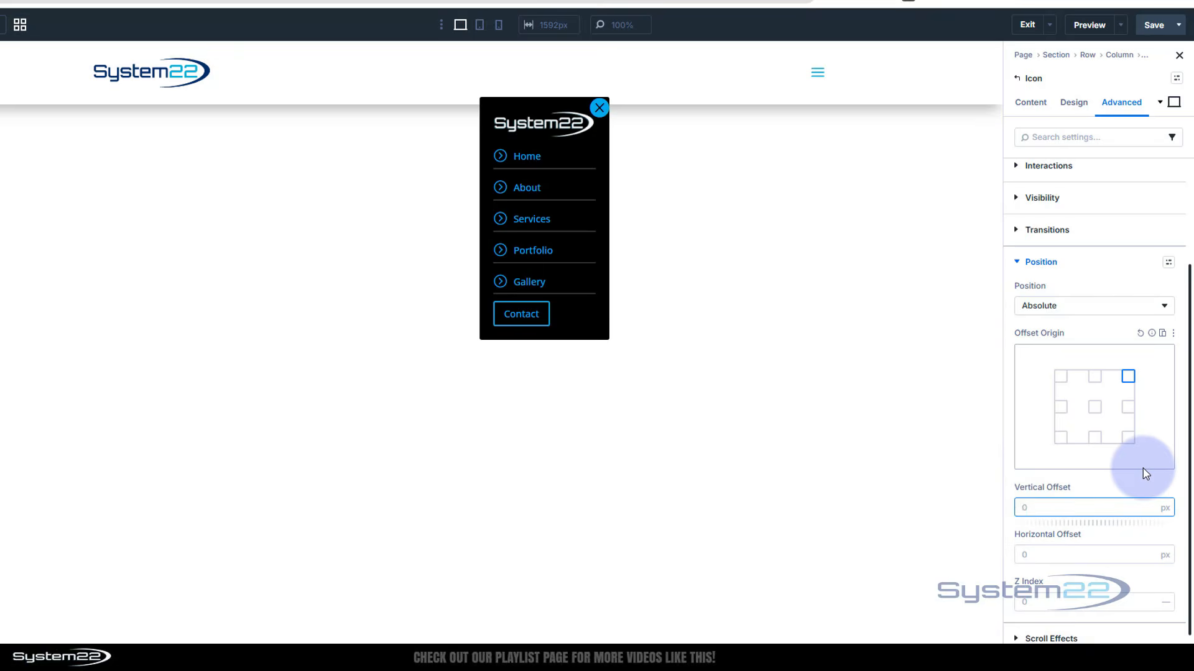
{"action": "type", "text": "5"}
{"action": "left_click", "coordinate": [1024, 555]}
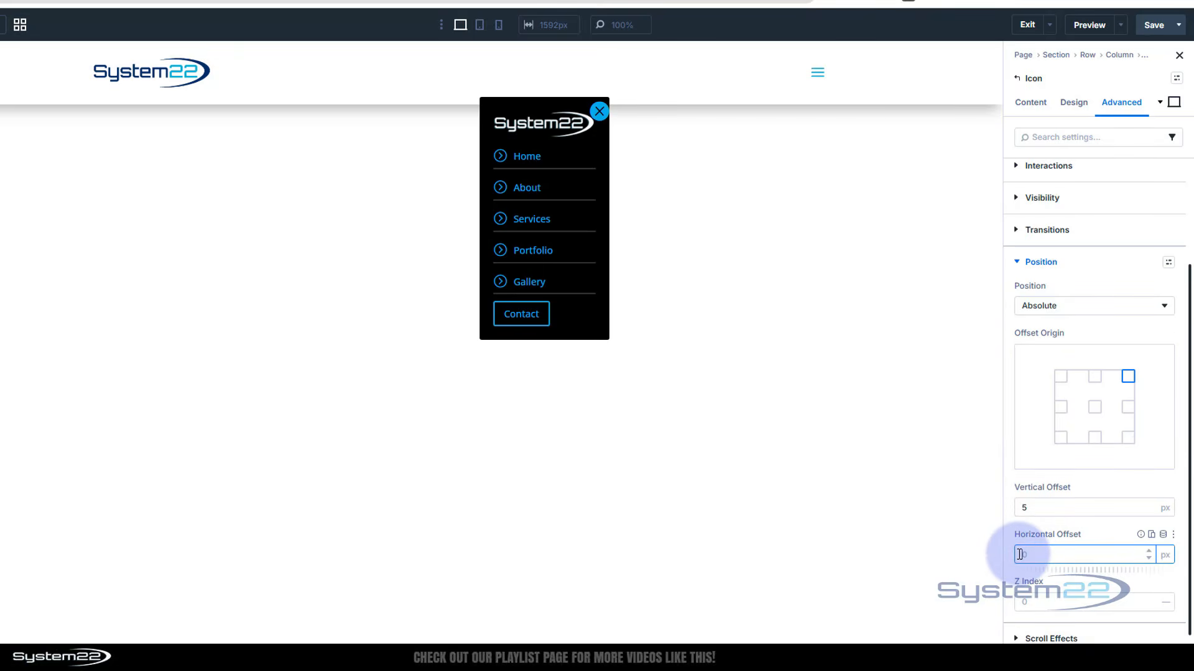
{"action": "left_click", "coordinate": [1115, 530]}
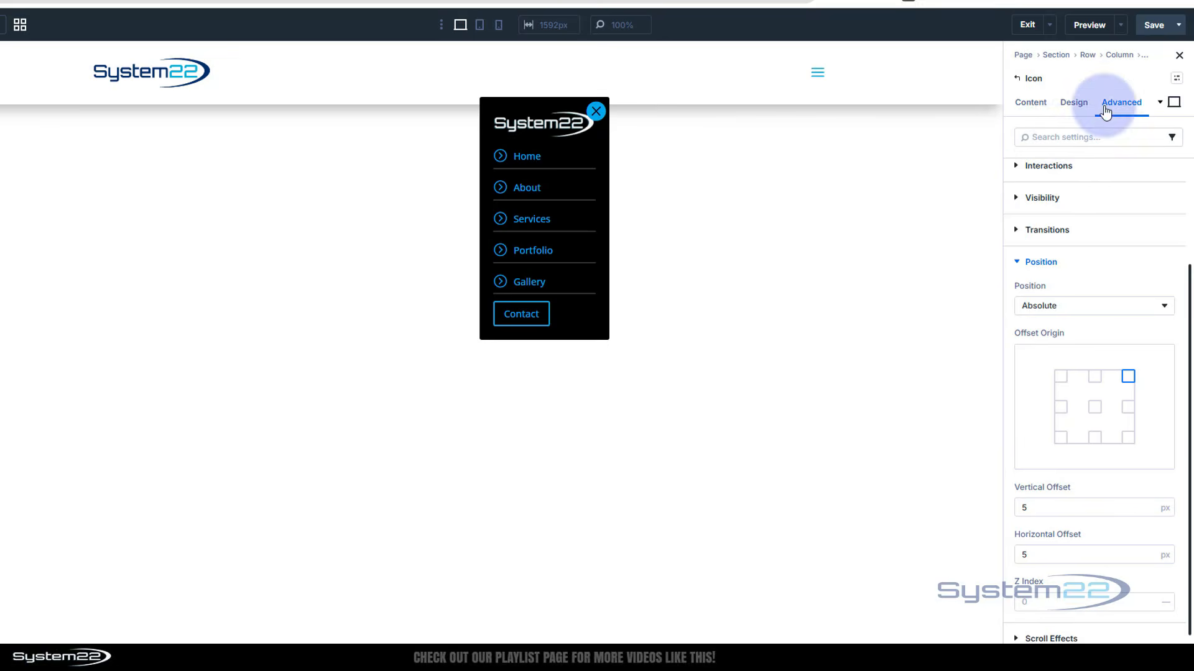
- Add an interaction to the close icon with Click as its trigger and Hide Element as its effect action
{"action": "left_click", "coordinate": [1021, 263]}
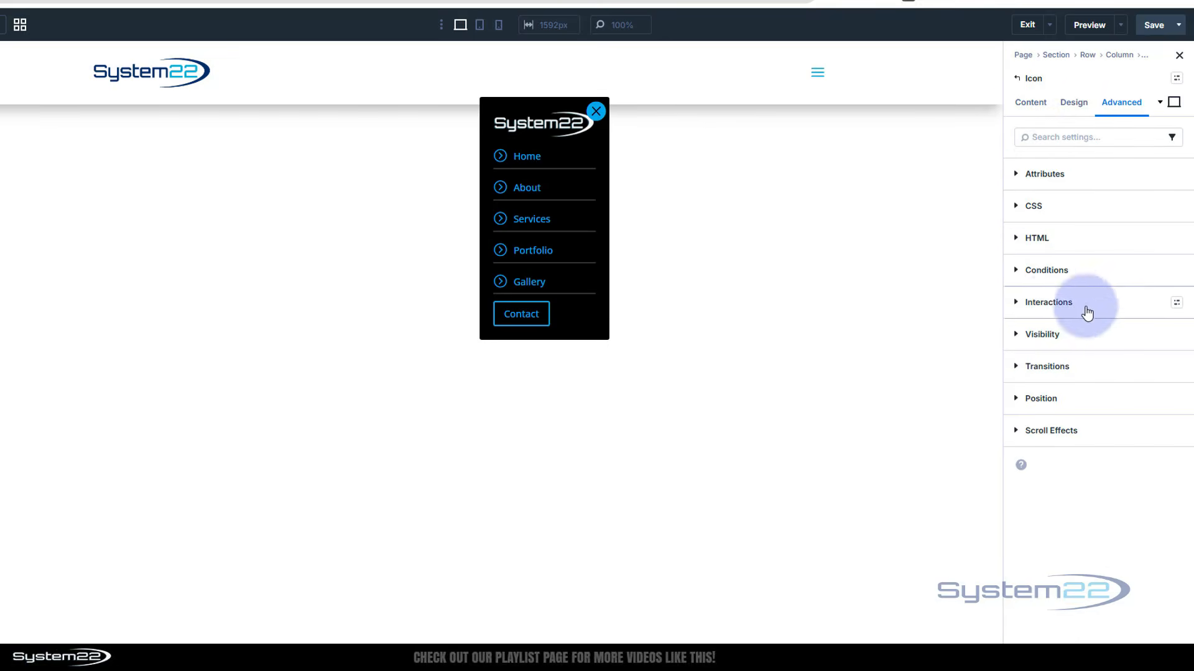
{"action": "left_click", "coordinate": [1016, 305]}
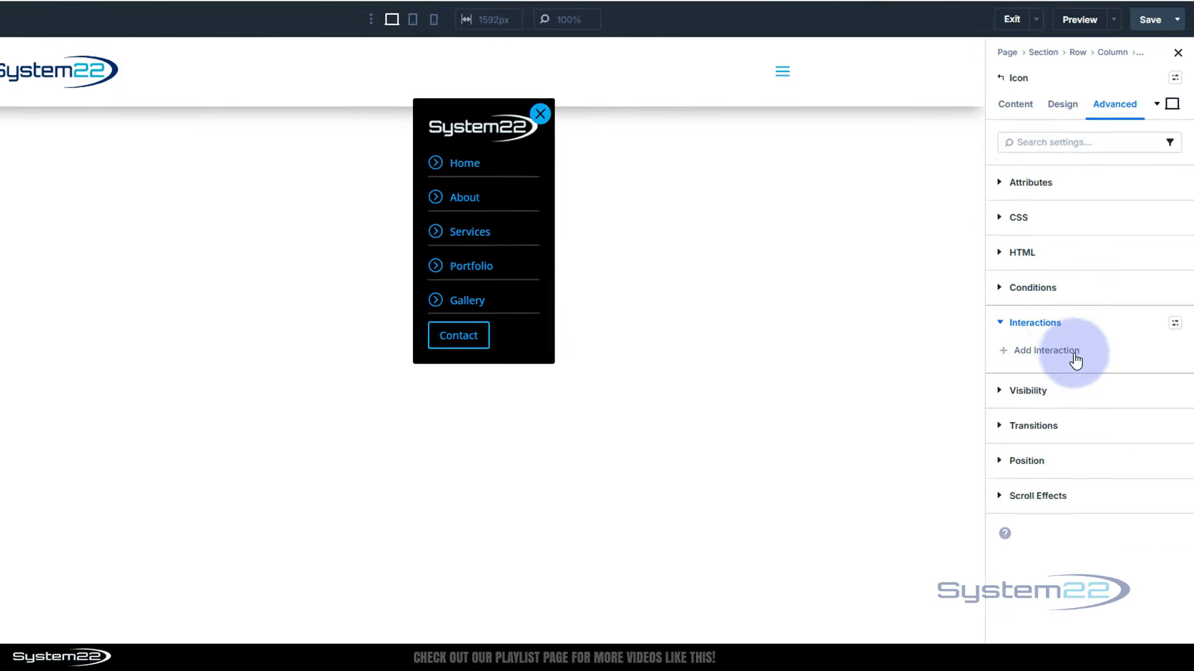
{"action": "left_click", "coordinate": [1075, 359]}
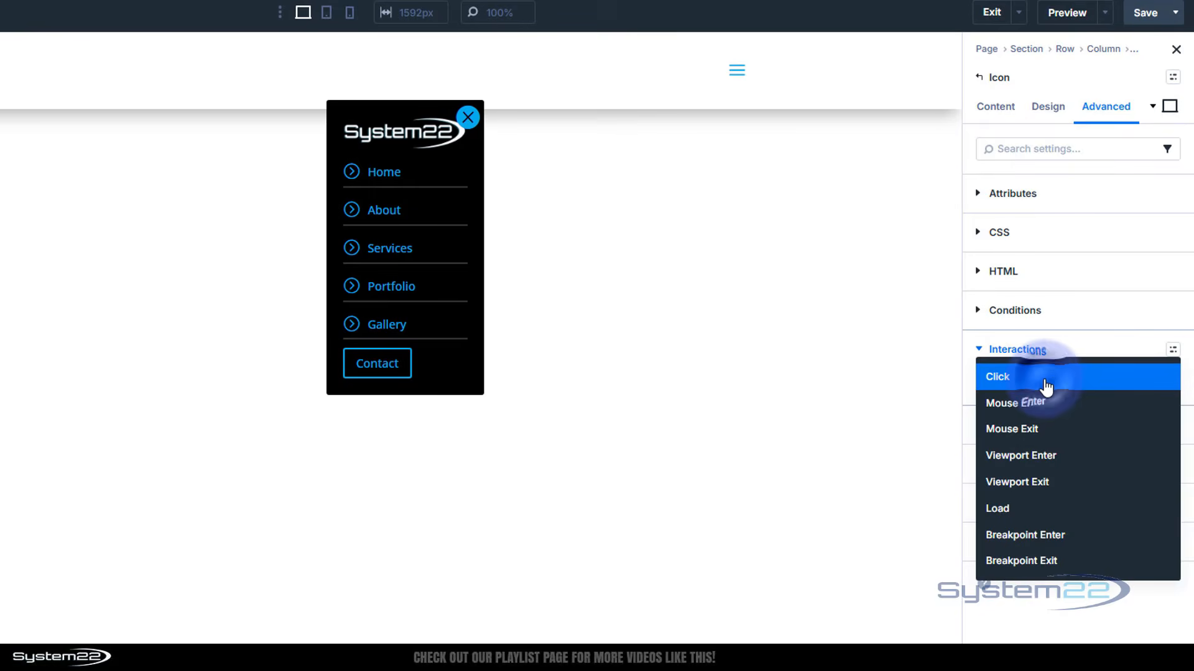
{"action": "left_click", "coordinate": [1006, 378]}
{"action": "left_click", "coordinate": [872, 580]}
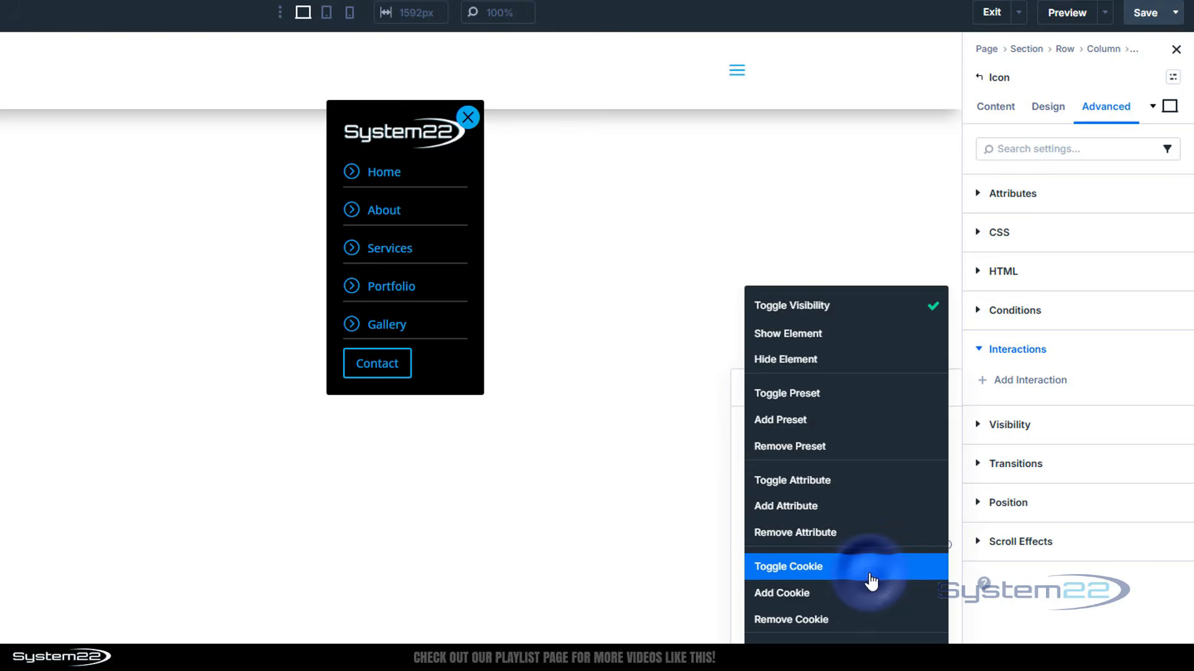
{"action": "left_click", "coordinate": [819, 365]}
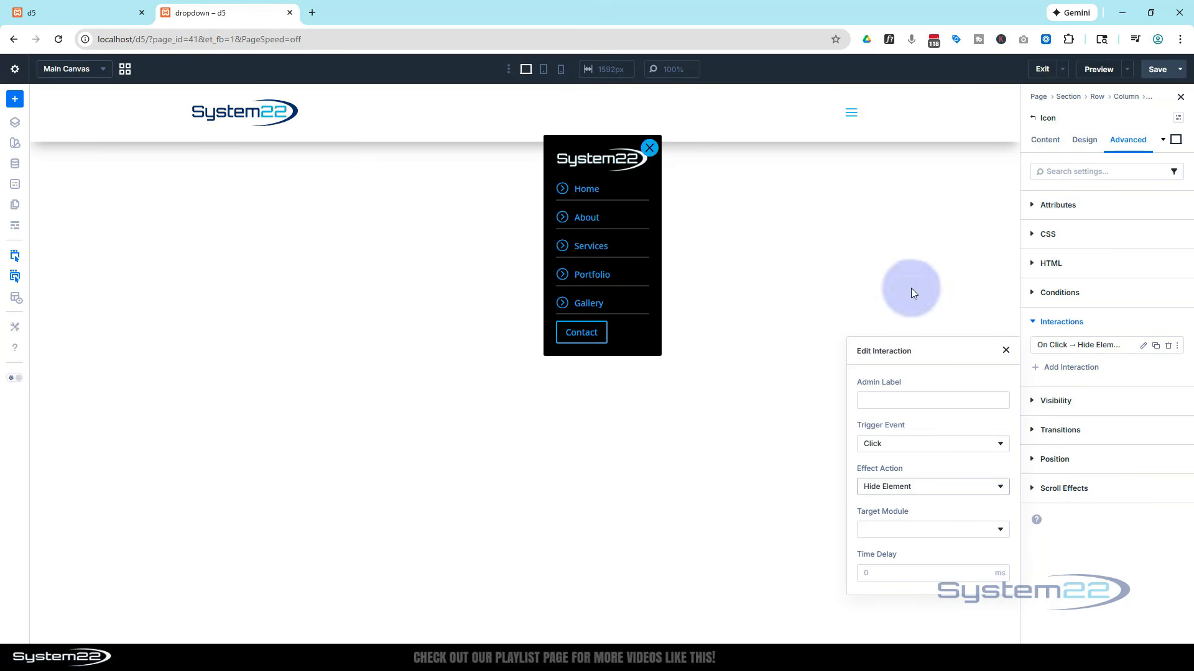
- Make the Dropdown module the target of the close icon's interaction and close the interaction editor
{"action": "left_click", "coordinate": [982, 531]}
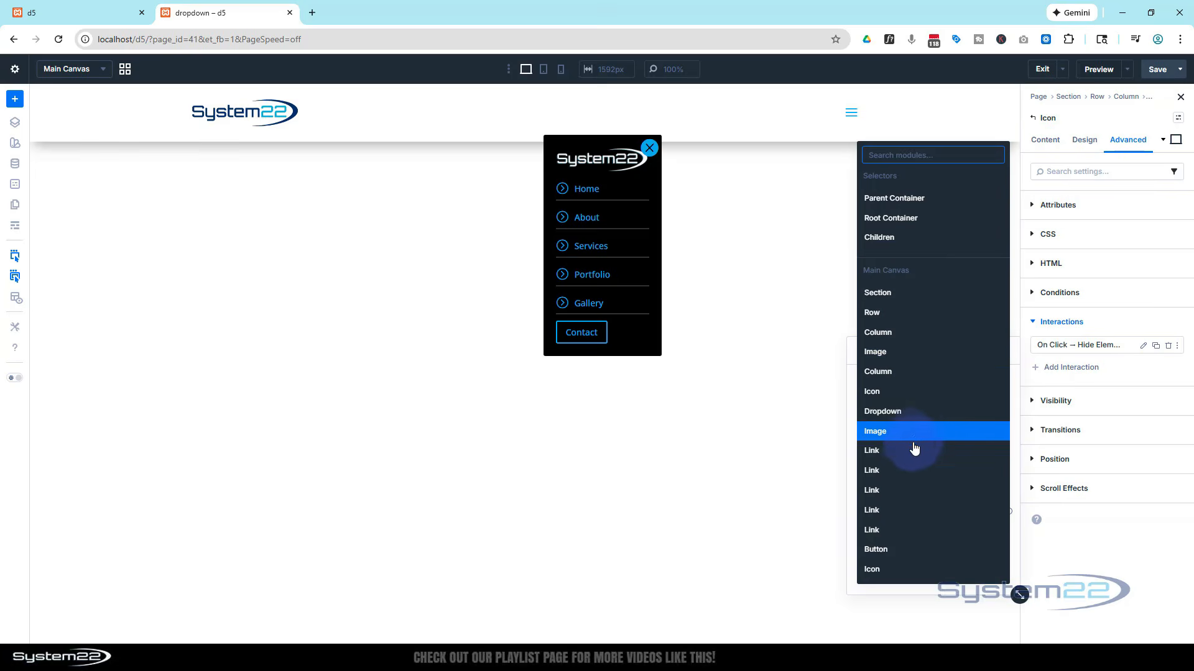
{"action": "left_click", "coordinate": [896, 417]}
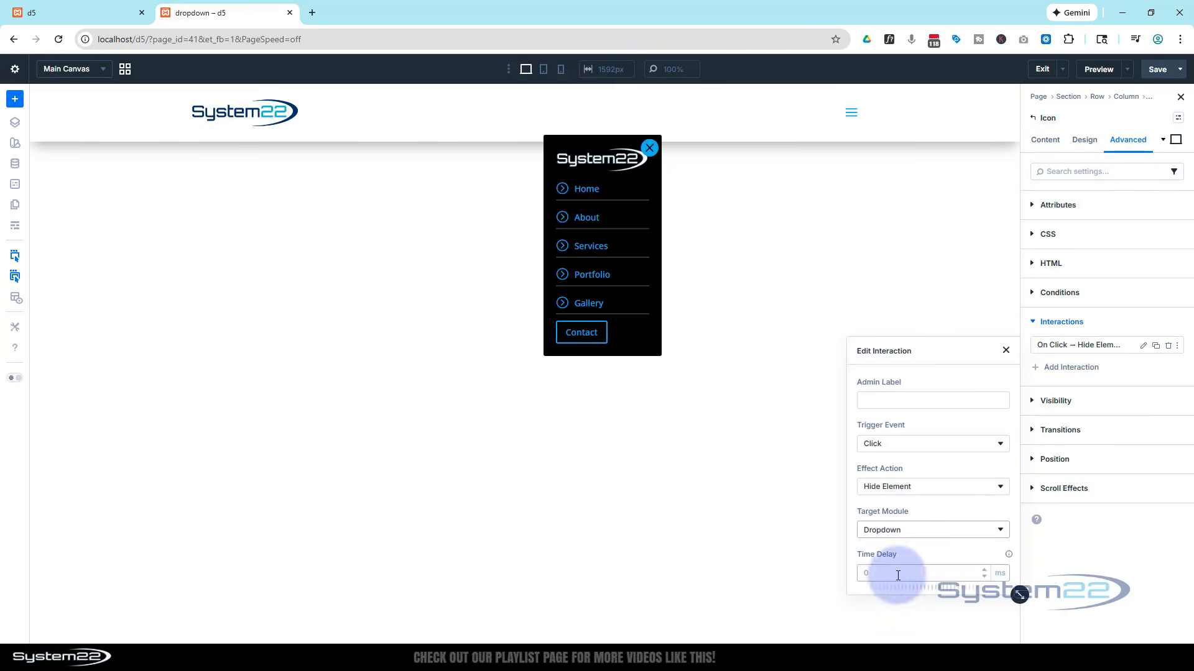
{"action": "left_click", "coordinate": [1006, 351]}
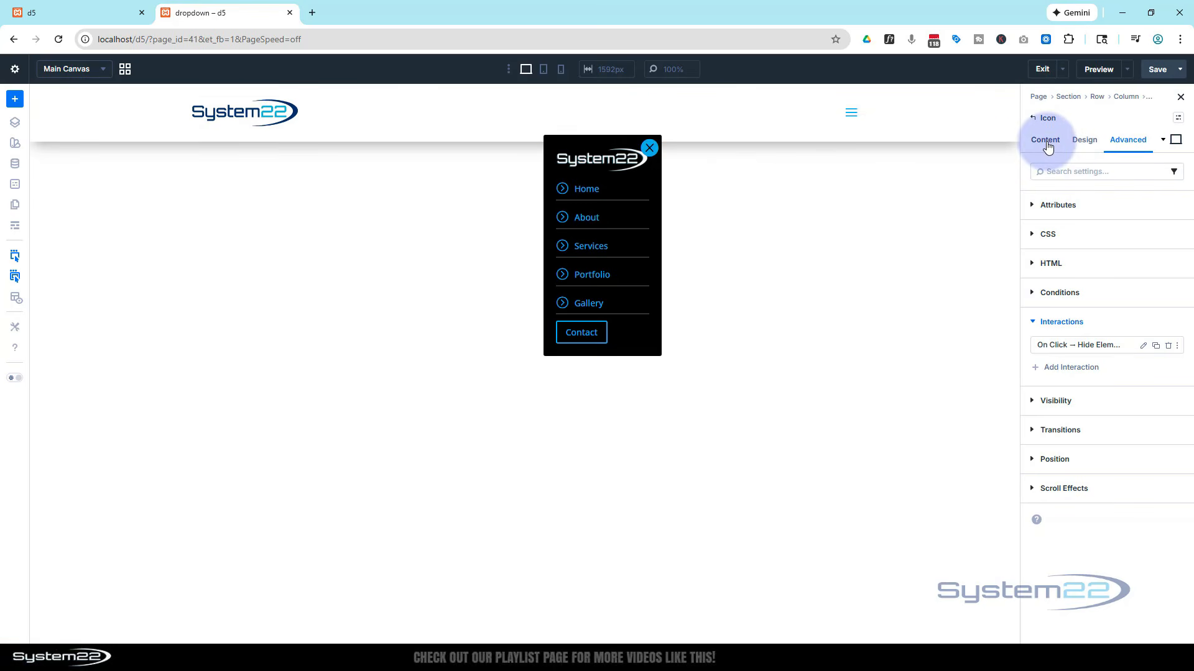
- Open the Dropdown element's settings from the header icon's elements in wireframe view, and return to the visual layout
{"action": "left_click", "coordinate": [1033, 121]}
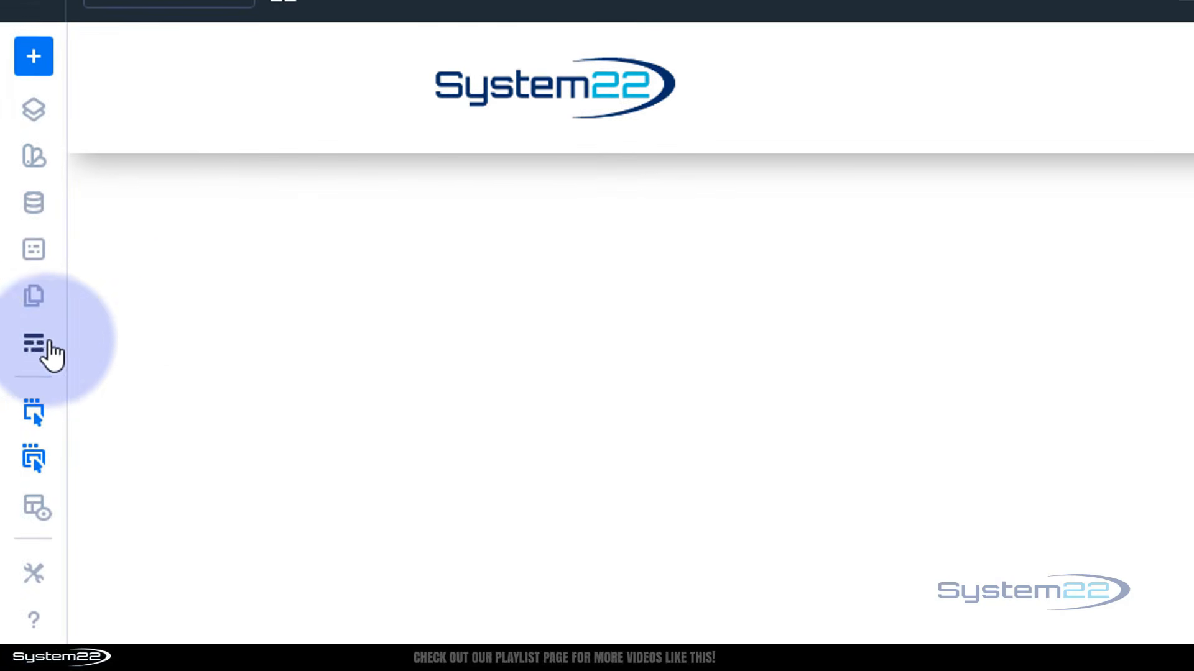
{"action": "left_click", "coordinate": [49, 343]}
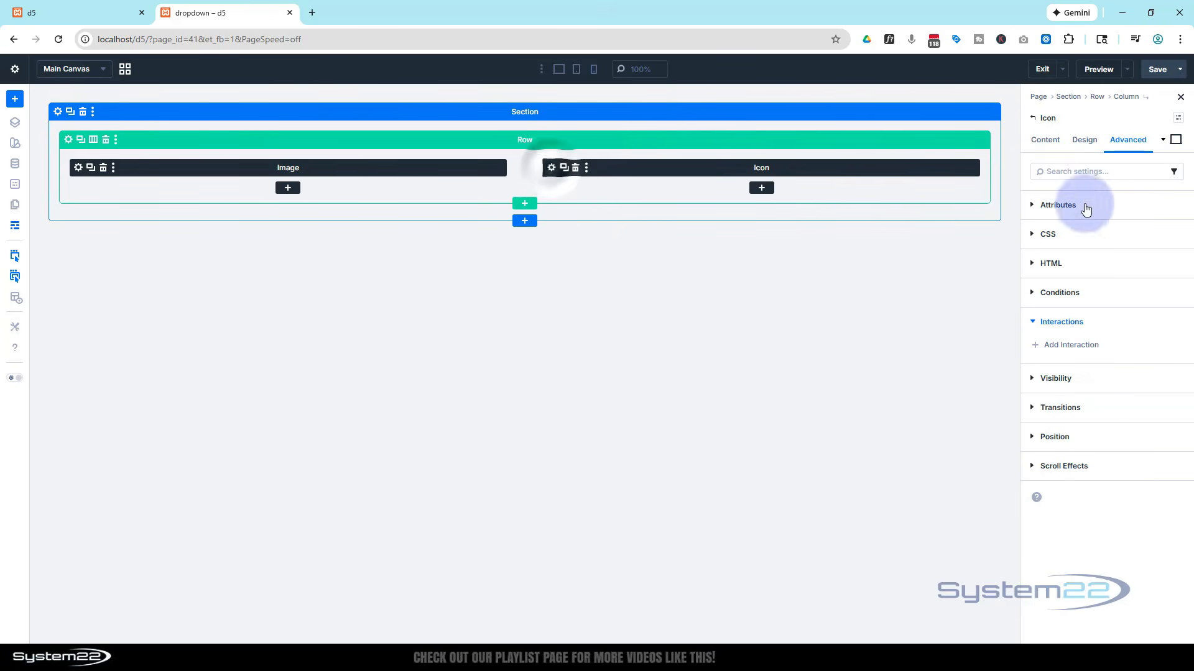
{"action": "left_click", "coordinate": [1045, 139]}
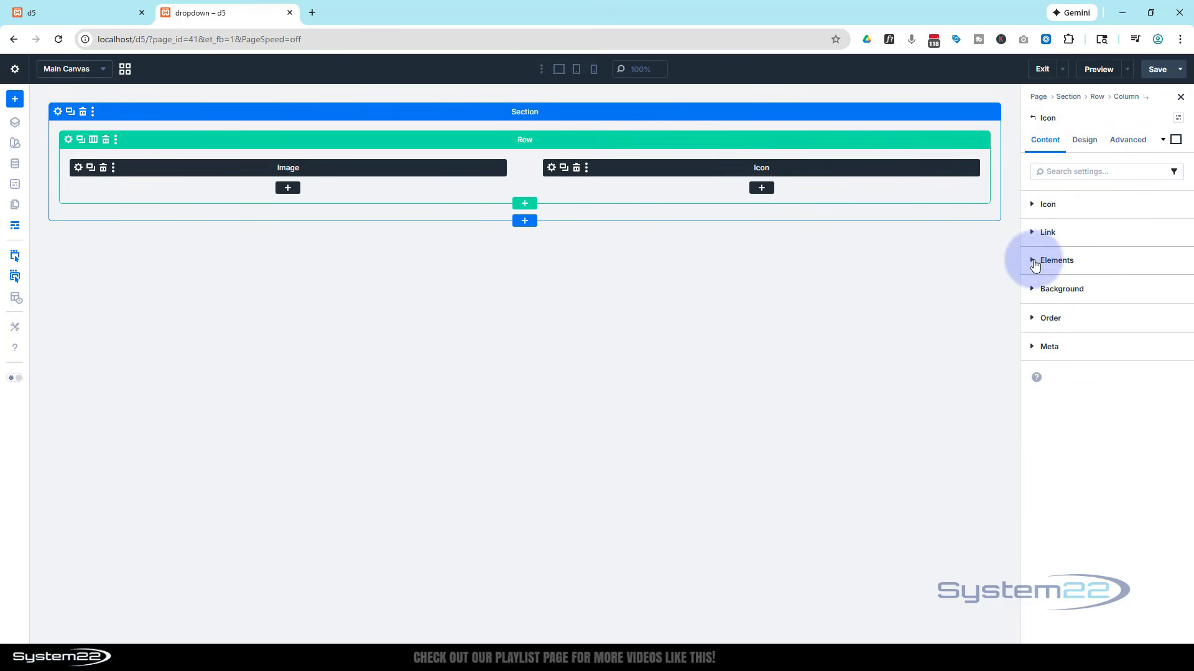
{"action": "left_click", "coordinate": [1033, 260]}
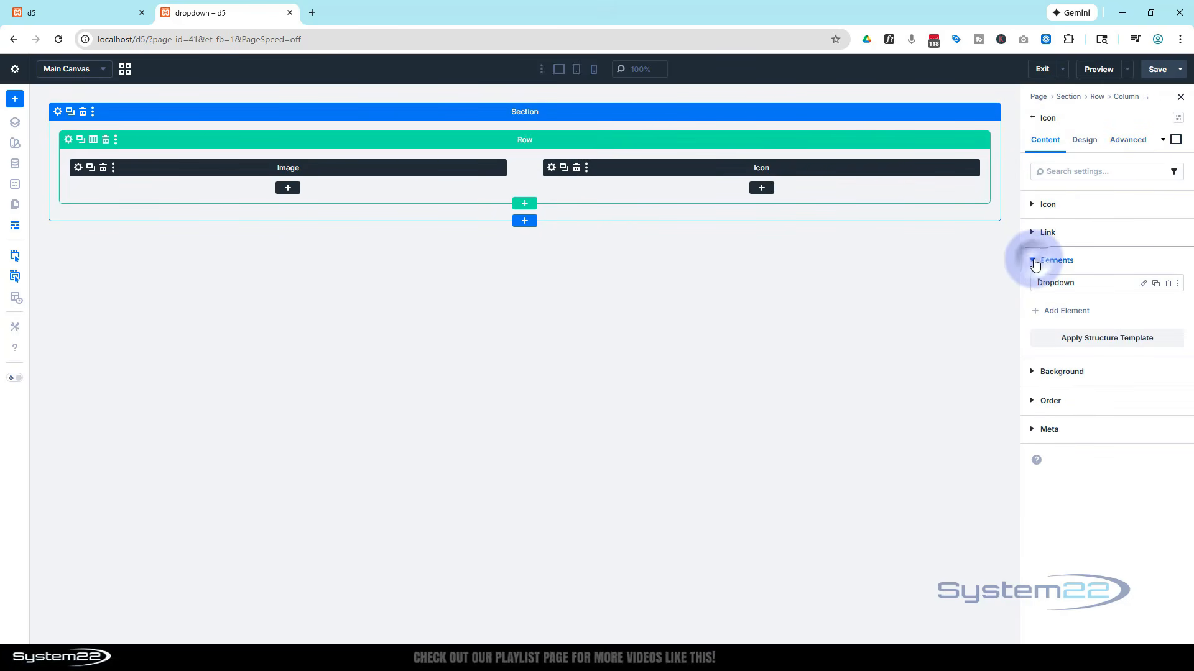
{"action": "left_click", "coordinate": [1142, 284]}
{"action": "left_click", "coordinate": [17, 230]}
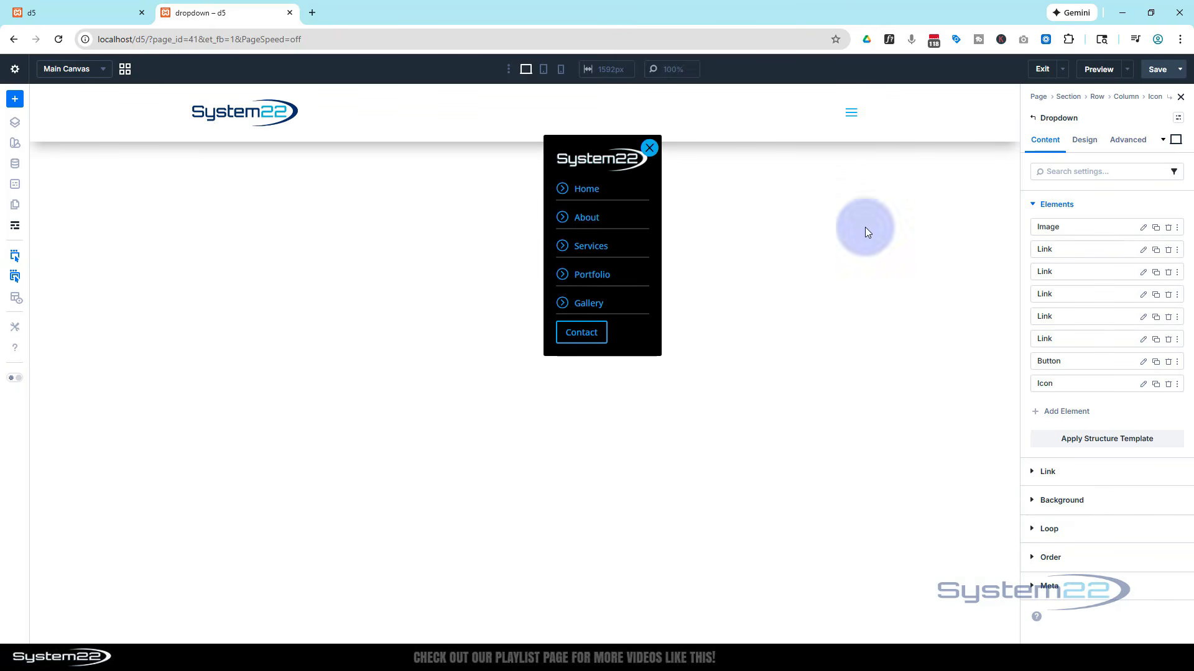
- Set the dropdown's top padding to 30 px
{"action": "left_click", "coordinate": [1086, 141]}
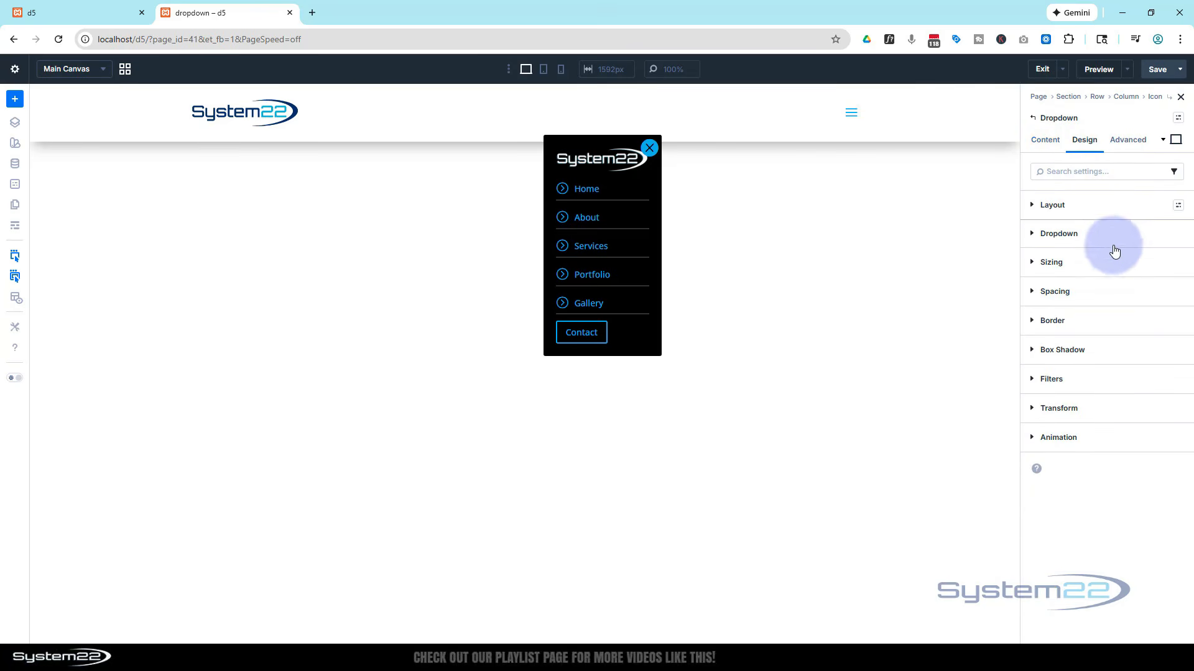
{"action": "left_click", "coordinate": [1079, 300]}
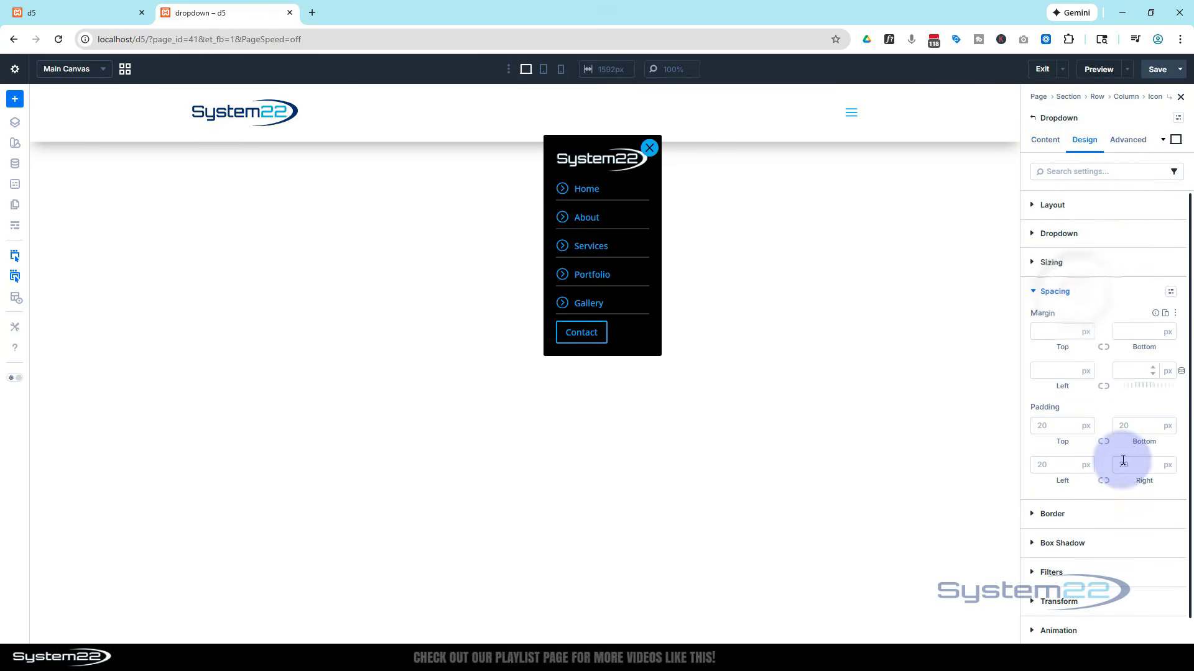
{"action": "left_click", "coordinate": [1048, 427]}
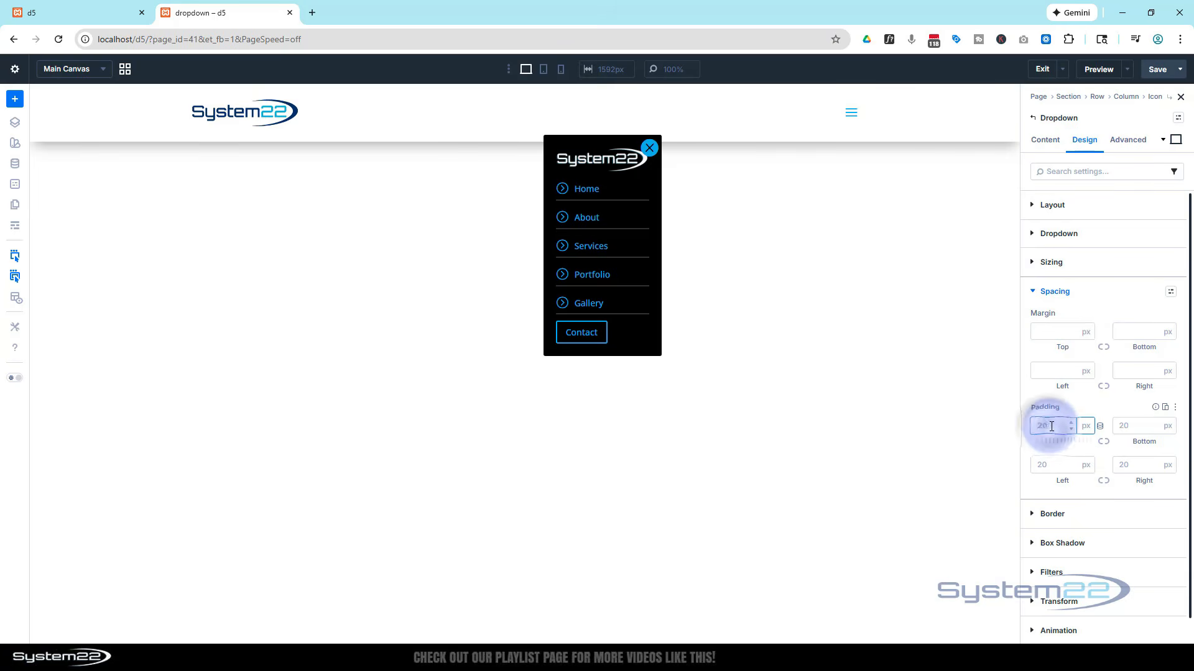
{"action": "left_click", "coordinate": [1091, 382]}
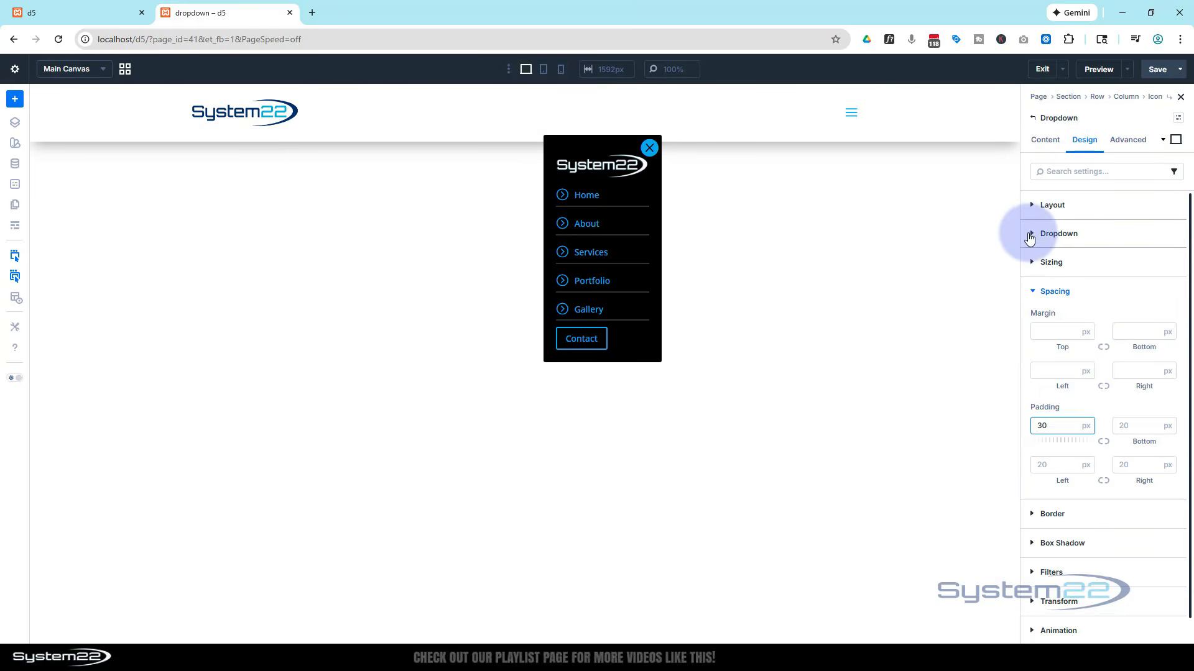
- Try Center for the dropdown's alignment, set it to End, and keep the dropdown showing on Hover
{"action": "left_click", "coordinate": [1032, 235]}
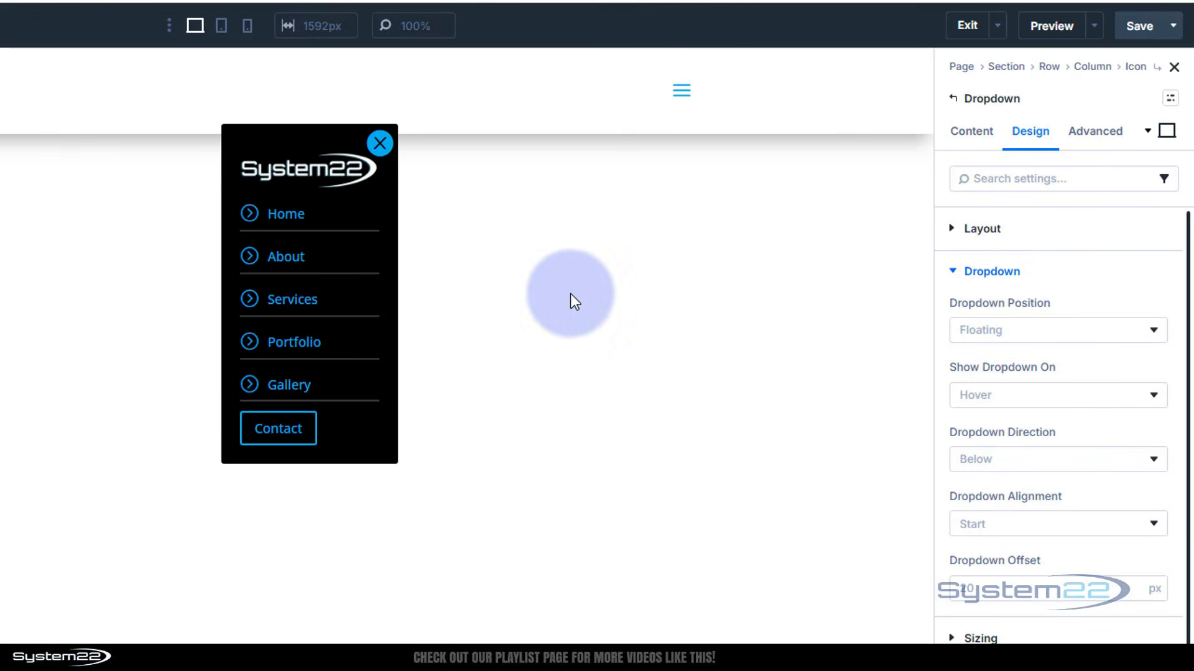
{"action": "left_click", "coordinate": [1054, 526]}
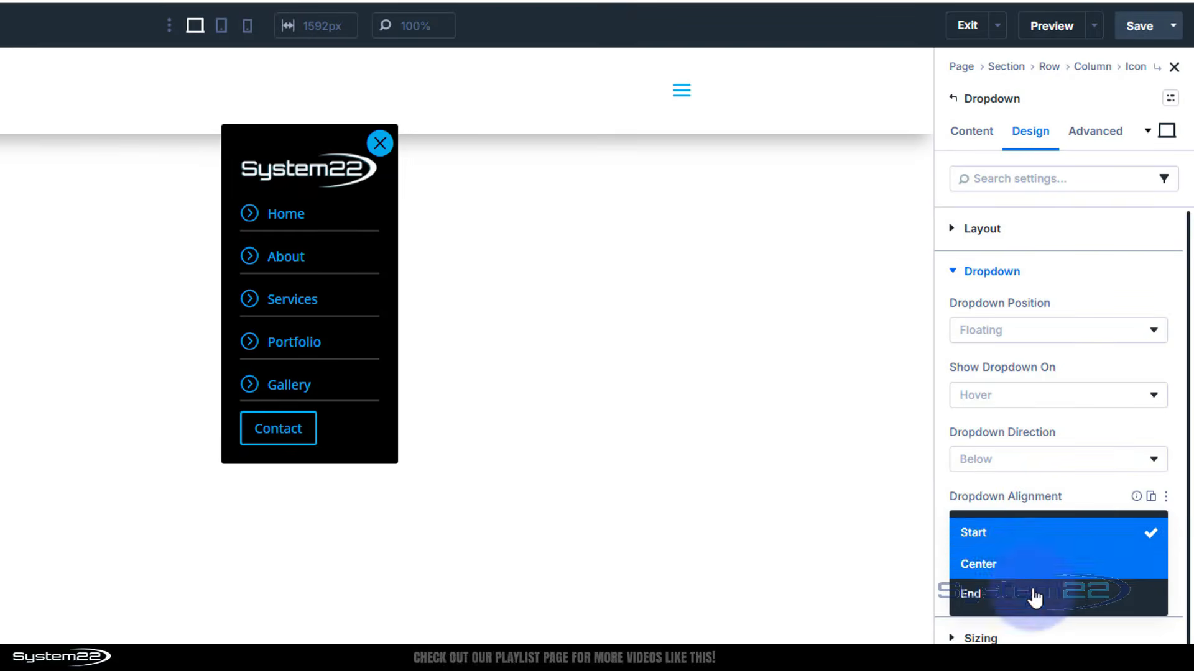
{"action": "left_click", "coordinate": [1027, 566]}
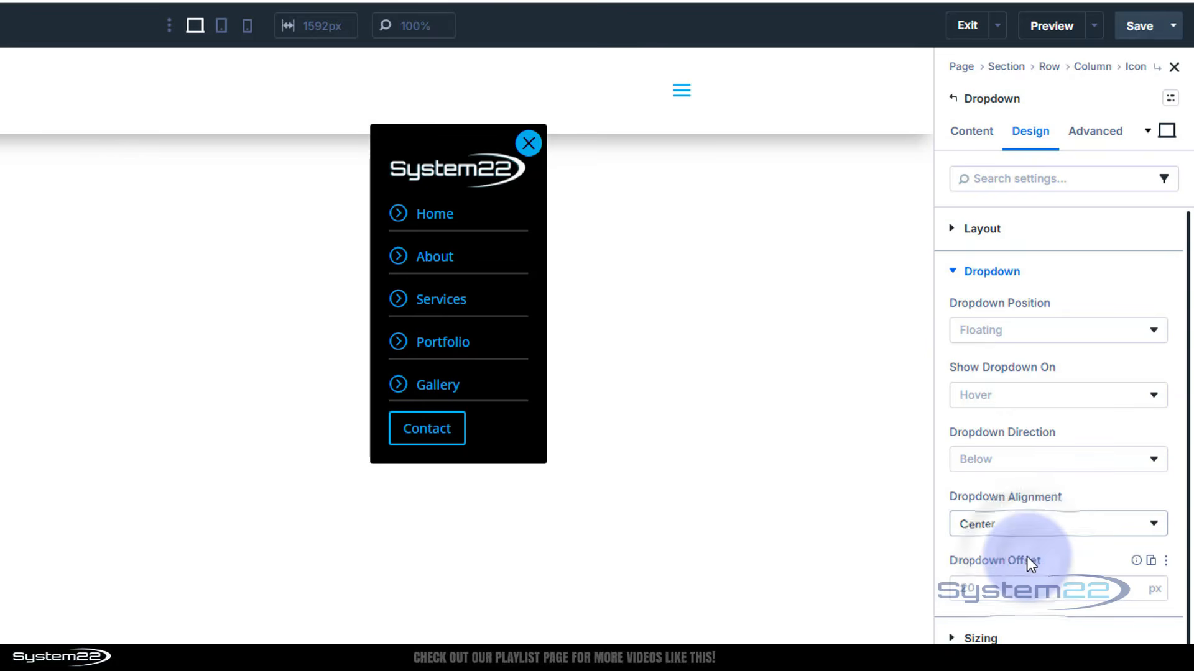
{"action": "left_click", "coordinate": [1045, 527]}
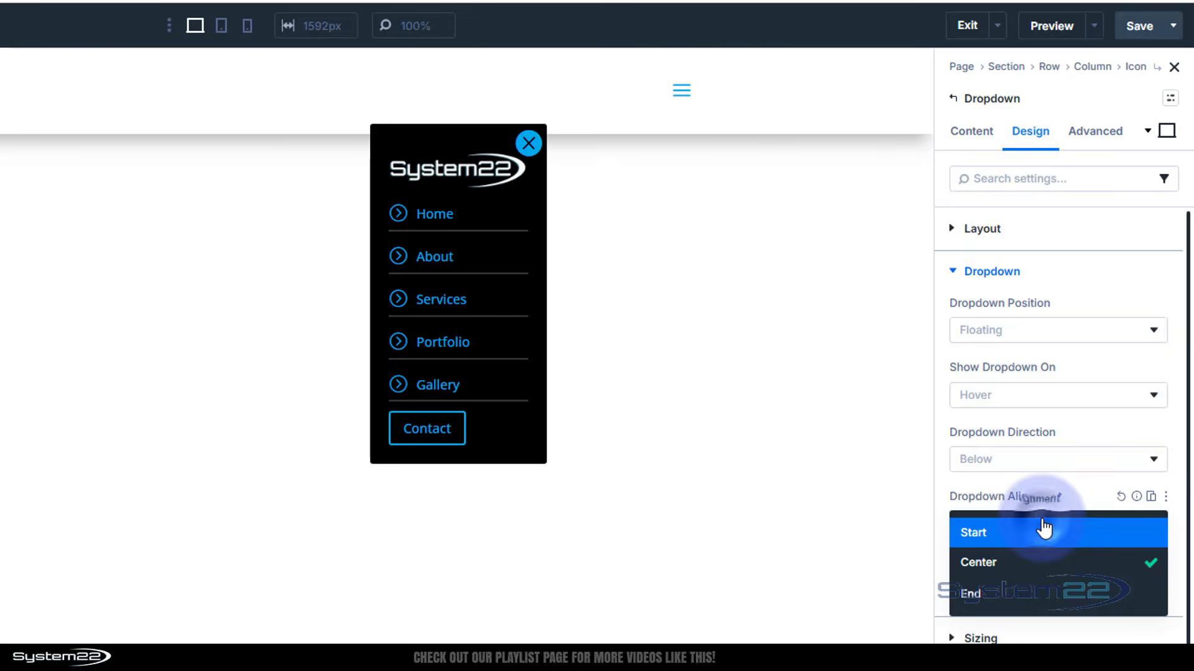
{"action": "left_click", "coordinate": [1039, 595]}
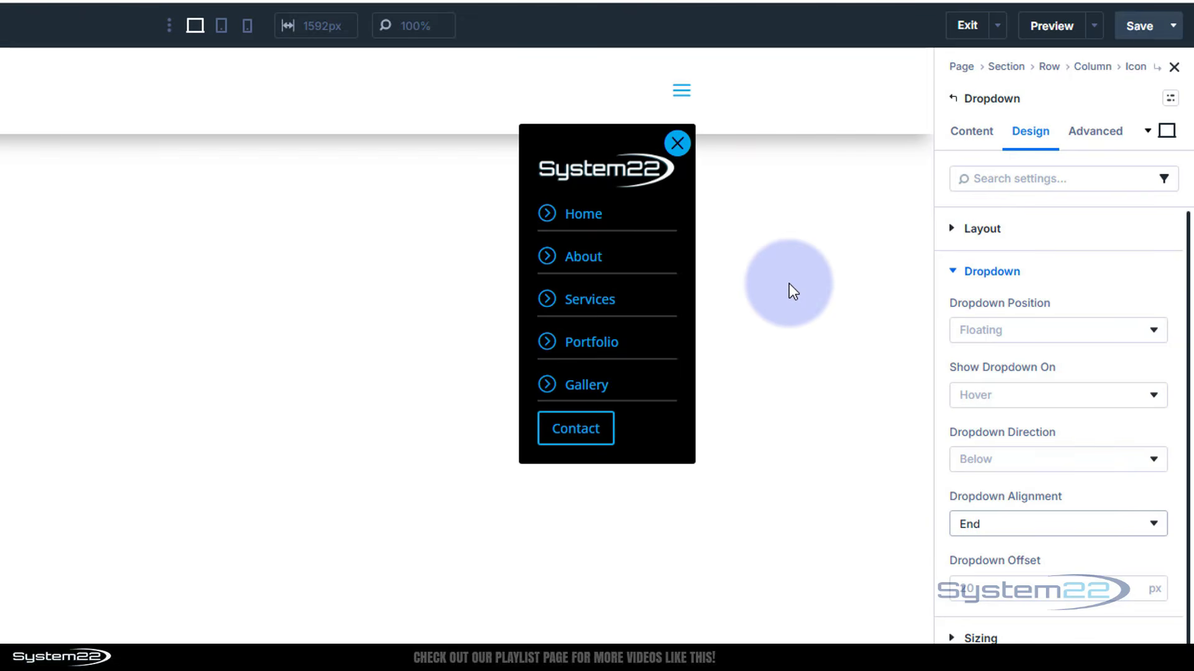
{"action": "left_click", "coordinate": [1080, 397]}
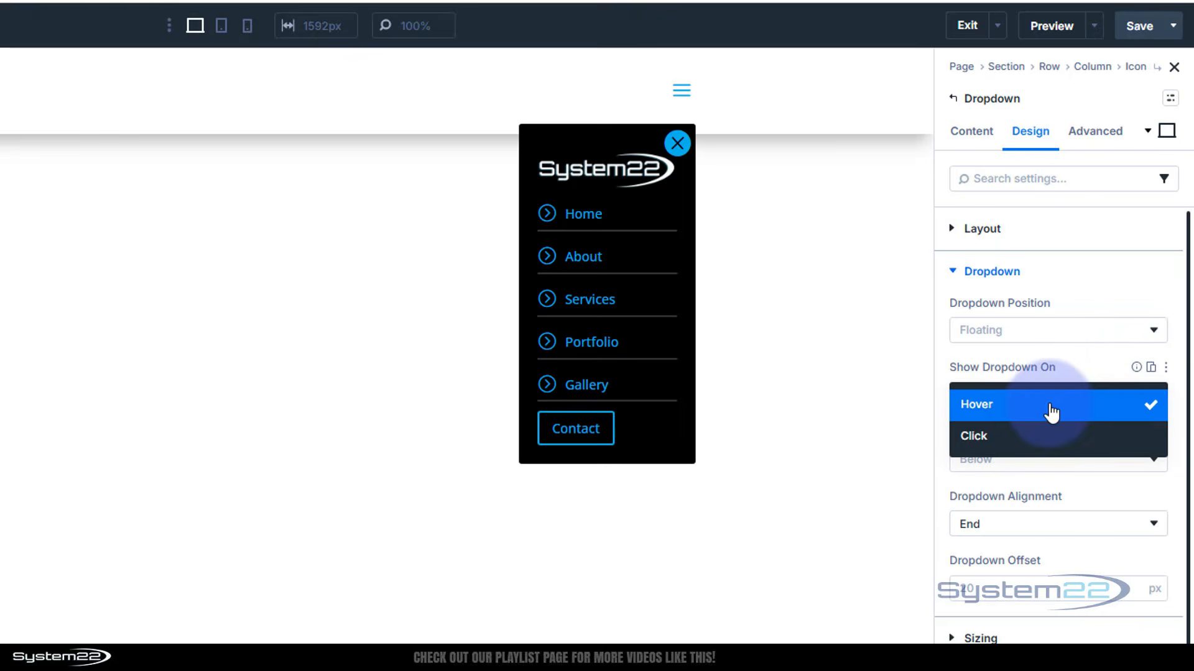
{"action": "left_click", "coordinate": [1051, 411]}
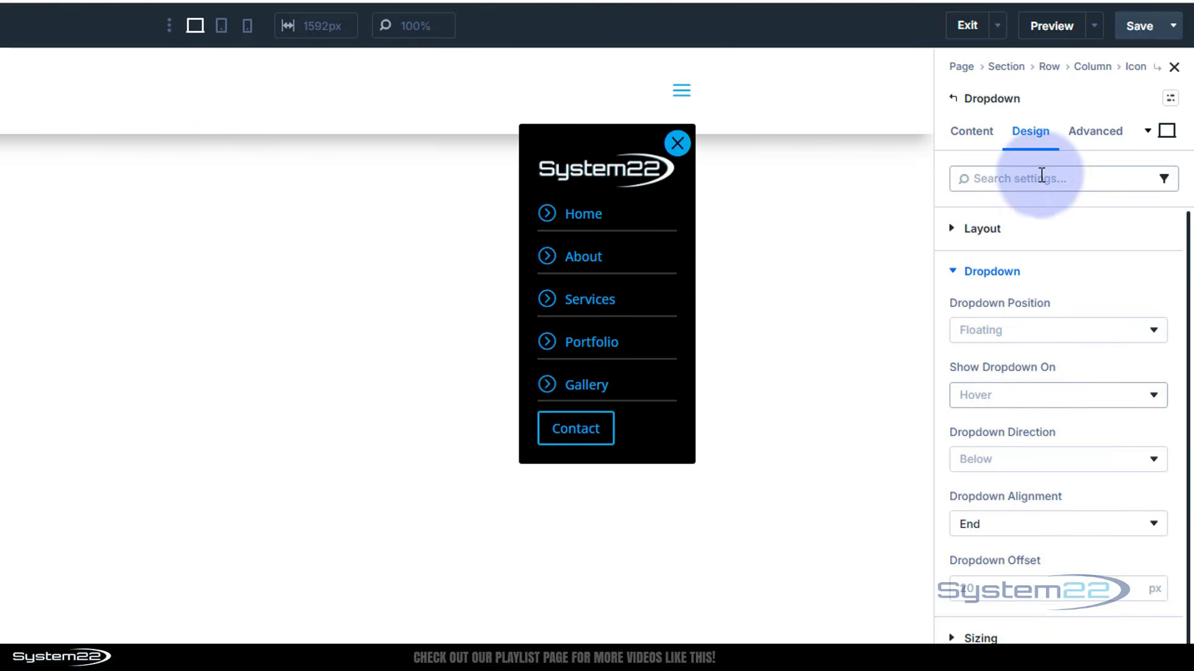
- Label the dropdown element "My Drop" in its meta settings
{"action": "left_click", "coordinate": [966, 140]}
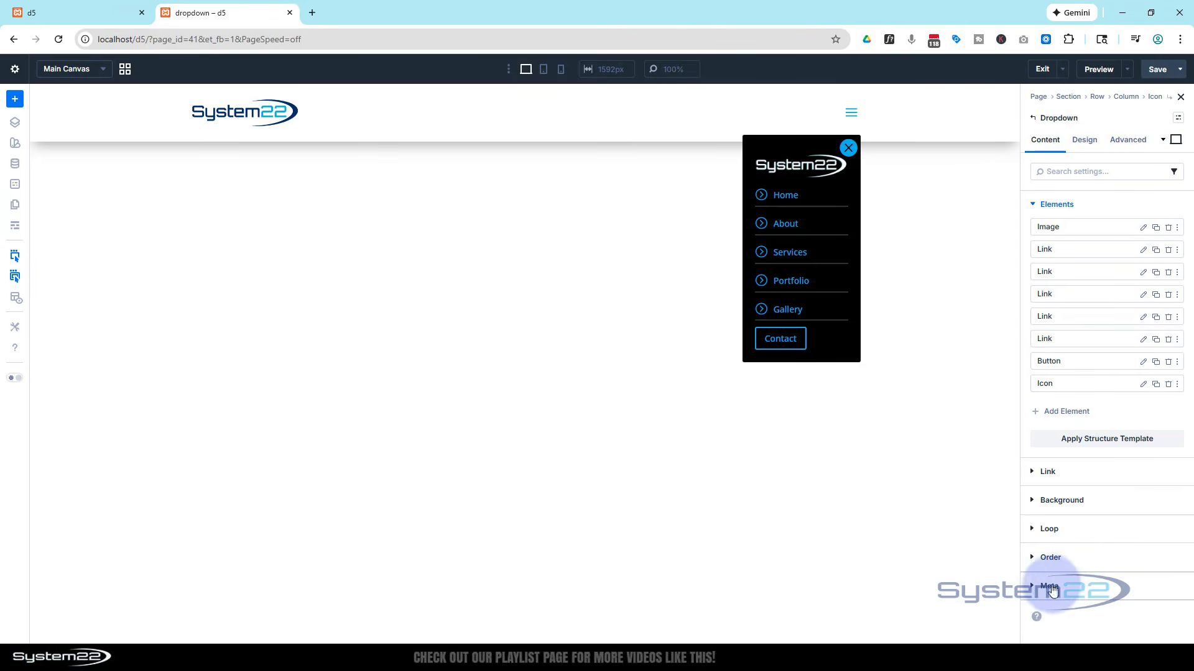
{"action": "left_click", "coordinate": [1056, 589]}
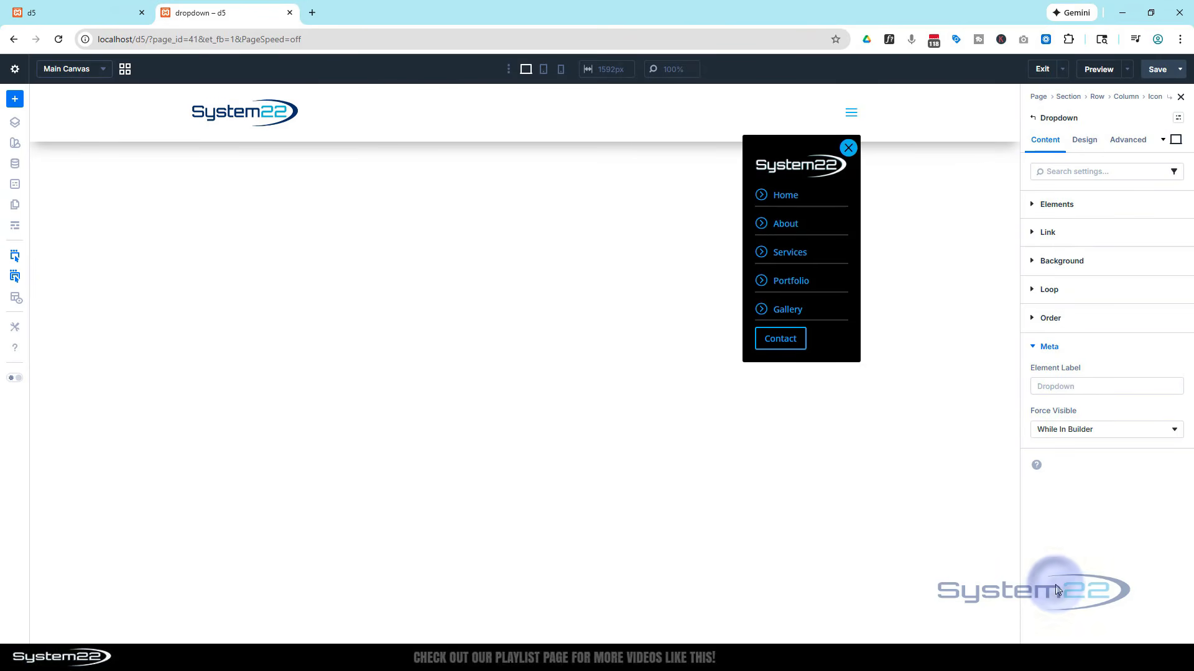
{"action": "left_click", "coordinate": [1078, 386]}
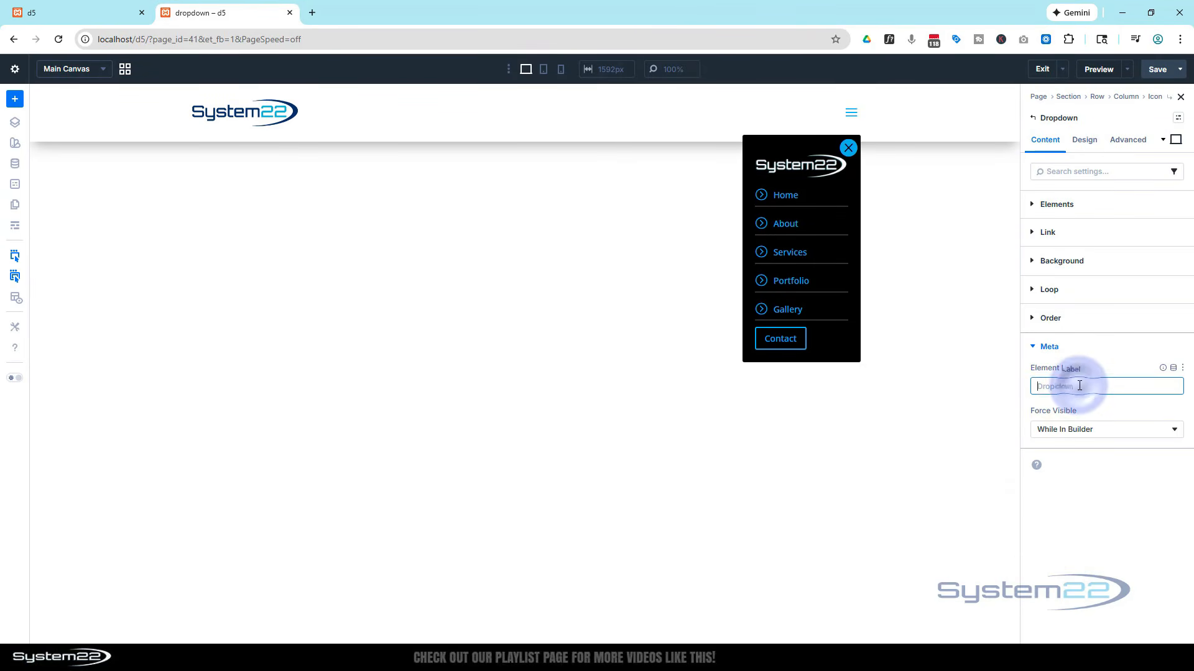
{"action": "type", "text": "my Drop"}
{"action": "left_click_drag", "start_coordinate": [1042, 386], "coordinate": [1027, 376]}
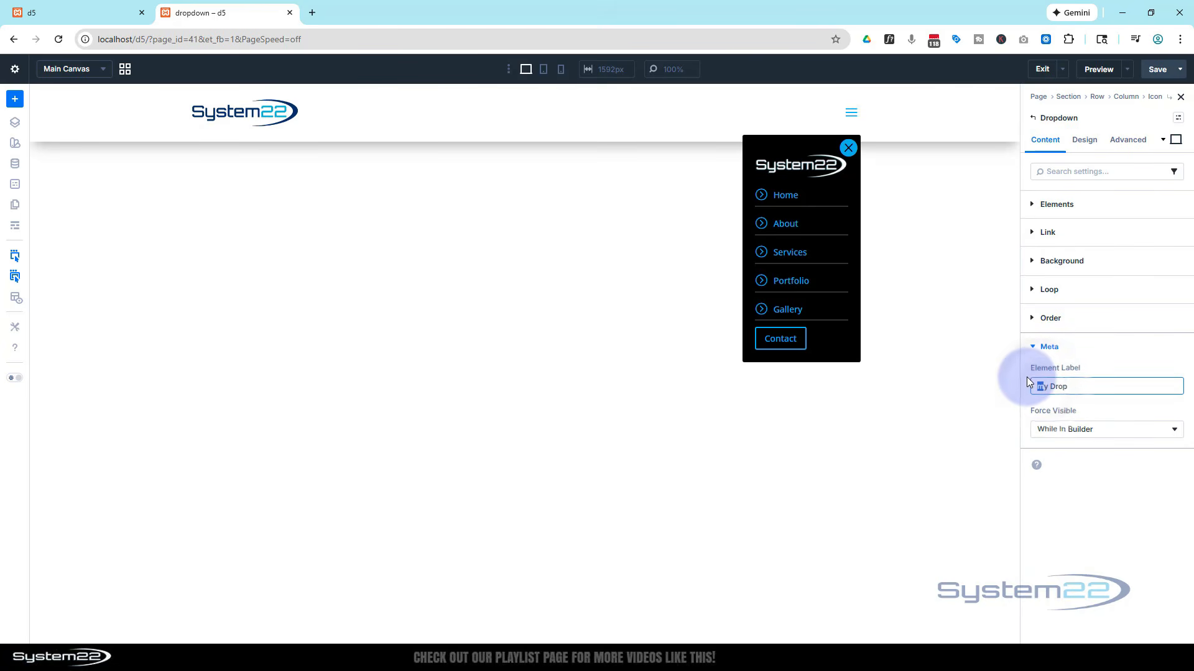
{"action": "type", "text": "M"}
{"action": "left_click", "coordinate": [1108, 346]}
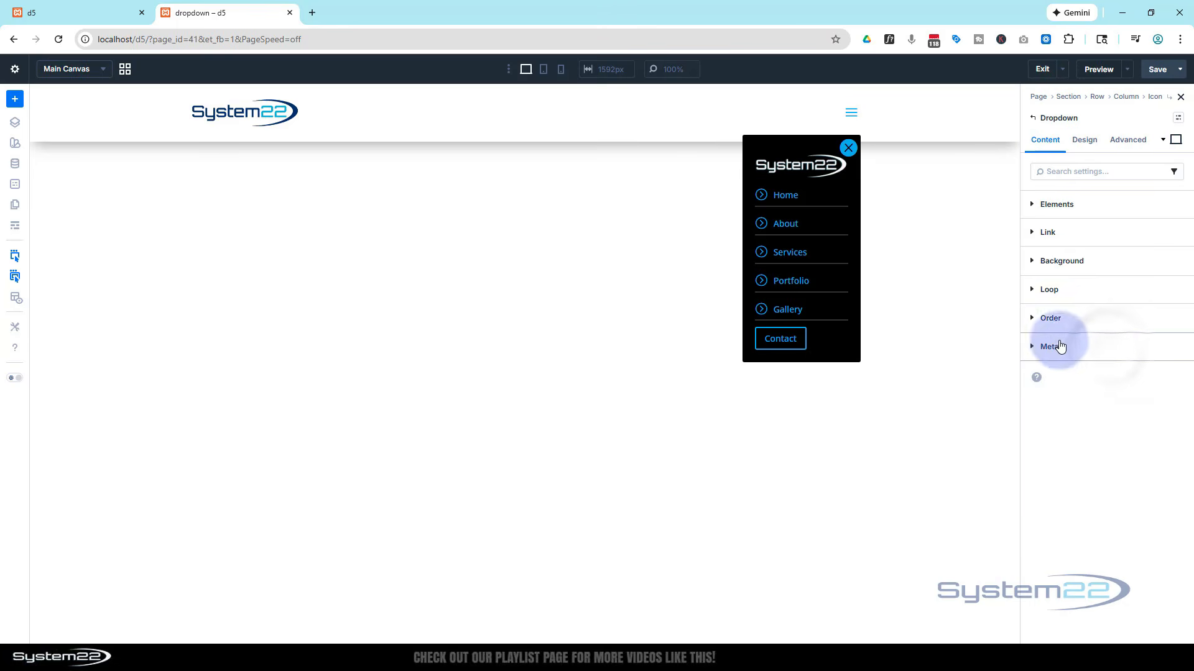
{"action": "left_click", "coordinate": [1050, 346]}
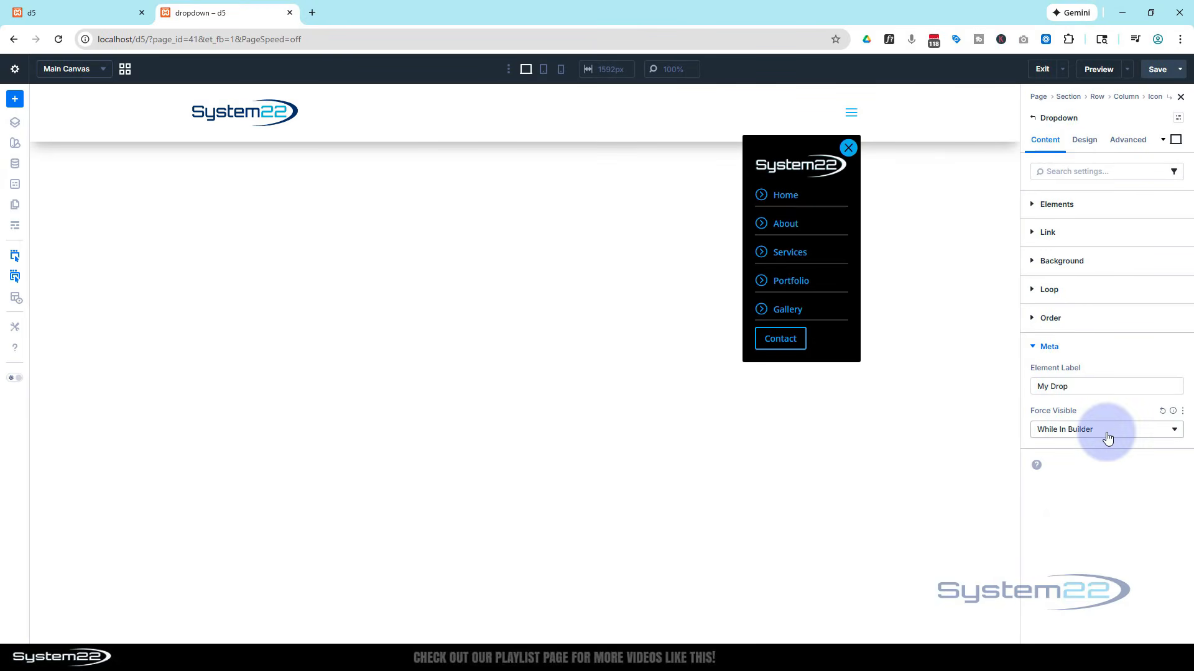
{"action": "left_click", "coordinate": [1129, 141]}
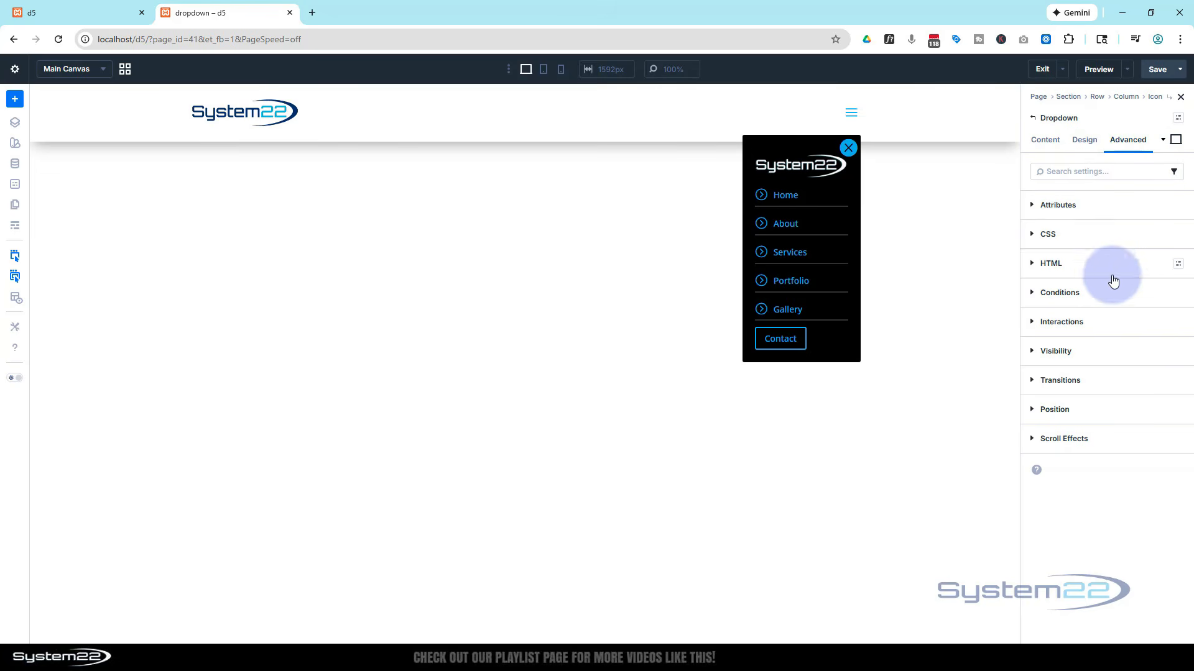
{"action": "left_click", "coordinate": [1106, 322]}
{"action": "left_click", "coordinate": [1089, 346]}
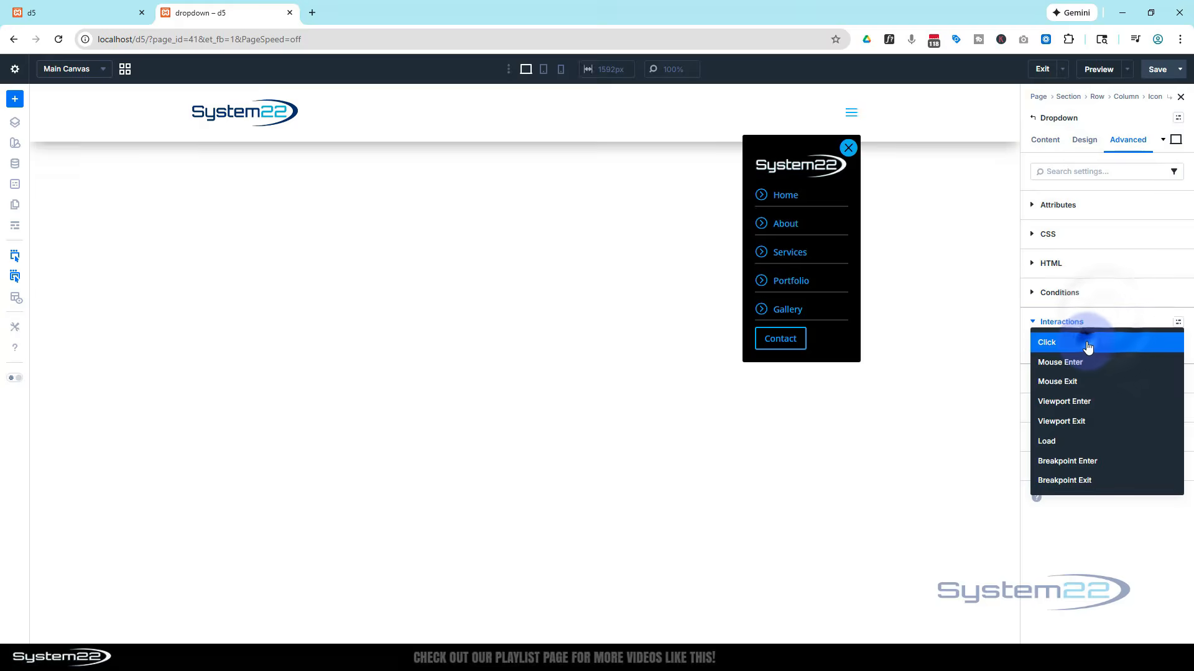
{"action": "left_click", "coordinate": [1086, 343]}
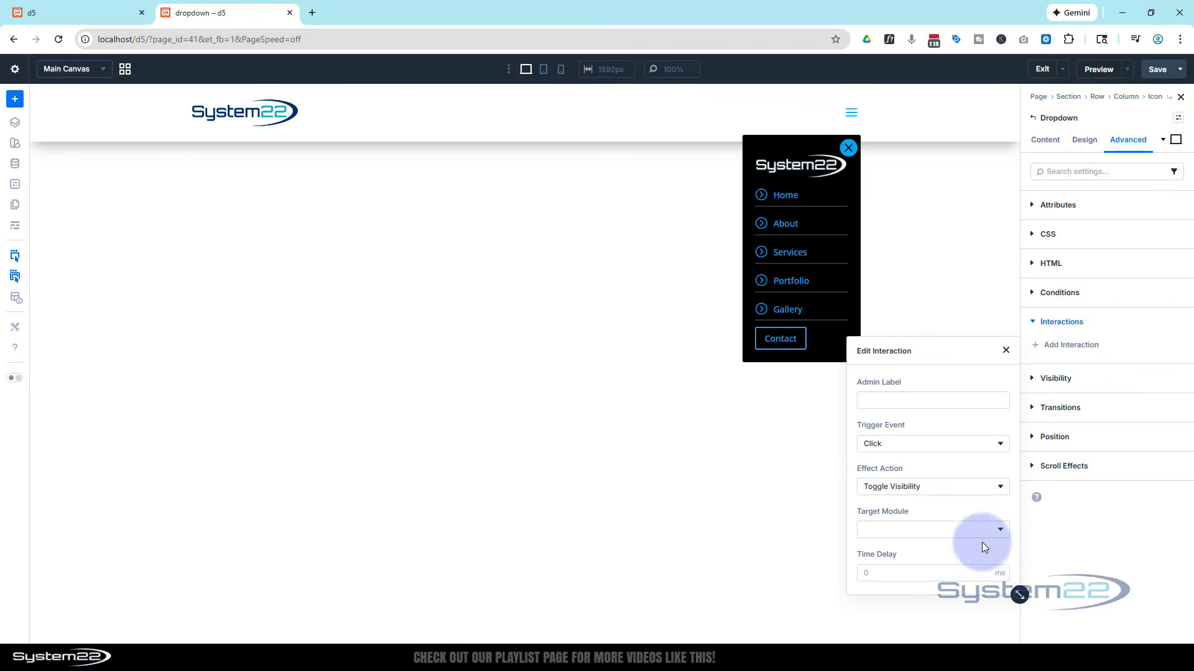
{"action": "left_click", "coordinate": [919, 530]}
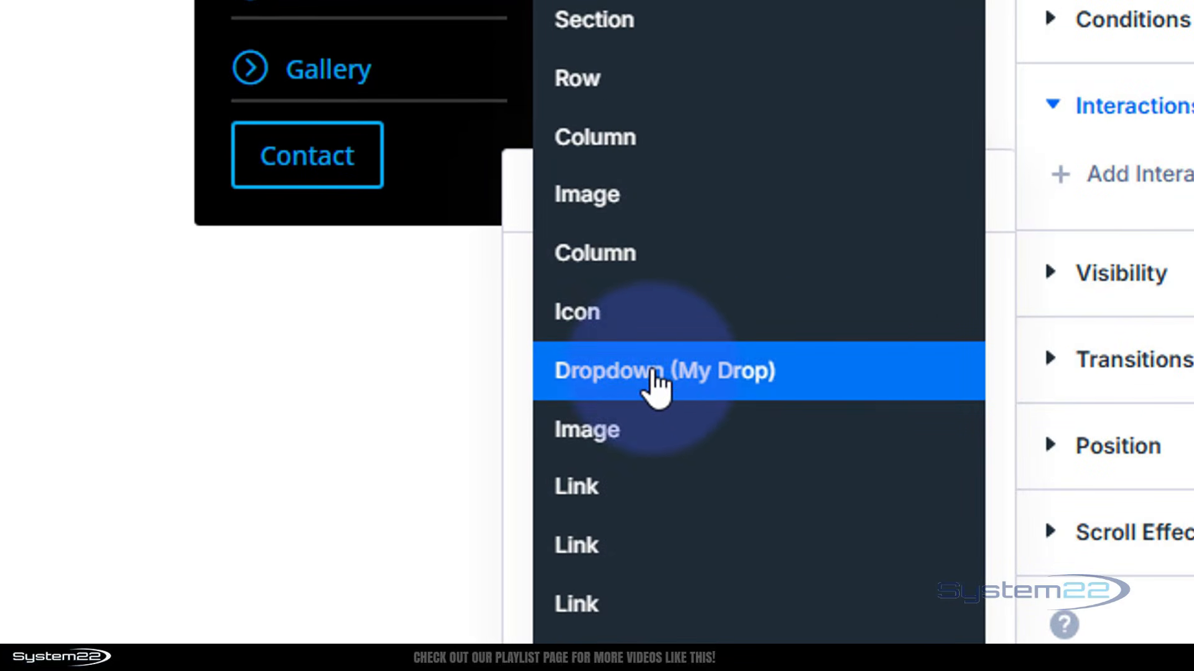
{"action": "left_click", "coordinate": [1141, 349]}
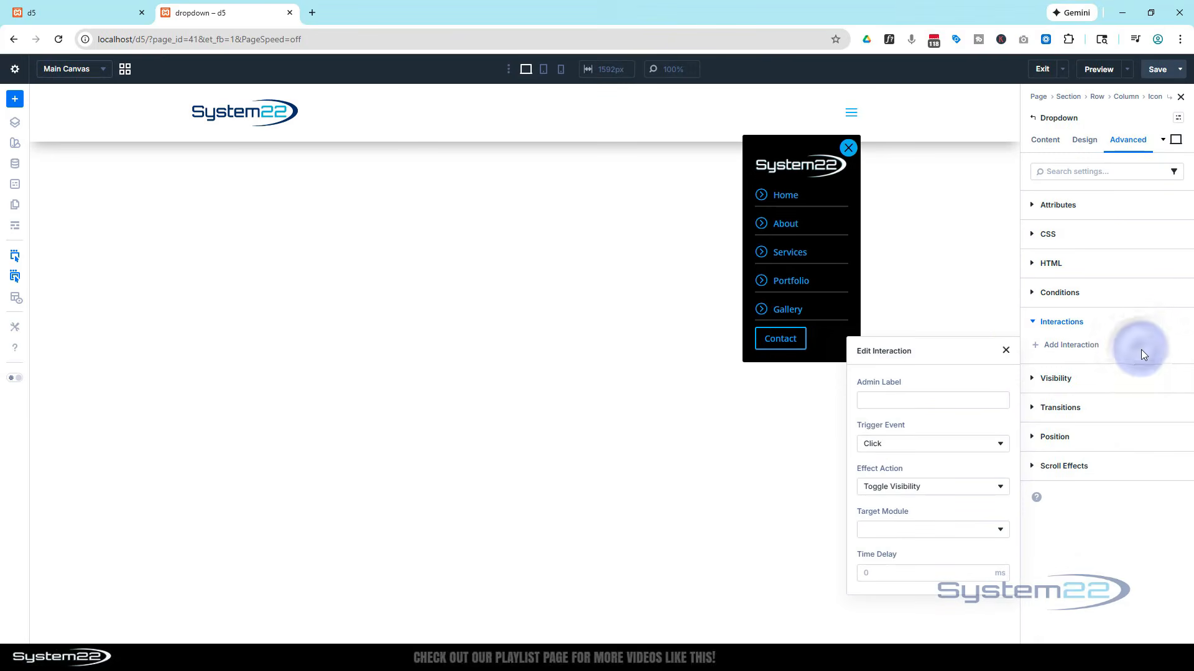
{"action": "left_click", "coordinate": [1006, 354]}
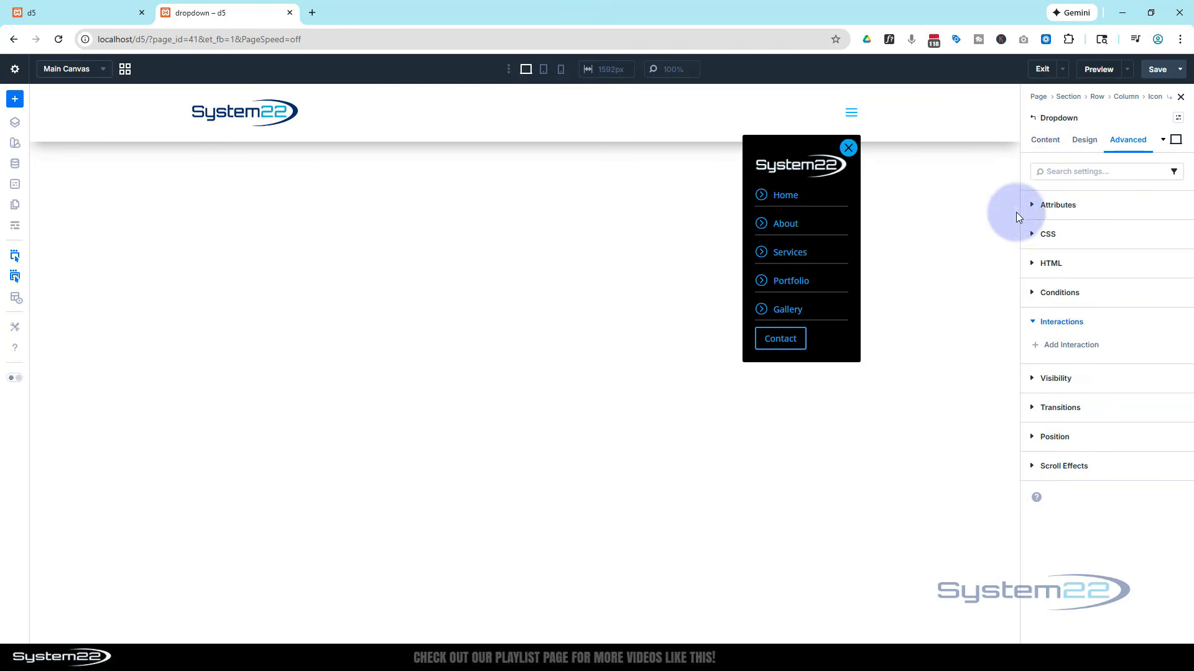
- Delete the close Icon element from the dropdown's elements
{"action": "left_click", "coordinate": [1037, 139]}
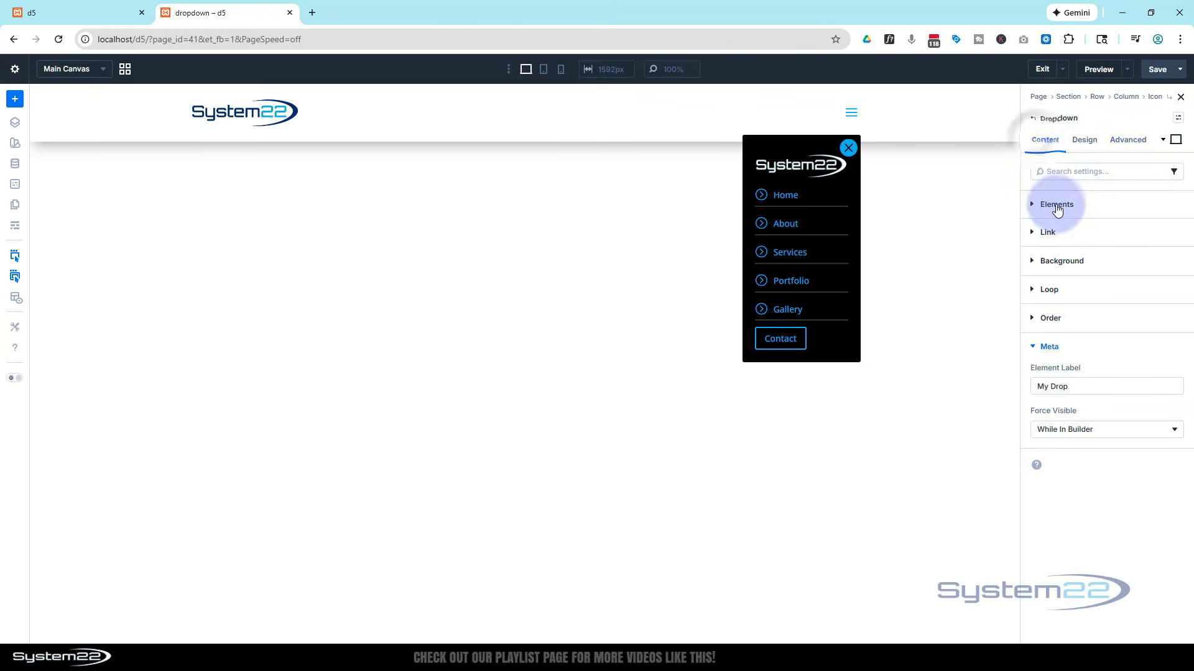
{"action": "left_click", "coordinate": [1032, 205]}
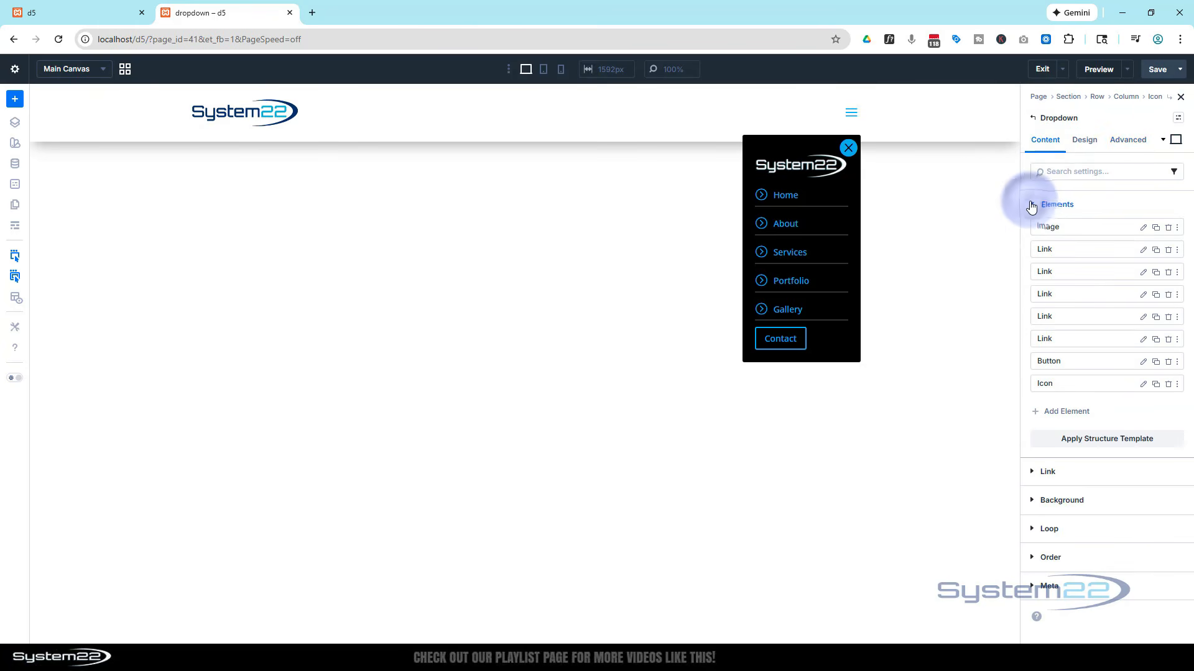
{"action": "left_click", "coordinate": [1167, 384]}
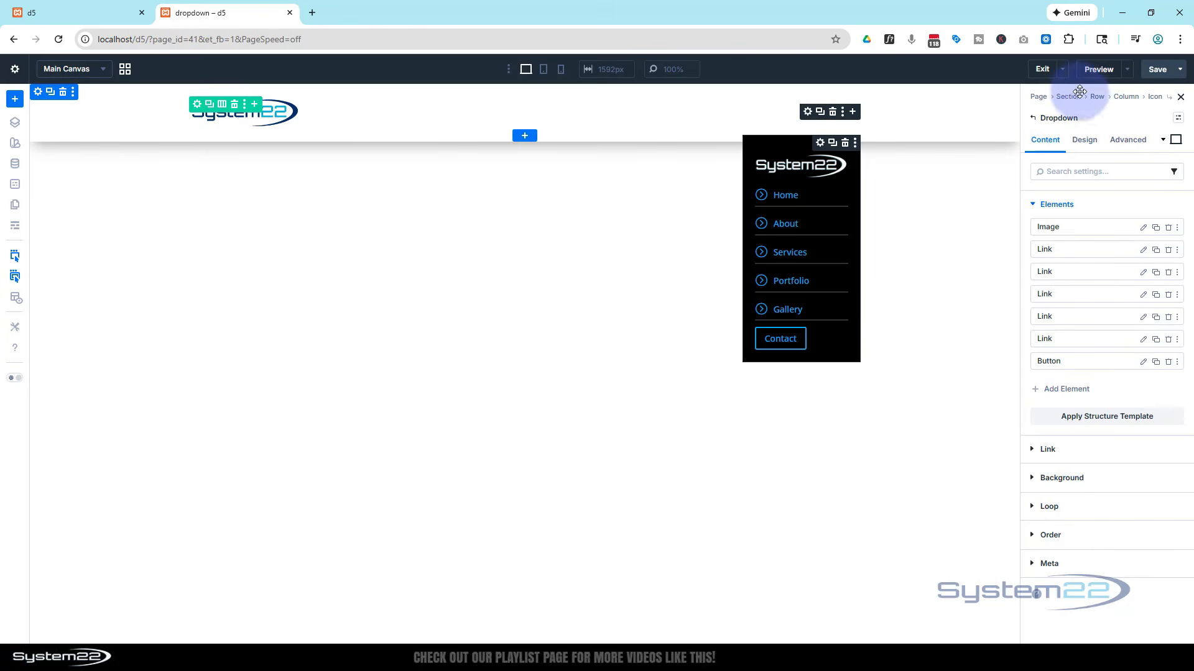
- Preview the page in a new tab and examine the dropdown menu opened from the header's hamburger icon
{"action": "left_click", "coordinate": [1127, 69]}
{"action": "left_click", "coordinate": [1074, 97]}
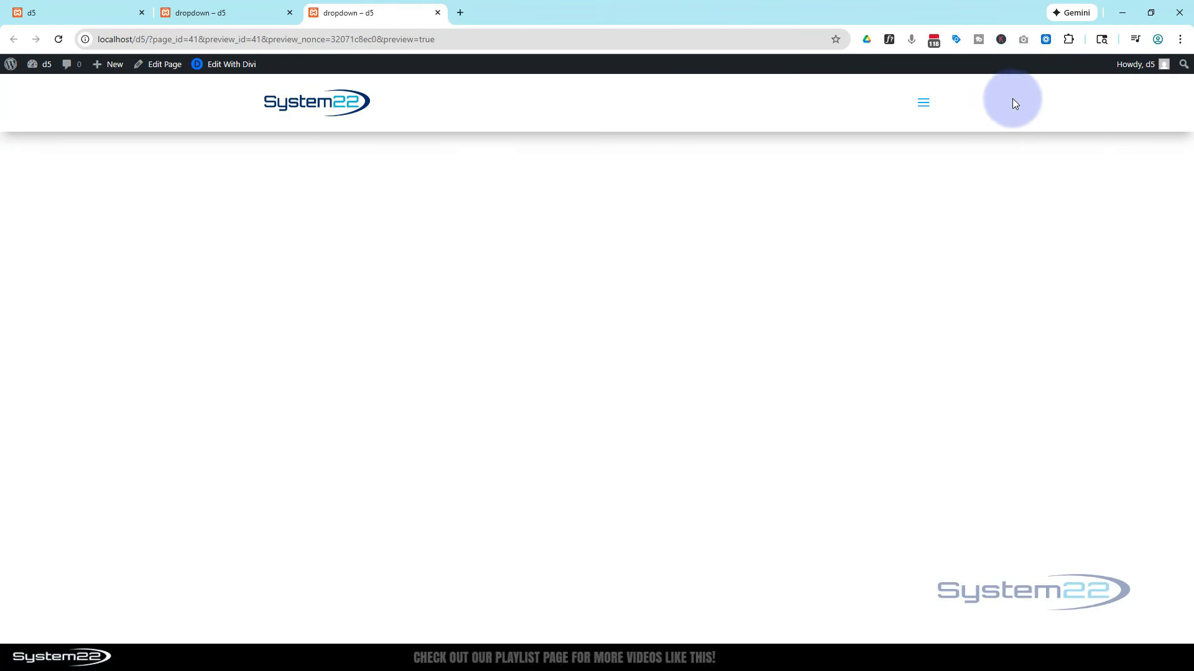
{"action": "left_click", "coordinate": [924, 103]}
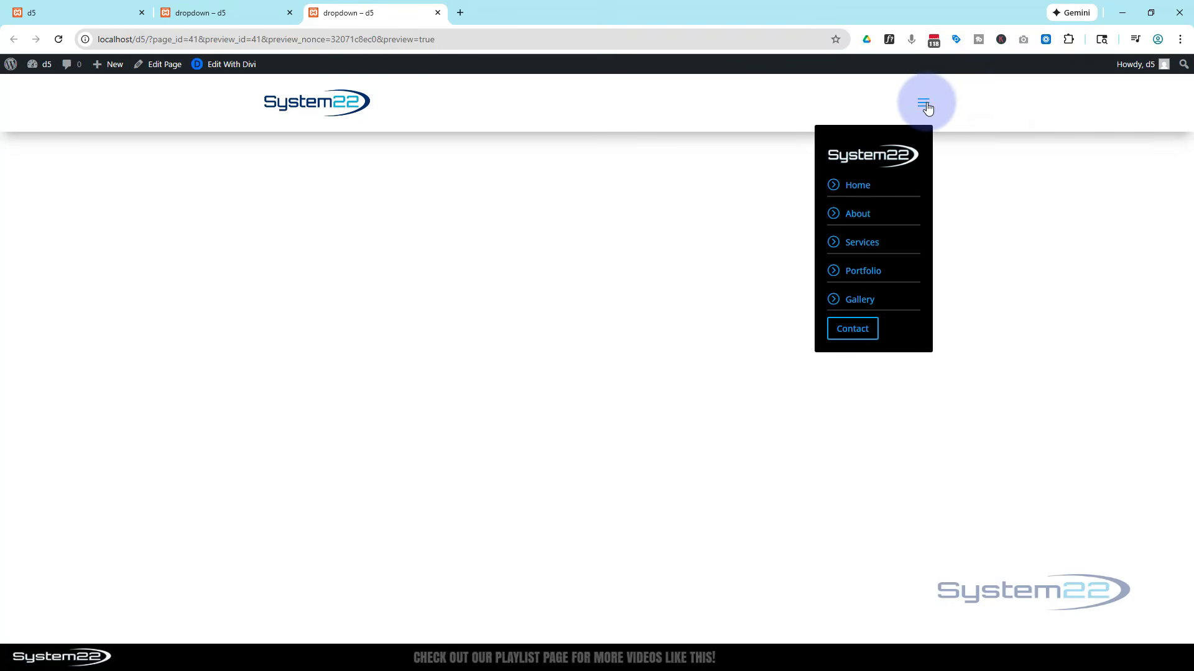
{"action": "left_click", "coordinate": [862, 187]}
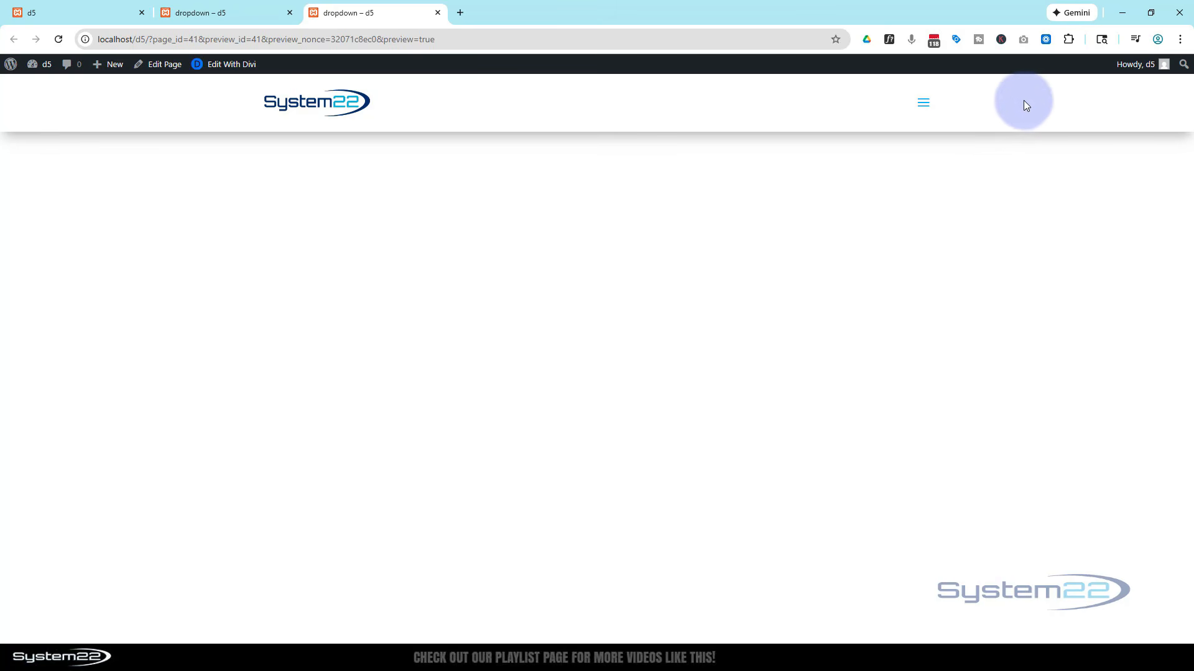
- Test opening and closing the hamburger dropdown in the iPad Air device emulation, and exit the developer tools
{"action": "key", "text": "ctrl+shift+i"}
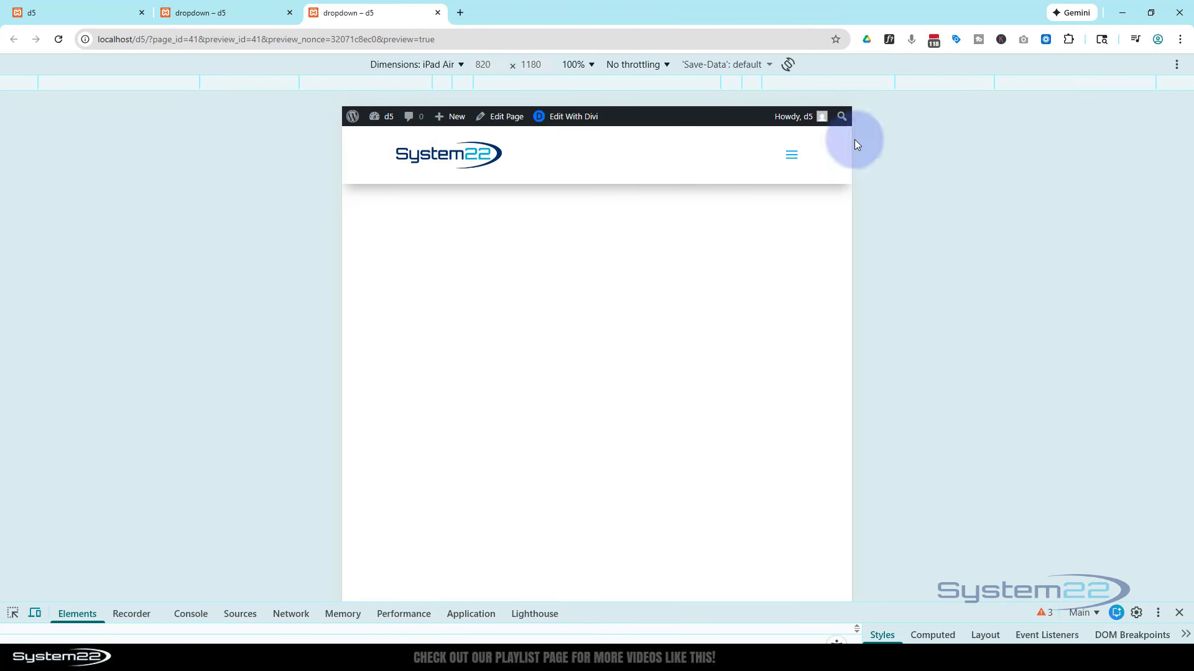
{"action": "left_click", "coordinate": [798, 156]}
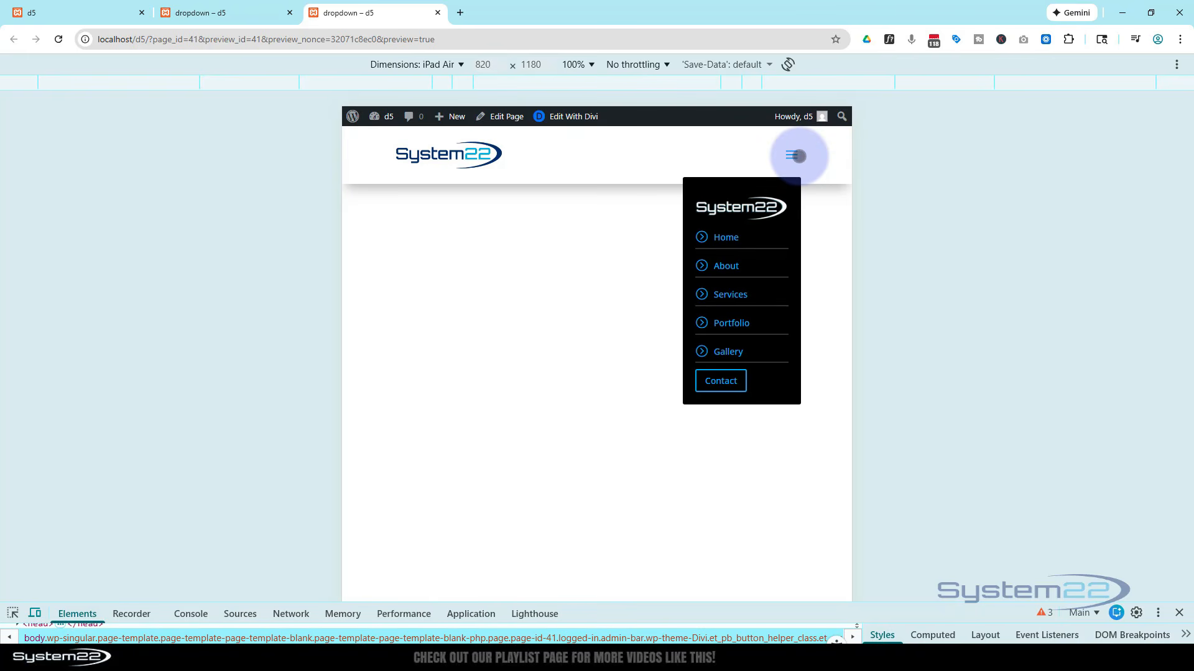
{"action": "left_click", "coordinate": [800, 156]}
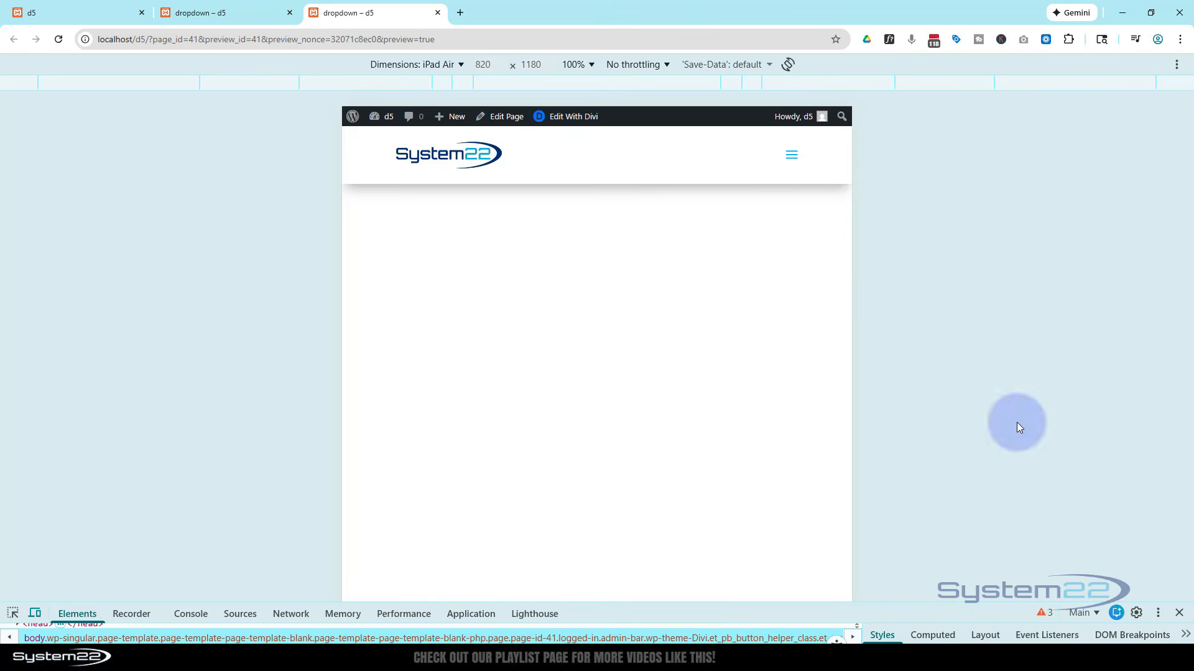
{"action": "left_click", "coordinate": [1179, 613]}
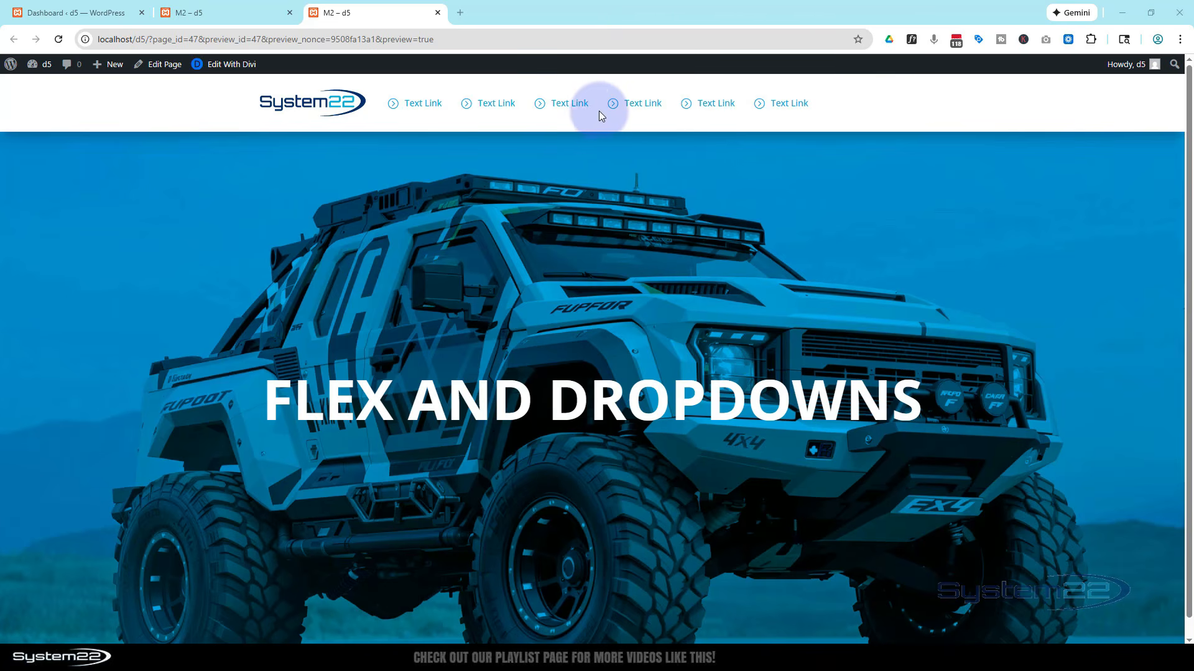
- Examine the M2 page's header in iPad Air emulation, checking its hamburger dropdown and the nested submenu, and return to the desktop view
{"action": "mouse_move", "coordinate": [570, 110]}
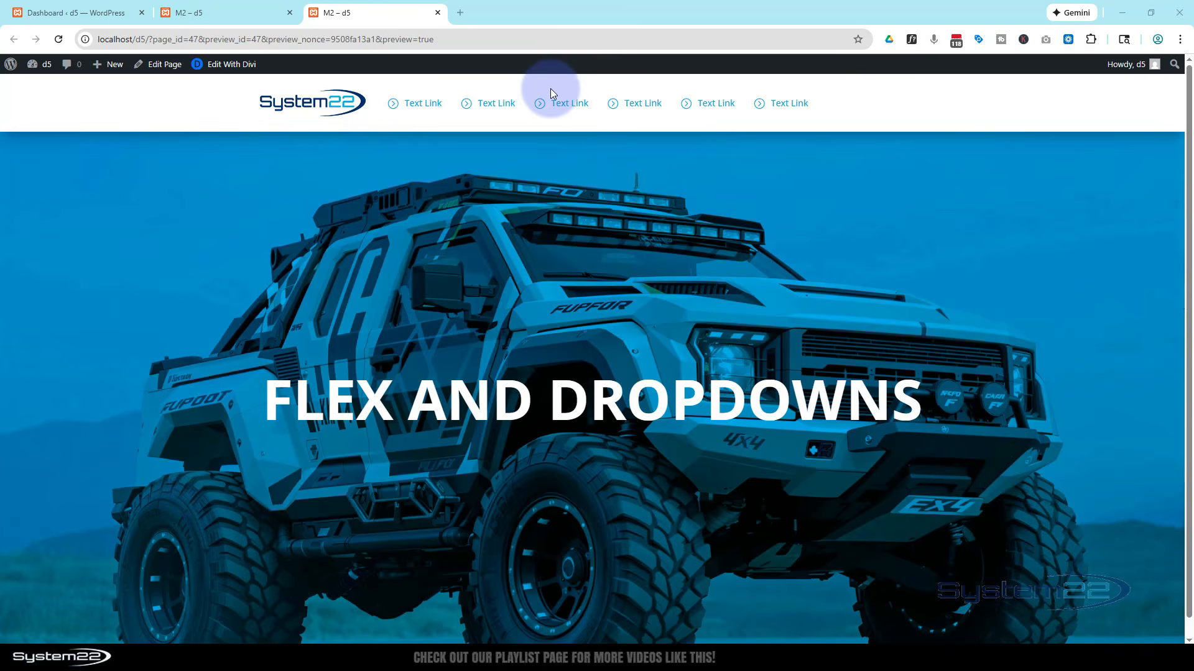
{"action": "key", "text": "ctrl+shift+i"}
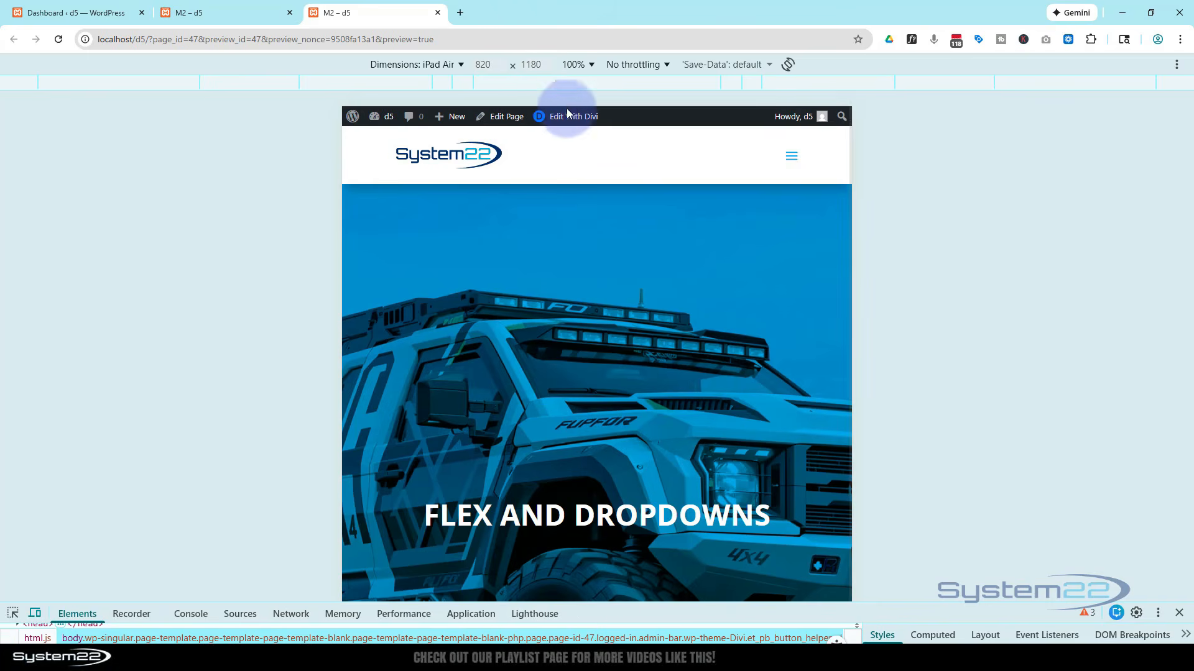
{"action": "left_click", "coordinate": [791, 158]}
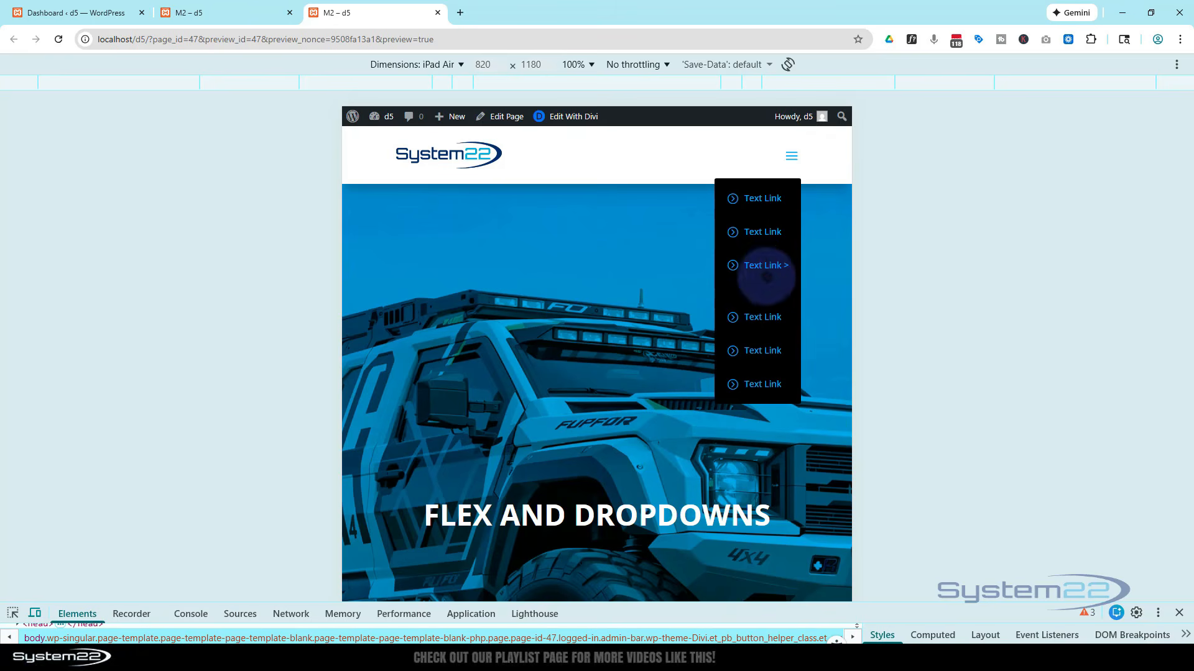
{"action": "left_click", "coordinate": [771, 266]}
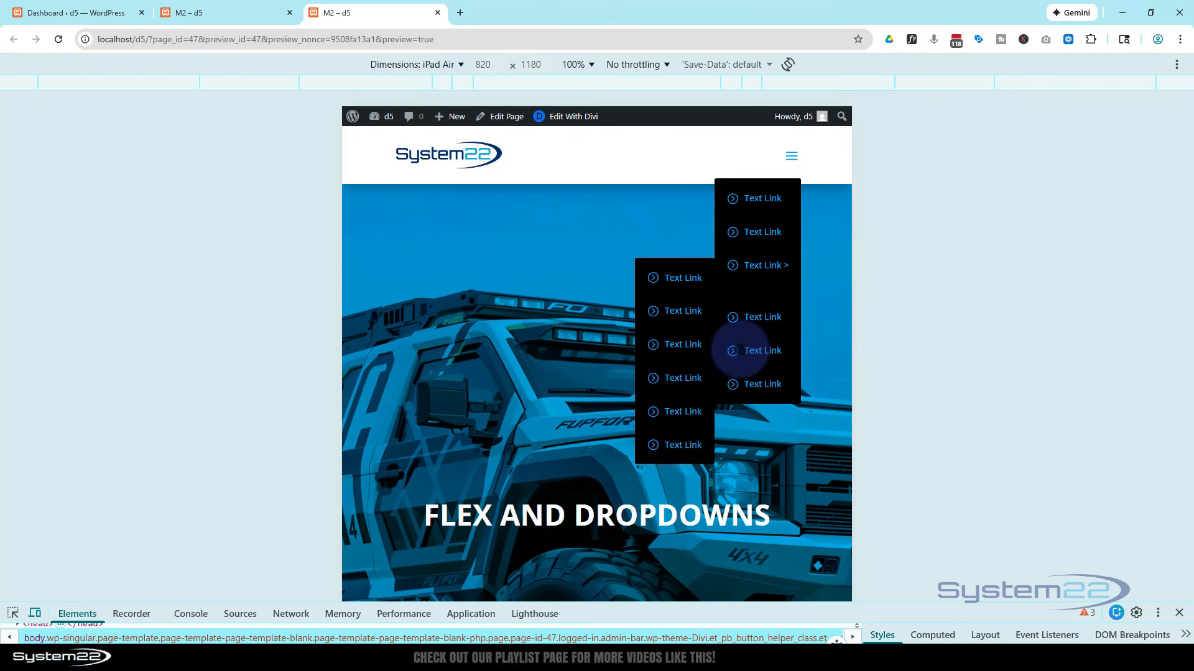
{"action": "left_click", "coordinate": [791, 157]}
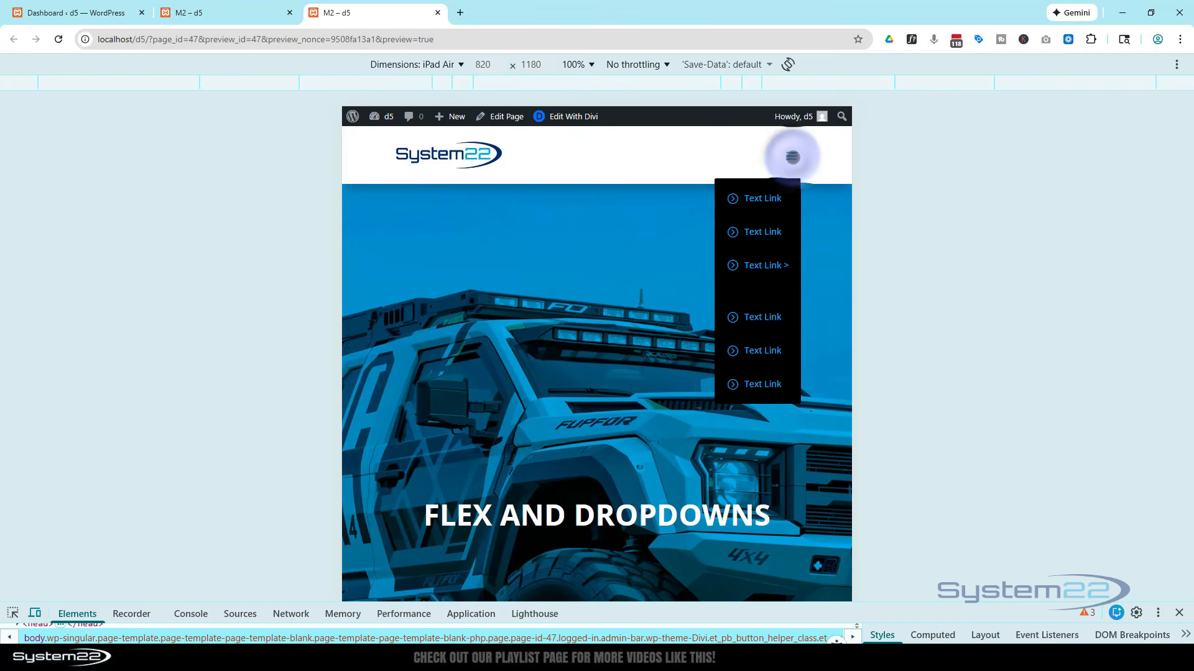
{"action": "left_click", "coordinate": [821, 199]}
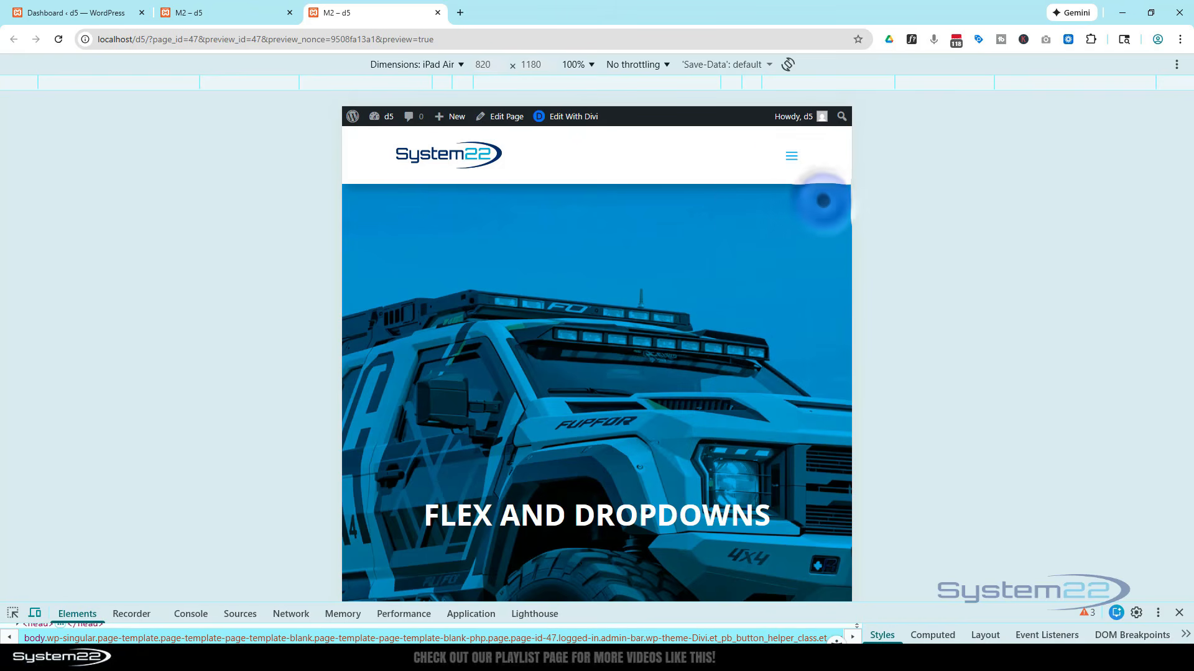
{"action": "key", "text": "F12"}
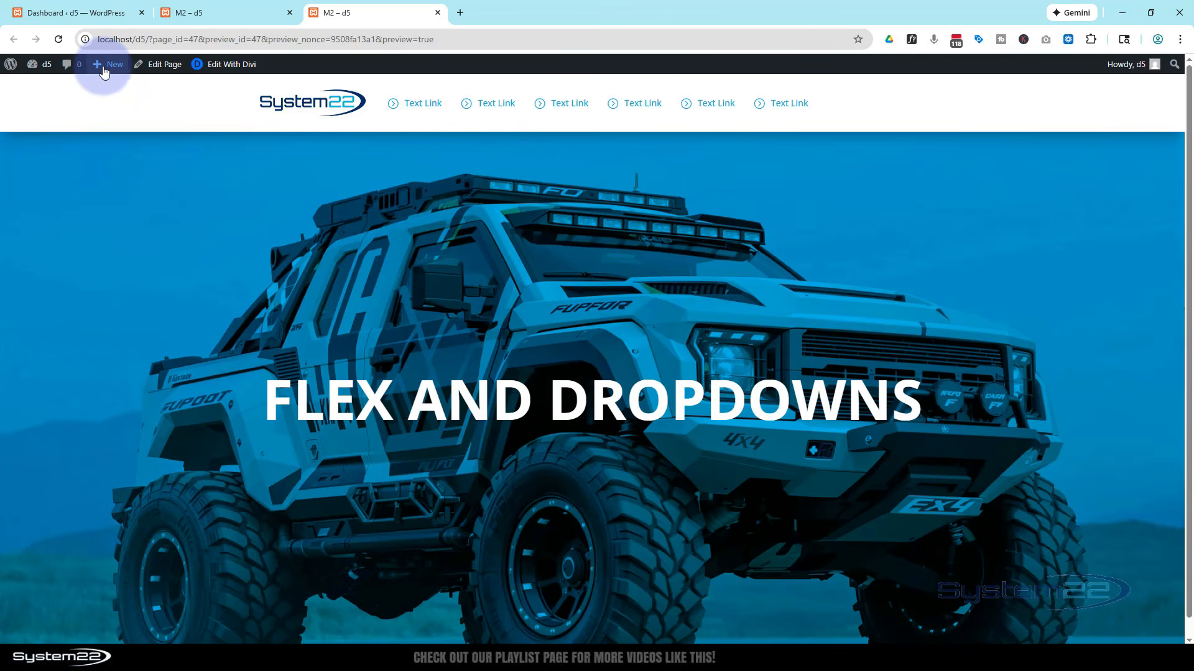
- Open the Divi Theme Builder from the WordPress dashboard and start building a global header from scratch
{"action": "left_click", "coordinate": [52, 14]}
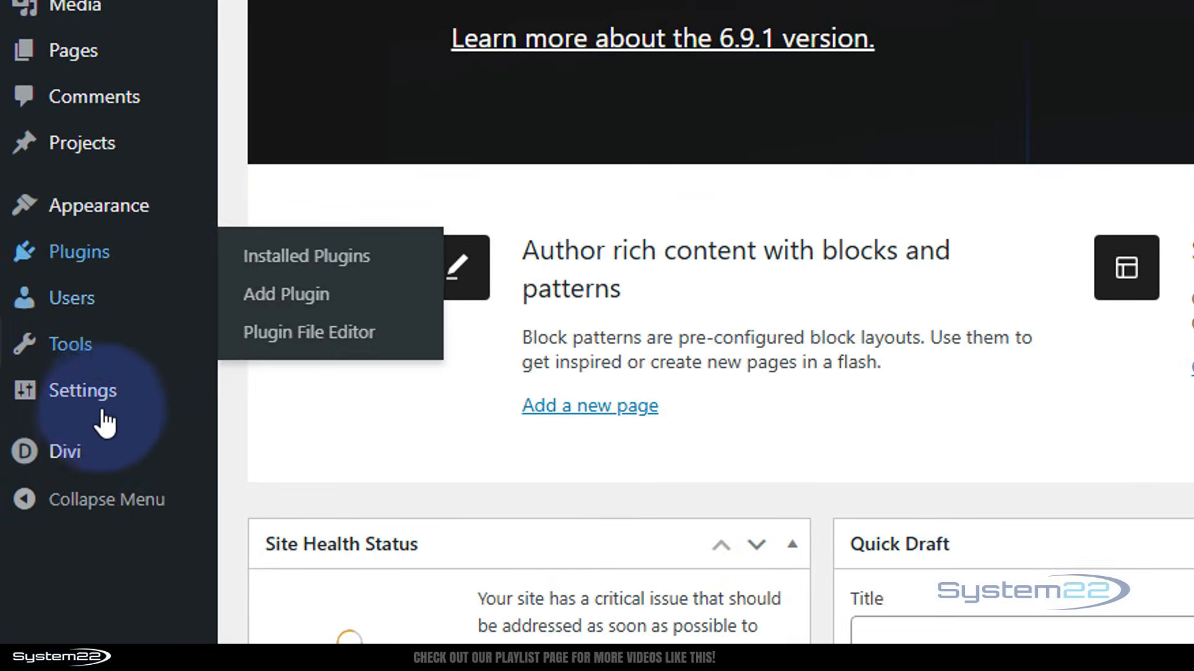
{"action": "mouse_move", "coordinate": [30, 396]}
{"action": "left_click", "coordinate": [306, 570]}
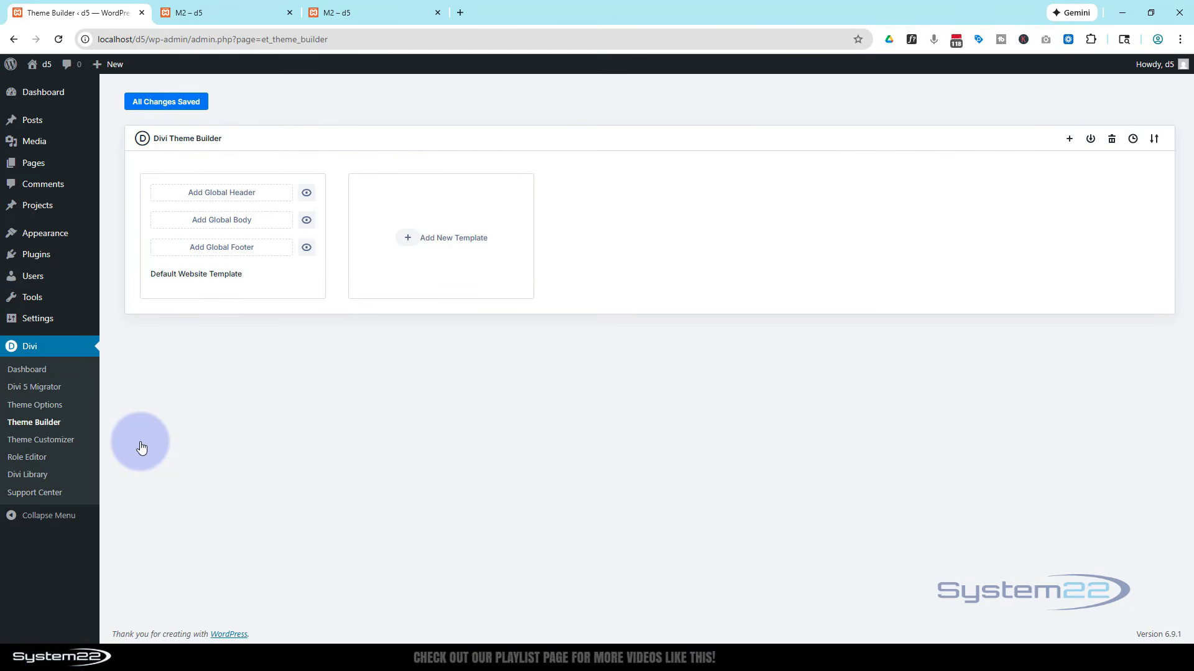
{"action": "left_click", "coordinate": [214, 221]}
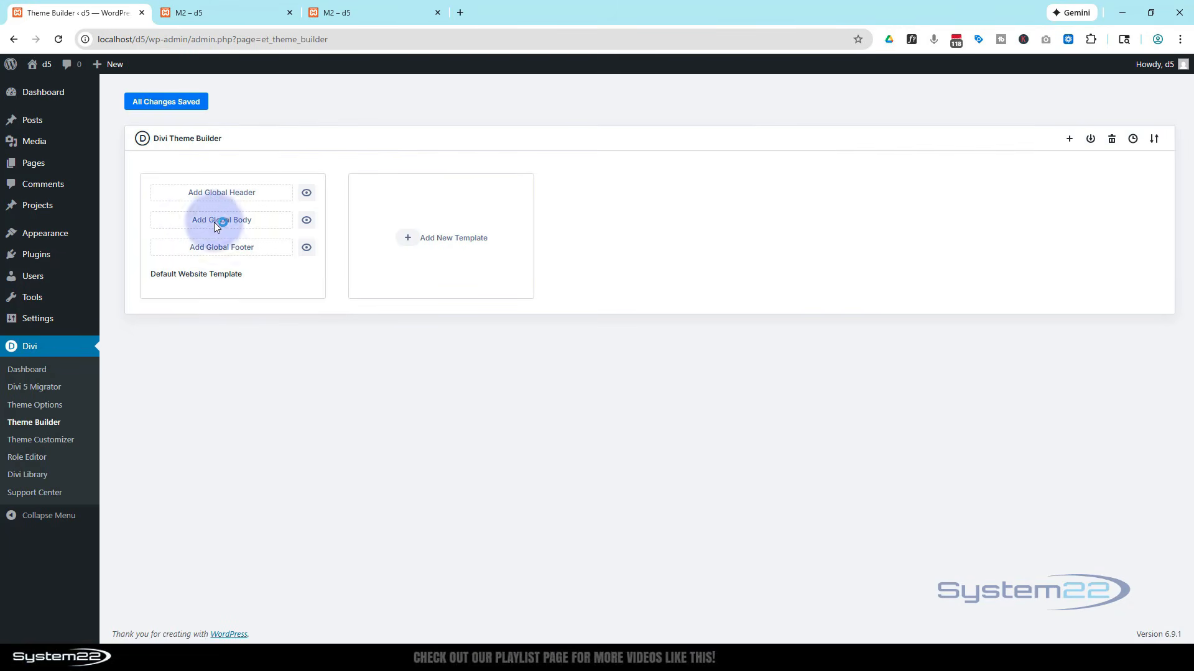
{"action": "left_click", "coordinate": [230, 192]}
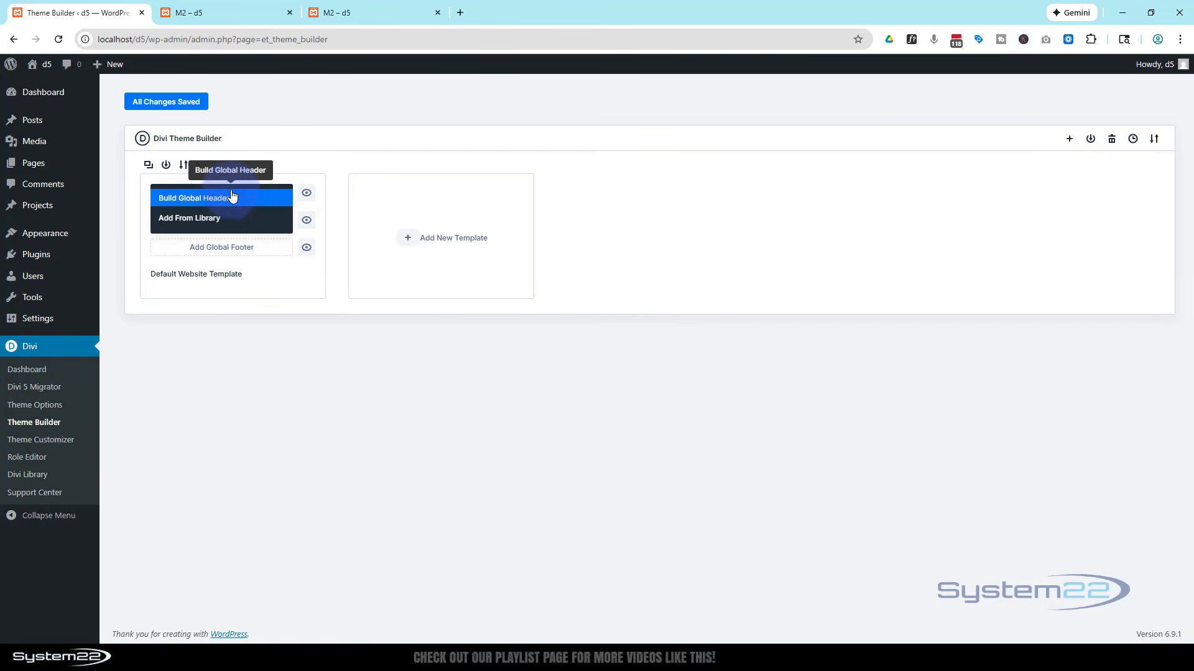
{"action": "left_click", "coordinate": [203, 199]}
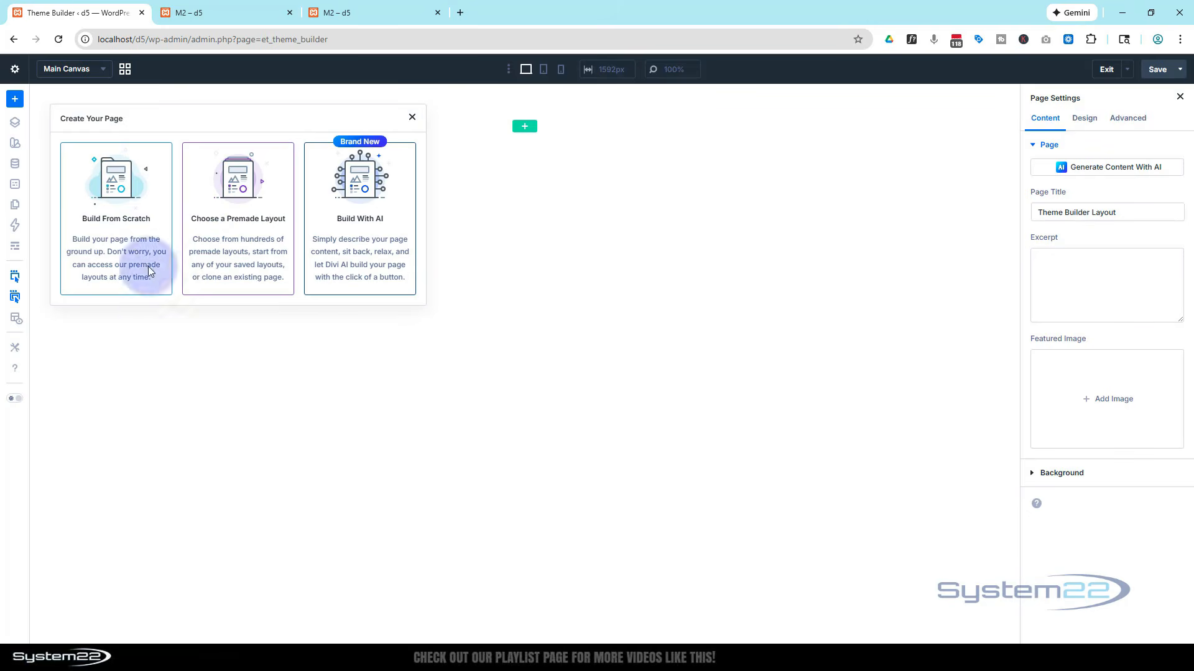
{"action": "left_click", "coordinate": [120, 228]}
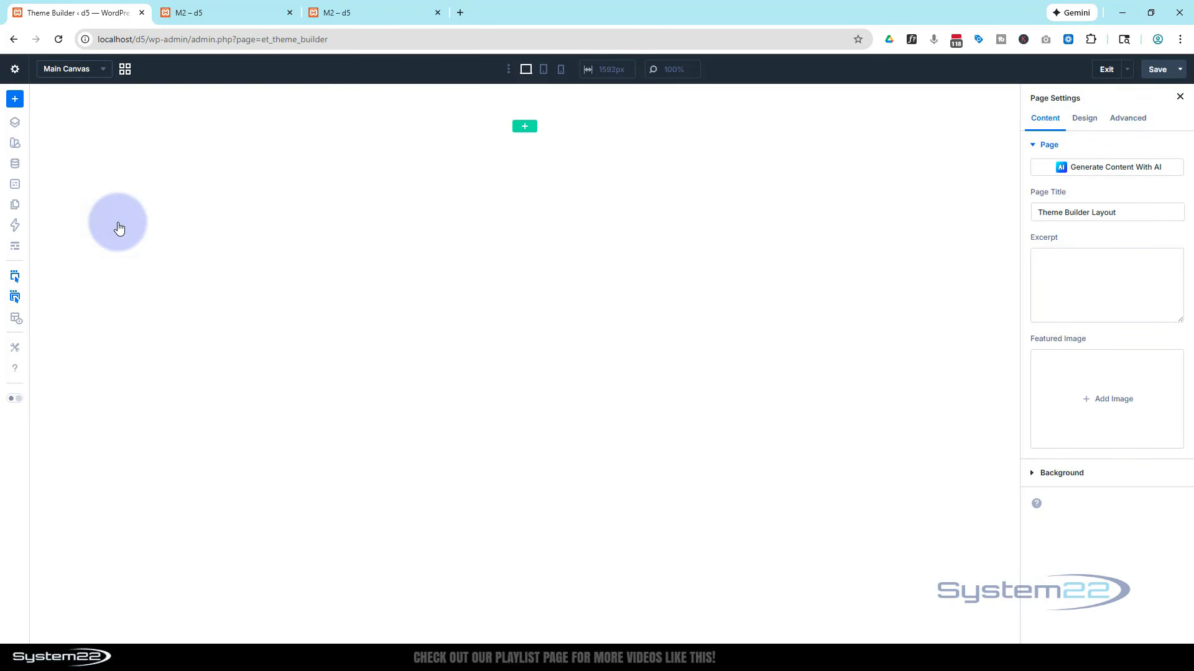
- Add a single-column row to the header with an Image module using the system22-ng-100.png logo
{"action": "left_click", "coordinate": [525, 126]}
{"action": "left_click", "coordinate": [422, 197]}
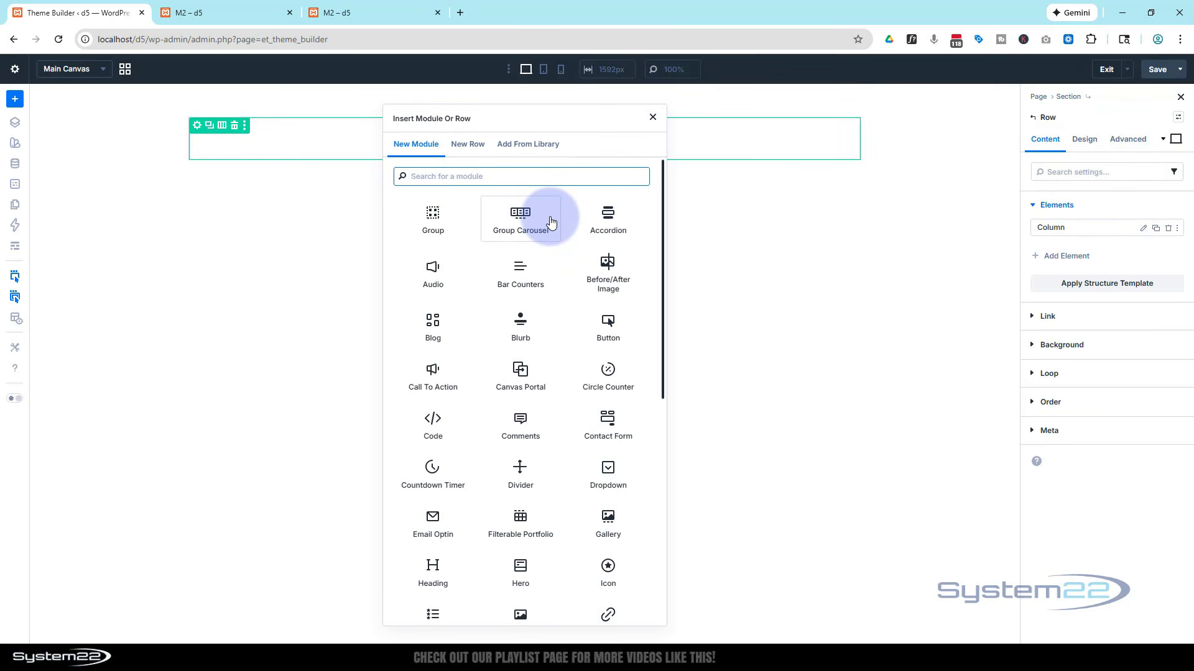
{"action": "scroll", "coordinate": [551, 222], "scroll_direction": "down", "scroll_amount": 3}
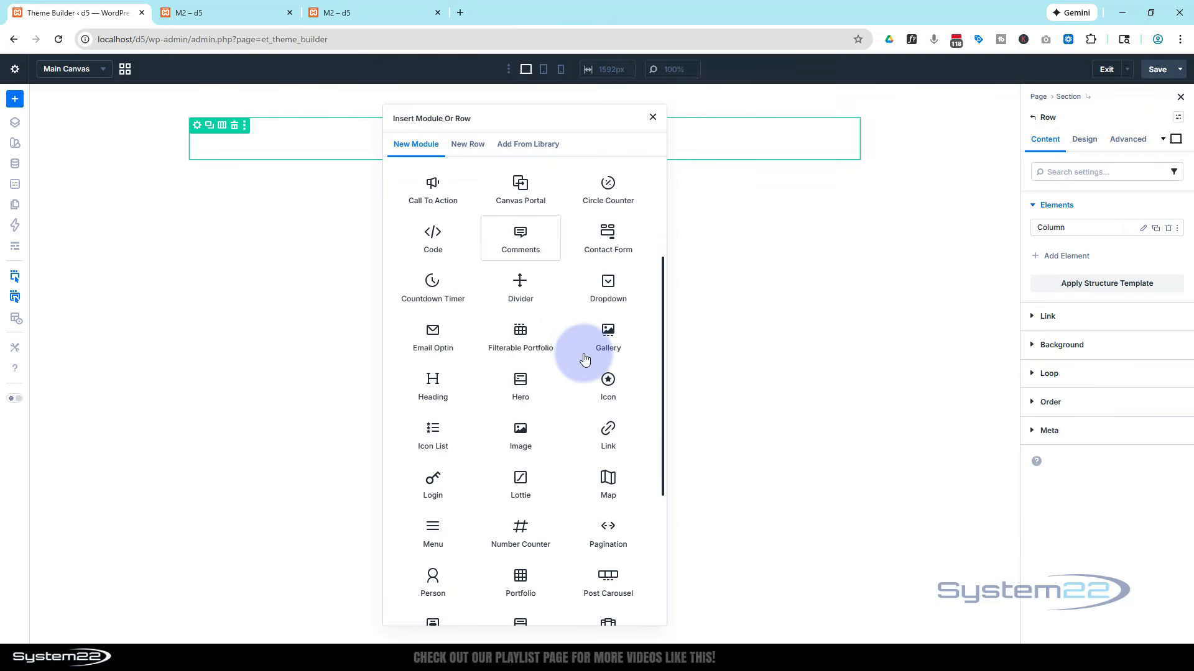
{"action": "left_click", "coordinate": [521, 429]}
{"action": "left_click", "coordinate": [1092, 301]}
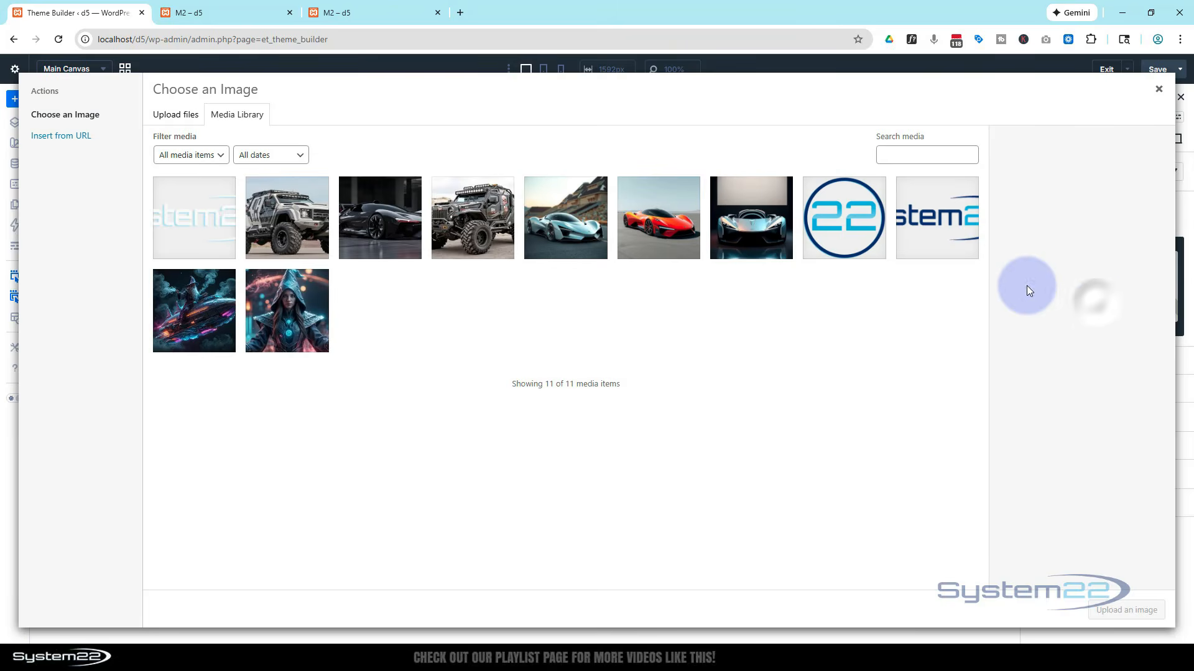
{"action": "left_click", "coordinate": [938, 240]}
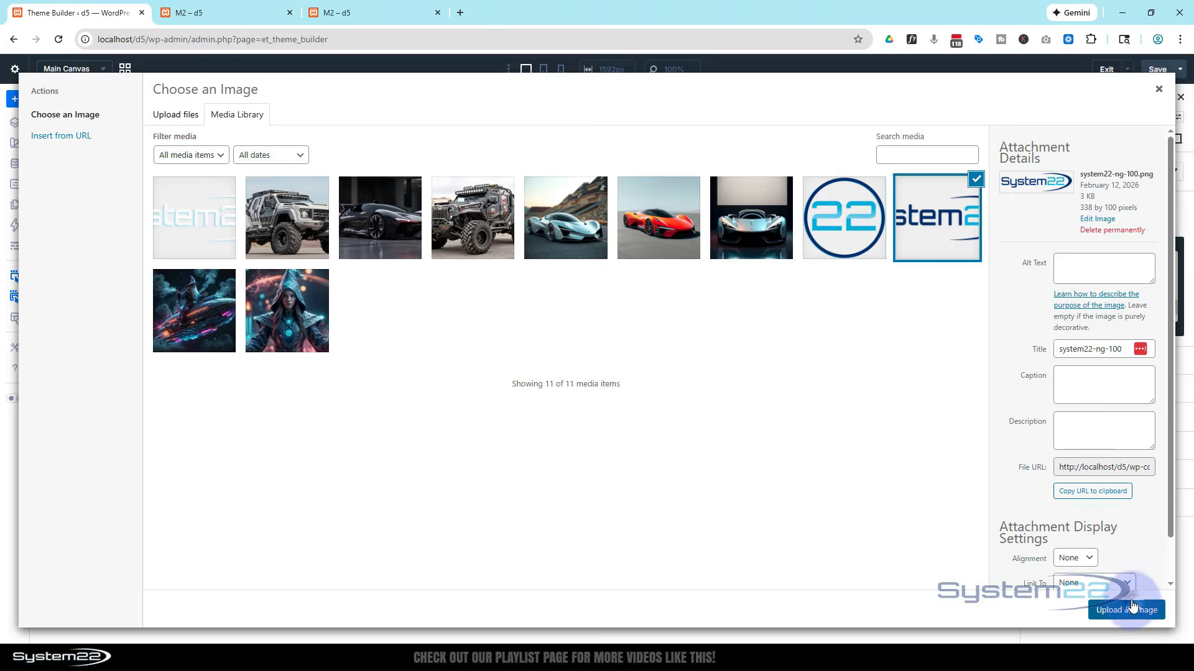
{"action": "left_click", "coordinate": [1127, 608]}
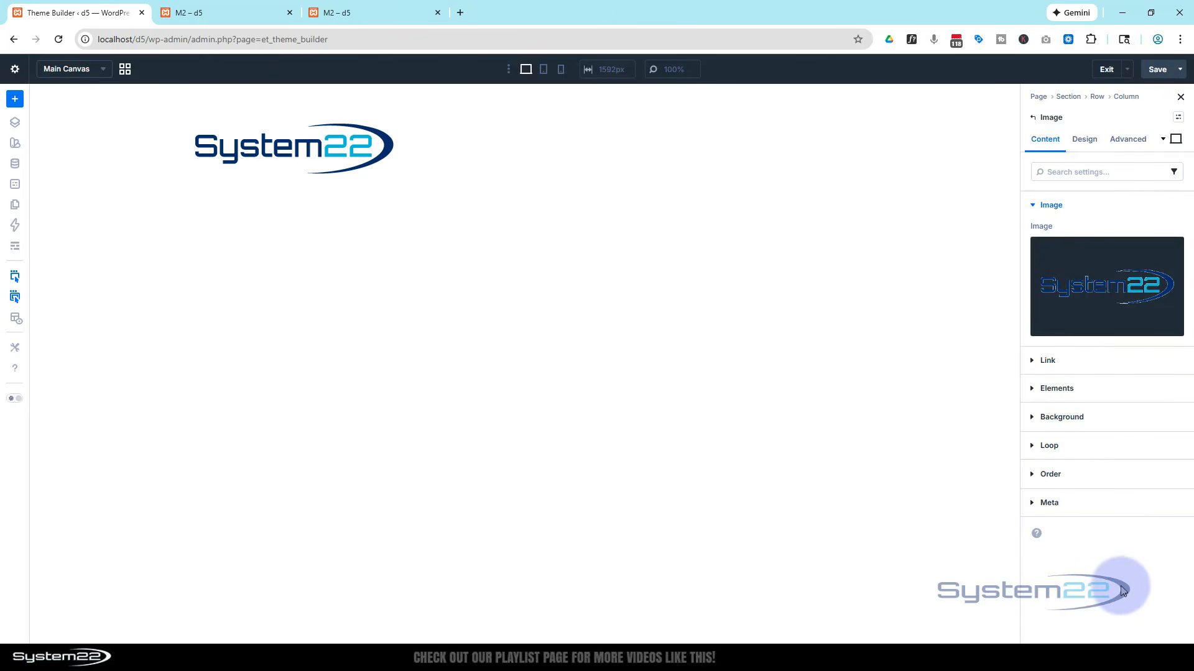
- Set the width of the System22 logo image to 180 px
{"action": "left_click", "coordinate": [1085, 138]}
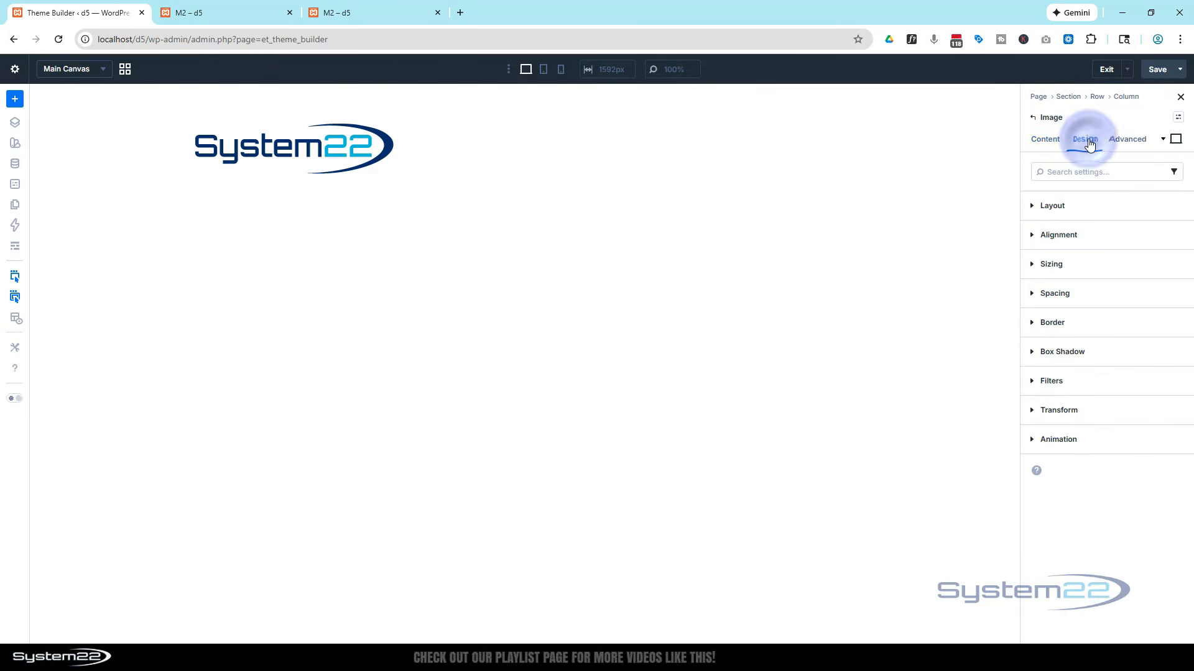
{"action": "left_click", "coordinate": [1101, 264]}
{"action": "left_click", "coordinate": [1056, 389]}
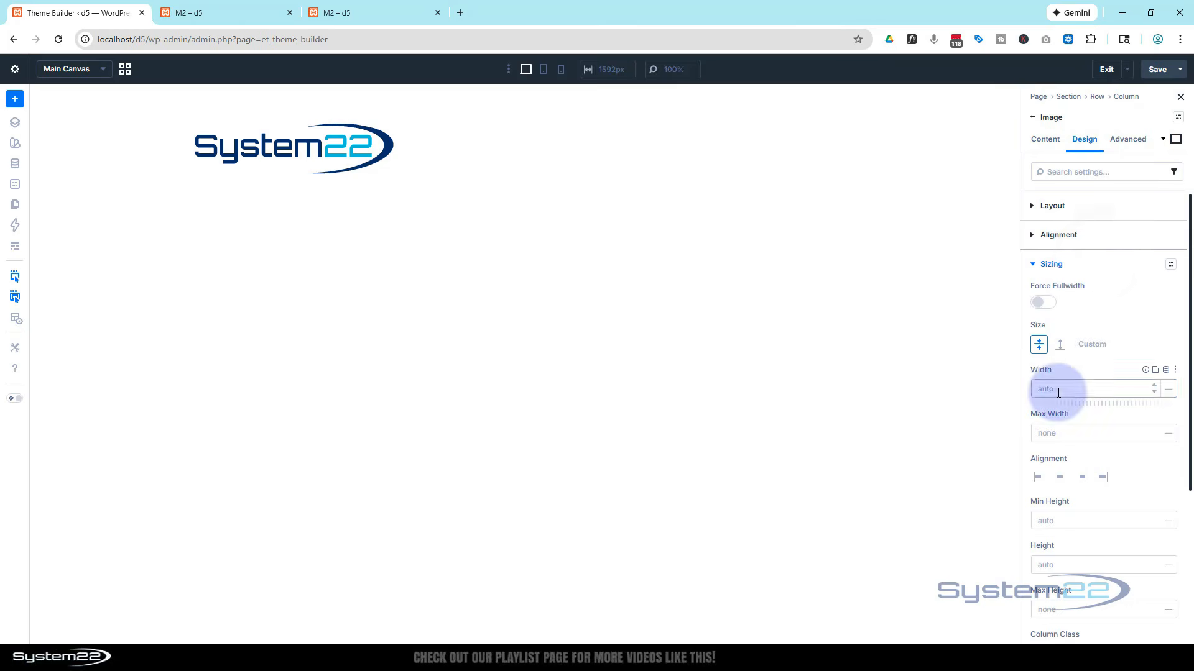
{"action": "type", "text": "180"}
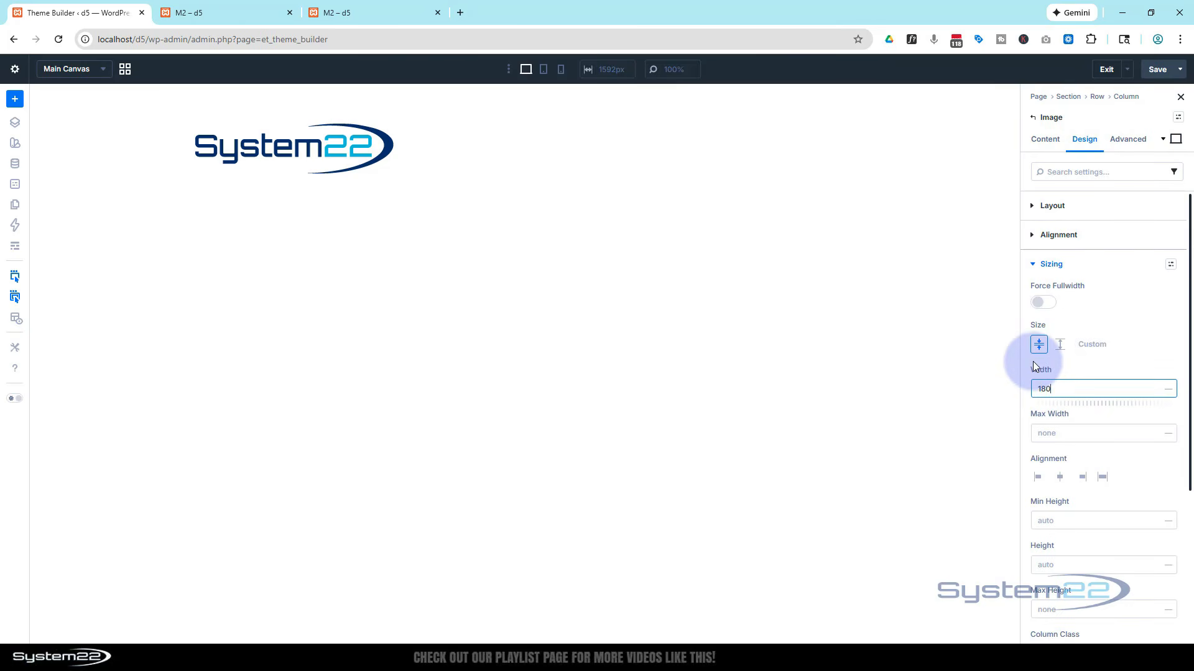
{"action": "left_click", "coordinate": [1033, 361]}
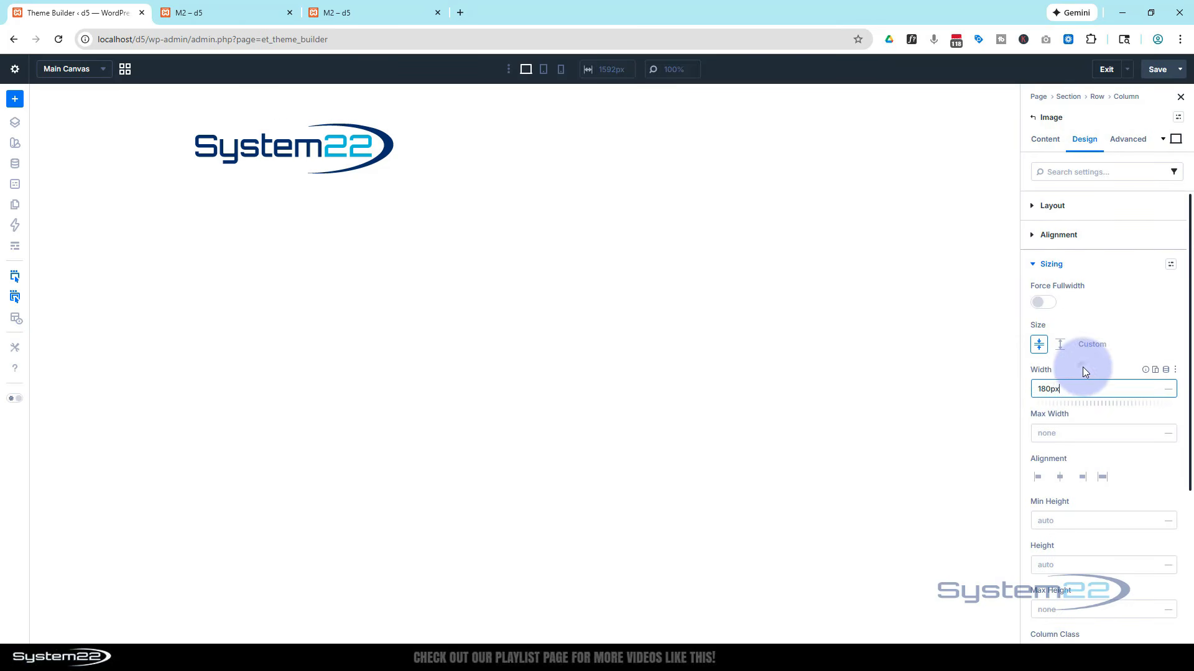
{"action": "left_click", "coordinate": [1167, 400]}
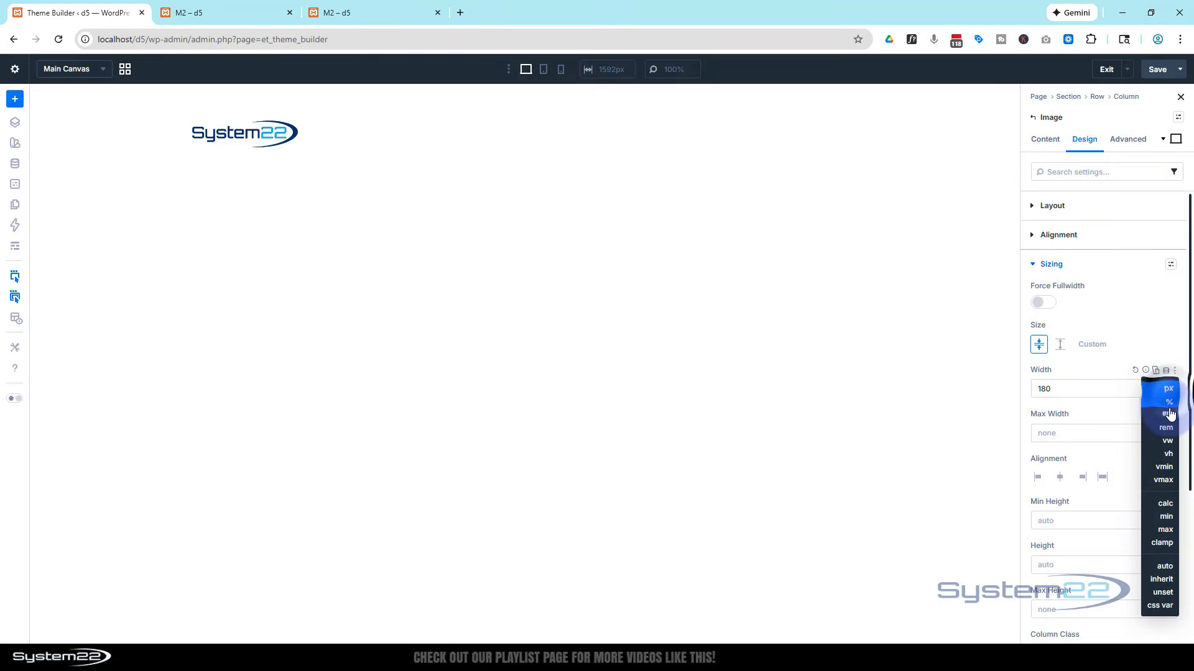
{"action": "left_click", "coordinate": [1135, 360]}
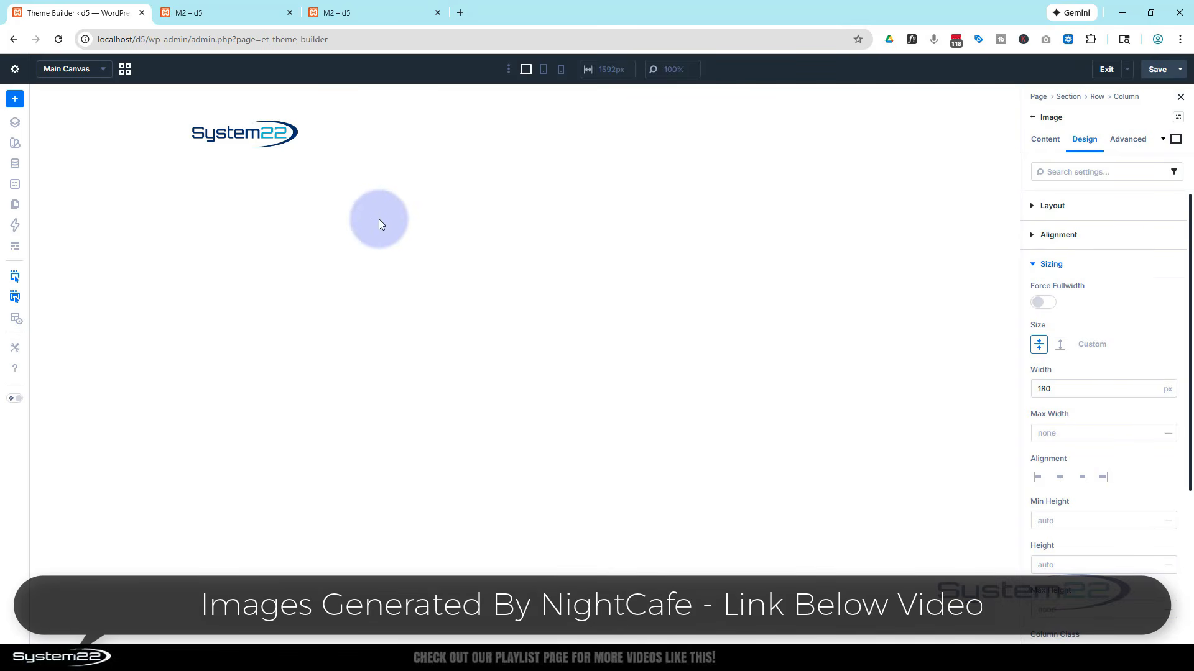
- Add a Link module below the logo and set its text to Home
{"action": "left_click", "coordinate": [830, 131]}
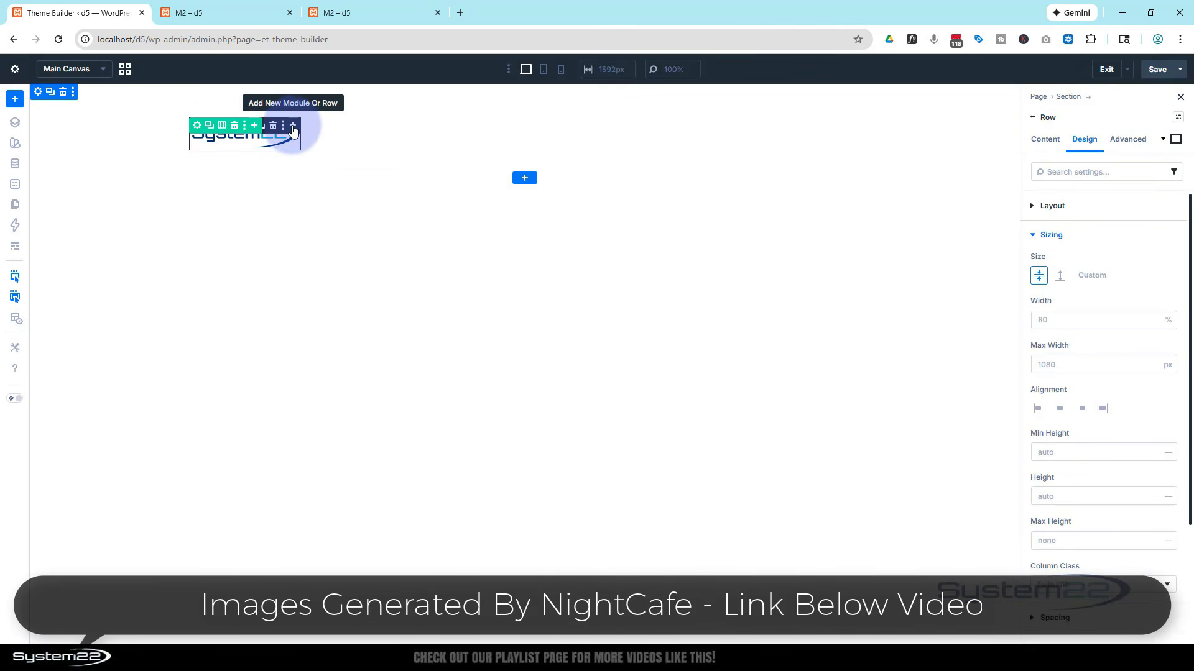
{"action": "left_click", "coordinate": [293, 127]}
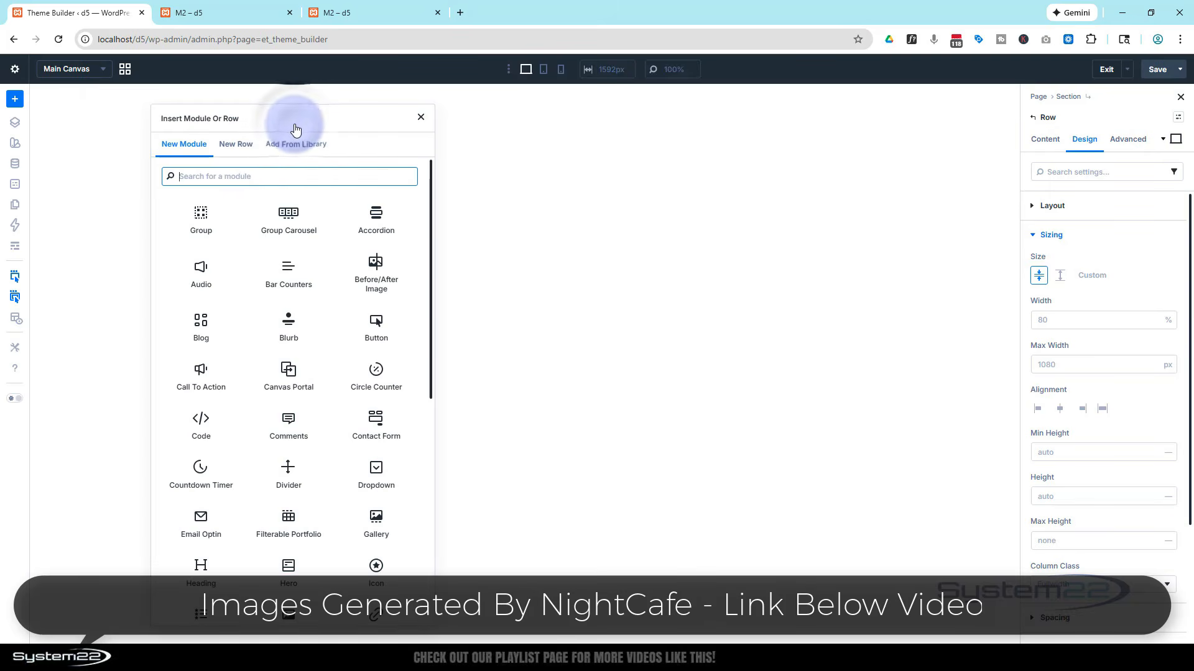
{"action": "scroll", "coordinate": [319, 352], "scroll_direction": "down", "scroll_amount": 3}
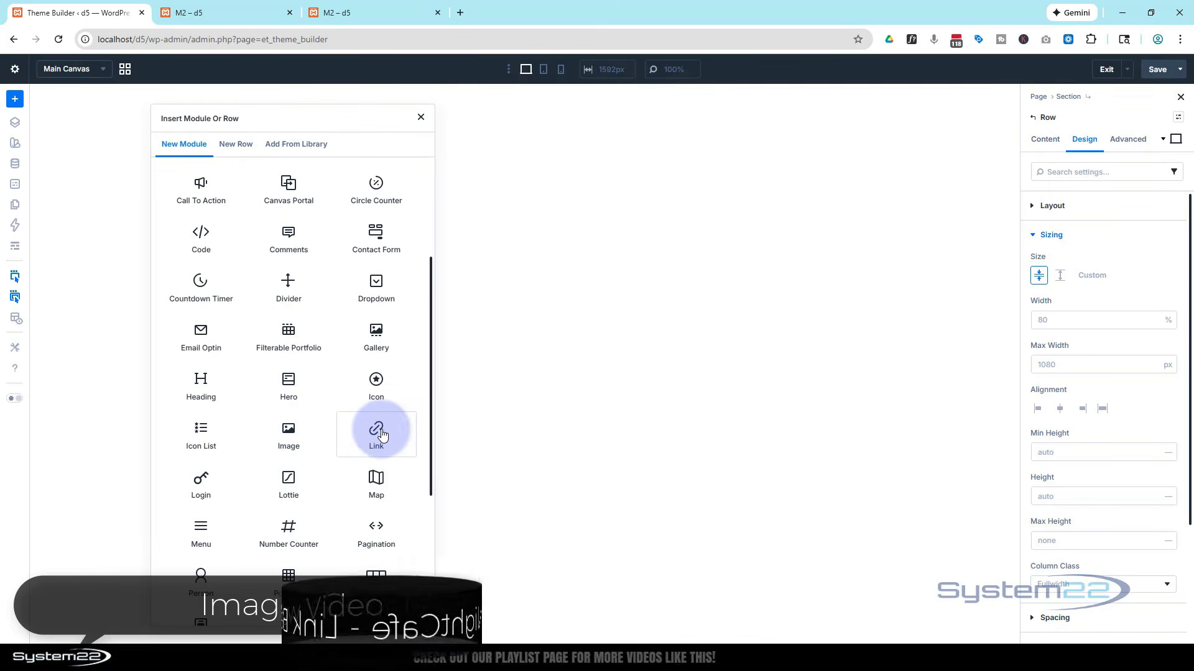
{"action": "left_click", "coordinate": [377, 430]}
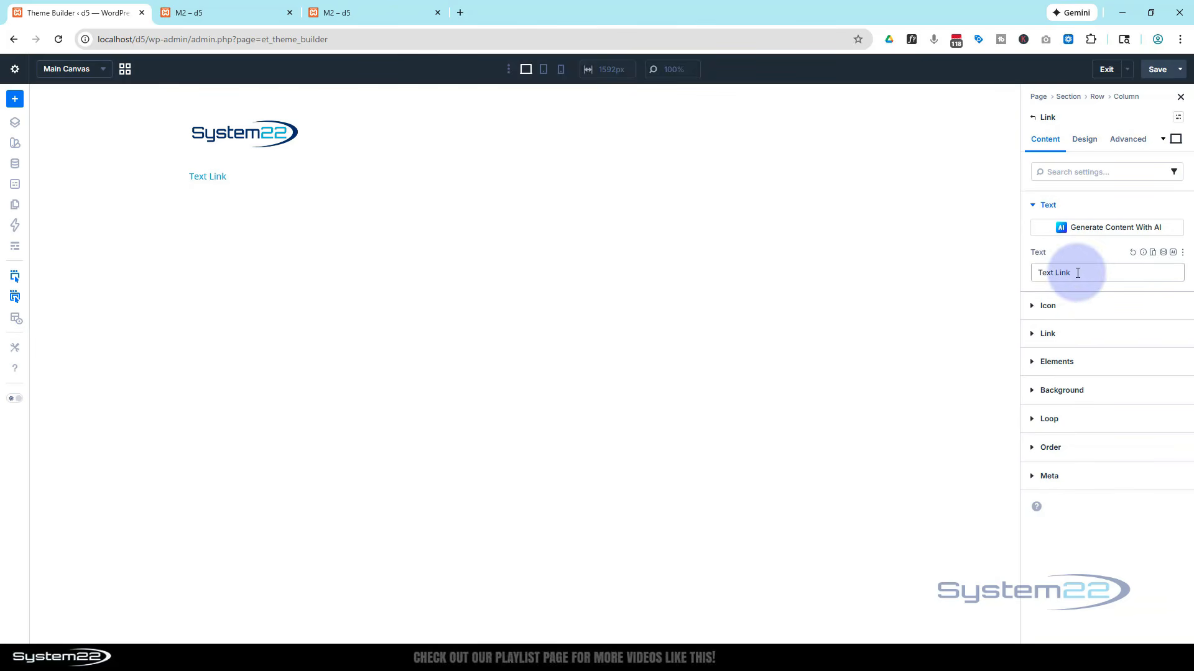
{"action": "left_click_drag", "start_coordinate": [1071, 272], "coordinate": [1033, 274]}
{"action": "type", "text": "Home"}
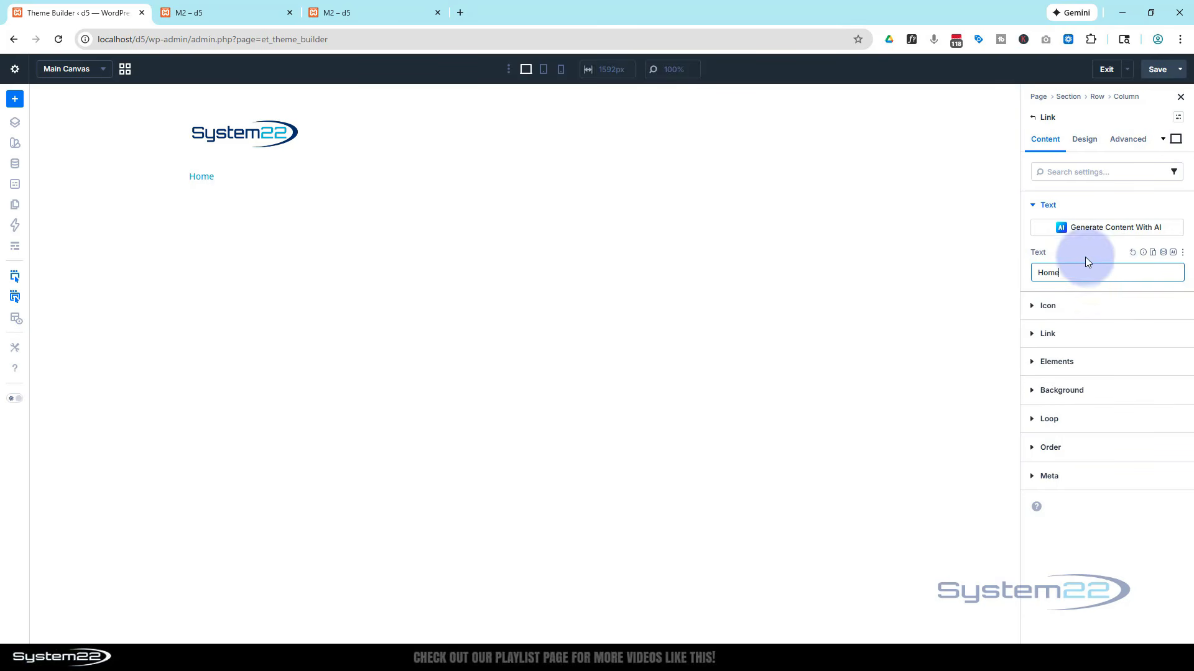
- Search the icon library for home and apply a solid house icon to the Home link
{"action": "left_click", "coordinate": [1055, 311]}
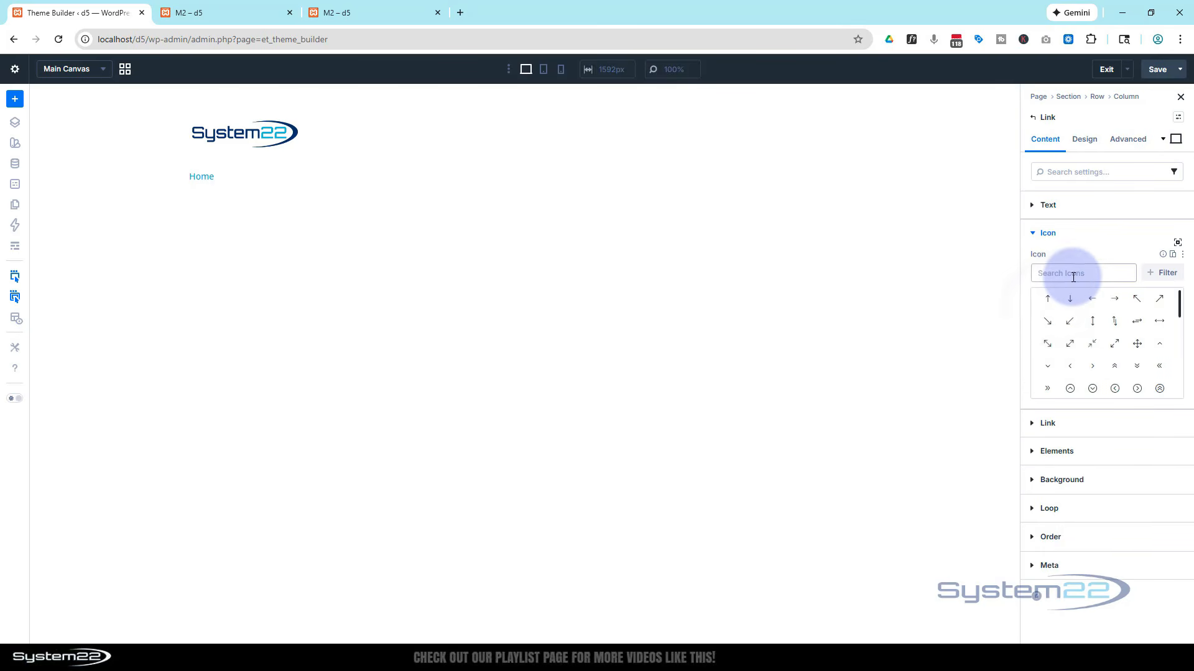
{"action": "left_click", "coordinate": [1073, 278]}
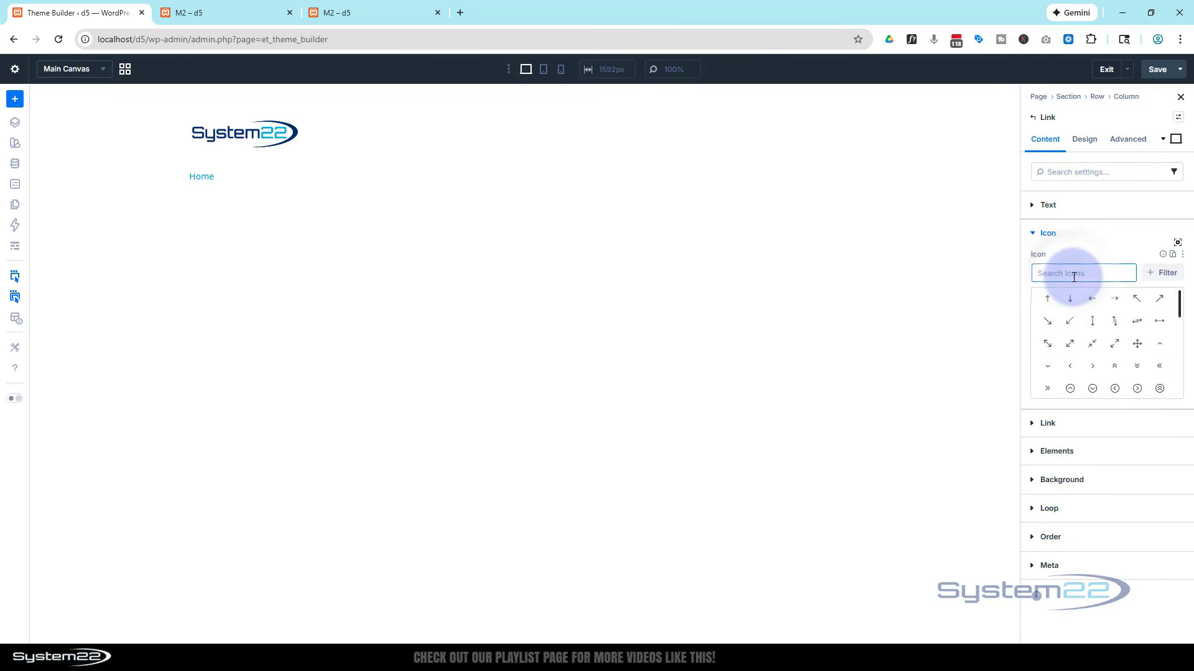
{"action": "type", "text": "home"}
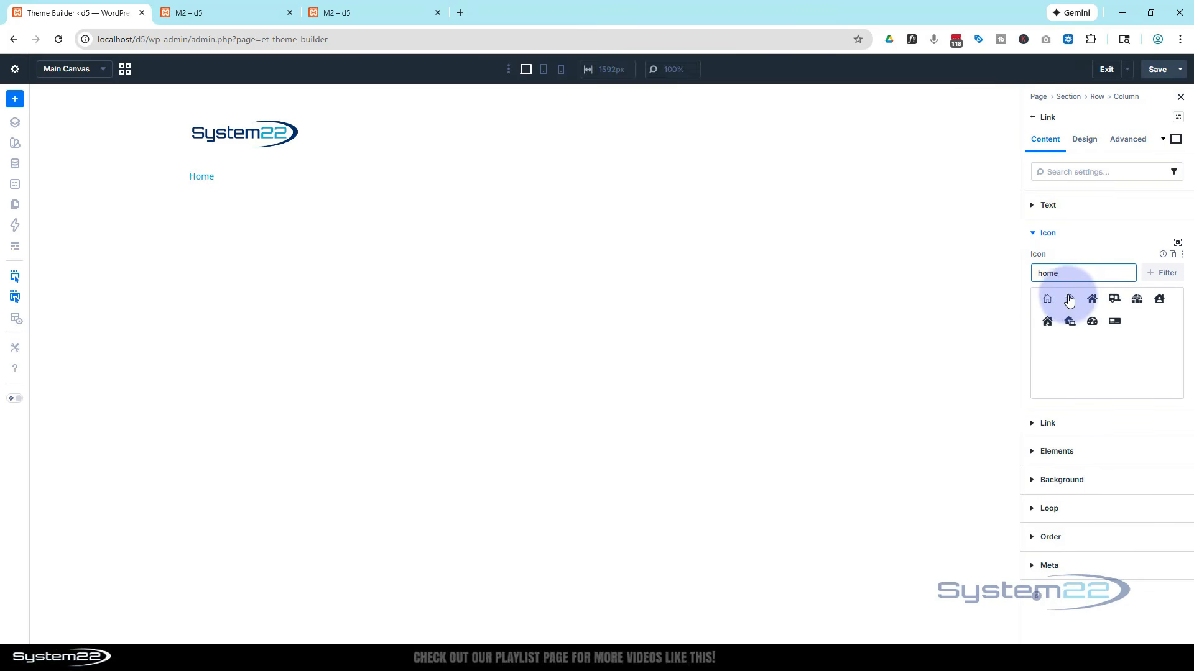
{"action": "left_click", "coordinate": [1070, 300]}
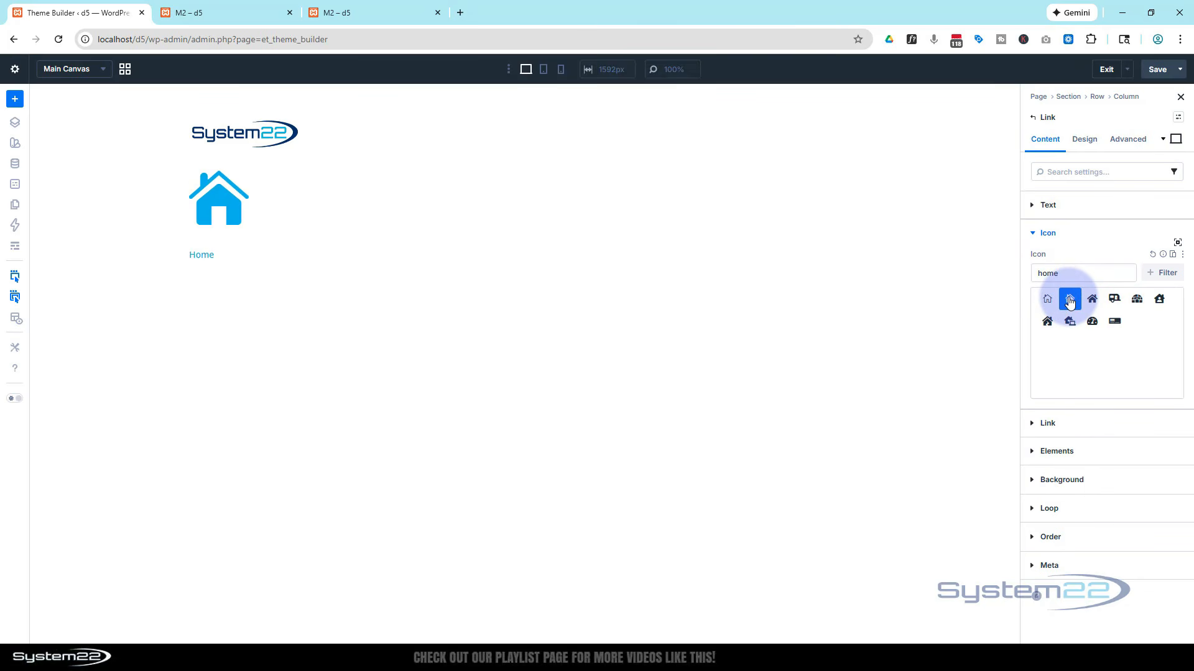
{"action": "left_click", "coordinate": [1070, 300]}
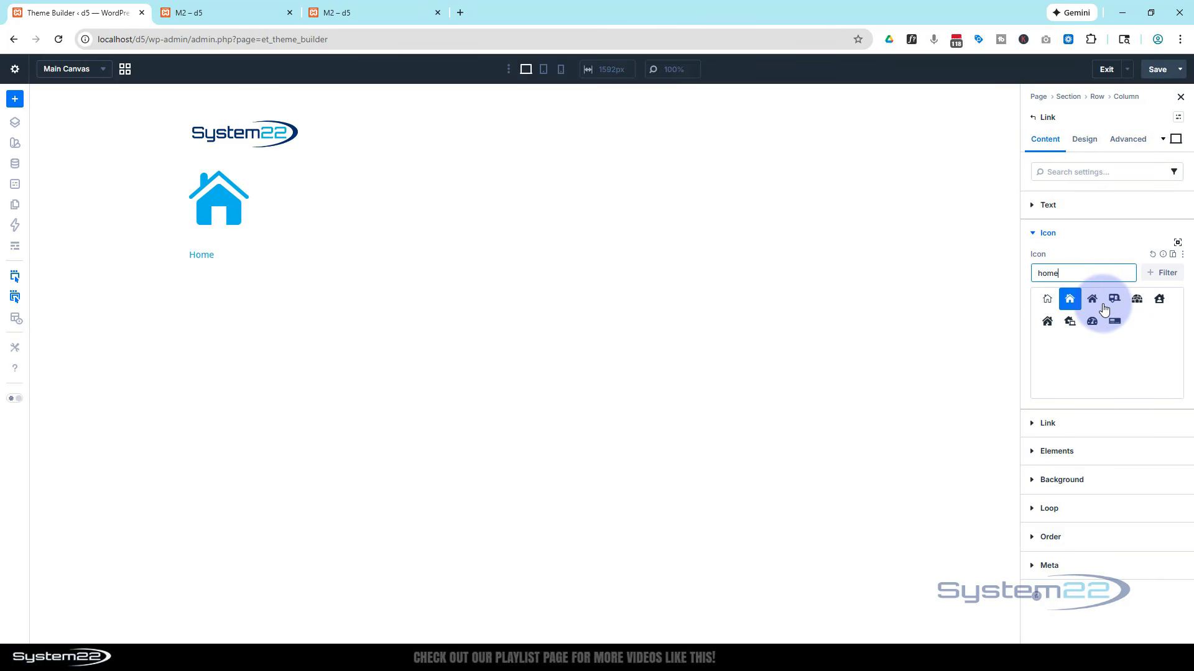
- Clear the icon search and give the Home link the circled right-chevron icon
{"action": "left_click_drag", "start_coordinate": [1086, 275], "coordinate": [1022, 276]}
{"action": "key", "text": "BackSpace"}
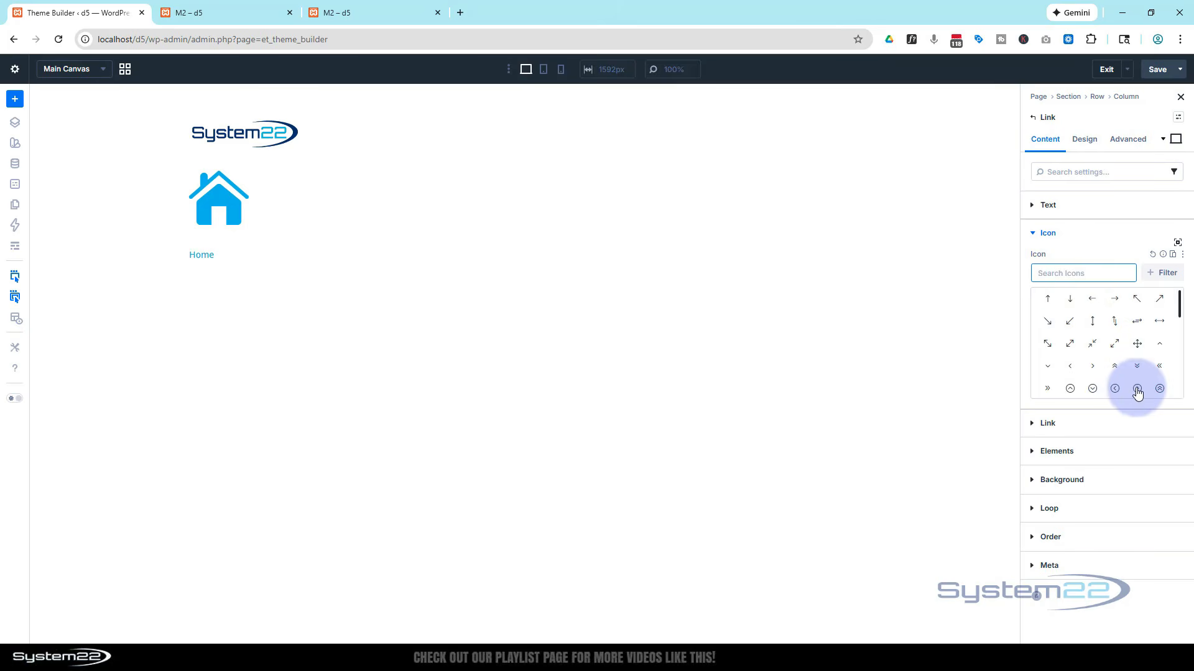
{"action": "left_click", "coordinate": [1137, 389]}
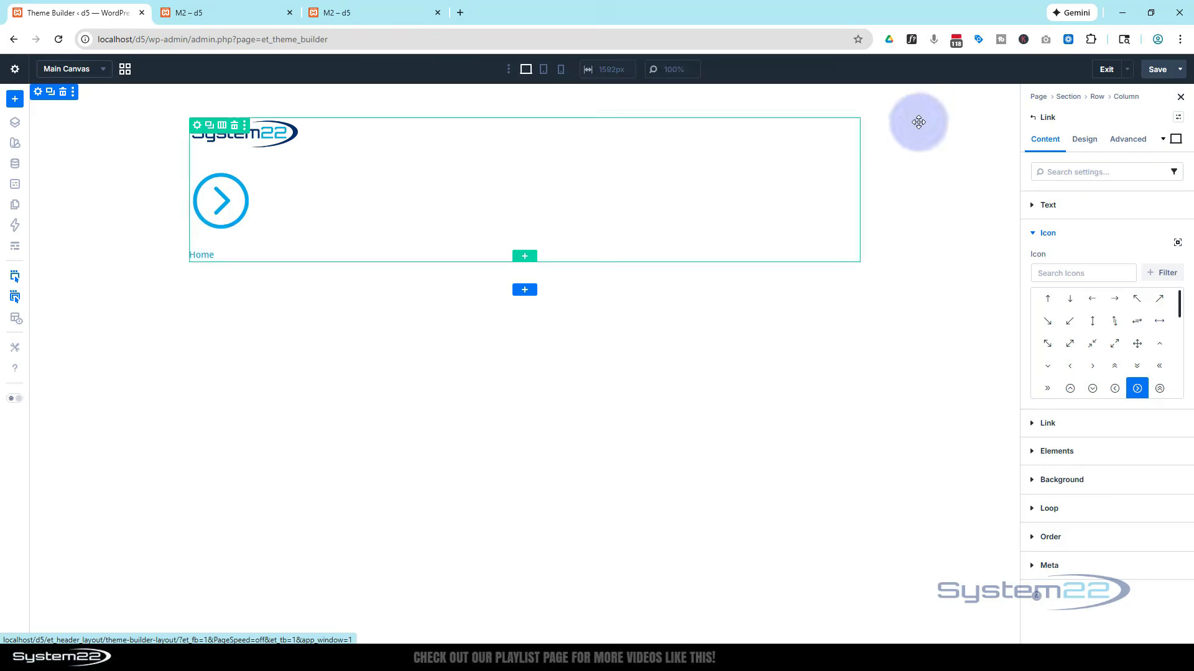
- Try the reversed row direction for the Home link's layout, and settle on the Row direction
{"action": "left_click", "coordinate": [1084, 141]}
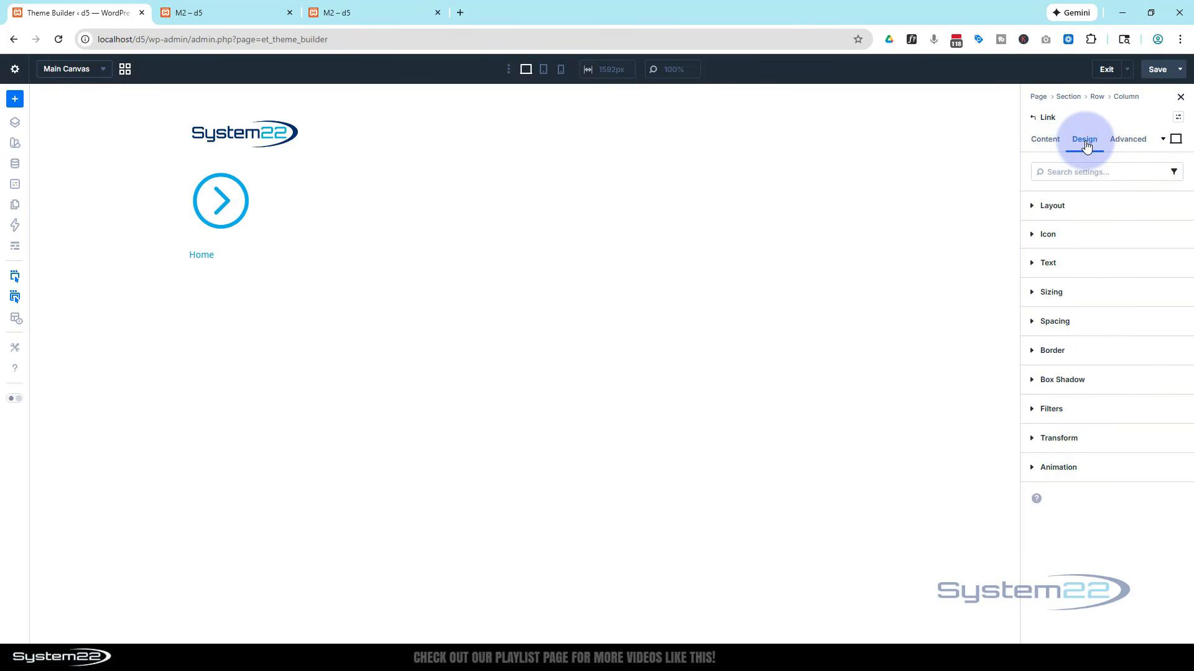
{"action": "left_click", "coordinate": [1087, 205]}
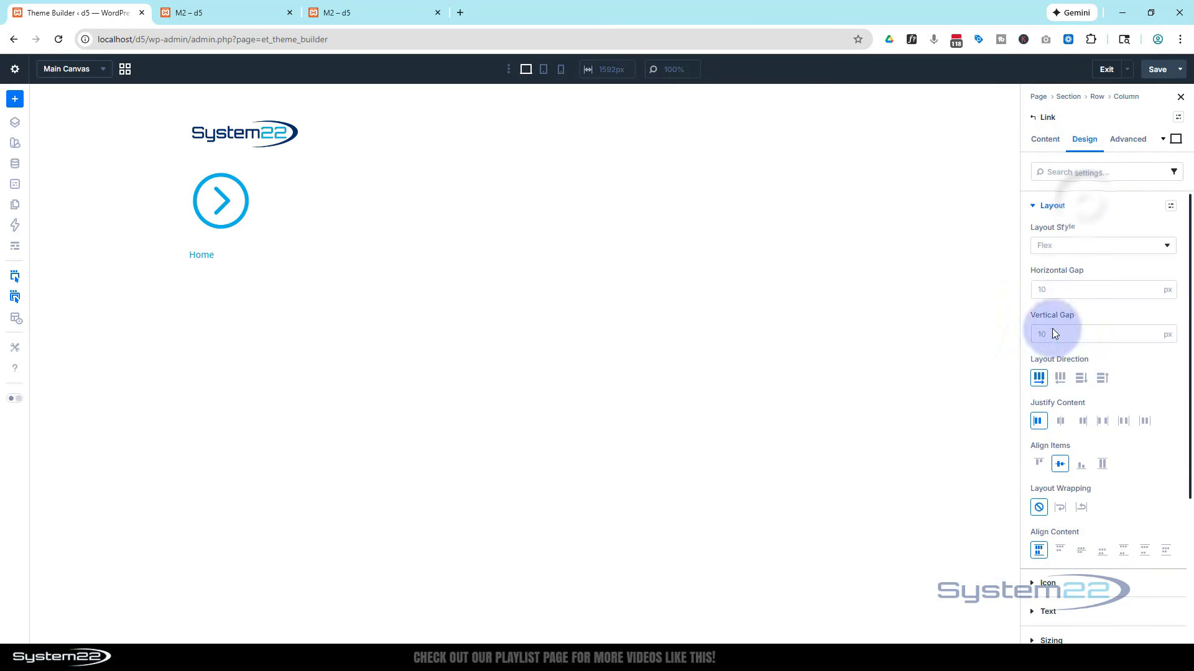
{"action": "left_click", "coordinate": [1060, 379]}
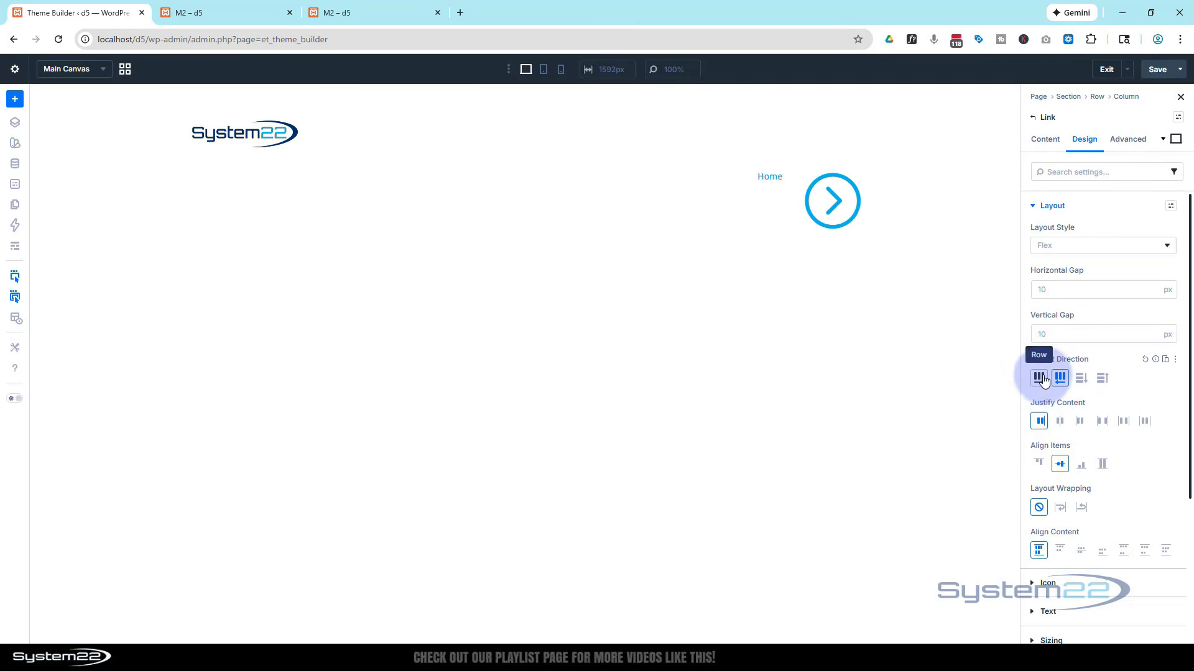
{"action": "left_click", "coordinate": [1041, 379]}
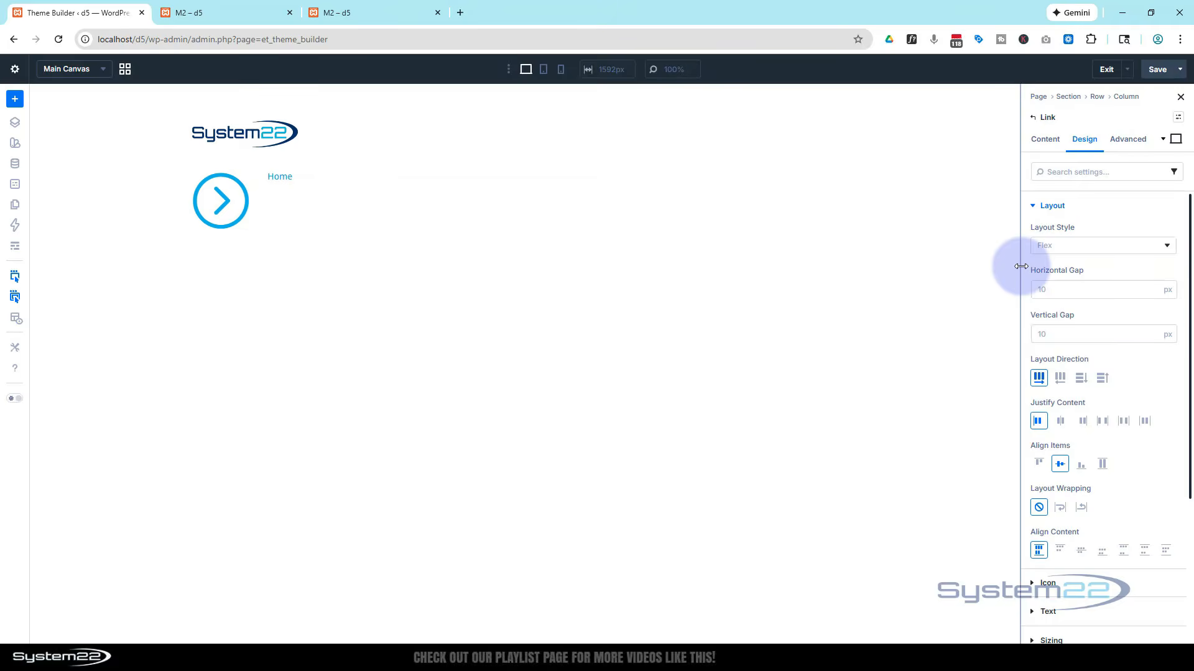
{"action": "left_click", "coordinate": [1037, 209]}
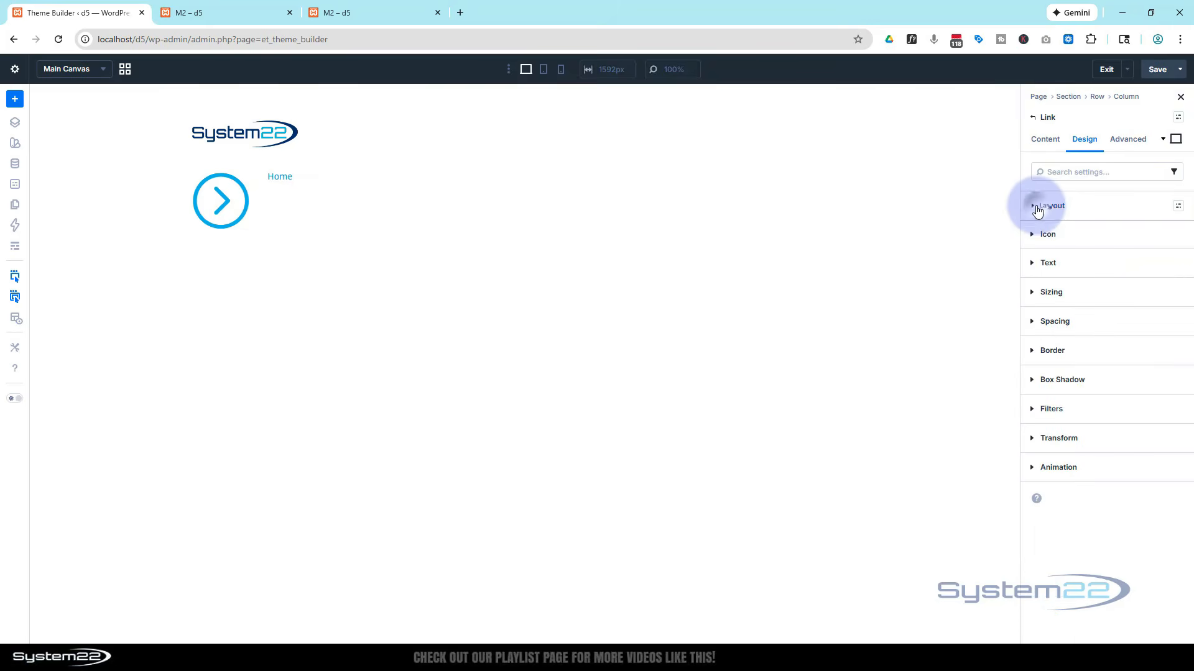
- Set the Home link's icon size to 18 px
{"action": "left_click", "coordinate": [1057, 237]}
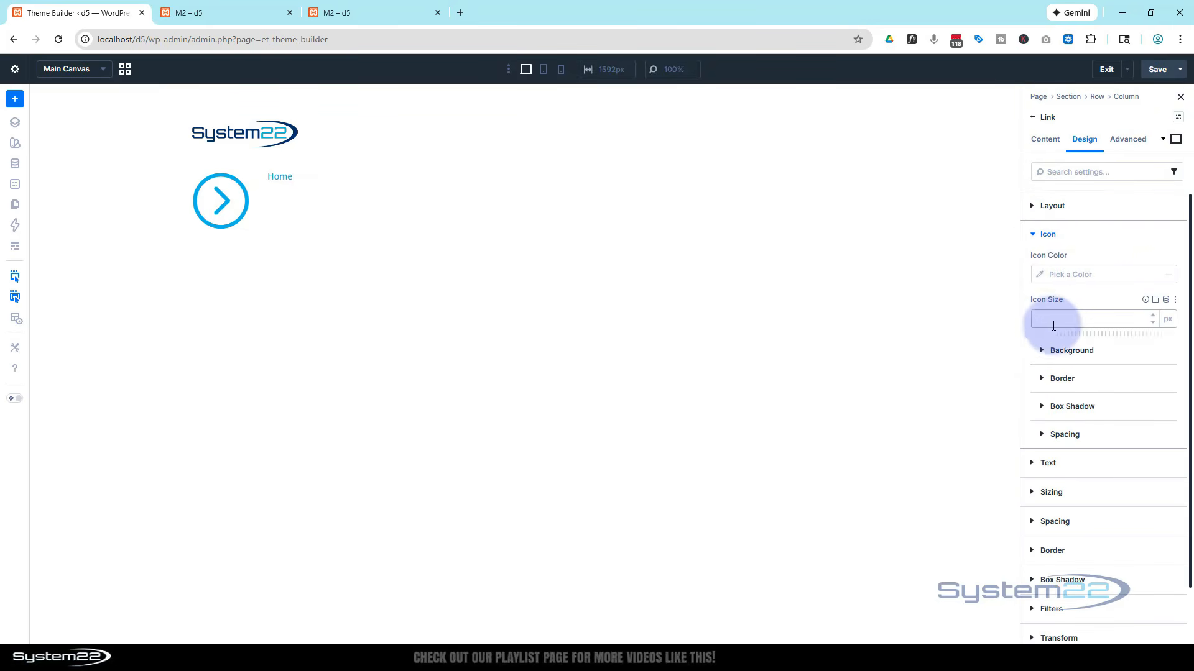
{"action": "left_click", "coordinate": [1052, 326]}
{"action": "type", "text": "16"}
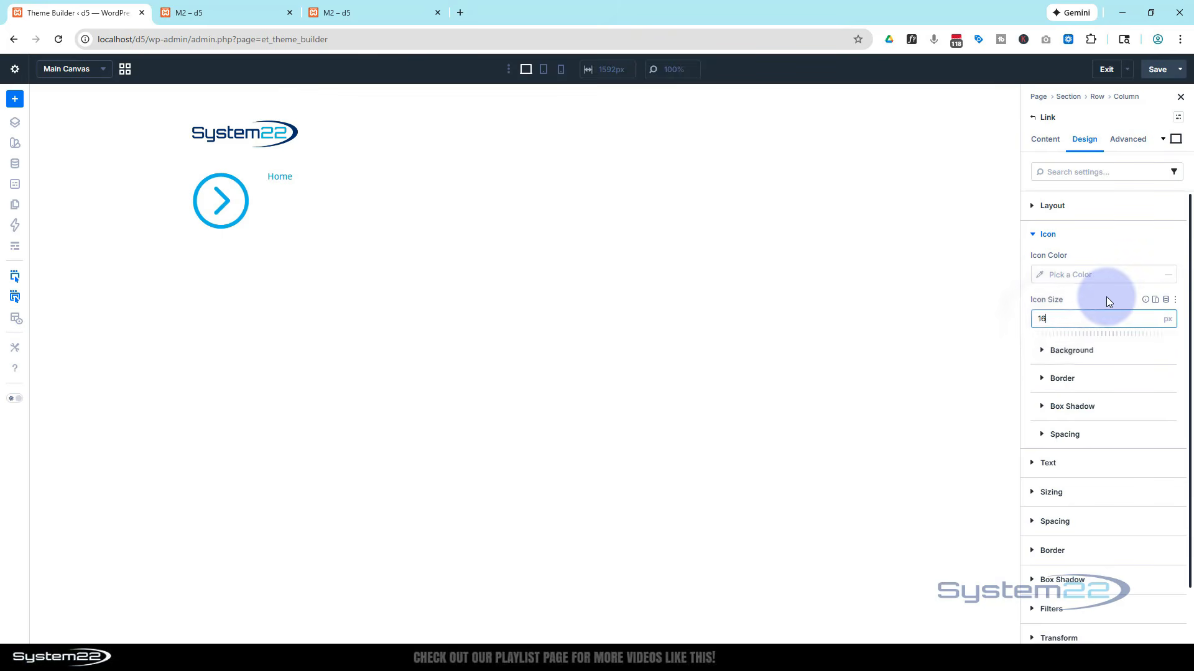
{"action": "double_click", "coordinate": [1152, 315]}
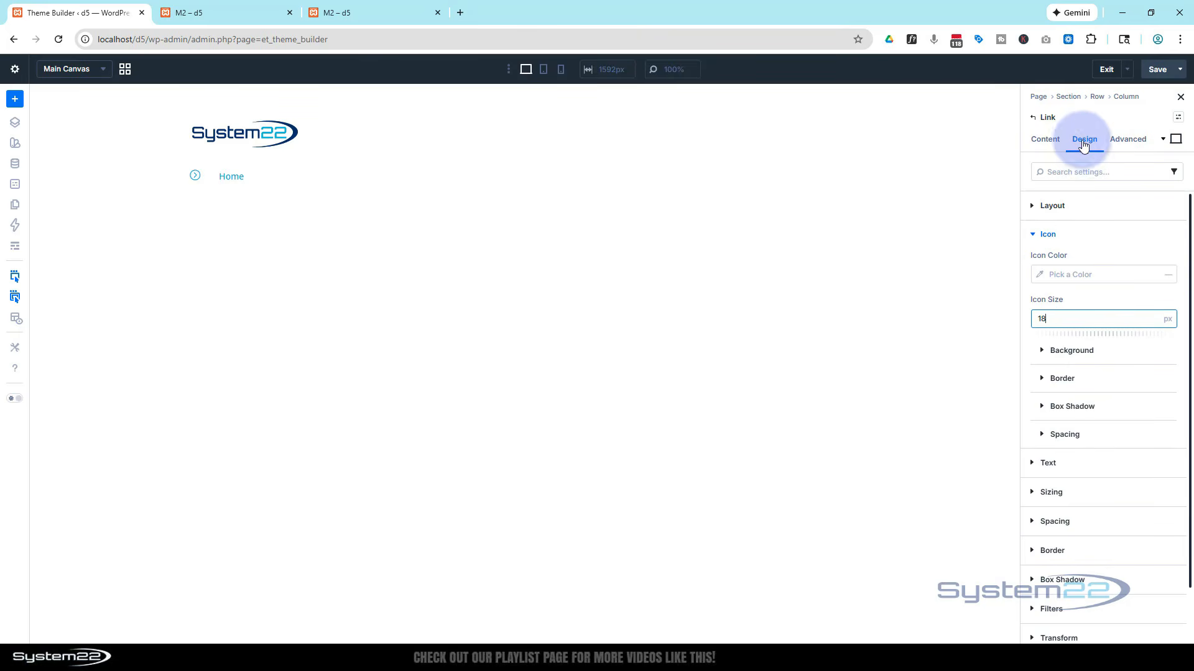
- Set the horizontal gap between the Home link's icon and text to 10 px
{"action": "left_click", "coordinate": [1037, 206]}
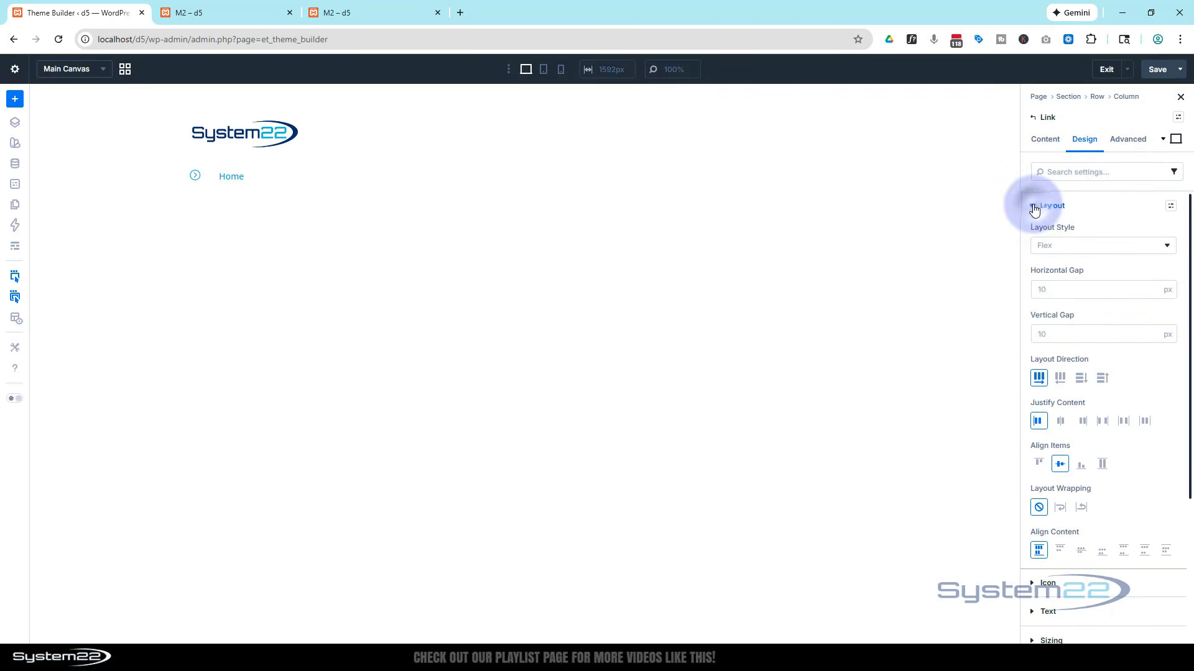
{"action": "left_click", "coordinate": [1045, 292]}
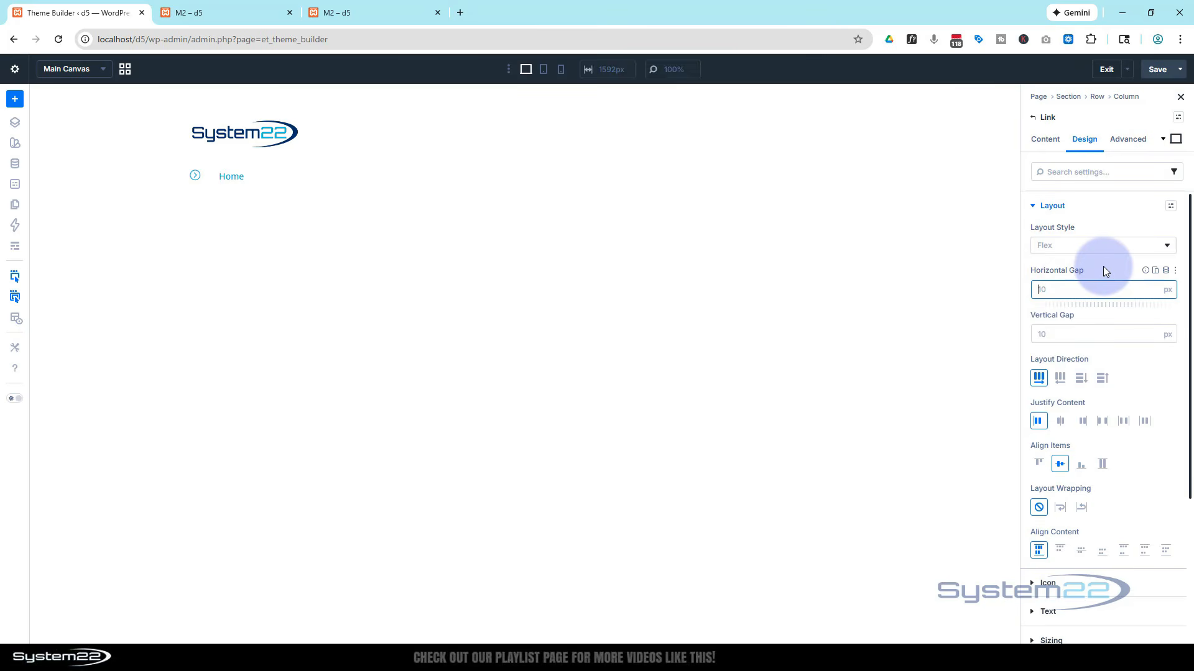
{"action": "type", "text": "10"}
{"action": "key", "text": "Return"}
- Look through the Home link's text options, including the font list, and set the line height to 1.4 em
{"action": "scroll", "coordinate": [1103, 266], "scroll_direction": "down", "scroll_amount": 4}
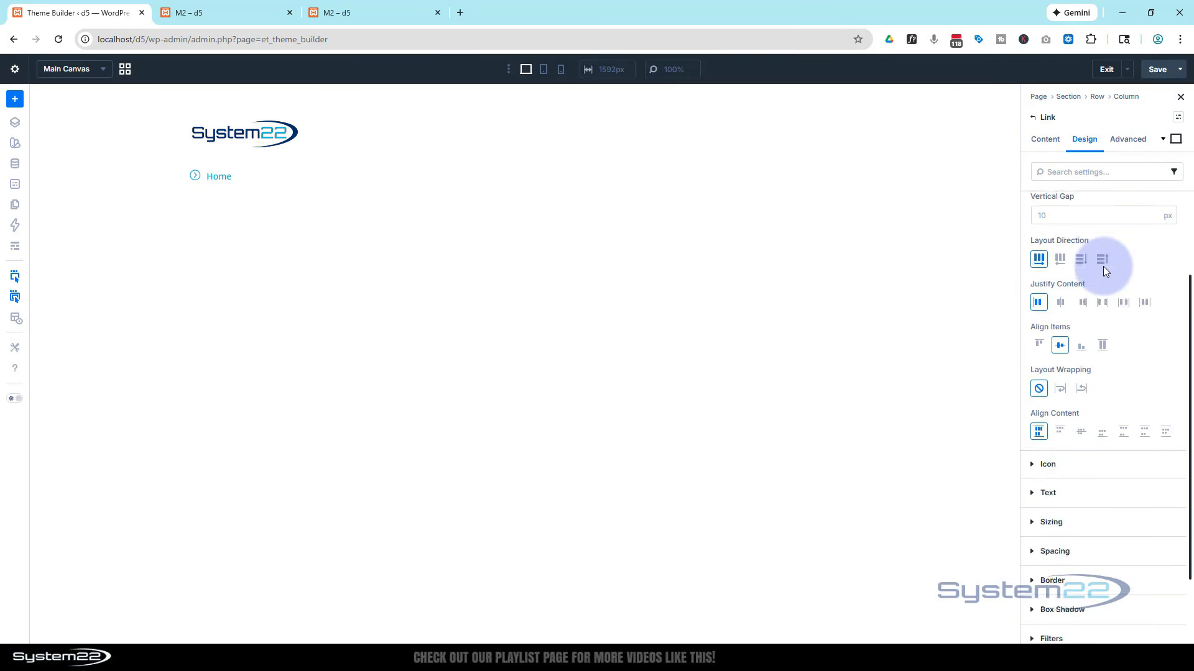
{"action": "left_click", "coordinate": [1082, 428]}
{"action": "scroll", "coordinate": [1083, 423], "scroll_direction": "down", "scroll_amount": 5}
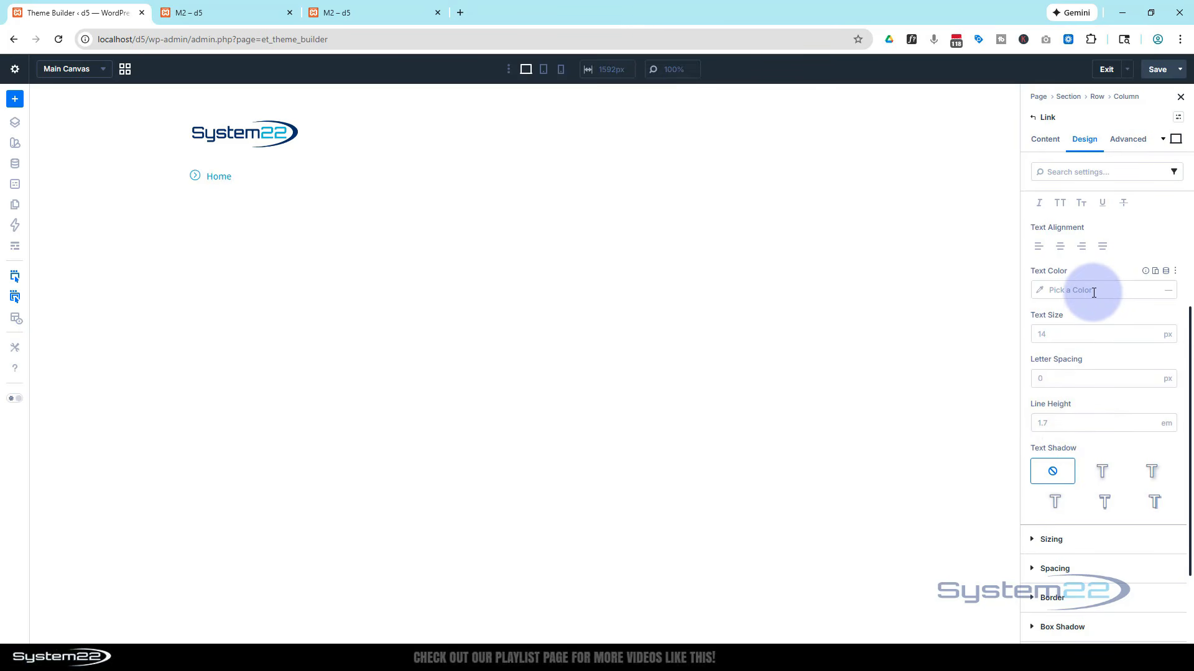
{"action": "scroll", "coordinate": [1094, 292], "scroll_direction": "up", "scroll_amount": 2}
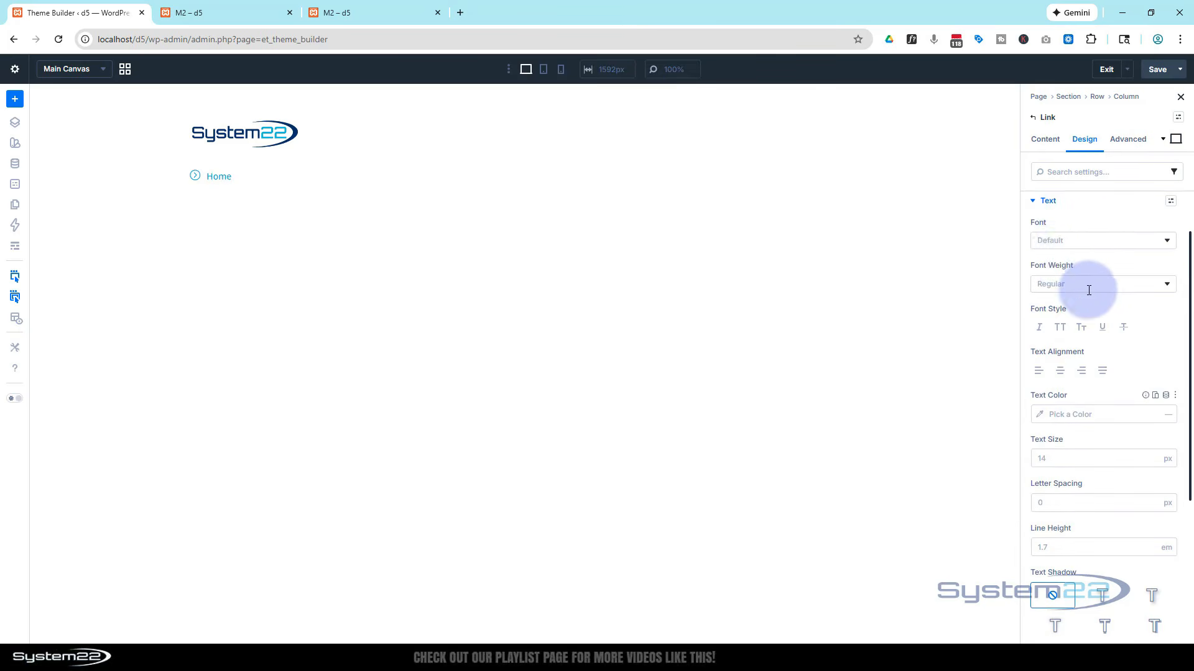
{"action": "left_click", "coordinate": [1061, 244]}
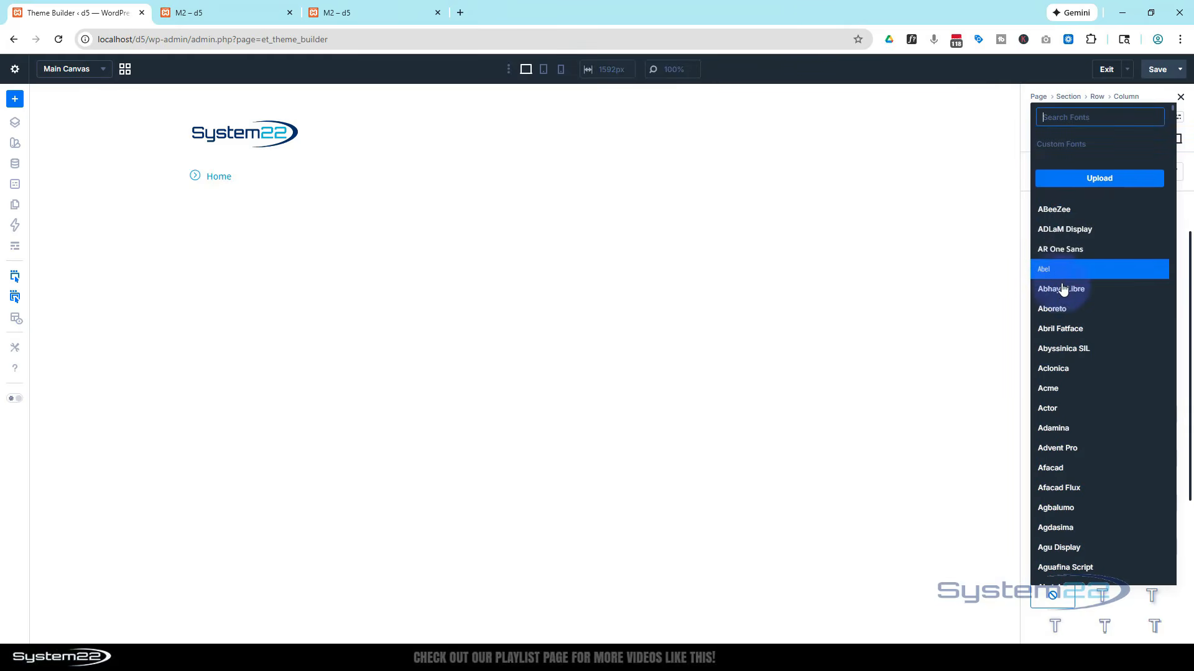
{"action": "left_click", "coordinate": [1024, 211]}
{"action": "scroll", "coordinate": [1103, 382], "scroll_direction": "down", "scroll_amount": 3}
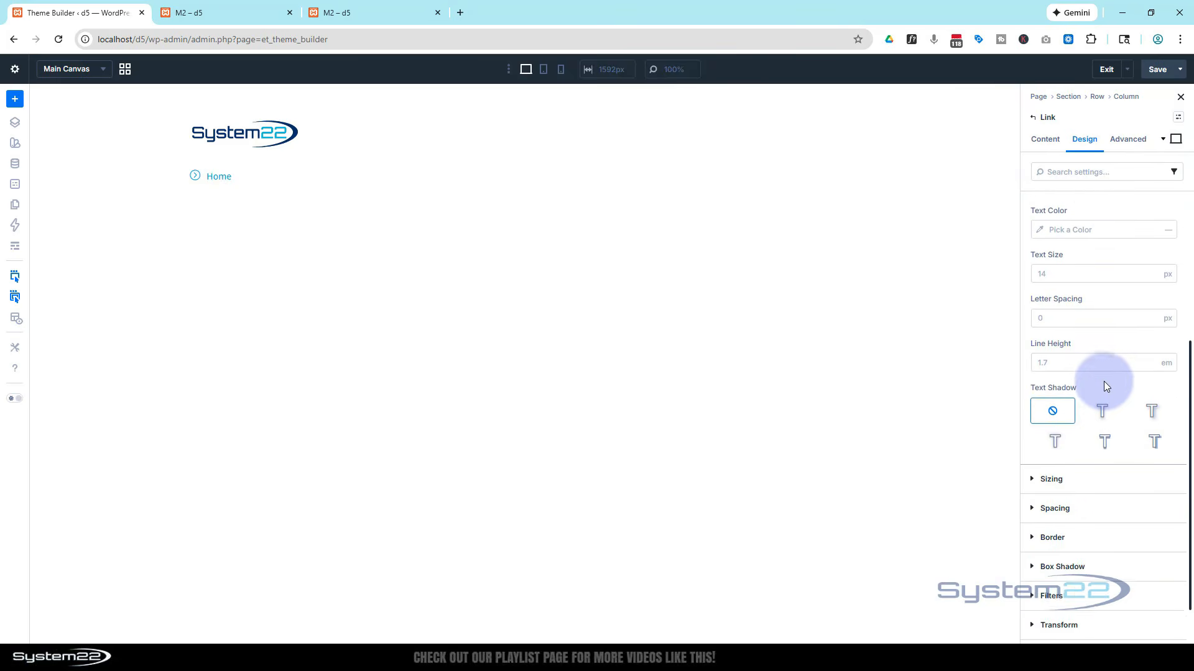
{"action": "left_click", "coordinate": [1149, 366]}
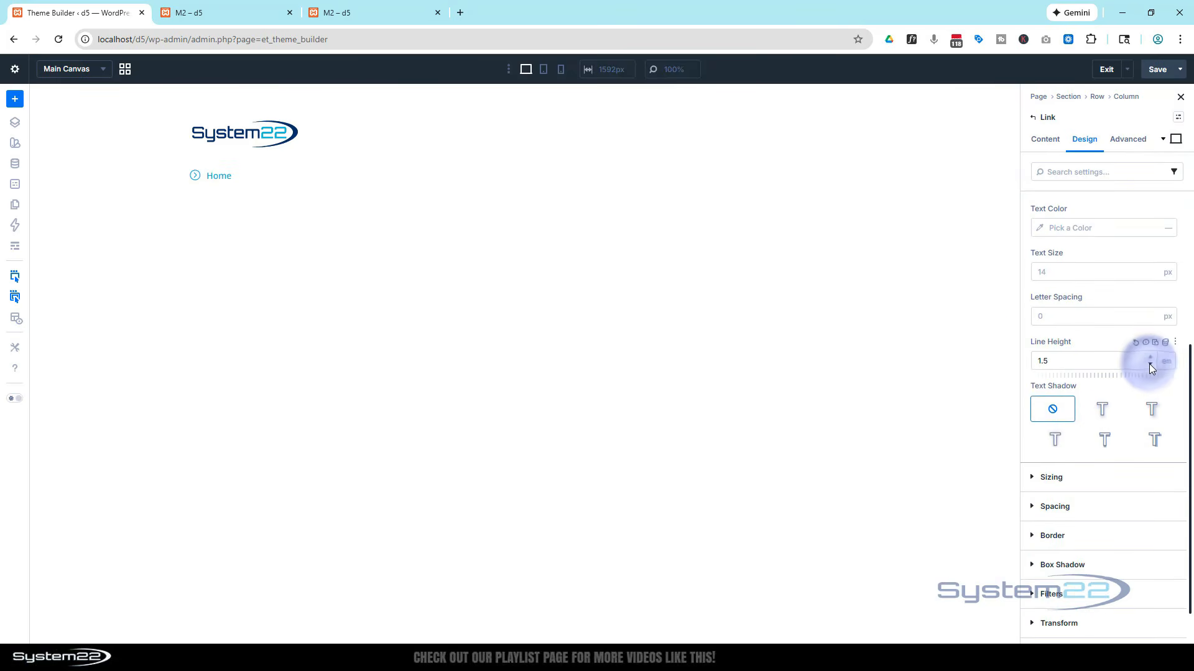
{"action": "left_click", "coordinate": [1148, 366]}
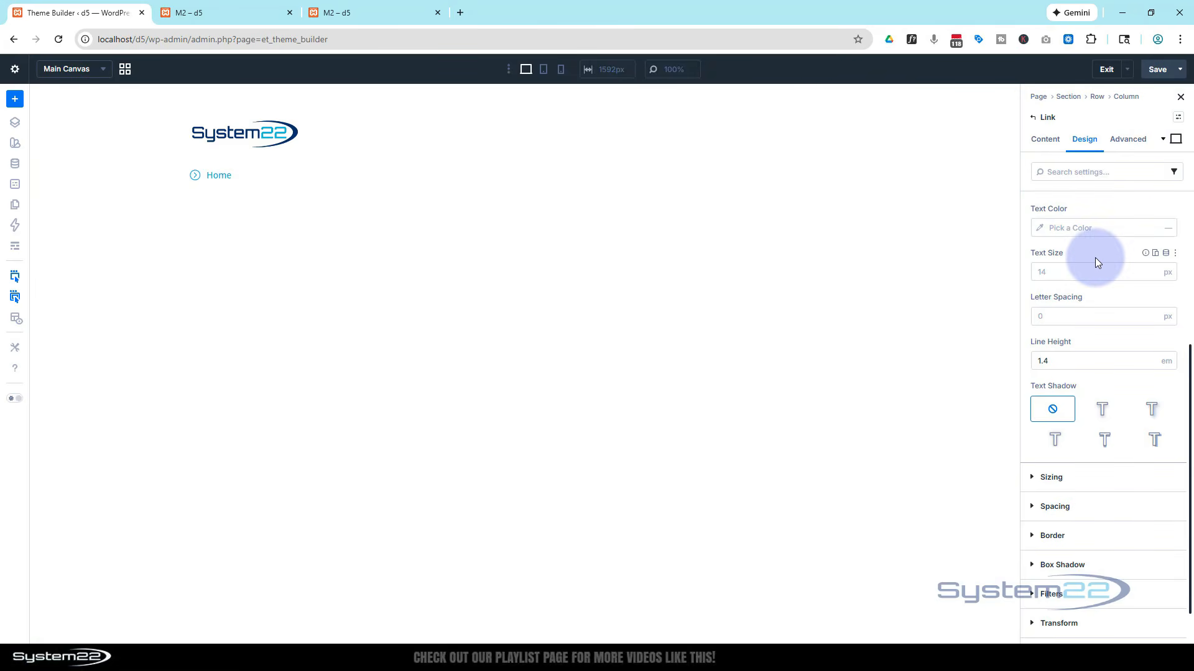
- Left-align the Home link's text, change its wording to "Text Link", and check its link URL settings
{"action": "scroll", "coordinate": [1075, 314], "scroll_direction": "up", "scroll_amount": 2}
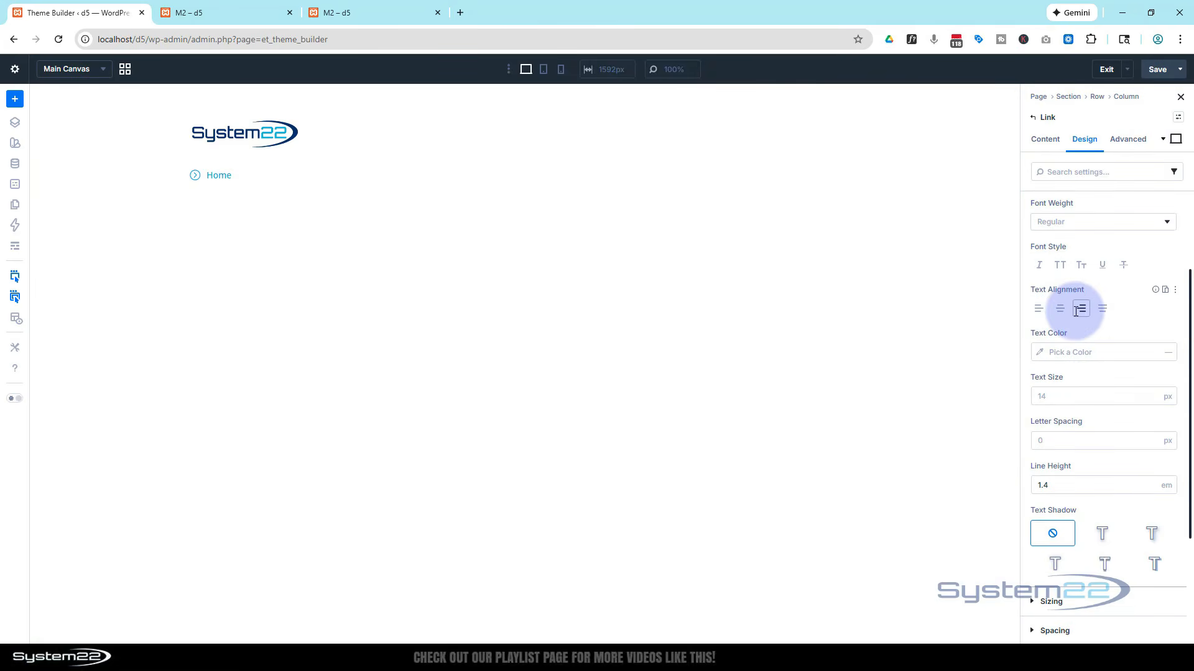
{"action": "left_click", "coordinate": [1038, 309]}
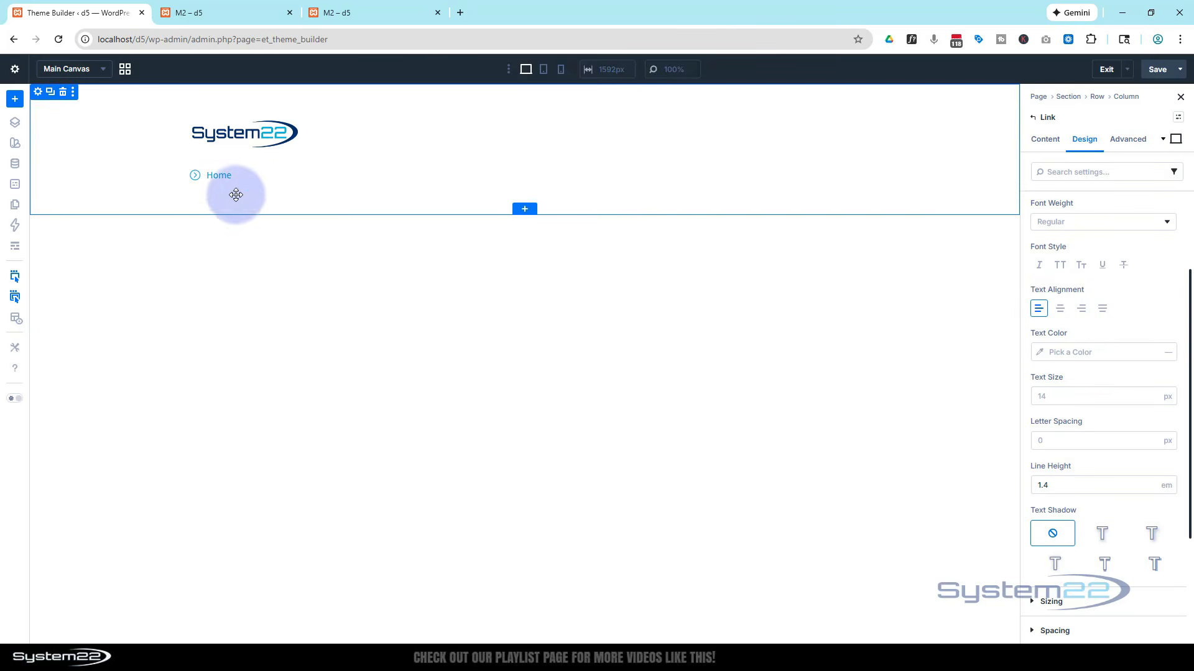
{"action": "left_click", "coordinate": [1044, 139]}
{"action": "left_click", "coordinate": [1065, 206]}
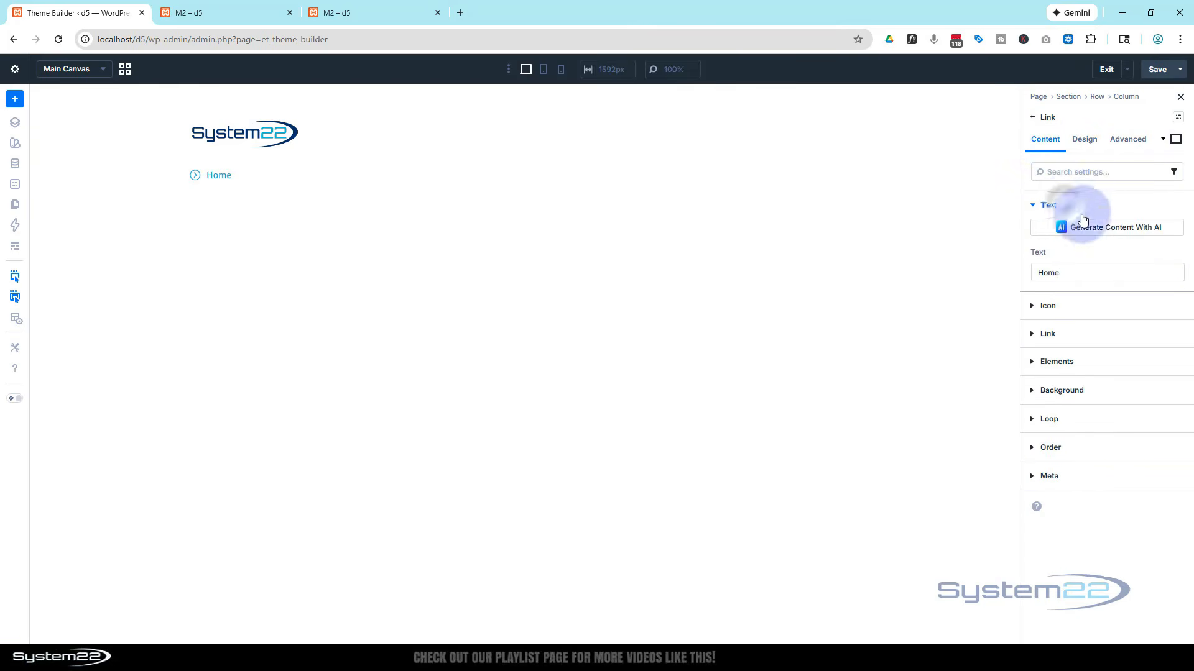
{"action": "left_click", "coordinate": [1039, 274]}
{"action": "double_click", "coordinate": [1039, 275]}
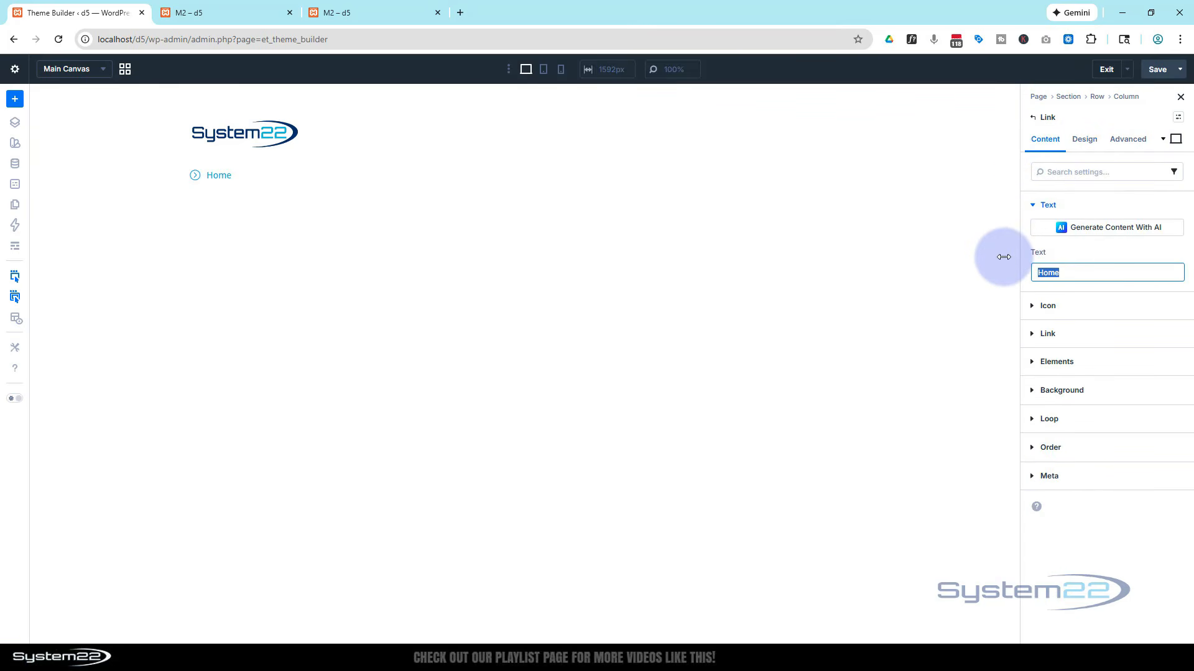
{"action": "type", "text": "Text Link"}
{"action": "left_click", "coordinate": [1046, 333]}
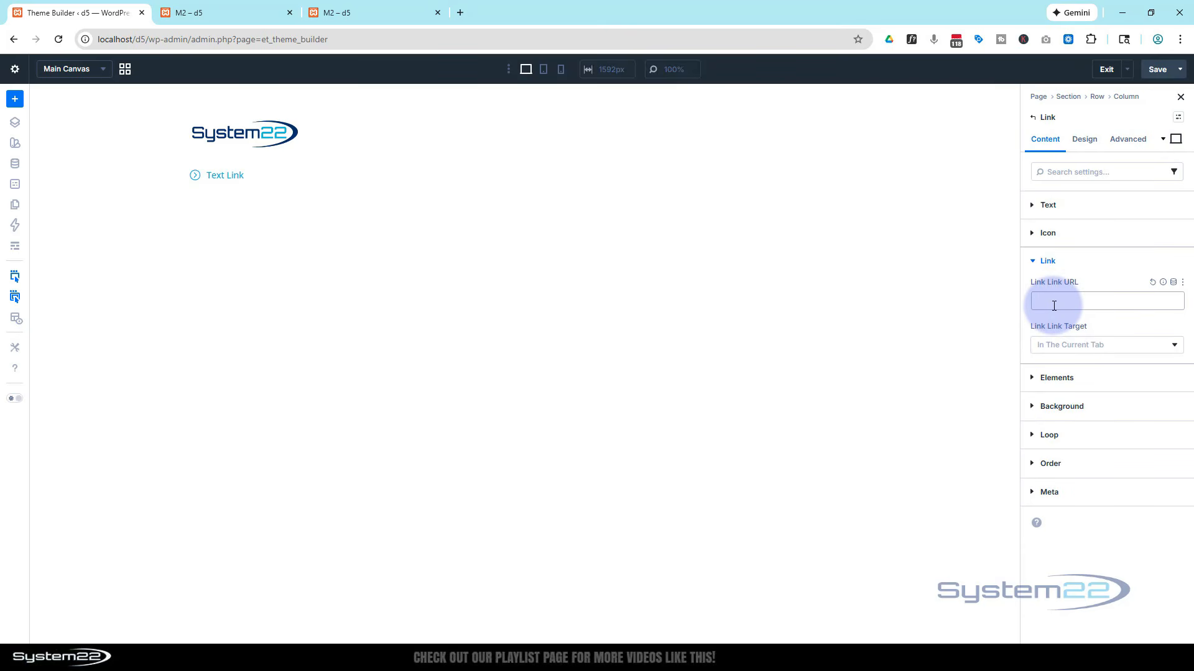
{"action": "left_click", "coordinate": [1106, 270]}
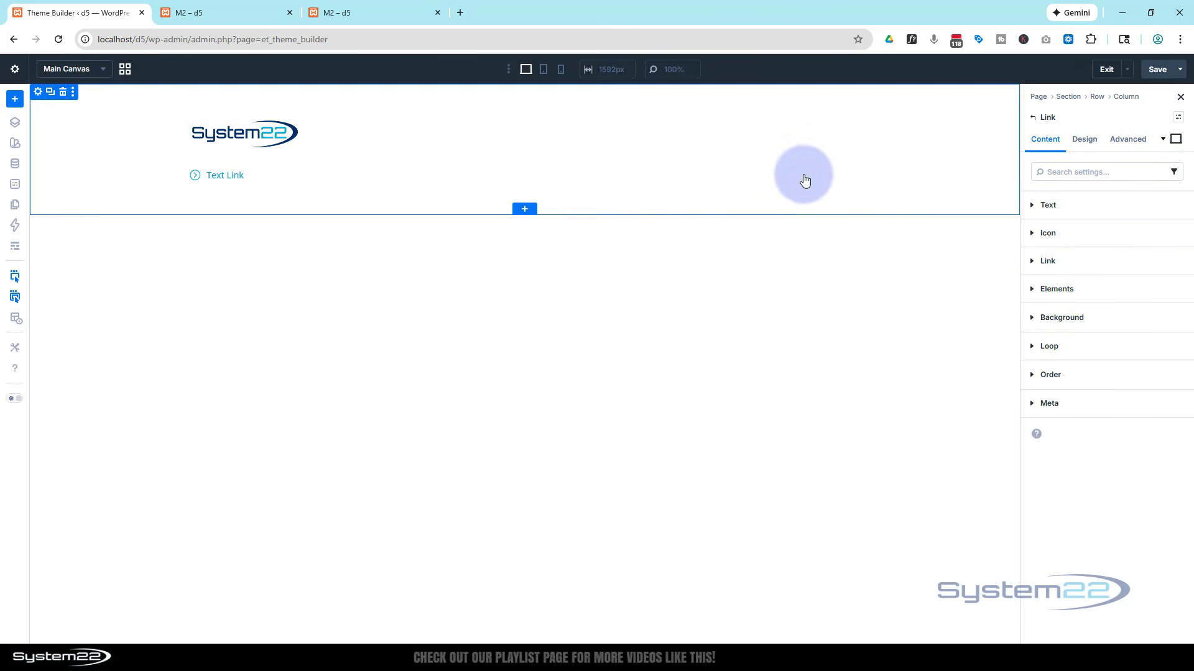
- Duplicate the Text Link module five times to make six links below the logo
{"action": "left_click", "coordinate": [820, 178]}
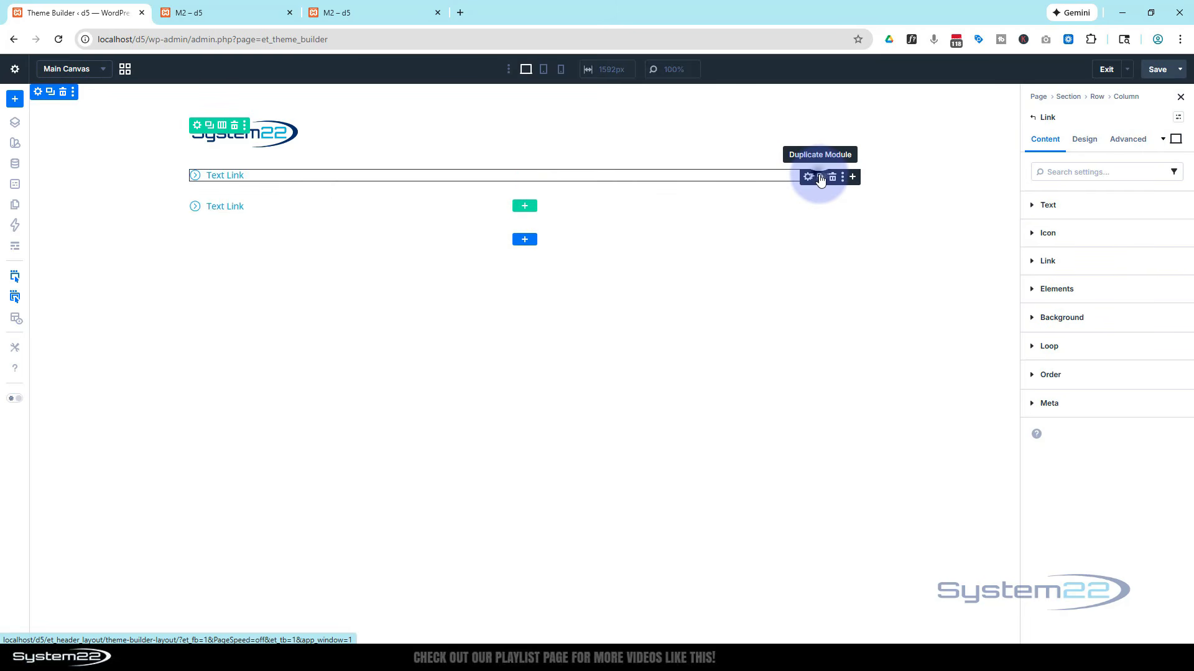
{"action": "left_click", "coordinate": [821, 179]}
{"action": "left_click", "coordinate": [821, 178]}
{"action": "left_click", "coordinate": [821, 178]}
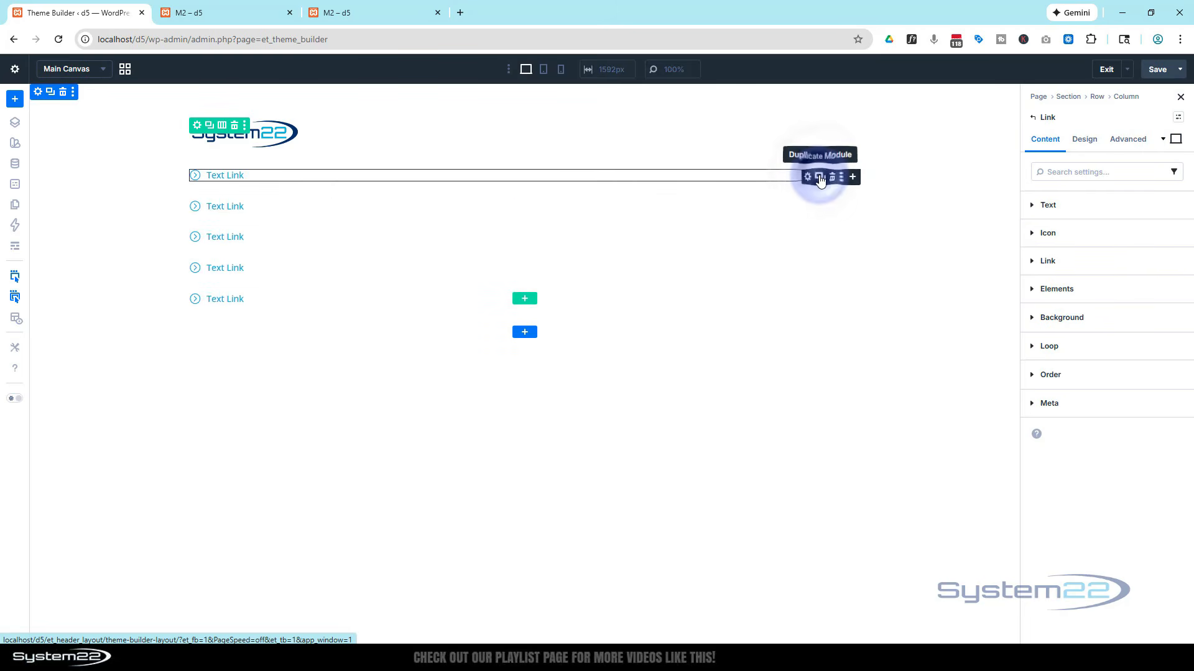
{"action": "left_click", "coordinate": [821, 178]}
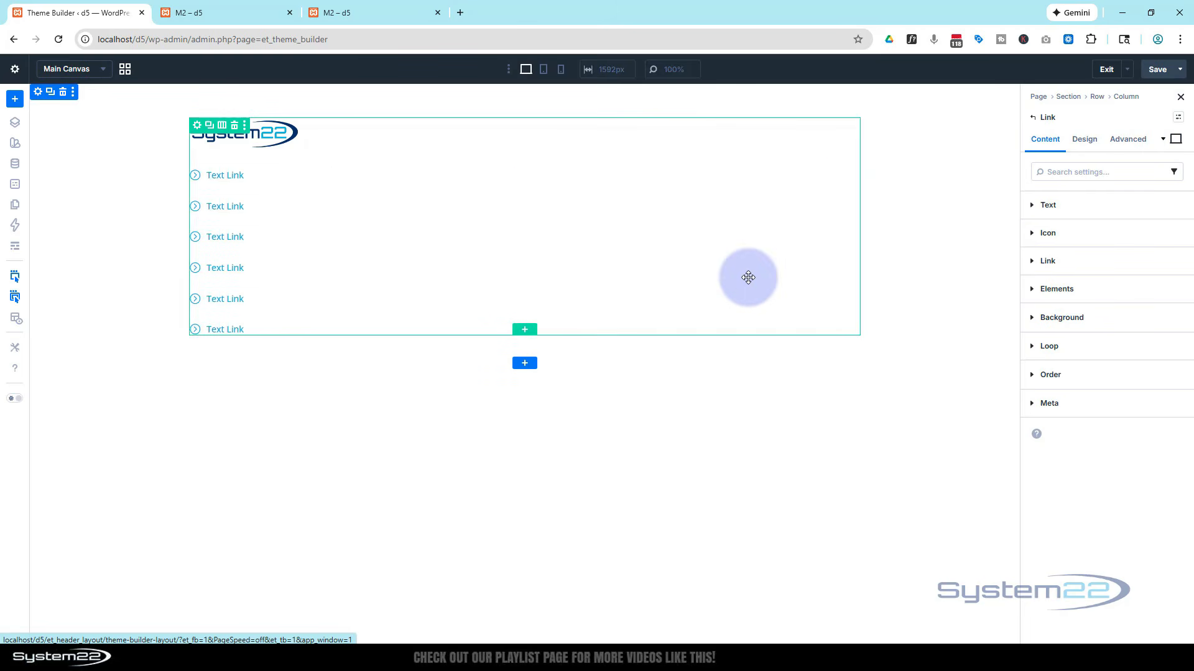
- Set the logo and links column's layout direction to Row, with both Align Items and Justify Content set to Center
{"action": "left_click", "coordinate": [197, 128]}
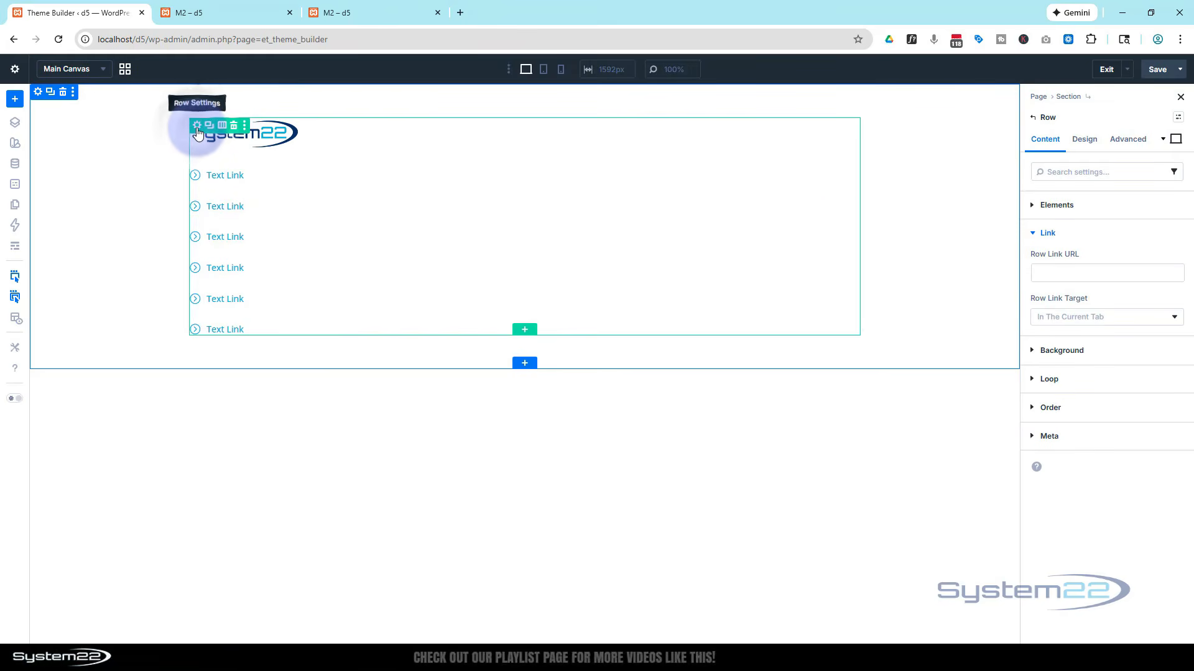
{"action": "left_click", "coordinate": [1034, 207]}
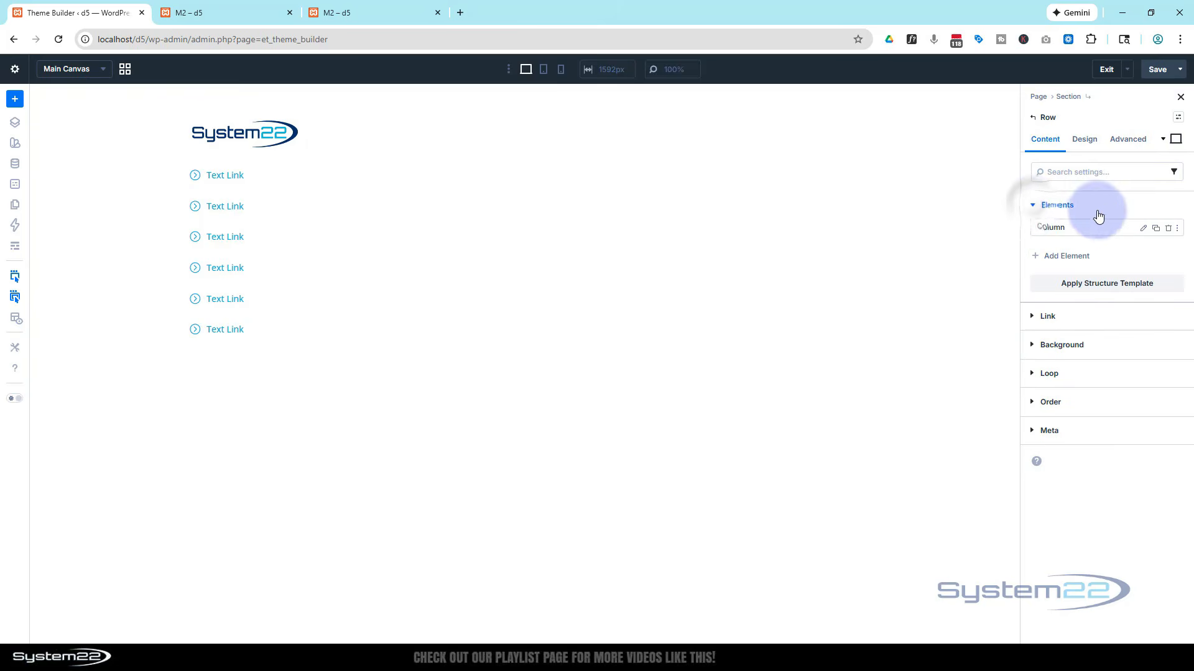
{"action": "left_click", "coordinate": [1142, 230]}
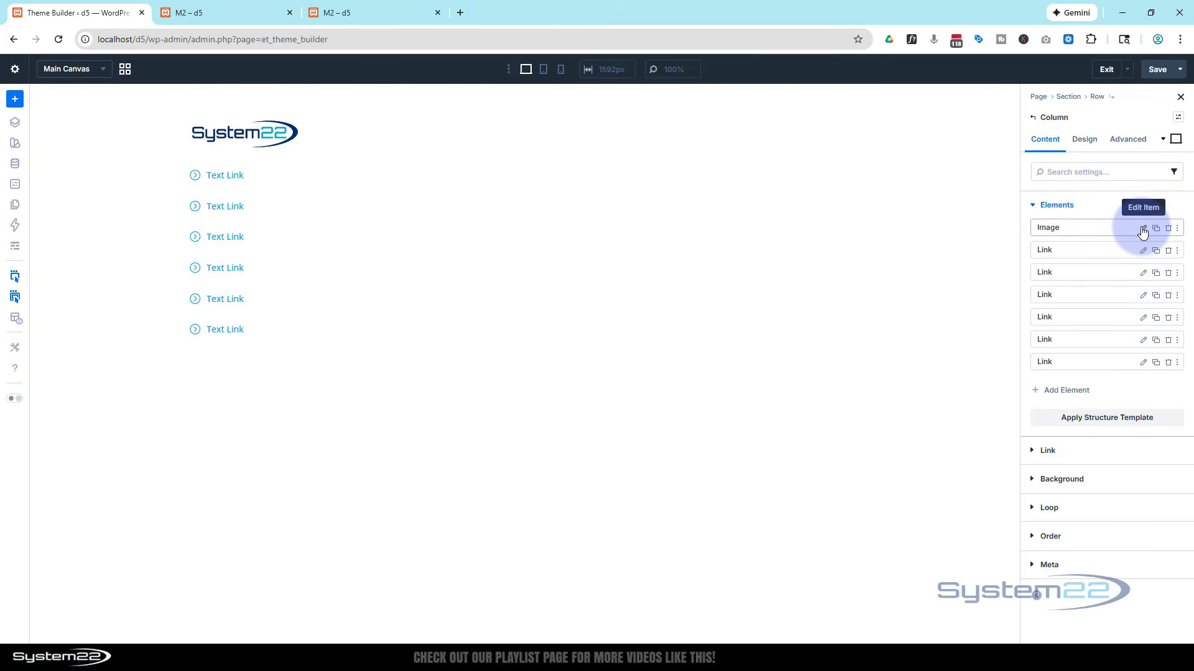
{"action": "left_click", "coordinate": [1085, 143]}
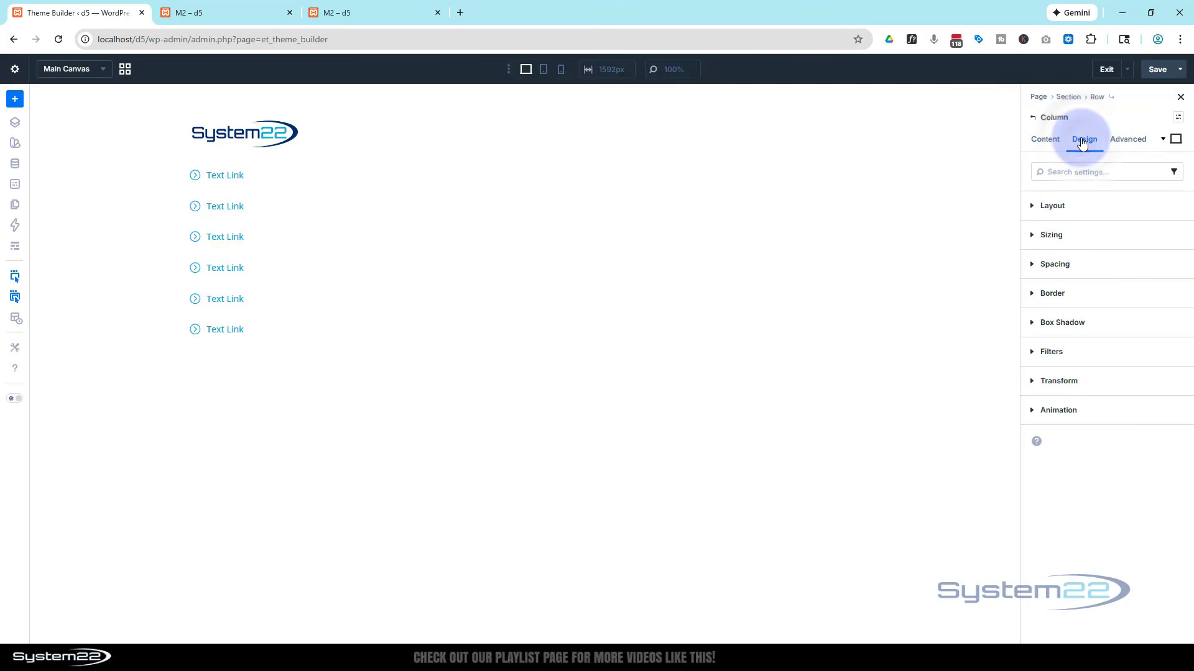
{"action": "left_click", "coordinate": [1083, 207]}
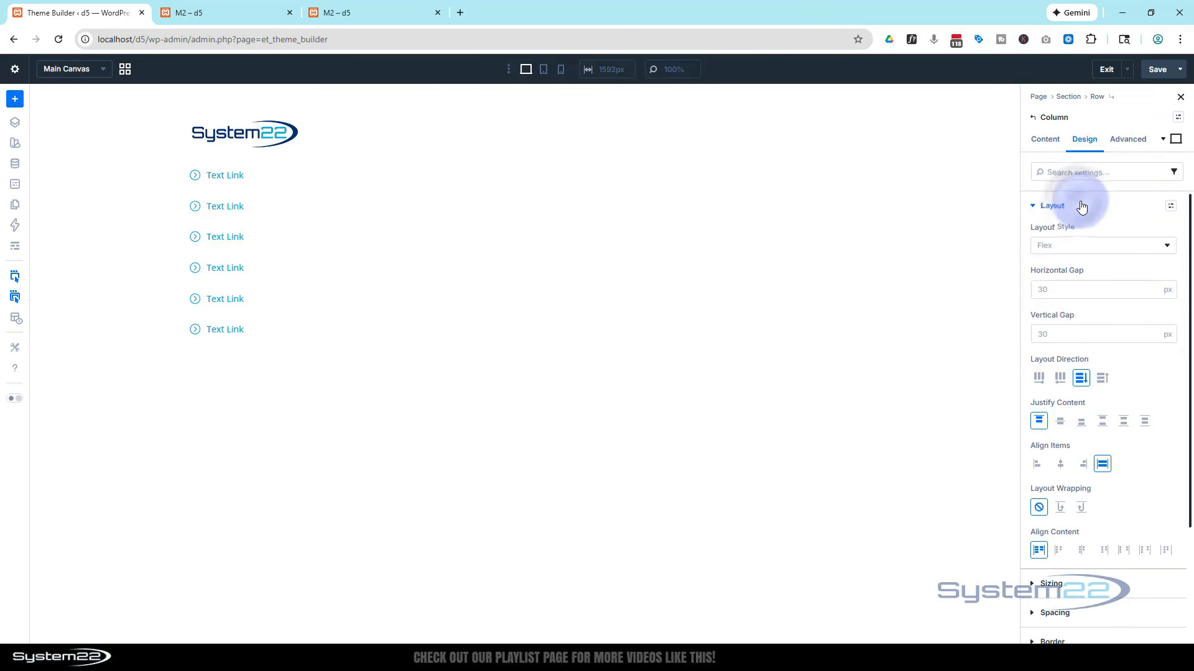
{"action": "left_click", "coordinate": [1039, 379]}
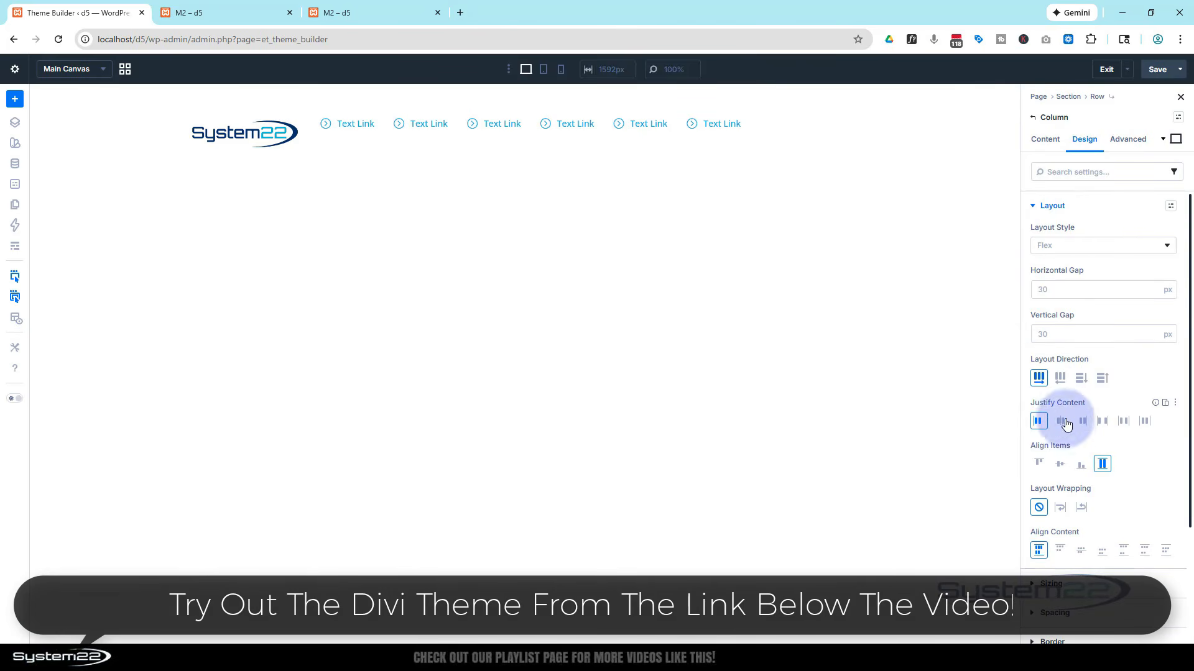
{"action": "left_click", "coordinate": [1060, 470]}
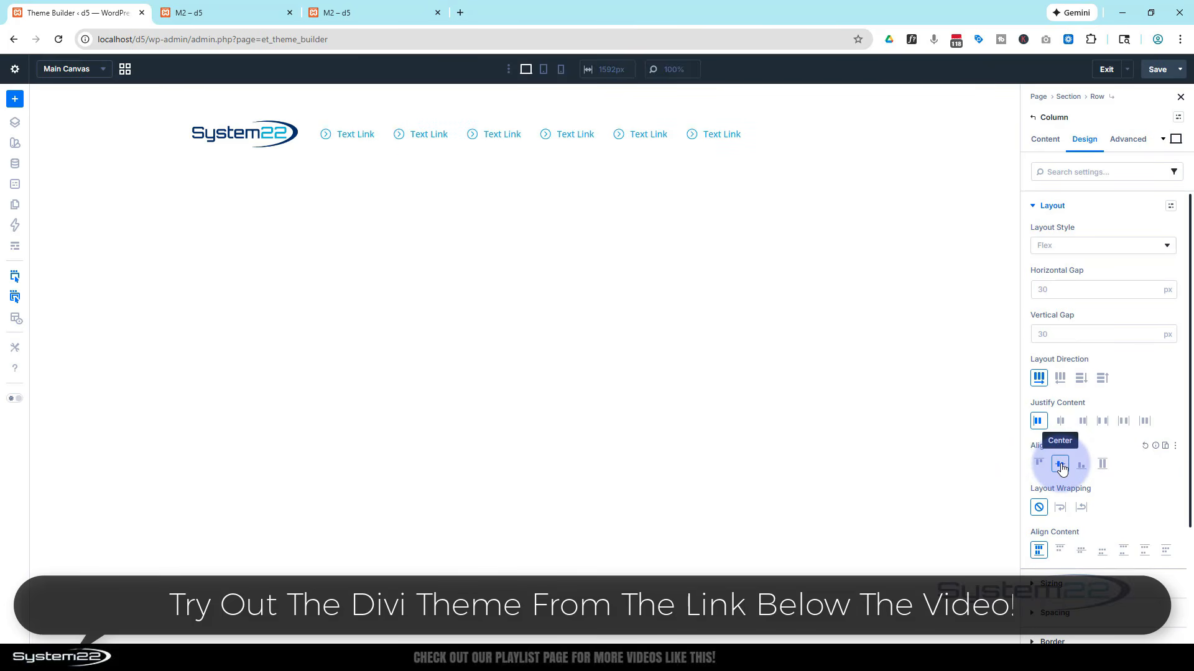
{"action": "left_click", "coordinate": [1061, 422]}
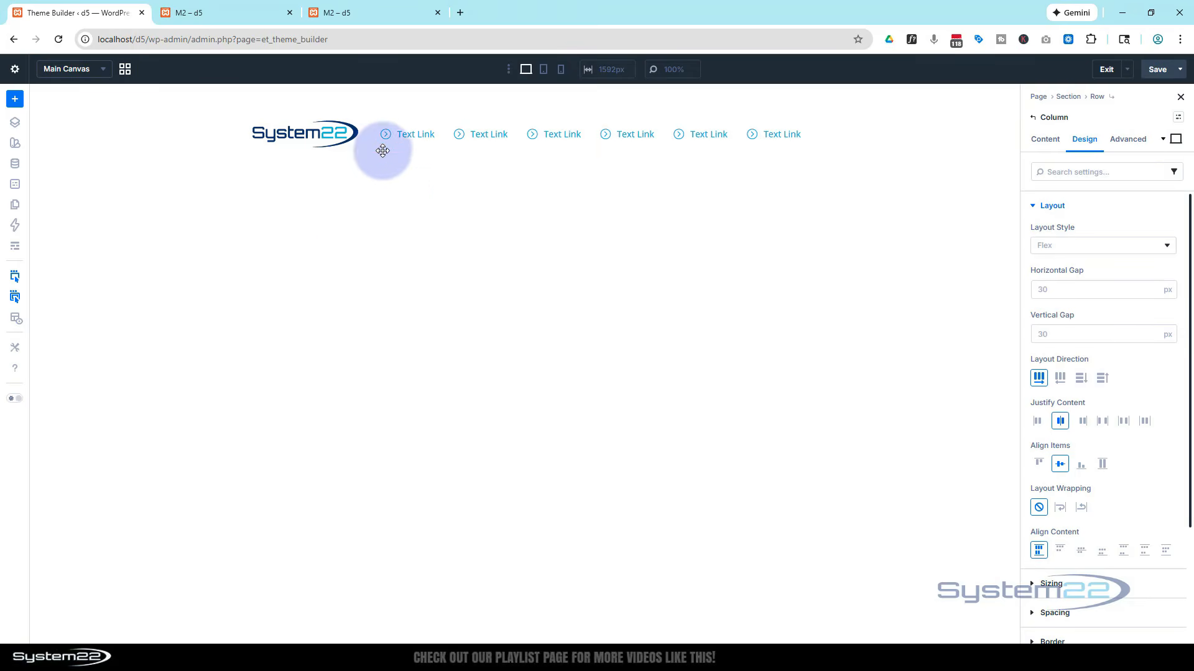
- Change the third link's text to "Text Link >"
{"action": "left_click", "coordinate": [543, 133]}
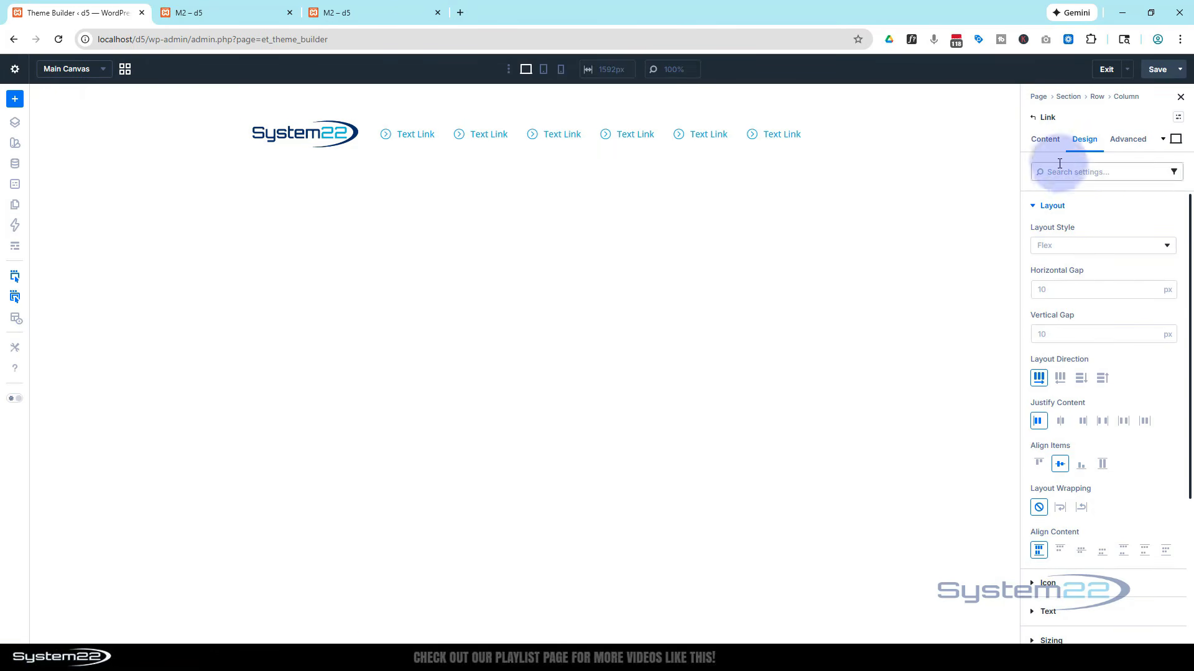
{"action": "left_click", "coordinate": [1046, 144]}
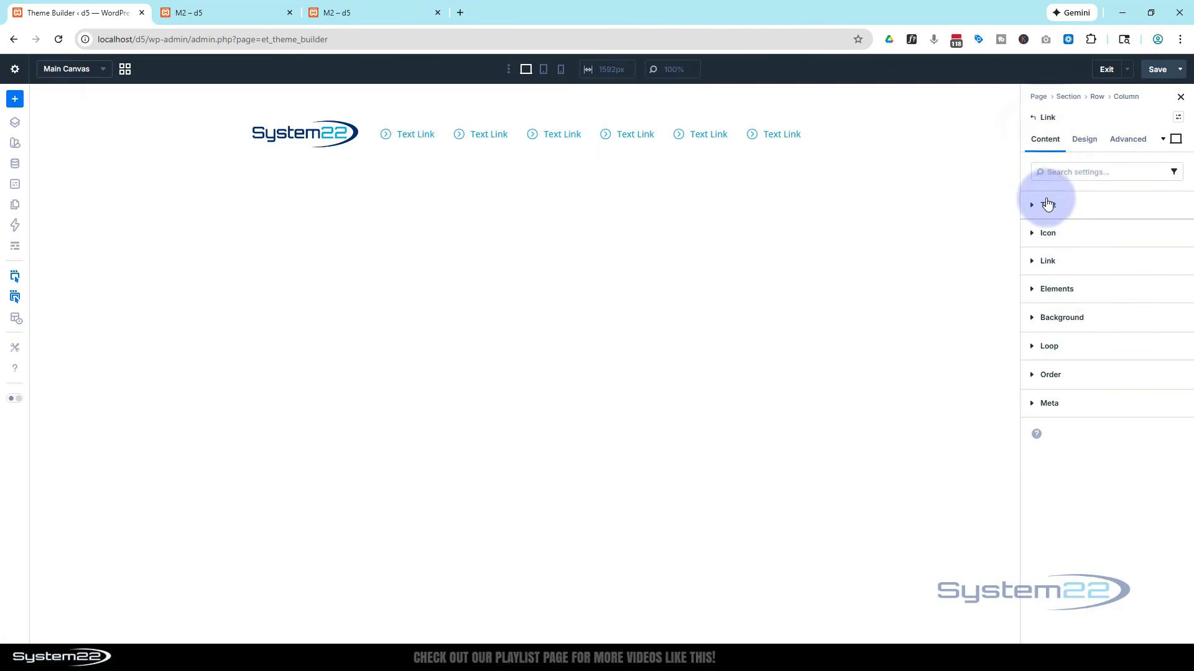
{"action": "left_click", "coordinate": [1048, 205]}
{"action": "left_click", "coordinate": [1087, 268]}
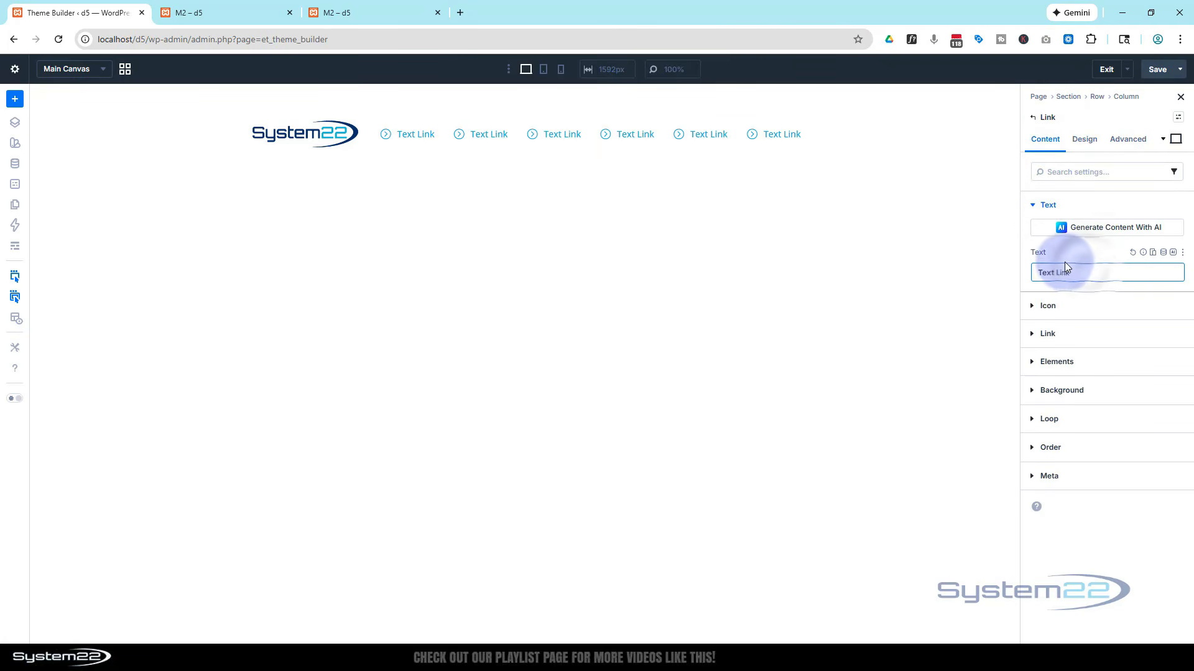
{"action": "type", "text": ">"}
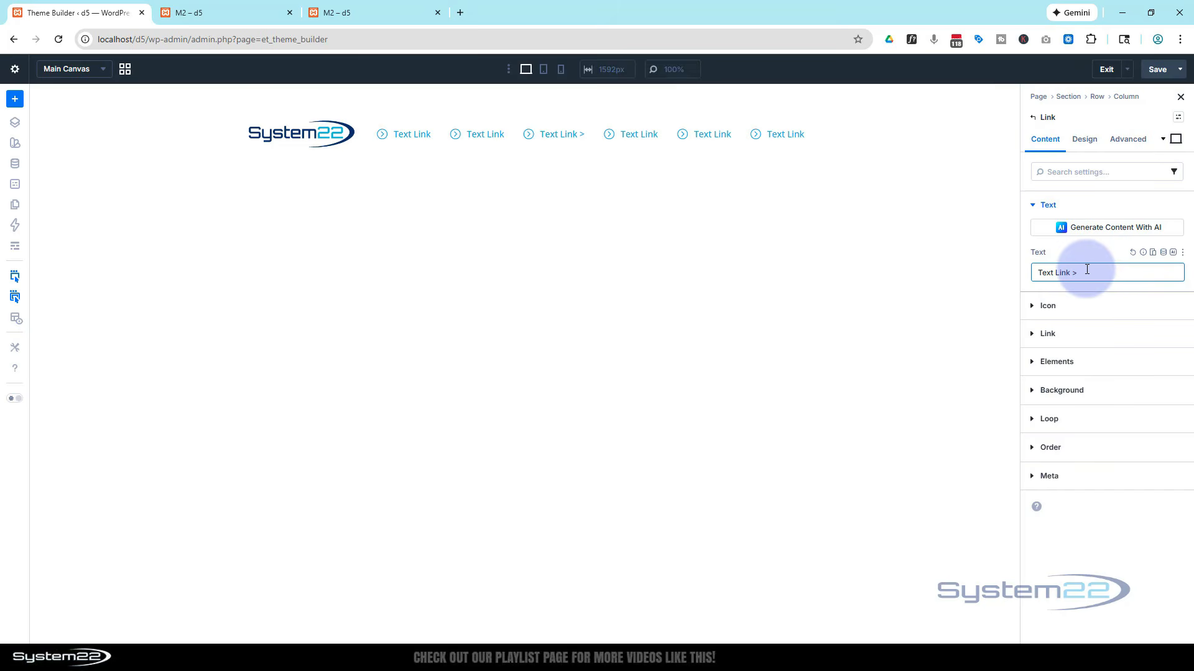
- Save the fifth Text Link module to the Divi Library under the name "New t Link"
{"action": "left_click", "coordinate": [692, 136]}
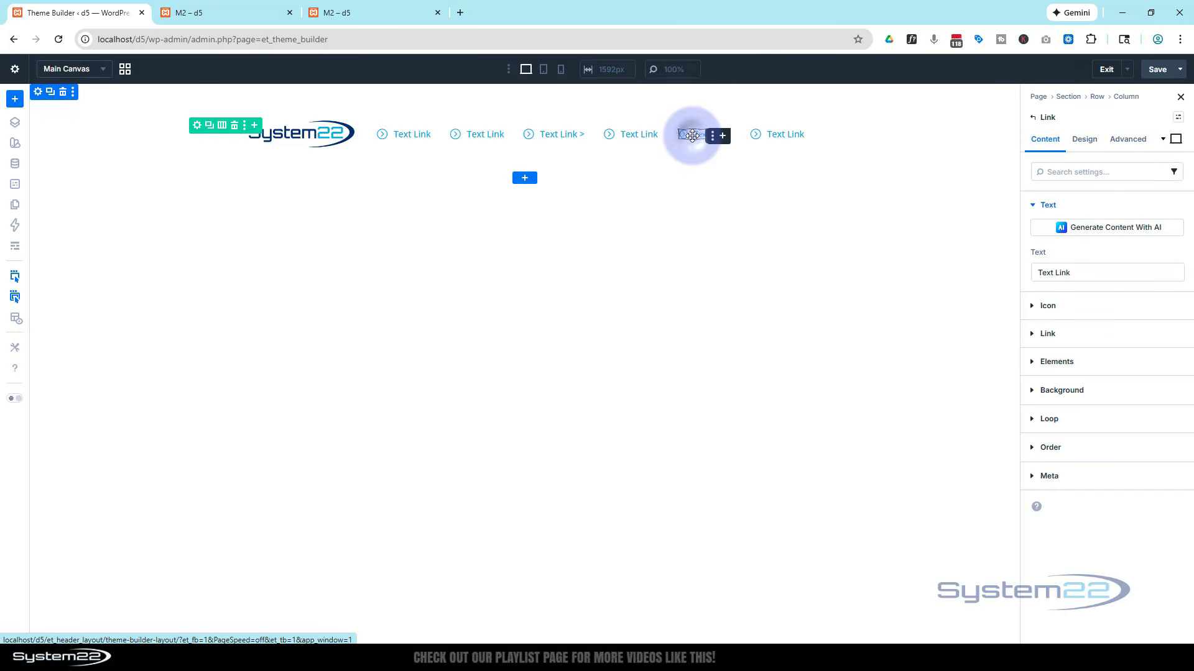
{"action": "left_click", "coordinate": [712, 137]}
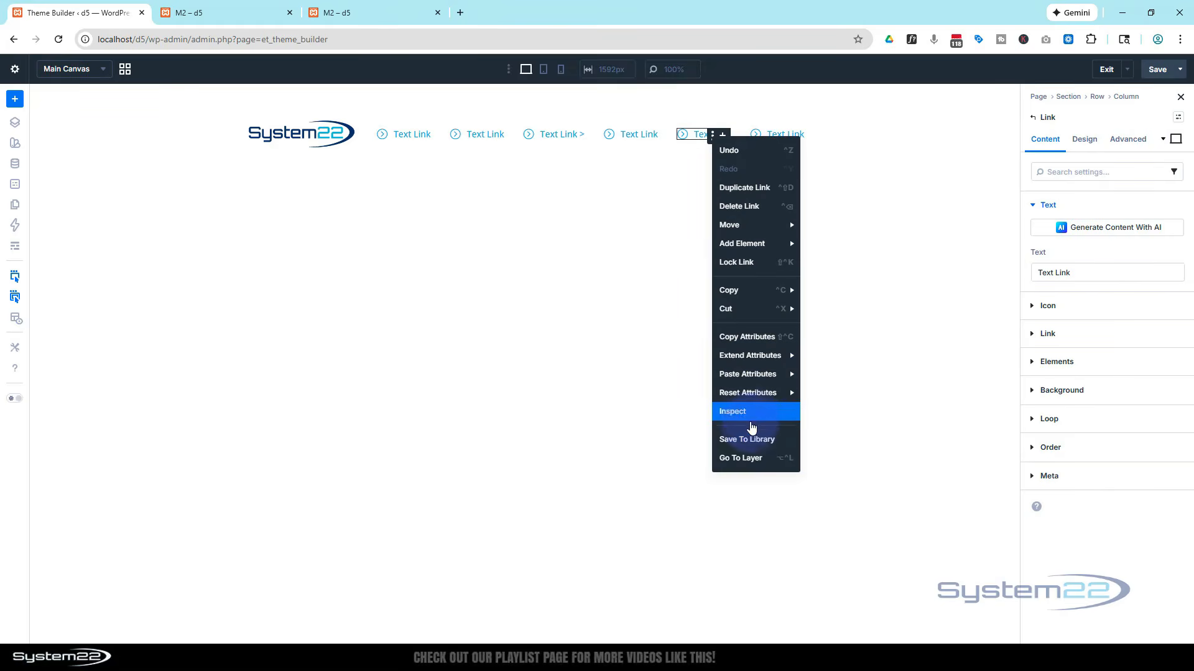
{"action": "left_click", "coordinate": [753, 440]}
{"action": "left_click", "coordinate": [600, 192]}
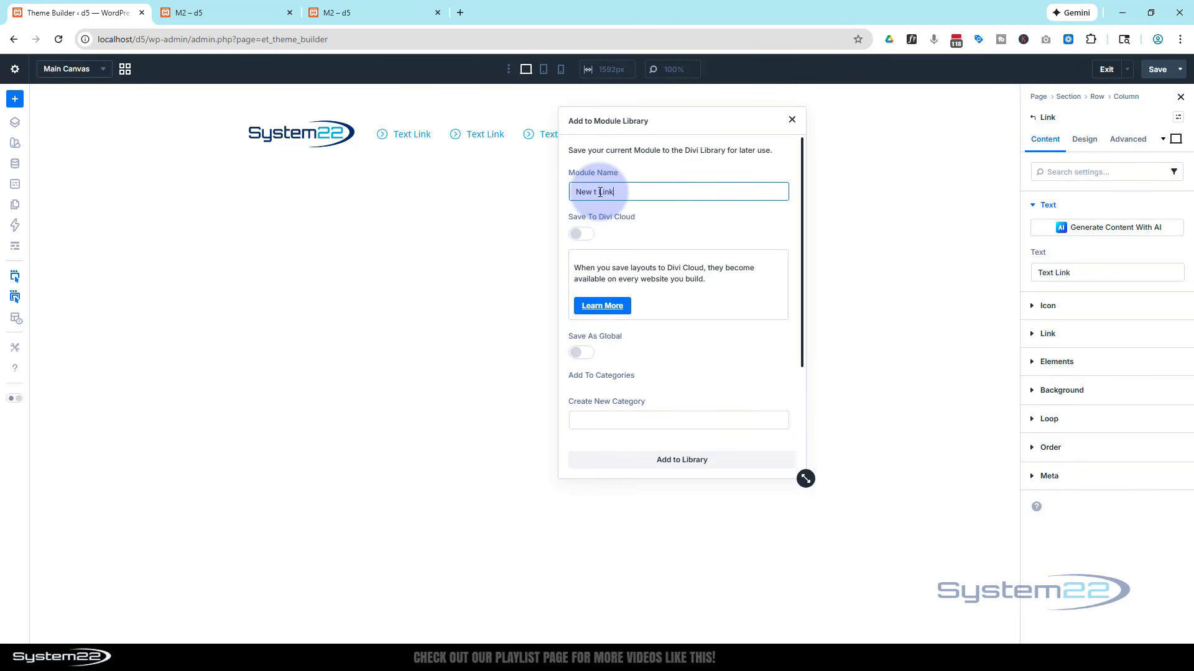
{"action": "left_click", "coordinate": [711, 460]}
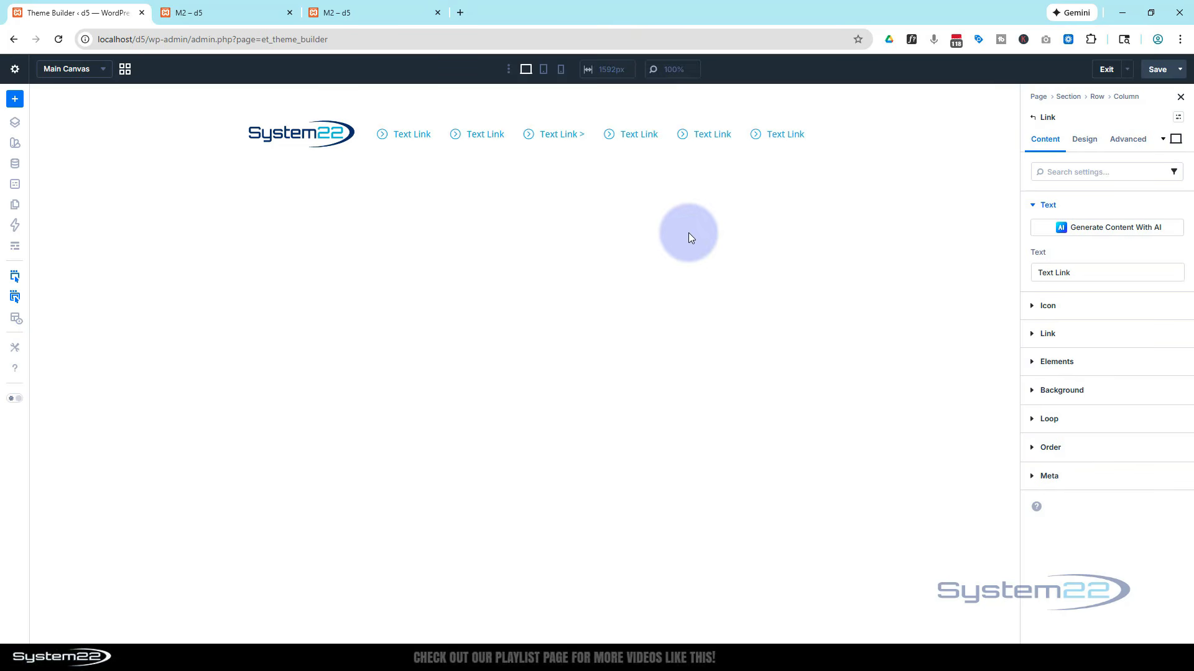
- Add a Dropdown module as an element inside the "Text Link >" module
{"action": "mouse_move", "coordinate": [546, 139]}
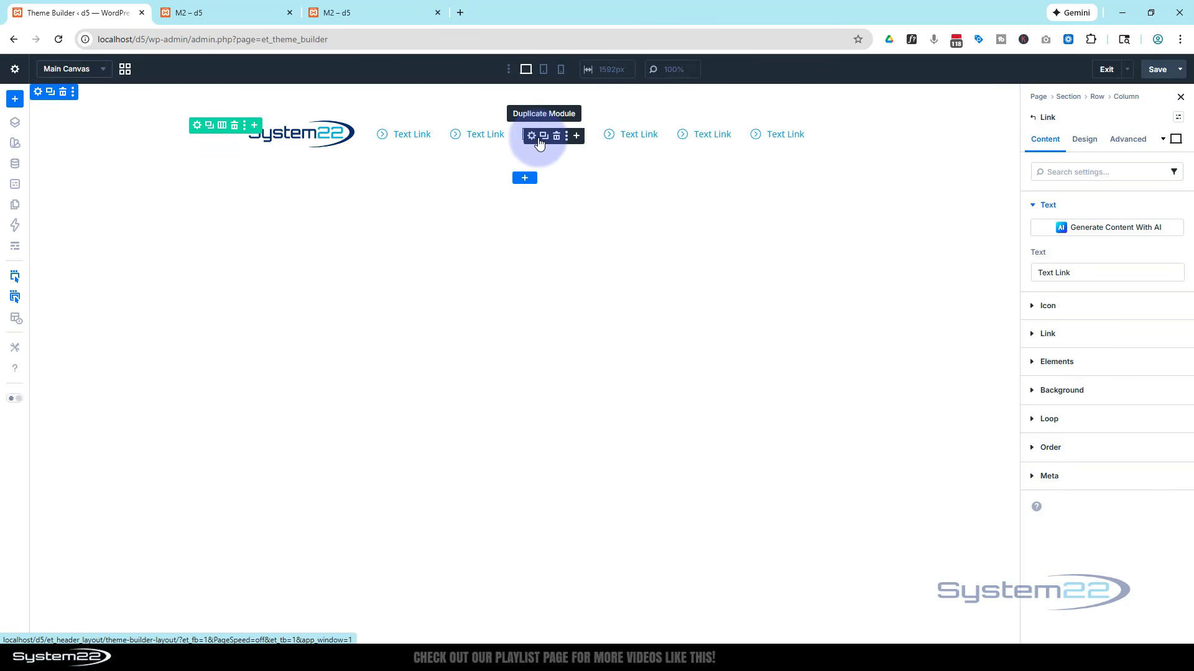
{"action": "left_click", "coordinate": [531, 137]}
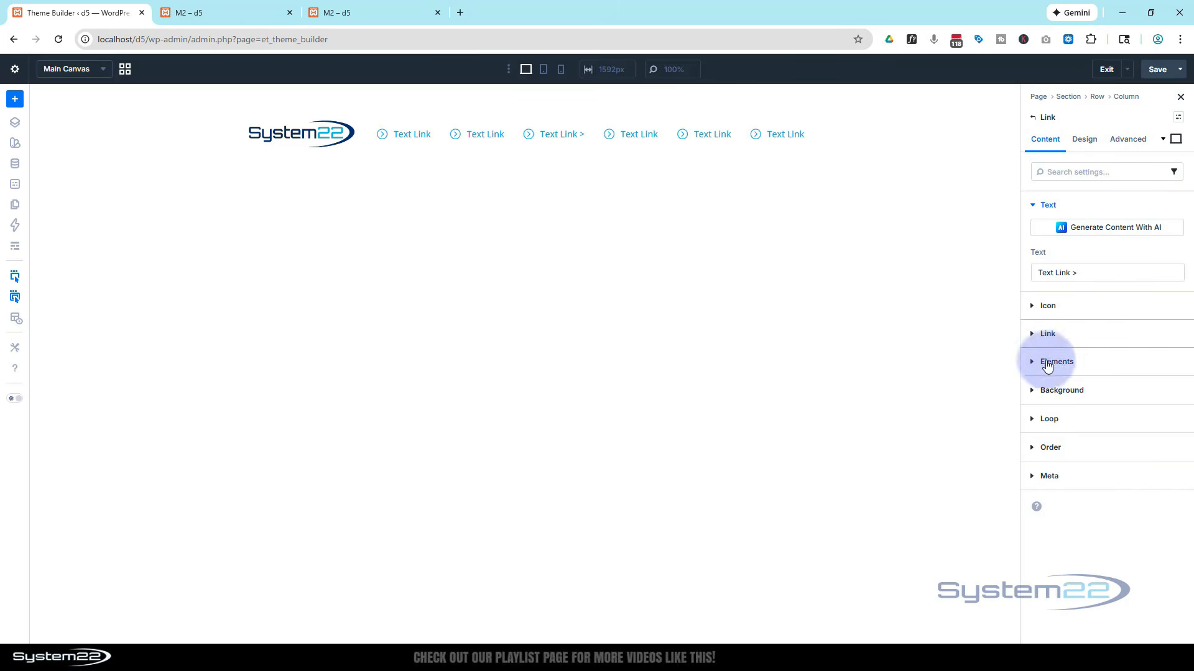
{"action": "left_click", "coordinate": [1028, 362]}
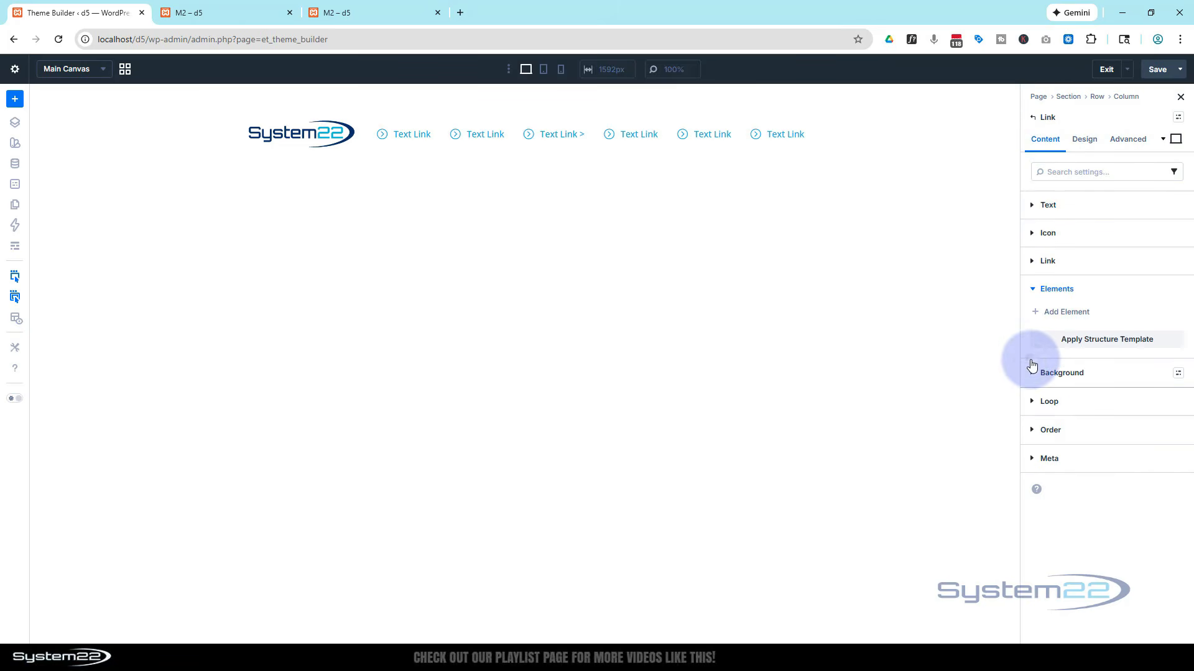
{"action": "left_click", "coordinate": [1060, 313]}
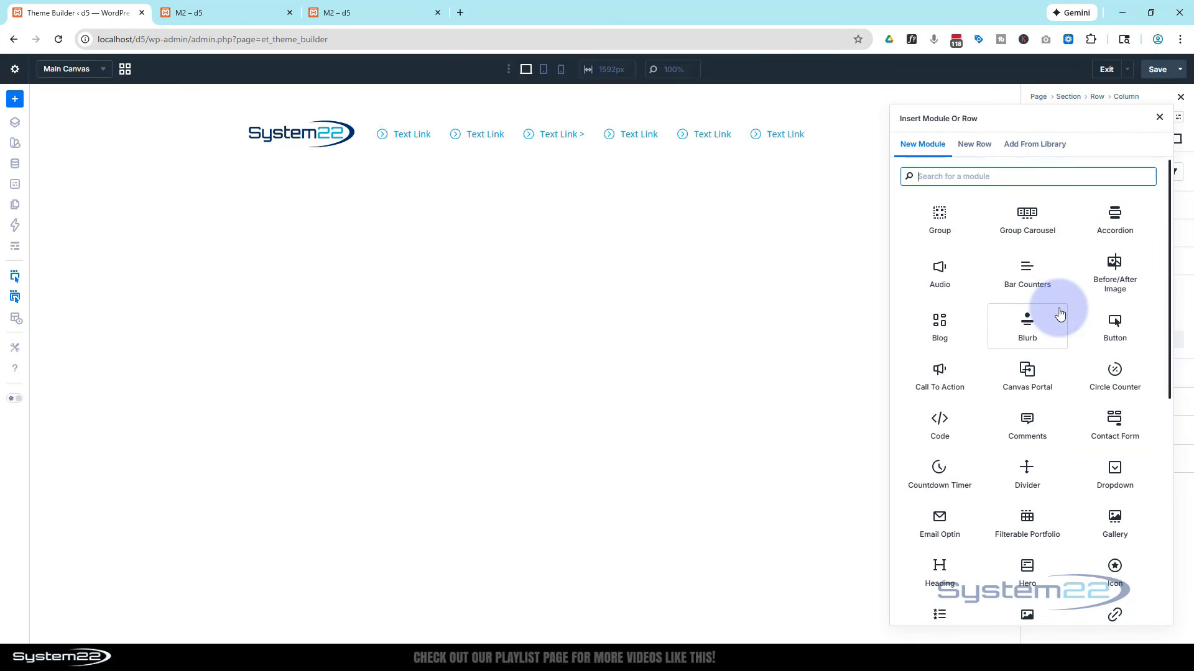
{"action": "left_click", "coordinate": [1114, 477]}
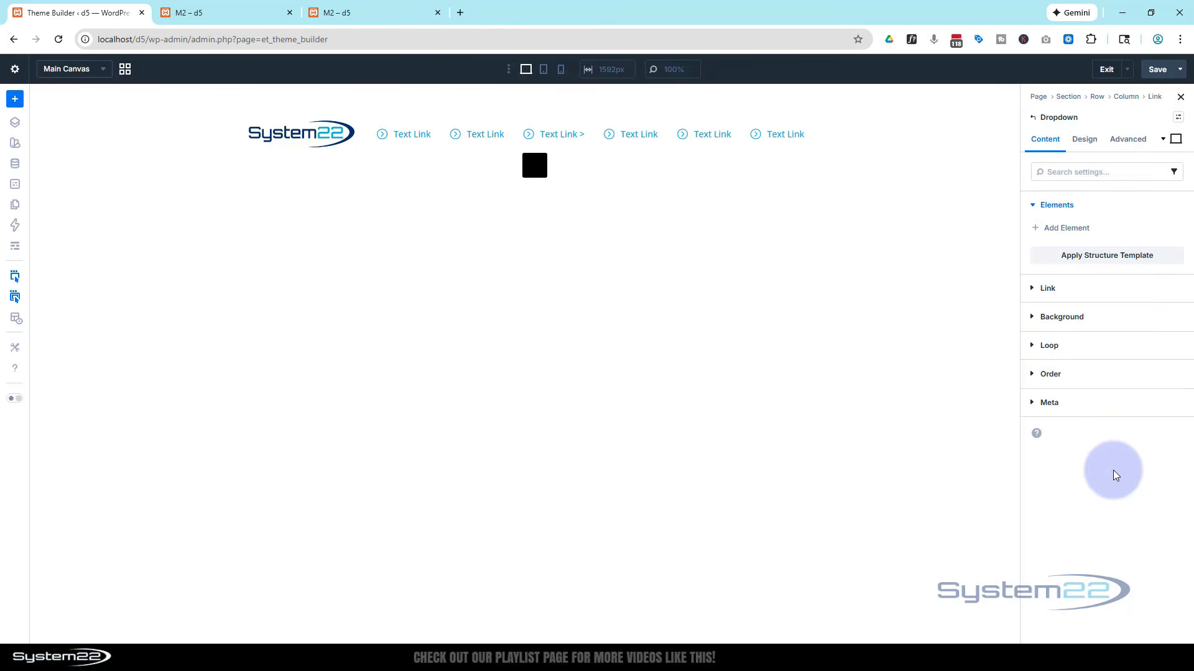
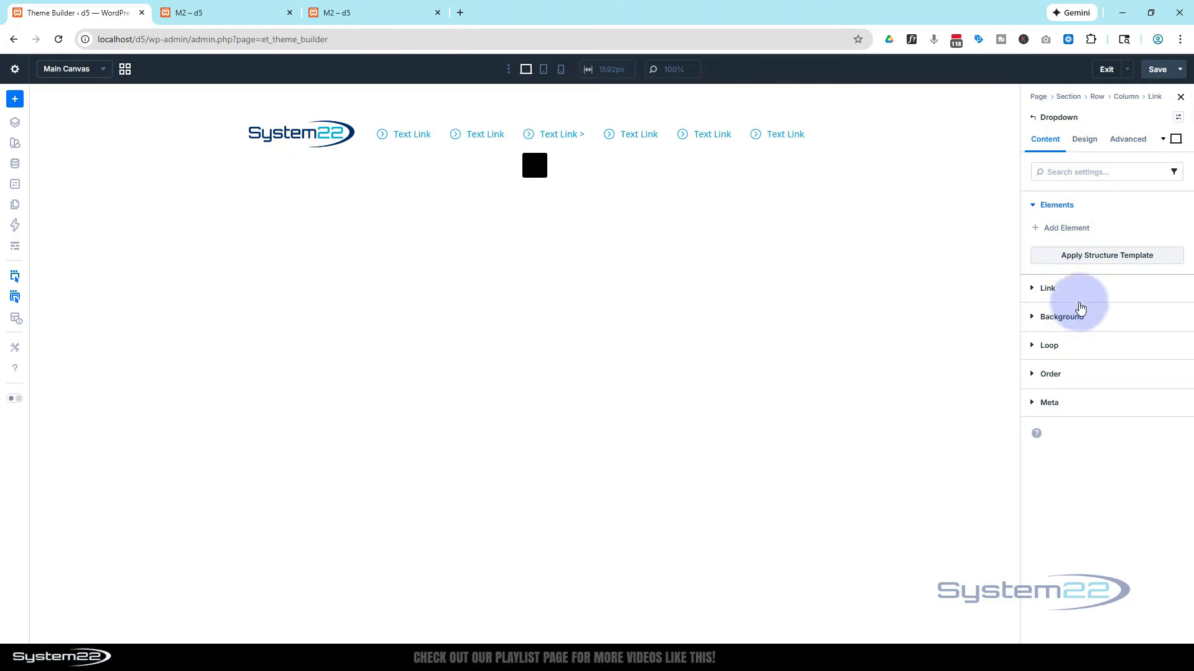
- Insert the saved "New T Link" module from the Divi Library as an element inside the Dropdown
{"action": "left_click", "coordinate": [1064, 317]}
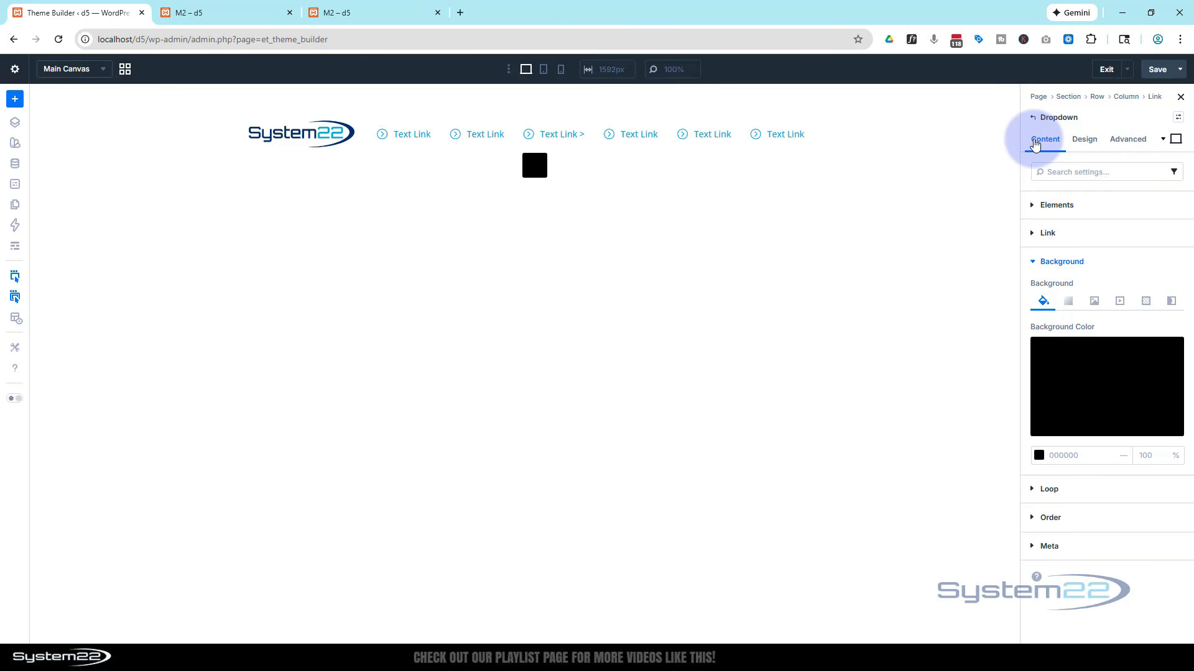
{"action": "left_click", "coordinate": [1034, 208]}
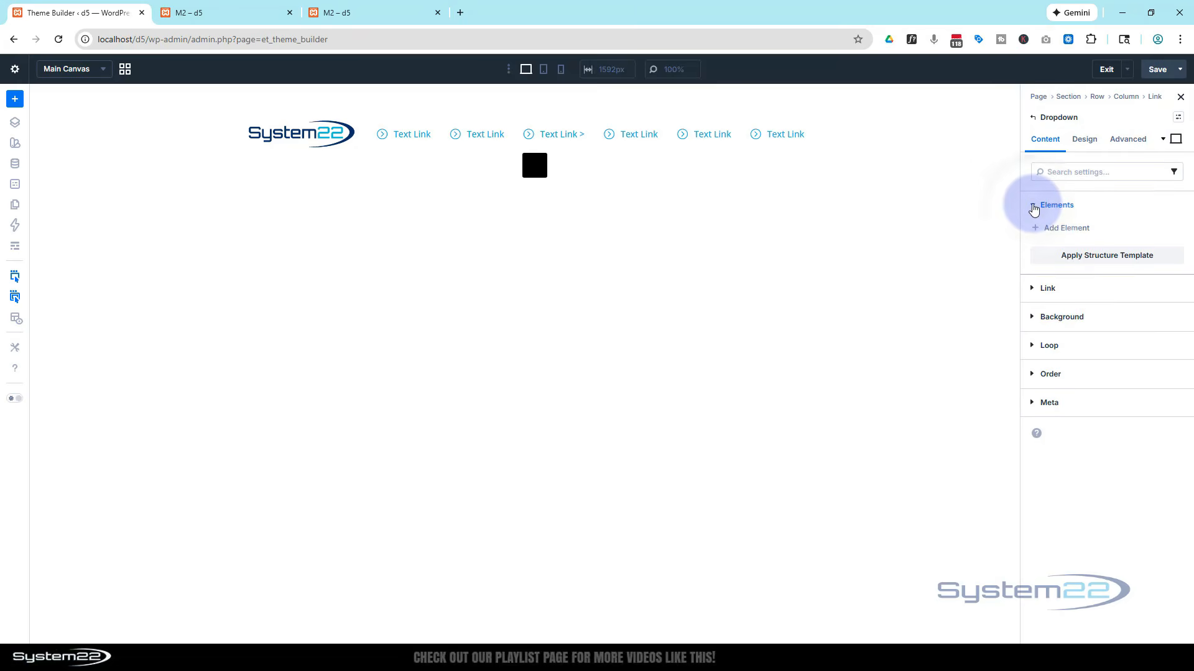
{"action": "left_click", "coordinate": [1060, 229]}
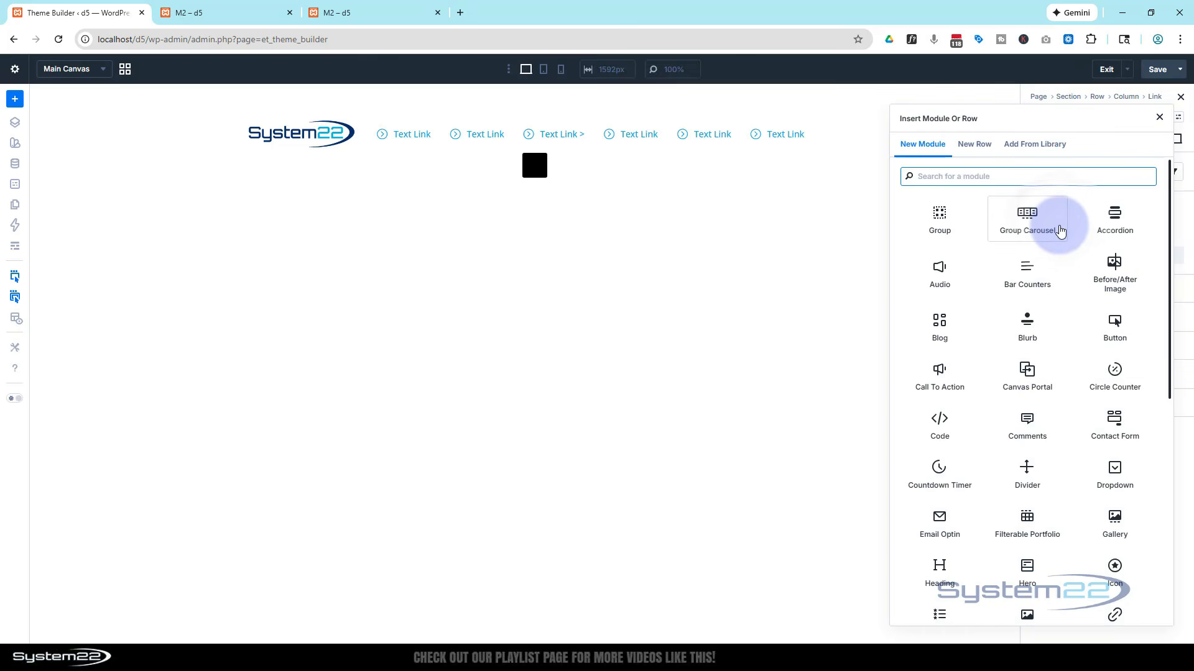
{"action": "left_click", "coordinate": [1041, 150]}
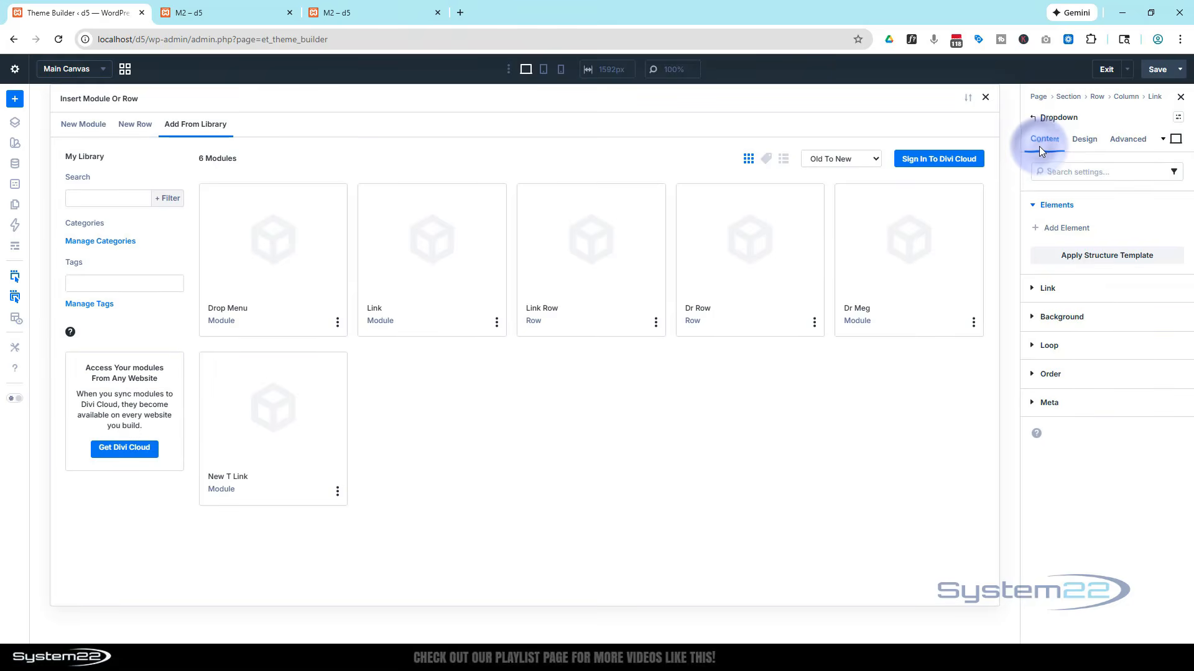
{"action": "left_click", "coordinate": [241, 457]}
{"action": "left_click", "coordinate": [329, 539]}
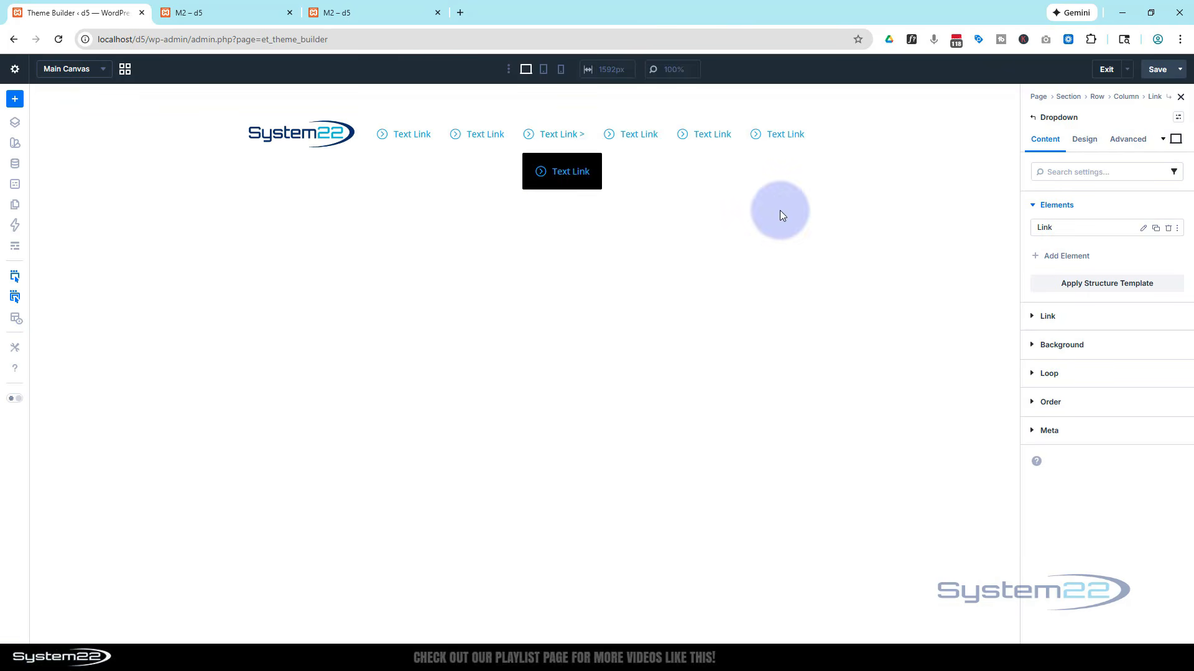
- Duplicate the Dropdown's Link element five times to make six links
{"action": "left_click", "coordinate": [1155, 229]}
{"action": "left_click", "coordinate": [1156, 229]}
{"action": "left_click", "coordinate": [1156, 229]}
{"action": "left_click", "coordinate": [1156, 229]}
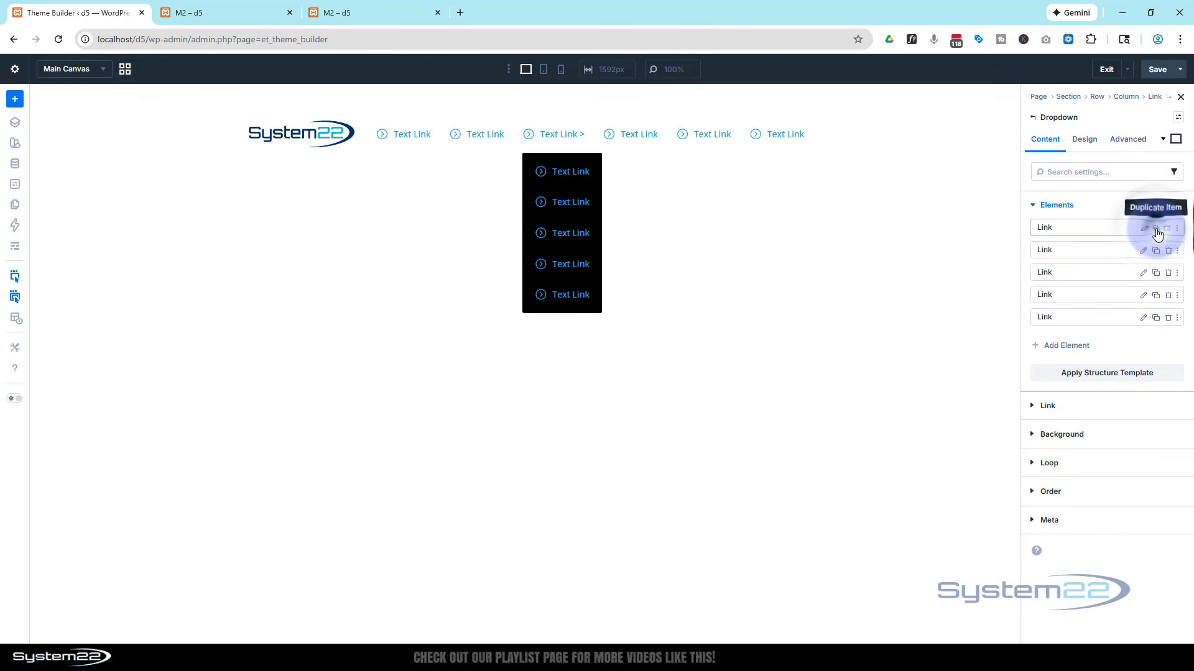
{"action": "left_click", "coordinate": [1156, 229]}
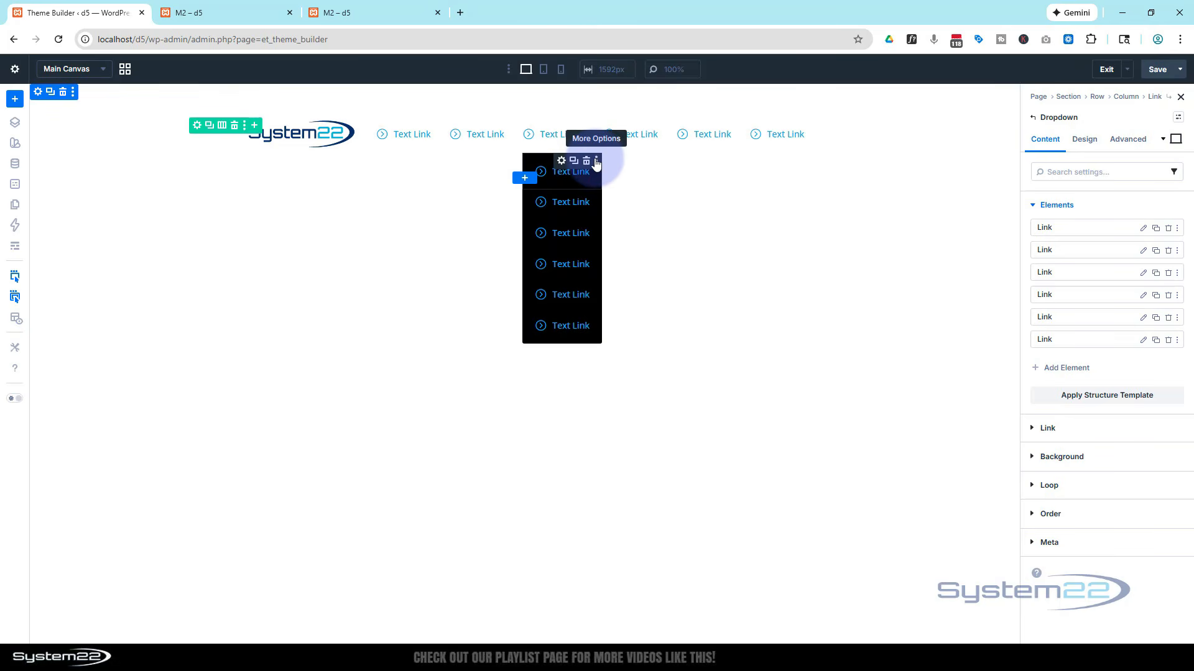
- Save the Dropdown module with its links to the Divi Library under the name "new drop"
{"action": "left_click", "coordinate": [595, 163]}
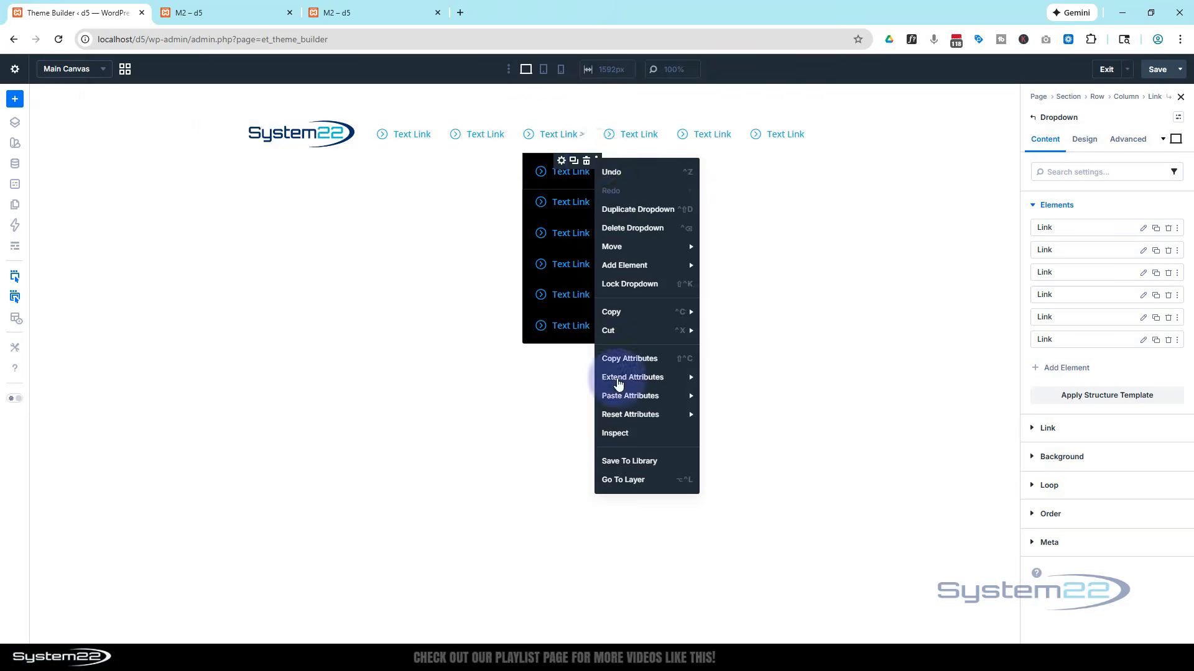
{"action": "left_click", "coordinate": [630, 460]}
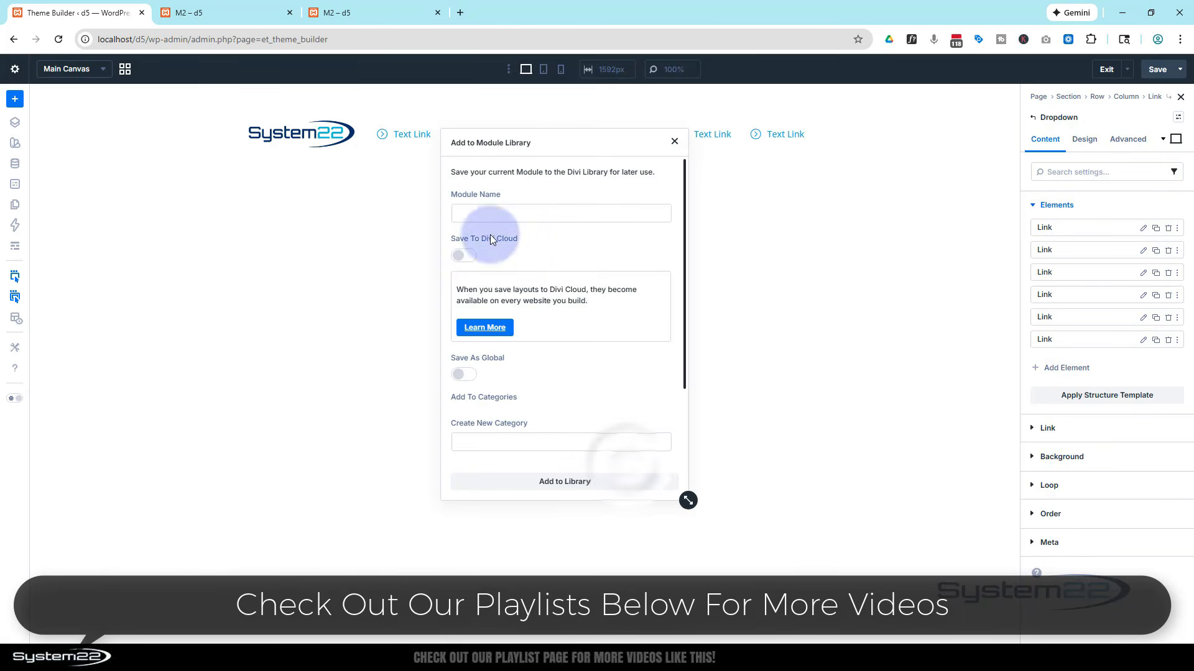
{"action": "left_click", "coordinate": [491, 213]}
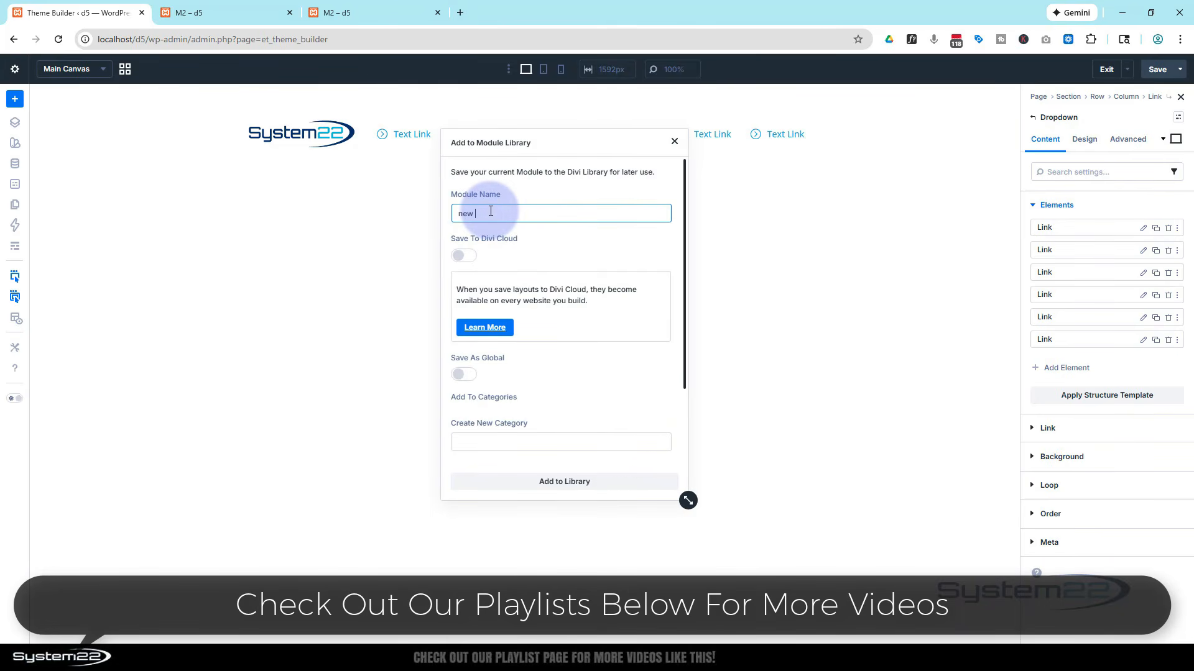
{"action": "type", "text": "new dropdown"}
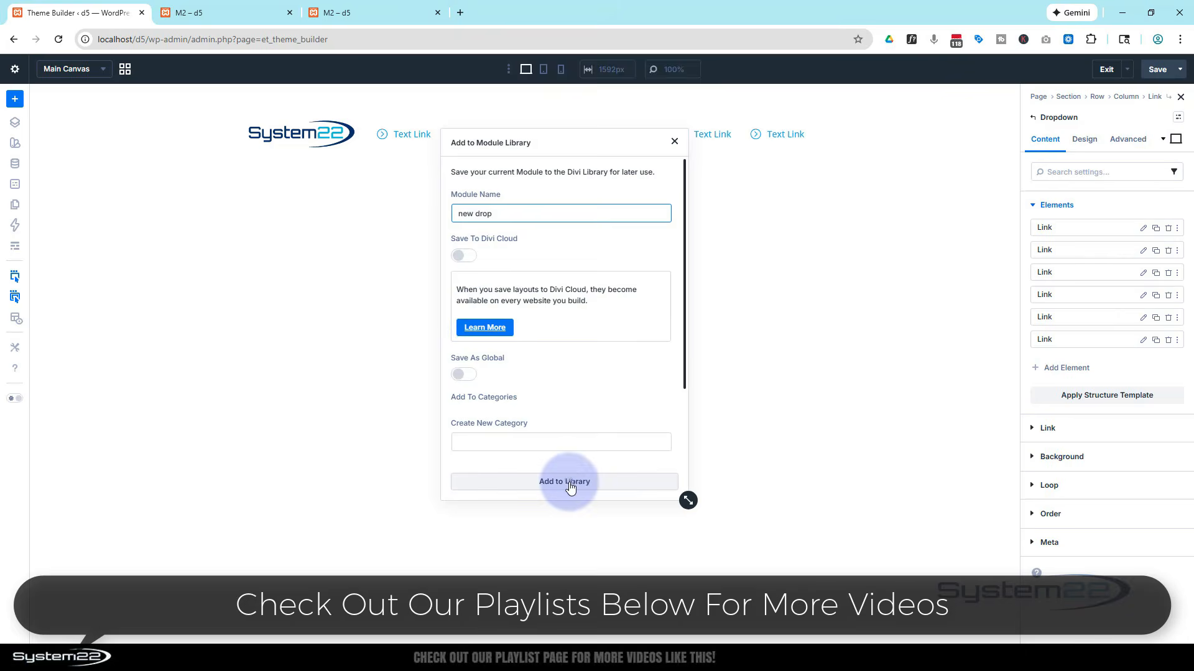
{"action": "left_click", "coordinate": [568, 482]}
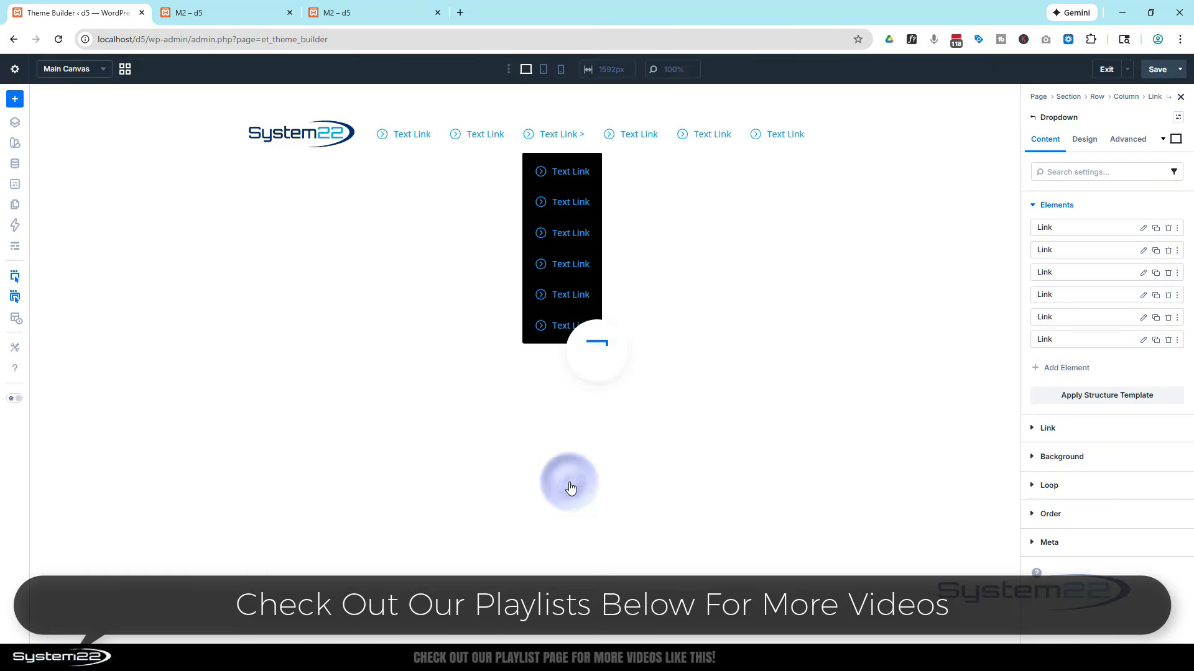
- Add the saved "new drop" module from the library as an element of the dropdown's fourth link
{"action": "left_click", "coordinate": [564, 266]}
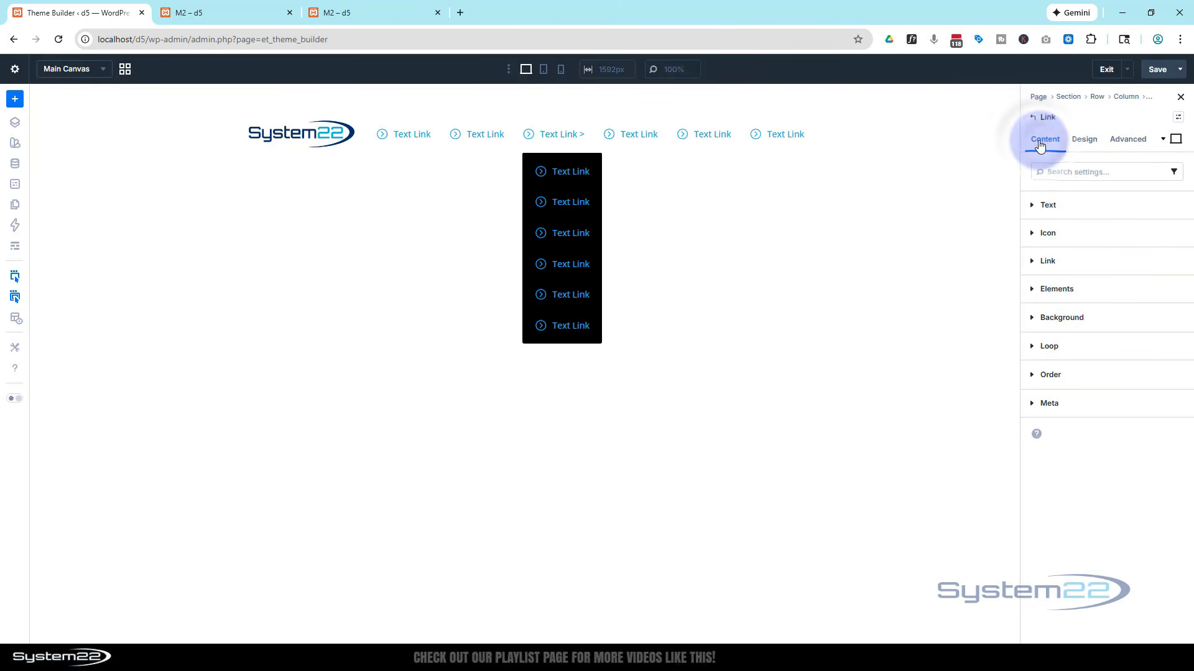
{"action": "left_click", "coordinate": [1044, 289]}
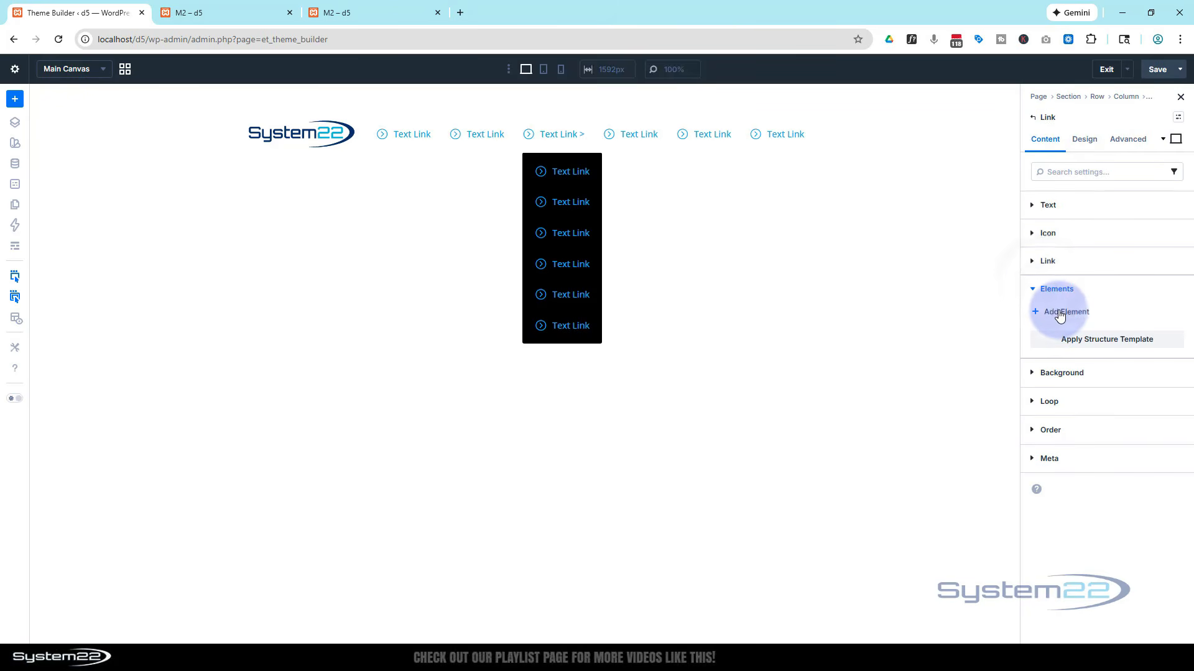
{"action": "left_click", "coordinate": [1061, 311]}
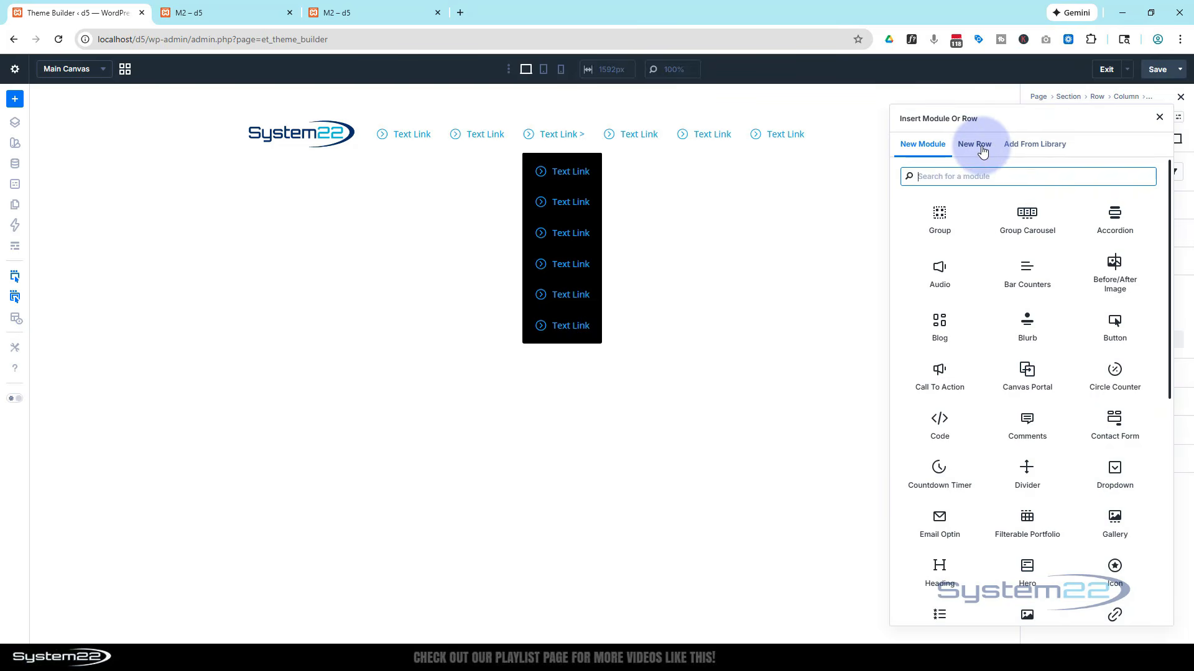
{"action": "left_click", "coordinate": [1036, 145]}
{"action": "left_click", "coordinate": [413, 440]}
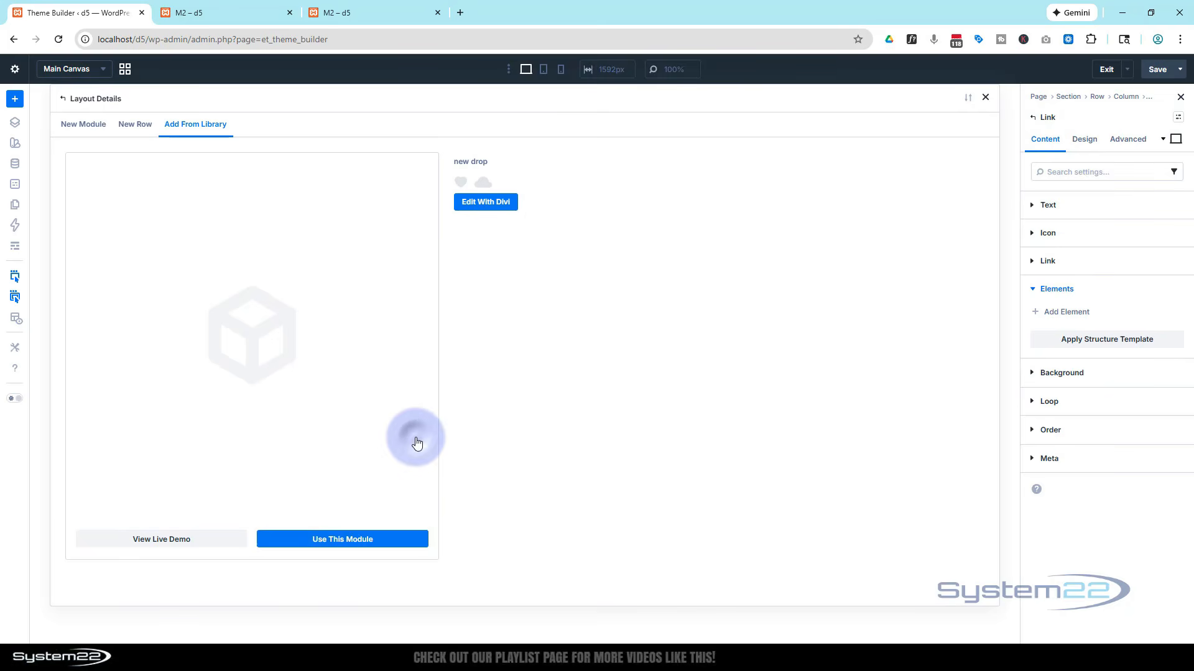
{"action": "left_click", "coordinate": [374, 539]}
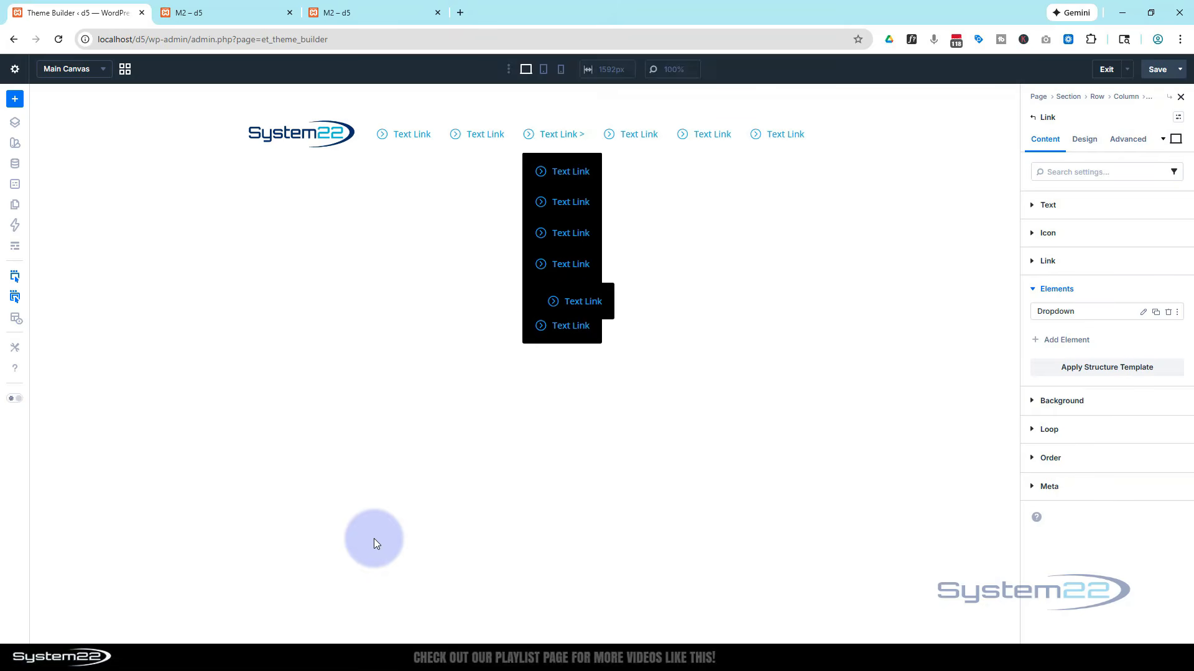
- Duplicate the link in the nested dropdown until it holds six links
{"action": "left_click", "coordinate": [574, 295]}
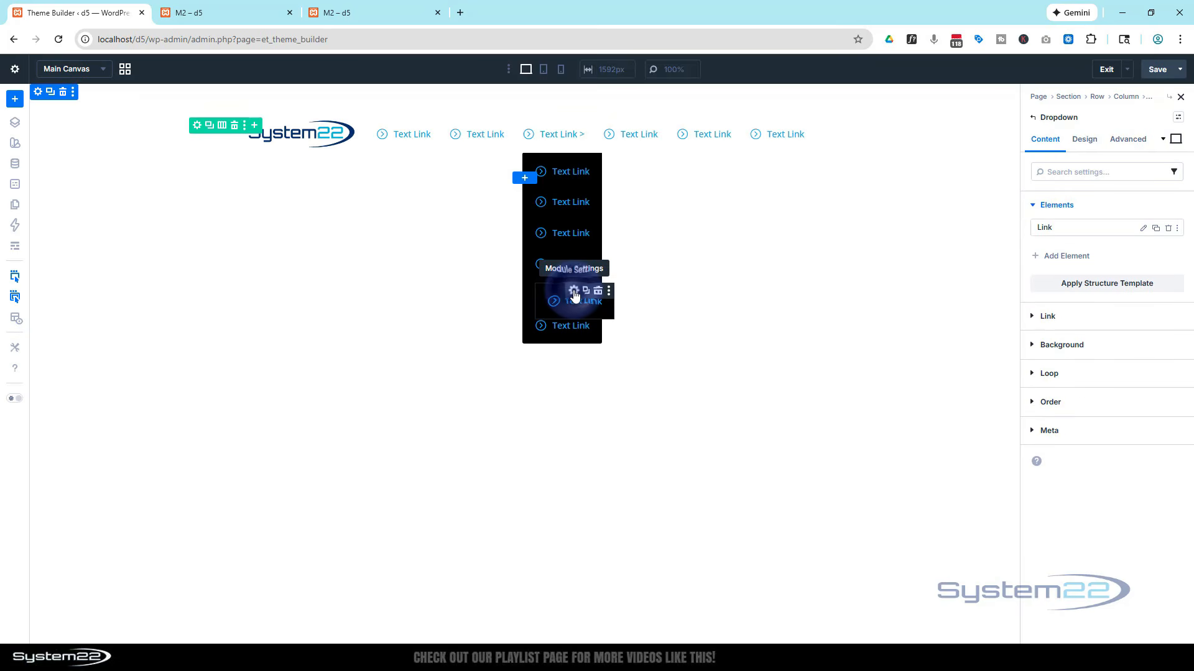
{"action": "left_click", "coordinate": [1155, 228]}
{"action": "left_click", "coordinate": [1155, 229]}
{"action": "left_click", "coordinate": [1156, 228]}
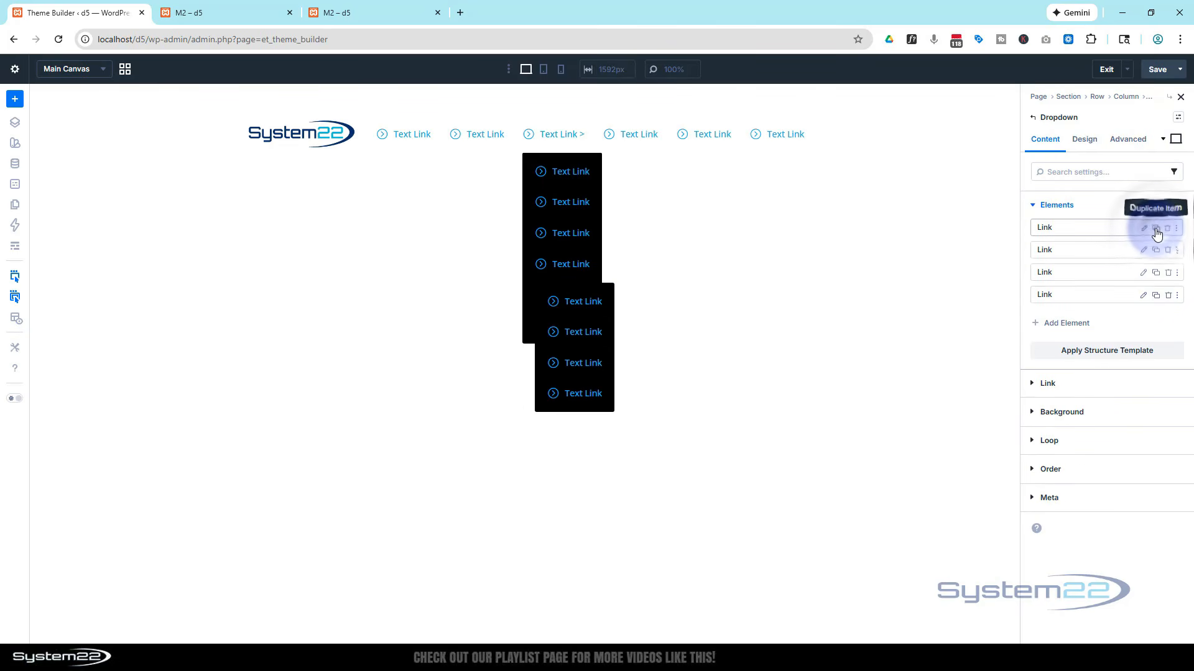
{"action": "left_click", "coordinate": [1155, 228]}
{"action": "left_click", "coordinate": [1155, 229]}
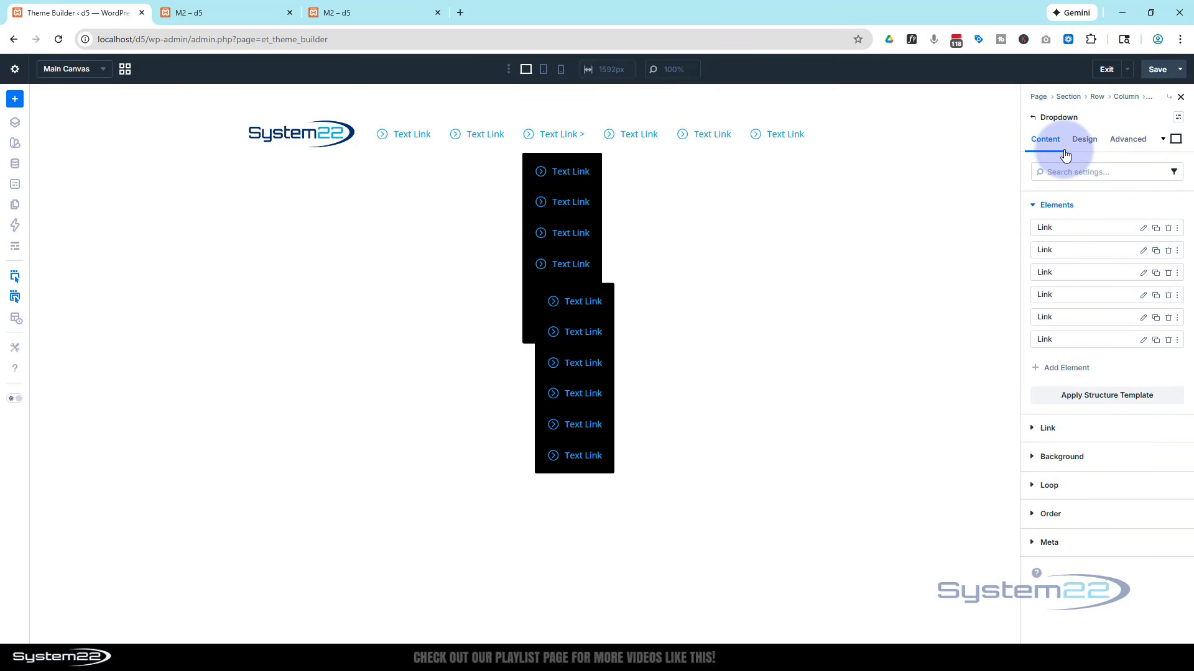
- Try the Inline dropdown position on the nested dropdown, then set it back to Floating
{"action": "left_click", "coordinate": [1084, 140]}
{"action": "left_click", "coordinate": [1094, 235]}
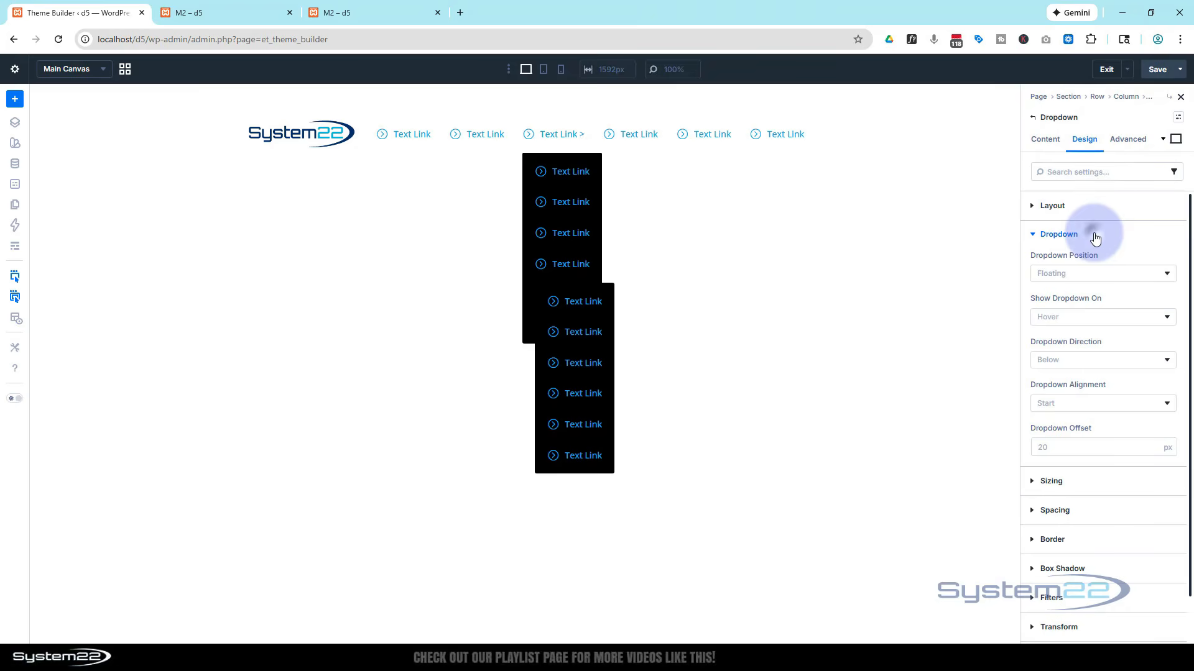
{"action": "left_click", "coordinate": [1094, 274]}
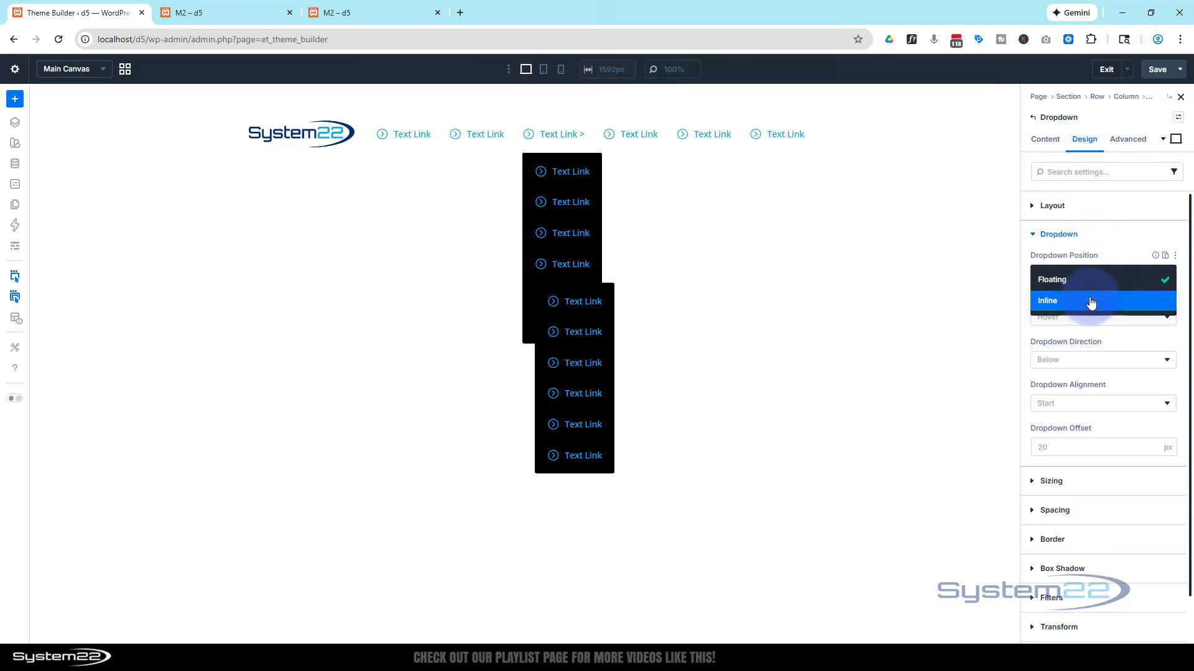
{"action": "left_click", "coordinate": [1091, 300]}
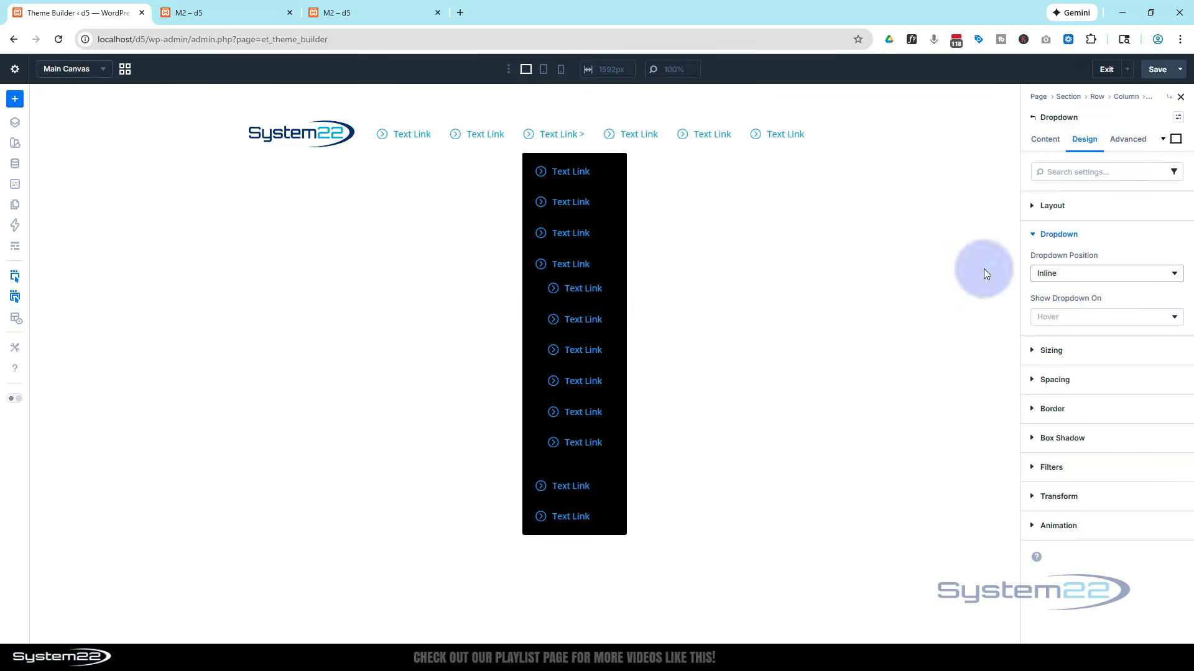
{"action": "left_click", "coordinate": [1126, 274]}
{"action": "left_click", "coordinate": [1101, 281]}
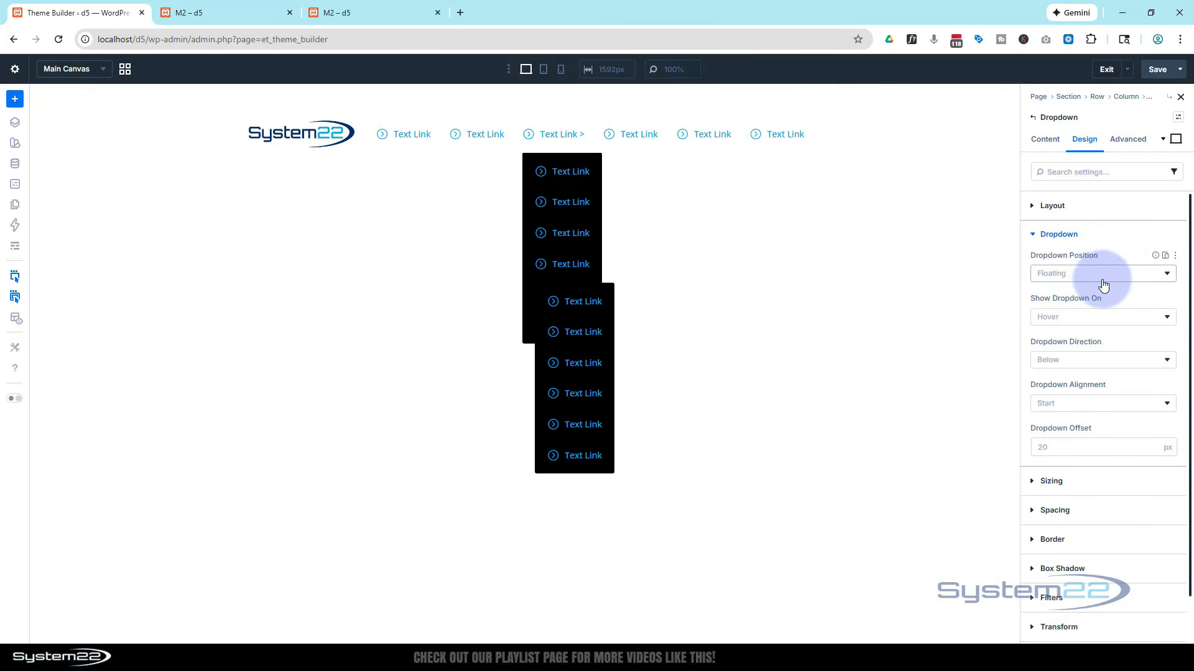
- Set the nested dropdown's direction to Left
{"action": "left_click", "coordinate": [1093, 364]}
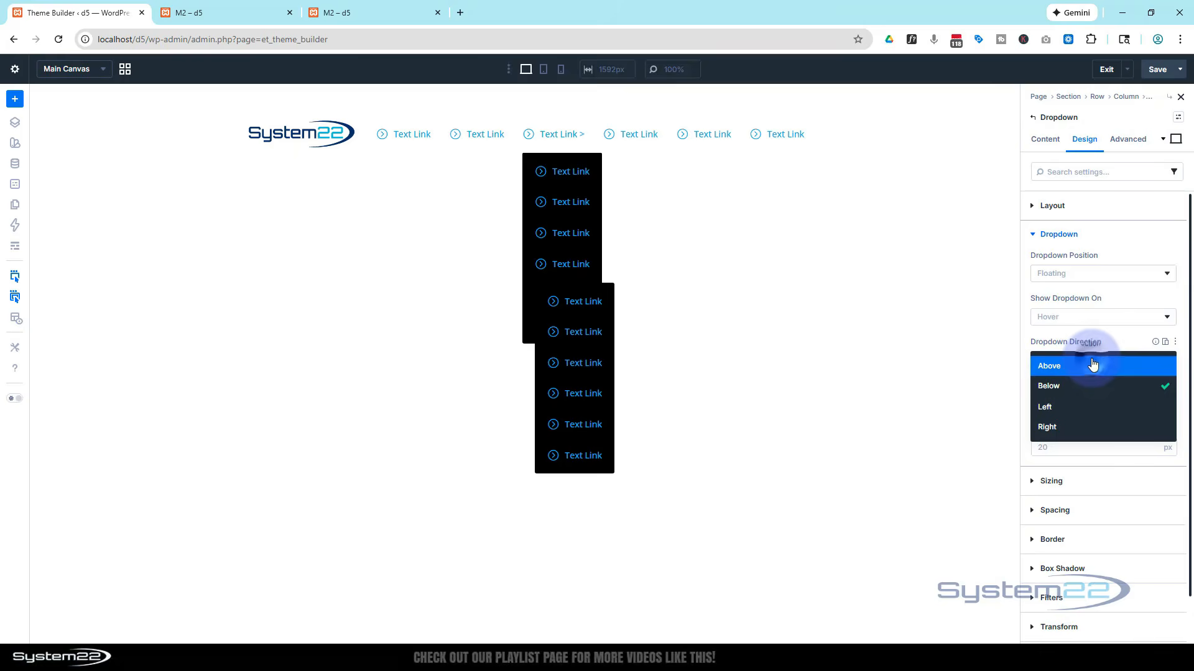
{"action": "left_click", "coordinate": [1098, 406]}
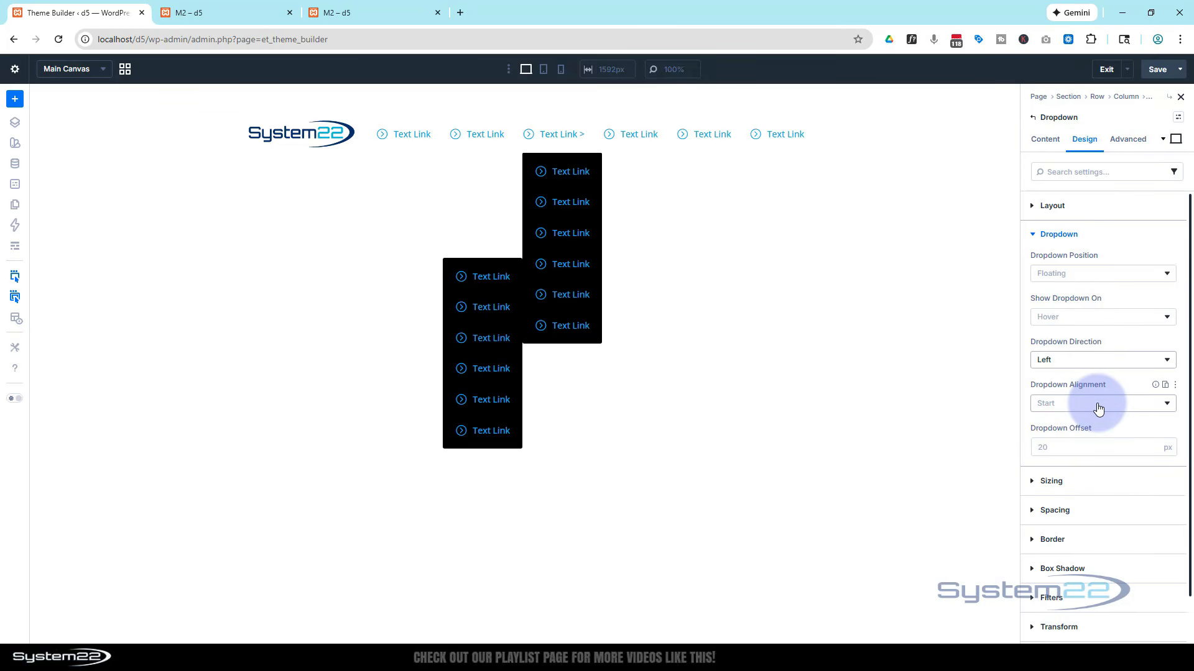
- Try the Center and End alignments on the nested dropdown, then set it back to Start
{"action": "left_click", "coordinate": [1098, 405]}
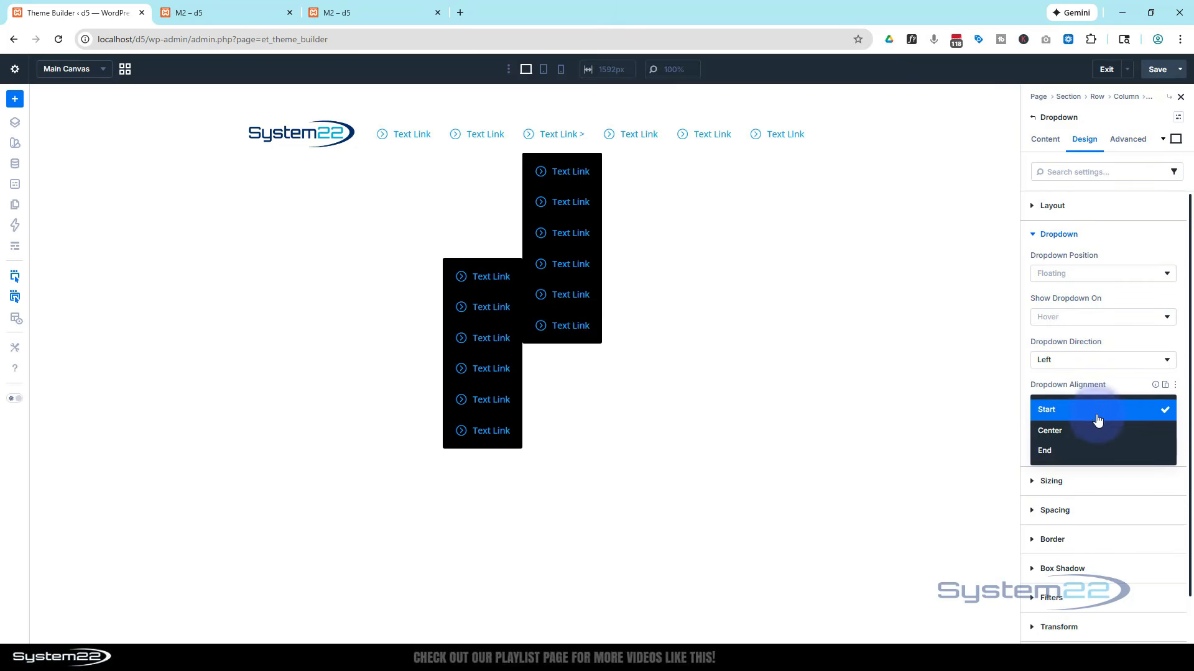
{"action": "left_click", "coordinate": [1096, 428]}
{"action": "left_click", "coordinate": [1094, 405]}
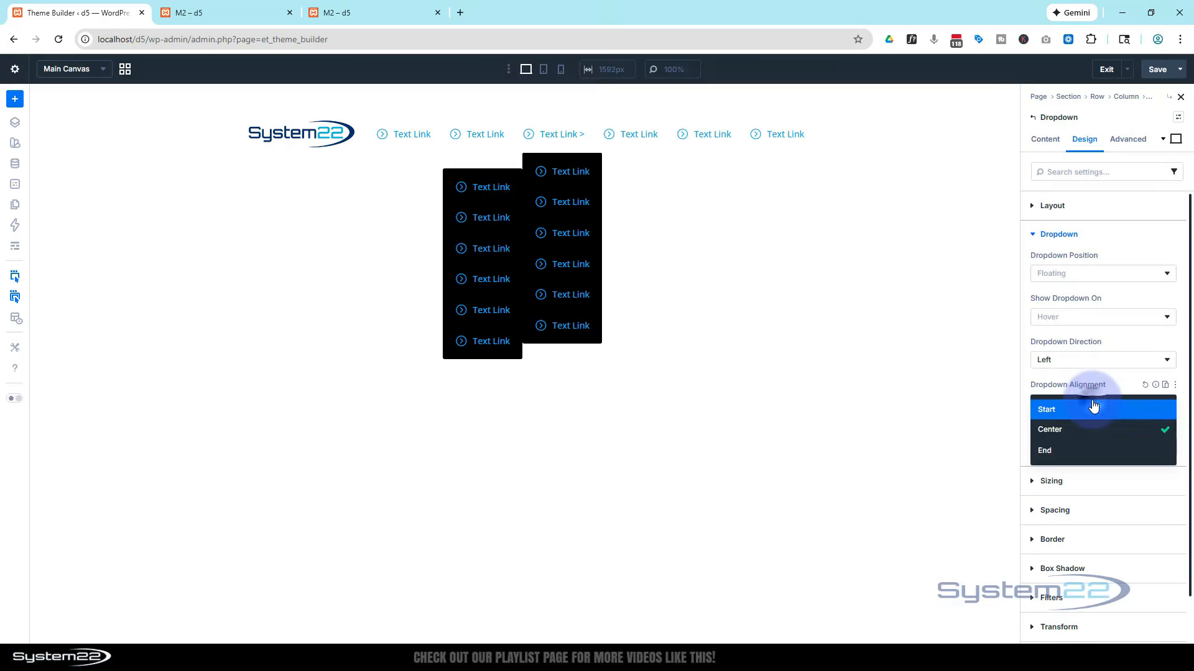
{"action": "left_click", "coordinate": [1092, 449]}
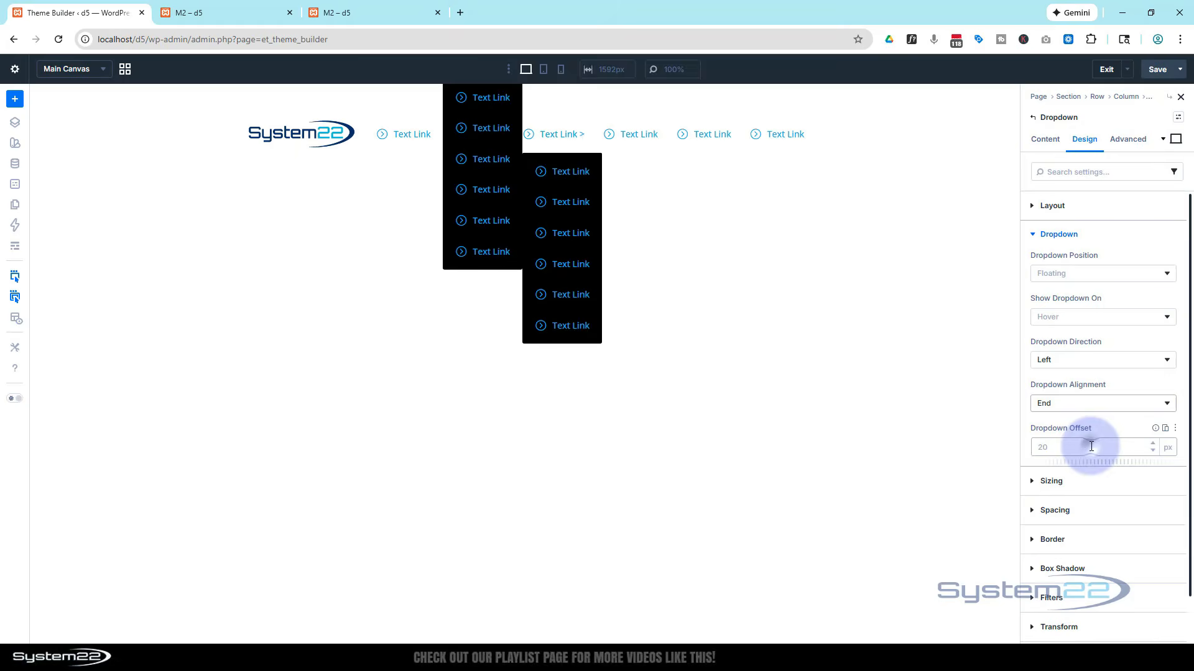
{"action": "left_click", "coordinate": [1073, 405]}
{"action": "left_click", "coordinate": [1061, 409]}
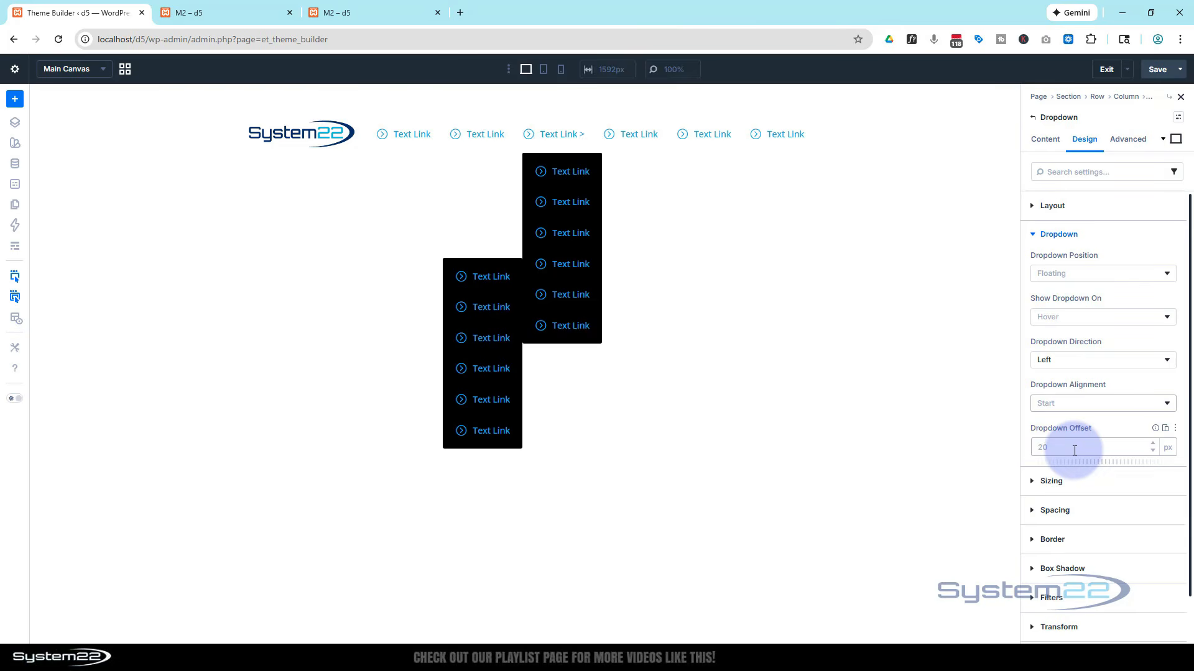
- Set the nested dropdown to show on Click
{"action": "left_click", "coordinate": [1067, 318]}
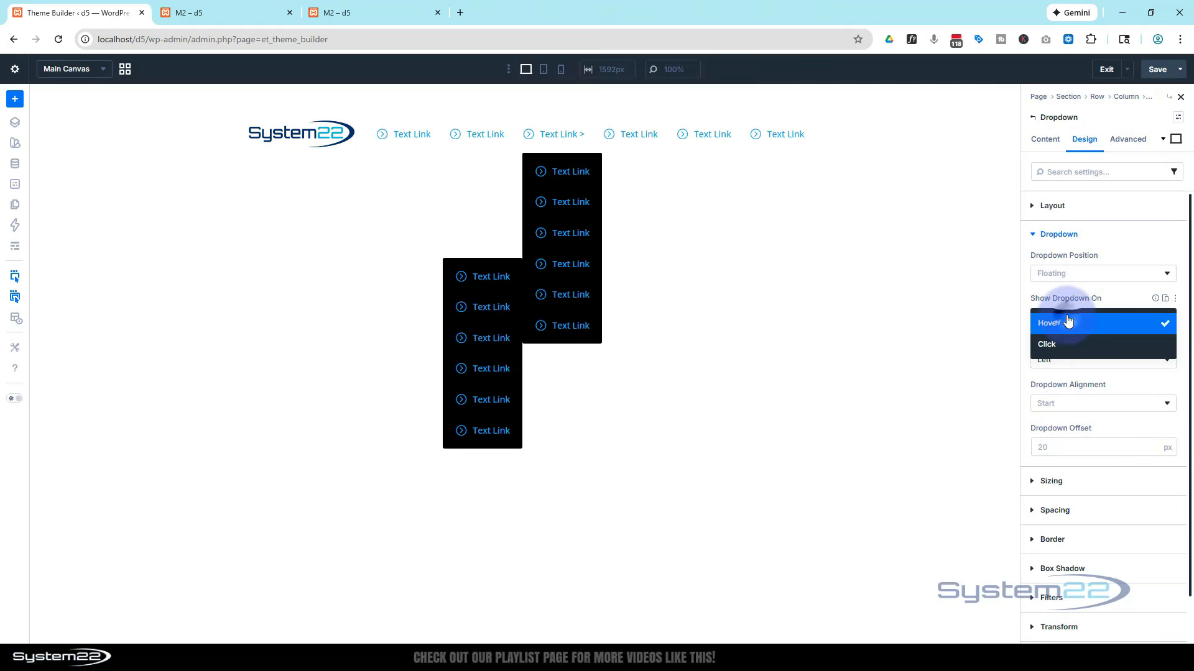
{"action": "left_click", "coordinate": [1068, 341]}
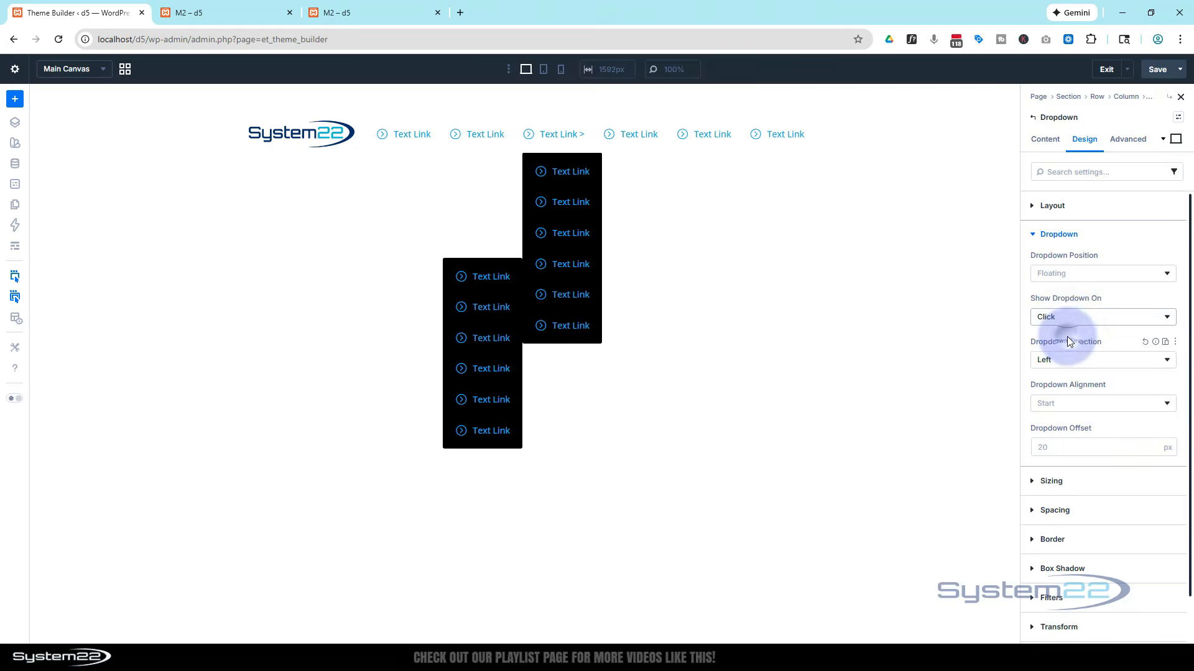
- Change the text of the dropdown's fourth link to "Text Link >"
{"action": "left_click", "coordinate": [563, 267]}
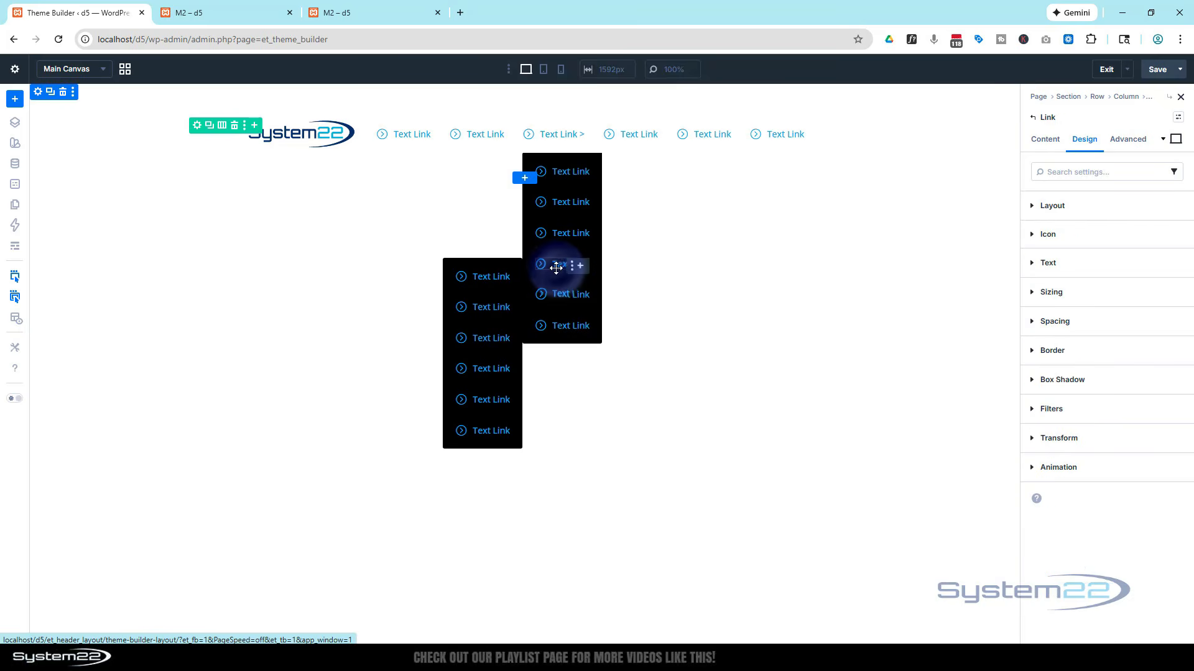
{"action": "left_click", "coordinate": [1037, 143]}
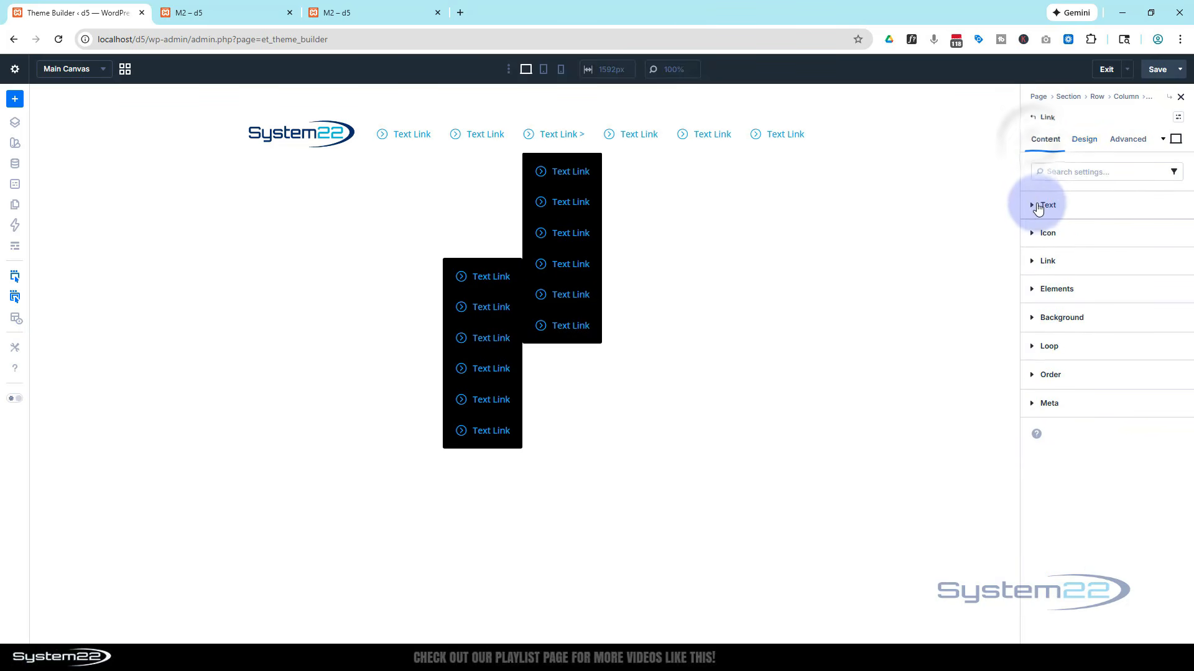
{"action": "left_click", "coordinate": [1034, 208]}
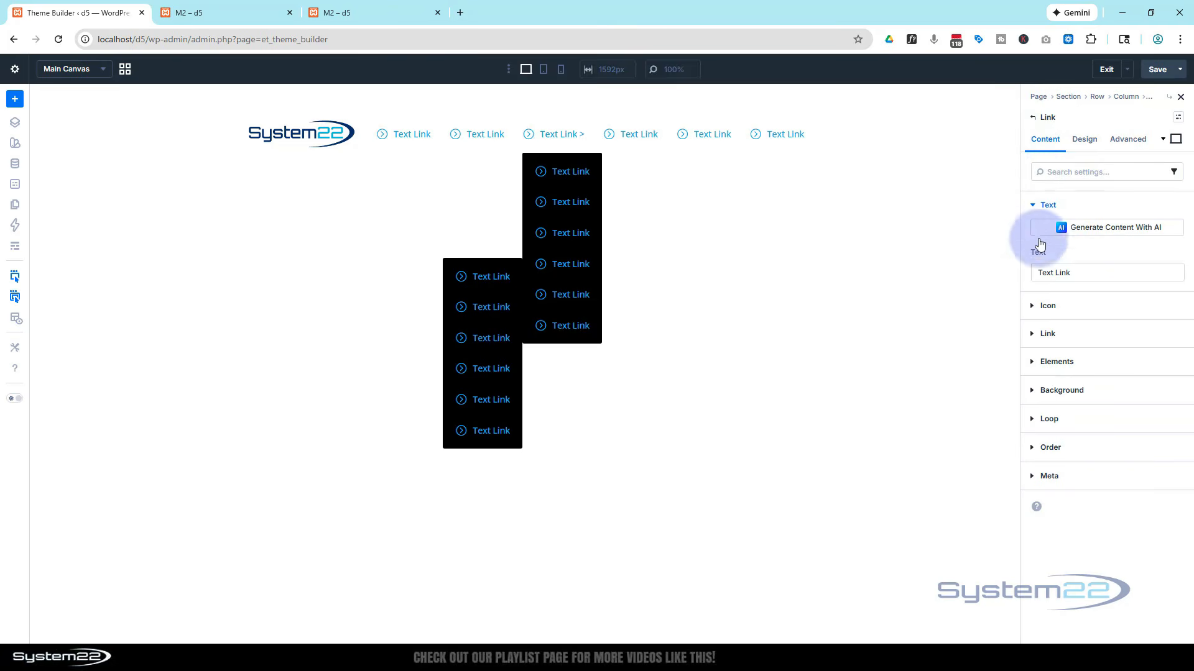
{"action": "left_click", "coordinate": [1083, 274]}
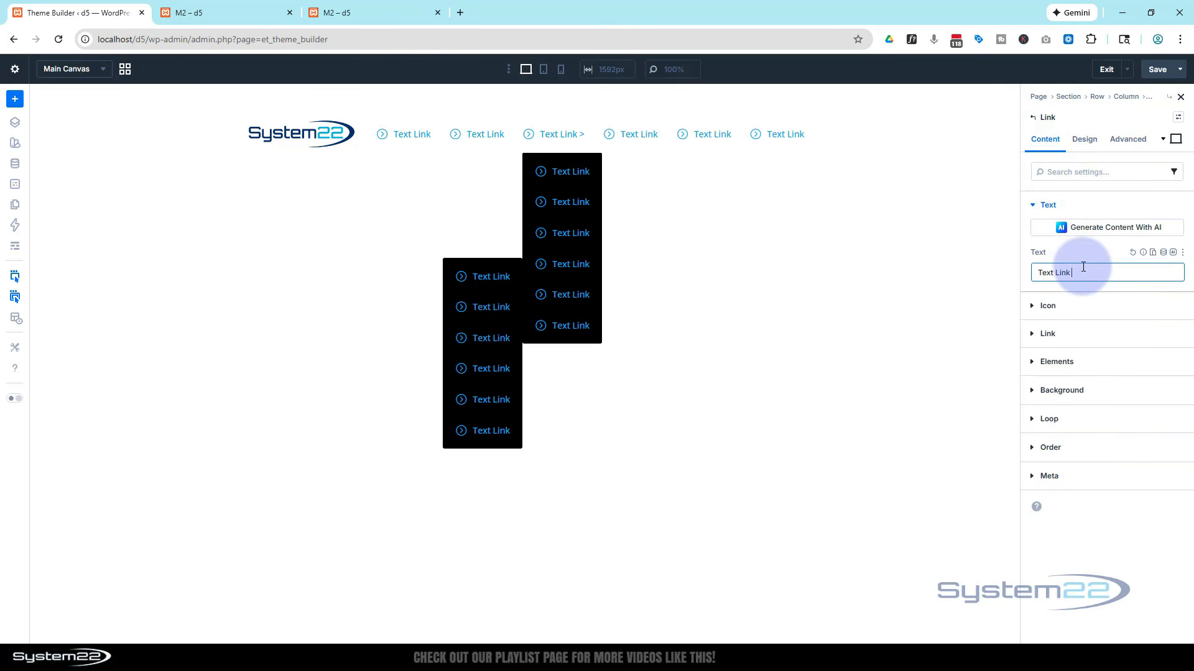
{"action": "type", "text": ">"}
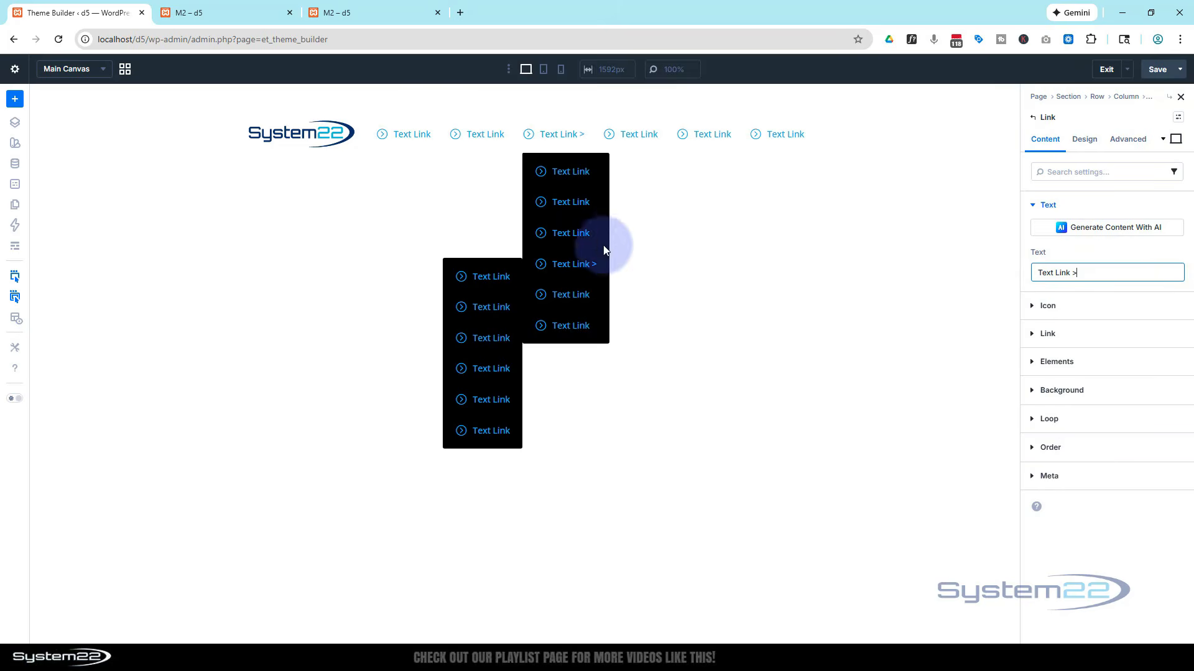
- Examine the sizing options and dropdown settings in the design of the first-level dropdown
{"action": "left_click_drag", "start_coordinate": [596, 269], "coordinate": [609, 228]}
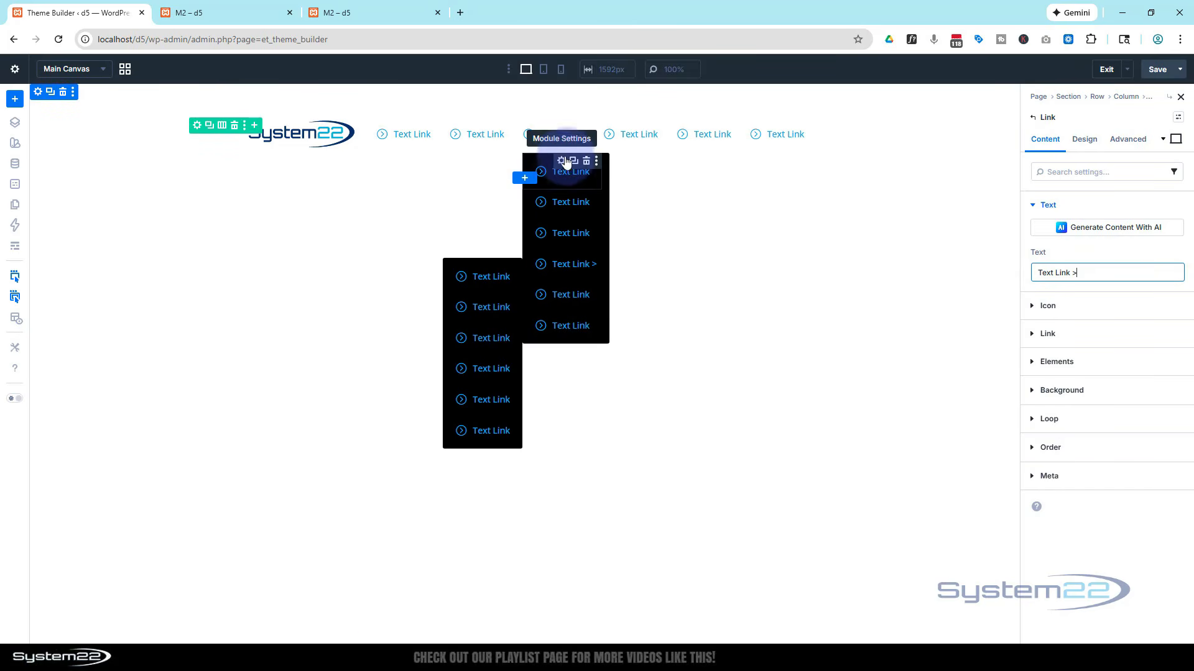
{"action": "left_click", "coordinate": [560, 163]}
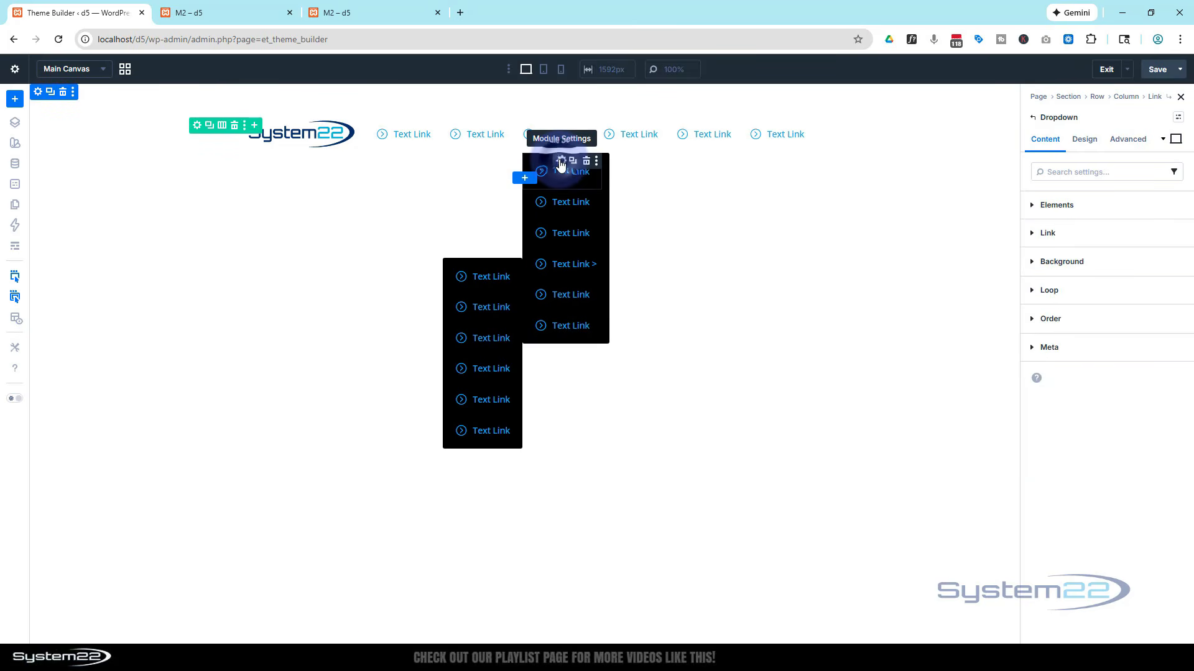
{"action": "left_click", "coordinate": [1083, 141]}
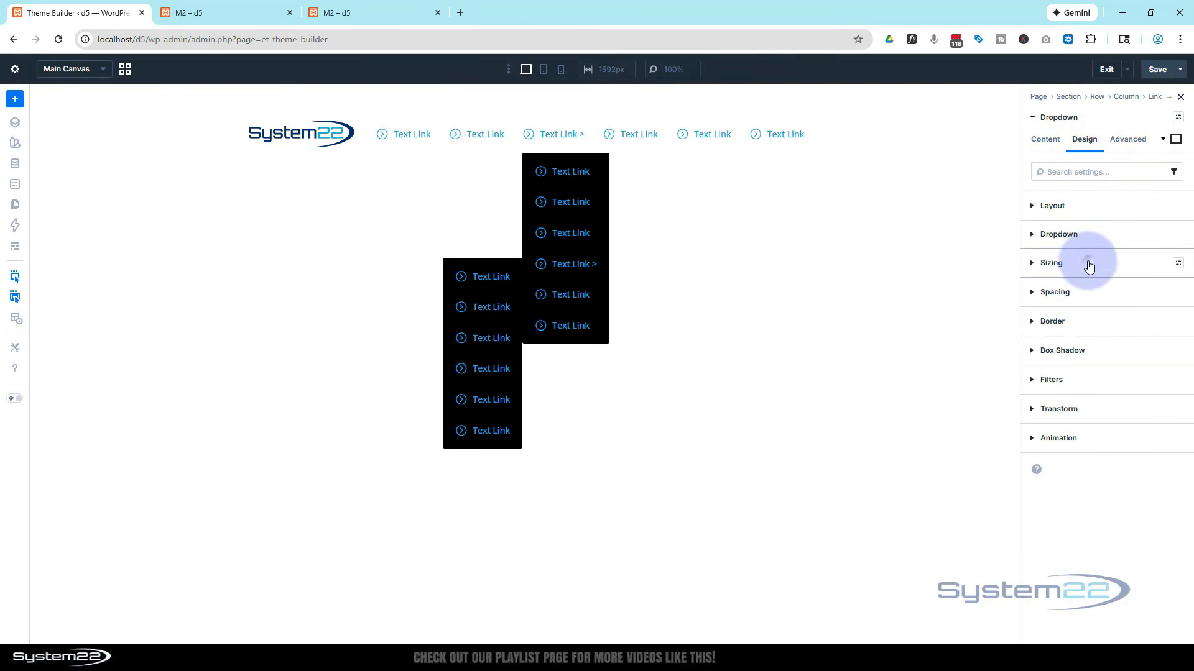
{"action": "left_click", "coordinate": [1089, 263]}
{"action": "left_click", "coordinate": [1032, 352]}
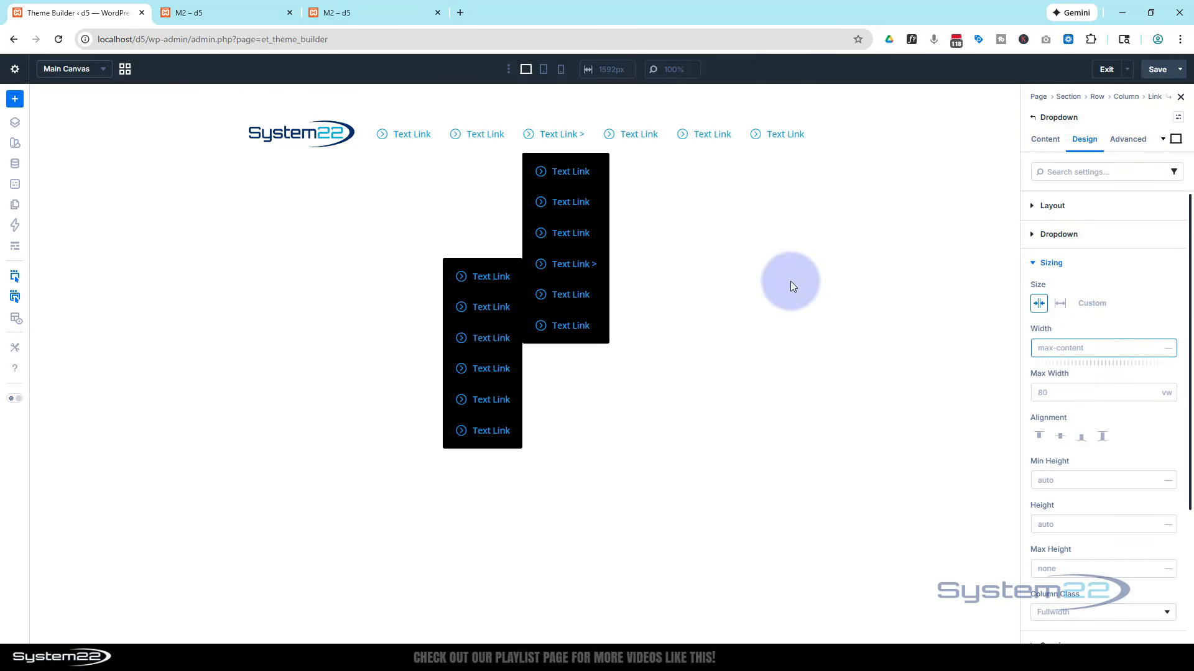
{"action": "mouse_move", "coordinate": [570, 161]}
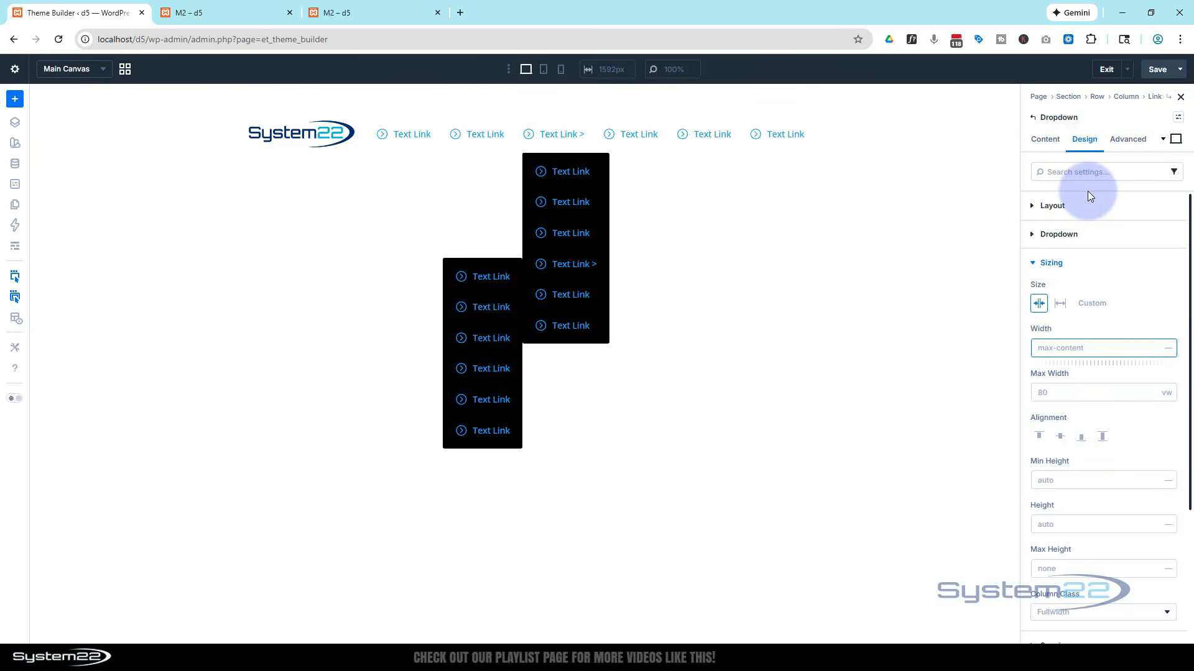
{"action": "left_click", "coordinate": [1070, 235]}
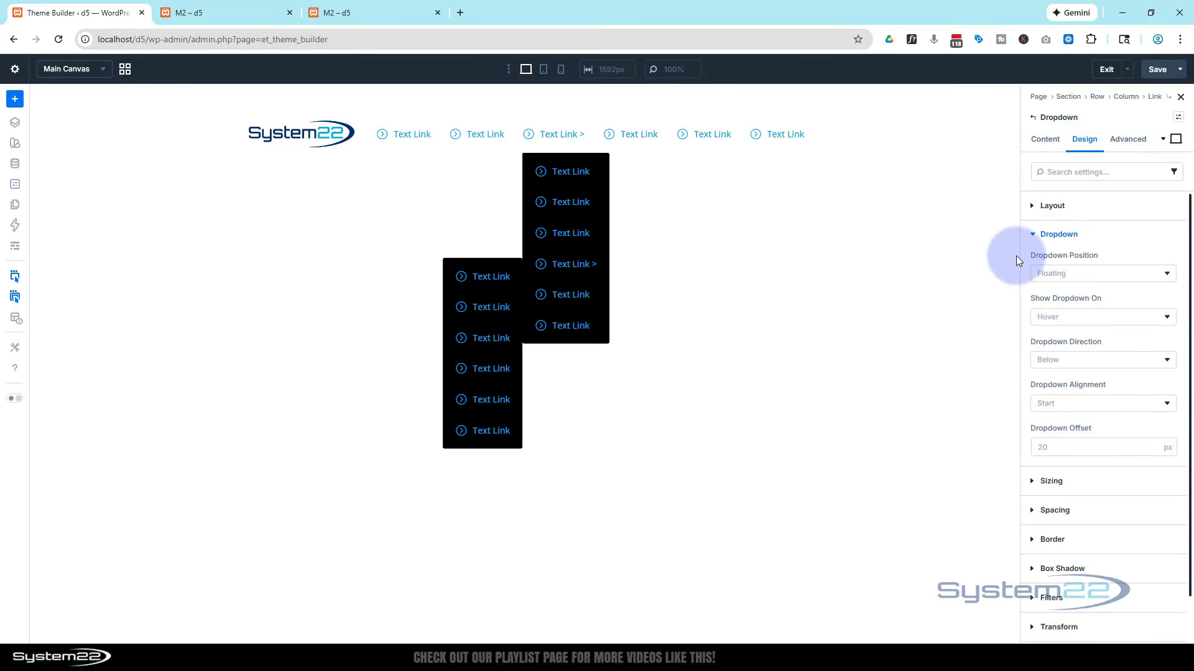
{"action": "left_click_drag", "start_coordinate": [1015, 253], "coordinate": [1046, 263]}
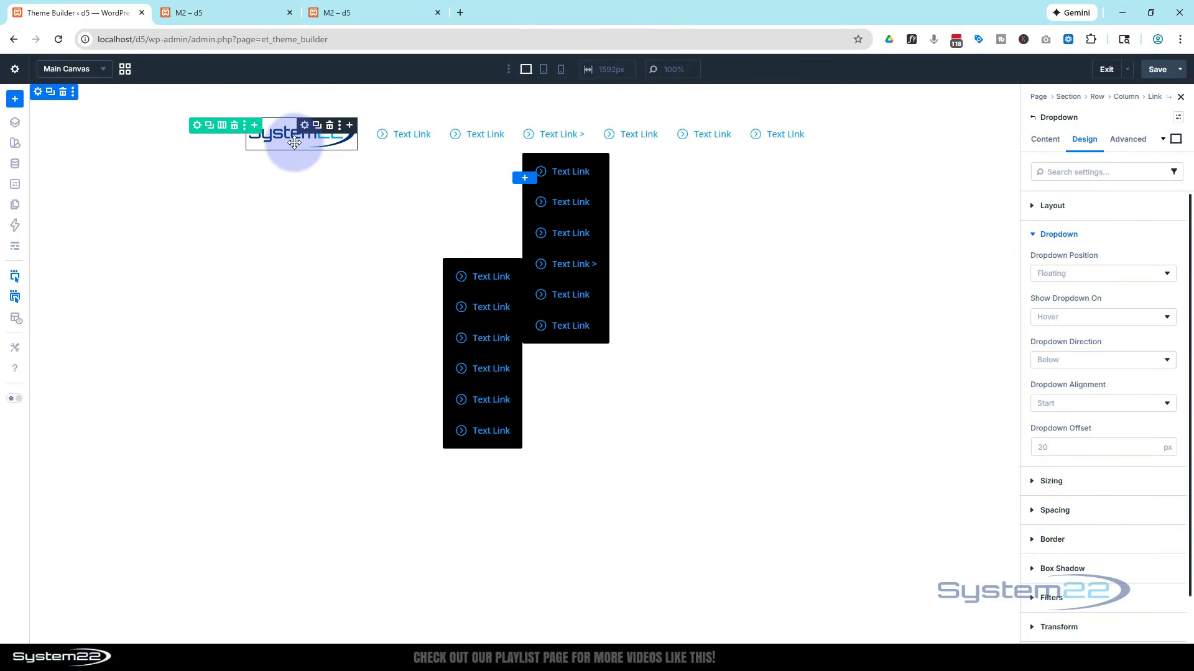
- Add an Icon module after the links in the header row's column
{"action": "left_click", "coordinate": [197, 126]}
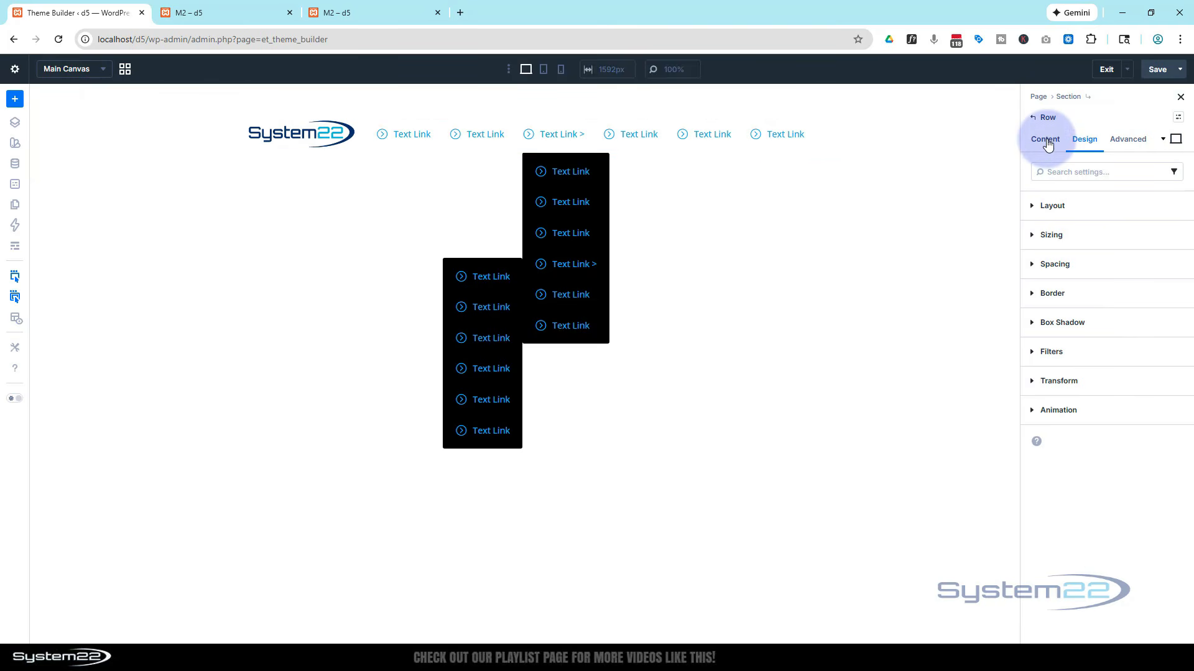
{"action": "left_click", "coordinate": [1047, 140]}
{"action": "left_click", "coordinate": [1032, 205]}
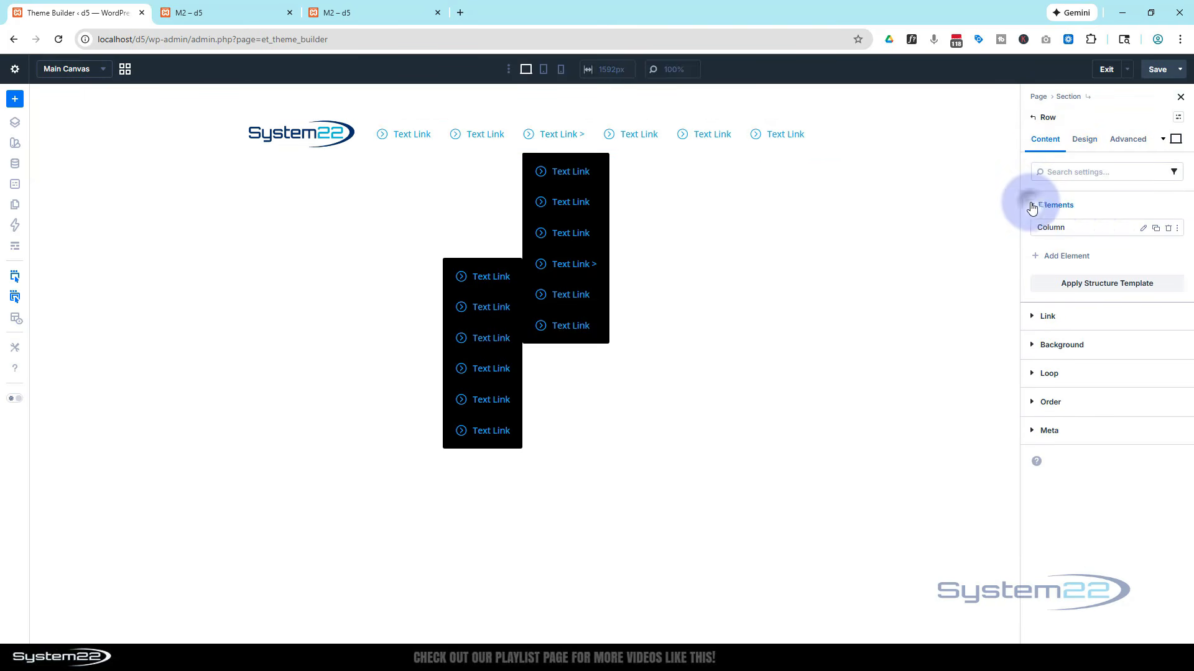
{"action": "left_click", "coordinate": [1142, 228]}
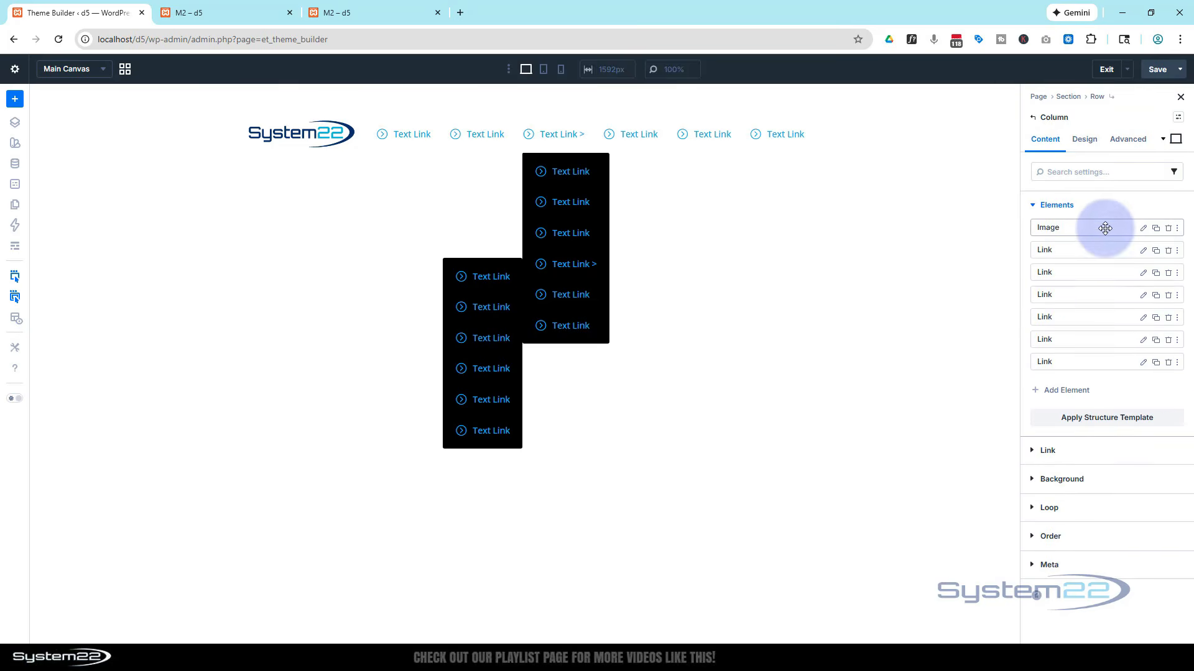
{"action": "left_click", "coordinate": [1064, 390]}
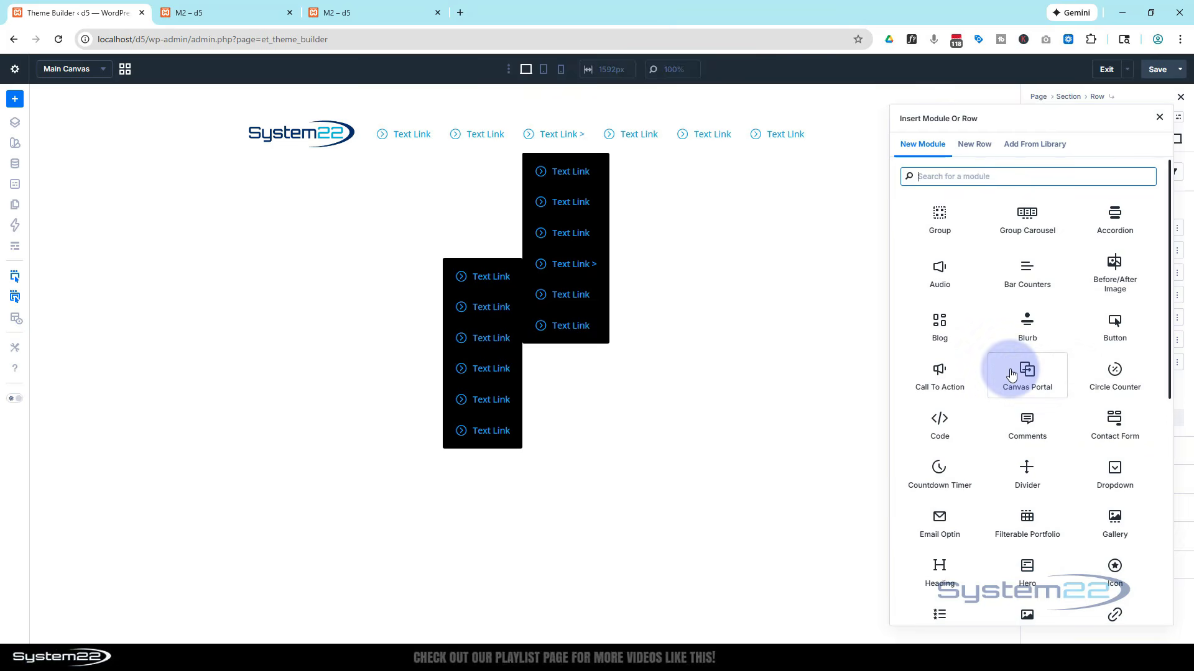
{"action": "scroll", "coordinate": [1011, 373], "scroll_direction": "down", "scroll_amount": 4}
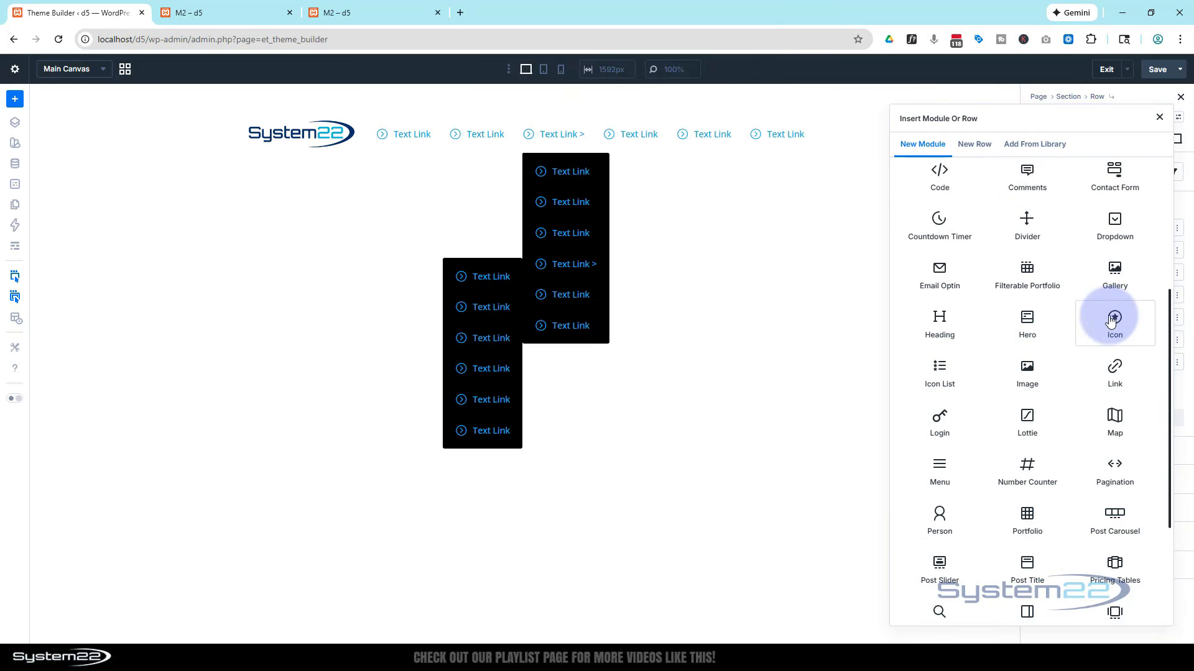
{"action": "left_click", "coordinate": [1111, 322]}
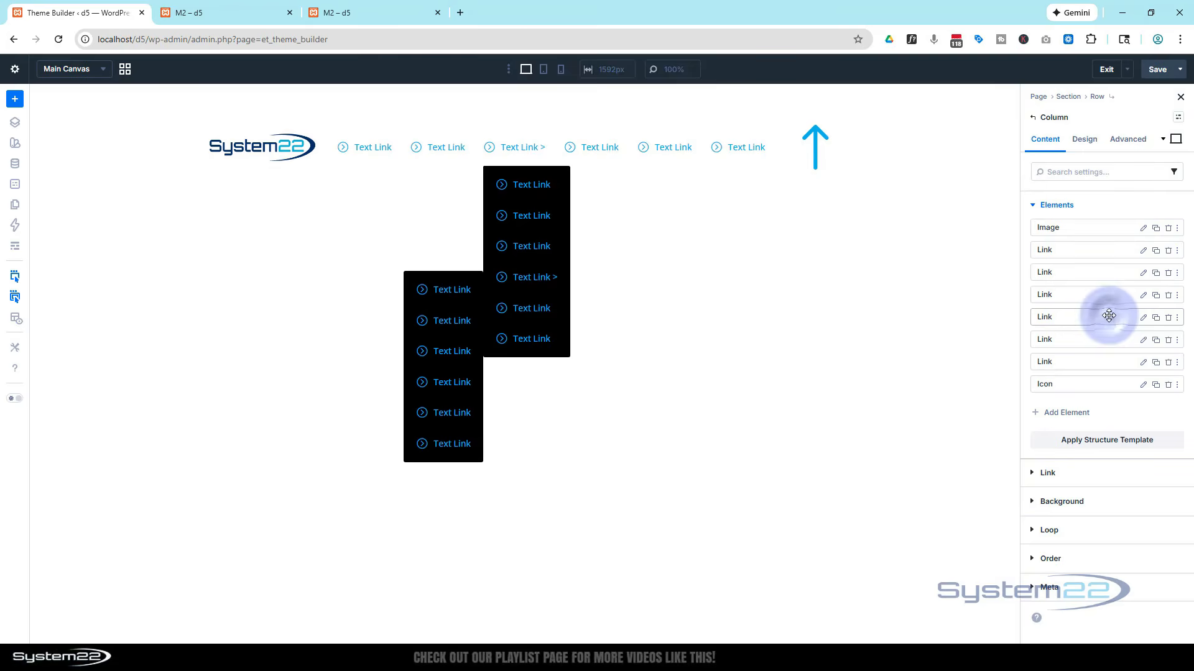
- Search the icons for "menu" and change the new icon to the three-line hamburger symbol
{"action": "left_click", "coordinate": [1143, 385]}
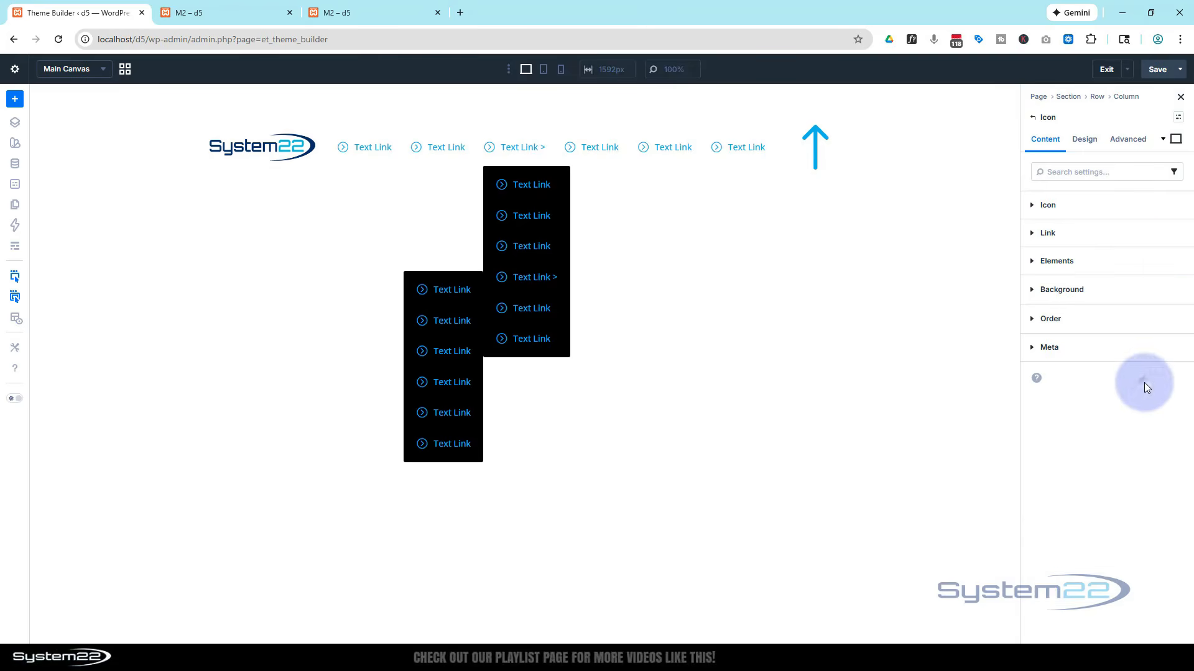
{"action": "left_click", "coordinate": [1060, 214]}
{"action": "left_click", "coordinate": [1068, 243]}
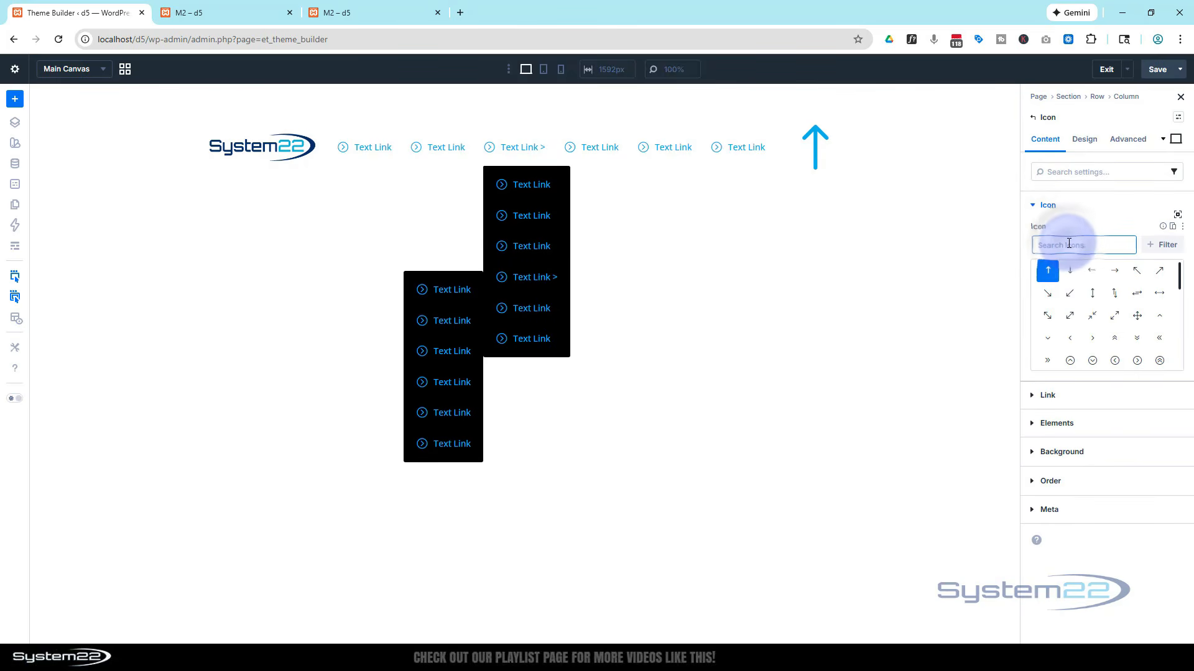
{"action": "type", "text": "menu"}
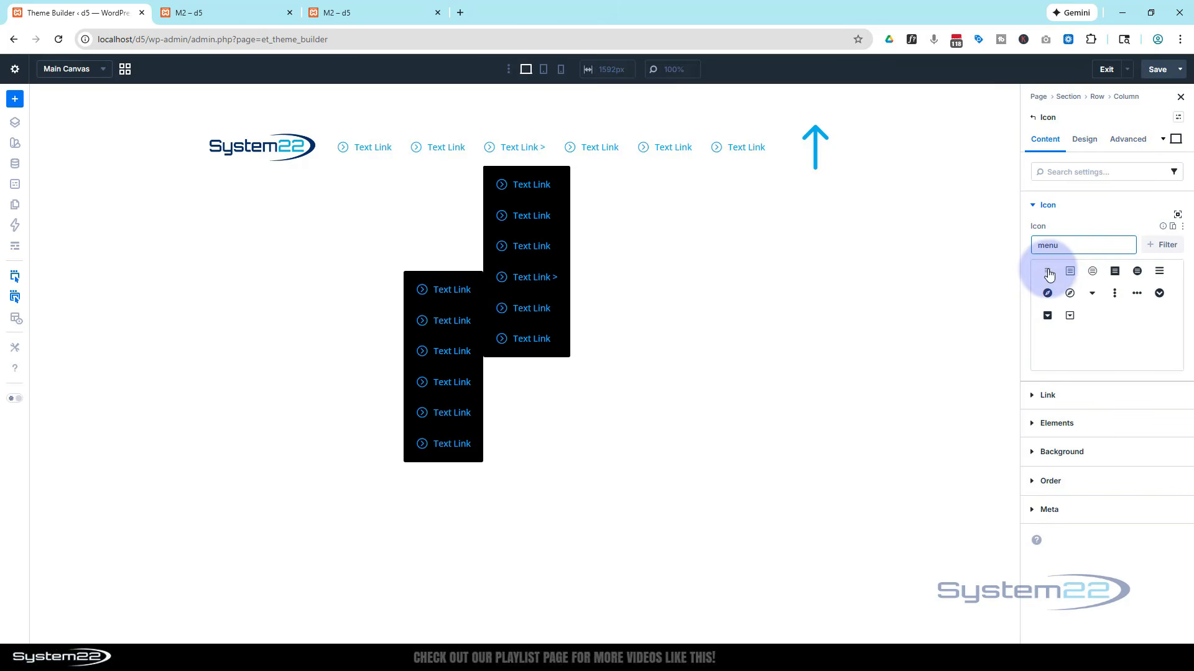
{"action": "left_click", "coordinate": [1045, 265]}
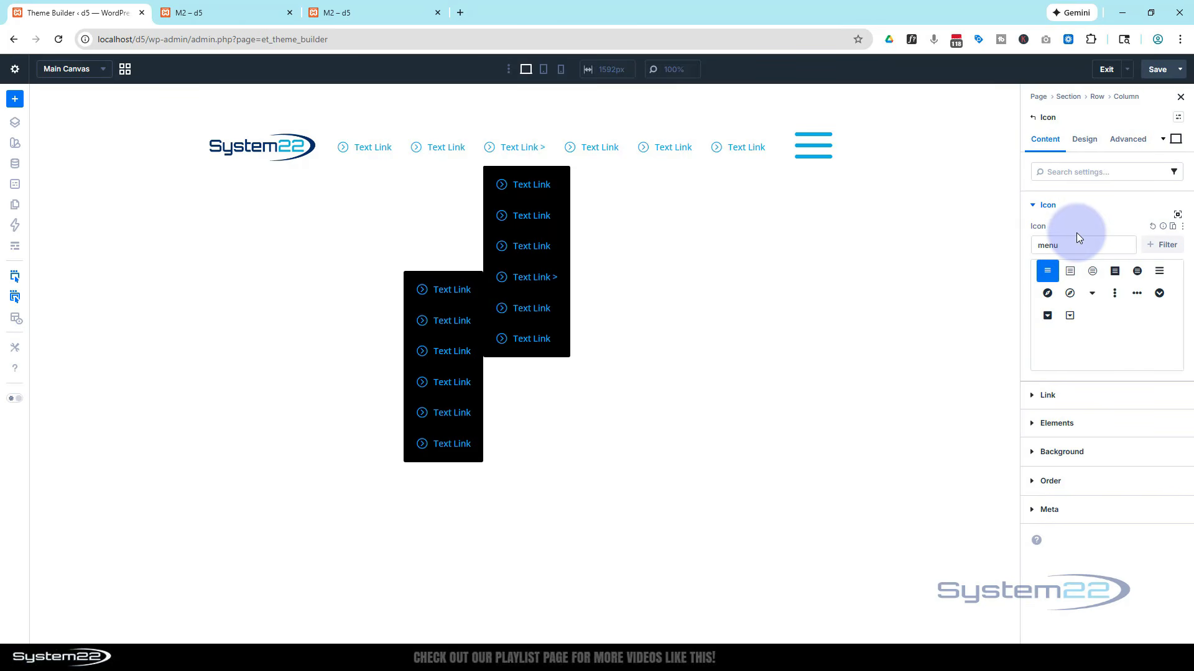
- Set the hamburger icon's size to 30 px
{"action": "left_click", "coordinate": [1086, 140]}
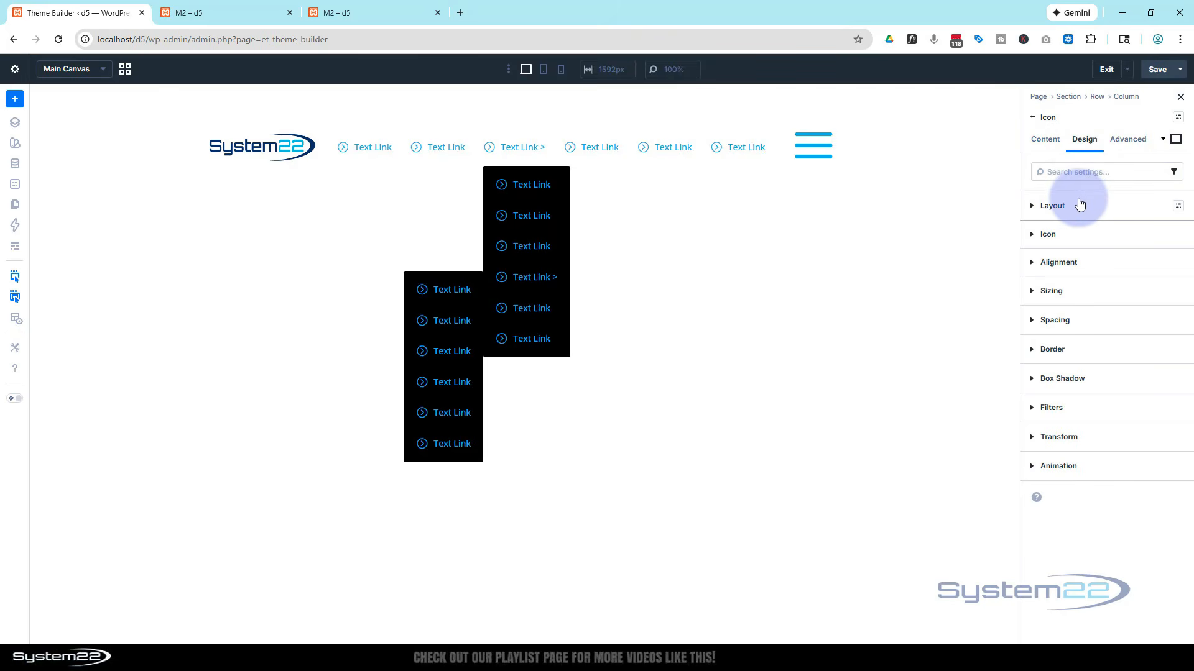
{"action": "left_click", "coordinate": [1068, 234]}
{"action": "left_click", "coordinate": [1047, 317]}
{"action": "type", "text": "30"}
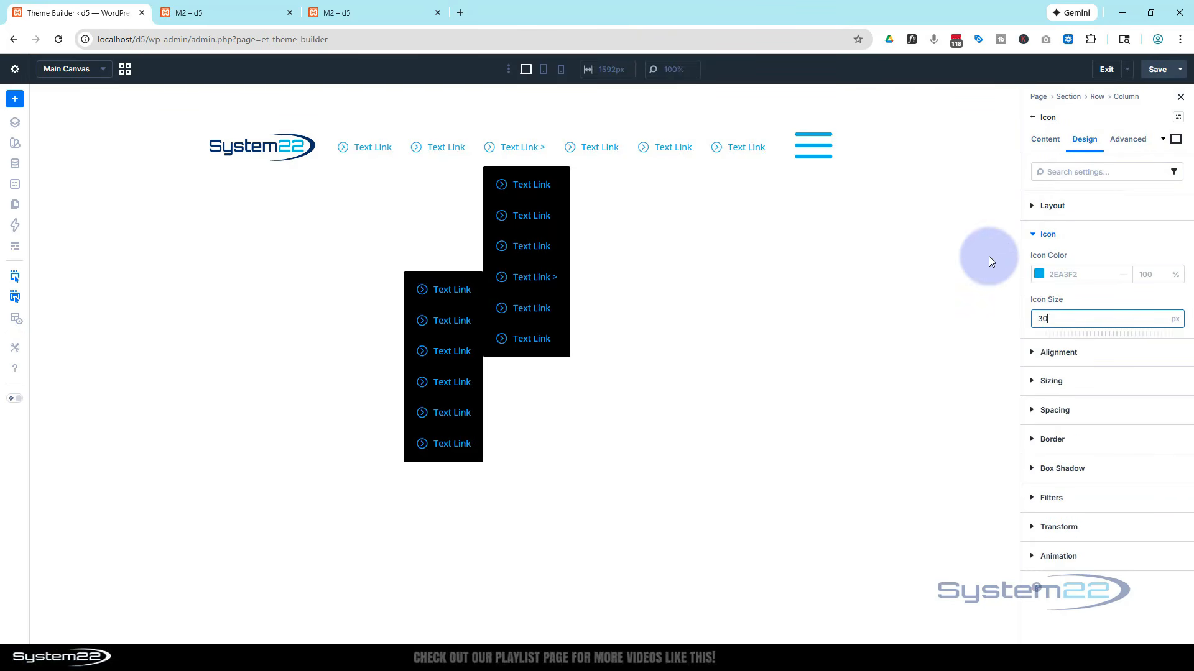
{"action": "left_click", "coordinate": [1096, 295]}
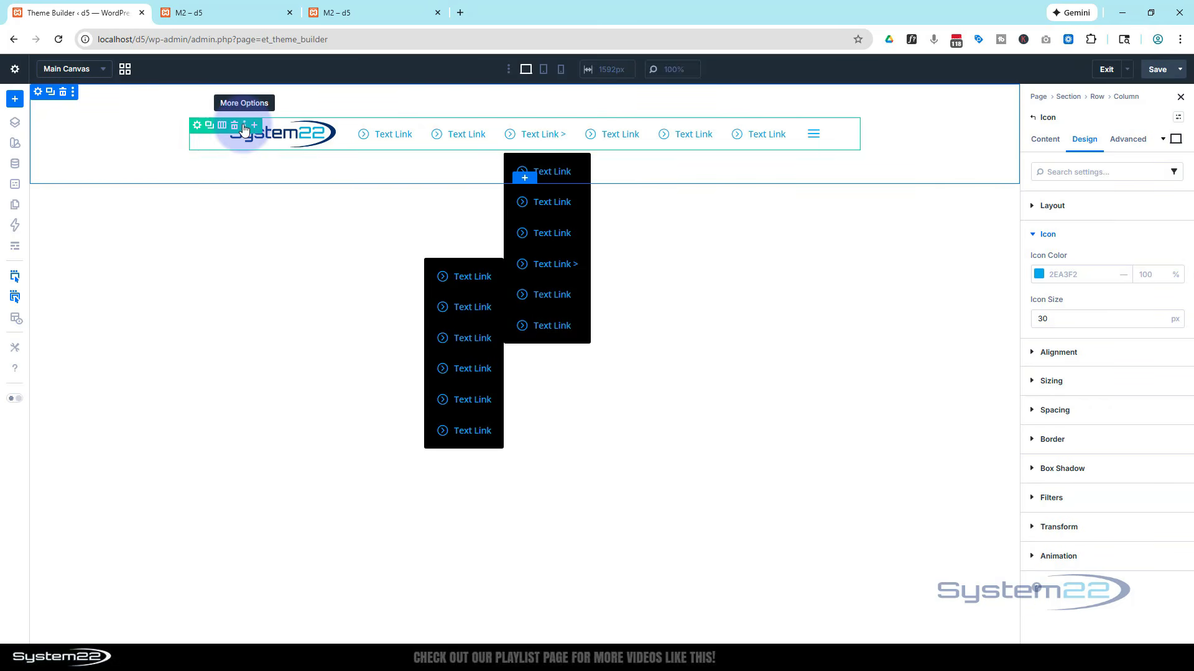
- Save the header row to the Divi Library under the name "Munu row"
{"action": "left_click", "coordinate": [244, 128]}
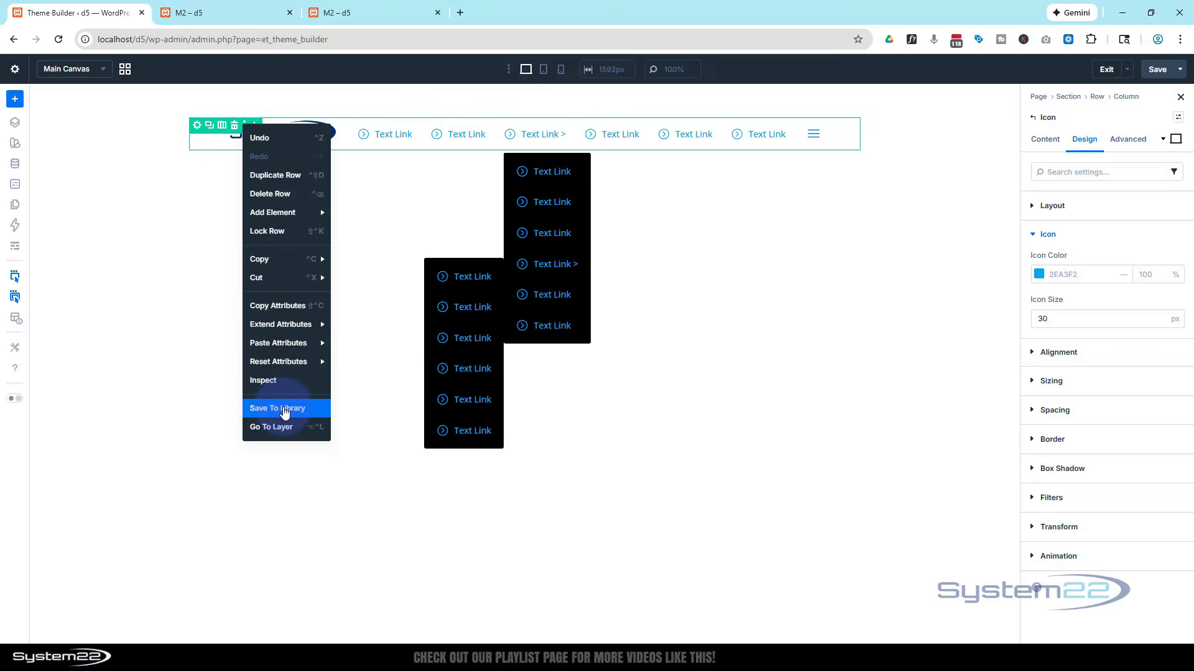
{"action": "left_click", "coordinate": [282, 408]}
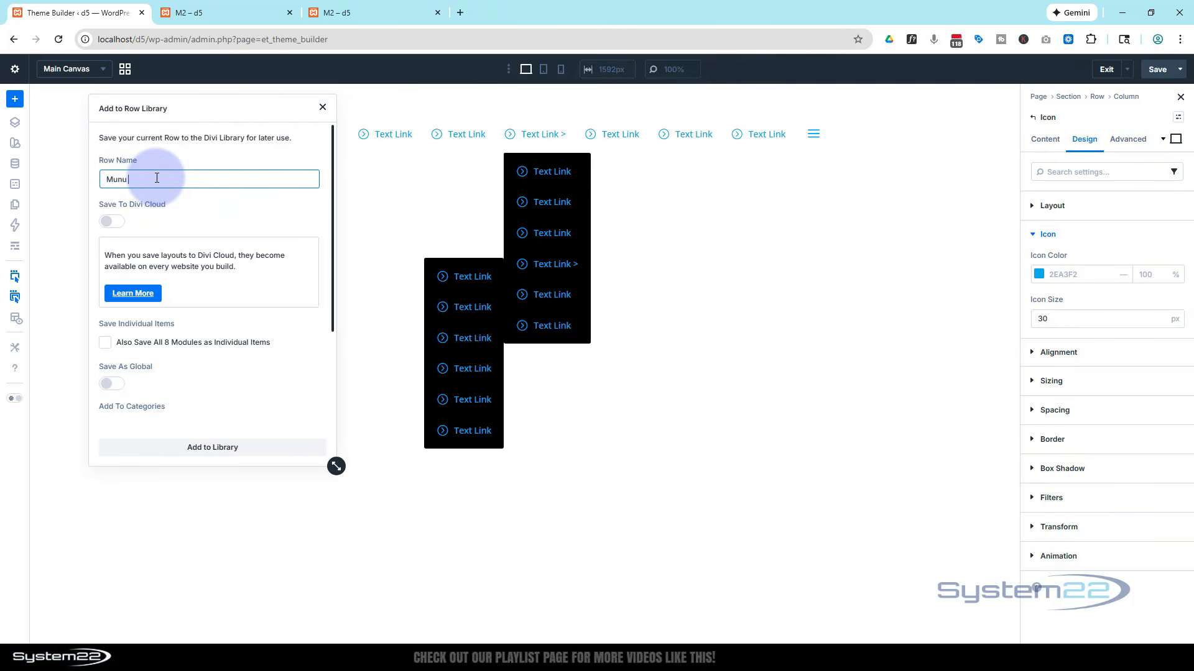
{"action": "left_click", "coordinate": [234, 449]}
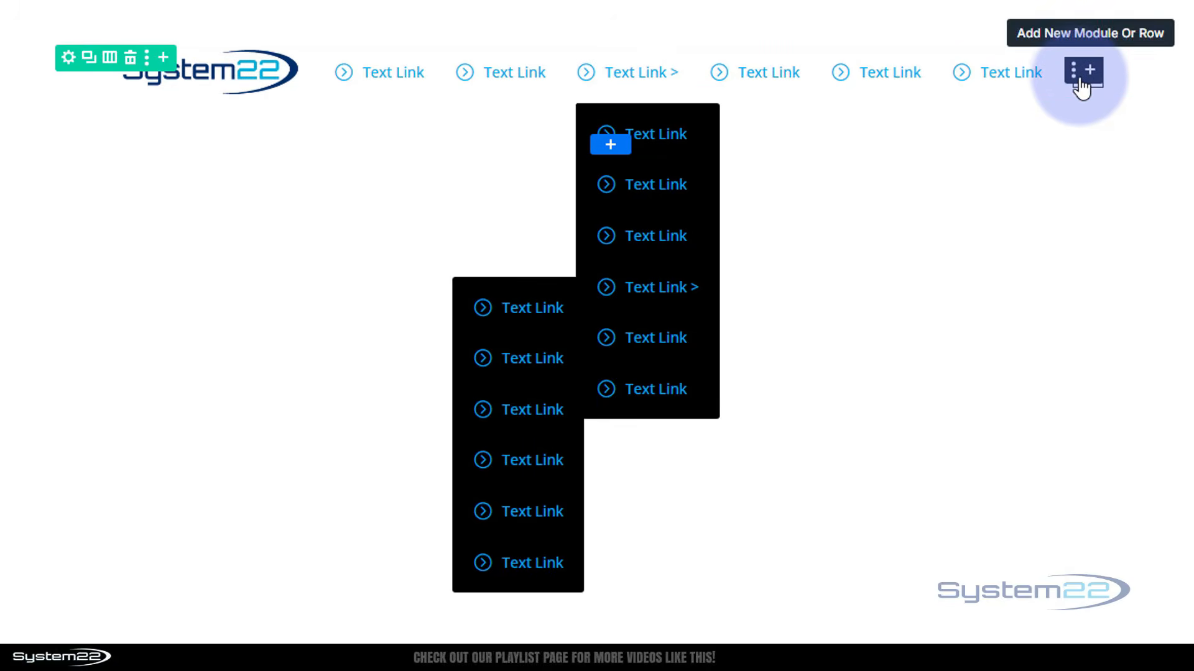
- Open the hamburger icon's settings and check the header structure in wireframe view
{"action": "left_click", "coordinate": [1075, 74]}
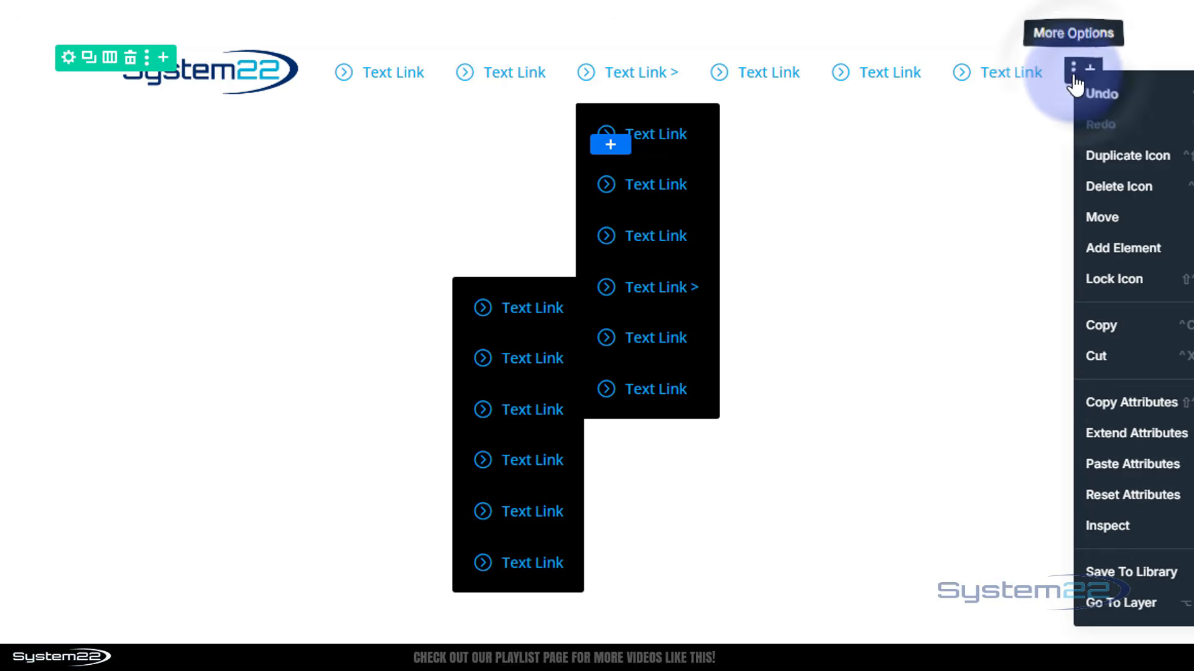
{"action": "left_click", "coordinate": [1058, 166]}
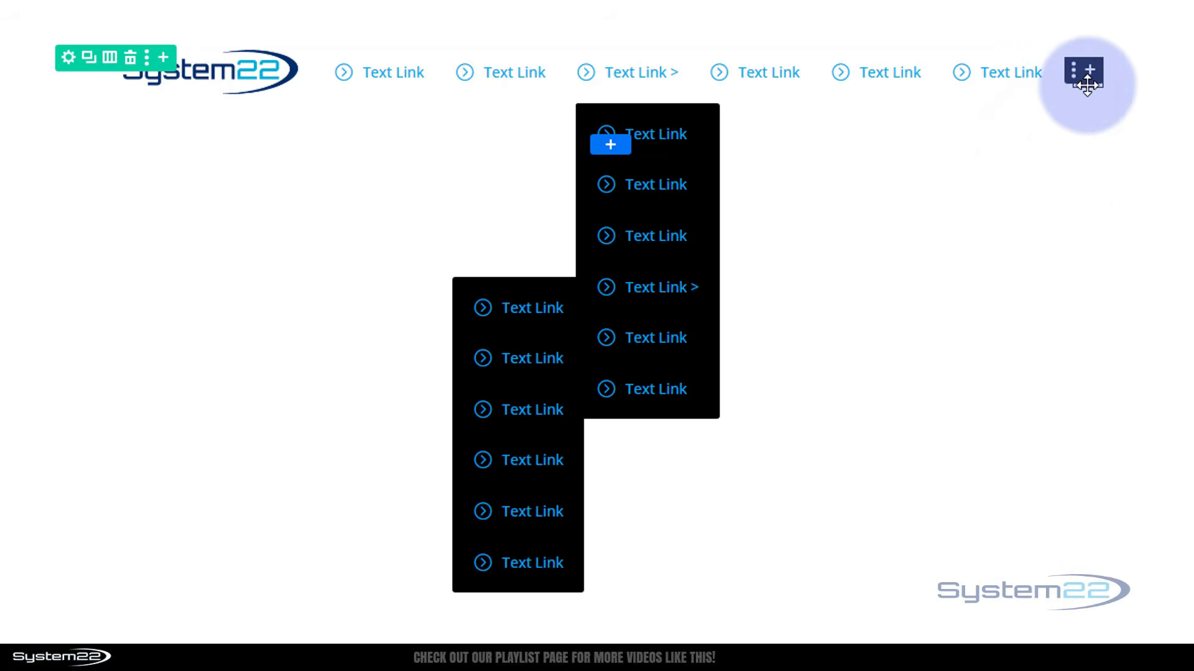
{"action": "left_click", "coordinate": [1087, 86]}
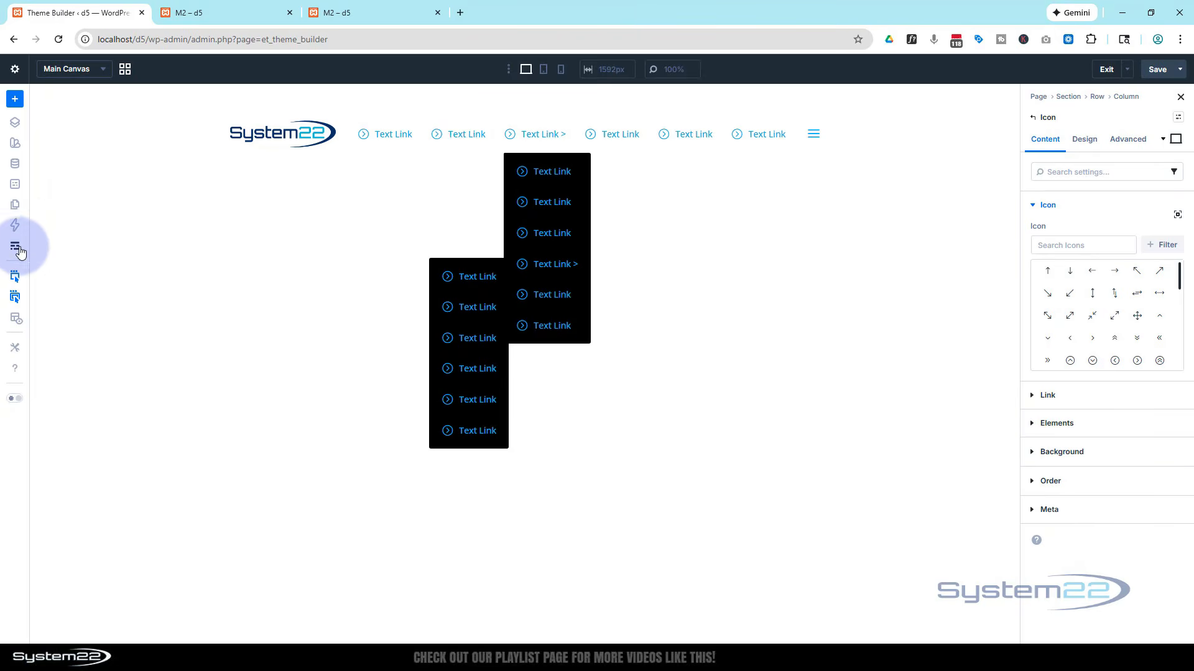
{"action": "left_click", "coordinate": [15, 249]}
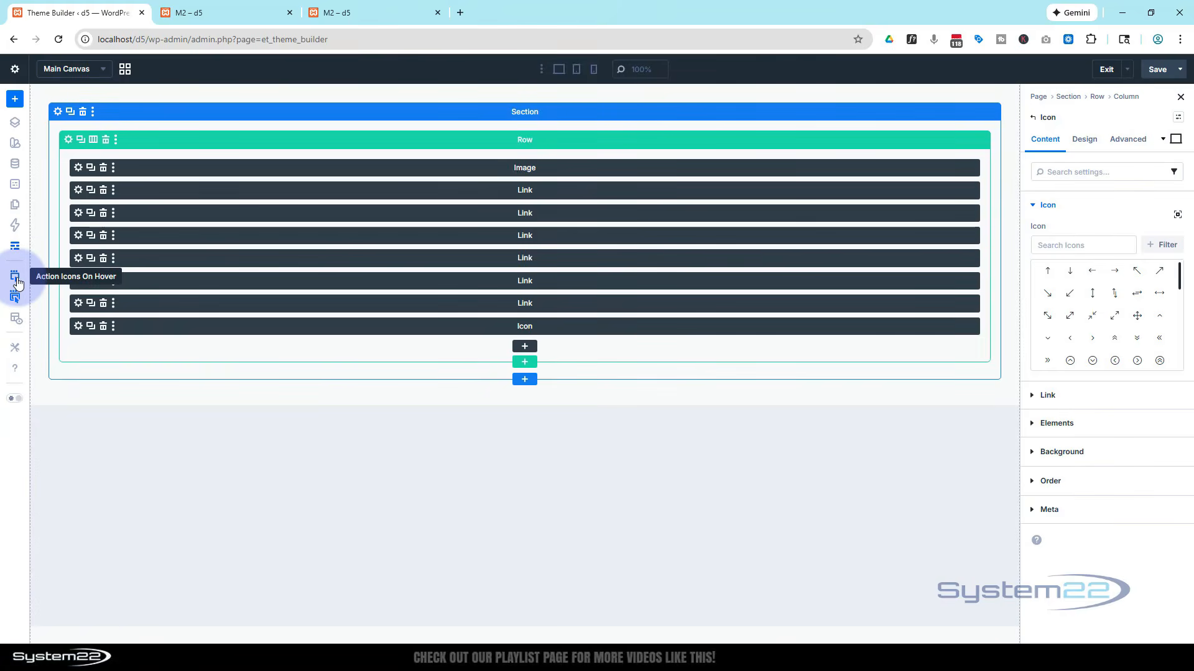
{"action": "left_click", "coordinate": [16, 249]}
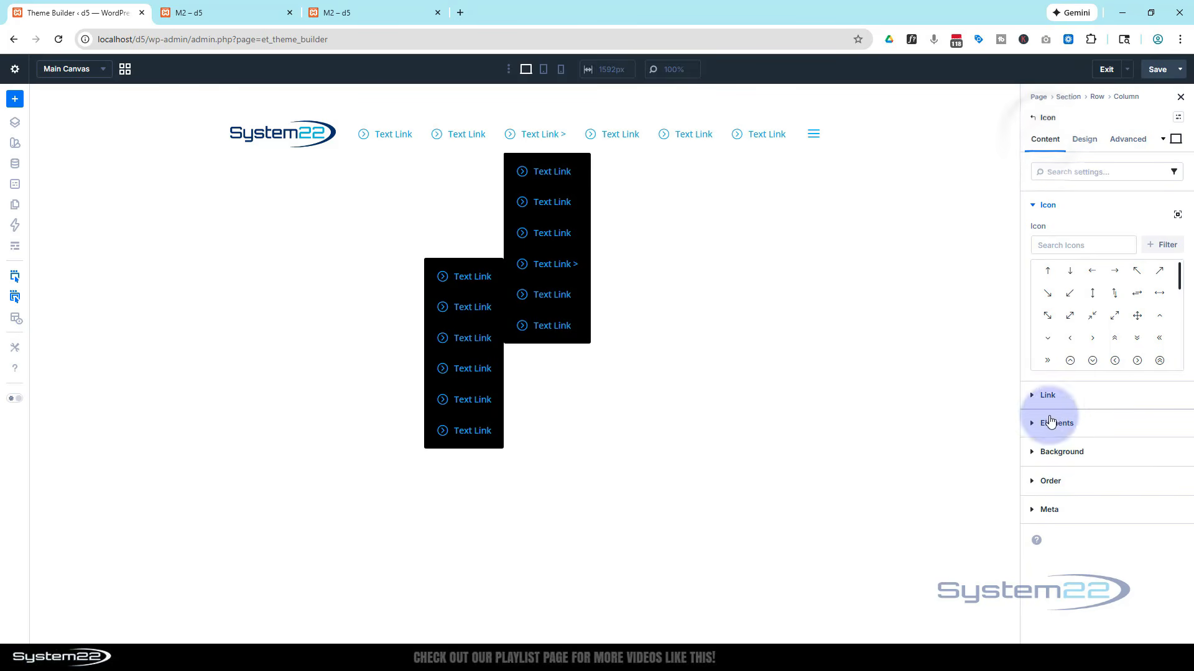
- Add a Dropdown module inside the hamburger icon
{"action": "left_click", "coordinate": [1051, 422]}
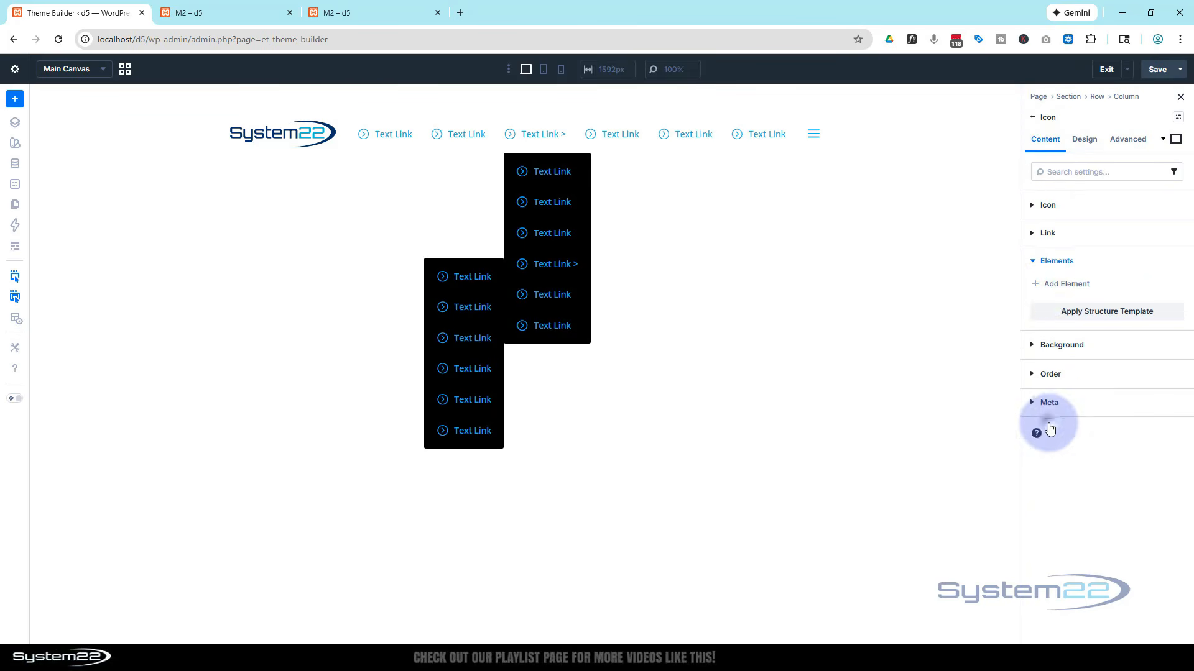
{"action": "left_click", "coordinate": [1035, 286]}
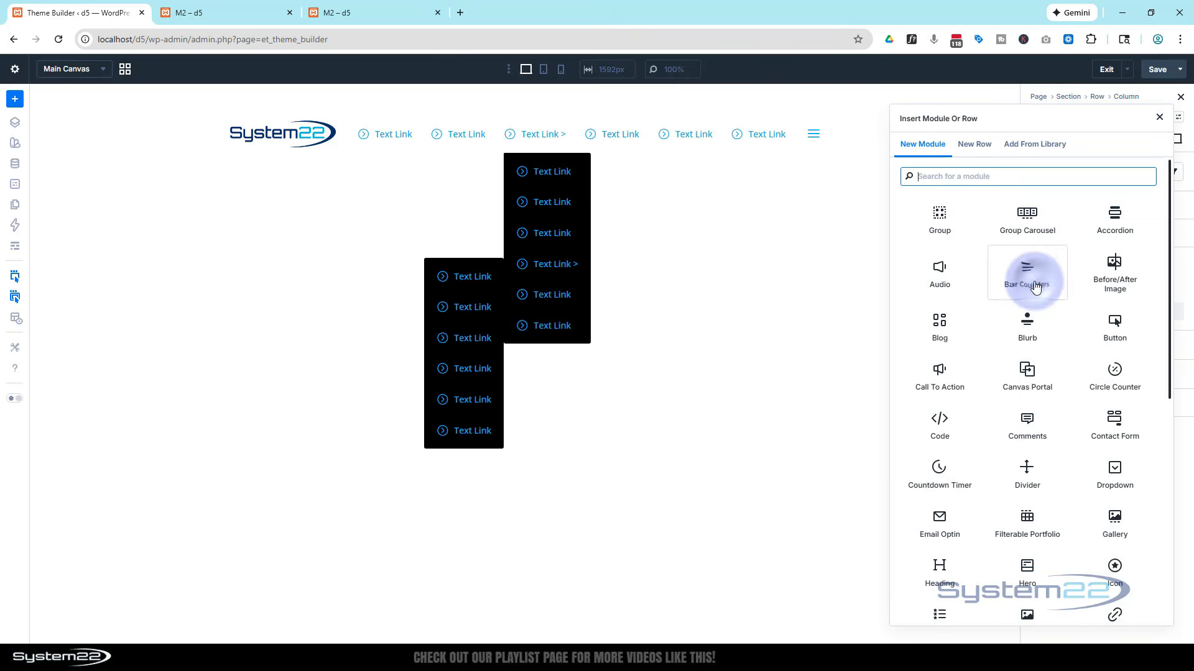
{"action": "left_click", "coordinate": [1113, 480]}
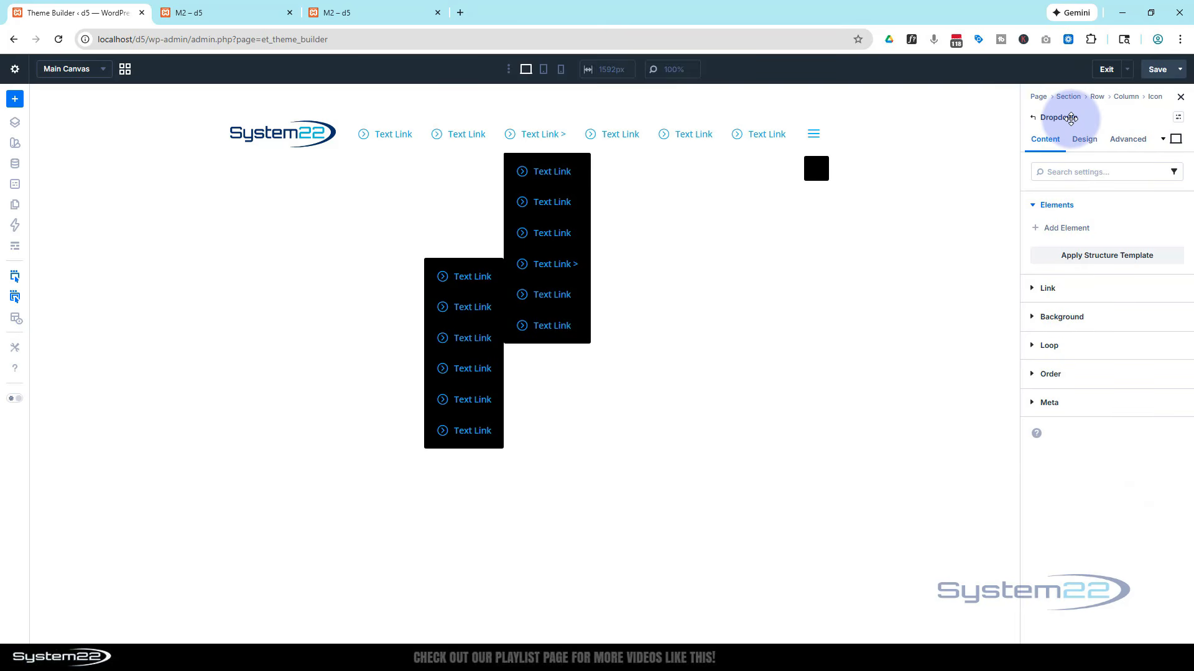
- Insert the saved "Munu row" from the library into the hamburger icon's dropdown
{"action": "left_click", "coordinate": [1038, 230]}
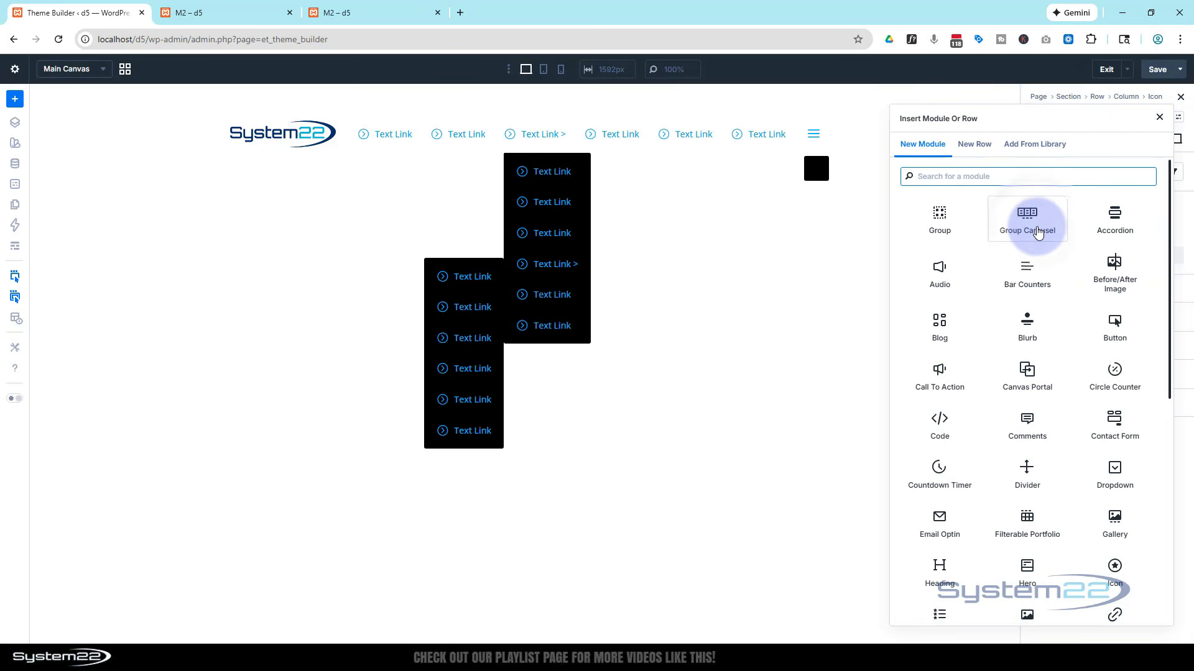
{"action": "left_click", "coordinate": [1030, 144]}
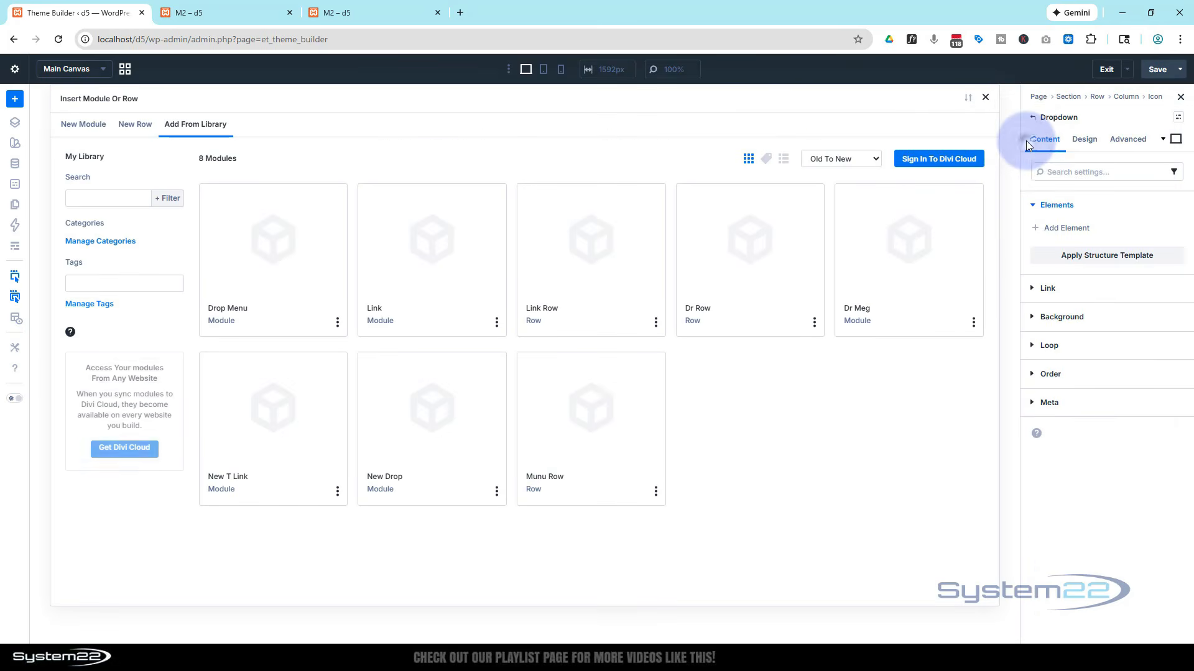
{"action": "left_click", "coordinate": [612, 426]}
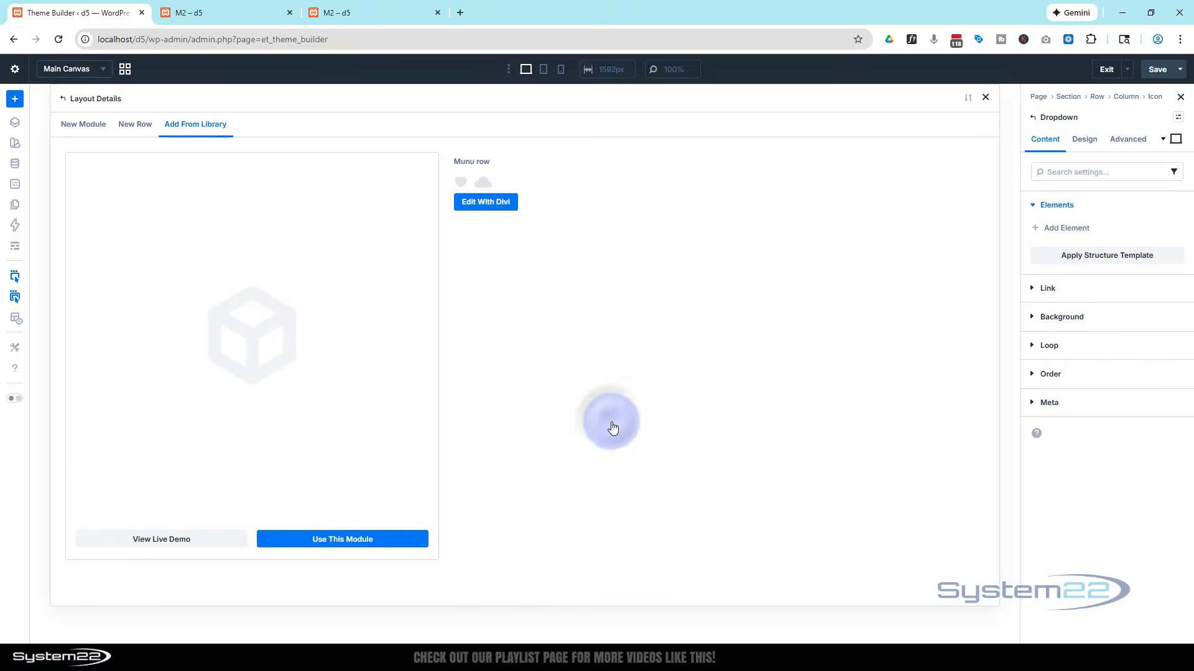
{"action": "left_click", "coordinate": [360, 544]}
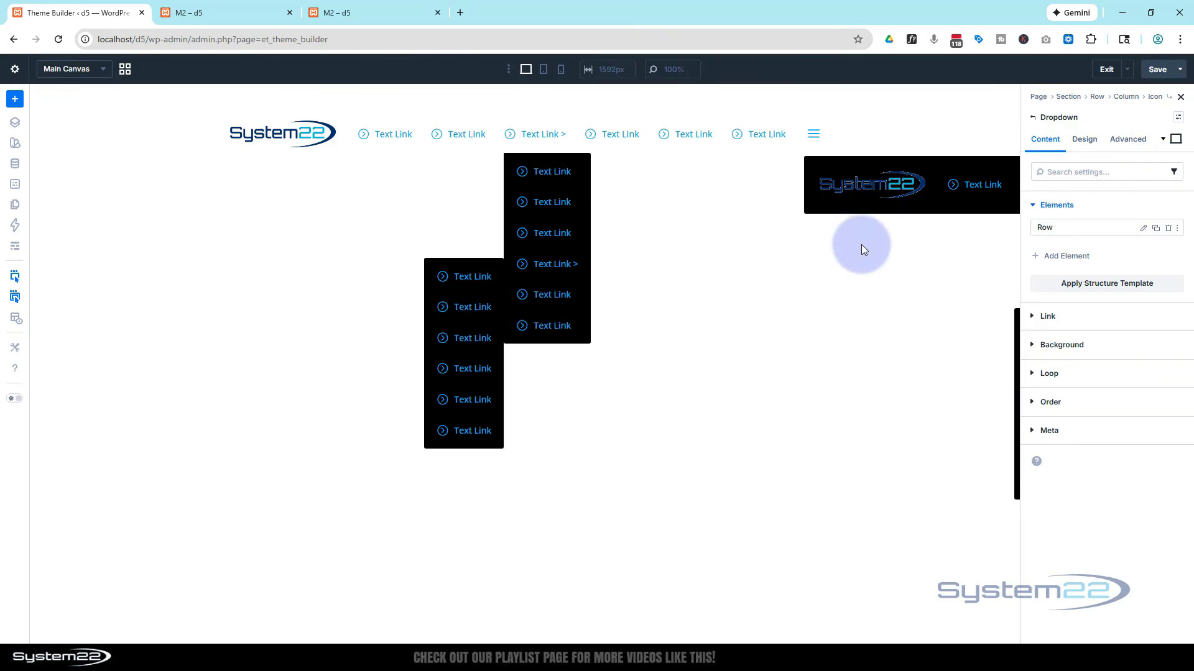
- Delete the logo image and the Icon module from the column of the row inside the dropdown
{"action": "mouse_move", "coordinate": [827, 179]}
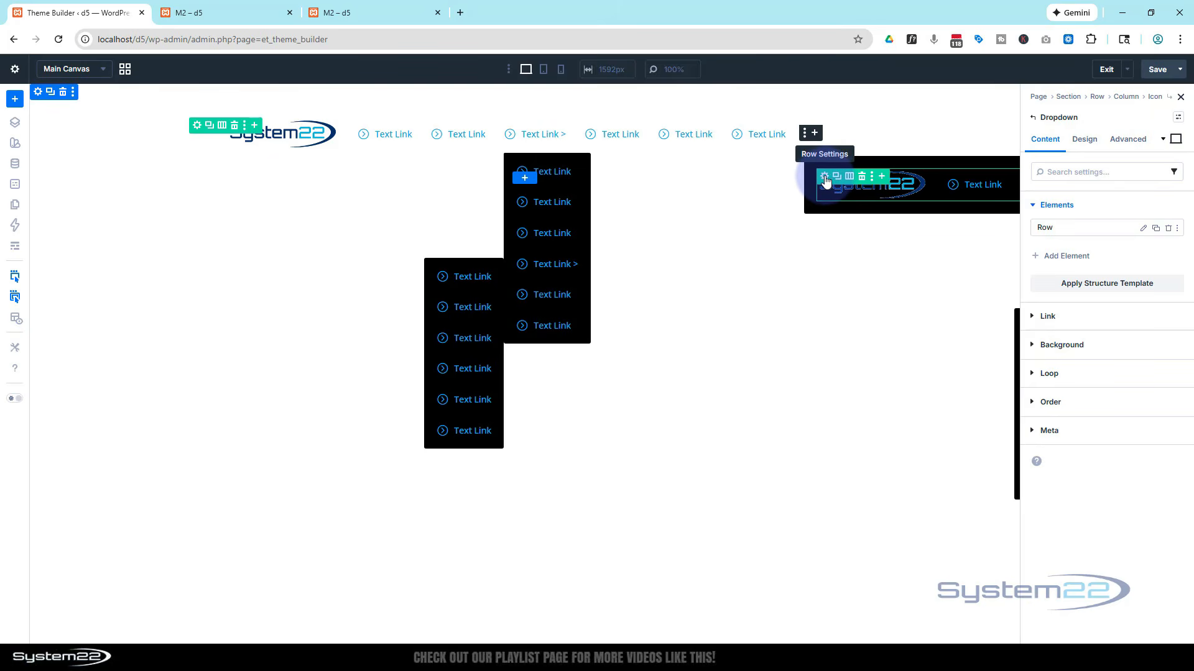
{"action": "left_click", "coordinate": [826, 180]}
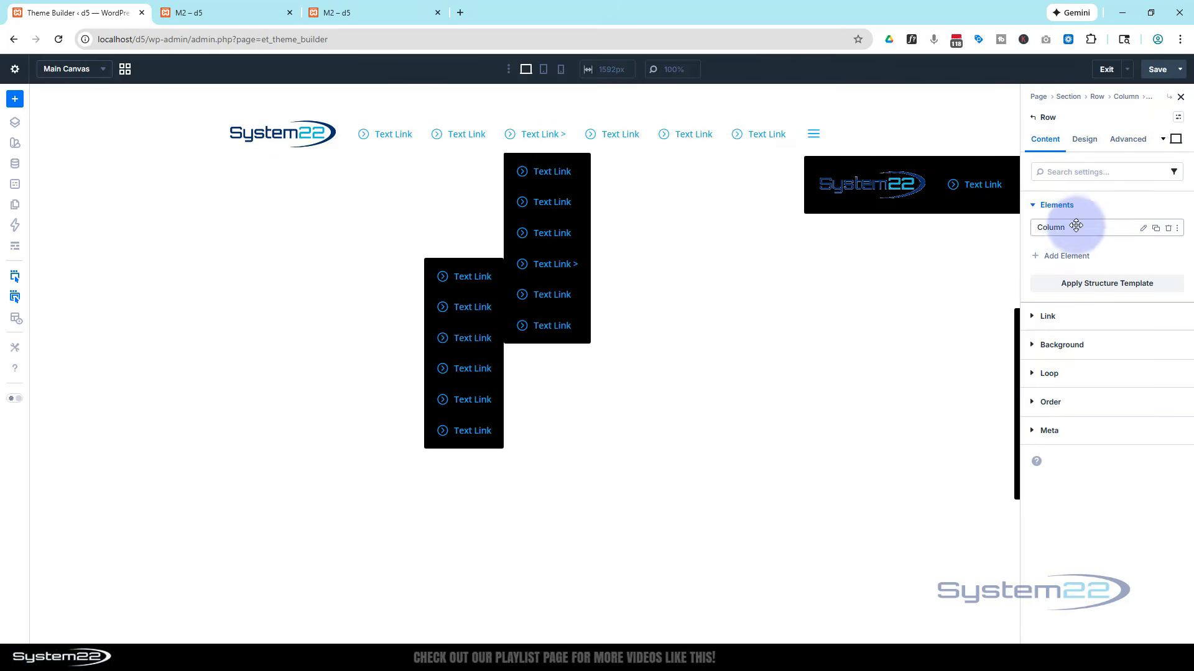
{"action": "left_click", "coordinate": [1143, 230]}
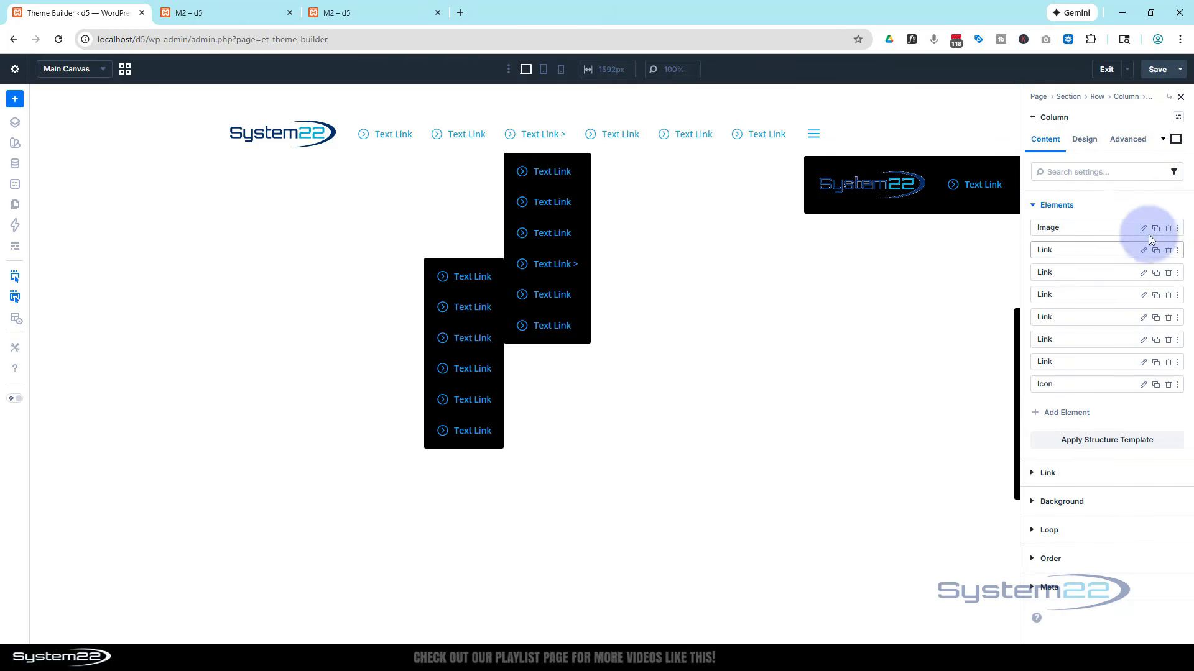
{"action": "left_click", "coordinate": [1168, 229]}
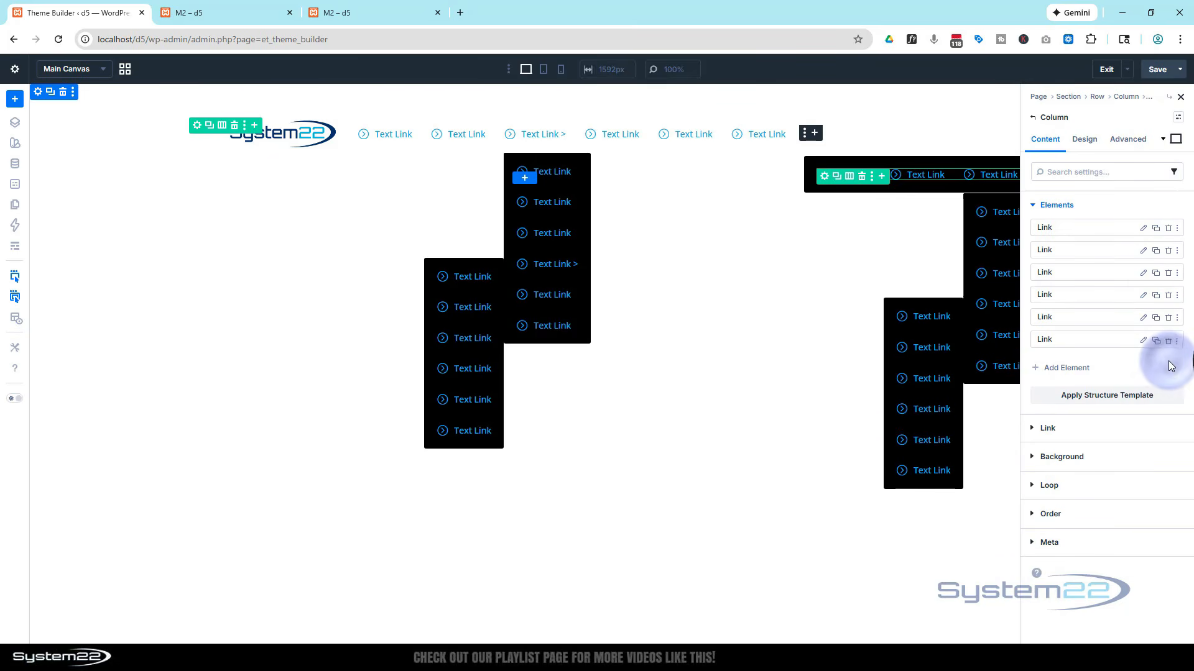
{"action": "left_click", "coordinate": [1169, 364]}
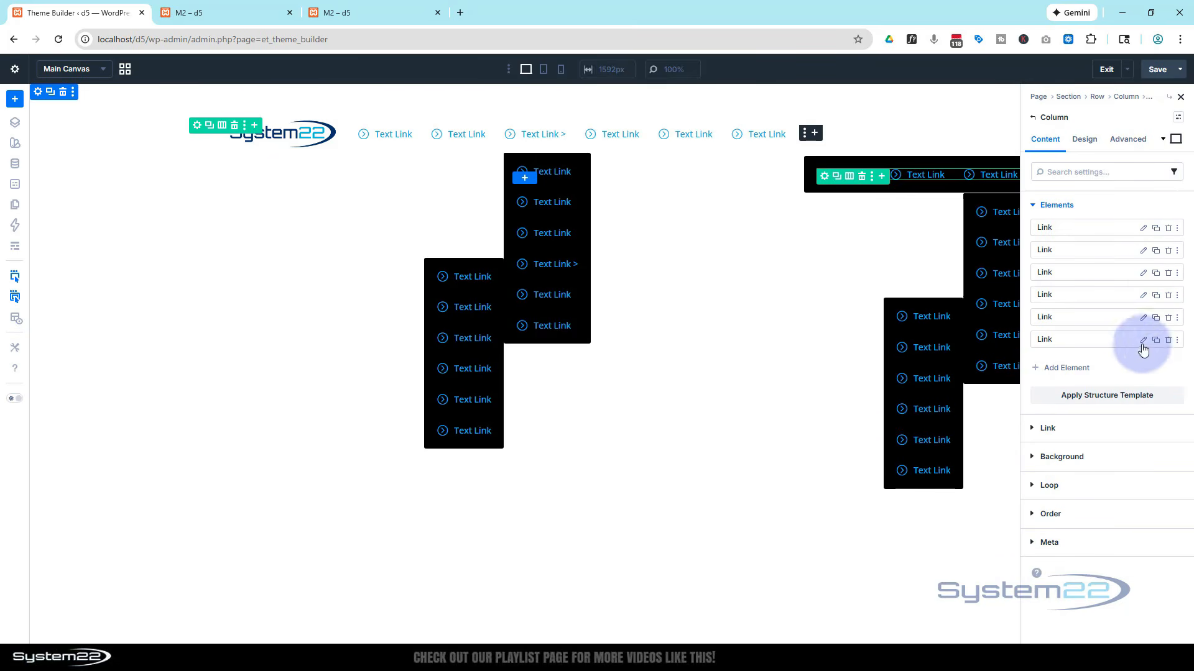
- Set the layout direction of the column inside the hamburger icon's dropdown to Column
{"action": "left_click", "coordinate": [1085, 141]}
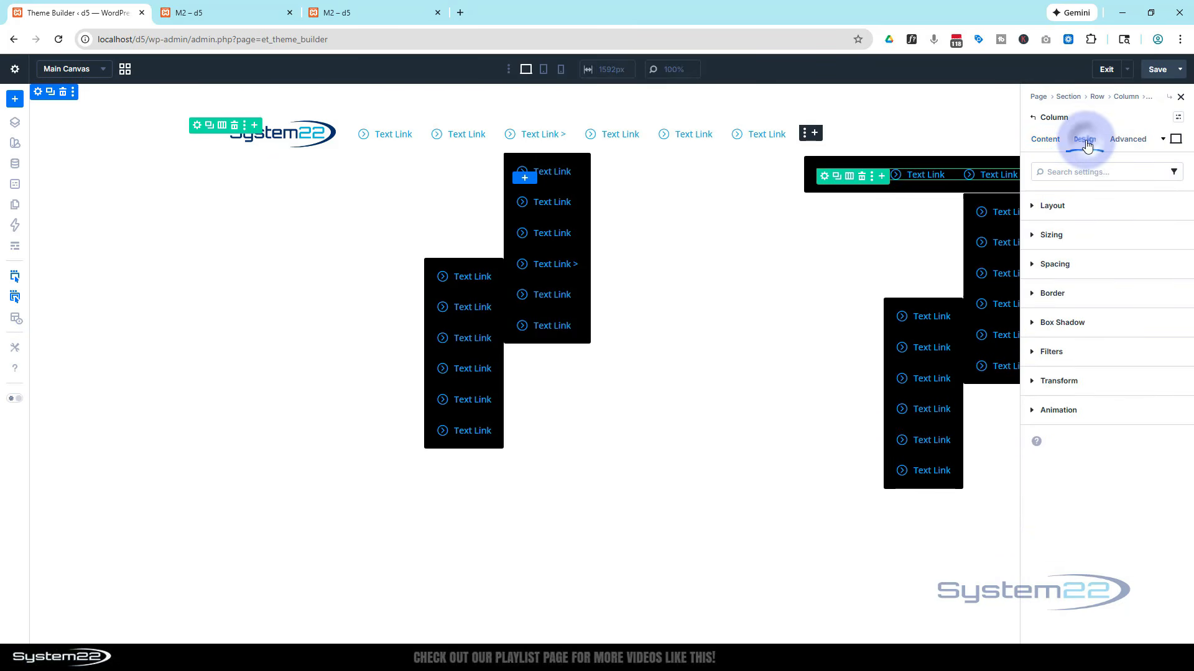
{"action": "left_click", "coordinate": [1090, 205]}
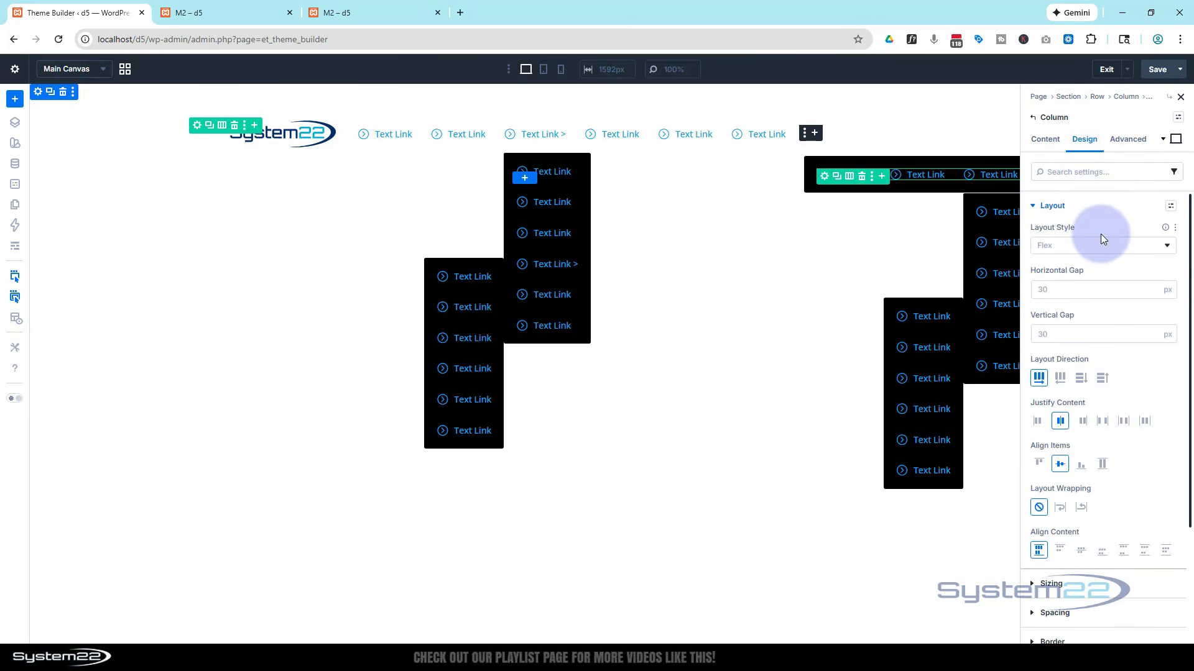
{"action": "scroll", "coordinate": [1101, 234], "scroll_direction": "down", "scroll_amount": 2}
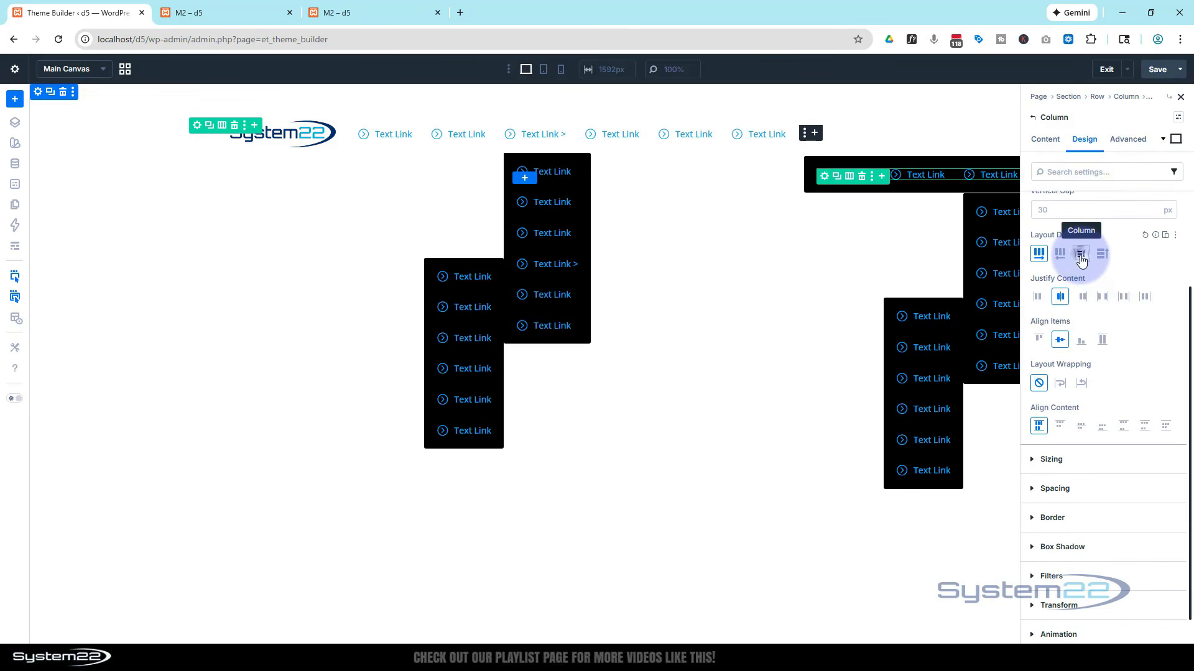
{"action": "left_click", "coordinate": [1081, 255]}
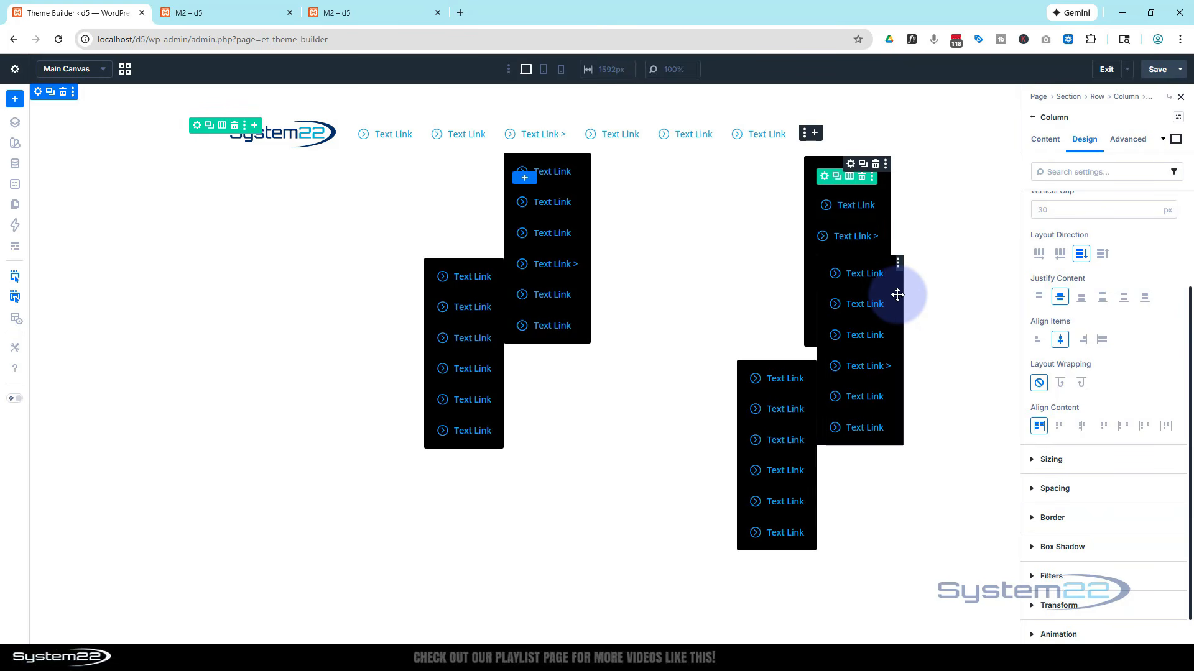
{"action": "mouse_move", "coordinate": [858, 311]}
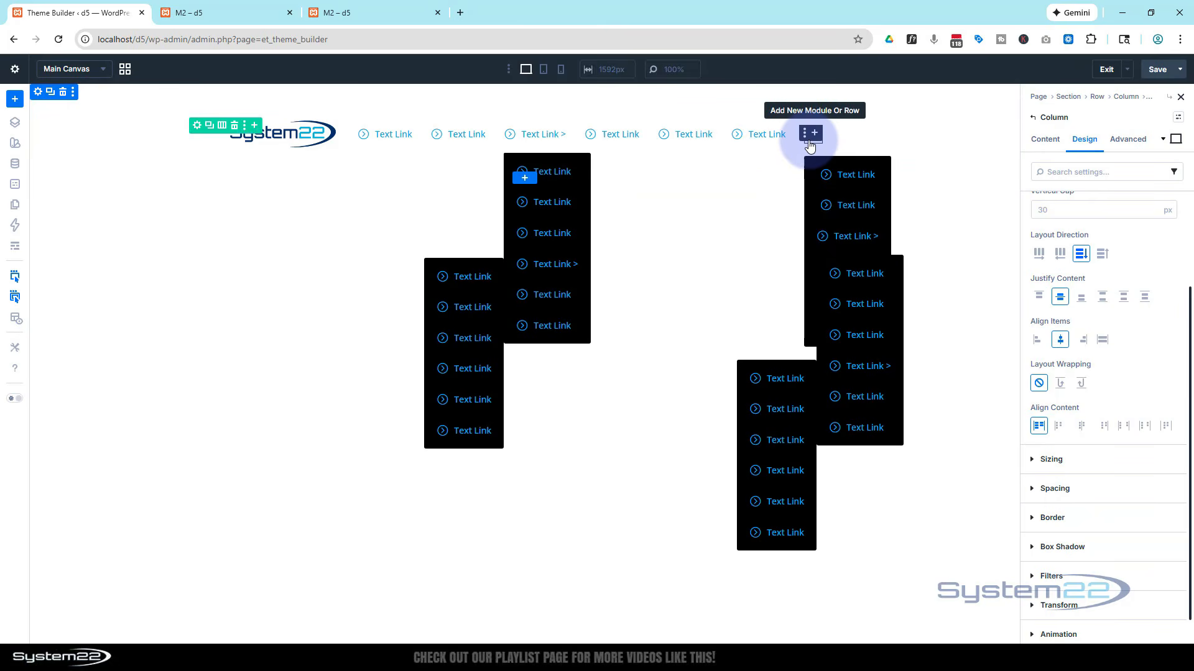
- Set the dropdown alignment of the hamburger icon's Dropdown module to End
{"action": "left_click", "coordinate": [808, 140]}
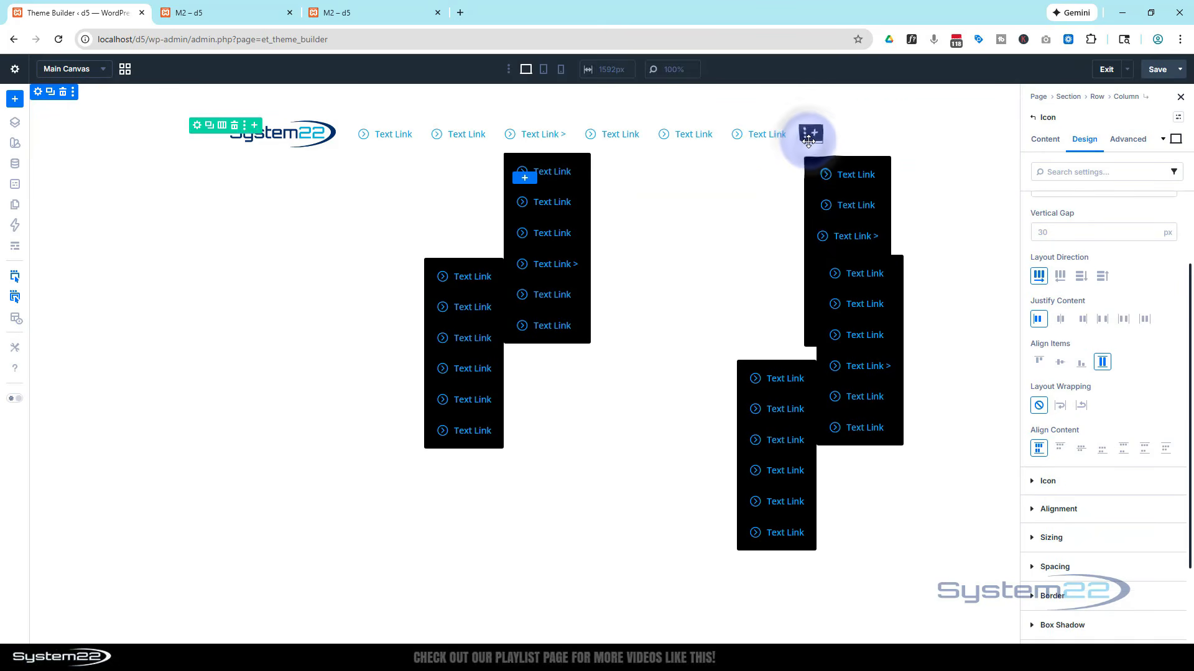
{"action": "left_click", "coordinate": [1045, 139]}
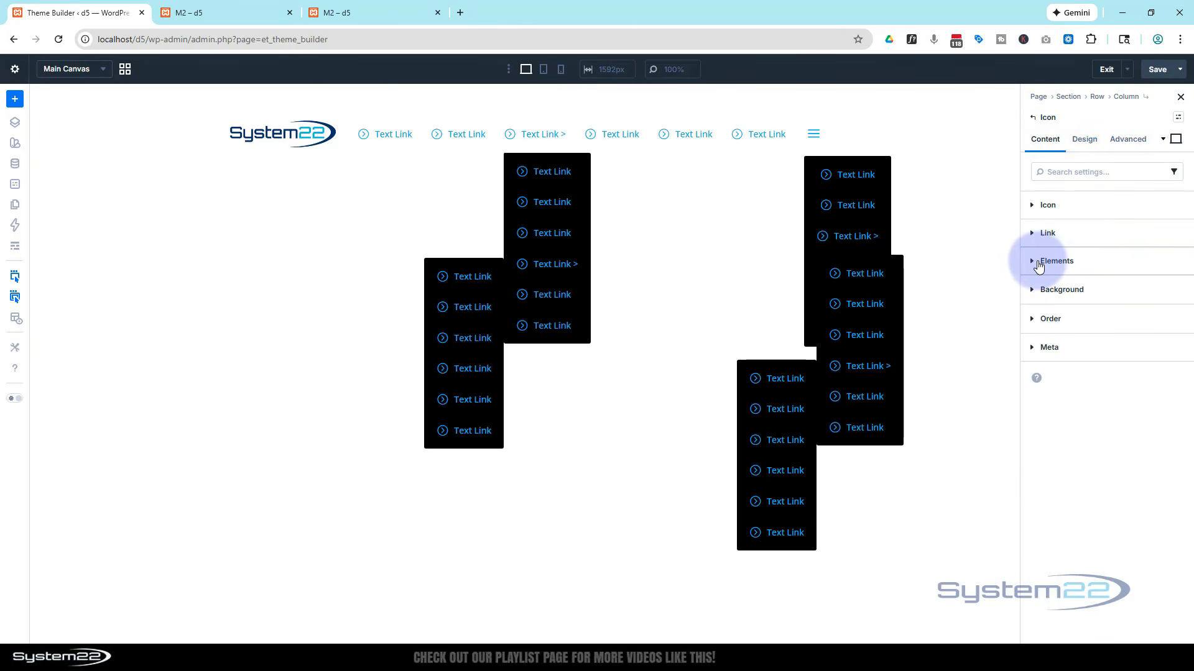
{"action": "left_click", "coordinate": [1038, 262]}
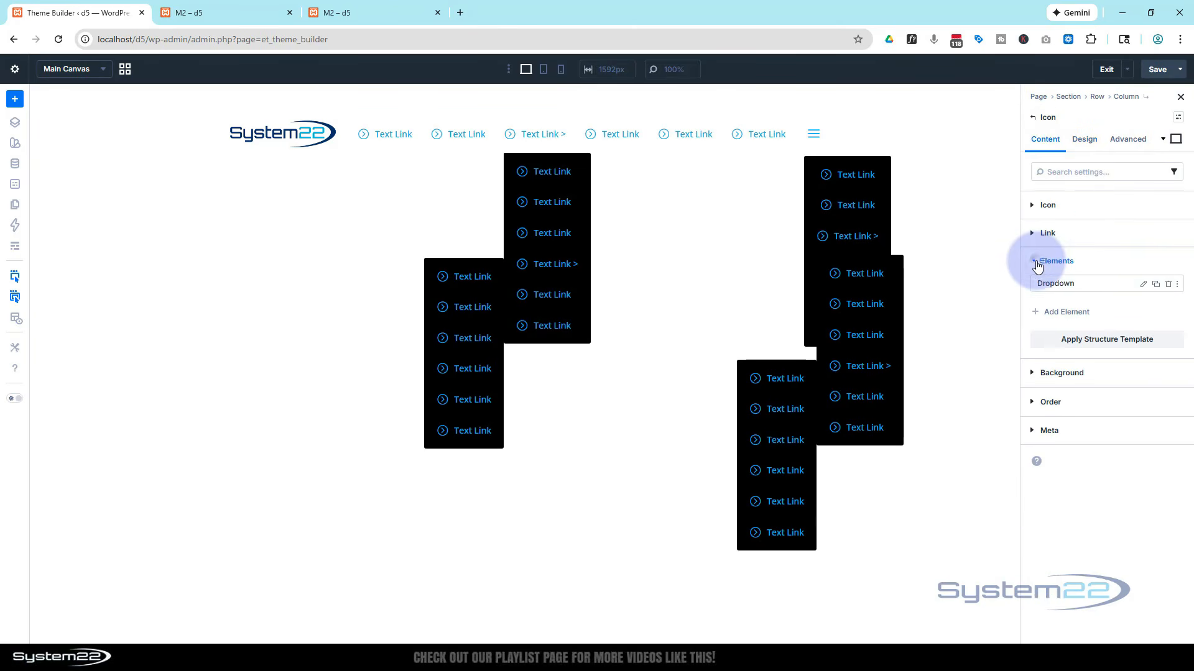
{"action": "left_click", "coordinate": [1143, 287]}
{"action": "left_click", "coordinate": [1092, 142]}
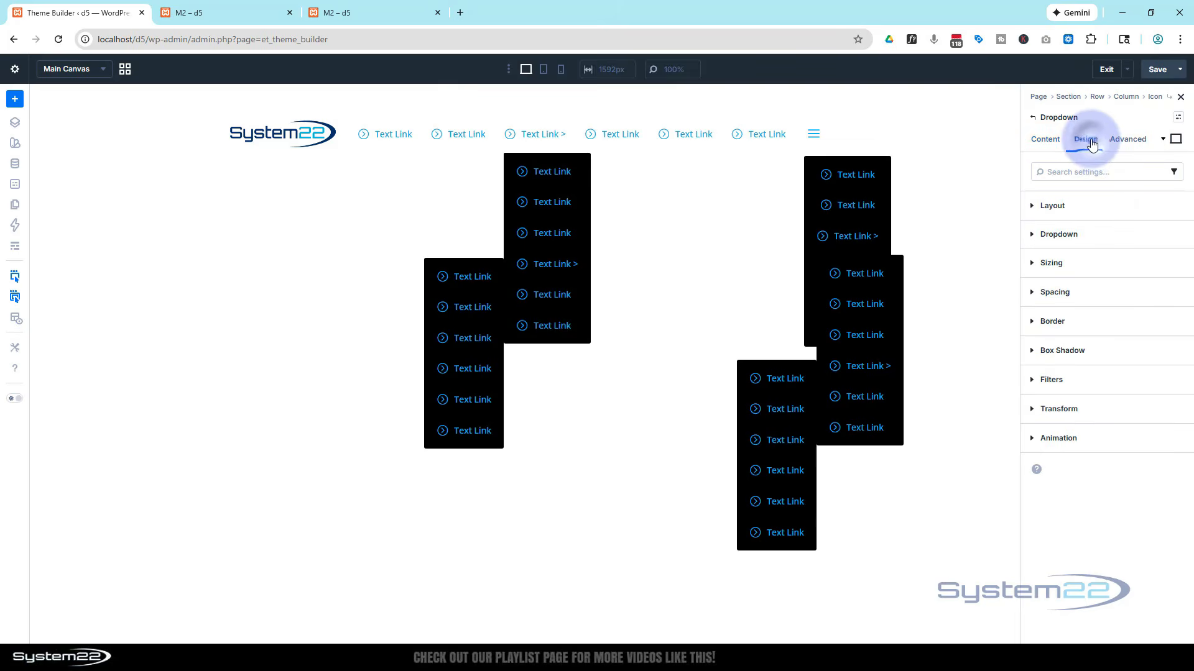
{"action": "left_click", "coordinate": [1093, 234]}
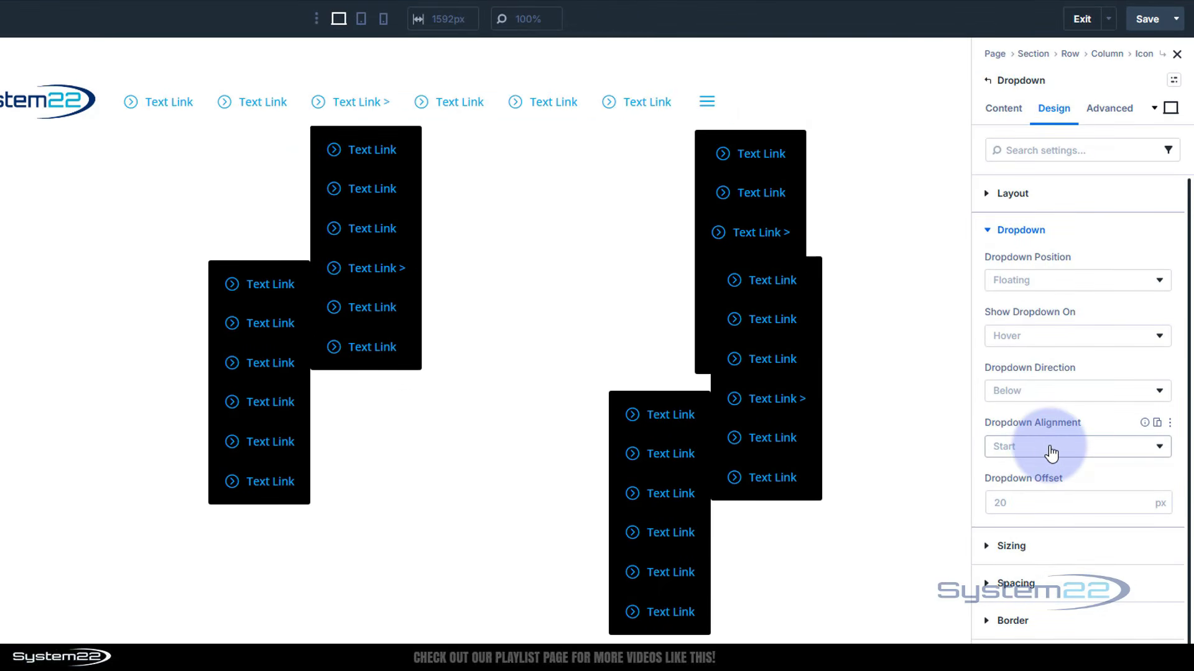
{"action": "left_click", "coordinate": [1051, 452]}
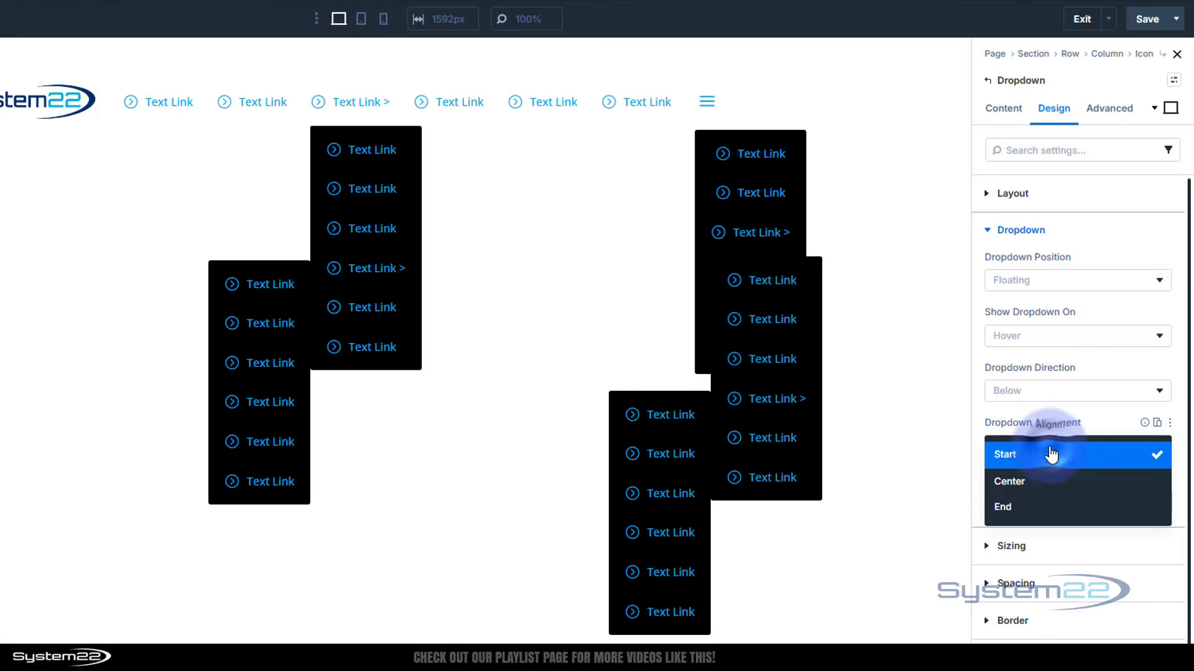
{"action": "left_click", "coordinate": [1037, 508]}
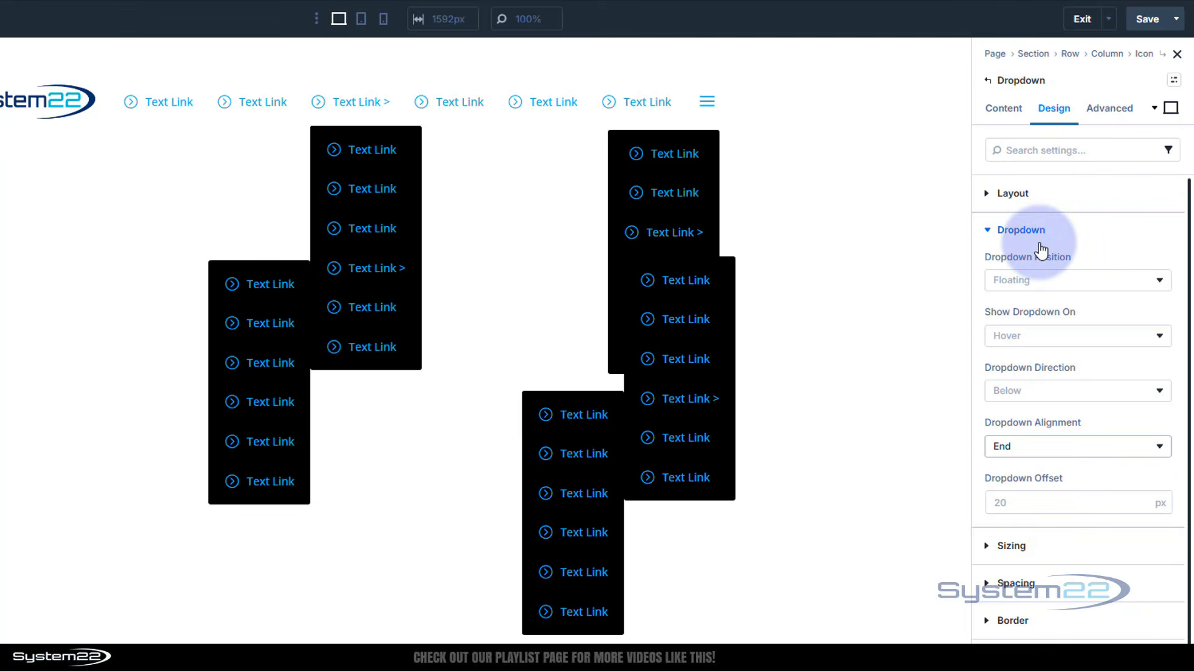
- Set the dropdown direction to Left for the nested Dropdown inside the third link of the hamburger menu
{"action": "left_click", "coordinate": [1003, 109]}
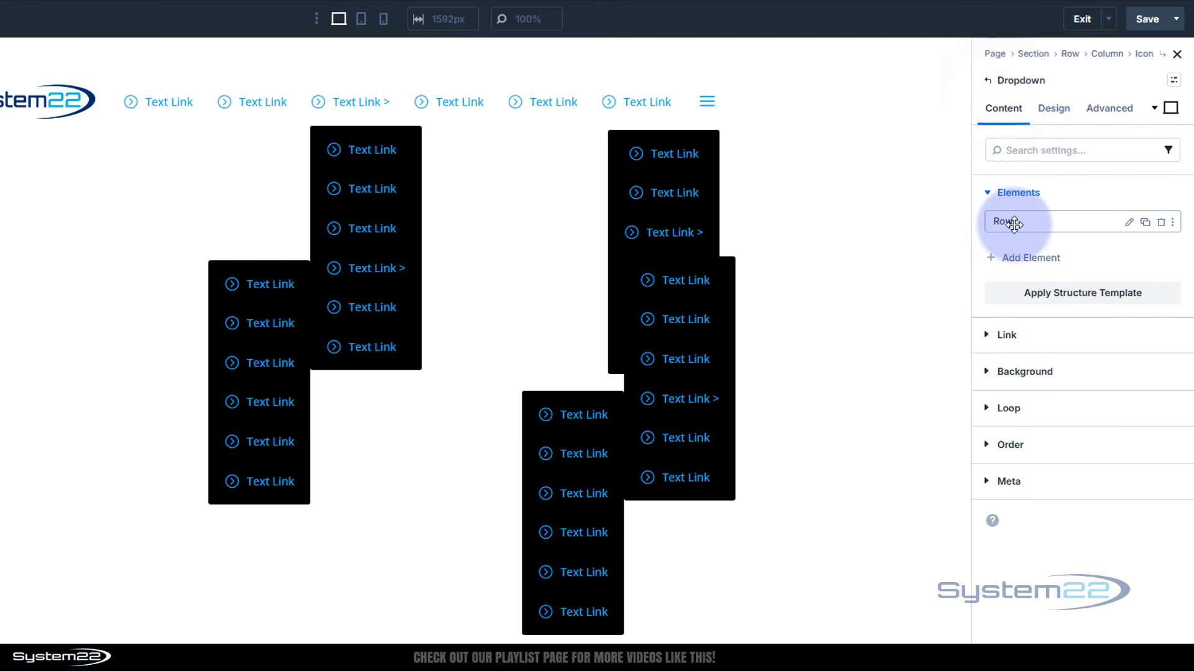
{"action": "left_click", "coordinate": [1128, 222]}
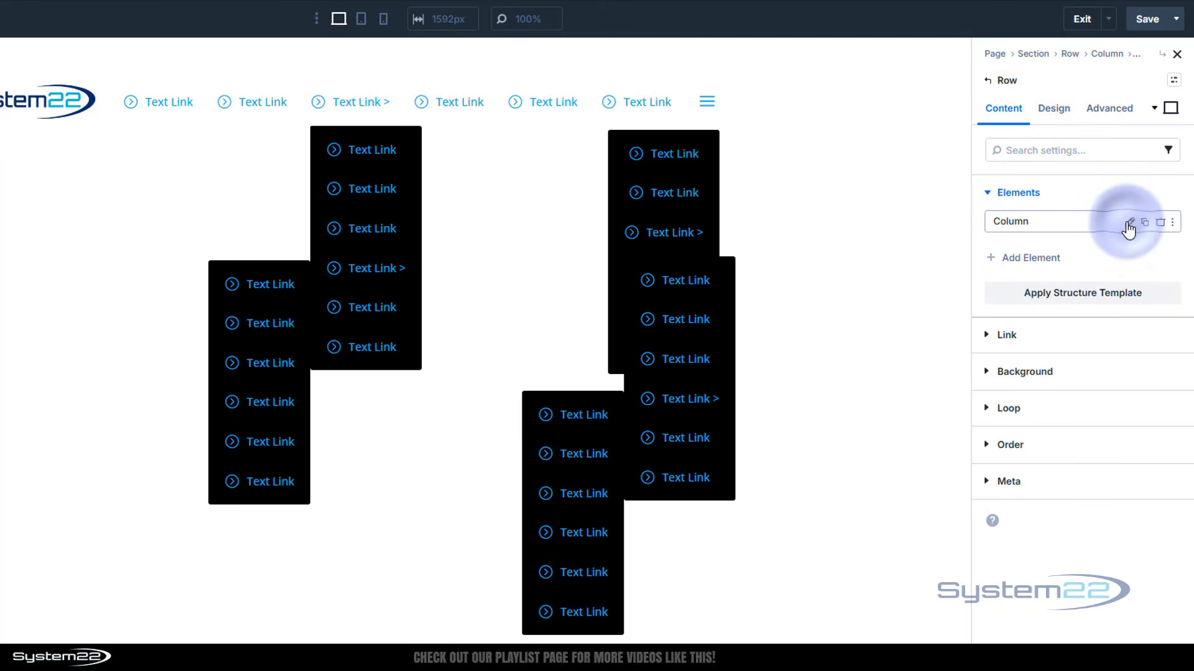
{"action": "left_click", "coordinate": [1129, 223]}
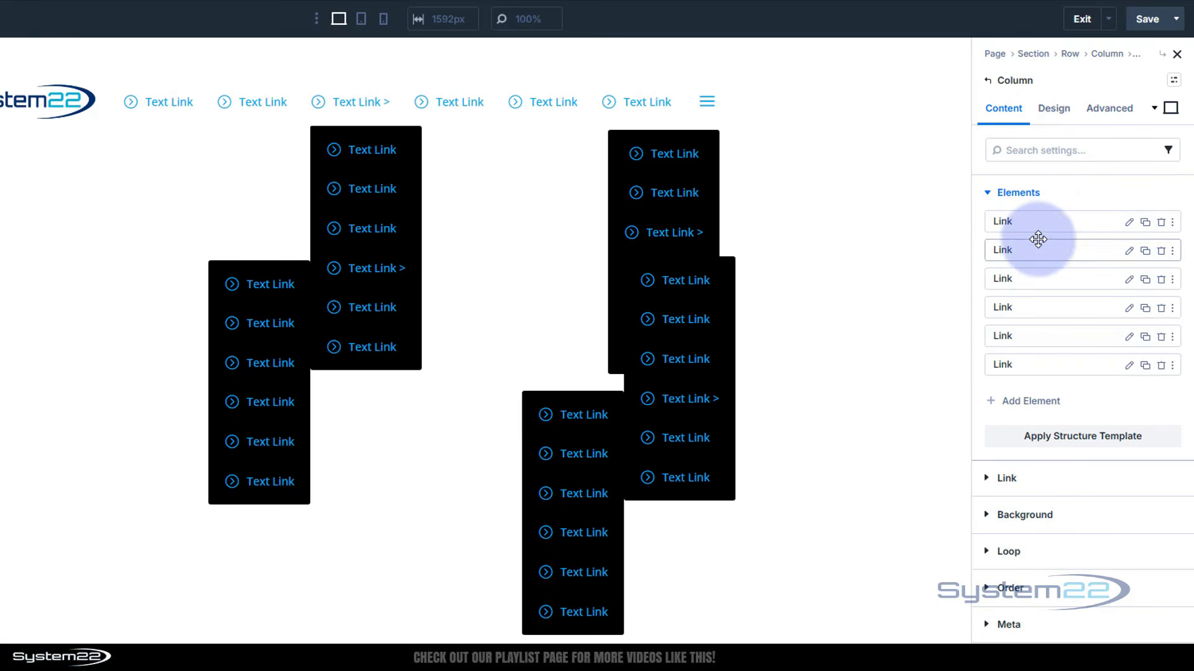
{"action": "left_click", "coordinate": [1129, 281]}
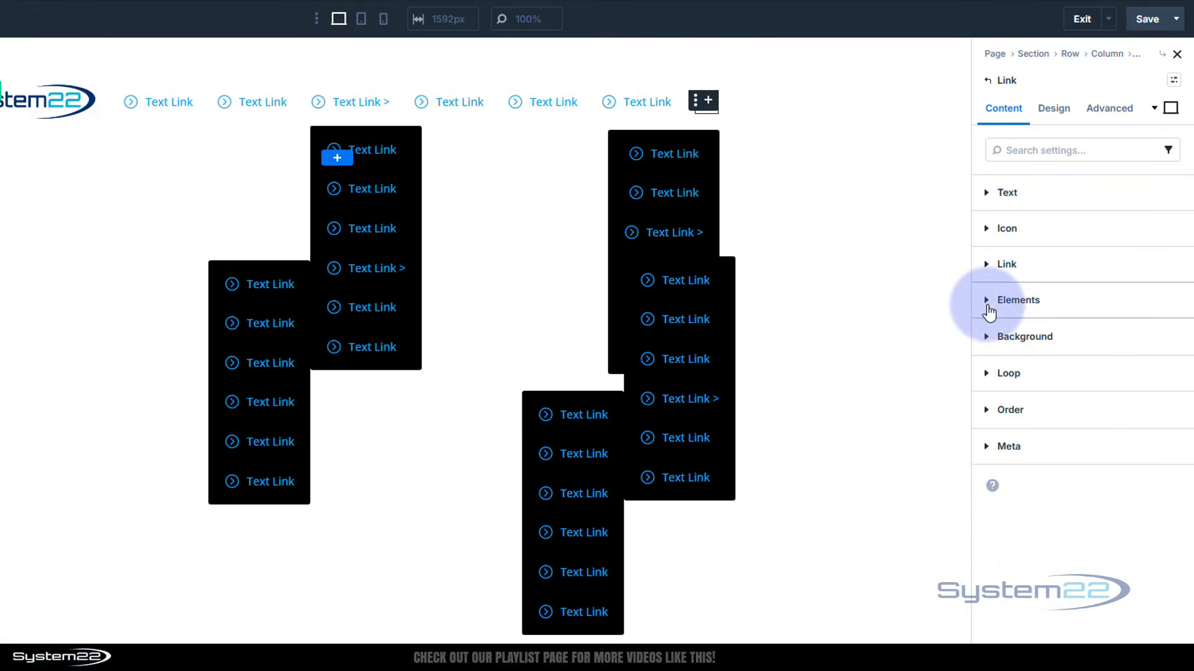
{"action": "left_click", "coordinate": [989, 303]}
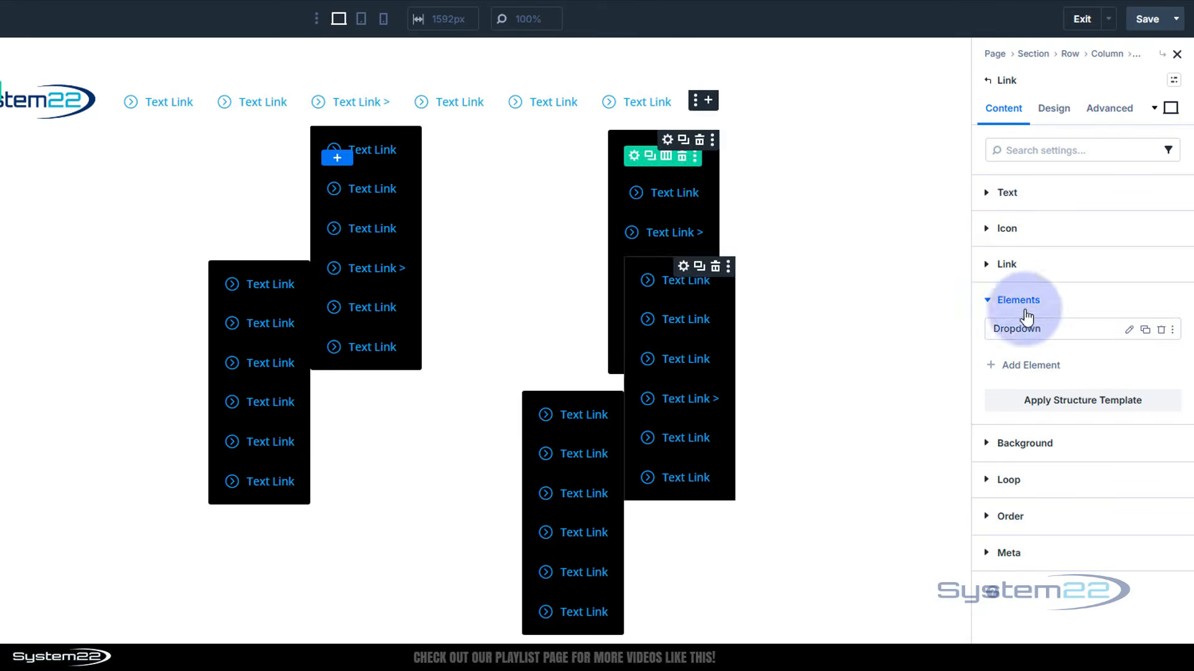
{"action": "left_click", "coordinate": [1129, 331]}
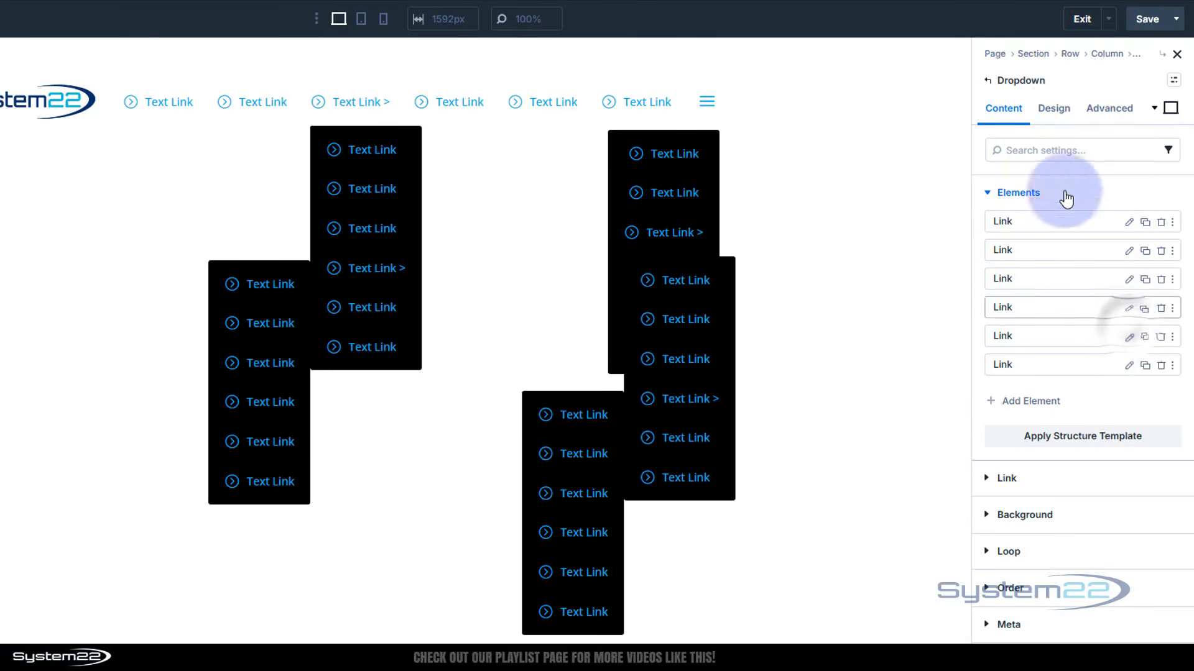
{"action": "left_click", "coordinate": [1056, 110]}
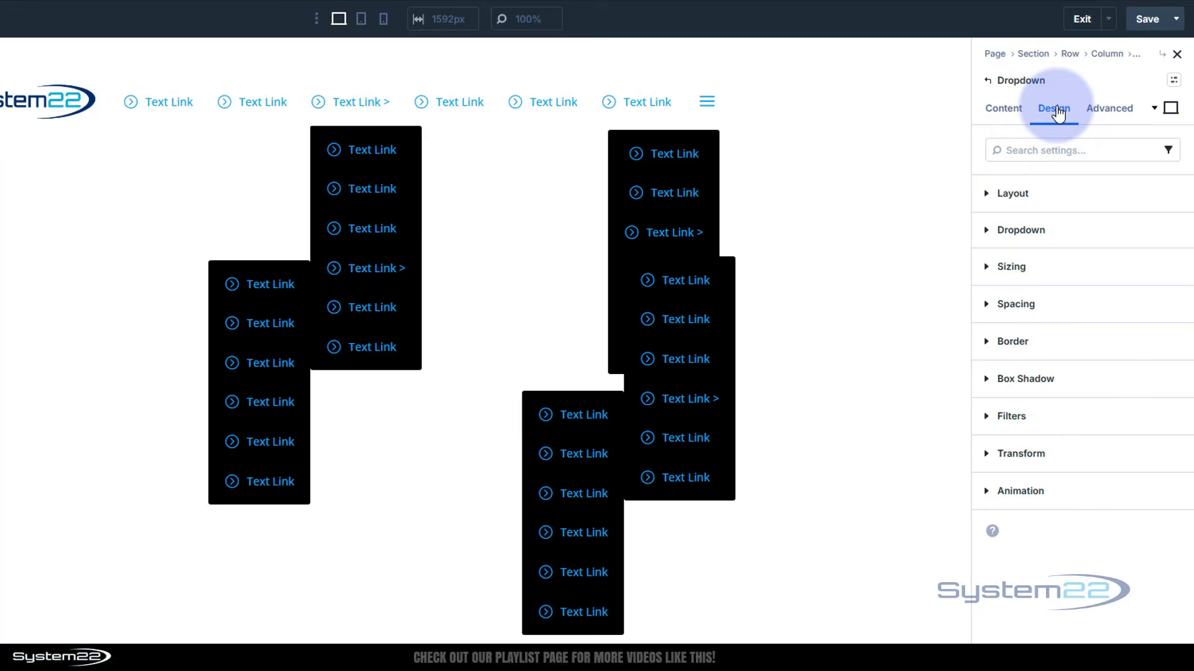
{"action": "left_click", "coordinate": [1029, 233]}
{"action": "left_click", "coordinate": [1024, 287]}
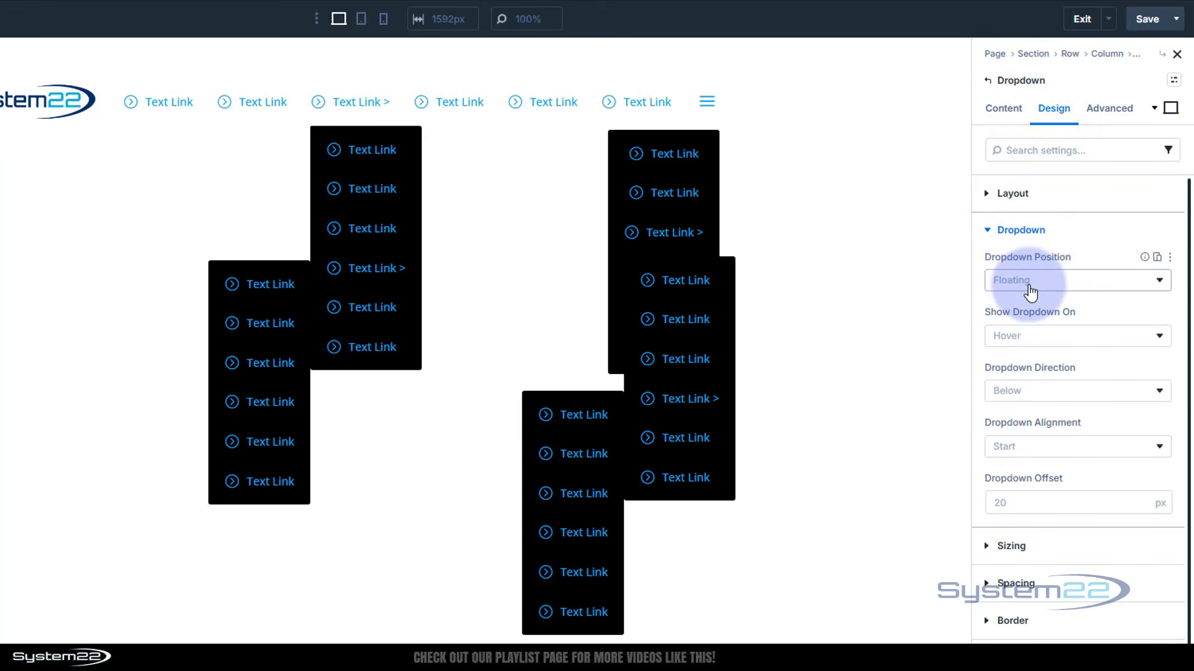
{"action": "left_click", "coordinate": [1030, 339]}
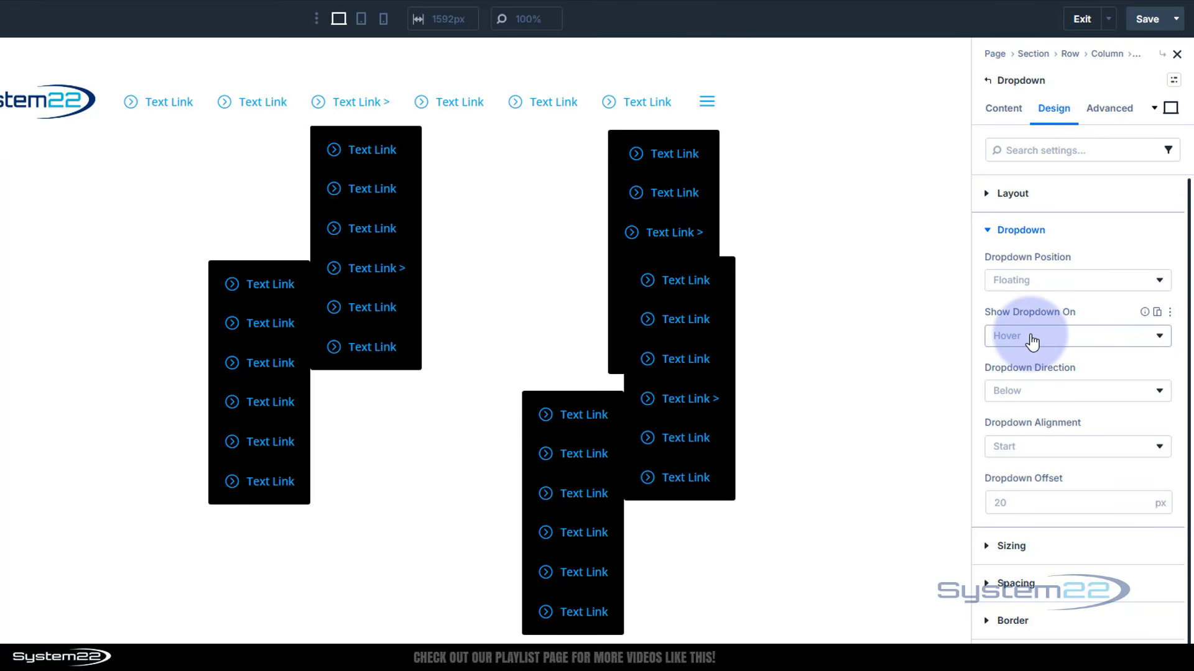
{"action": "left_click", "coordinate": [1037, 392]}
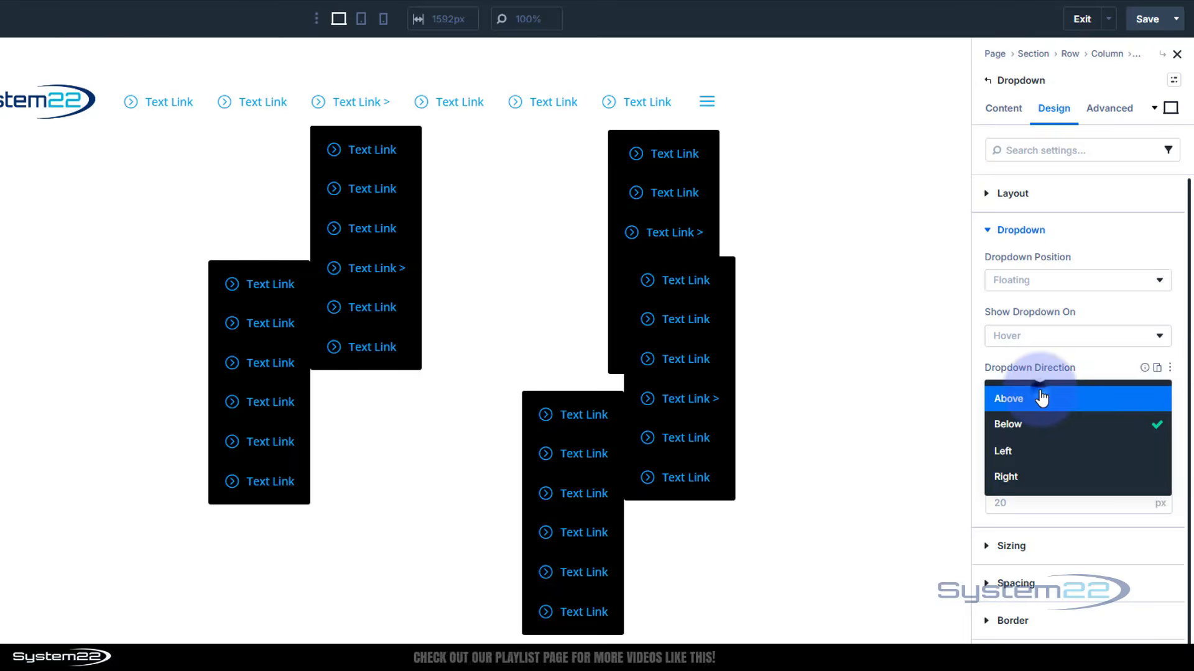
{"action": "left_click", "coordinate": [1034, 452]}
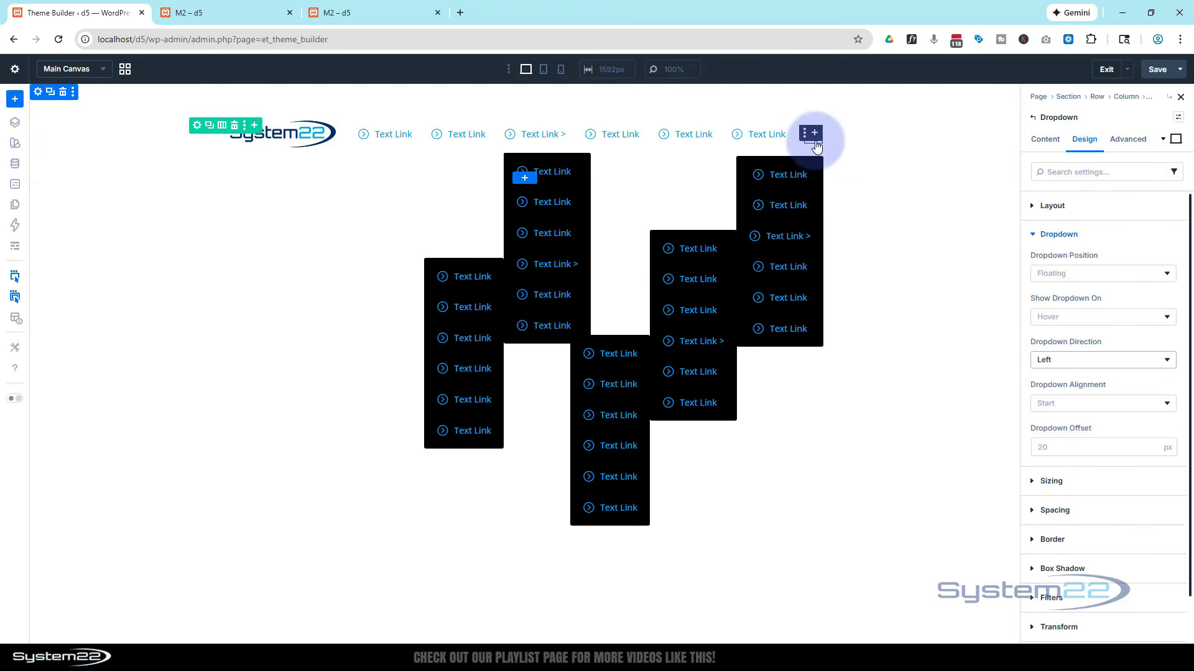
- Disable the hamburger icon on desktop in its visibility settings
{"action": "left_click", "coordinate": [816, 147]}
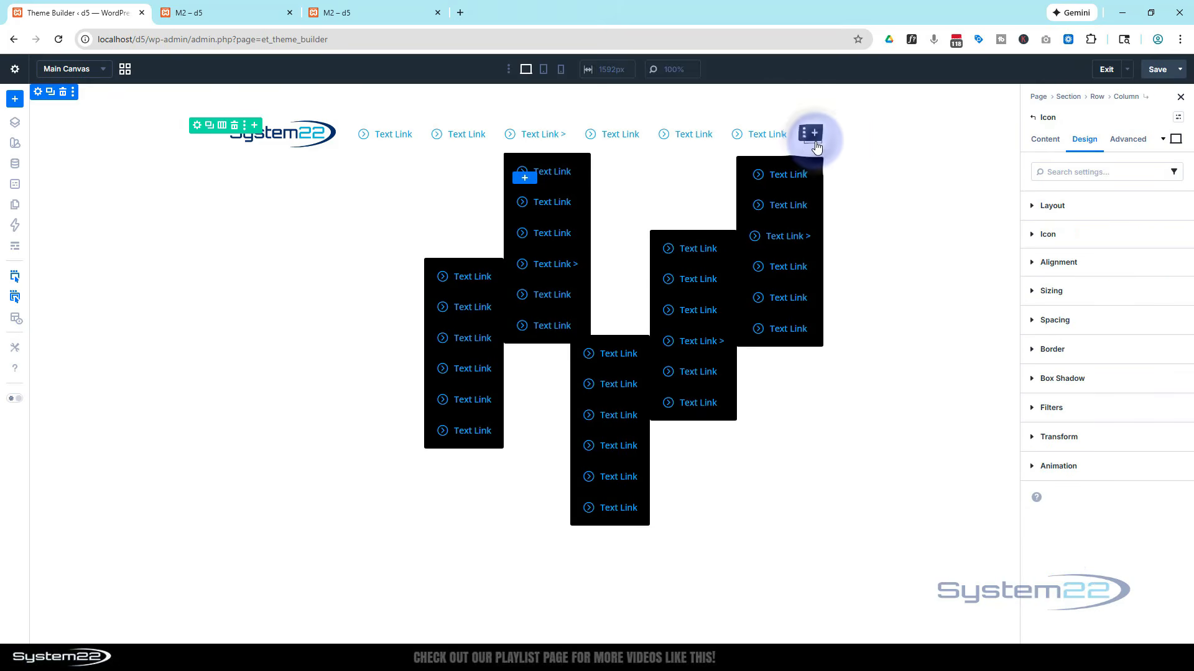
{"action": "left_click", "coordinate": [1124, 140]}
{"action": "left_click", "coordinate": [1100, 352]}
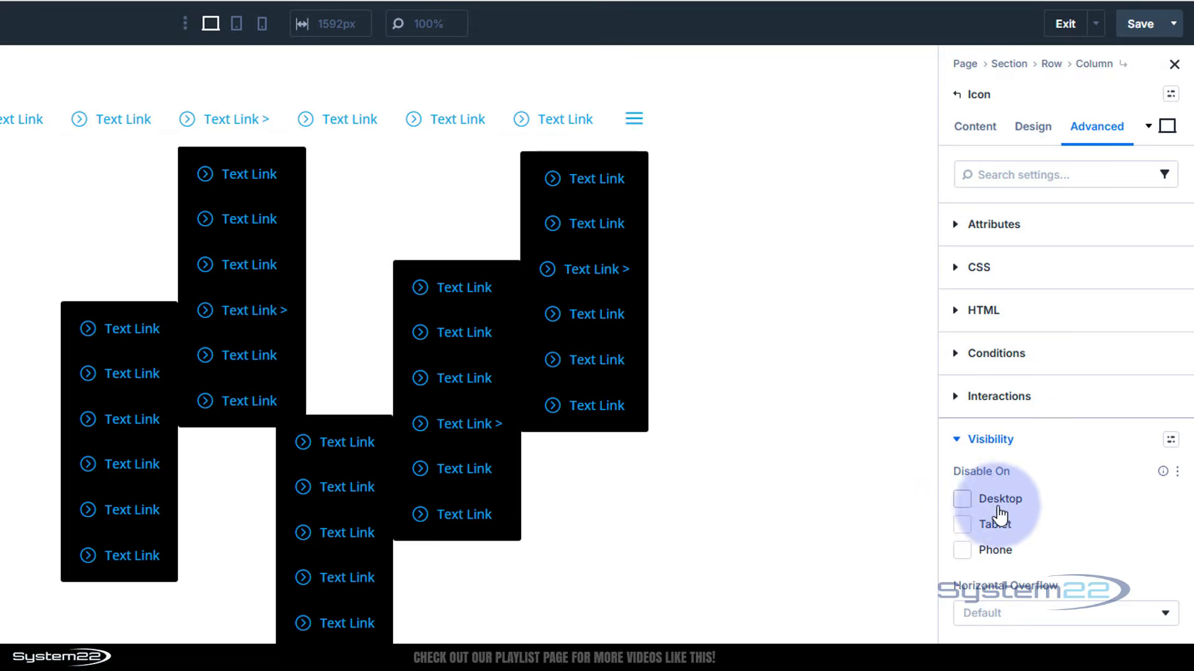
{"action": "left_click", "coordinate": [962, 498]}
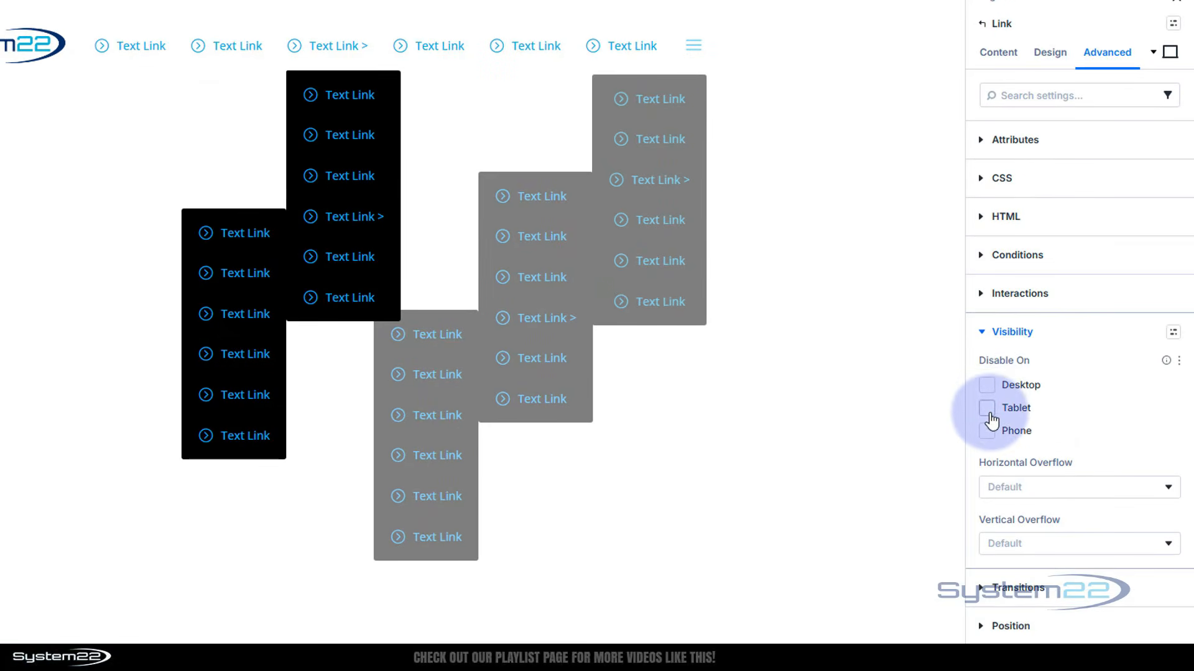
- Disable the first, second and third header links on tablet and phone
{"action": "left_click", "coordinate": [987, 410]}
{"action": "left_click", "coordinate": [988, 431]}
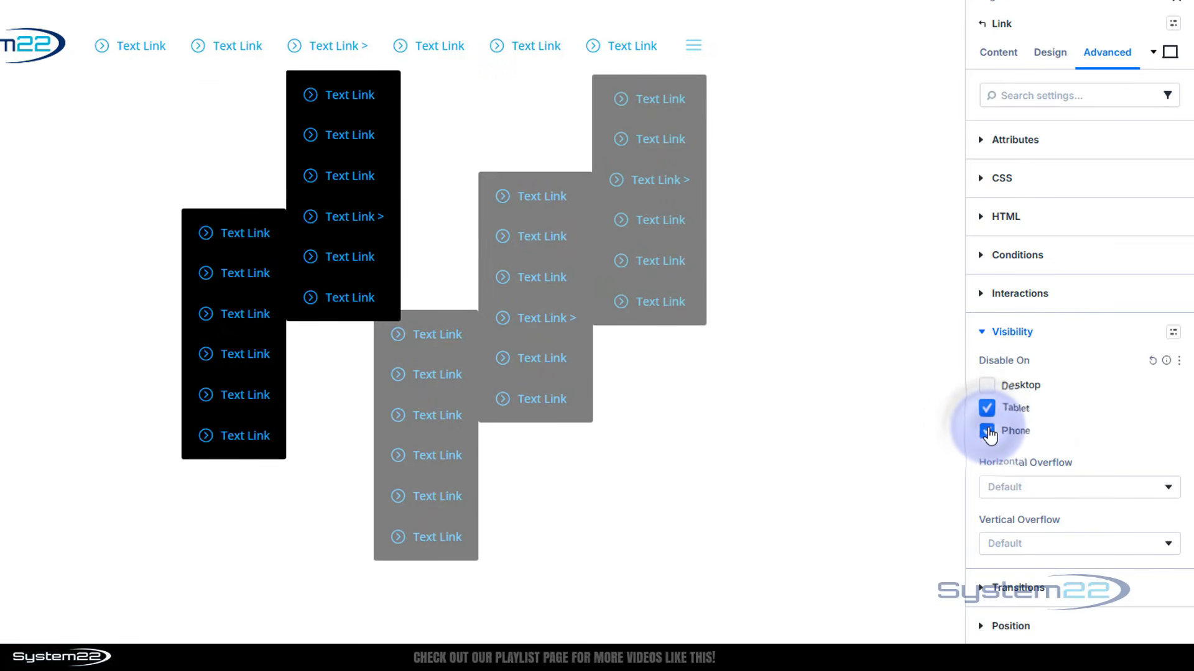
{"action": "left_click", "coordinate": [219, 47]}
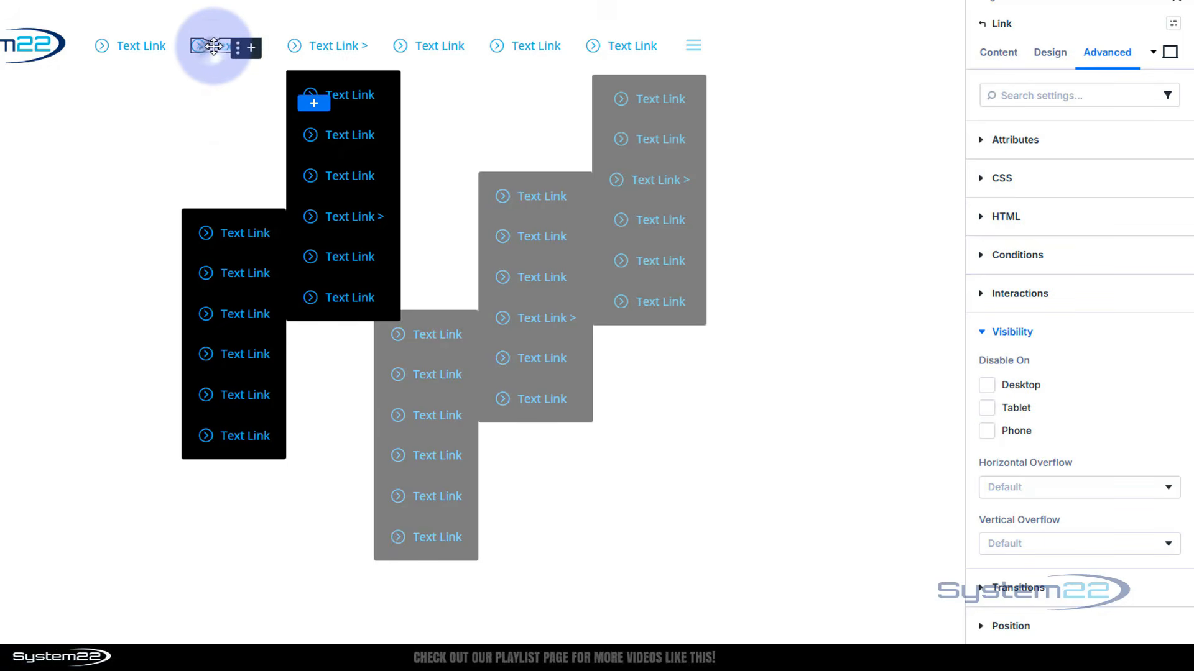
{"action": "left_click", "coordinate": [995, 410]}
{"action": "left_click", "coordinate": [987, 431]}
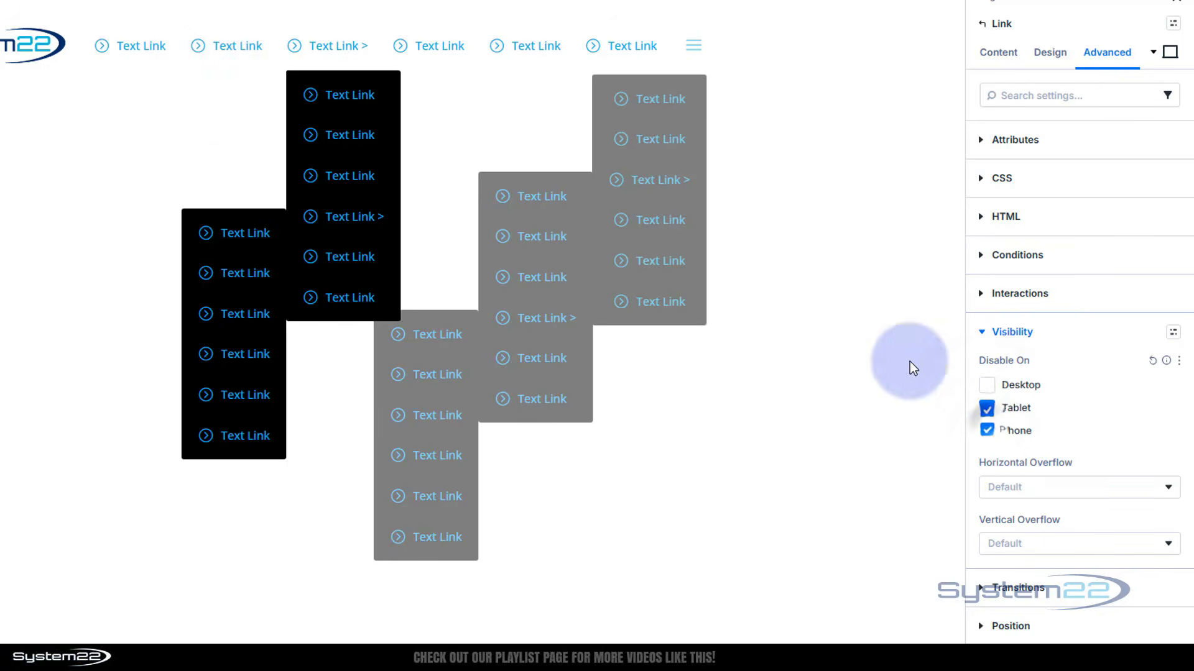
{"action": "left_click", "coordinate": [368, 88]}
{"action": "left_click", "coordinate": [988, 409]}
{"action": "left_click", "coordinate": [987, 431]}
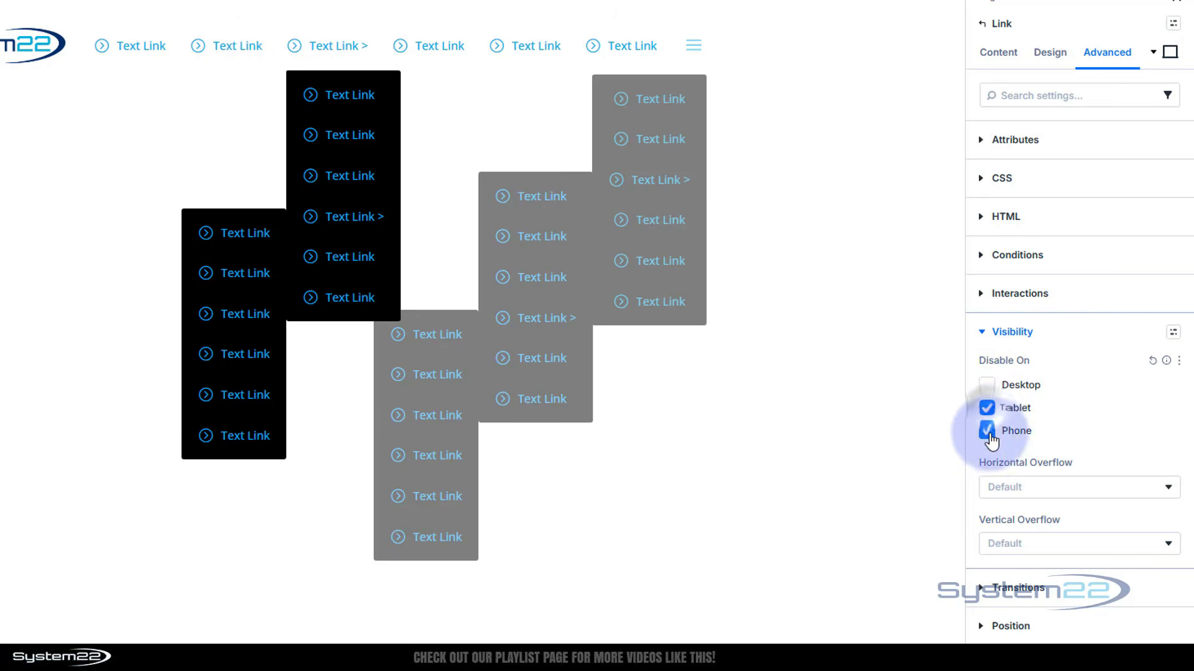
- Disable the fourth, fifth and sixth header links on tablet and phone in their visibility settings
{"action": "left_click", "coordinate": [420, 47]}
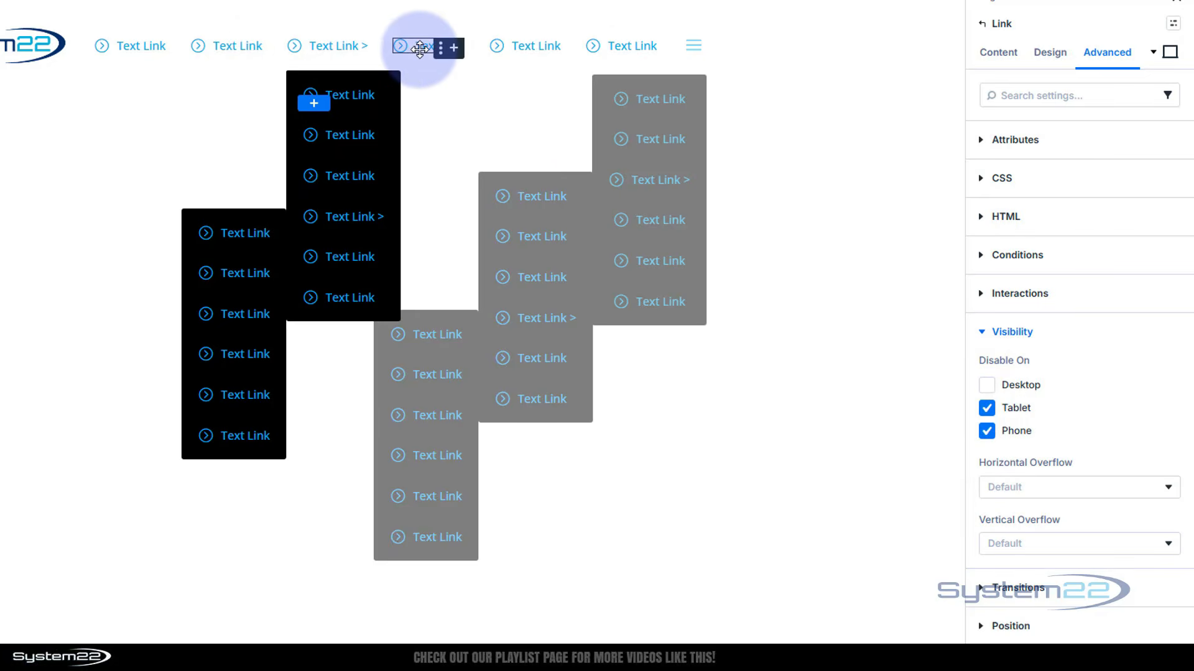
{"action": "left_click", "coordinate": [987, 408]}
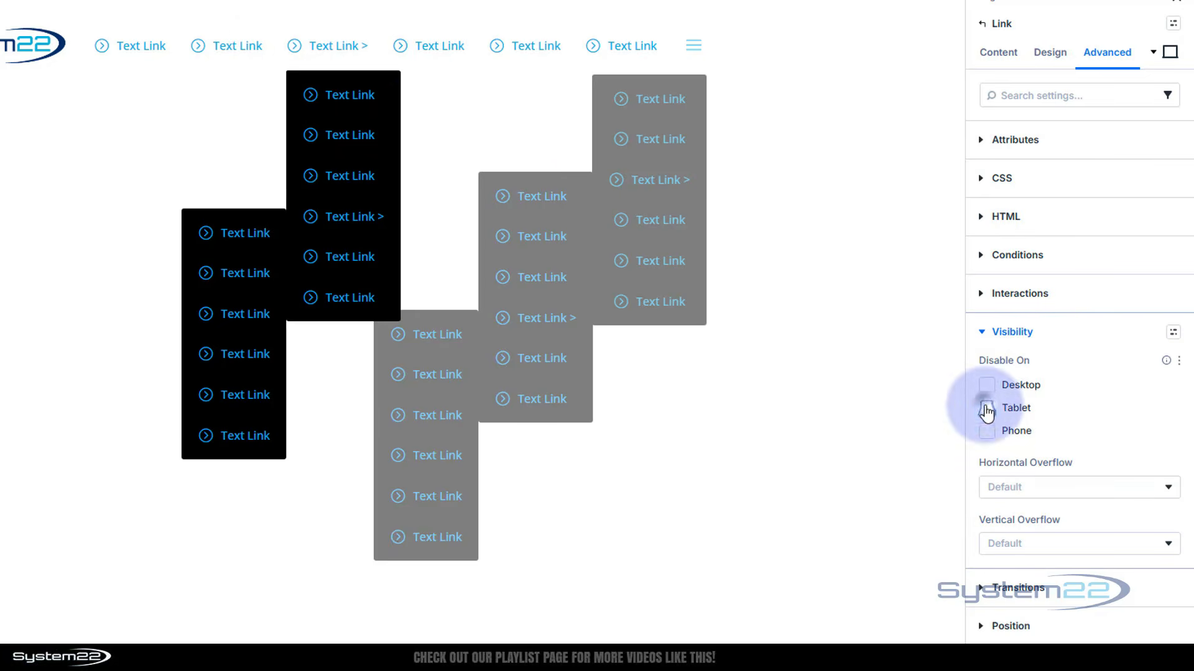
{"action": "left_click", "coordinate": [989, 431]}
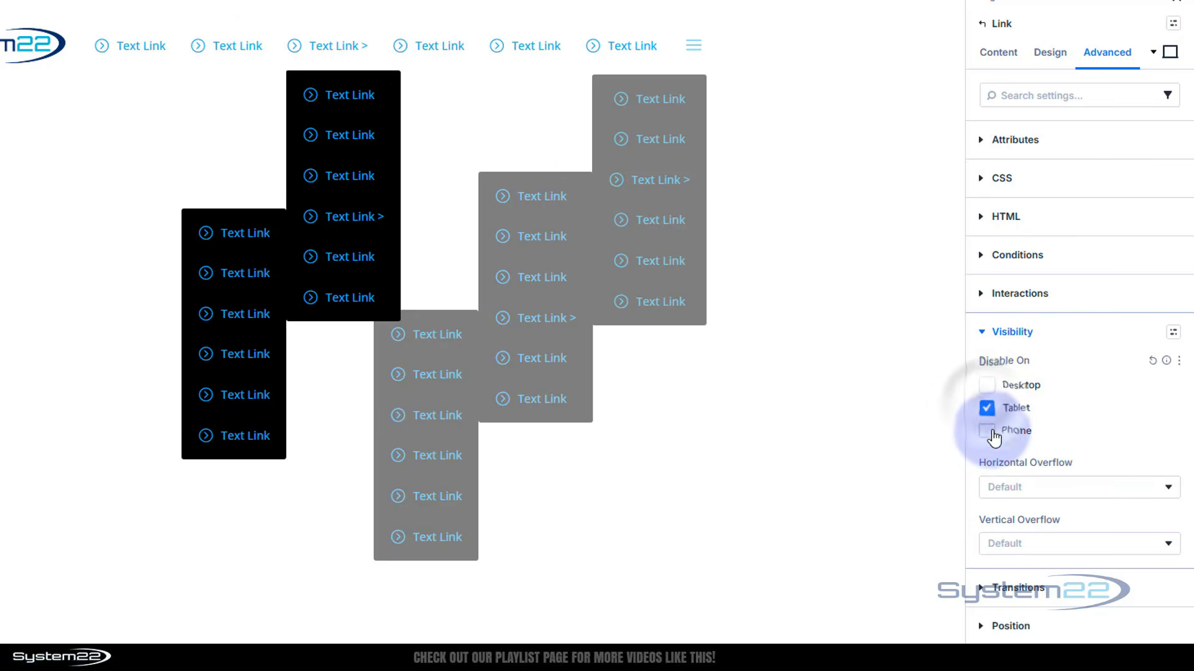
{"action": "left_click", "coordinate": [516, 47]}
{"action": "left_click", "coordinate": [987, 408]}
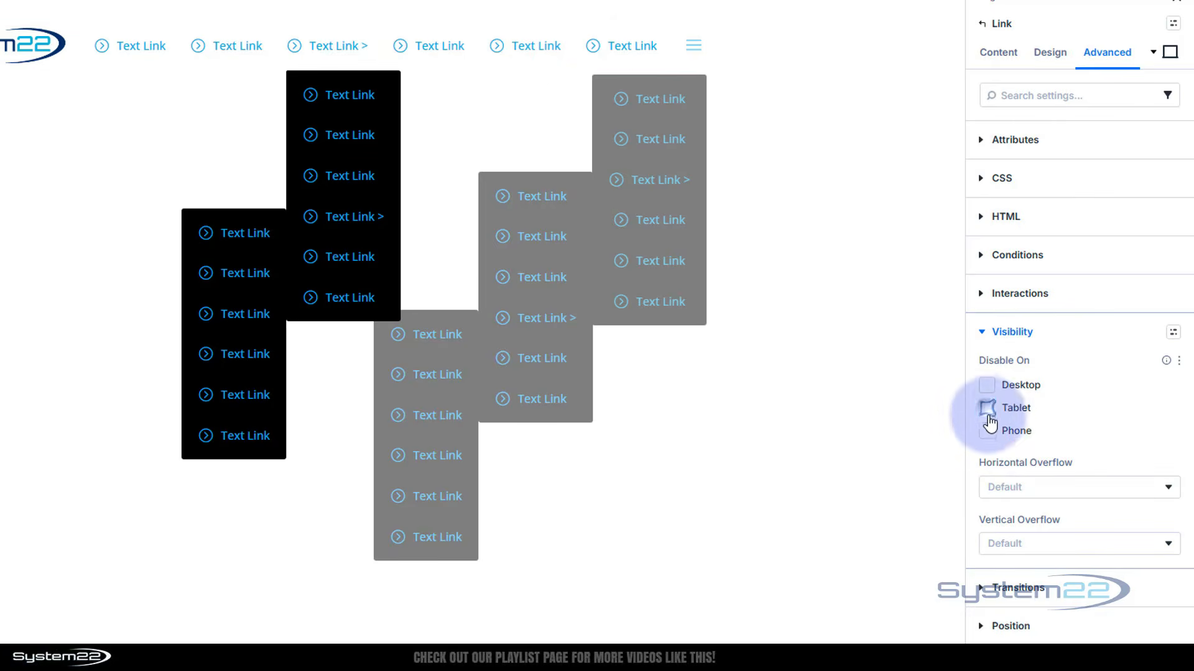
{"action": "left_click", "coordinate": [987, 431]}
{"action": "left_click", "coordinate": [606, 49]}
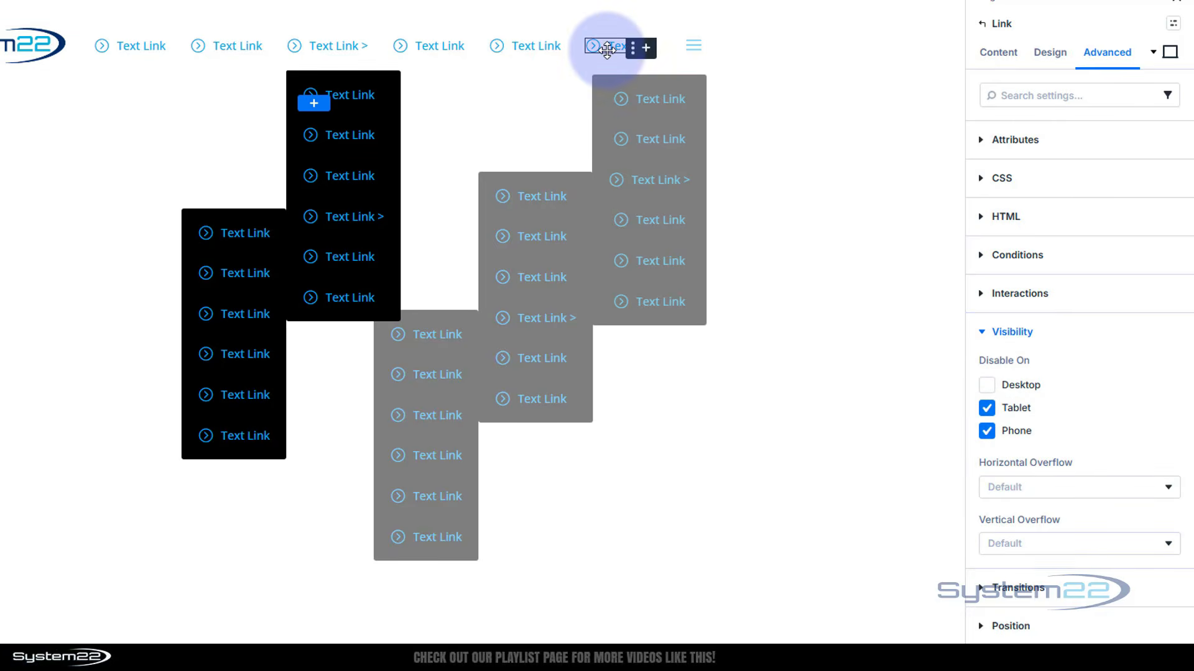
{"action": "left_click", "coordinate": [986, 408]}
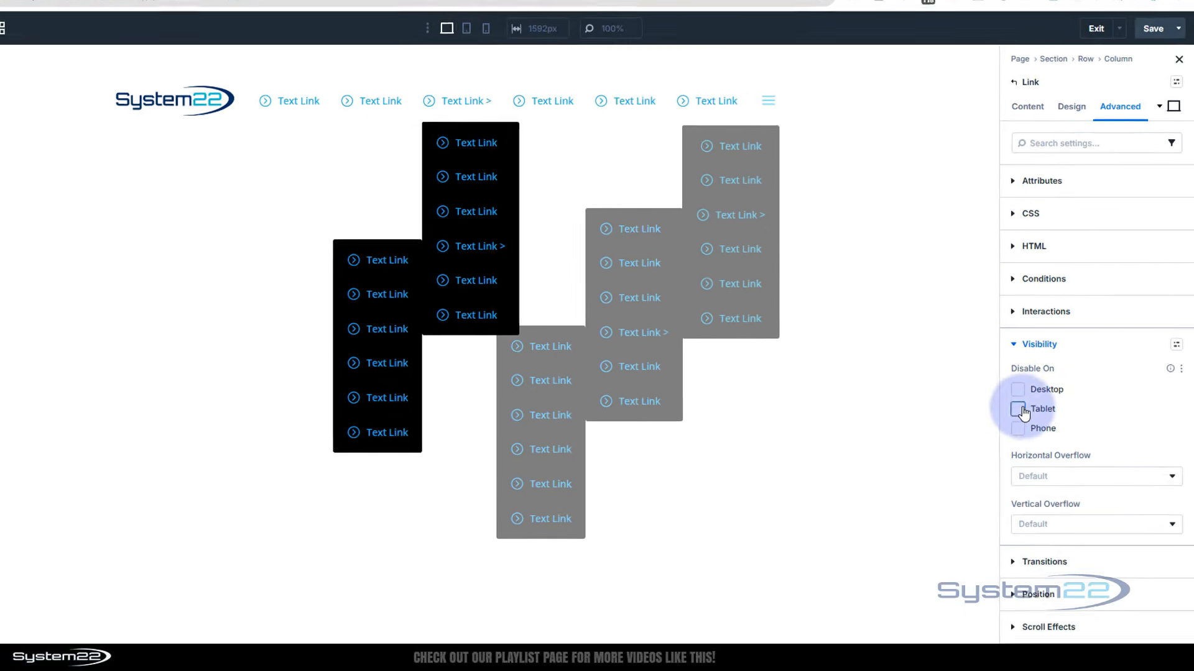
{"action": "left_click", "coordinate": [987, 431]}
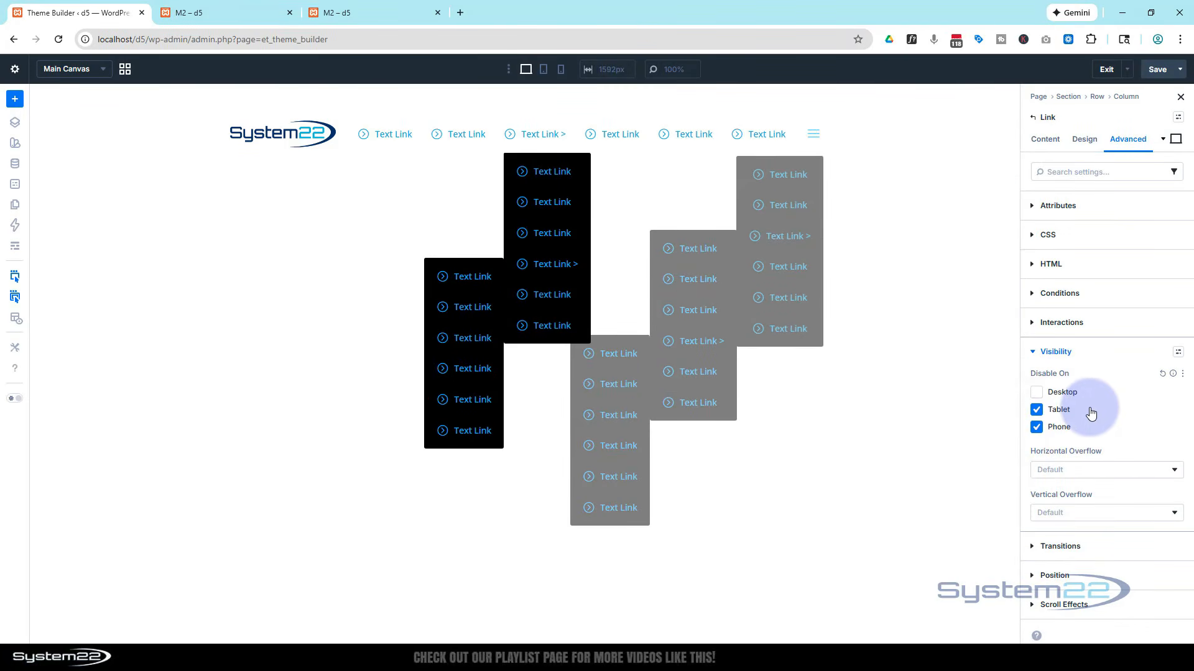
- Save and close the Global Header layout, and open the live site in a new tab
{"action": "left_click", "coordinate": [546, 69]}
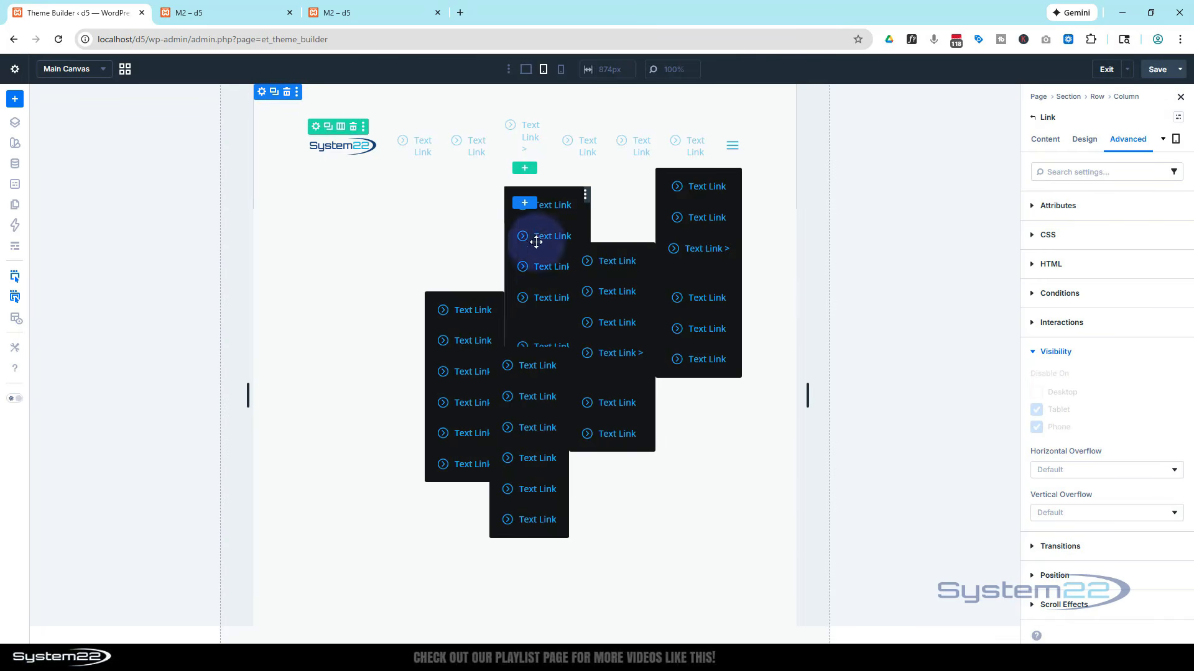
{"action": "left_click", "coordinate": [1106, 69]}
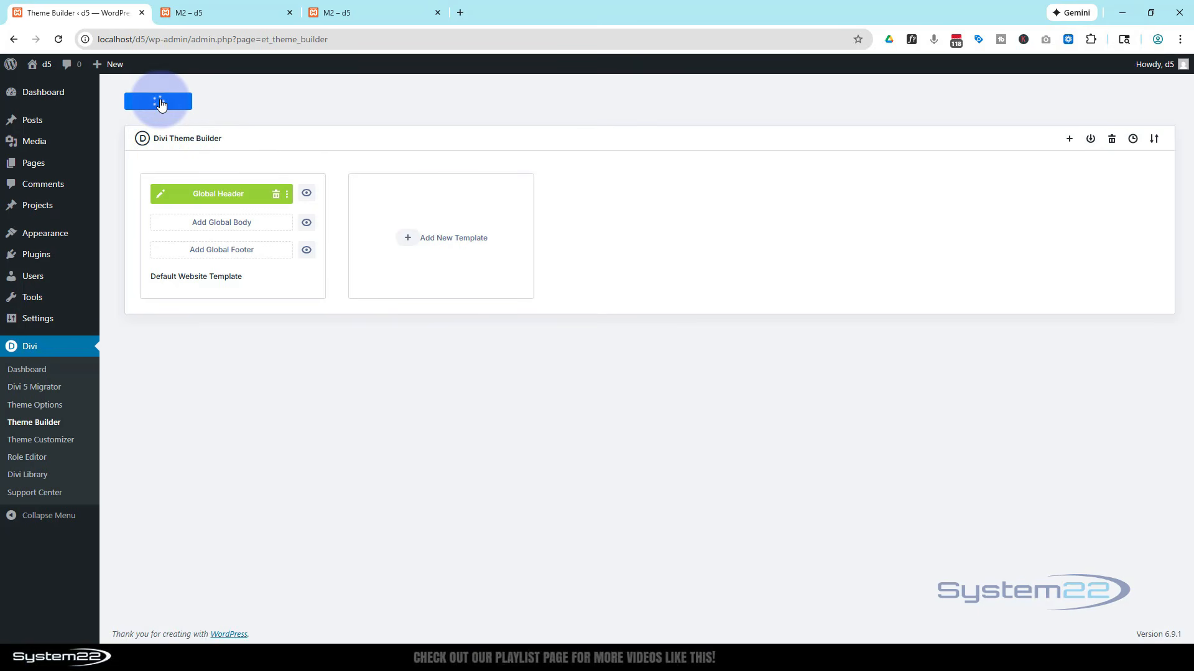
{"action": "mouse_move", "coordinate": [44, 64]}
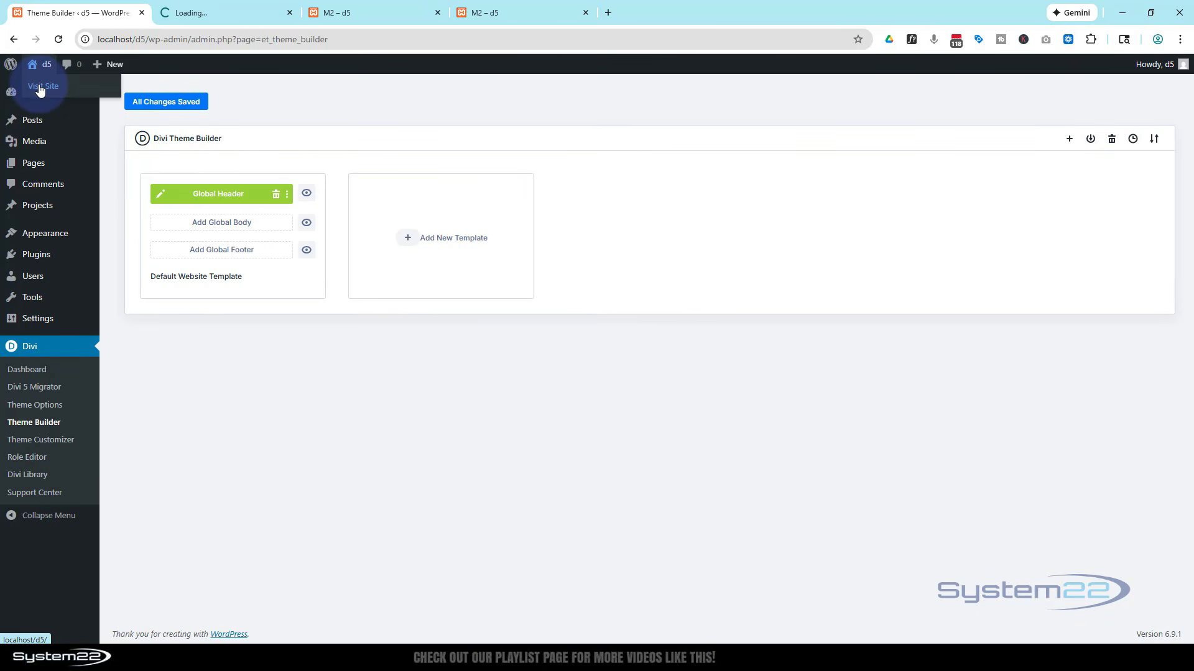
{"action": "left_click", "coordinate": [199, 12]}
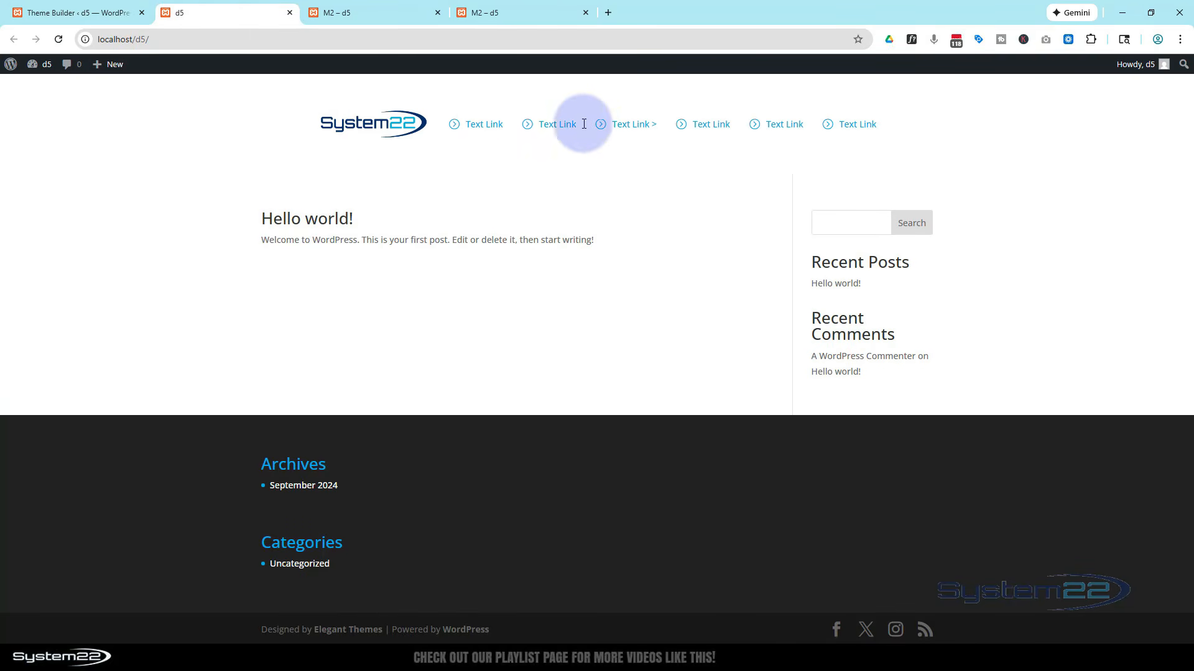
- Test the third header link's dropdown and its nested dropdown on the live desktop page
{"action": "mouse_move", "coordinate": [614, 128]}
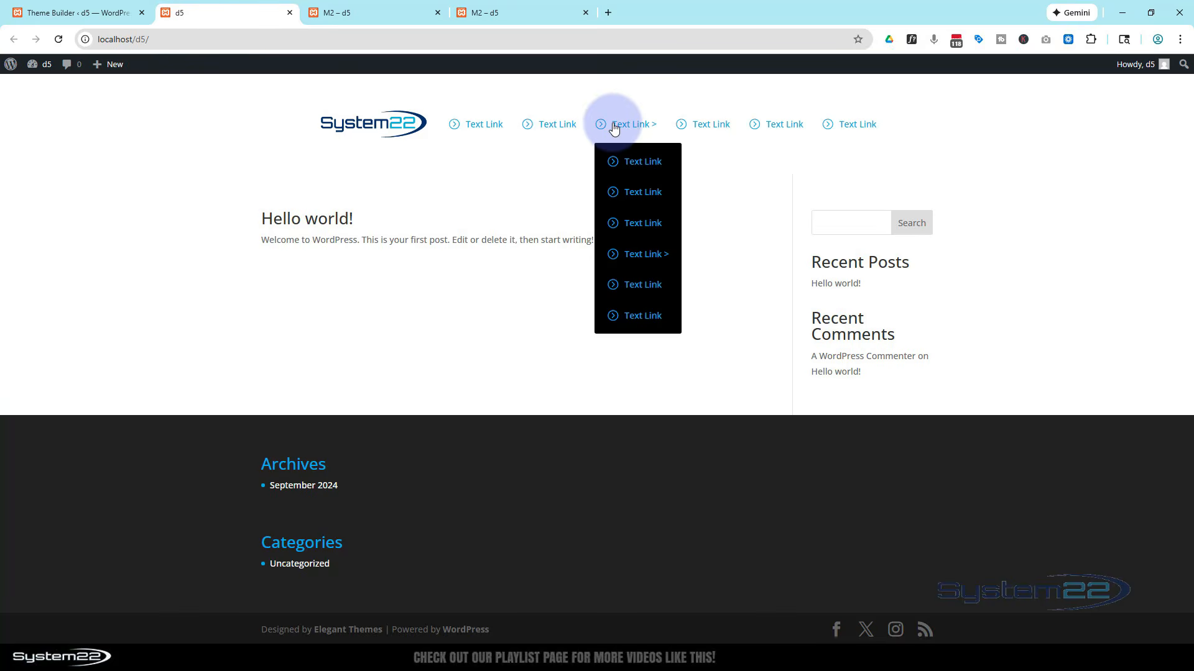
{"action": "left_click", "coordinate": [644, 259]}
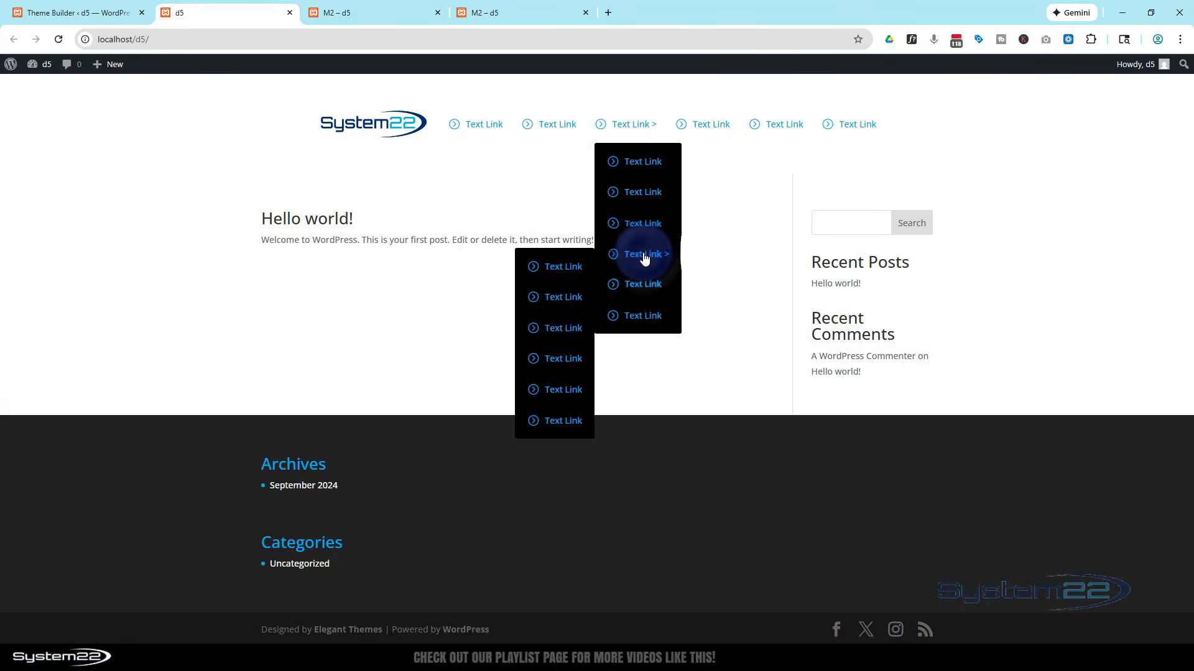
{"action": "left_click", "coordinate": [655, 261]}
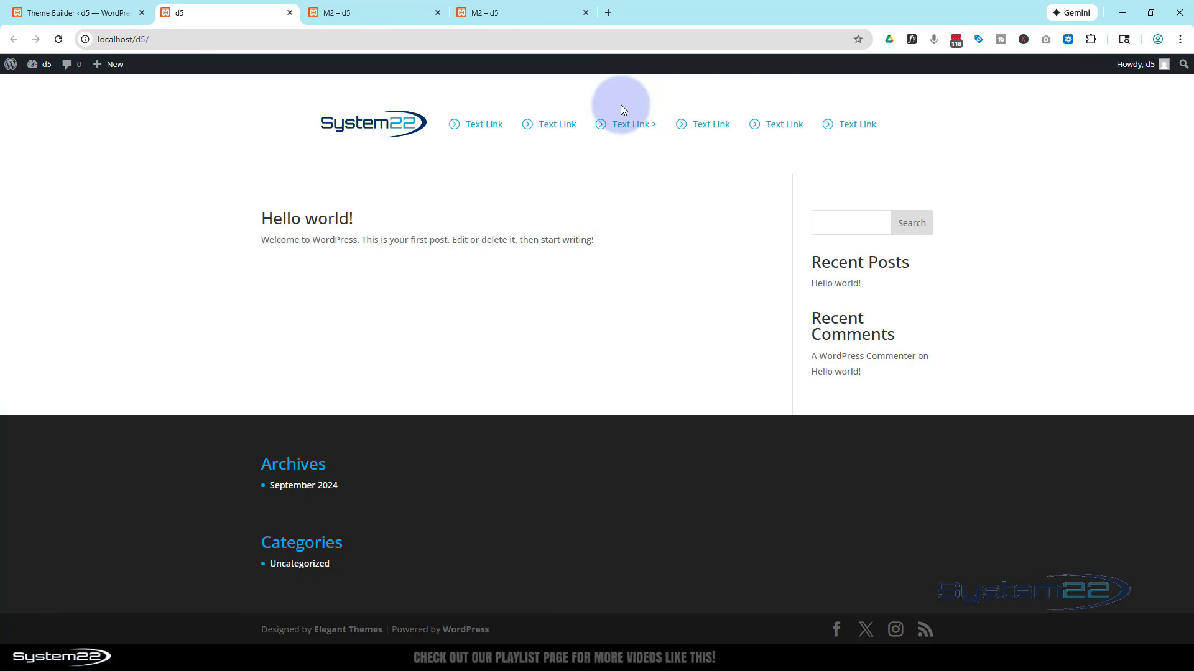
- Test the hamburger icon's dropdown and its two nested dropdowns on the live page in iPad Air emulation
{"action": "key", "text": "ctrl+shift+i"}
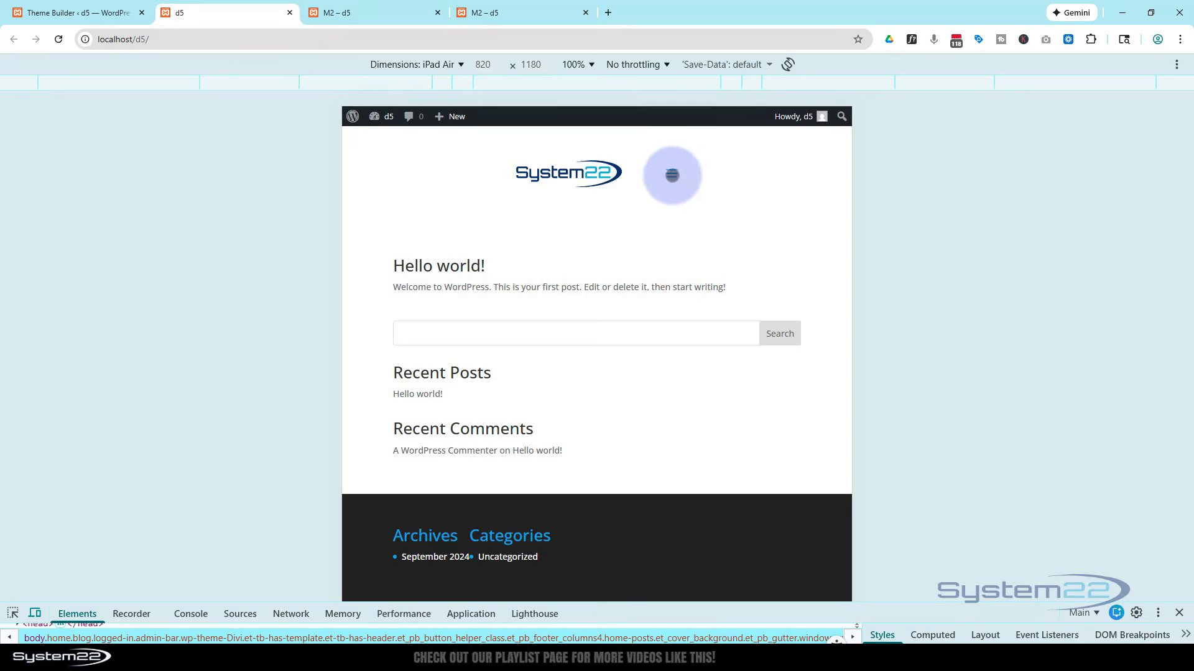
{"action": "left_click", "coordinate": [672, 174]}
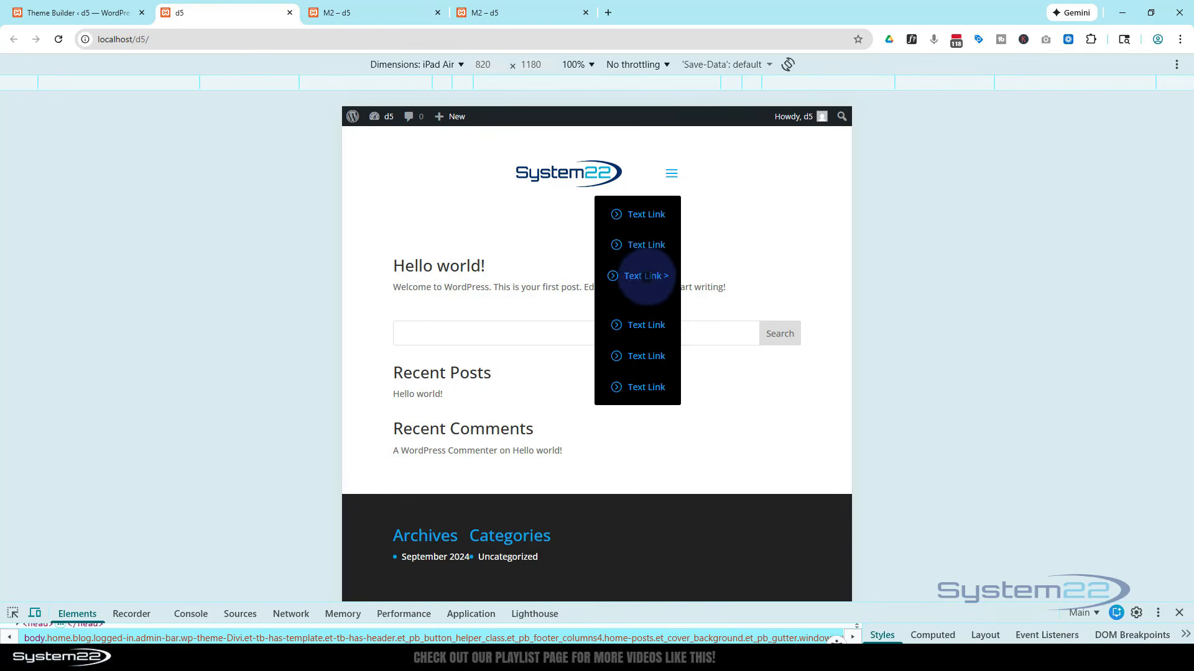
{"action": "left_click", "coordinate": [648, 278]}
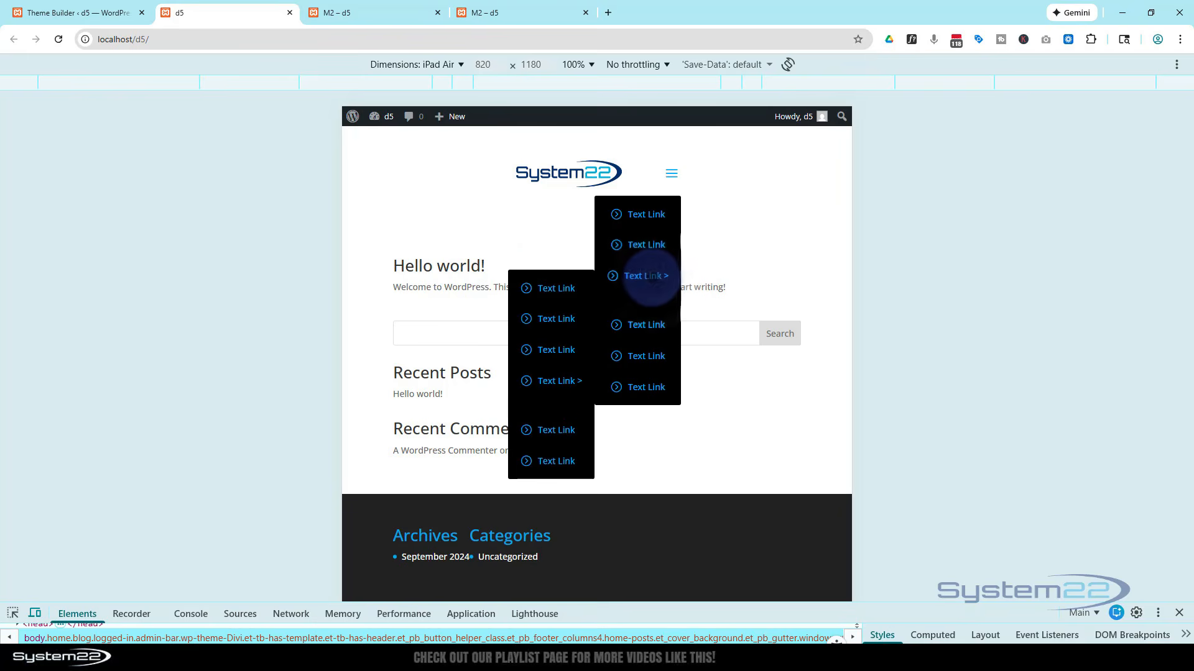
{"action": "left_click", "coordinate": [561, 382]}
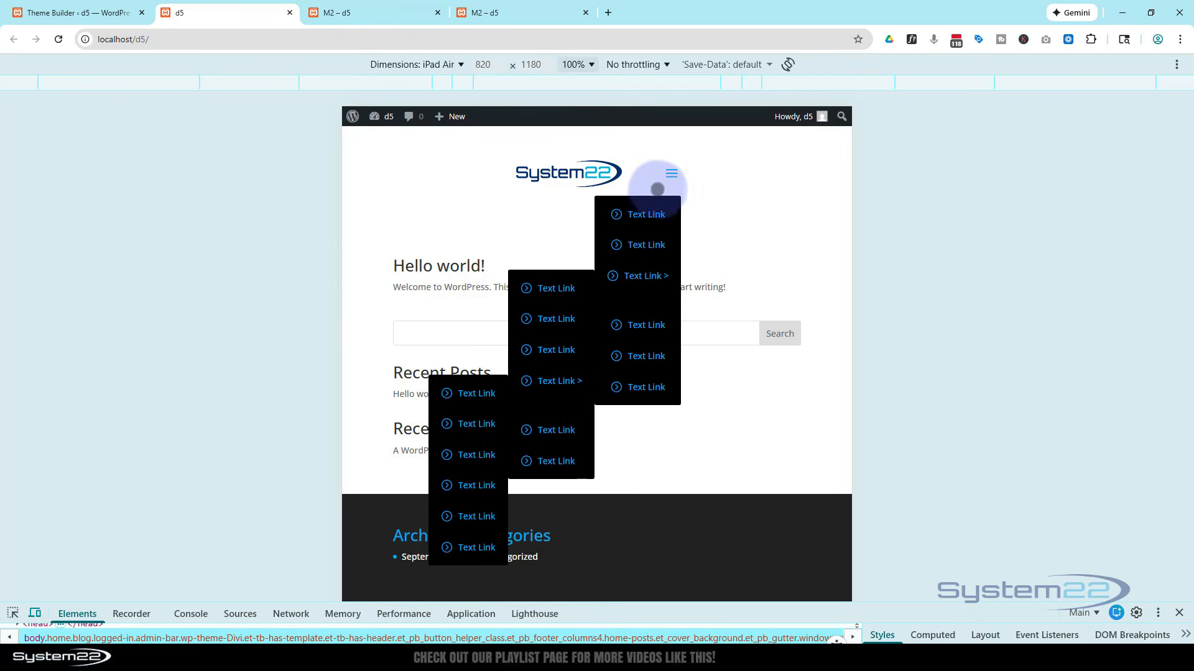
{"action": "left_click", "coordinate": [671, 173]}
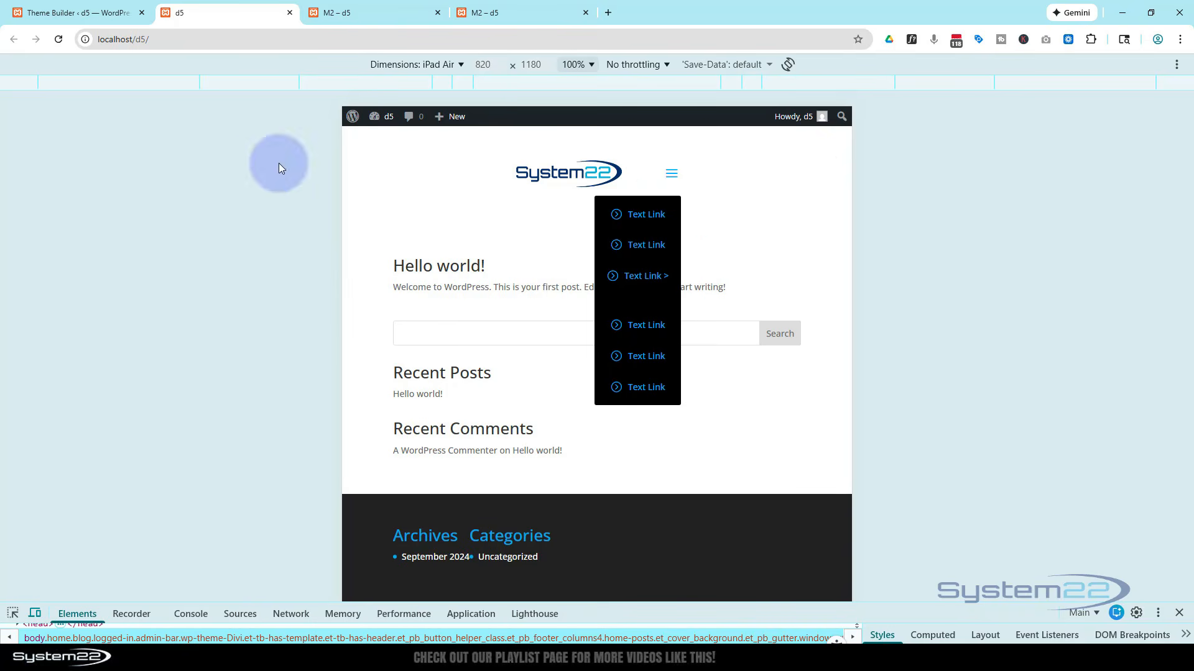
{"action": "left_click", "coordinate": [1180, 614]}
- Reopen the Global Header and set the hamburger icon's position to Absolute with a top-right offset origin
{"action": "left_click", "coordinate": [90, 14]}
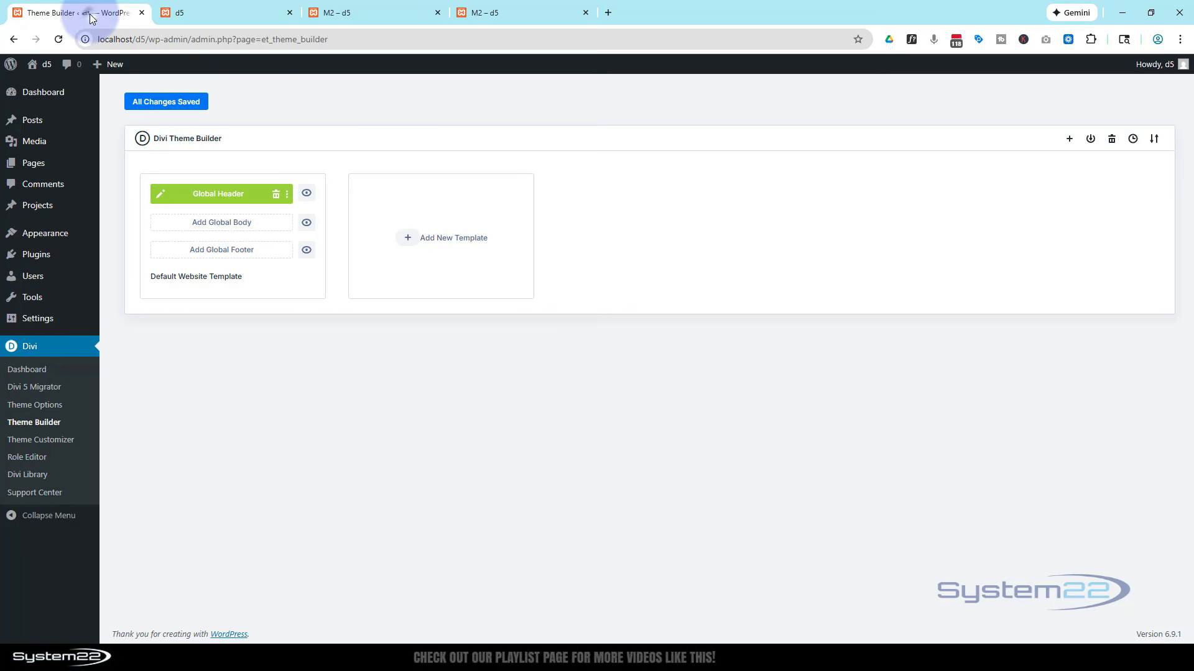
{"action": "left_click", "coordinate": [160, 196]}
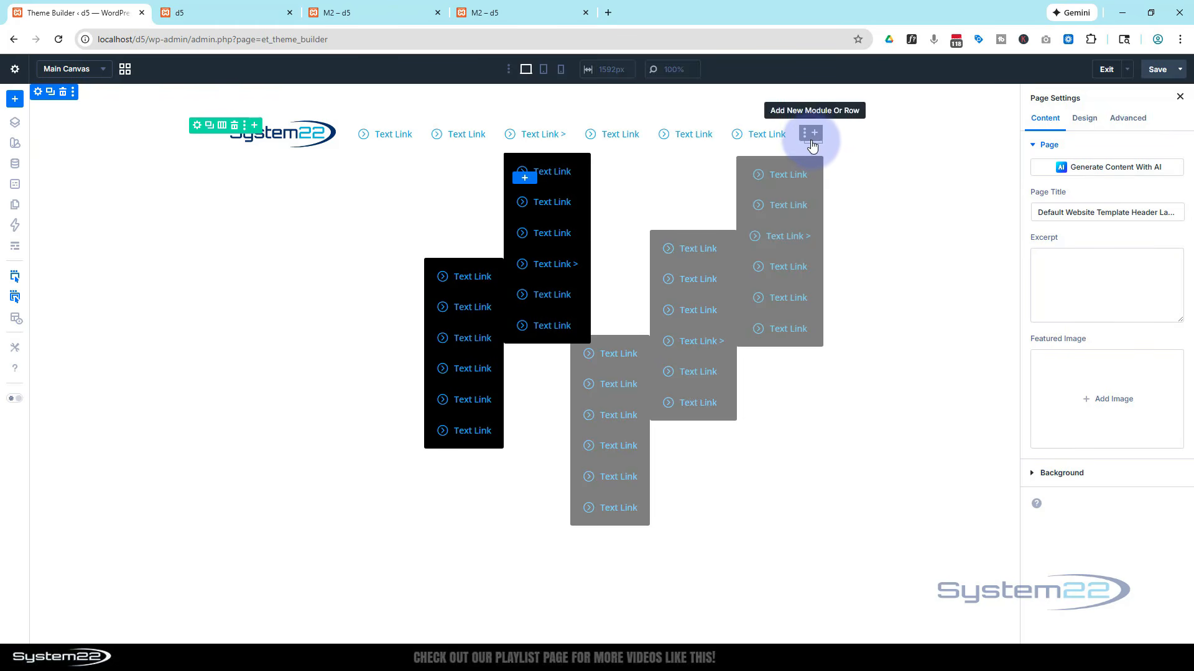
{"action": "left_click", "coordinate": [811, 142]}
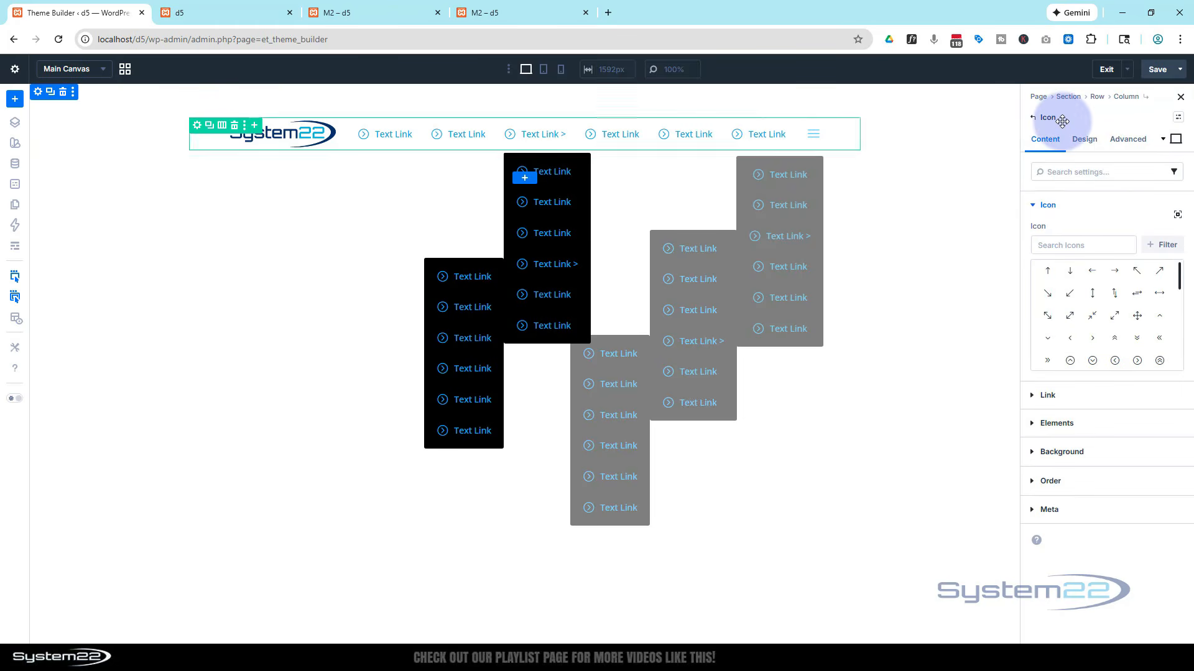
{"action": "left_click", "coordinate": [1126, 139]}
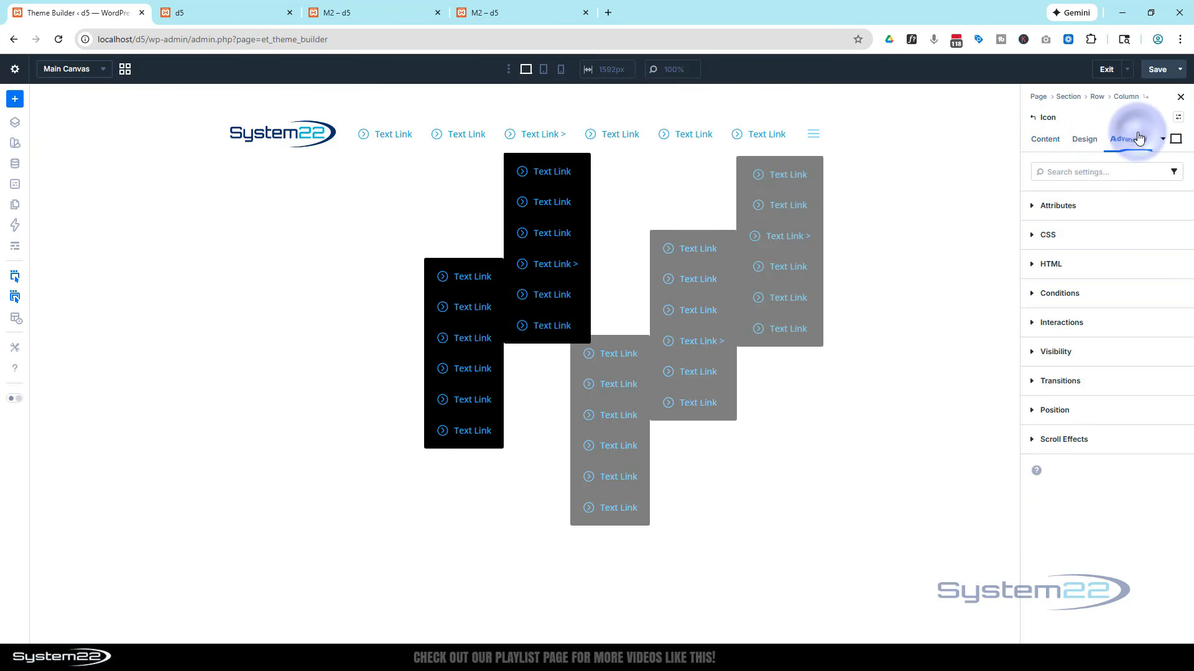
{"action": "left_click", "coordinate": [1057, 411]}
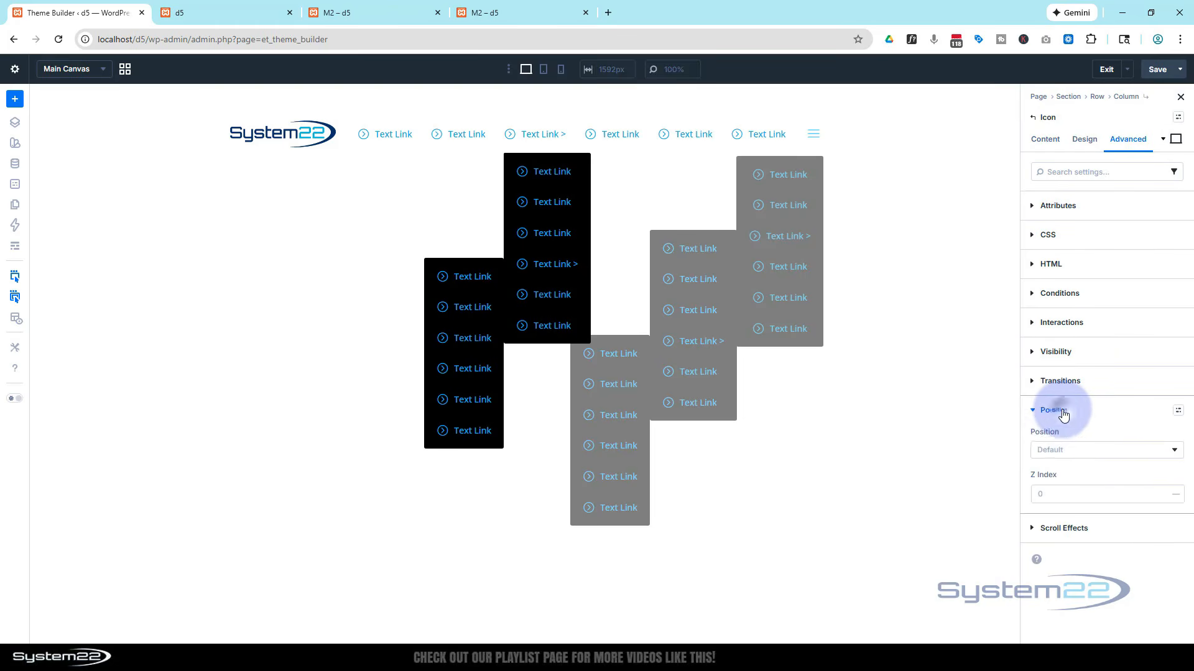
{"action": "left_click", "coordinate": [1120, 455]}
{"action": "left_click", "coordinate": [1111, 499]}
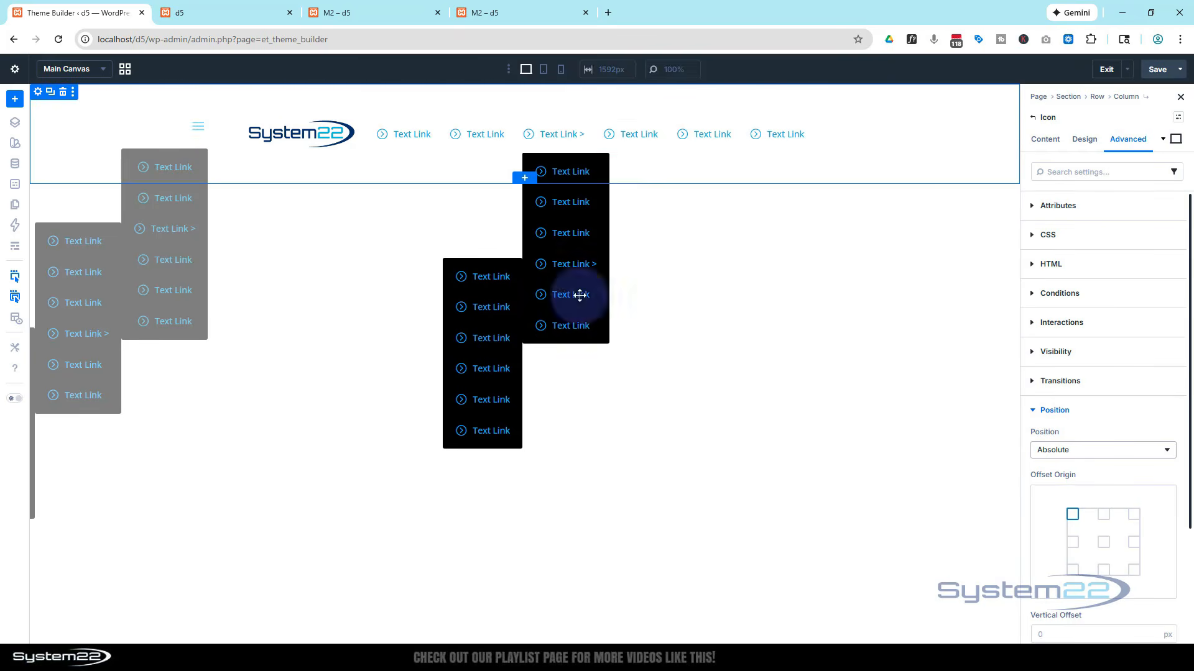
{"action": "left_click", "coordinate": [1135, 517]}
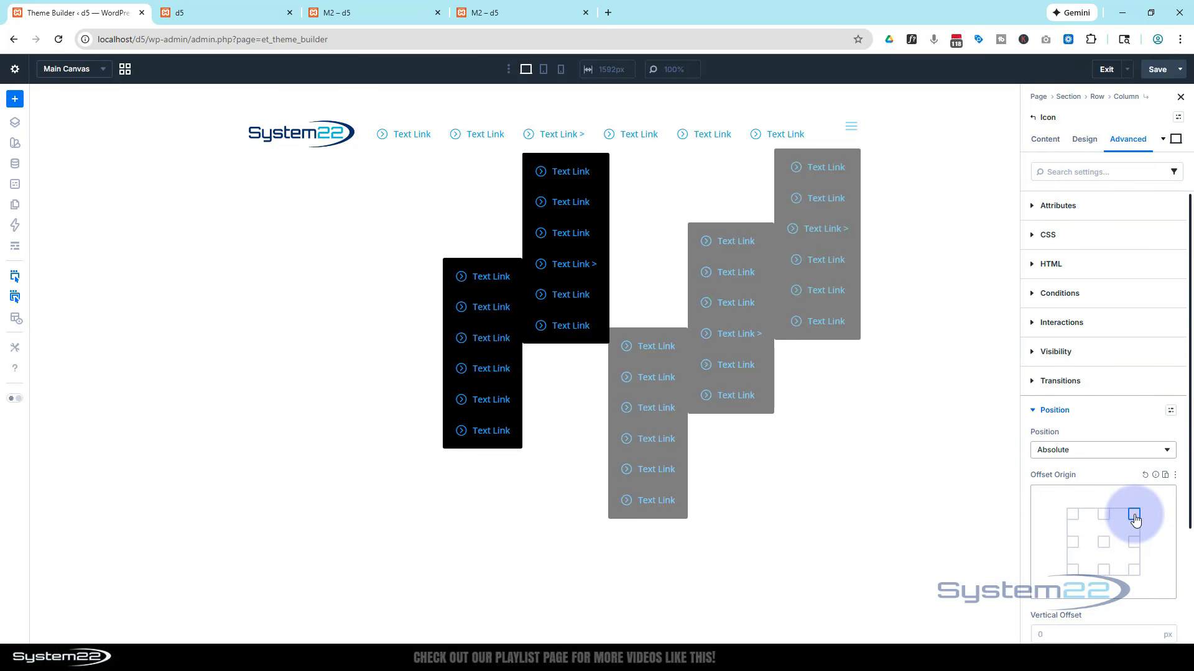
- Set the hamburger icon's vertical offset to 14 px
{"action": "scroll", "coordinate": [1147, 529], "scroll_direction": "down", "scroll_amount": 3}
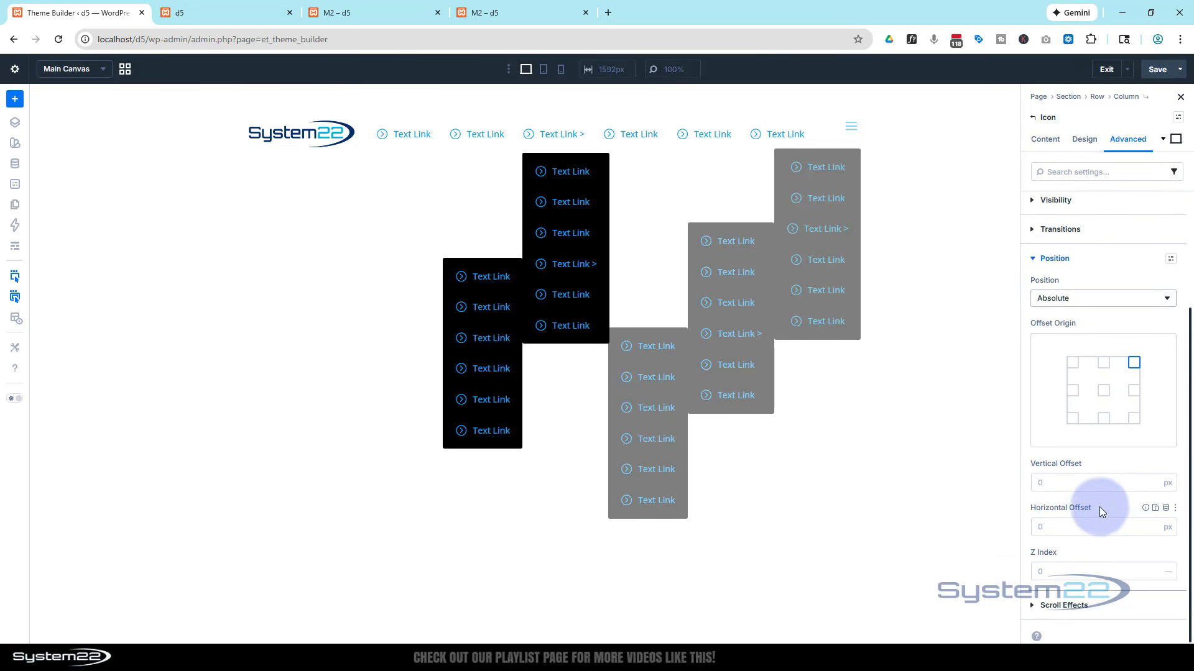
{"action": "left_click", "coordinate": [1042, 484]}
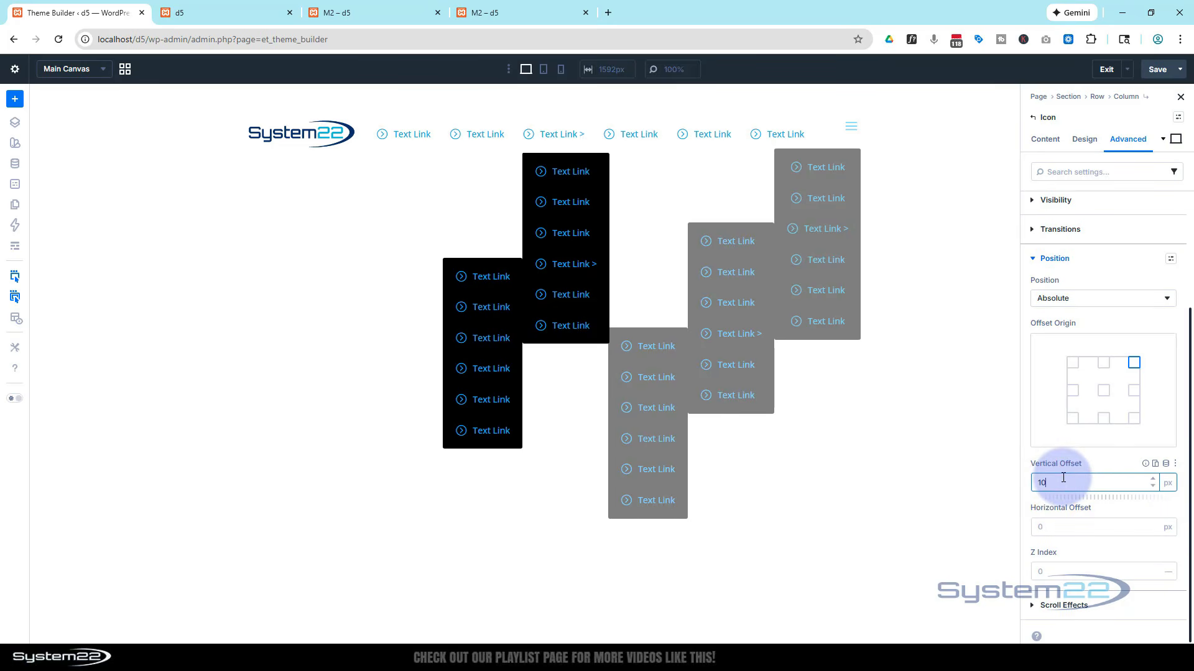
{"action": "left_click", "coordinate": [1101, 461]}
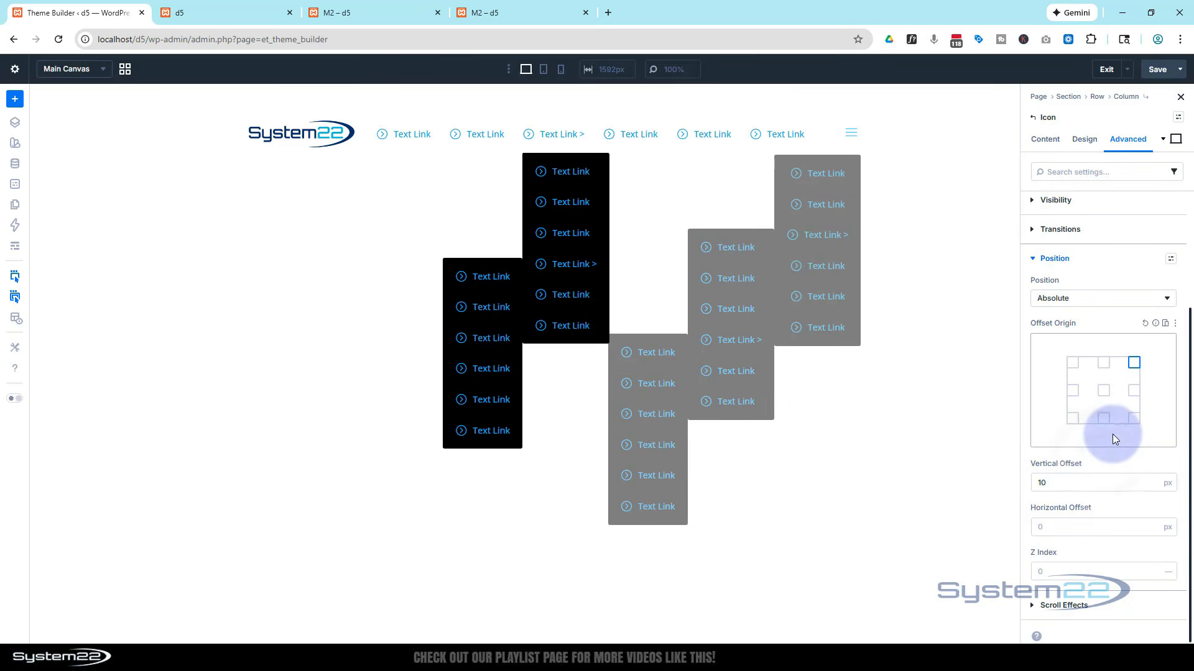
{"action": "left_click", "coordinate": [1152, 478]}
{"action": "left_click", "coordinate": [1153, 479]}
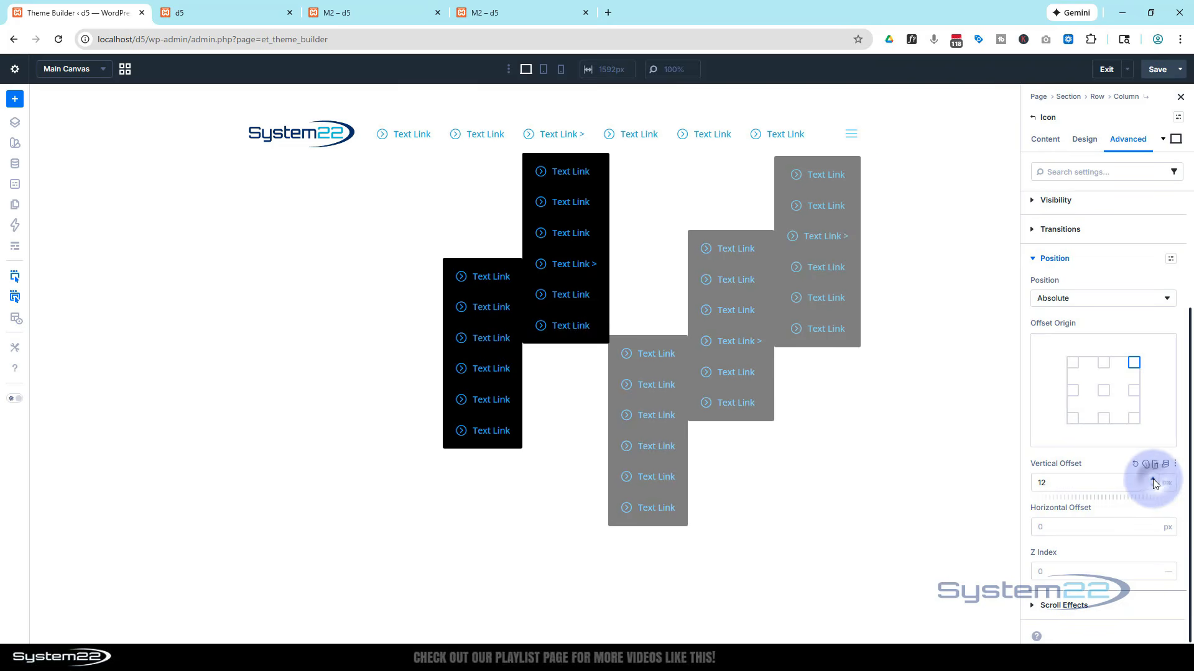
{"action": "left_click", "coordinate": [1153, 478]}
{"action": "left_click", "coordinate": [1153, 479]}
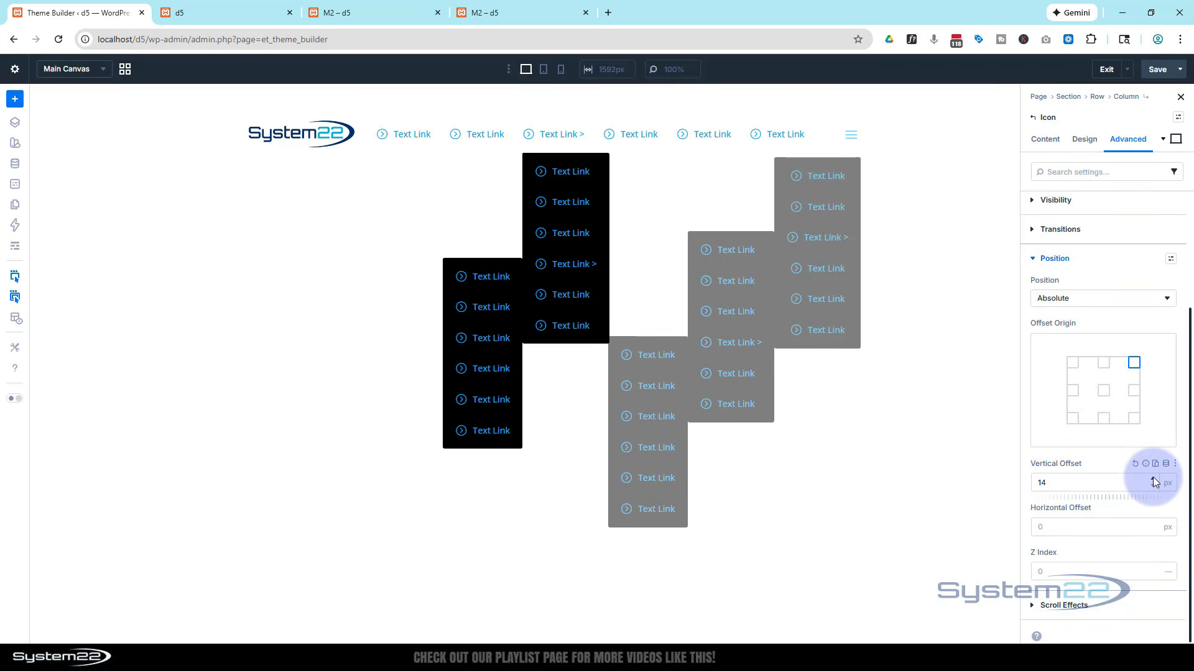
- In phone view, open the innermost dropdown's settings, nested under the hamburger menu's third link and that submenu's fourth link
{"action": "left_click", "coordinate": [561, 70]}
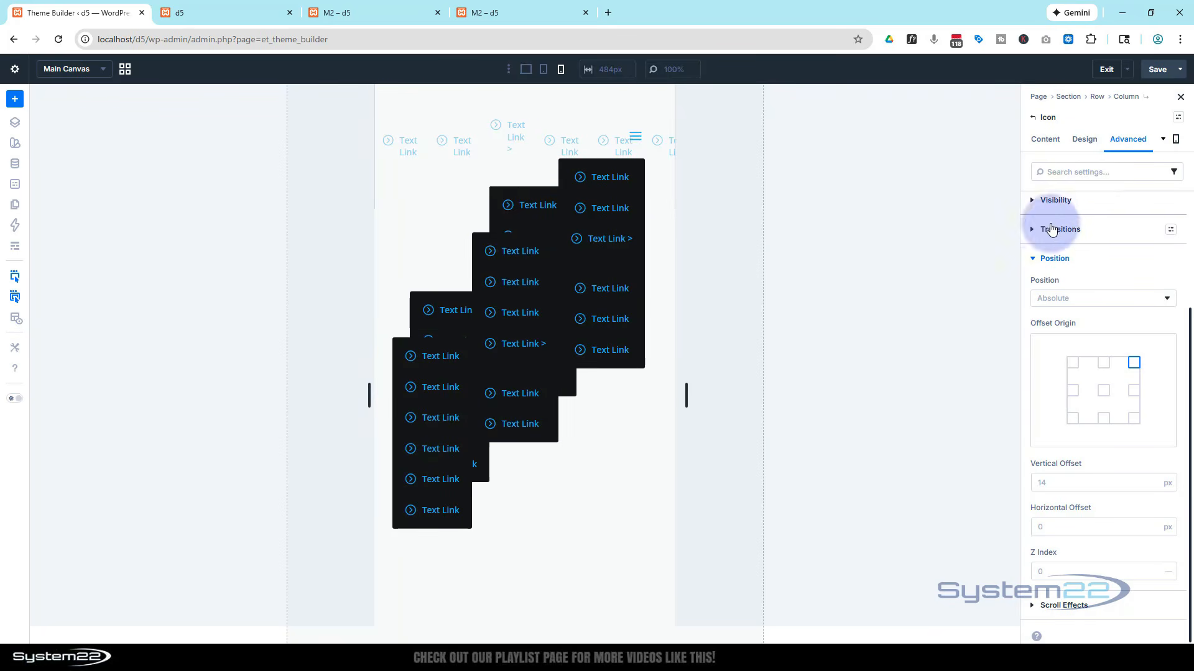
{"action": "left_click", "coordinate": [1044, 139]}
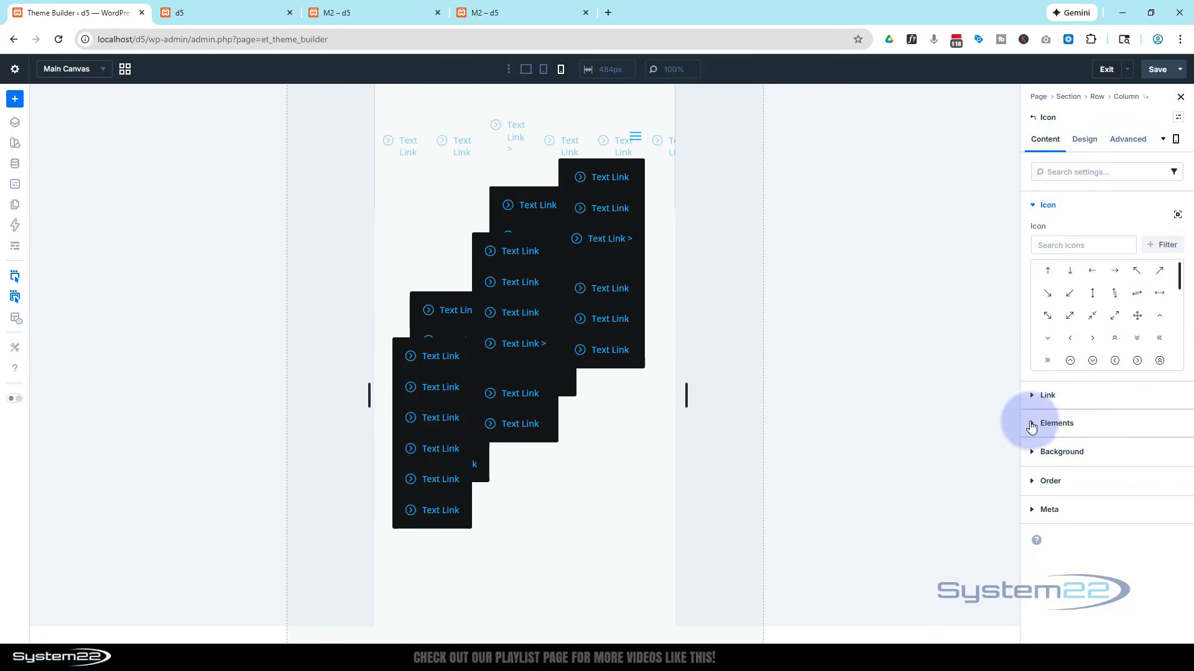
{"action": "left_click", "coordinate": [1046, 423]}
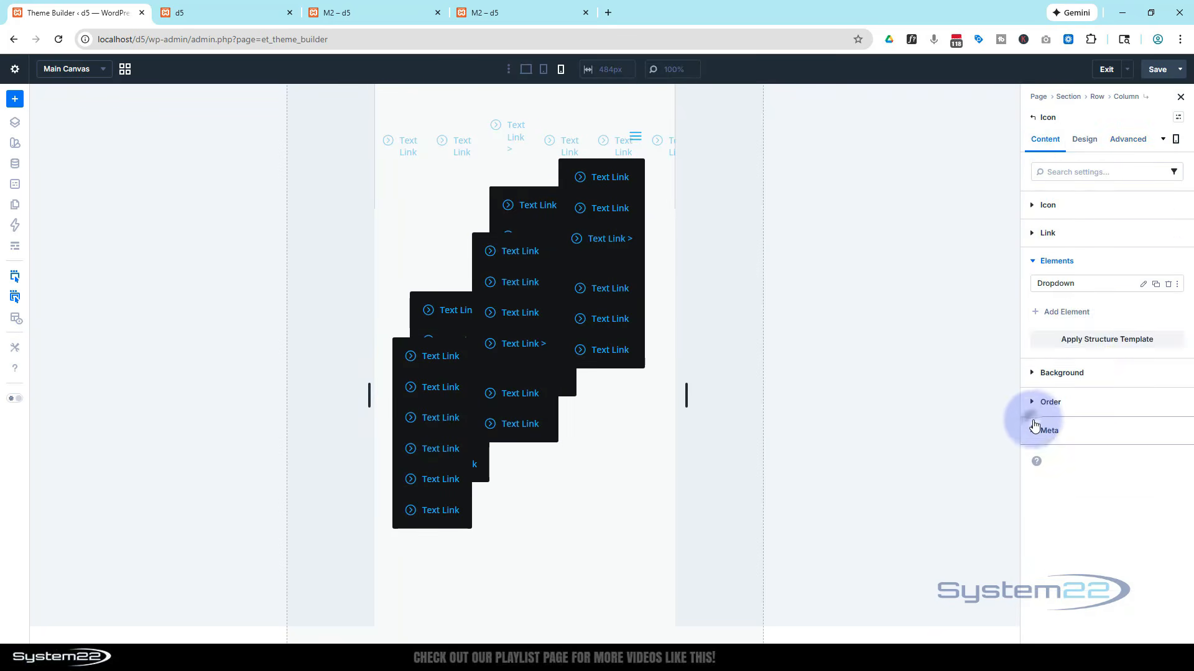
{"action": "left_click", "coordinate": [1142, 286]}
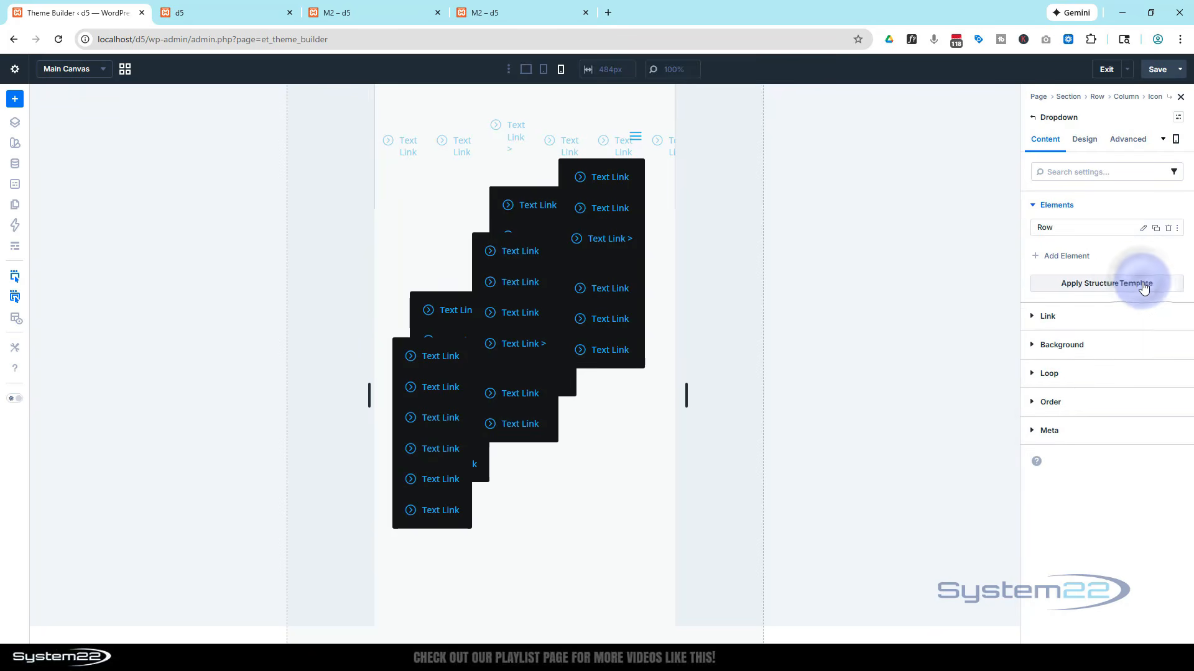
{"action": "left_click", "coordinate": [1142, 228]}
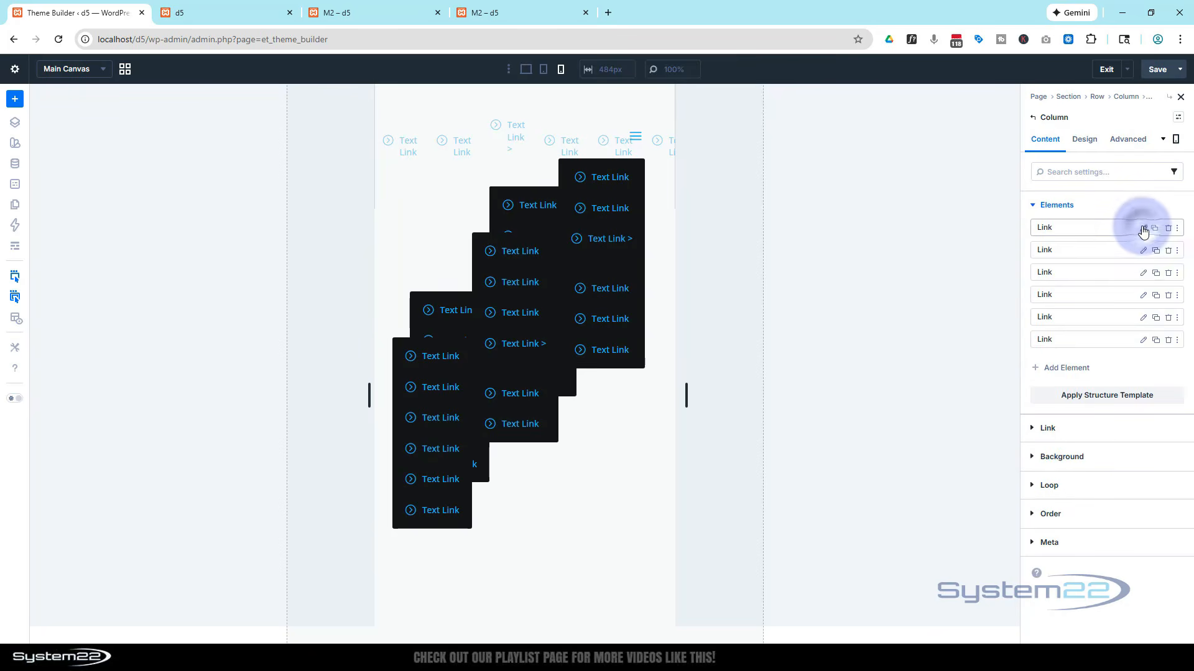
{"action": "left_click", "coordinate": [1143, 272]}
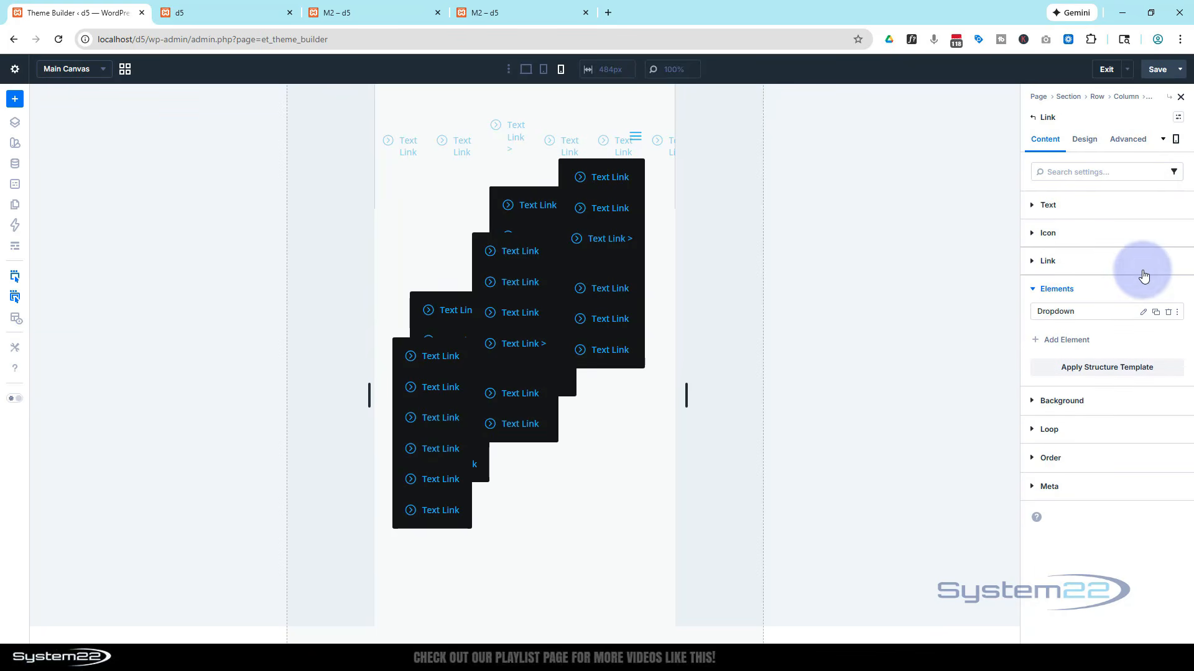
{"action": "left_click", "coordinate": [1143, 311]}
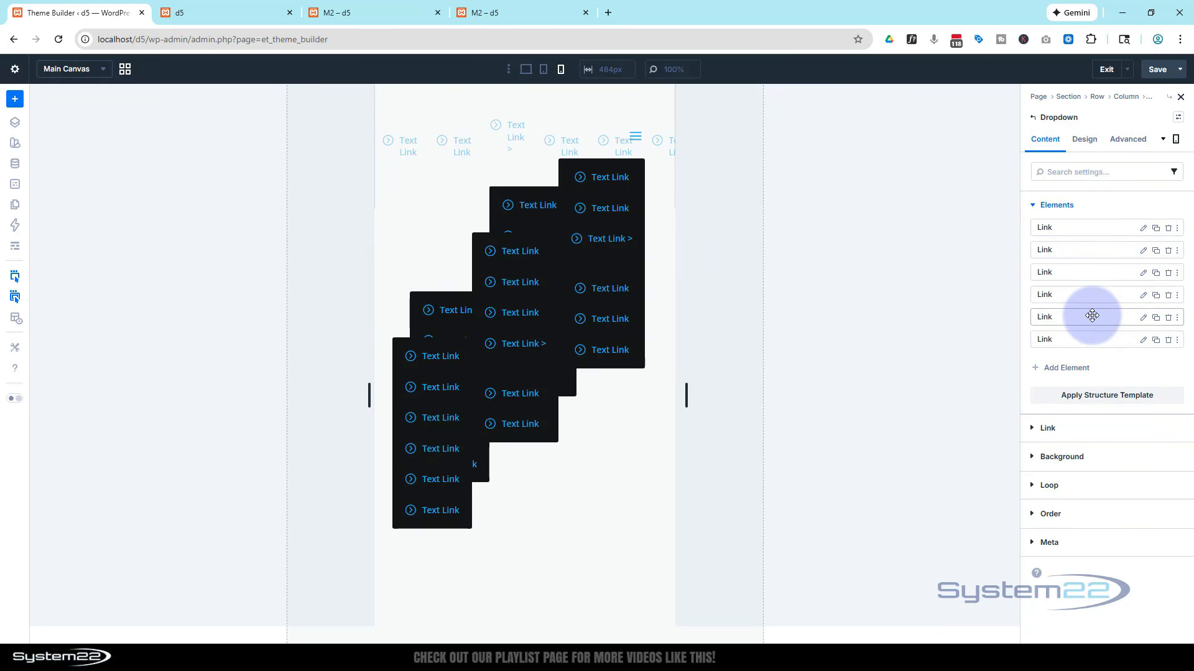
{"action": "left_click", "coordinate": [1143, 296]}
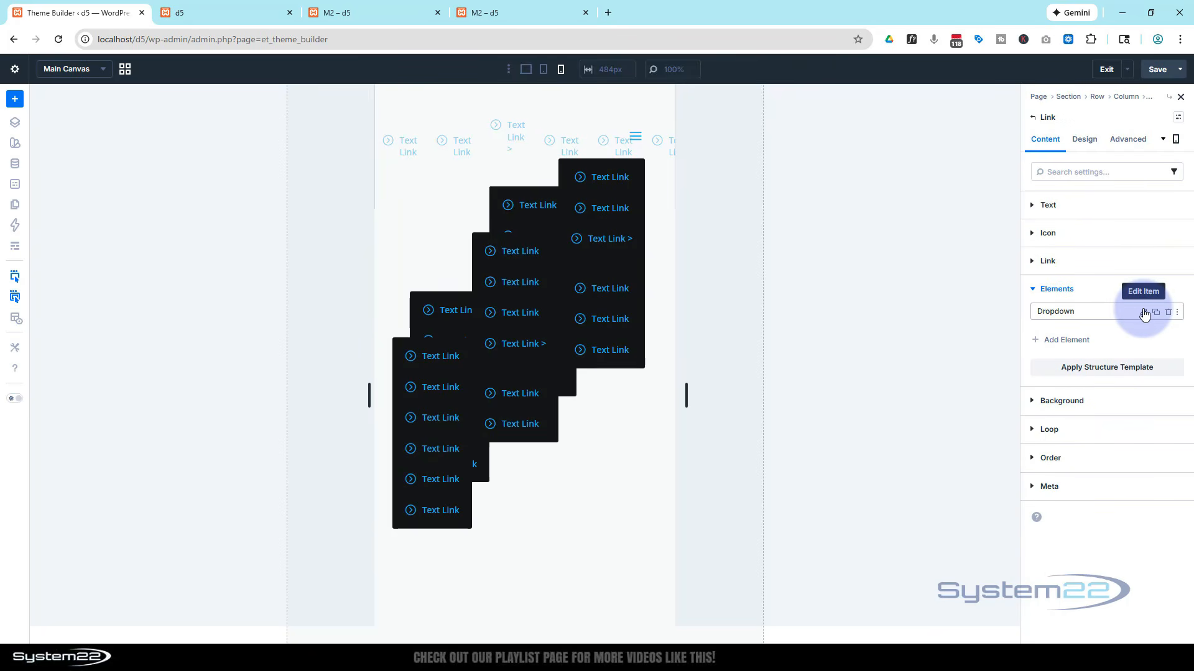
{"action": "left_click", "coordinate": [1144, 313]}
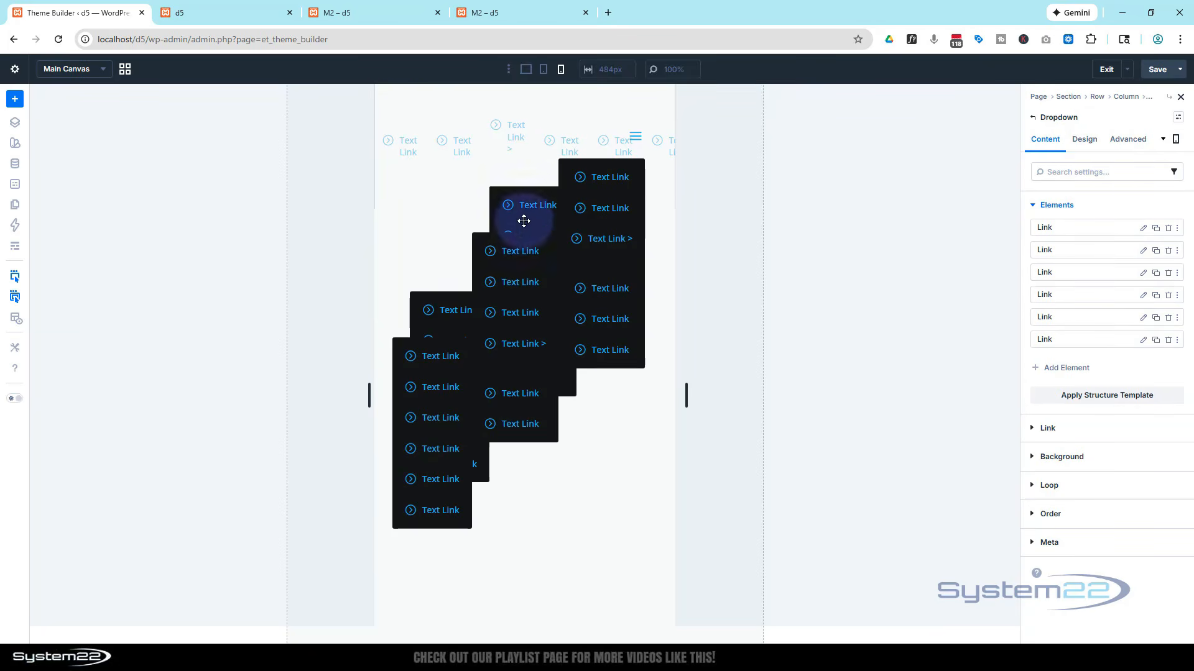
- Set the innermost dropdown's Dropdown Position to Inline for phones
{"action": "left_click", "coordinate": [1086, 142]}
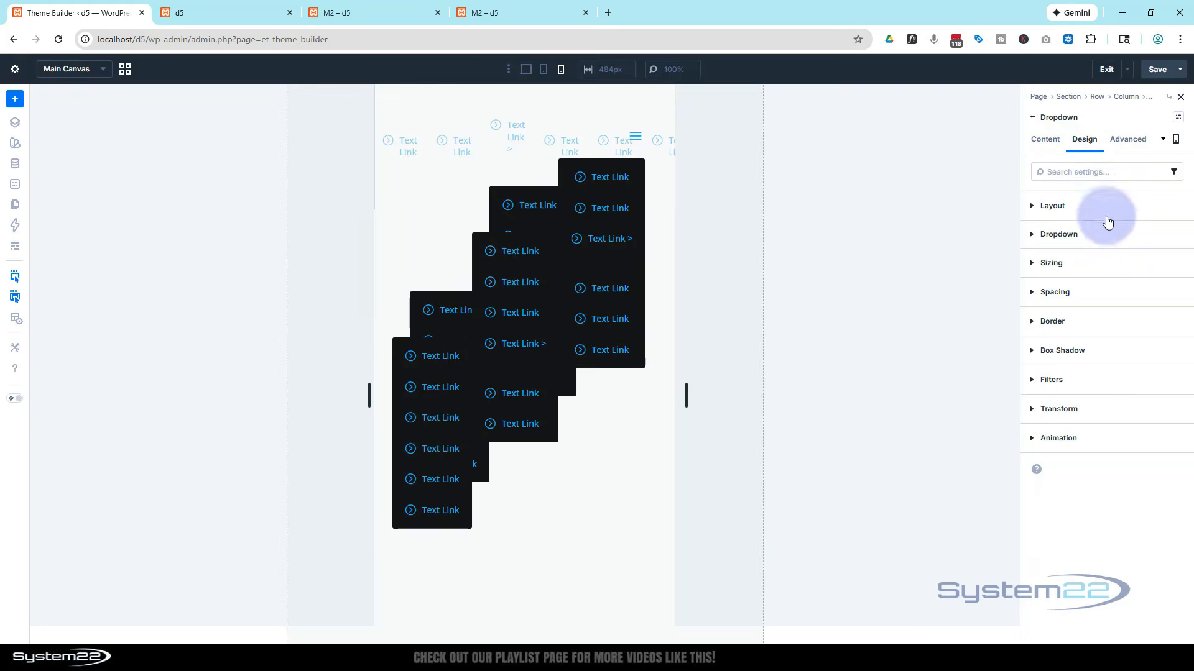
{"action": "left_click", "coordinate": [1096, 234]}
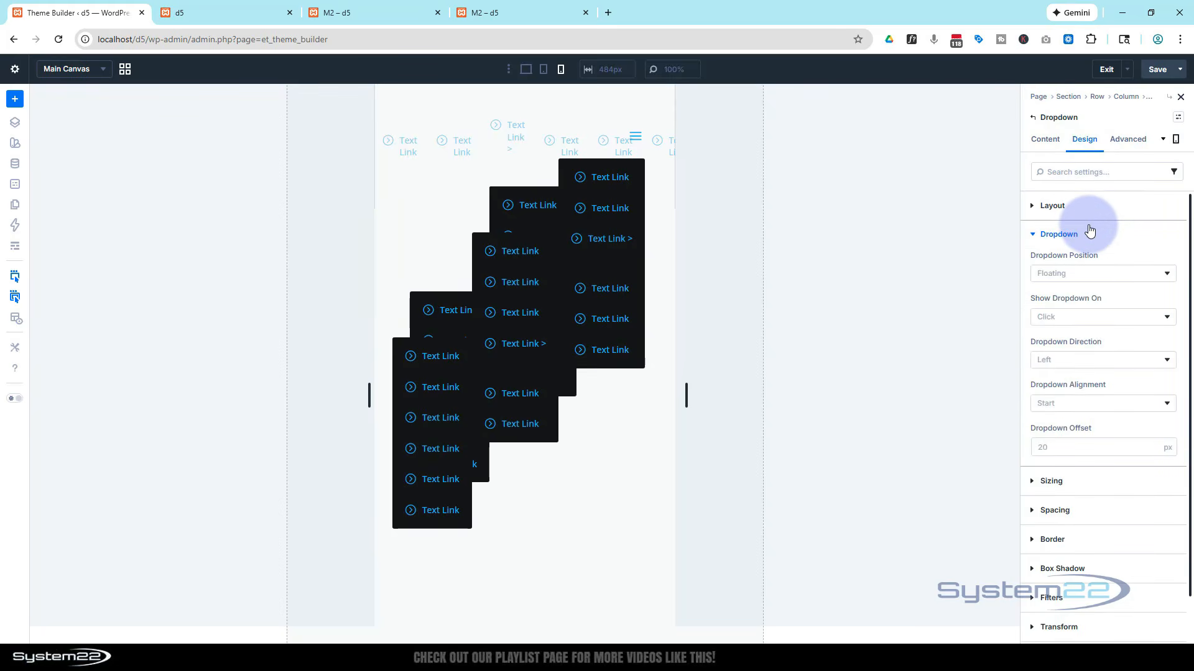
{"action": "left_click", "coordinate": [1081, 274]}
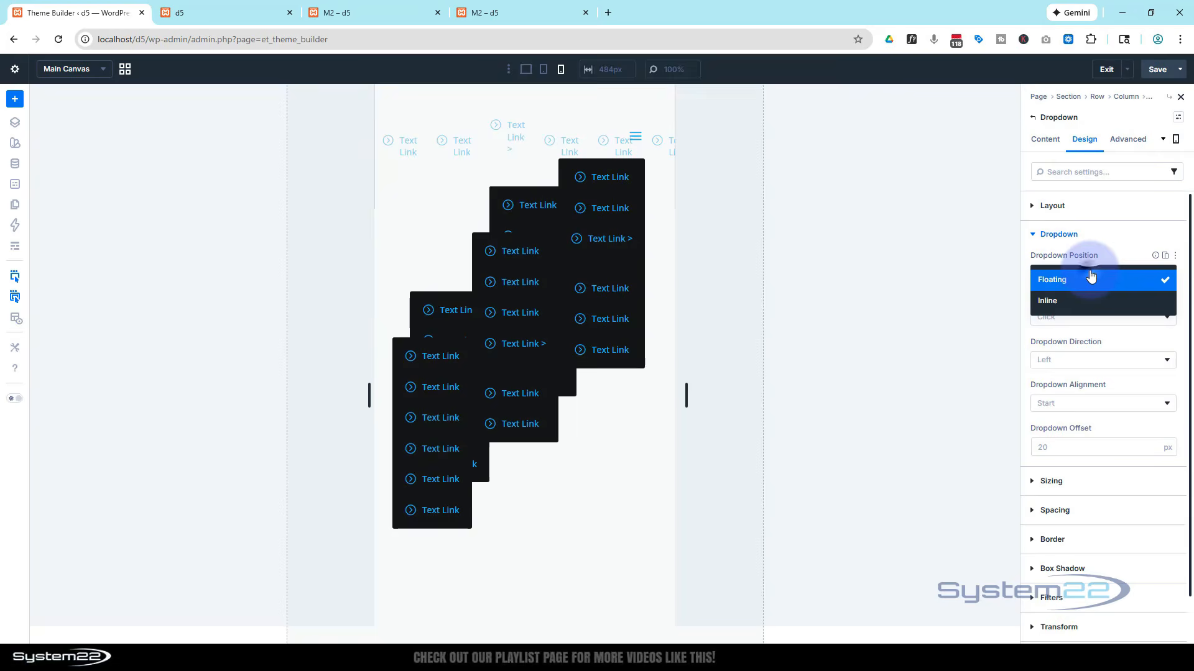
{"action": "left_click", "coordinate": [1085, 302]}
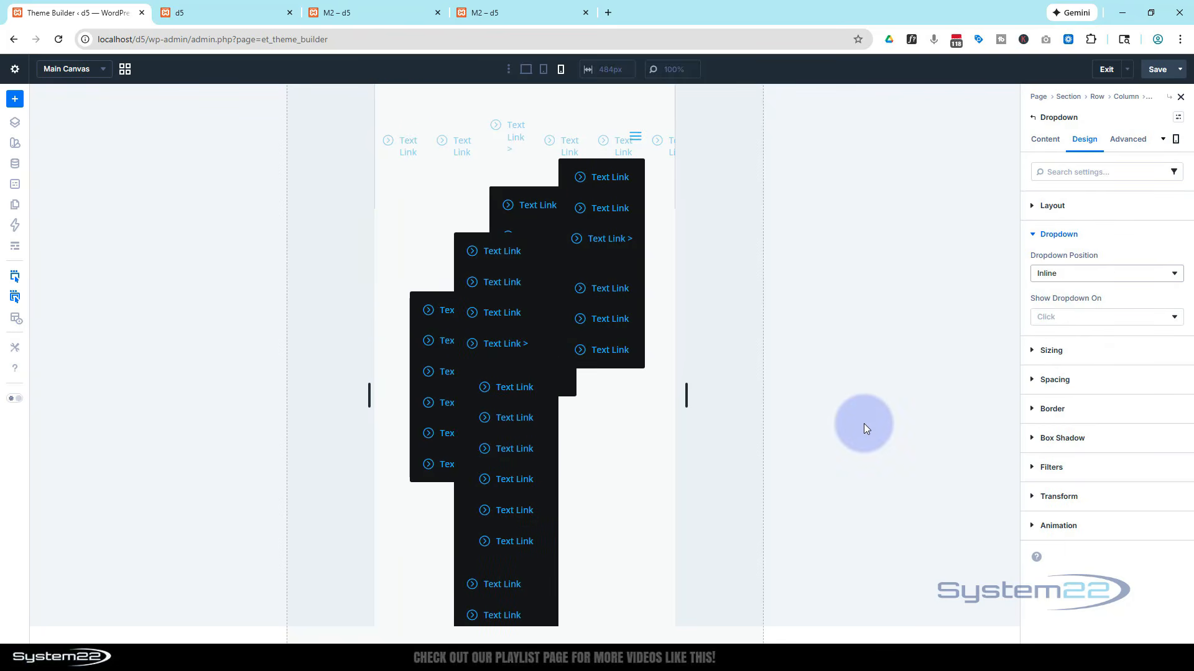
- Save the header layout, exit to the Theme Builder and open the live site in a new tab
{"action": "left_click", "coordinate": [1152, 73]}
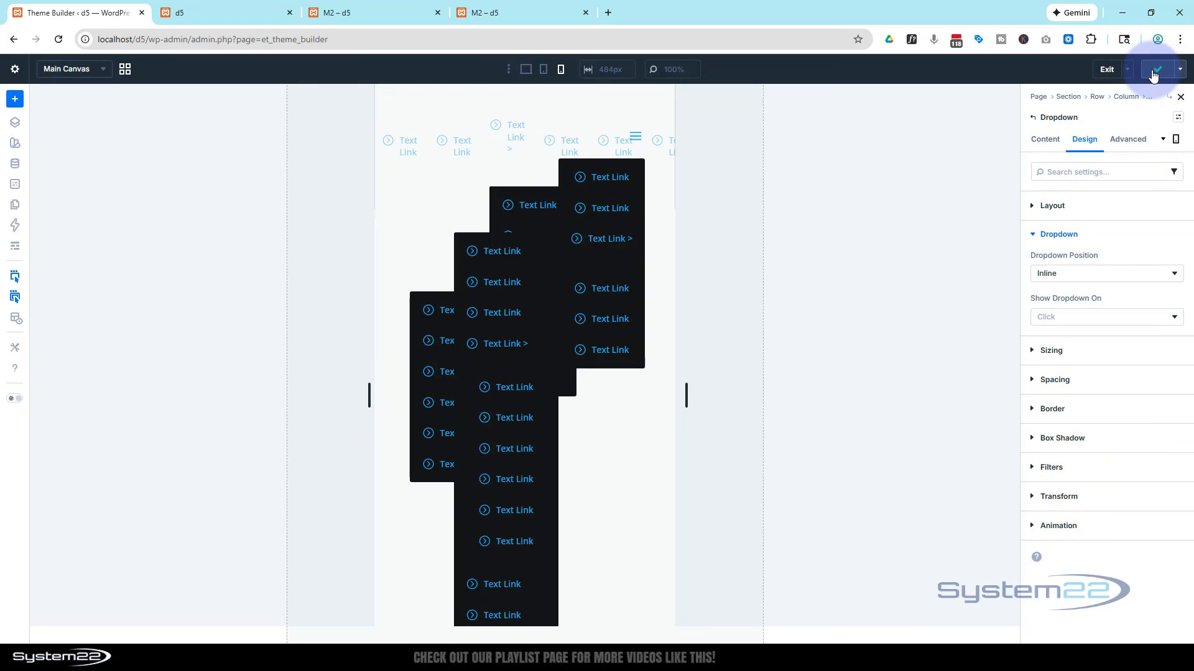
{"action": "left_click", "coordinate": [1105, 71]}
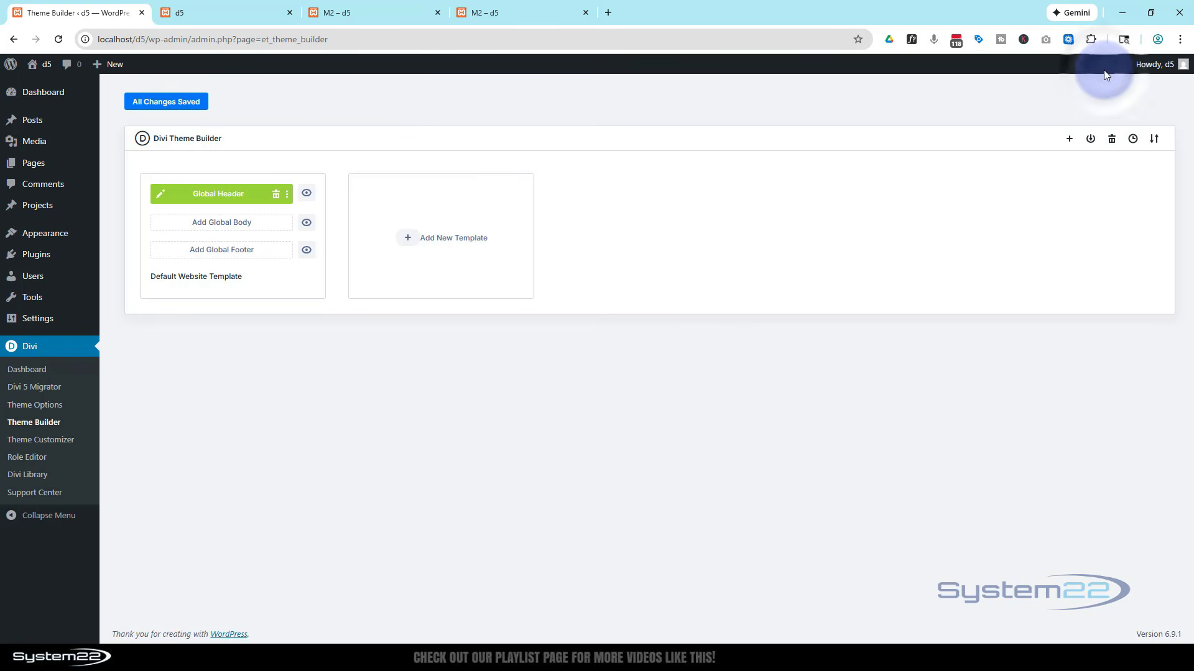
{"action": "left_click", "coordinate": [168, 102]}
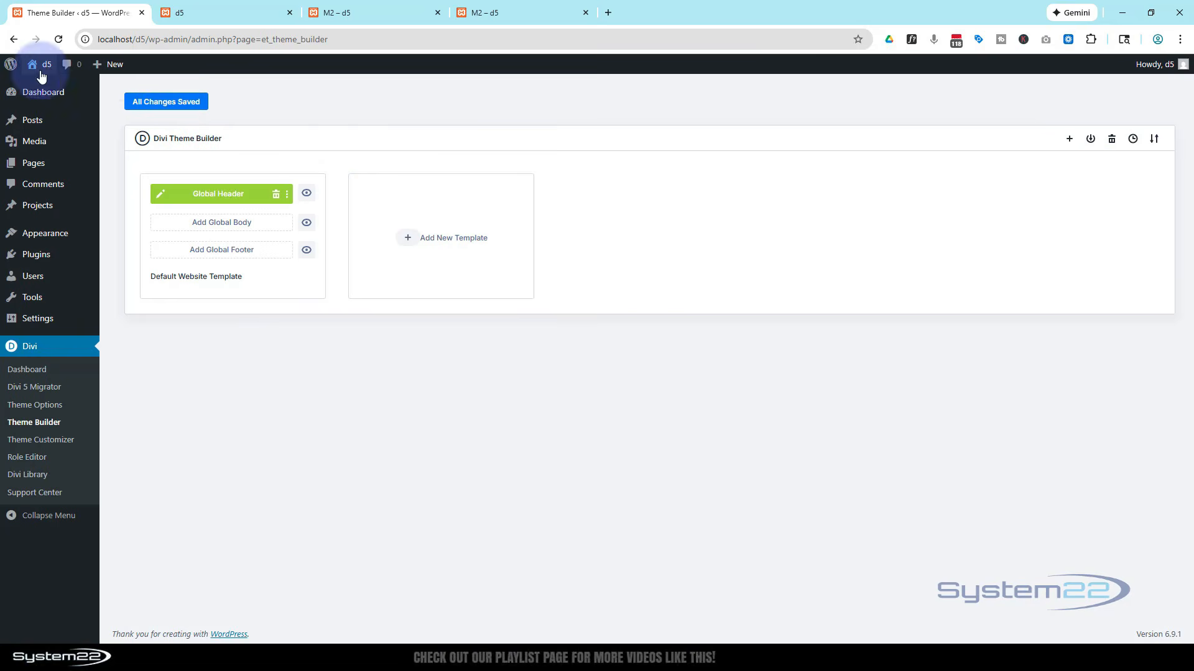
{"action": "middle_click", "coordinate": [45, 90]}
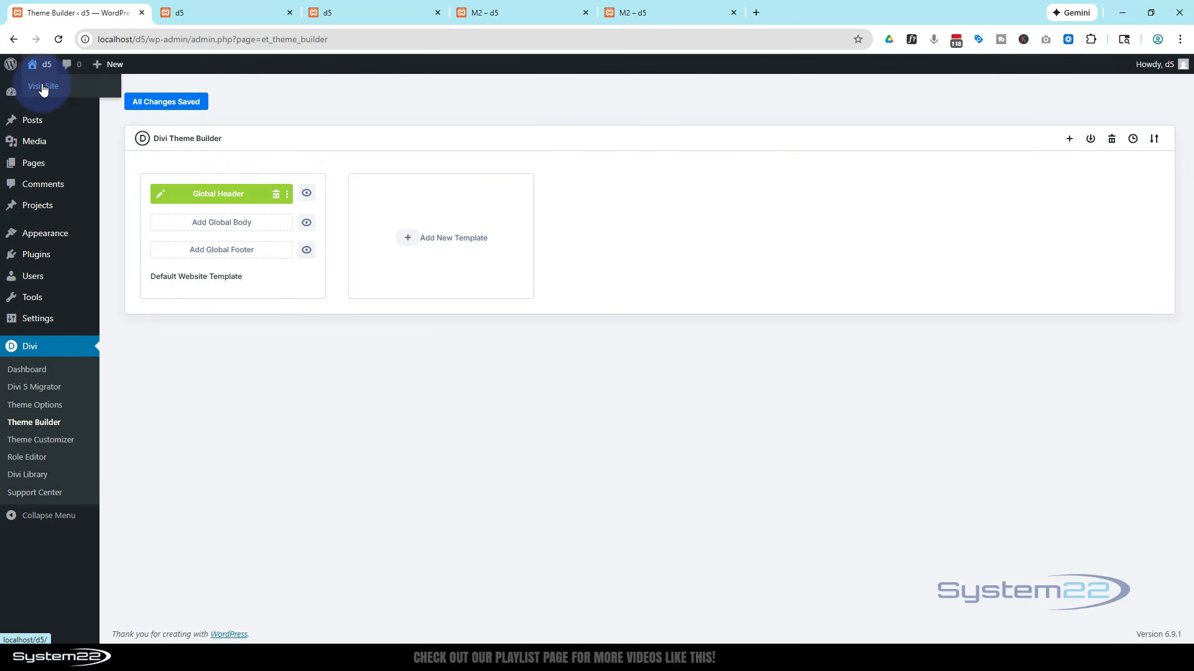
- Check the third header link's dropdown and its nested dropdown on the live desktop page
{"action": "left_click", "coordinate": [212, 11]}
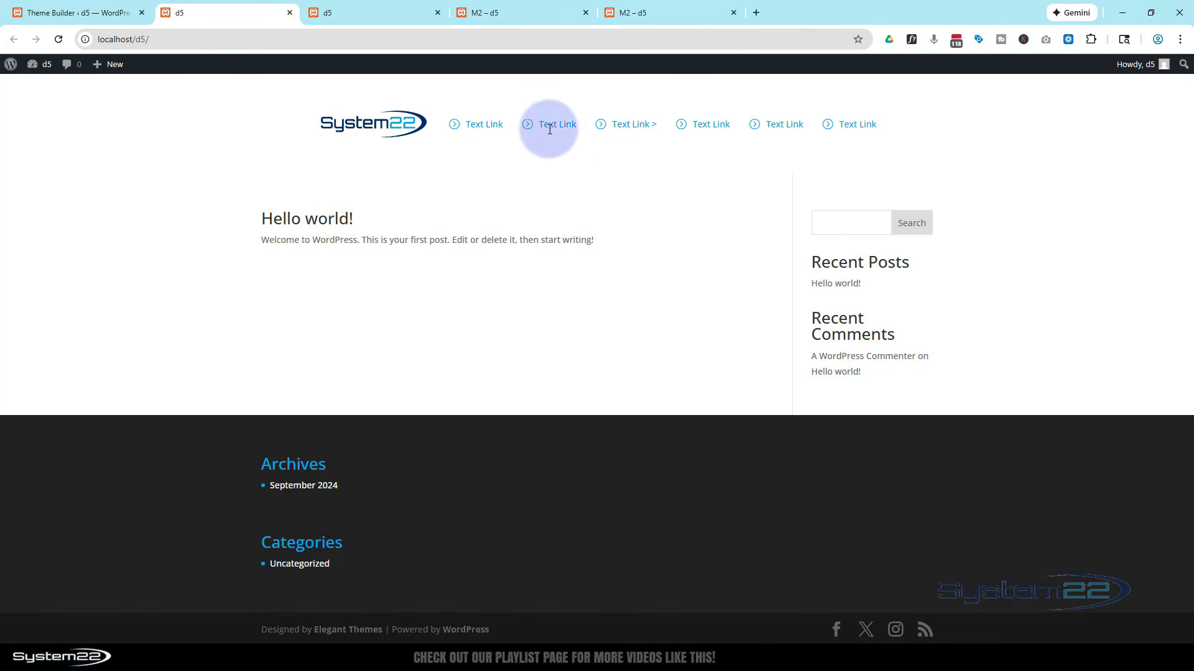
{"action": "mouse_move", "coordinate": [625, 131]}
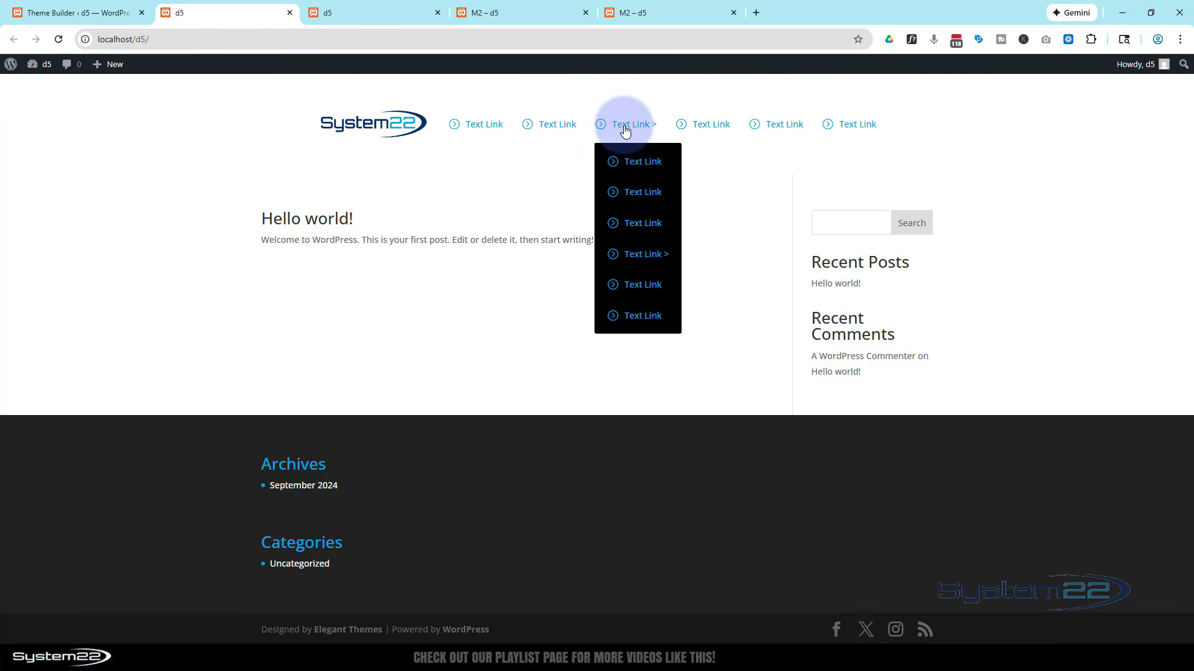
{"action": "left_click", "coordinate": [659, 258]}
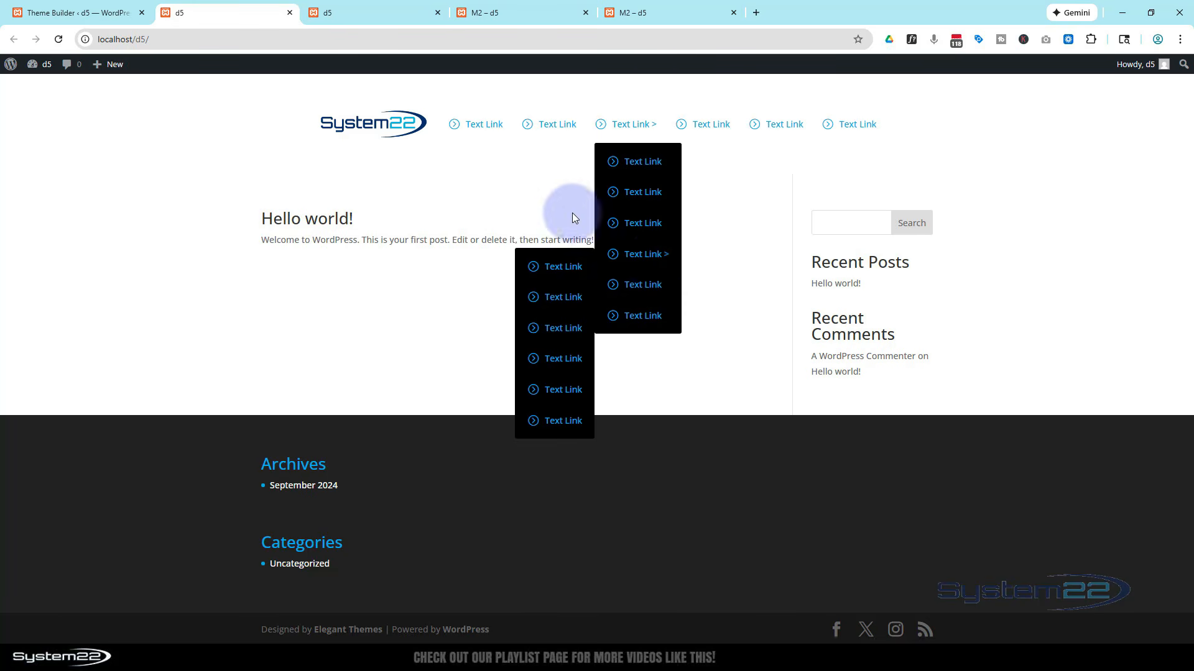
- Test the repositioned hamburger icon's dropdown and its nested levels in iPad Air emulation
{"action": "key", "text": "ctrl+shift+i"}
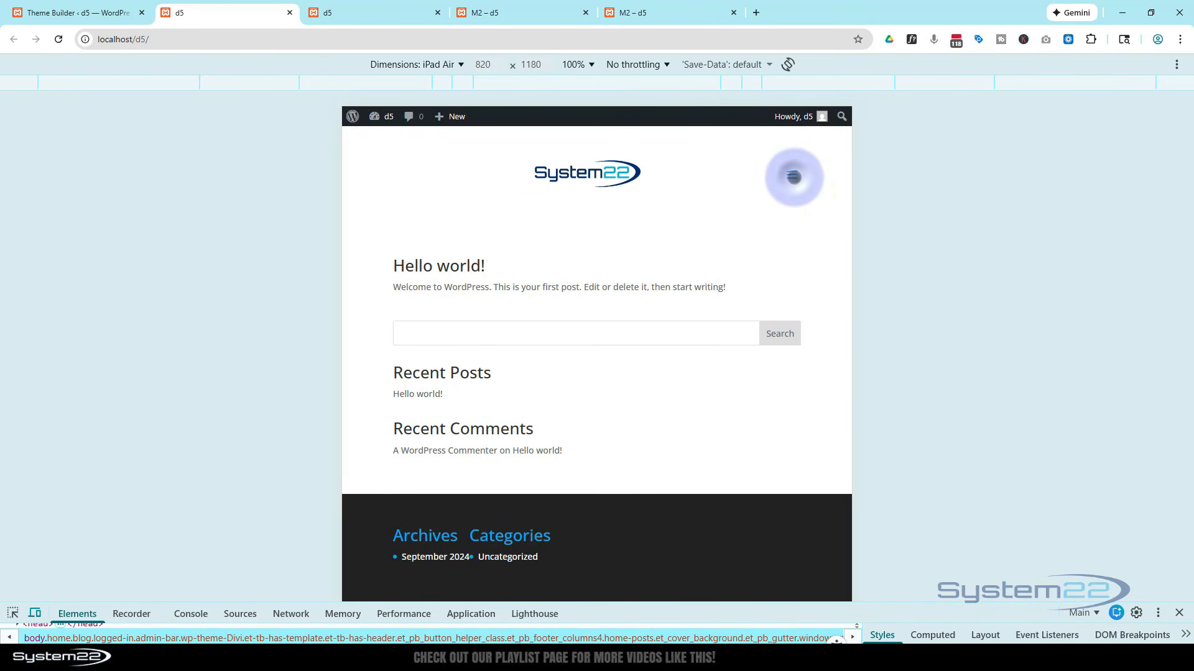
{"action": "left_click", "coordinate": [792, 175]}
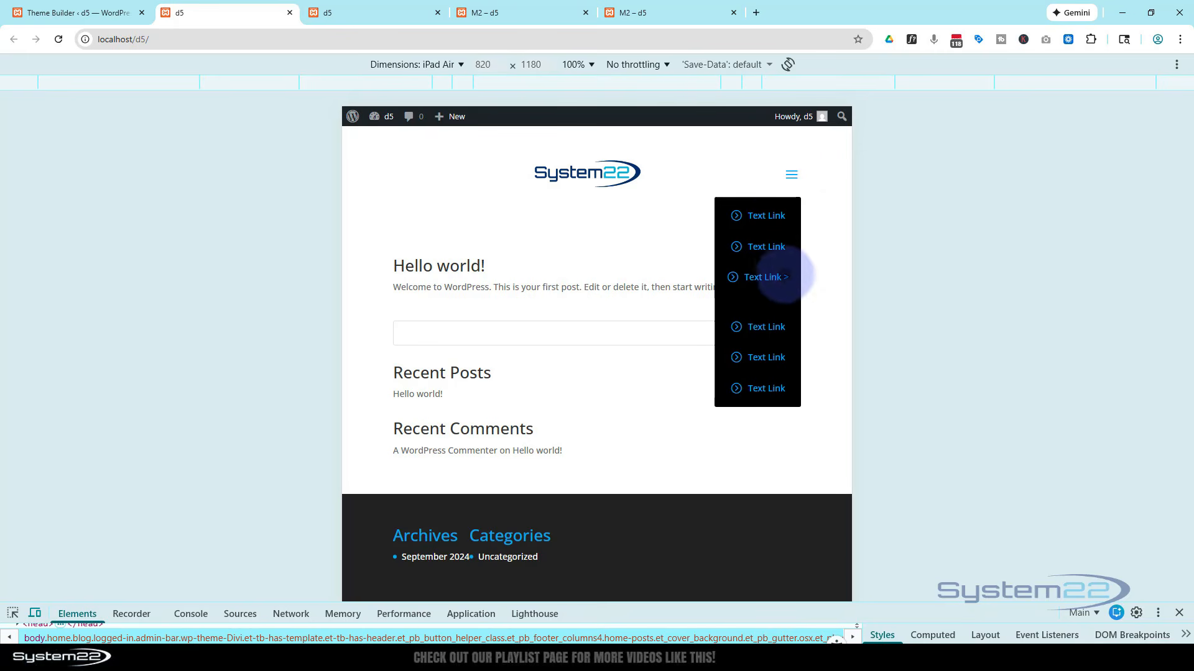
{"action": "left_click", "coordinate": [789, 274]}
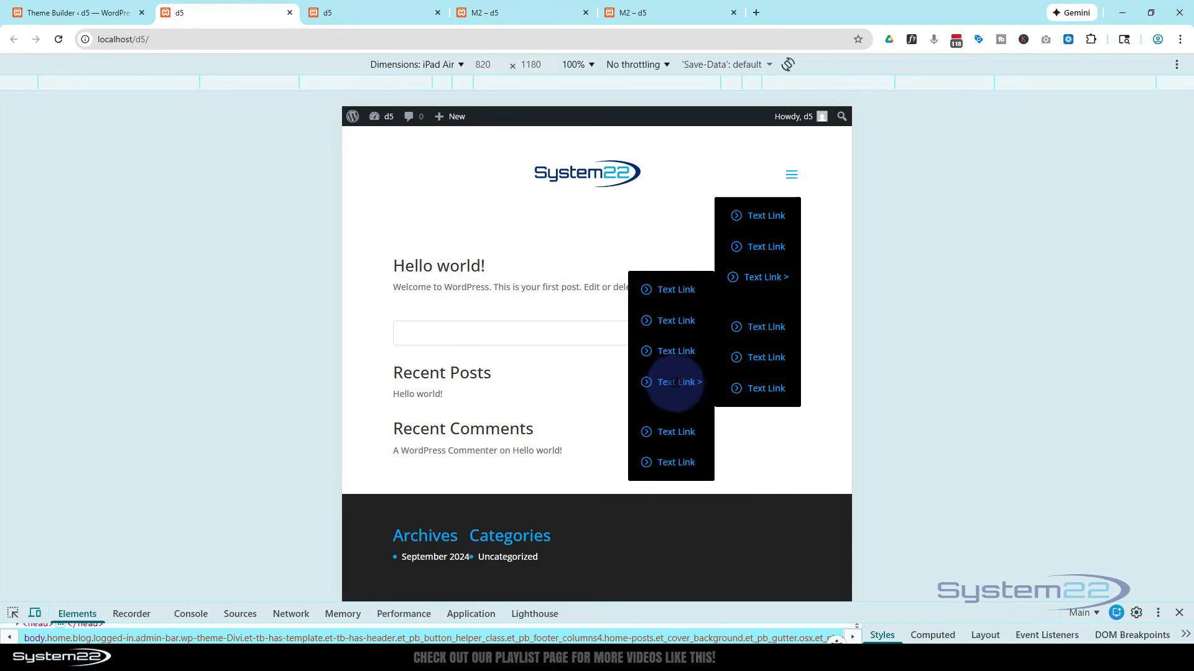
{"action": "left_click", "coordinate": [681, 383]}
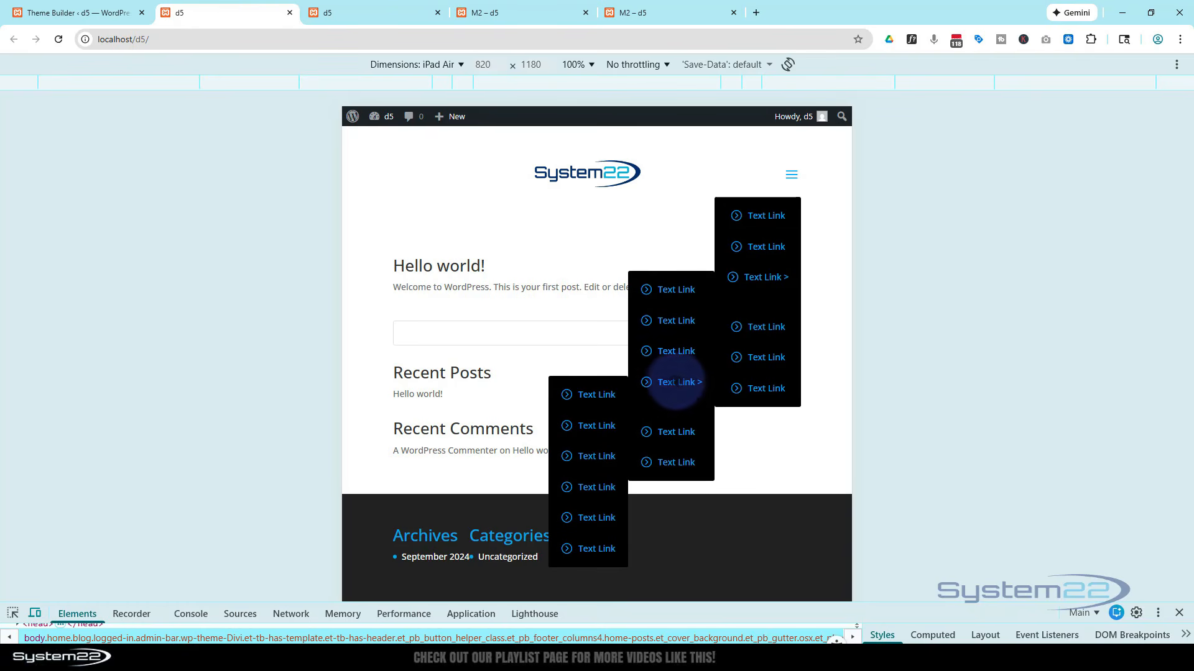
- Switch the emulated device to iPhone 12 Pro and test the hamburger menu's nested dropdowns, including the inline innermost level
{"action": "left_click", "coordinate": [408, 63]}
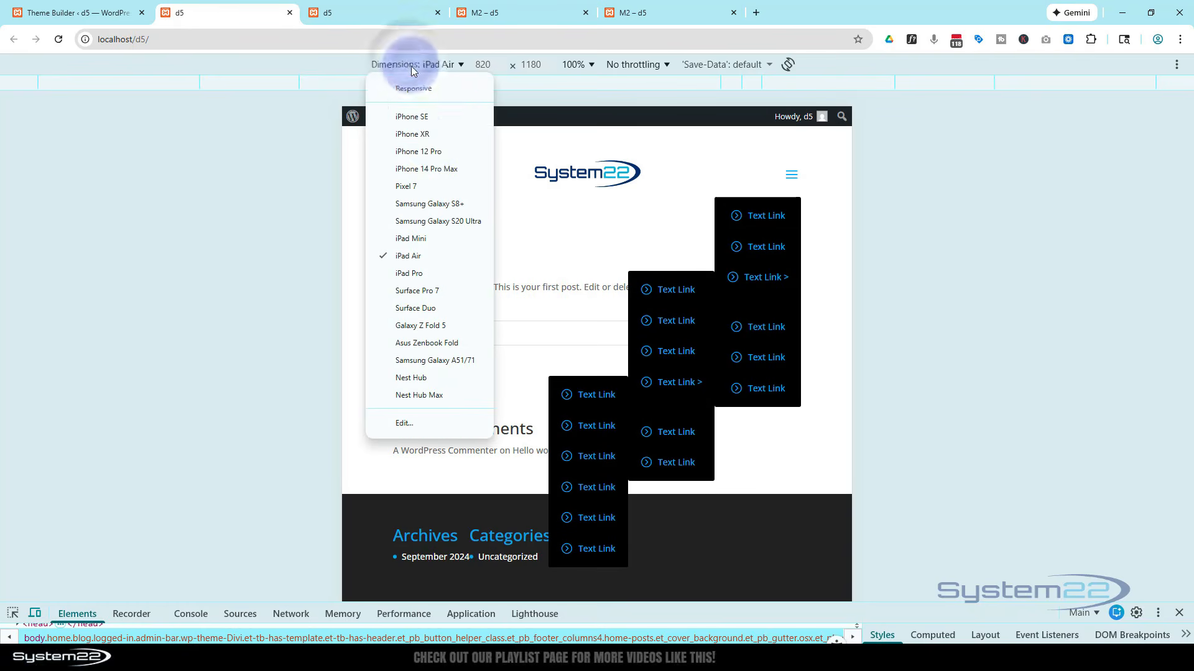
{"action": "left_click", "coordinate": [429, 149]}
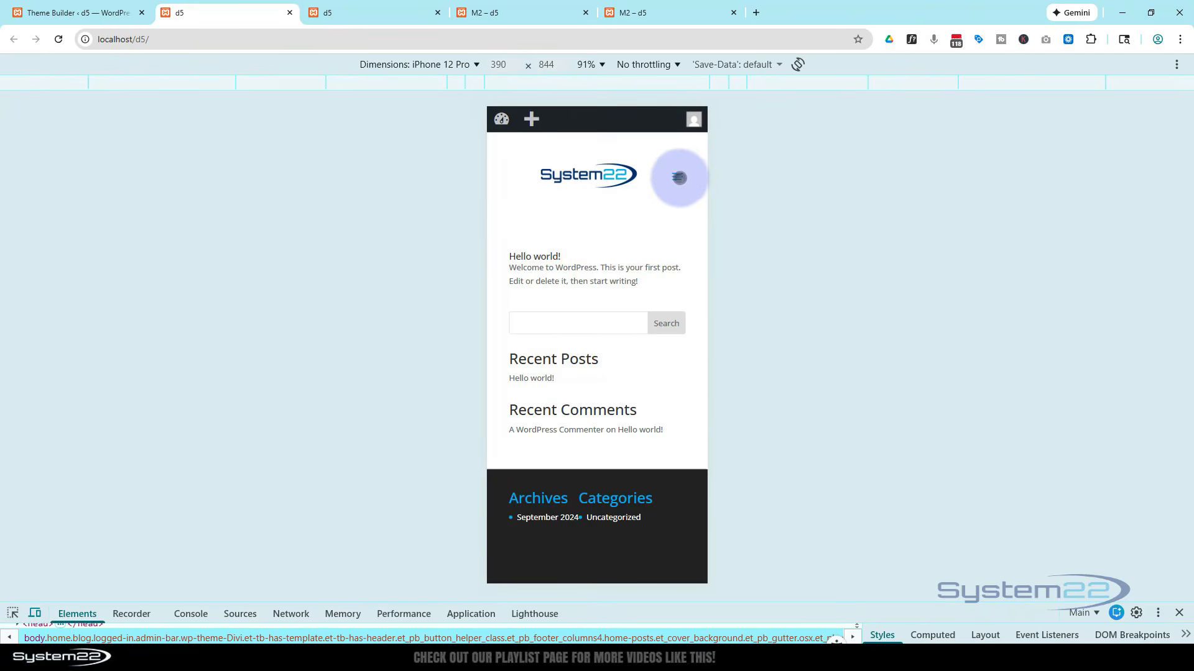
{"action": "left_click", "coordinate": [677, 178]}
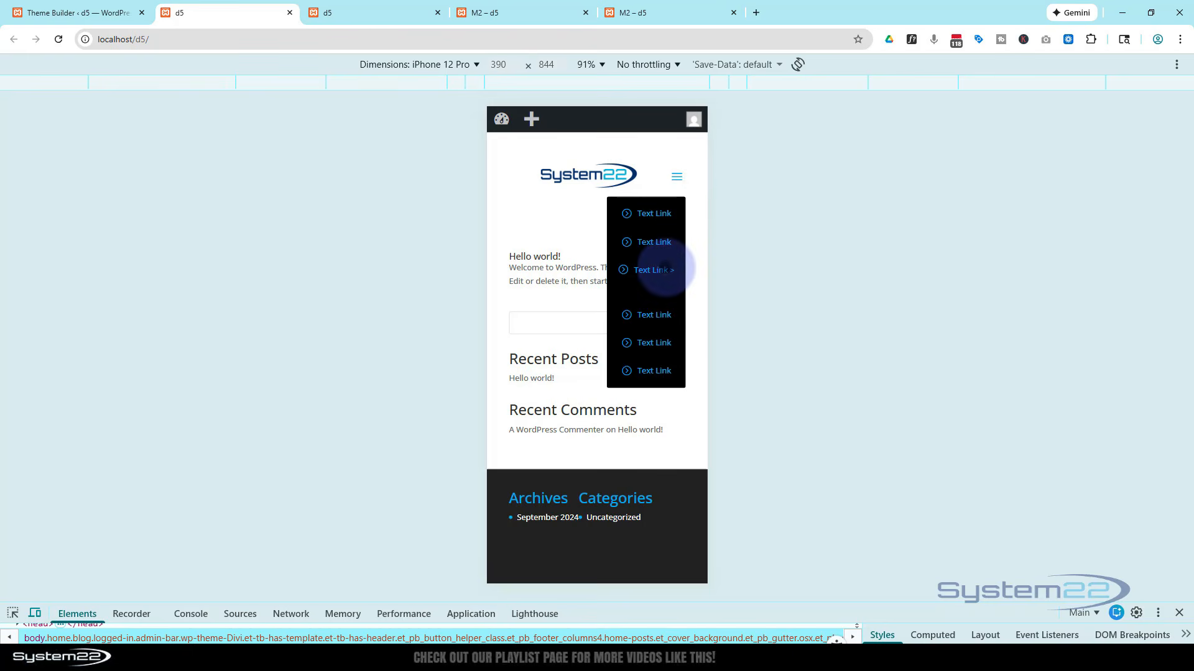
{"action": "left_click", "coordinate": [659, 273]}
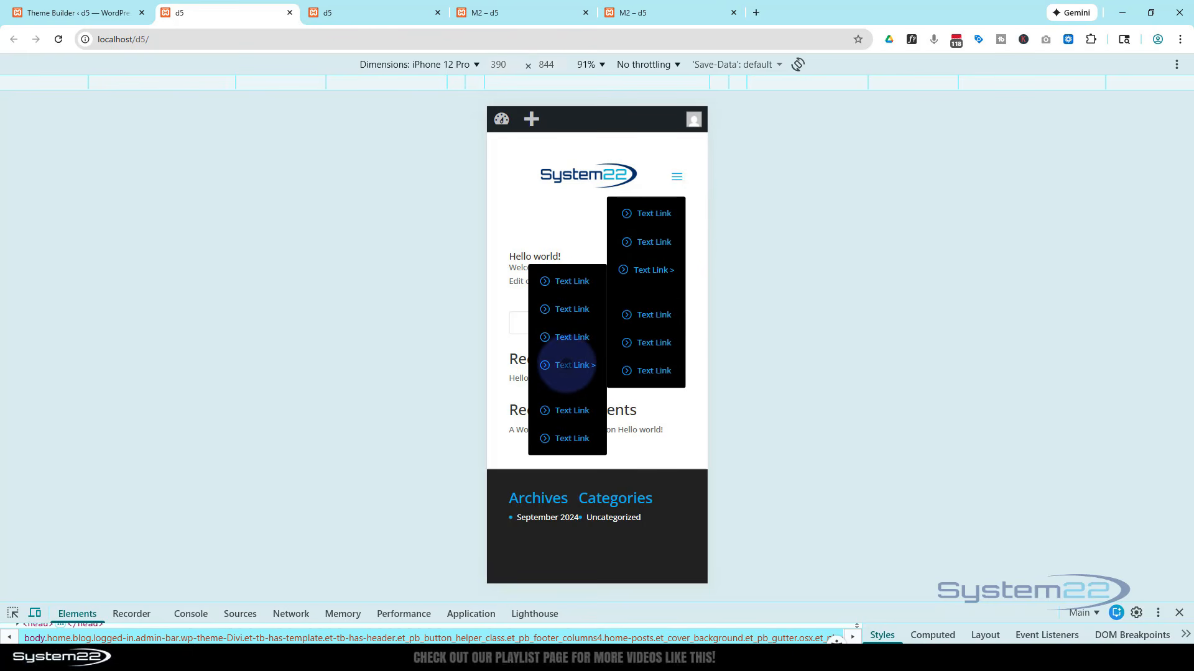
{"action": "left_click", "coordinate": [584, 365]}
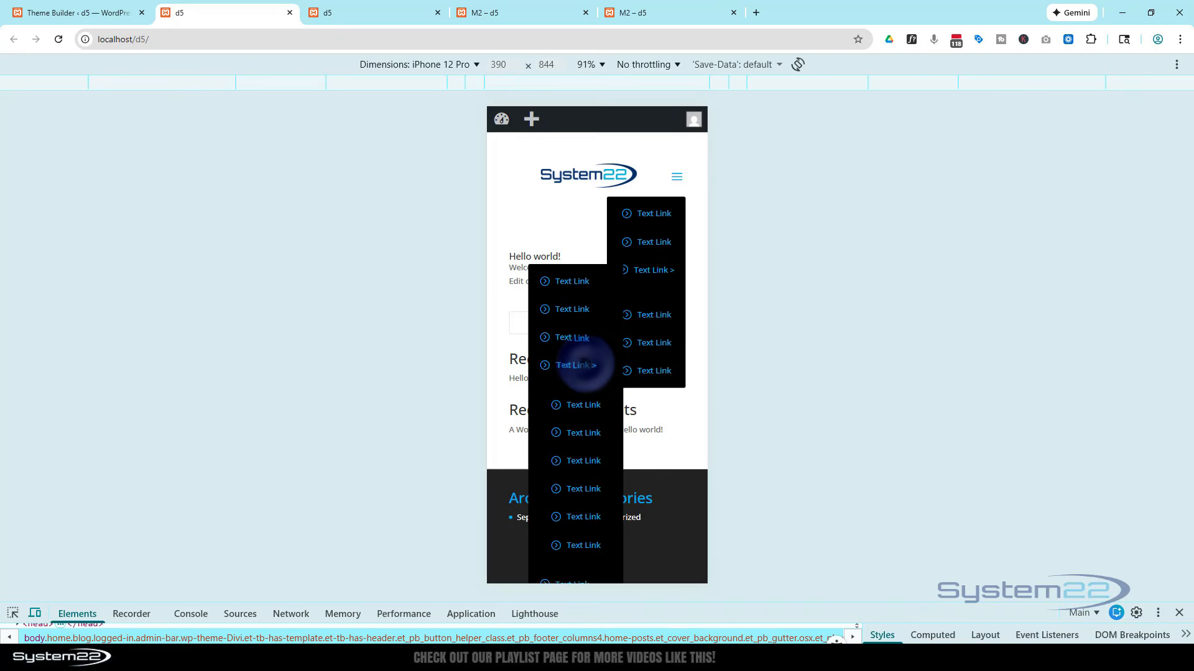
{"action": "scroll", "coordinate": [578, 385], "scroll_direction": "down", "scroll_amount": 2}
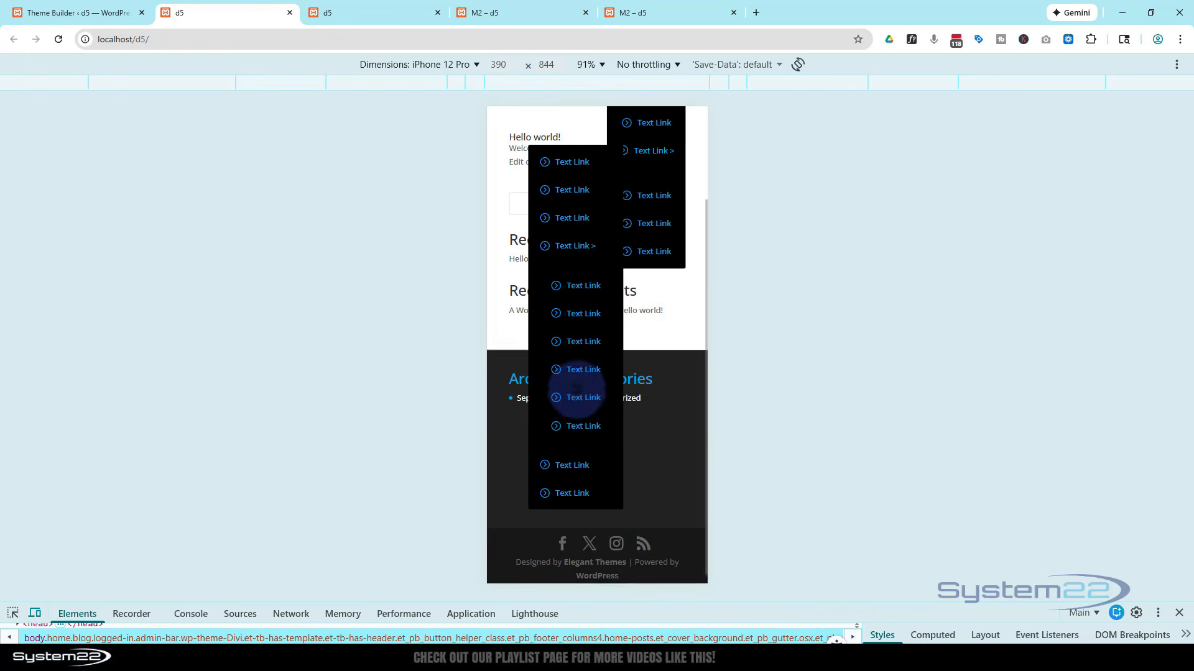
{"action": "scroll", "coordinate": [577, 390], "scroll_direction": "up", "scroll_amount": 2}
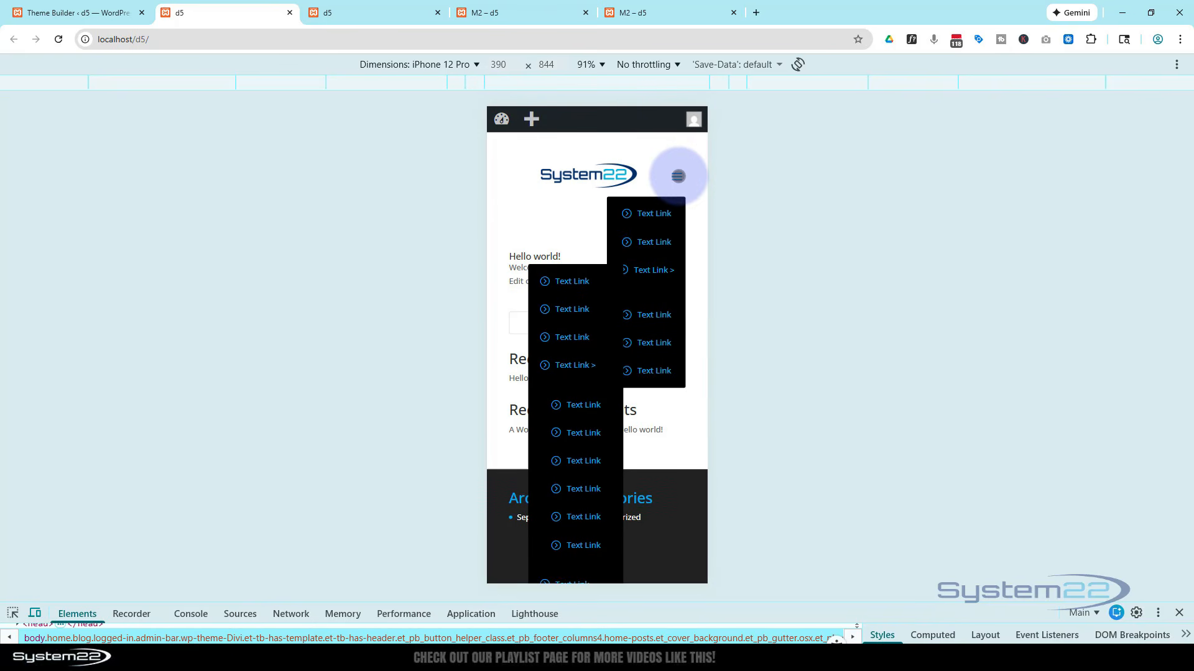
{"action": "left_click", "coordinate": [677, 176]}
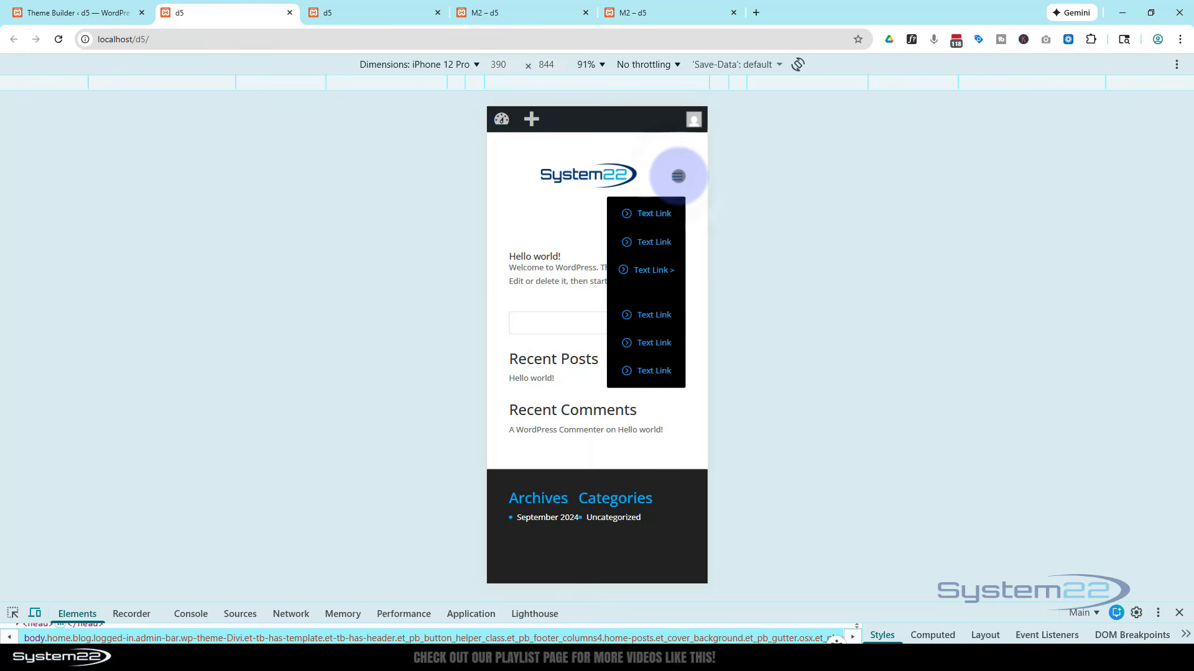
- Close the device emulation and recheck the third header link's dropdown on the desktop page
{"action": "left_click", "coordinate": [1179, 613]}
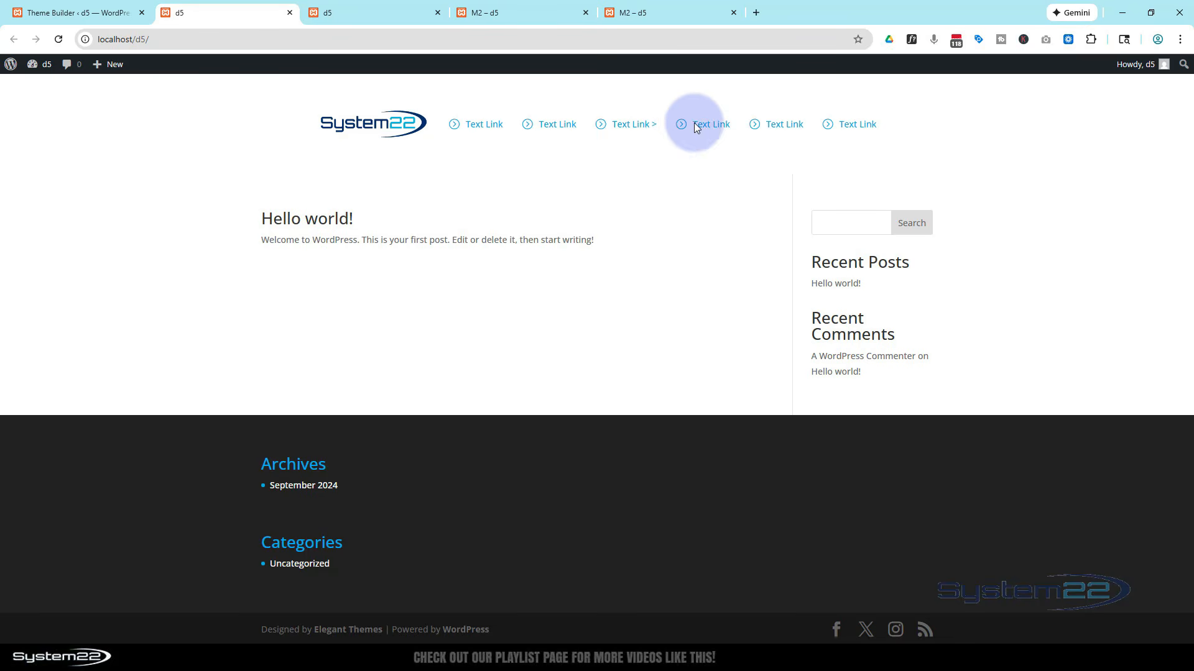
{"action": "mouse_move", "coordinate": [646, 130]}
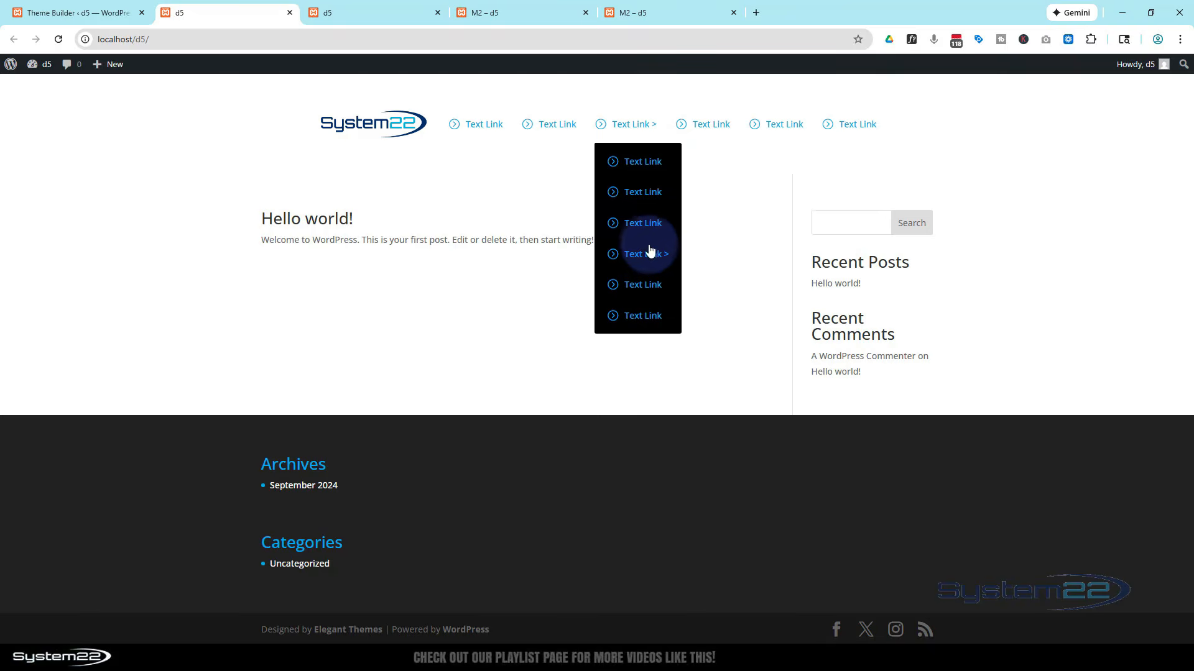
{"action": "mouse_move", "coordinate": [653, 260]}
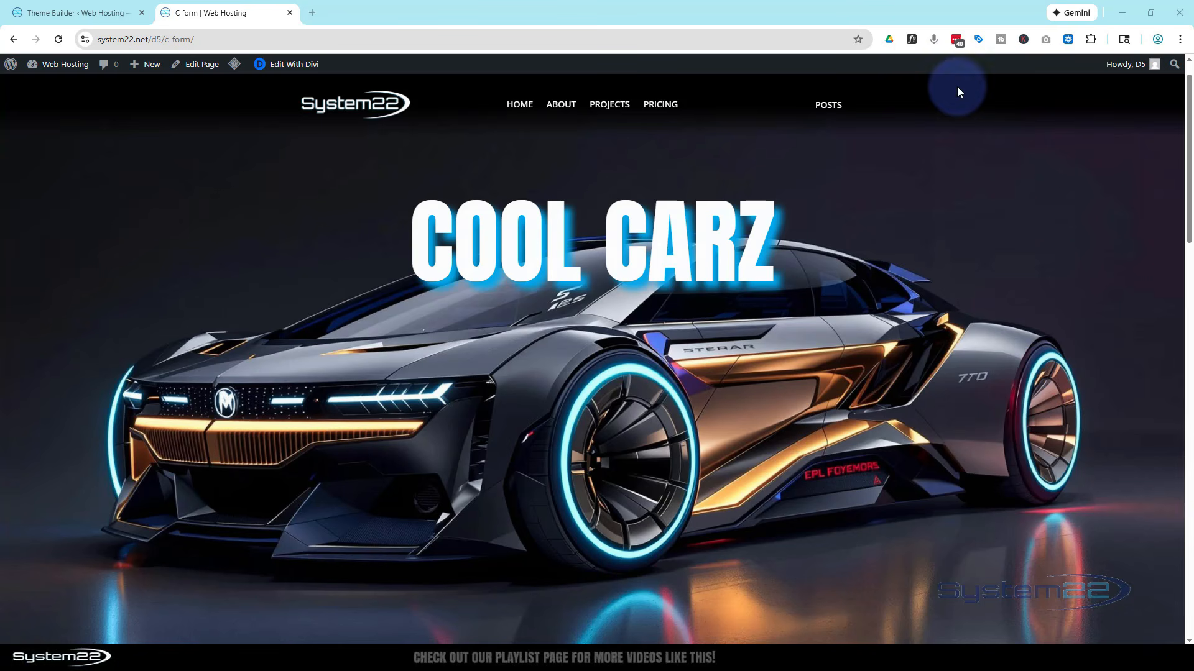
- Check the POSTS dropdown on the live page, view The Obsidian Reaver post from it in a new browser tab, and return to the C form page
{"action": "mouse_move", "coordinate": [834, 111]}
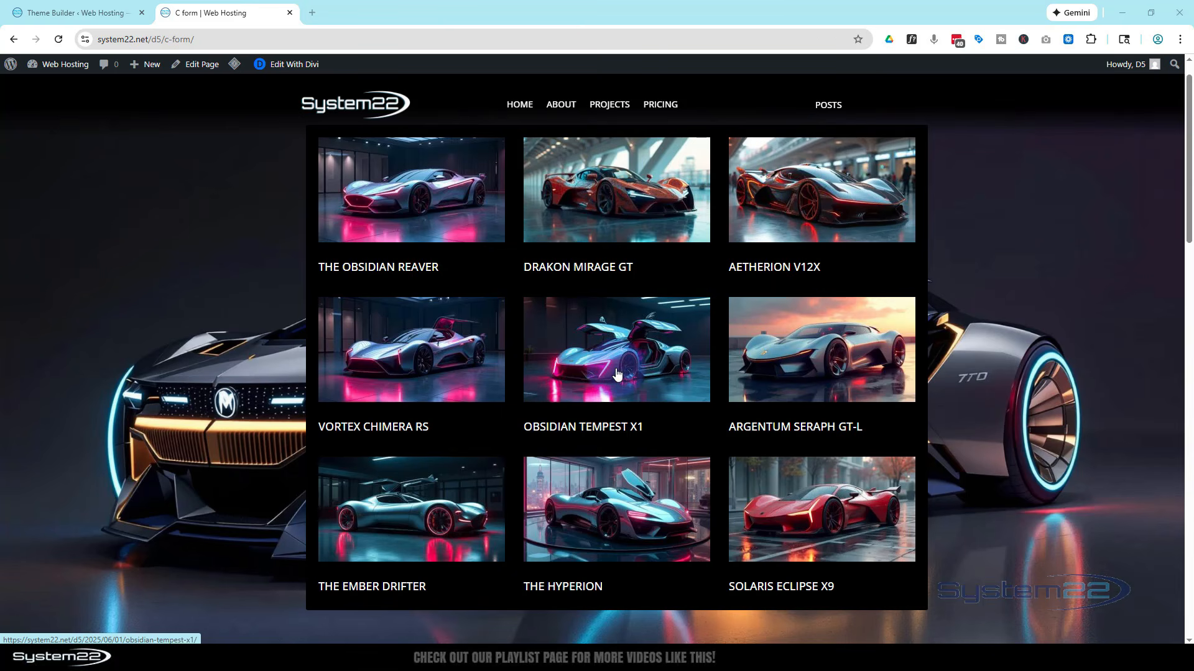
{"action": "middle_click", "coordinate": [443, 197]}
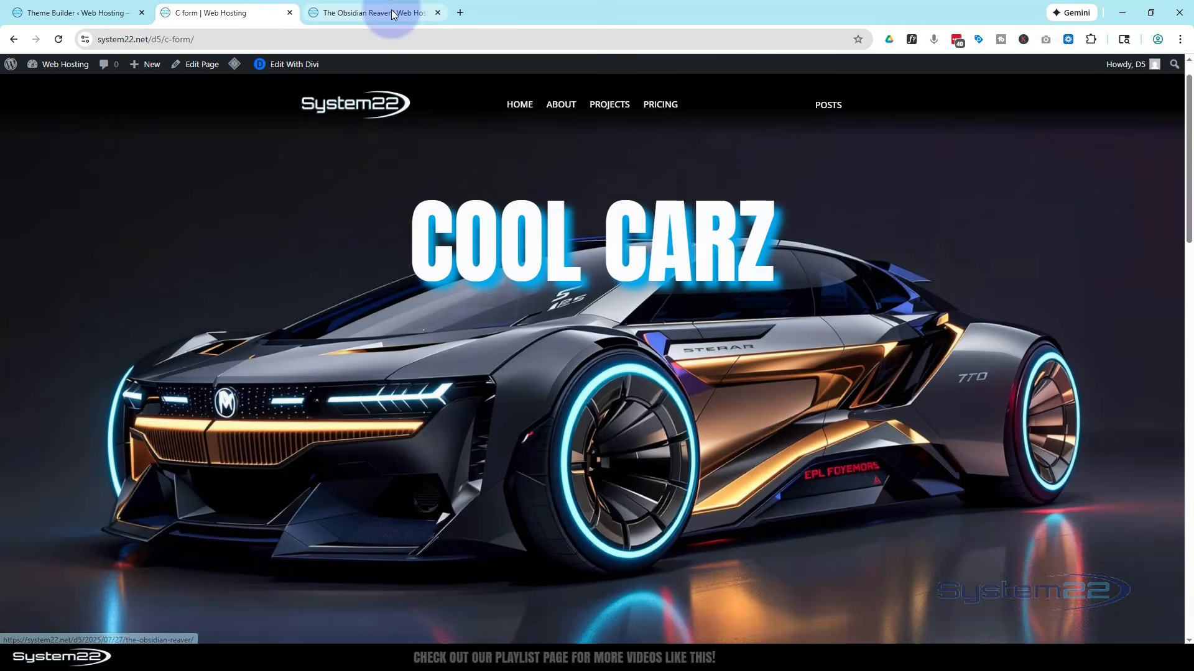
{"action": "left_click", "coordinate": [391, 12]}
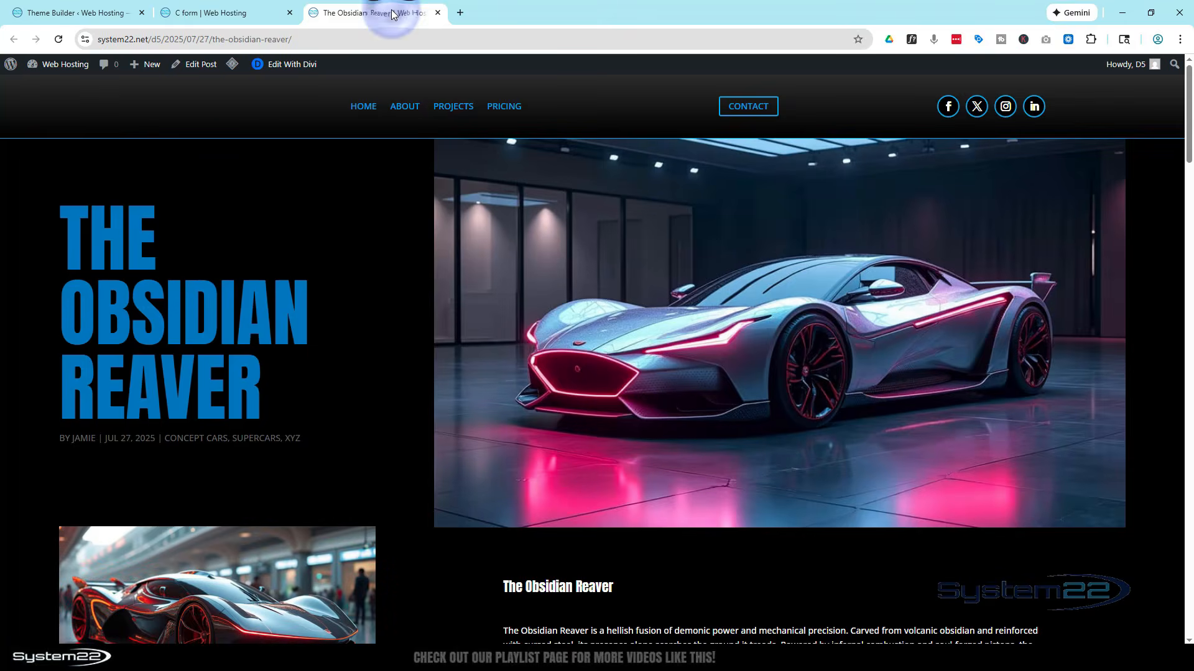
{"action": "left_click", "coordinate": [231, 13]}
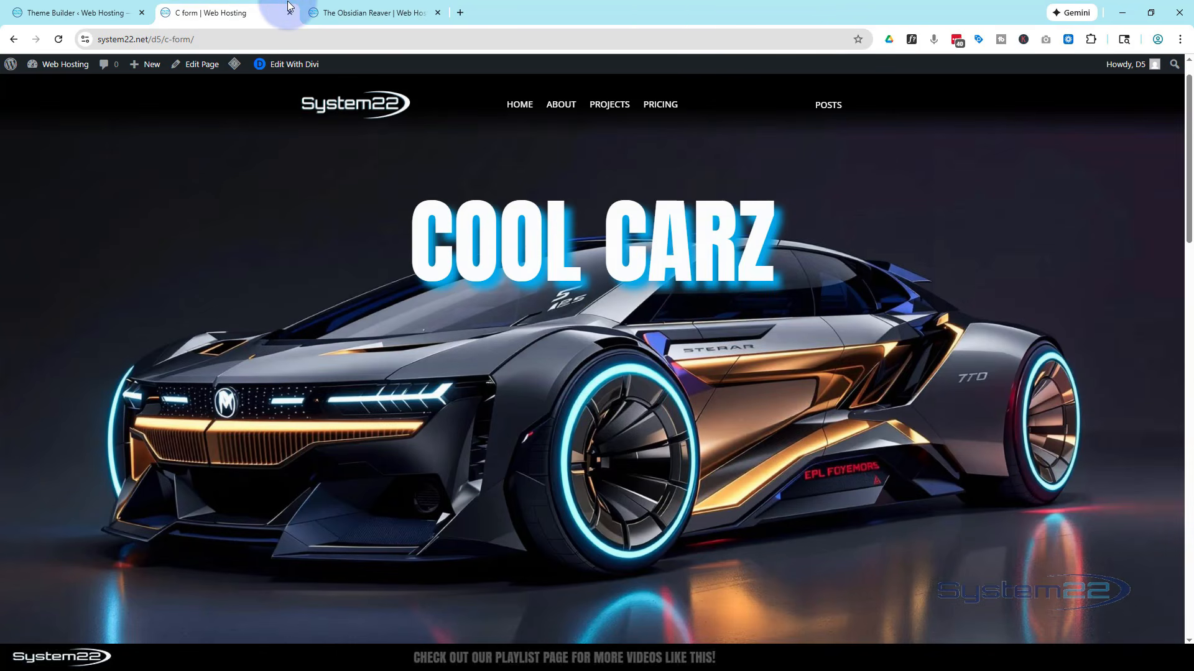
- Test the POSTS dropdown in iPhone 12 Pro and iPad Air emulation, and close the device emulation
{"action": "key", "text": "ctrl+shift+i"}
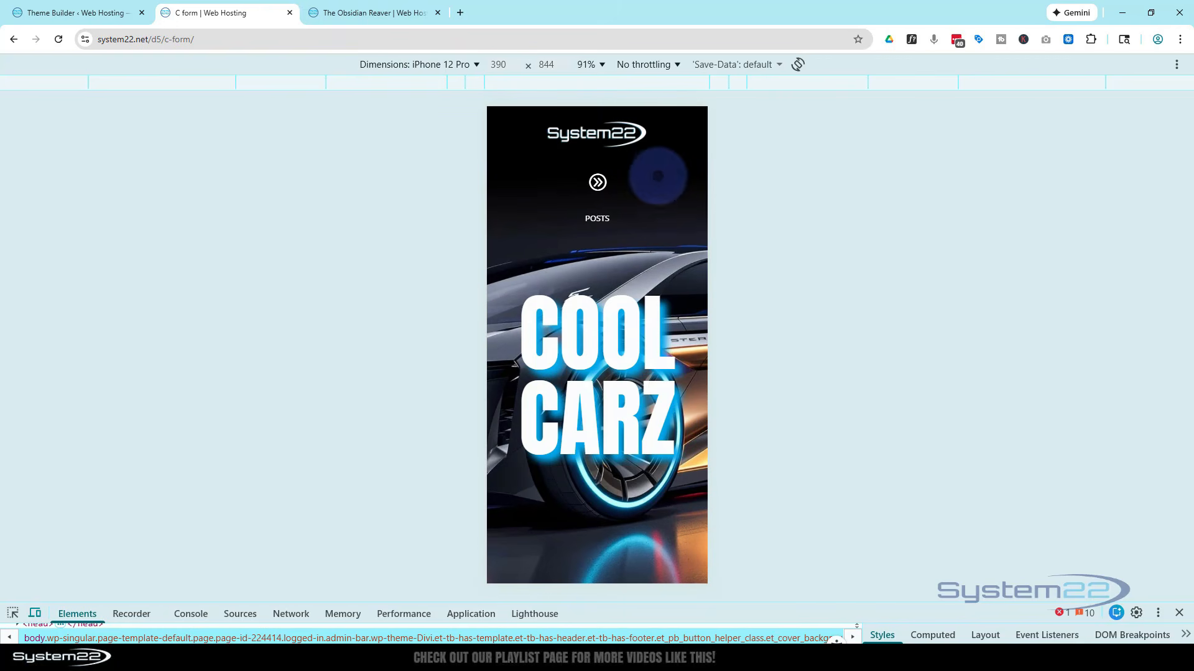
{"action": "left_click", "coordinate": [595, 220]}
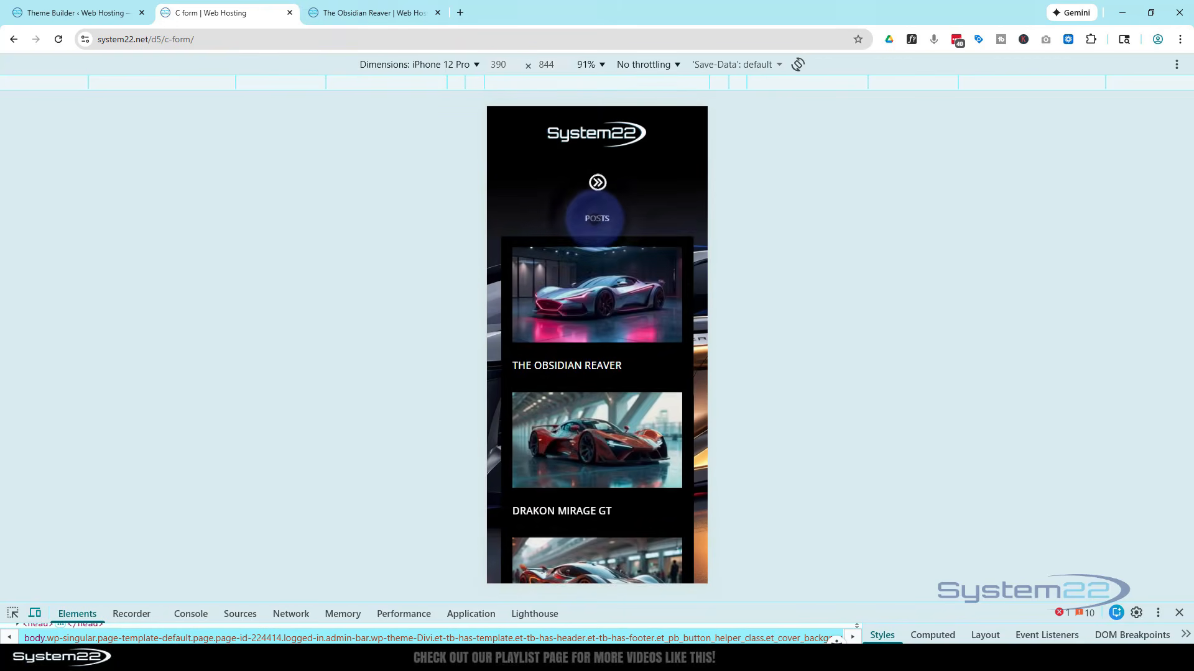
{"action": "left_click", "coordinate": [416, 62]}
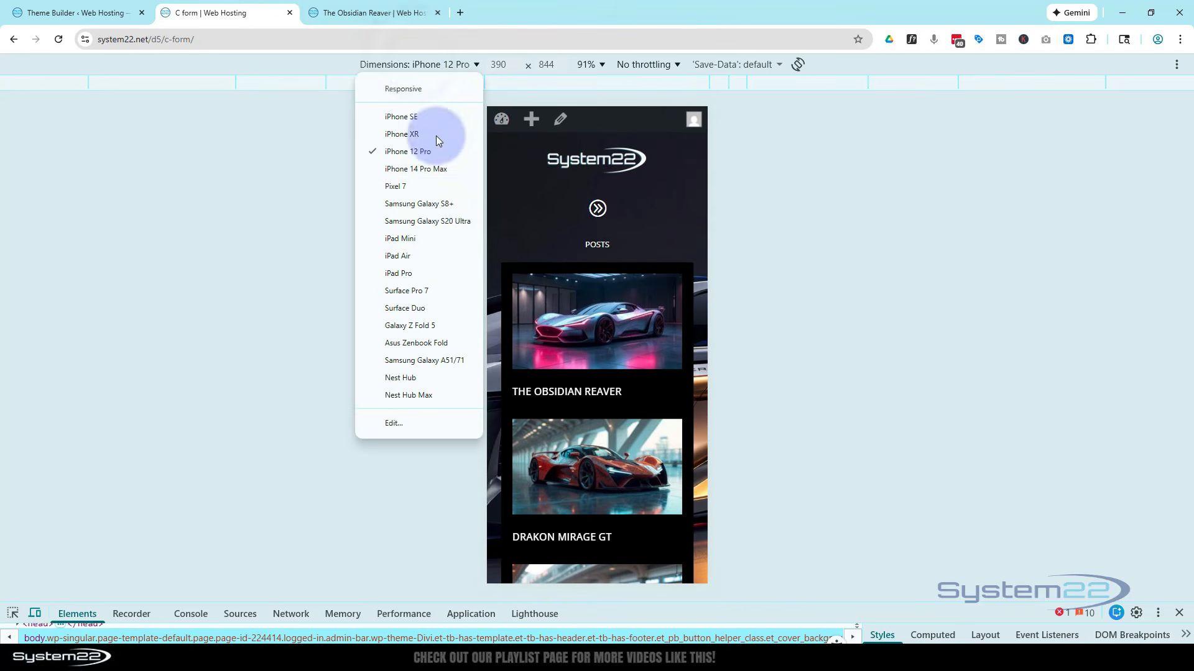
{"action": "left_click", "coordinate": [398, 256]}
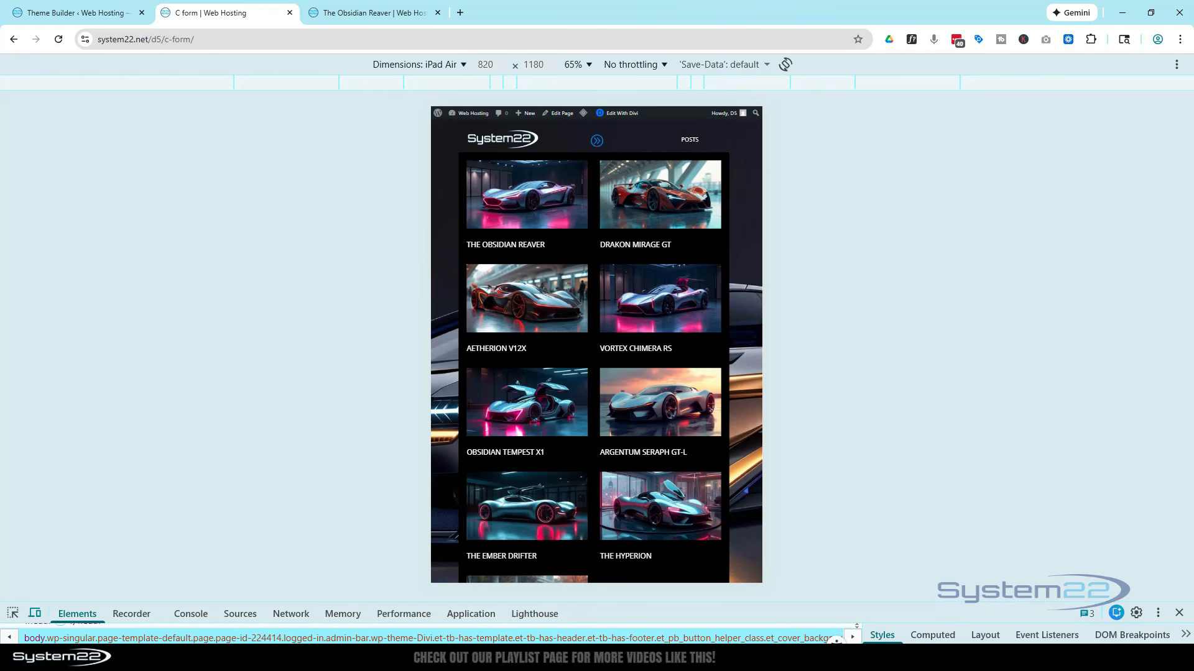
{"action": "left_click", "coordinate": [1178, 613]}
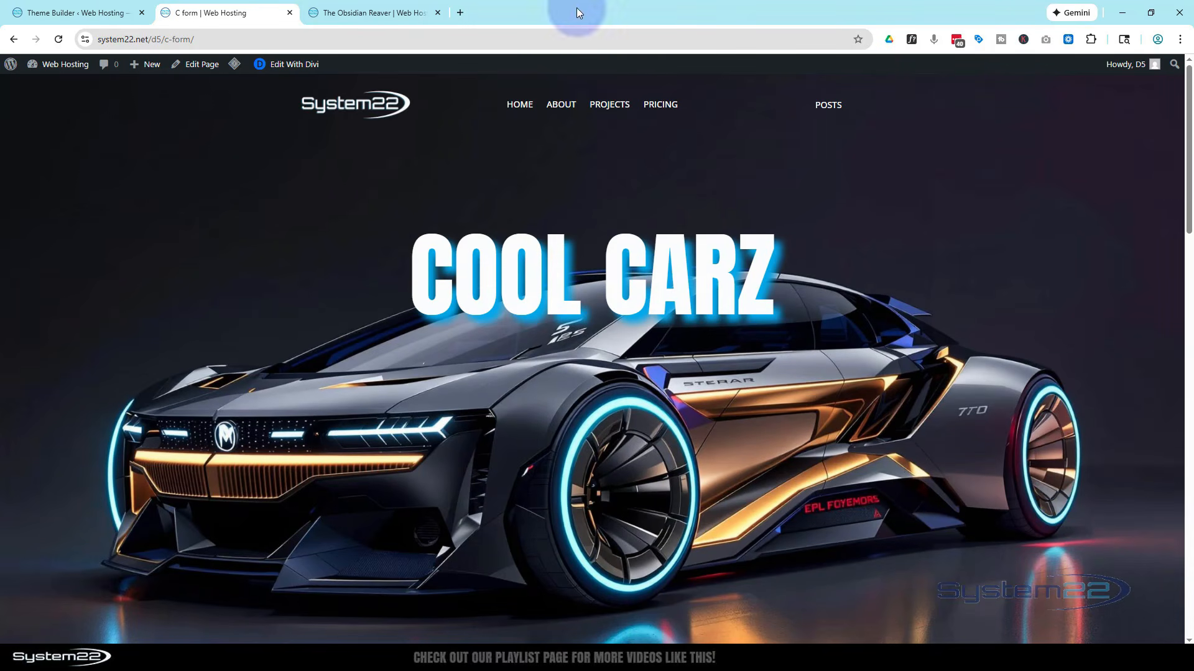
- Review which page the custom header template is assigned to in the Theme Builder, comparing it with the live C form page
{"action": "left_click", "coordinate": [57, 15]}
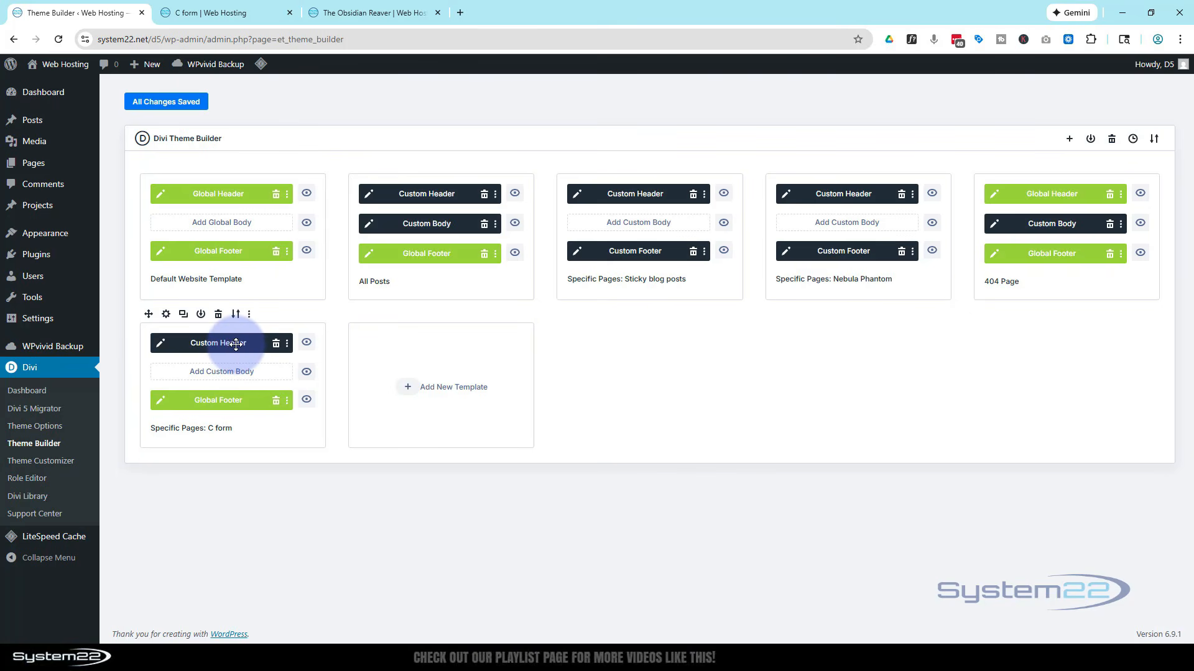
{"action": "mouse_move", "coordinate": [49, 103]}
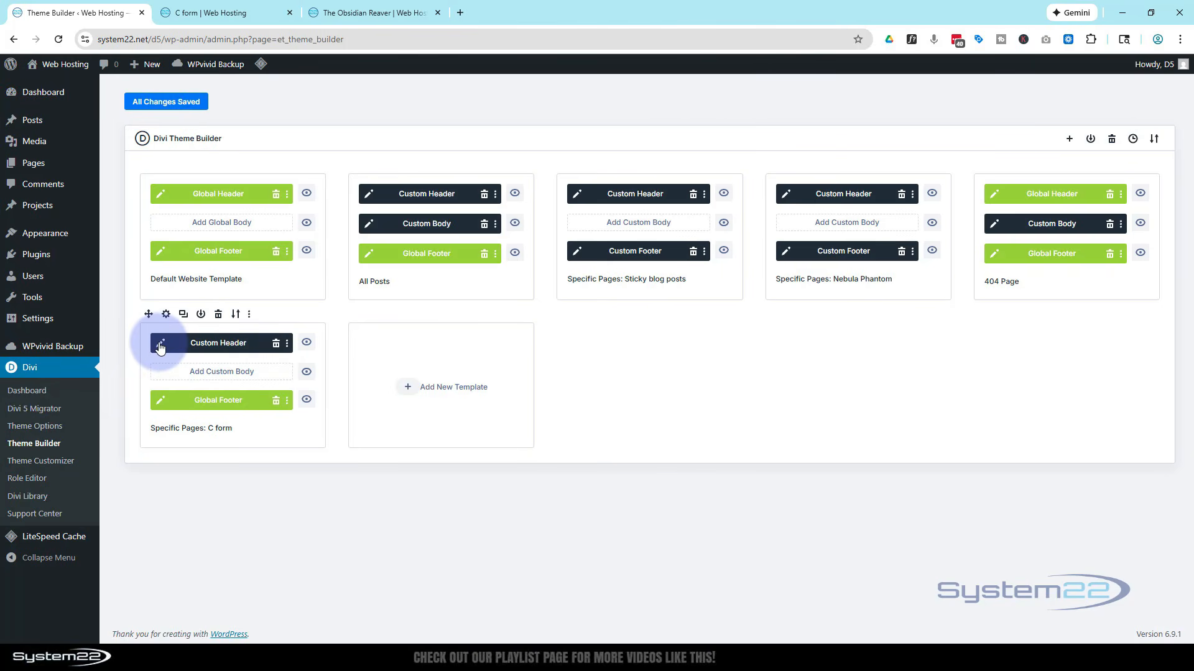
{"action": "left_click", "coordinate": [250, 315]}
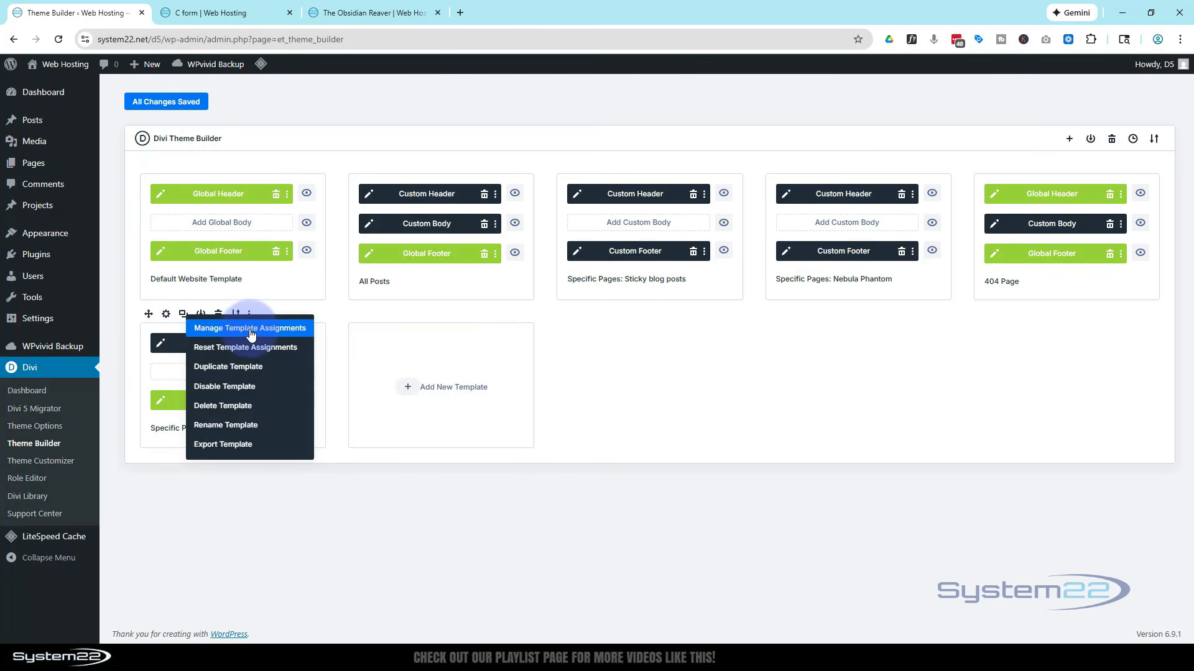
{"action": "left_click", "coordinate": [250, 328]}
{"action": "mouse_move", "coordinate": [250, 334]}
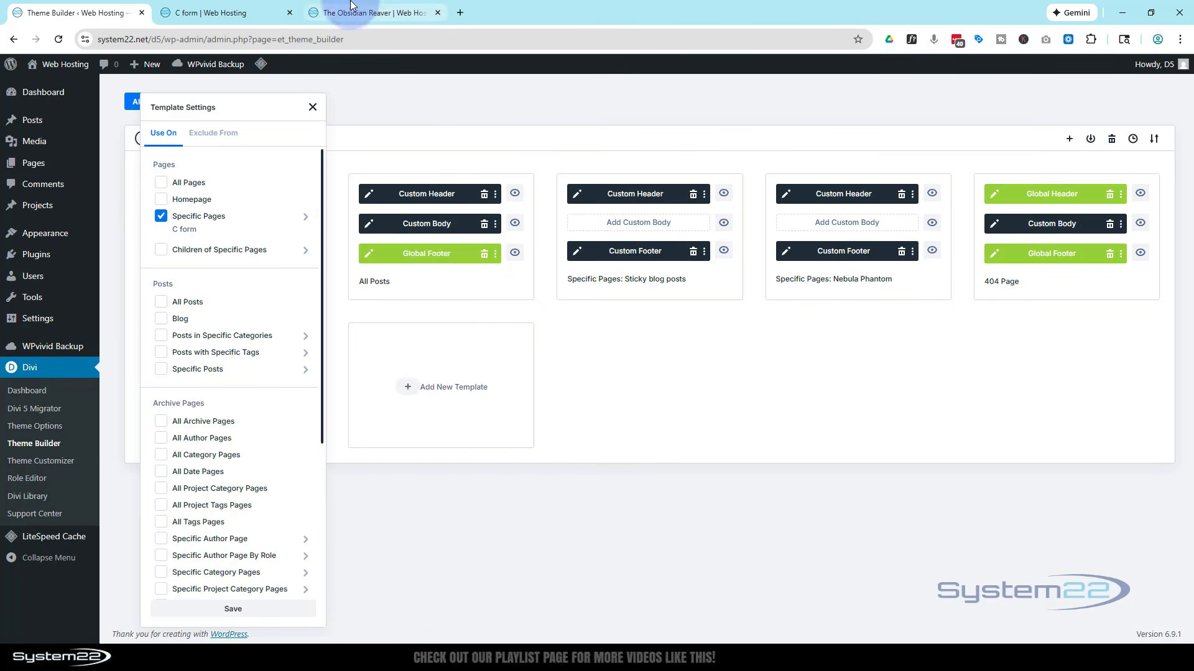
{"action": "left_click", "coordinate": [227, 10]}
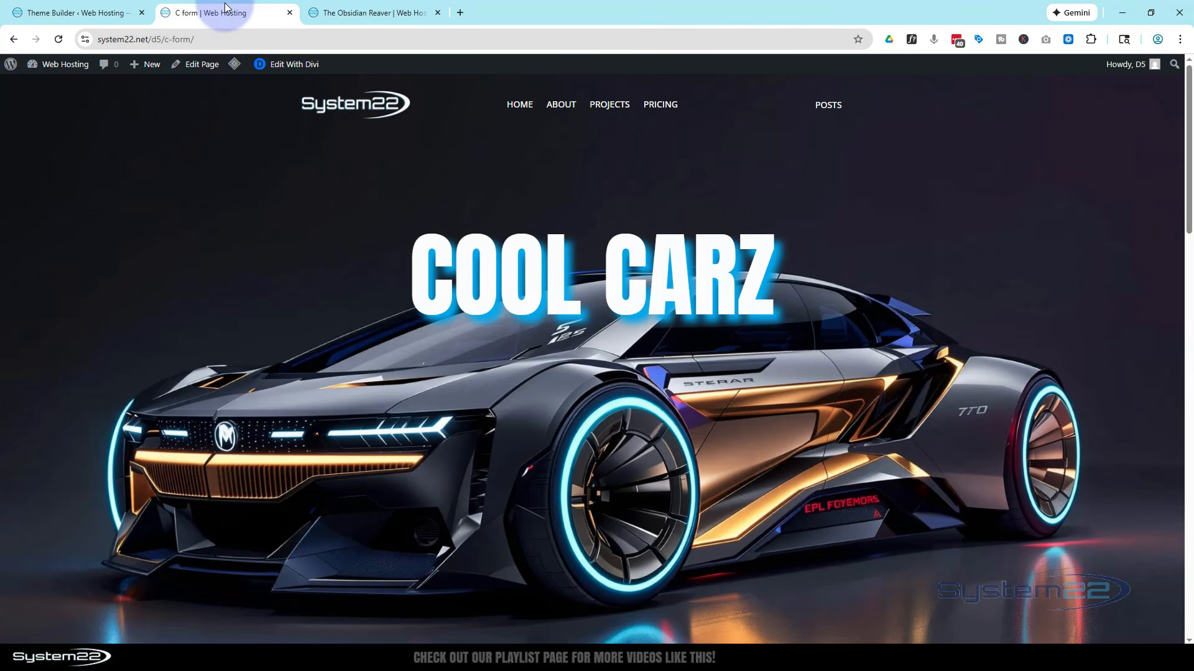
{"action": "left_click", "coordinate": [63, 13]}
{"action": "left_click", "coordinate": [308, 101]}
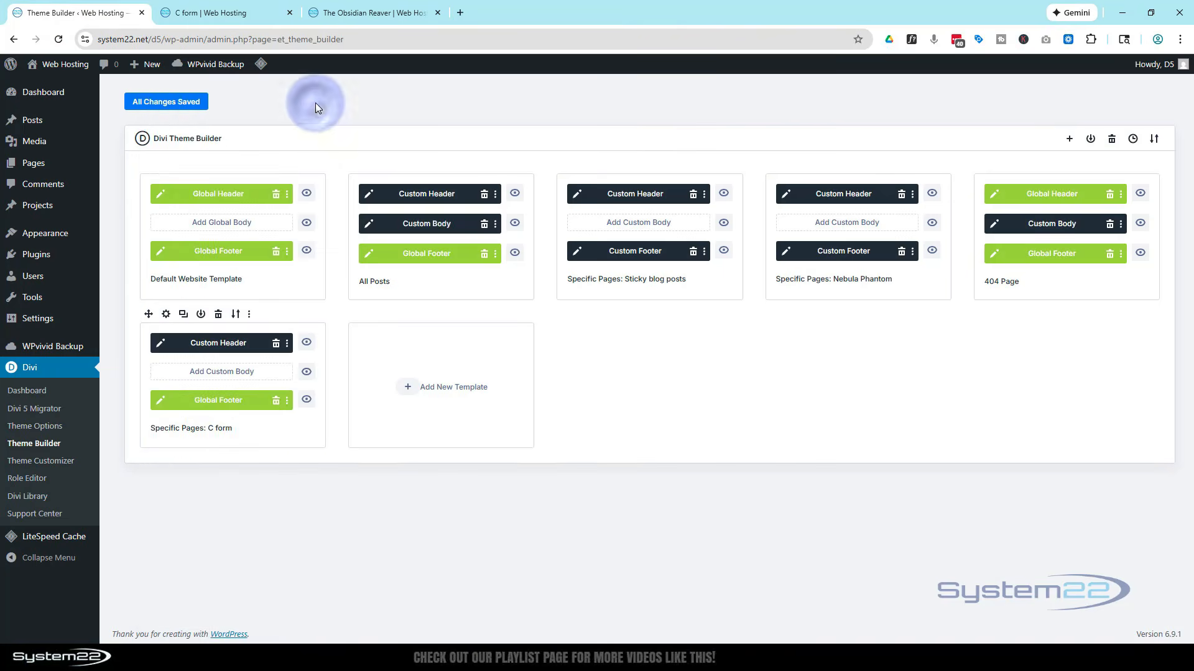
- Open the C form template's custom header for editing and delete its existing POSTS link module
{"action": "left_click", "coordinate": [161, 346]}
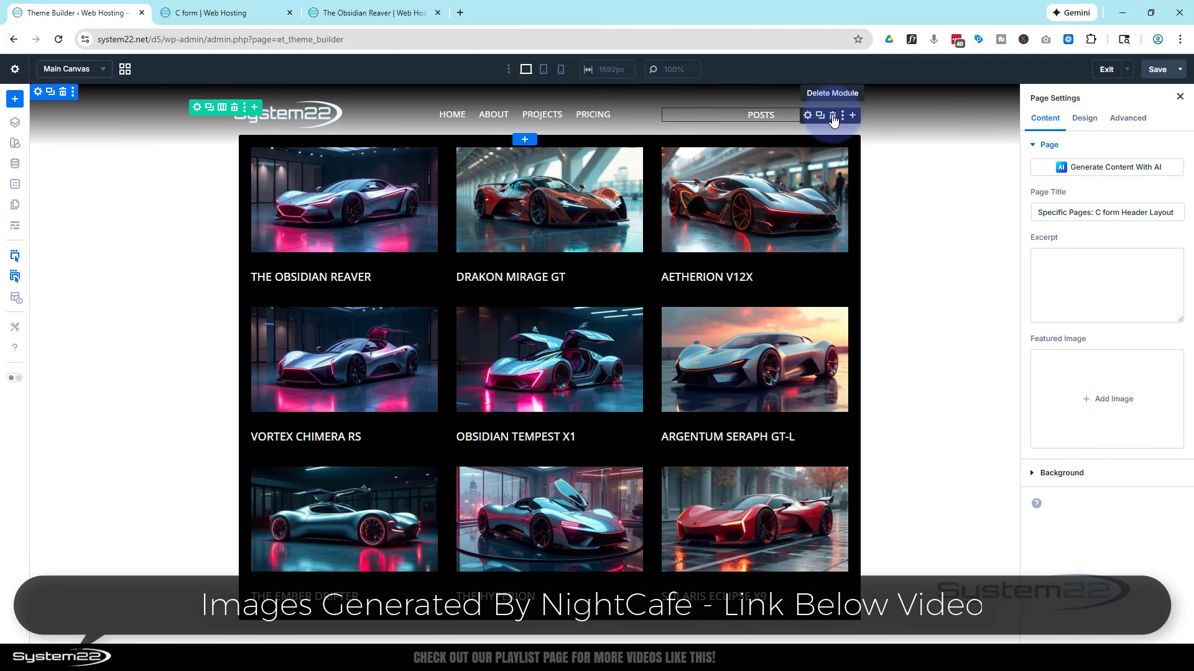
{"action": "left_click", "coordinate": [833, 117]}
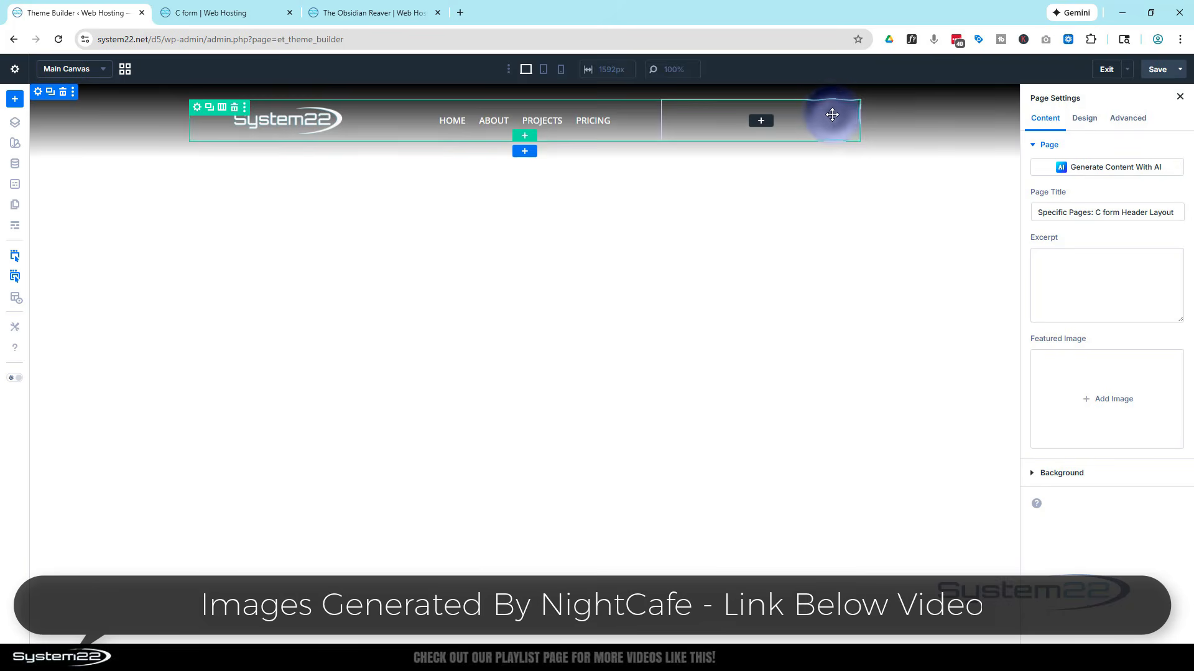
- Insert a Link module in the header's empty third column and set its text to POSTS
{"action": "left_click", "coordinate": [761, 122]}
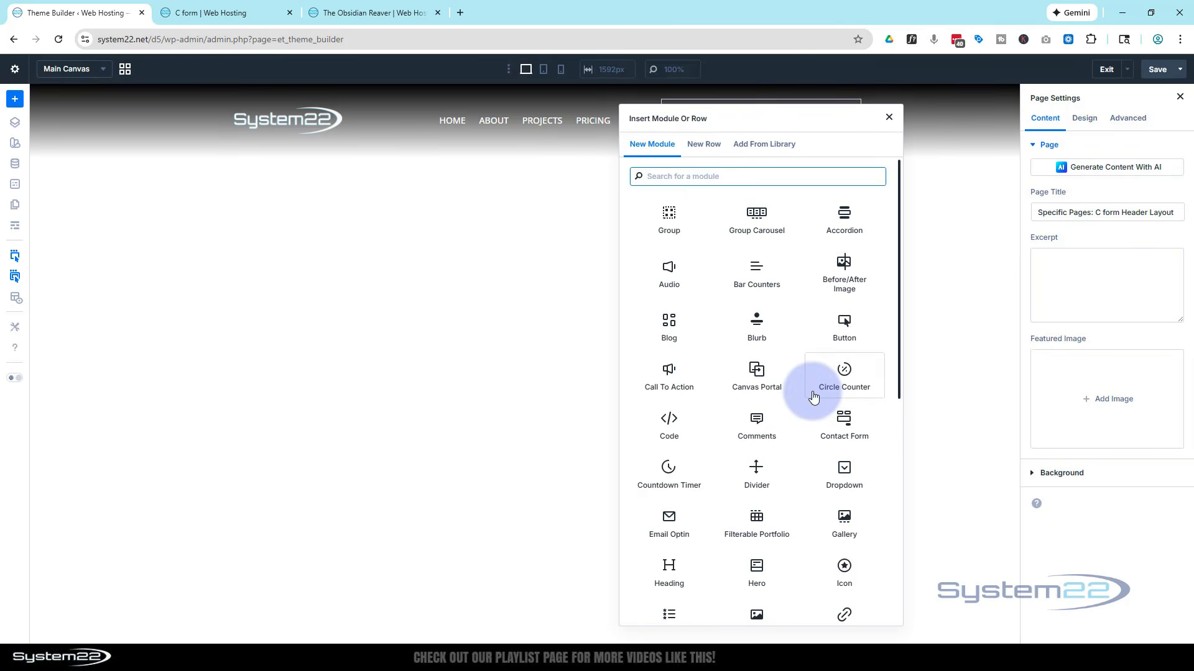
{"action": "scroll", "coordinate": [816, 396], "scroll_direction": "down", "scroll_amount": 2}
{"action": "scroll", "coordinate": [816, 395], "scroll_direction": "down", "scroll_amount": 1}
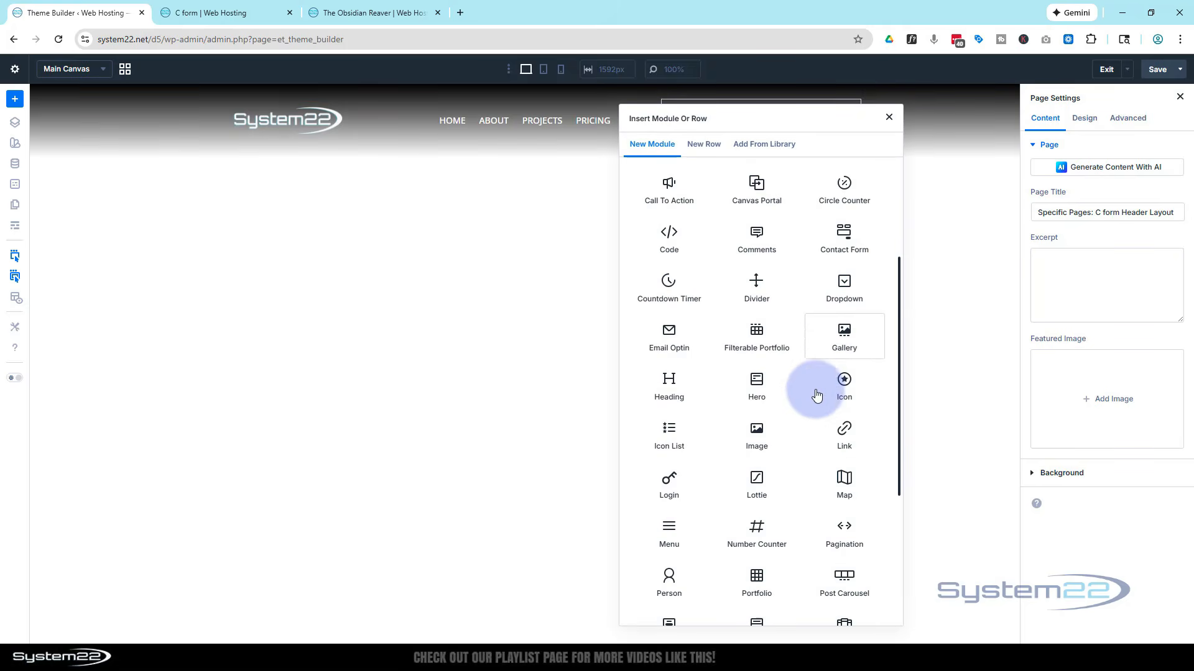
{"action": "left_click", "coordinate": [844, 434]}
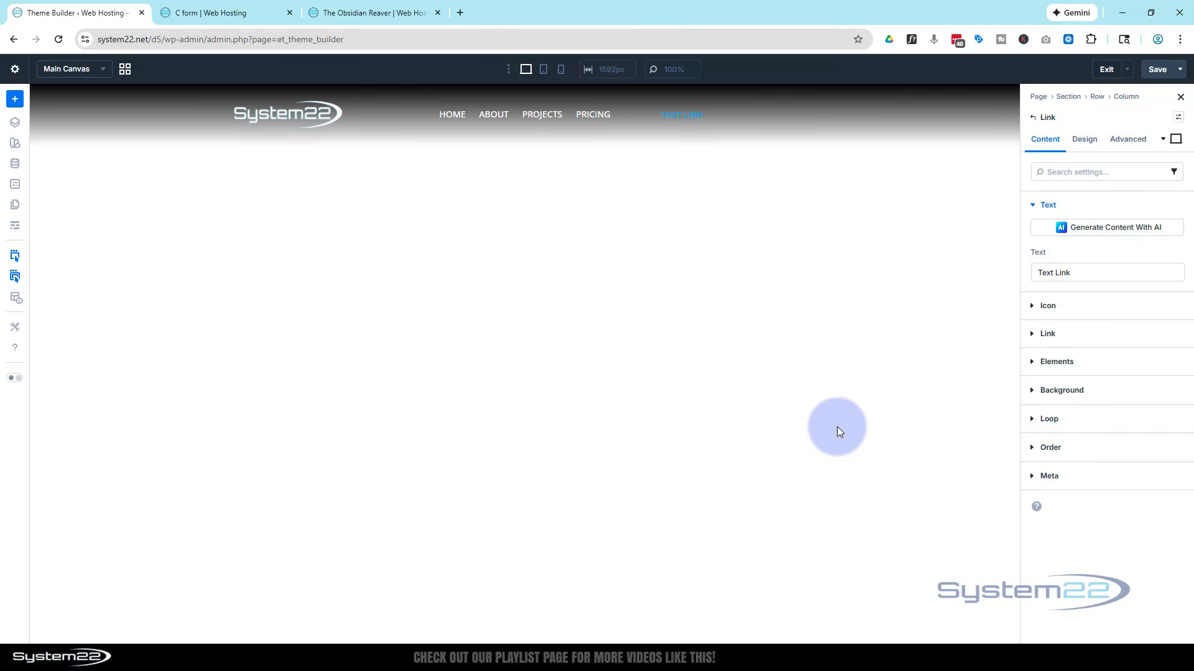
{"action": "left_click", "coordinate": [1106, 273]}
{"action": "left_click_drag", "start_coordinate": [1087, 272], "coordinate": [1020, 275]}
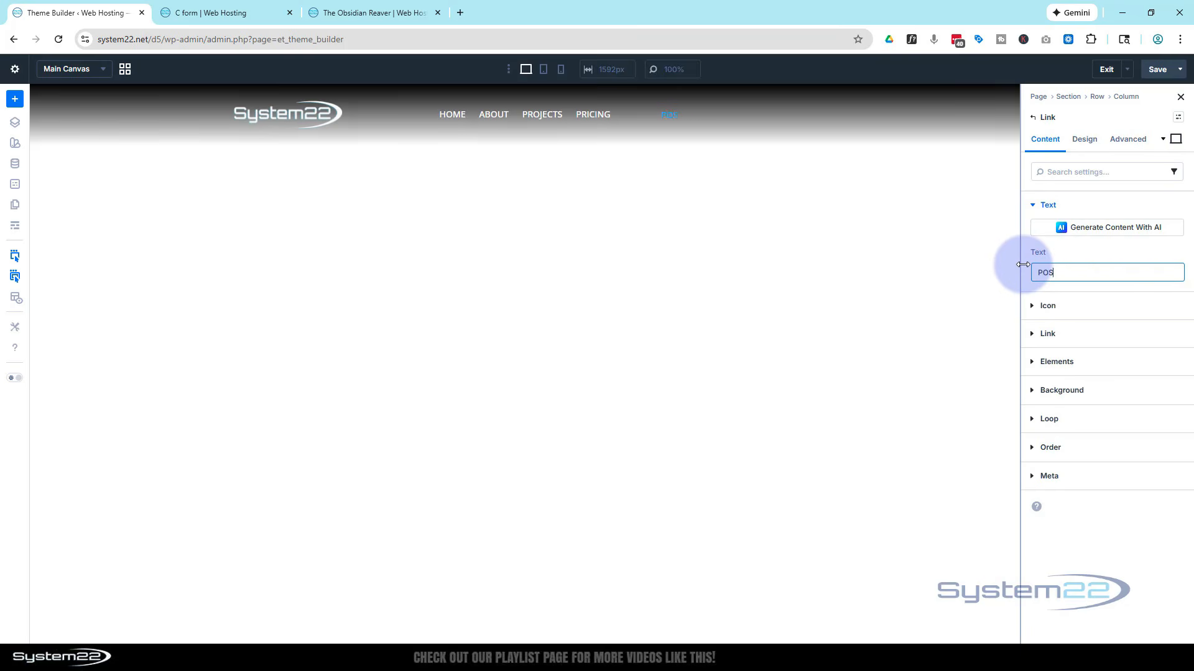
{"action": "type", "text": "POSTS"}
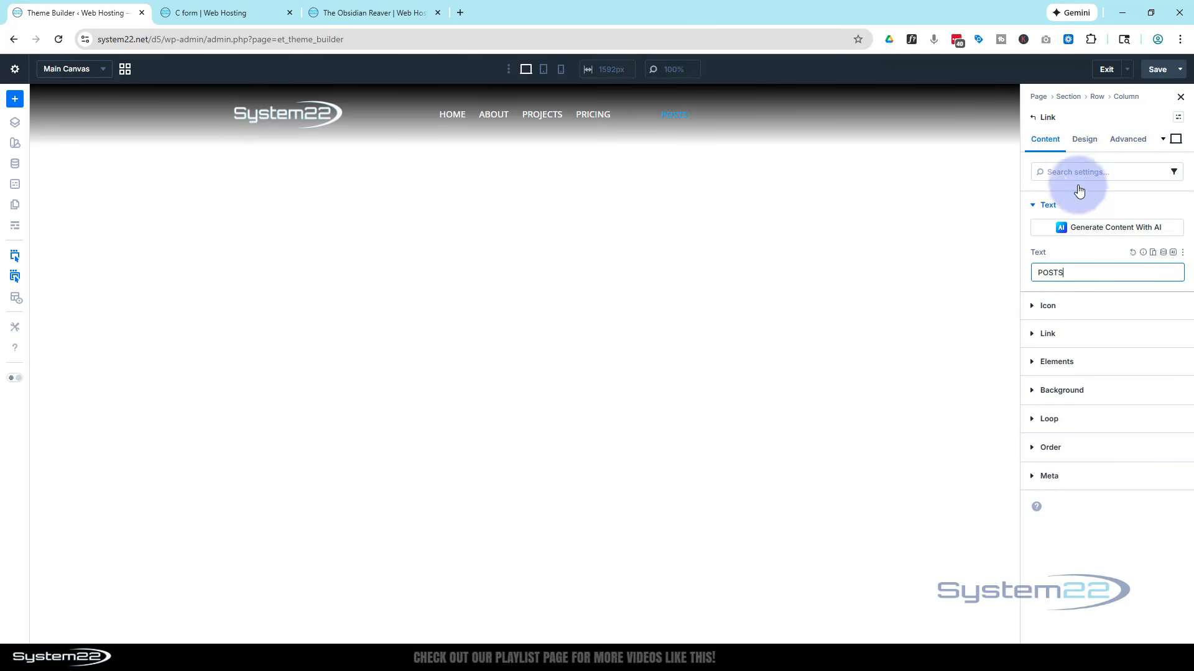
- Center the POSTS link's text and set its text color to white (FFFFFF)
{"action": "left_click", "coordinate": [1090, 143]}
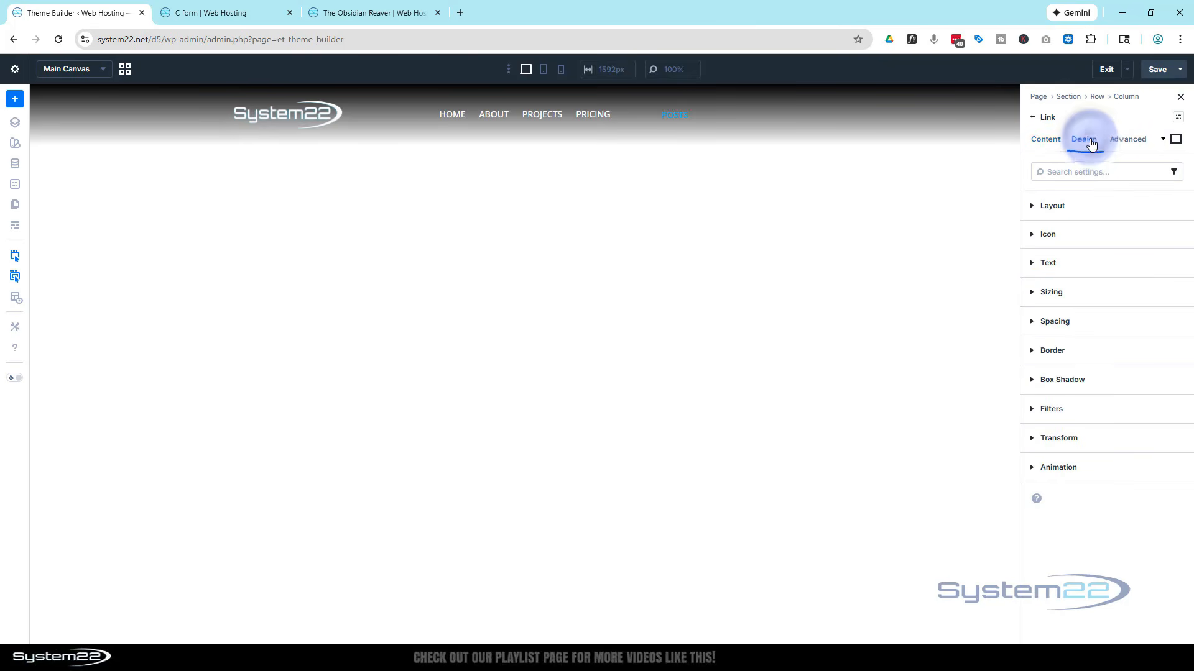
{"action": "left_click", "coordinate": [1090, 264]}
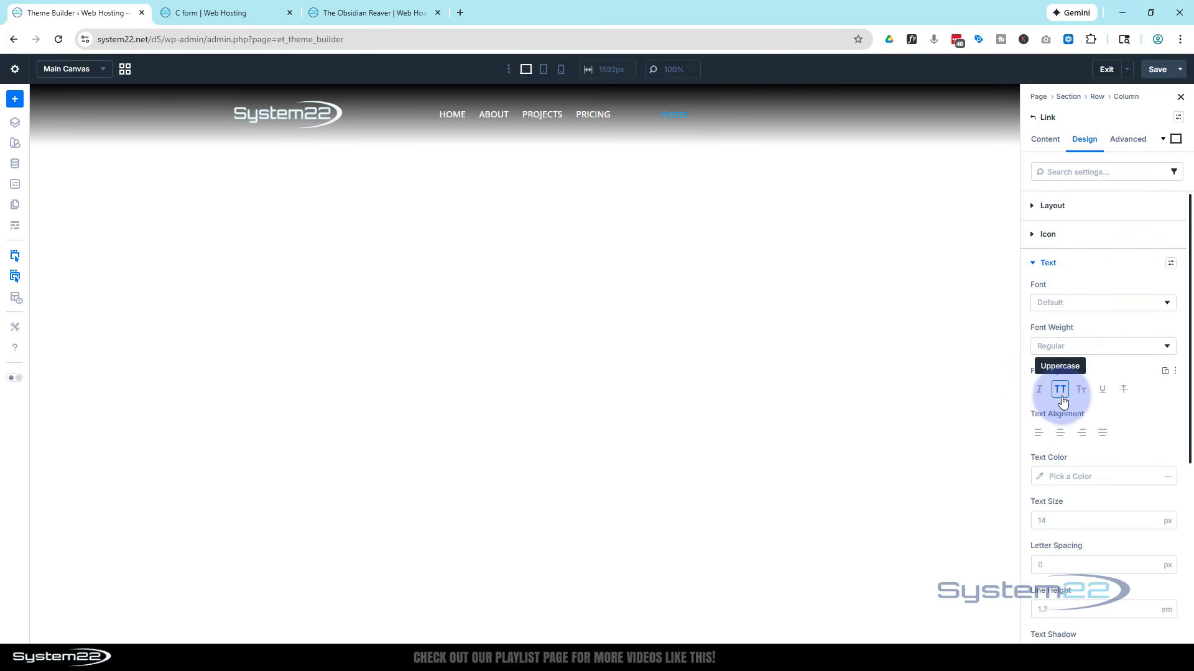
{"action": "left_click", "coordinate": [1060, 433]}
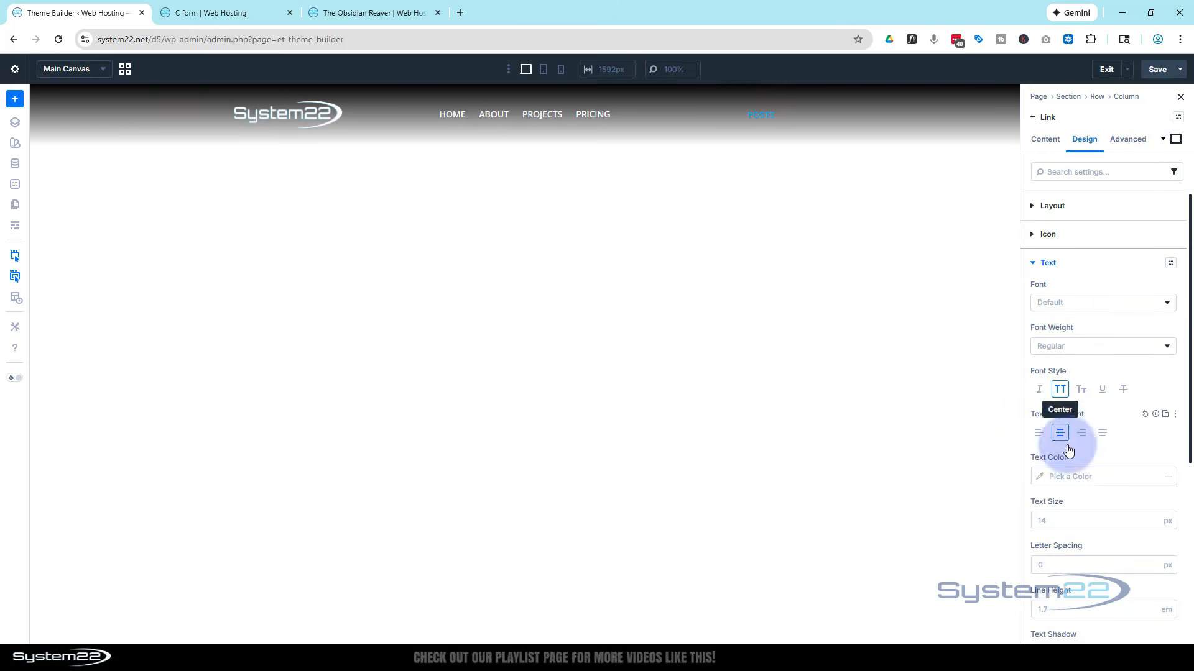
{"action": "left_click", "coordinate": [1039, 476]}
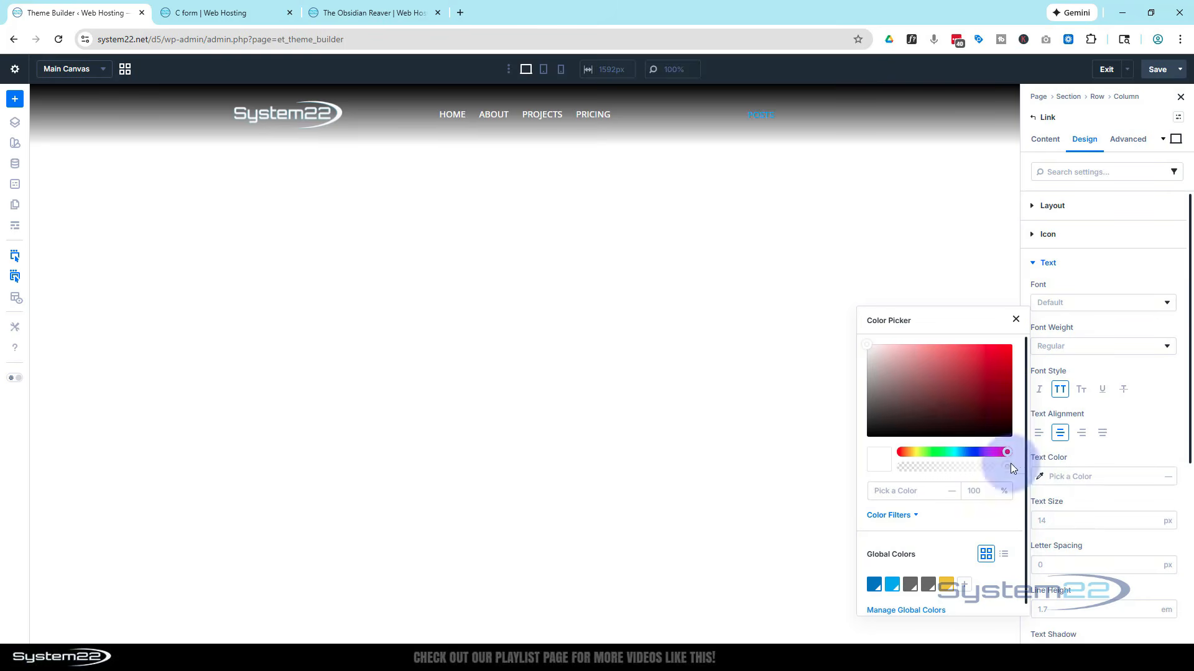
{"action": "left_click", "coordinate": [960, 393]}
{"action": "left_click", "coordinate": [863, 344]}
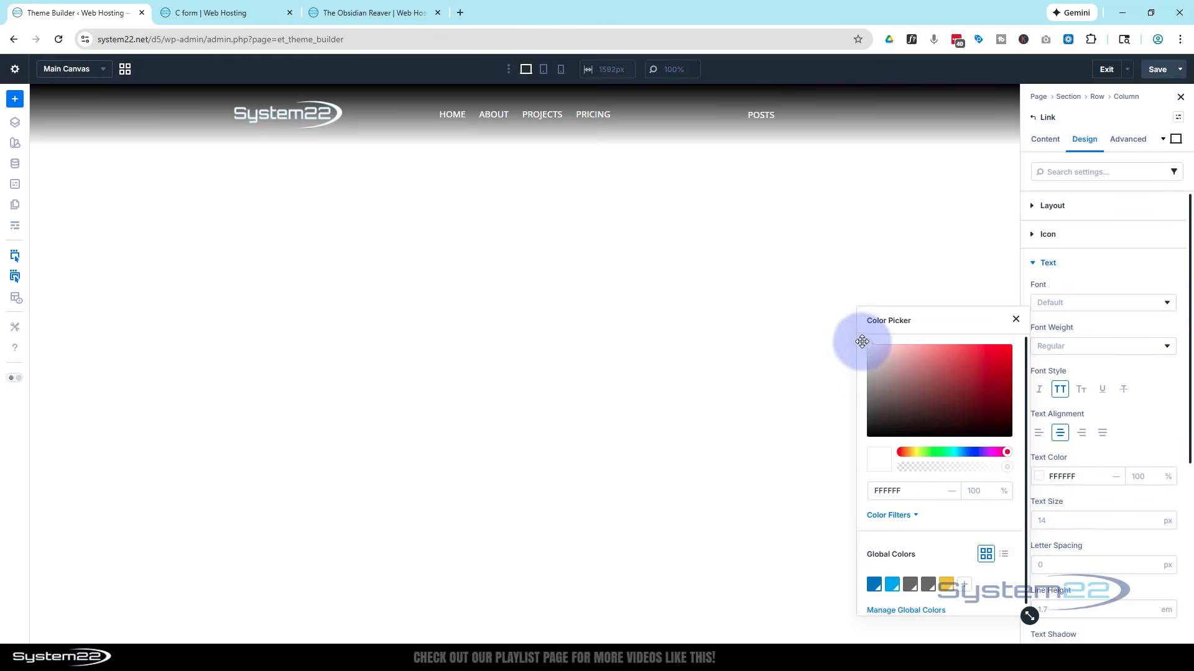
{"action": "left_click", "coordinate": [1156, 370]}
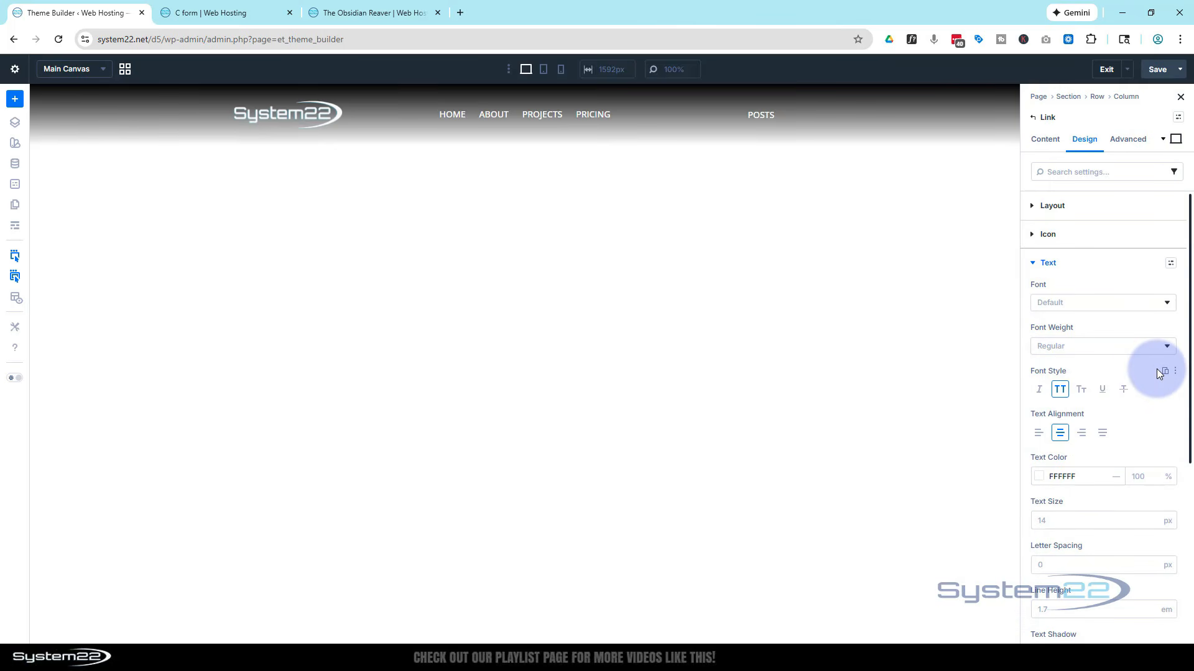
- Add a Dropdown element to the POSTS link and insert a Blurb module inside the dropdown
{"action": "left_click", "coordinate": [1042, 142]}
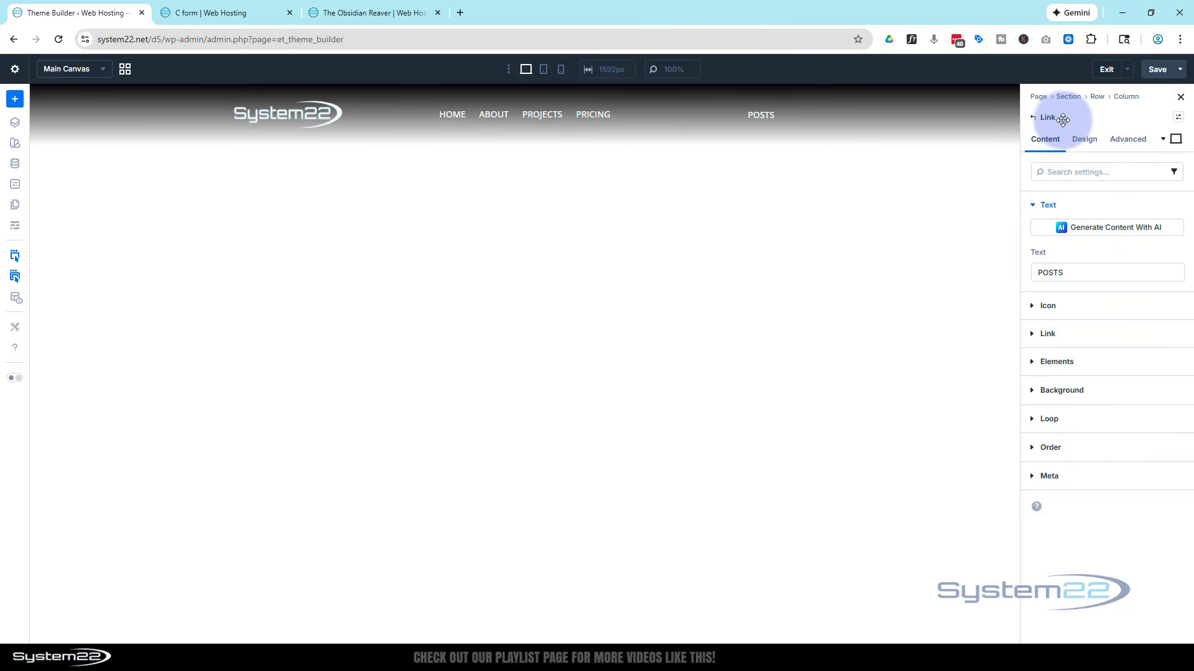
{"action": "left_click", "coordinate": [1032, 360]}
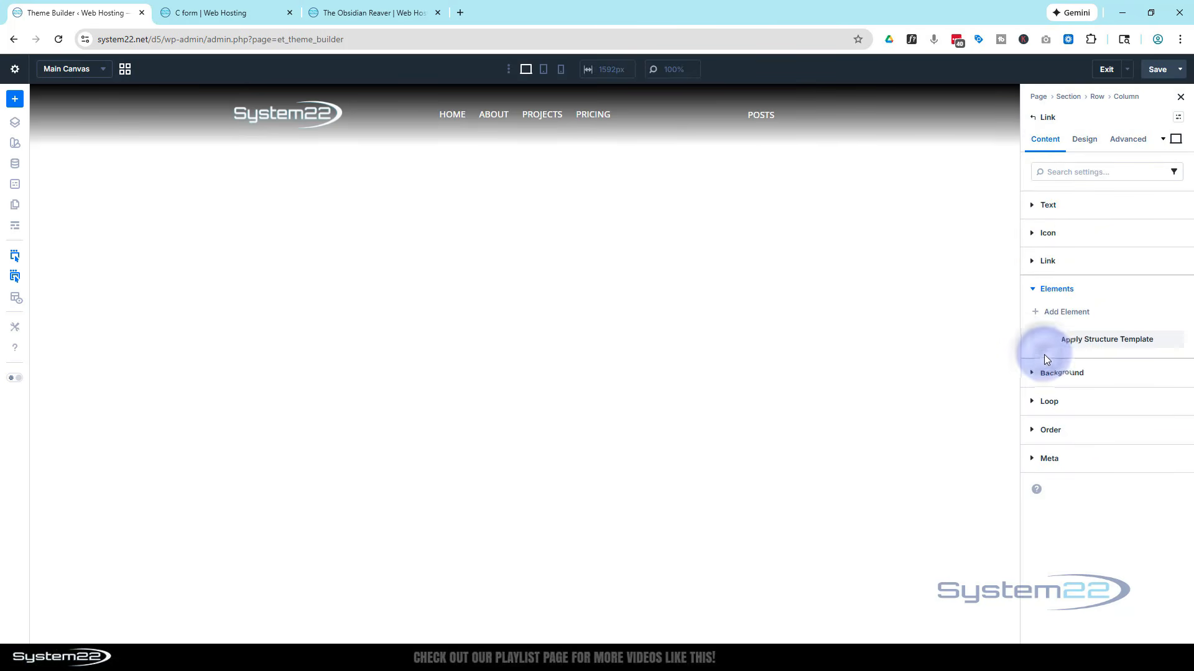
{"action": "left_click", "coordinate": [1049, 312]}
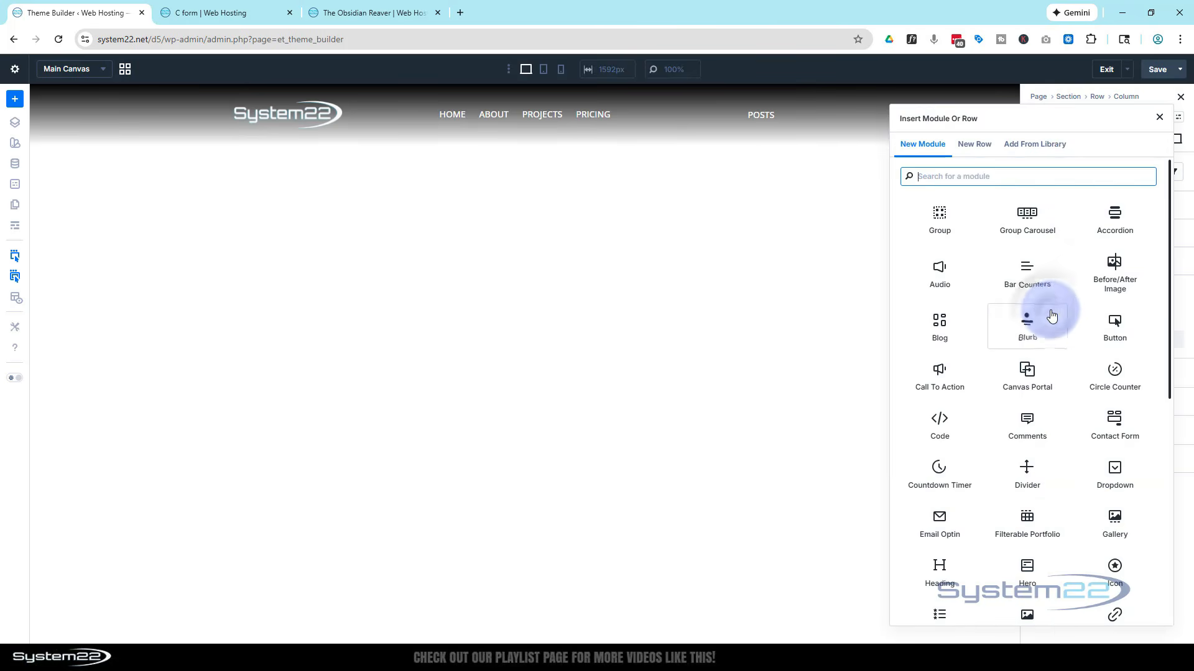
{"action": "scroll", "coordinate": [1027, 236], "scroll_direction": "down", "scroll_amount": 2}
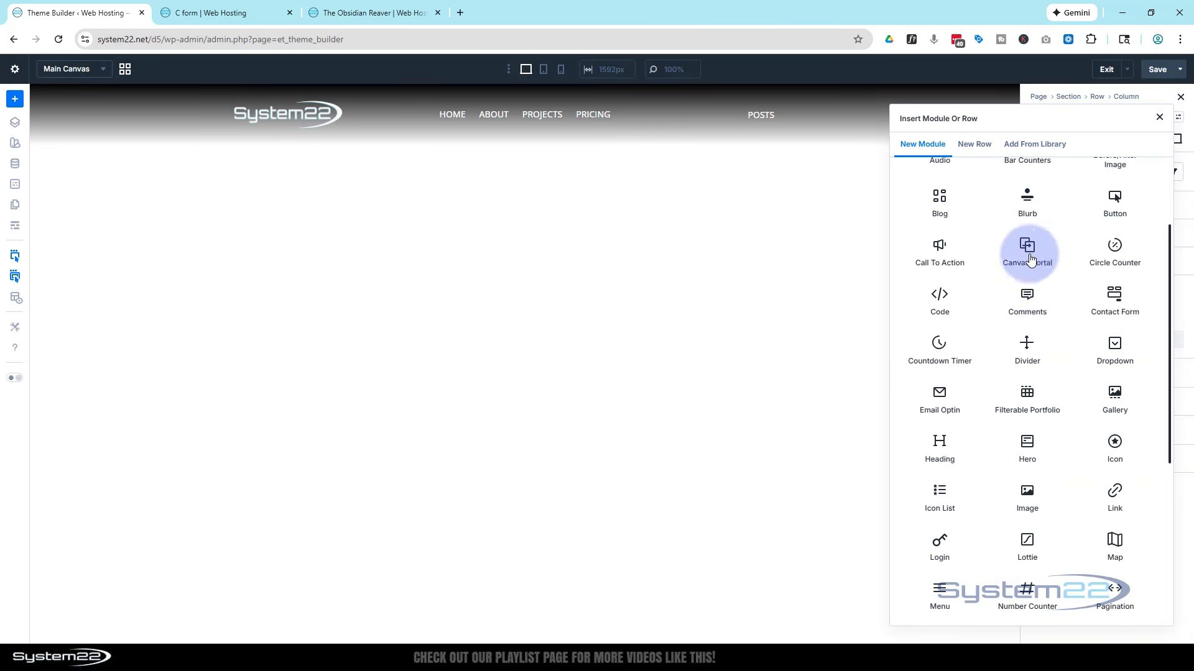
{"action": "left_click", "coordinate": [1113, 346]}
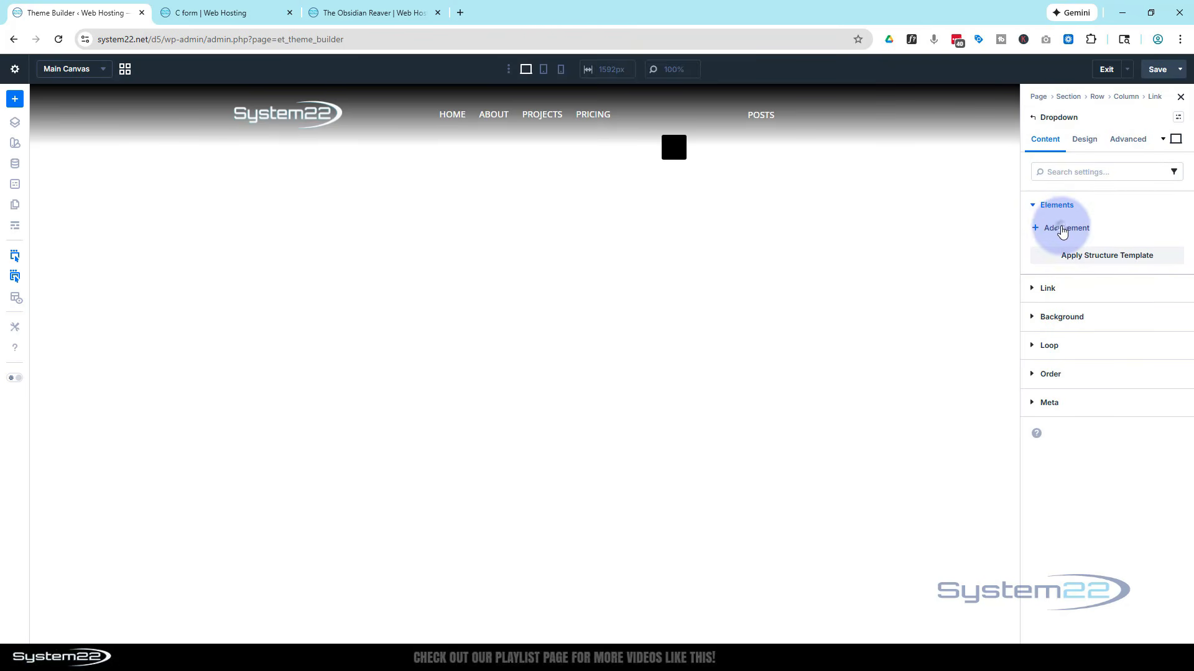
{"action": "left_click", "coordinate": [1064, 228]}
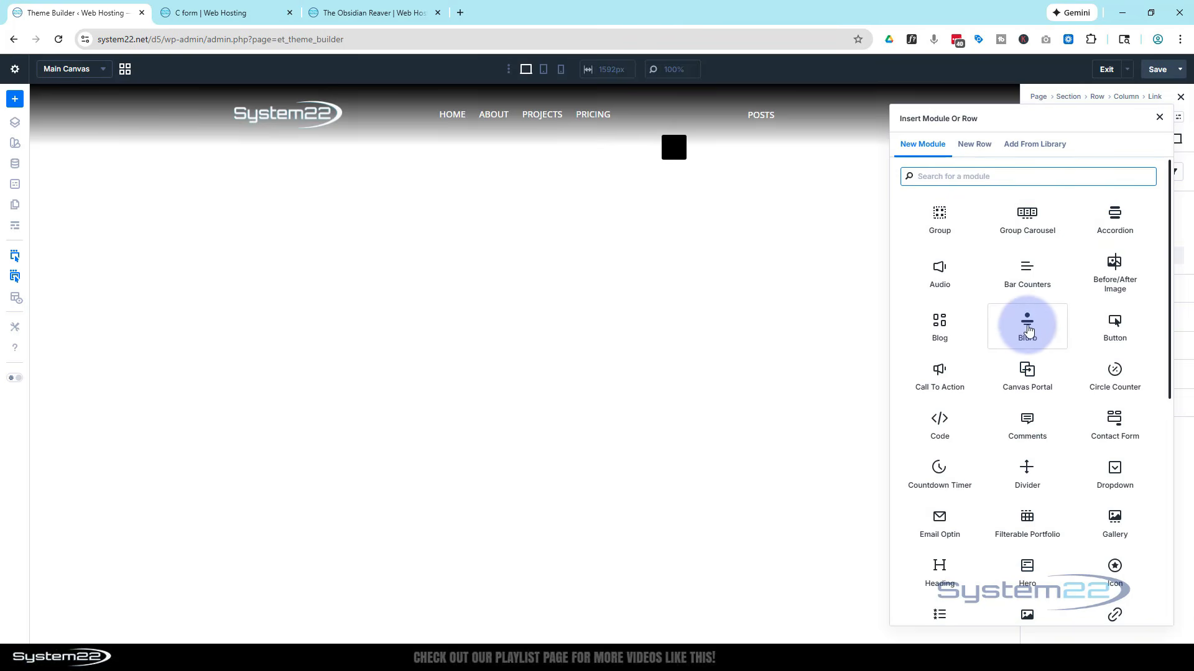
{"action": "left_click", "coordinate": [1027, 322]}
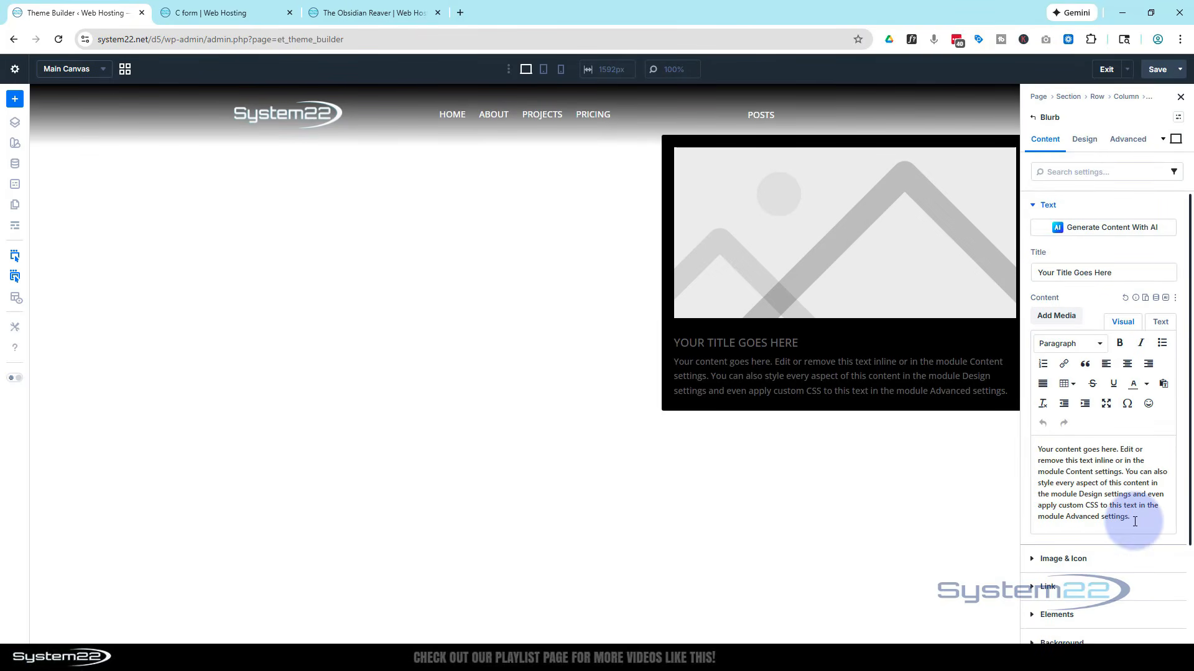
- Delete the placeholder body text from the blurb in the POSTS dropdown
{"action": "left_click_drag", "start_coordinate": [1135, 521], "coordinate": [1052, 452]}
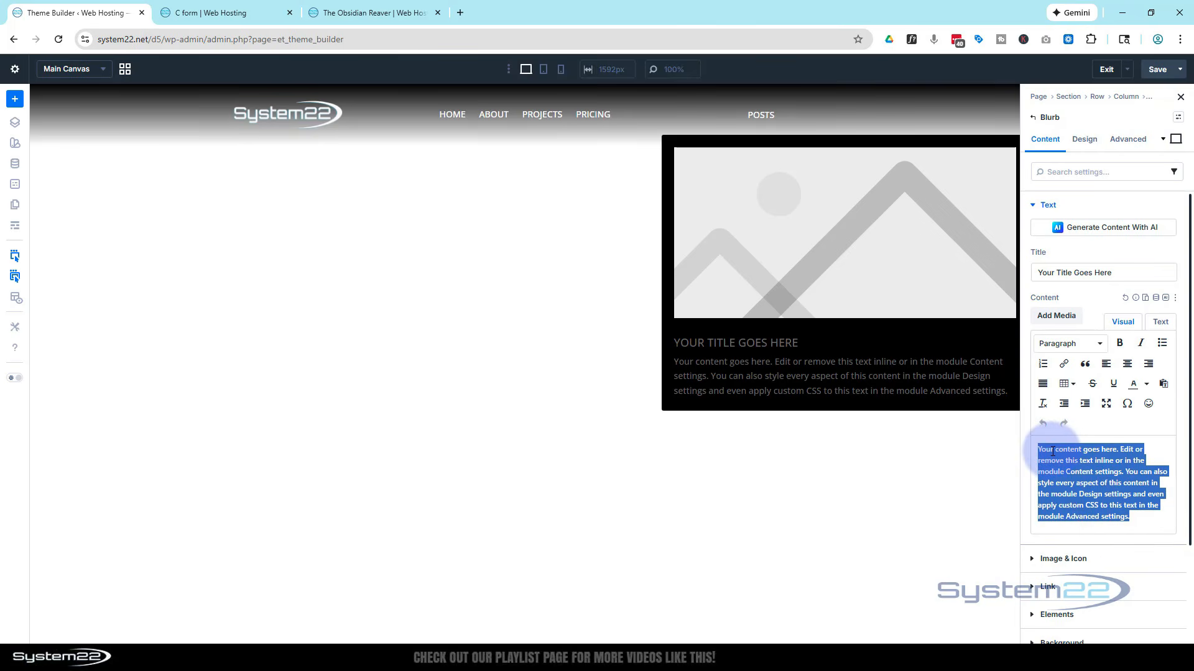
{"action": "key", "text": "BackSpace"}
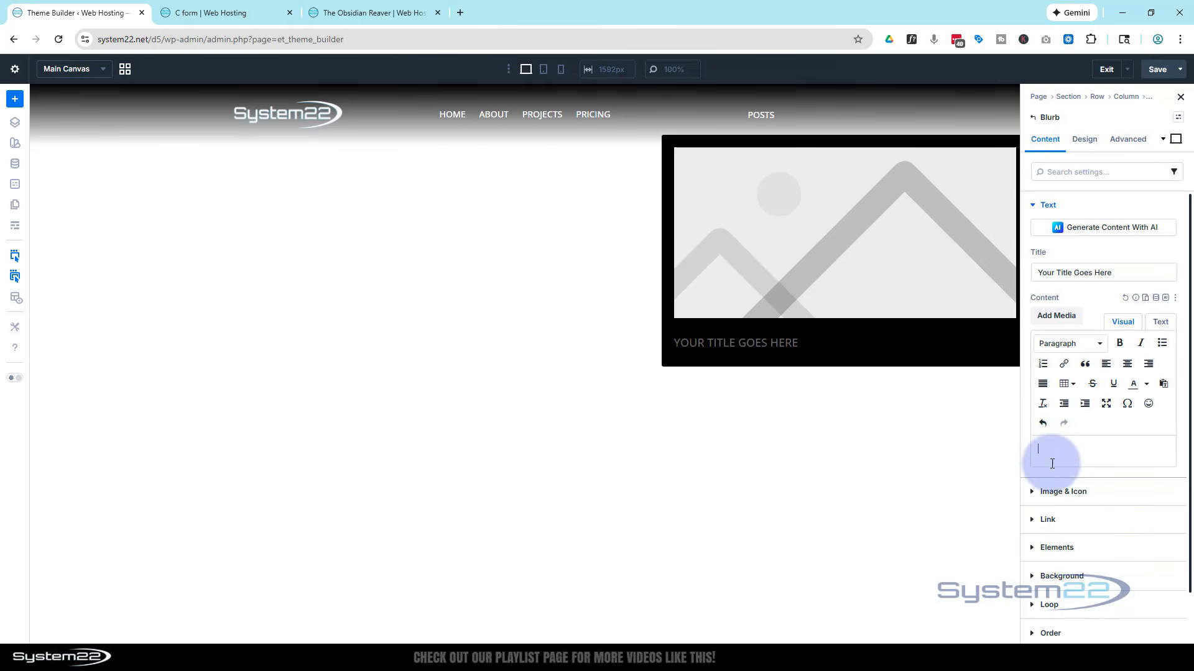
- Open the site's list of all posts in the WordPress dashboard and examine the posts and their categories
{"action": "left_click", "coordinate": [339, 15]}
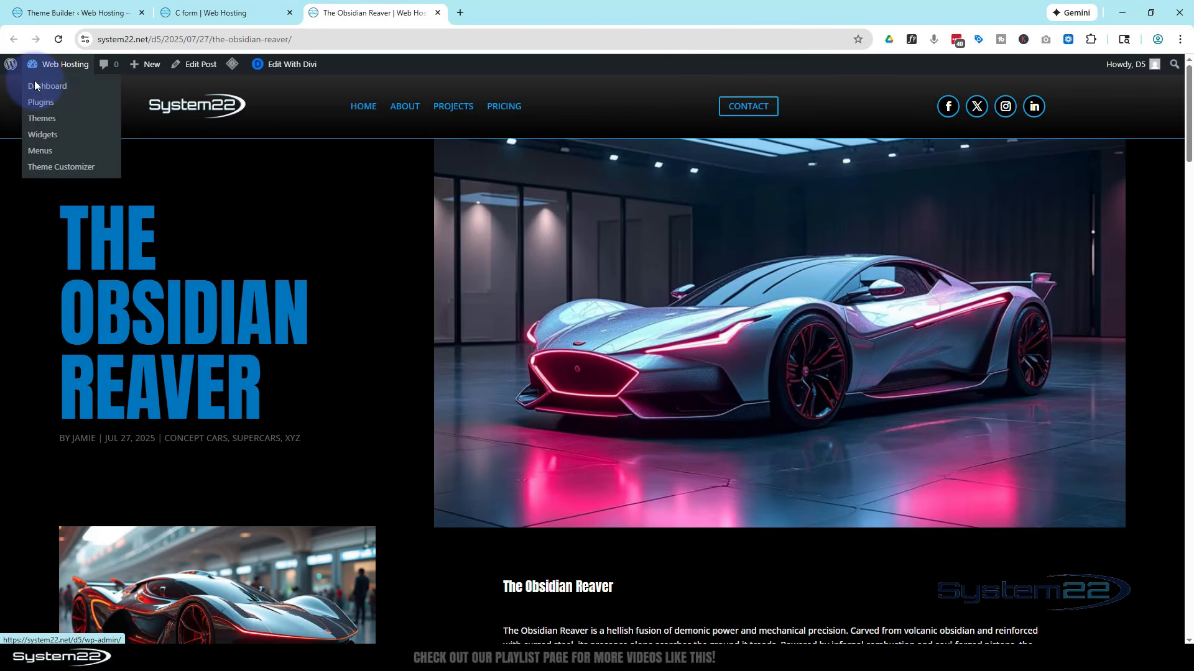
{"action": "left_click", "coordinate": [35, 87]}
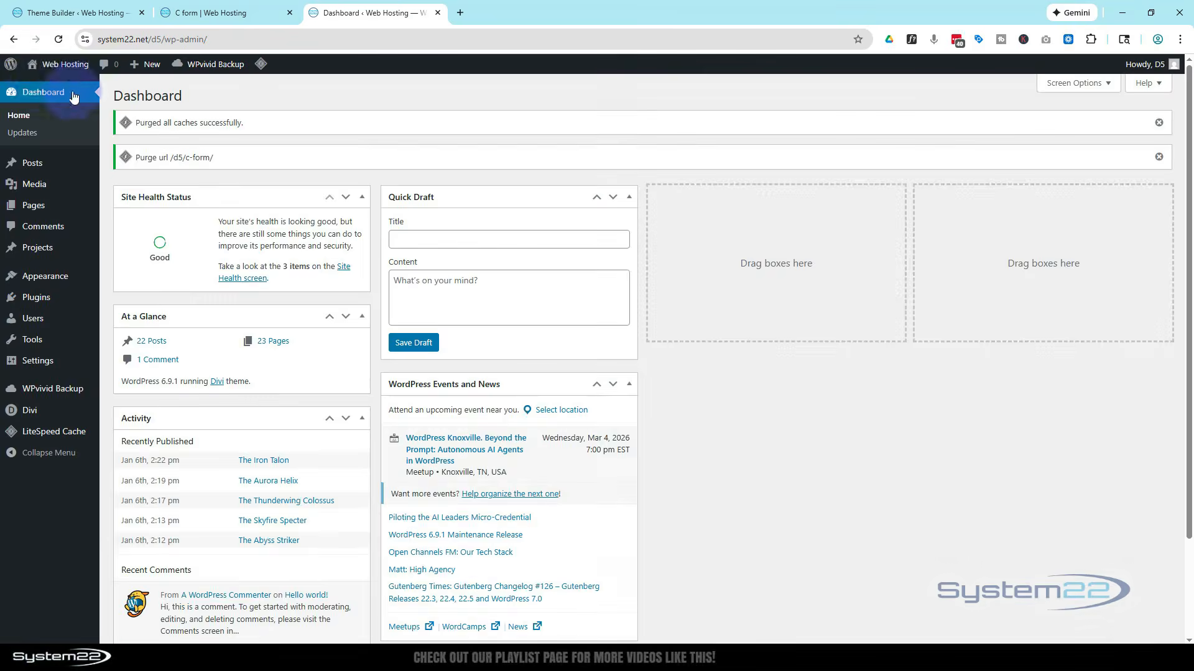
{"action": "mouse_move", "coordinate": [35, 166]}
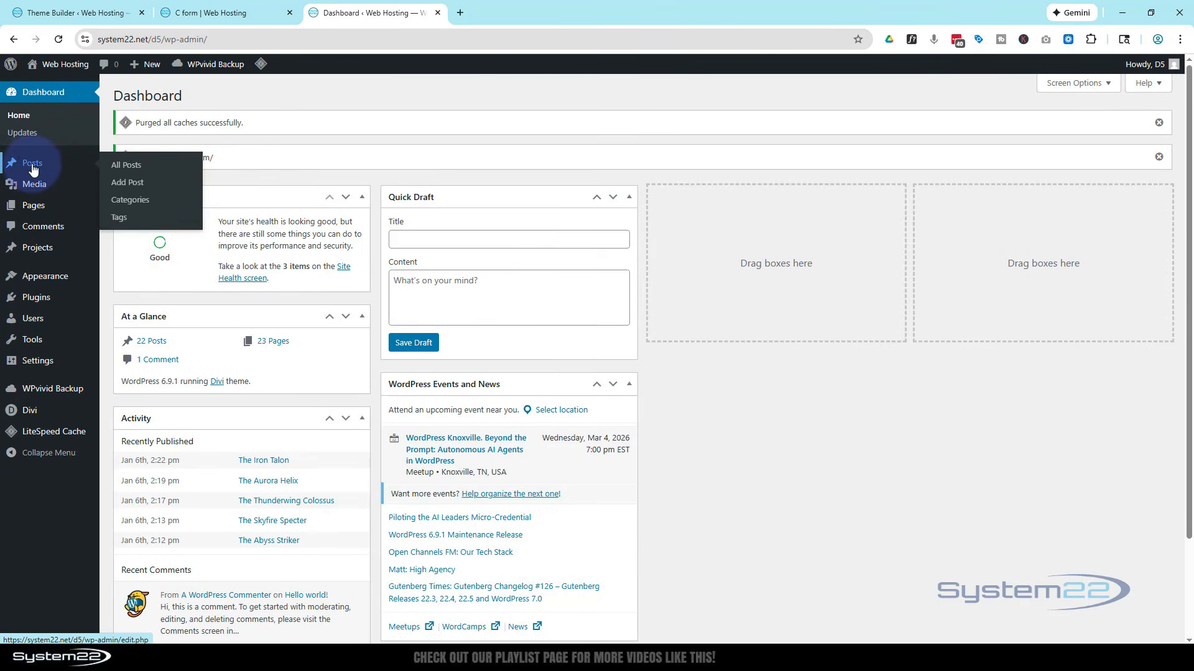
{"action": "left_click", "coordinate": [33, 166]}
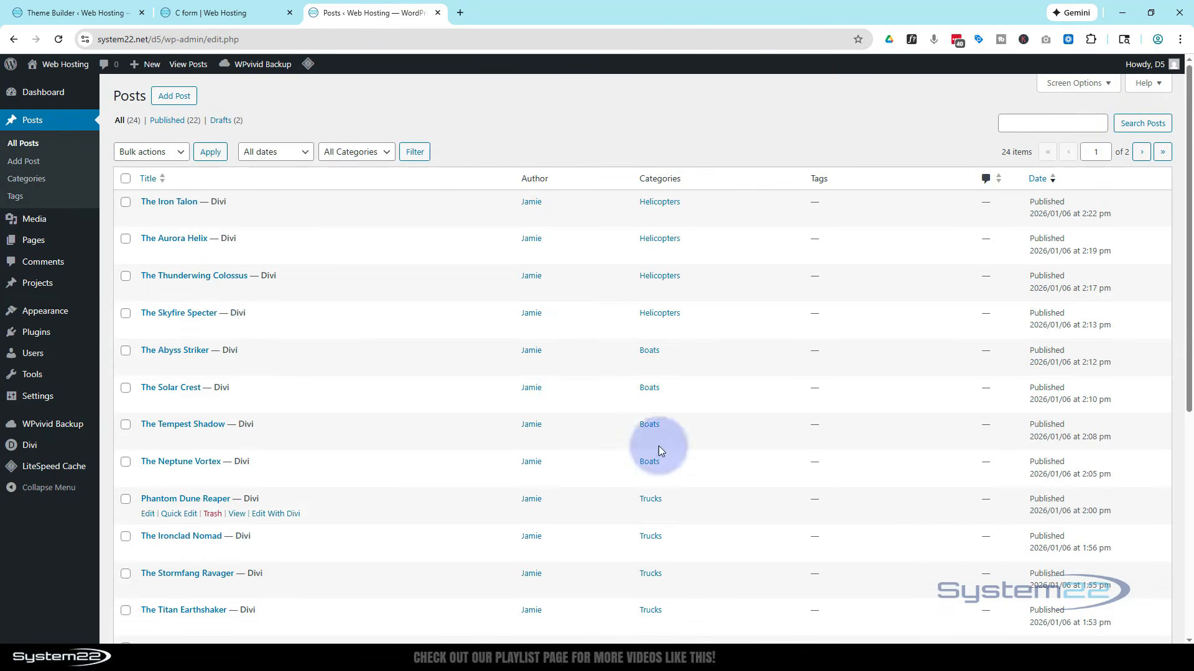
{"action": "scroll", "coordinate": [677, 367], "scroll_direction": "down", "scroll_amount": 5}
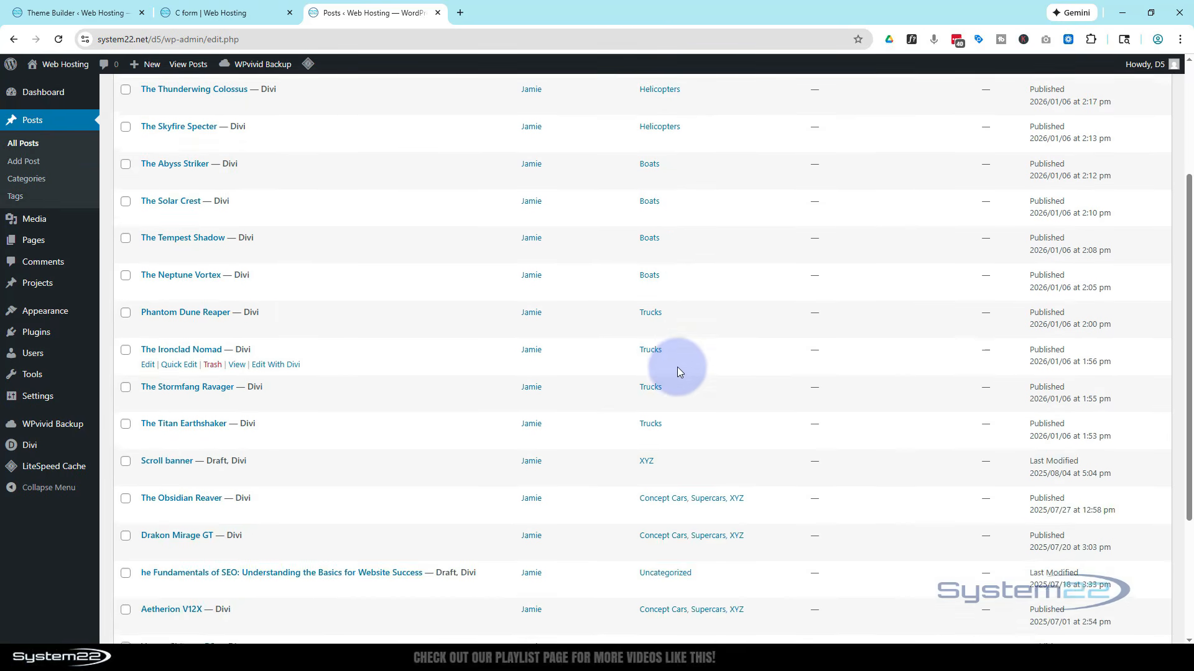
{"action": "scroll", "coordinate": [680, 513], "scroll_direction": "down", "scroll_amount": 2}
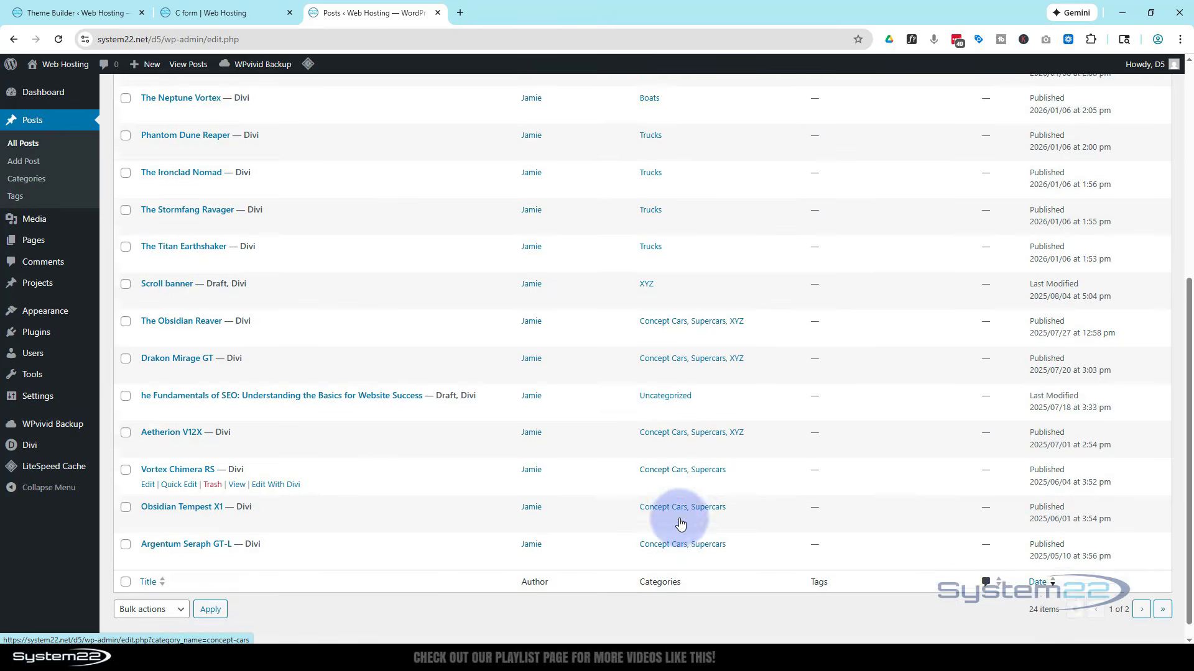
{"action": "scroll", "coordinate": [680, 510], "scroll_direction": "up", "scroll_amount": 4}
{"action": "scroll", "coordinate": [680, 502], "scroll_direction": "down", "scroll_amount": 1}
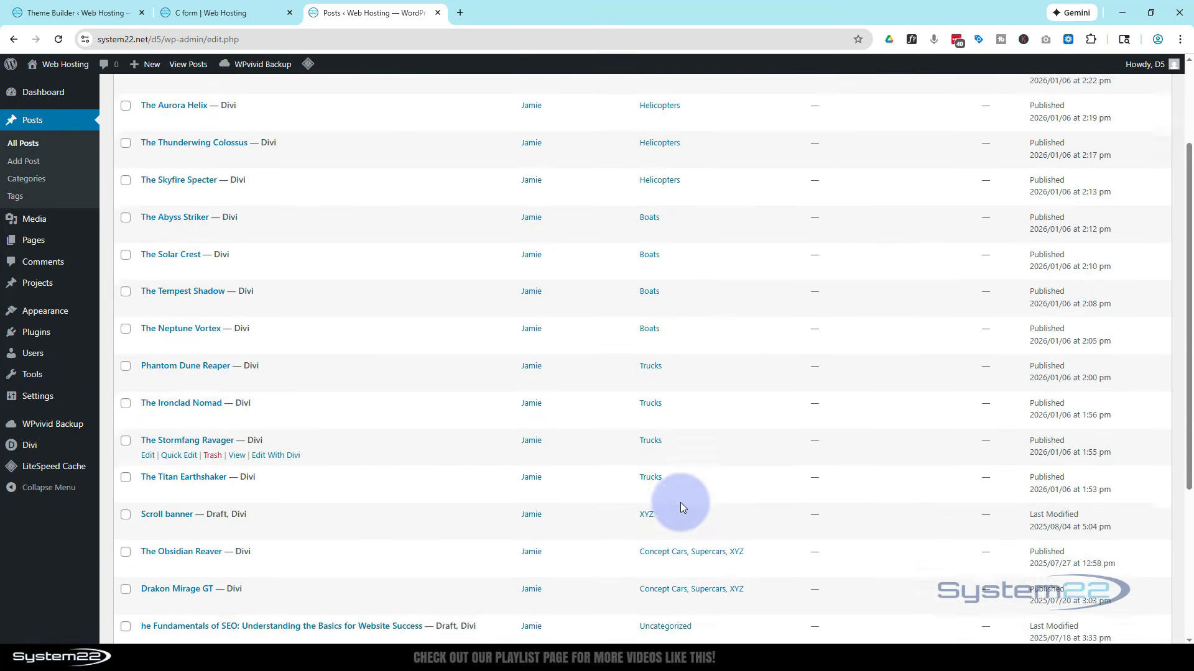
{"action": "scroll", "coordinate": [680, 502], "scroll_direction": "down", "scroll_amount": 1}
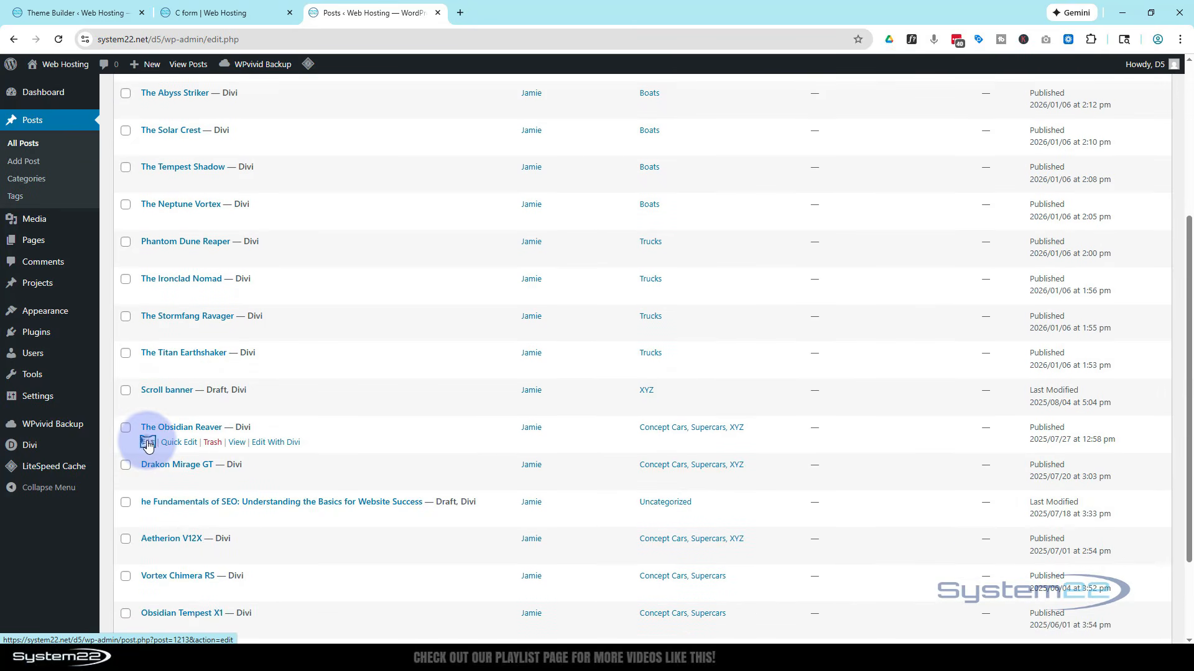
- Open The Obsidian Reaver post in the Divi Builder and examine its page title, excerpt and featured image settings
{"action": "left_click", "coordinate": [148, 443]}
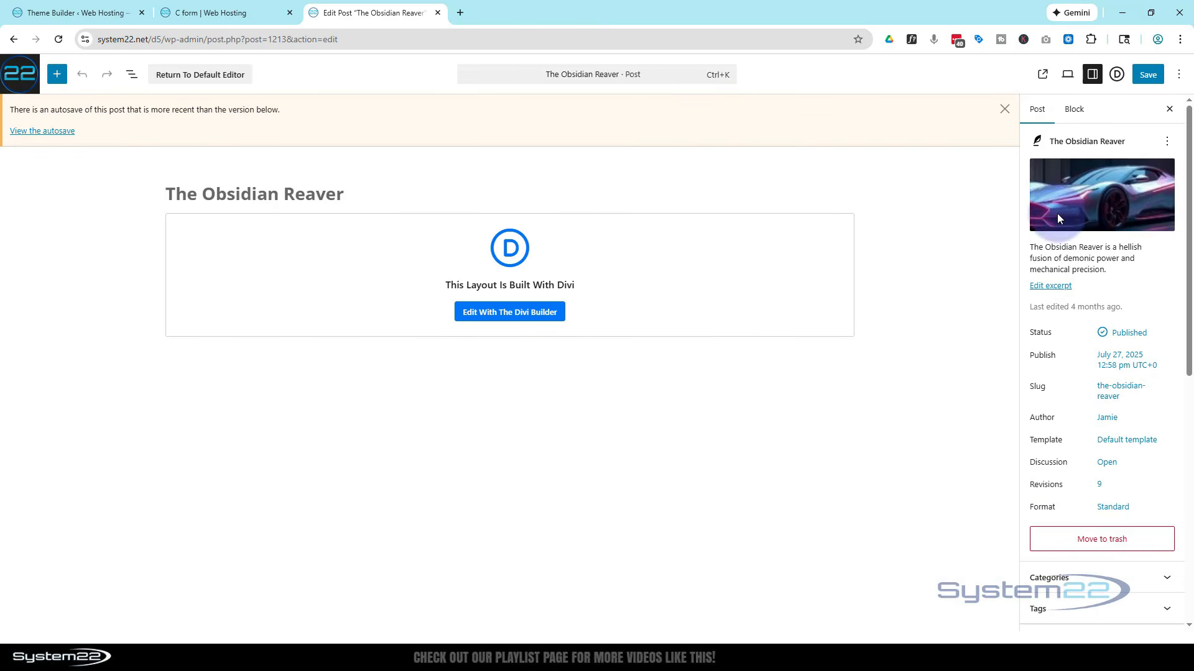
{"action": "mouse_move", "coordinate": [1073, 196]}
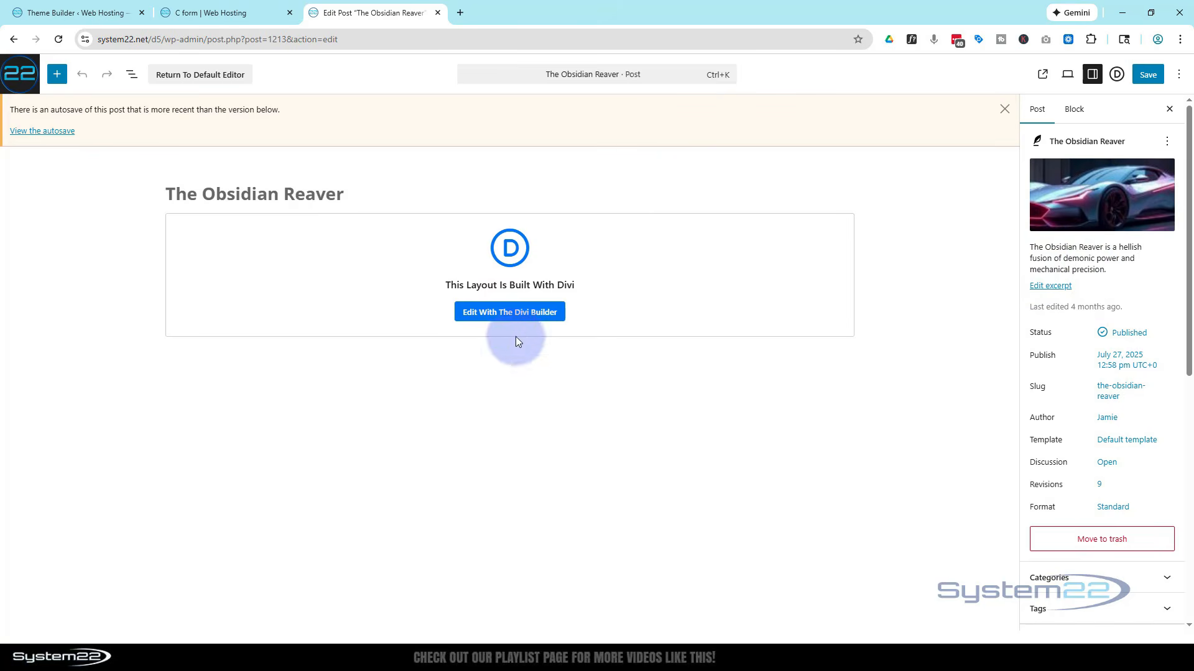
{"action": "left_click", "coordinate": [511, 315]}
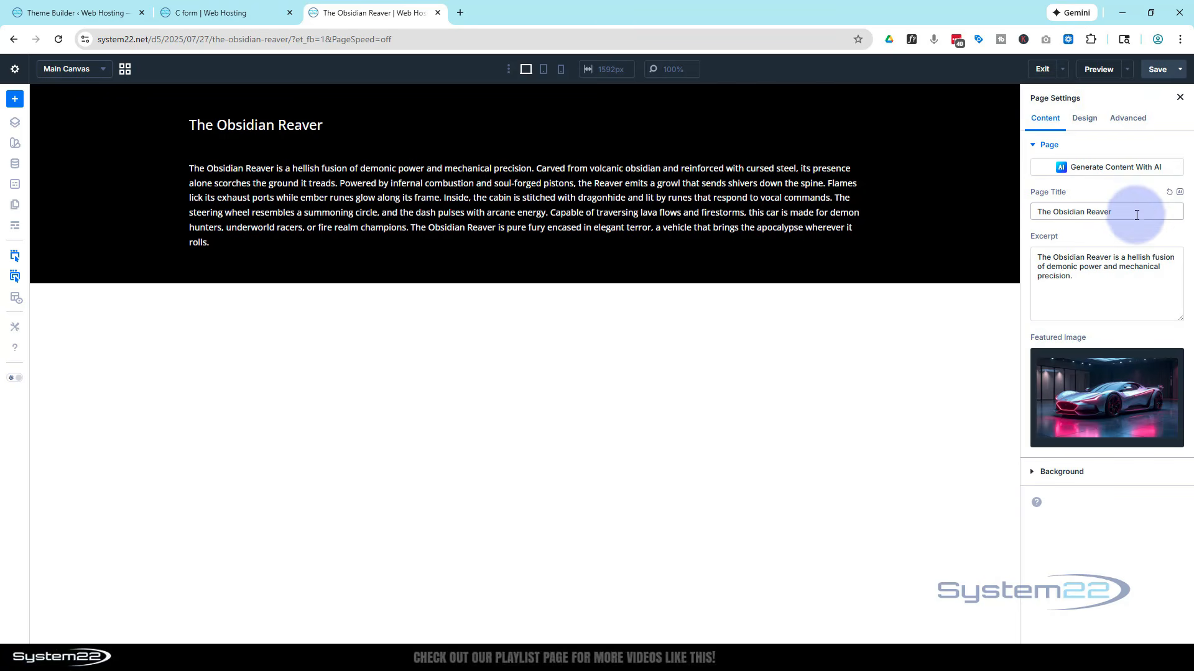
{"action": "left_click", "coordinate": [1085, 275]}
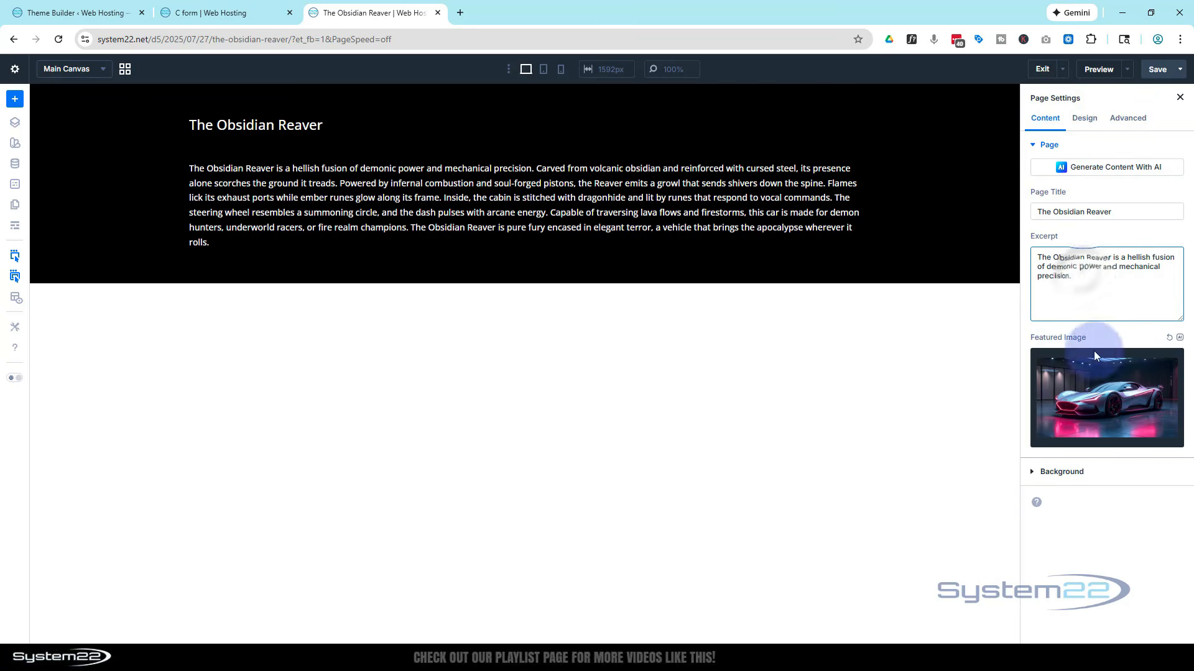
{"action": "mouse_move", "coordinate": [1091, 398]}
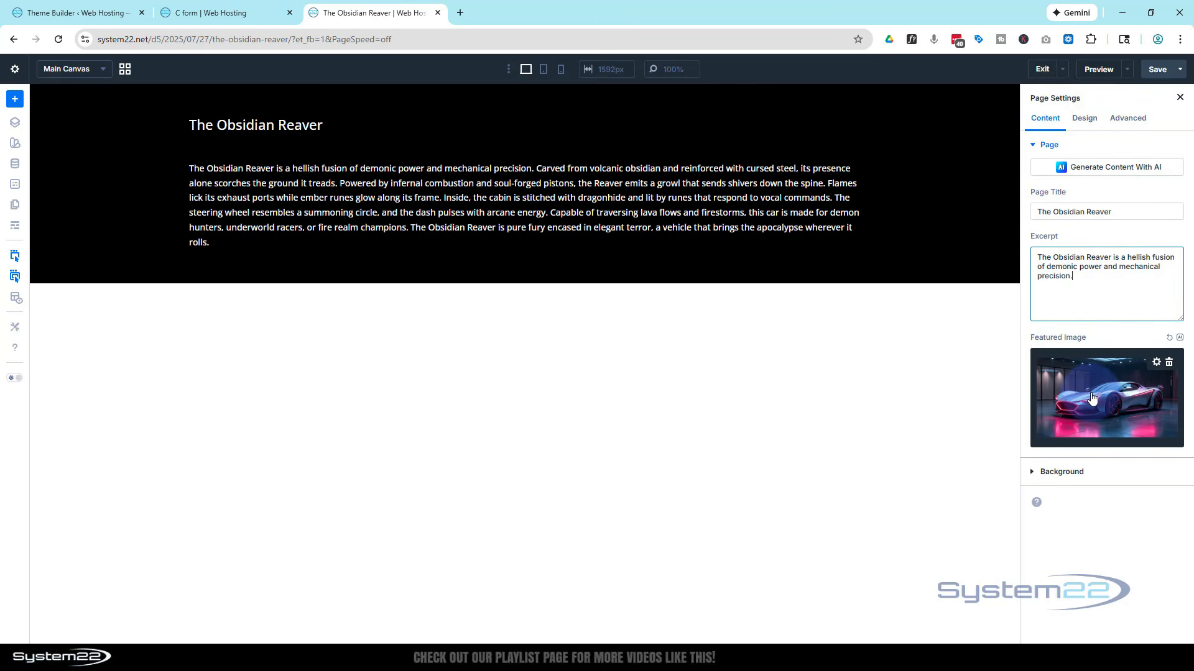
{"action": "left_click", "coordinate": [1124, 212]}
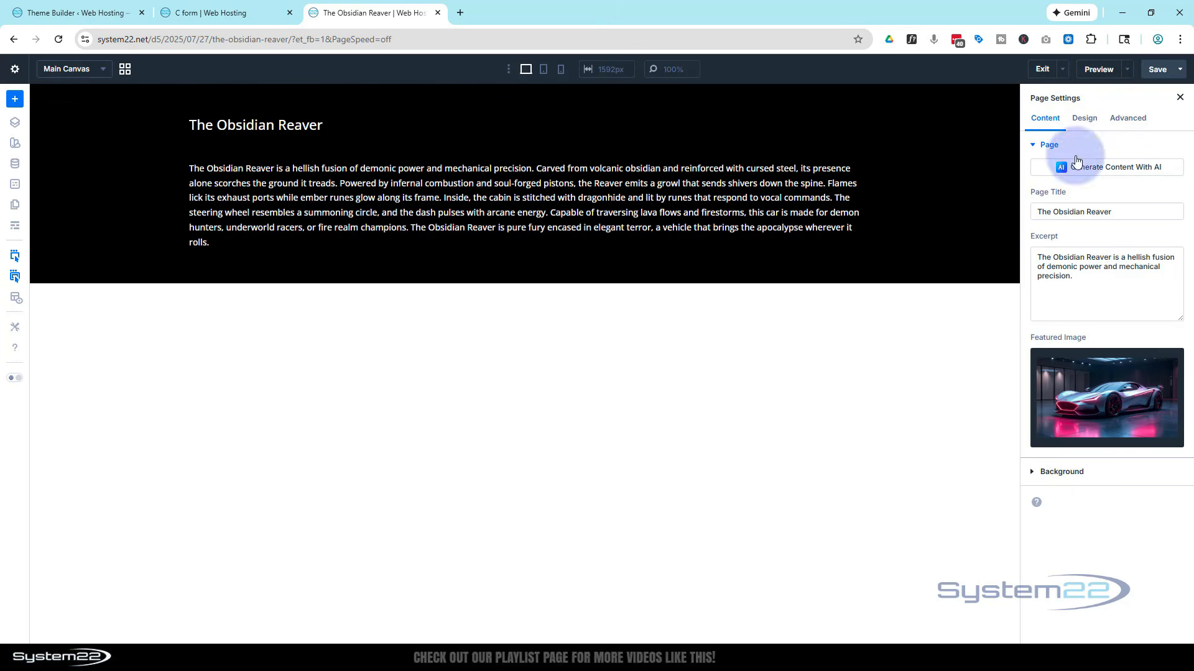
- Preview The Obsidian Reaver post on the front end, look through the page, and close the preview
{"action": "left_click", "coordinate": [1125, 69]}
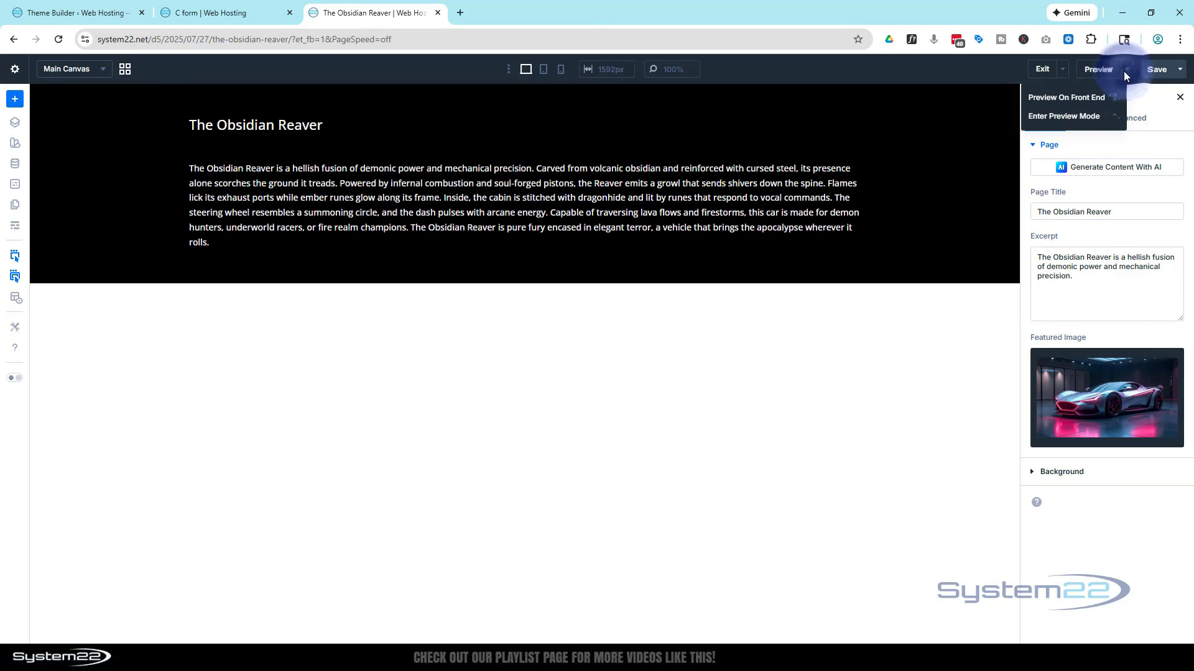
{"action": "left_click", "coordinate": [1084, 101]}
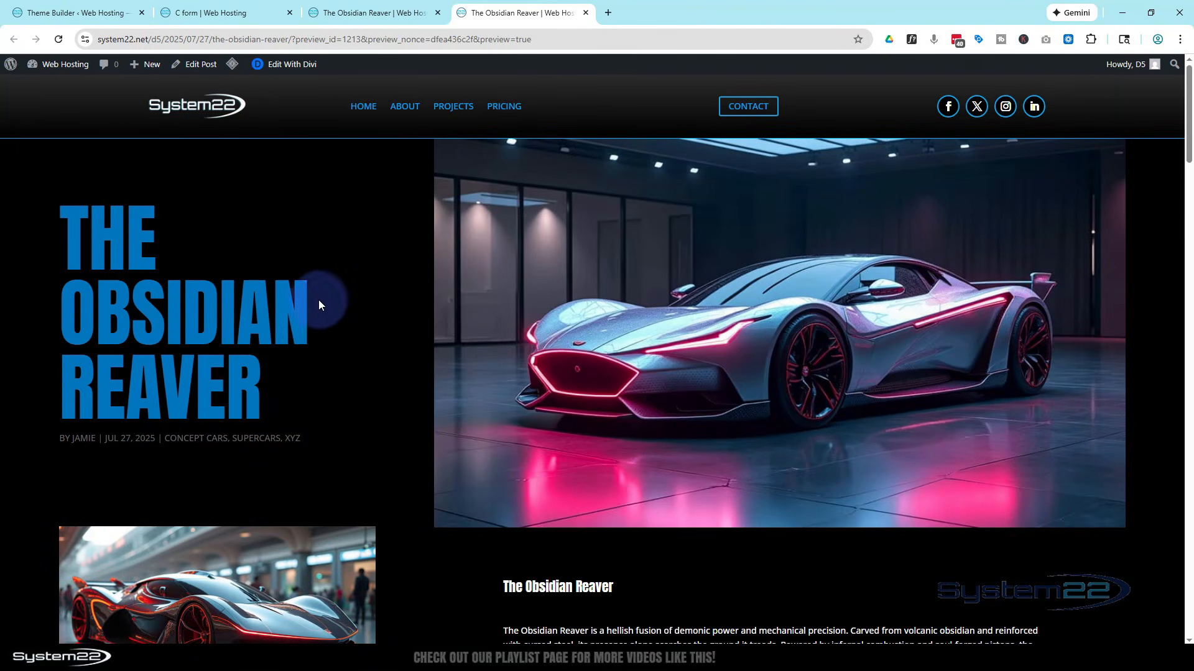
{"action": "scroll", "coordinate": [362, 319], "scroll_direction": "down", "scroll_amount": 4}
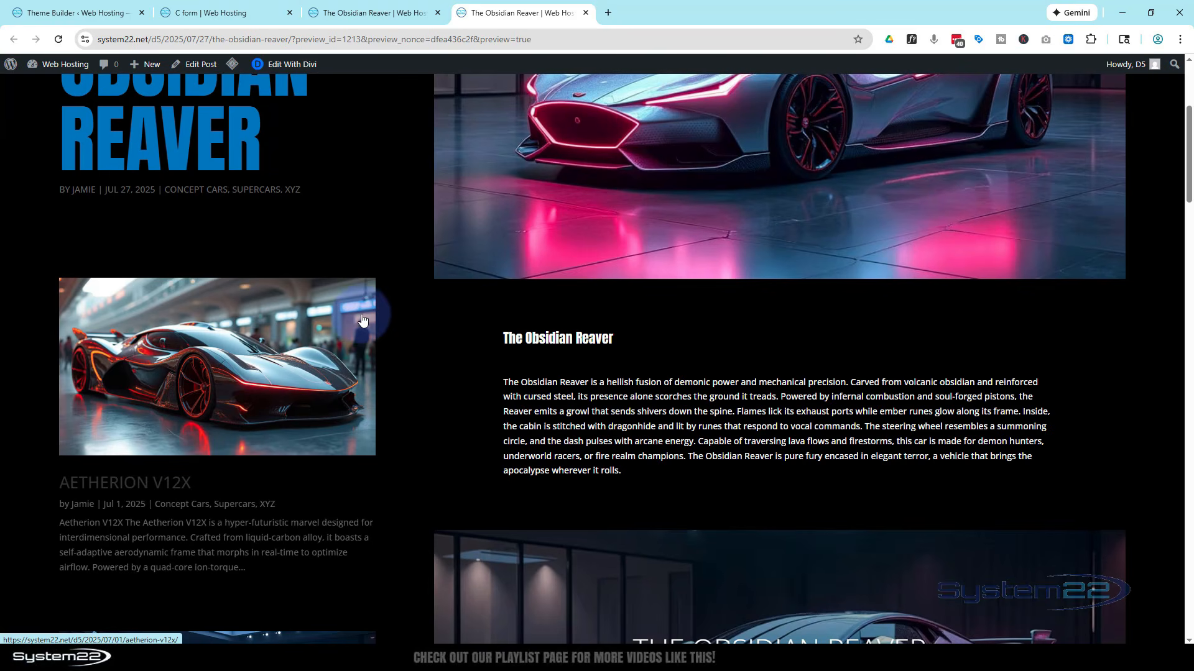
{"action": "scroll", "coordinate": [743, 374], "scroll_direction": "down", "scroll_amount": 8}
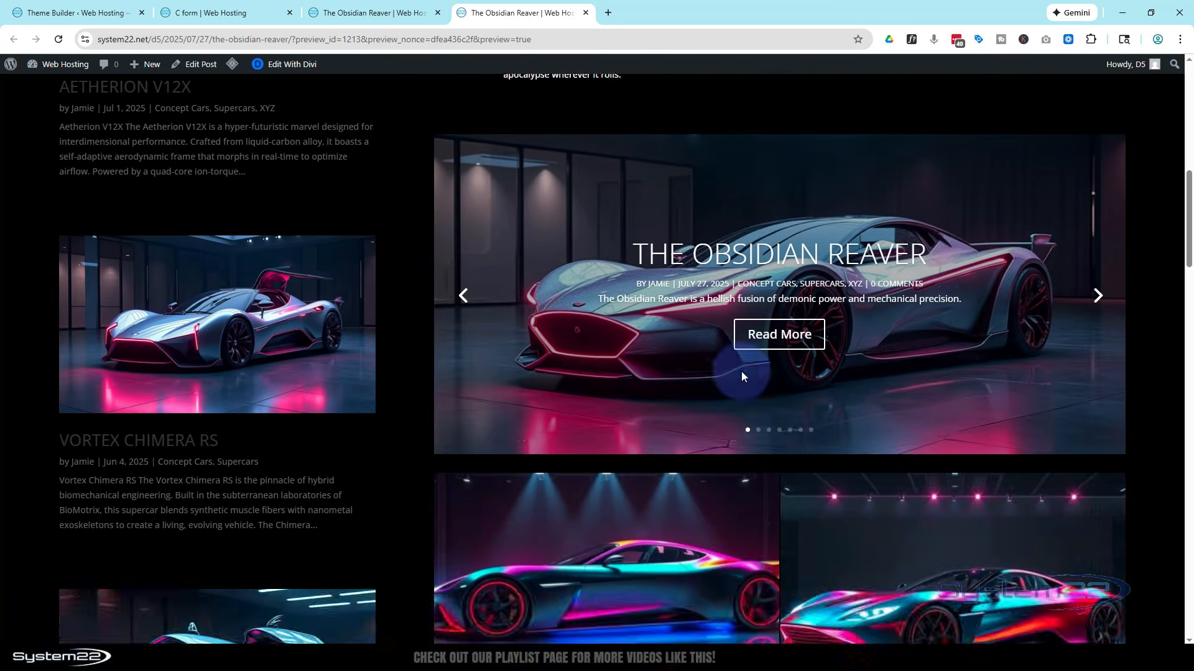
{"action": "scroll", "coordinate": [741, 370], "scroll_direction": "up", "scroll_amount": 9}
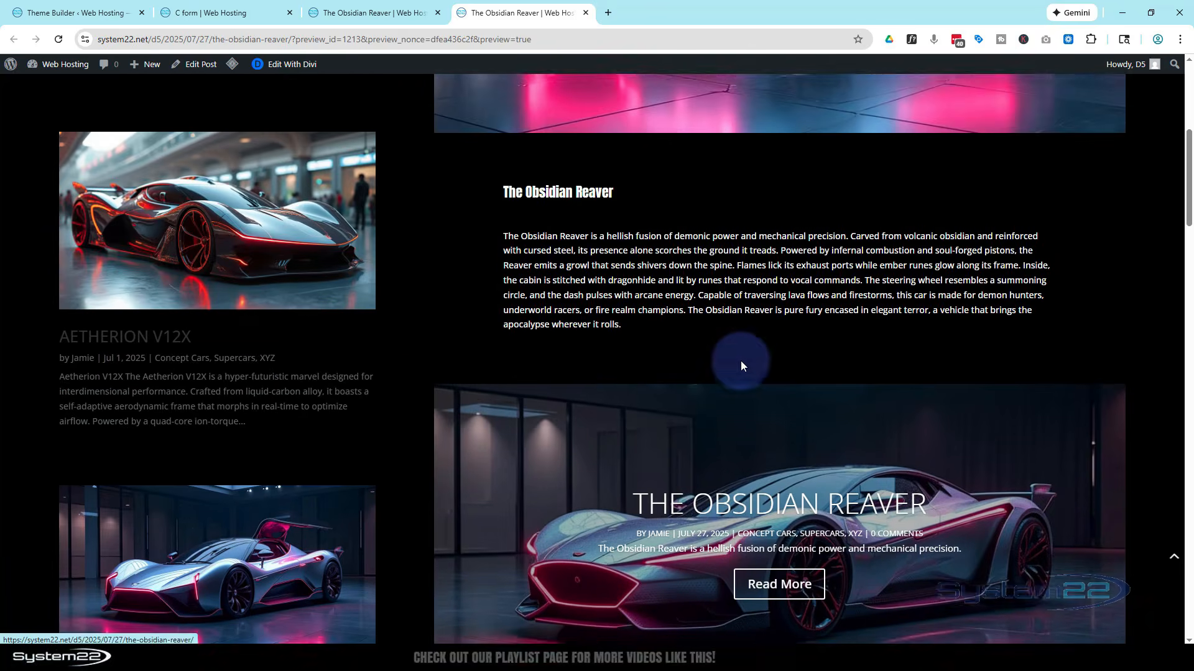
{"action": "scroll", "coordinate": [741, 357], "scroll_direction": "up", "scroll_amount": 3}
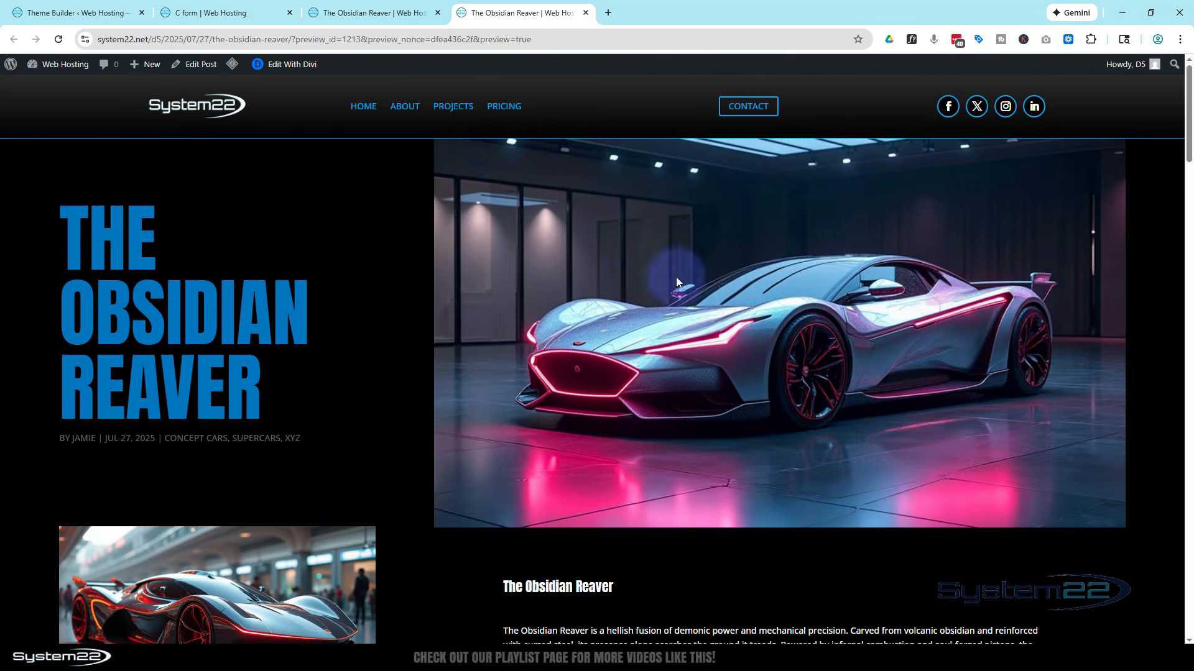
{"action": "left_click", "coordinate": [584, 13]}
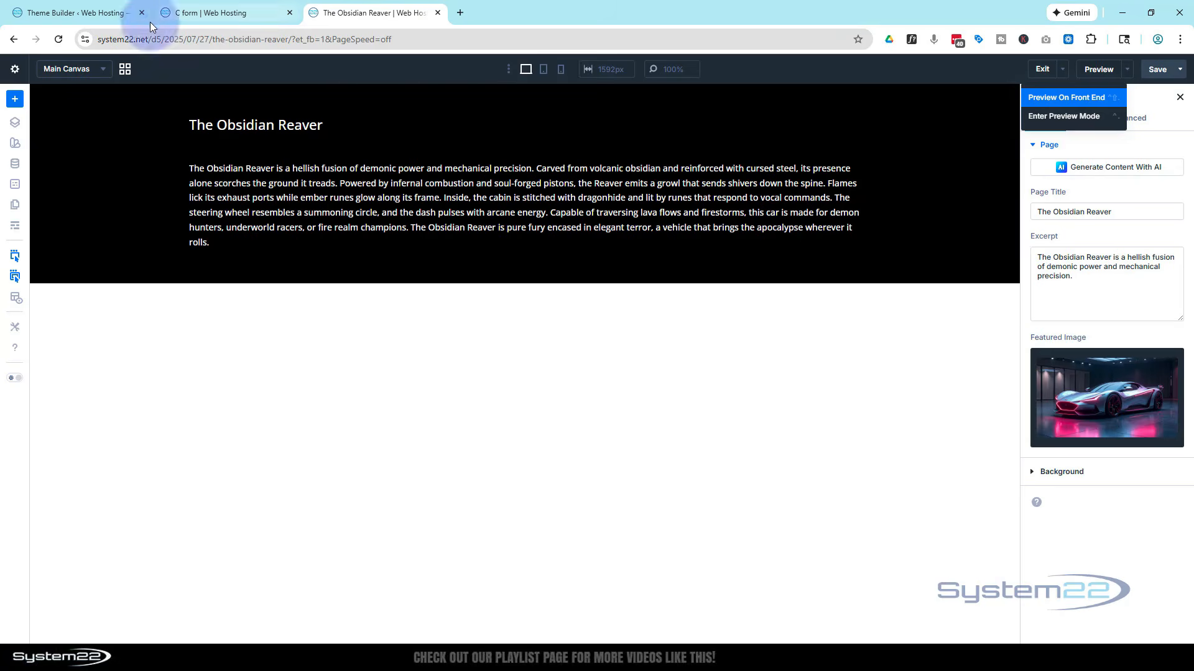
- Return to the Theme Builder header, enable Loop Element for the dropdown's blurb, and review its query options
{"action": "left_click", "coordinate": [95, 10]}
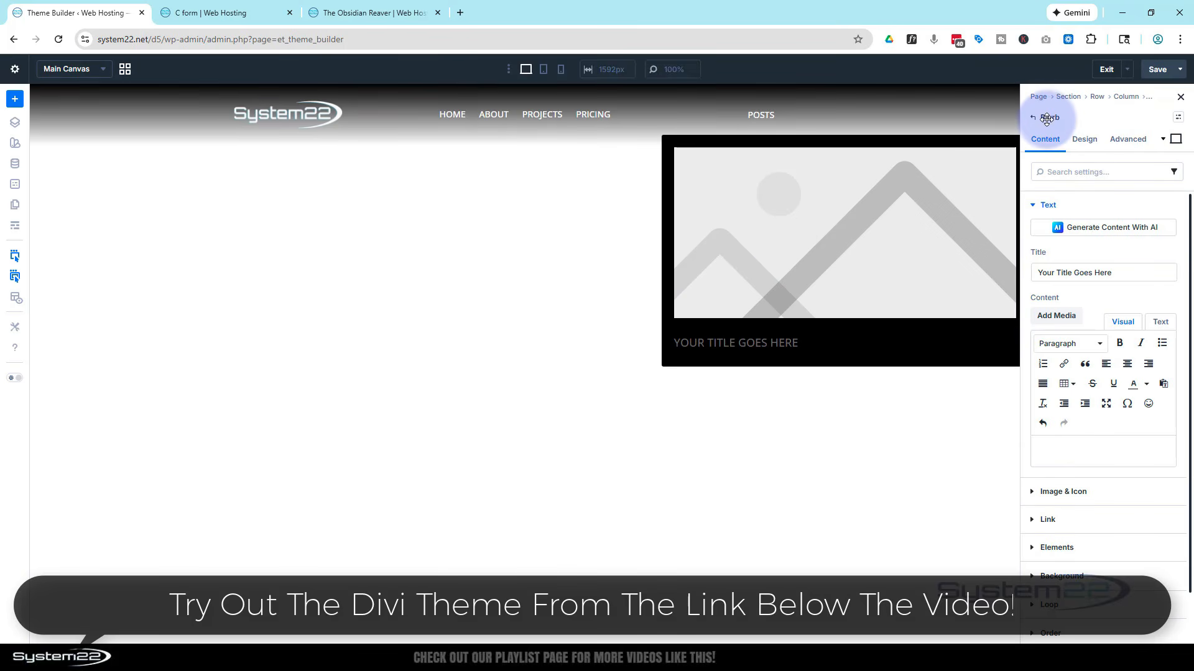
{"action": "scroll", "coordinate": [1092, 292], "scroll_direction": "down", "scroll_amount": 1}
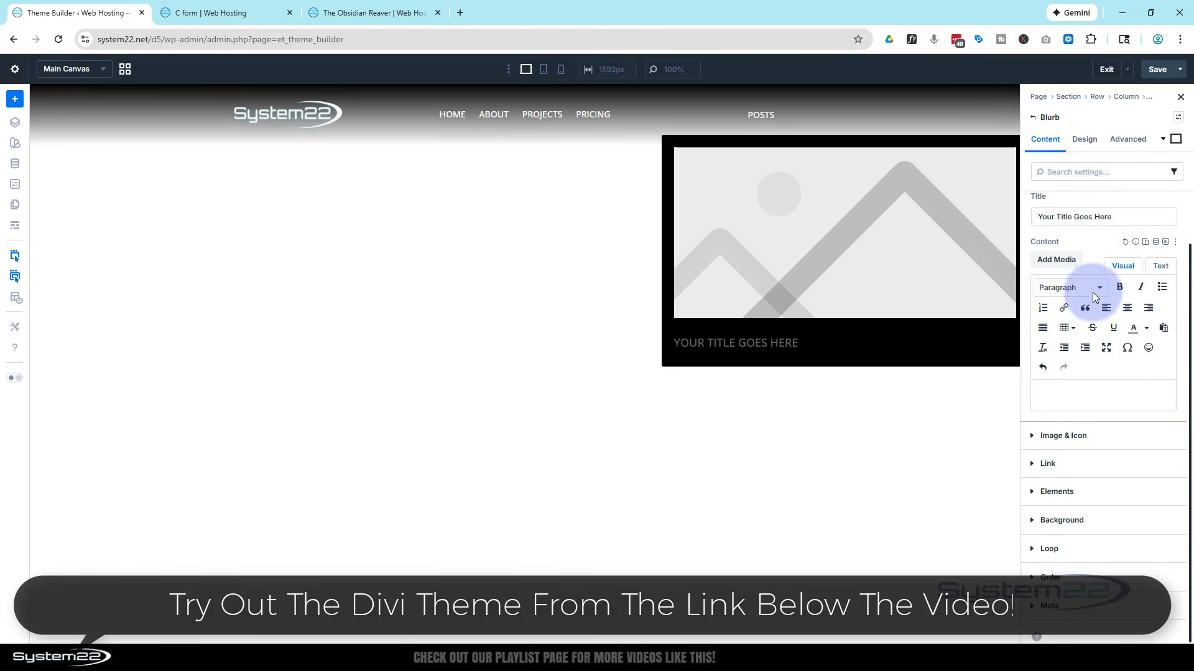
{"action": "left_click", "coordinate": [1111, 389]}
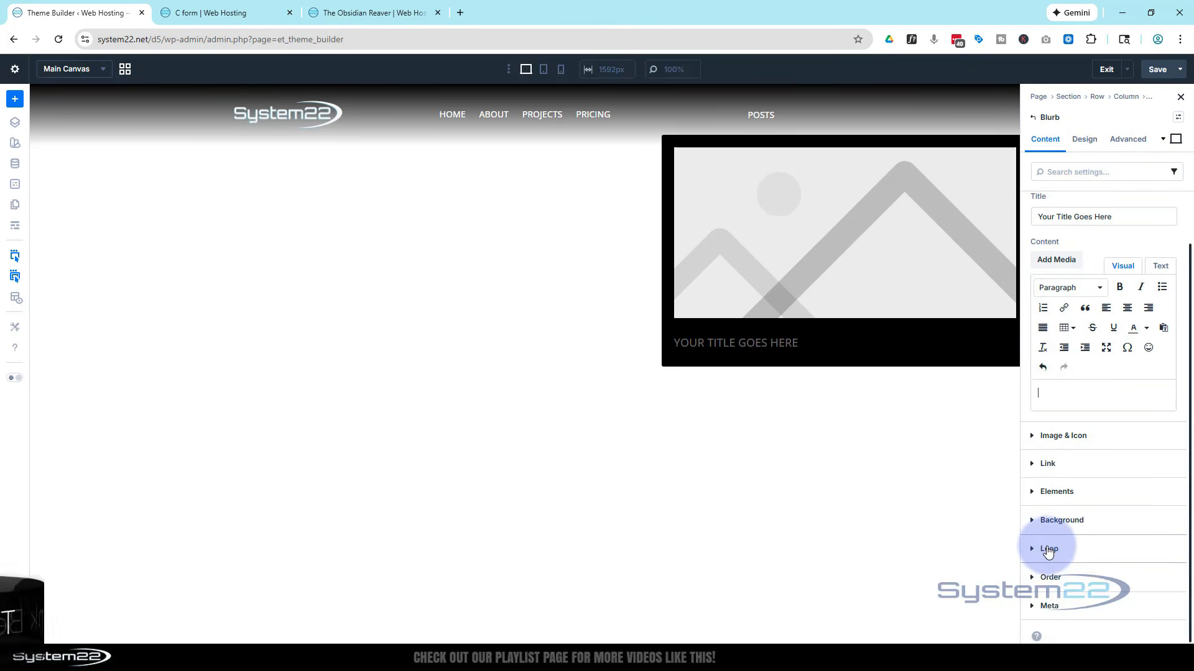
{"action": "left_click", "coordinate": [1048, 549]}
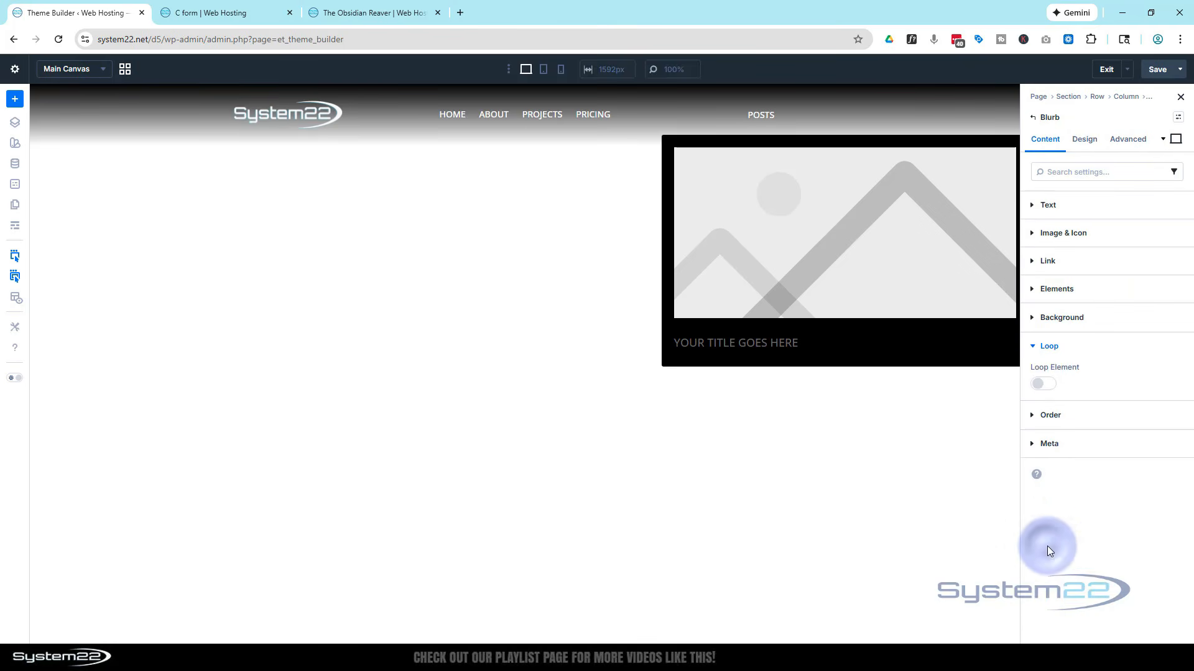
{"action": "left_click", "coordinate": [1050, 386]}
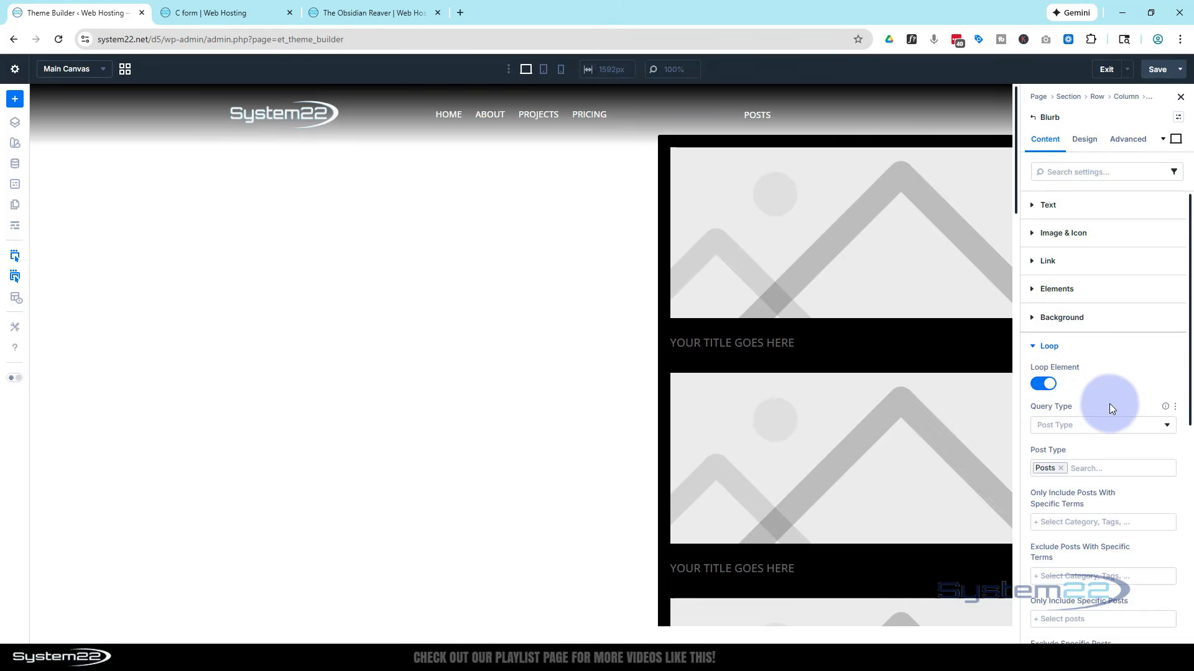
{"action": "scroll", "coordinate": [1110, 407], "scroll_direction": "down", "scroll_amount": 7}
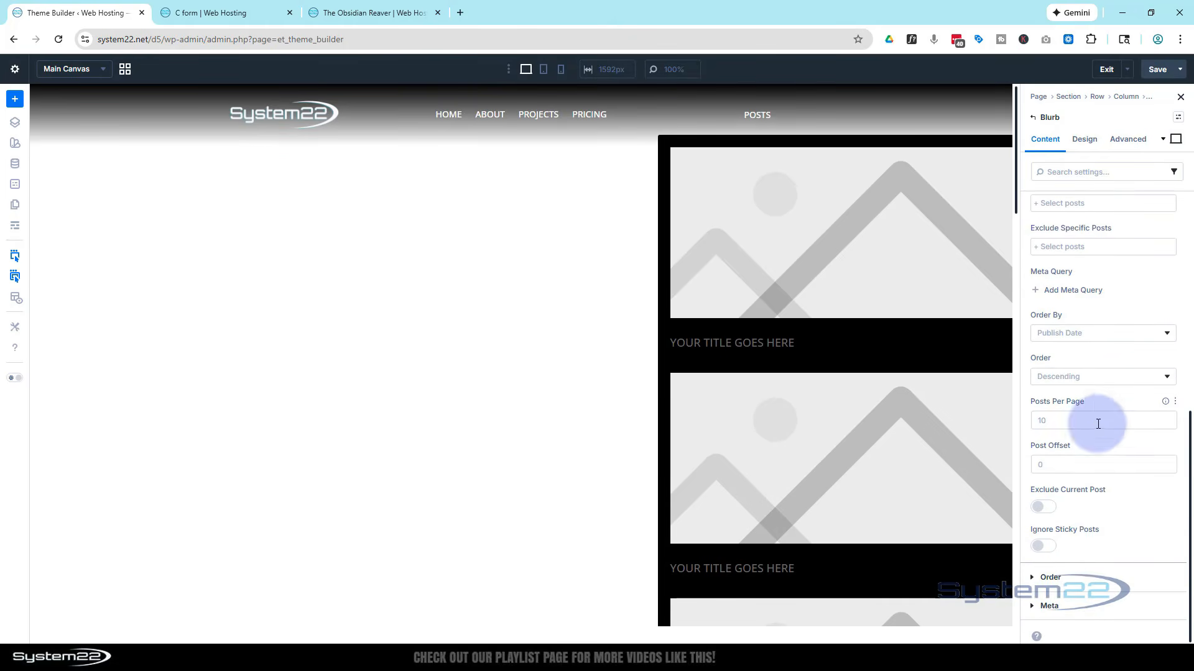
{"action": "scroll", "coordinate": [1095, 416], "scroll_direction": "up", "scroll_amount": 7}
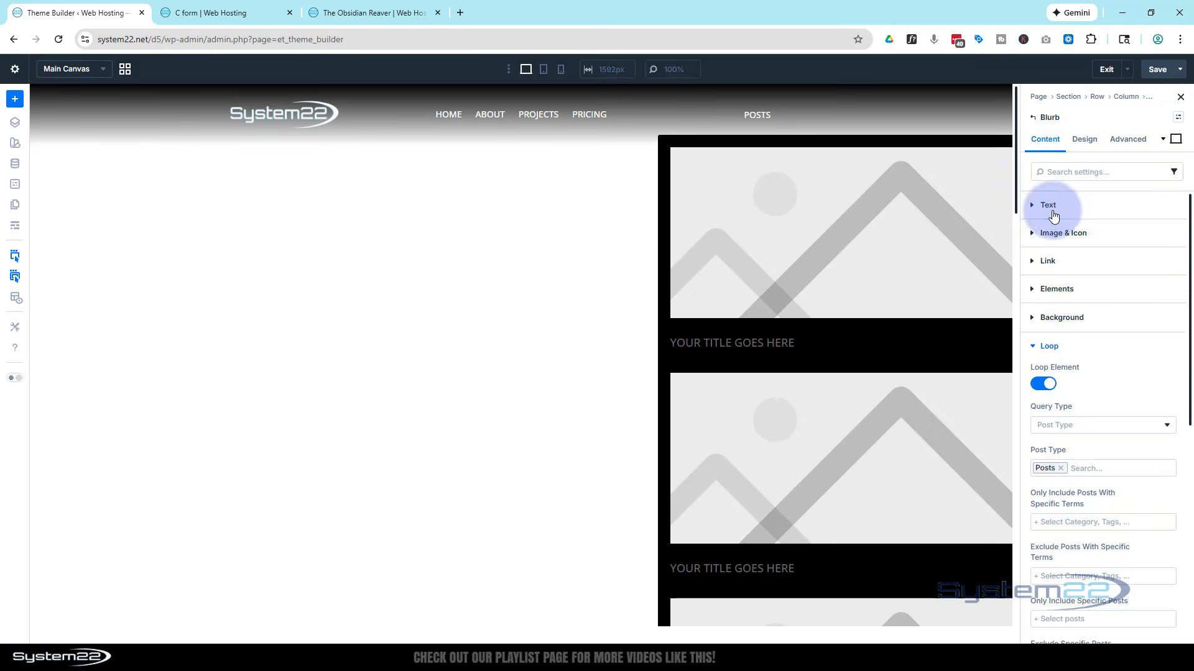
- Set the blurb's title to the Loop Post Title dynamic content and apply it
{"action": "left_click", "coordinate": [1039, 205]}
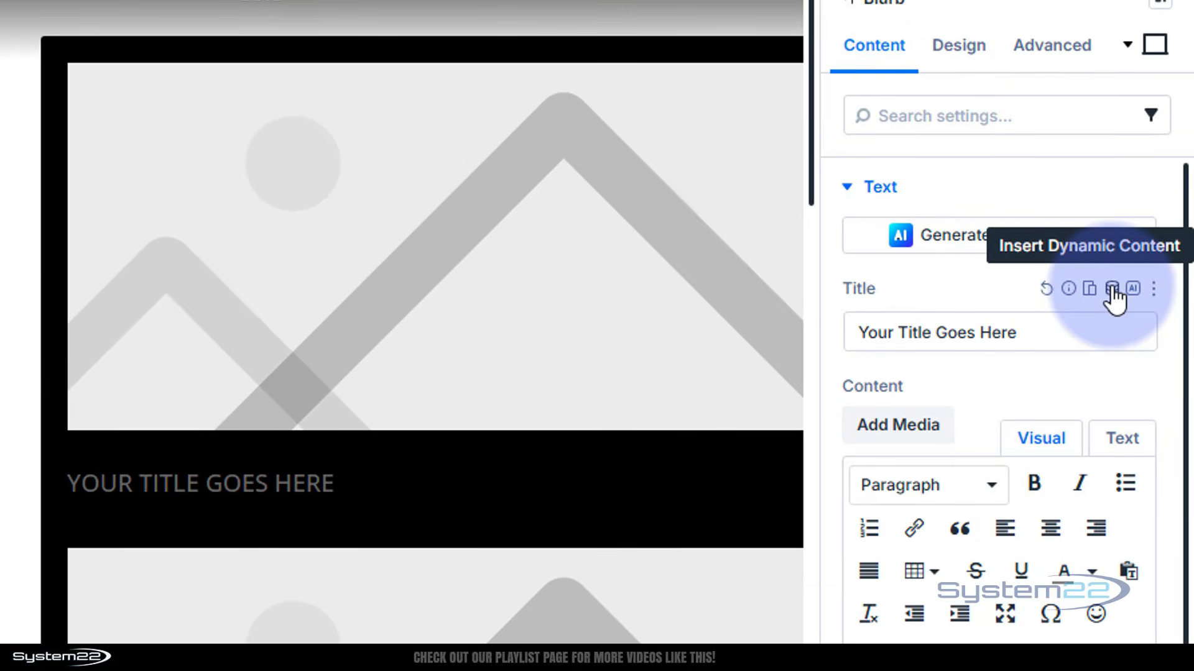
{"action": "left_click", "coordinate": [1111, 288]}
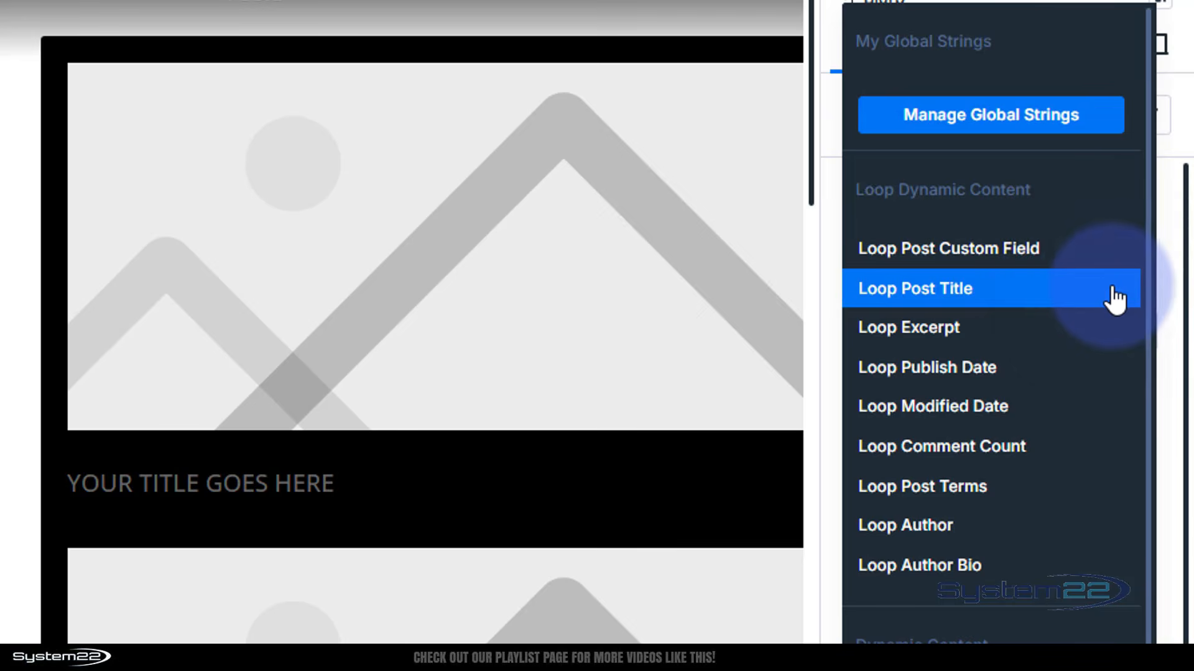
{"action": "left_click", "coordinate": [880, 300]}
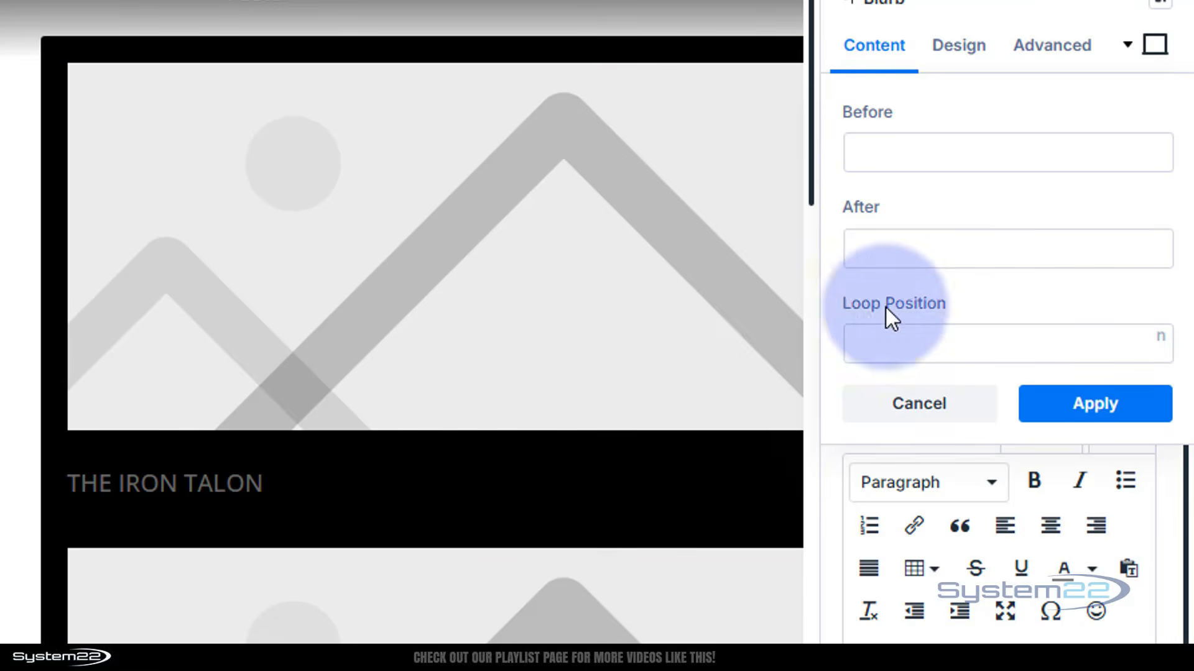
{"action": "left_click", "coordinate": [885, 152]}
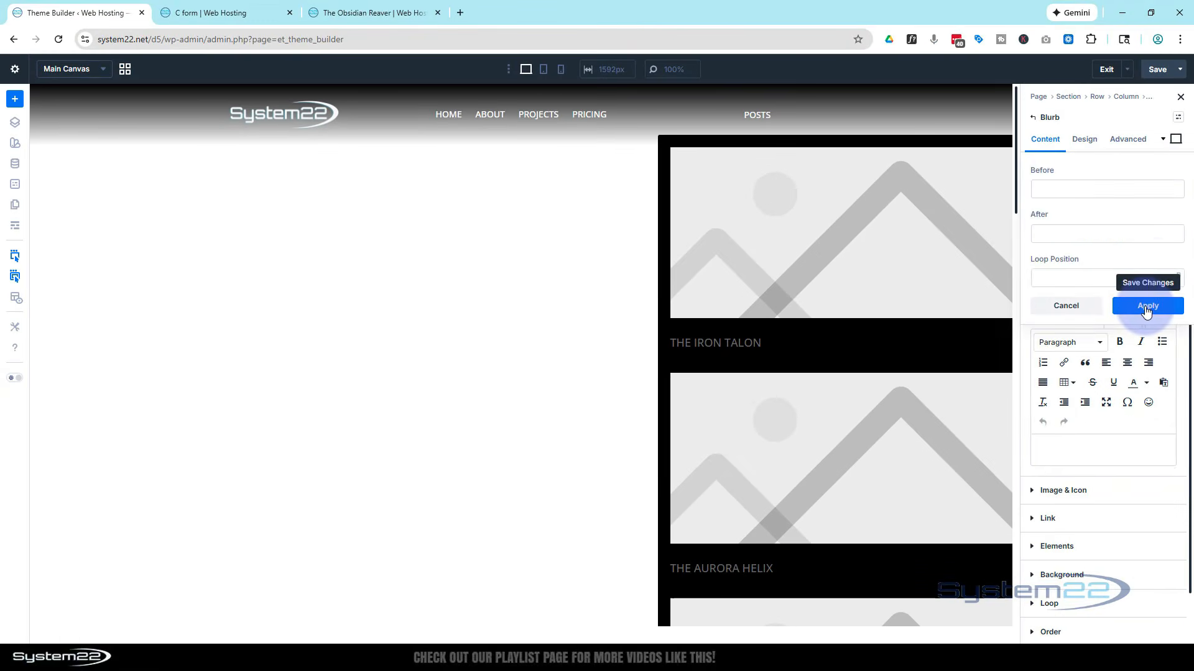
{"action": "left_click", "coordinate": [1086, 413]}
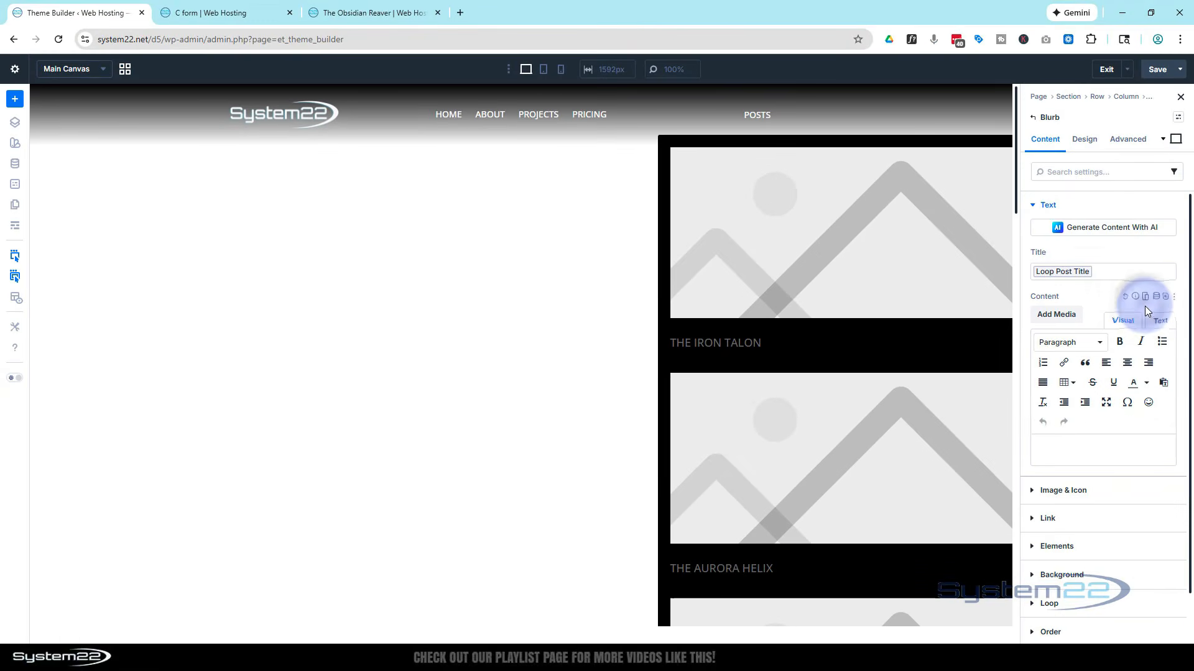
- Set the blurb's image to the Loop Featured Image dynamic content with the Medium (300×300) thumbnail size
{"action": "left_click", "coordinate": [1074, 489]}
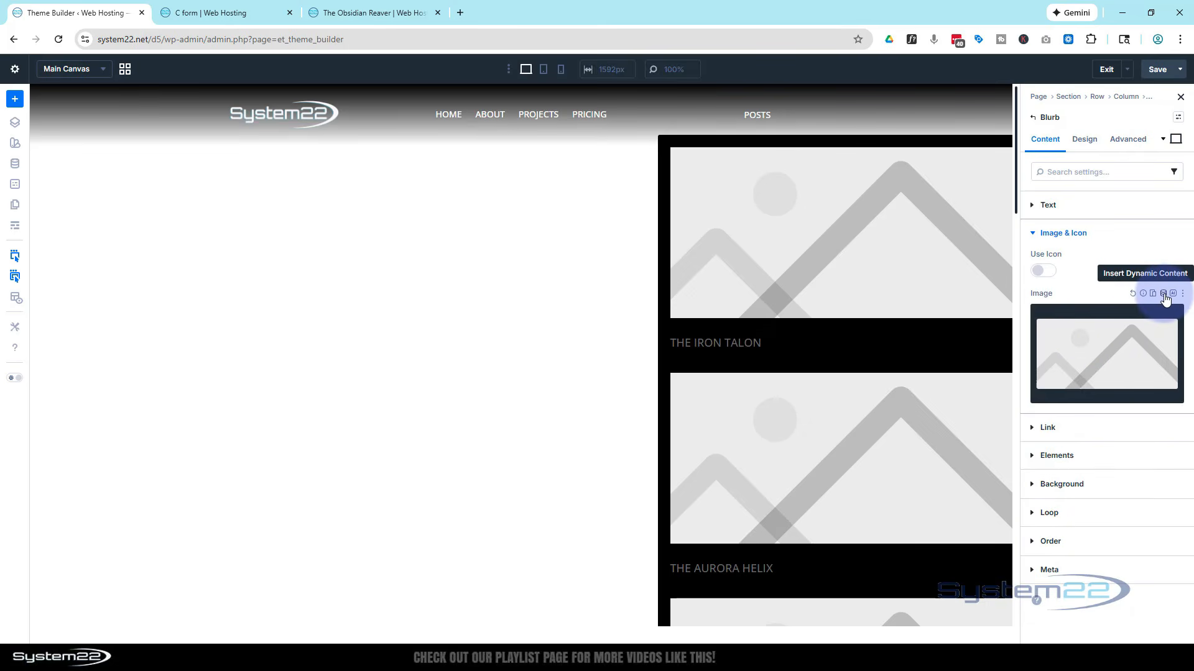
{"action": "left_click", "coordinate": [1164, 294]}
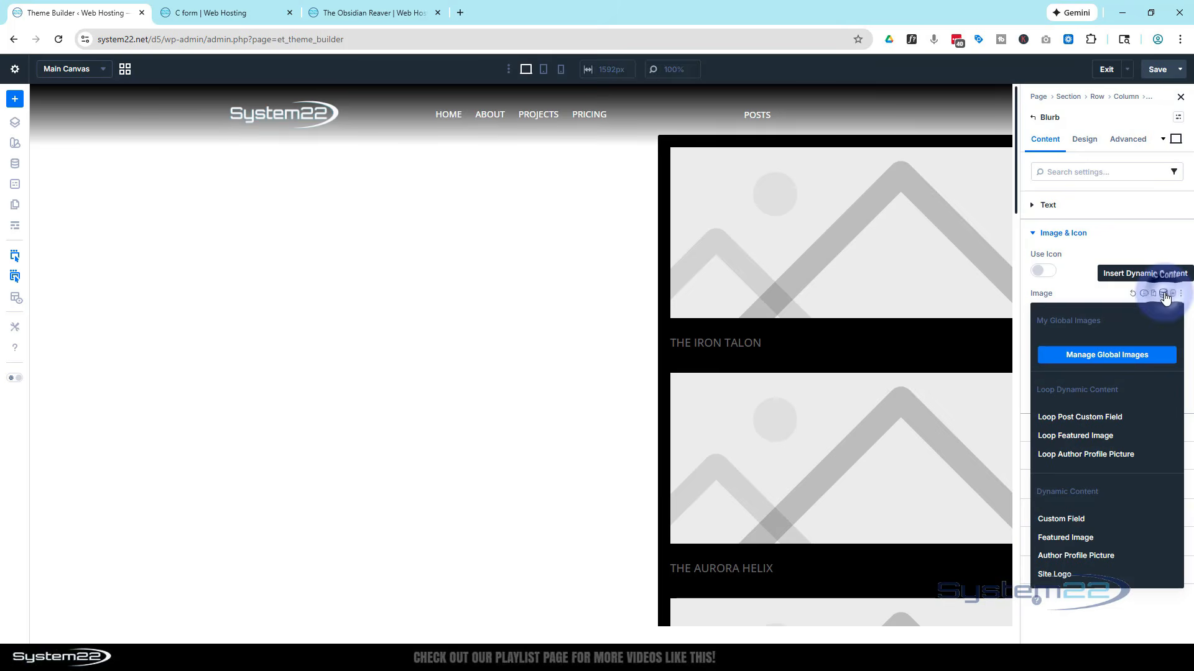
{"action": "left_click", "coordinate": [1061, 437]}
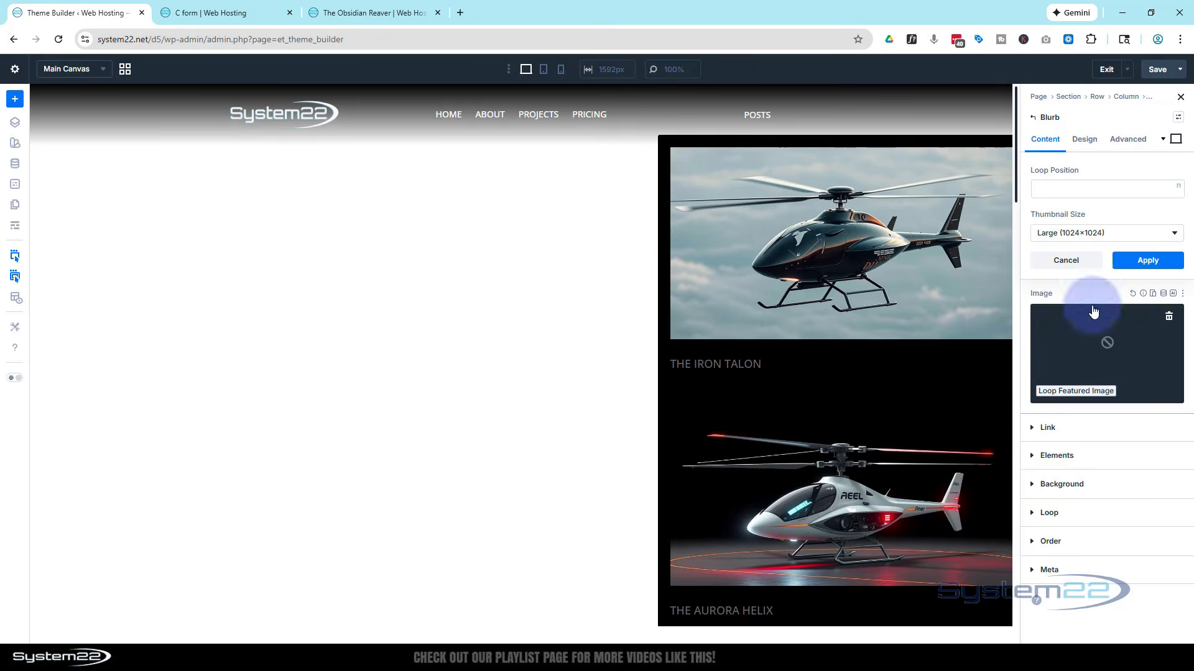
{"action": "left_click", "coordinate": [1112, 237]}
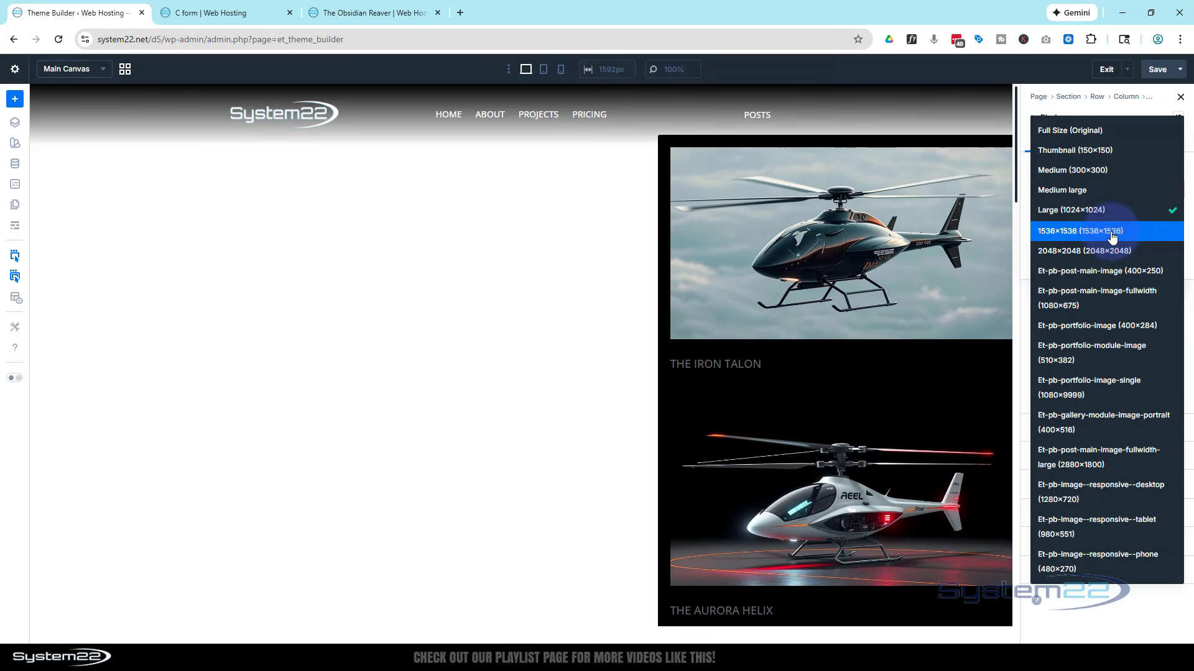
{"action": "left_click", "coordinate": [1084, 172]}
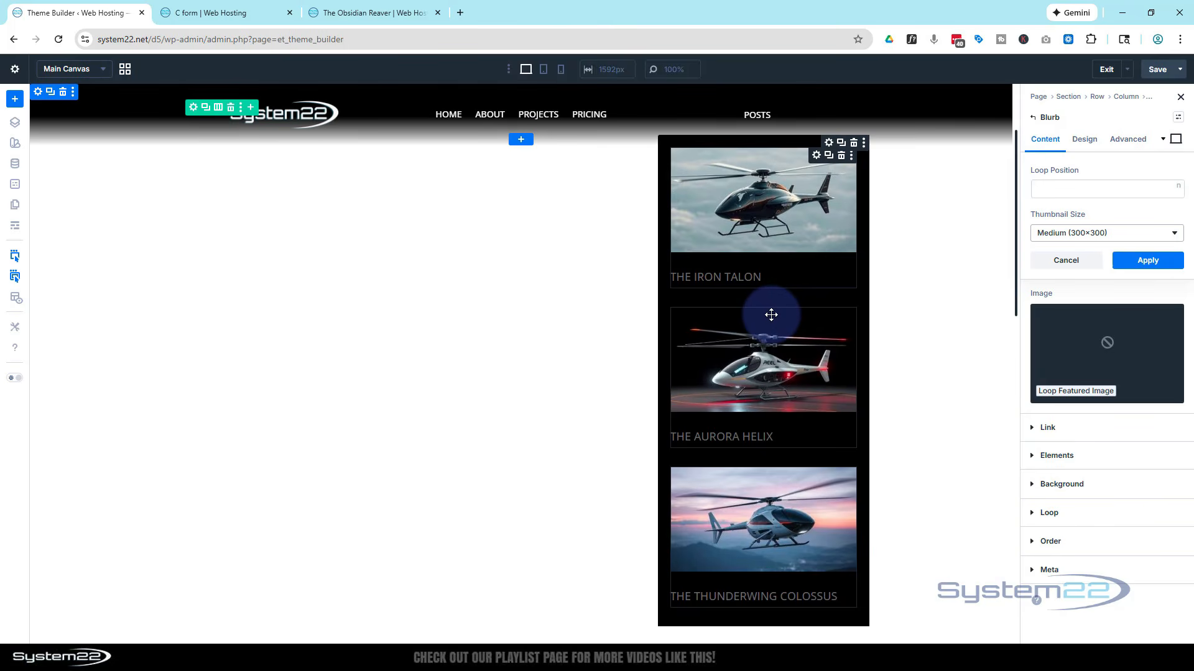
{"action": "scroll", "coordinate": [771, 311], "scroll_direction": "up", "scroll_amount": 3}
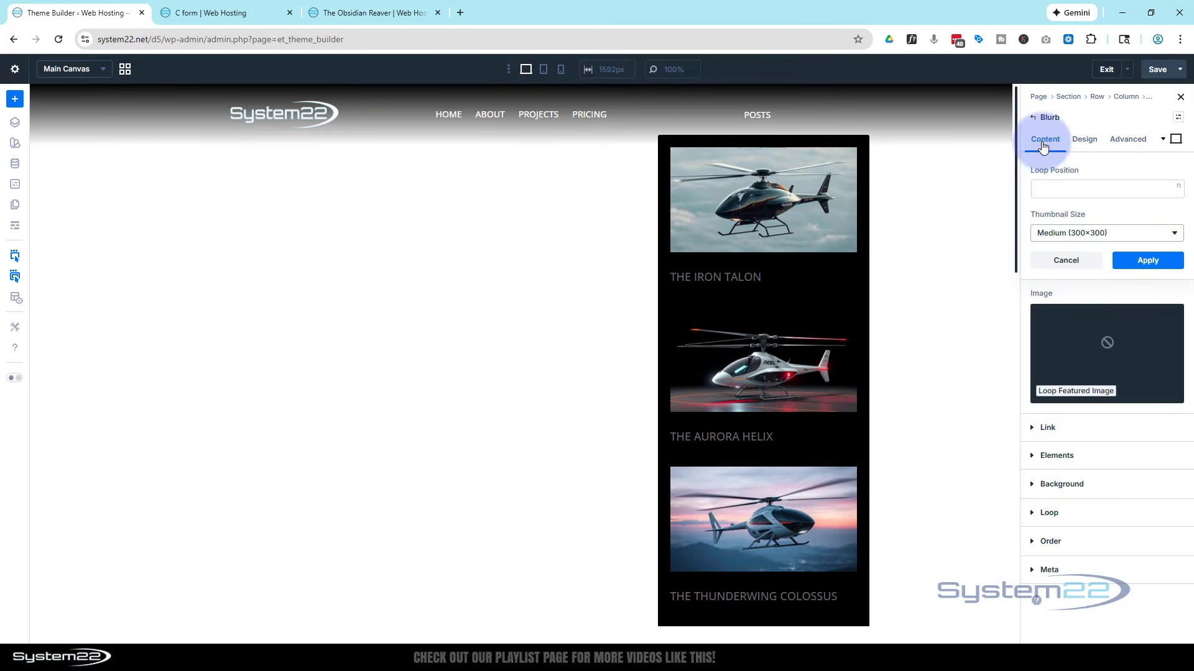
- Restrict the blurb's post loop to include only posts in the Supercars category
{"action": "left_click", "coordinate": [1082, 511]}
{"action": "scroll", "coordinate": [1089, 304], "scroll_direction": "down", "scroll_amount": 4}
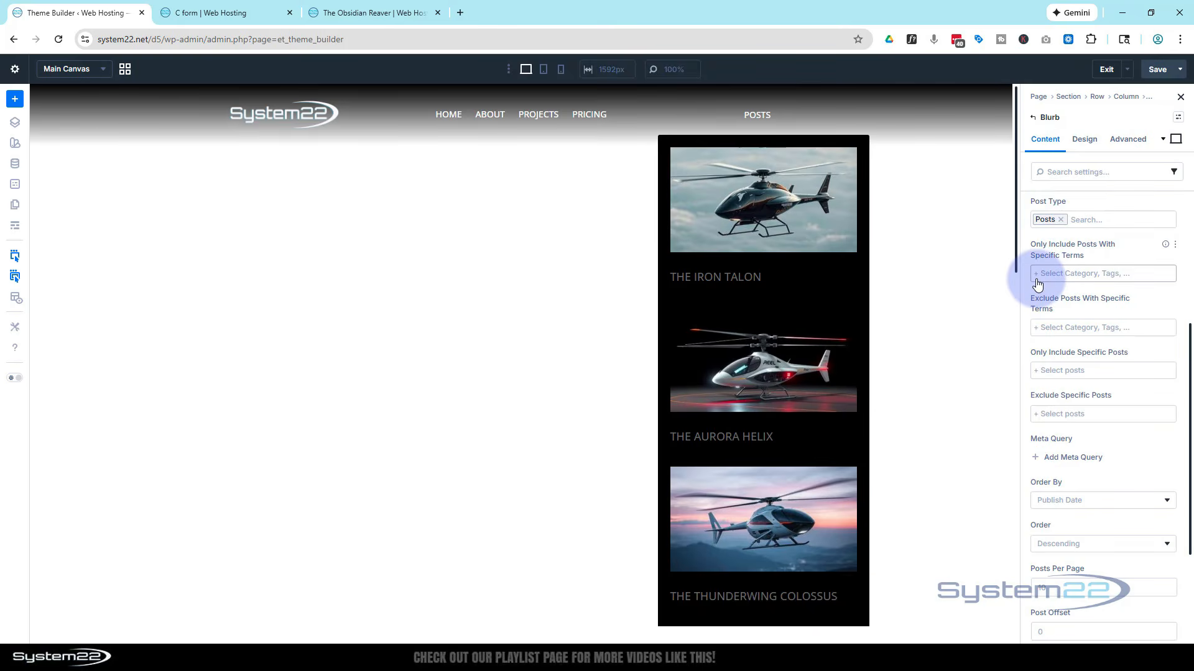
{"action": "left_click", "coordinate": [1091, 276]}
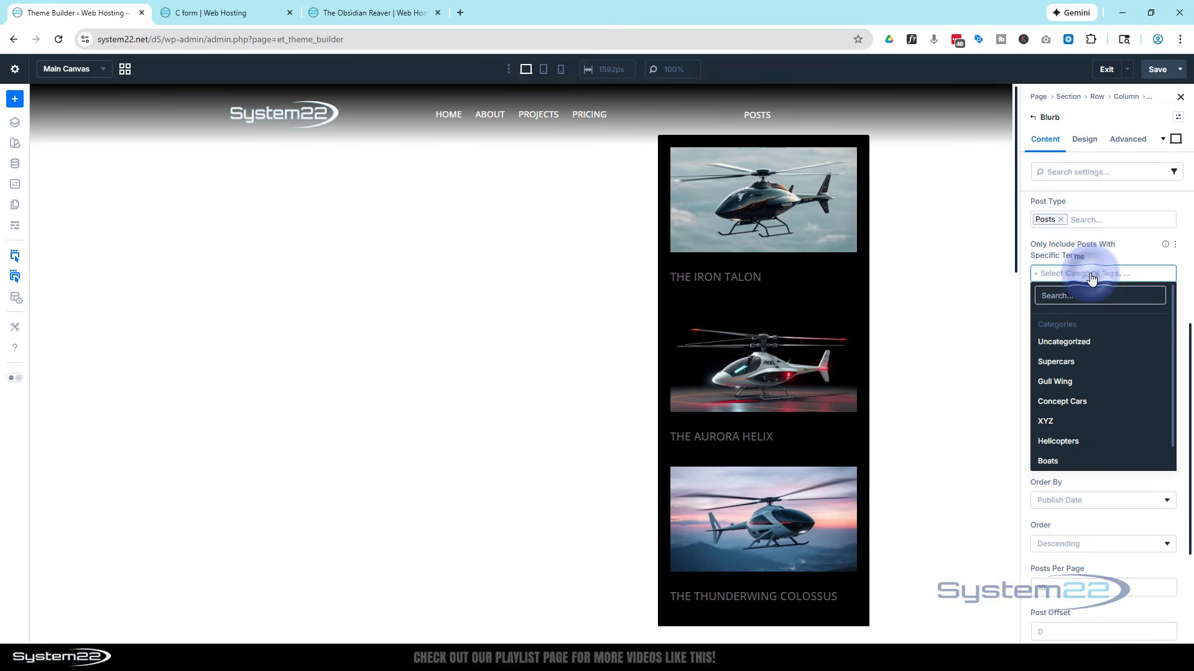
{"action": "left_click", "coordinate": [1074, 363]}
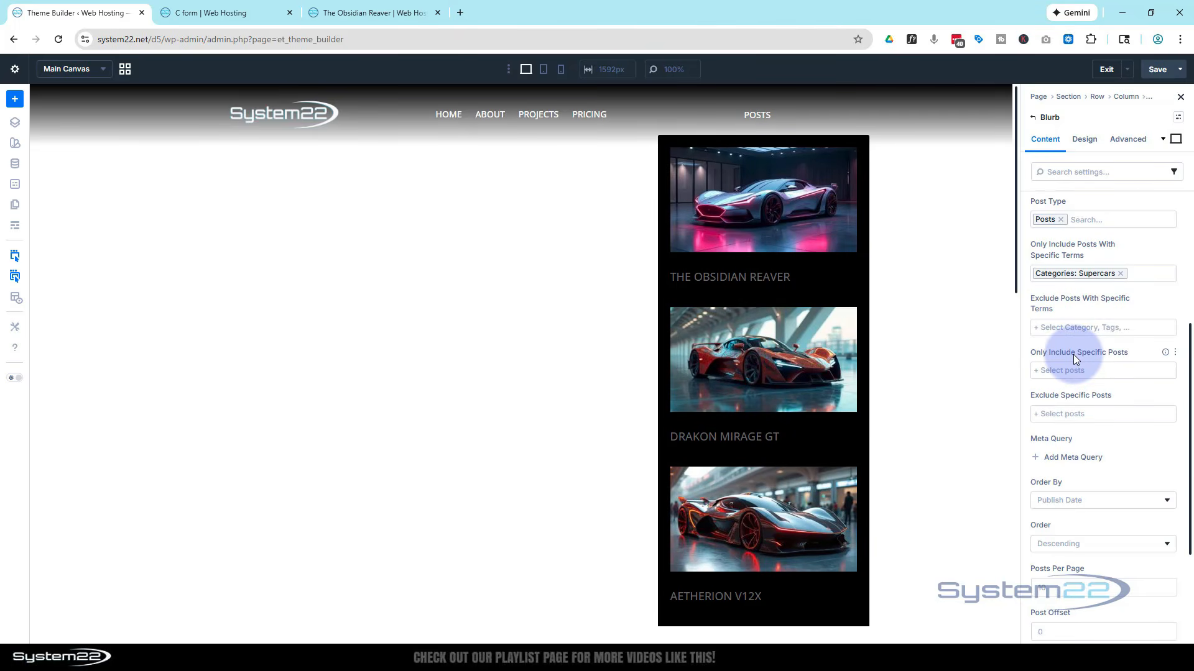
- Set the blurb loop's Posts Per Page to 9
{"action": "scroll", "coordinate": [1083, 355], "scroll_direction": "down", "scroll_amount": 3}
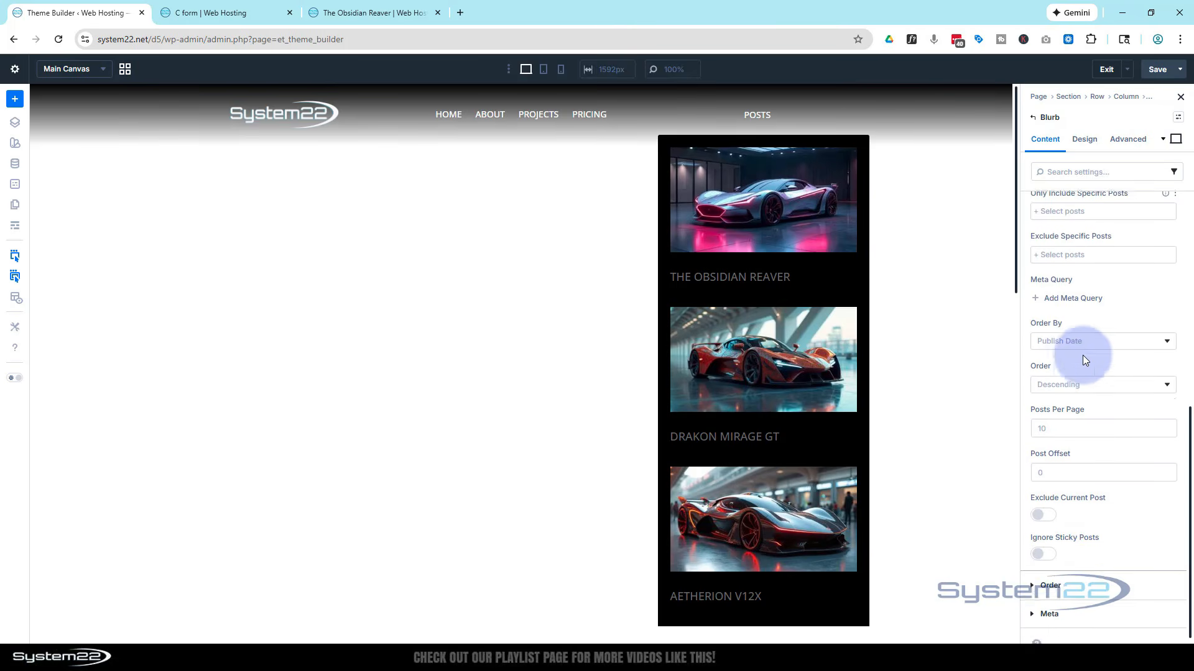
{"action": "left_click", "coordinate": [1077, 409]}
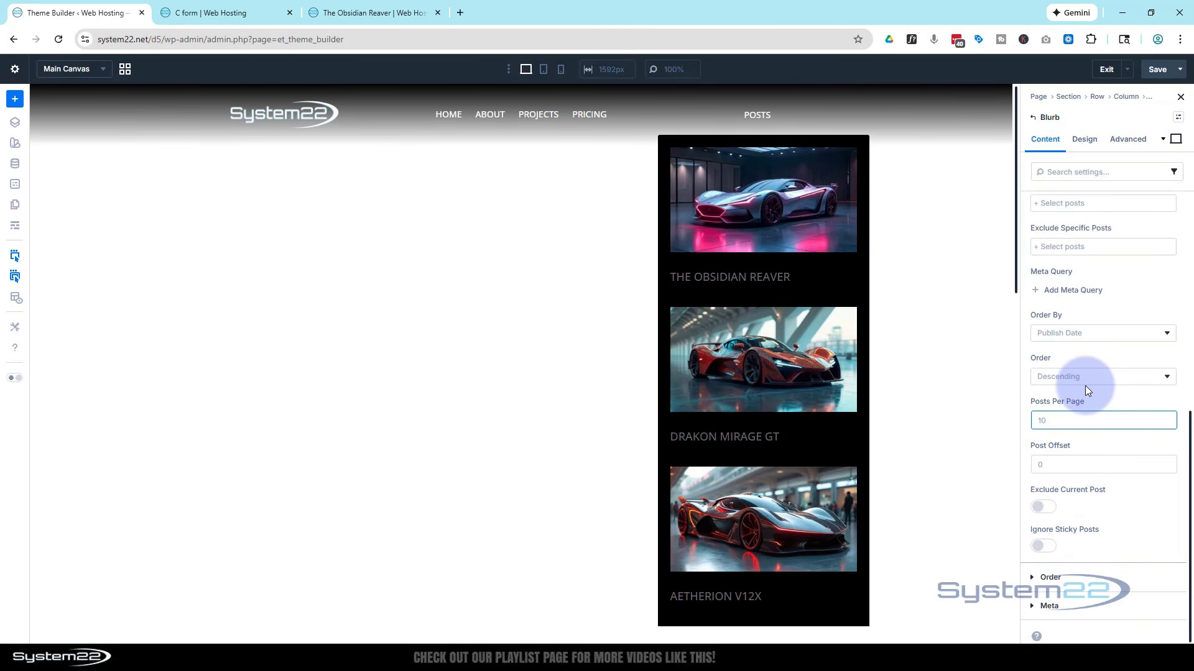
{"action": "type", "text": "9"}
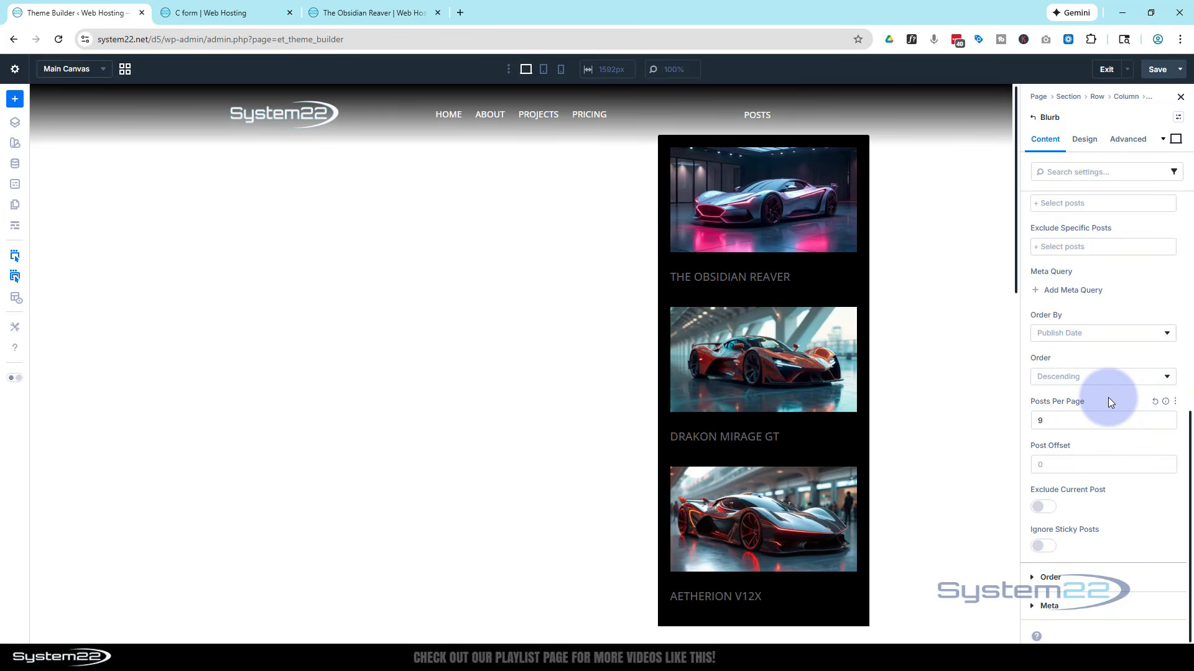
{"action": "left_click", "coordinate": [1049, 424]}
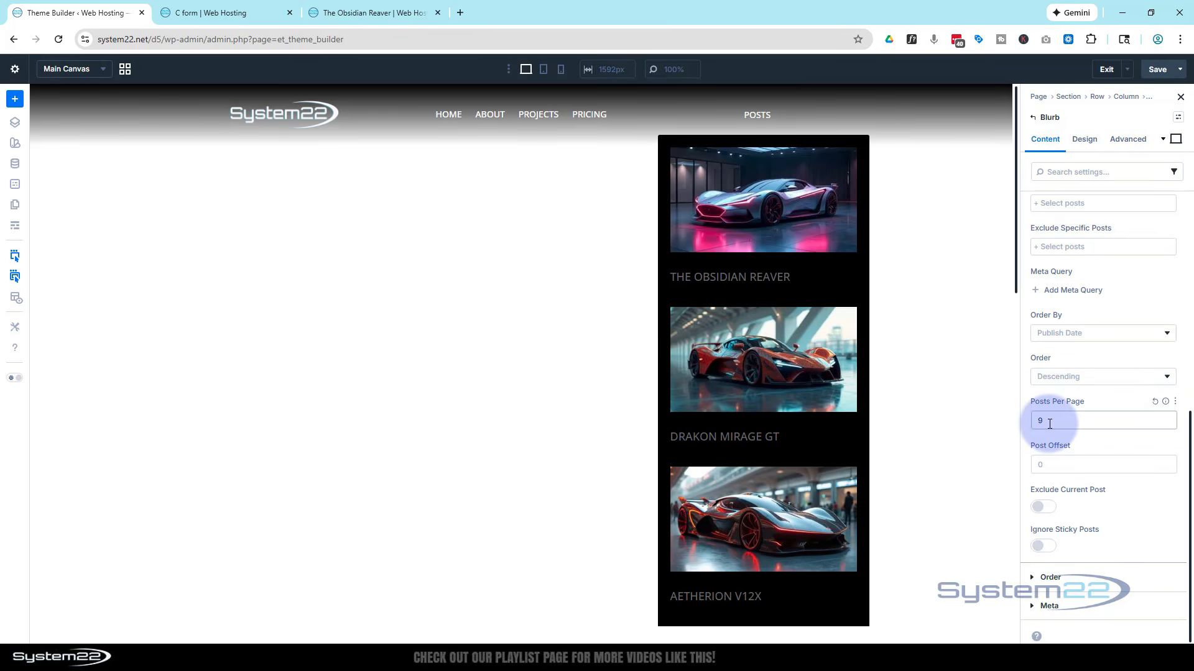
{"action": "left_click", "coordinate": [1095, 357]}
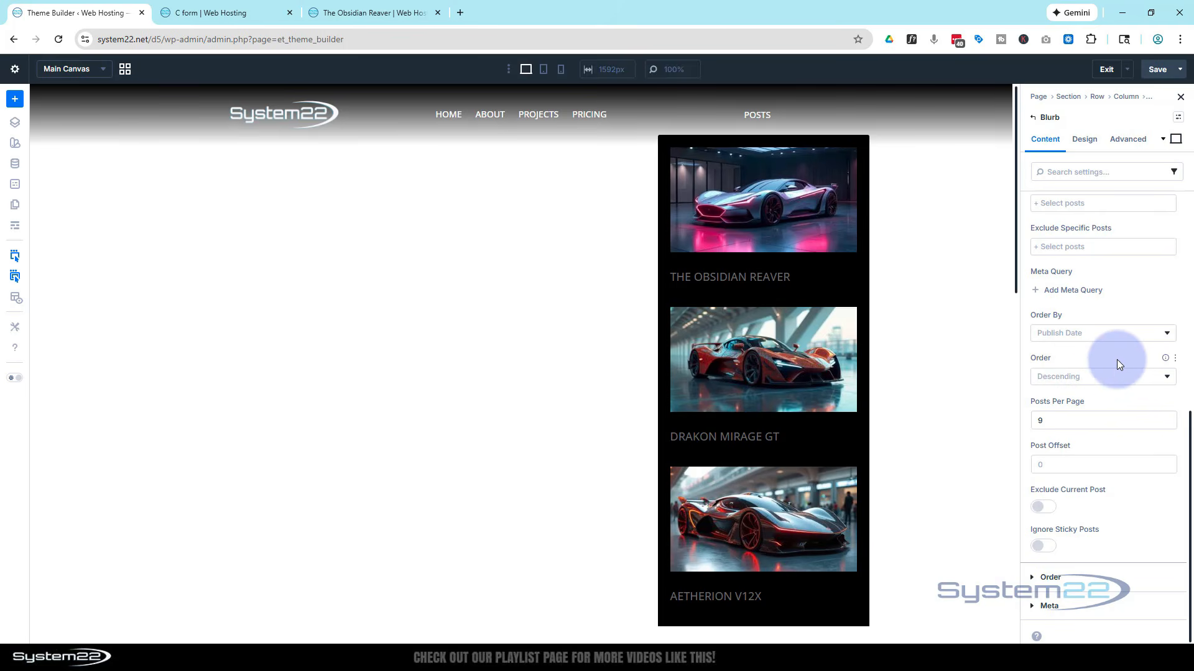
{"action": "scroll", "coordinate": [1107, 367], "scroll_direction": "up", "scroll_amount": 3}
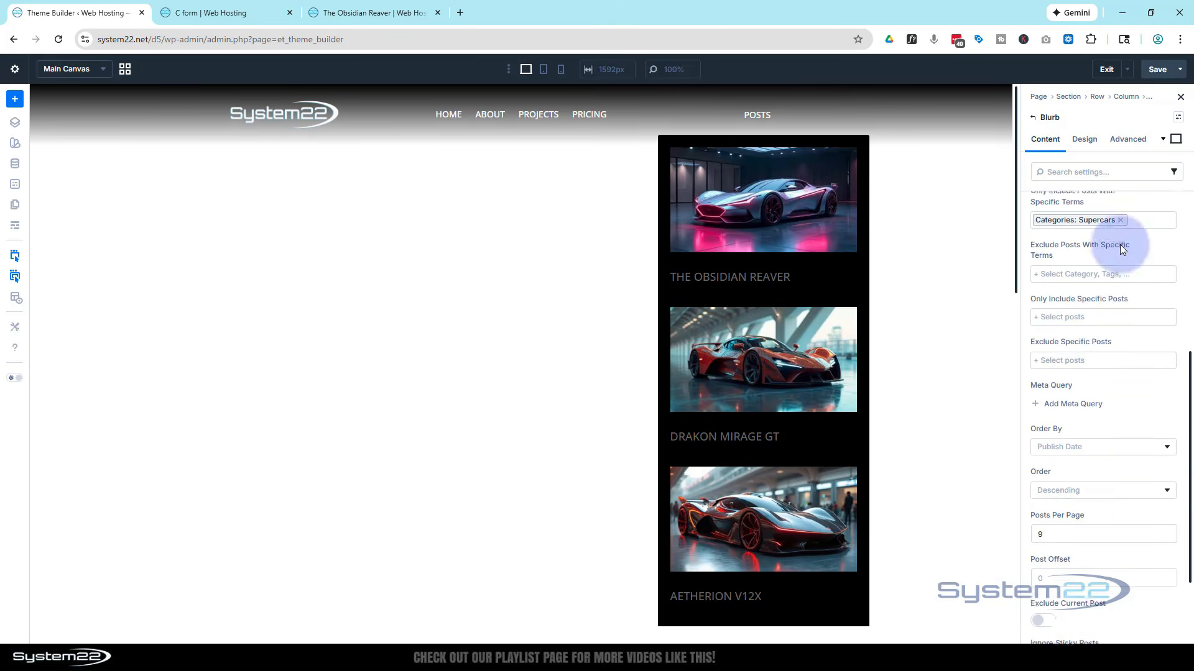
- Set the blurb's title text color to white (FFFFFF)
{"action": "left_click", "coordinate": [1089, 142]}
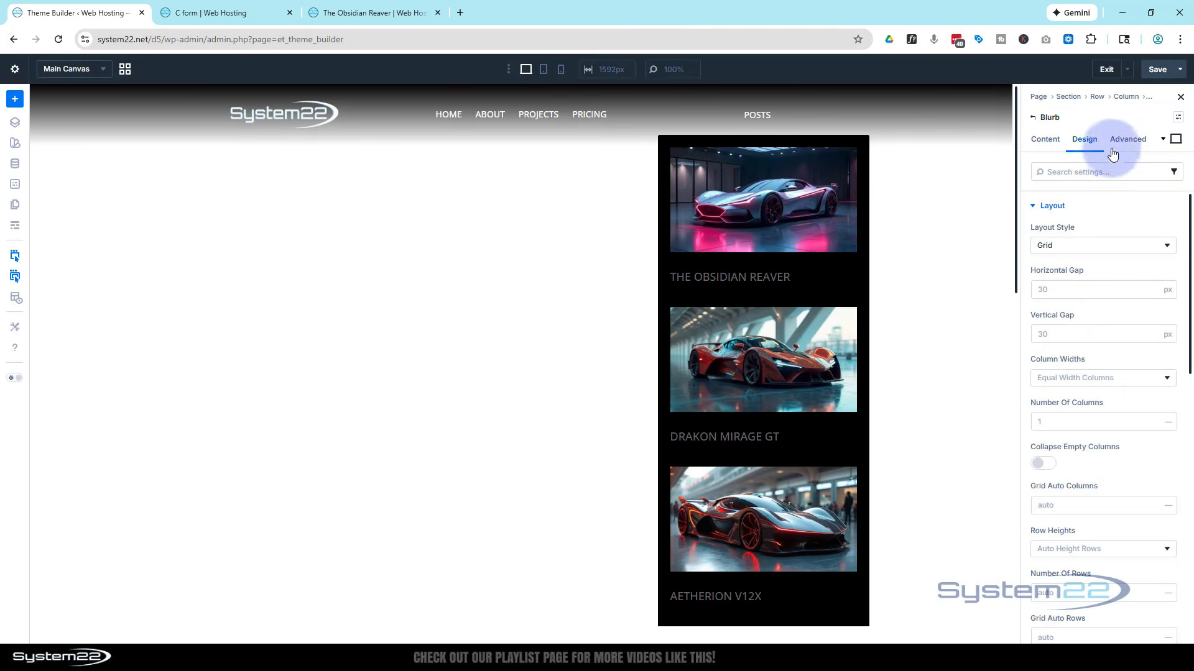
{"action": "left_click", "coordinate": [1034, 207]}
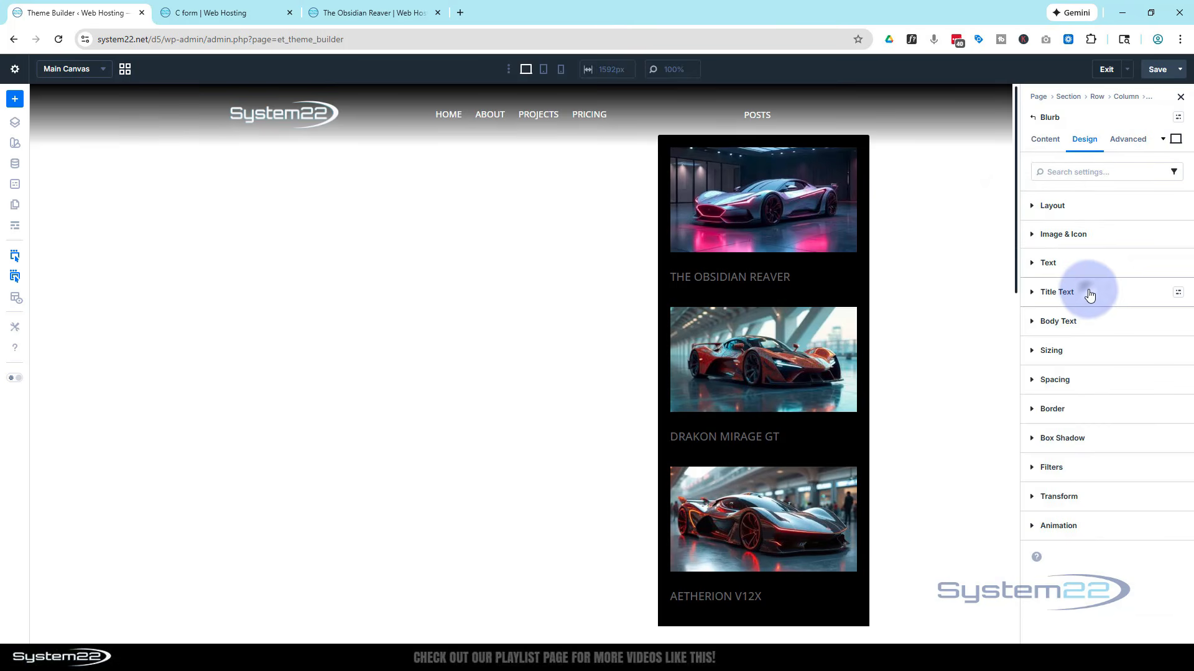
{"action": "left_click", "coordinate": [1093, 290]}
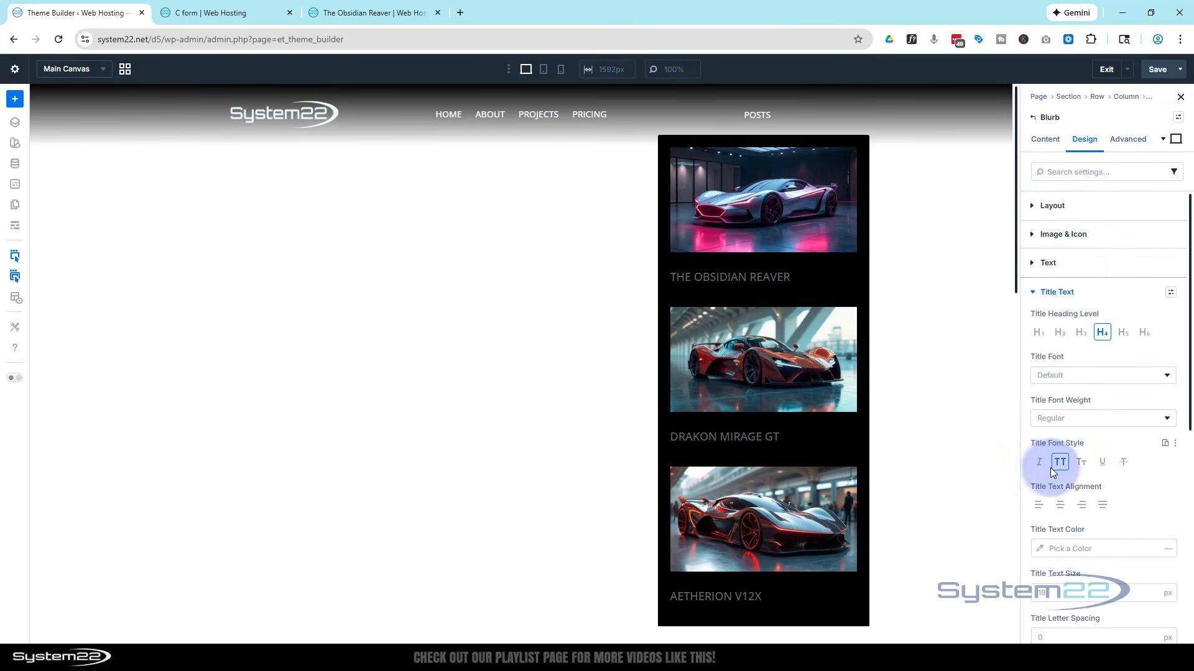
{"action": "left_click", "coordinate": [1040, 549]}
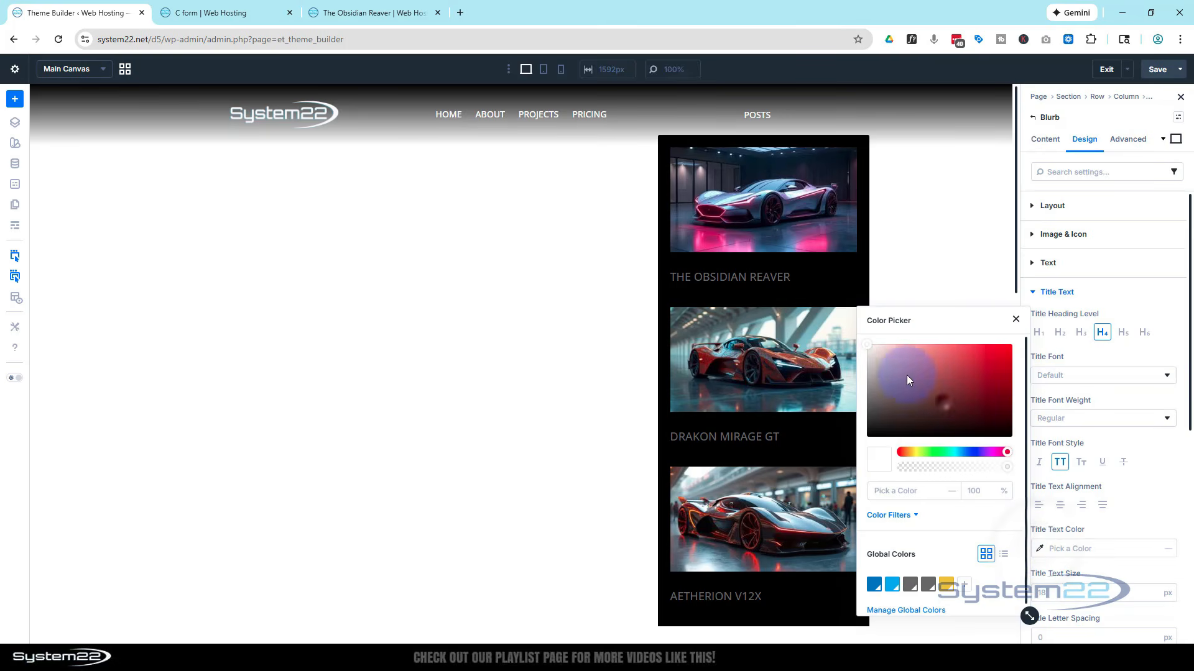
{"action": "left_click_drag", "start_coordinate": [907, 375], "coordinate": [850, 329]}
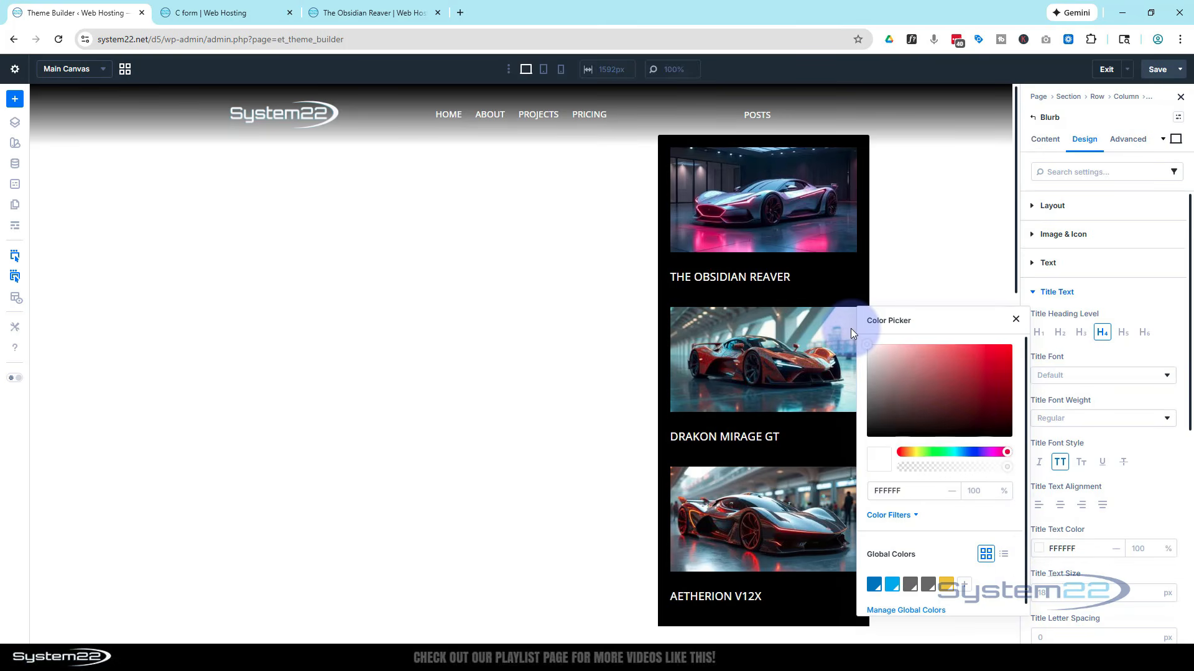
{"action": "left_click", "coordinate": [1113, 292]}
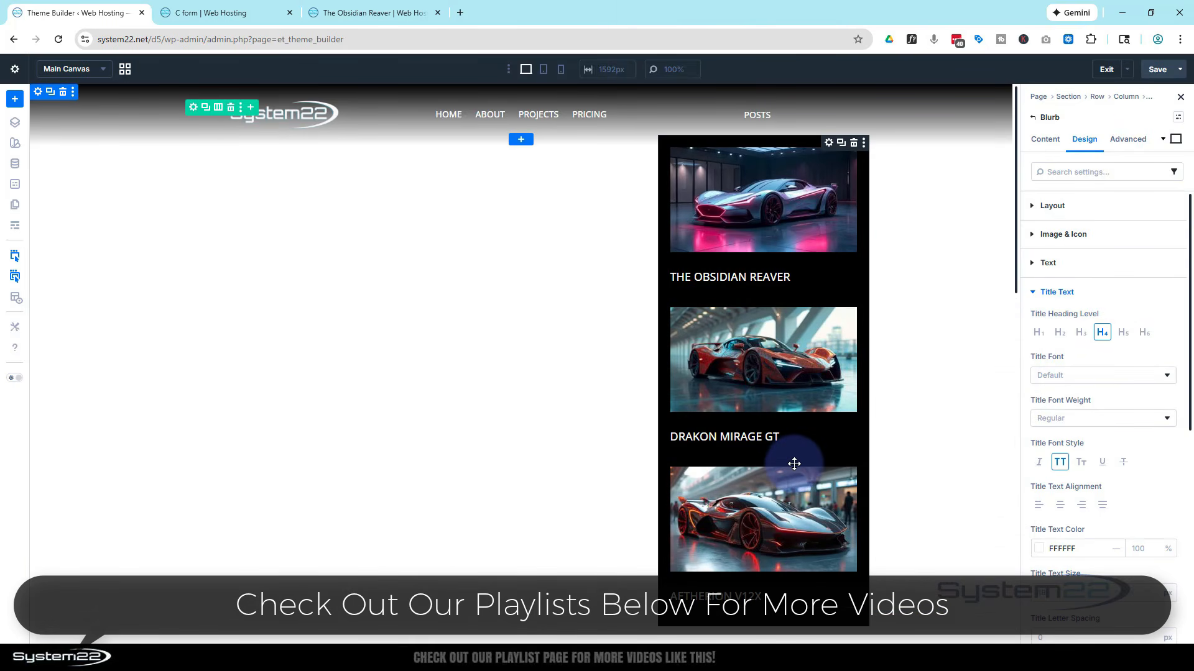
- Set the blurb's Module Link URL to the Loop Link dynamic content using Post Title as link text, and apply it
{"action": "left_click", "coordinate": [1044, 140]}
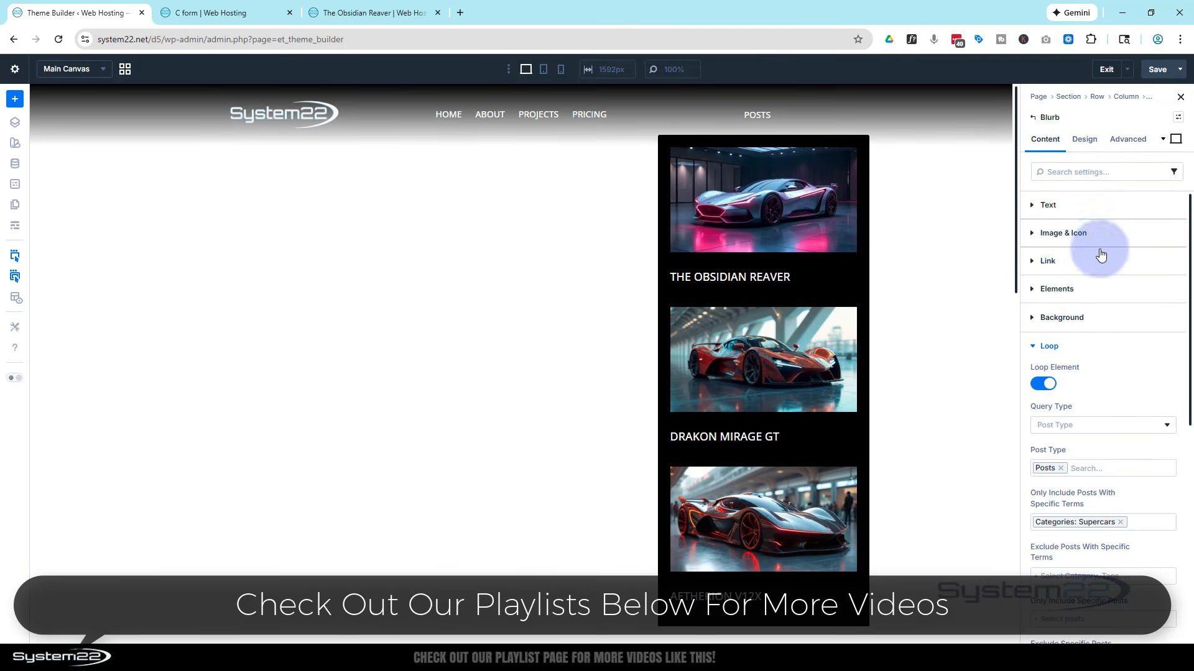
{"action": "left_click", "coordinate": [1036, 261]}
{"action": "left_click", "coordinate": [1038, 390]}
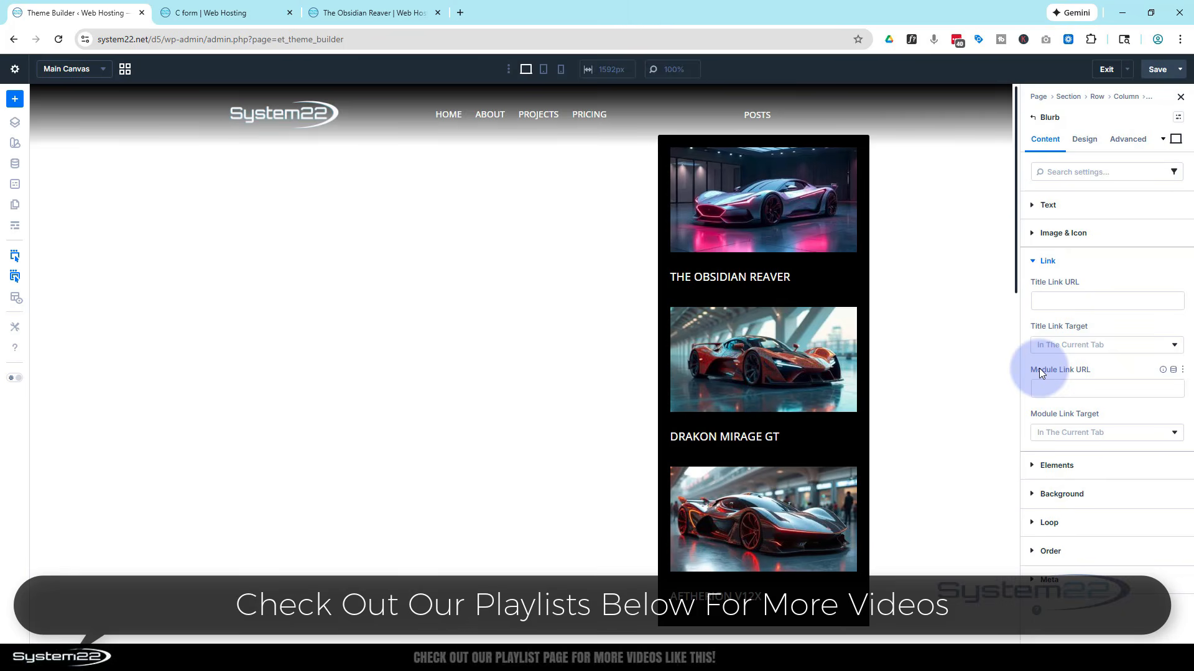
{"action": "left_click", "coordinate": [1175, 371]}
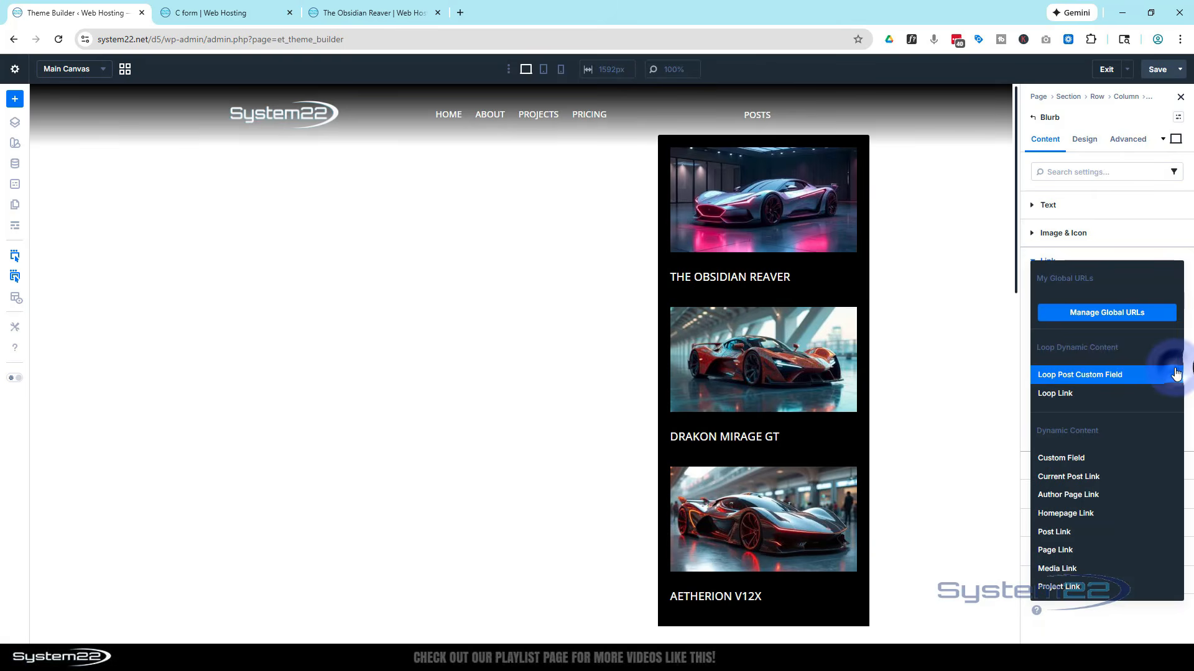
{"action": "left_click", "coordinate": [1088, 395]}
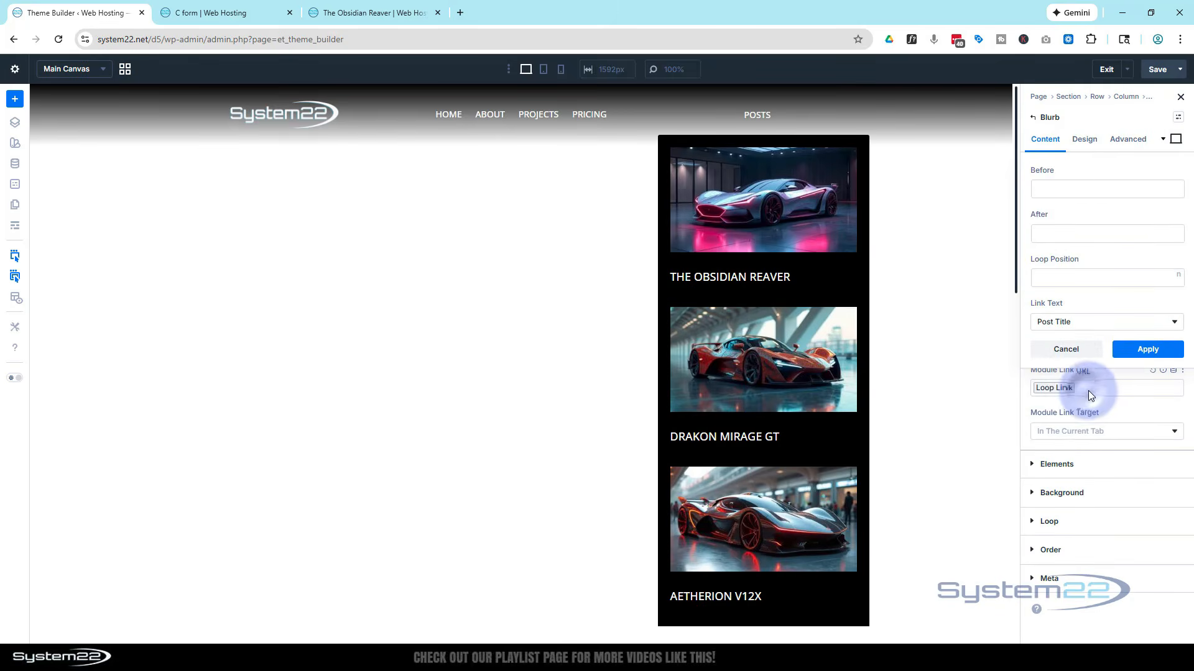
{"action": "left_click", "coordinate": [1146, 350]}
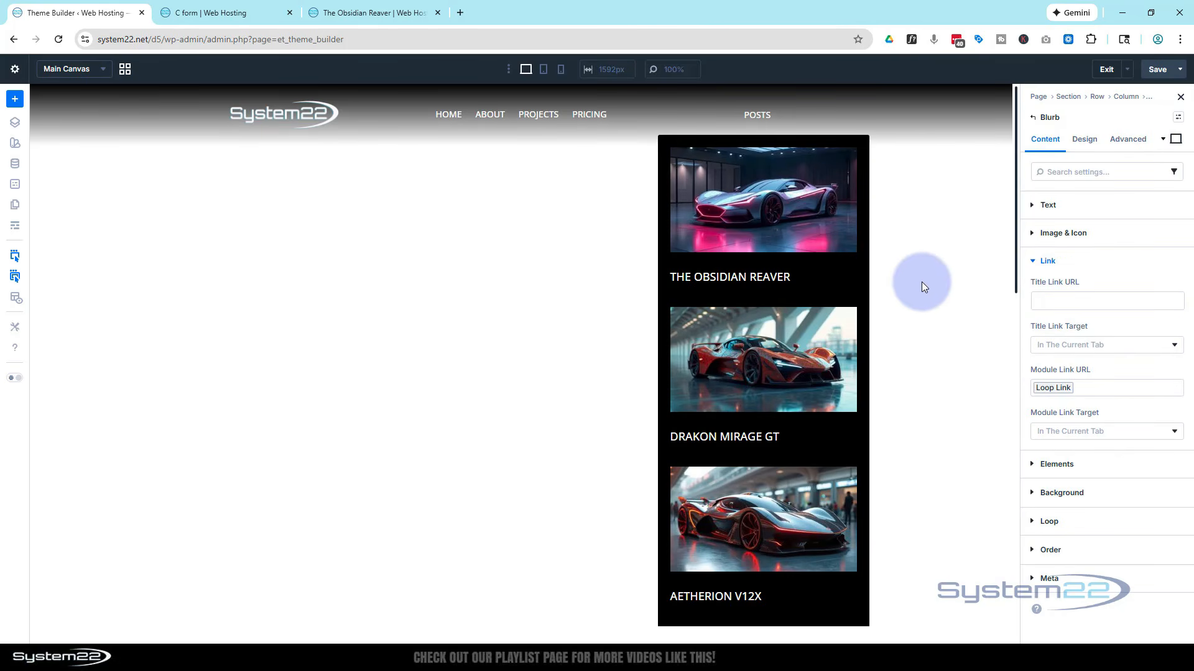
- Change the parent dropdown's layout style to Grid with 3 columns
{"action": "left_click", "coordinate": [1033, 118]}
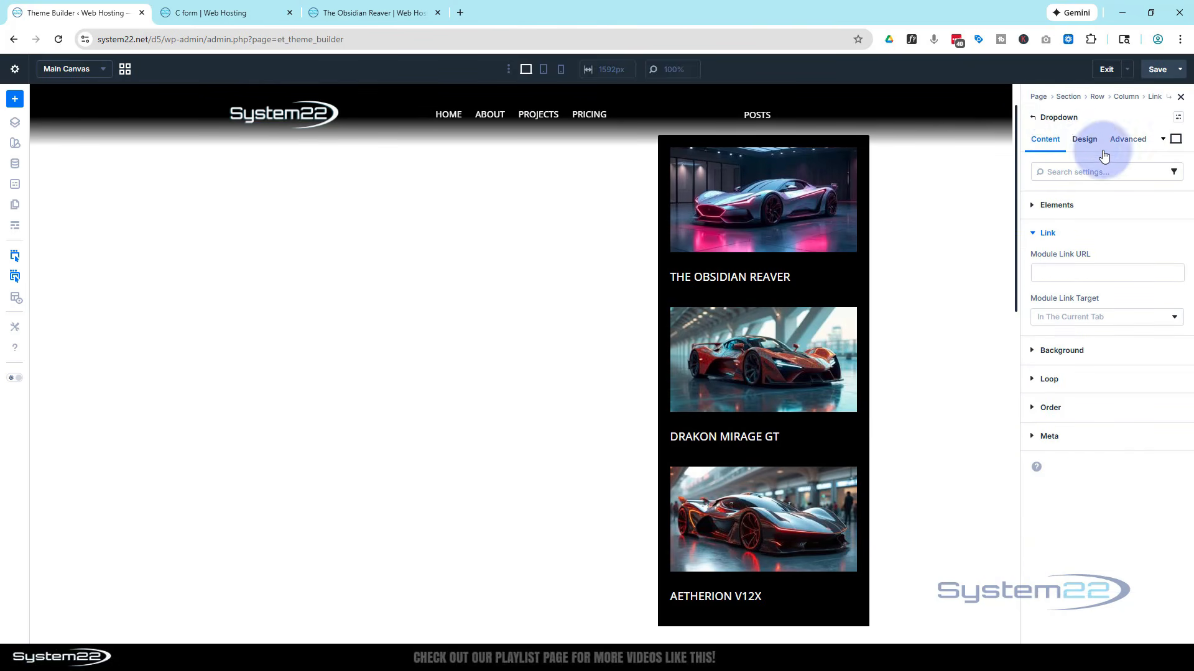
{"action": "left_click", "coordinate": [1087, 140]}
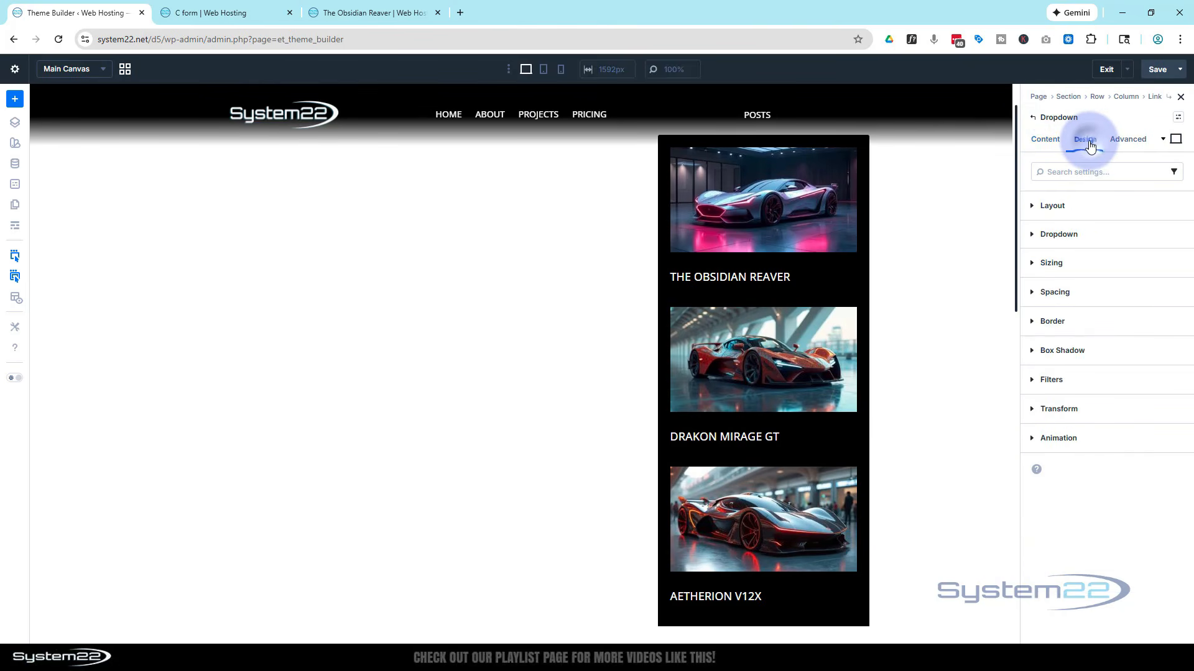
{"action": "left_click", "coordinate": [1093, 203]}
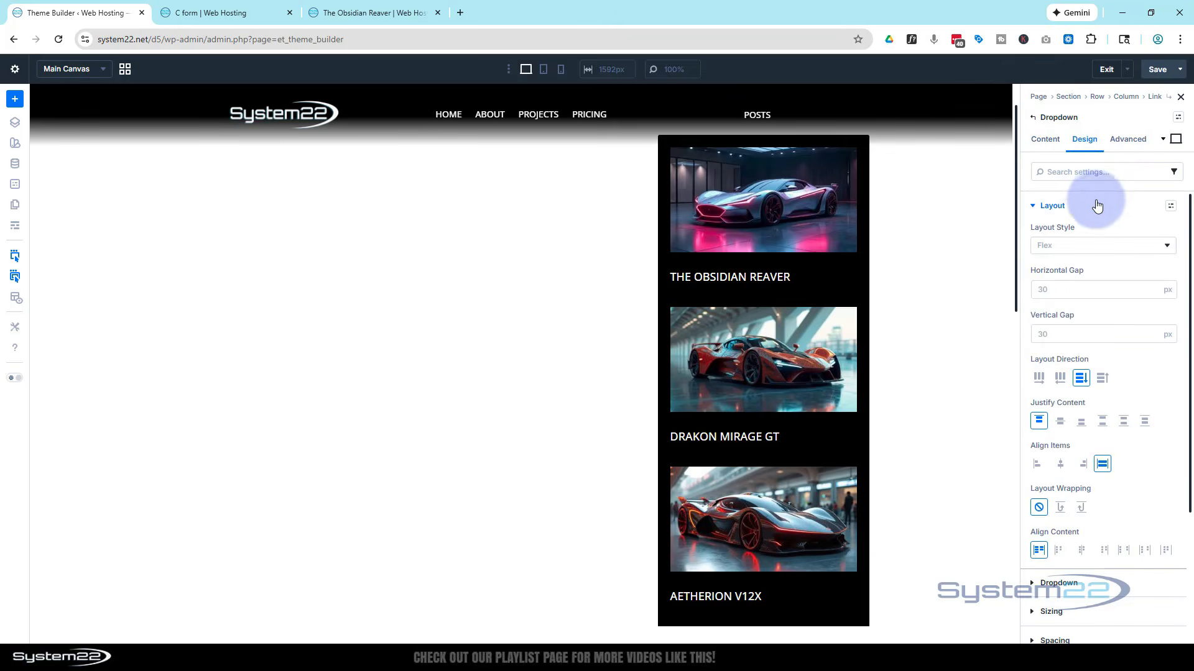
{"action": "left_click", "coordinate": [1098, 246]}
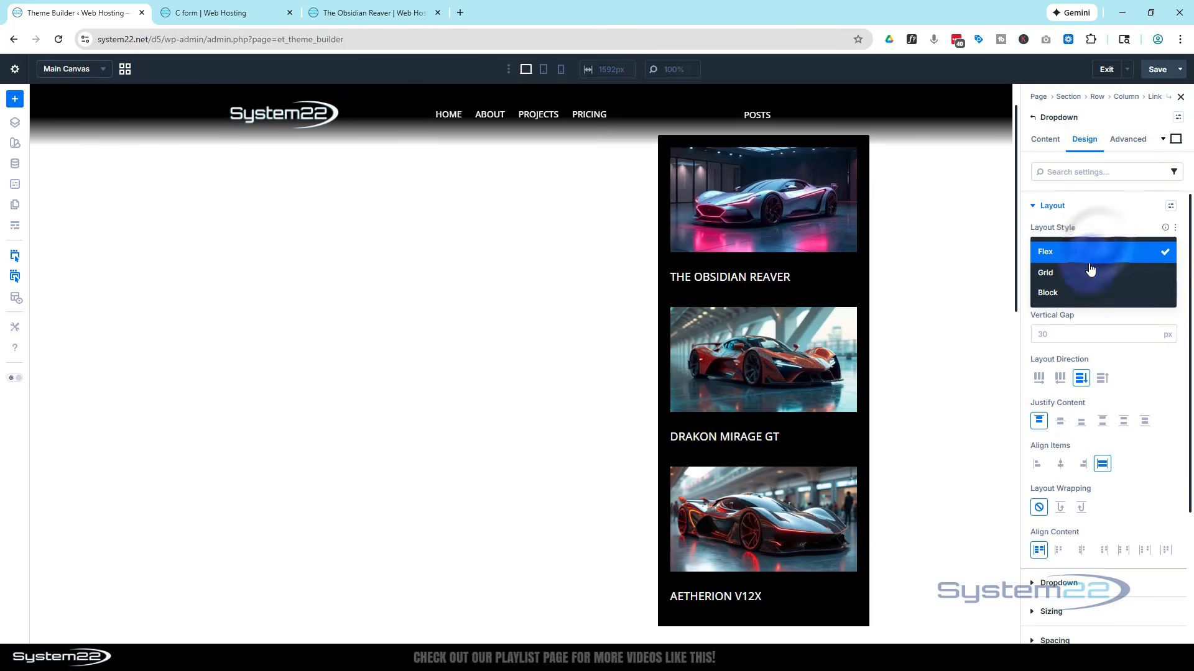
{"action": "left_click", "coordinate": [1089, 272]}
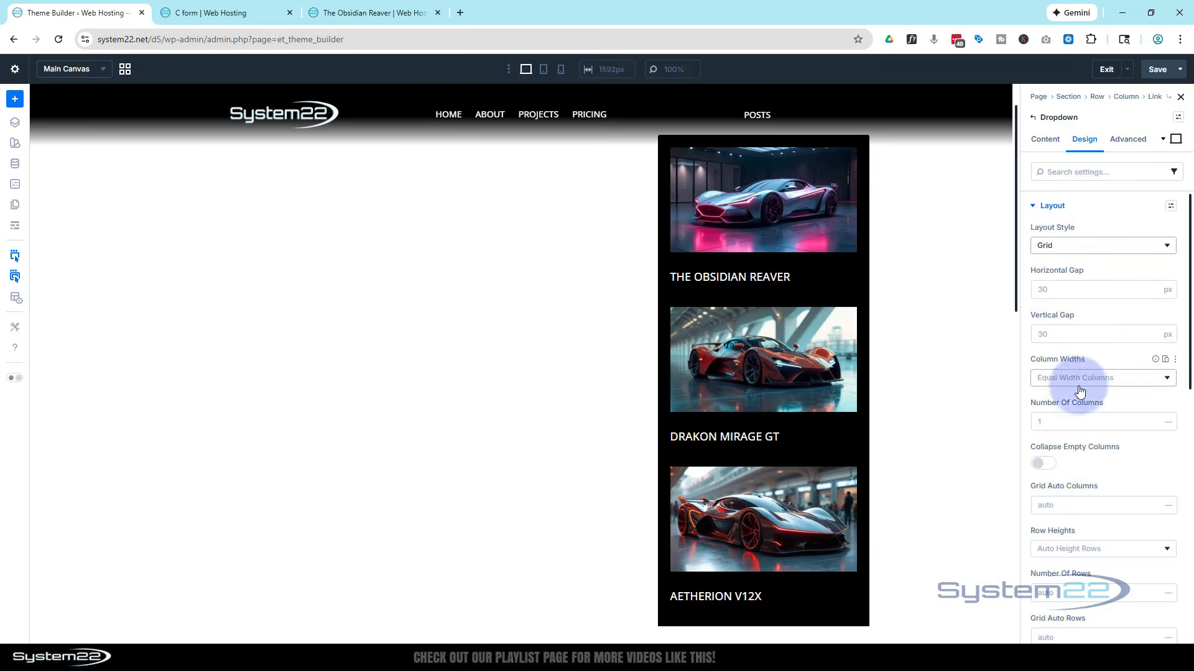
{"action": "left_click", "coordinate": [1151, 419]}
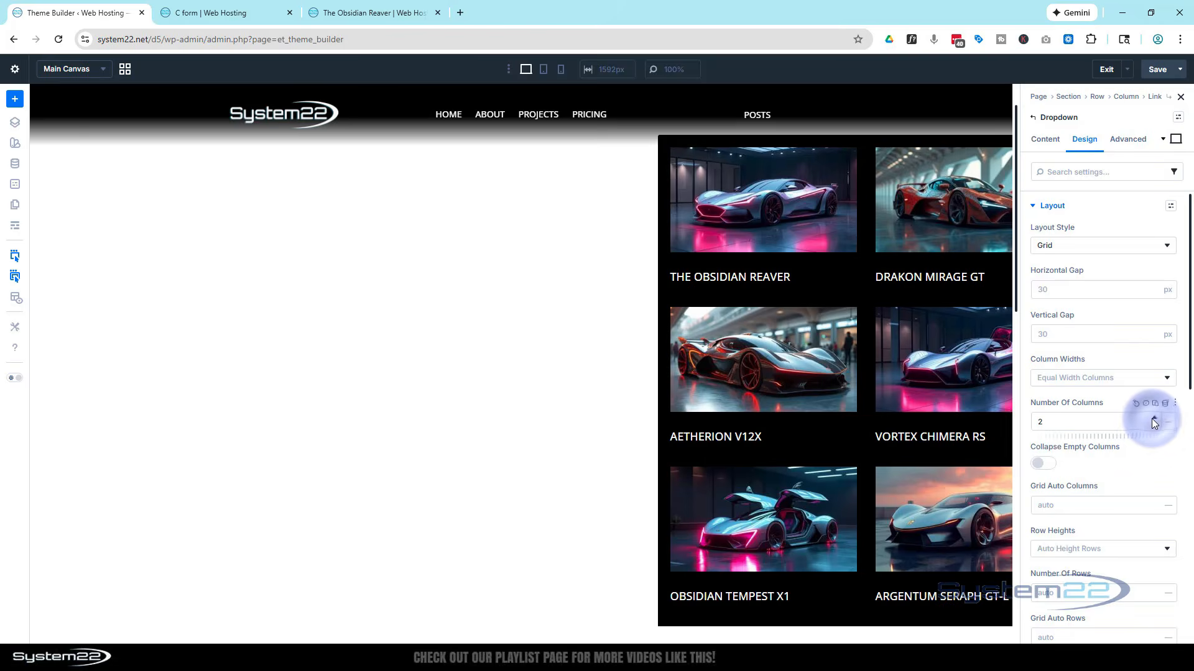
{"action": "left_click", "coordinate": [1151, 419]}
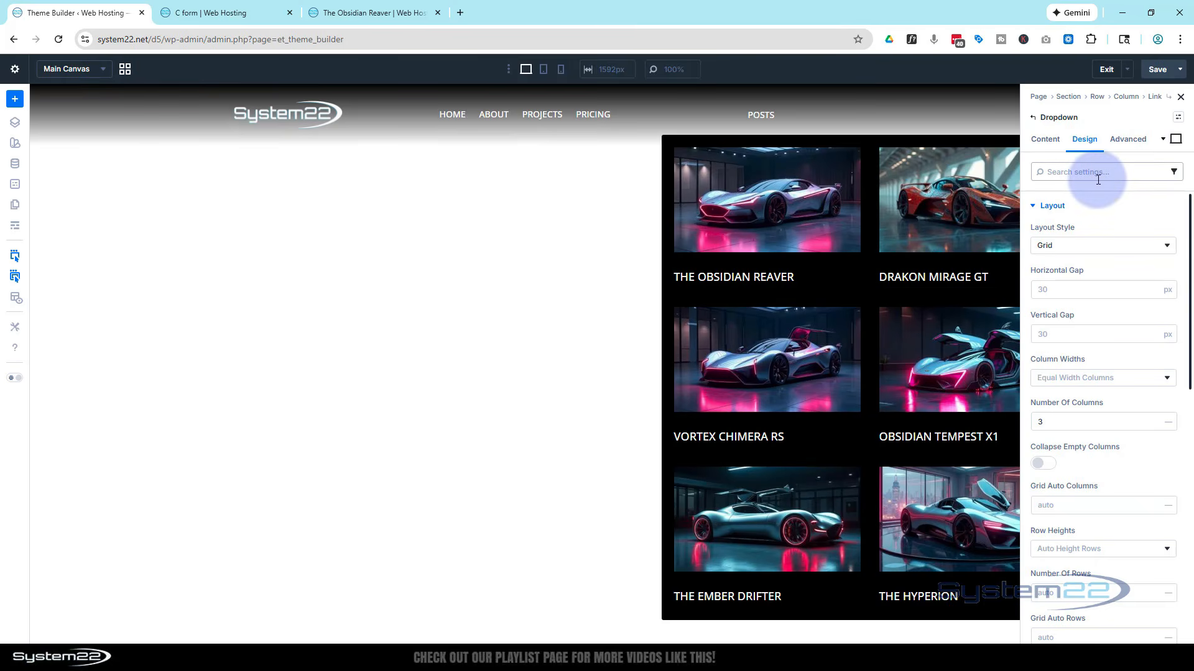
- Set the POSTS dropdown's Dropdown Alignment to End for the desktop view
{"action": "left_click", "coordinate": [1034, 209]}
{"action": "left_click", "coordinate": [1075, 240]}
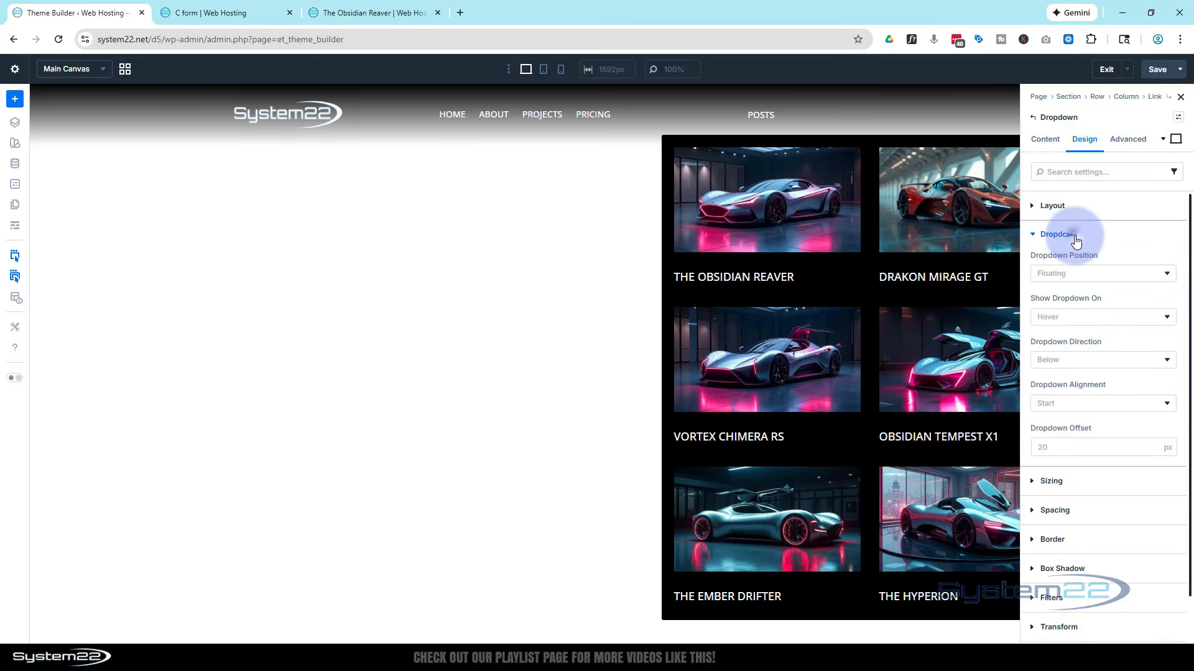
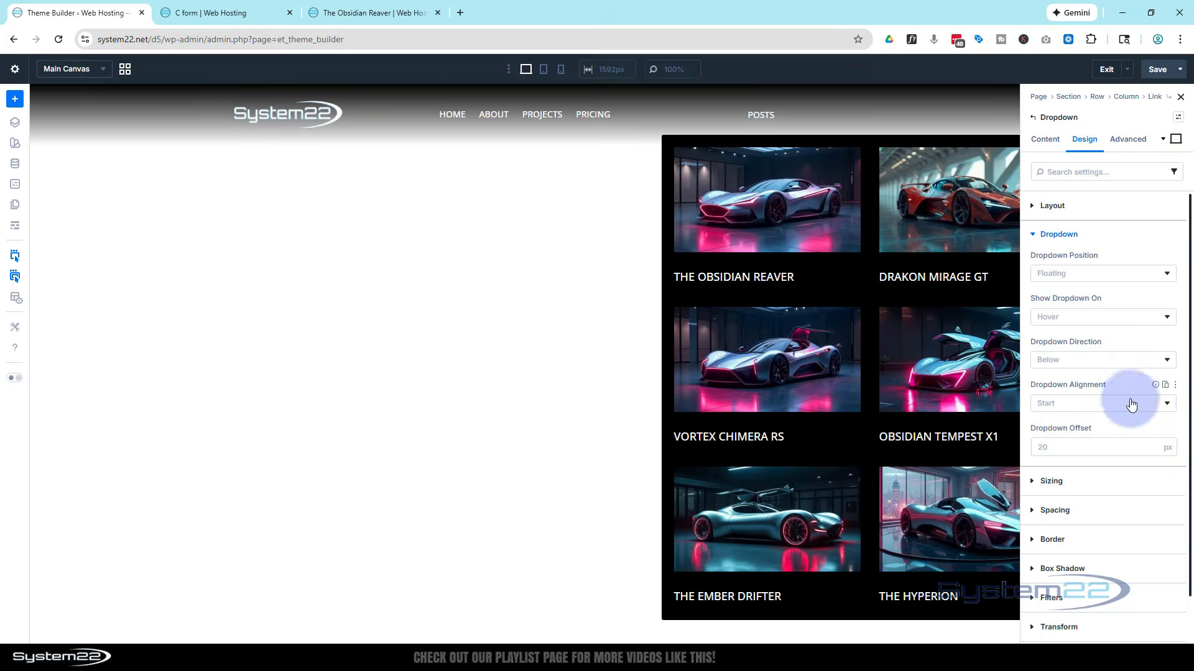
{"action": "left_click", "coordinate": [1109, 405]}
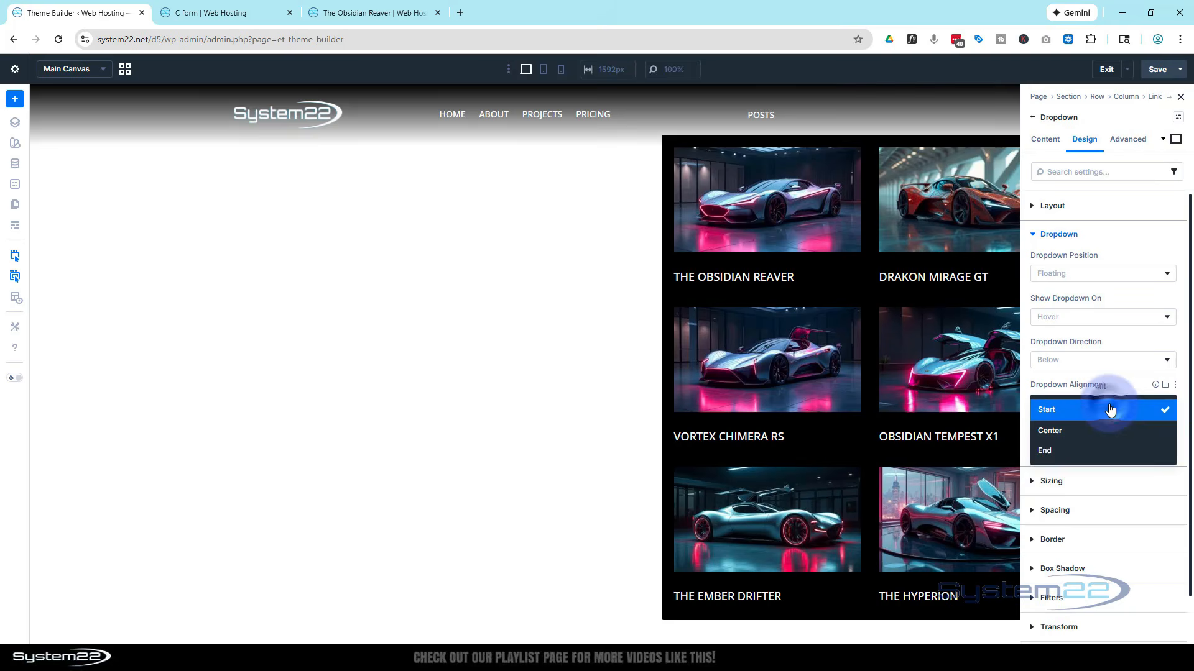
{"action": "left_click", "coordinate": [1107, 450]}
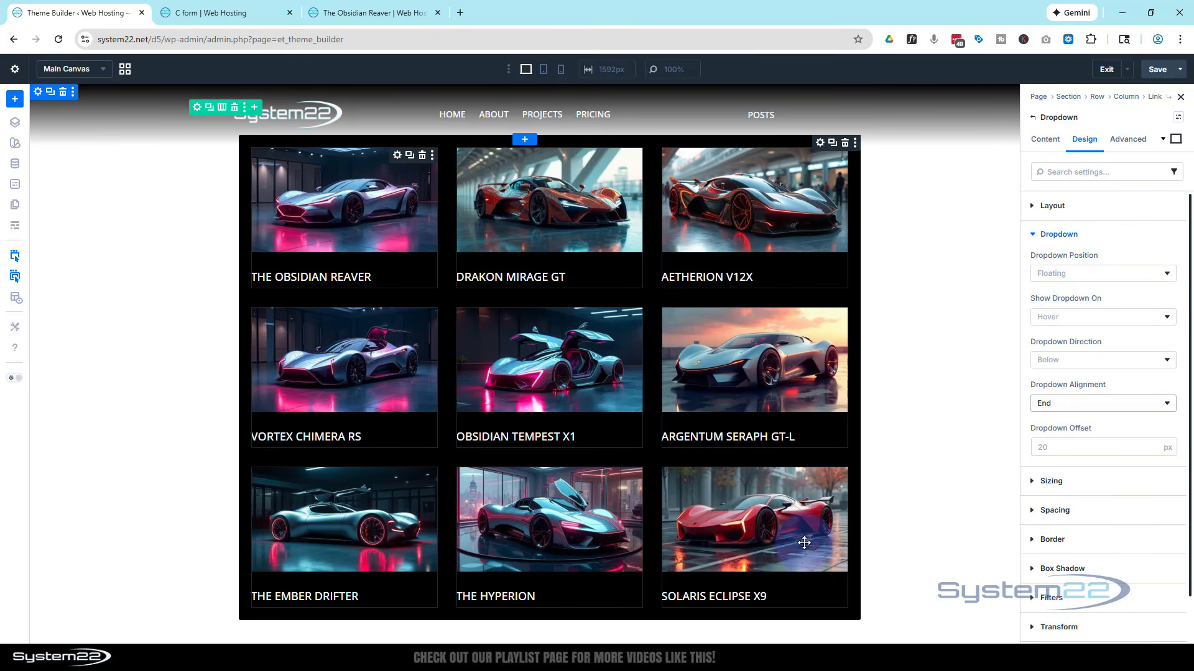
- Set the POSTS dropdown's Vertical Overflow to Scroll in its visibility settings
{"action": "left_click", "coordinate": [1136, 140]}
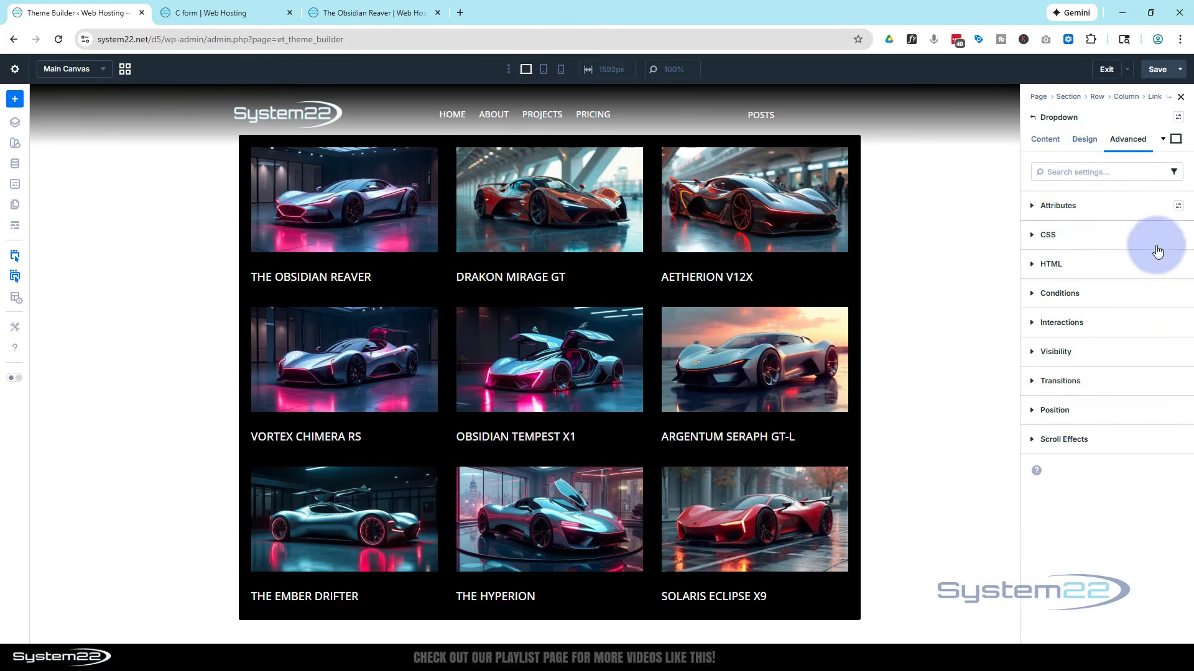
{"action": "left_click", "coordinate": [1095, 351]}
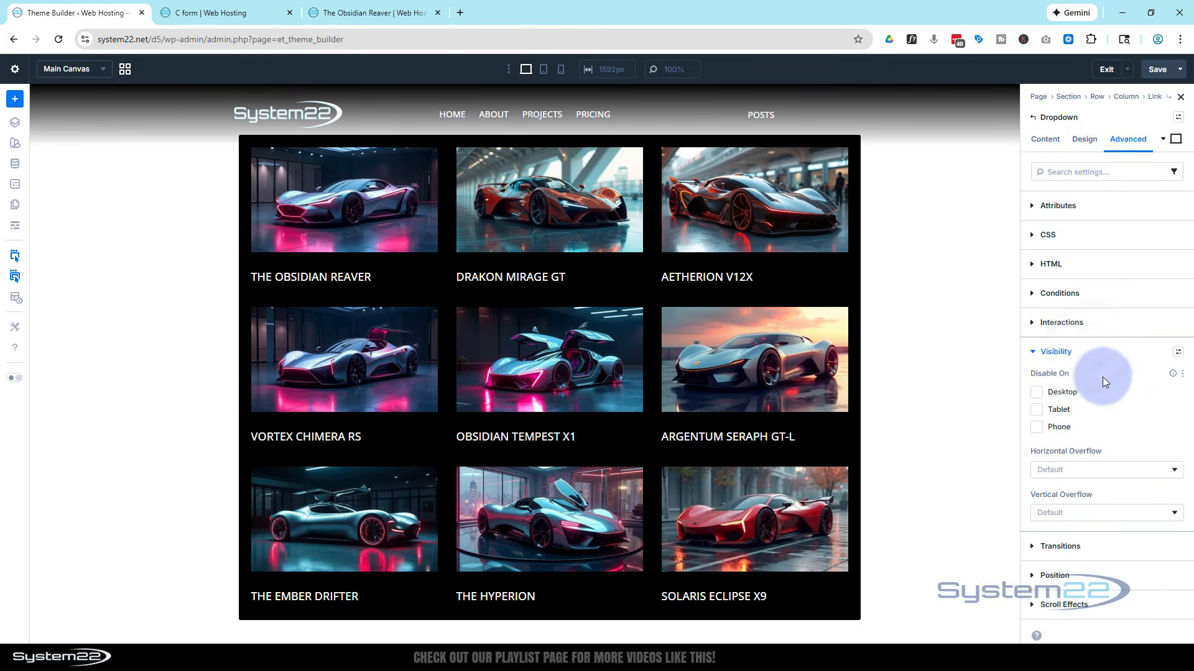
{"action": "left_click", "coordinate": [1108, 516]}
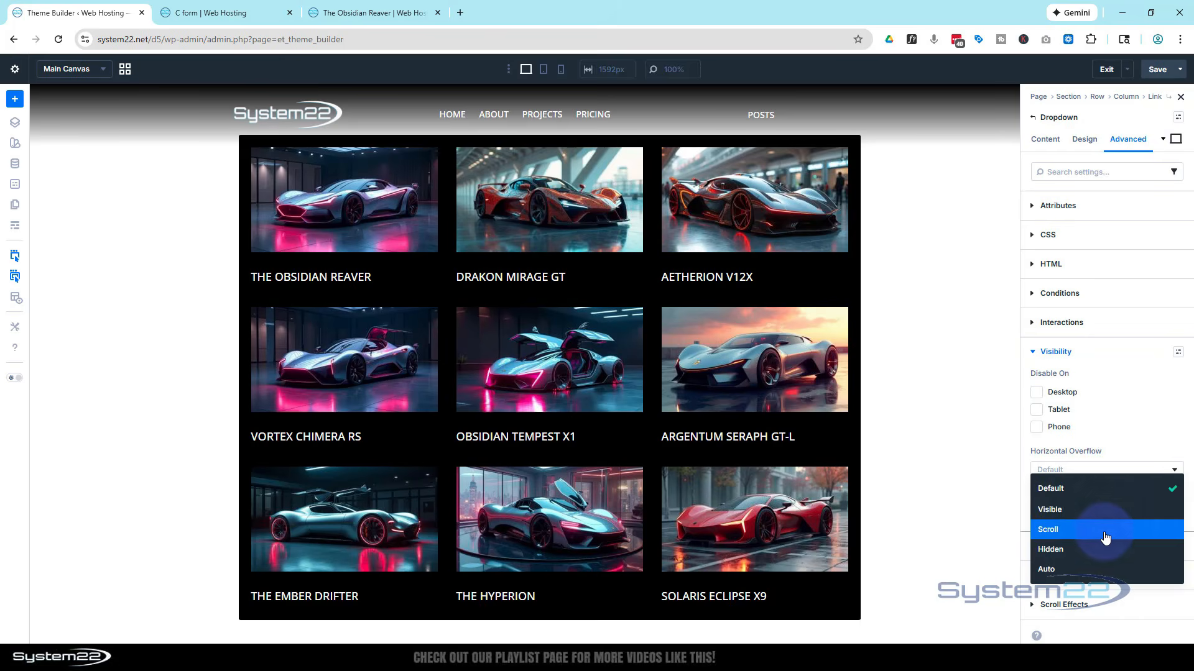
{"action": "left_click", "coordinate": [1106, 534]}
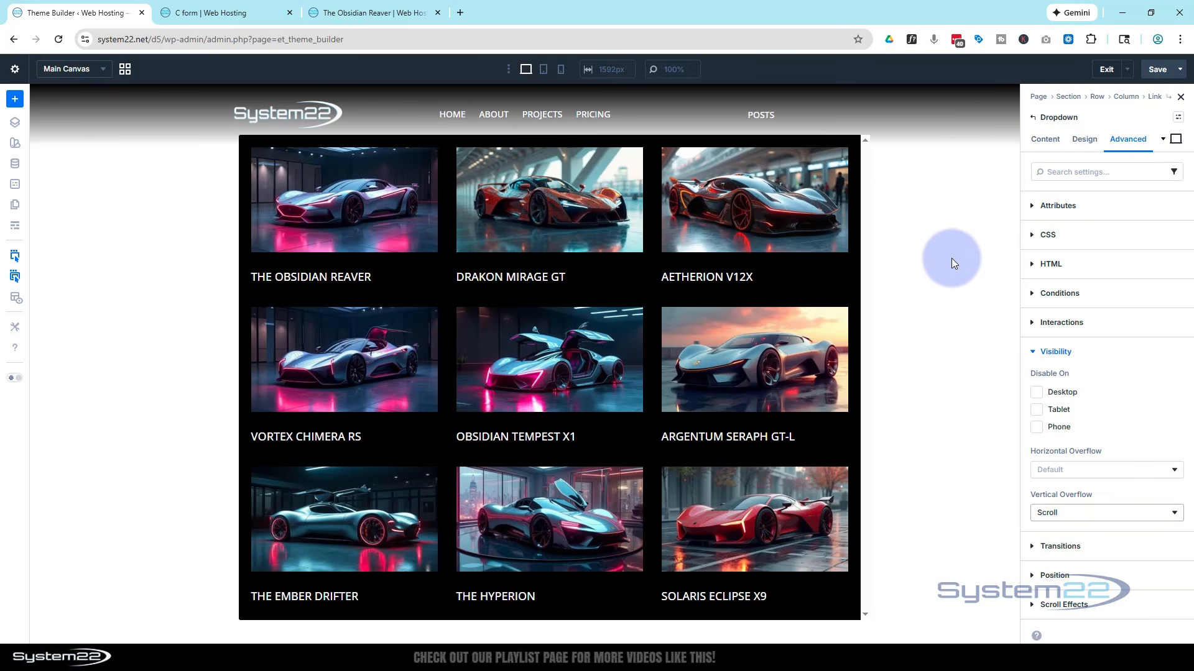
- Set the POSTS dropdown's Dropdown Alignment to Center for the phone view
{"action": "left_click", "coordinate": [544, 69]}
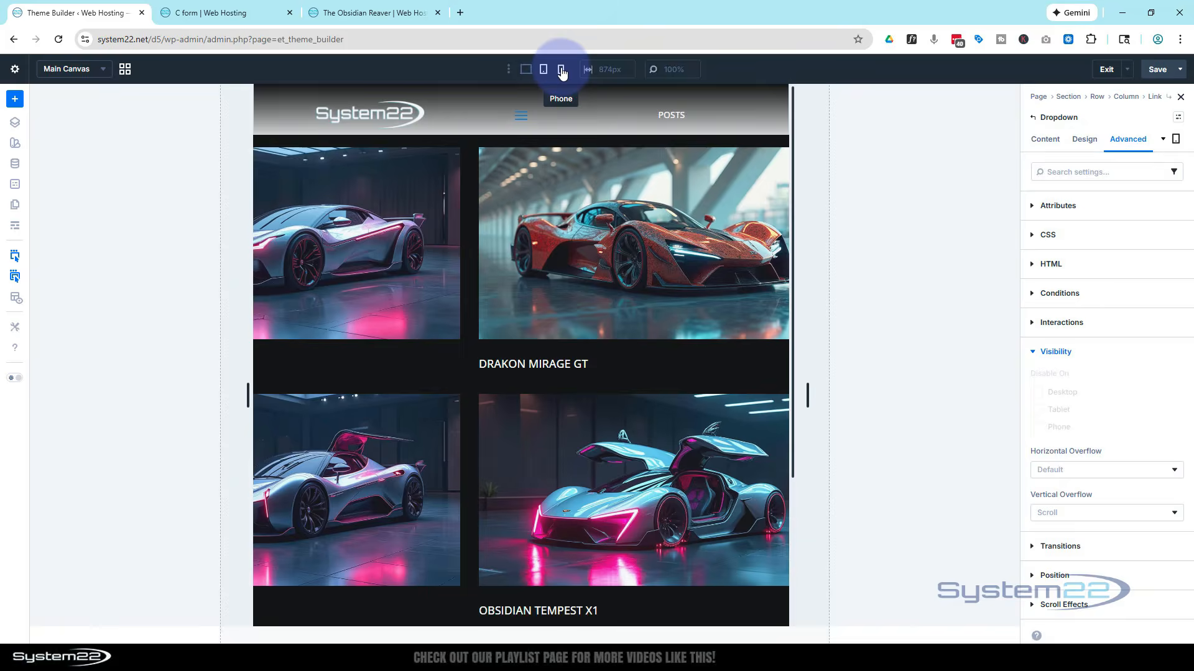
{"action": "left_click", "coordinate": [561, 71]}
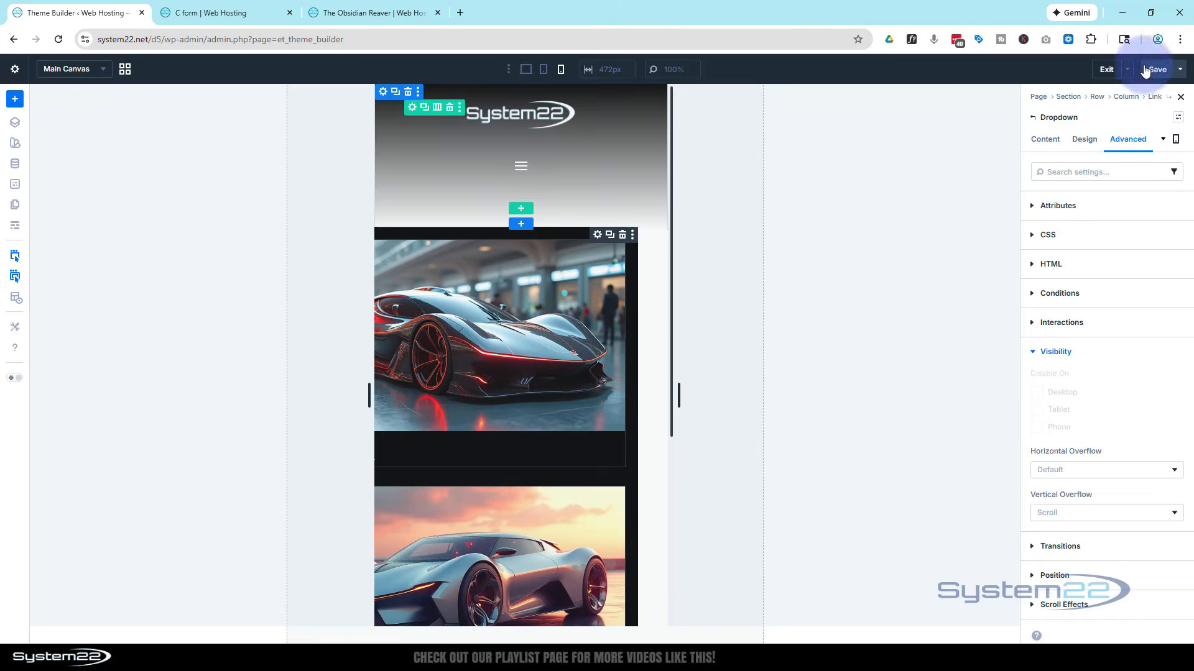
{"action": "left_click", "coordinate": [1092, 144]}
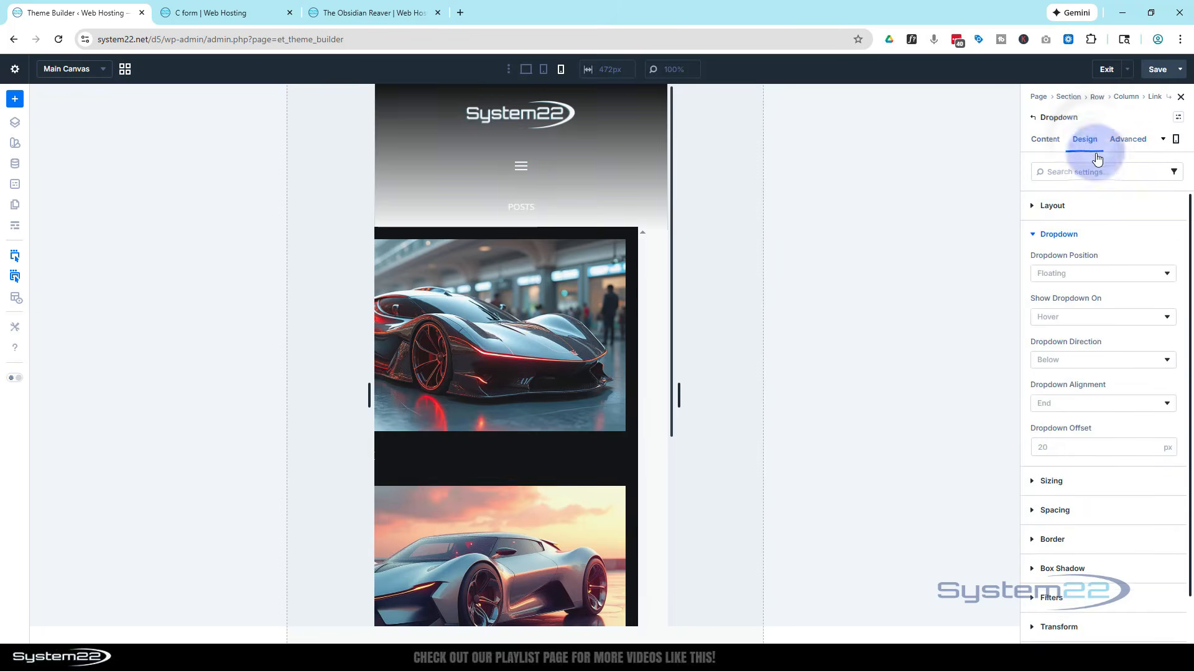
{"action": "left_click", "coordinate": [1069, 403]}
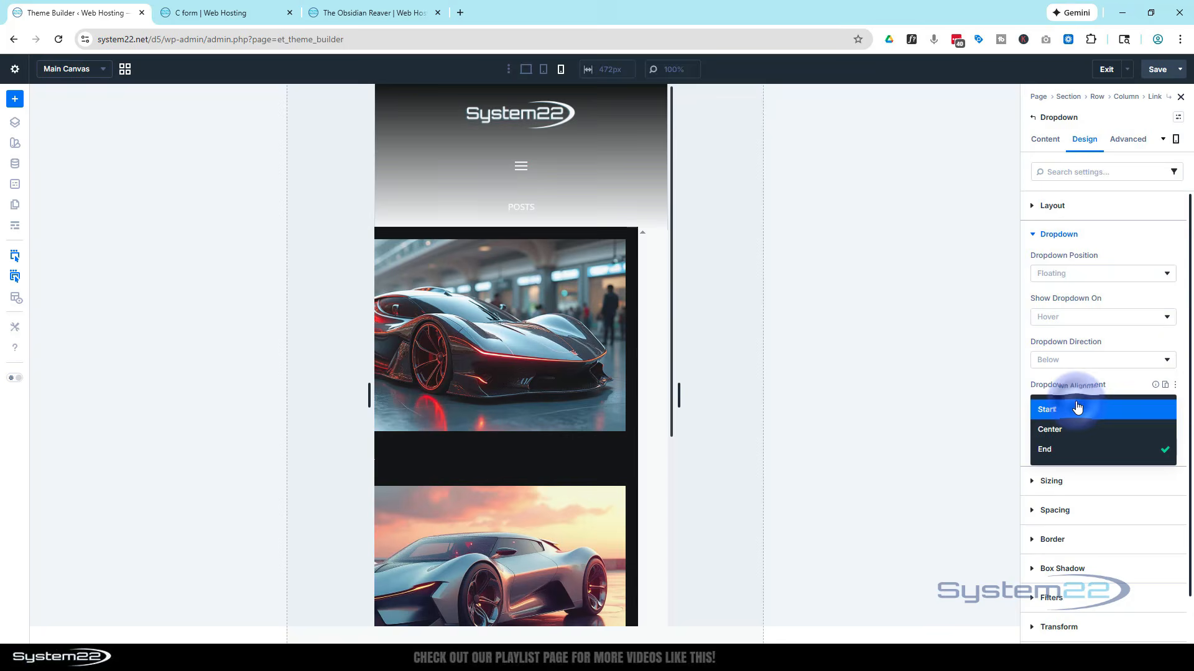
{"action": "left_click", "coordinate": [1077, 430]}
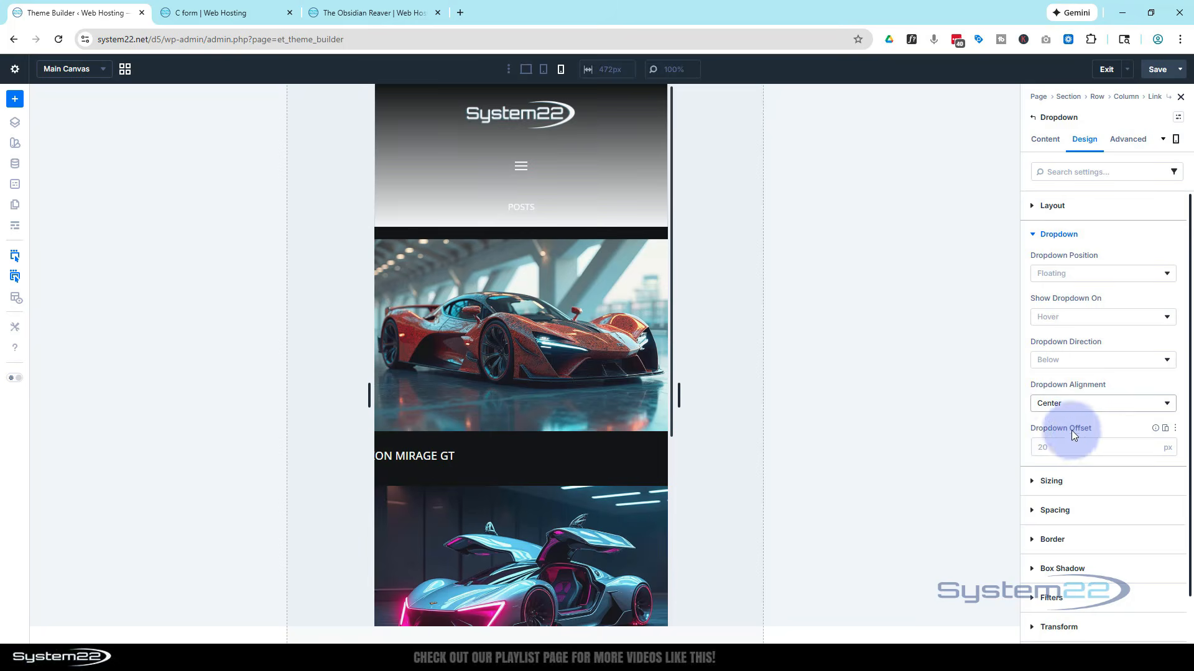
- Save the header layout, exit the builder and reload the live C form page
{"action": "left_click", "coordinate": [1156, 70]}
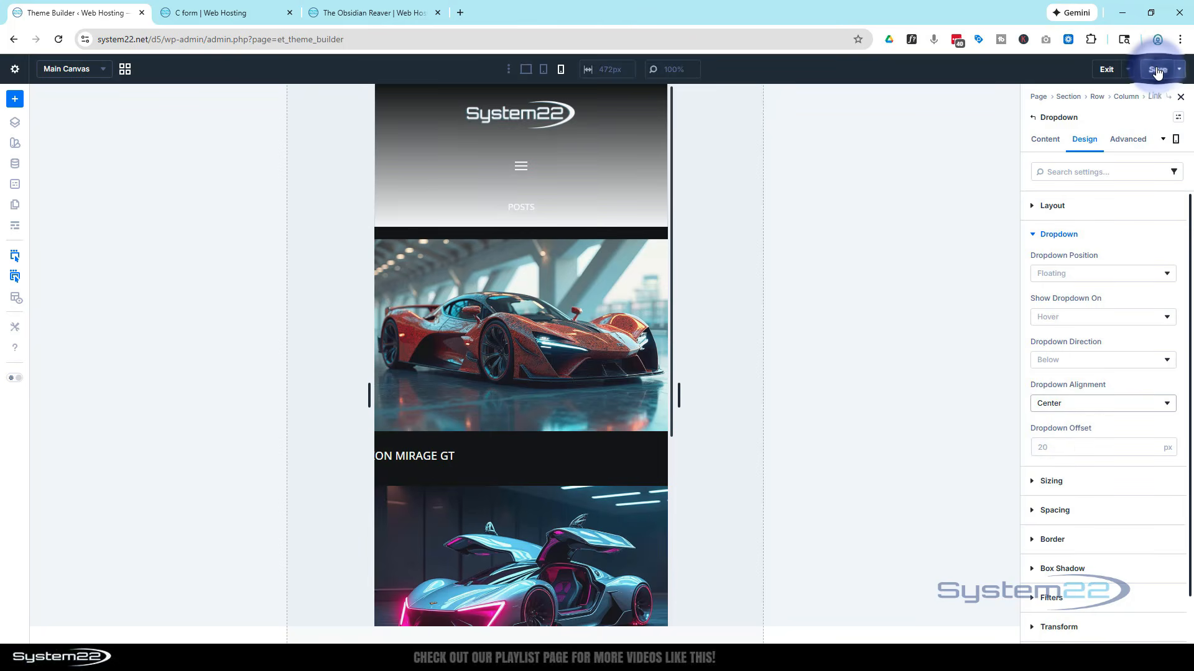
{"action": "left_click", "coordinate": [1101, 71]}
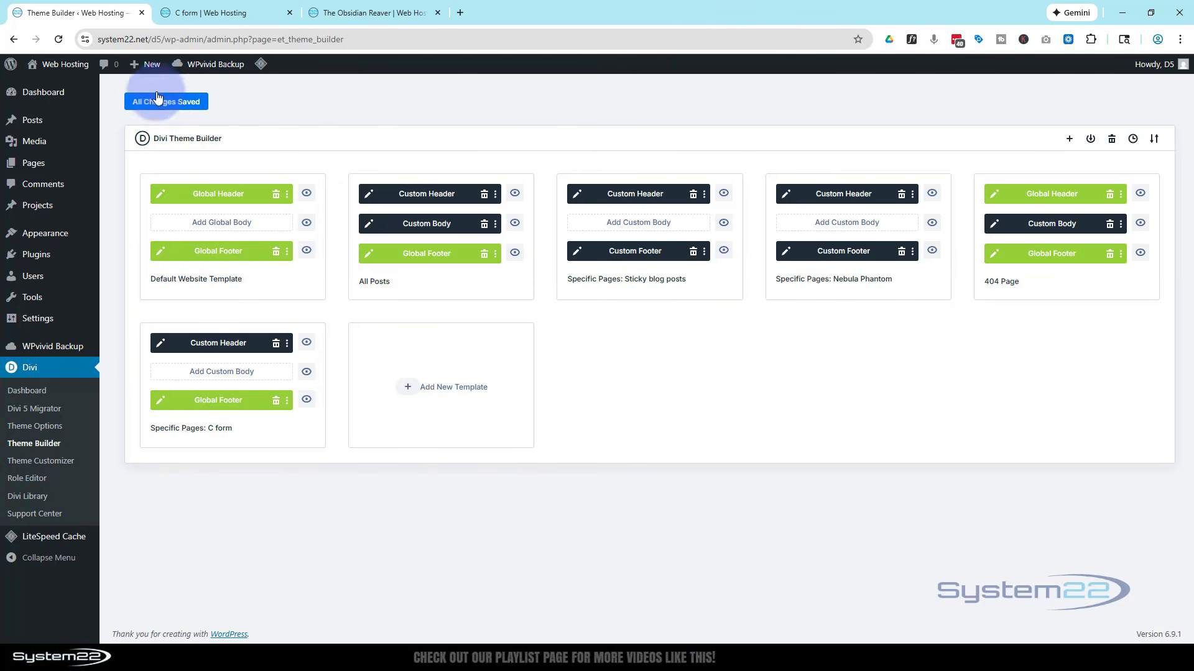
{"action": "left_click", "coordinate": [249, 10]}
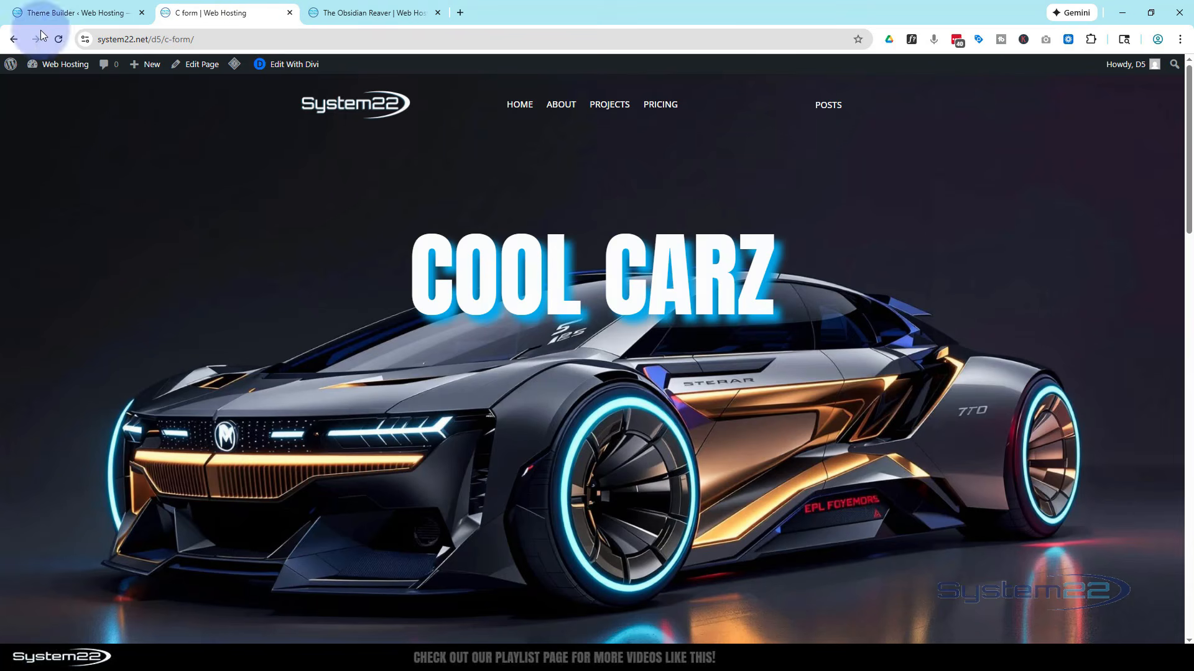
{"action": "left_click", "coordinate": [58, 39]}
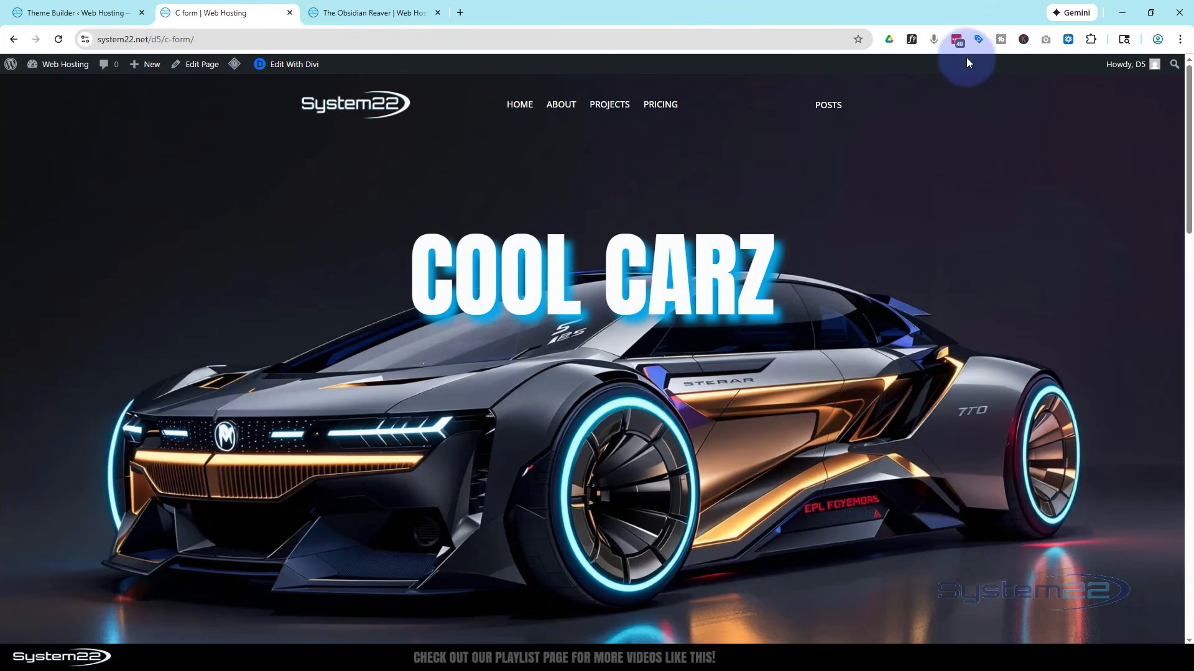
- Test the live POSTS dropdown by opening the Drakon Mirage GT post from its grid, and return to the C form page
{"action": "mouse_move", "coordinate": [835, 107]}
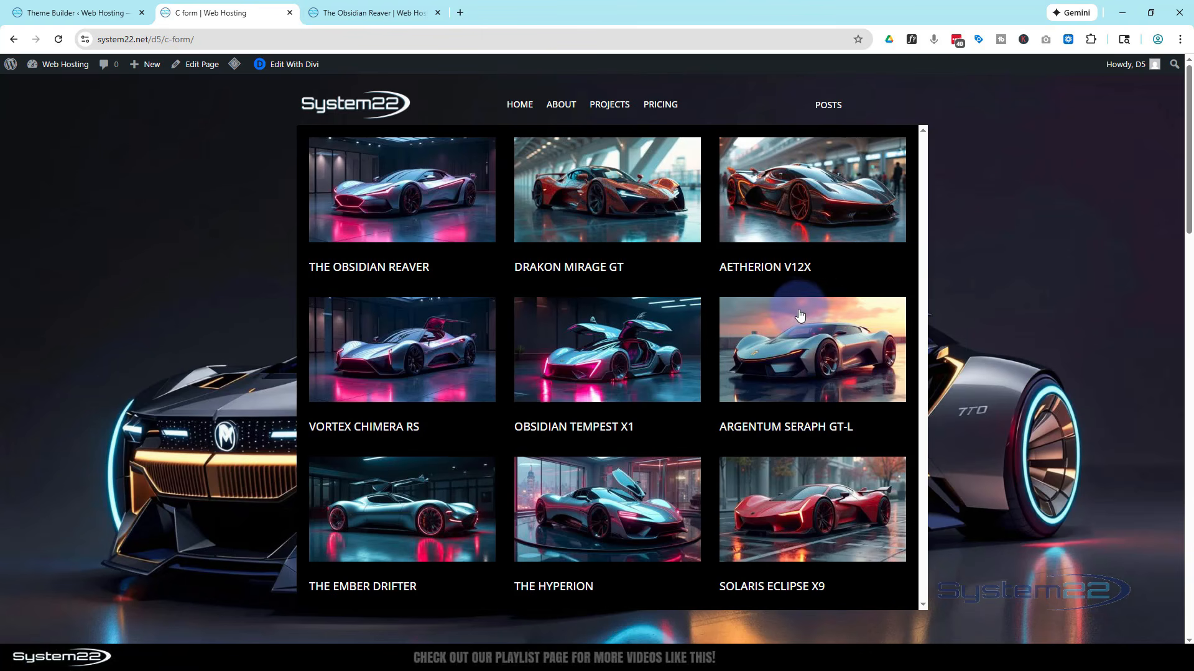
{"action": "scroll", "coordinate": [800, 310], "scroll_direction": "down", "scroll_amount": 2}
{"action": "scroll", "coordinate": [800, 310], "scroll_direction": "up", "scroll_amount": 2}
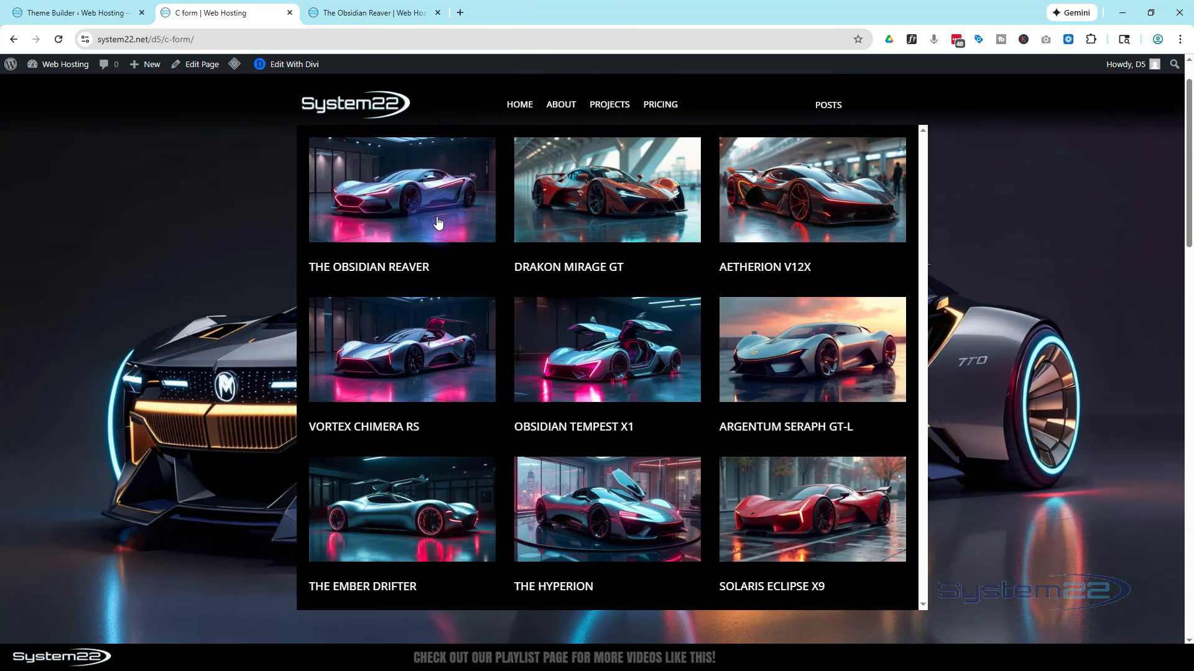
{"action": "left_click", "coordinate": [586, 219]}
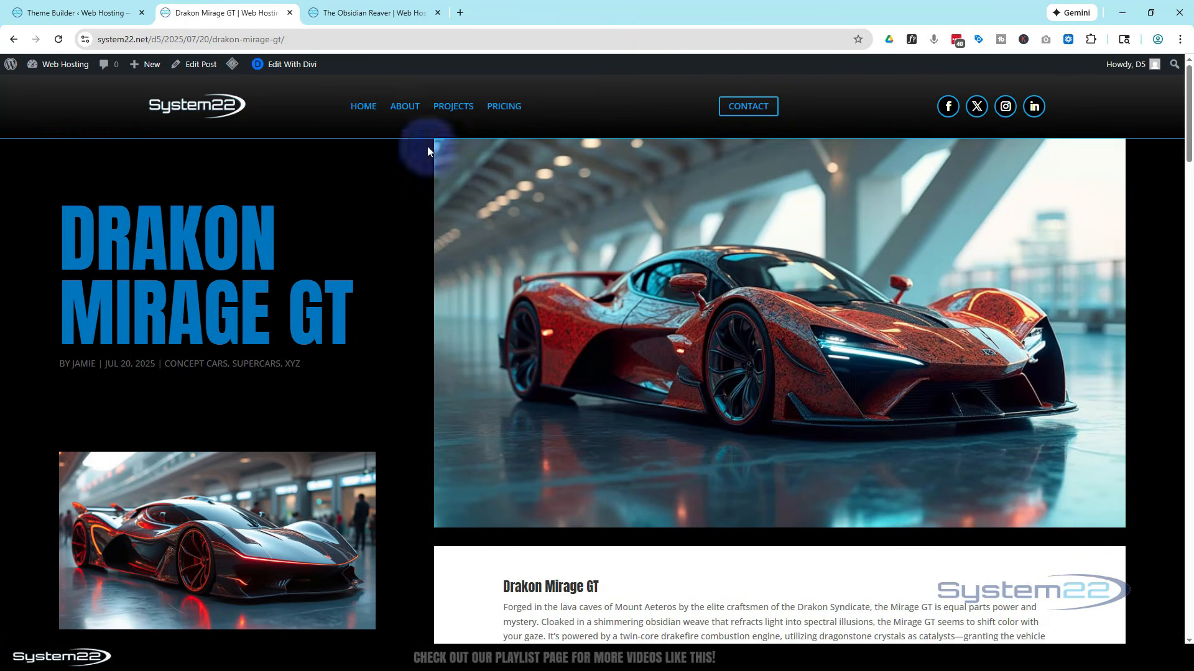
{"action": "left_click", "coordinate": [13, 40]}
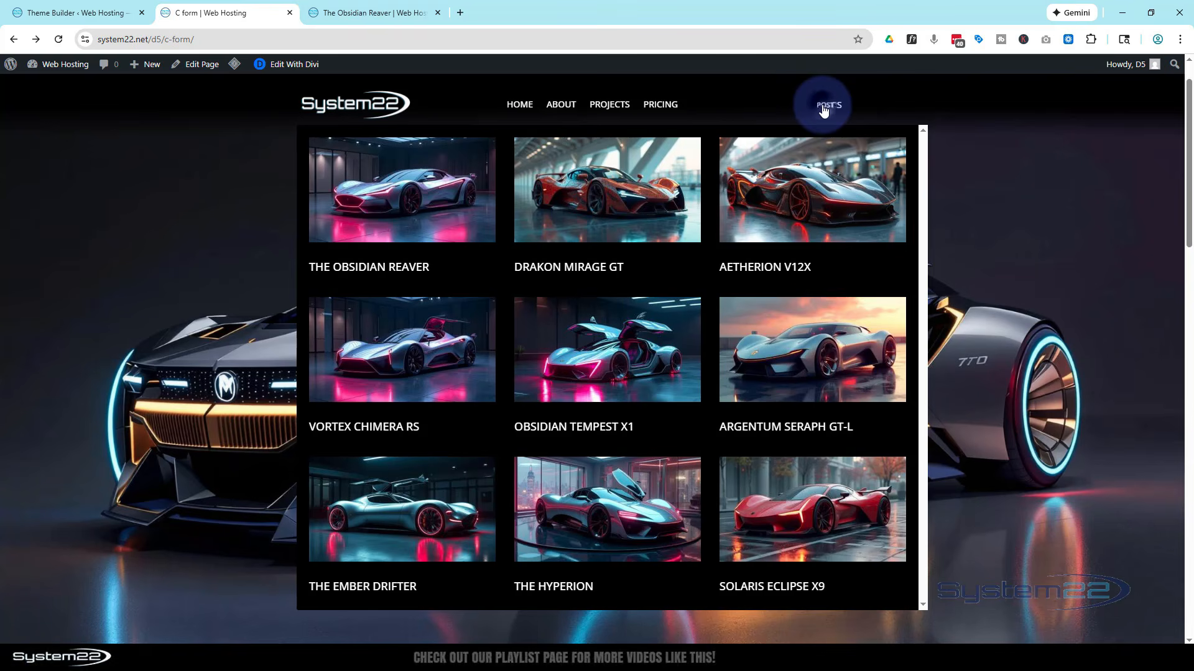
- Check the open POSTS dropdown on the C form page in the browser's iPad Air and iPhone 12 Pro device previews
{"action": "key", "text": "ctrl+shift+i"}
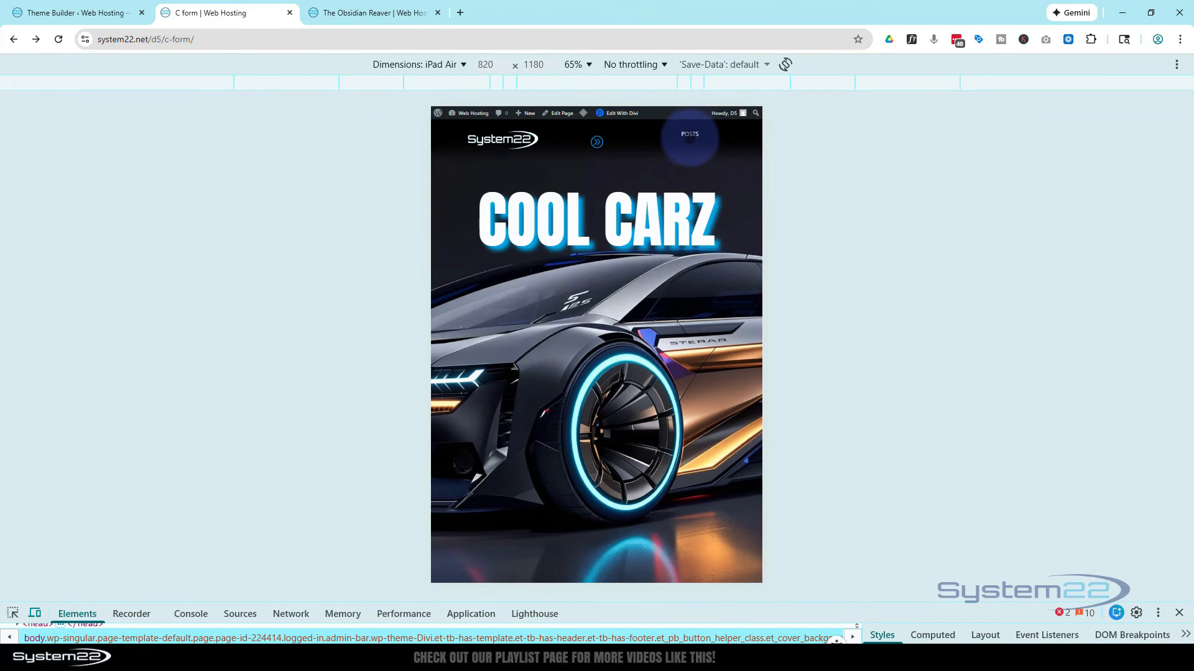
{"action": "left_click", "coordinate": [690, 133]}
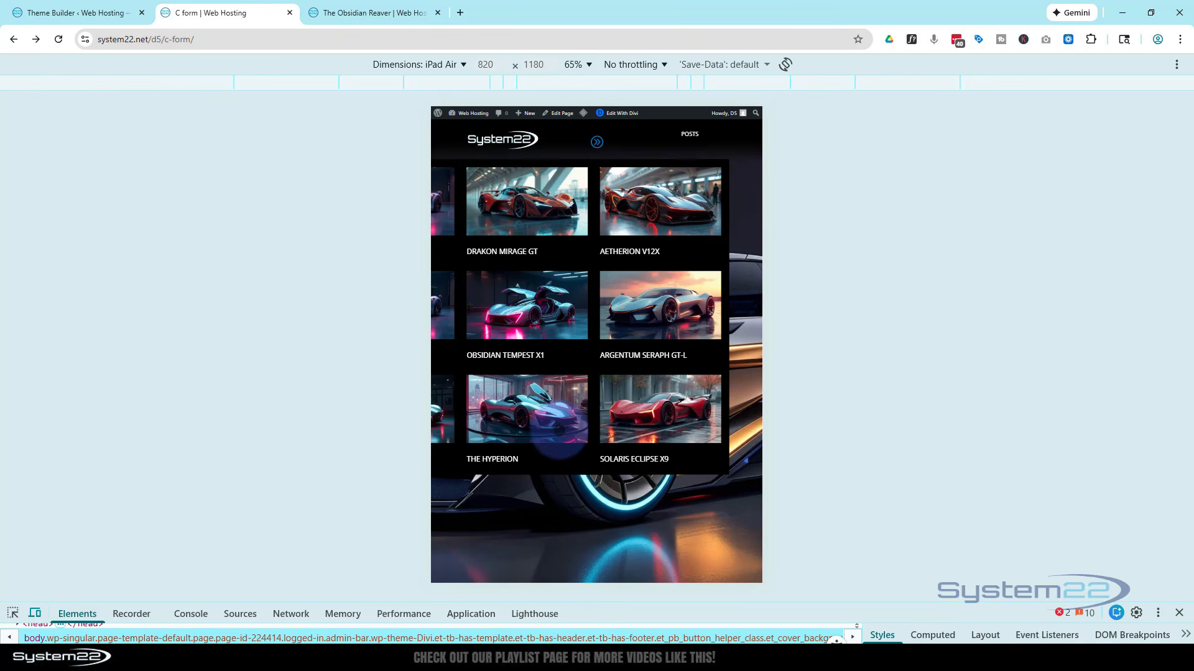
{"action": "left_click", "coordinate": [422, 64]}
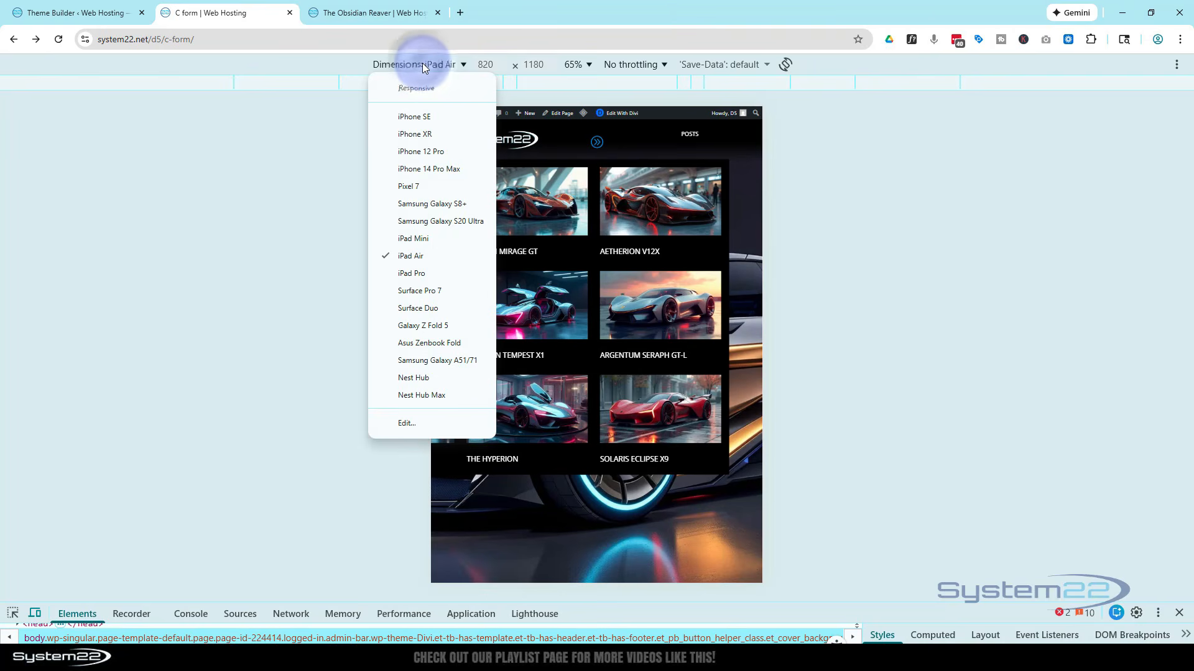
{"action": "left_click", "coordinate": [421, 152]}
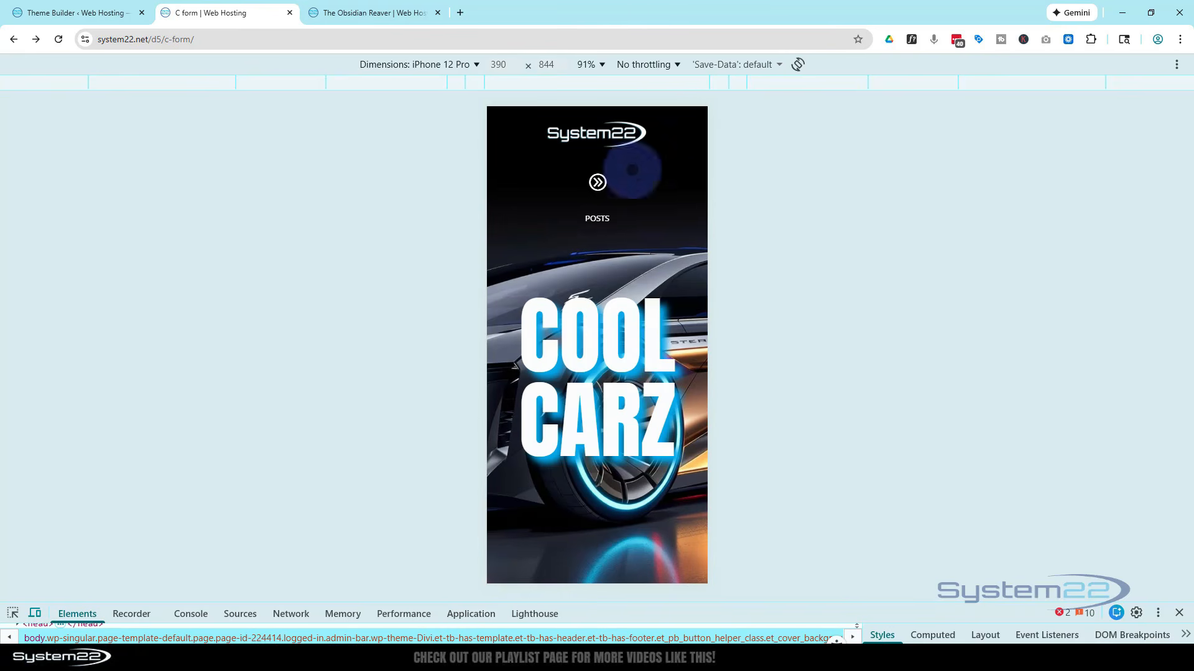
{"action": "left_click", "coordinate": [597, 218]}
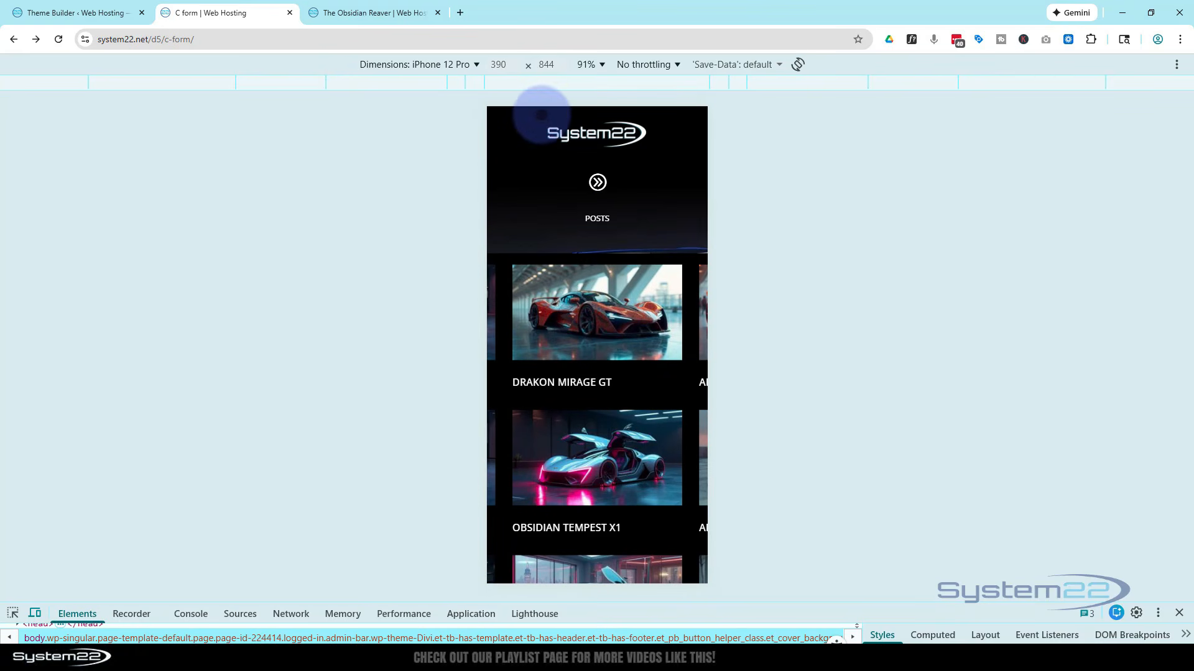
- Return to the Theme Builder, open the C form template's Custom Header for editing and bring up the POSTS dropdown's settings
{"action": "left_click", "coordinate": [98, 12]}
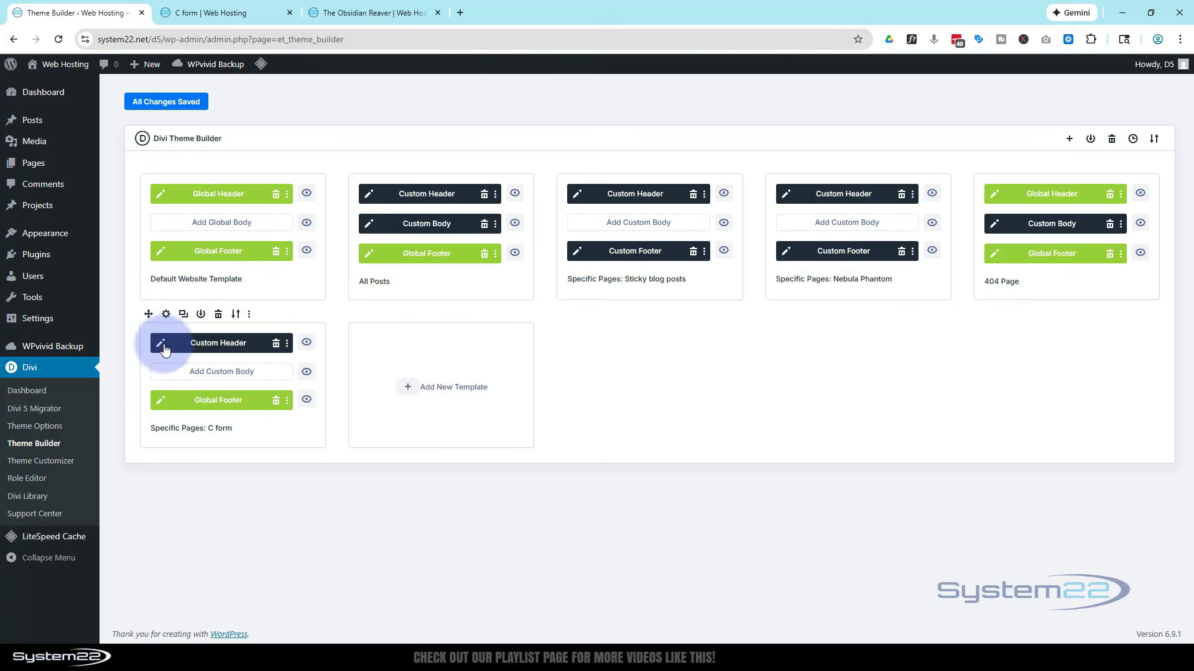
{"action": "left_click", "coordinate": [159, 344]}
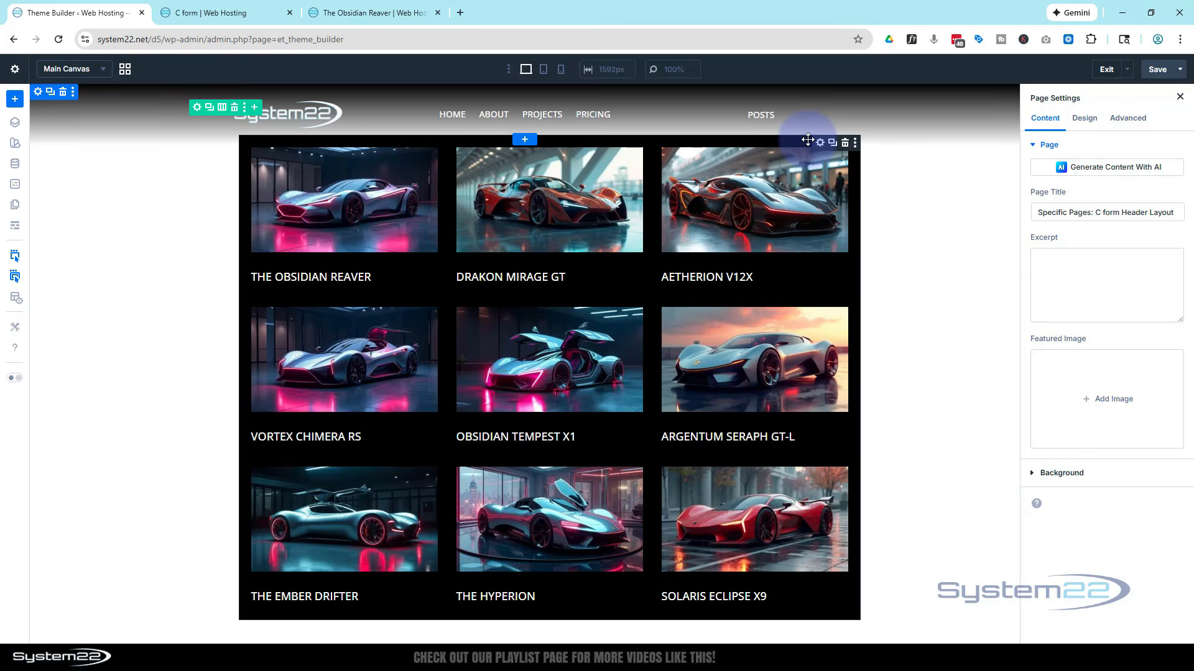
{"action": "left_click", "coordinate": [787, 138]}
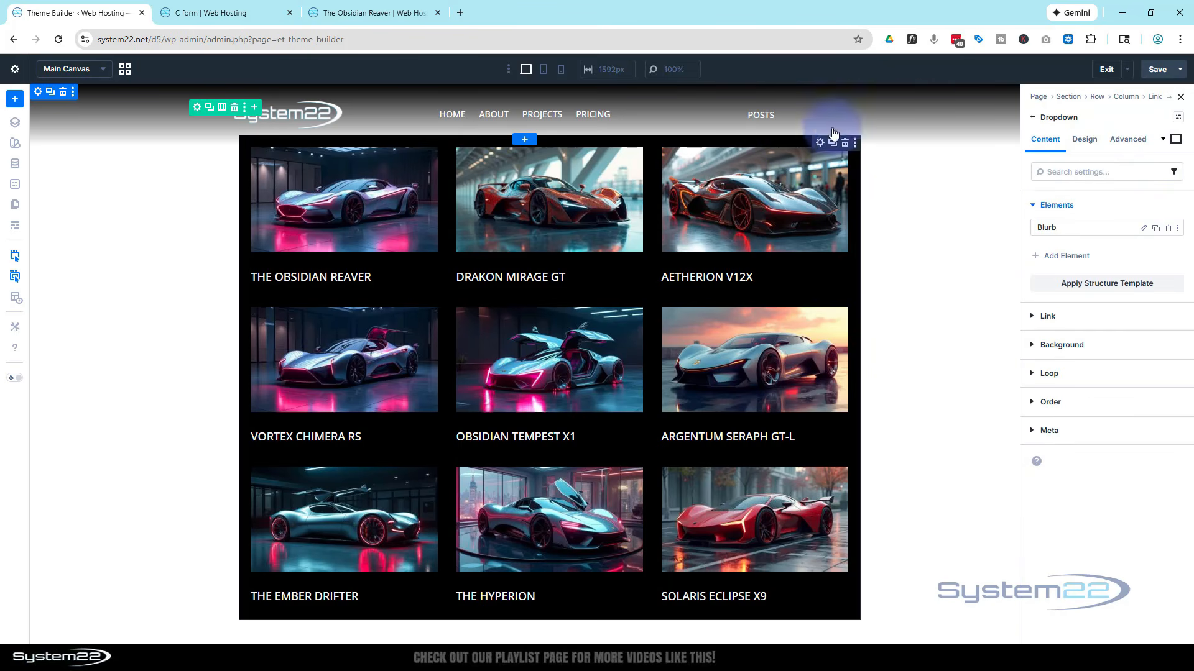
- Set the dropdown grid's Number Of Columns to 2 for tablet and 1 for phone
{"action": "left_click", "coordinate": [1087, 138]}
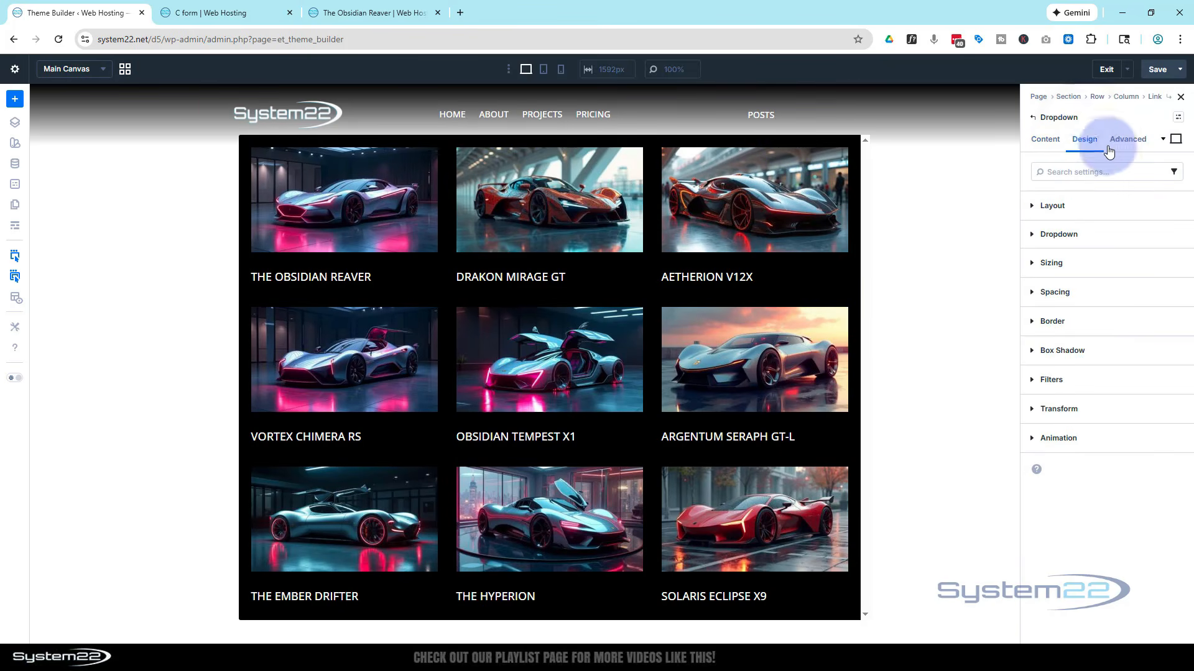
{"action": "left_click", "coordinate": [1099, 204]}
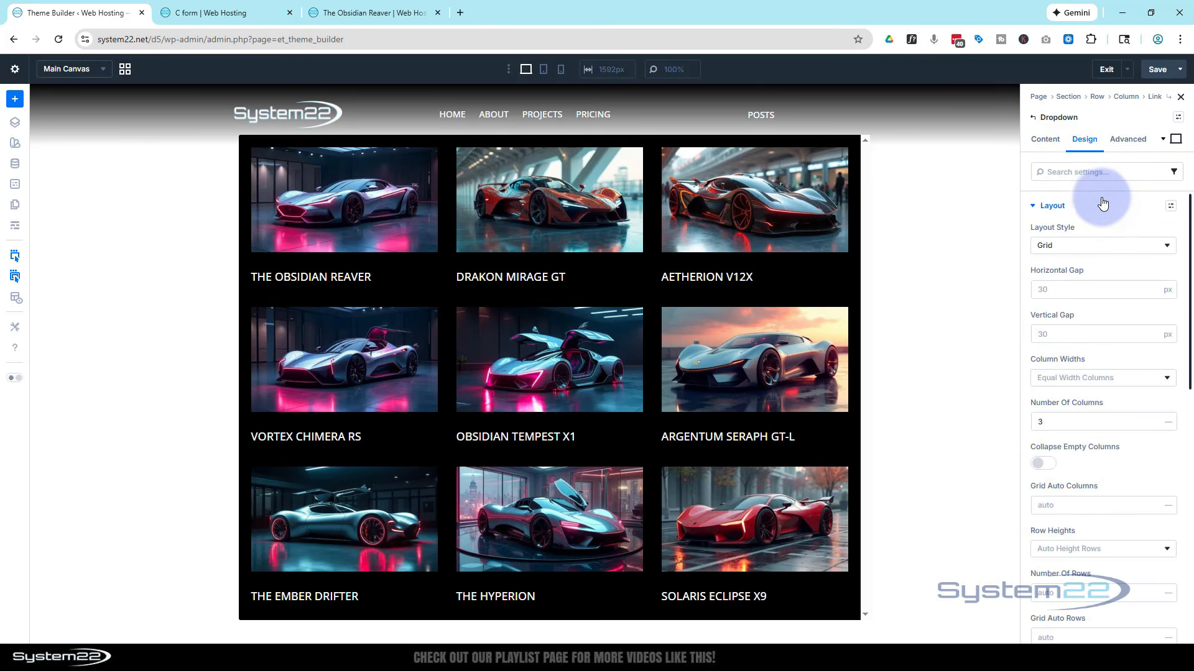
{"action": "left_click", "coordinate": [544, 71]}
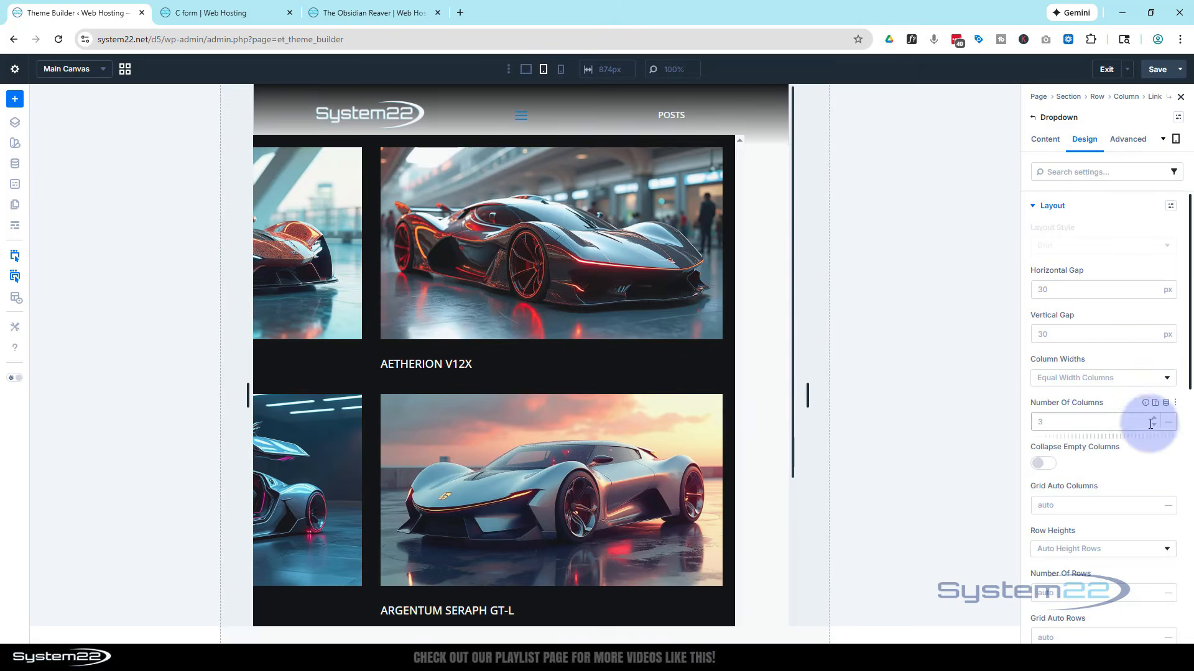
{"action": "left_click", "coordinate": [1154, 426]}
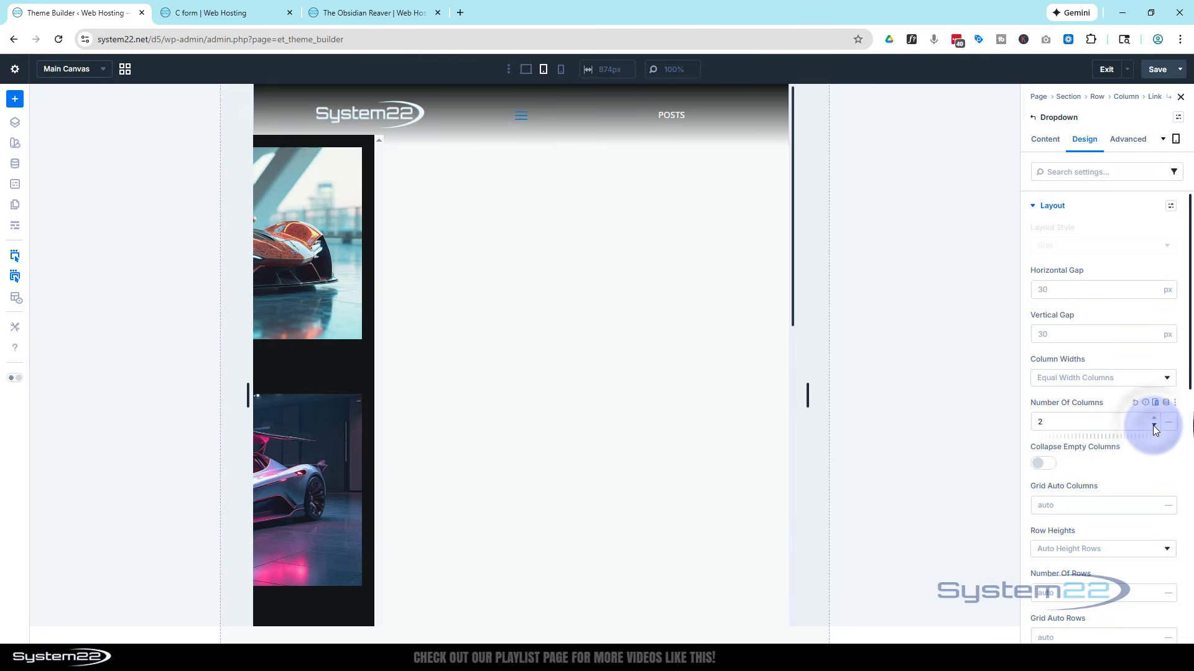
{"action": "left_click", "coordinate": [560, 70]}
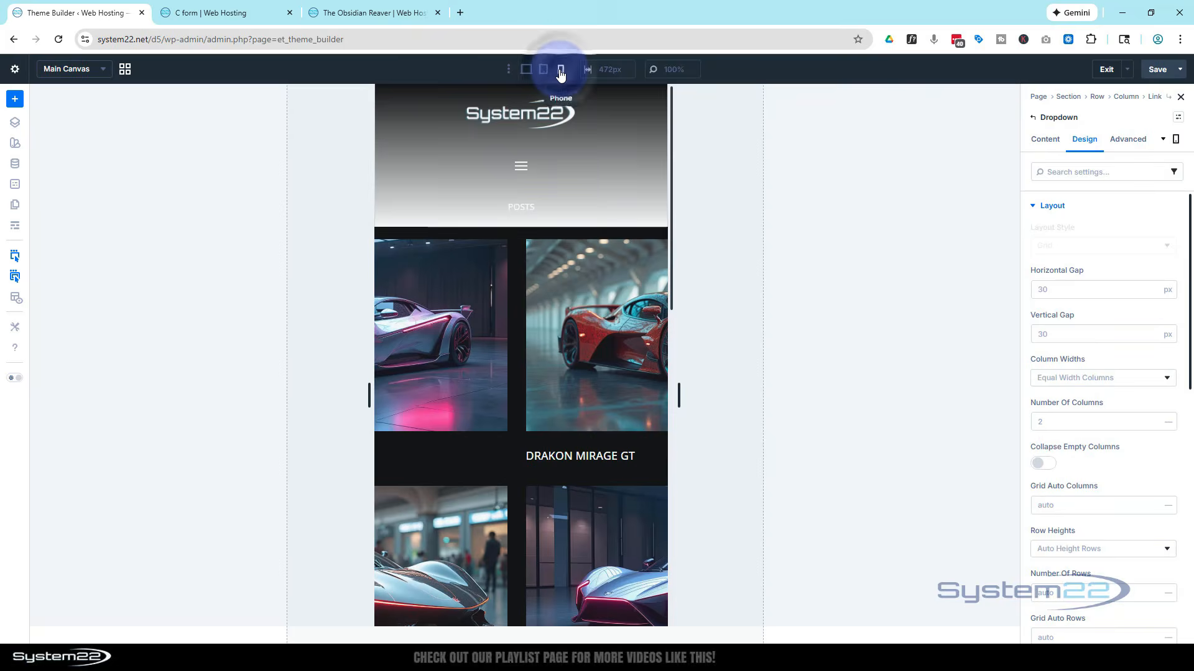
{"action": "left_click", "coordinate": [1154, 425]}
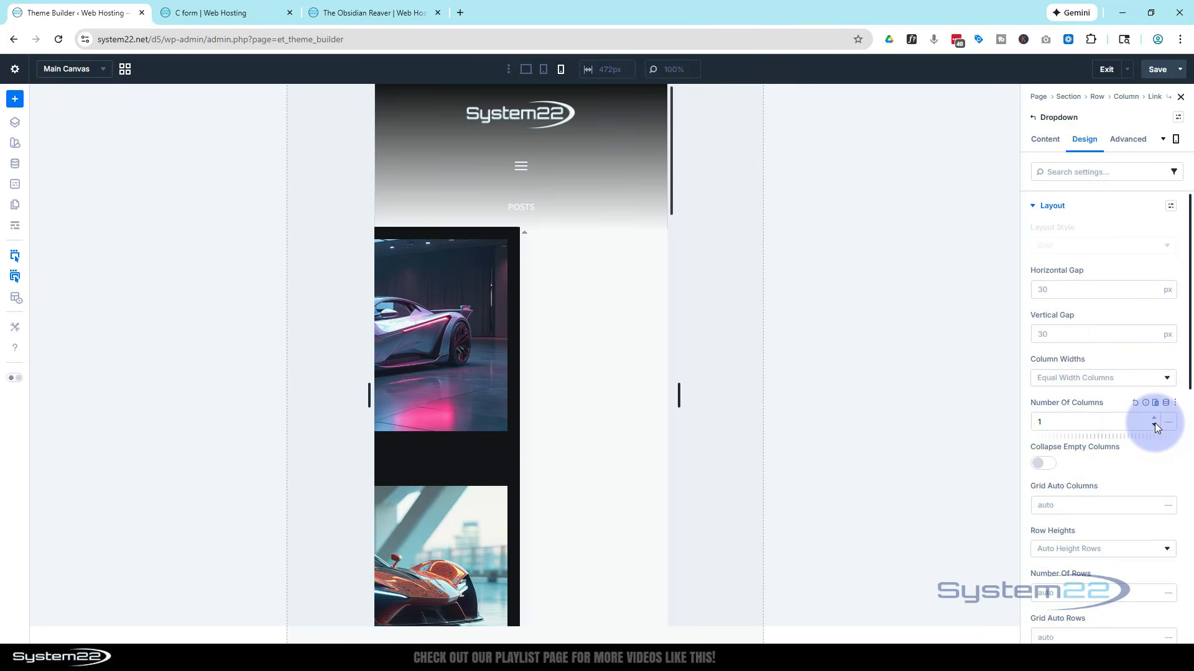
- Check the dropdown grid in the tablet and desktop views, save the header, and exit to the Theme Builder with all template changes saved
{"action": "left_click", "coordinate": [543, 70]}
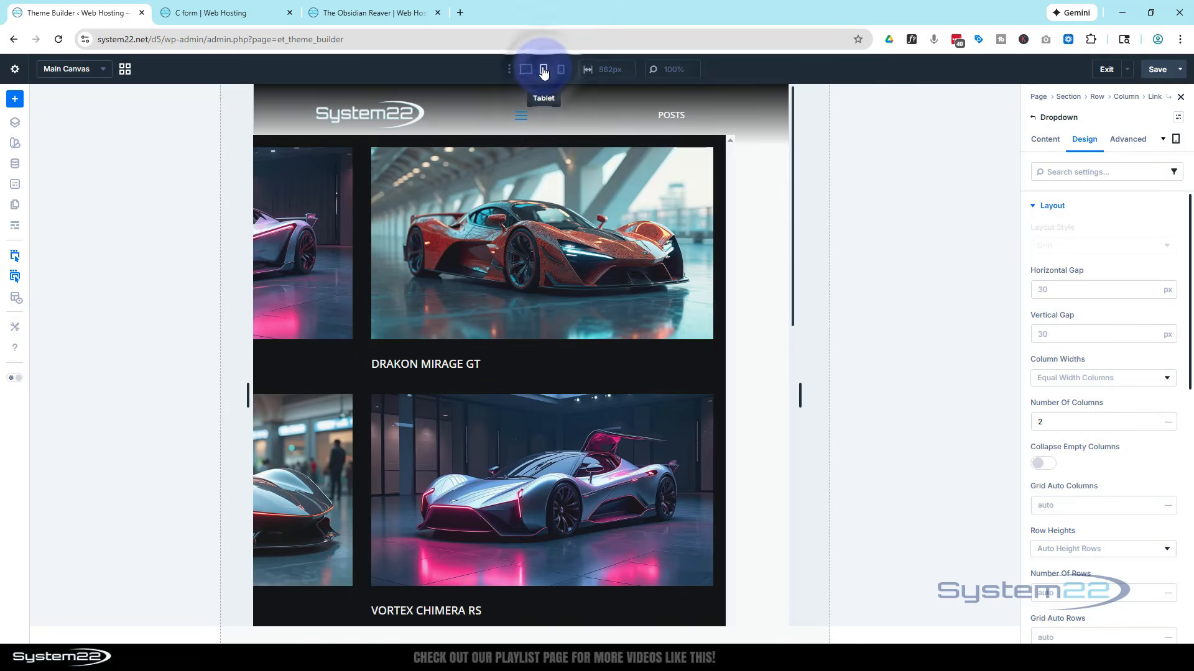
{"action": "left_click", "coordinate": [526, 70]}
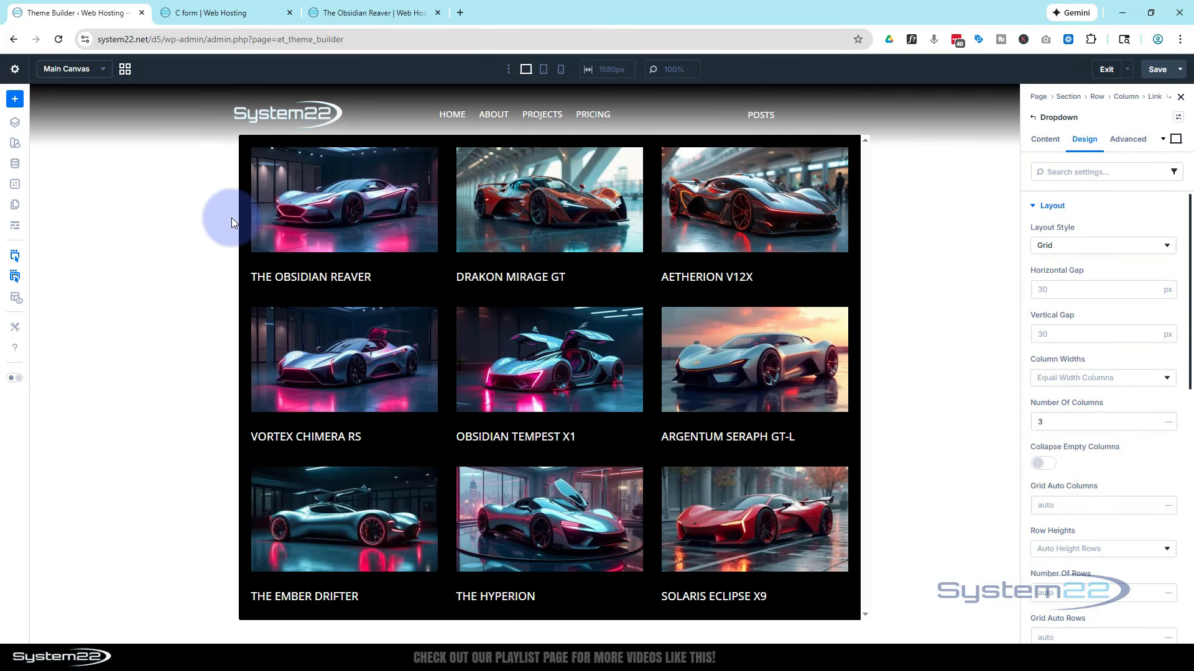
{"action": "left_click", "coordinate": [1158, 70]}
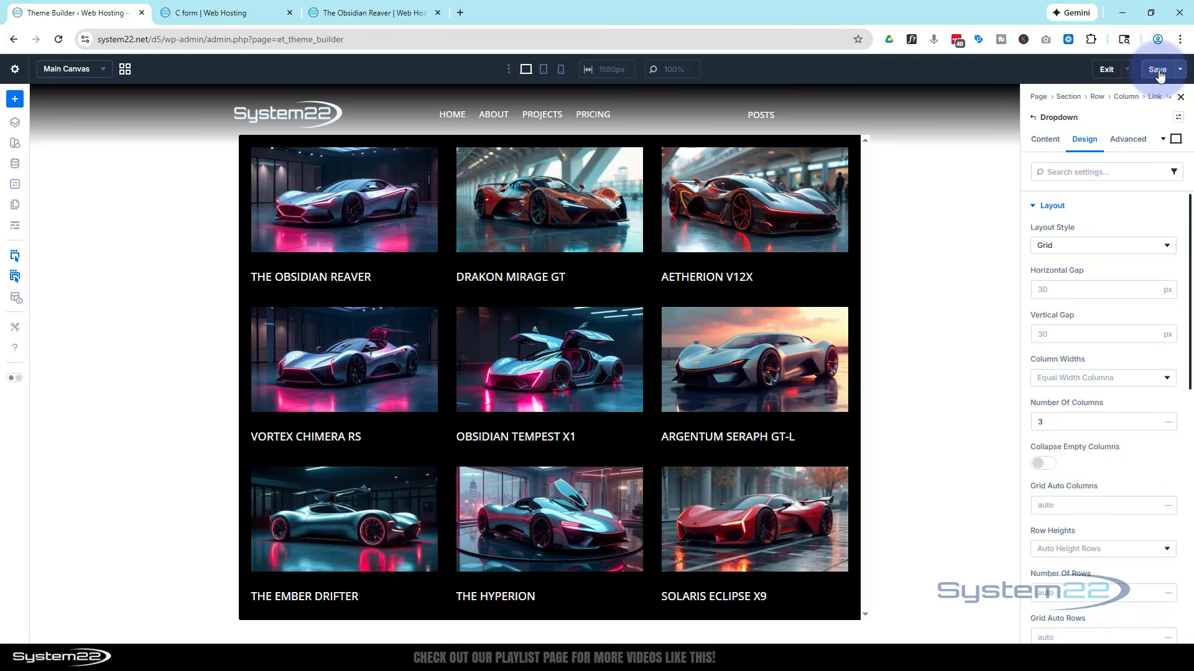
{"action": "left_click", "coordinate": [1107, 69]}
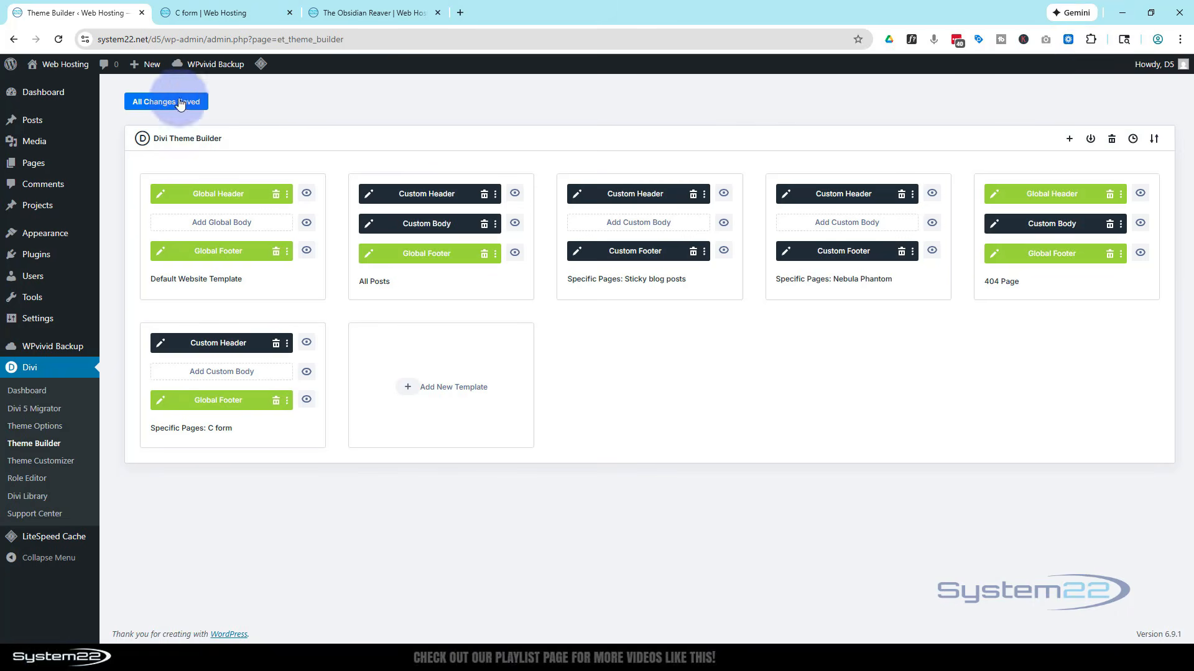
{"action": "left_click", "coordinate": [140, 103]}
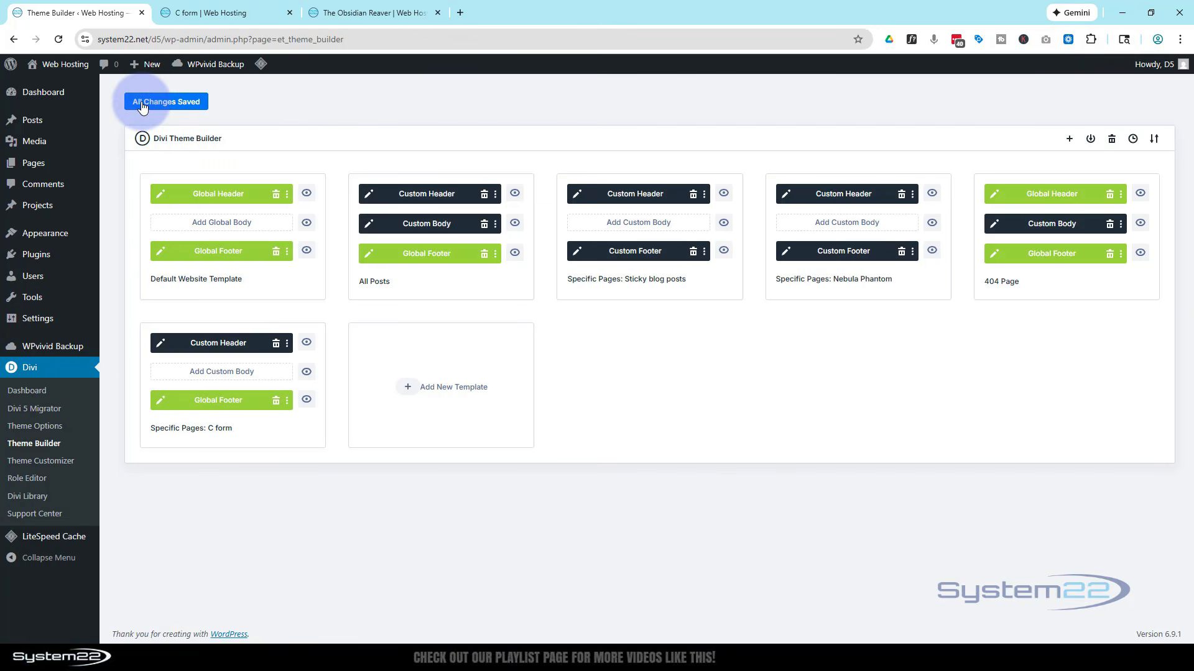
- Reload the C form page in the iPhone 12 Pro preview and open the POSTS dropdown to check its grid
{"action": "left_click", "coordinate": [217, 14]}
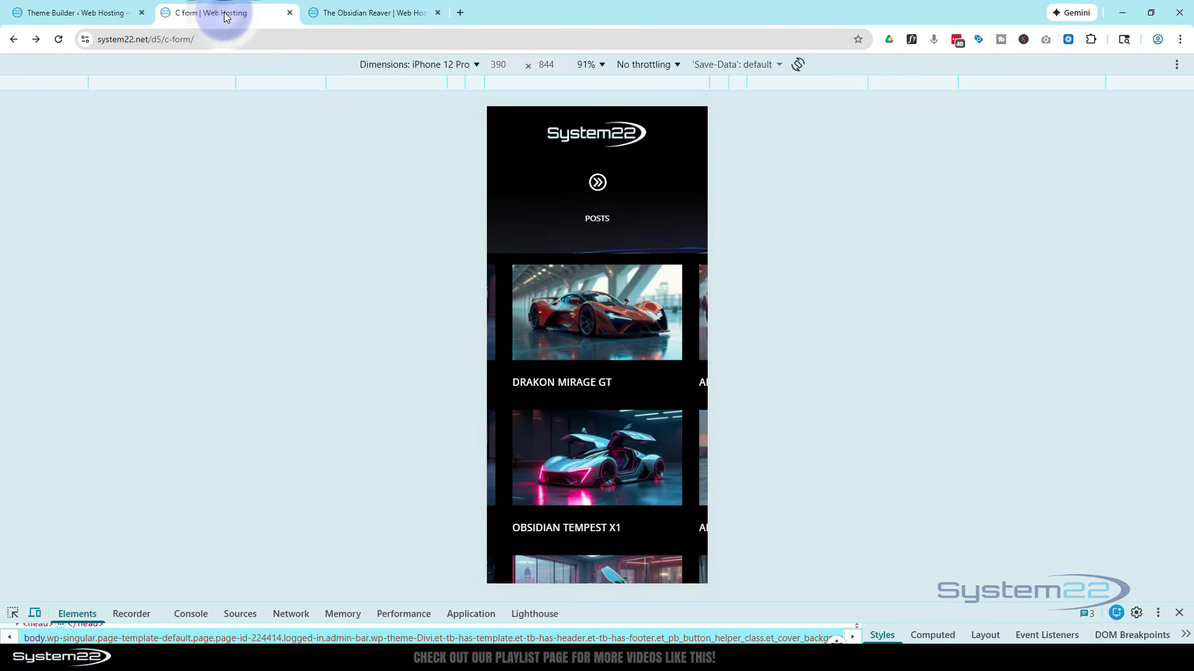
{"action": "left_click", "coordinate": [58, 39]}
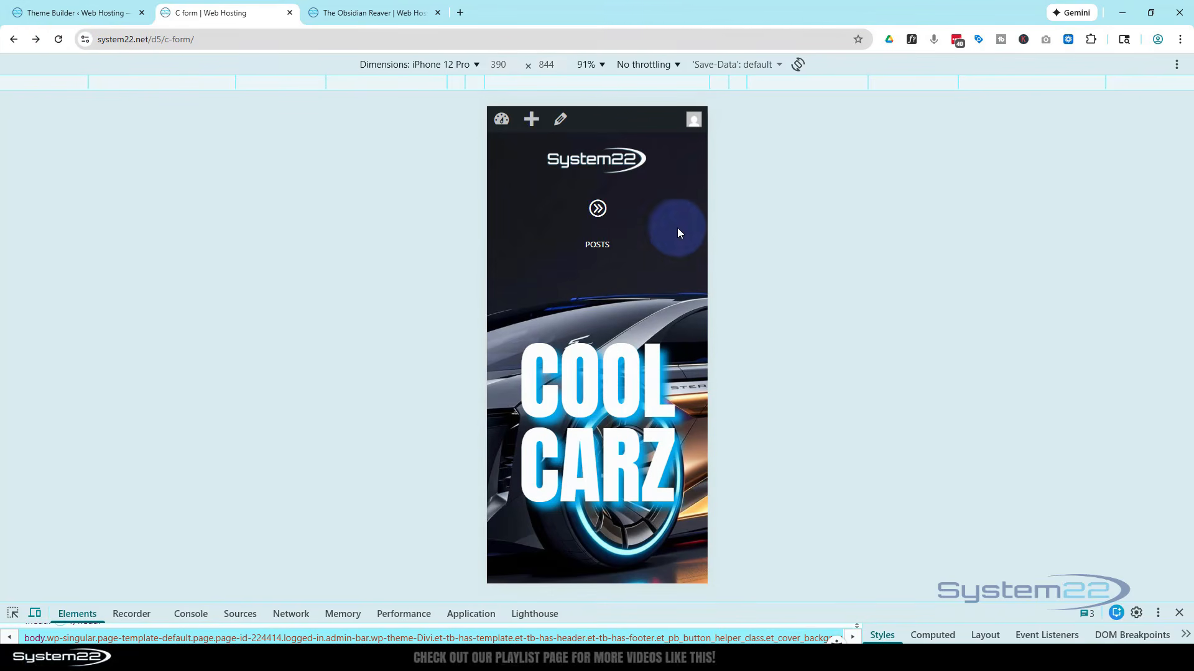
{"action": "left_click", "coordinate": [598, 244]}
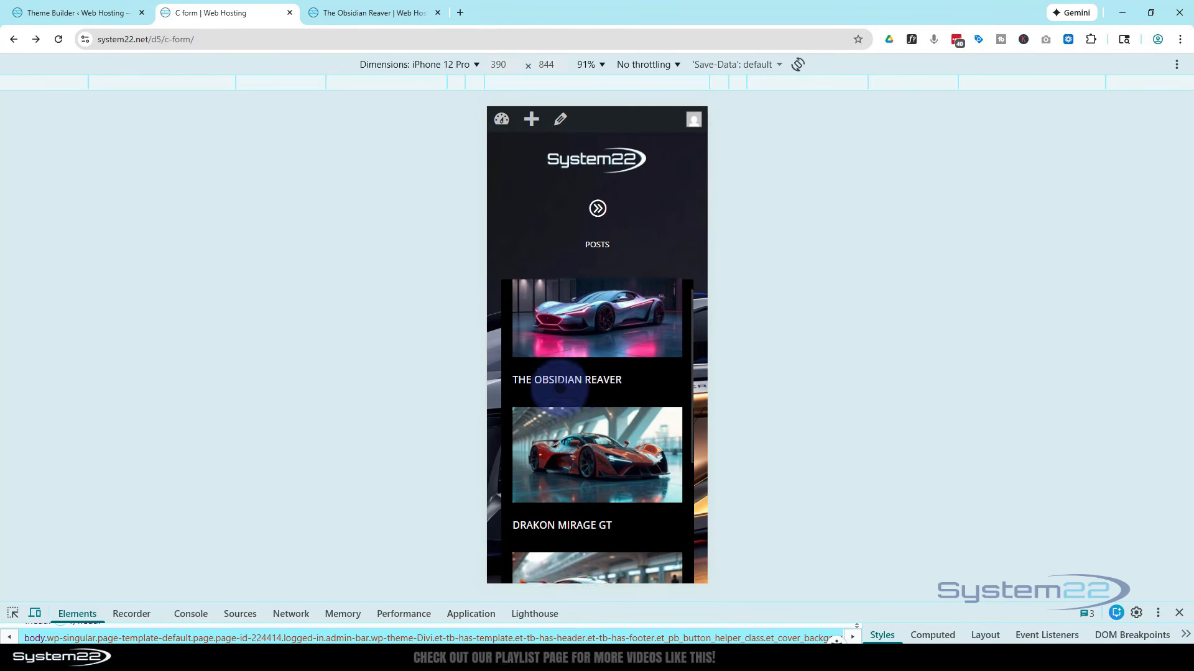
- Examine the Posts dropdown's car list in the iPhone 12 Pro preview
{"action": "scroll", "coordinate": [556, 391], "scroll_direction": "down", "scroll_amount": 8}
{"action": "scroll", "coordinate": [562, 392], "scroll_direction": "down", "scroll_amount": 2}
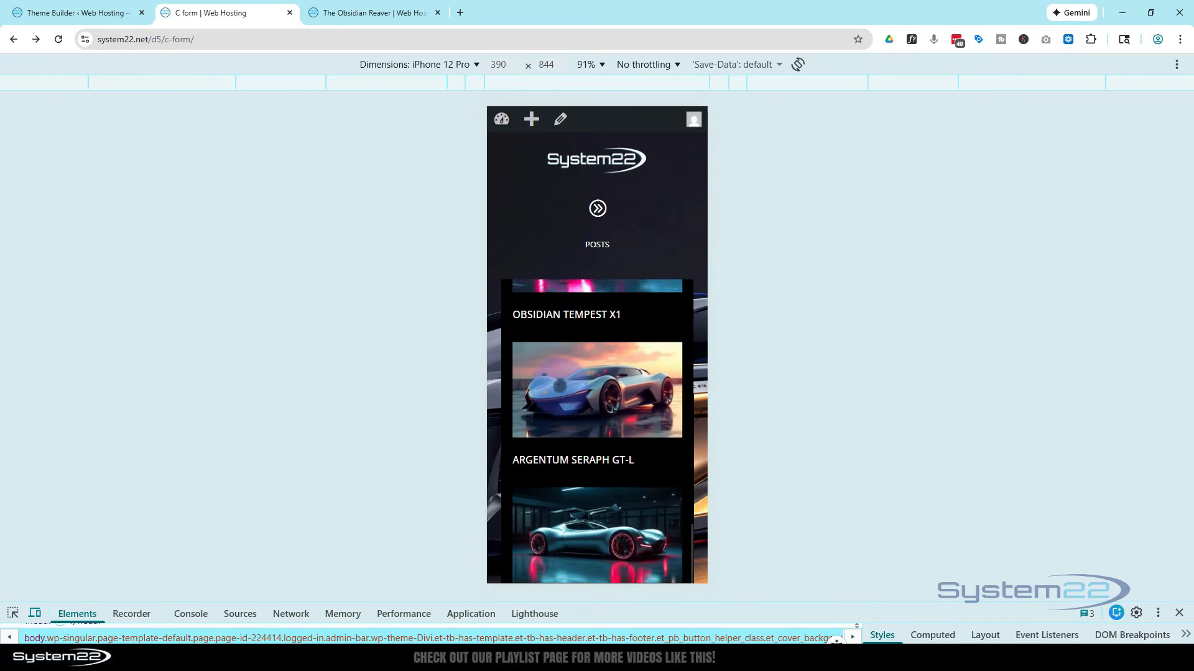
{"action": "scroll", "coordinate": [562, 393], "scroll_direction": "up", "scroll_amount": 8}
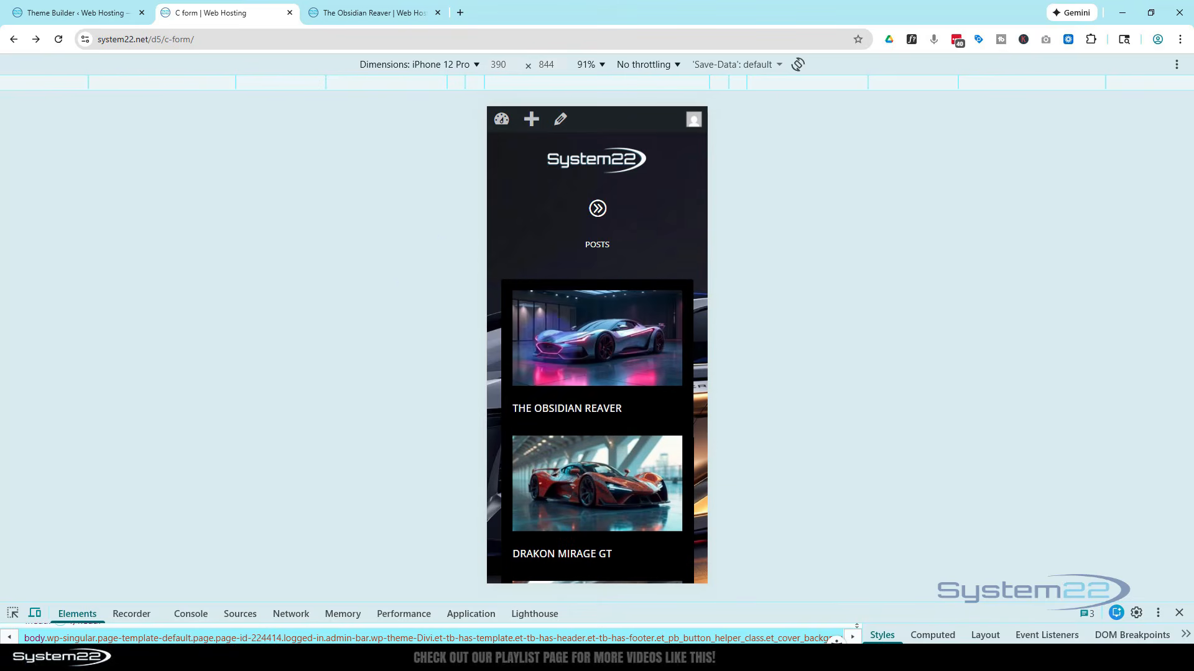
- Preview the page as an iPad Air and open the Posts dropdown to check its layout
{"action": "left_click", "coordinate": [399, 69]}
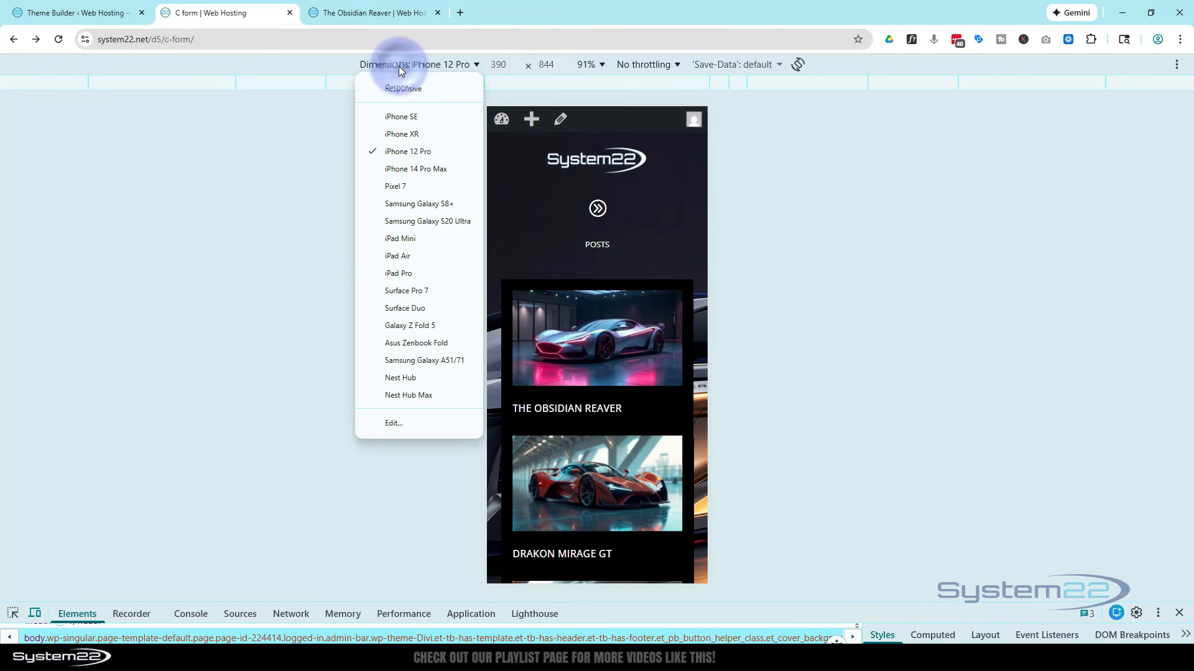
{"action": "left_click", "coordinate": [405, 257]}
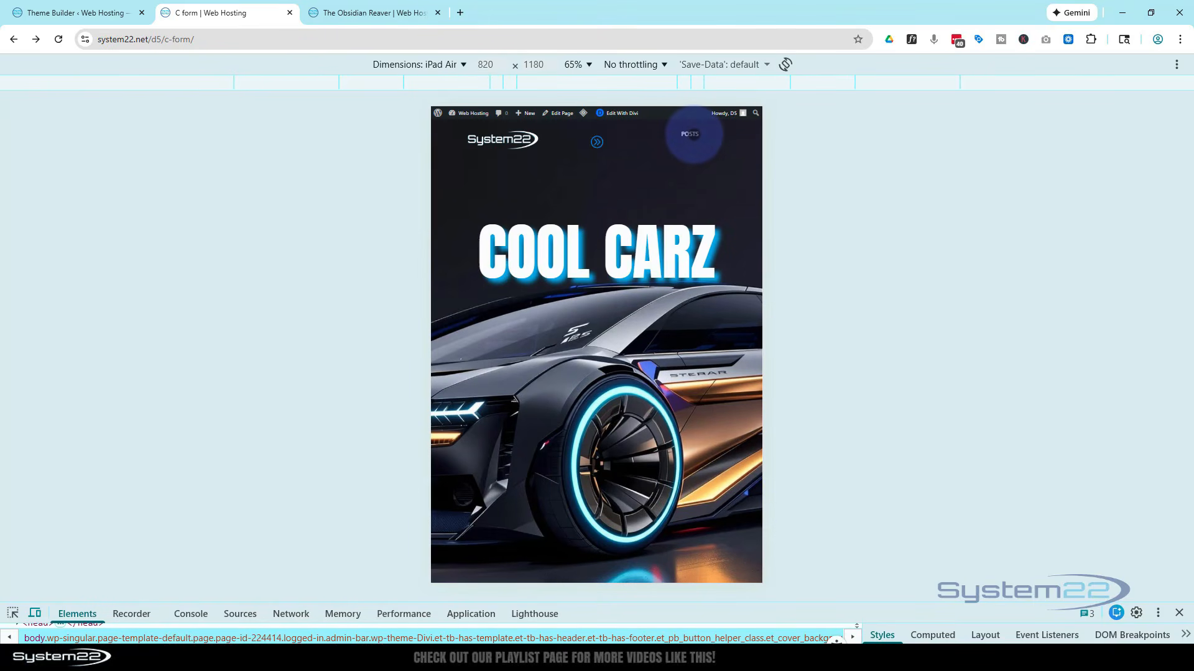
{"action": "left_click", "coordinate": [690, 134]}
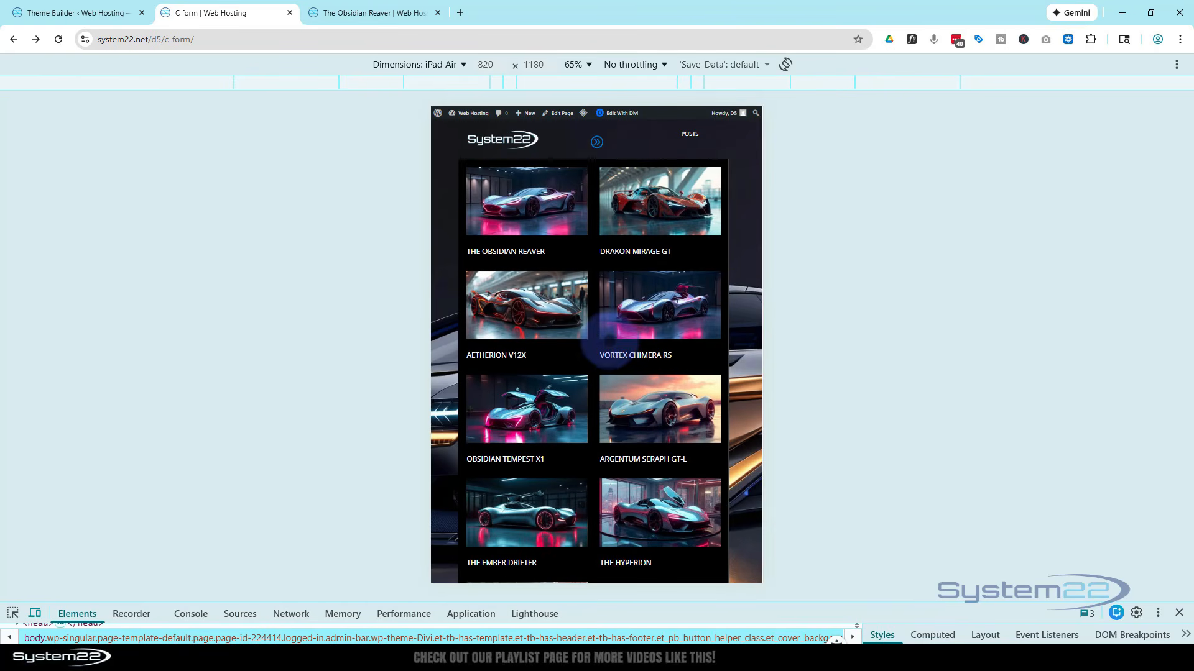
{"action": "scroll", "coordinate": [609, 338], "scroll_direction": "down", "scroll_amount": 1}
{"action": "scroll", "coordinate": [609, 336], "scroll_direction": "up", "scroll_amount": 1}
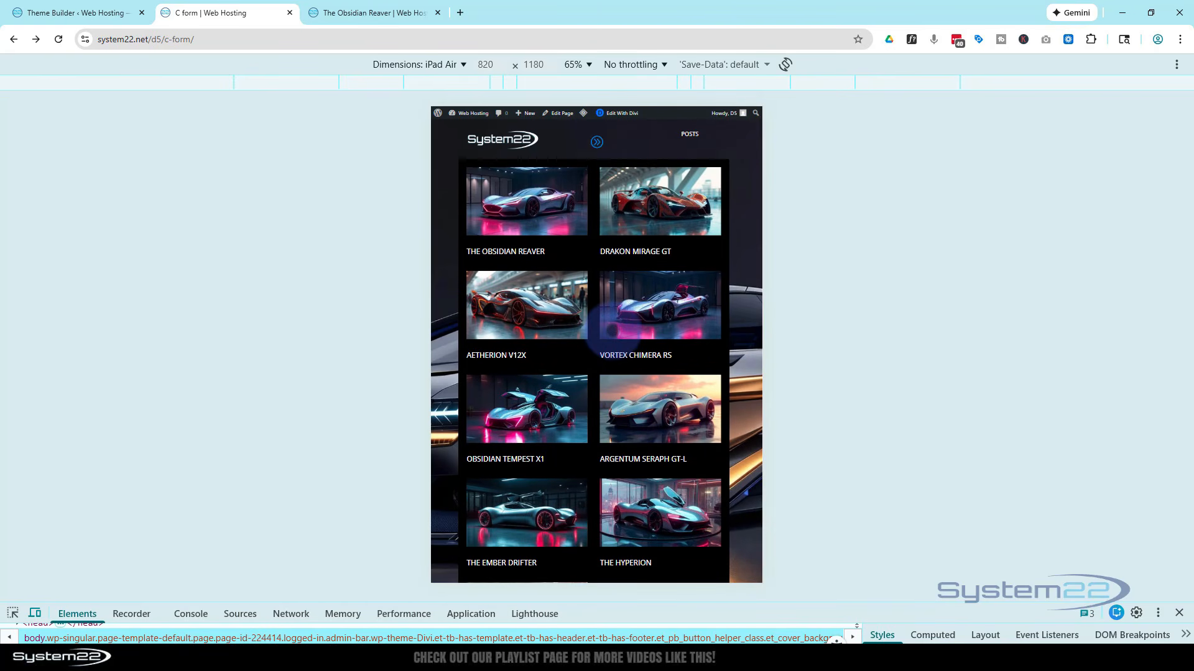
- Close the developer tools and check the Posts dropdown's layout at desktop width
{"action": "left_click", "coordinate": [1179, 614]}
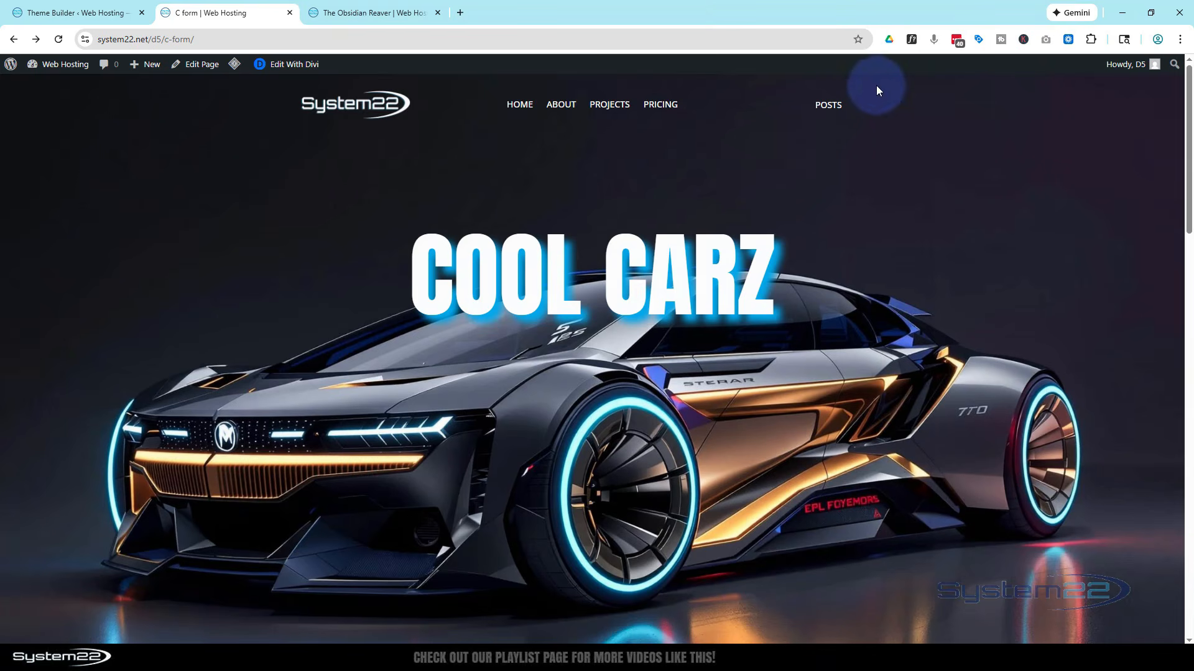
{"action": "mouse_move", "coordinate": [836, 106]}
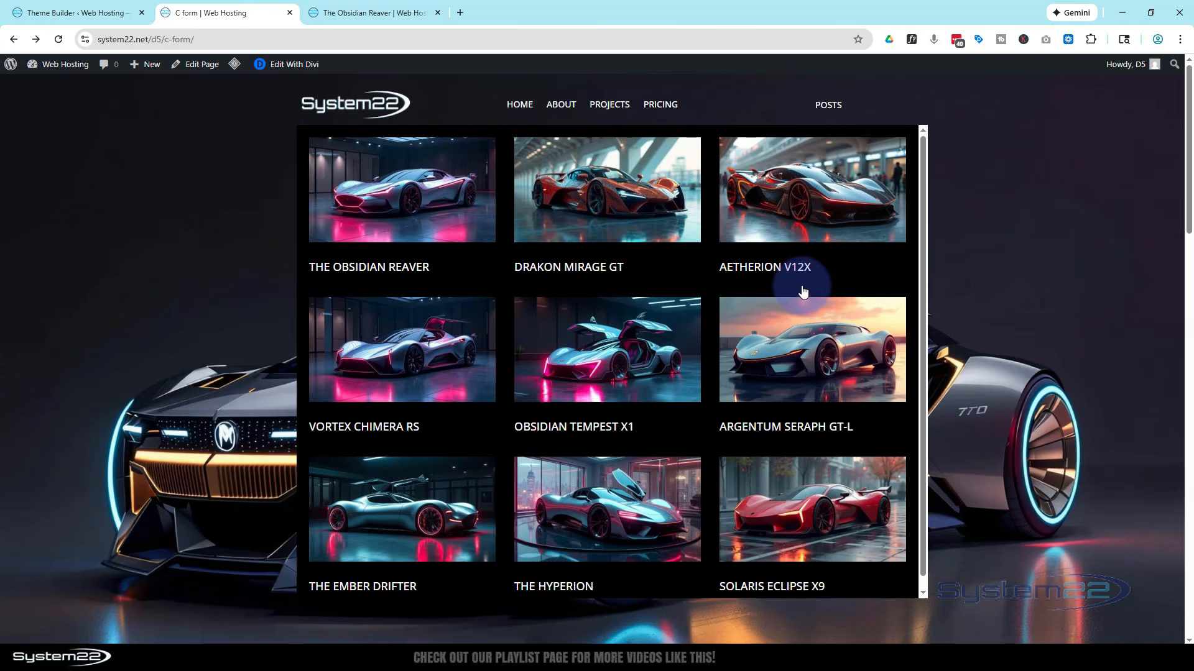
{"action": "scroll", "coordinate": [802, 291], "scroll_direction": "down", "scroll_amount": 1}
{"action": "scroll", "coordinate": [803, 292], "scroll_direction": "up", "scroll_amount": 1}
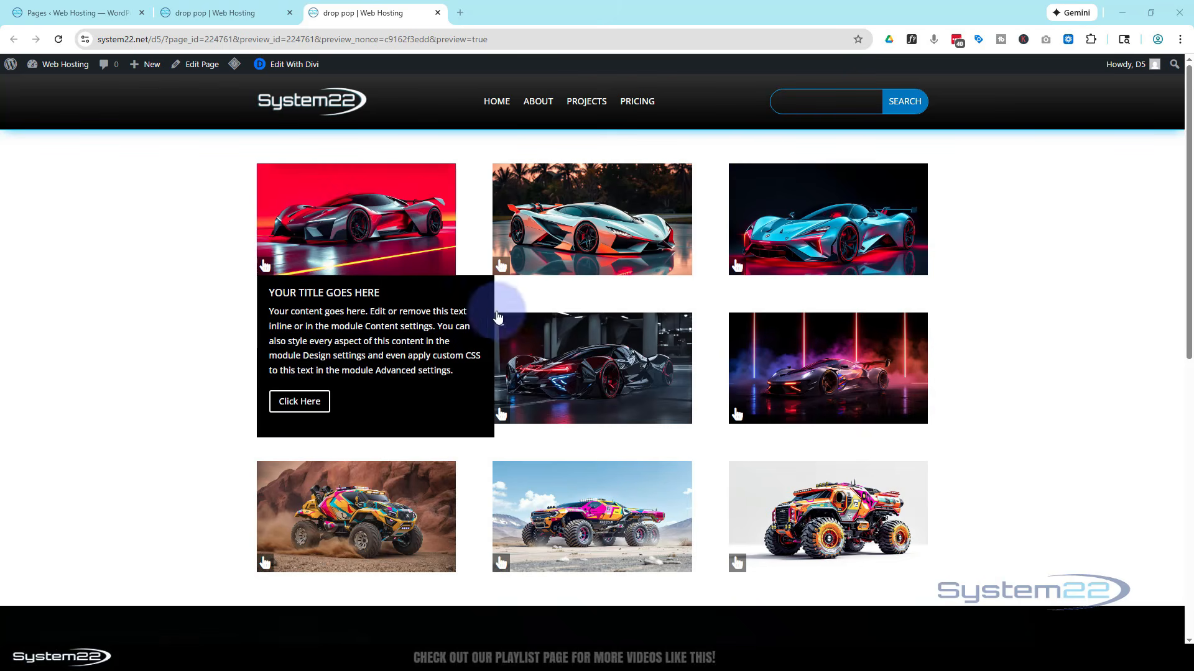
- Test the hand icons on the car images in the drop pop page preview, opening and closing their content boxes
{"action": "left_click", "coordinate": [504, 270]}
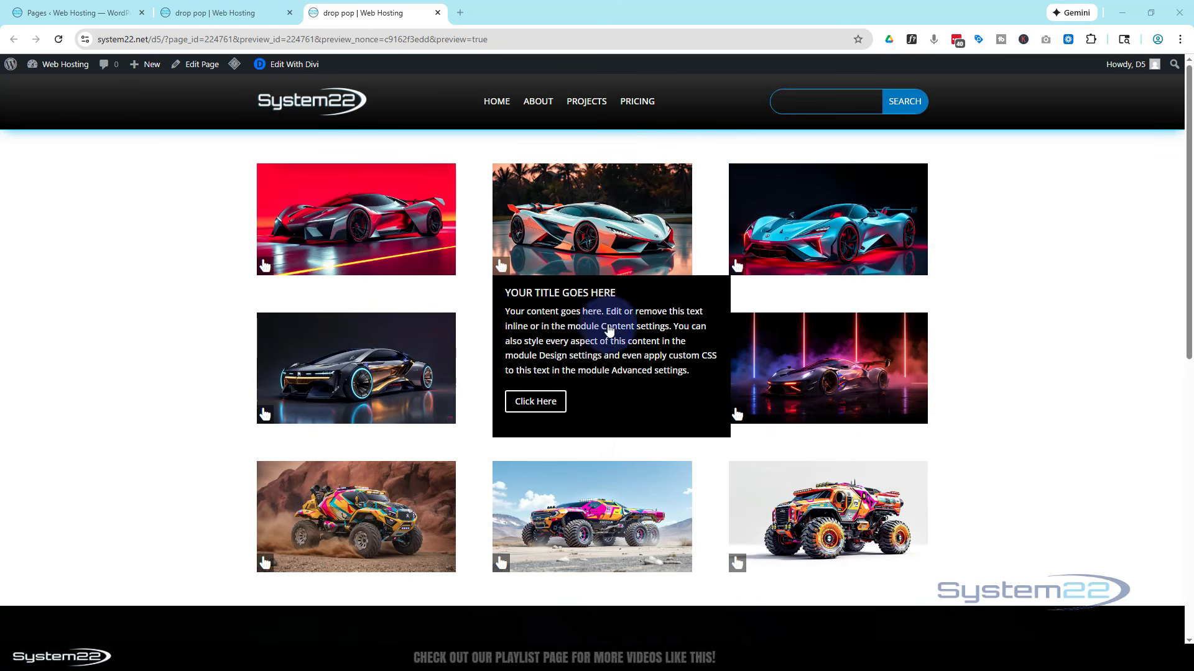
{"action": "left_click", "coordinate": [737, 266]}
{"action": "left_click", "coordinate": [712, 330]}
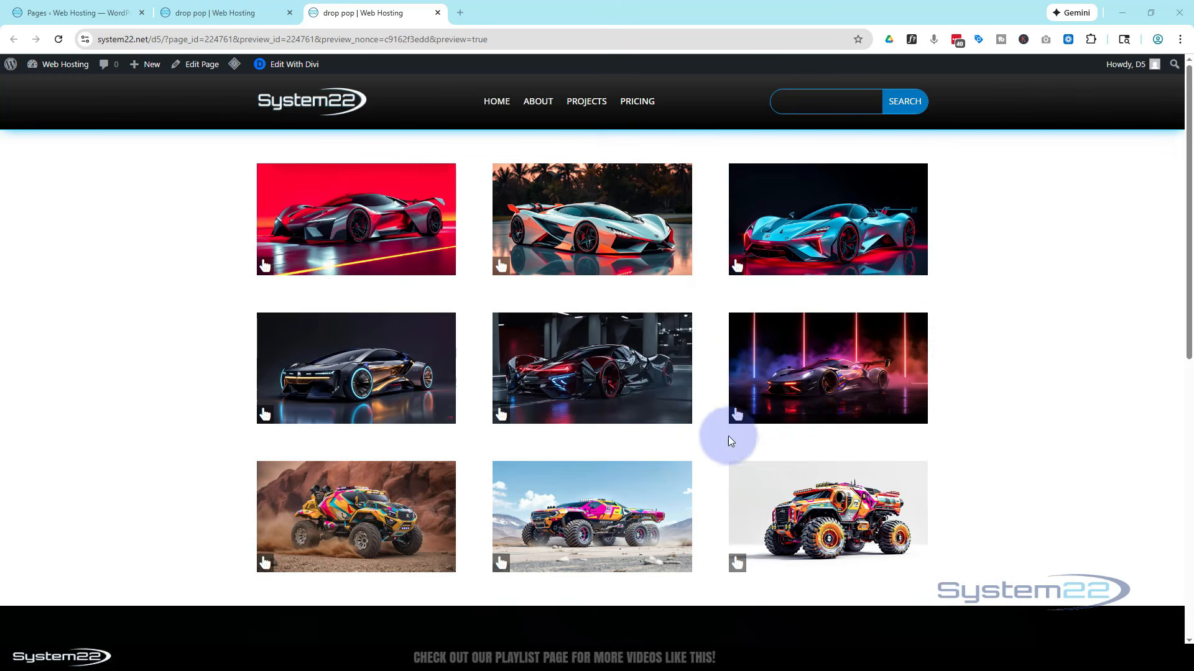
{"action": "left_click", "coordinate": [736, 415]}
{"action": "left_click", "coordinate": [633, 456]}
{"action": "left_click", "coordinate": [504, 413]}
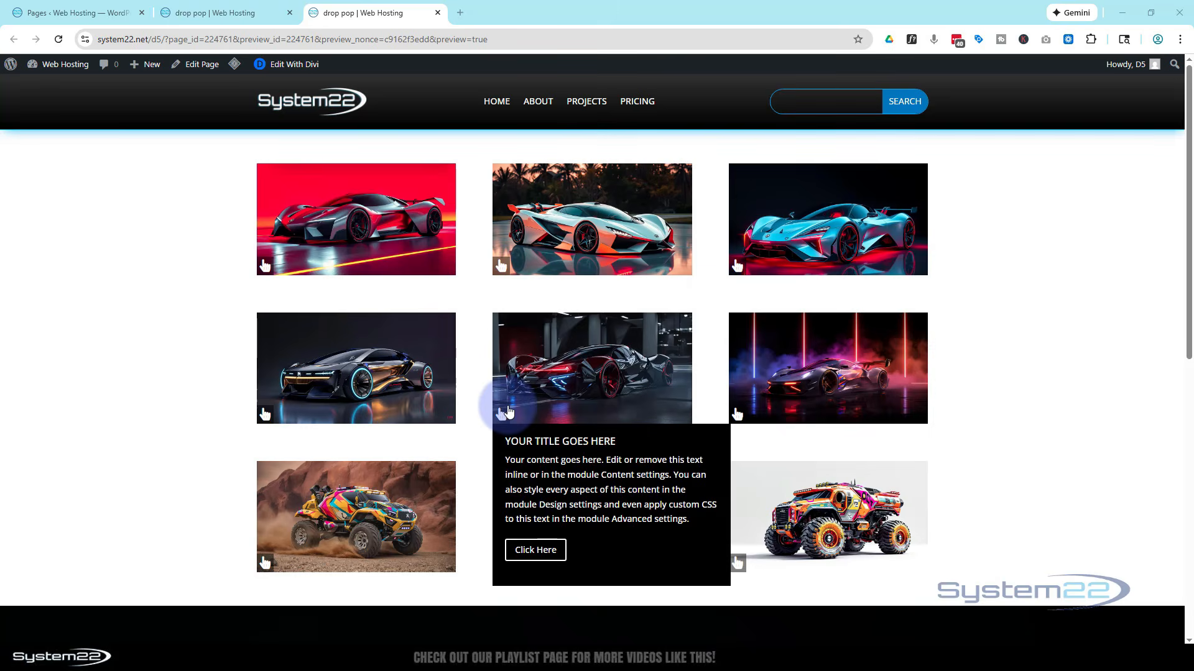
{"action": "left_click", "coordinate": [317, 447]}
{"action": "left_click", "coordinate": [265, 415]}
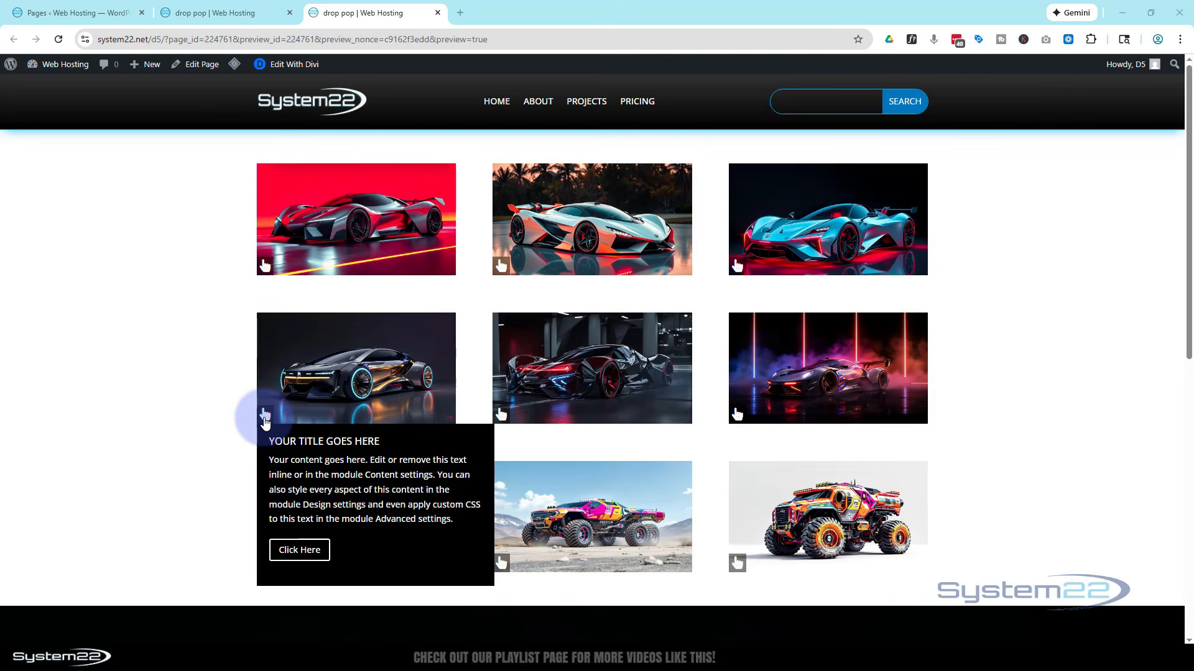
{"action": "left_click", "coordinate": [231, 523]}
{"action": "left_click", "coordinate": [500, 414]}
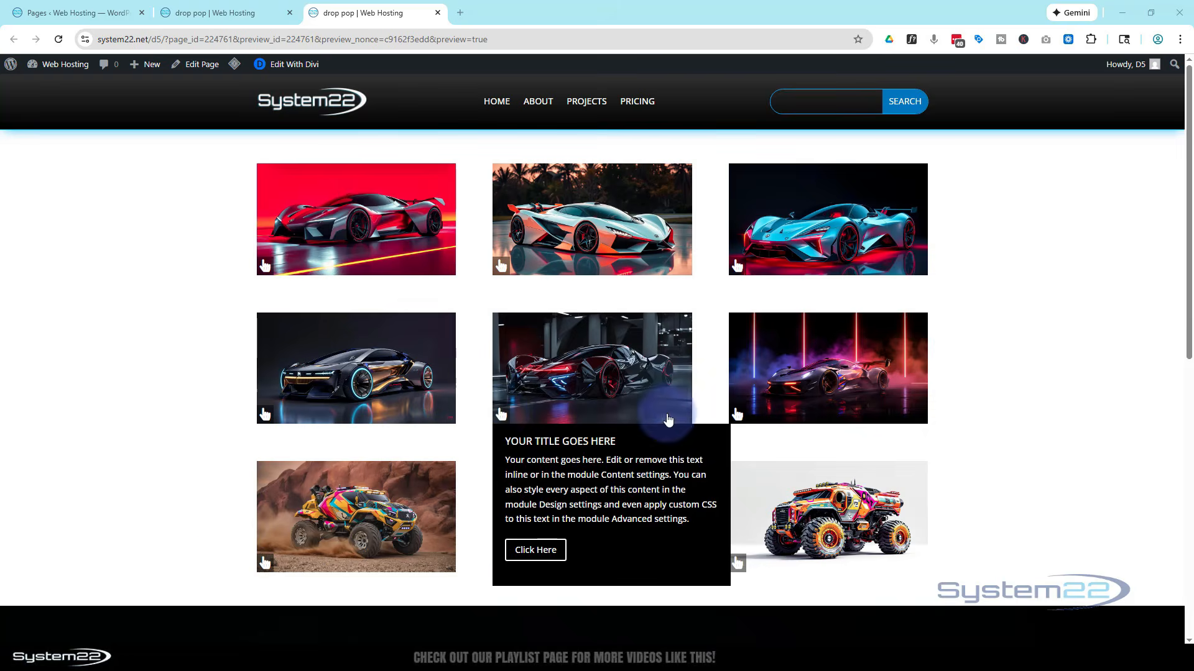
{"action": "left_click", "coordinate": [738, 415]}
{"action": "left_click", "coordinate": [1027, 373]}
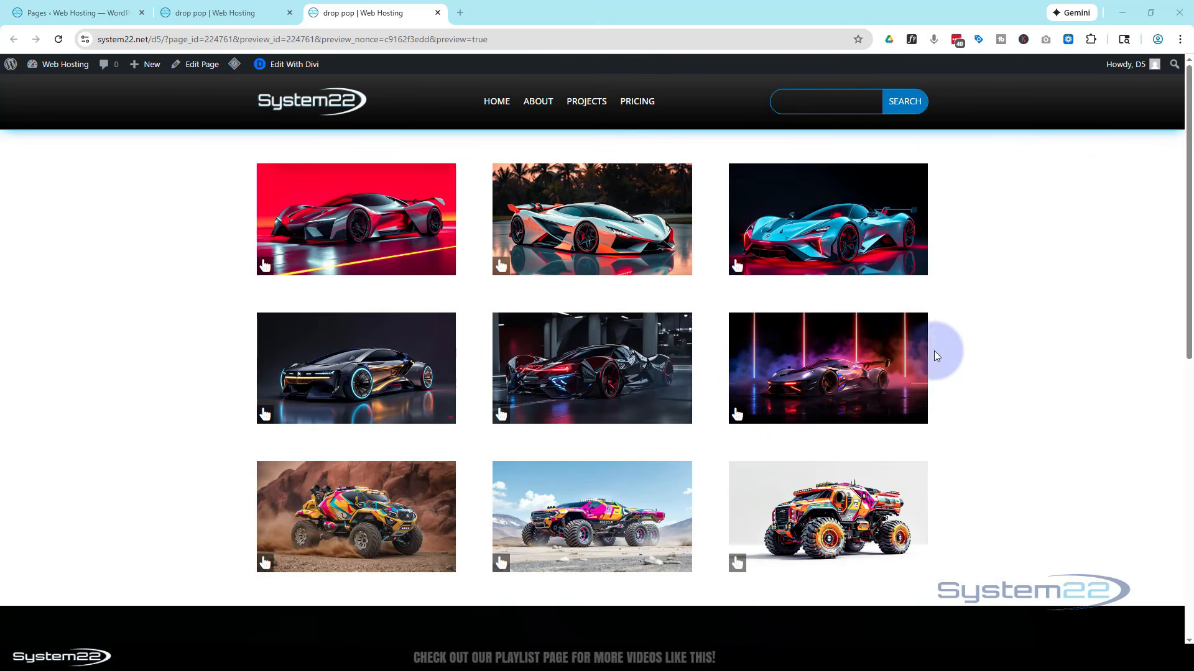
- Delete the existing section from the drop pop page in the Divi builder and insert a row with three equal columns
{"action": "left_click", "coordinate": [239, 12]}
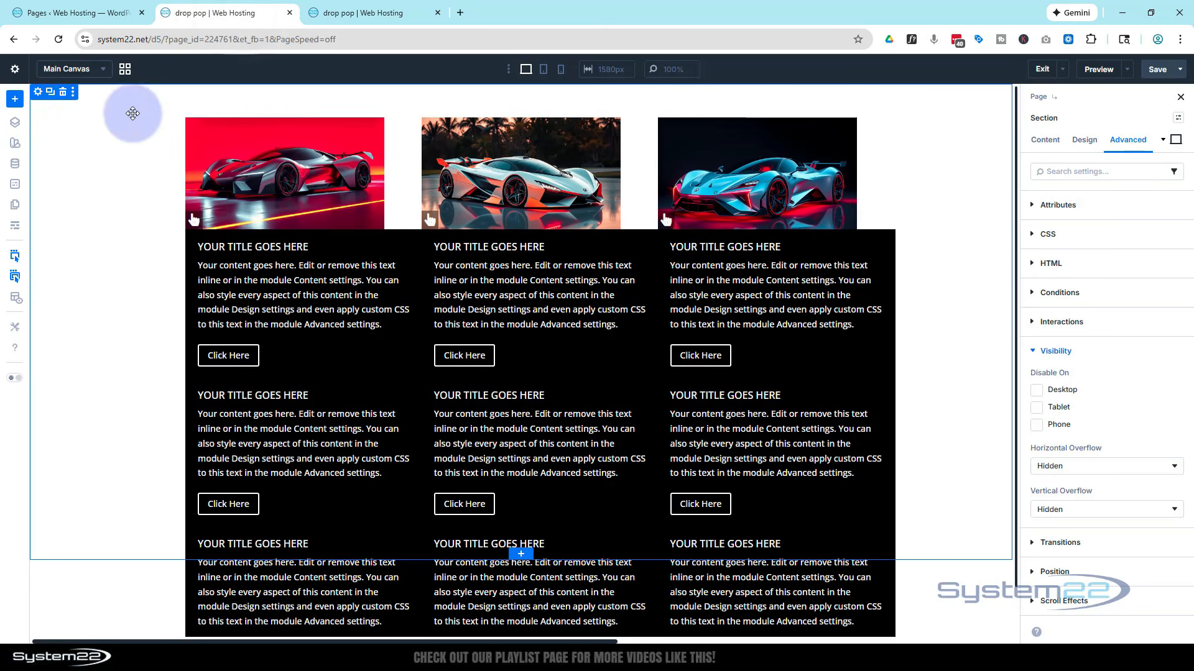
{"action": "left_click", "coordinate": [63, 93]}
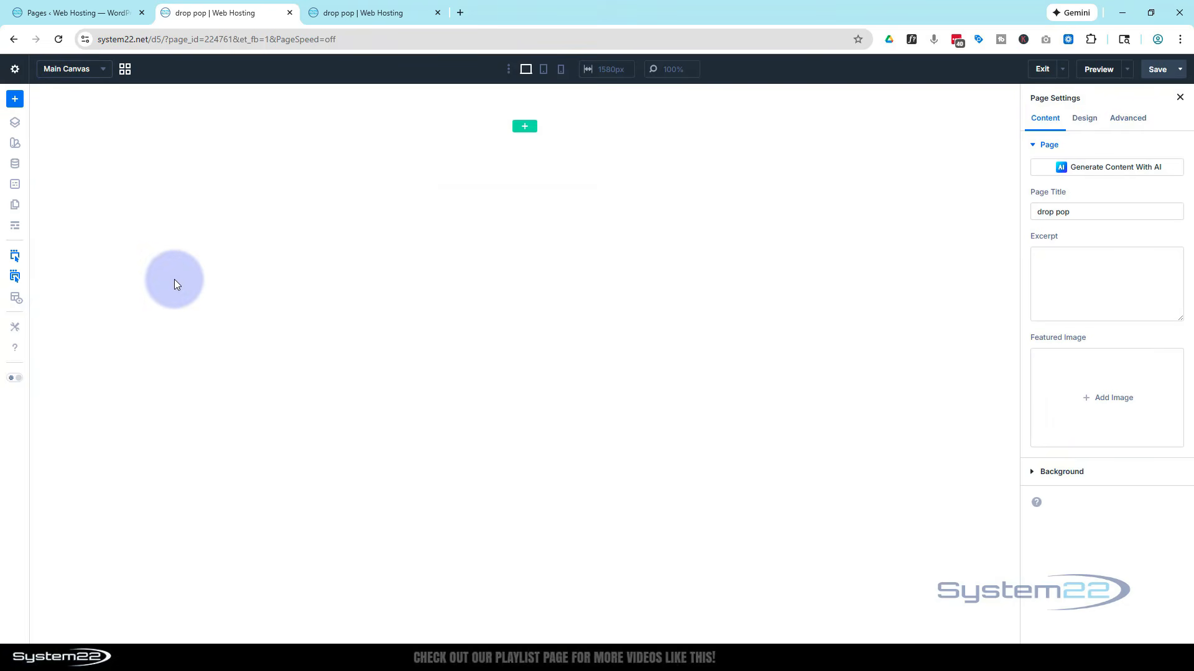
{"action": "left_click", "coordinate": [524, 128]}
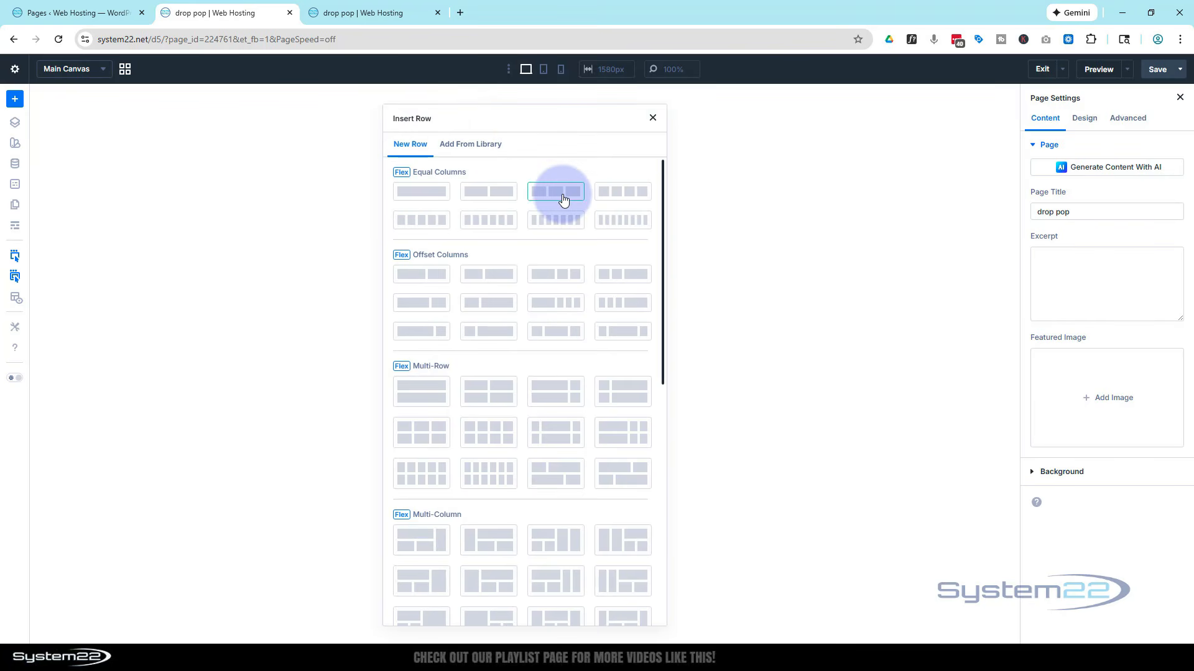
{"action": "left_click", "coordinate": [562, 194]}
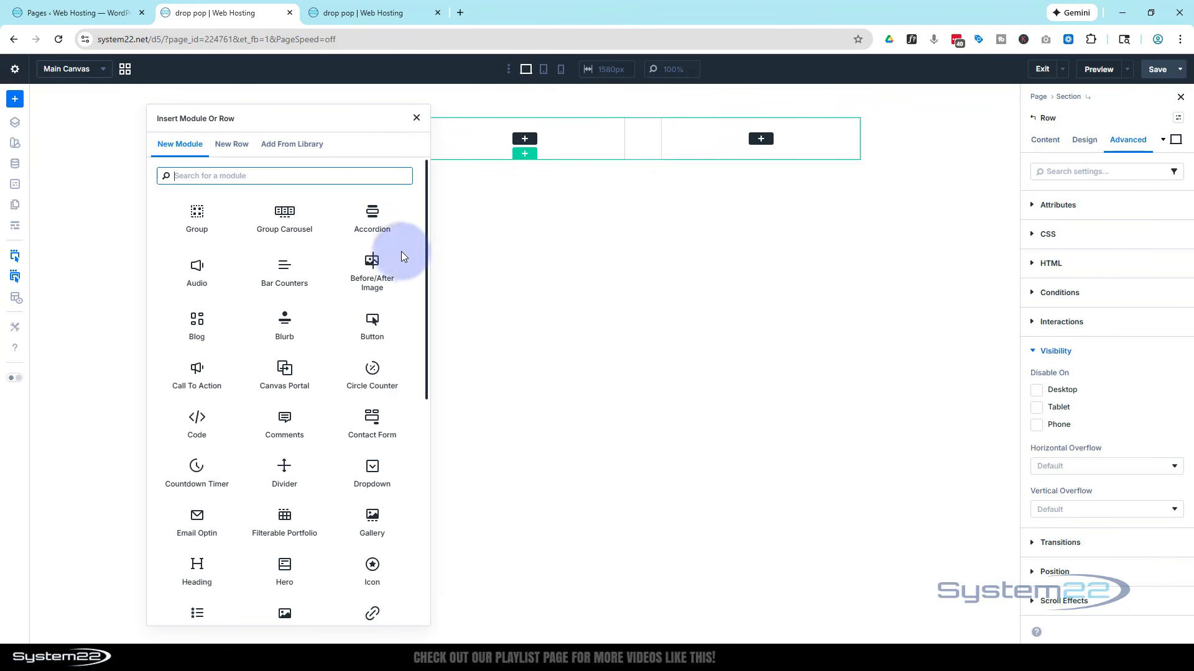
- Add an Image module to the first column using the multicoloured sports car on a light background from the media library
{"action": "scroll", "coordinate": [335, 291], "scroll_direction": "down", "scroll_amount": 5}
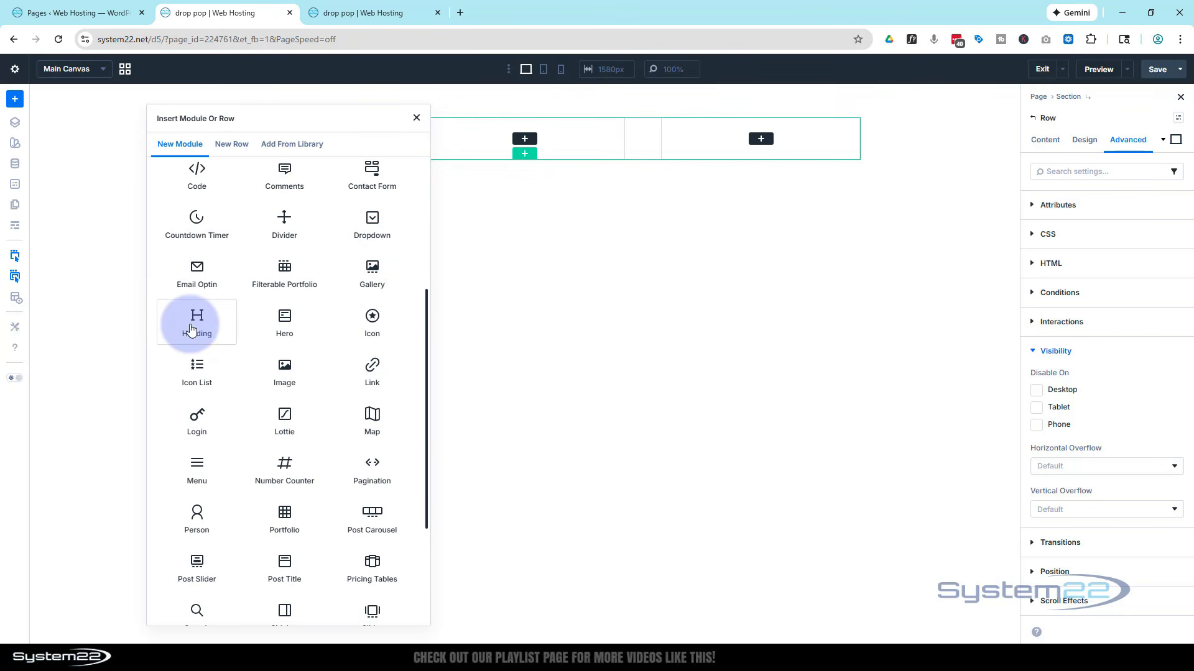
{"action": "left_click", "coordinate": [284, 365]}
{"action": "left_click", "coordinate": [1120, 302]}
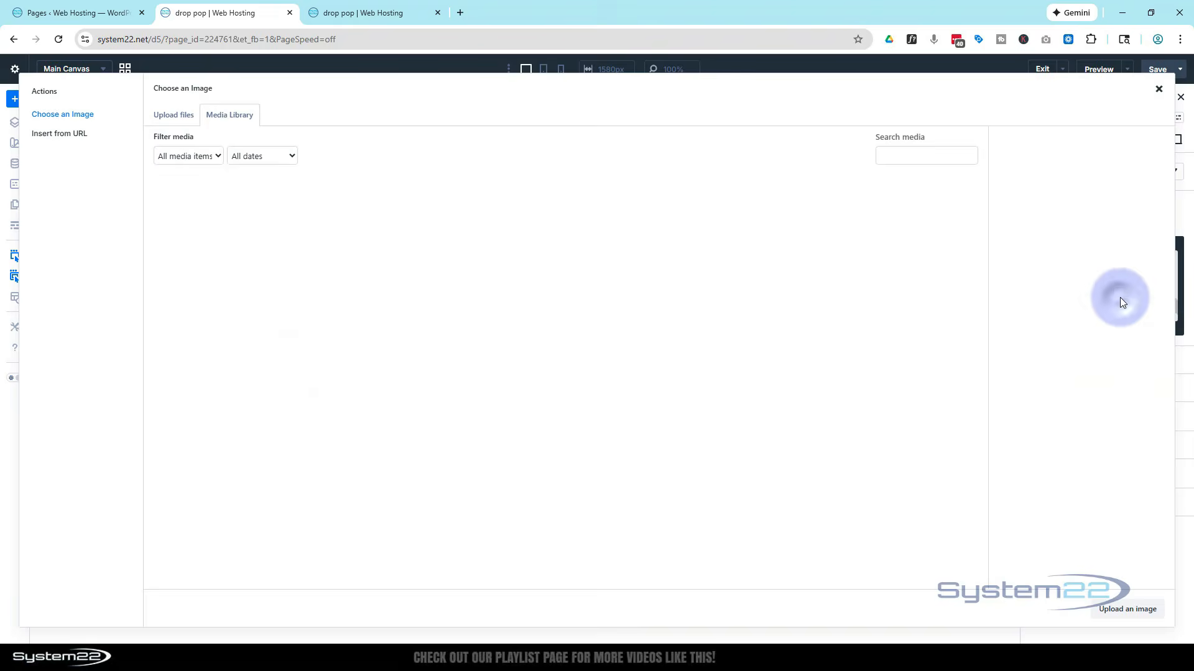
{"action": "scroll", "coordinate": [615, 323], "scroll_direction": "down", "scroll_amount": 4}
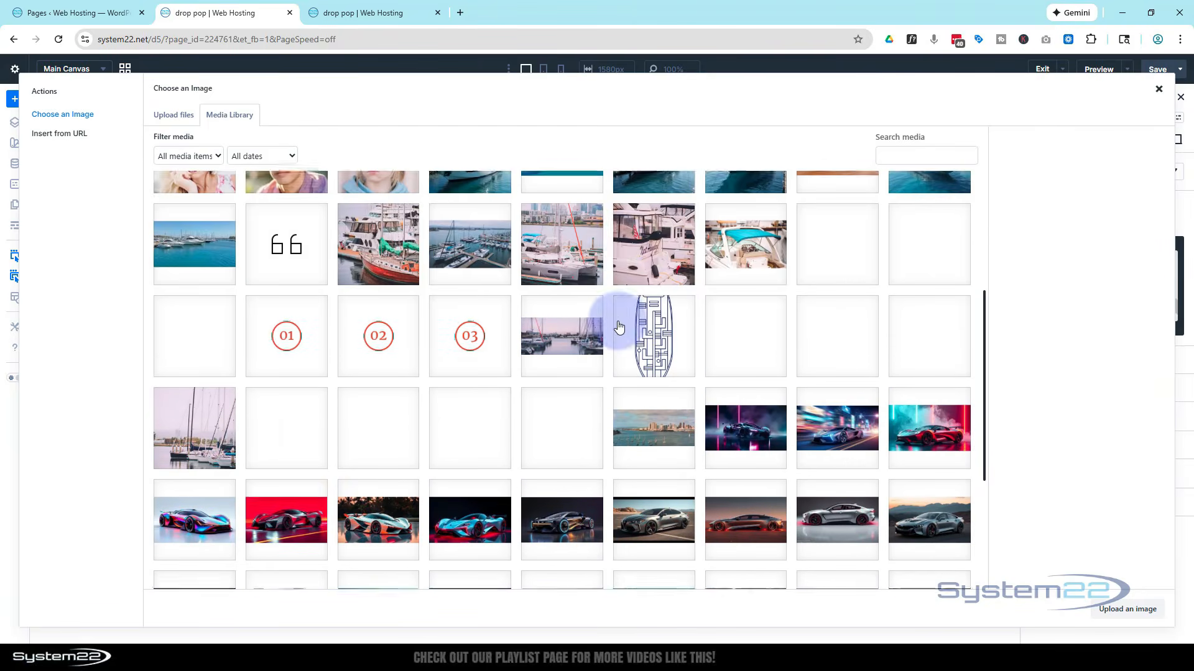
{"action": "scroll", "coordinate": [619, 326], "scroll_direction": "down", "scroll_amount": 2}
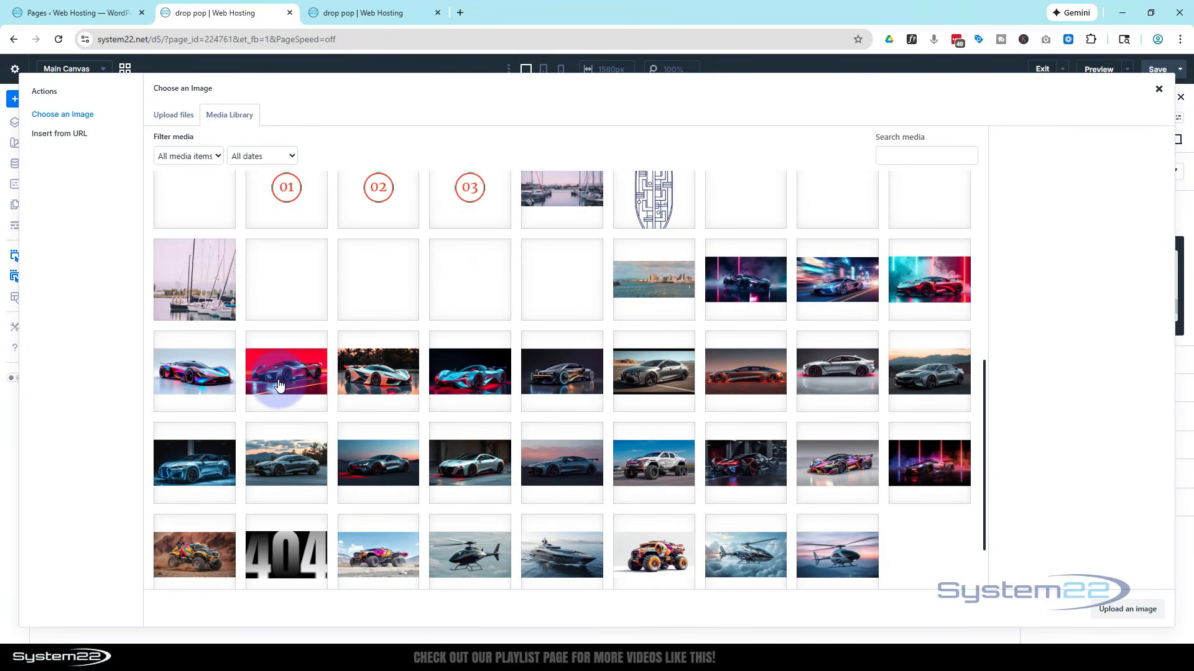
{"action": "left_click", "coordinate": [194, 375]}
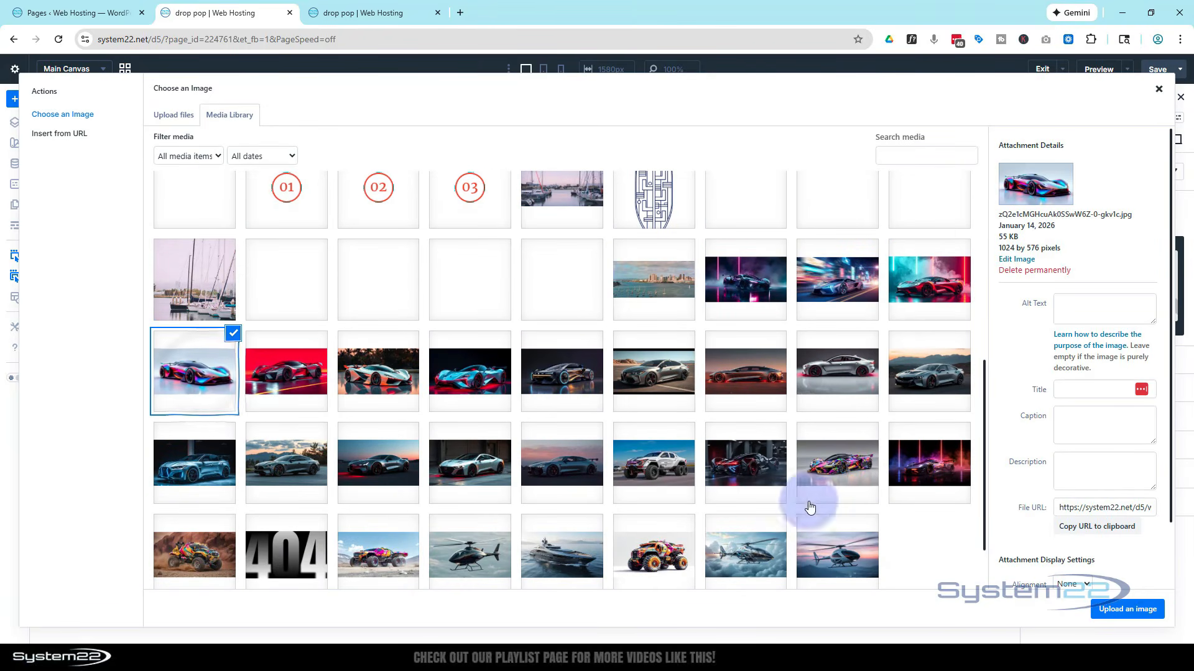
{"action": "left_click", "coordinate": [1128, 609]}
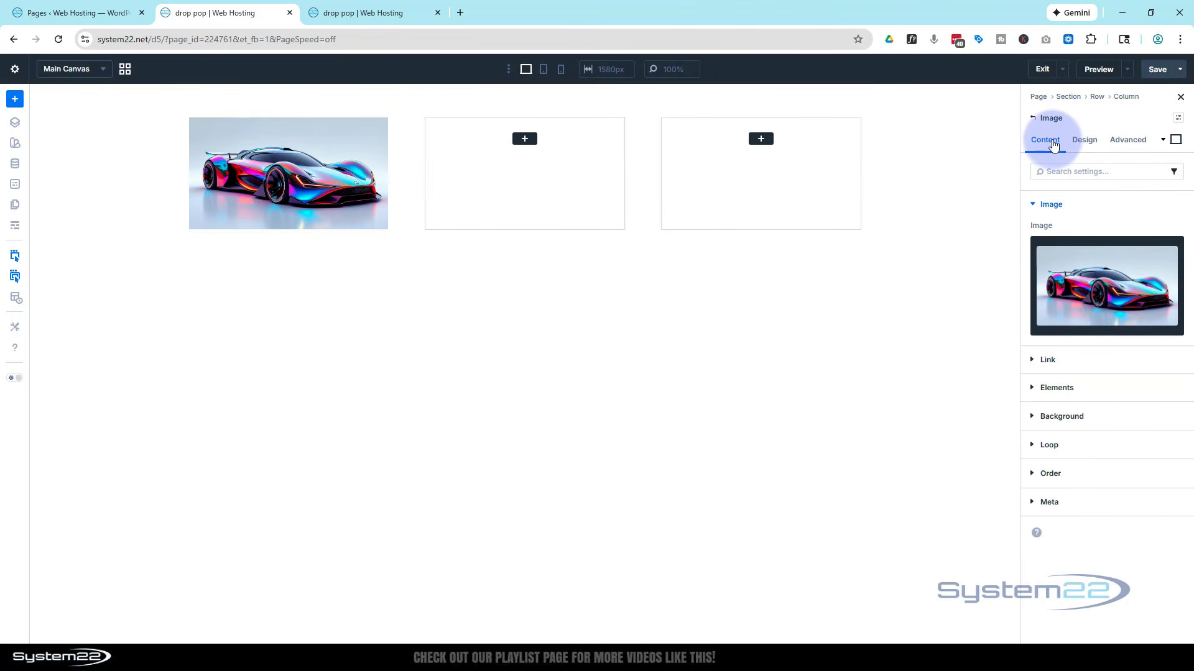
- Add an Icon module as a nested element inside the car image module
{"action": "left_click", "coordinate": [1037, 387]}
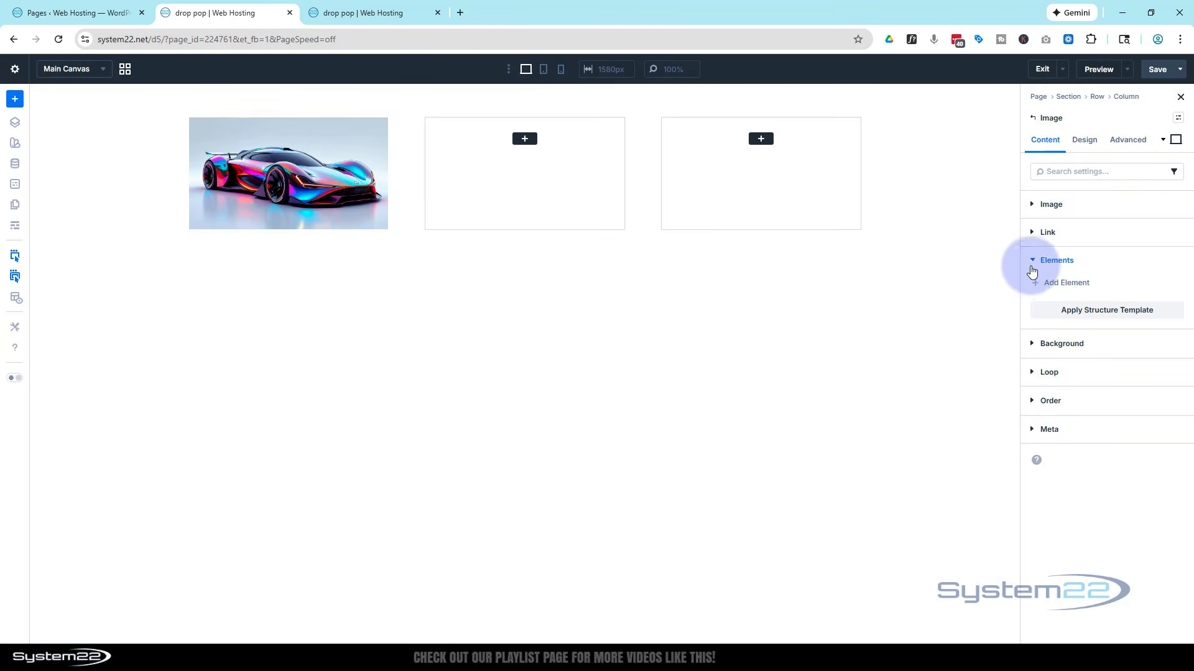
{"action": "left_click", "coordinate": [1055, 284]}
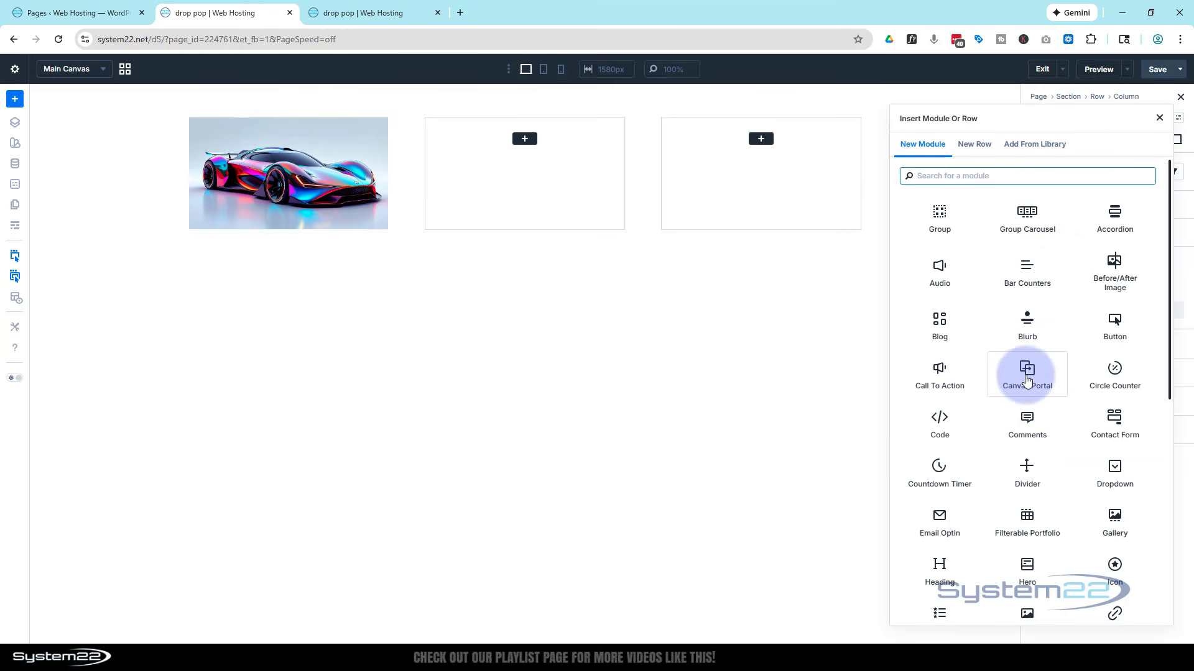
{"action": "scroll", "coordinate": [1032, 377], "scroll_direction": "down", "scroll_amount": 3}
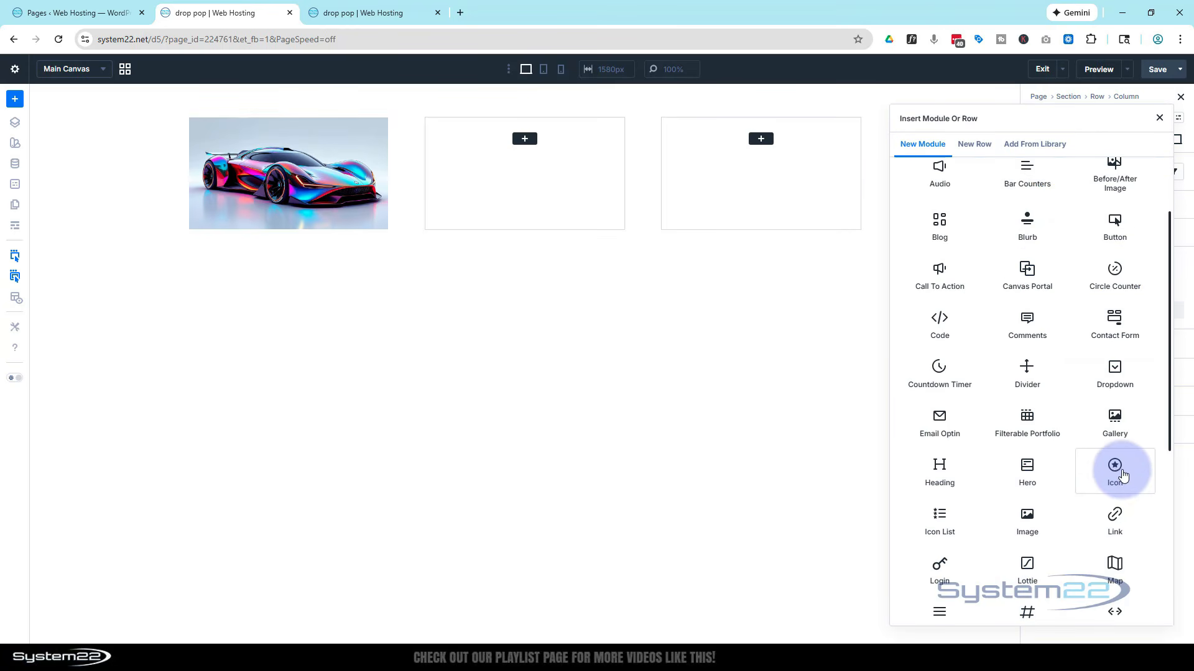
{"action": "left_click", "coordinate": [1118, 471]}
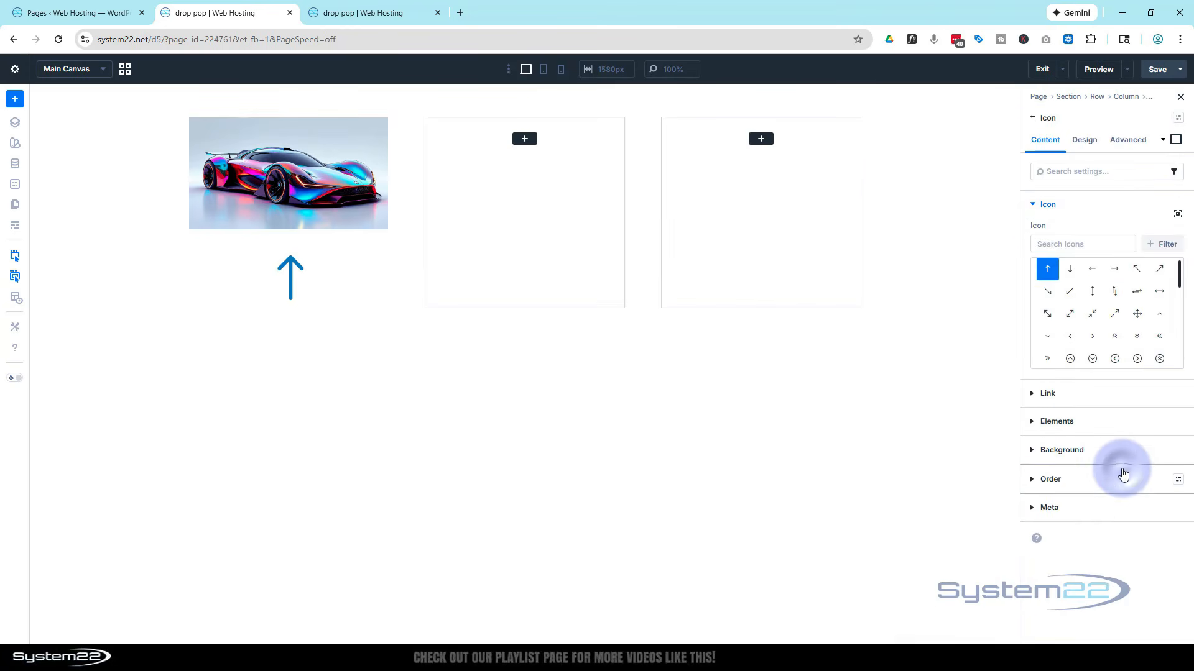
- Search the icons for "pointer" and choose the solid pointing hand for the Icon module
{"action": "left_click", "coordinate": [1053, 245]}
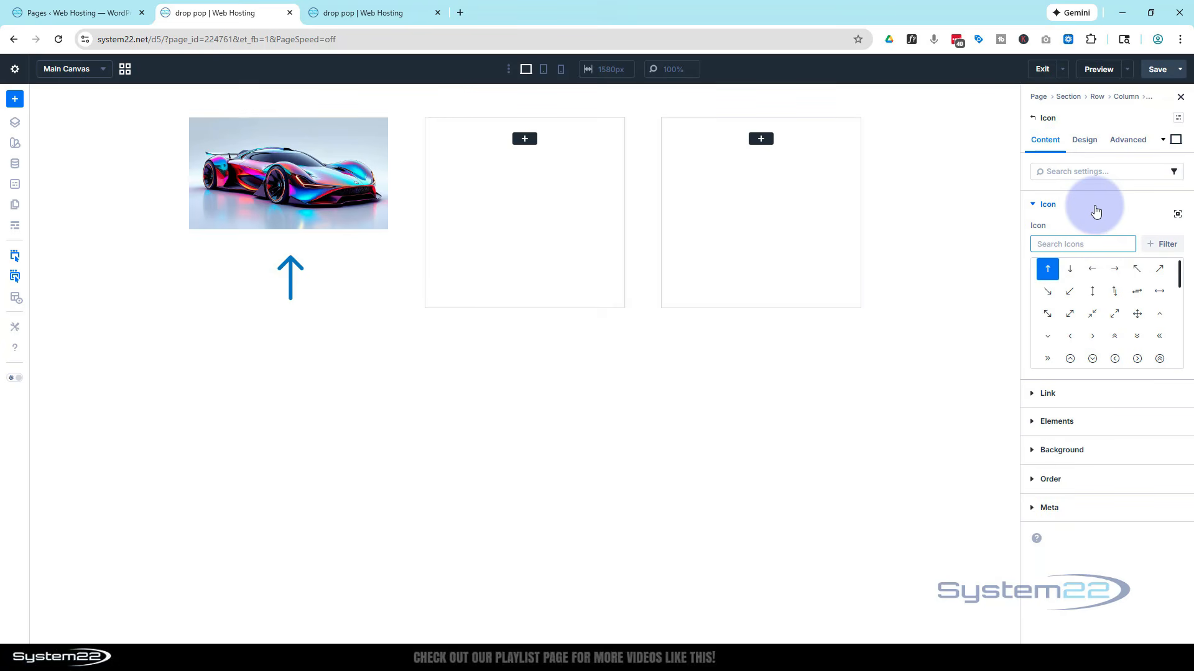
{"action": "type", "text": "pointer"}
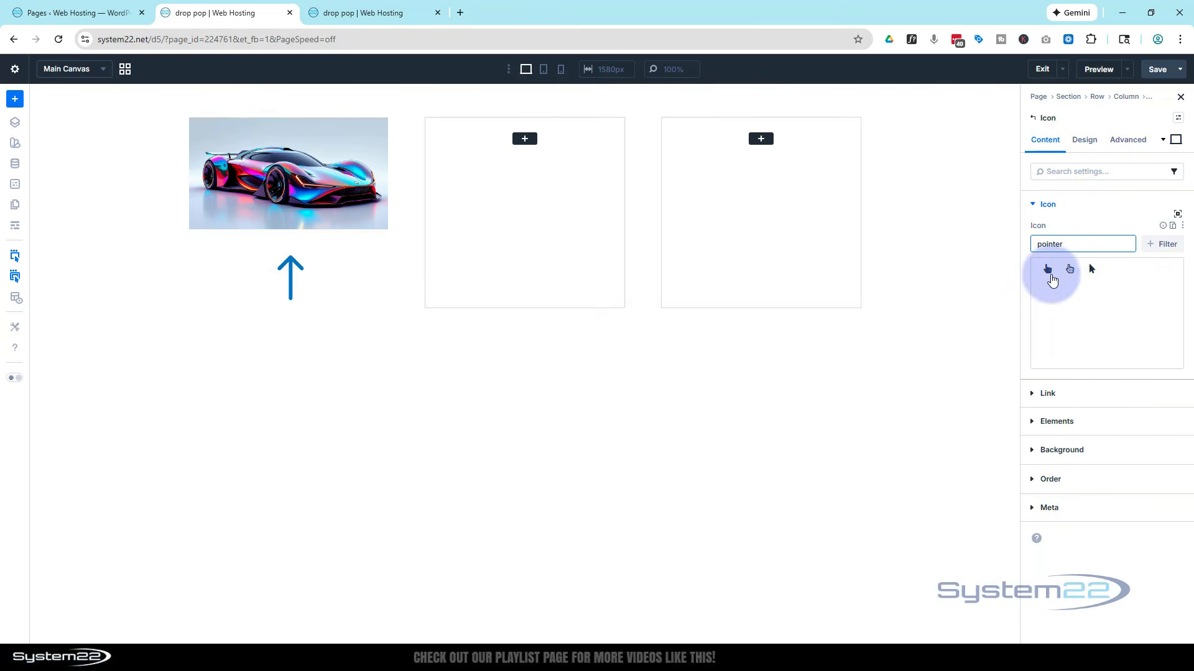
{"action": "left_click", "coordinate": [1048, 271]}
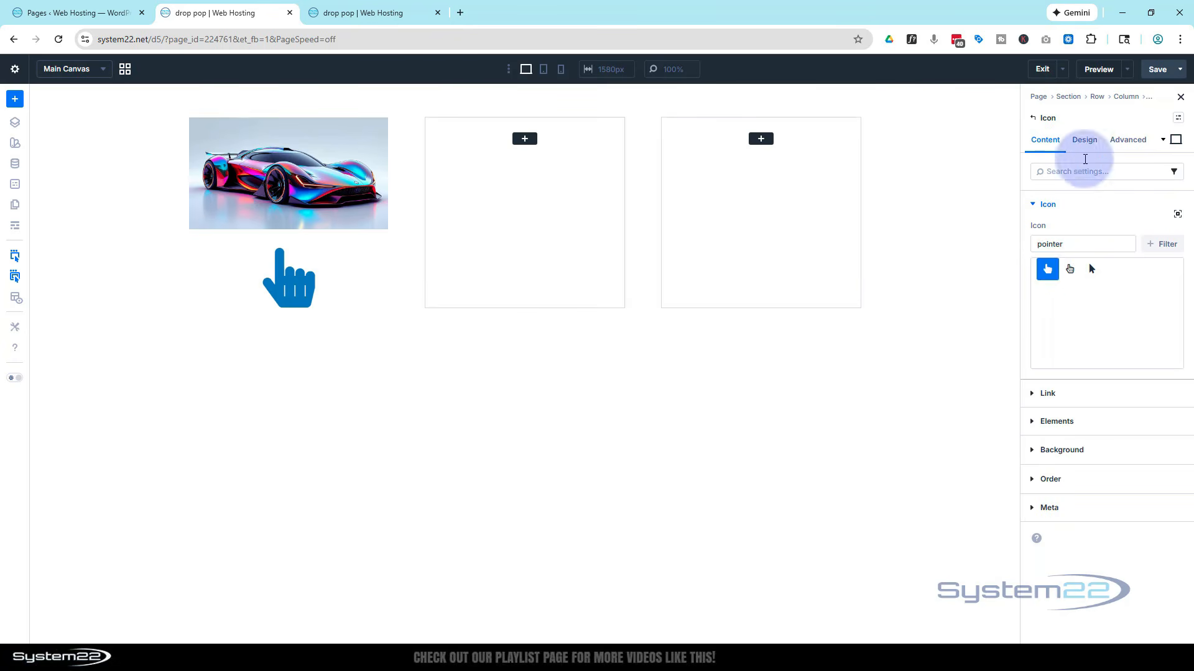
- Change the hand icon's colour to white (FFFFFF)
{"action": "left_click", "coordinate": [1085, 140]}
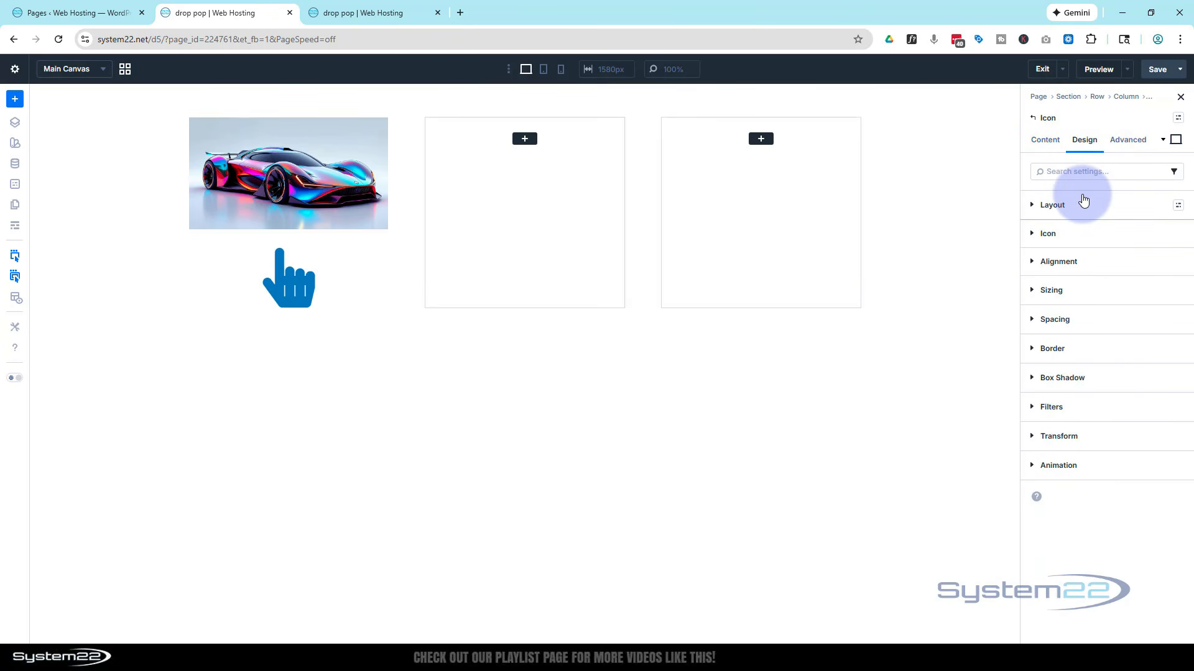
{"action": "left_click", "coordinate": [1073, 233]}
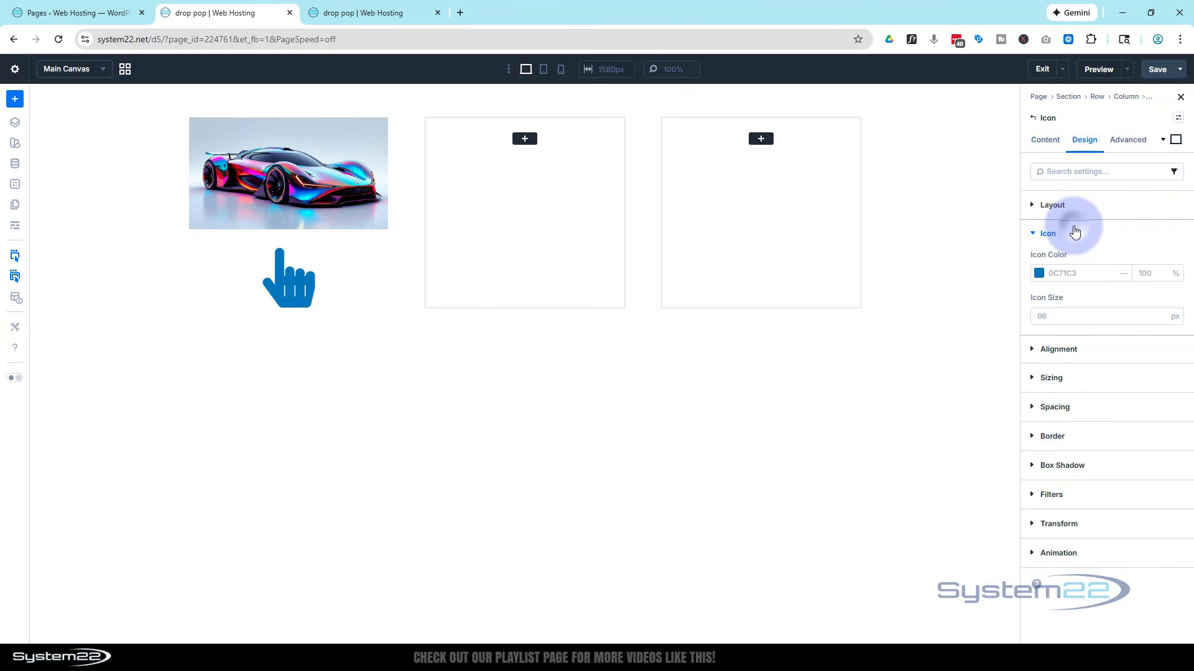
{"action": "left_click", "coordinate": [1039, 273]}
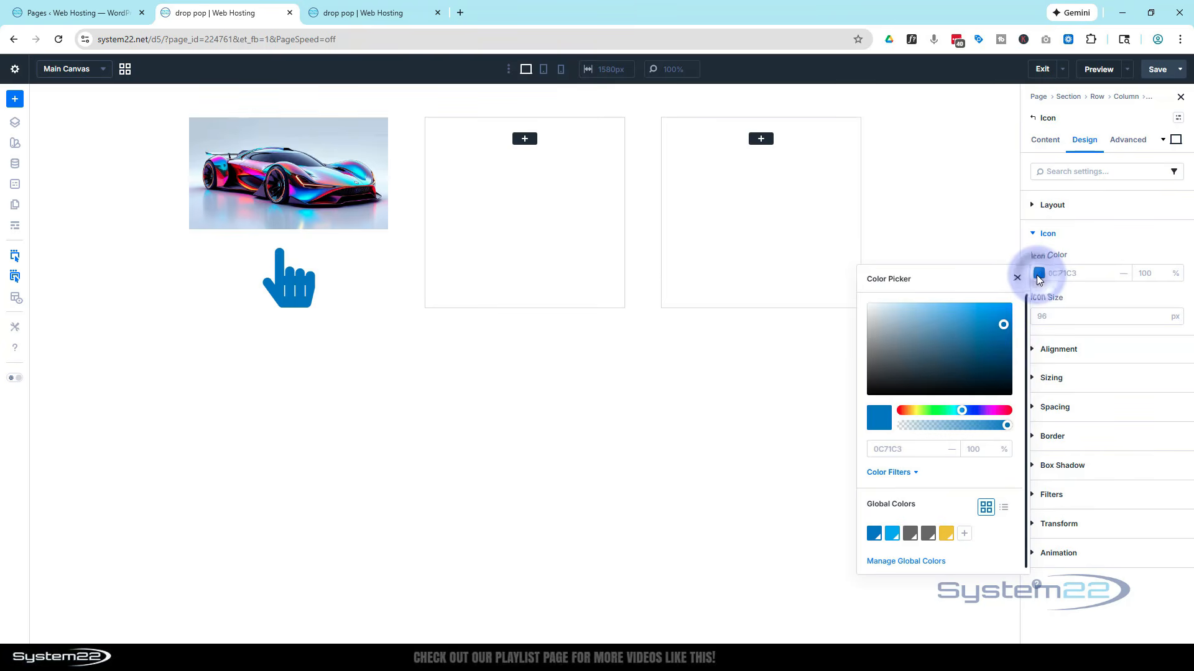
{"action": "left_click", "coordinate": [883, 316]}
{"action": "left_click_drag", "start_coordinate": [862, 309], "coordinate": [854, 305]}
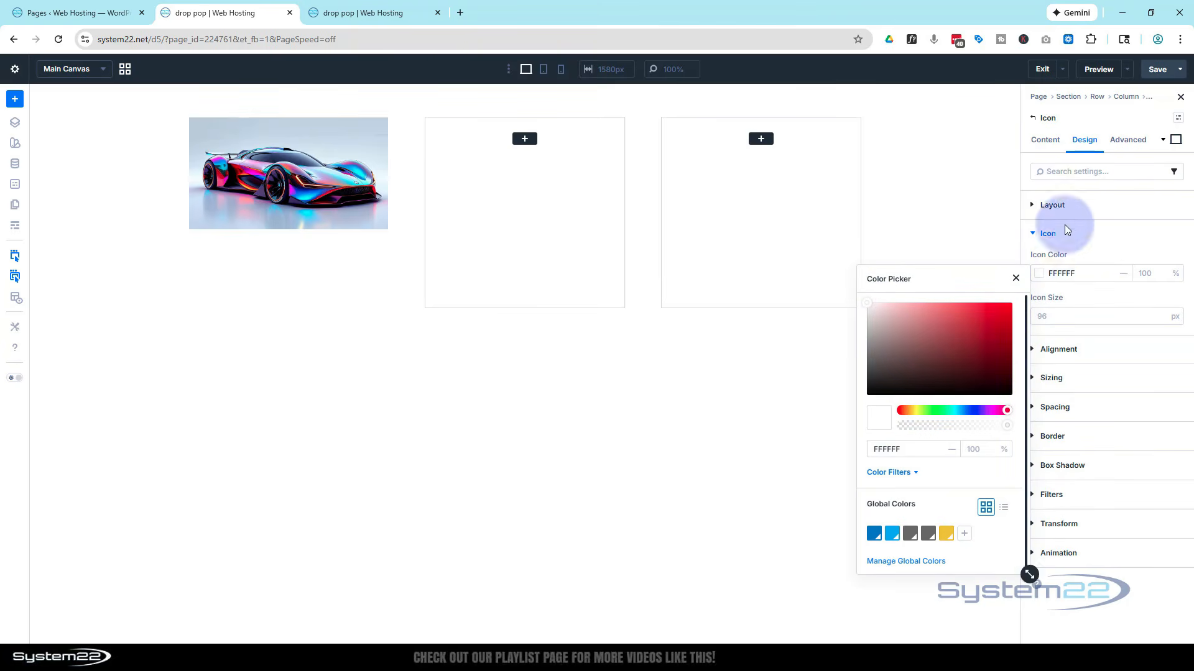
- Set the hand icon's size to 20 px
{"action": "left_click", "coordinate": [1053, 312]}
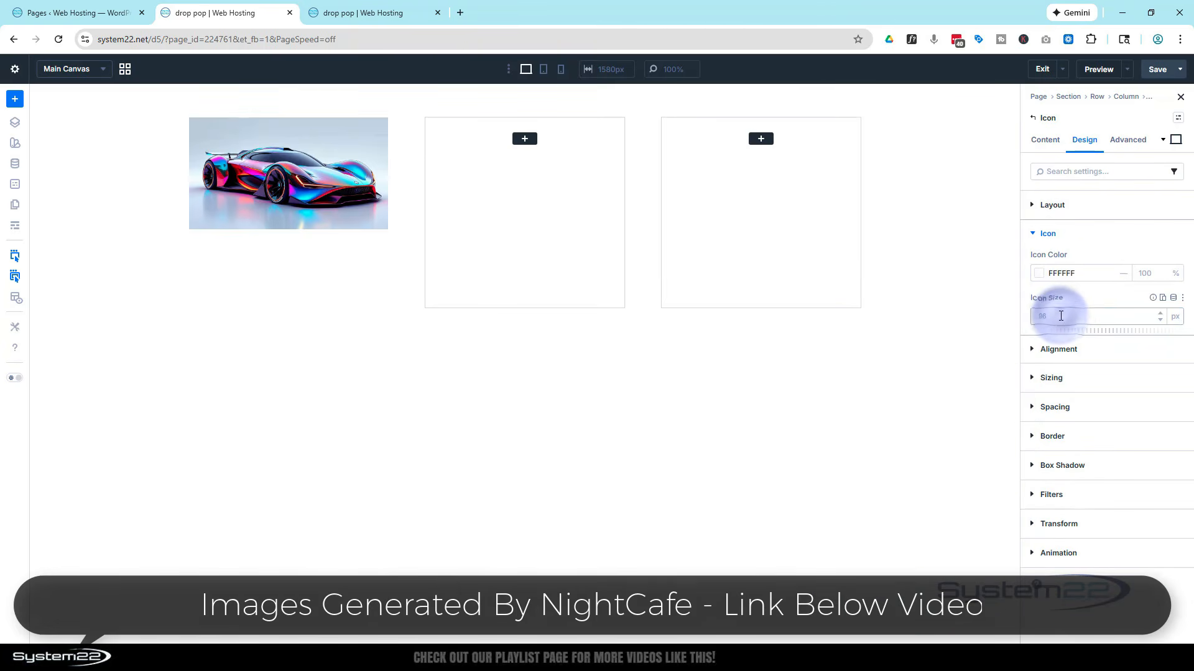
{"action": "left_click", "coordinate": [1055, 317]}
{"action": "left_click", "coordinate": [1052, 314]}
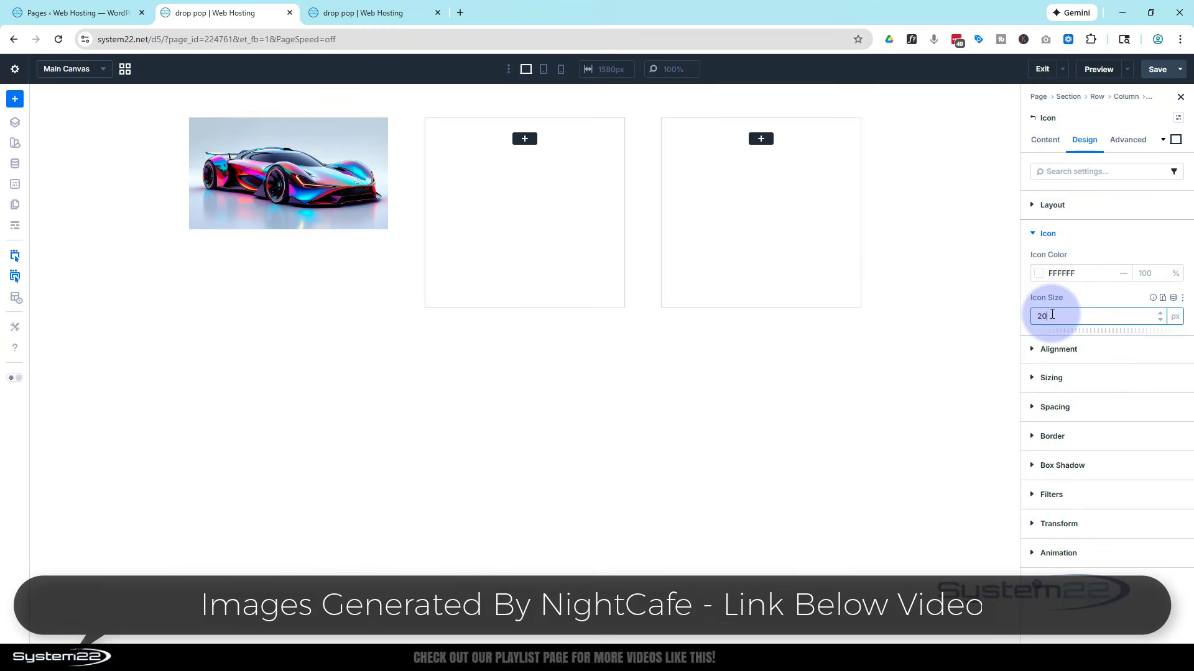
{"action": "left_click", "coordinate": [1099, 294]}
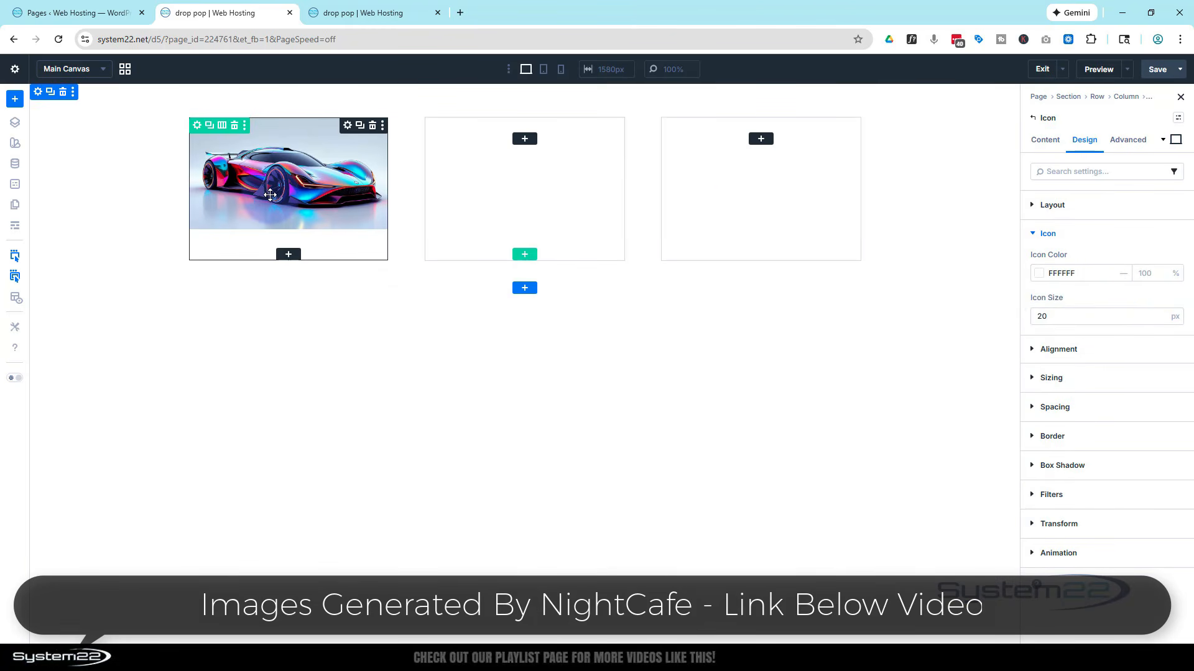
- Set the Icon module's position to Absolute with its offset origin at the bottom-left corner of the car image
{"action": "left_click", "coordinate": [1129, 144]}
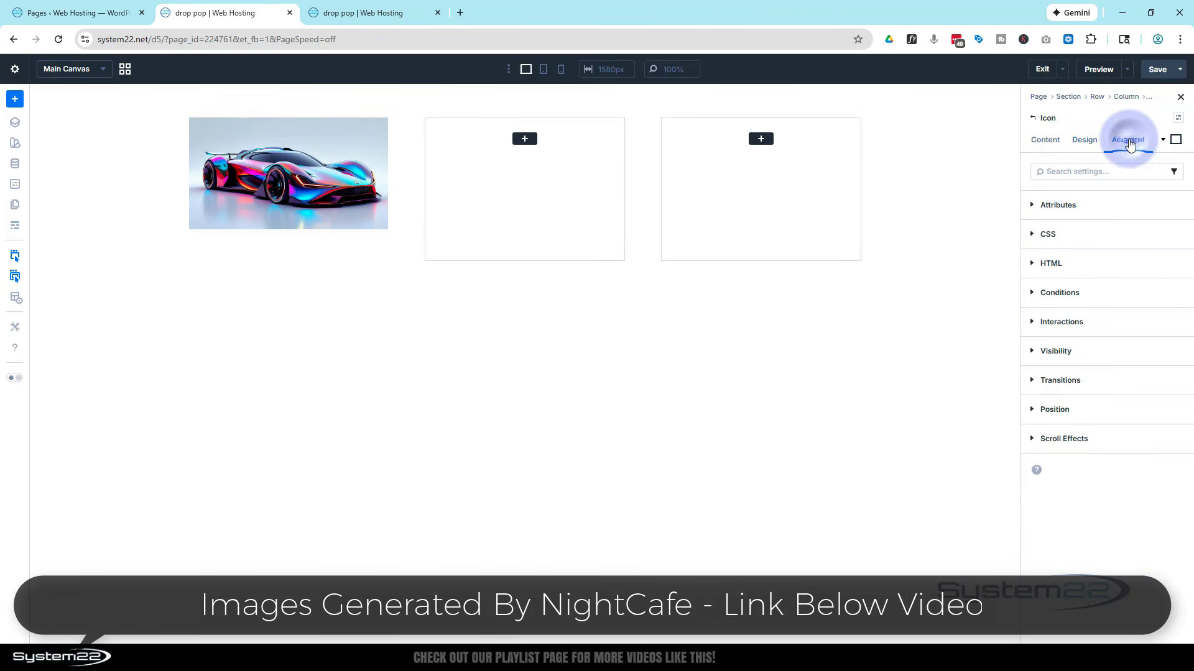
{"action": "left_click", "coordinate": [1111, 413]}
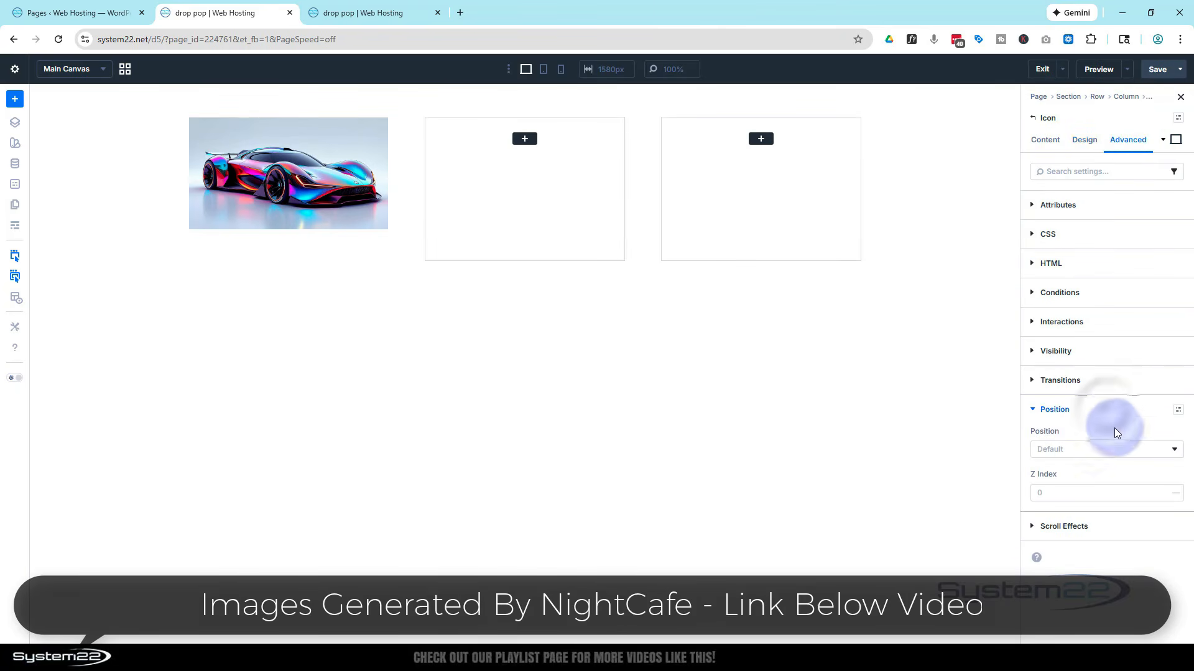
{"action": "left_click", "coordinate": [1113, 454]}
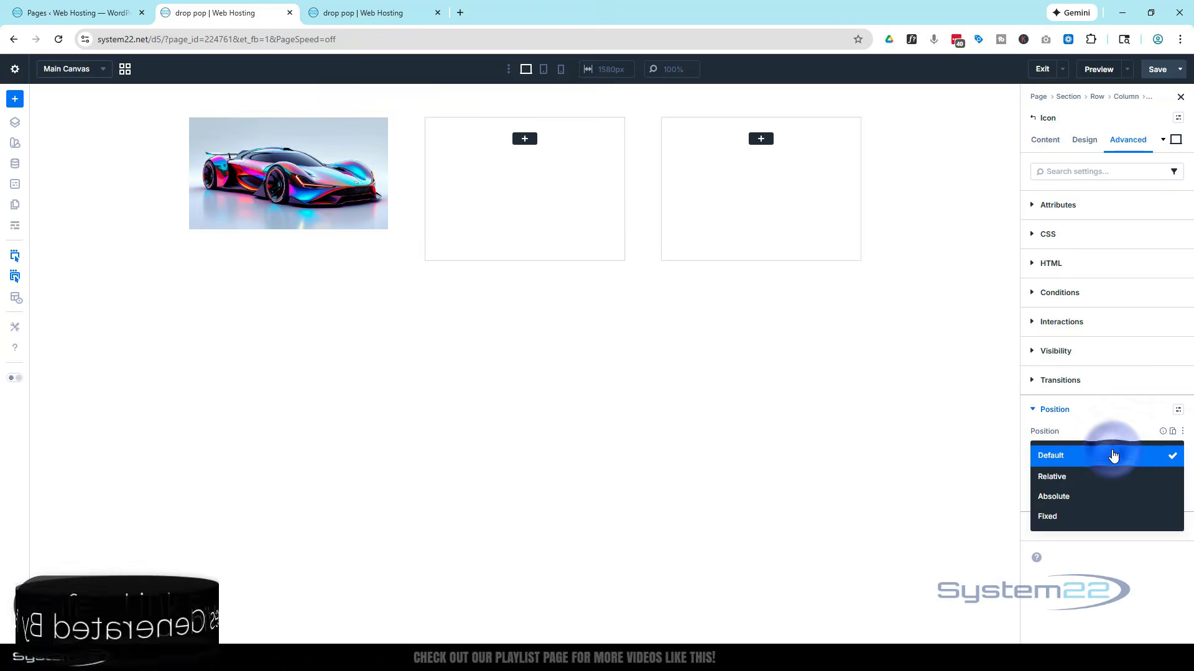
{"action": "left_click", "coordinate": [1098, 496]}
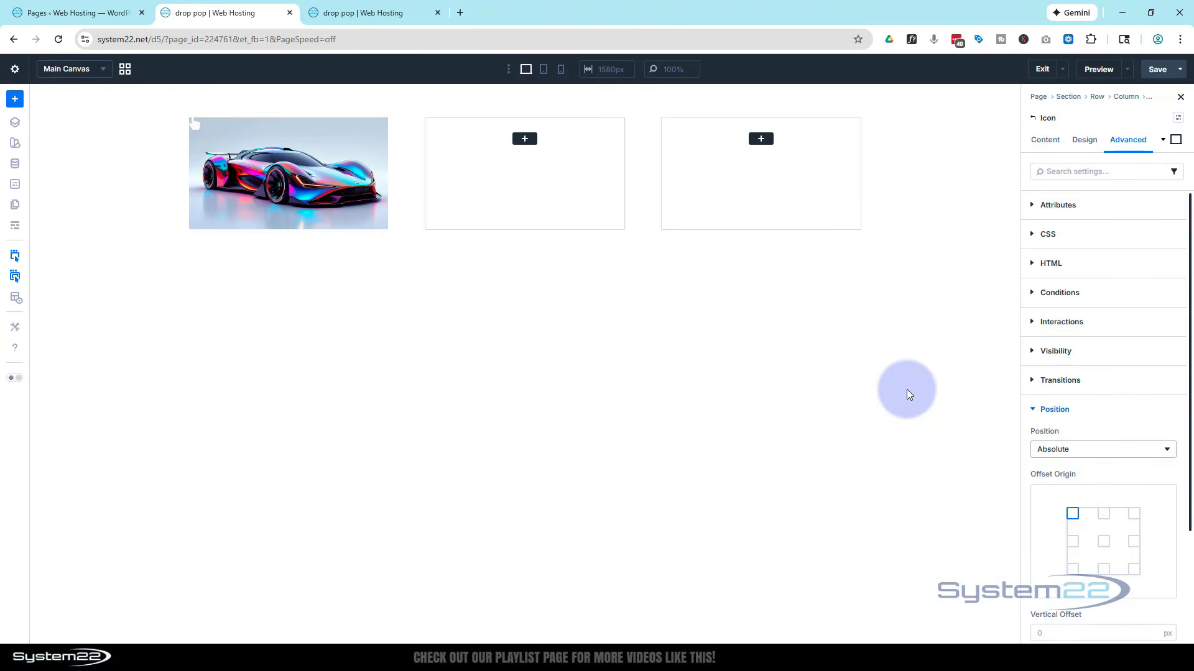
{"action": "left_click", "coordinate": [1074, 569]}
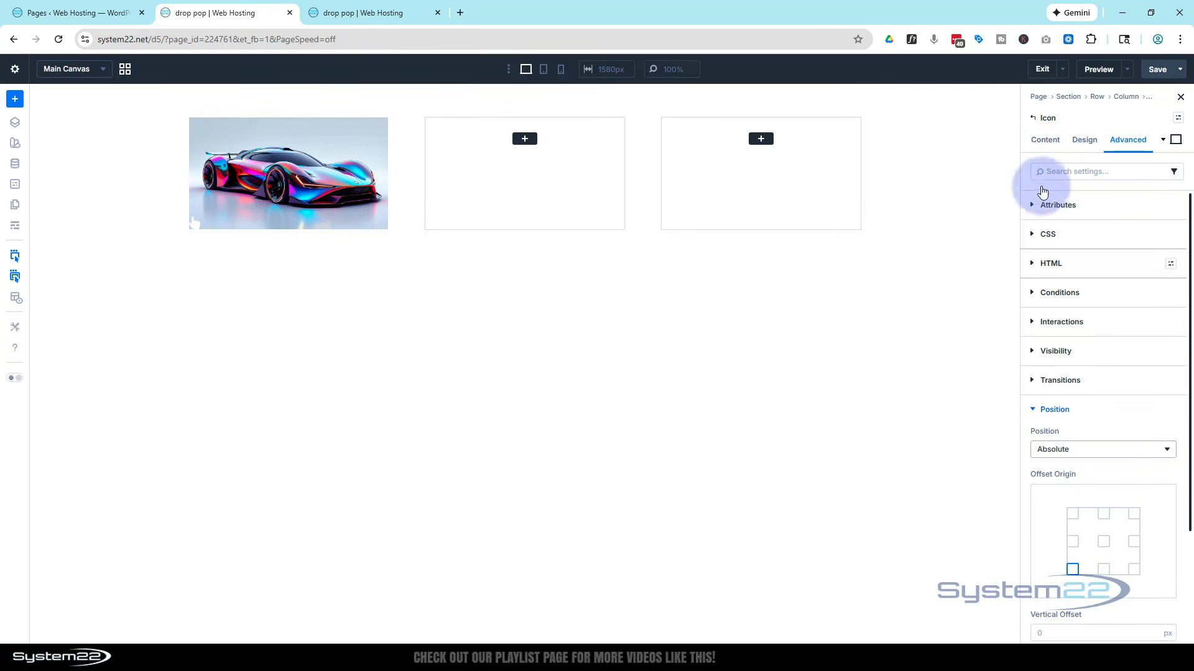
- Give the Icon module a black background (000000) at 55% opacity
{"action": "left_click", "coordinate": [1044, 143]}
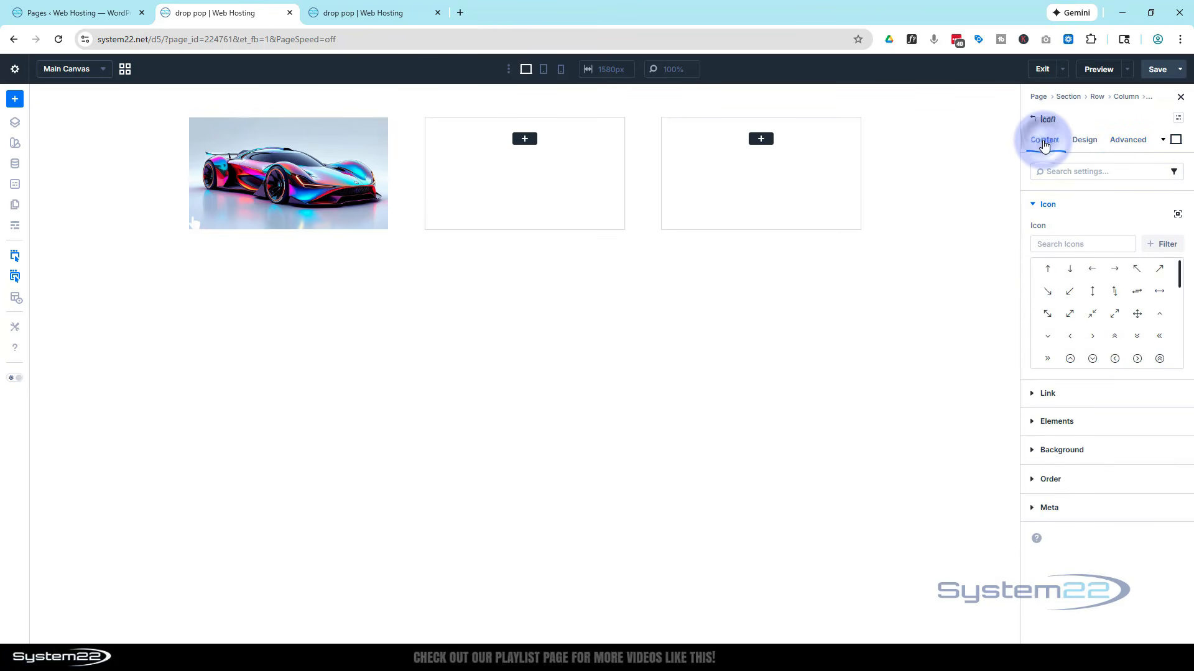
{"action": "left_click", "coordinate": [1075, 451]}
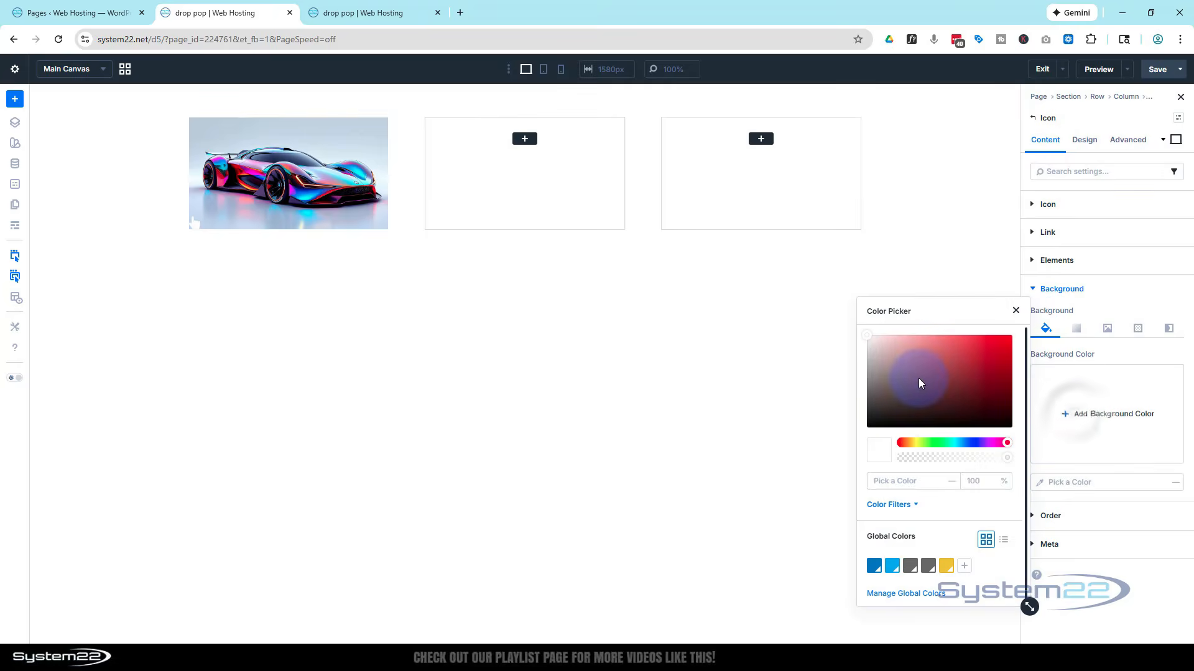
{"action": "left_click_drag", "start_coordinate": [918, 378], "coordinate": [855, 435]}
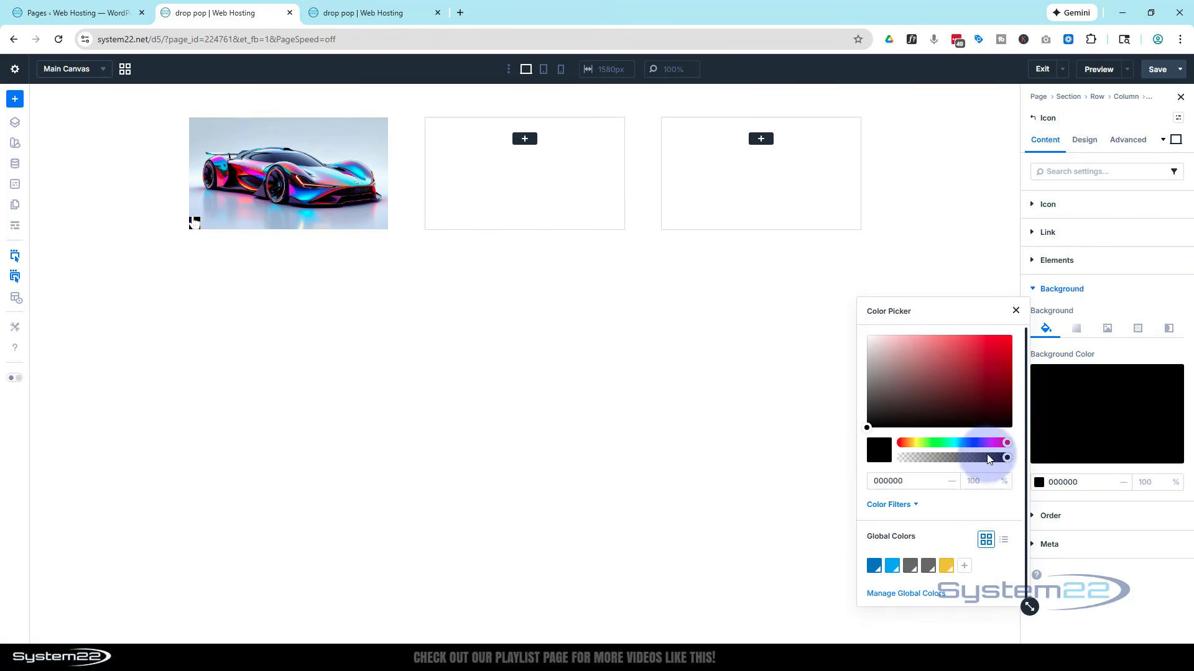
{"action": "left_click_drag", "start_coordinate": [1003, 456], "coordinate": [962, 468]}
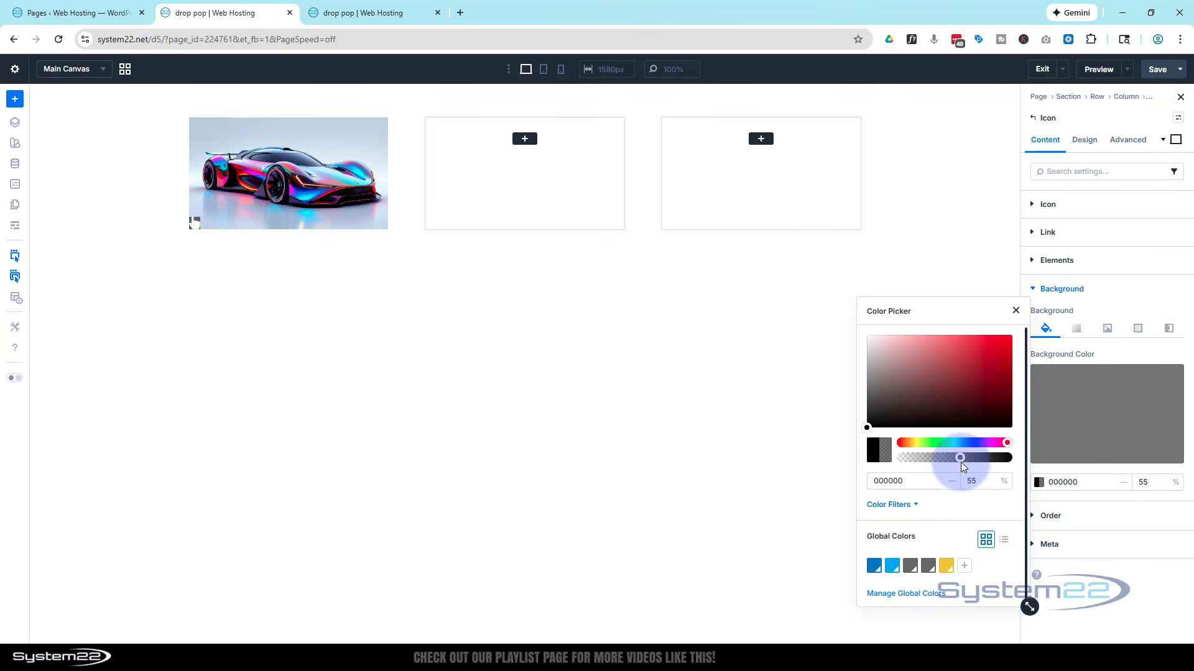
- Reduce the hand icon's size to 15 px
{"action": "left_click", "coordinate": [1083, 140]}
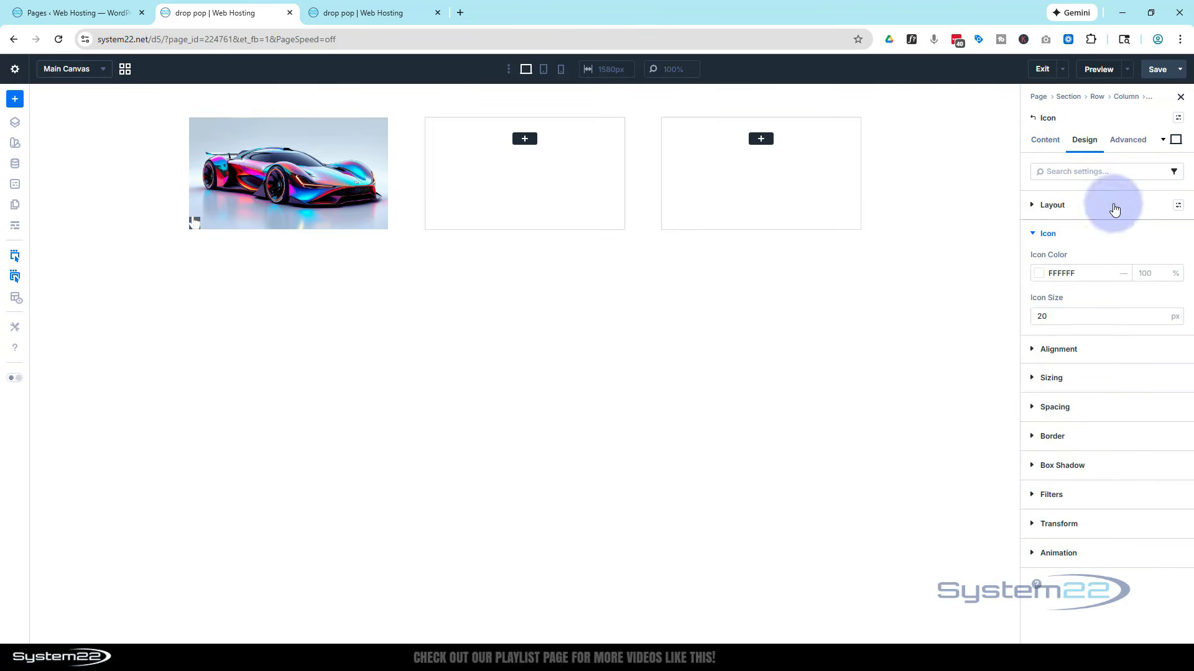
{"action": "double_click", "coordinate": [1038, 317]}
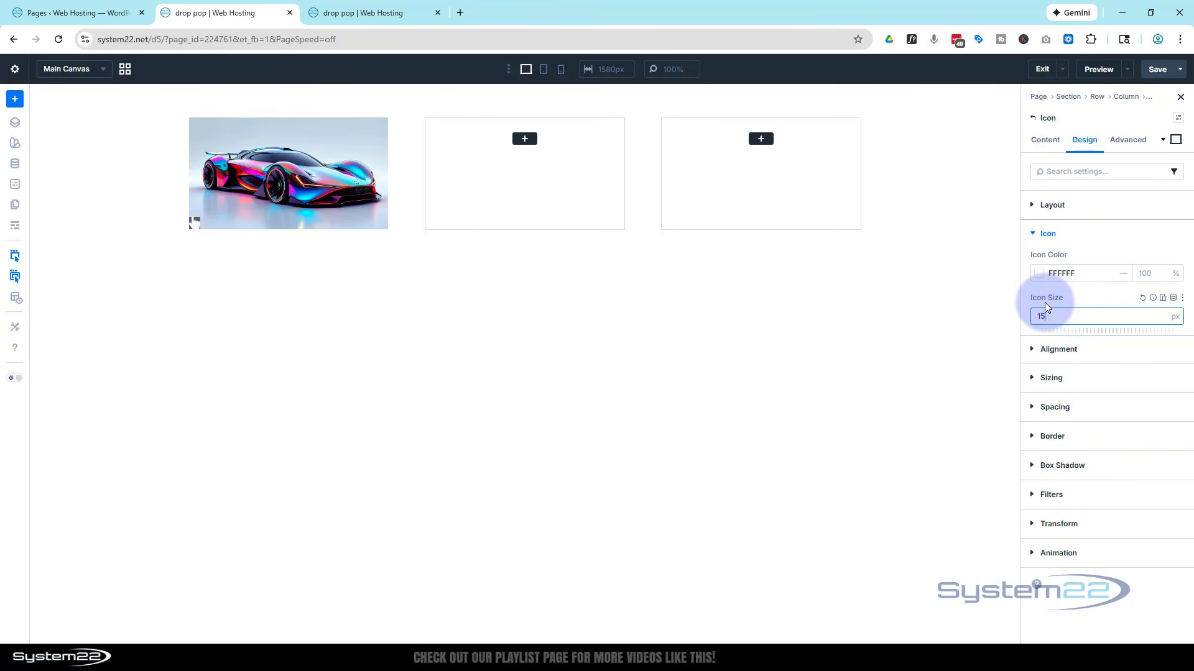
{"action": "left_click", "coordinate": [1095, 297]}
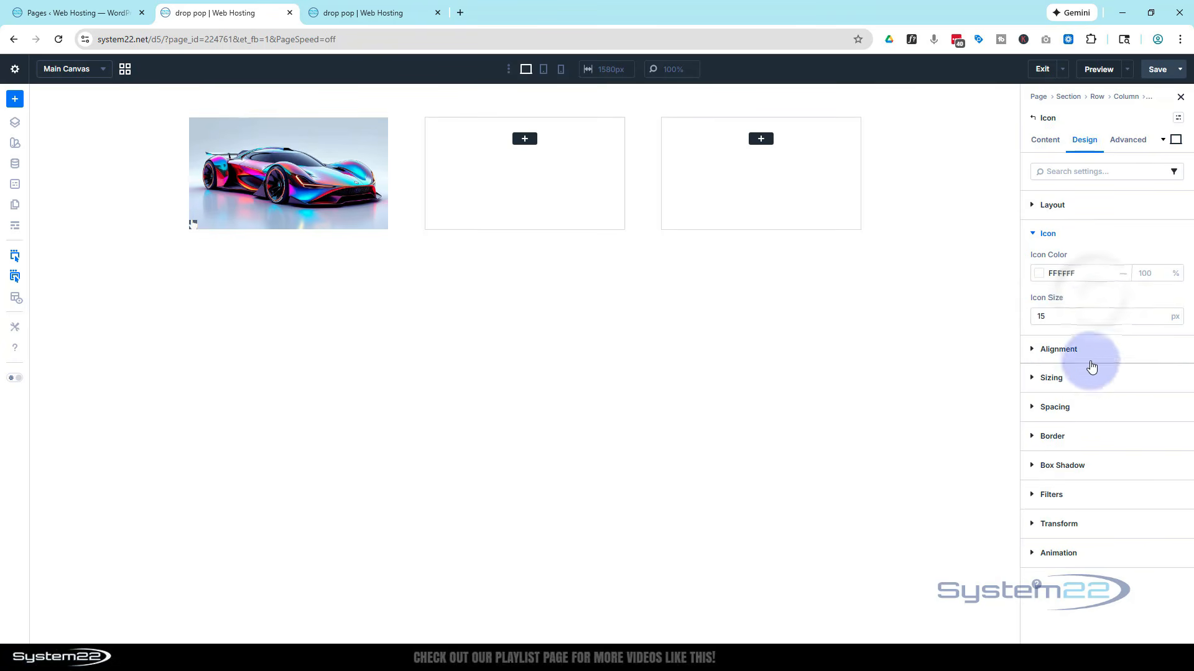
- Set the Icon module's padding to 5 px on all four sides, linking top with bottom and left with right
{"action": "left_click", "coordinate": [1084, 406]}
{"action": "left_click", "coordinate": [1048, 454]}
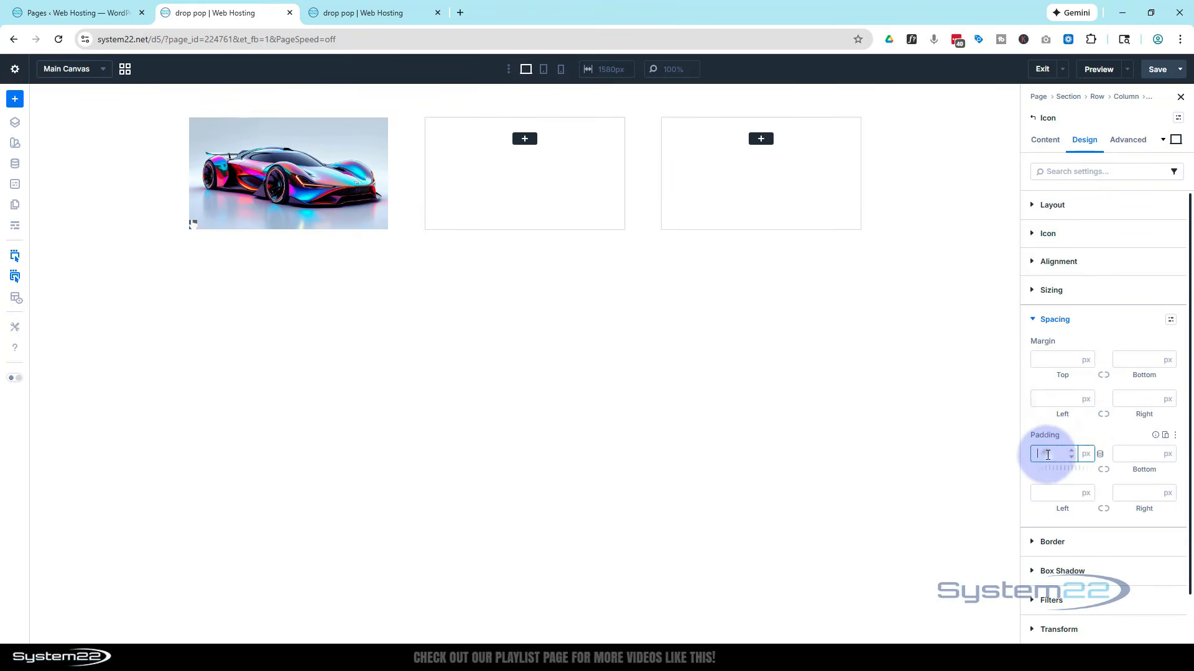
{"action": "type", "text": "5"}
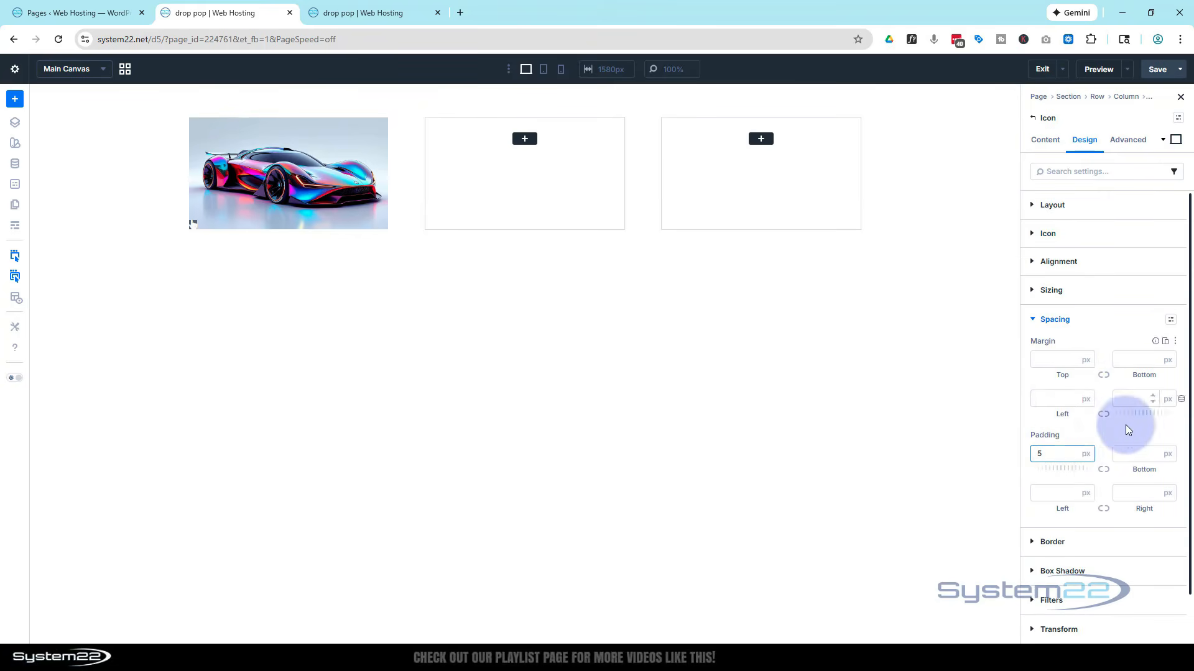
{"action": "left_click", "coordinate": [1104, 470]}
{"action": "left_click", "coordinate": [1042, 496]}
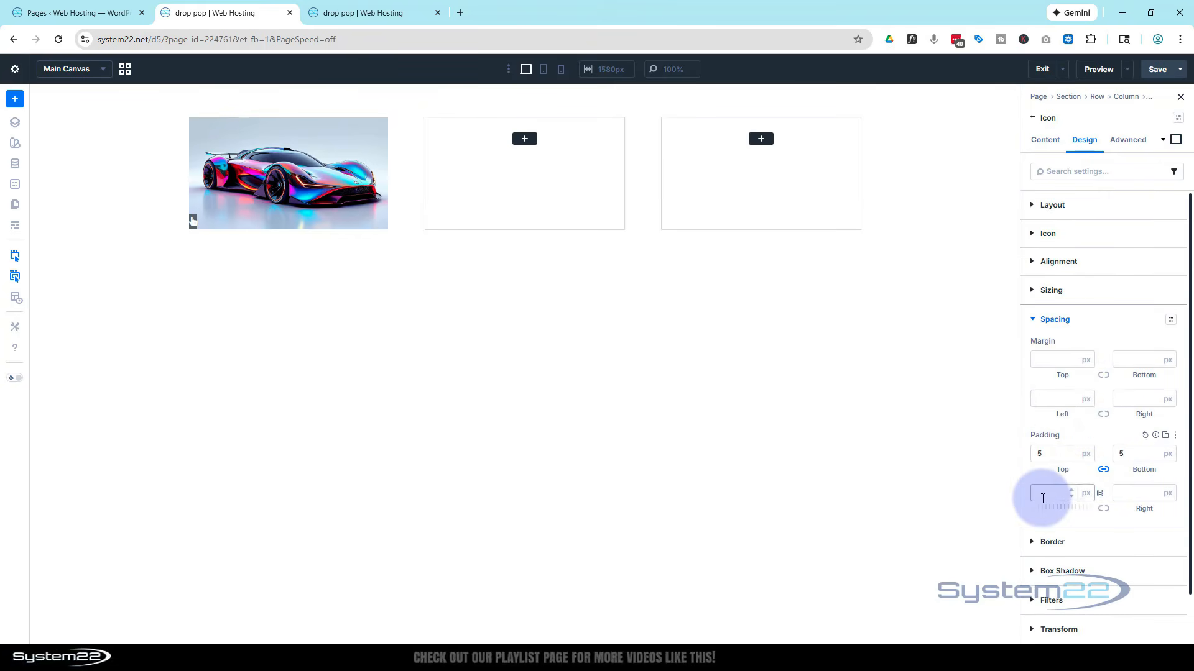
{"action": "left_click", "coordinate": [1042, 498]}
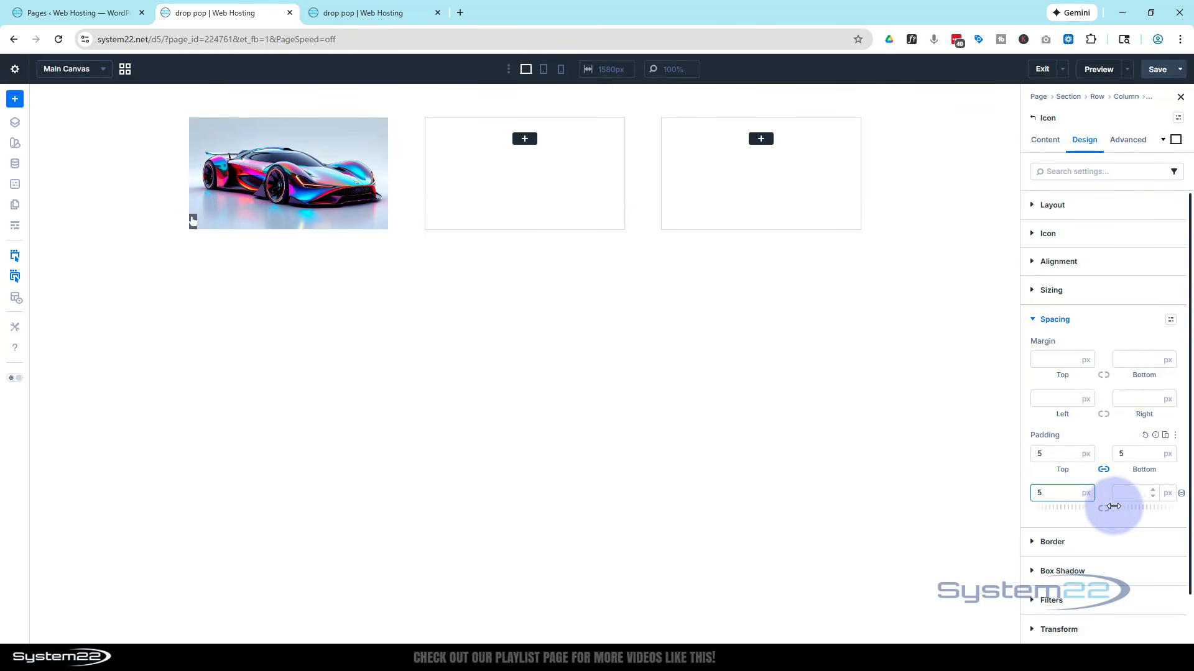
{"action": "left_click", "coordinate": [1105, 512]}
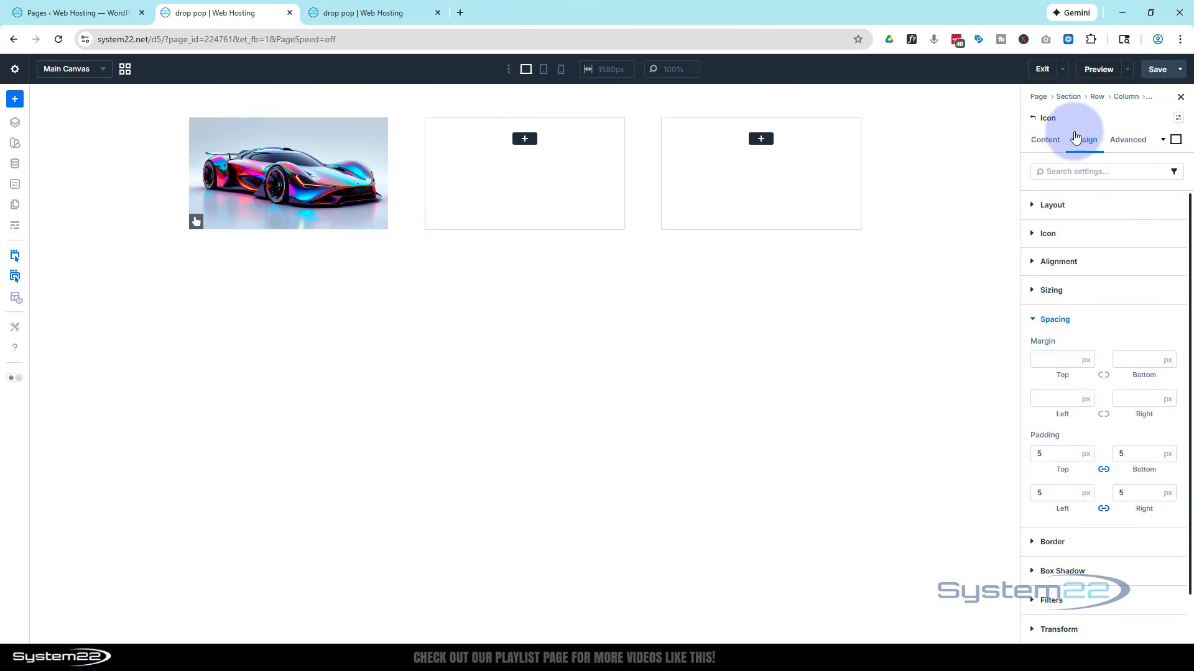
- Nest a Dropdown module inside the Icon module and add a Call To Action module inside that dropdown
{"action": "left_click", "coordinate": [1048, 143]}
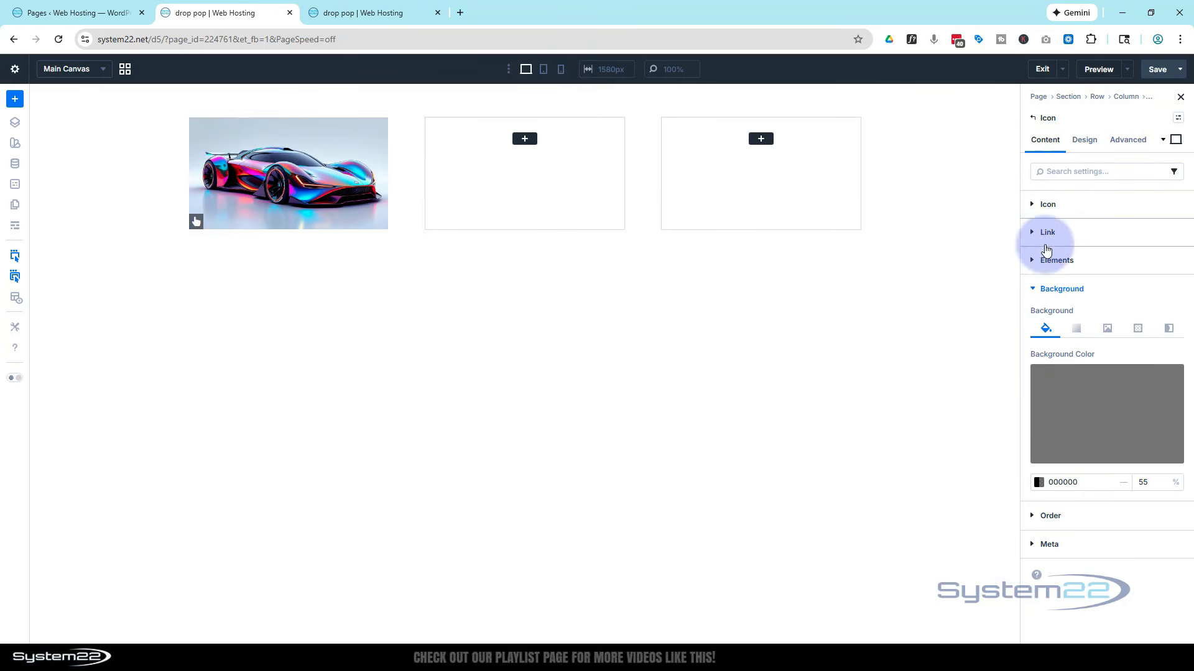
{"action": "left_click", "coordinate": [1035, 261]}
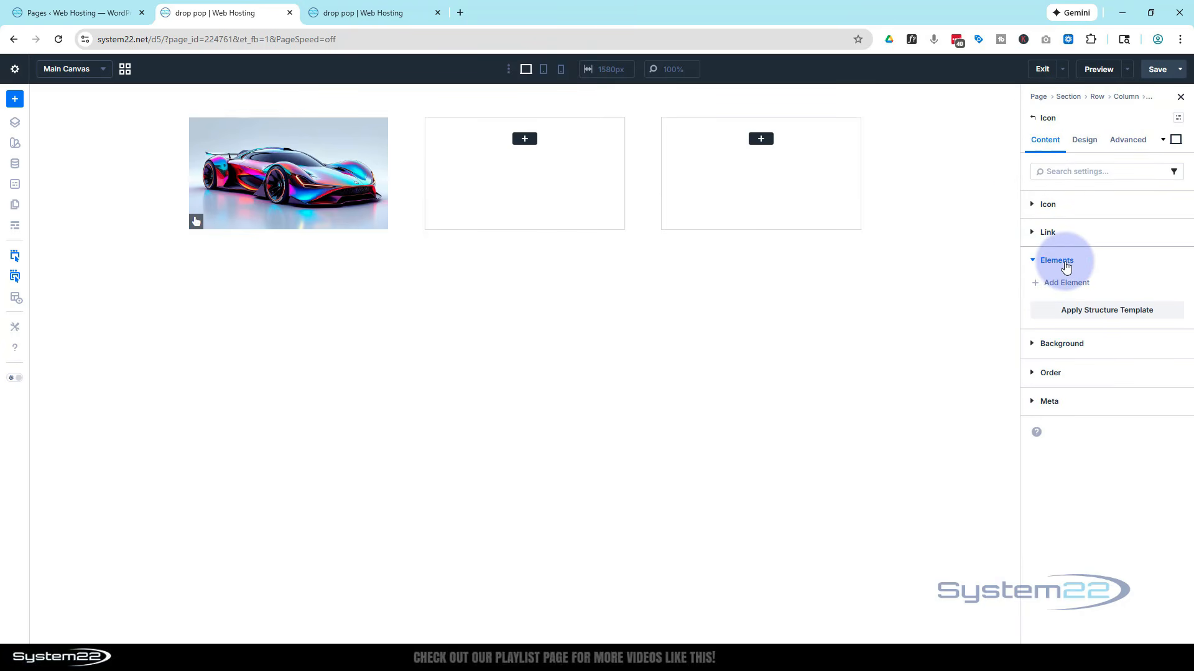
{"action": "left_click", "coordinate": [1054, 284]}
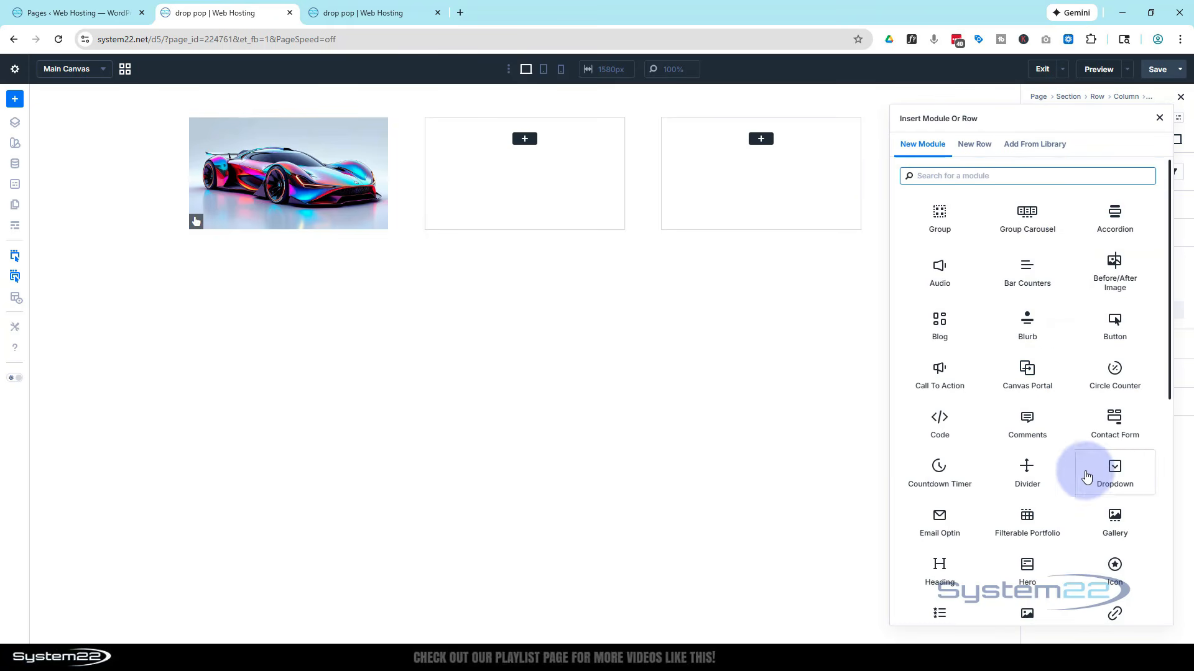
{"action": "left_click", "coordinate": [1113, 473]}
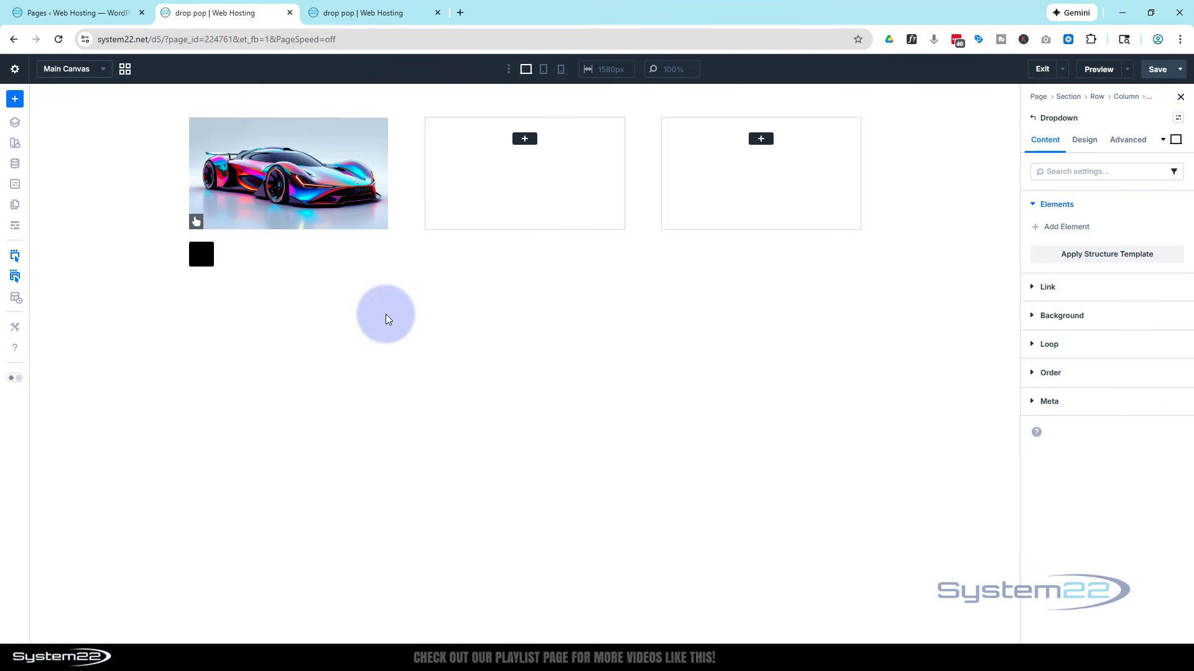
{"action": "left_click", "coordinate": [1070, 233]}
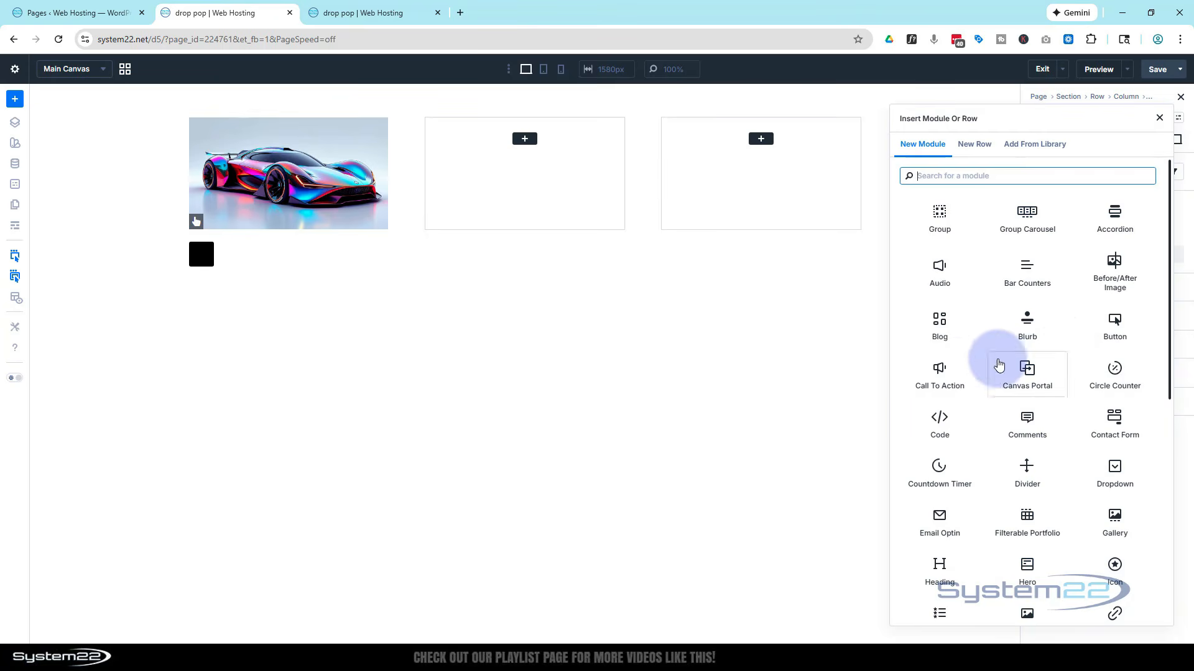
{"action": "left_click", "coordinate": [941, 373]}
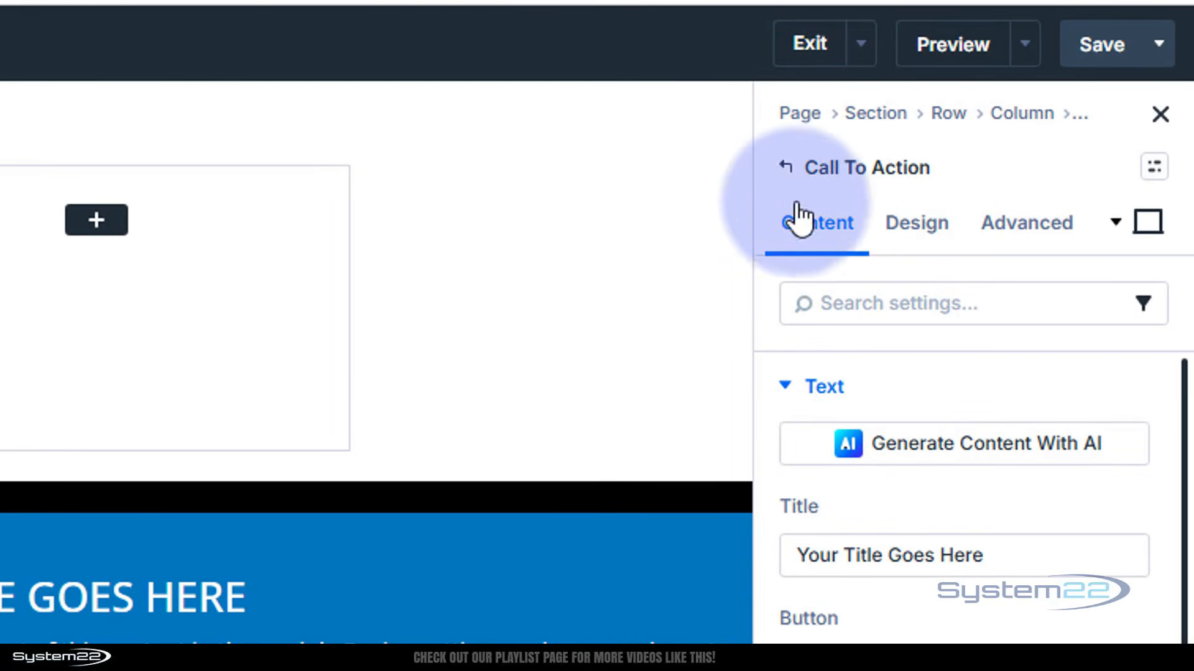
- Return to the parent Dropdown module's settings and remove its black background colour
{"action": "left_click", "coordinate": [786, 169]}
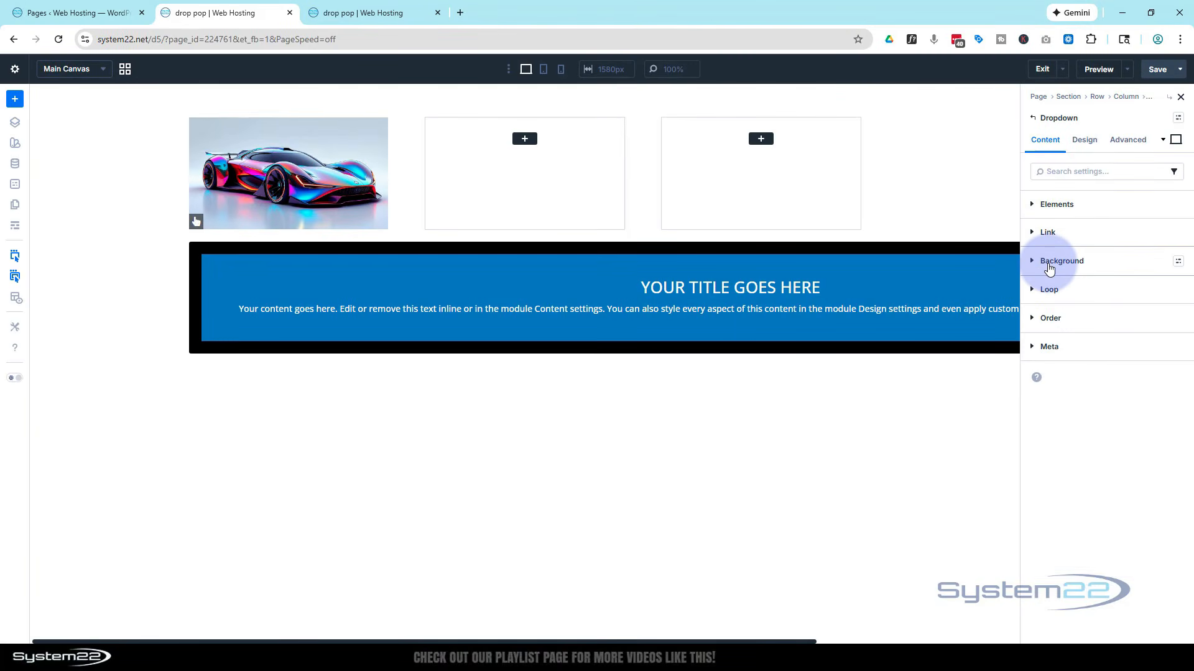
{"action": "left_click", "coordinate": [1049, 267]}
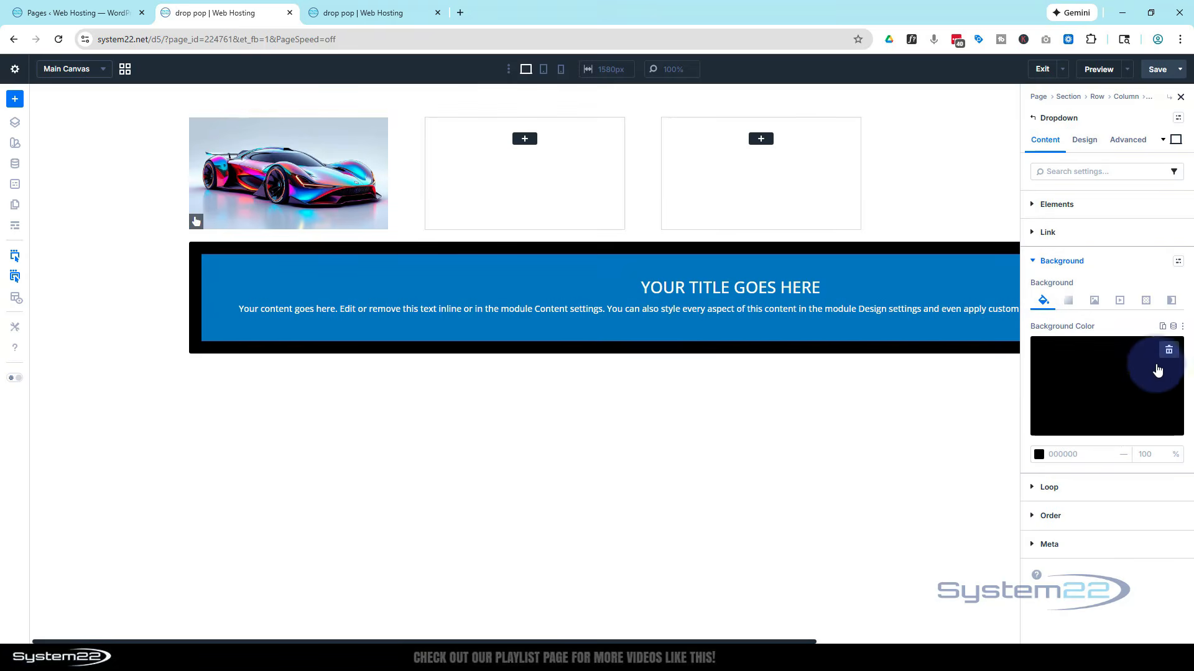
{"action": "left_click", "coordinate": [1169, 349]}
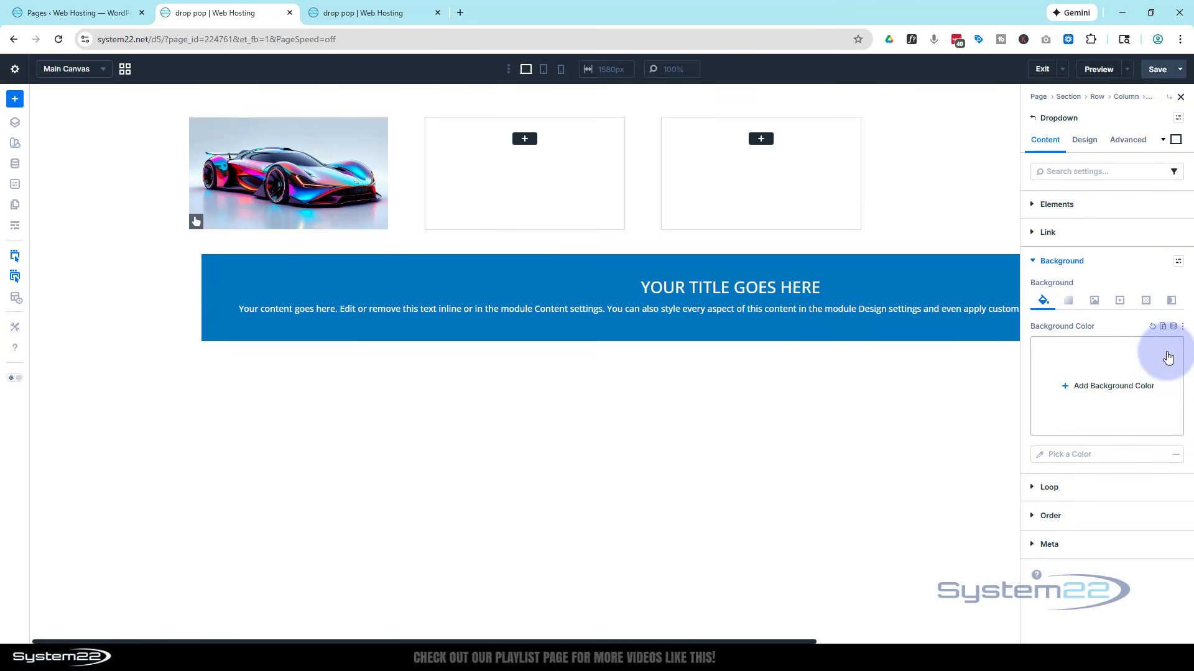
- Set the Dropdown module's padding to 0 px on all four sides, linking top with bottom and left with right
{"action": "left_click", "coordinate": [1084, 143]}
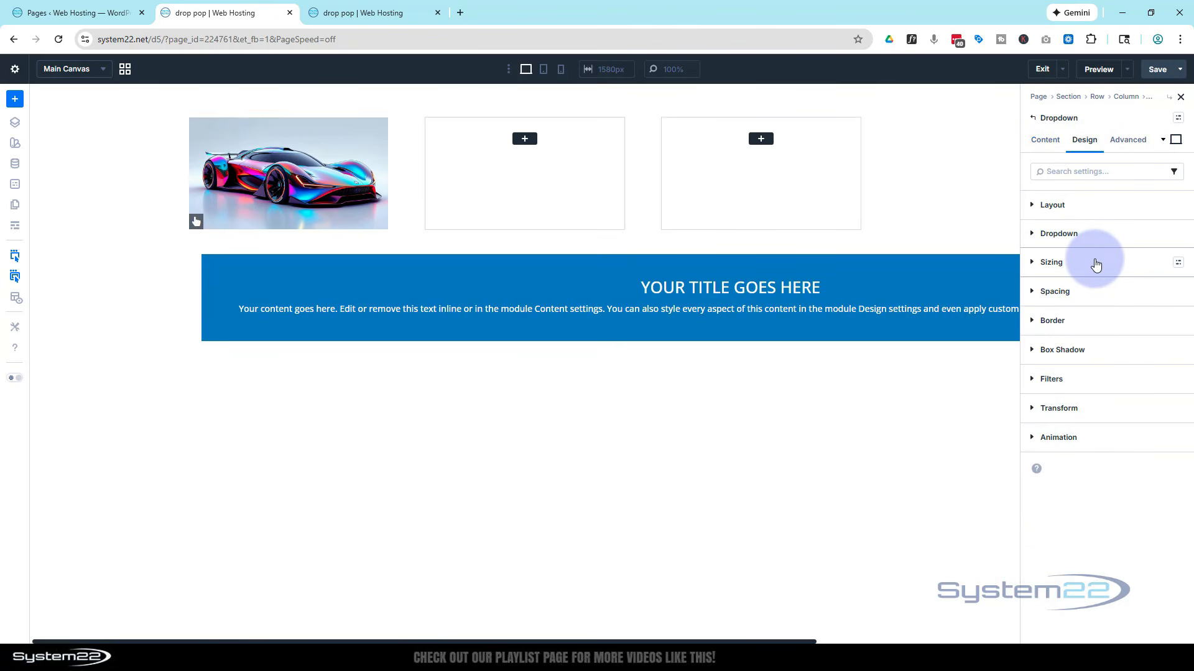
{"action": "left_click", "coordinate": [1092, 289]}
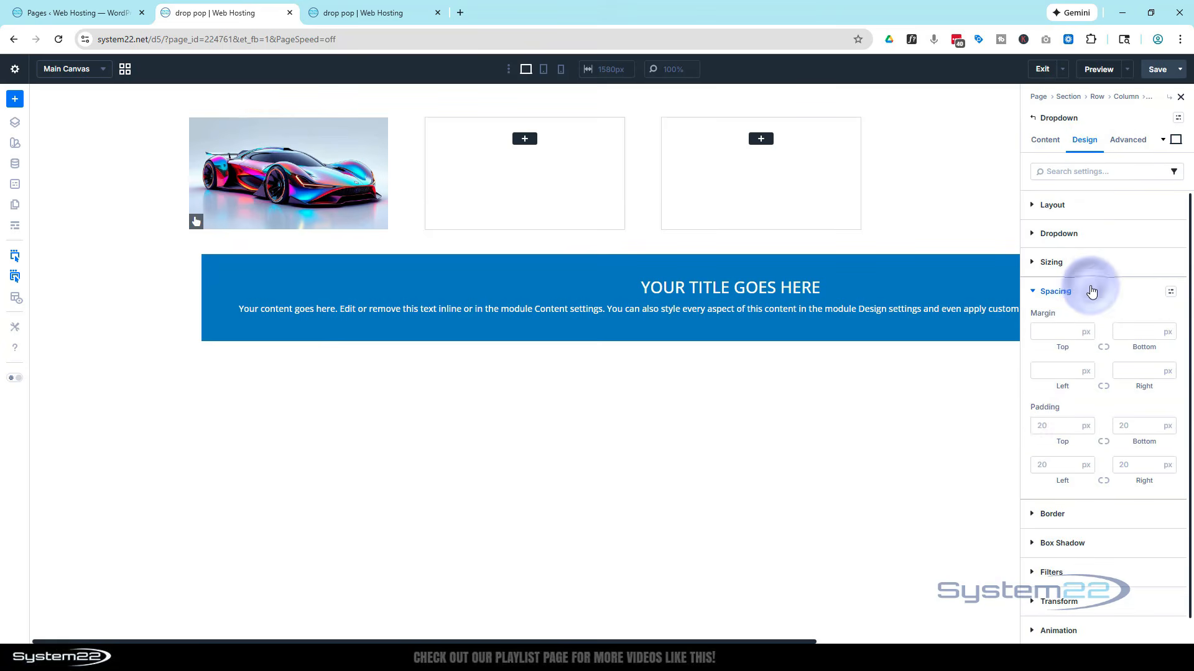
{"action": "left_click", "coordinate": [1059, 427]}
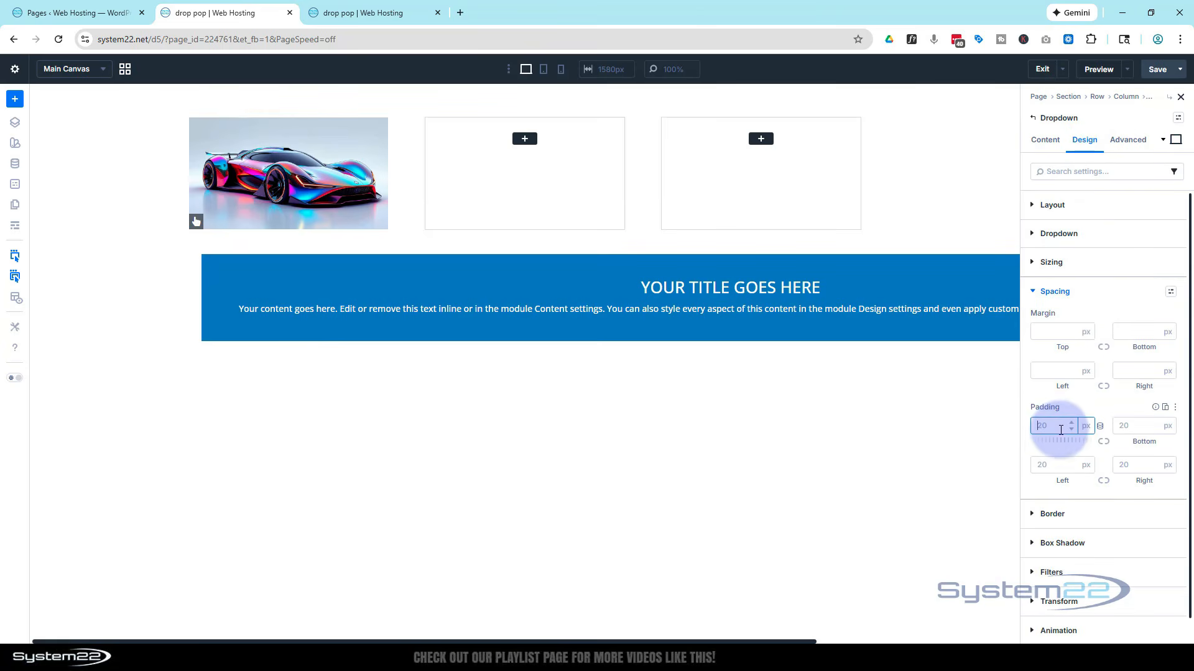
{"action": "type", "text": "0"}
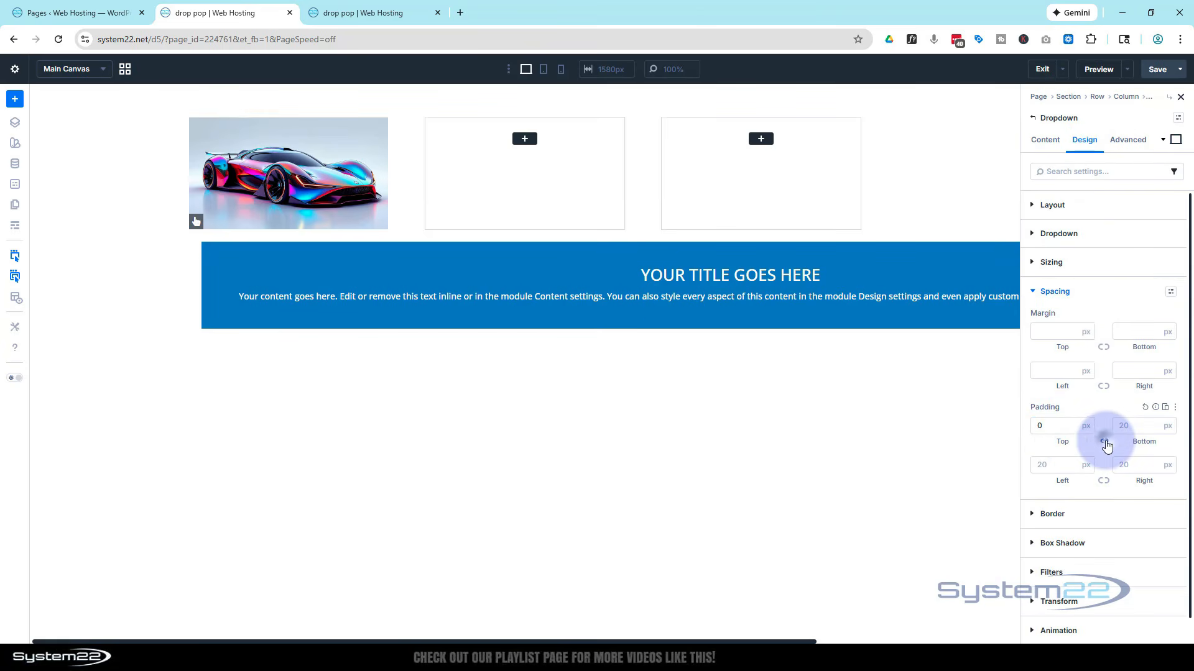
{"action": "left_click", "coordinate": [1104, 443]}
{"action": "left_click", "coordinate": [1045, 465]}
{"action": "type", "text": "0"}
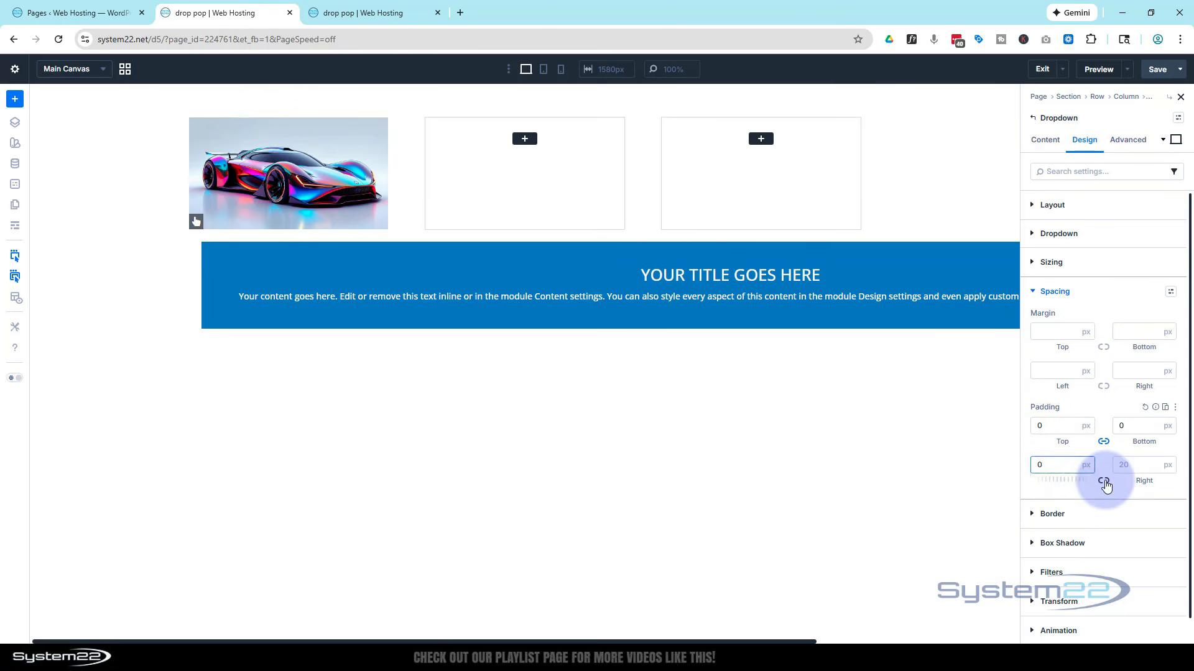
{"action": "left_click", "coordinate": [1105, 481]}
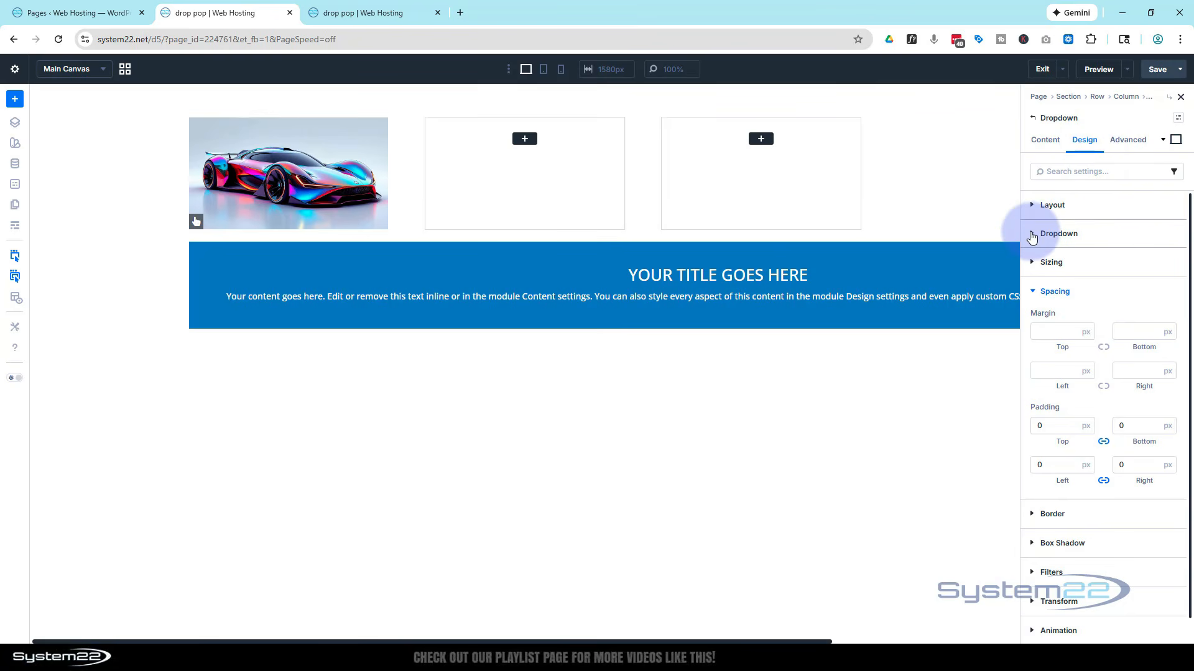
- Try the Center and End alignments for the dropdown and return the alignment to Start
{"action": "left_click", "coordinate": [1066, 240]}
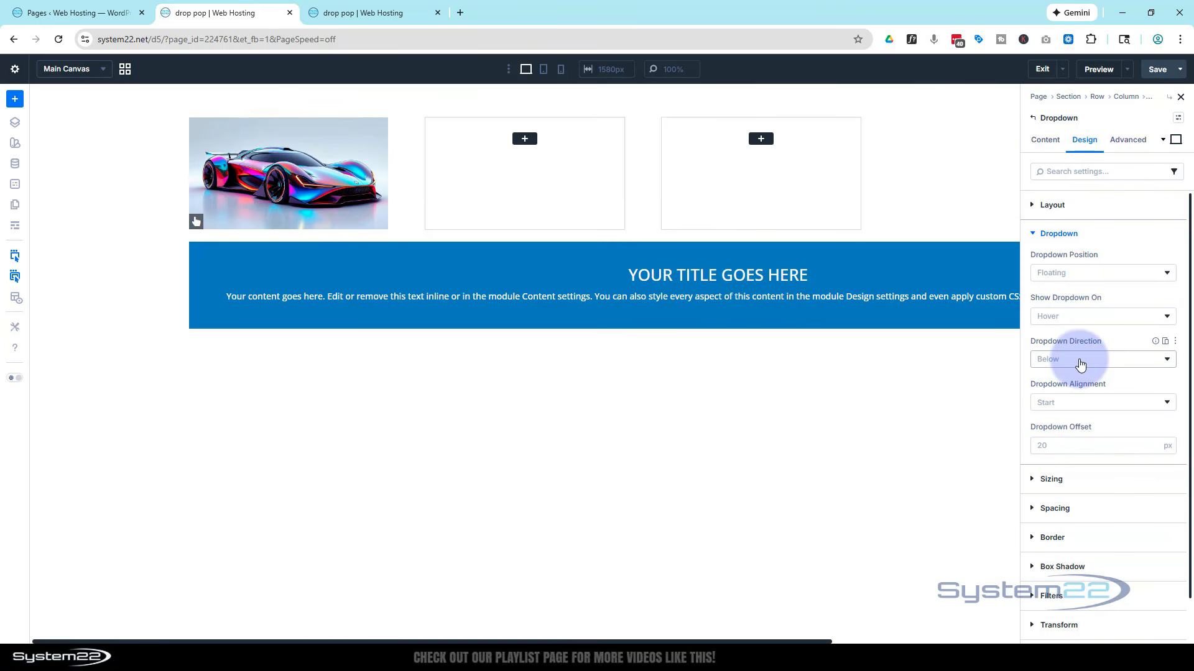
{"action": "left_click", "coordinate": [1077, 406]}
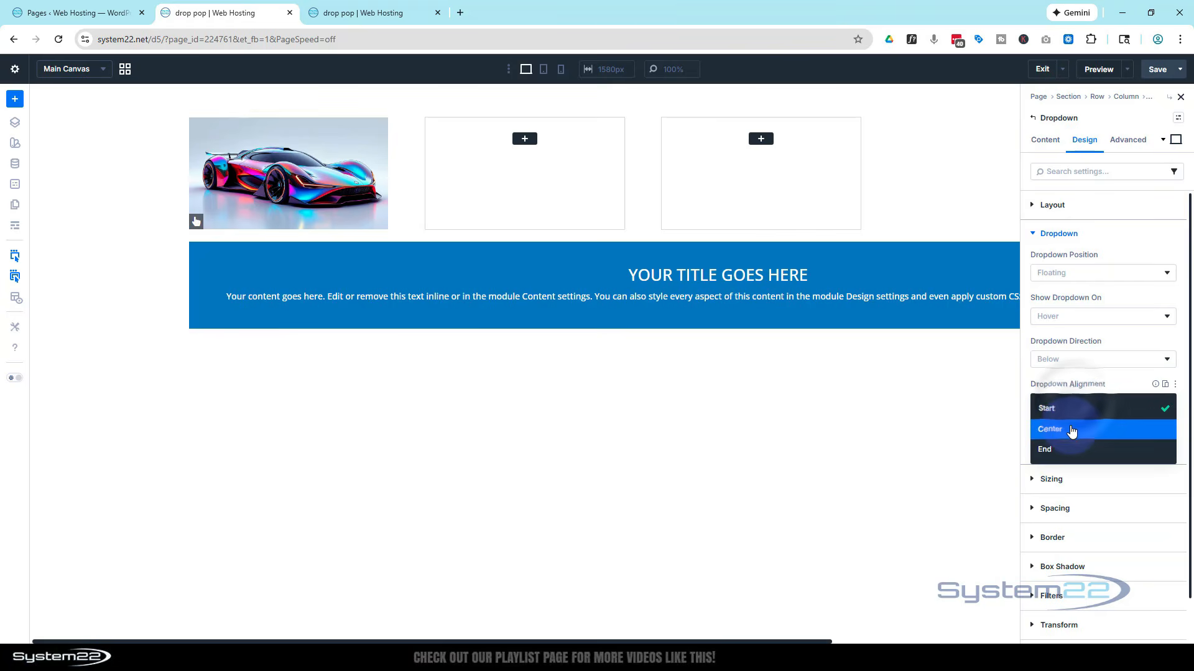
{"action": "left_click", "coordinate": [1071, 429]}
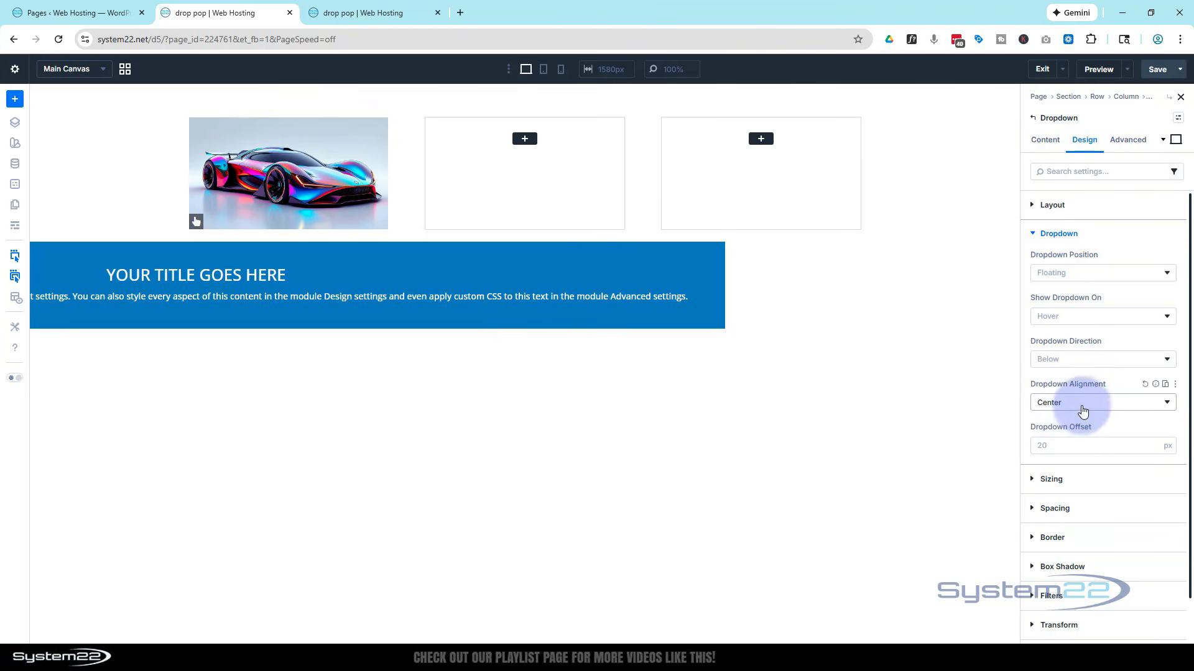
{"action": "left_click", "coordinate": [1078, 405]}
{"action": "left_click", "coordinate": [1082, 451]}
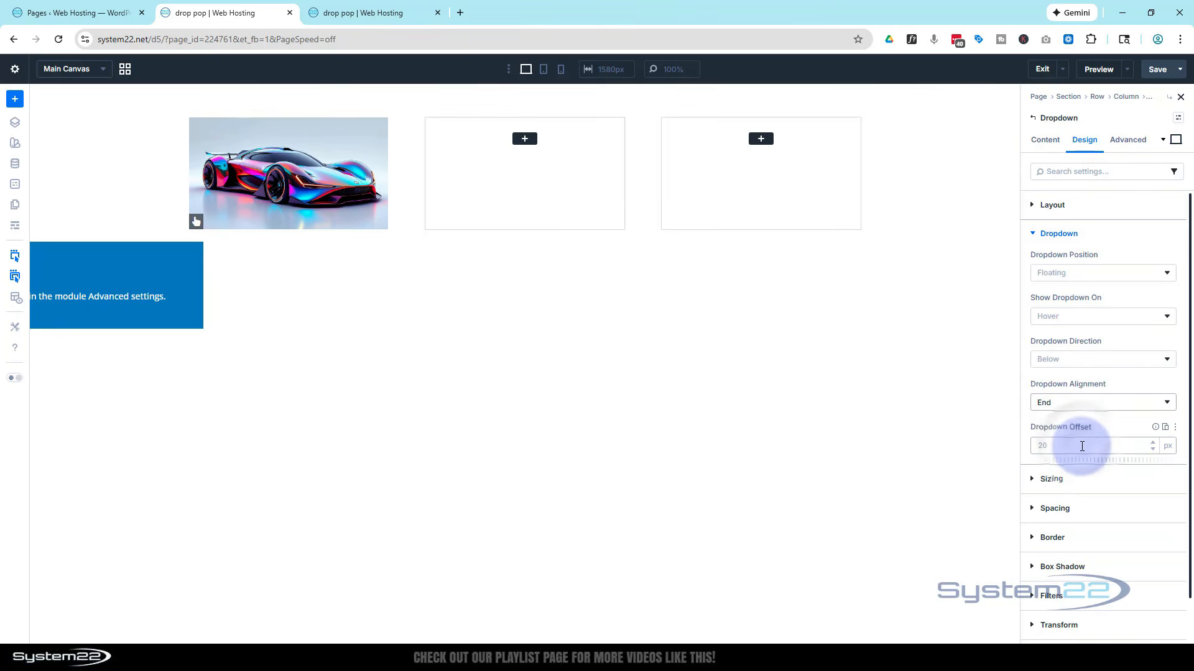
{"action": "left_click", "coordinate": [1071, 404]}
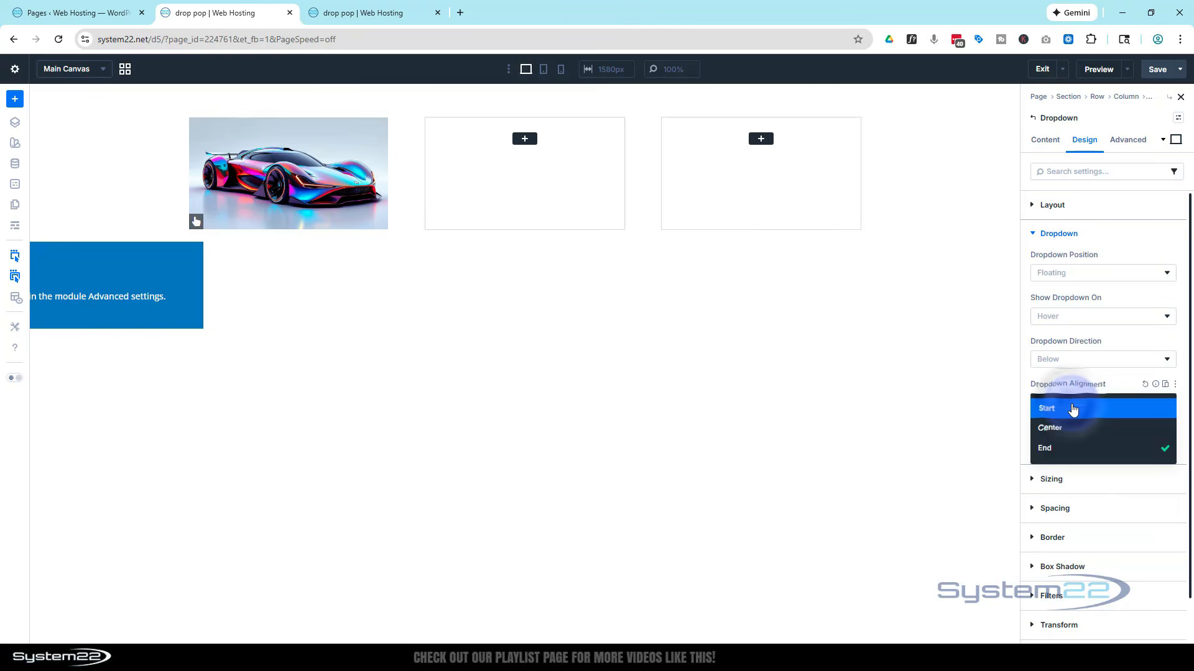
{"action": "left_click", "coordinate": [1072, 409]}
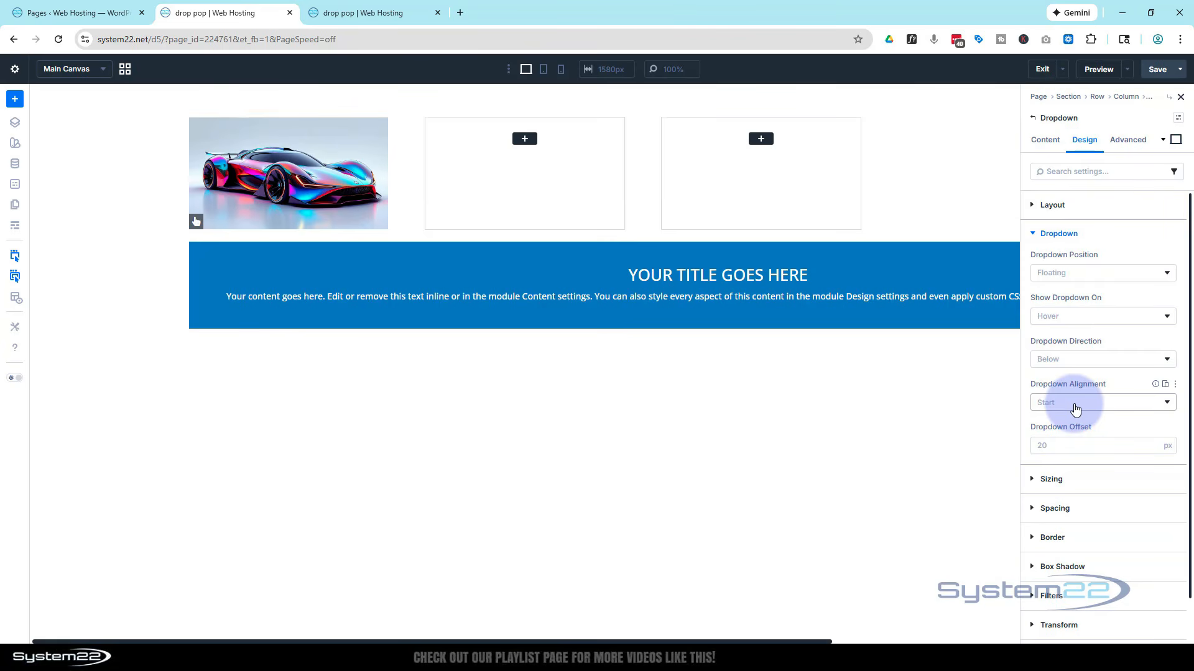
- Set the Dropdown Offset to 0 px
{"action": "left_click", "coordinate": [1057, 445]}
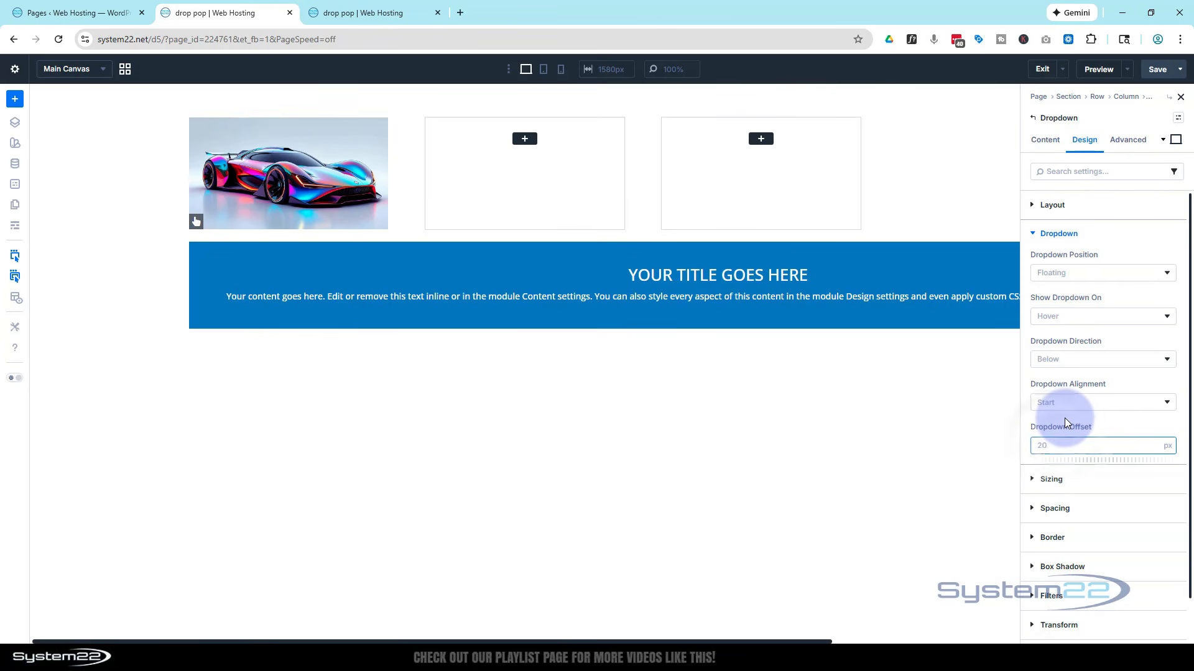
{"action": "left_click", "coordinate": [1109, 424]}
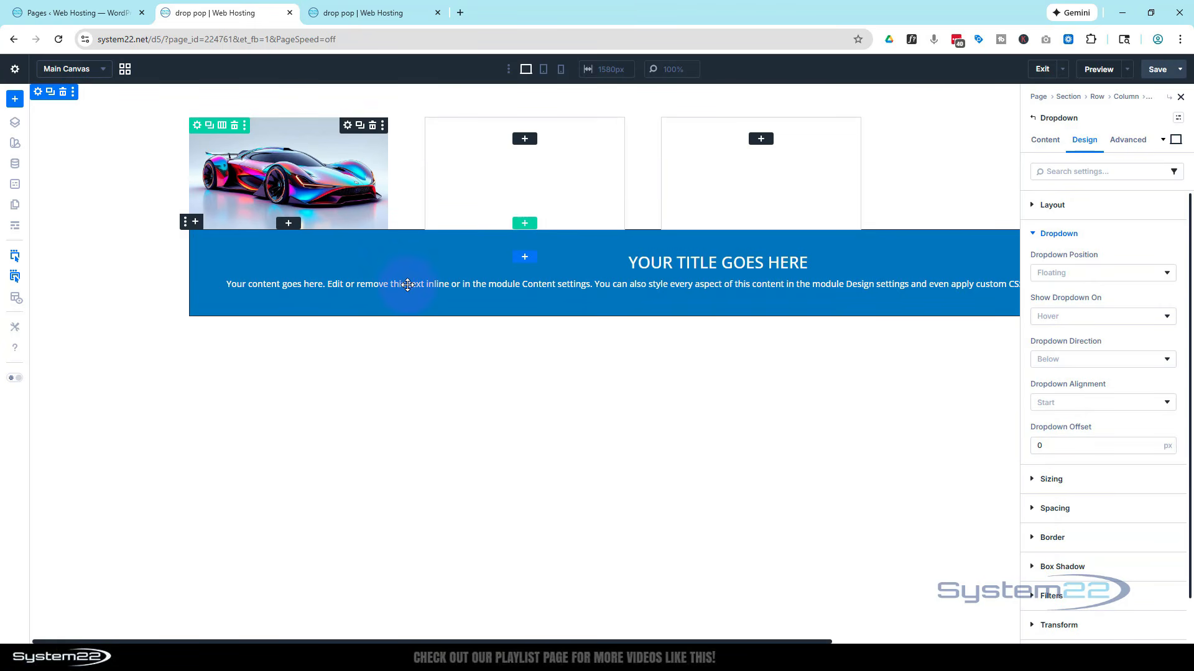
- Set the Call To Action module's sizing Column Class to 1/4
{"action": "left_click", "coordinate": [411, 262]}
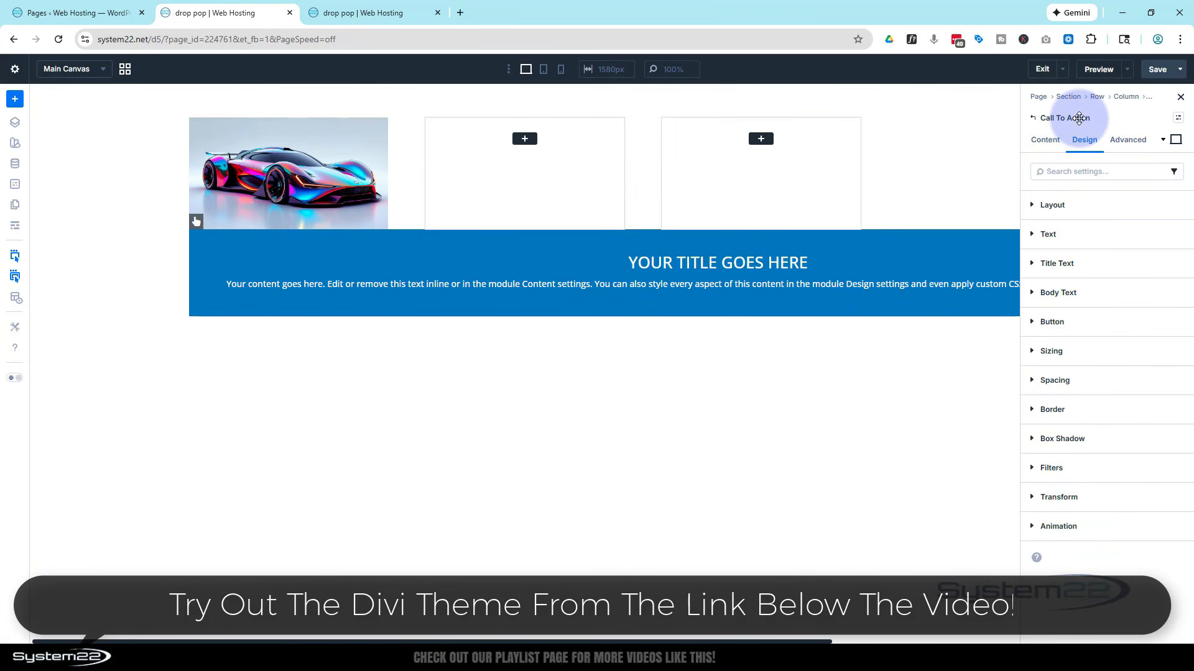
{"action": "left_click", "coordinate": [1081, 352]}
{"action": "scroll", "coordinate": [1088, 337], "scroll_direction": "down", "scroll_amount": 3}
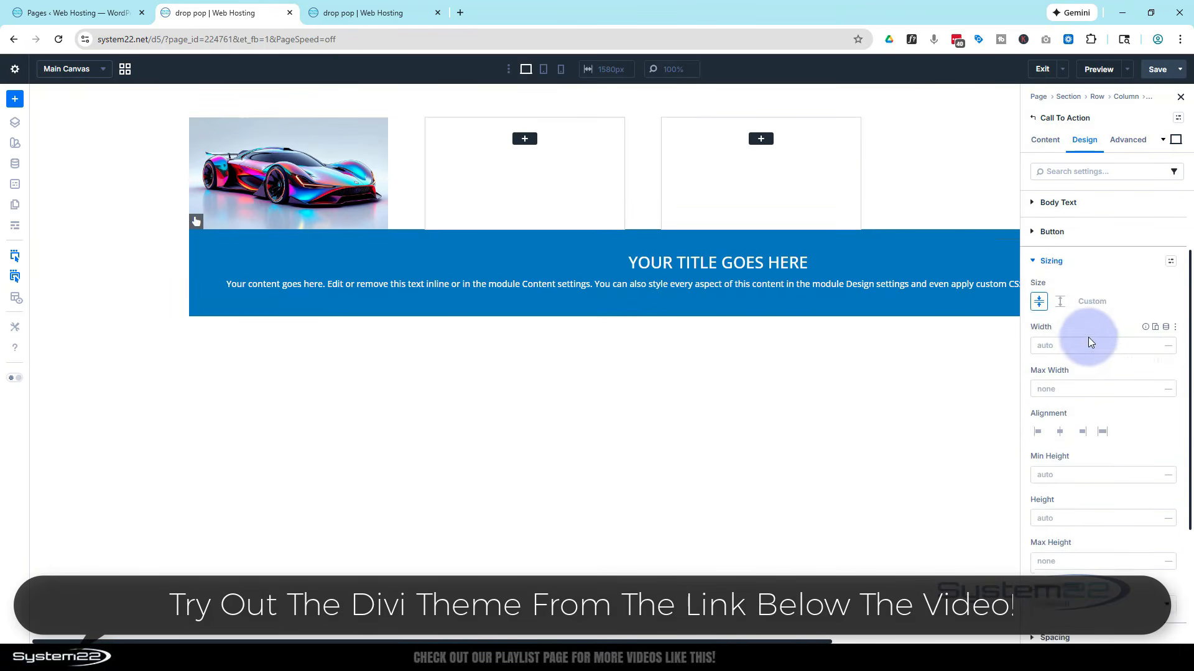
{"action": "scroll", "coordinate": [1091, 334], "scroll_direction": "down", "scroll_amount": 2}
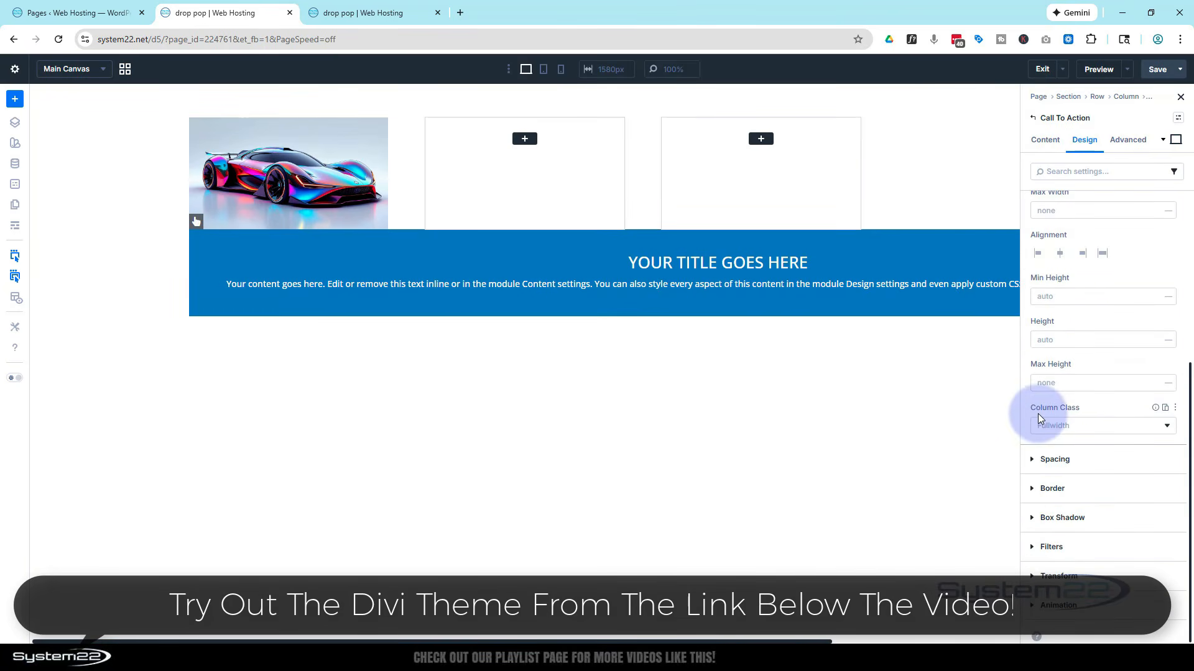
{"action": "left_click", "coordinate": [1078, 427]}
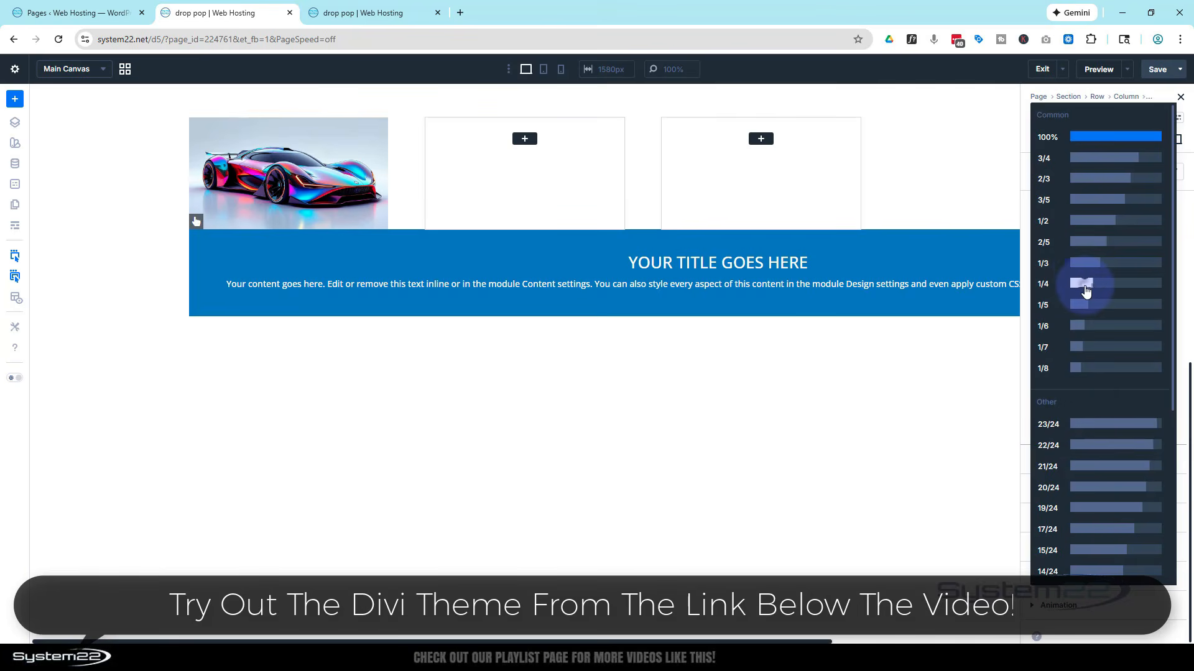
{"action": "left_click", "coordinate": [1085, 285]}
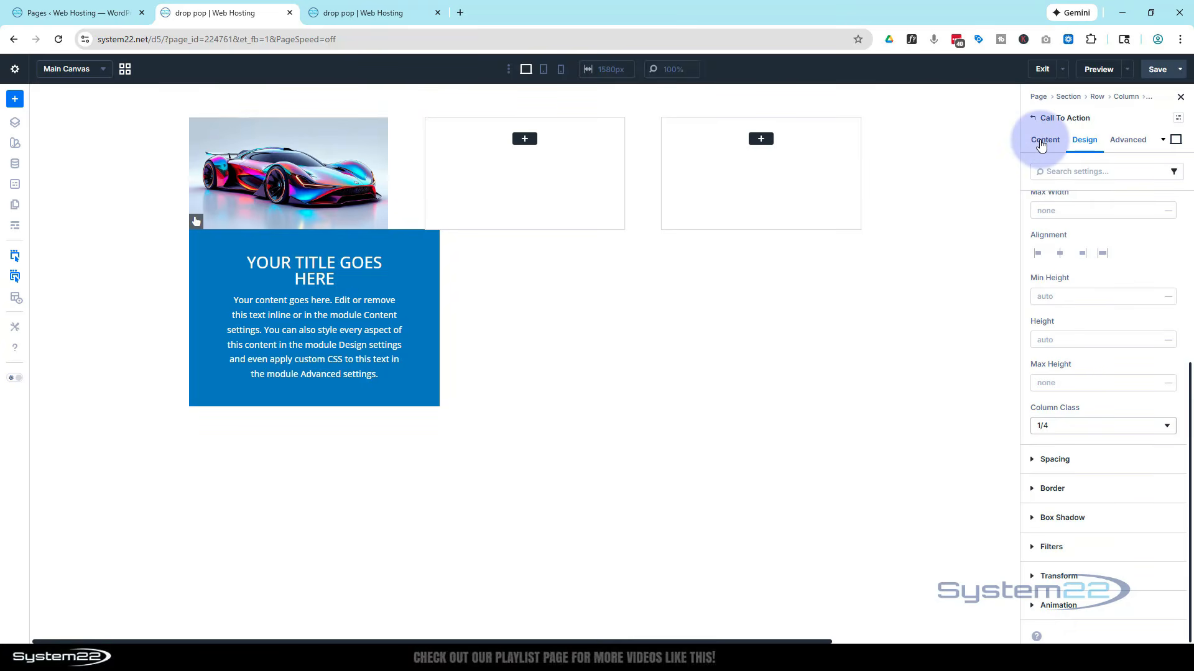
- Align the Call To Action module's text to the left
{"action": "scroll", "coordinate": [1113, 269], "scroll_direction": "up", "scroll_amount": 5}
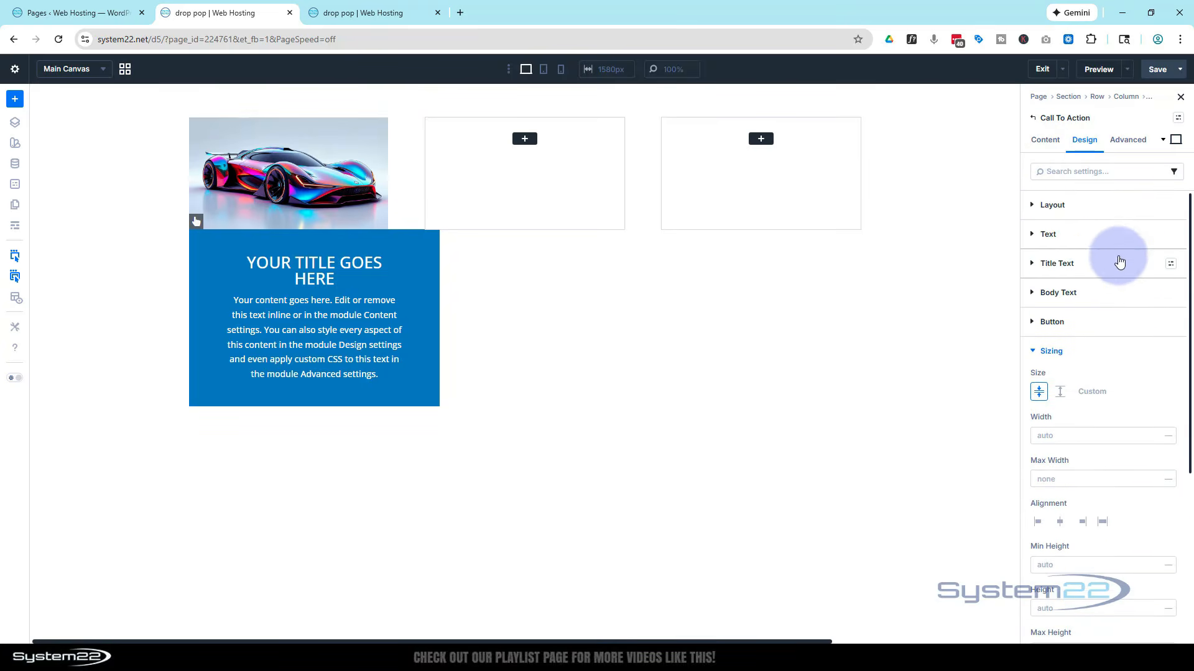
{"action": "left_click", "coordinate": [1088, 234]}
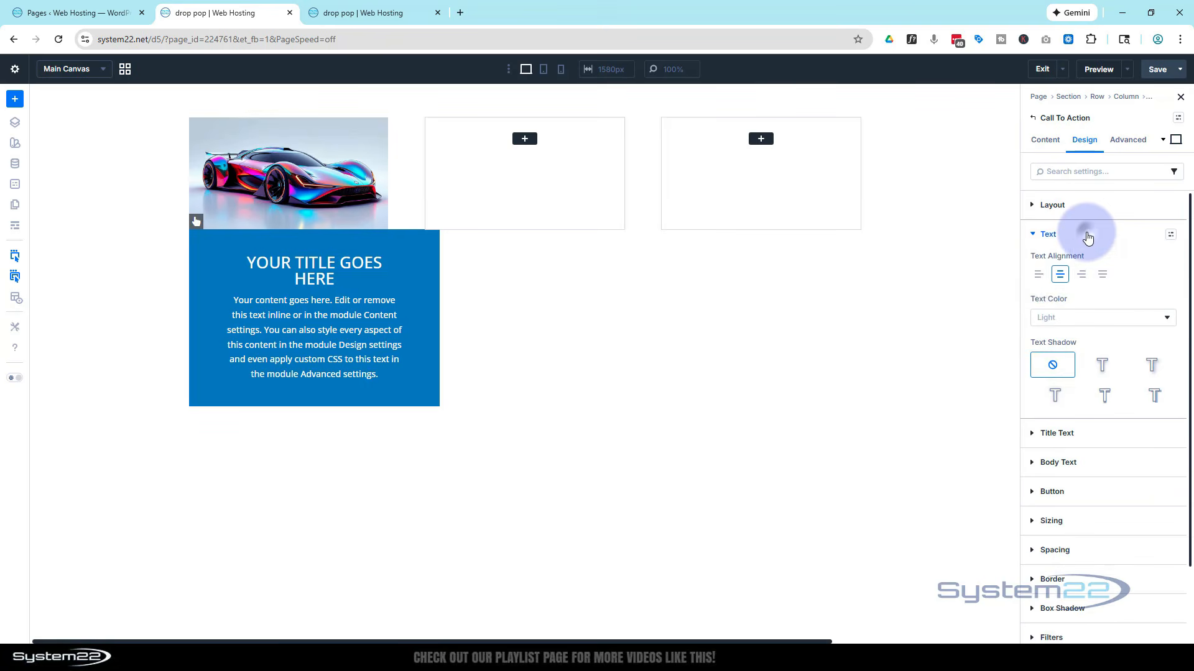
{"action": "left_click", "coordinate": [1038, 275]}
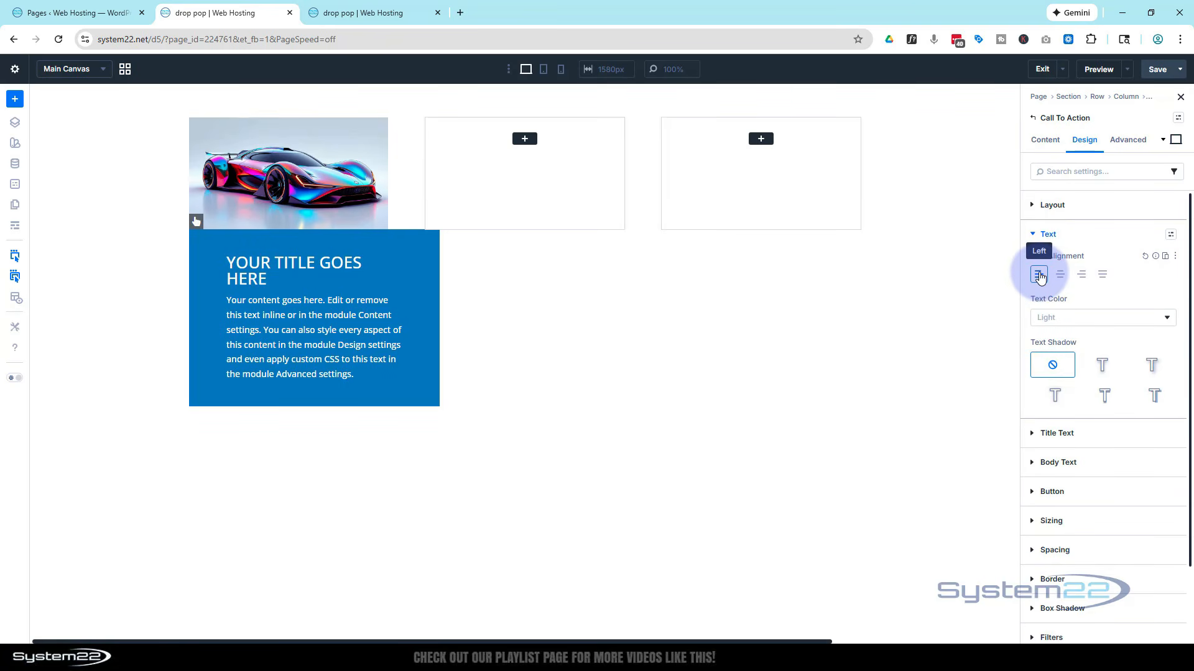
- Set the Call To Action title's text size to 16 px and its font weight to Semi Bold
{"action": "scroll", "coordinate": [1088, 280], "scroll_direction": "down", "scroll_amount": 2}
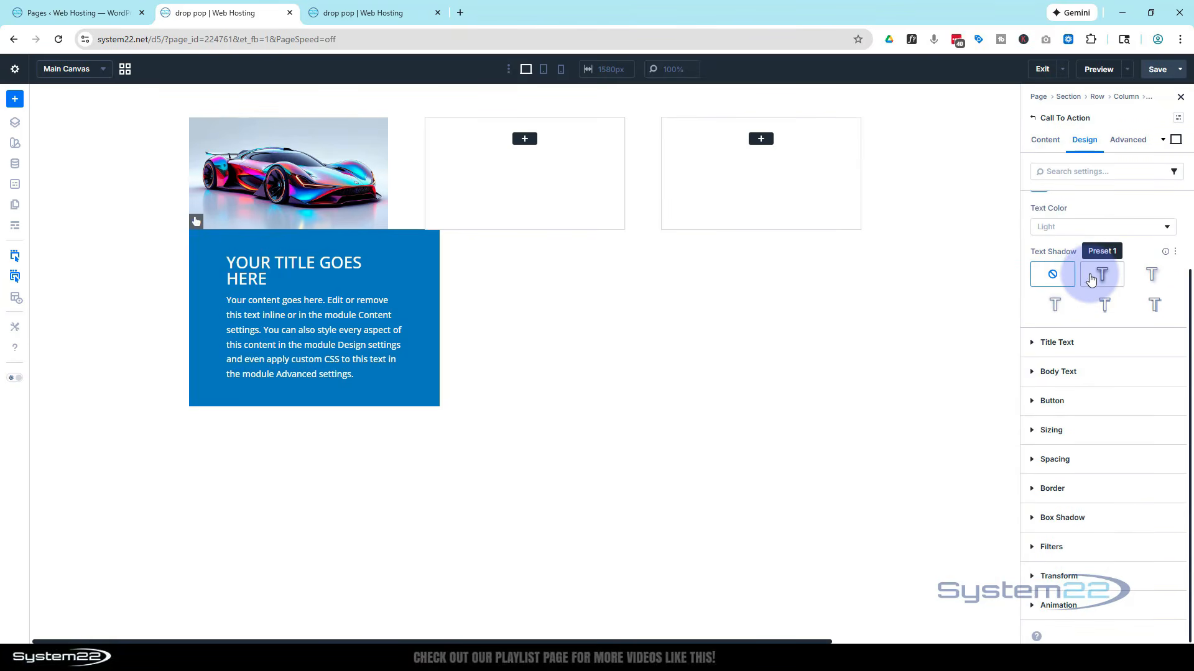
{"action": "left_click", "coordinate": [1054, 342]}
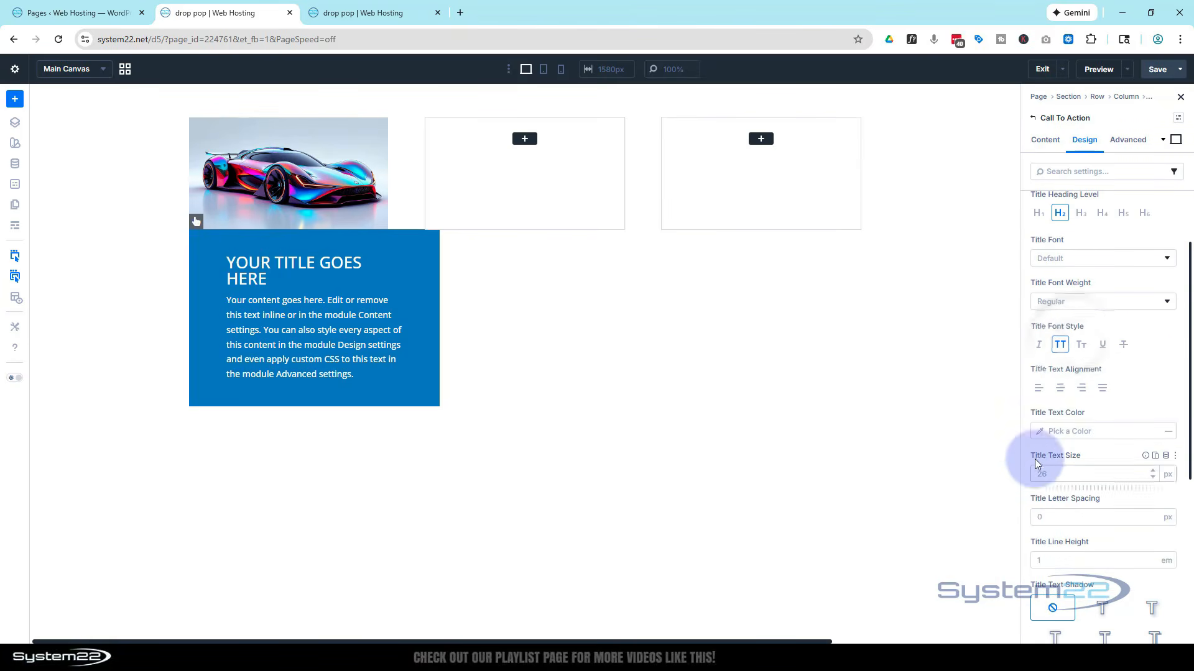
{"action": "left_click", "coordinate": [1052, 474]}
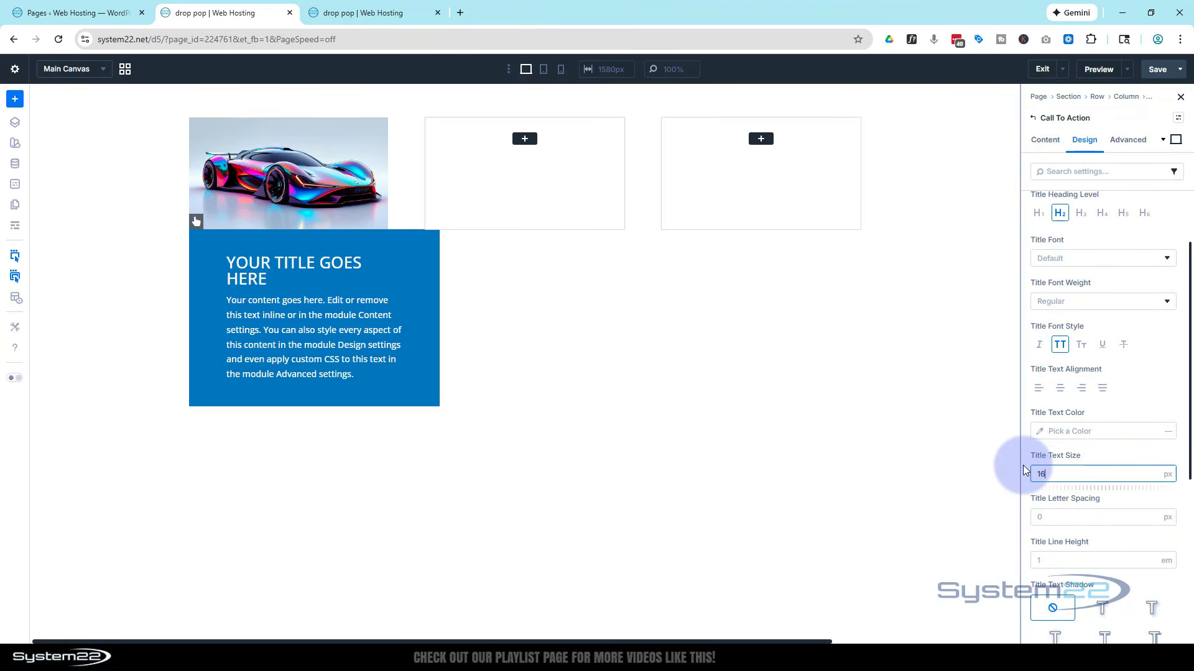
{"action": "left_click", "coordinate": [1105, 455]}
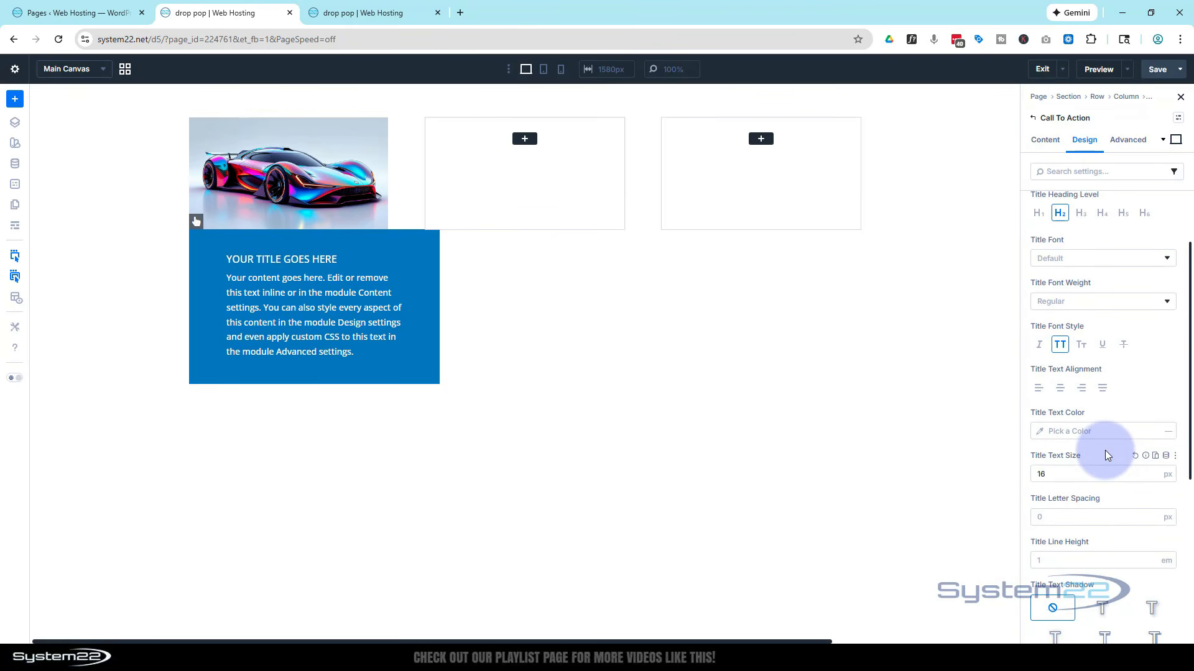
{"action": "left_click", "coordinate": [1065, 301]}
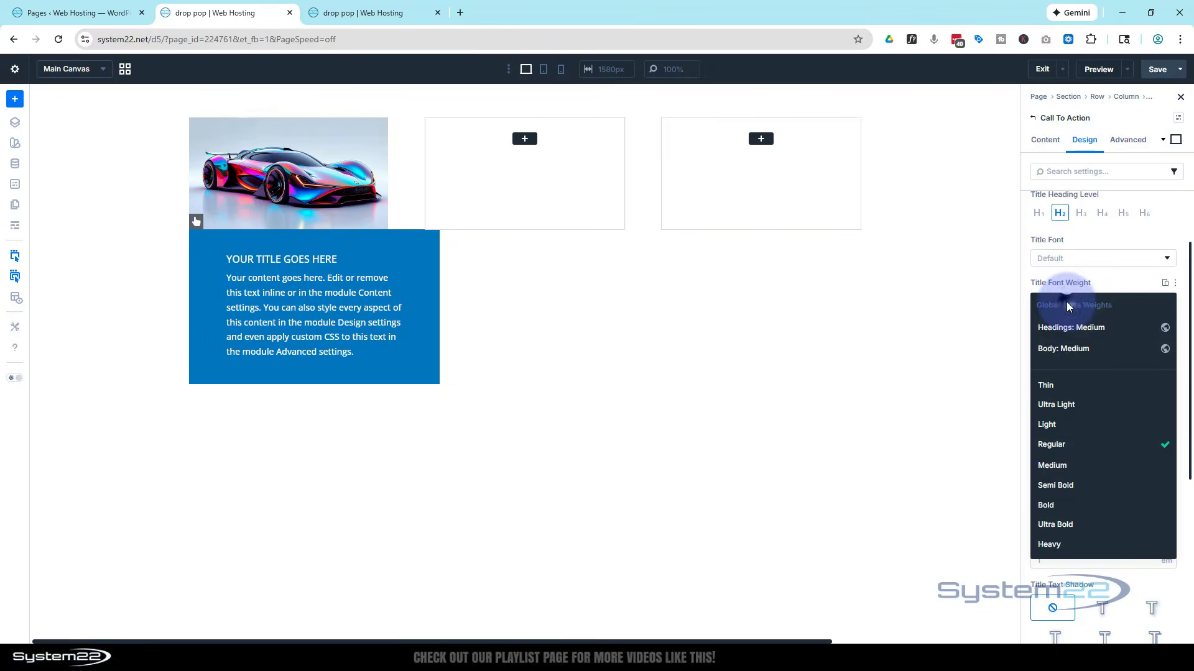
{"action": "left_click", "coordinate": [1070, 486]}
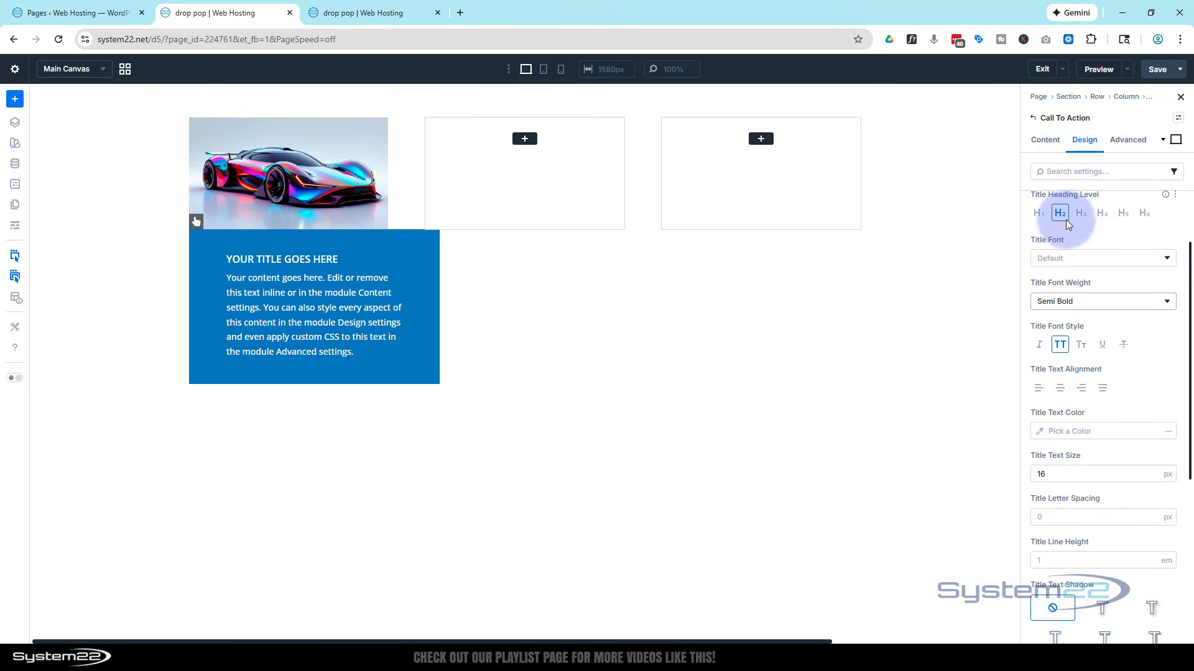
- Give the Call To Action button a placeholder link URL of #
{"action": "left_click", "coordinate": [1046, 143]}
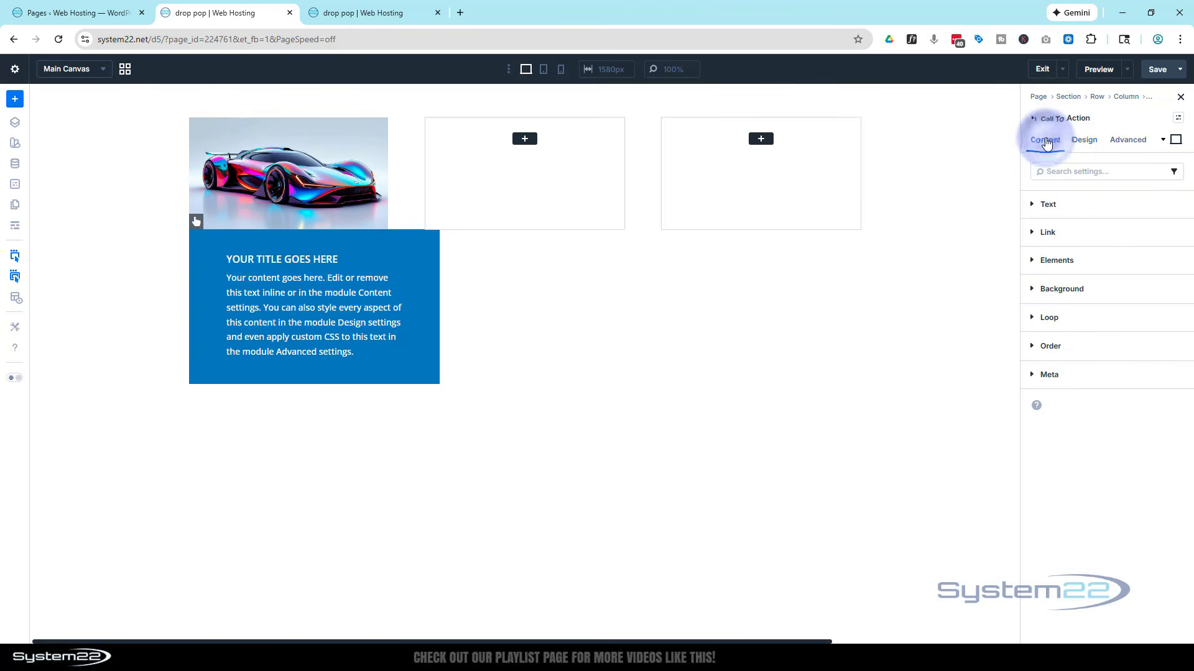
{"action": "left_click", "coordinate": [1067, 241]}
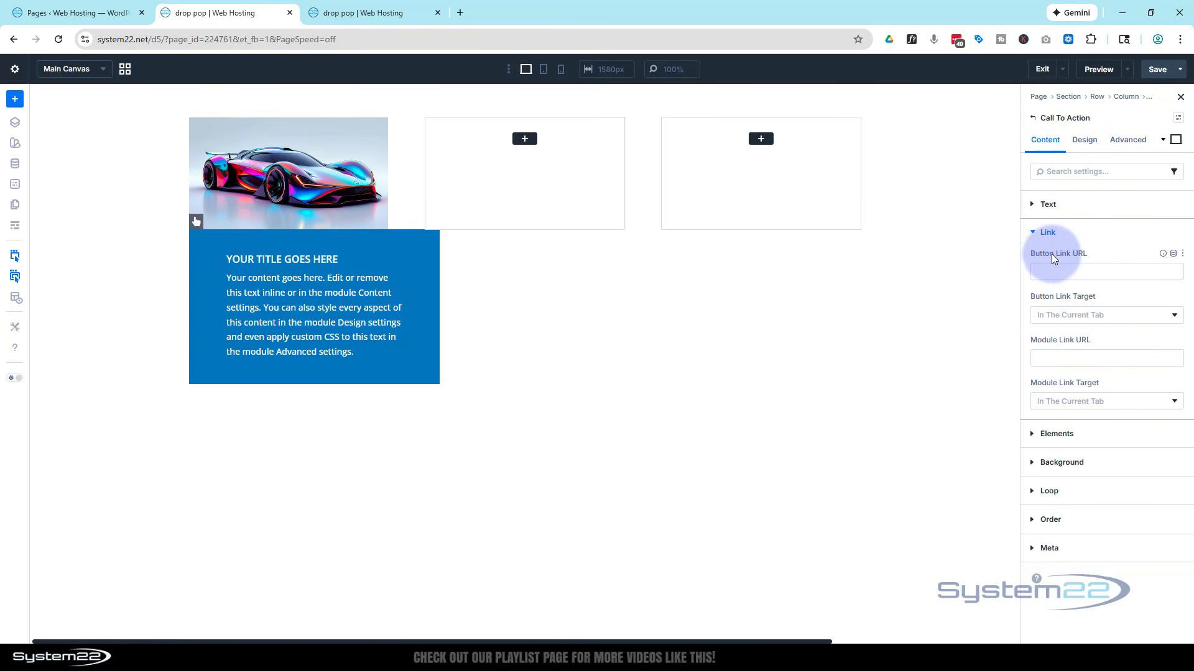
{"action": "left_click", "coordinate": [1098, 257]}
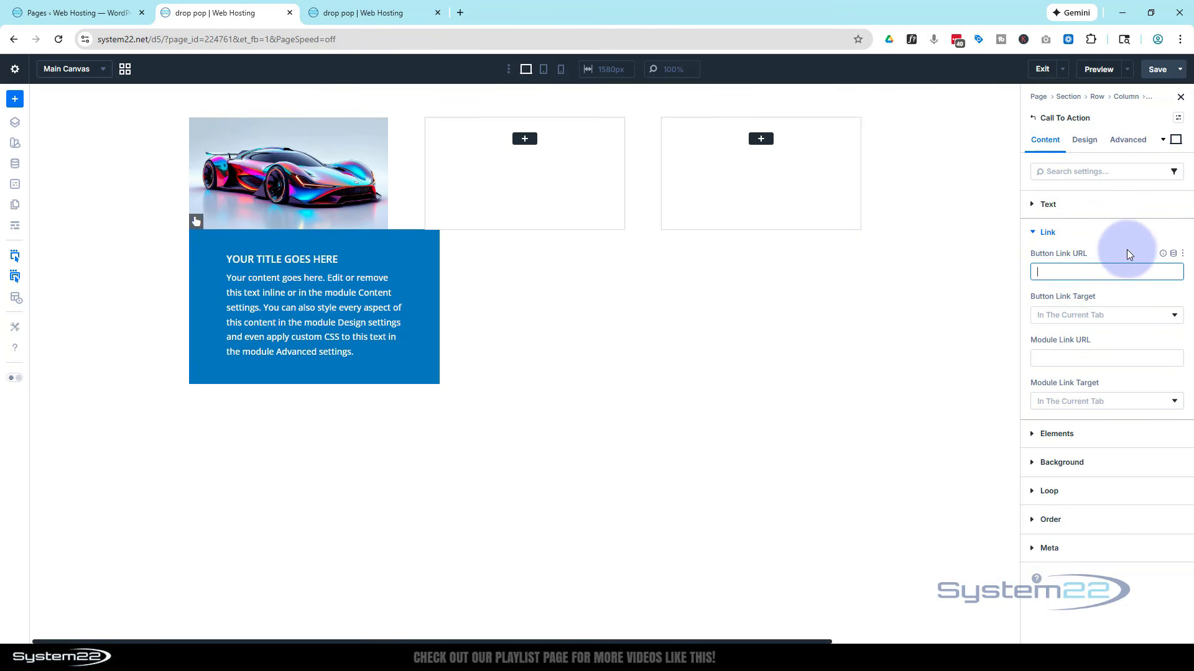
{"action": "type", "text": "#"}
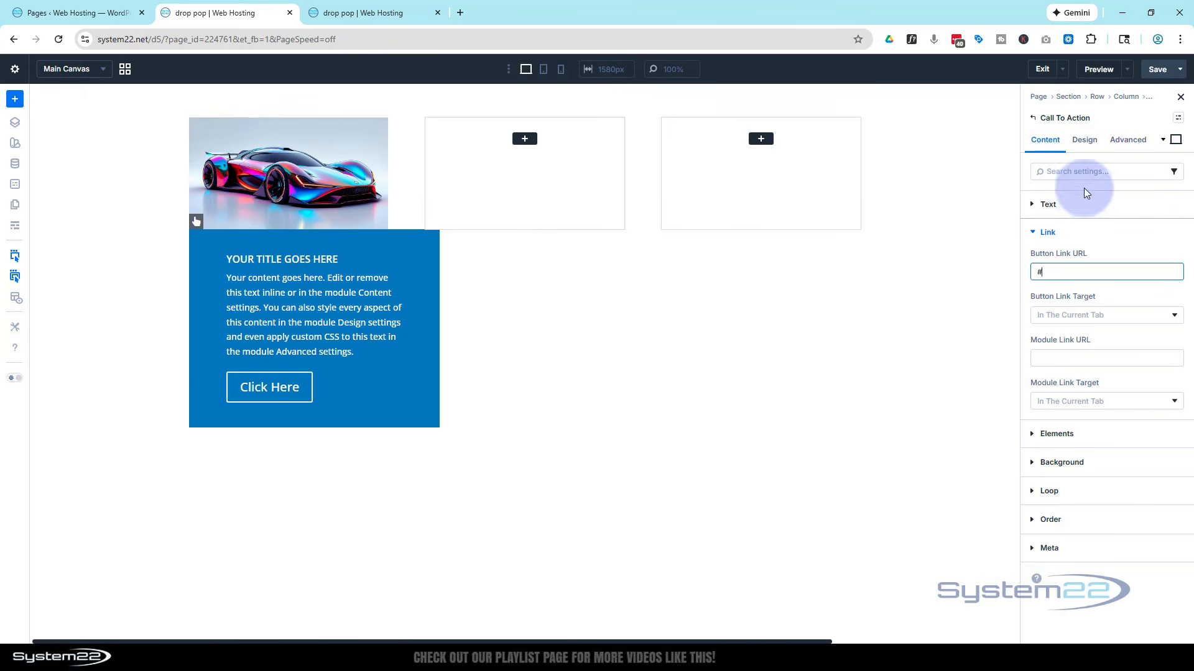
- Change the Call To Action module's background colour to black, 000000
{"action": "left_click", "coordinate": [1084, 464]}
{"action": "left_click", "coordinate": [1084, 426]}
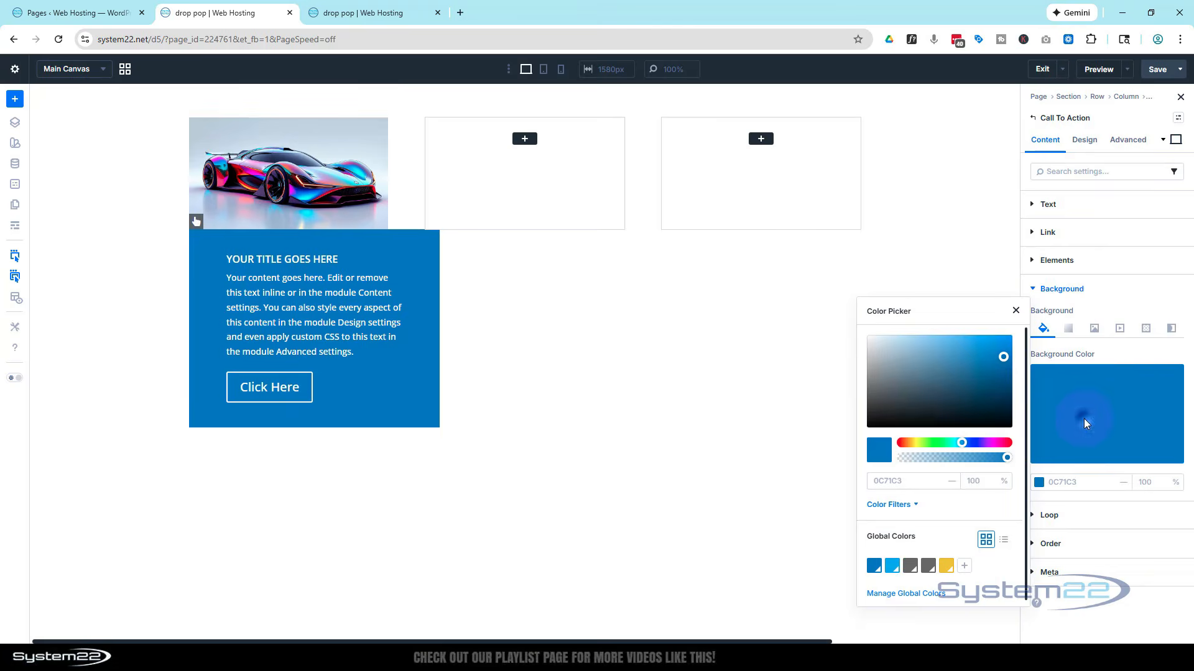
{"action": "left_click_drag", "start_coordinate": [913, 399], "coordinate": [868, 436]}
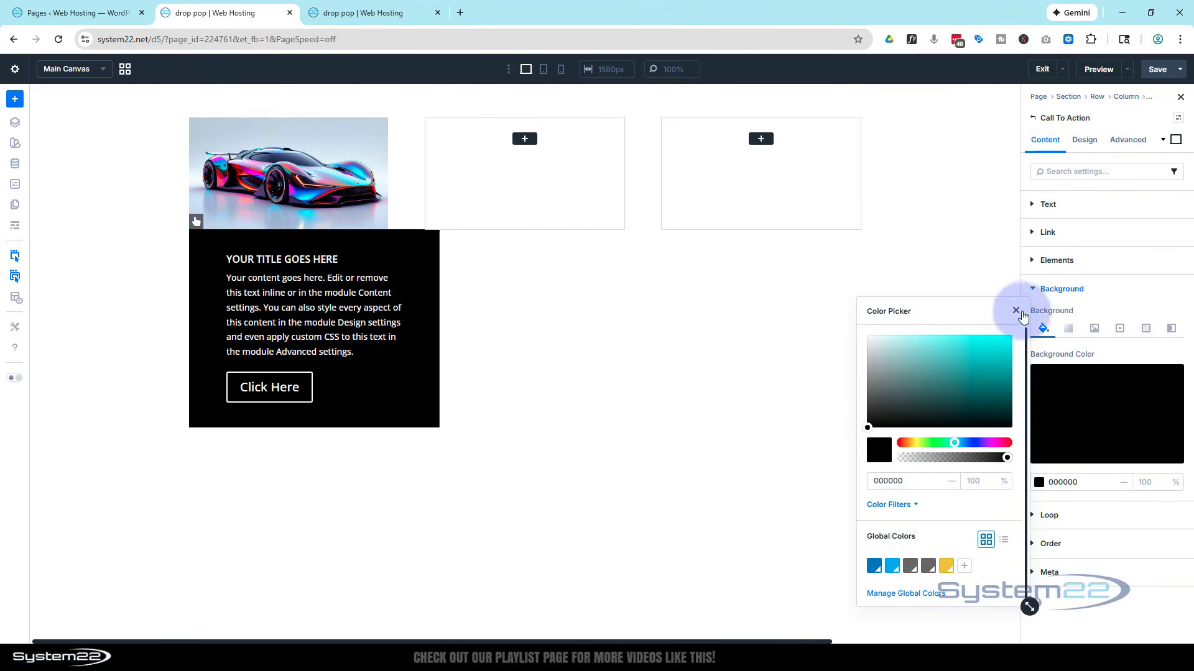
{"action": "left_click", "coordinate": [1016, 314]}
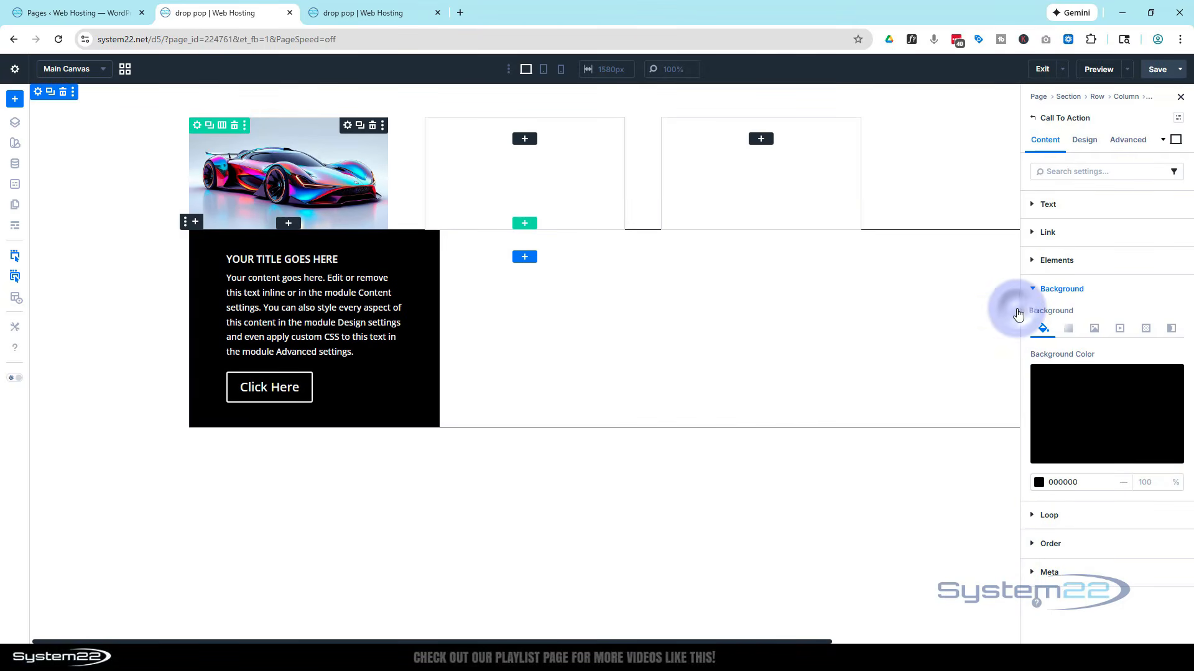
- Enable opening in a lightbox for the car image in the first column
{"action": "left_click", "coordinate": [287, 161]}
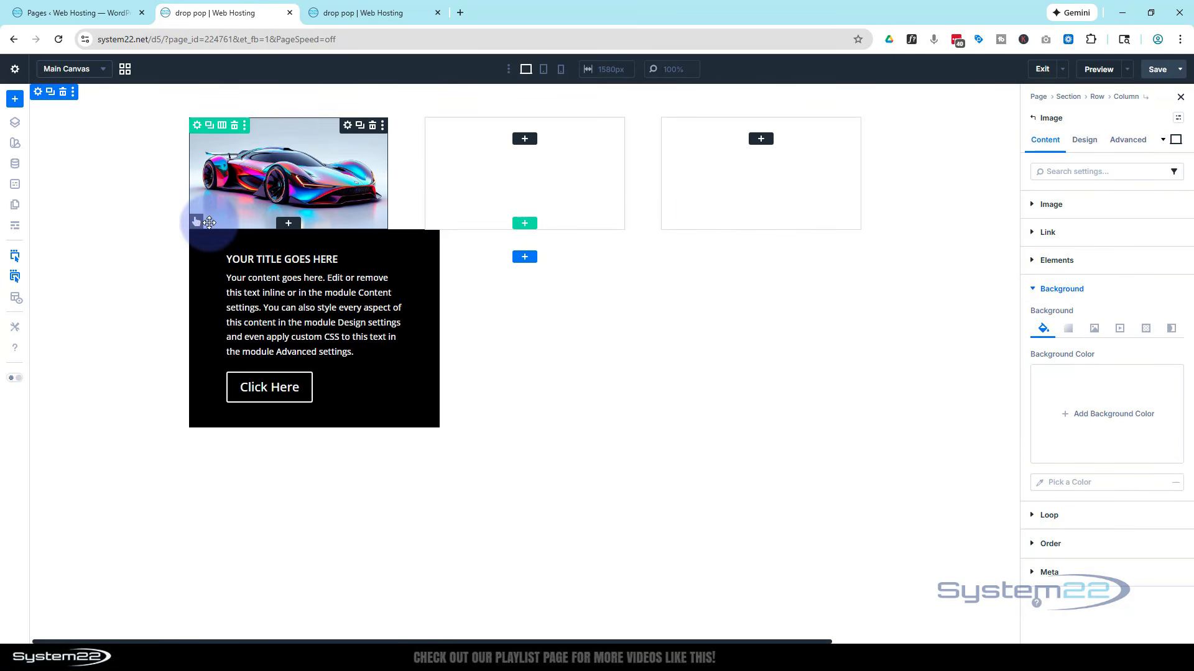
{"action": "mouse_move", "coordinate": [201, 230]}
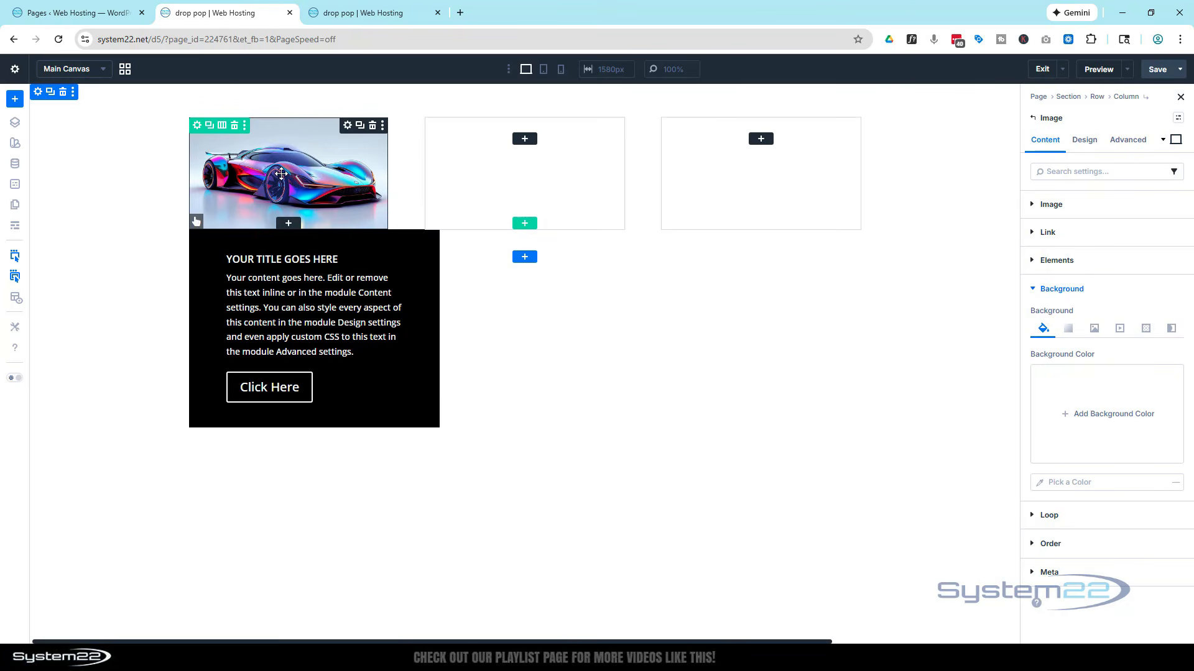
{"action": "left_click", "coordinate": [1052, 231]}
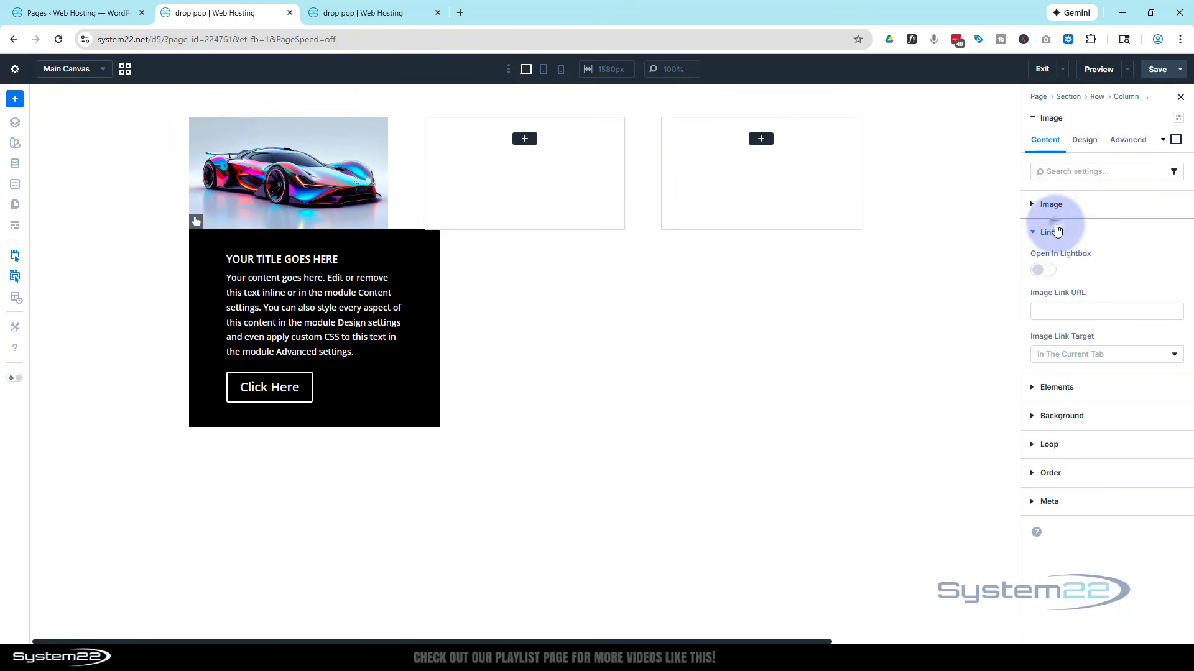
{"action": "left_click", "coordinate": [1045, 311]}
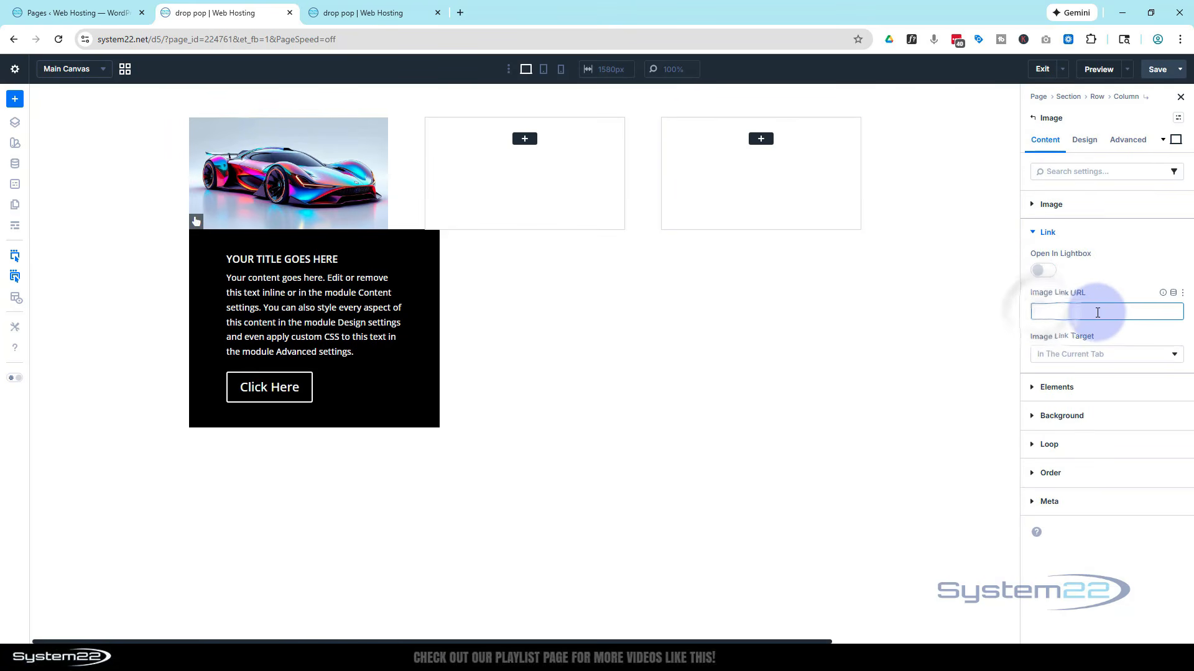
{"action": "left_click", "coordinate": [1044, 270]}
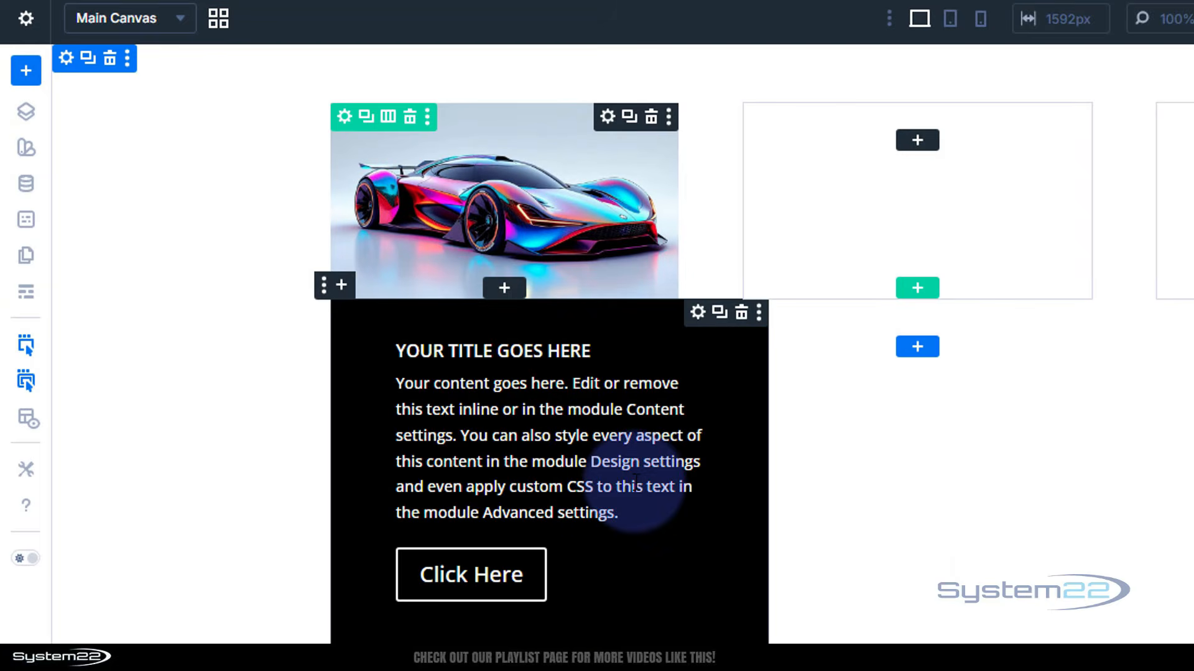
- Switch to the wireframe view, duplicate the Image module and move the copy into the second column
{"action": "left_click", "coordinate": [26, 294]}
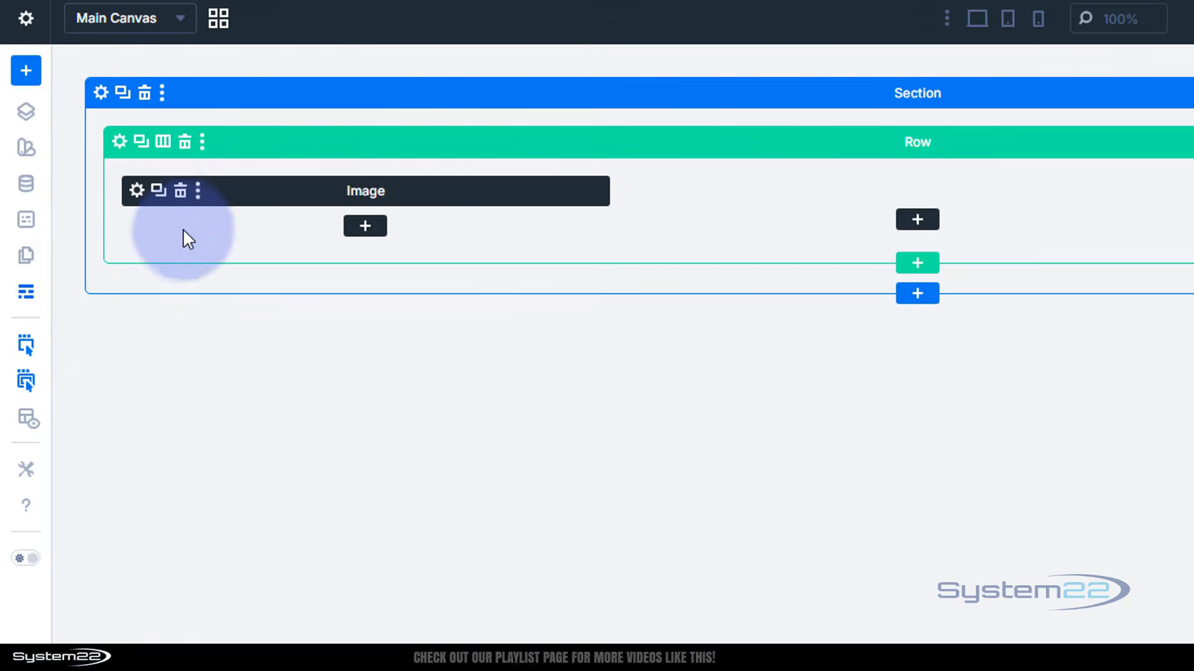
{"action": "left_click", "coordinate": [157, 193]}
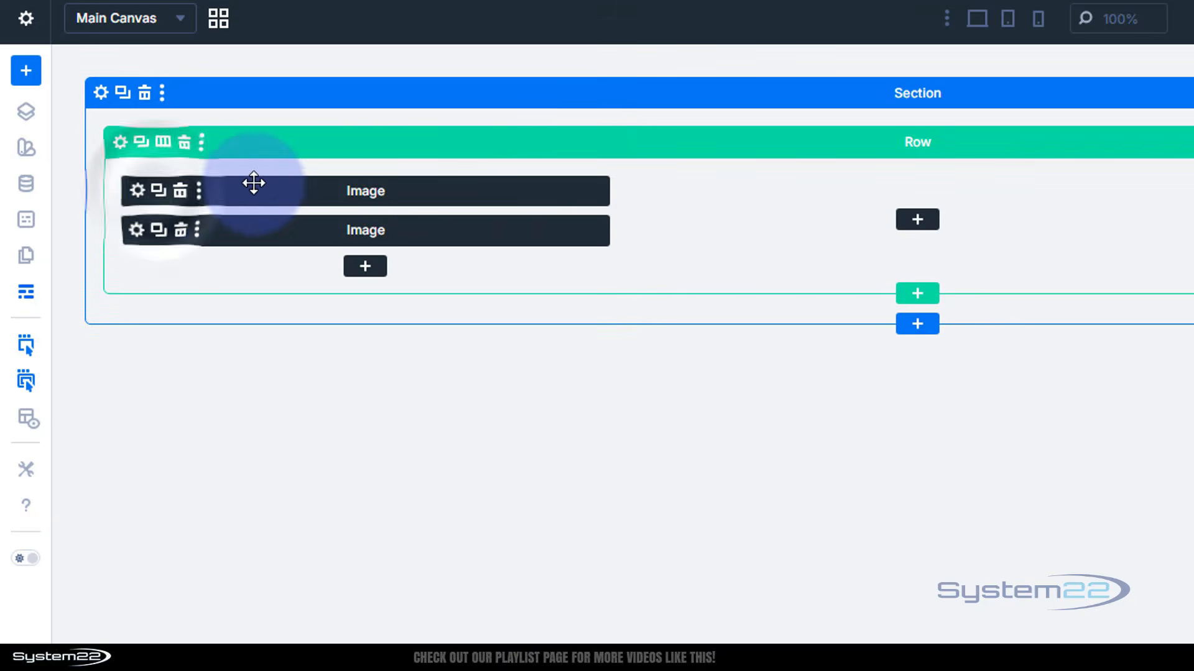
{"action": "left_click_drag", "start_coordinate": [253, 184], "coordinate": [839, 197]}
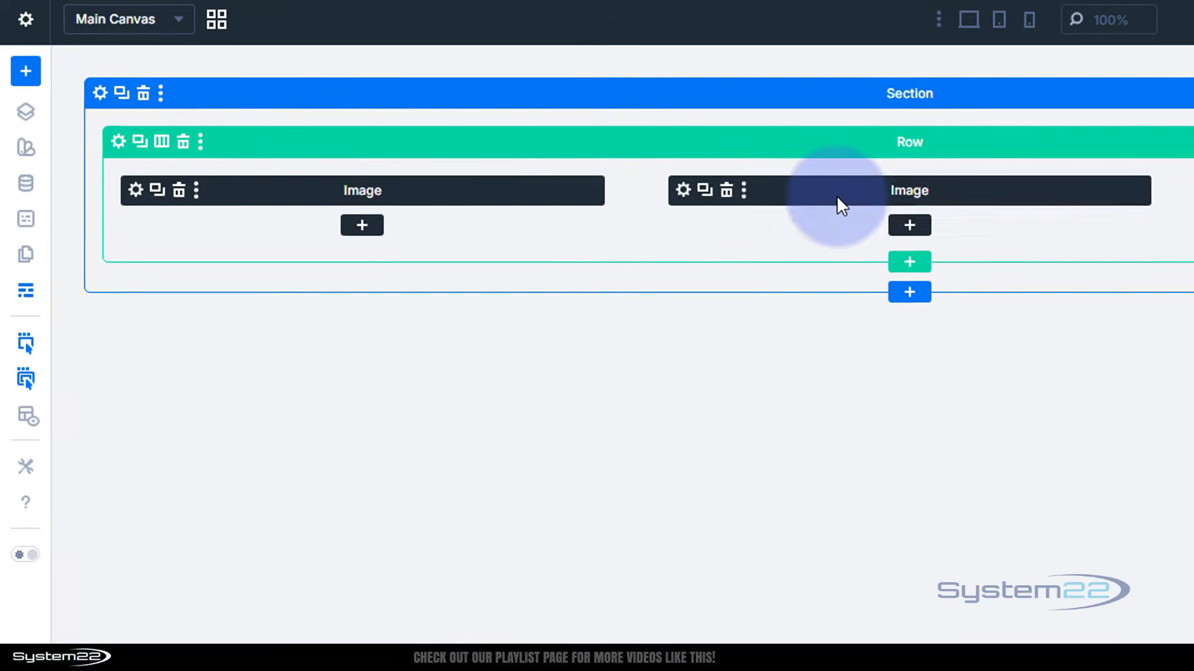
- Replace the second column's image with the media library picture of the dark sports car on a red background
{"action": "left_click", "coordinate": [873, 192]}
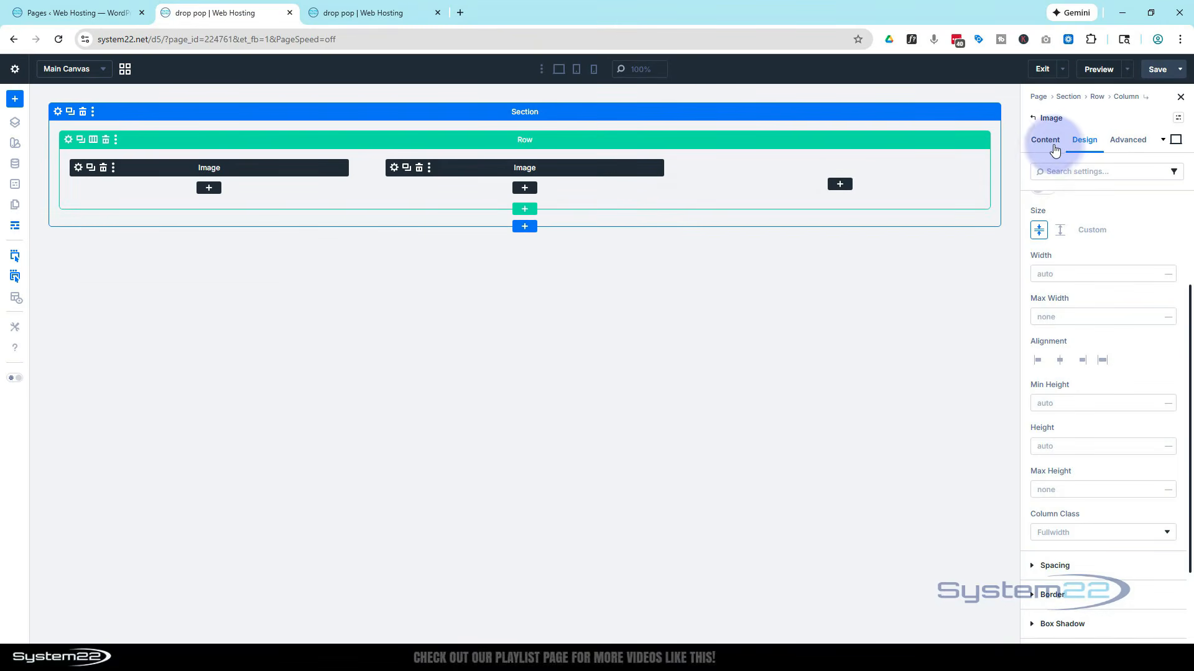
{"action": "left_click", "coordinate": [1047, 143]}
{"action": "left_click", "coordinate": [1057, 204]}
{"action": "left_click", "coordinate": [1099, 281]}
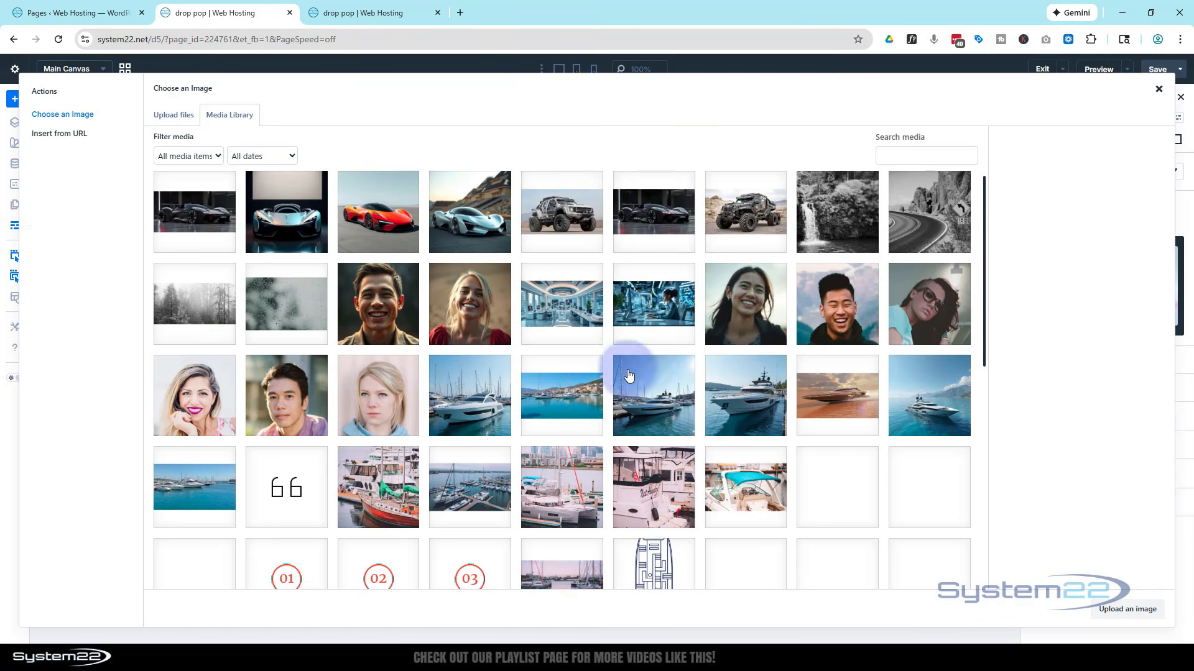
{"action": "scroll", "coordinate": [629, 376], "scroll_direction": "down", "scroll_amount": 7}
{"action": "left_click", "coordinate": [291, 329]}
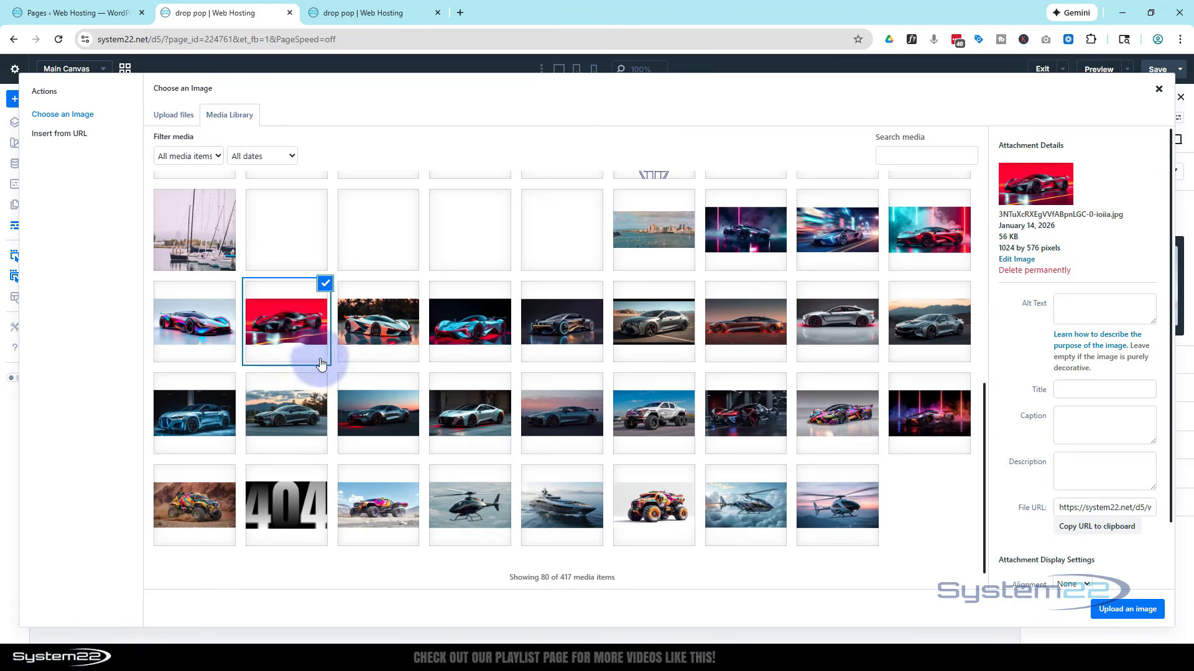
{"action": "left_click", "coordinate": [1116, 608]}
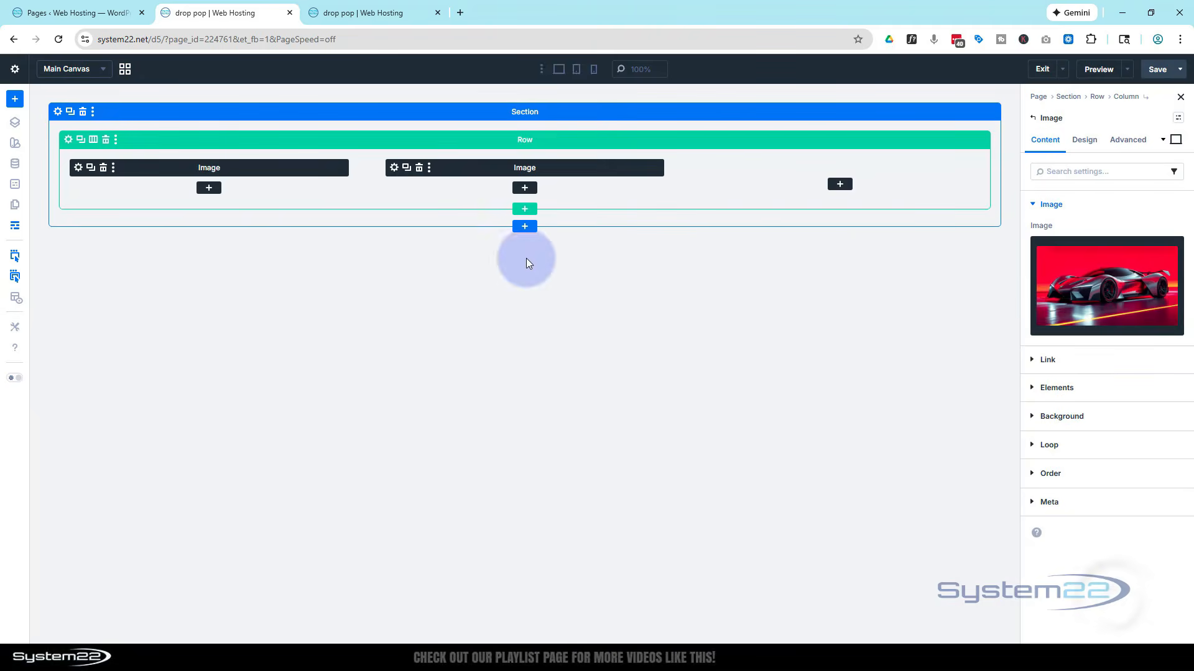
- Duplicate the second Image module into the third column and replace its picture with the blue car on a dark, red-lit background
{"action": "left_click", "coordinate": [407, 174]}
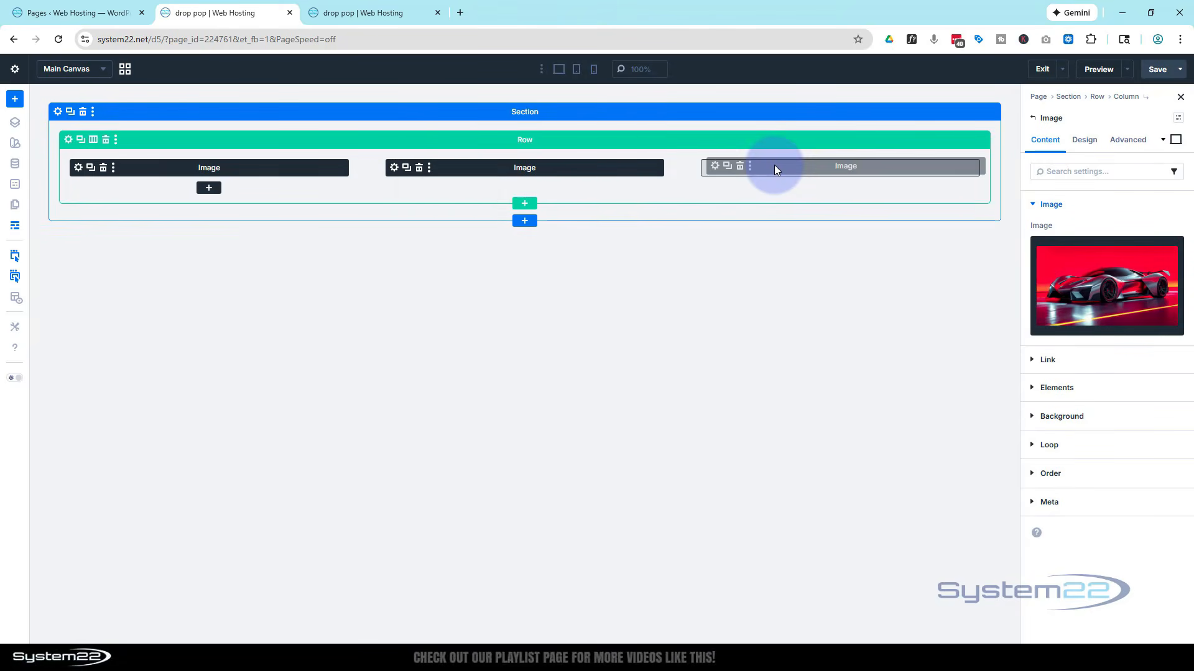
{"action": "left_click", "coordinate": [1097, 286]}
{"action": "scroll", "coordinate": [626, 290], "scroll_direction": "down", "scroll_amount": 2}
{"action": "scroll", "coordinate": [626, 291], "scroll_direction": "down", "scroll_amount": 5}
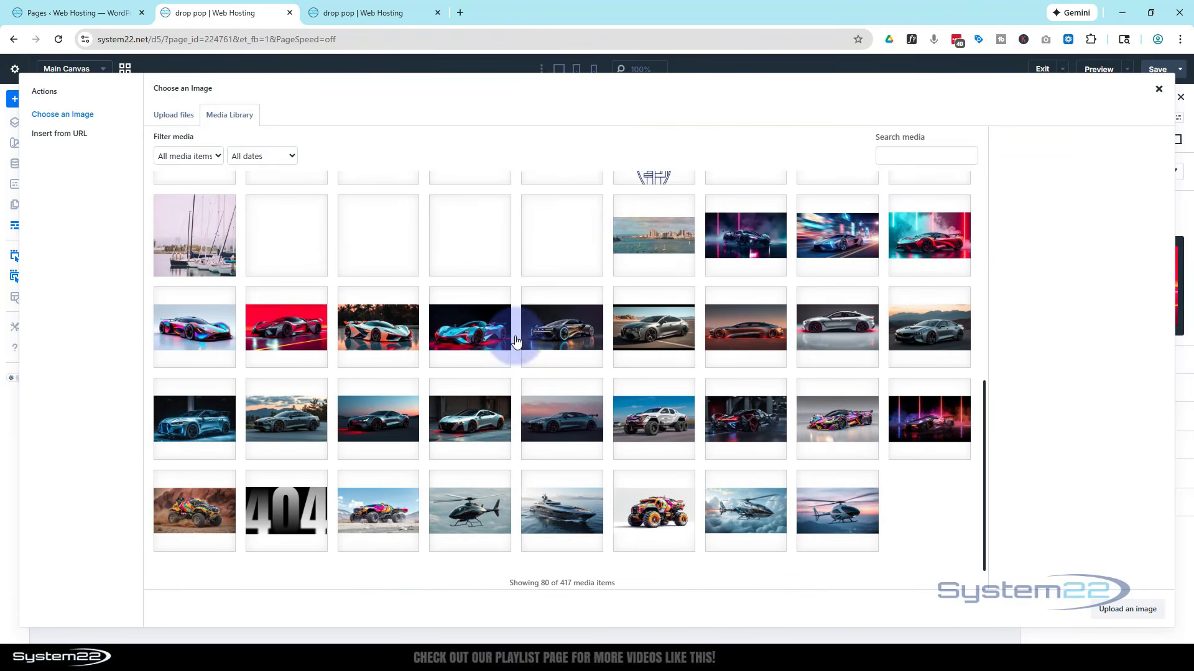
{"action": "left_click", "coordinate": [487, 332]}
{"action": "left_click", "coordinate": [1119, 609]}
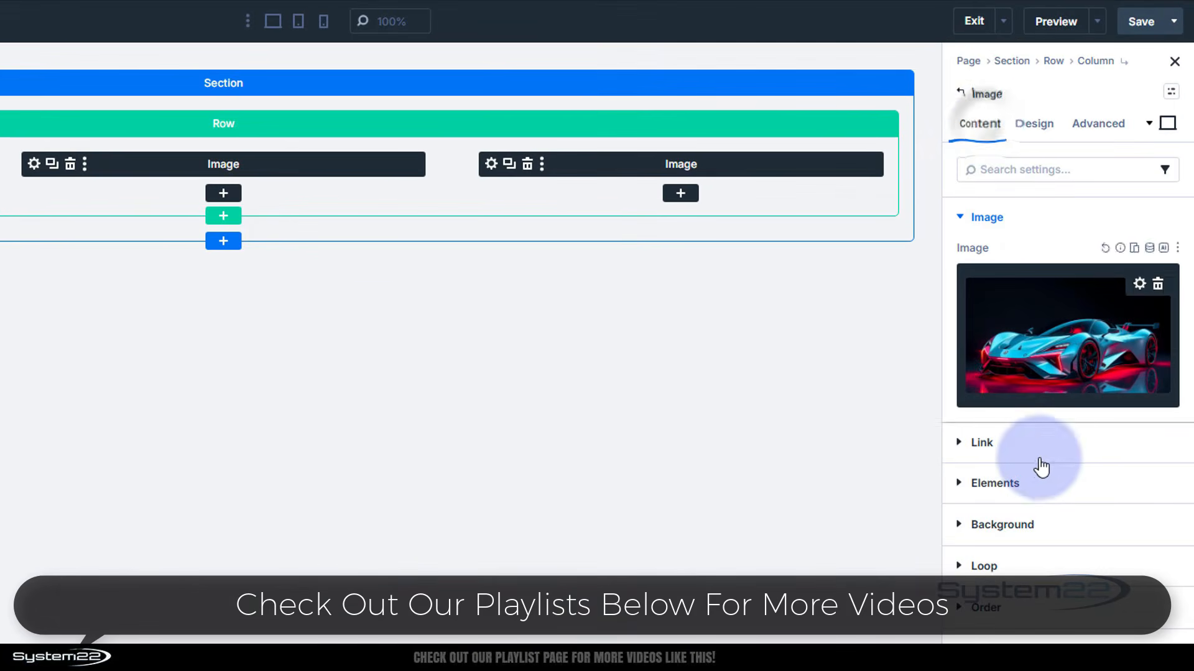
- Open the text settings of the Call To Action nested in the third image's icon dropdown
{"action": "left_click", "coordinate": [994, 483]}
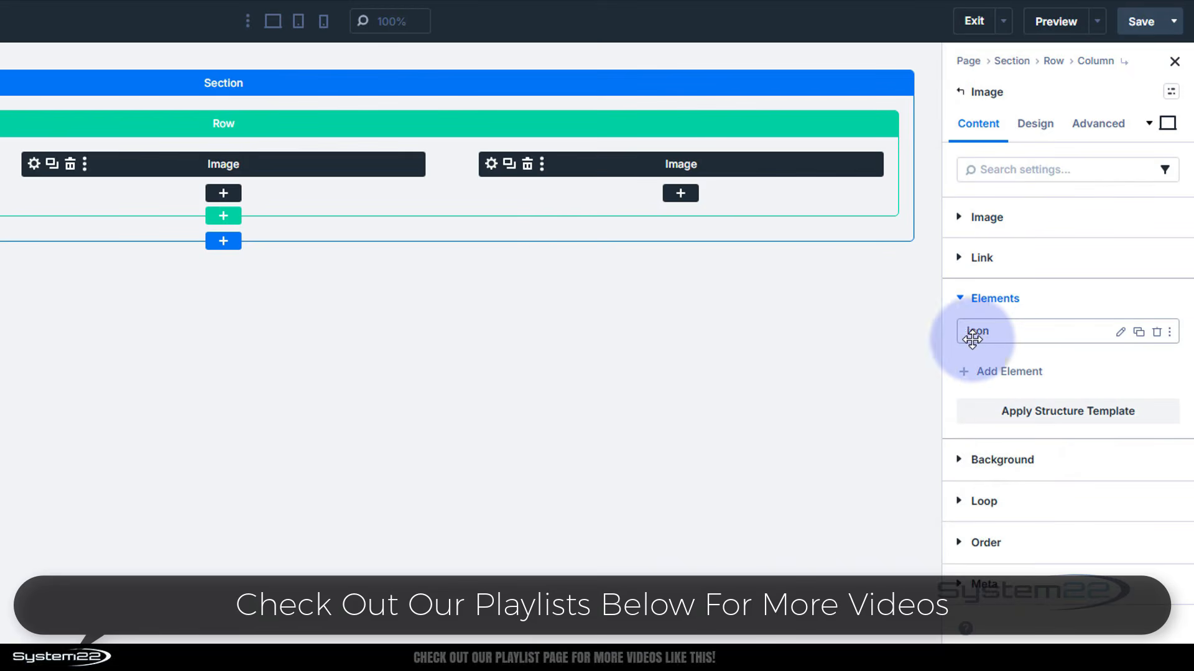
{"action": "left_click", "coordinate": [1121, 336]}
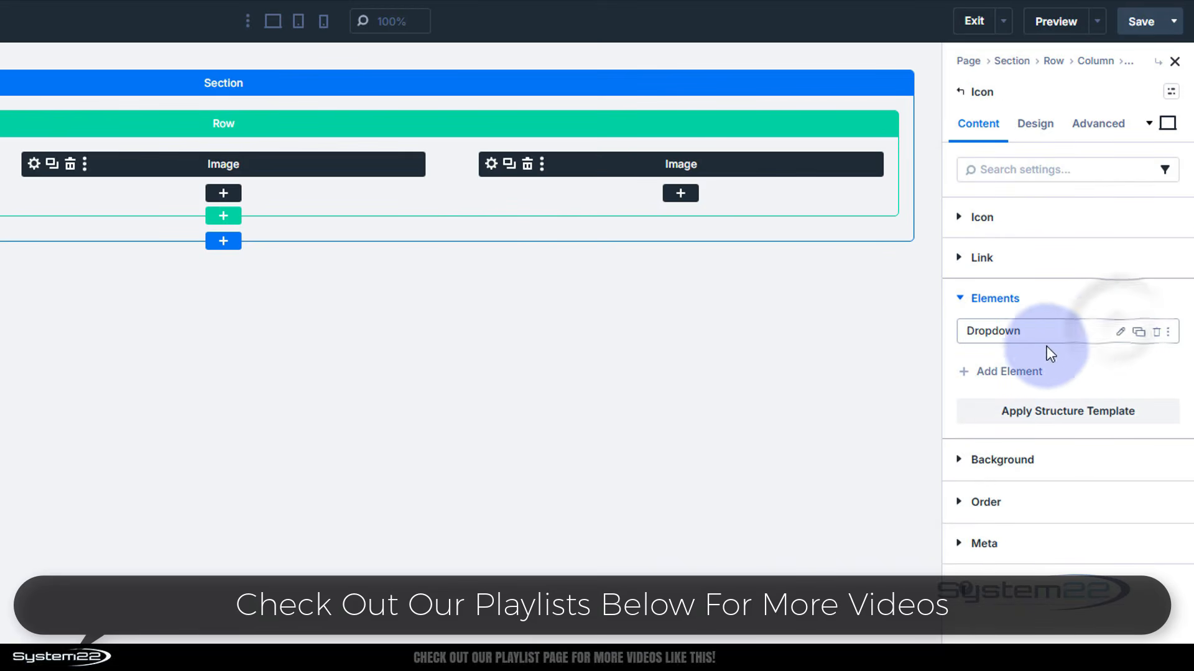
{"action": "left_click", "coordinate": [1121, 336]}
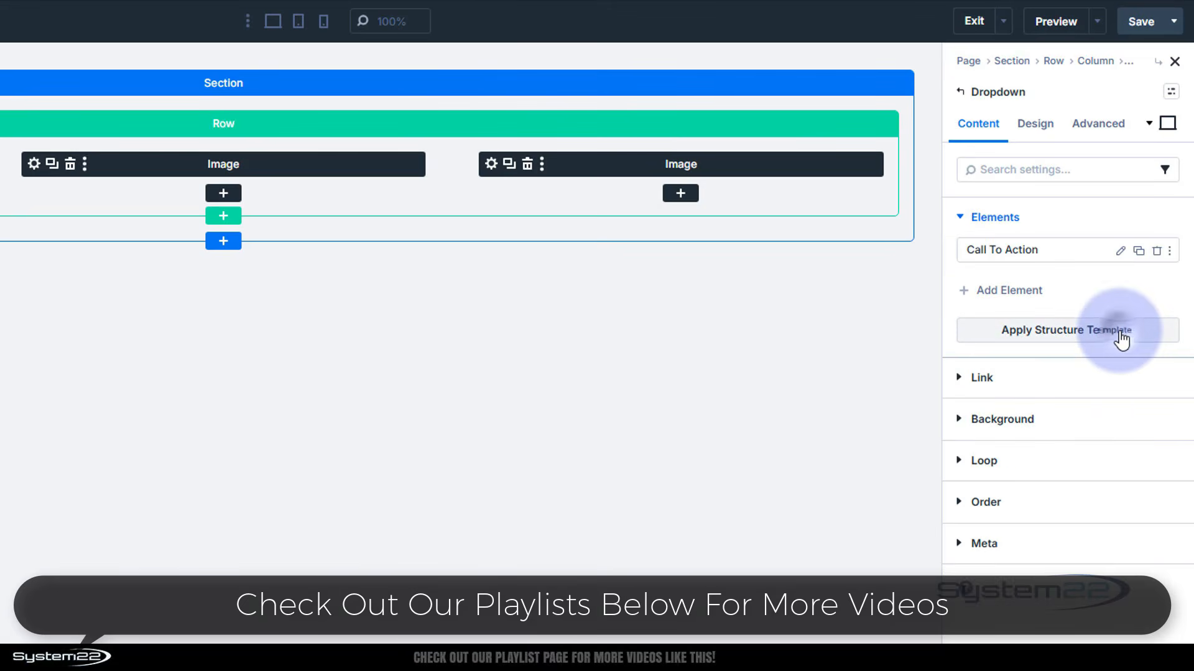
{"action": "left_click", "coordinate": [1120, 251]}
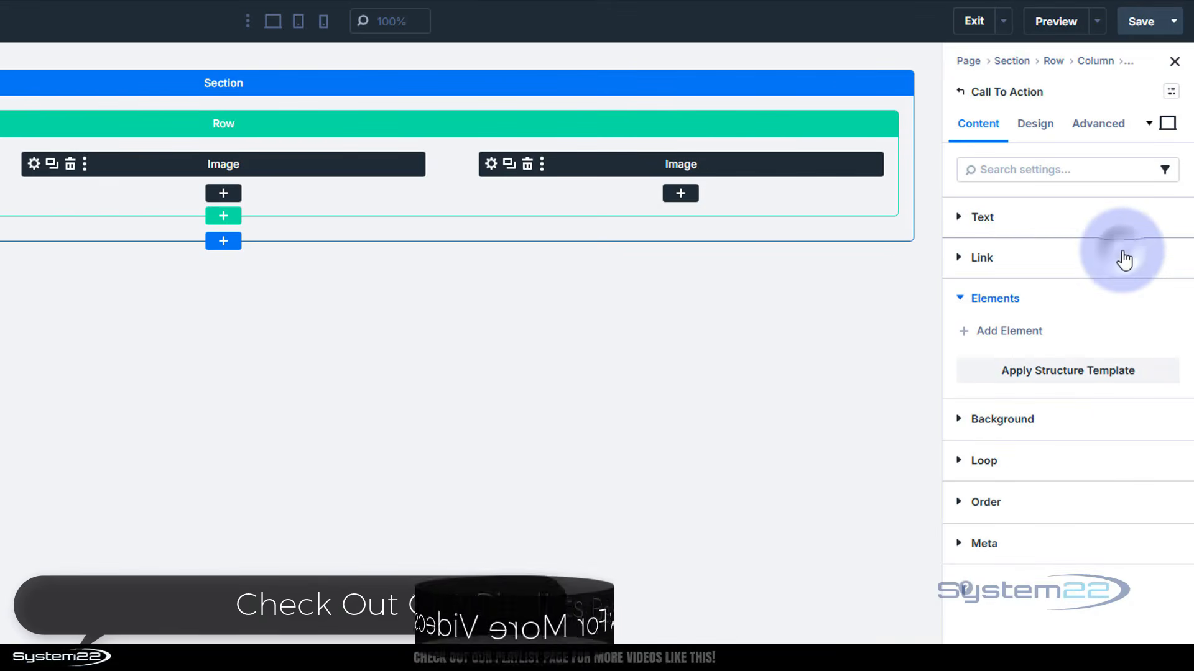
{"action": "left_click", "coordinate": [1036, 220]}
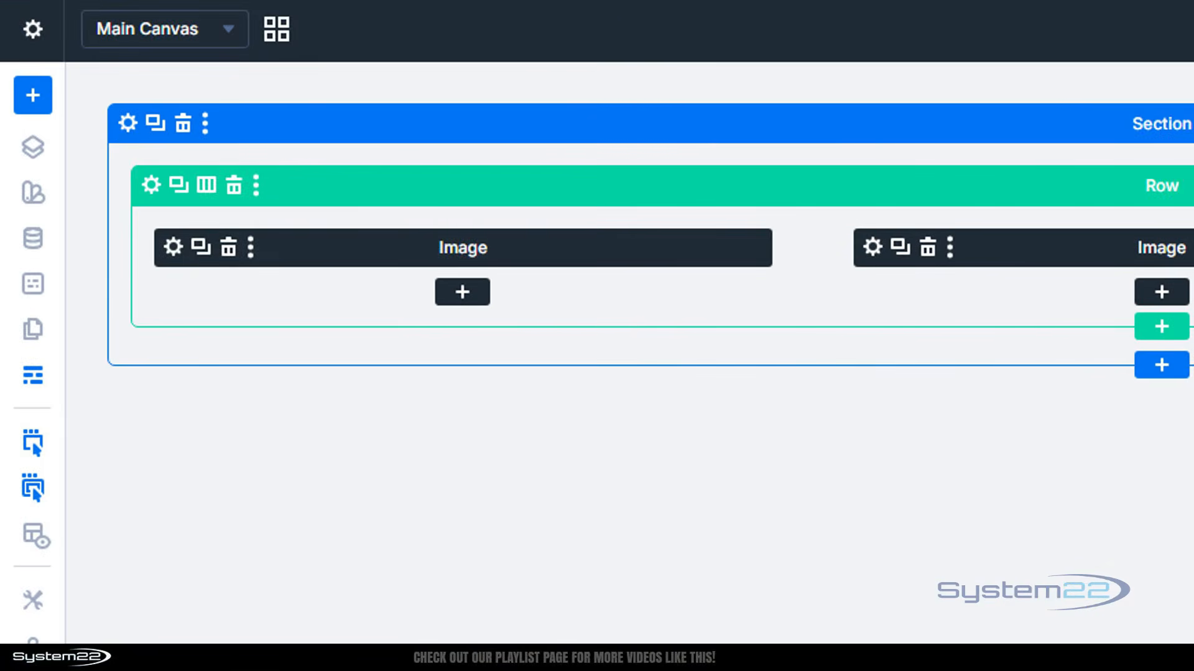
- Set the section's minimum height to 100vh
{"action": "left_click", "coordinate": [125, 126]}
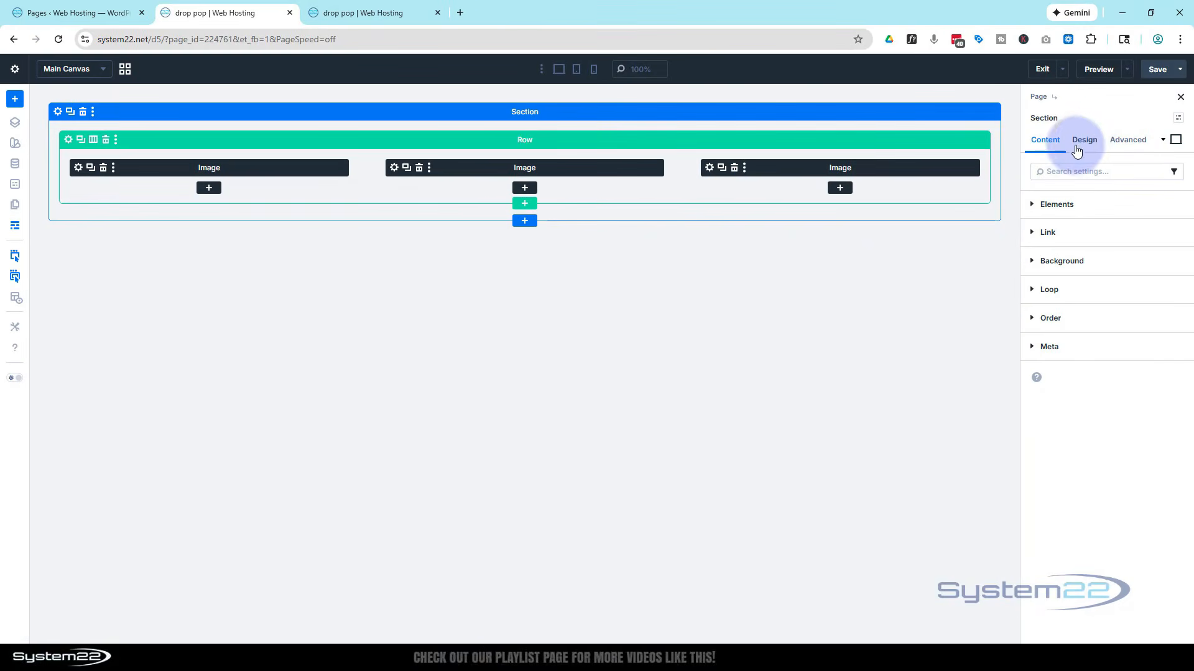
{"action": "left_click", "coordinate": [1086, 141]}
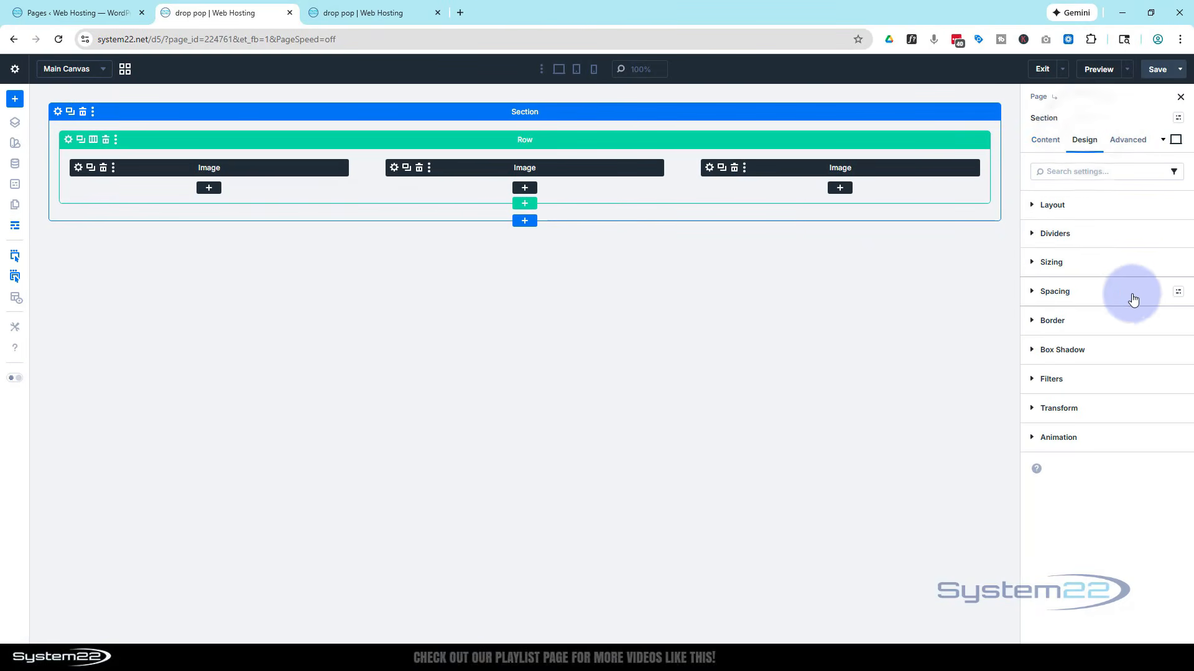
{"action": "left_click", "coordinate": [1089, 261]}
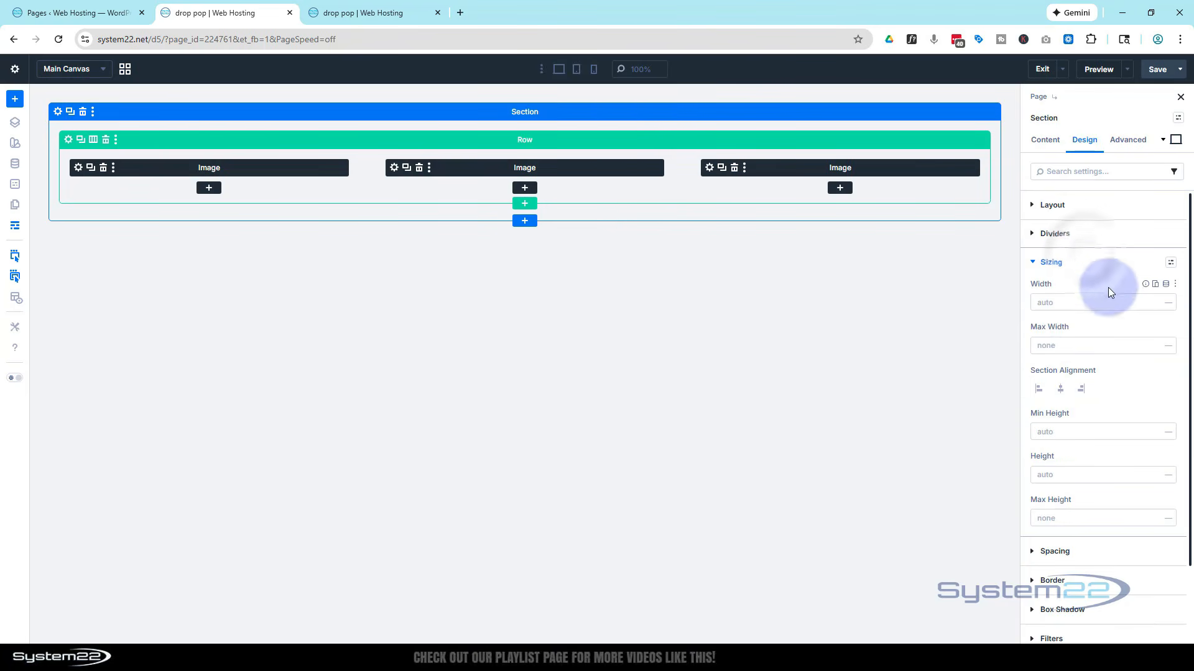
{"action": "left_click", "coordinate": [1082, 431]}
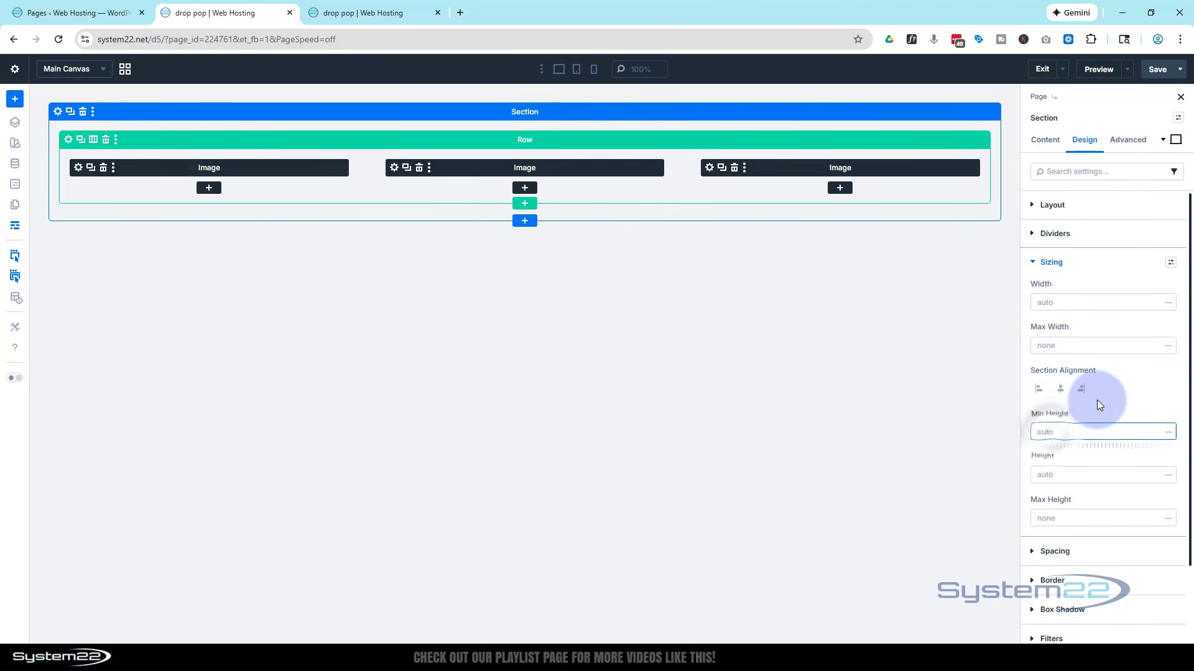
{"action": "type", "text": "100"}
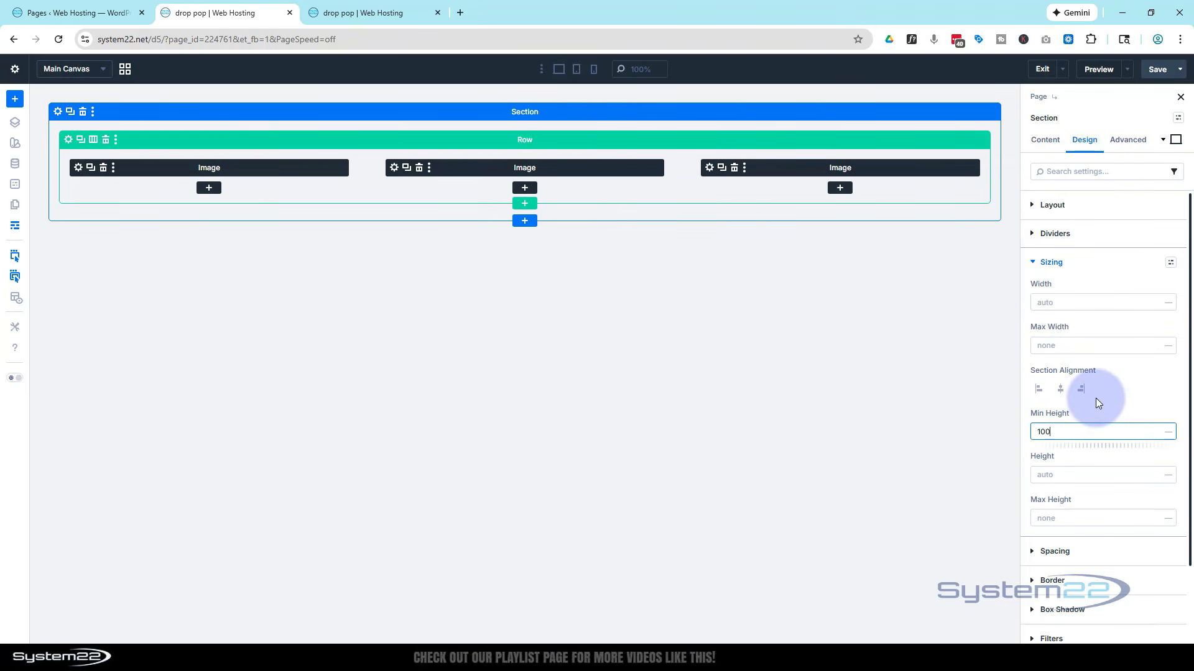
{"action": "type", "text": "vh"}
{"action": "key", "text": "Return"}
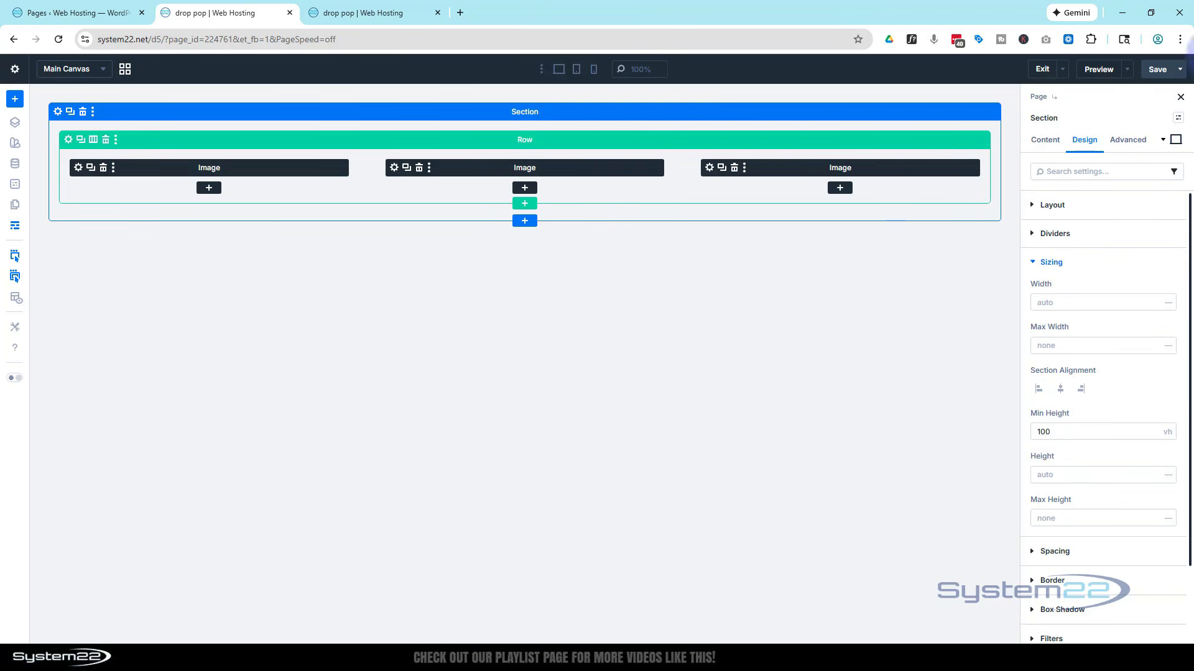
- Save the page and preview it on the front end
{"action": "left_click", "coordinate": [1159, 70]}
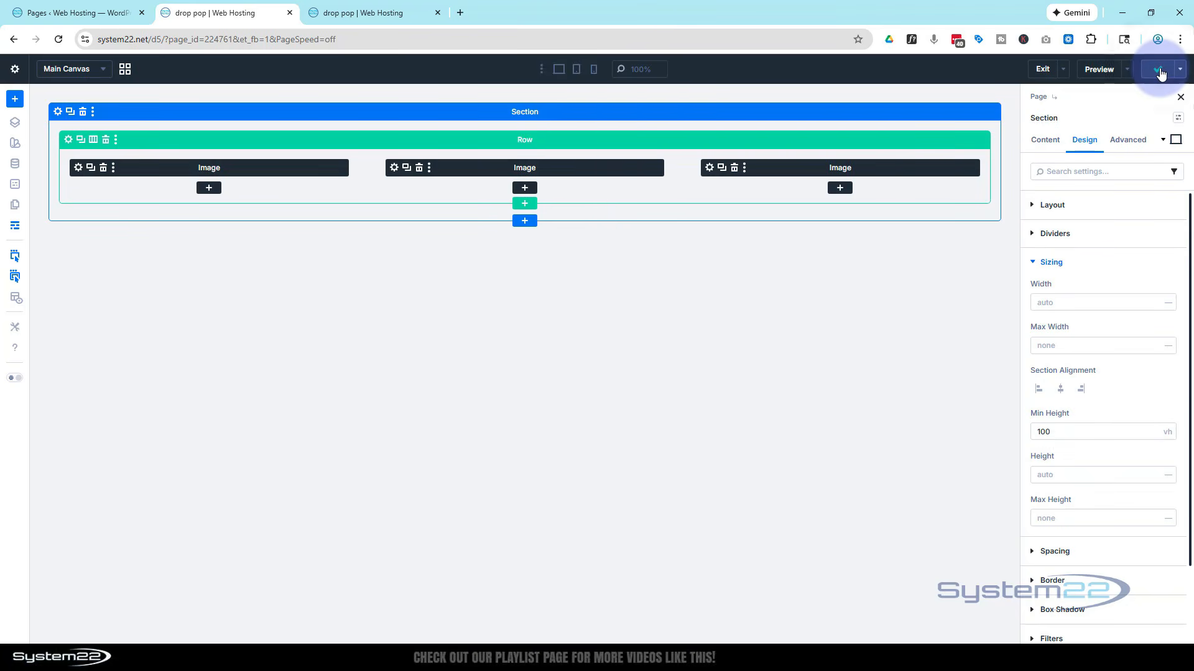
{"action": "left_click", "coordinate": [1126, 69]}
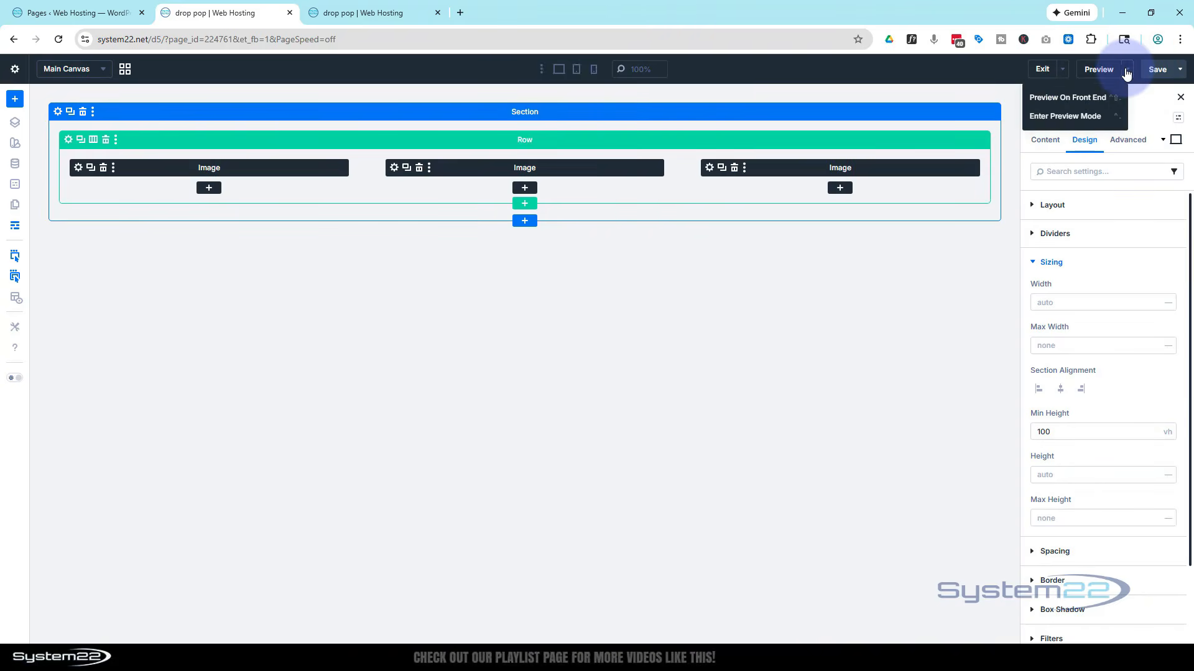
{"action": "left_click", "coordinate": [1060, 98]}
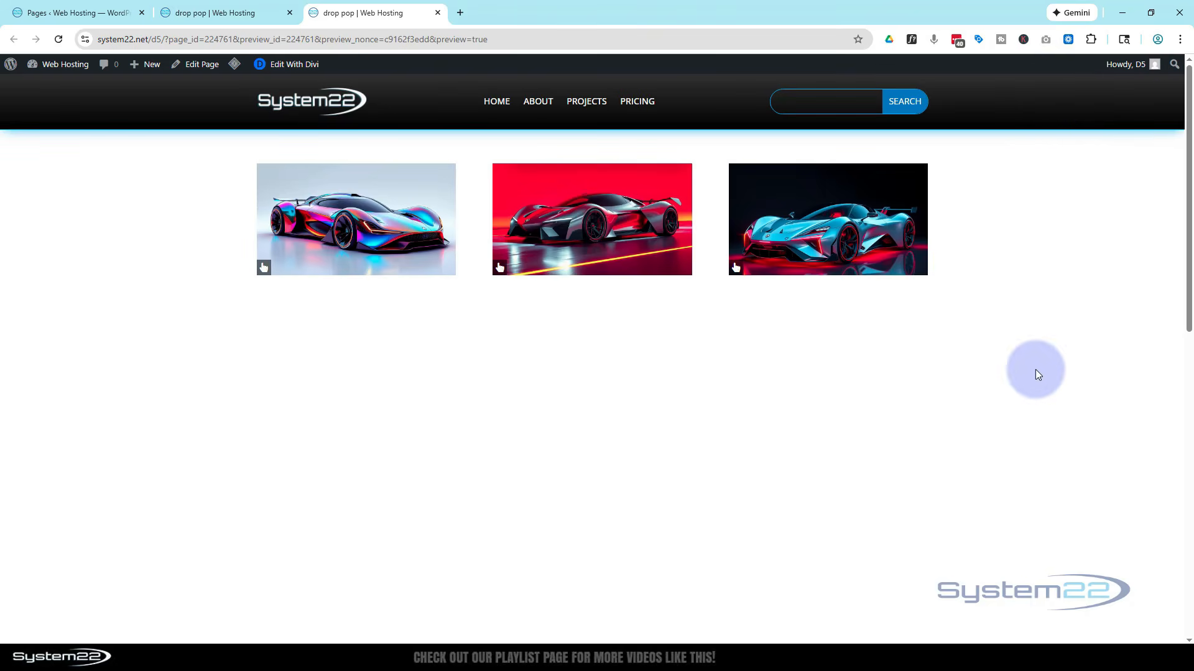
- Test each car image's lightbox on the preview page, and open and close the third image's hand-icon dropdown
{"action": "left_click", "coordinate": [374, 233]}
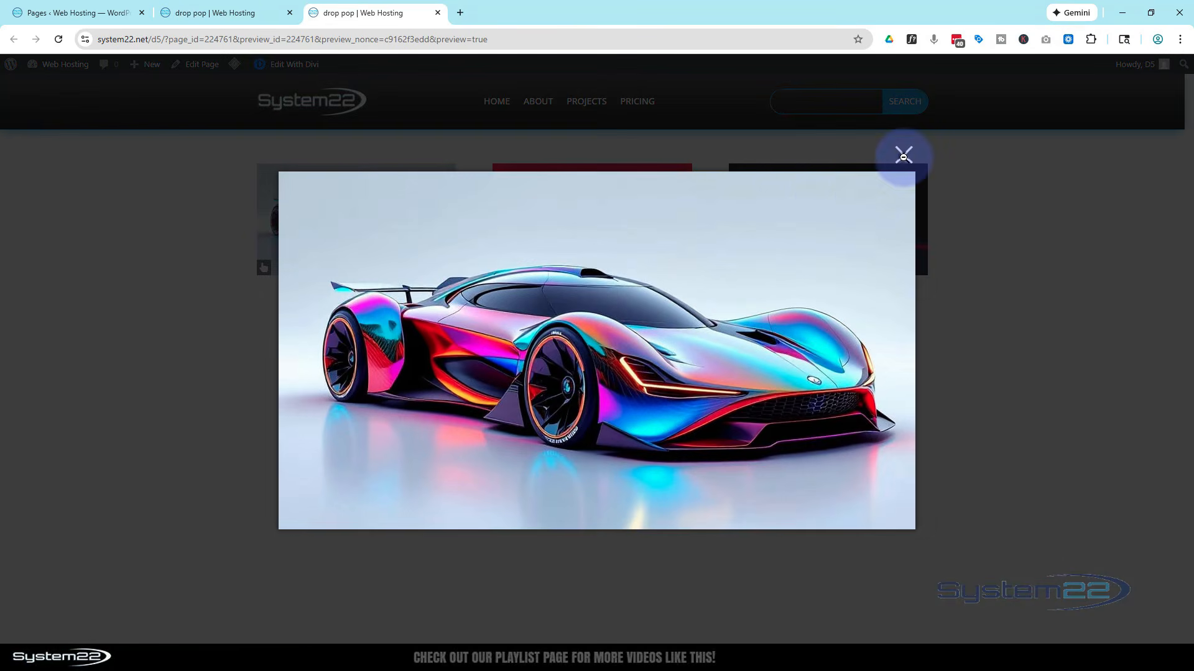
{"action": "left_click", "coordinate": [903, 156]}
{"action": "left_click", "coordinate": [640, 199]}
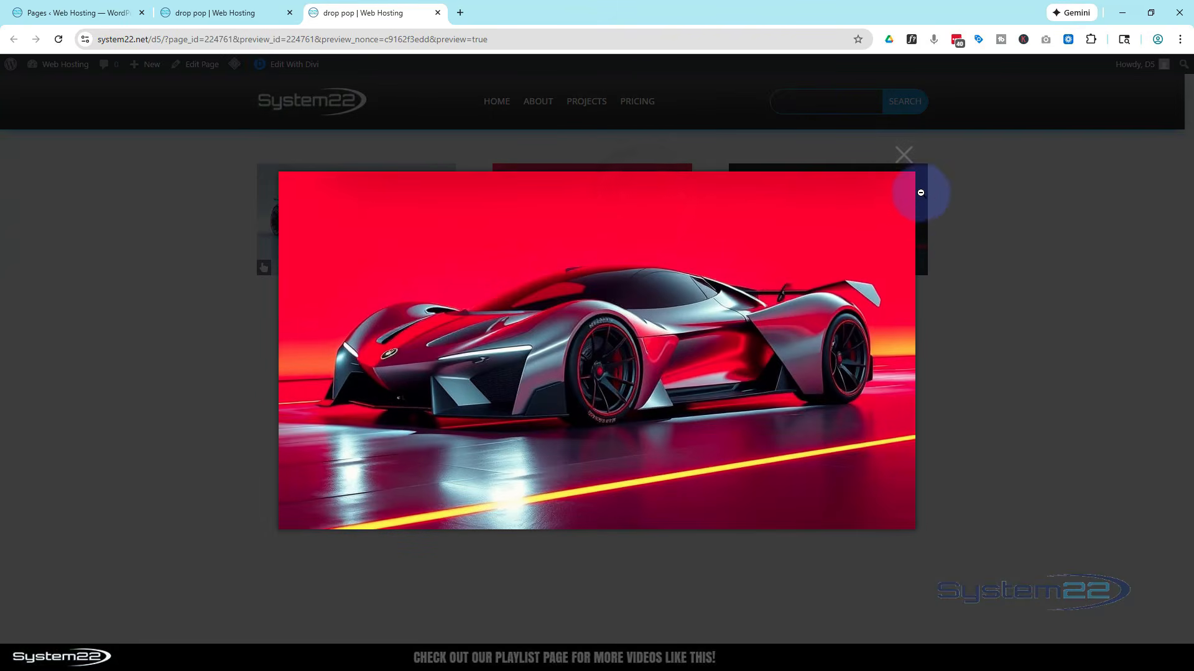
{"action": "left_click", "coordinate": [903, 155]}
{"action": "left_click", "coordinate": [878, 213]}
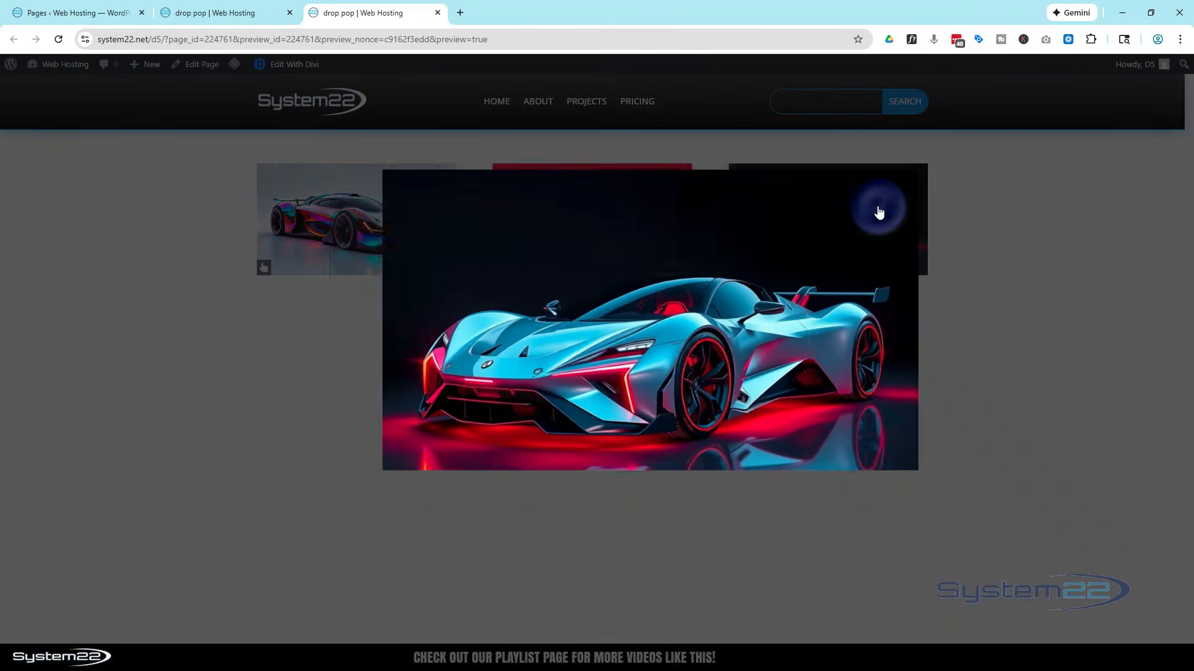
{"action": "left_click", "coordinate": [903, 156]}
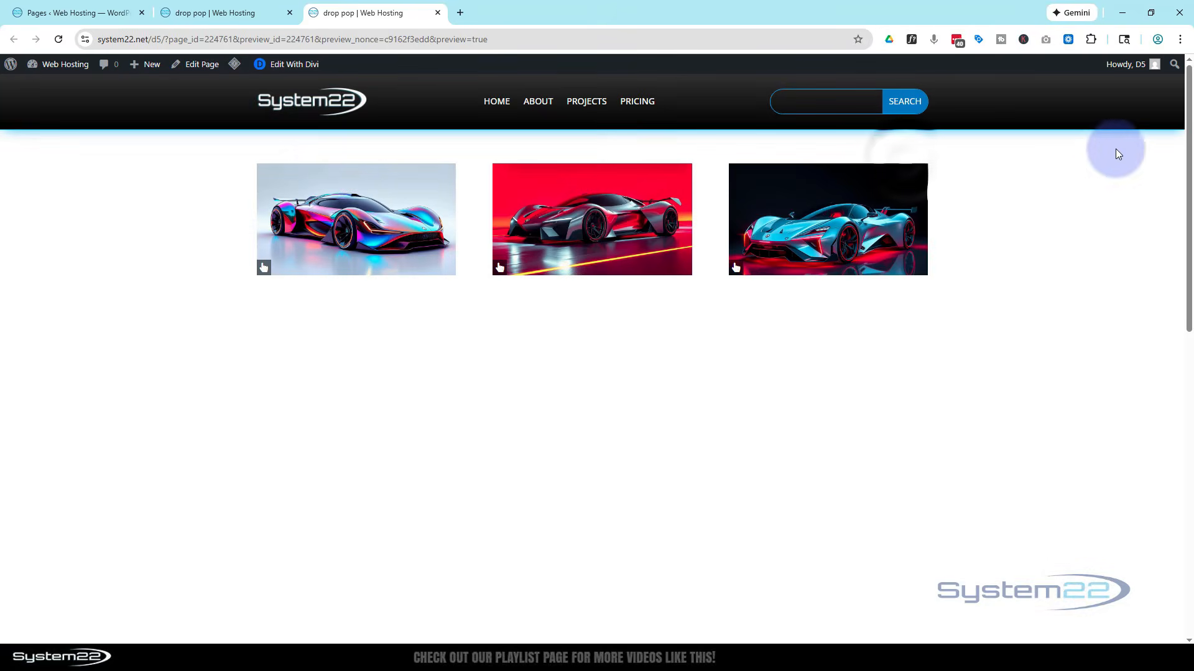
{"action": "left_click", "coordinate": [738, 270]}
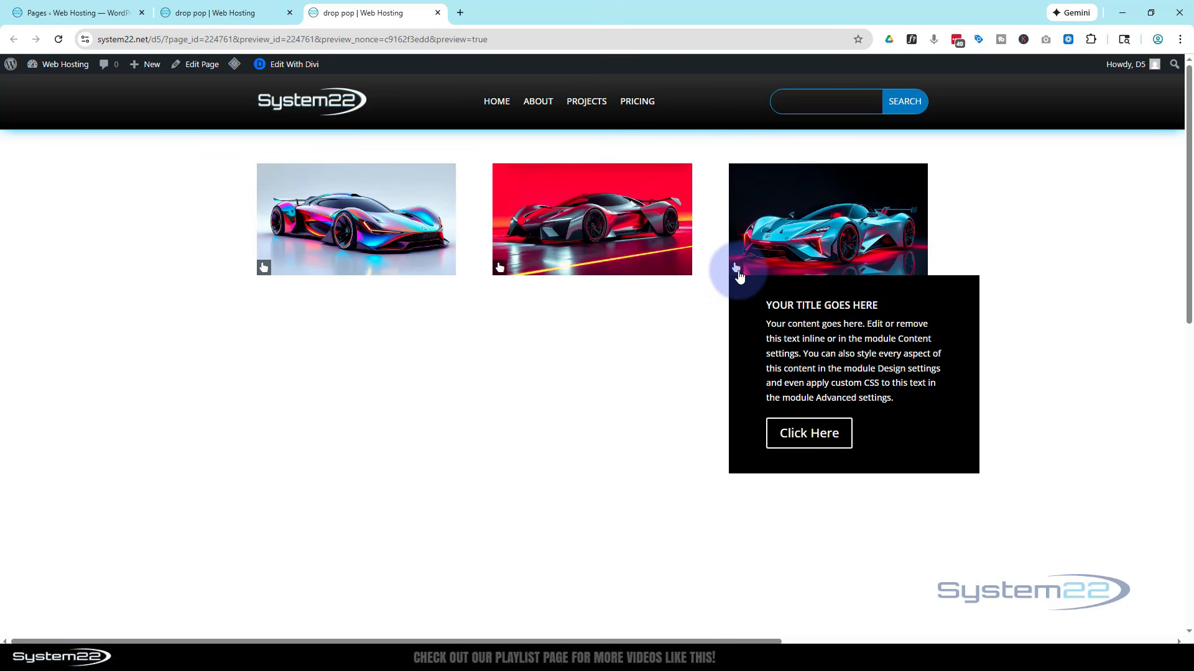
{"action": "left_click", "coordinate": [562, 350]}
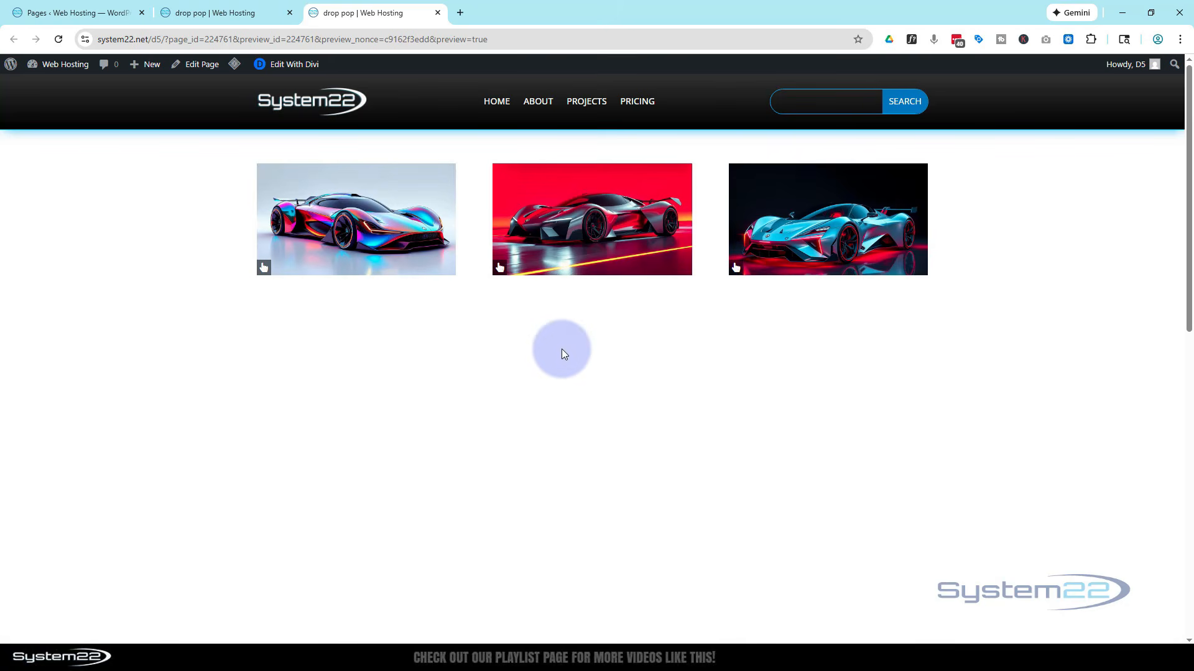
- Test the hand-icon dropdowns of the second and first car images on the preview page, including the second one's Click Here button
{"action": "left_click", "coordinate": [501, 272]}
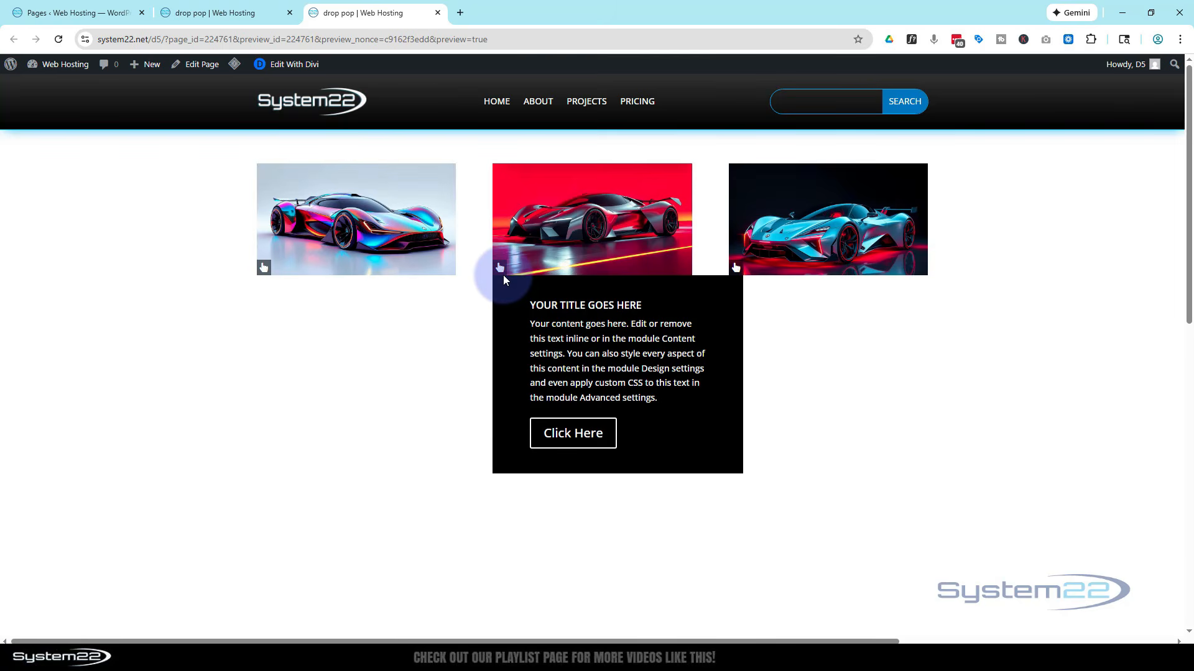
{"action": "left_click", "coordinate": [566, 435]}
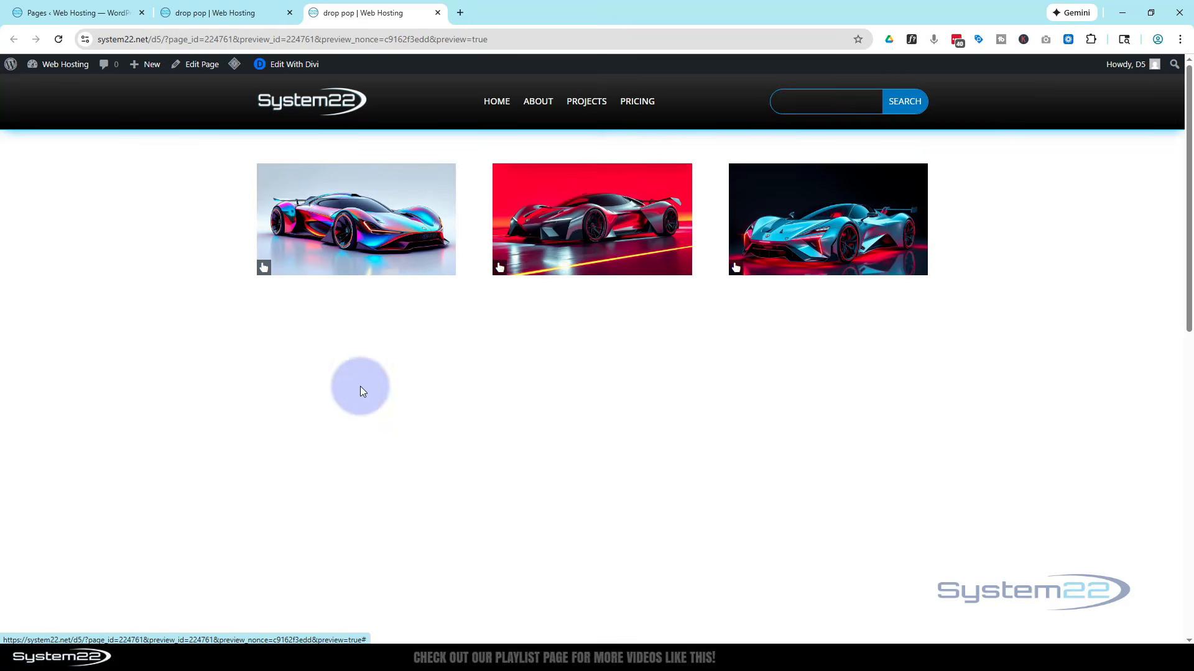
{"action": "left_click", "coordinate": [262, 271]}
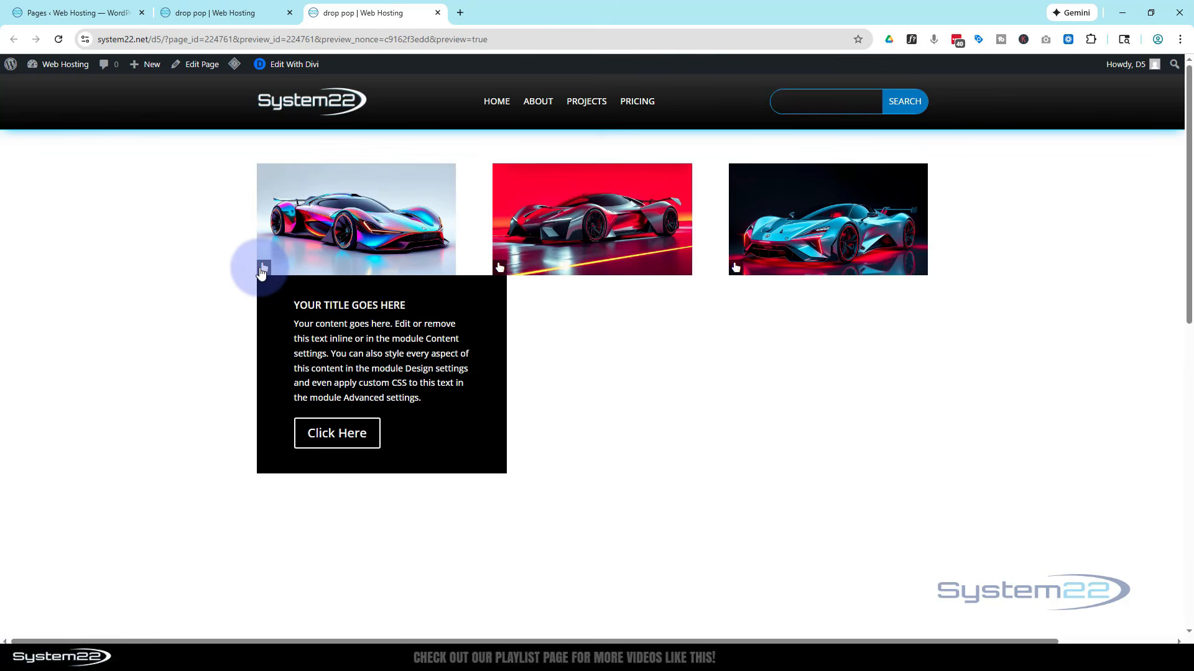
{"action": "left_click", "coordinate": [166, 438]}
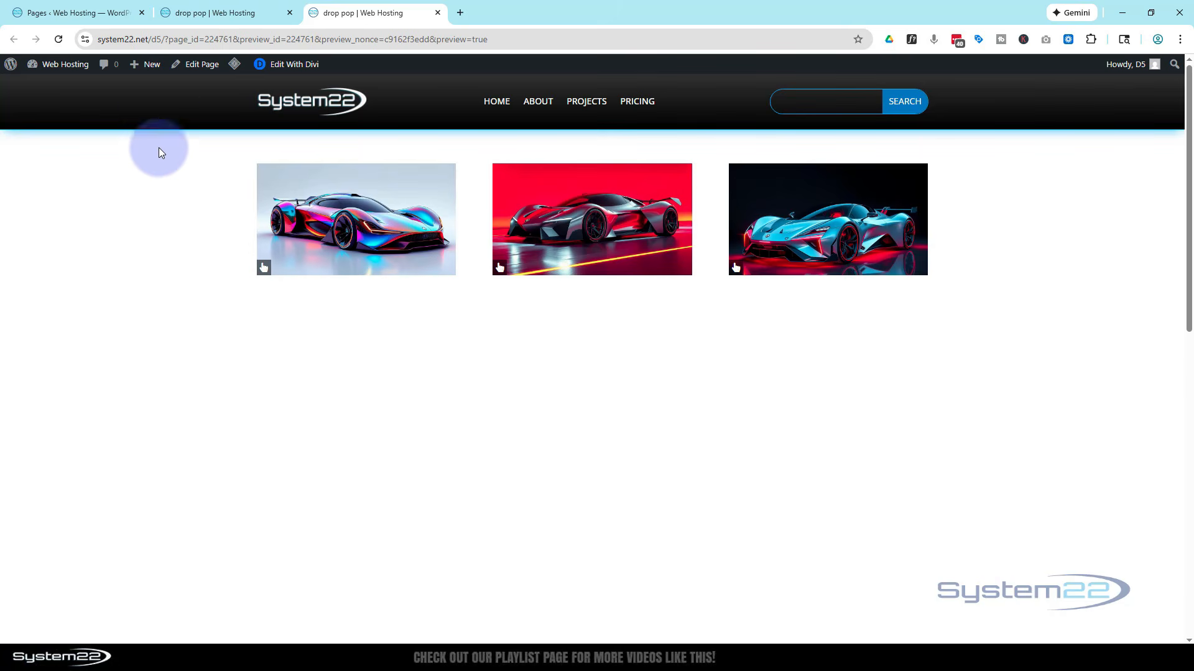
- Return to the page builder and duplicate the image row twice
{"action": "left_click", "coordinate": [219, 11]}
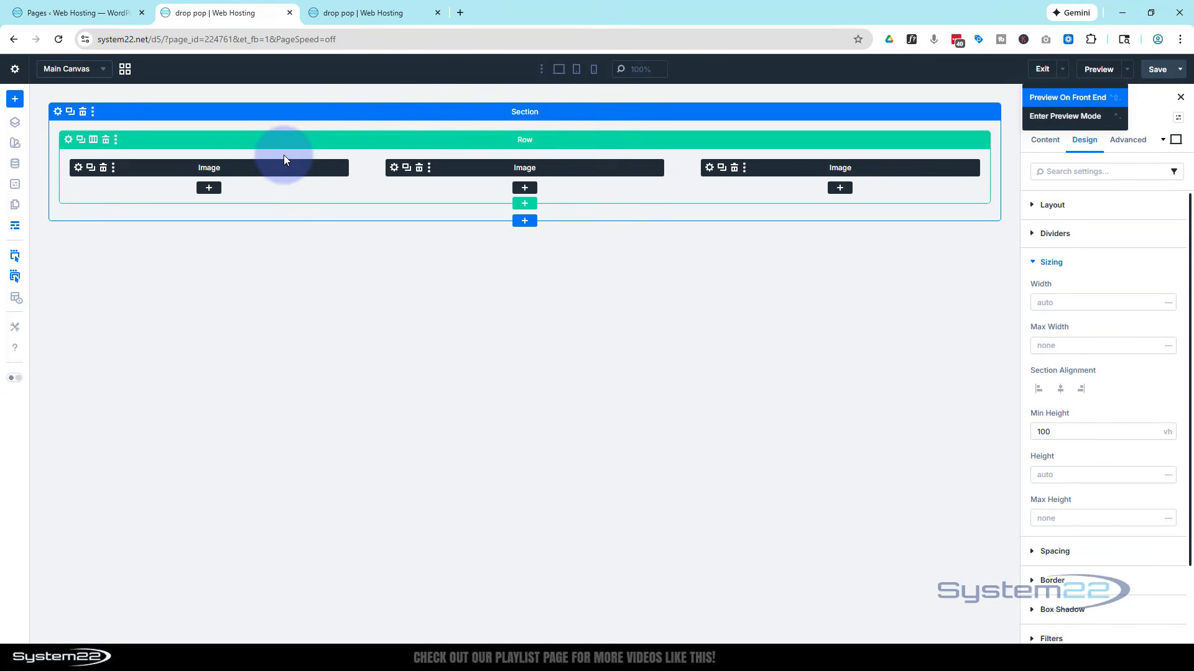
{"action": "left_click", "coordinate": [80, 140]}
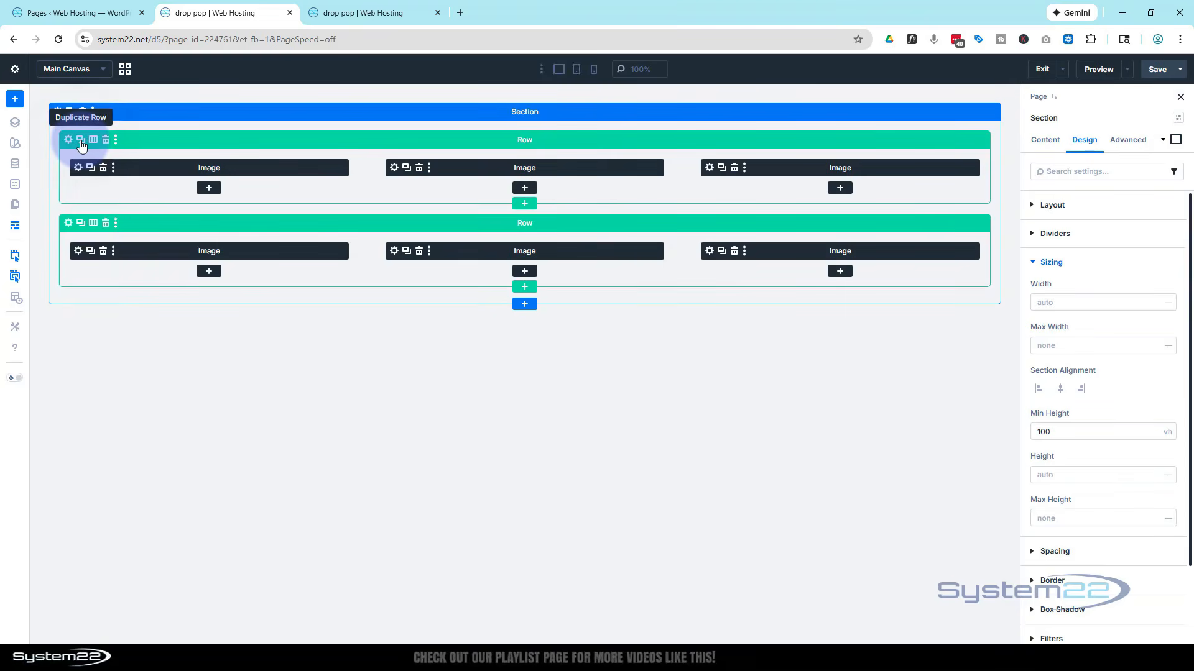
{"action": "left_click", "coordinate": [81, 140]}
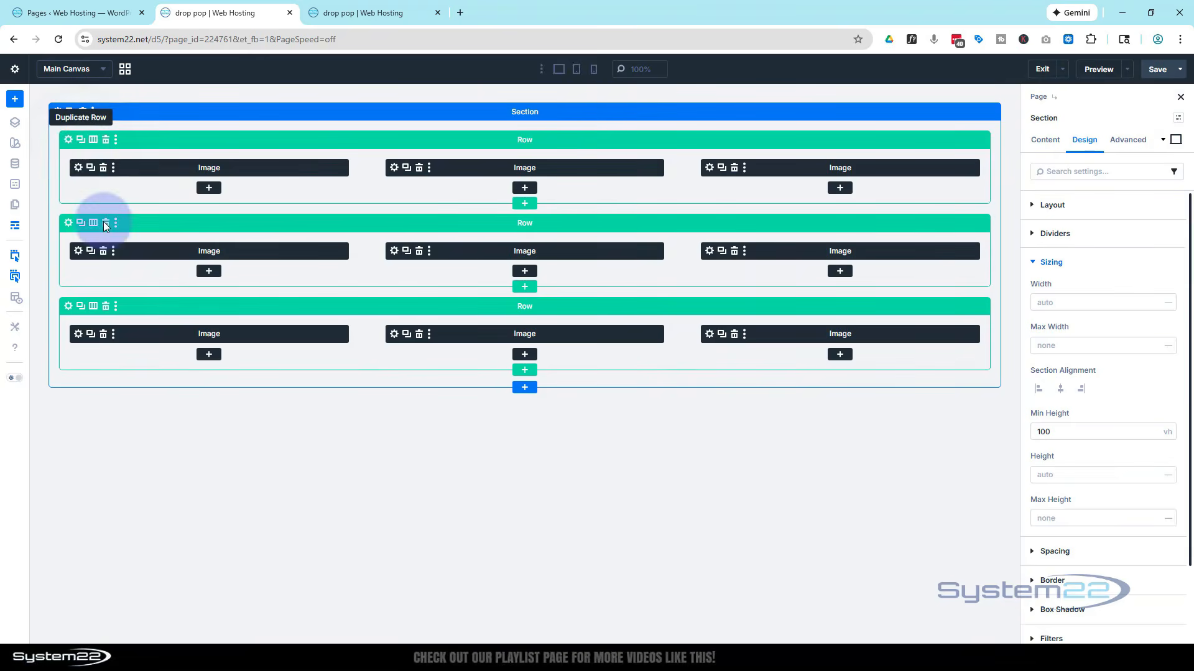
- Replace the duplicated rows' images with other vehicle pictures from the media library, using the colourful monster truck on white for the last, and save
{"action": "left_click", "coordinate": [79, 252]}
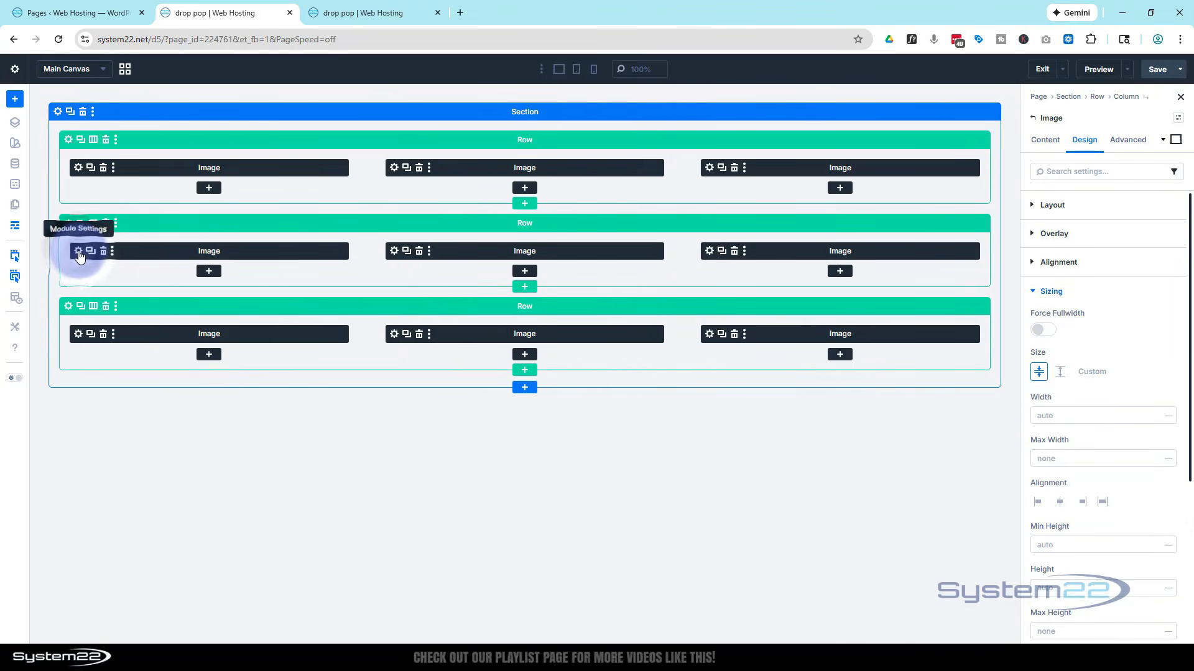
{"action": "left_click", "coordinate": [1037, 142]}
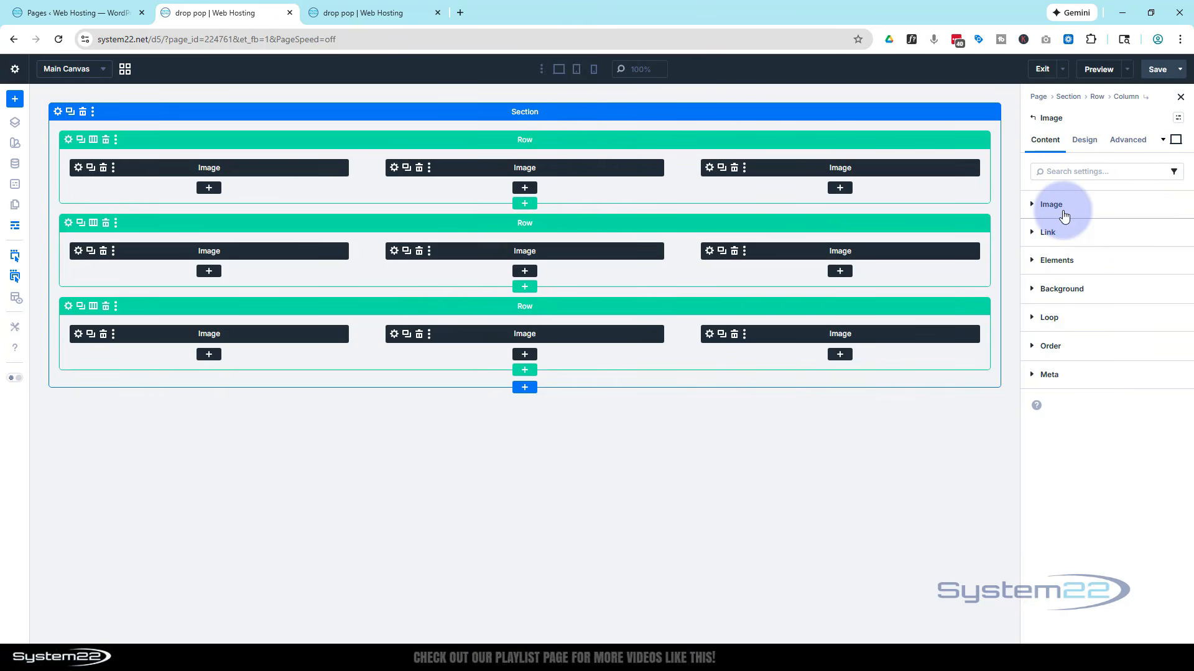
{"action": "left_click", "coordinate": [1064, 215]}
{"action": "left_click", "coordinate": [1094, 280]}
{"action": "left_click", "coordinate": [693, 499]}
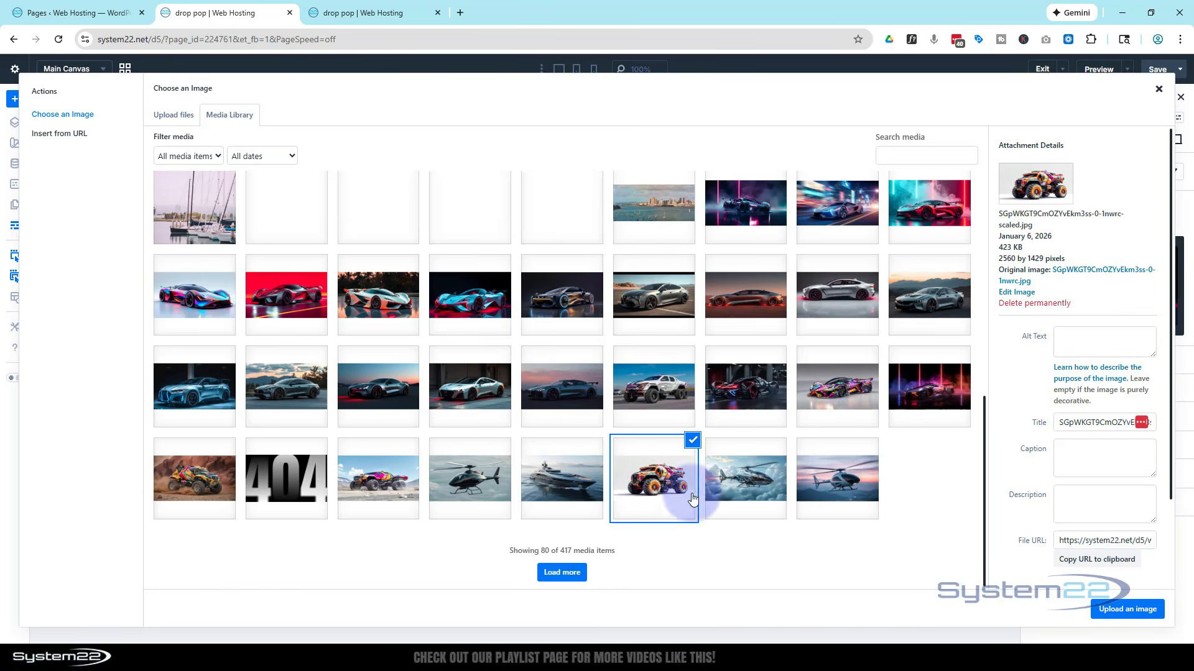
{"action": "left_click", "coordinate": [1123, 610]}
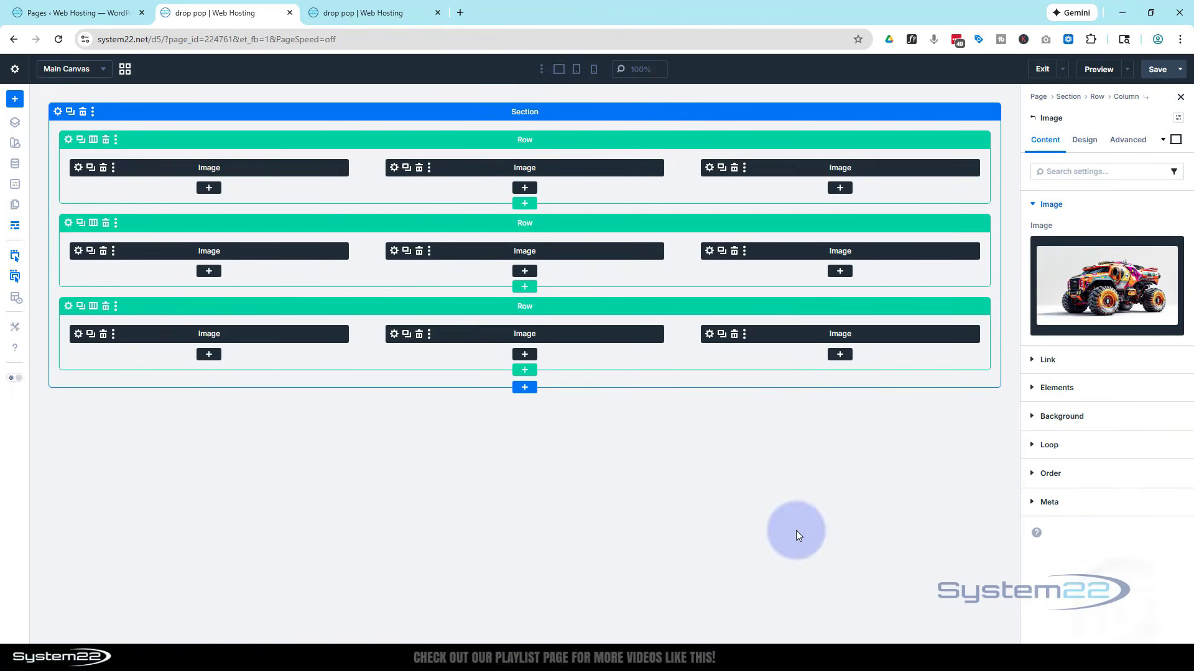
{"action": "left_click", "coordinate": [1162, 70]}
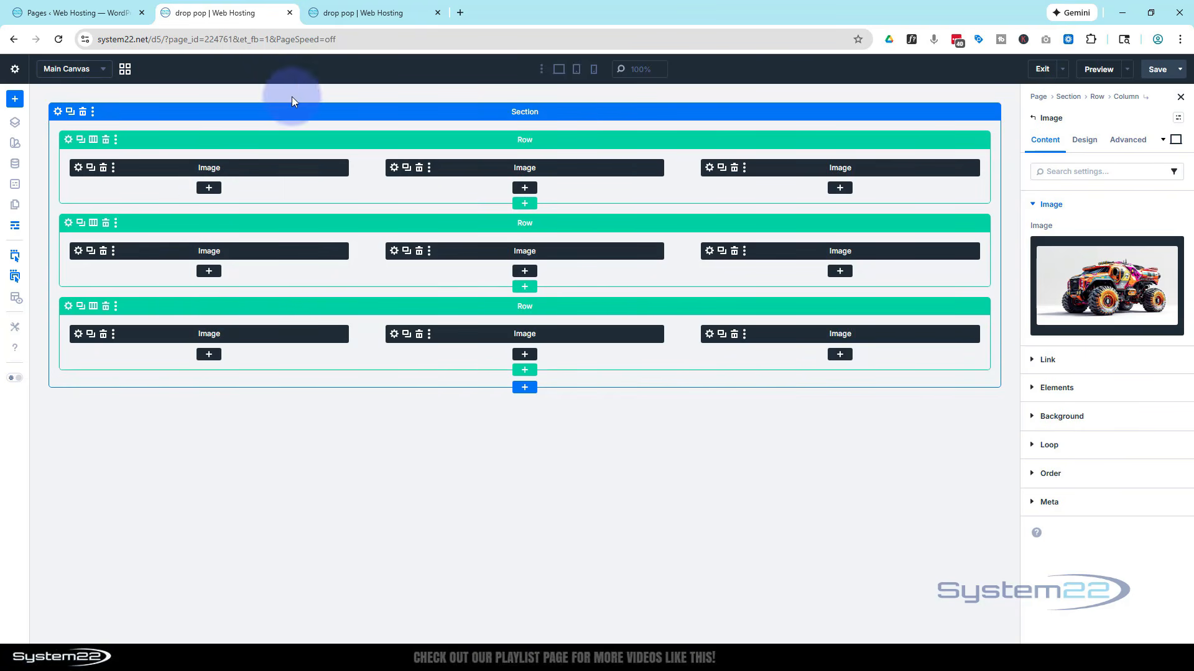
- Check the hand-icon dropdowns of the three first-row images on the front-end preview page
{"action": "left_click", "coordinate": [358, 13]}
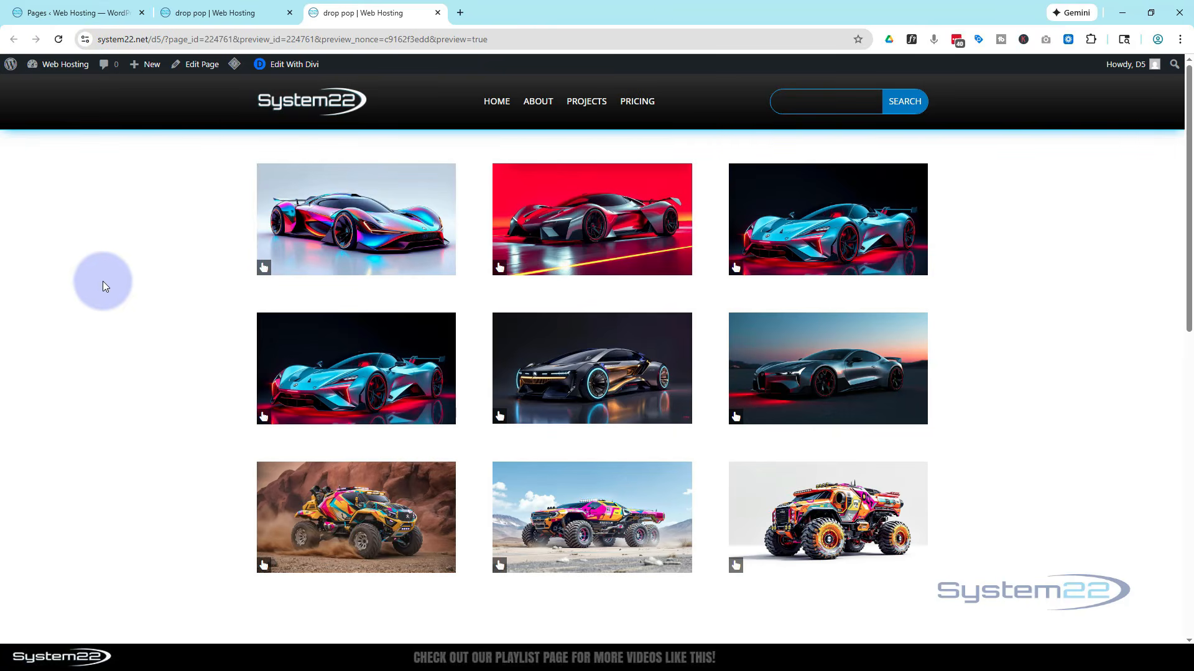
{"action": "left_click", "coordinate": [264, 269]}
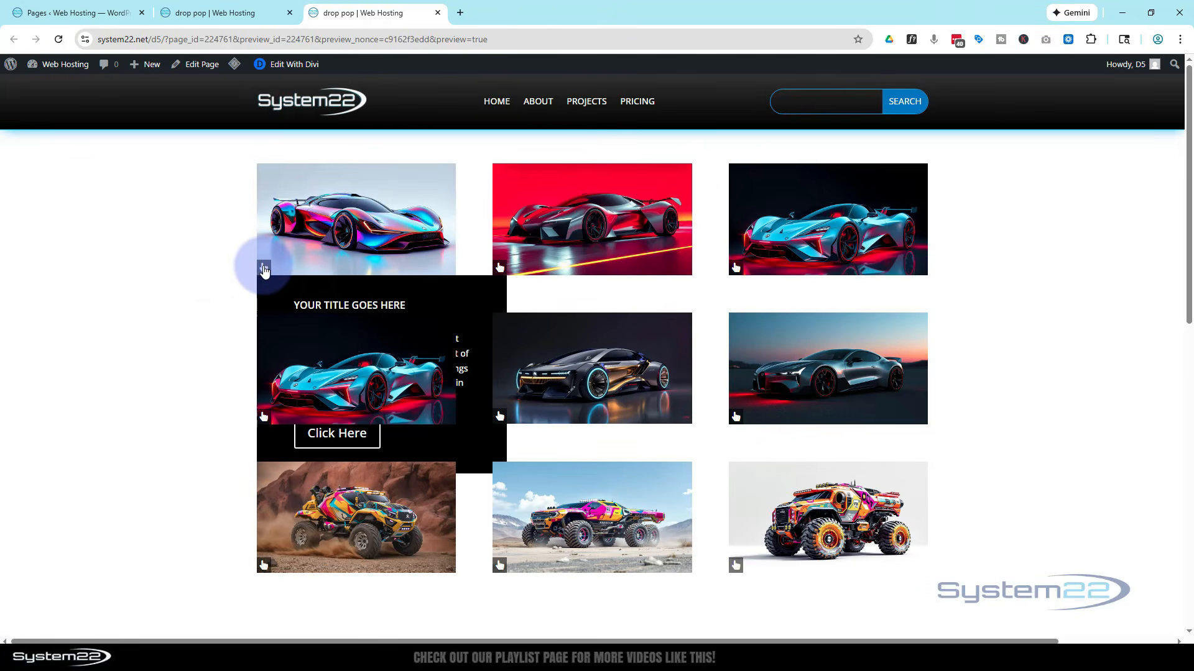
{"action": "left_click", "coordinate": [397, 265]}
{"action": "left_click", "coordinate": [499, 269]}
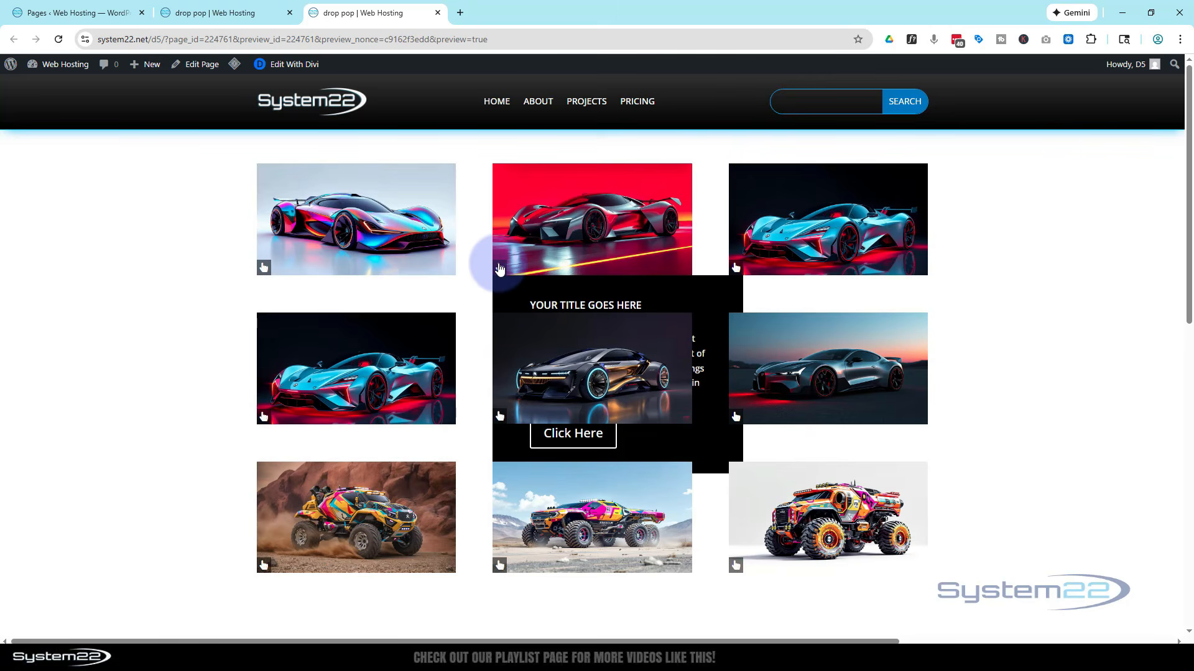
{"action": "left_click", "coordinate": [737, 269]}
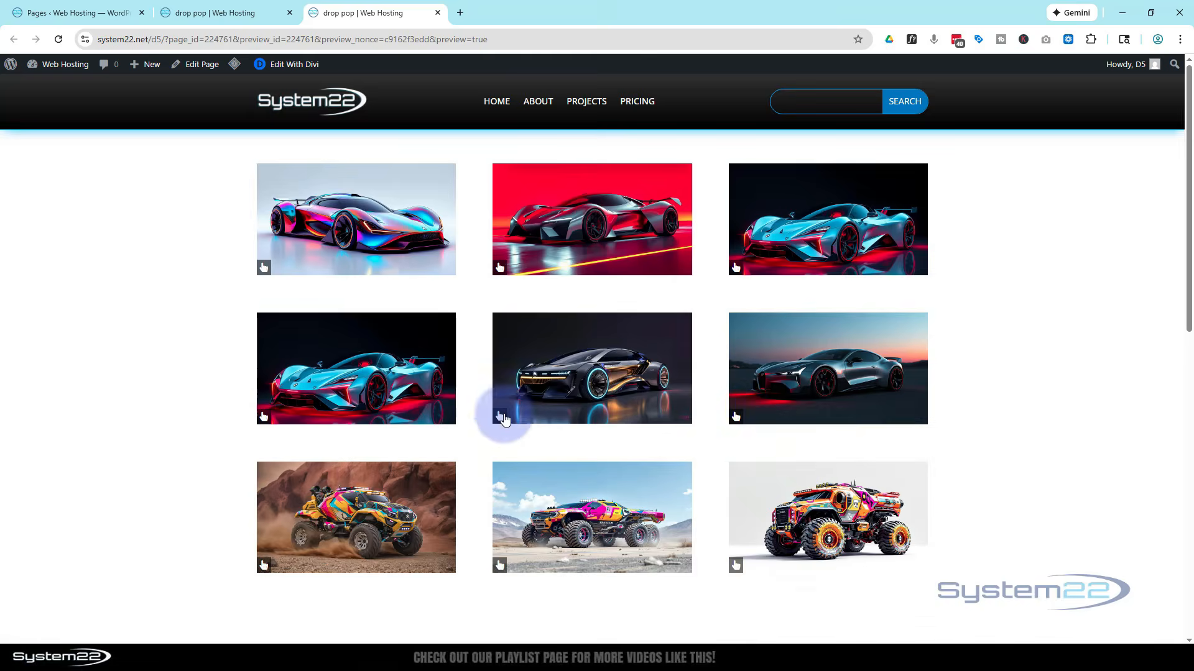
- Check how the hand-icon dropdowns of the second-row and third-row images overlap the content below them on the preview page
{"action": "mouse_move", "coordinate": [262, 421]}
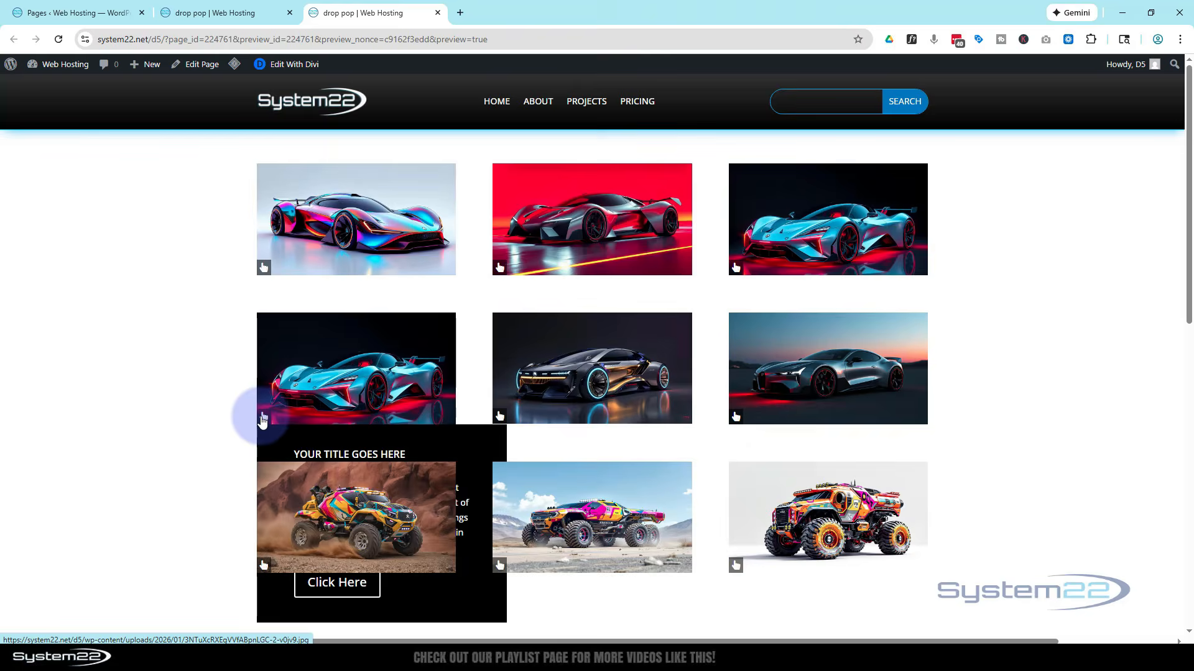
{"action": "scroll", "coordinate": [159, 378], "scroll_direction": "down", "scroll_amount": 4}
{"action": "mouse_move", "coordinate": [262, 322]}
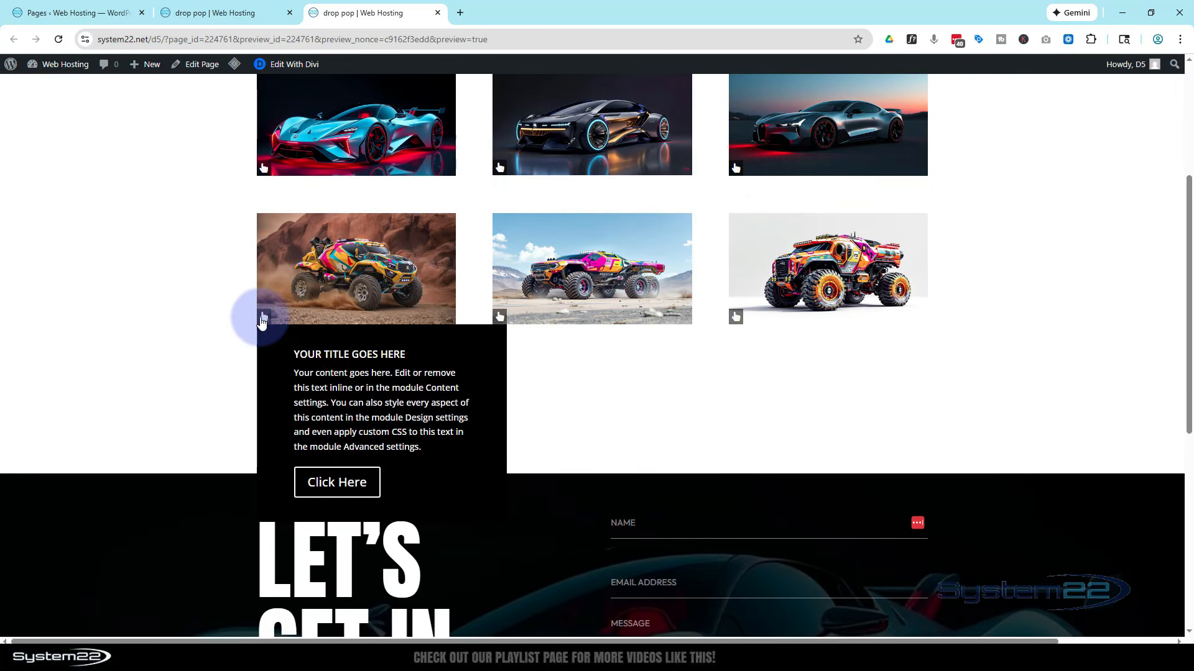
{"action": "mouse_move", "coordinate": [504, 321]}
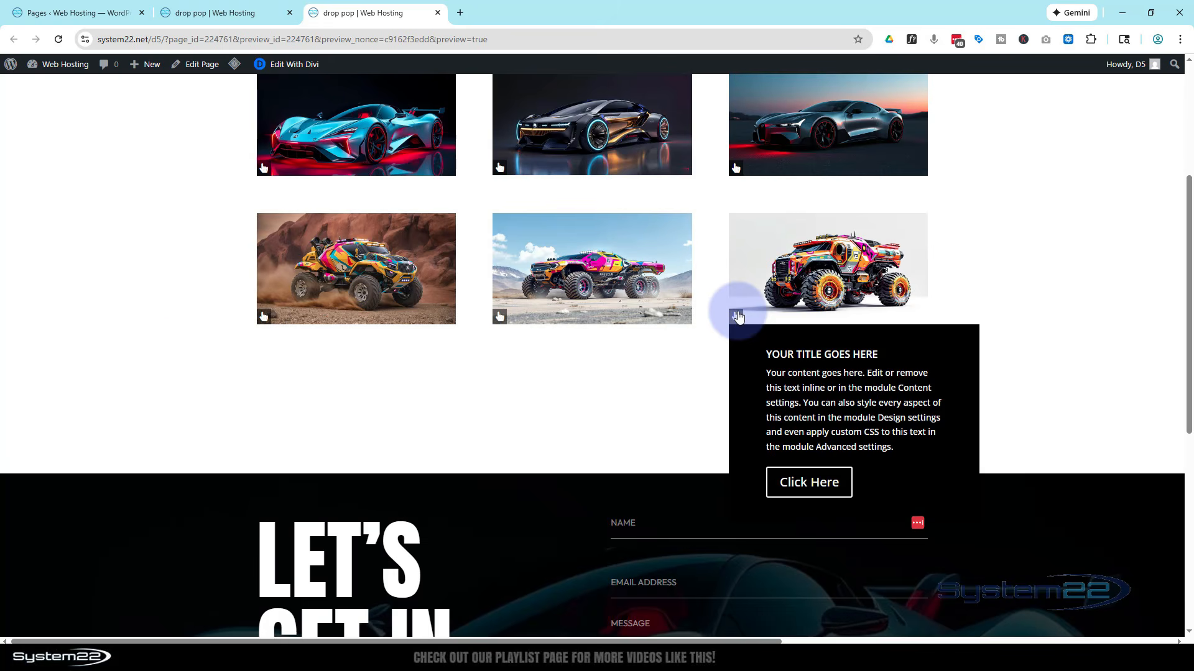
{"action": "scroll", "coordinate": [170, 353], "scroll_direction": "up", "scroll_amount": 4}
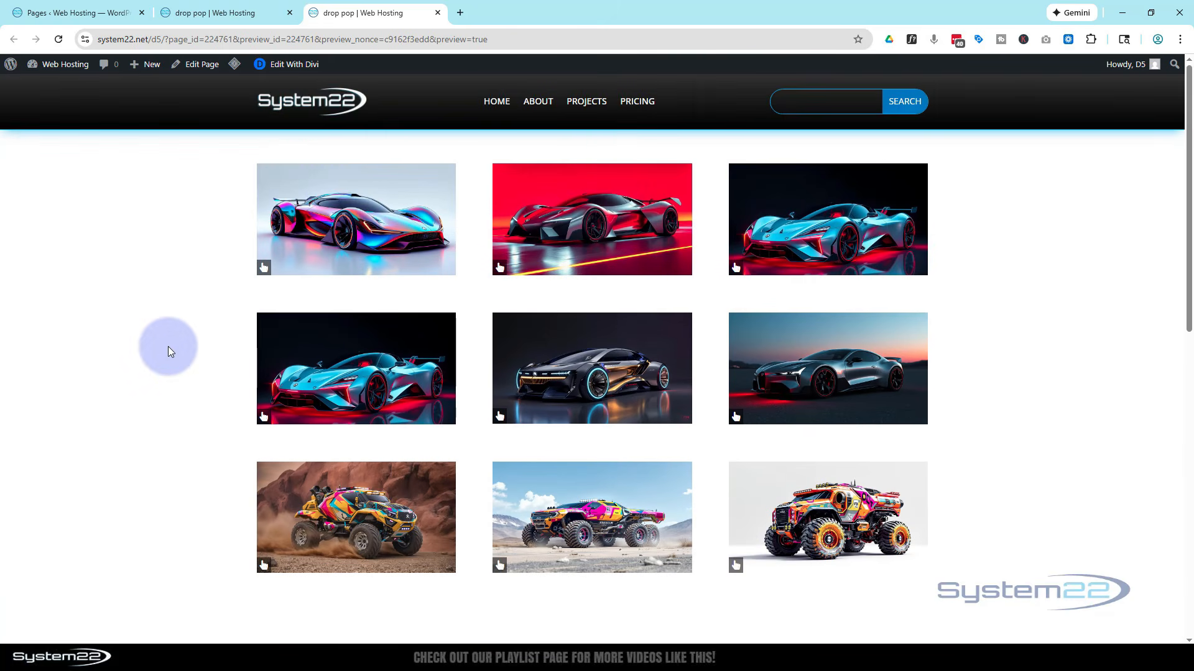
{"action": "mouse_move", "coordinate": [264, 273]}
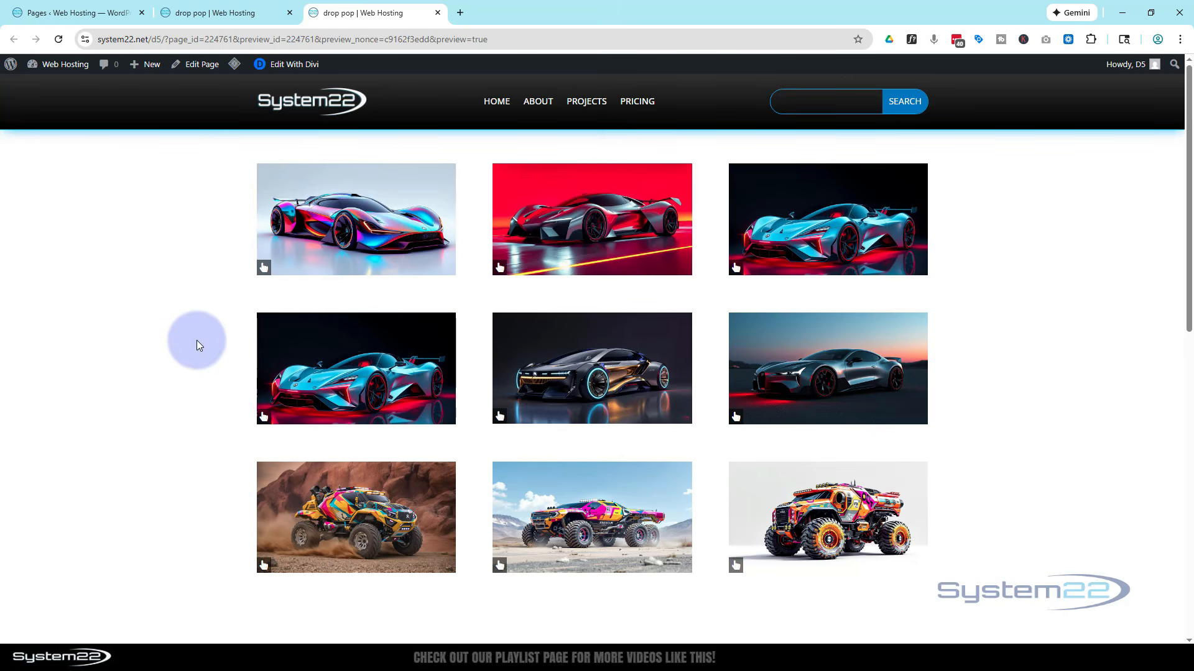
- Return to the page builder and set the first row's Z Index to 50
{"action": "left_click", "coordinate": [234, 12]}
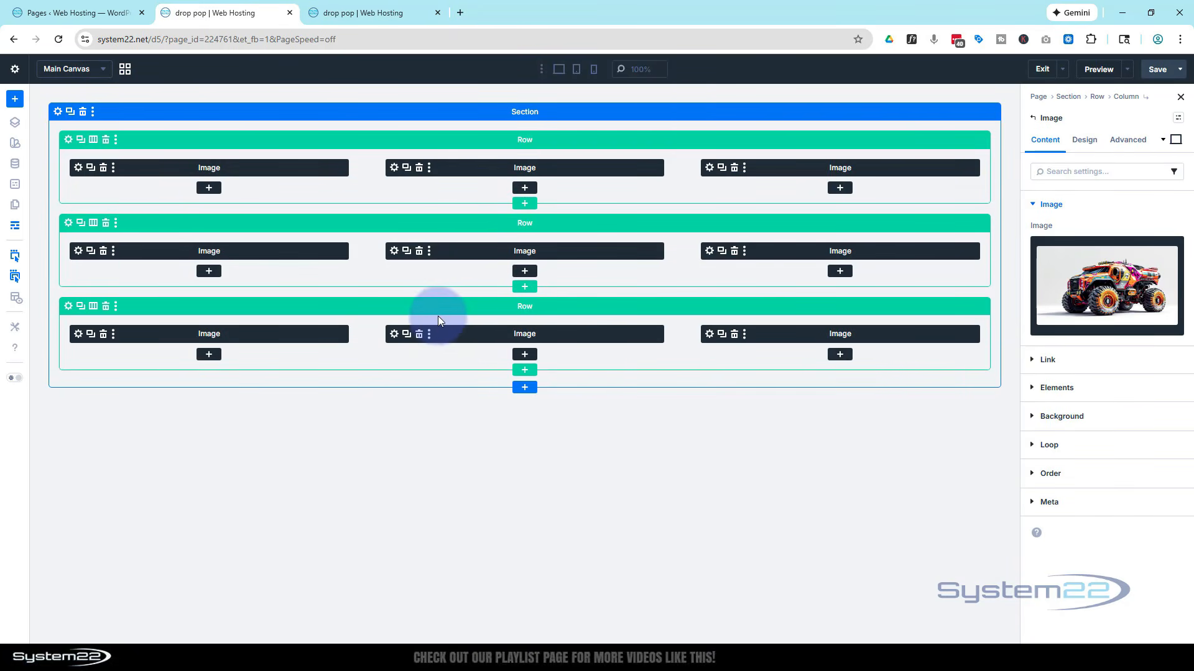
{"action": "left_click", "coordinate": [69, 141]}
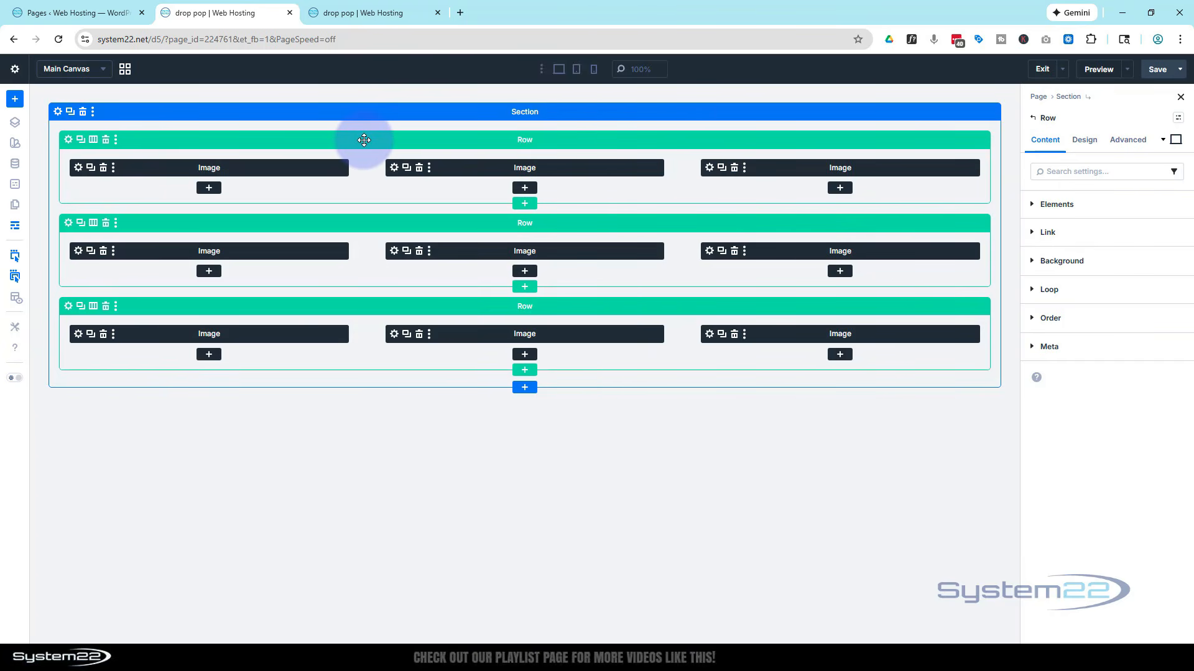
{"action": "left_click", "coordinate": [1134, 143]}
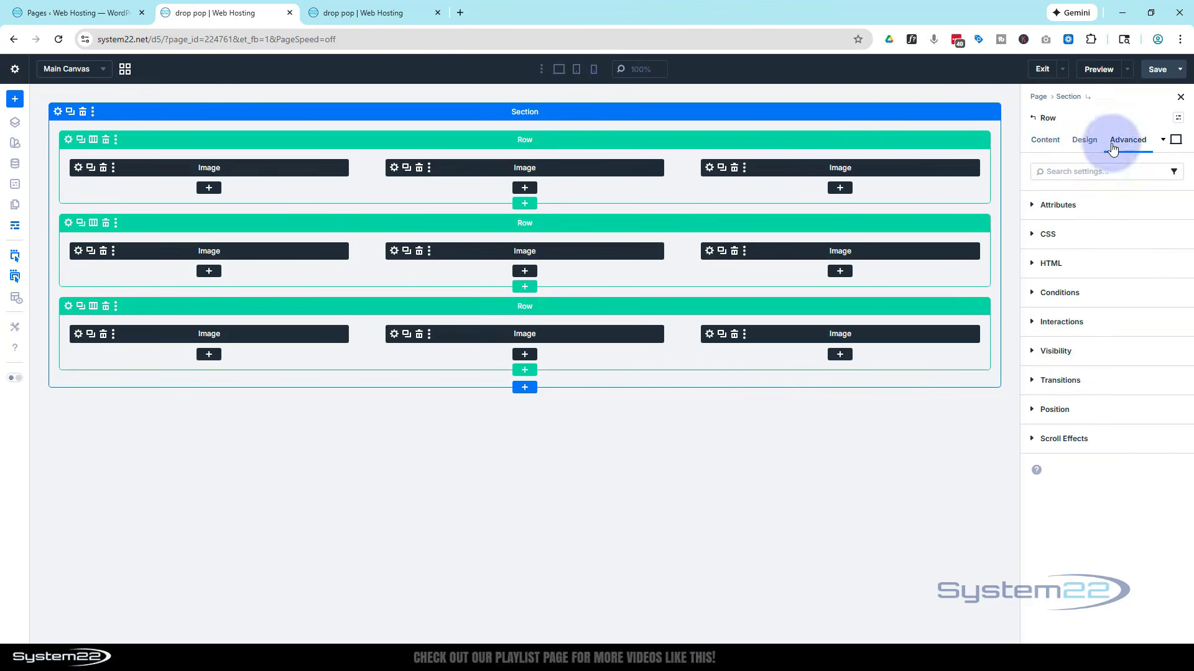
{"action": "left_click", "coordinate": [1117, 409]}
{"action": "scroll", "coordinate": [1119, 395], "scroll_direction": "down", "scroll_amount": 2}
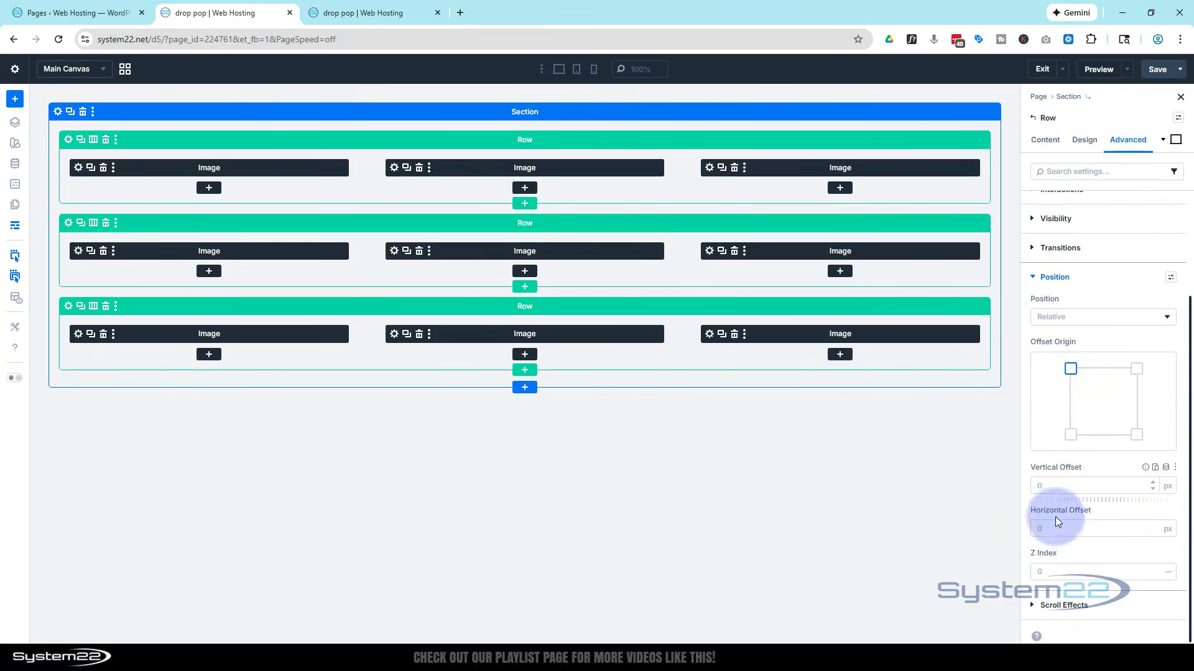
{"action": "left_click", "coordinate": [1057, 571]}
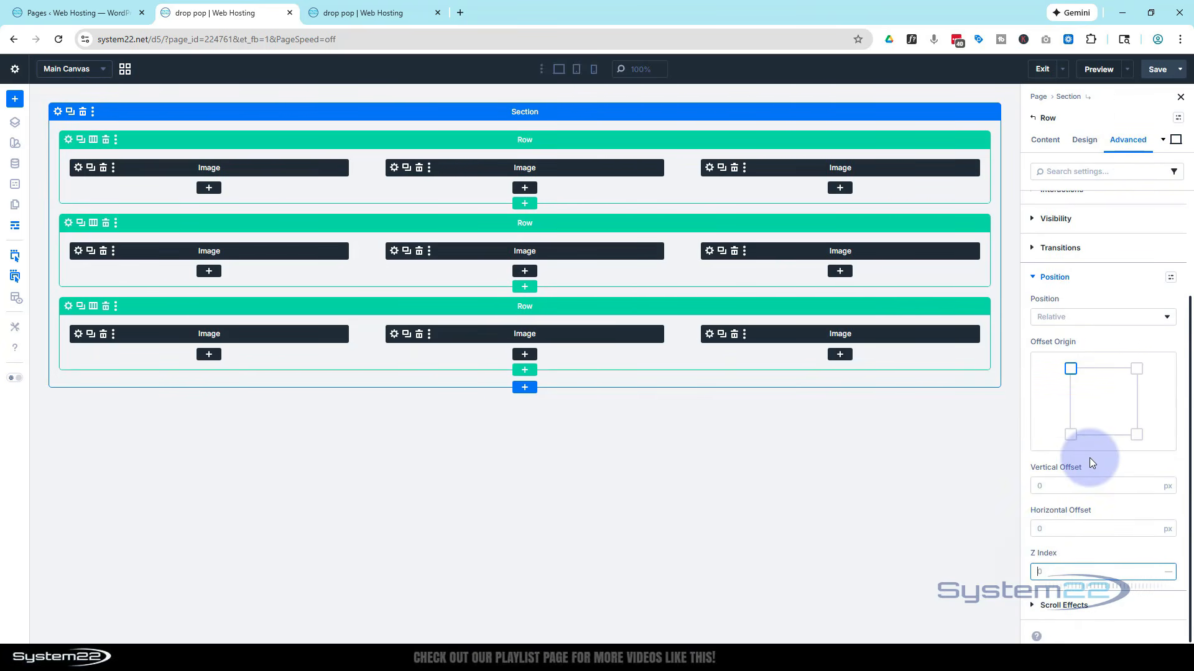
{"action": "type", "text": "50"}
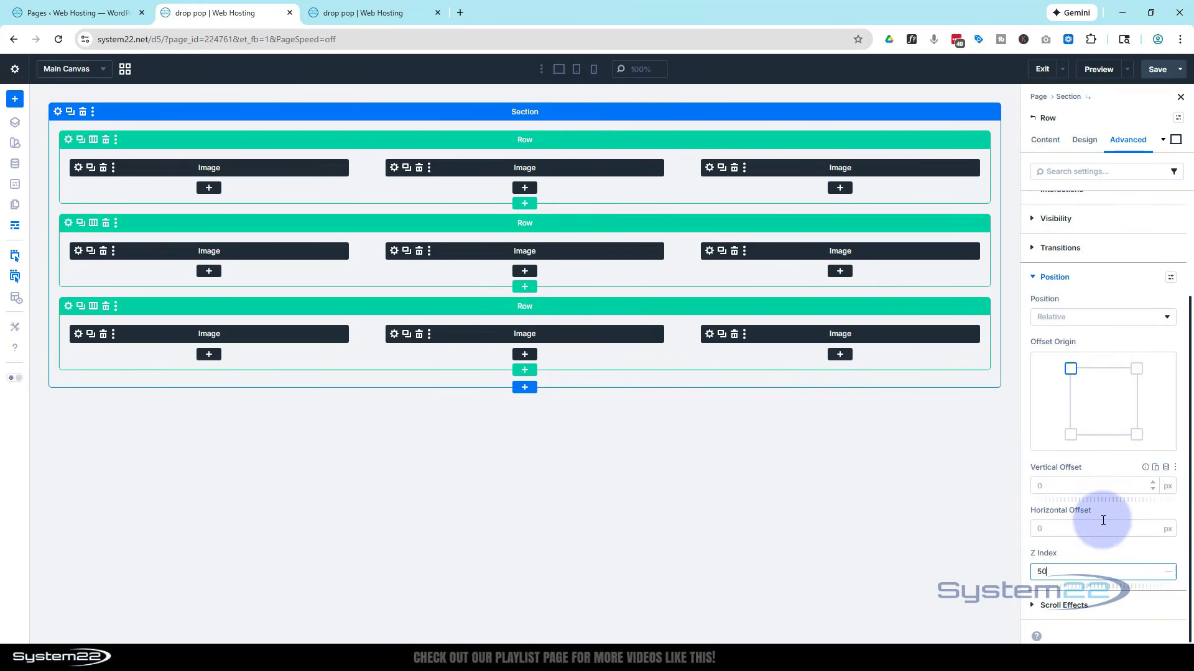
{"action": "left_click", "coordinate": [1092, 553]}
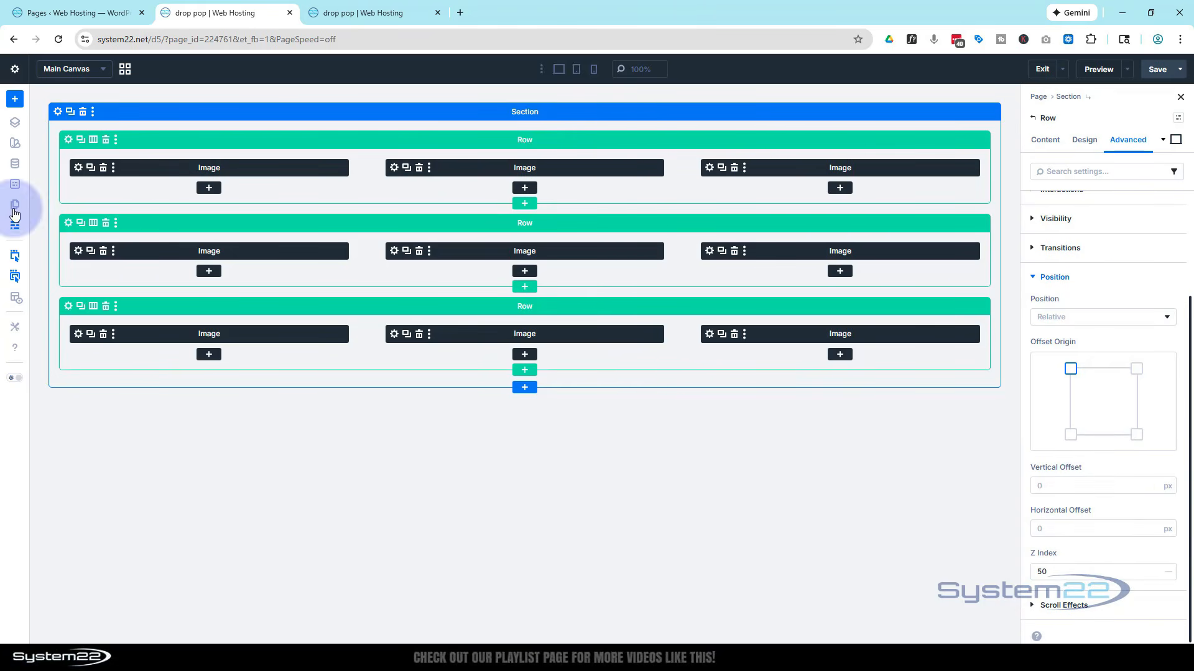
- Set the second row's Z Index to 40 in its position settings
{"action": "left_click", "coordinate": [67, 227]}
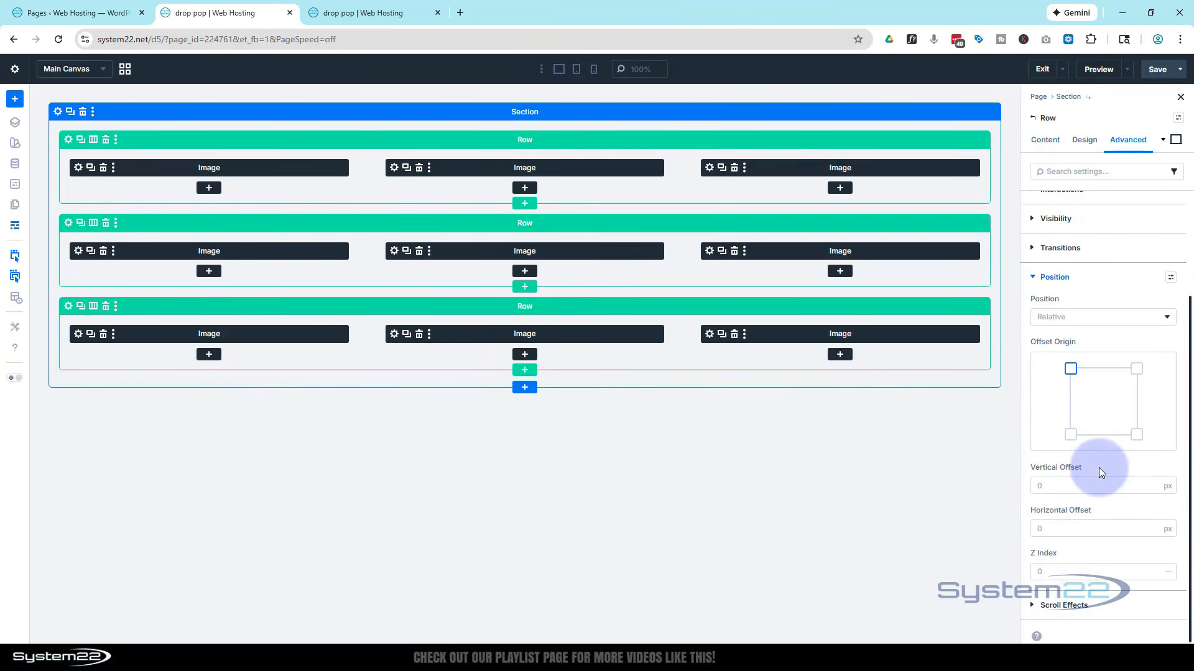
{"action": "left_click", "coordinate": [1050, 565]}
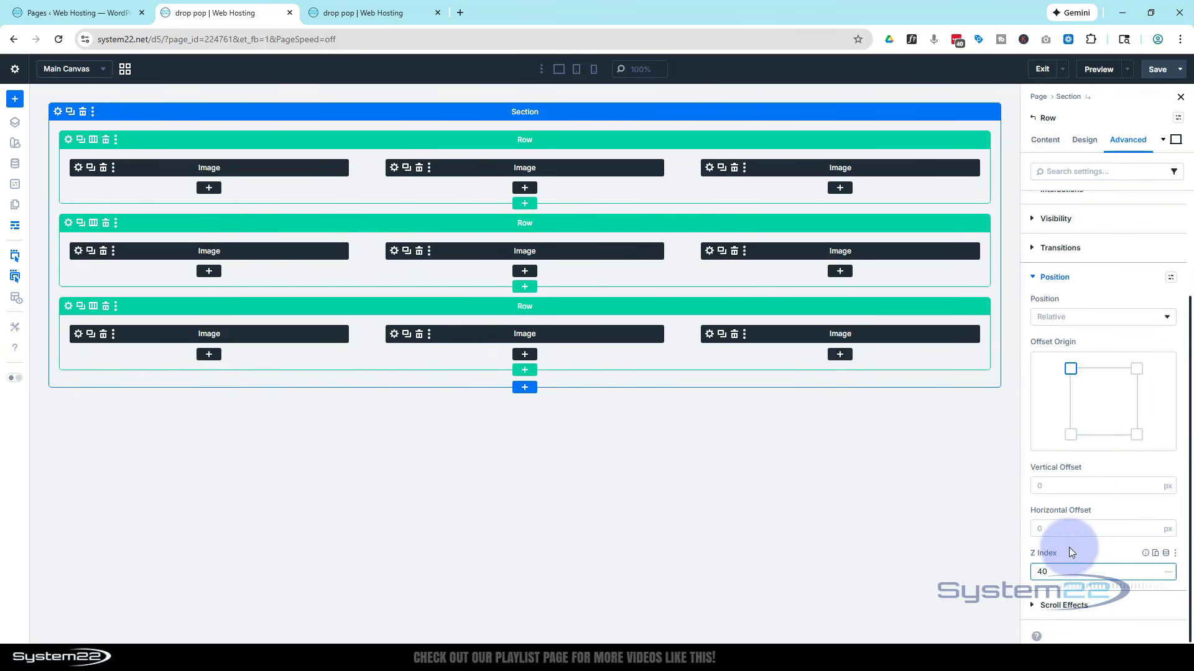
{"action": "left_click", "coordinate": [1069, 547]}
{"action": "left_click", "coordinate": [563, 102]}
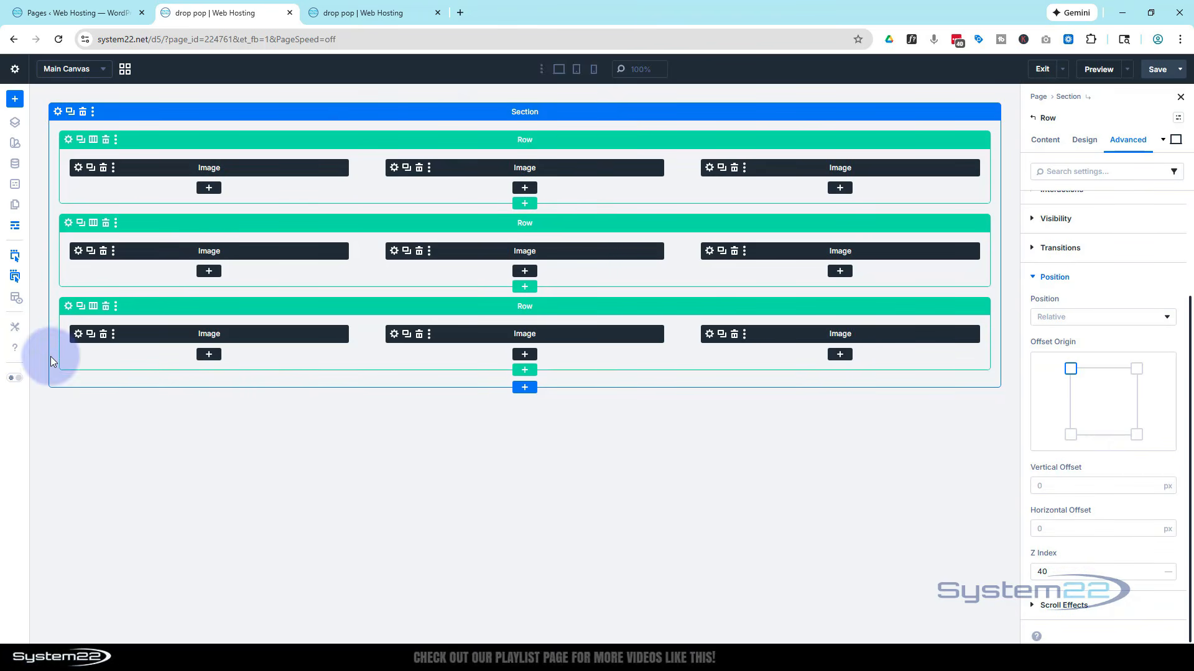
- Set the third row's Z Index to 30 in its position settings
{"action": "left_click", "coordinate": [63, 307]}
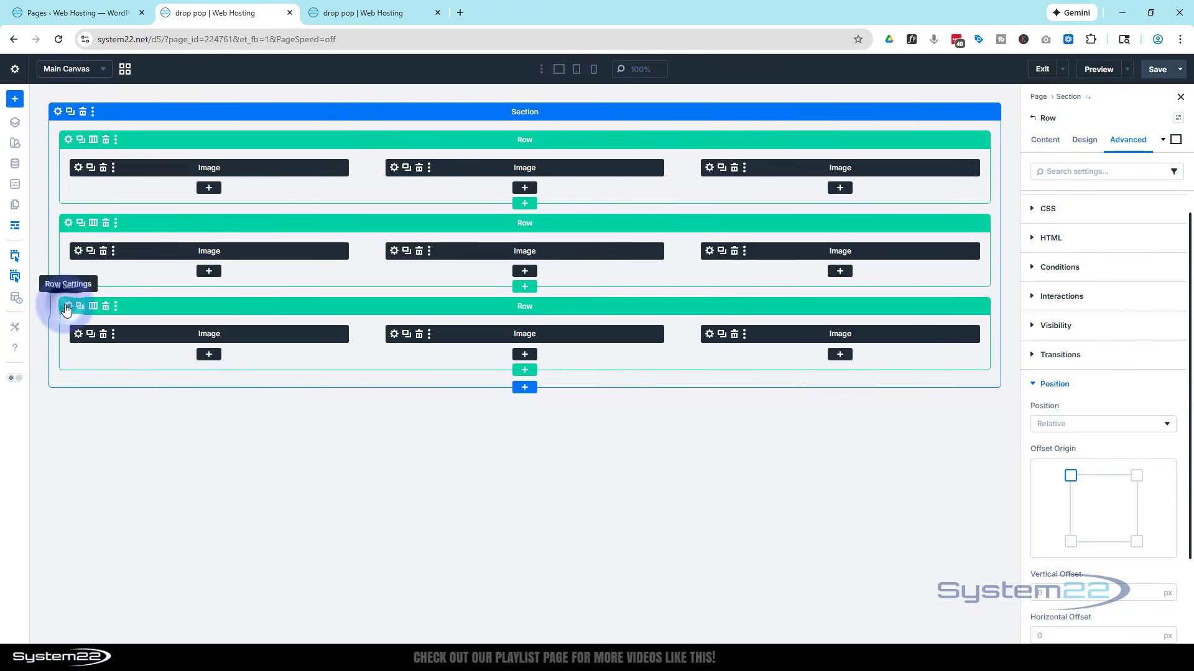
{"action": "scroll", "coordinate": [1094, 480], "scroll_direction": "down", "scroll_amount": 2}
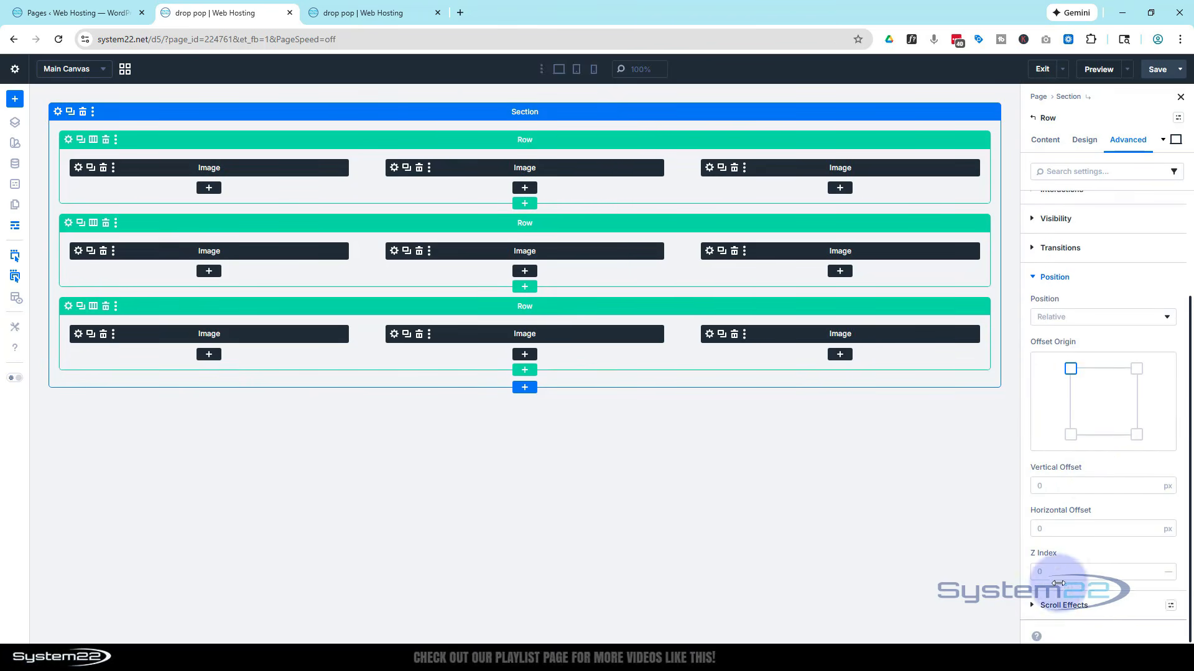
{"action": "left_click", "coordinate": [1040, 571]}
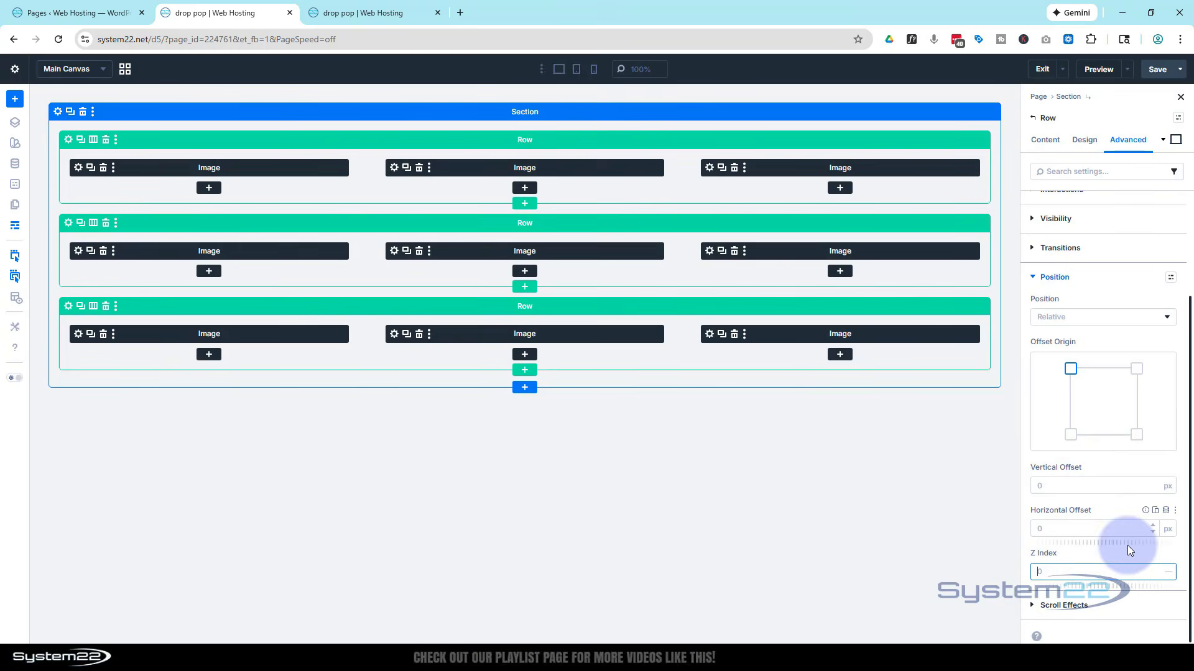
{"action": "type", "text": "30"}
{"action": "left_click", "coordinate": [948, 529]}
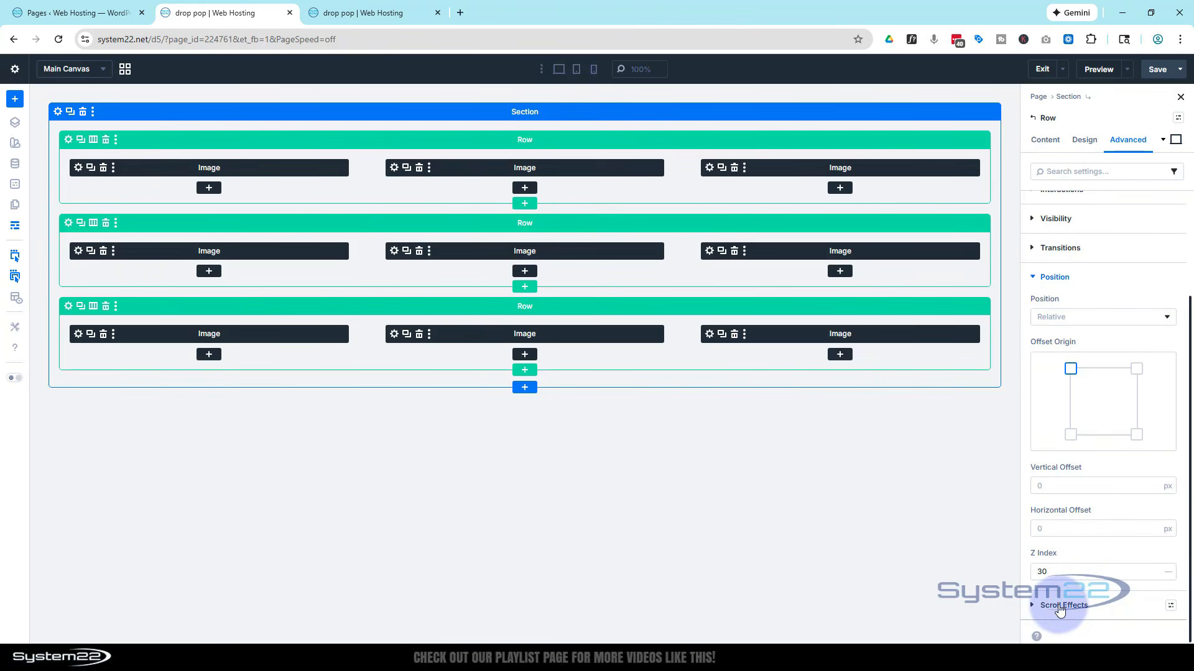
- Set the section's Horizontal Overflow to Hidden in its visibility settings and save the page
{"action": "left_click", "coordinate": [56, 113]}
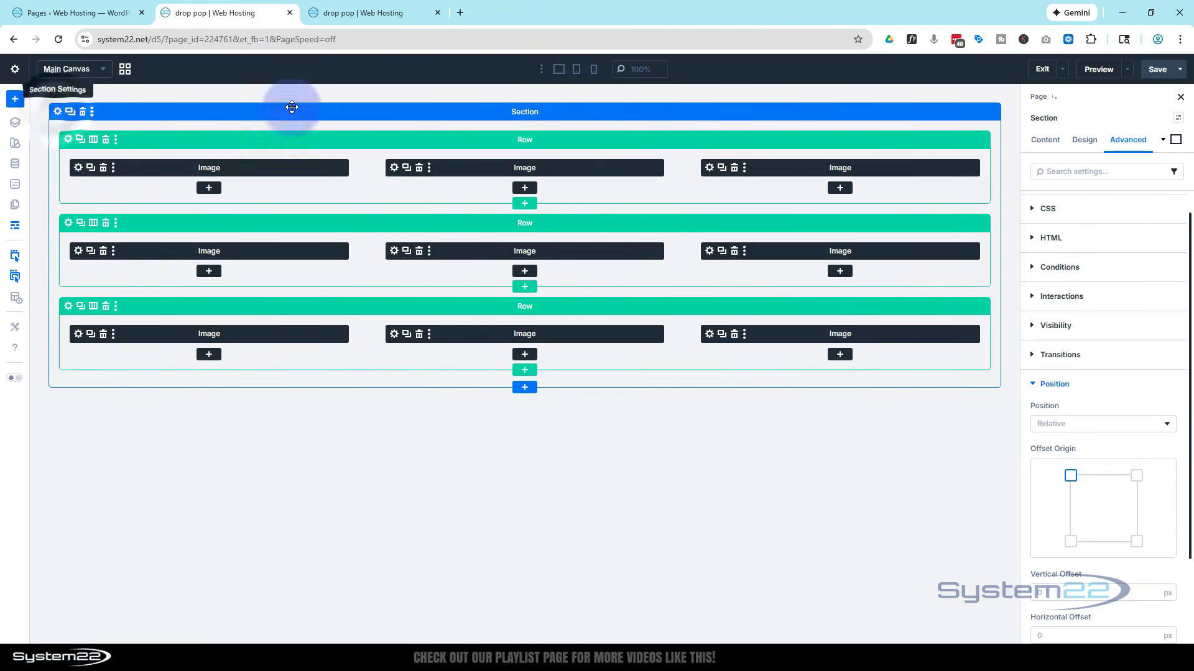
{"action": "left_click", "coordinate": [1087, 325]}
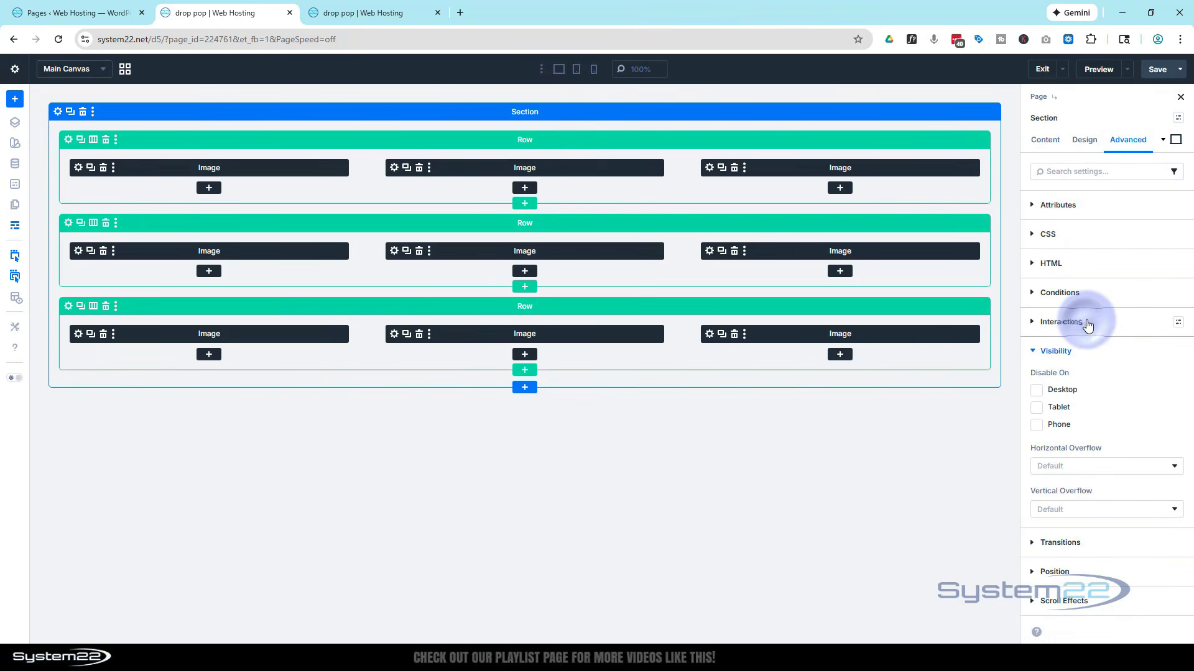
{"action": "left_click", "coordinate": [1061, 470]}
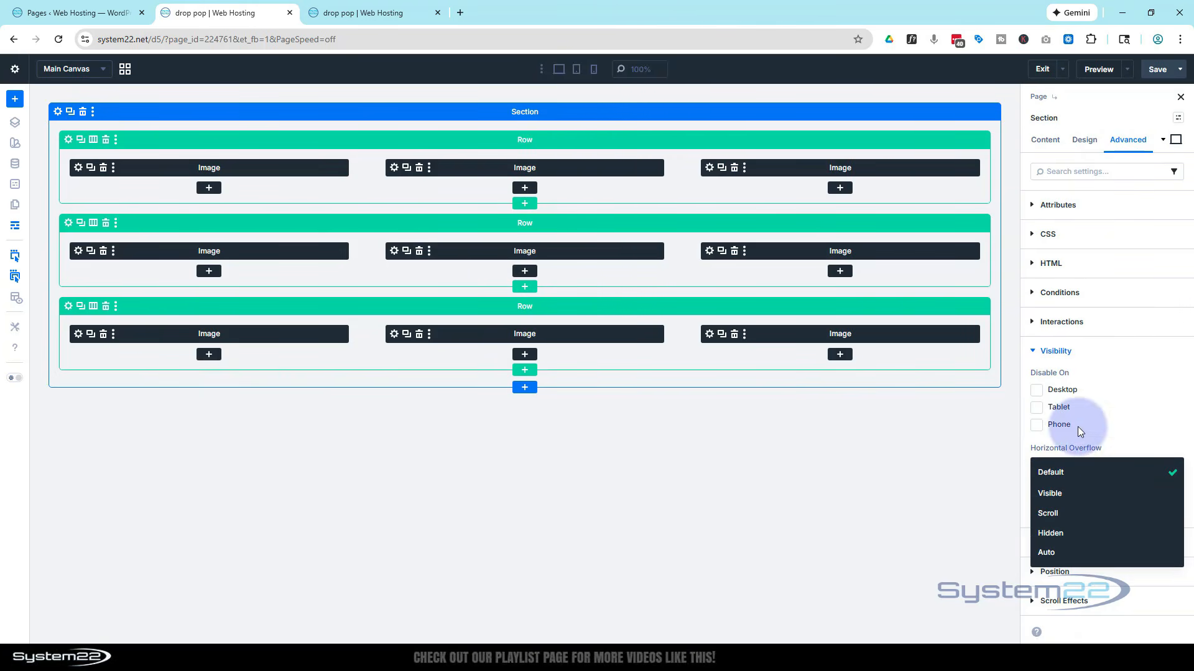
{"action": "left_click", "coordinate": [1073, 534]}
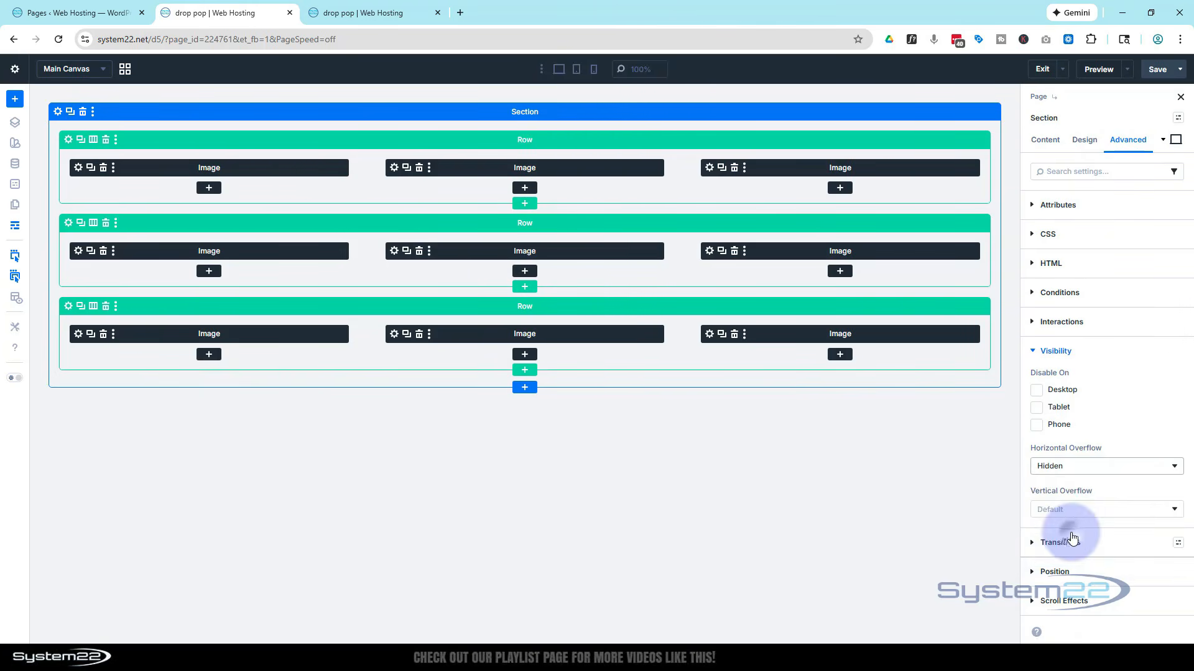
{"action": "left_click", "coordinate": [1172, 74]}
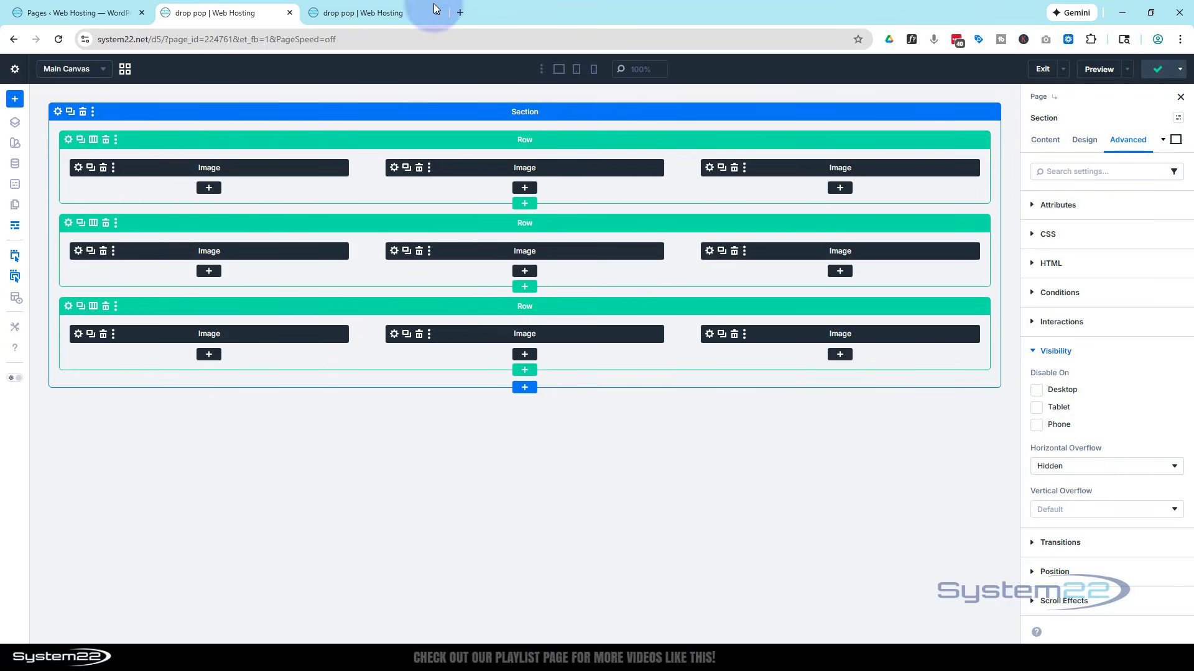
- Reload the preview page and check how the hand-icon dropdowns of the first-row and second-row images overlap the rows below
{"action": "left_click", "coordinate": [368, 13]}
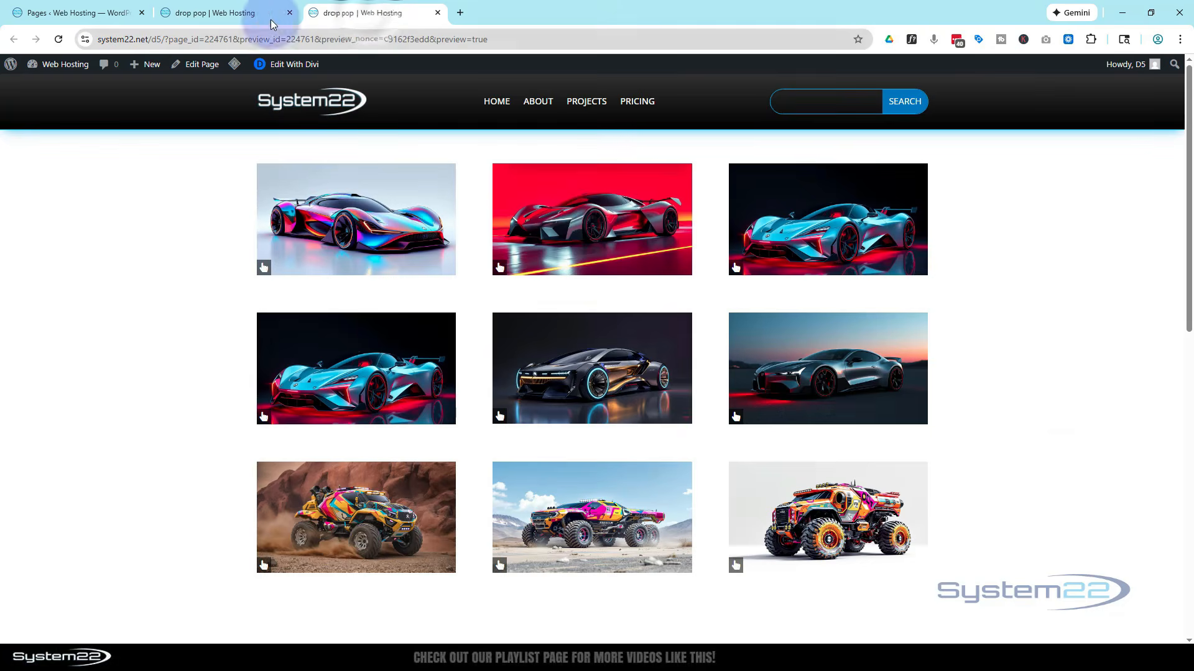
{"action": "left_click", "coordinate": [58, 39]}
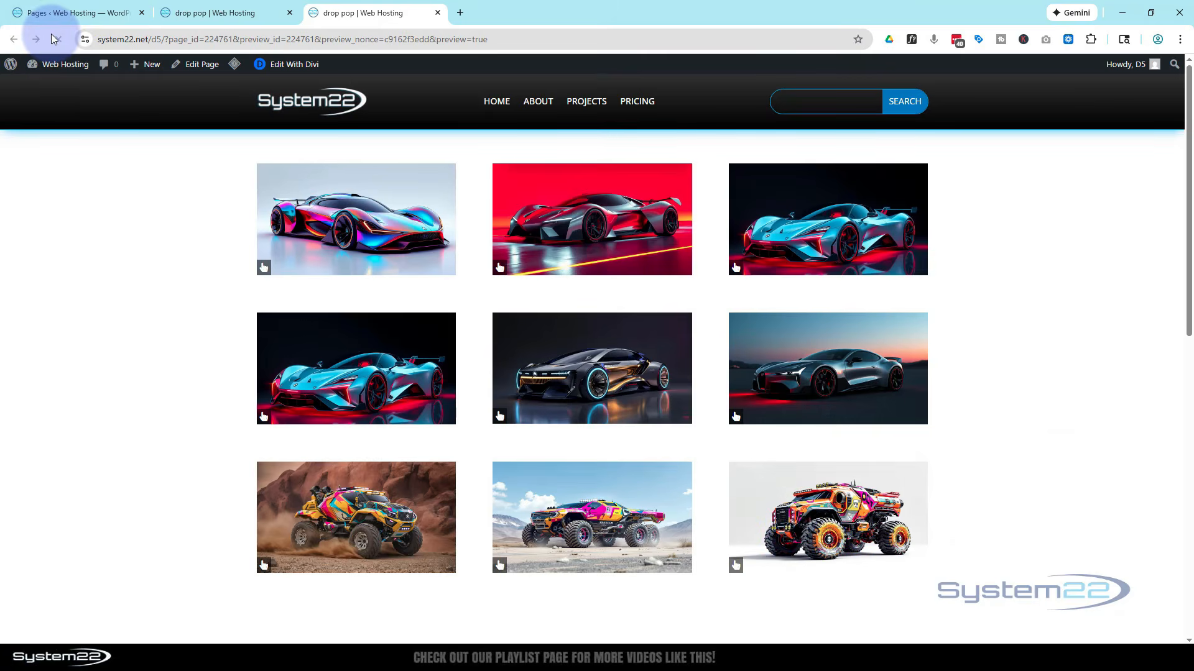
{"action": "left_click", "coordinate": [235, 268]}
{"action": "left_click", "coordinate": [263, 267]}
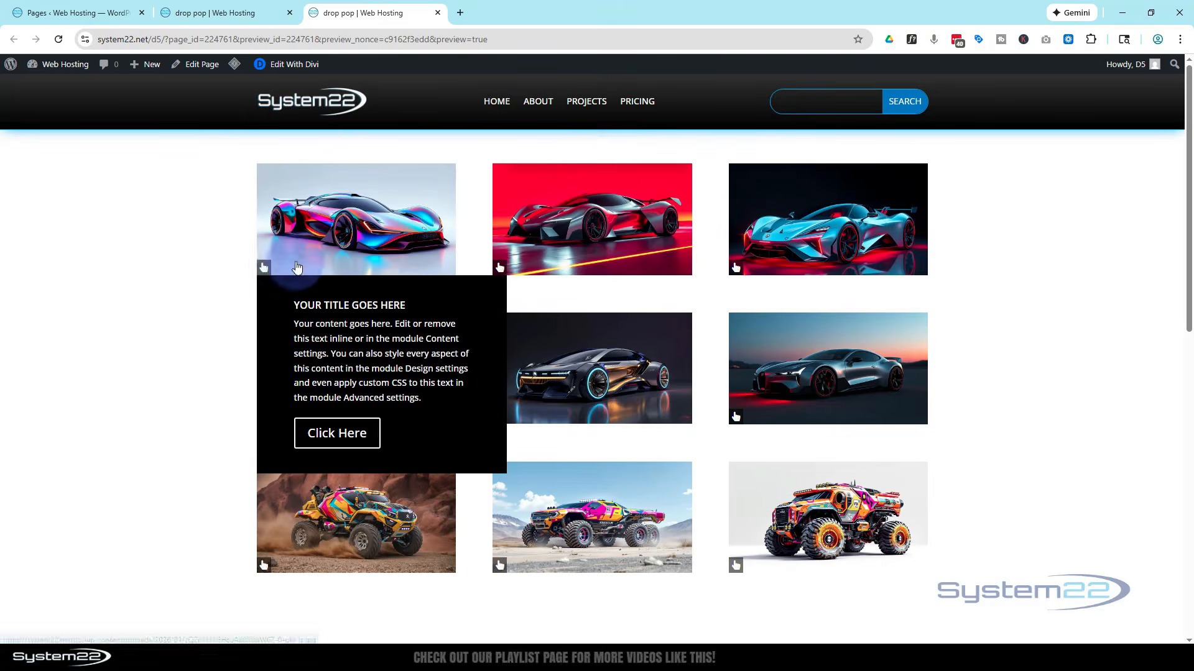
{"action": "left_click", "coordinate": [499, 269]}
{"action": "left_click", "coordinate": [737, 267]}
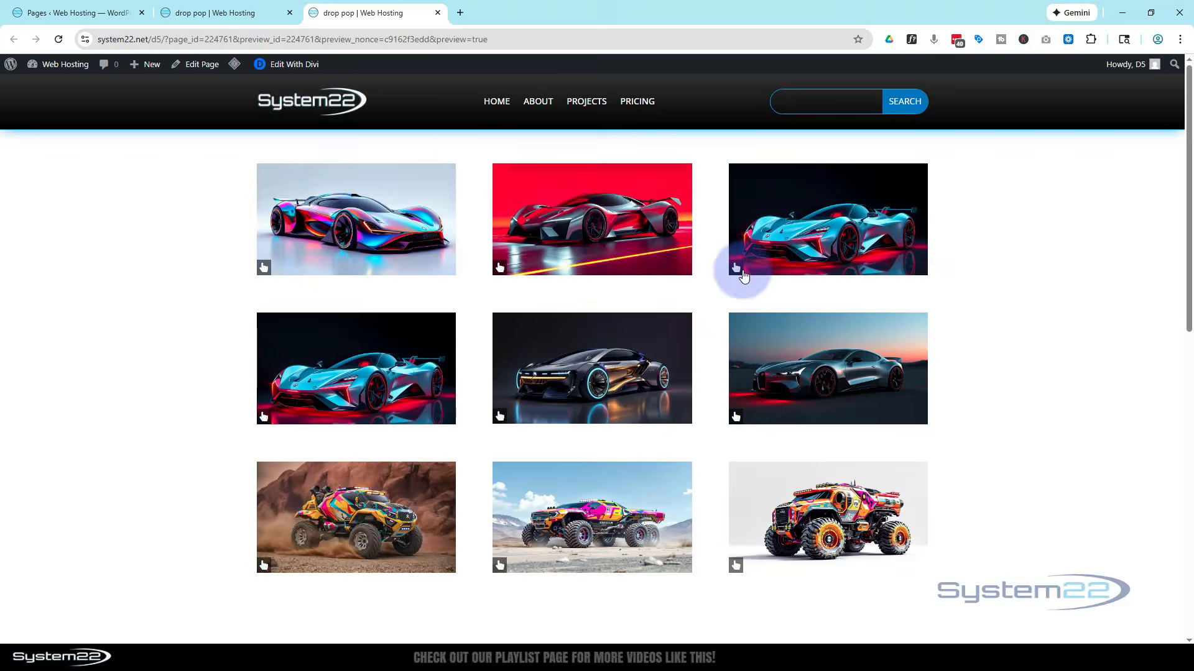
{"action": "left_click", "coordinate": [714, 331]}
{"action": "left_click", "coordinate": [736, 415]}
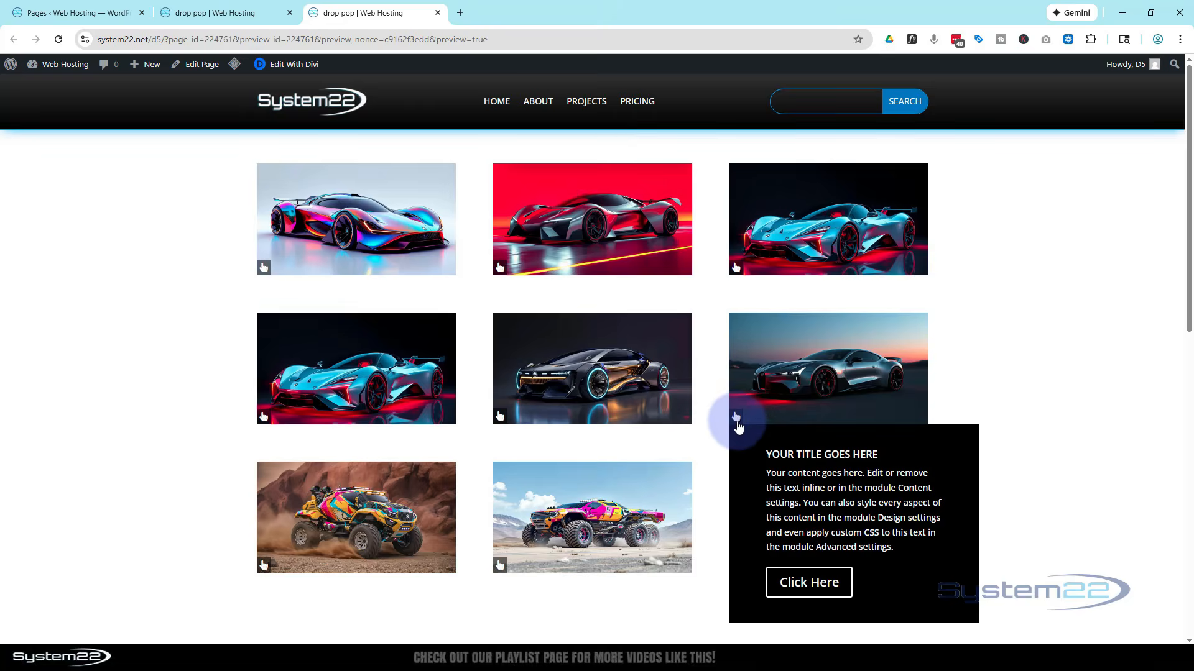
{"action": "left_click", "coordinate": [606, 343]}
{"action": "left_click", "coordinate": [507, 414]}
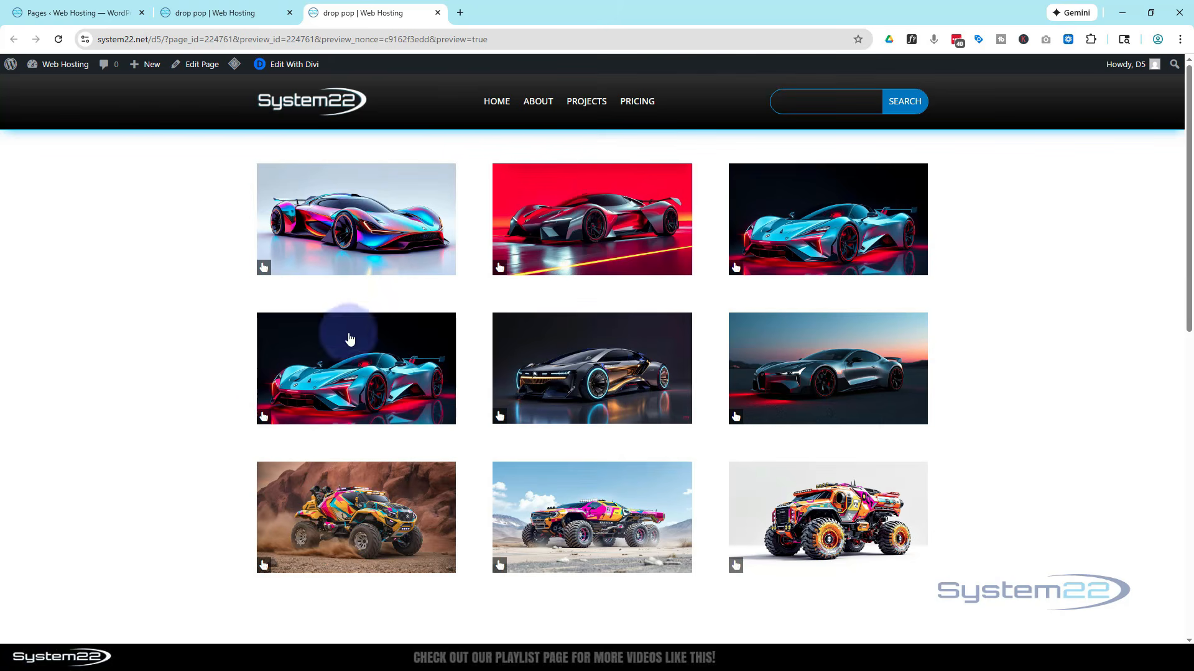
{"action": "mouse_move", "coordinate": [263, 417]}
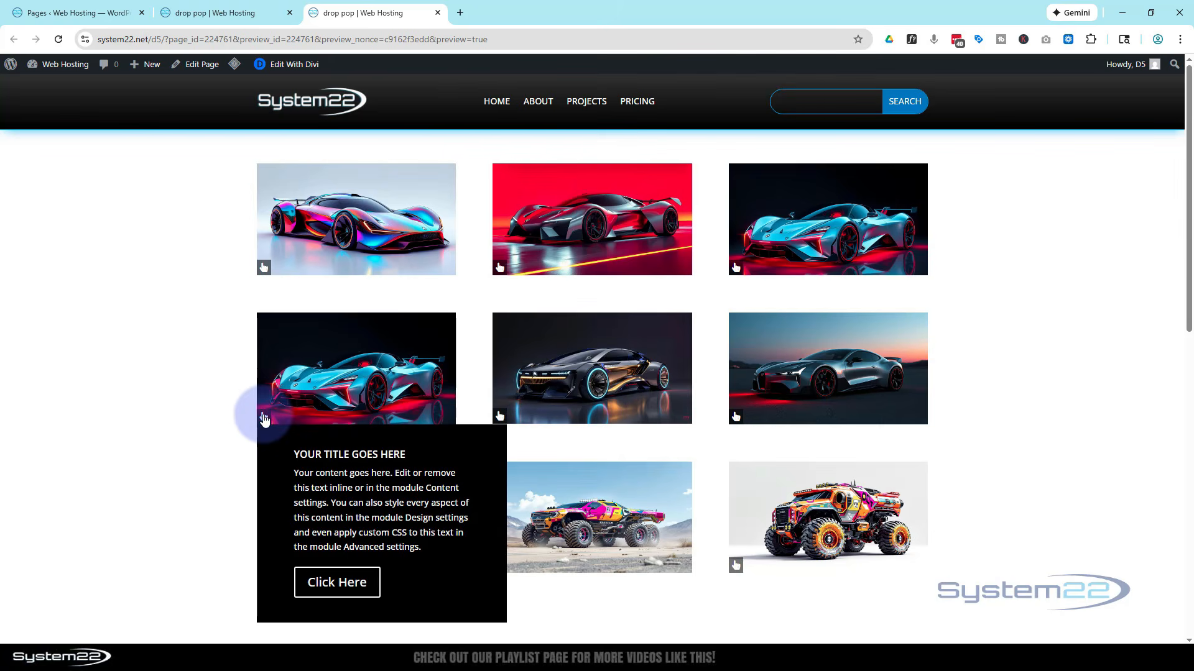
- Test the first image's lightbox on the preview page, close it, and recheck the hand-icon dropdowns in the top two rows
{"action": "left_click", "coordinate": [380, 238]}
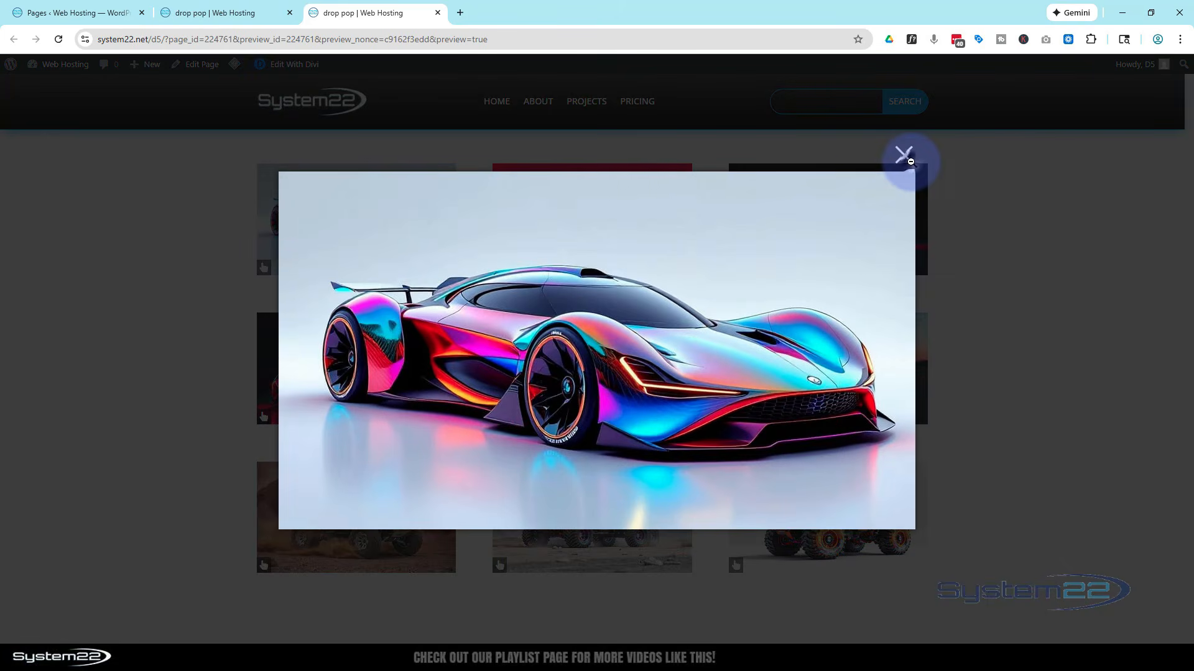
{"action": "left_click", "coordinate": [910, 161]}
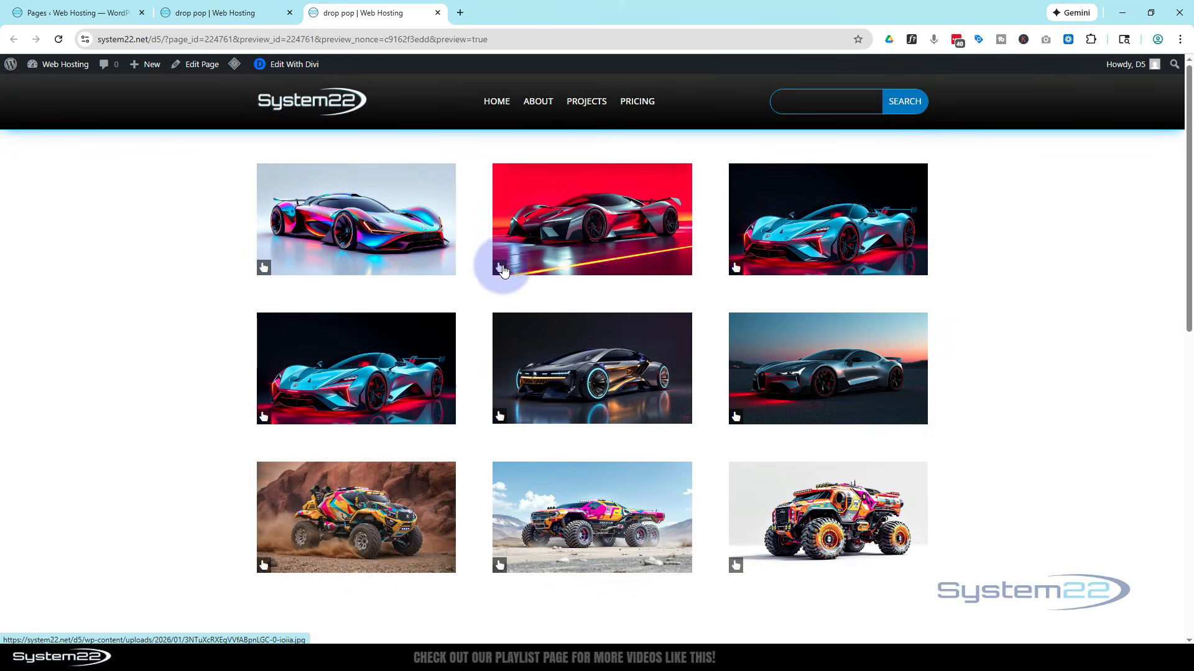
{"action": "mouse_move", "coordinate": [744, 272]}
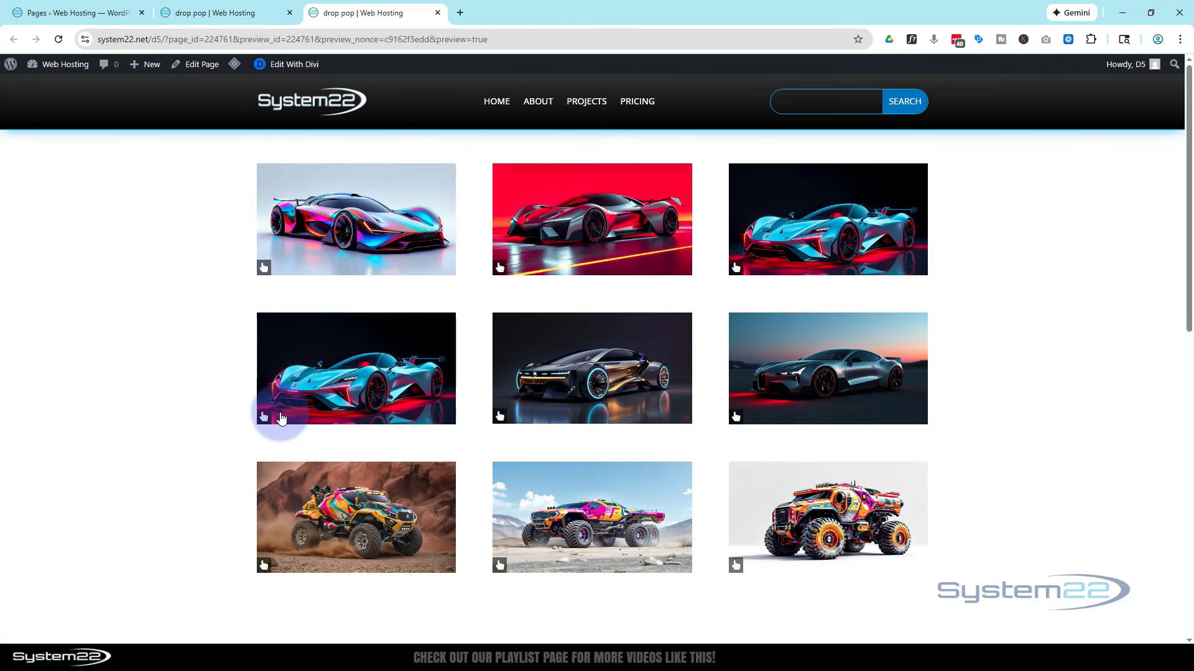
{"action": "mouse_move", "coordinate": [500, 415]}
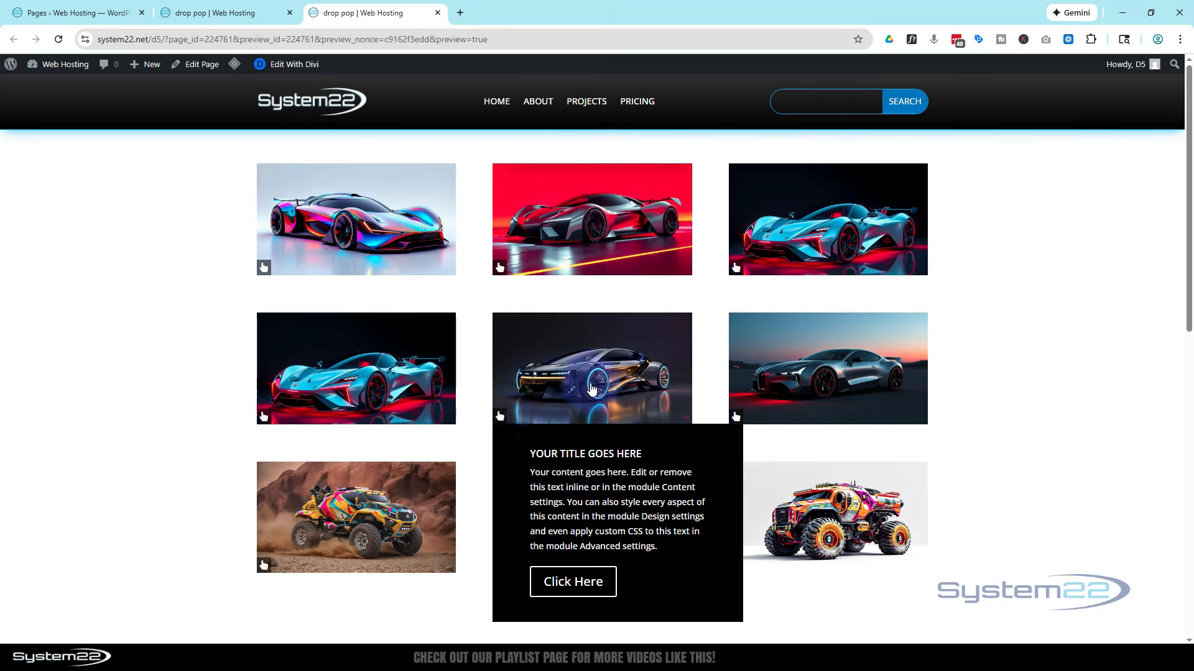
{"action": "mouse_move", "coordinate": [737, 417]}
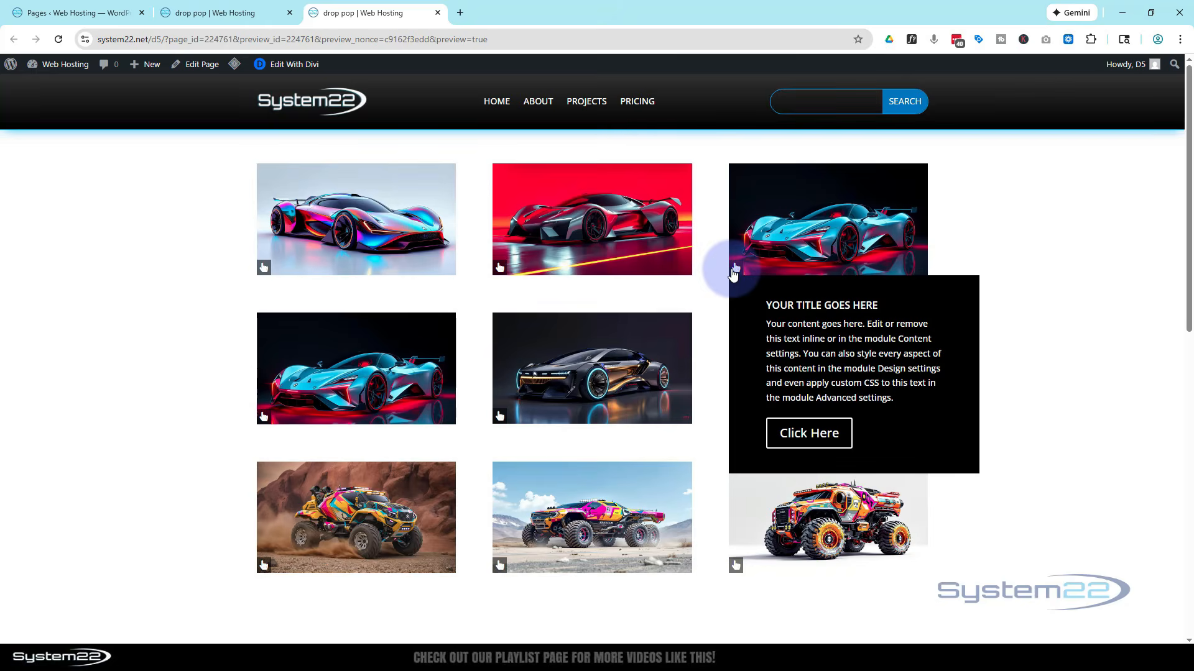
{"action": "mouse_move", "coordinate": [501, 271]}
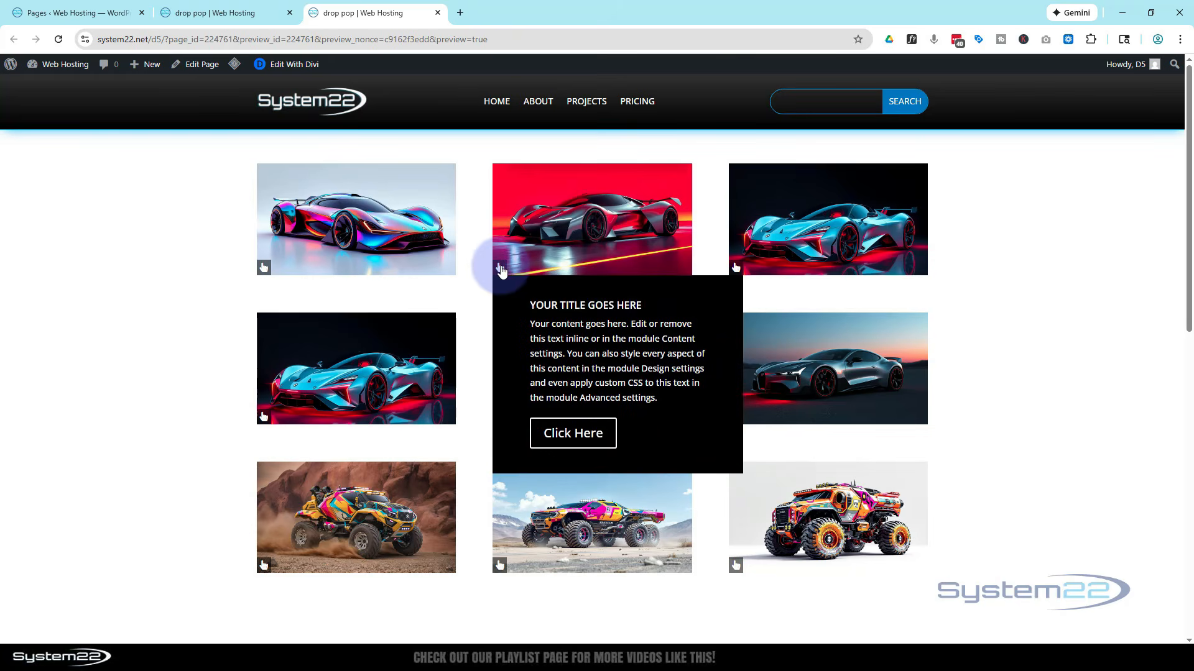
{"action": "mouse_move", "coordinate": [264, 266]}
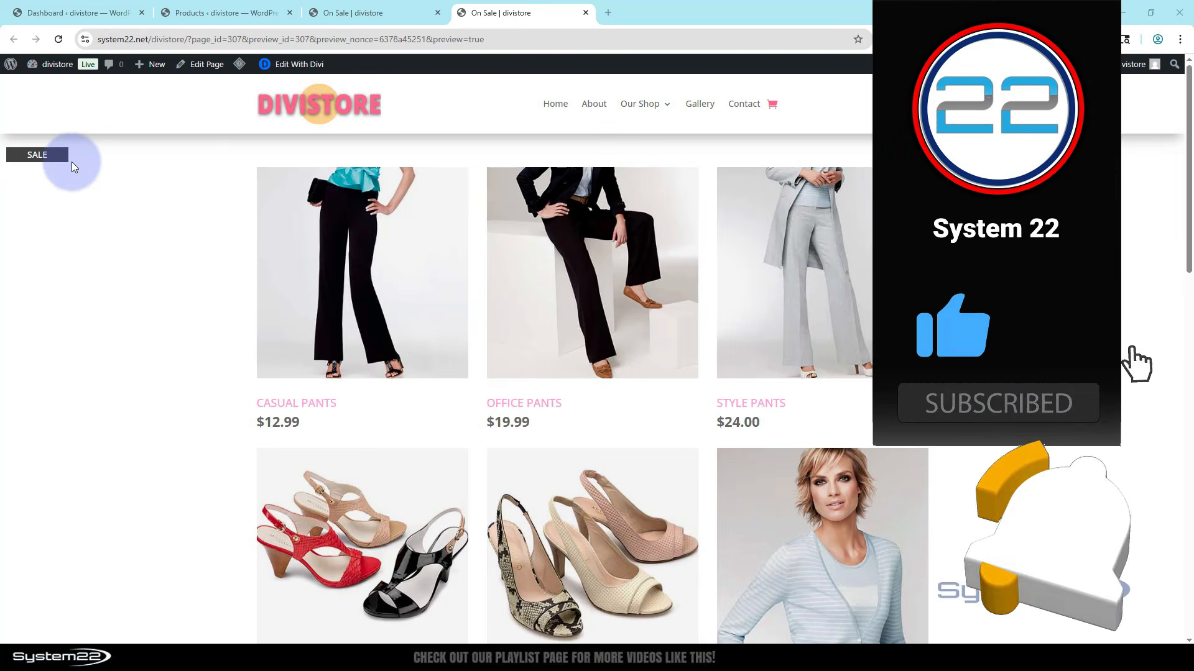
- Open the Sale dropdown on the Divistore On Sale page, look through its product images, and close it
{"action": "left_click", "coordinate": [55, 158]}
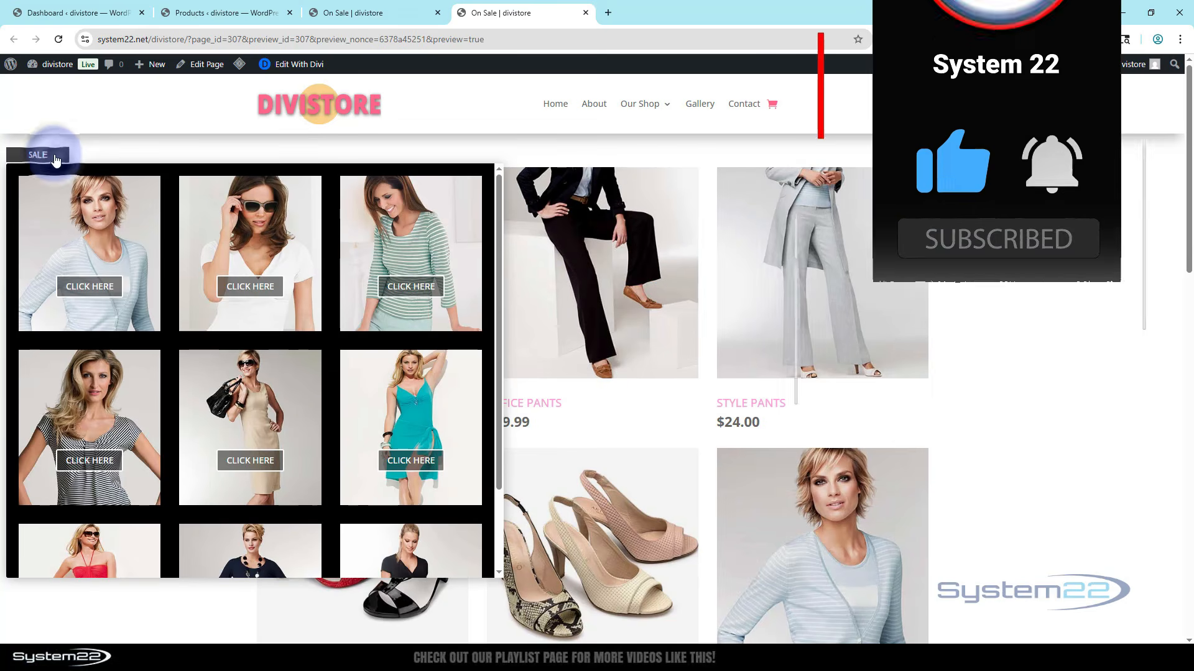
{"action": "scroll", "coordinate": [246, 301], "scroll_direction": "down", "scroll_amount": 2}
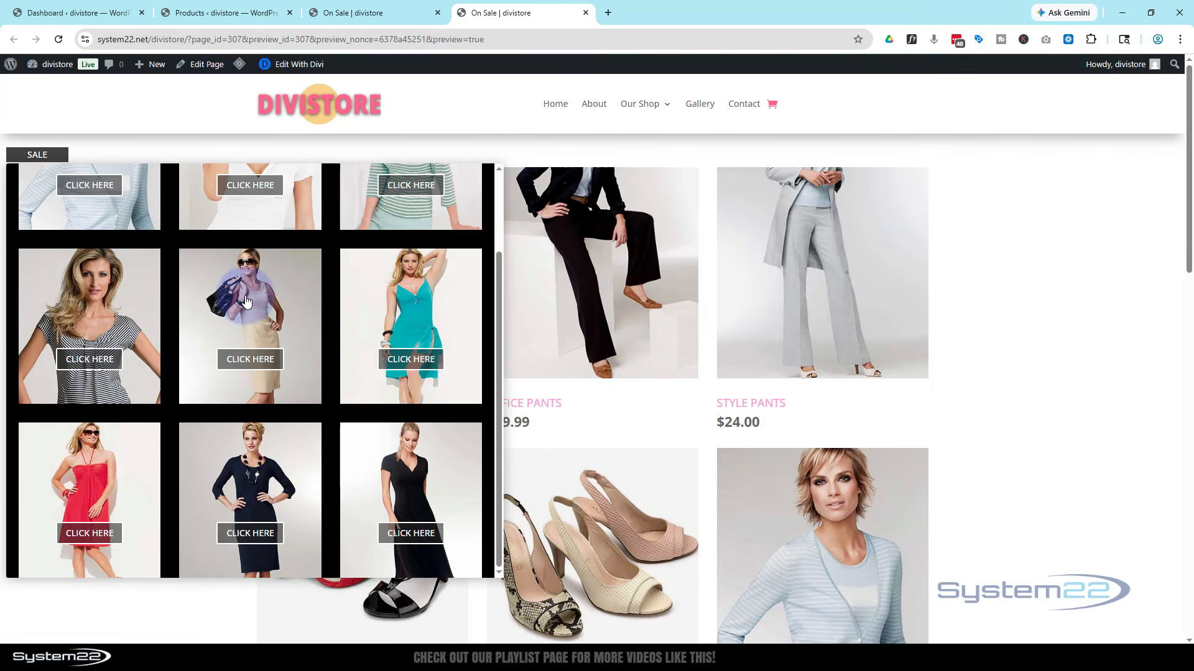
{"action": "scroll", "coordinate": [246, 301], "scroll_direction": "up", "scroll_amount": 2}
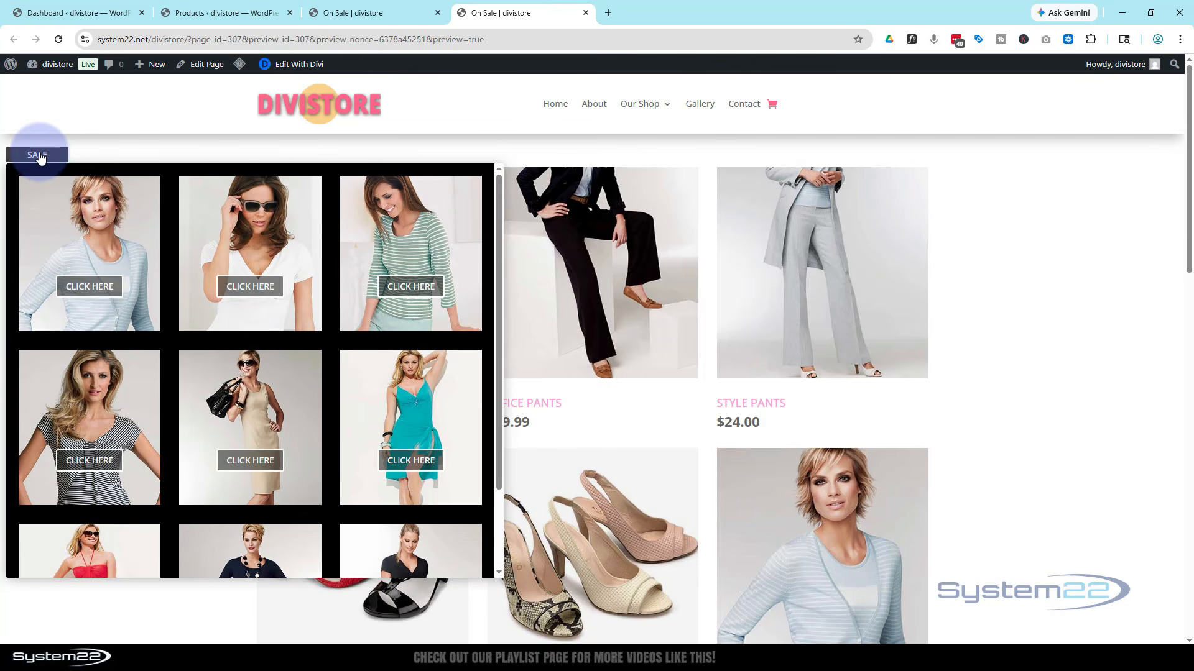
{"action": "left_click", "coordinate": [38, 156]}
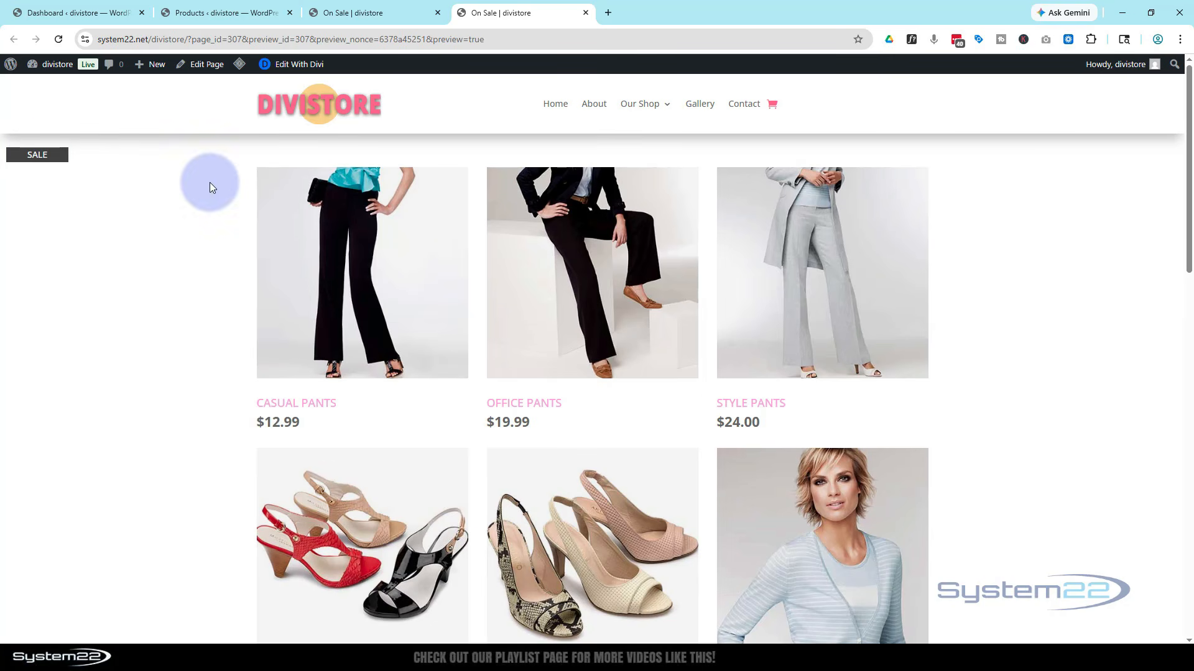
- View the On Sale page in iPad Air emulation, browse the Sale dropdown, and follow the turquoise dress's link to its product page
{"action": "key", "text": "ctrl+shift+i"}
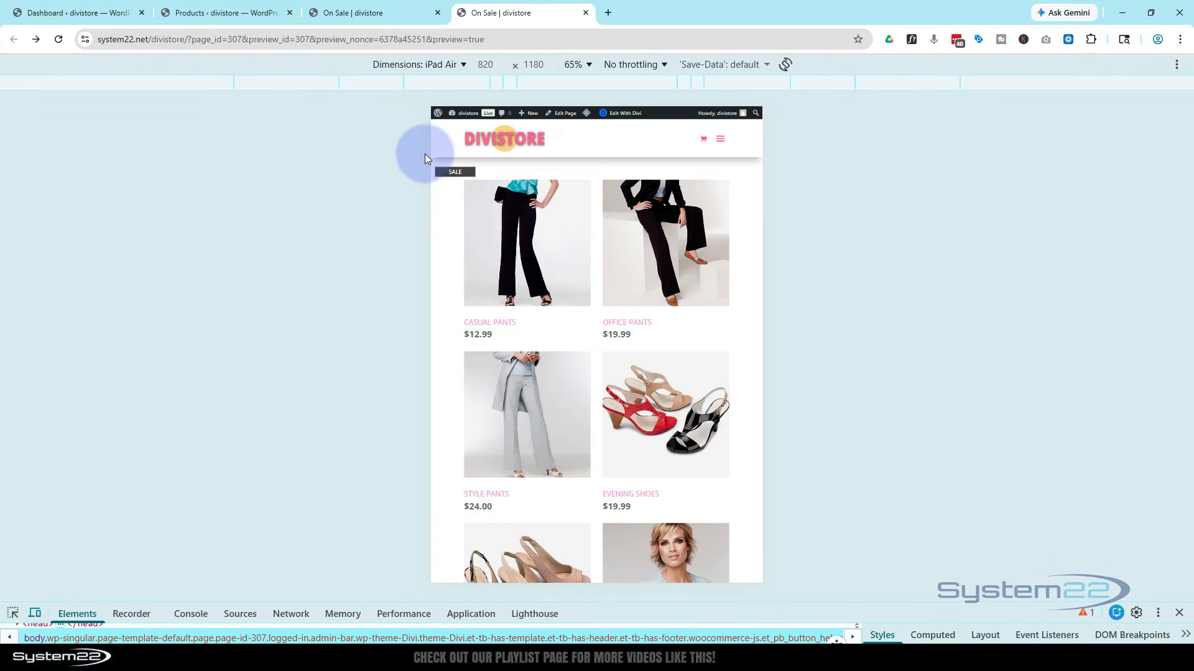
{"action": "left_click", "coordinate": [445, 173]}
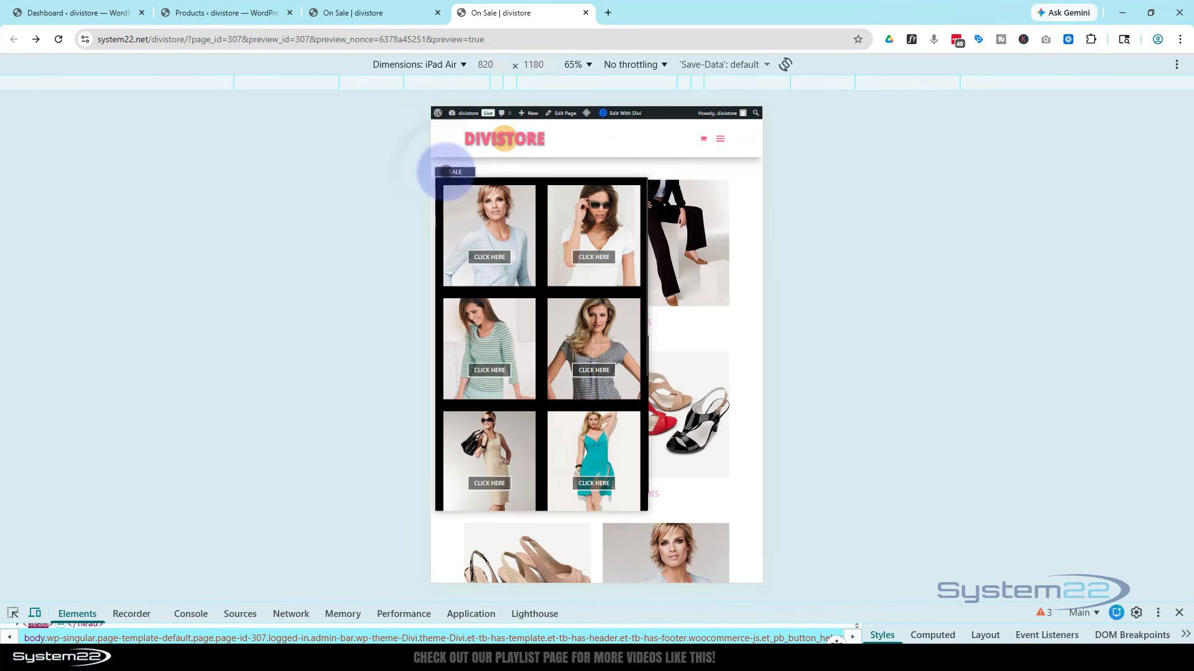
{"action": "scroll", "coordinate": [543, 280], "scroll_direction": "down", "scroll_amount": 3}
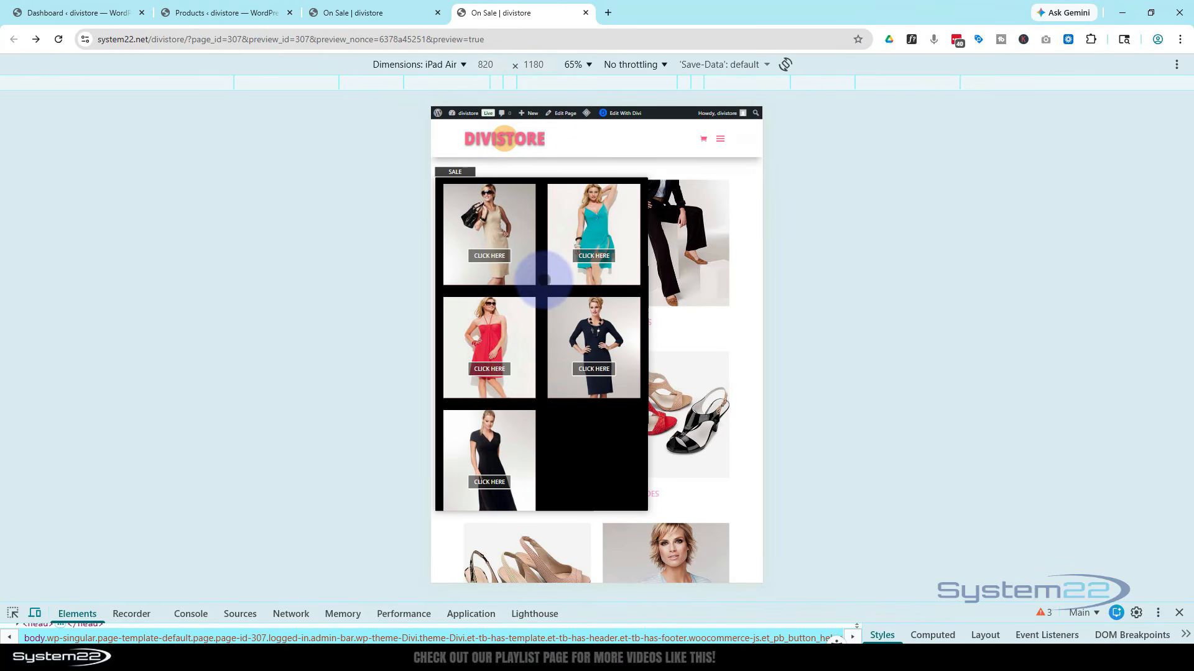
{"action": "left_click", "coordinate": [593, 256]}
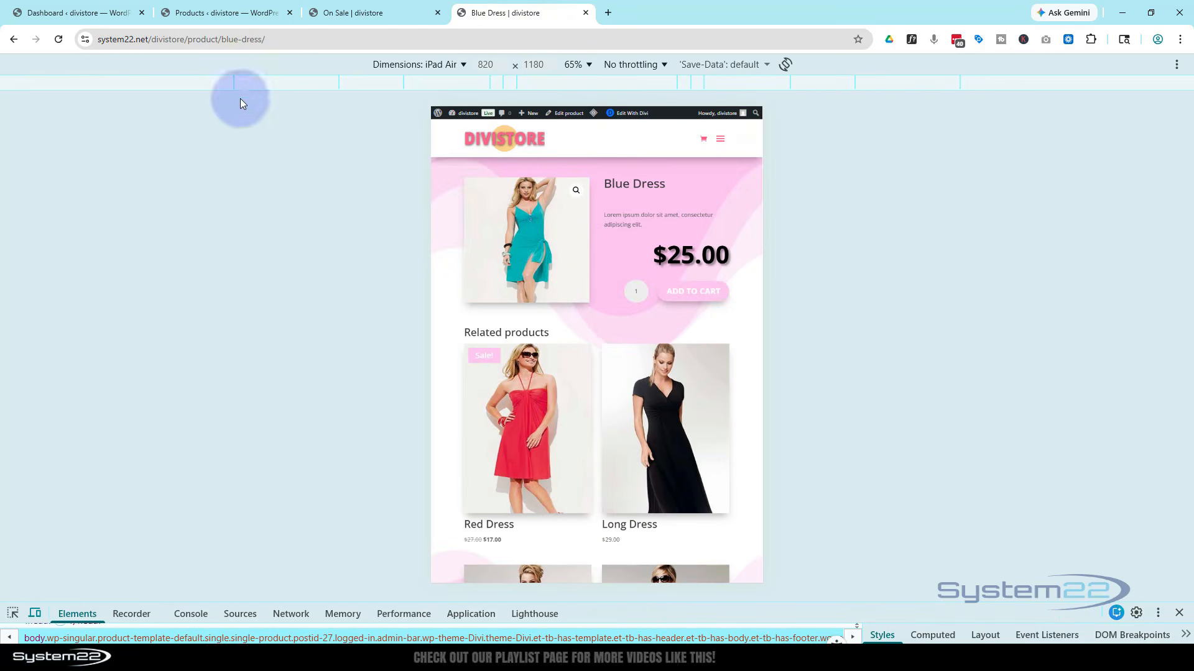
- Emulate an iPhone 12 Pro, return to the On Sale page to examine its Sale dropdown, and close the developer tools
{"action": "left_click", "coordinate": [386, 65]}
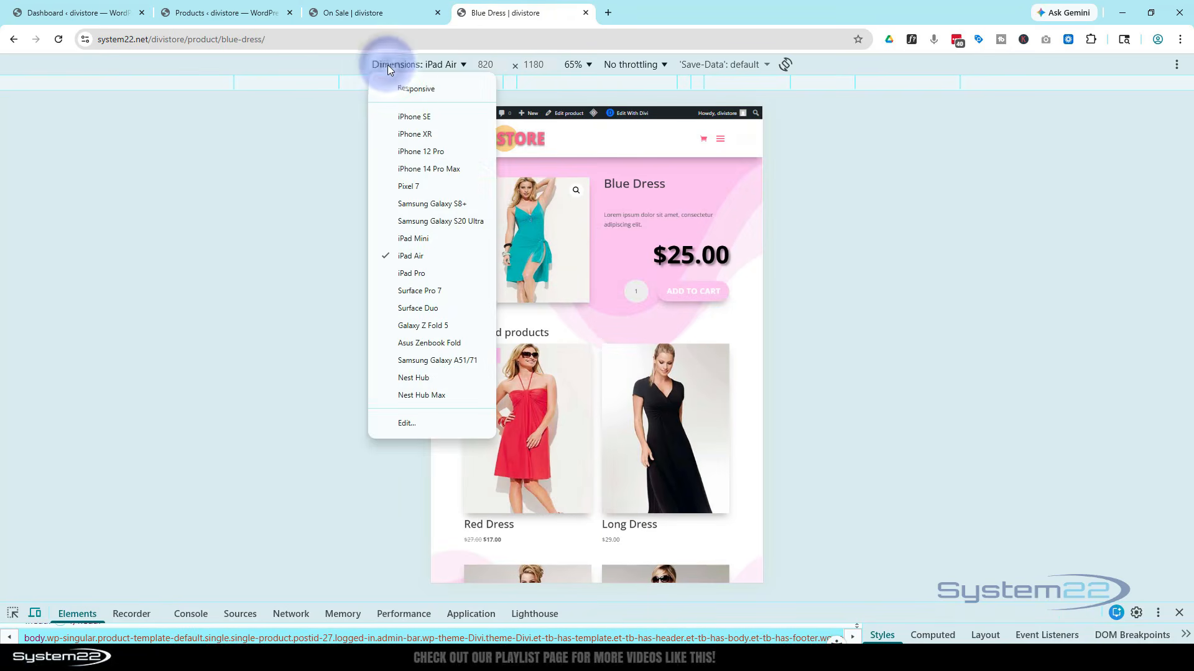
{"action": "left_click", "coordinate": [410, 151]}
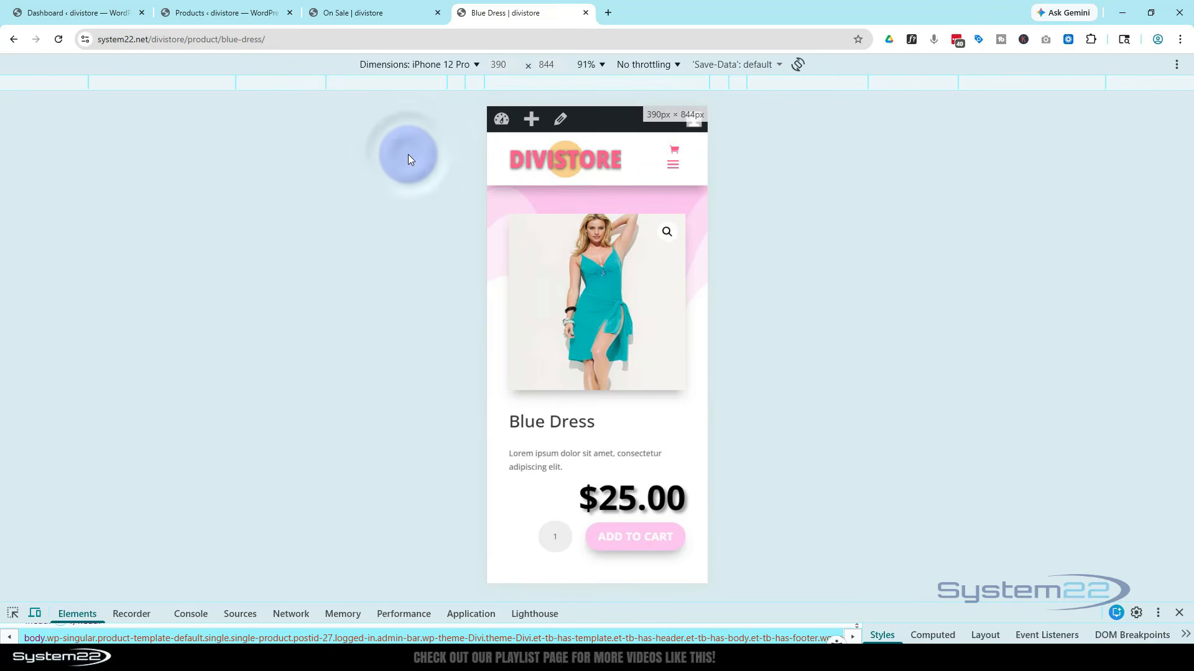
{"action": "left_click", "coordinate": [12, 39]}
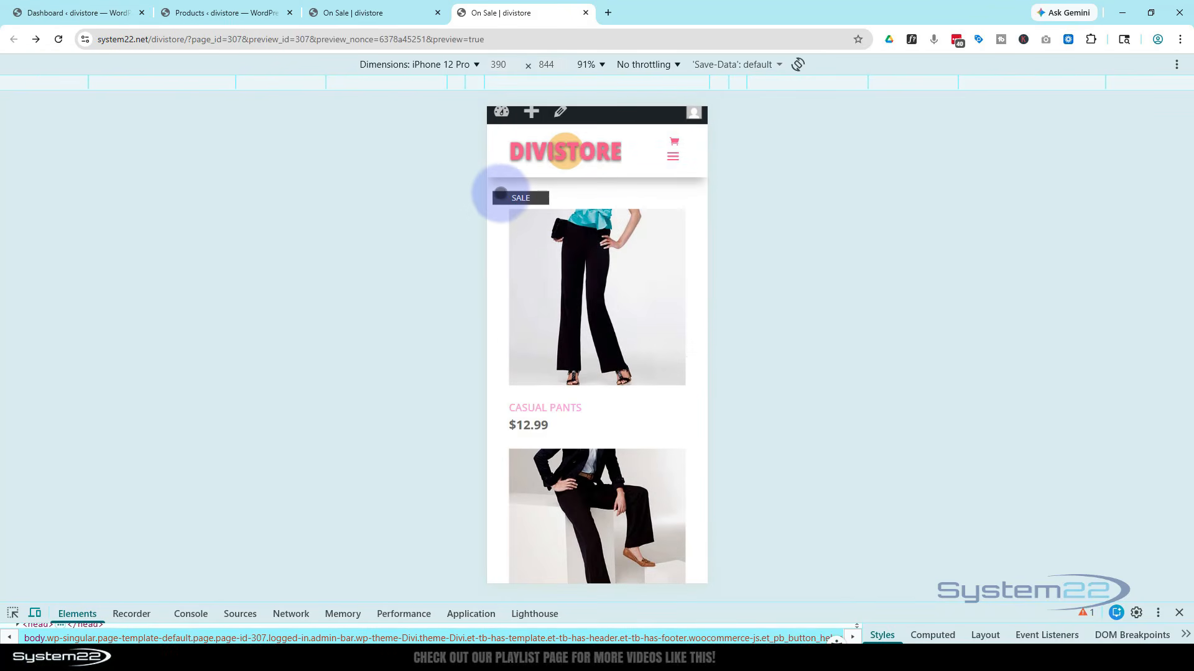
{"action": "left_click", "coordinate": [512, 199]}
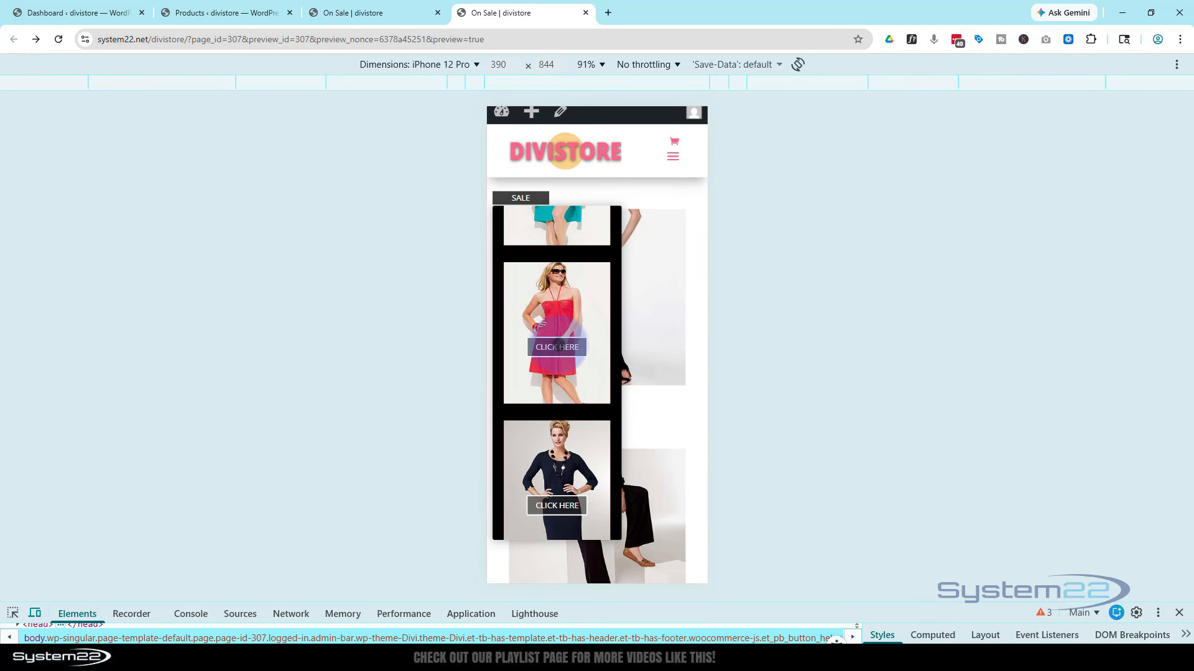
{"action": "left_click", "coordinate": [1179, 615]}
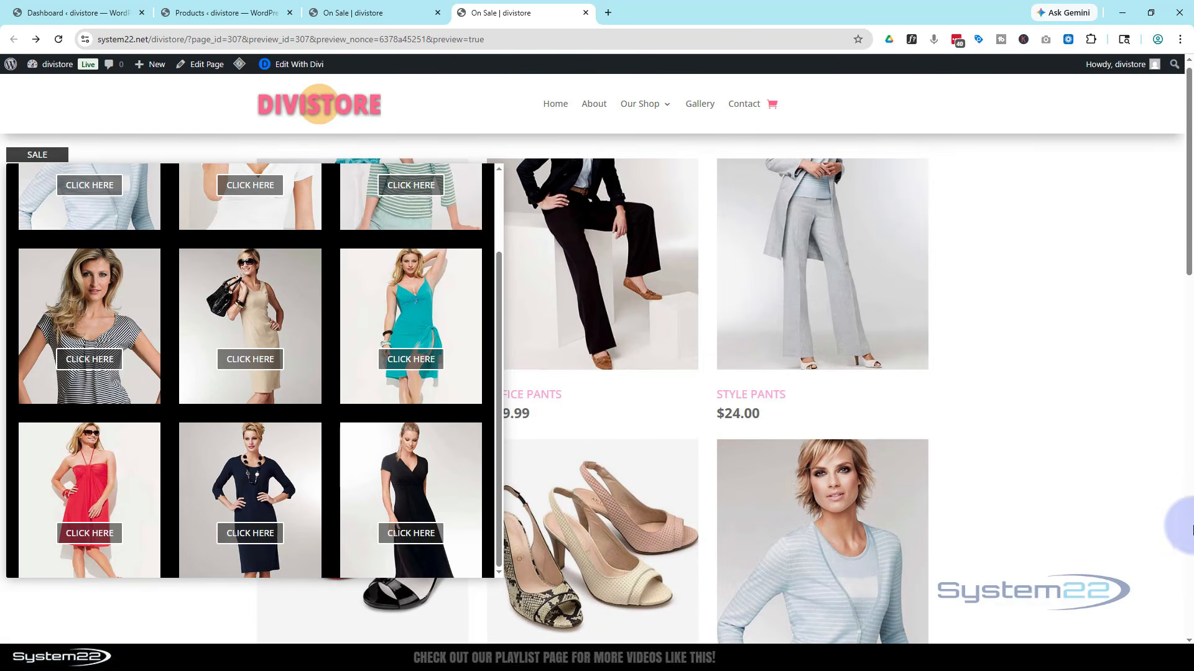
- Close the Sale dropdown and scan the product list to check the Sale button's position during scrolling
{"action": "left_click", "coordinate": [51, 157]}
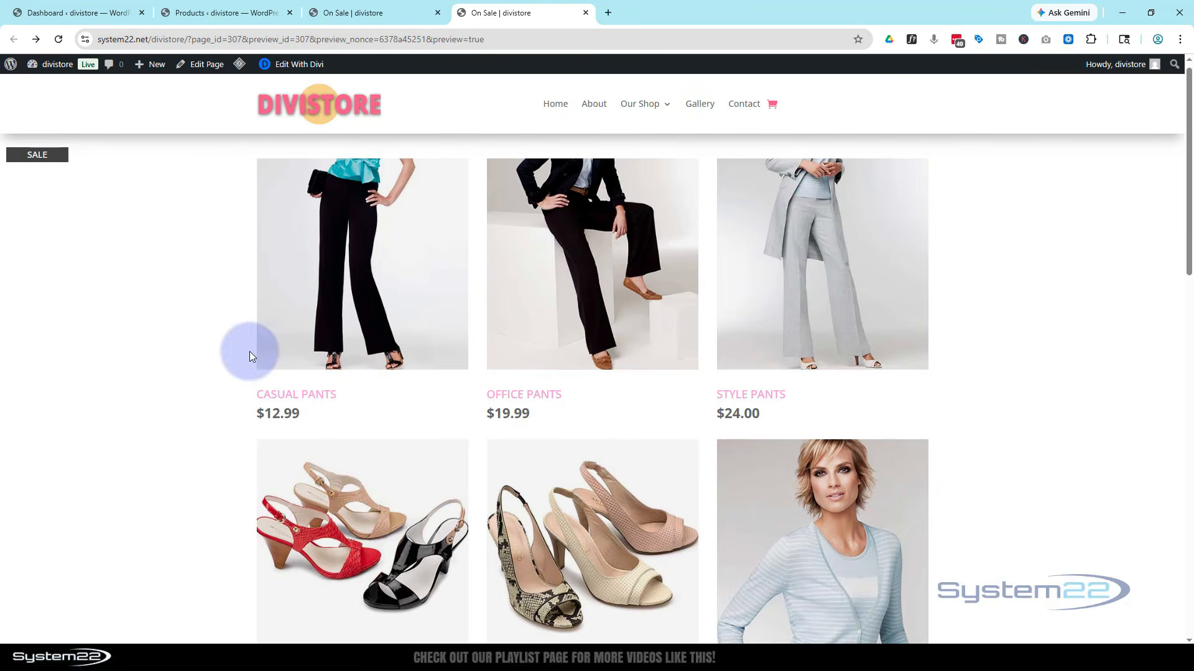
{"action": "scroll", "coordinate": [250, 354], "scroll_direction": "down", "scroll_amount": 10}
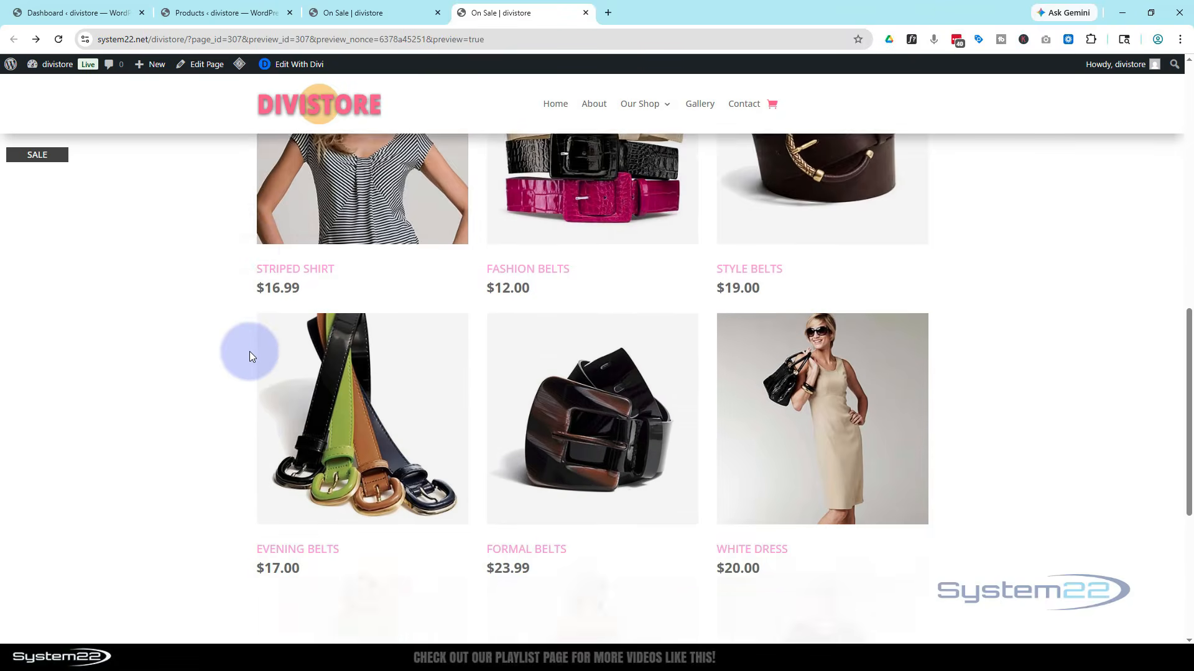
{"action": "scroll", "coordinate": [249, 354], "scroll_direction": "down", "scroll_amount": 2}
{"action": "scroll", "coordinate": [248, 357], "scroll_direction": "up", "scroll_amount": 4}
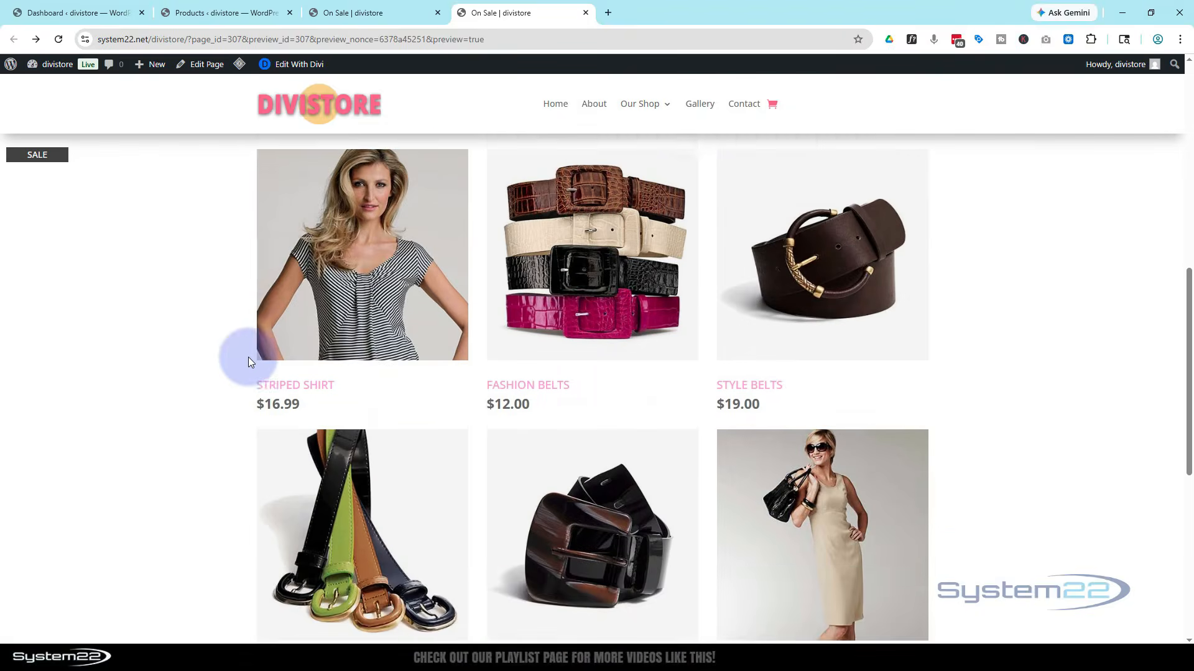
- In the On Sale page builder, delete the Sale module with its dropdown and the empty row below the products
{"action": "scroll", "coordinate": [248, 357], "scroll_direction": "up", "scroll_amount": 8}
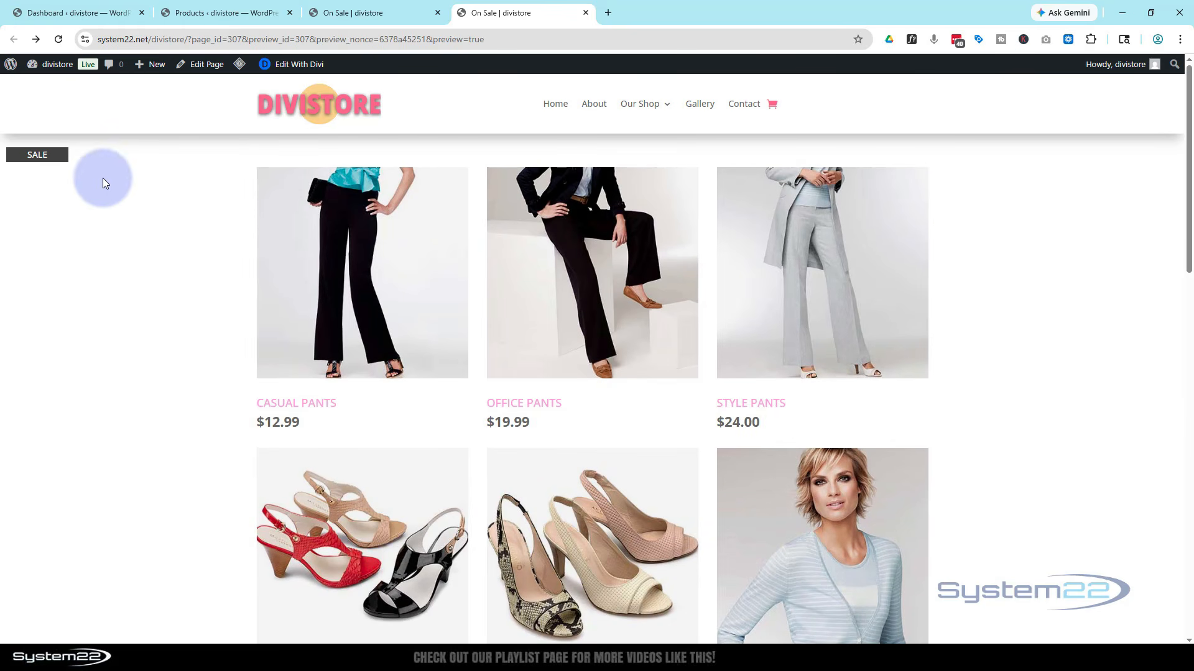
{"action": "left_click", "coordinate": [360, 13]}
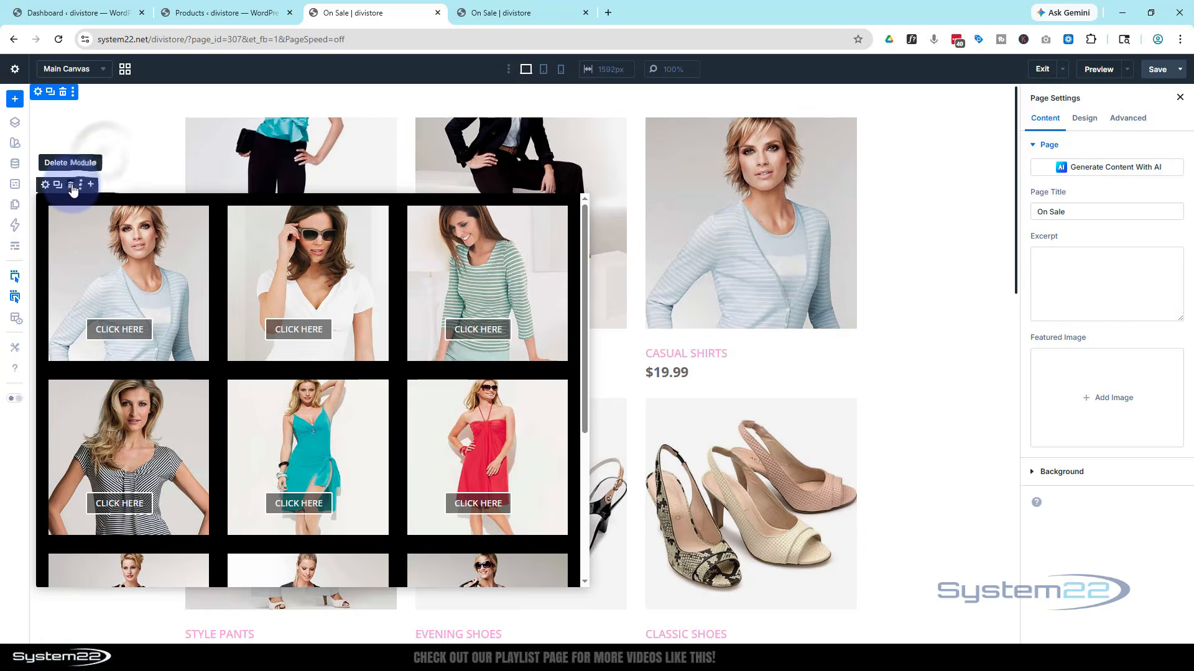
{"action": "left_click", "coordinate": [72, 186]}
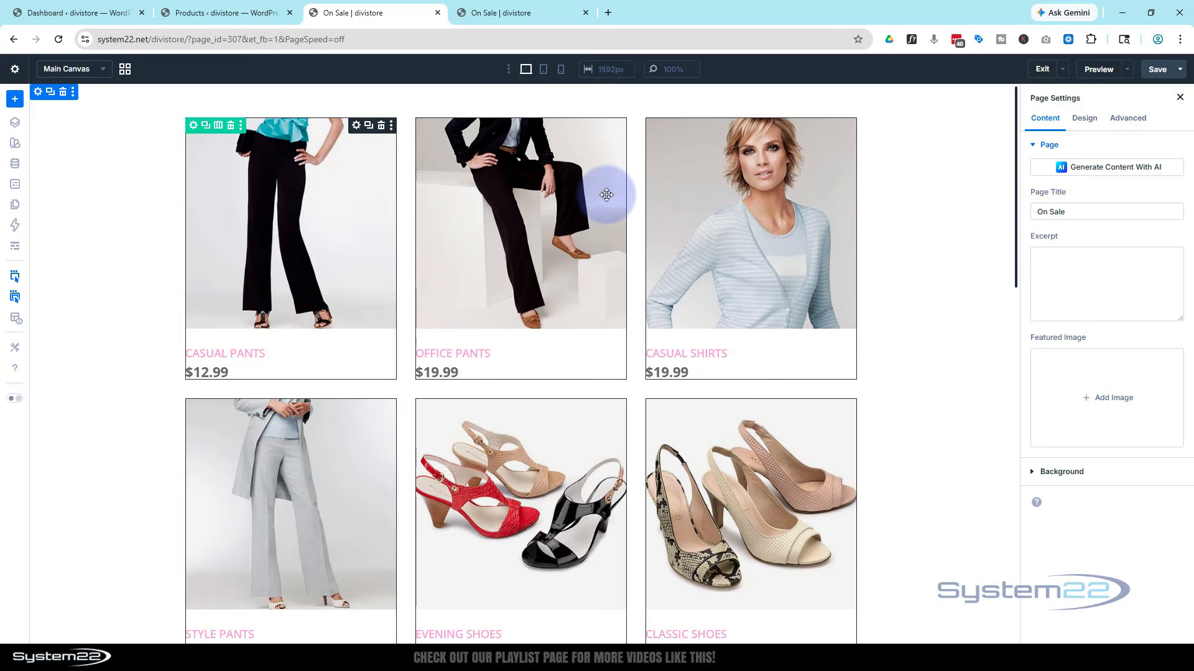
{"action": "scroll", "coordinate": [608, 195], "scroll_direction": "down", "scroll_amount": 6}
{"action": "scroll", "coordinate": [607, 194], "scroll_direction": "down", "scroll_amount": 9}
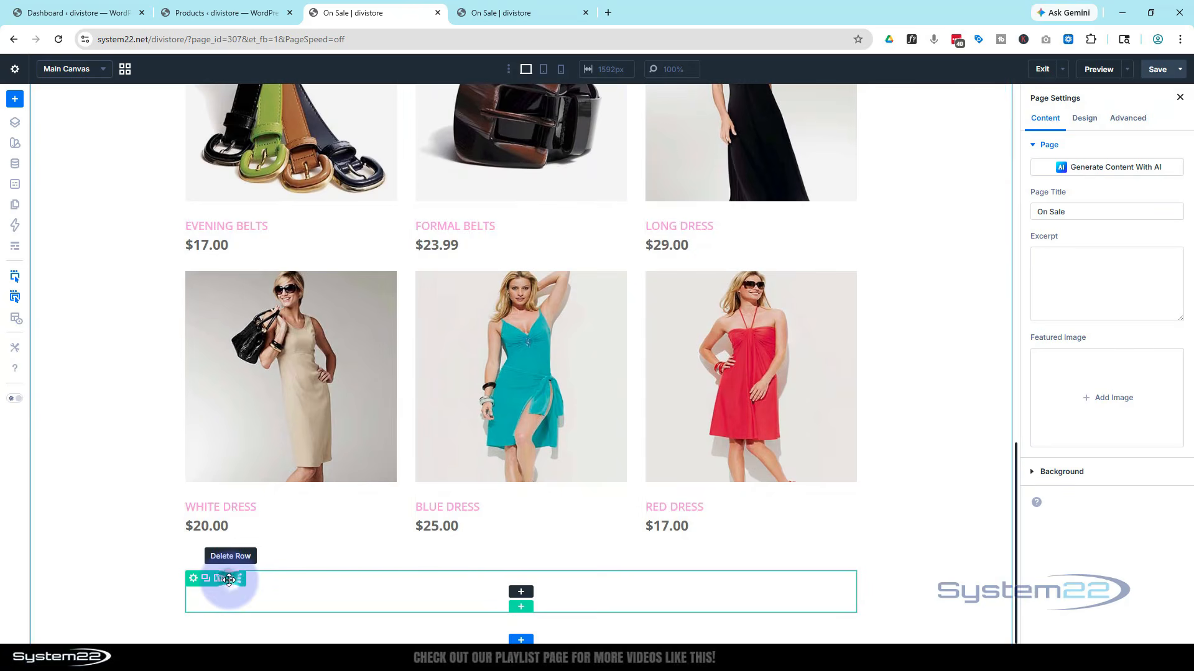
{"action": "left_click", "coordinate": [228, 579]}
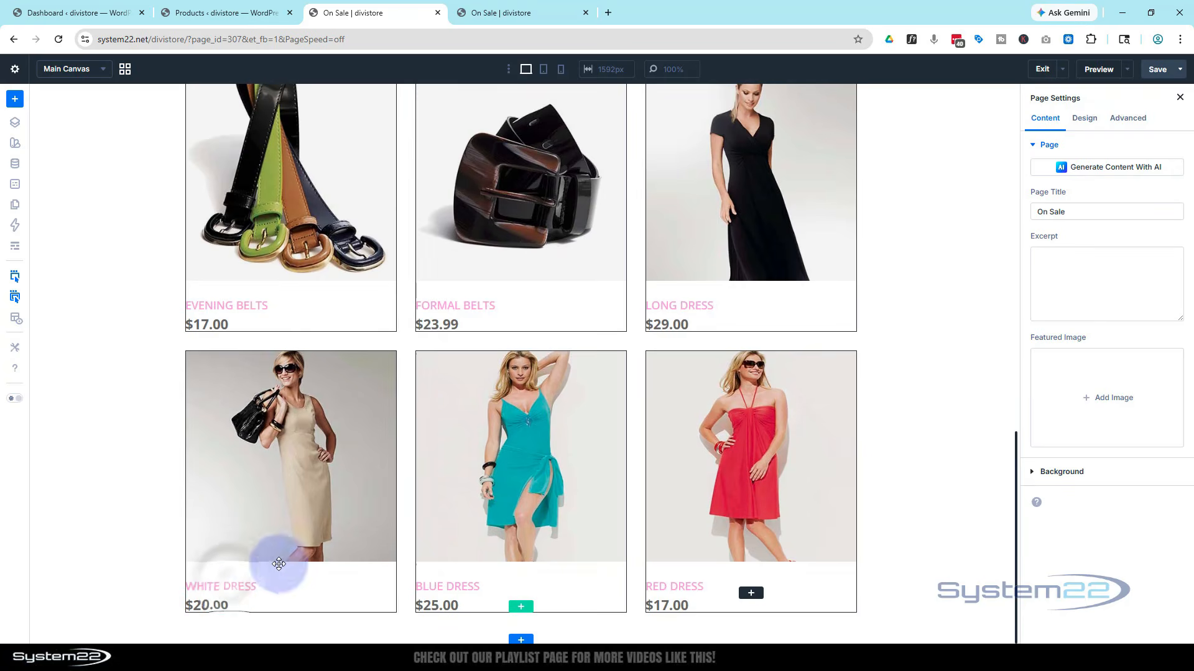
- Add a single-column row below the products and insert a Text module with the body text "On Sale"
{"action": "left_click", "coordinate": [522, 611]}
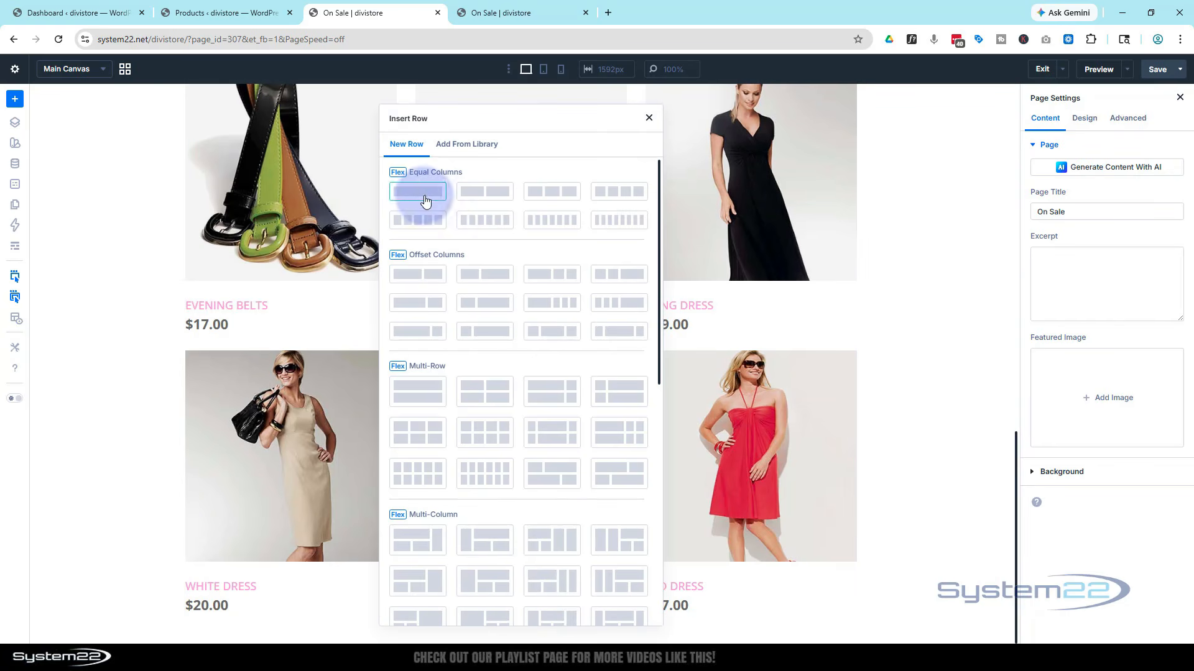
{"action": "left_click", "coordinate": [415, 194]}
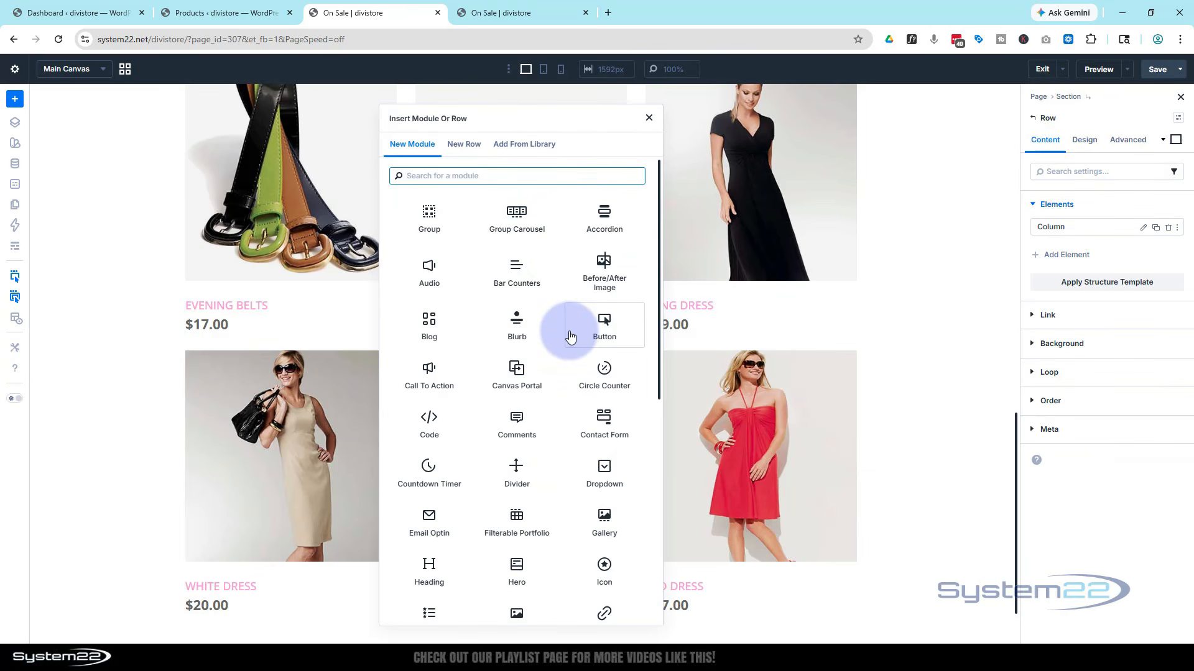
{"action": "scroll", "coordinate": [569, 336], "scroll_direction": "down", "scroll_amount": 7}
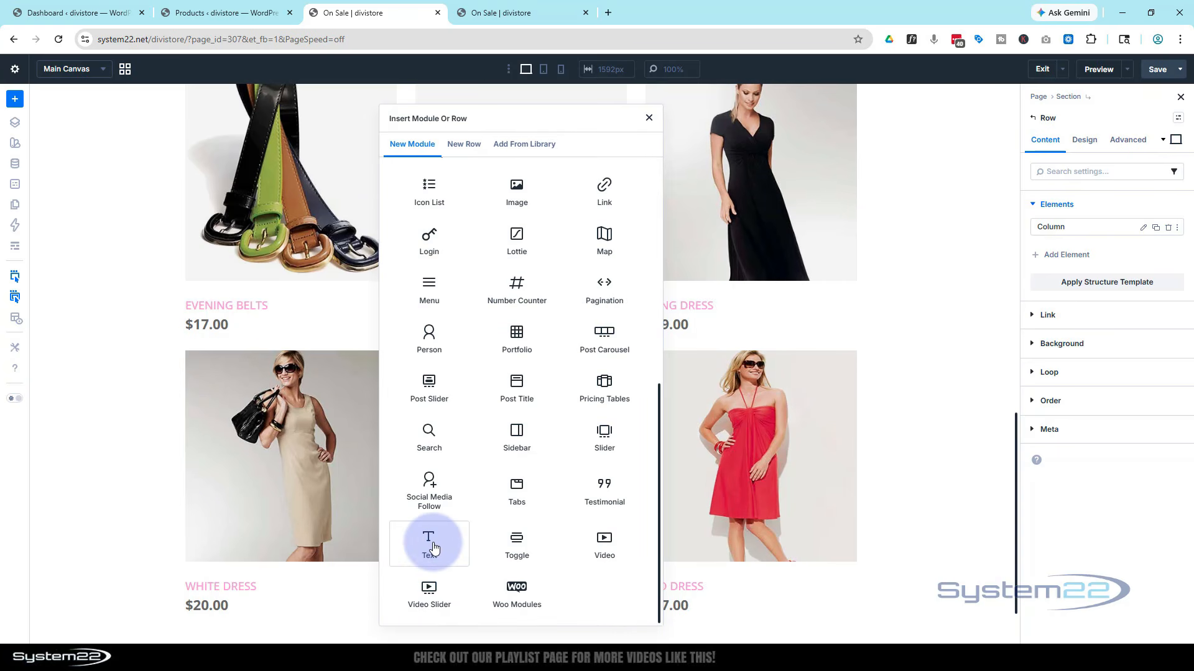
{"action": "left_click", "coordinate": [433, 548]}
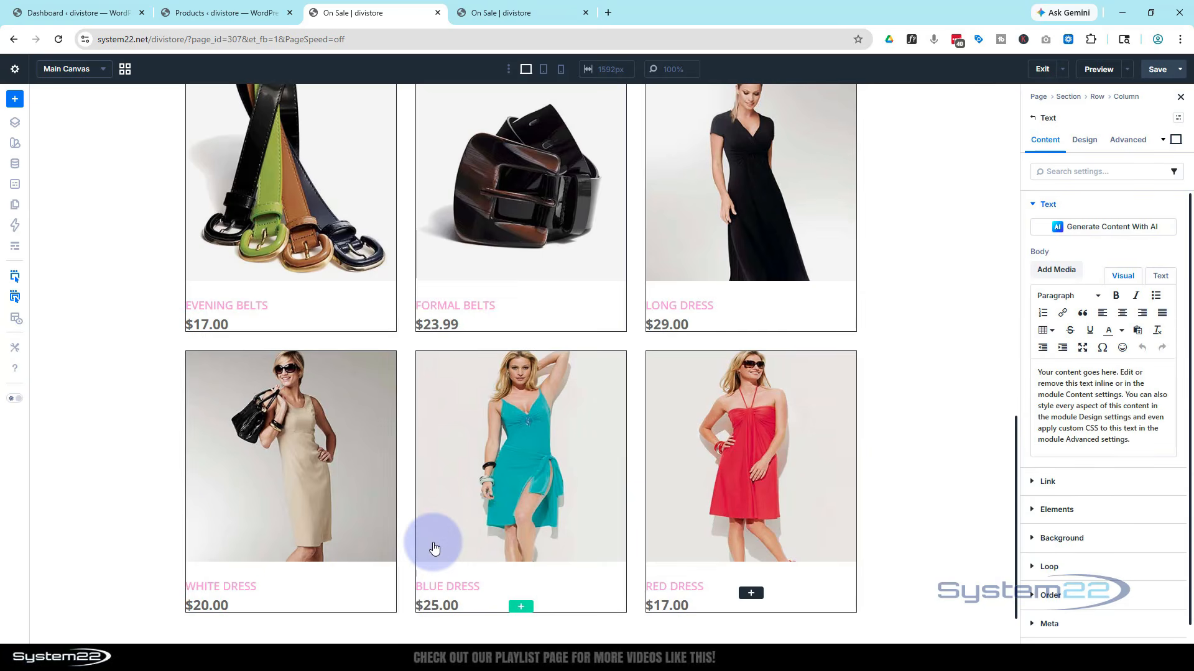
{"action": "scroll", "coordinate": [431, 544], "scroll_direction": "down", "scroll_amount": 1}
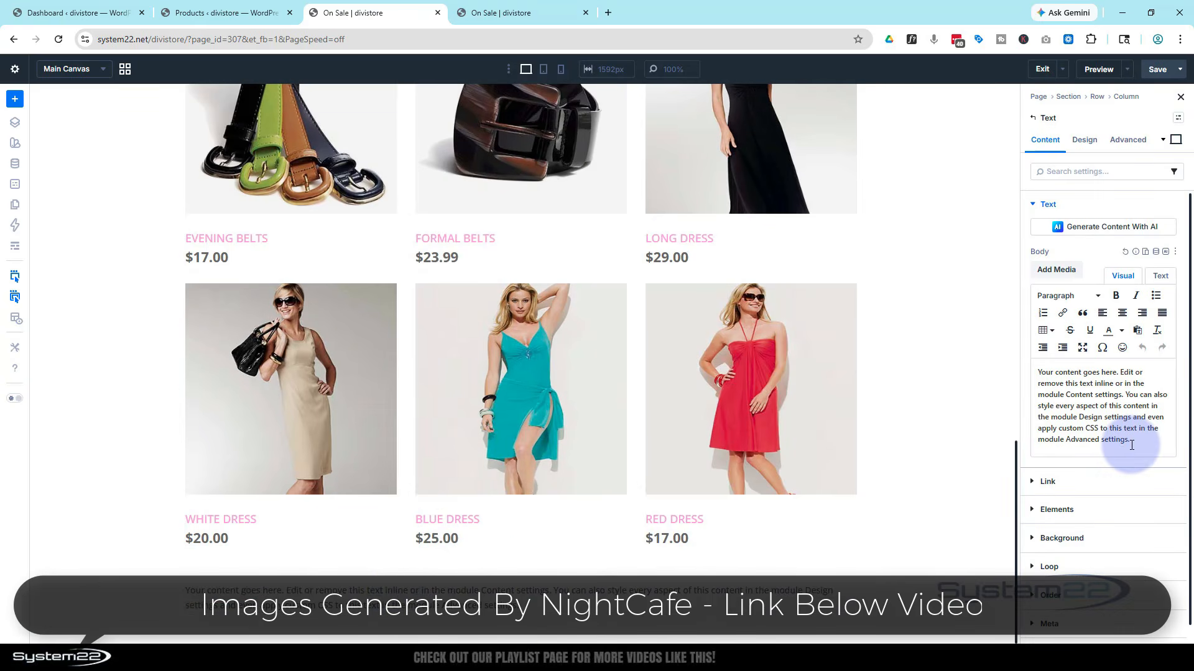
{"action": "left_click_drag", "start_coordinate": [1131, 444], "coordinate": [1036, 363]}
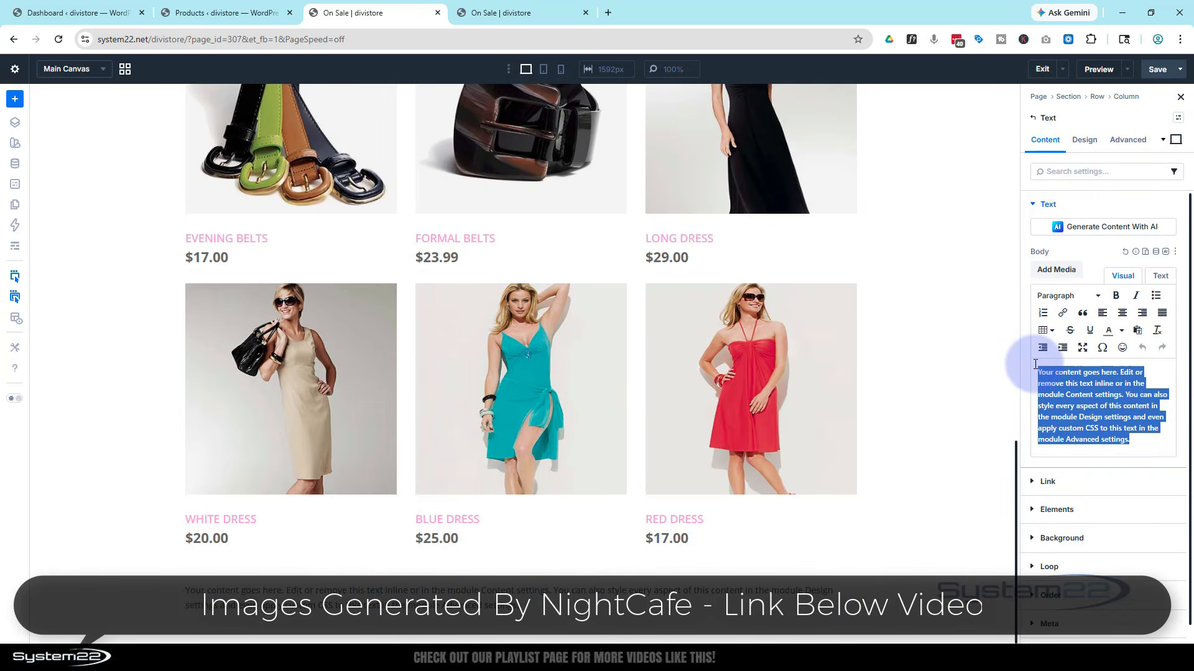
{"action": "type", "text": "On Sale"}
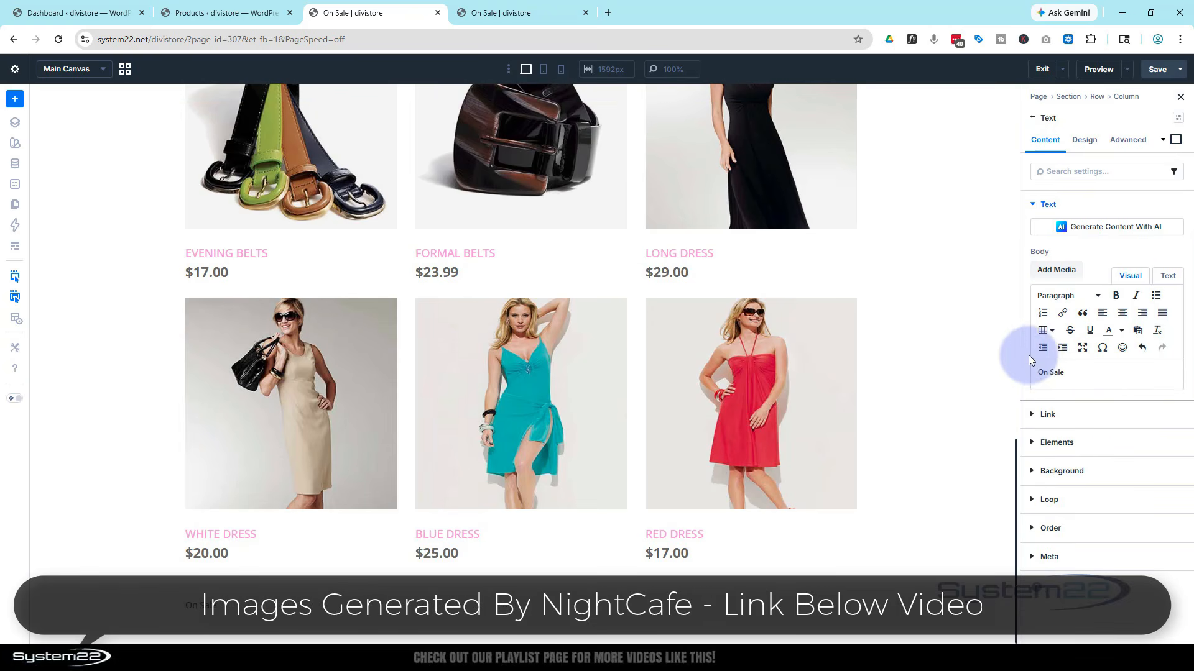
- Give the On Sale text module a dark grey background colour, 2E2E2E
{"action": "left_click", "coordinate": [1062, 470]}
{"action": "left_click", "coordinate": [1063, 410]}
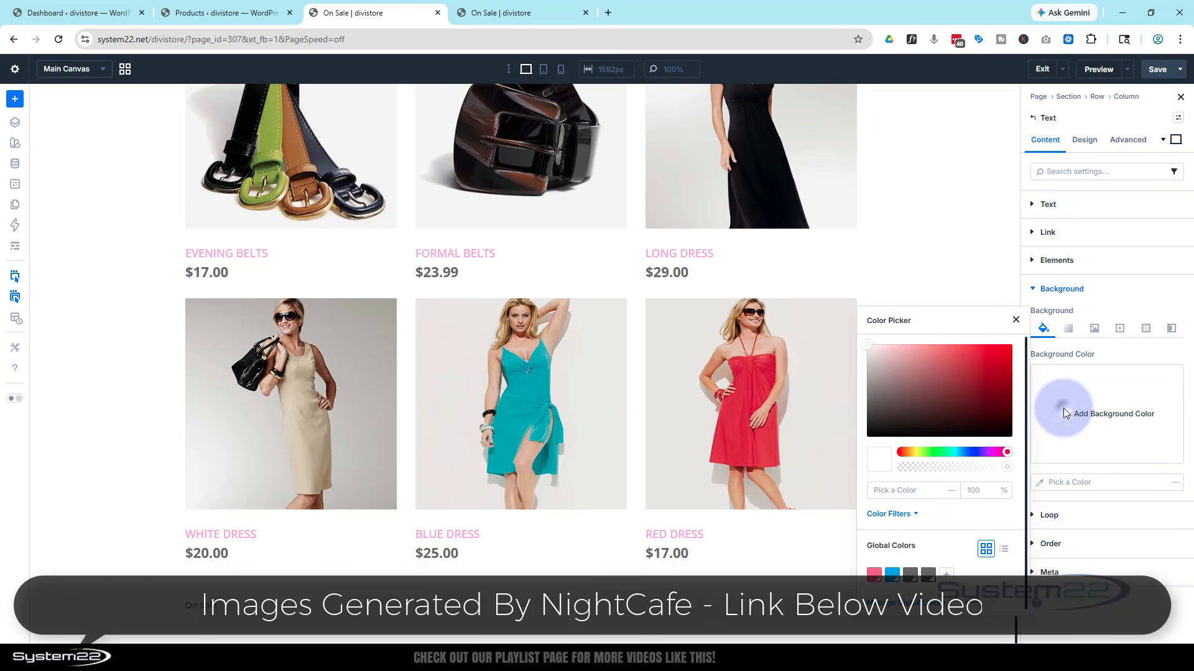
{"action": "left_click", "coordinate": [867, 420]}
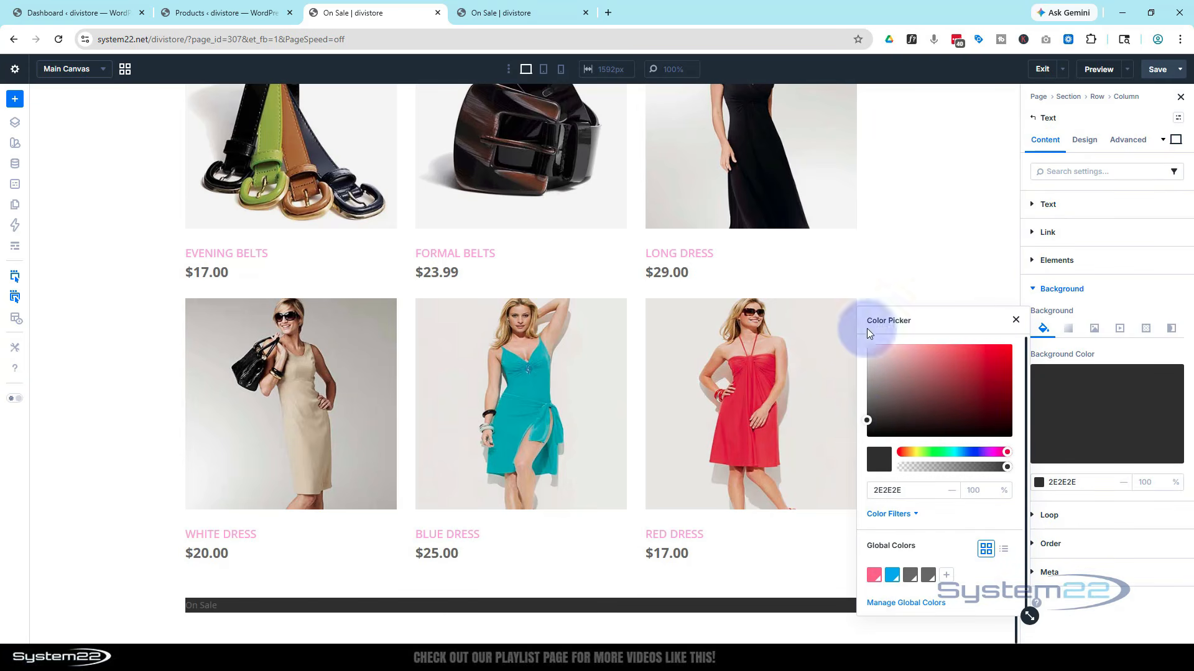
- Style the On Sale text as uppercase, white (FFFFFF) and centre-aligned
{"action": "left_click", "coordinate": [1085, 140]}
{"action": "left_click", "coordinate": [1087, 143]}
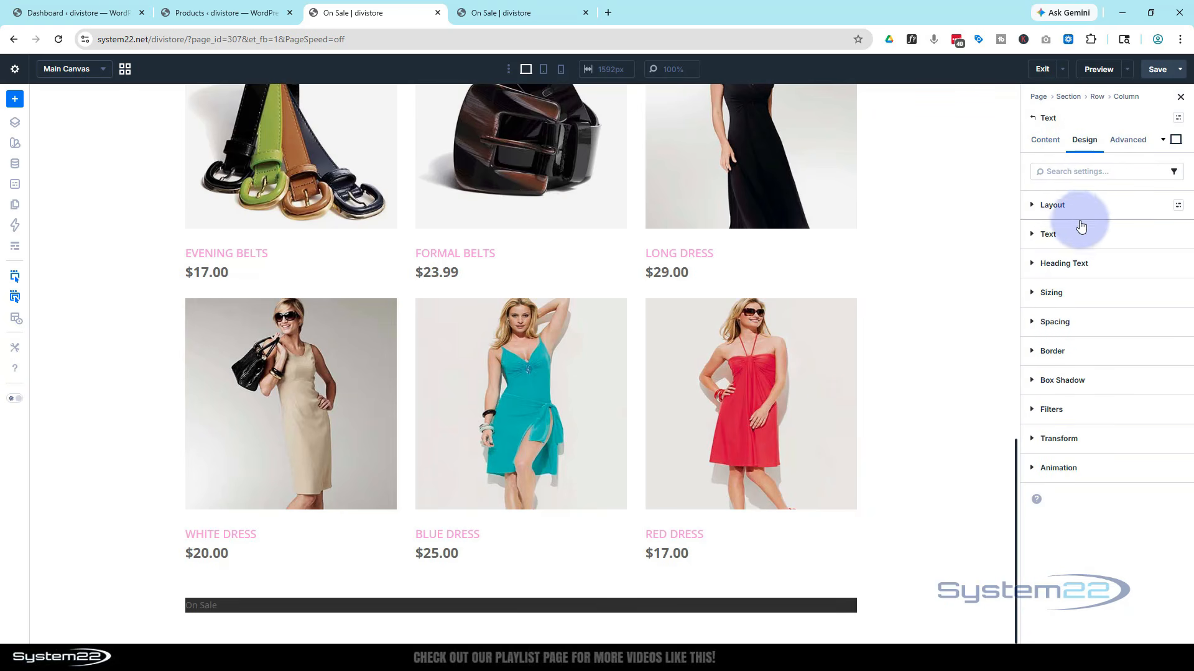
{"action": "left_click", "coordinate": [1078, 233]}
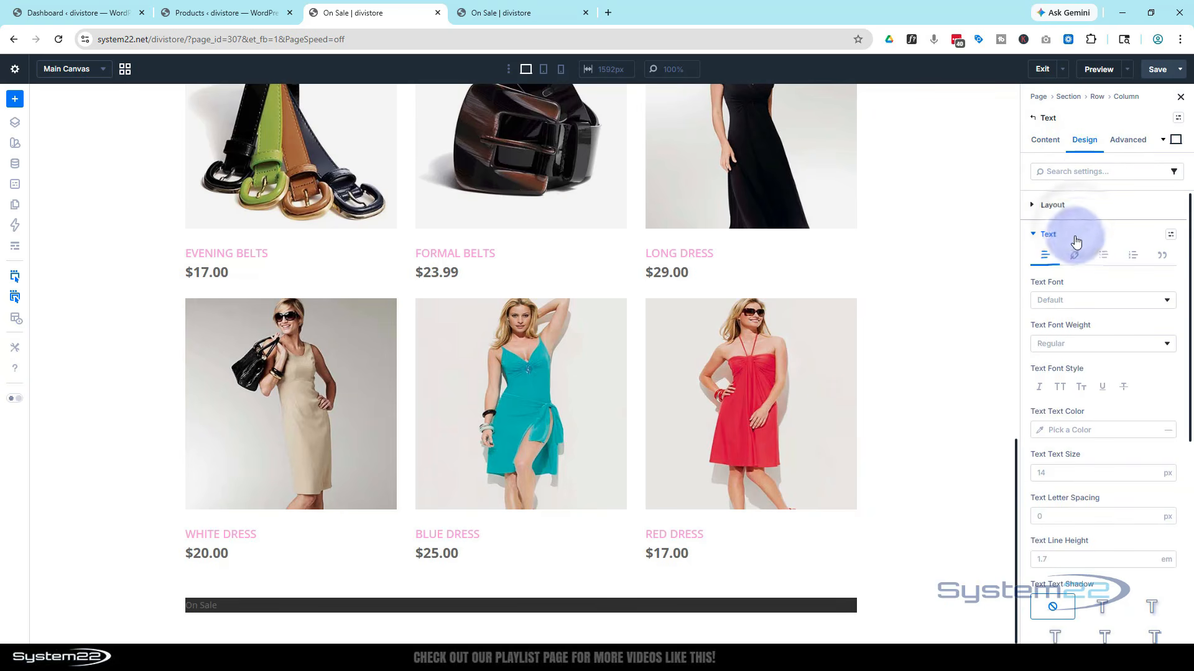
{"action": "left_click", "coordinate": [1060, 388]}
{"action": "left_click", "coordinate": [1043, 434]}
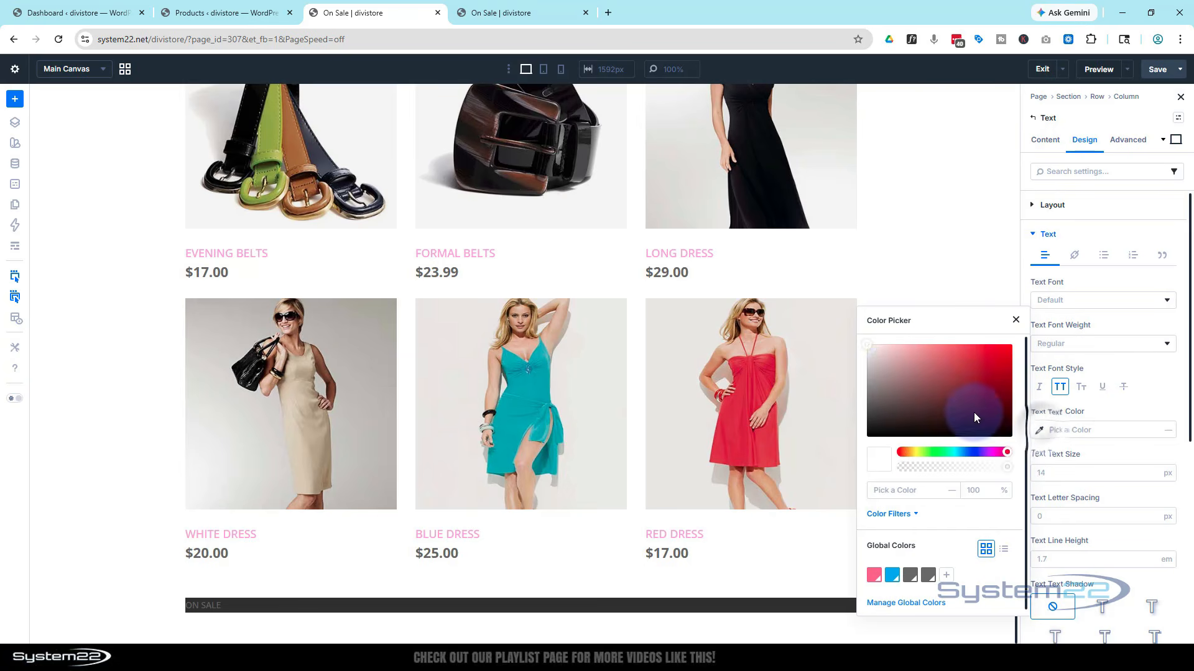
{"action": "left_click_drag", "start_coordinate": [974, 412], "coordinate": [856, 341]}
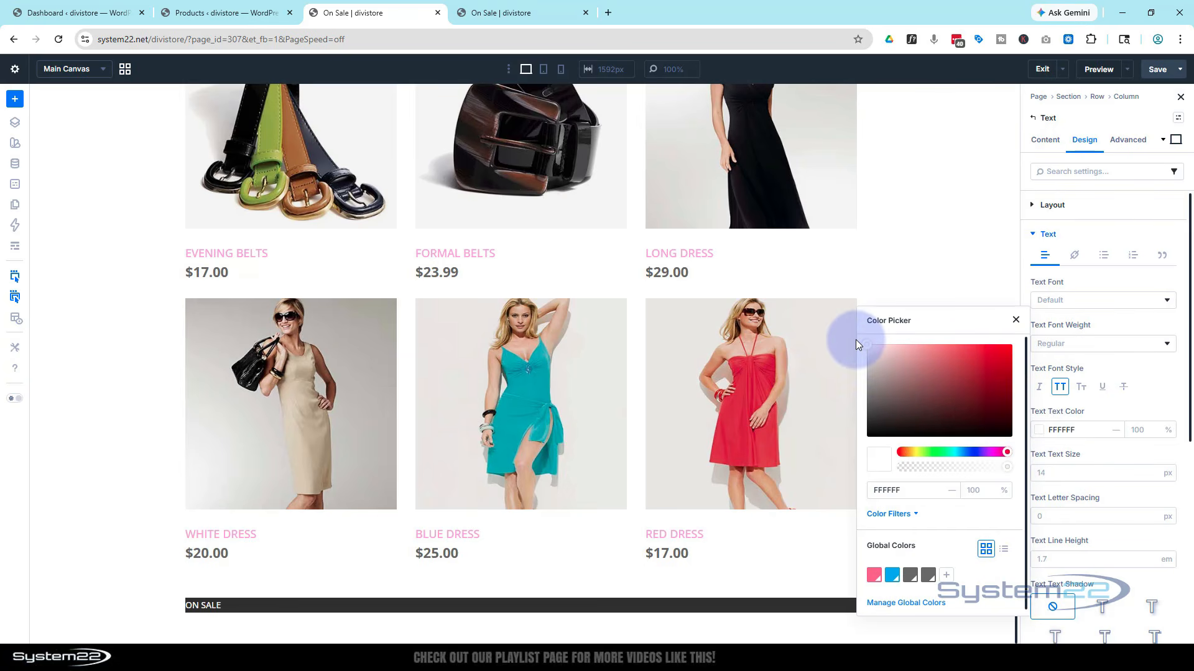
{"action": "left_click", "coordinate": [1106, 277]}
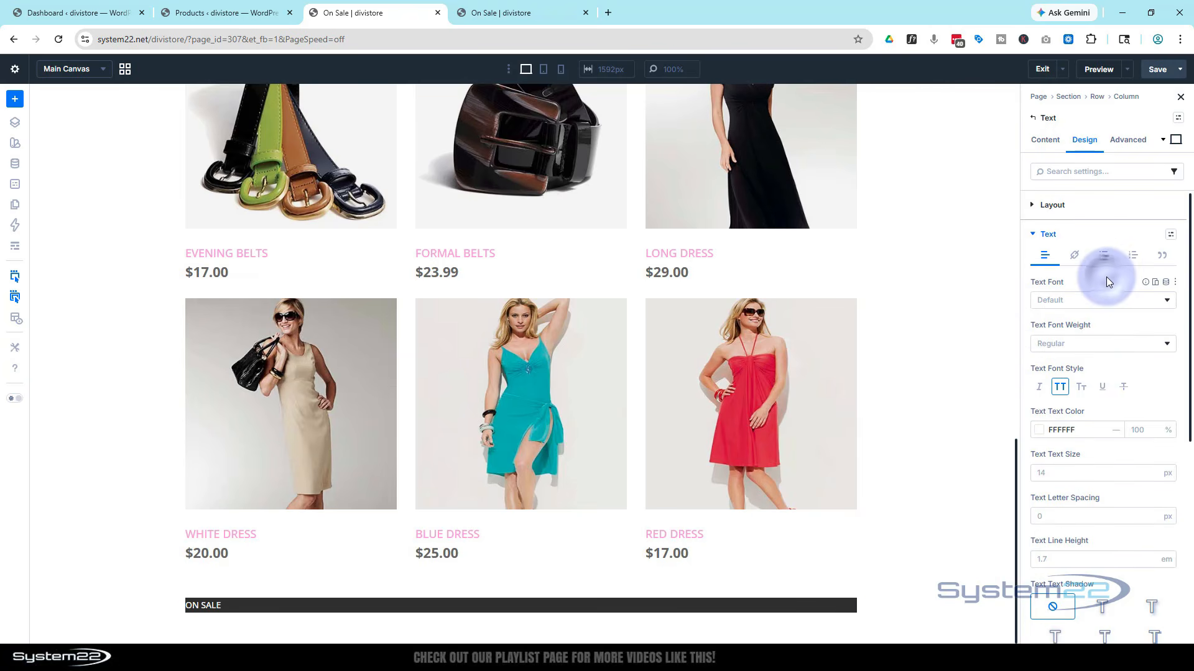
{"action": "left_click", "coordinate": [1103, 387]}
{"action": "scroll", "coordinate": [1106, 389], "scroll_direction": "down", "scroll_amount": 1}
{"action": "scroll", "coordinate": [1105, 388], "scroll_direction": "down", "scroll_amount": 5}
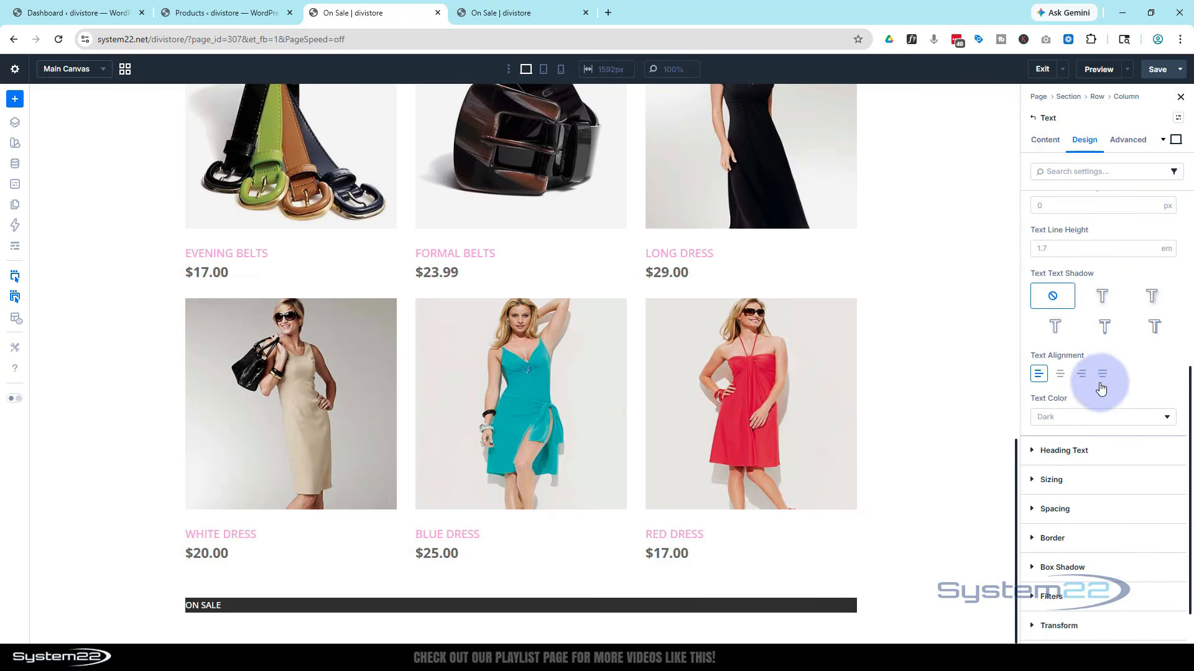
{"action": "left_click", "coordinate": [1060, 375]}
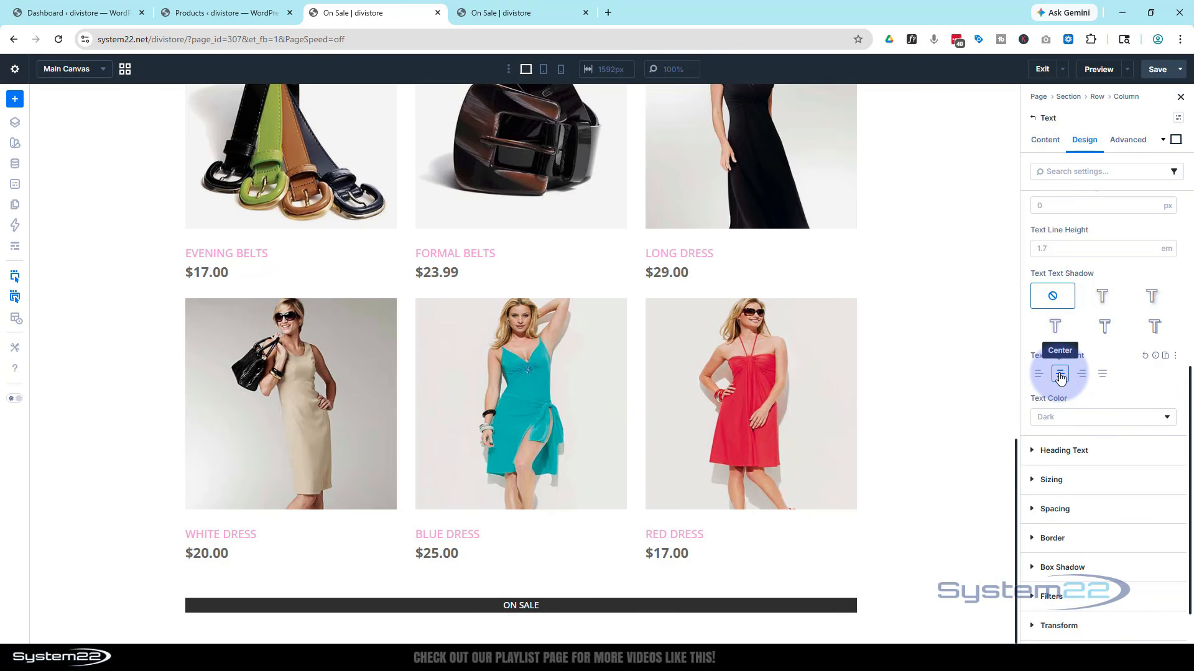
- Set the On Sale text module's width to 100px in its sizing settings
{"action": "scroll", "coordinate": [1100, 431], "scroll_direction": "down", "scroll_amount": 1}
{"action": "left_click", "coordinate": [1086, 430]}
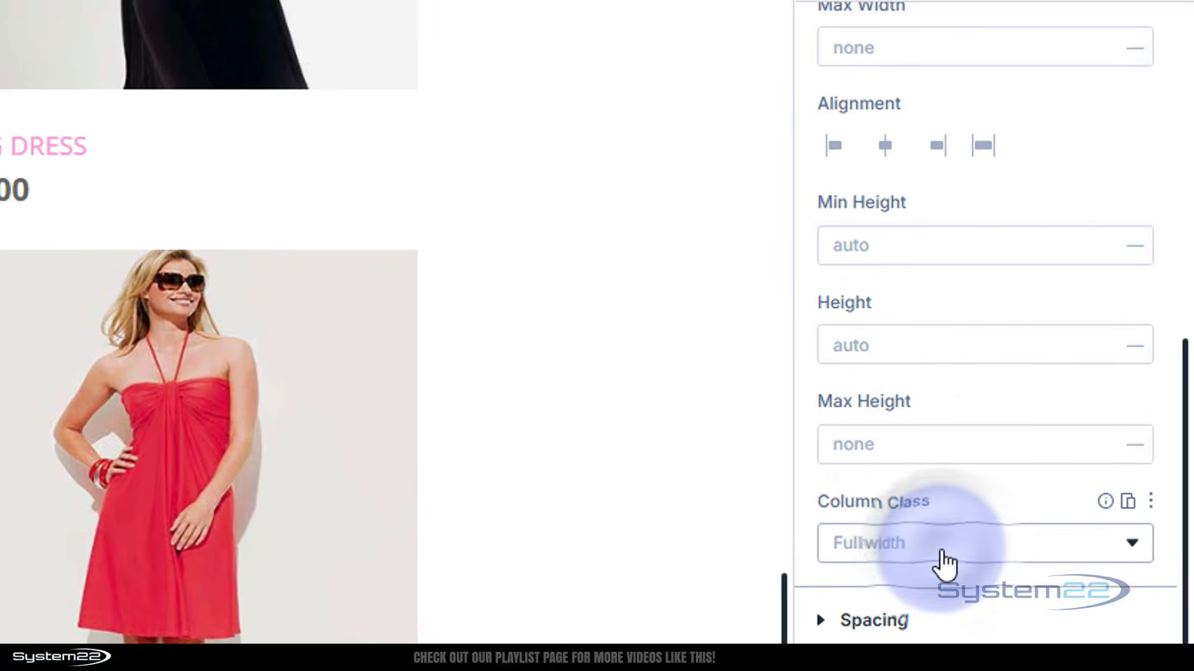
{"action": "scroll", "coordinate": [1034, 415], "scroll_direction": "up", "scroll_amount": 3}
{"action": "scroll", "coordinate": [935, 461], "scroll_direction": "up", "scroll_amount": 3}
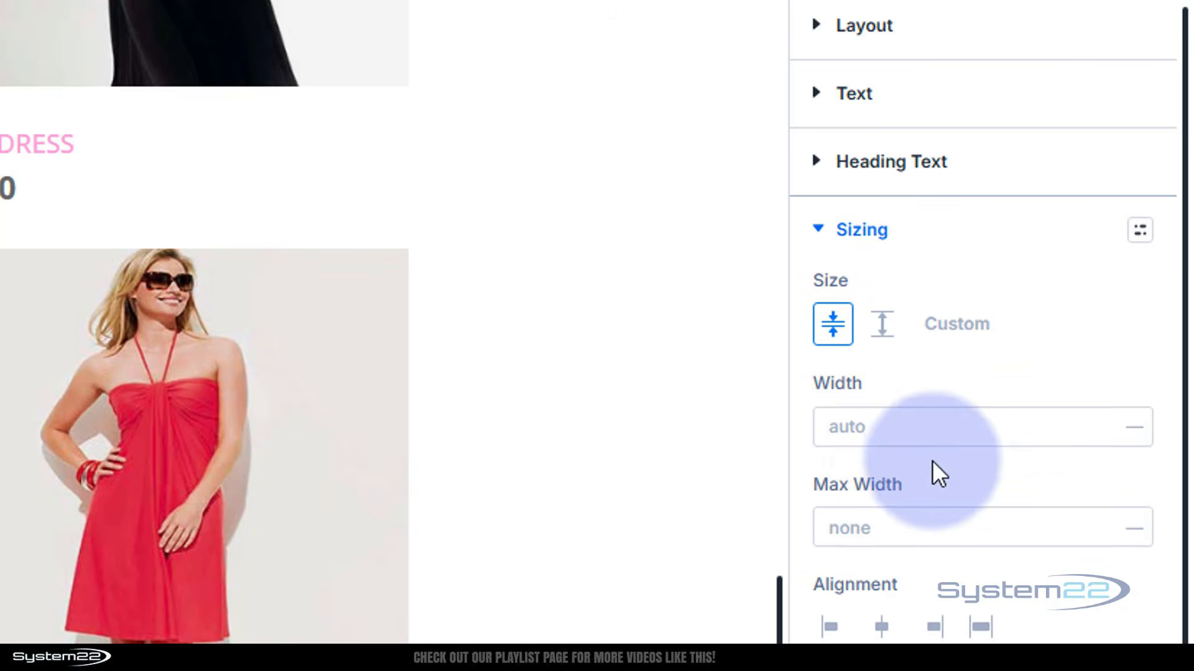
{"action": "left_click", "coordinate": [879, 439]}
{"action": "type", "text": "100p"}
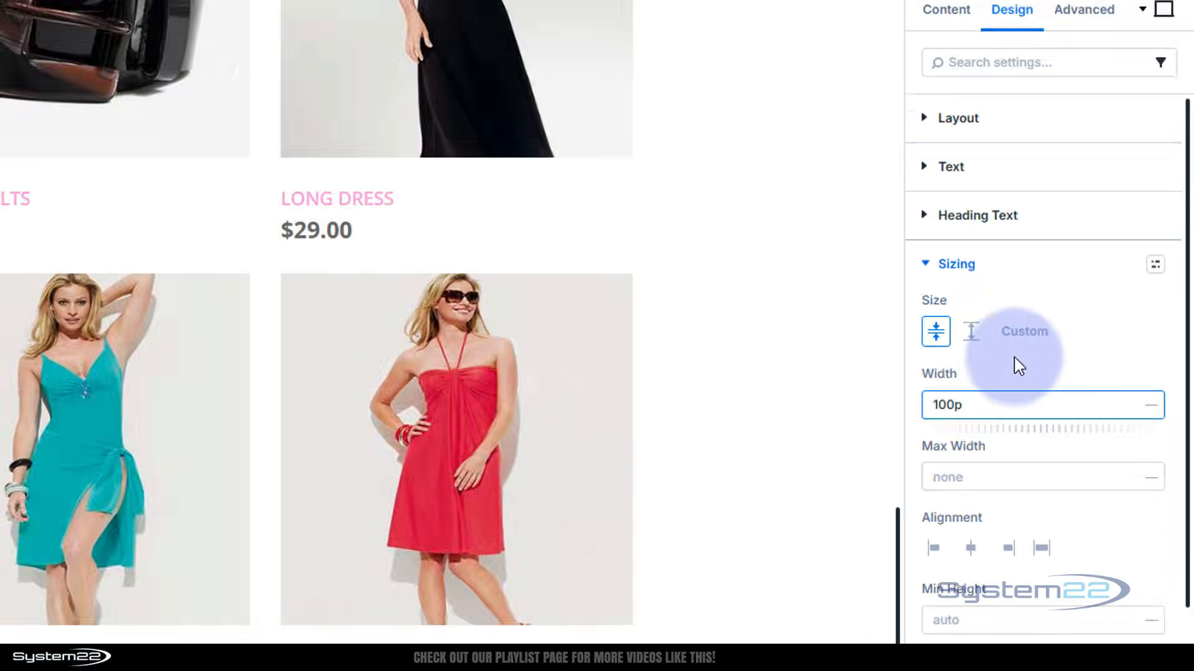
{"action": "type", "text": "x"}
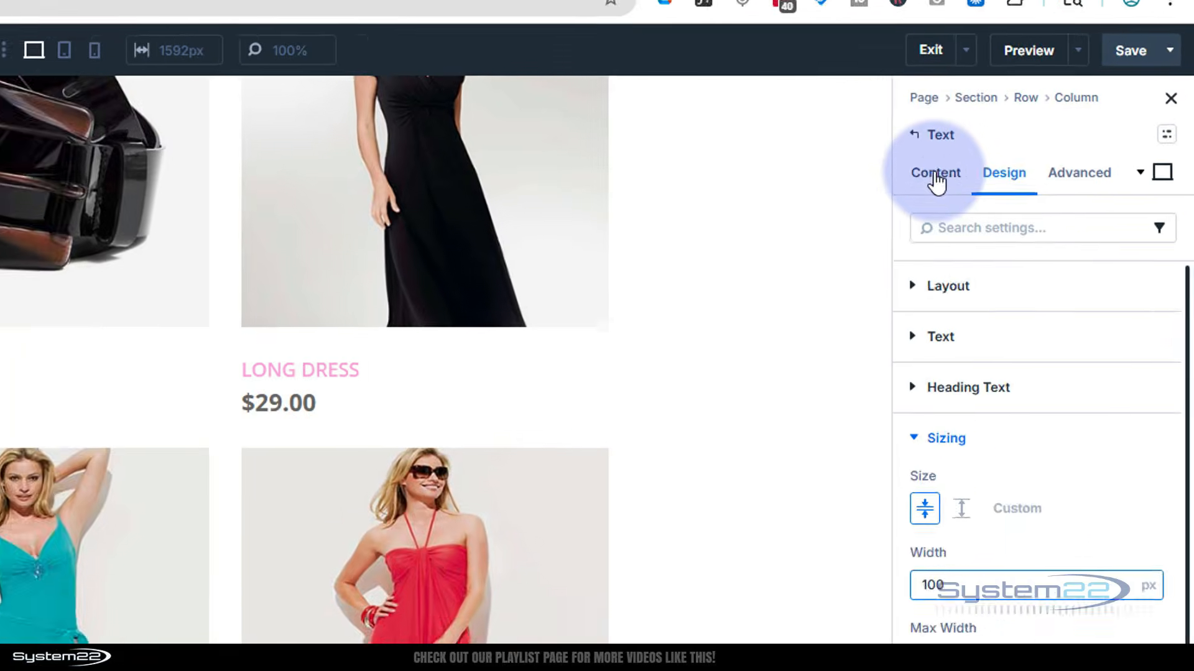
- Nest a Dropdown module inside the On Sale text module as a child element
{"action": "left_click", "coordinate": [1049, 141]}
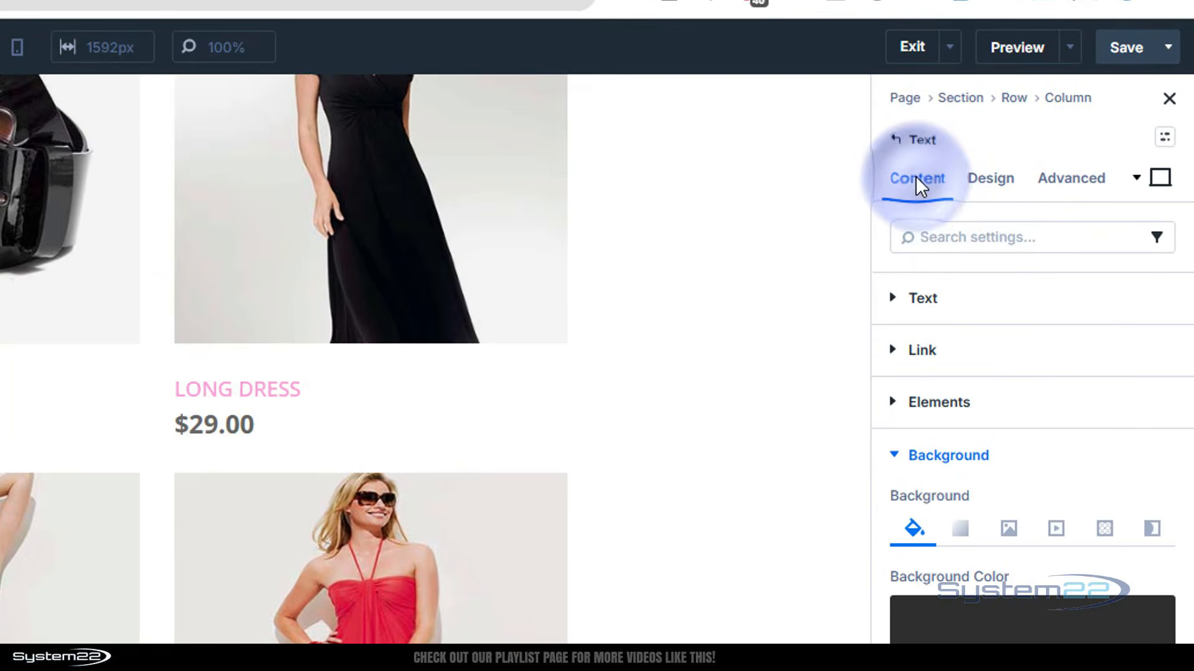
{"action": "left_click", "coordinate": [892, 404]}
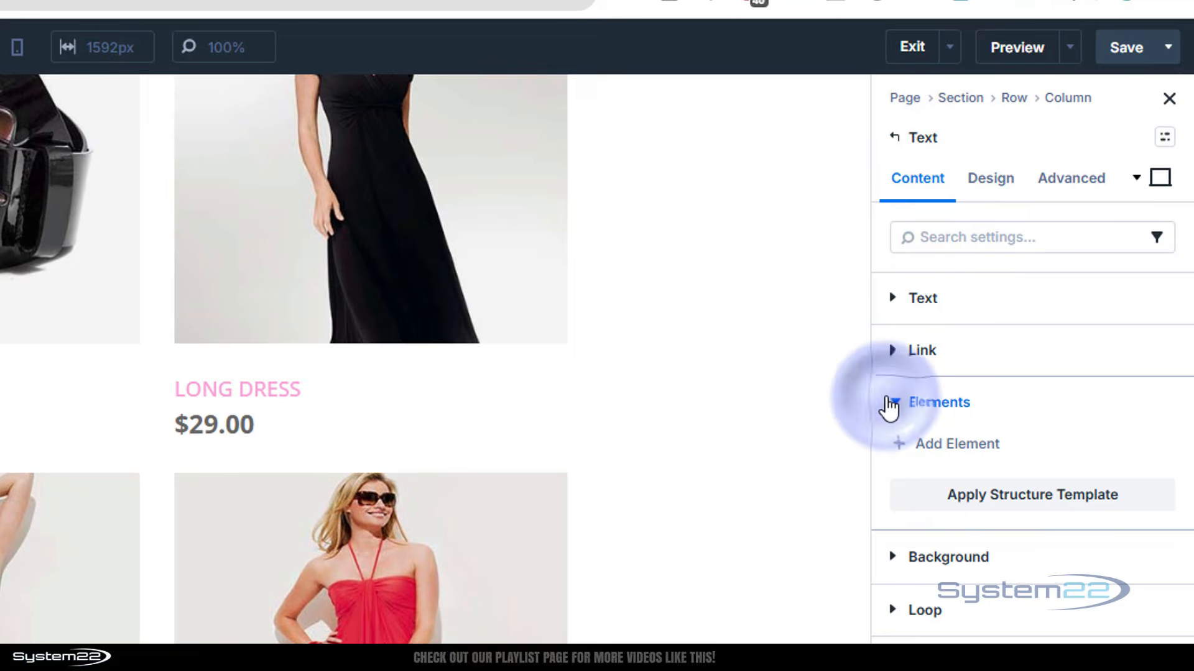
{"action": "left_click", "coordinate": [940, 446]}
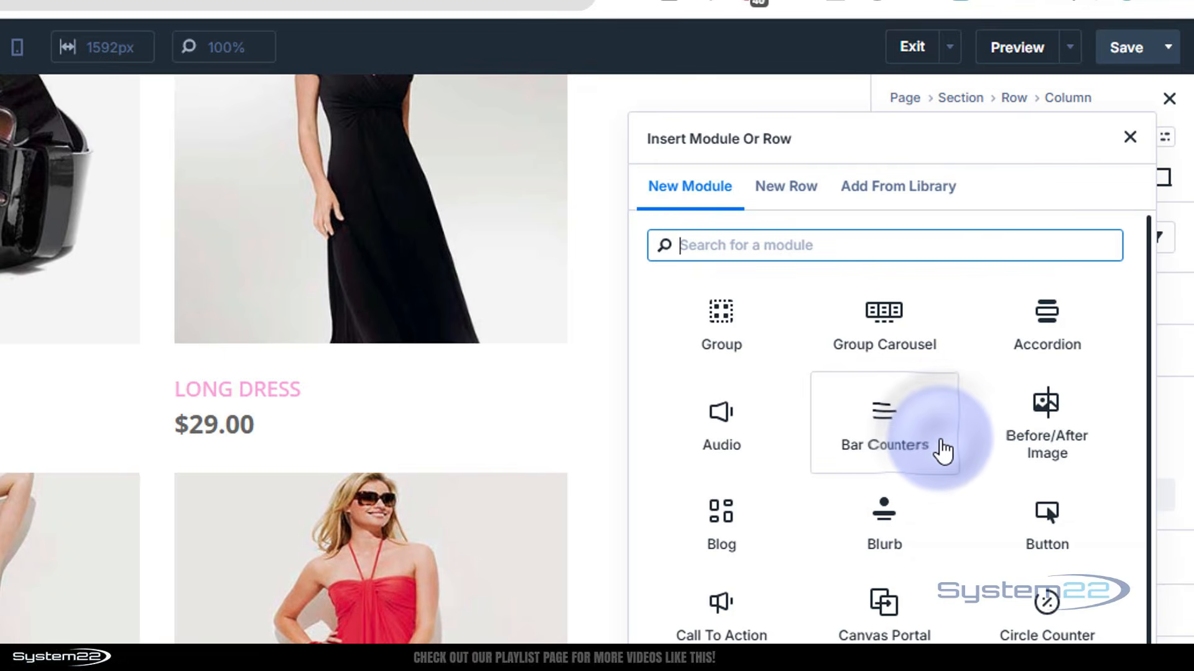
{"action": "scroll", "coordinate": [965, 408], "scroll_direction": "down", "scroll_amount": 4}
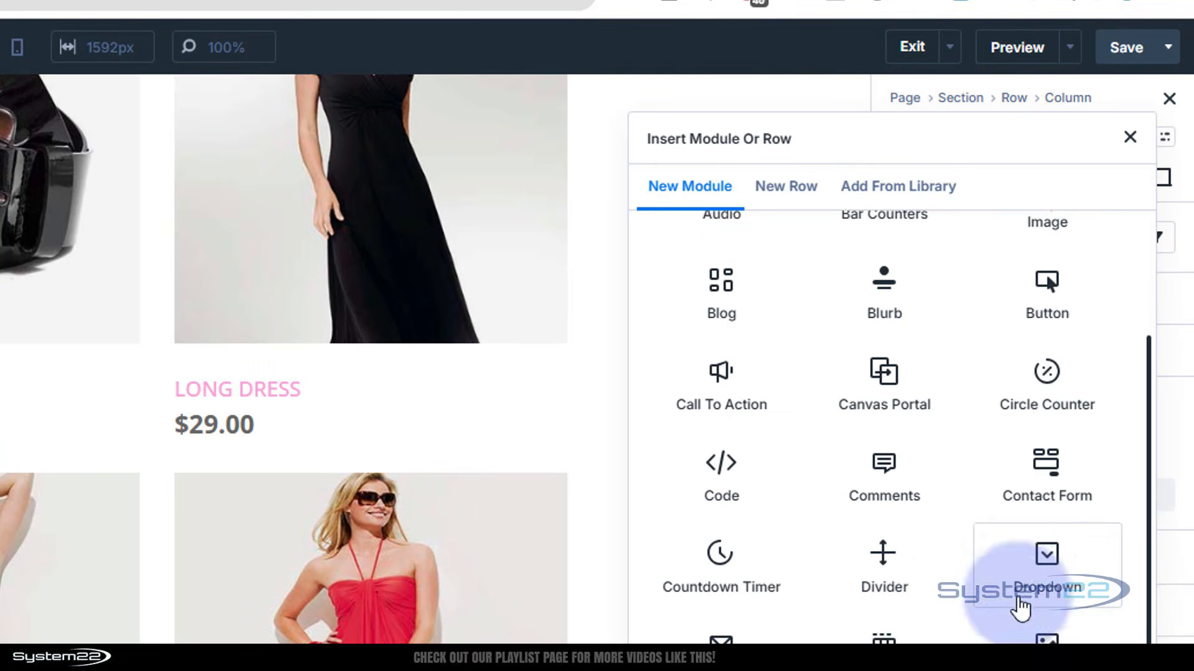
{"action": "left_click", "coordinate": [1048, 560]}
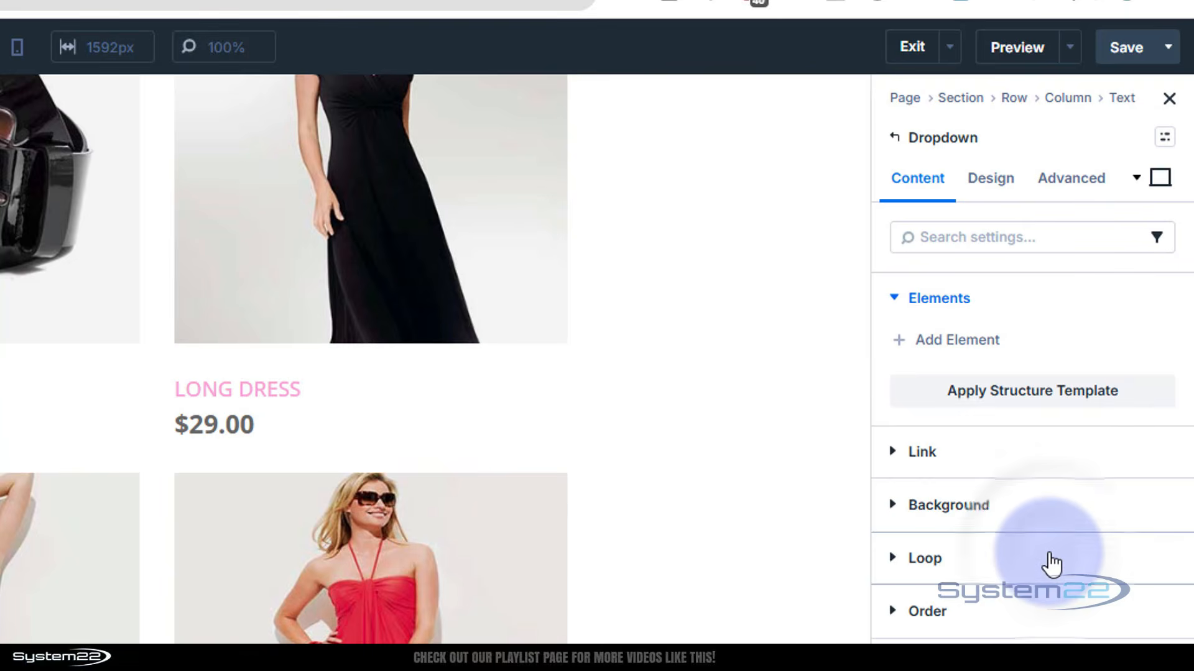
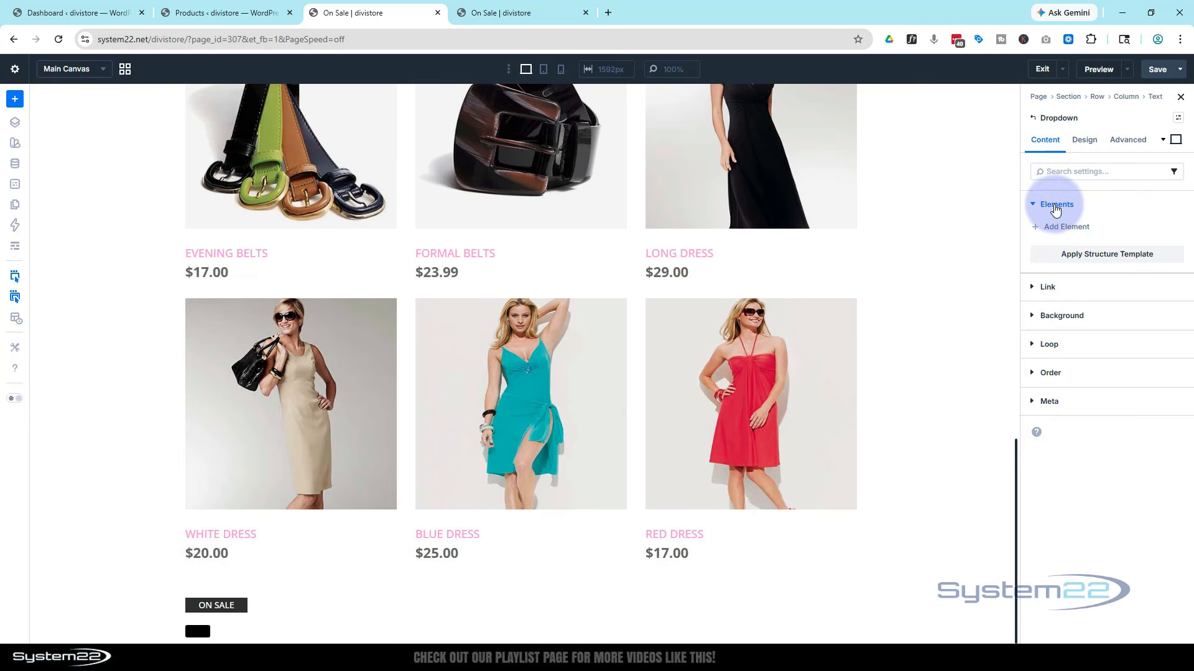
- Add a Call To Action module inside the On Sale dropdown
{"action": "left_click", "coordinate": [1057, 230]}
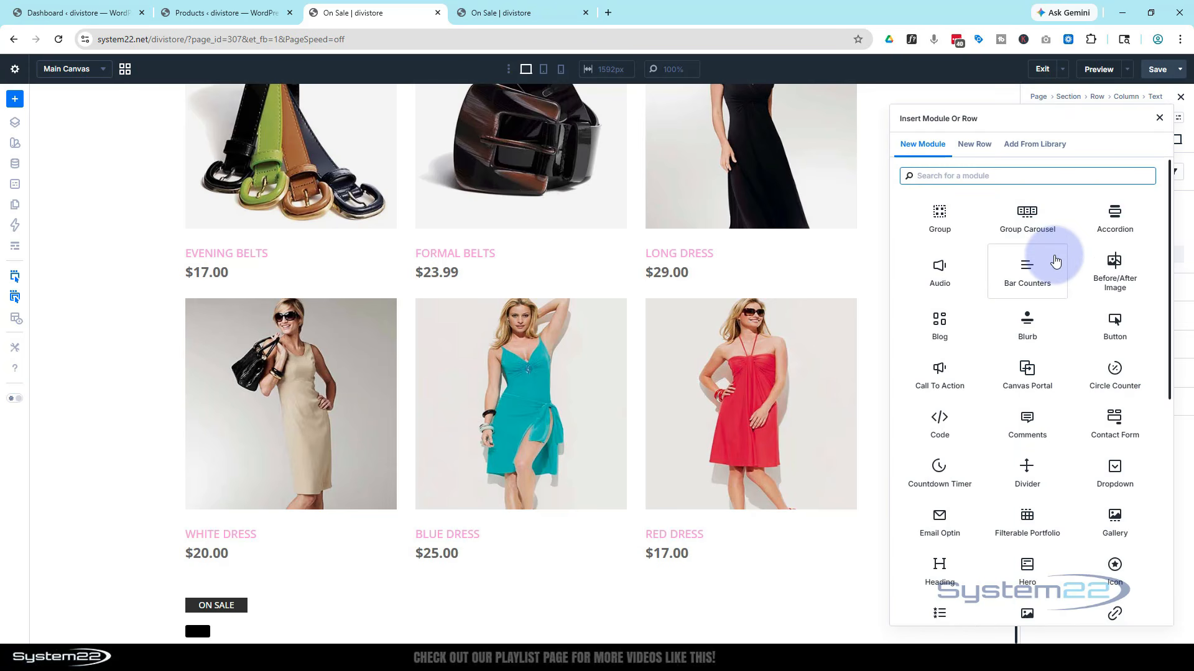
{"action": "left_click", "coordinate": [940, 373]}
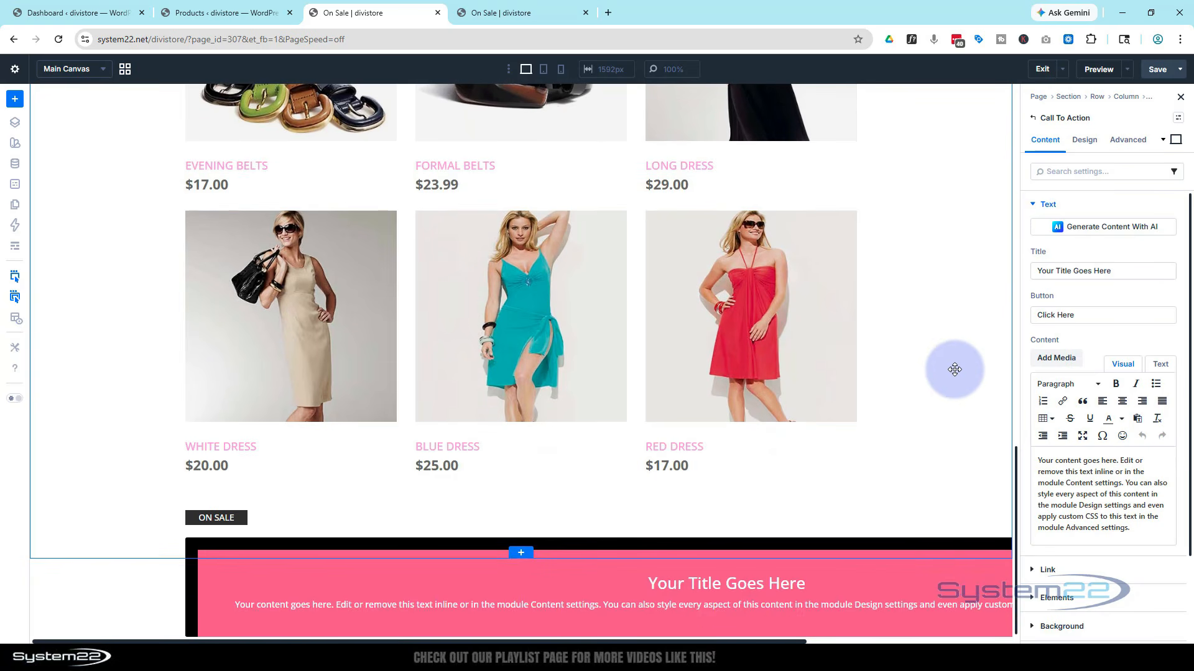
{"action": "scroll", "coordinate": [913, 542], "scroll_direction": "down", "scroll_amount": 1}
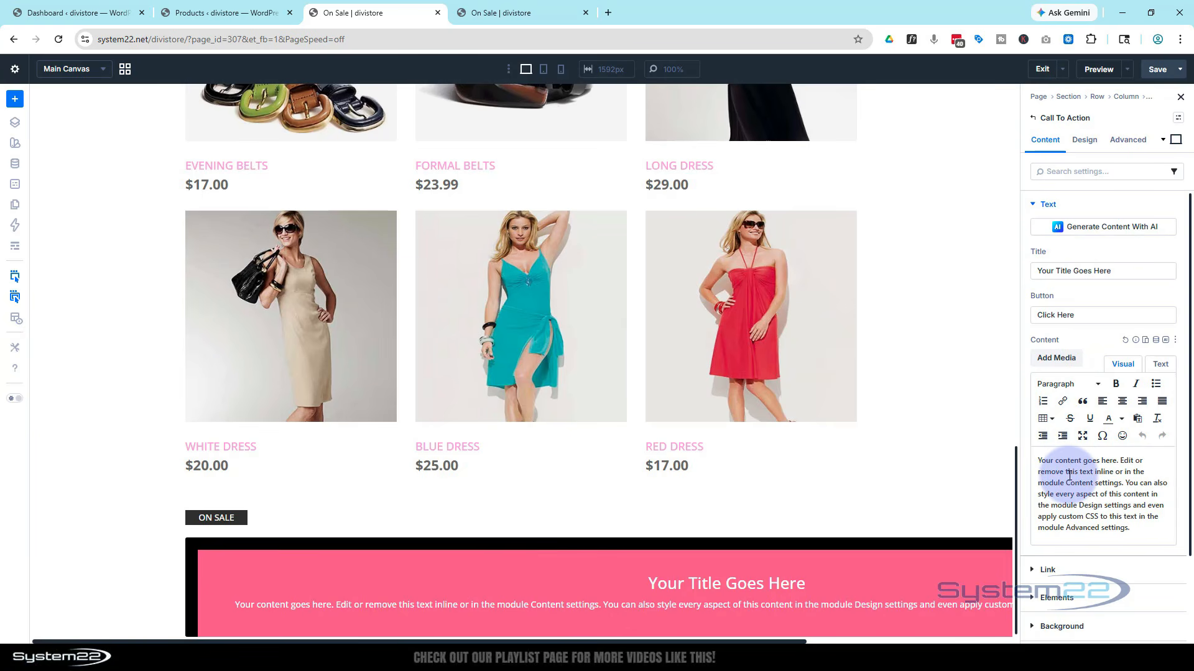
- Review the store's WooCommerce product list and its categories in the WordPress admin, and return to the page builder
{"action": "left_click", "coordinate": [228, 14]}
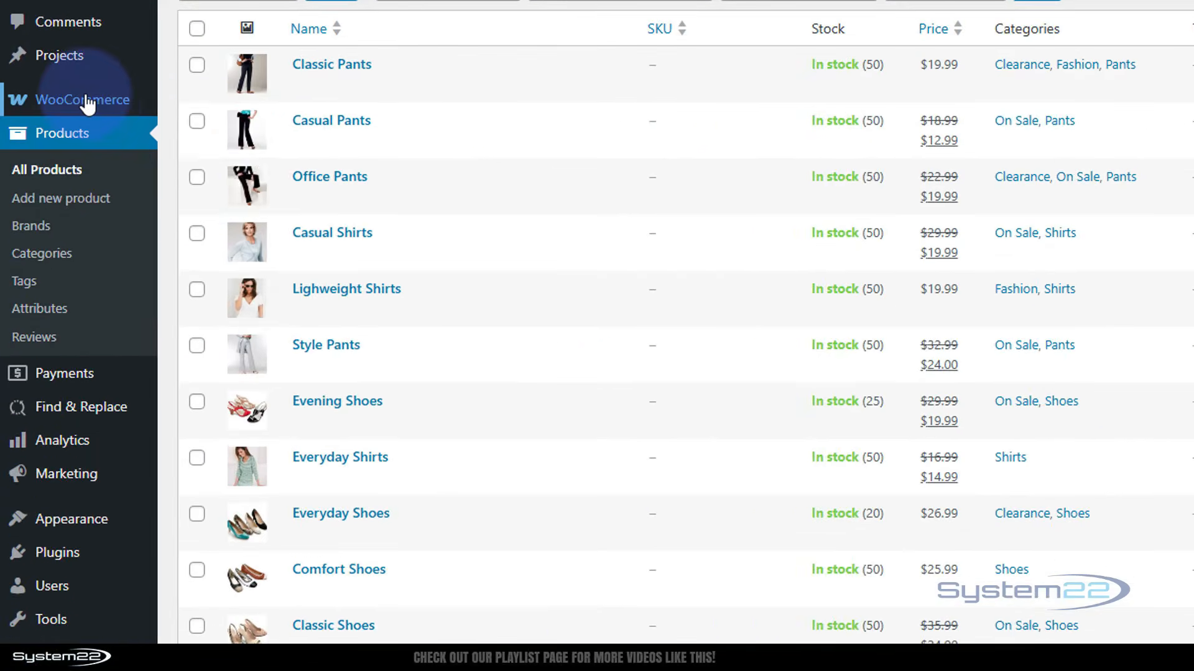
{"action": "mouse_move", "coordinate": [87, 105]}
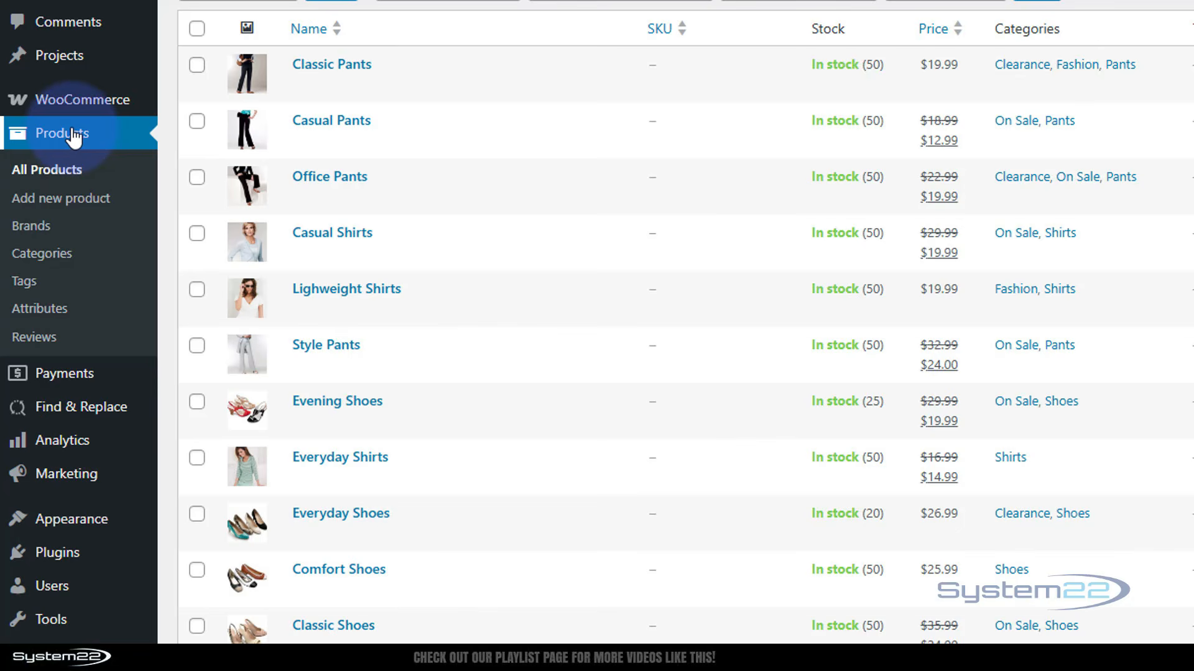
{"action": "mouse_move", "coordinate": [254, 136]}
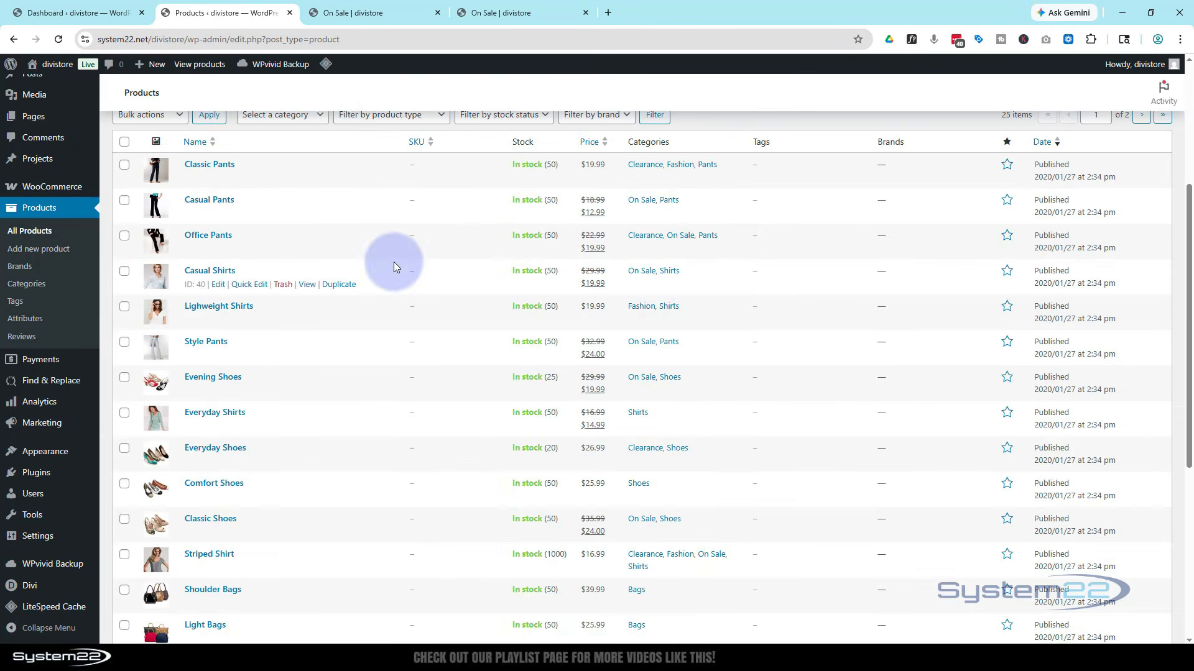
{"action": "left_click", "coordinate": [356, 13]}
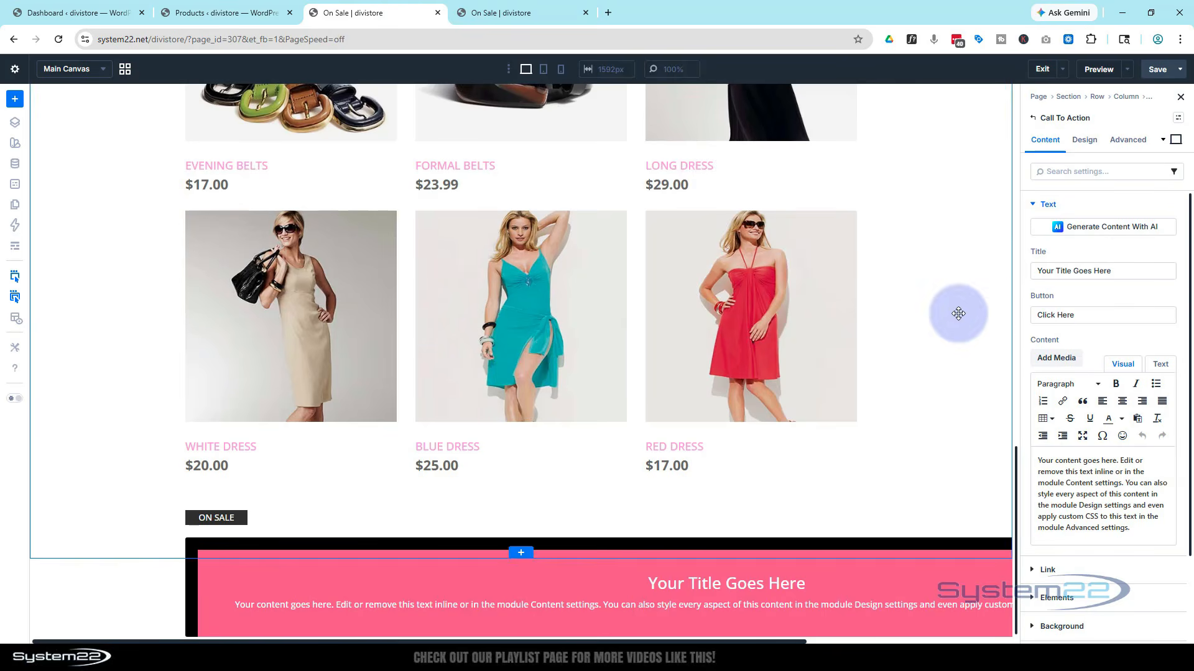
- Clear the placeholder title and body content of the Call To Action module, and select its button text
{"action": "left_click_drag", "start_coordinate": [1122, 270], "coordinate": [1008, 270]}
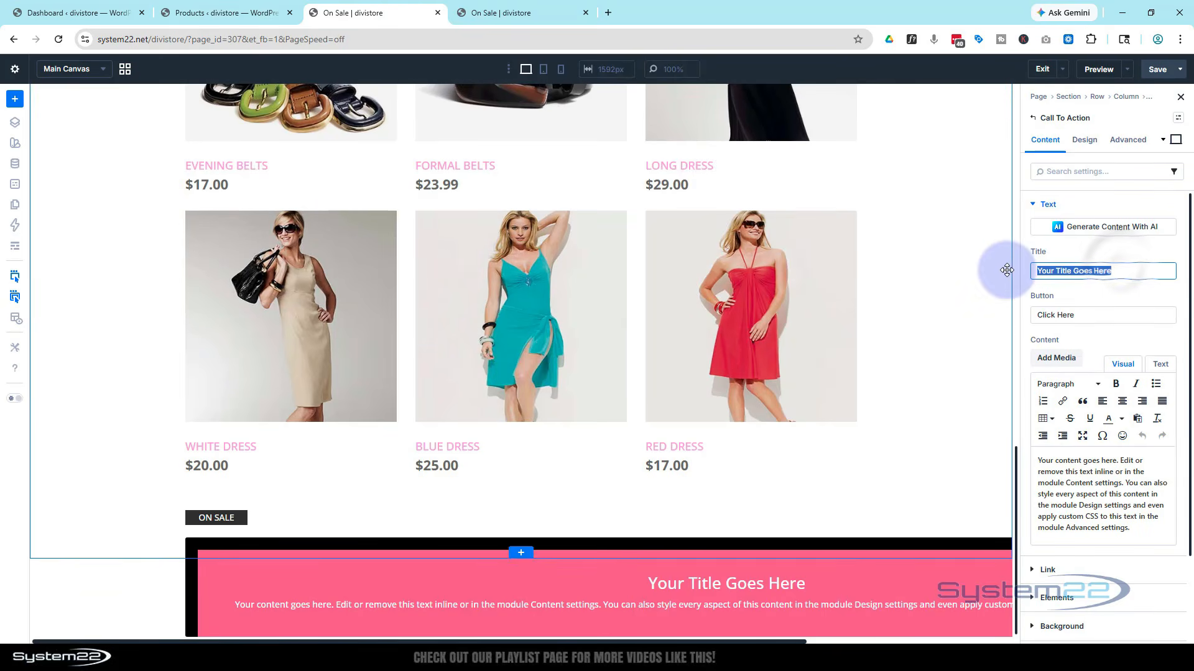
{"action": "key", "text": "BackSpace"}
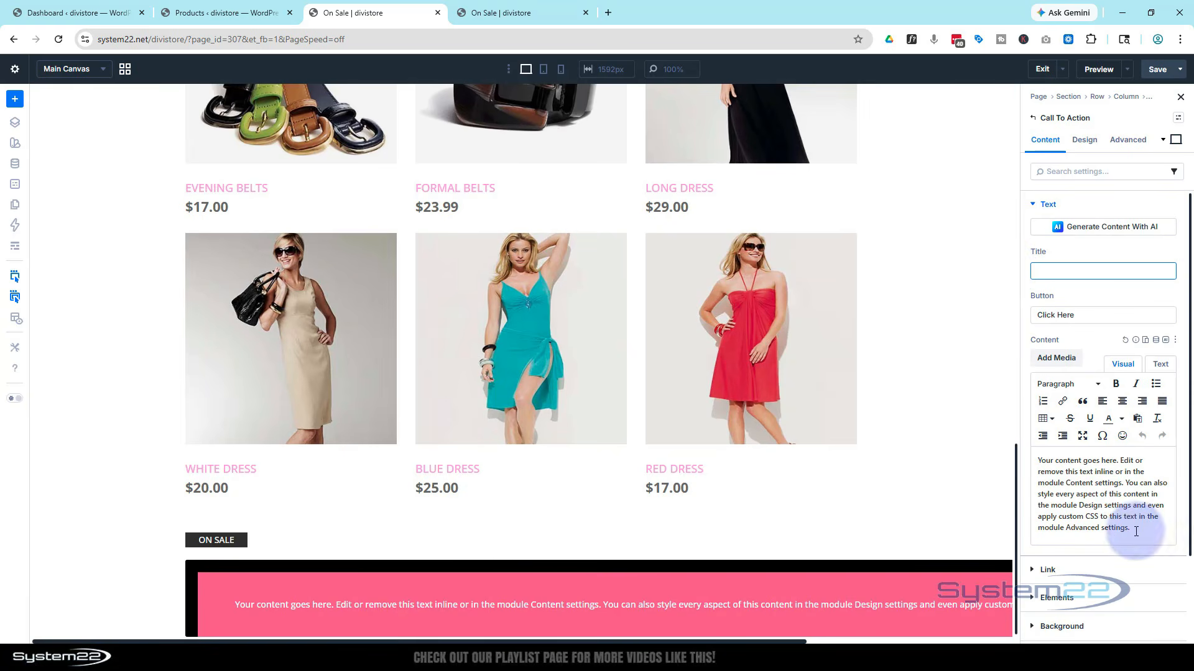
{"action": "left_click_drag", "start_coordinate": [1136, 532], "coordinate": [1031, 453]}
{"action": "key", "text": "BackSpace"}
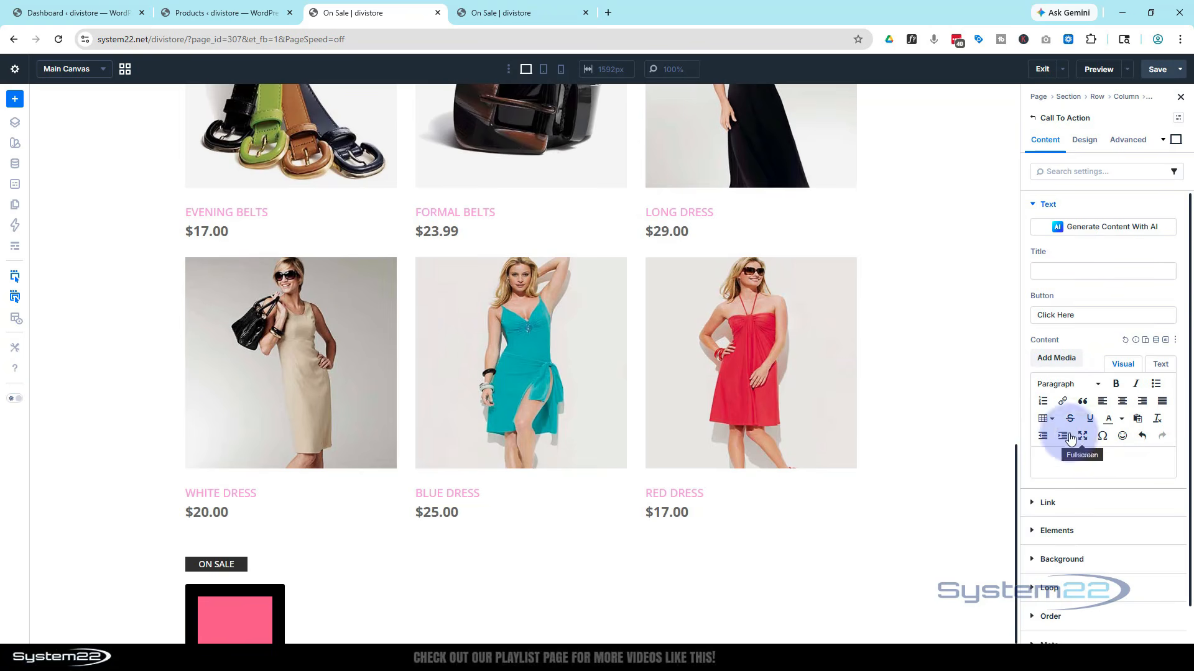
{"action": "left_click", "coordinate": [1079, 314]}
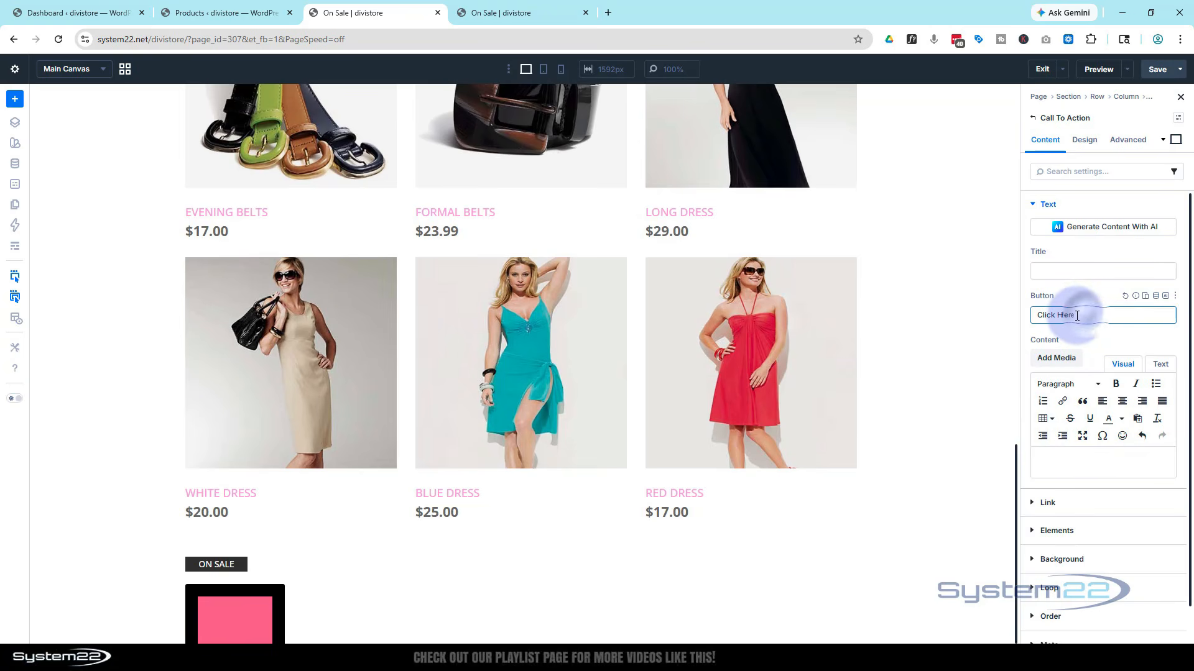
{"action": "left_click_drag", "start_coordinate": [1085, 314], "coordinate": [1029, 316]}
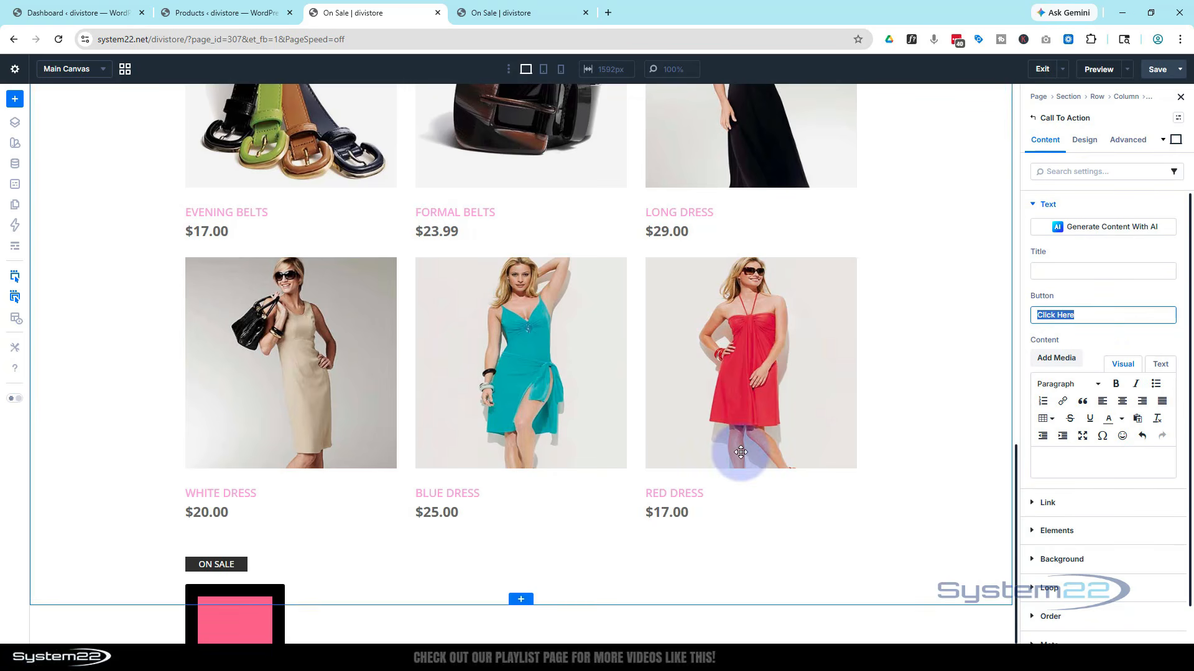
- Enable Loop Element on the Call To Action module and replace the Posts post type with Products
{"action": "scroll", "coordinate": [257, 608], "scroll_direction": "down", "scroll_amount": 1}
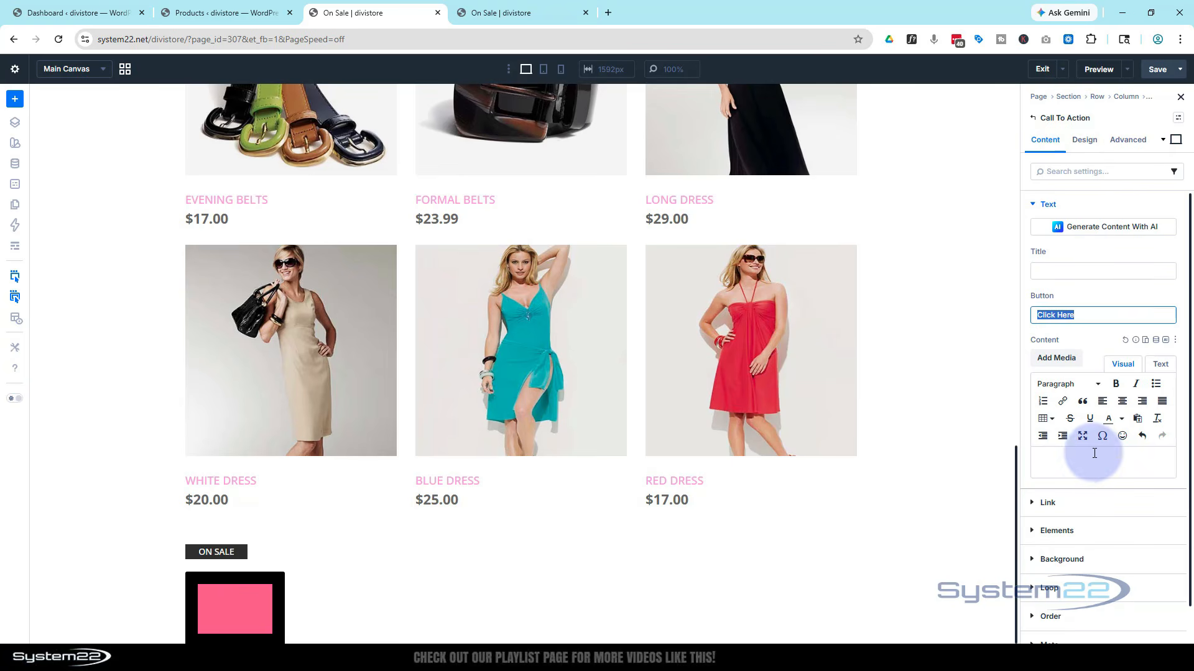
{"action": "scroll", "coordinate": [1067, 386], "scroll_direction": "down", "scroll_amount": 1}
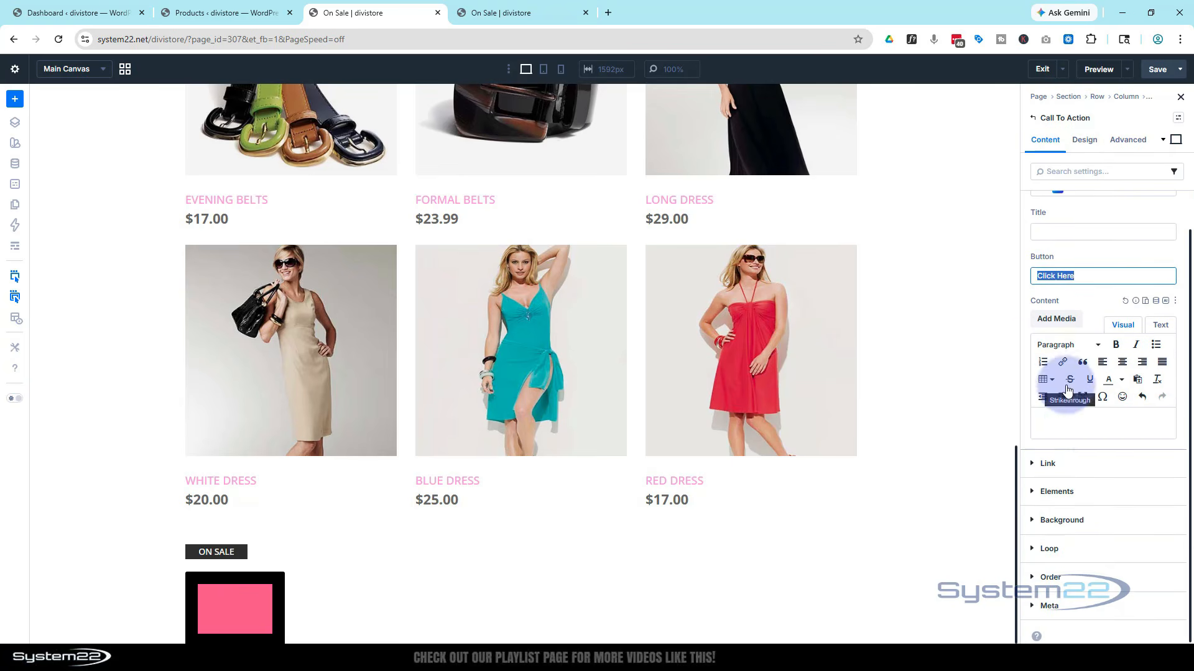
{"action": "left_click", "coordinate": [1055, 546]}
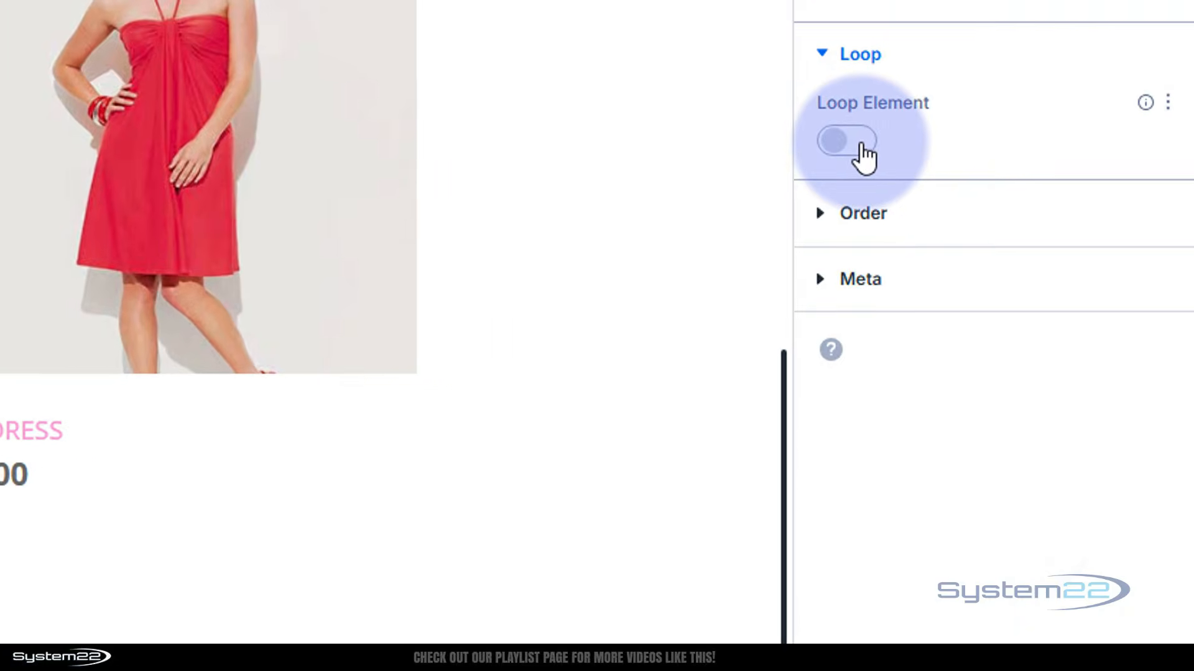
{"action": "left_click", "coordinate": [1048, 359]}
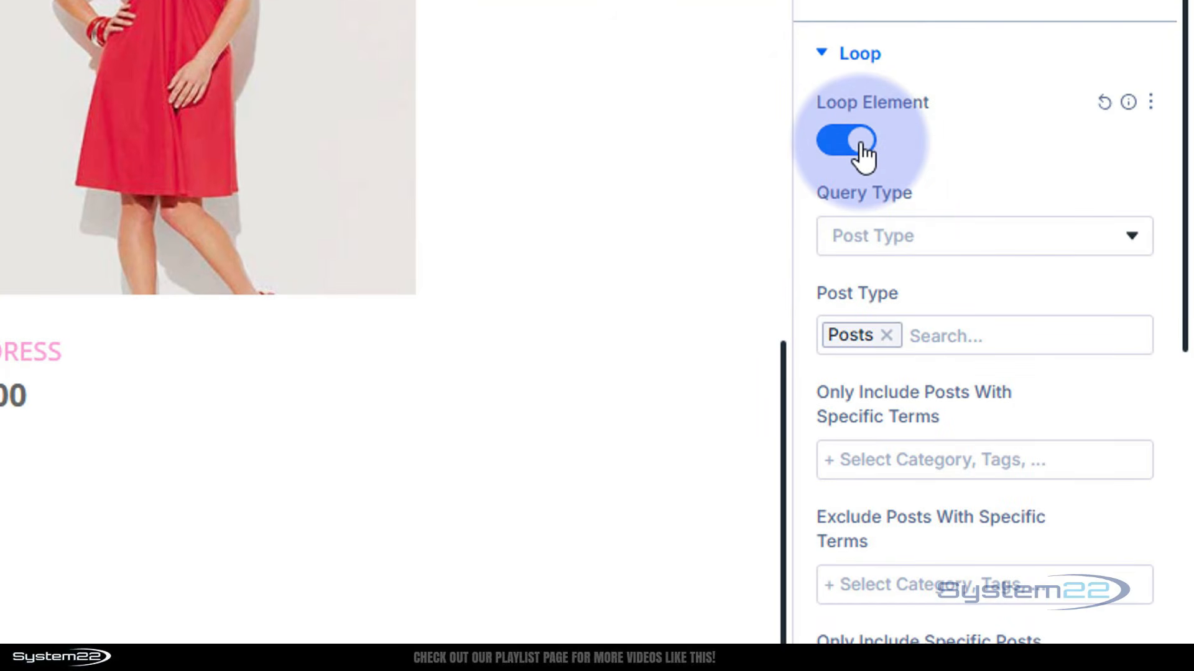
{"action": "left_click", "coordinate": [886, 336]}
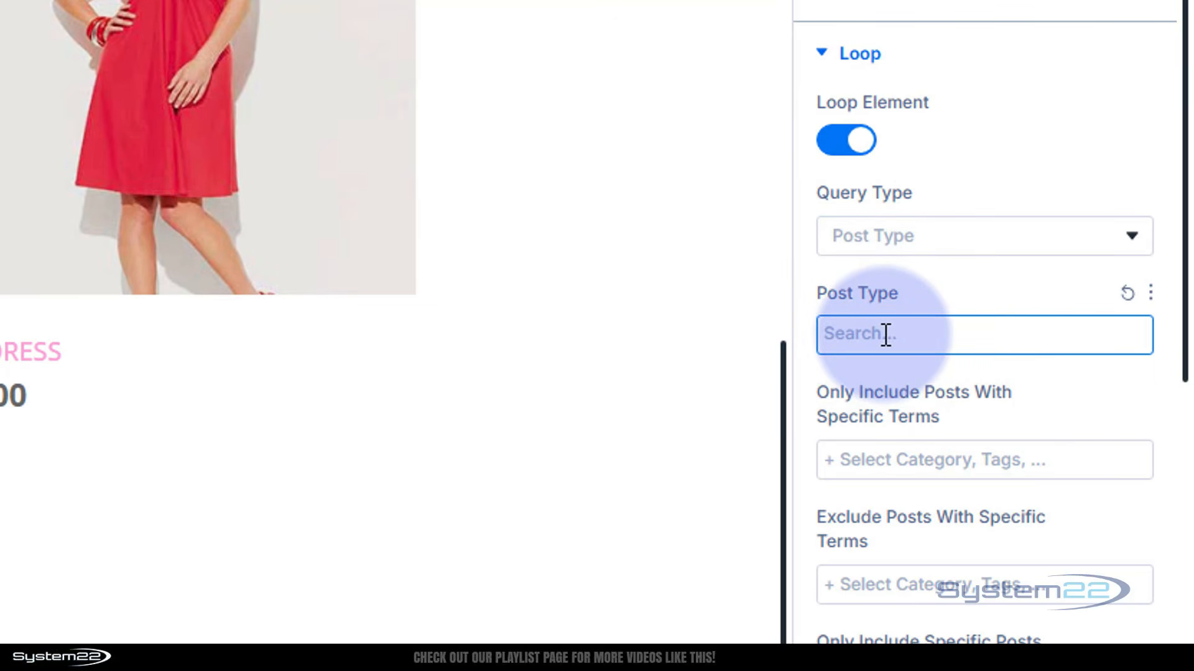
{"action": "left_click", "coordinate": [888, 338]}
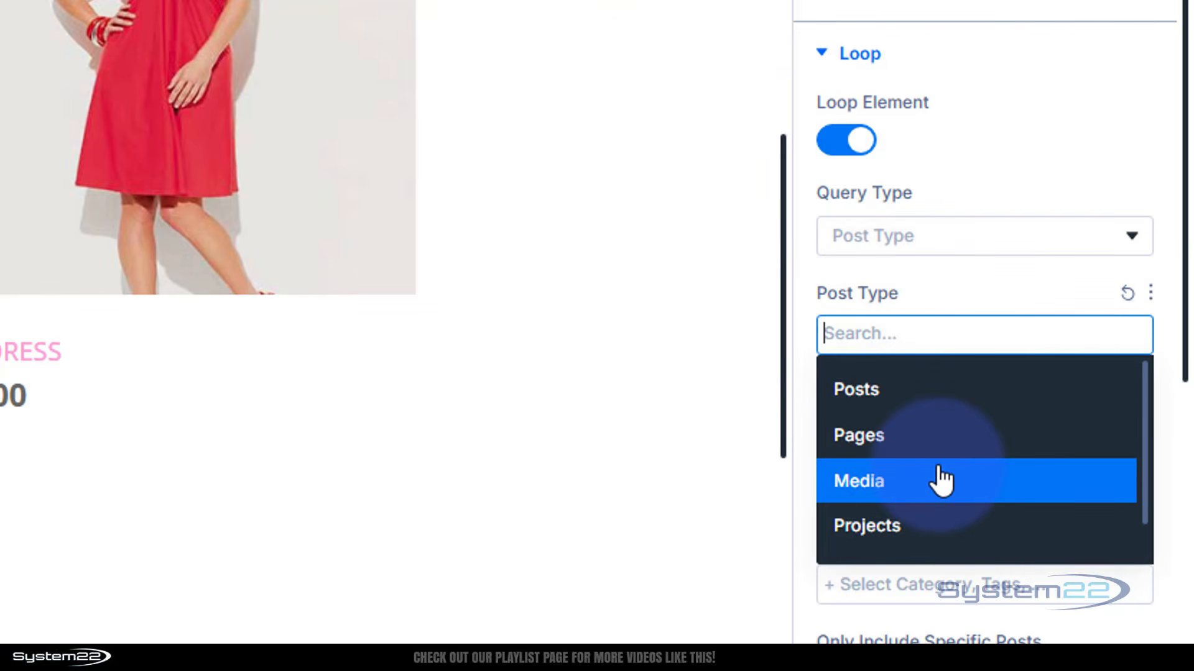
{"action": "scroll", "coordinate": [942, 480], "scroll_direction": "down", "scroll_amount": 1}
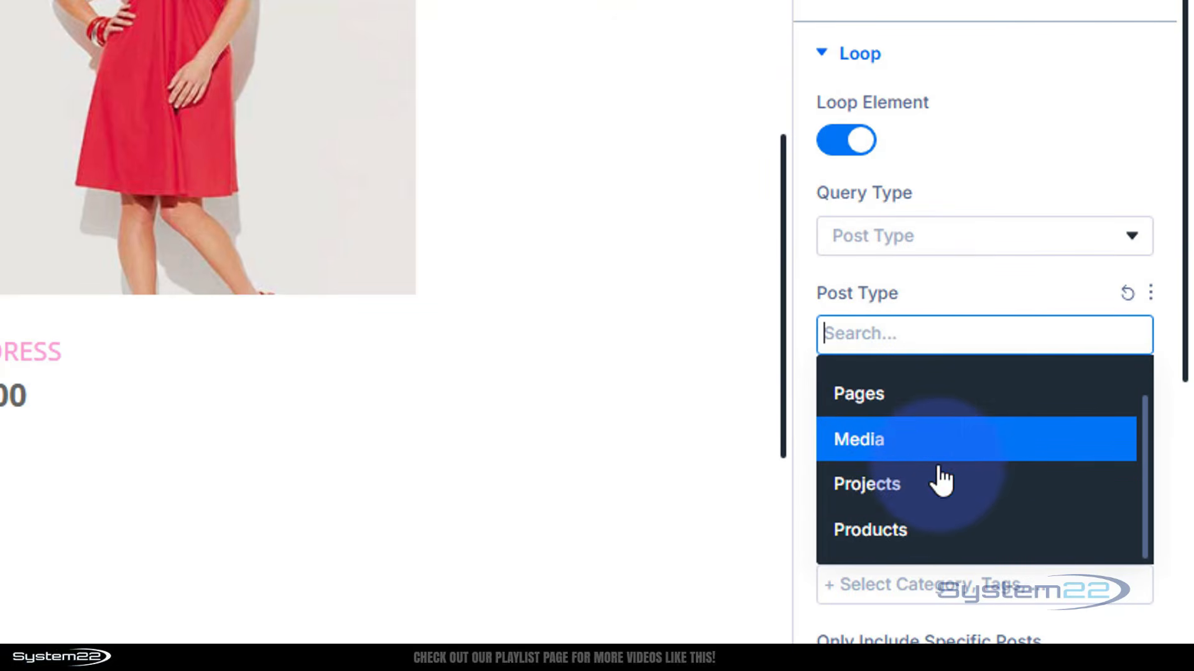
{"action": "left_click", "coordinate": [871, 530]}
- Limit the loop to the product categories Dresses, Shirts and Pants, and check the looped cards
{"action": "scroll", "coordinate": [992, 314], "scroll_direction": "down", "scroll_amount": 5}
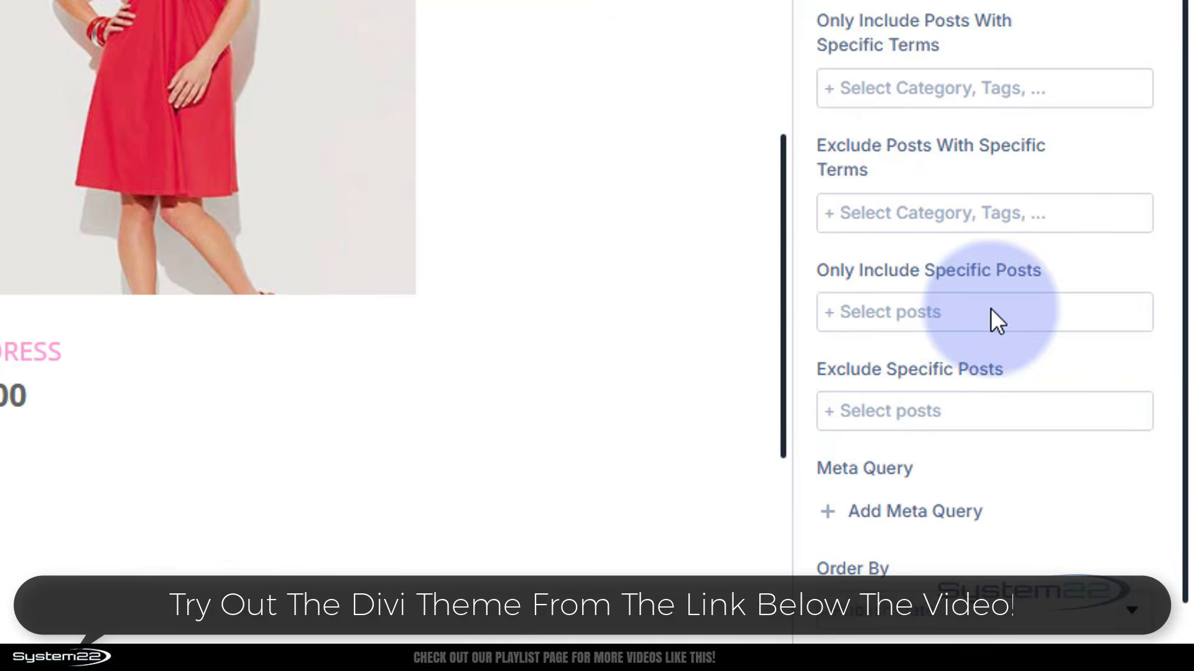
{"action": "scroll", "coordinate": [990, 308], "scroll_direction": "down", "scroll_amount": 1}
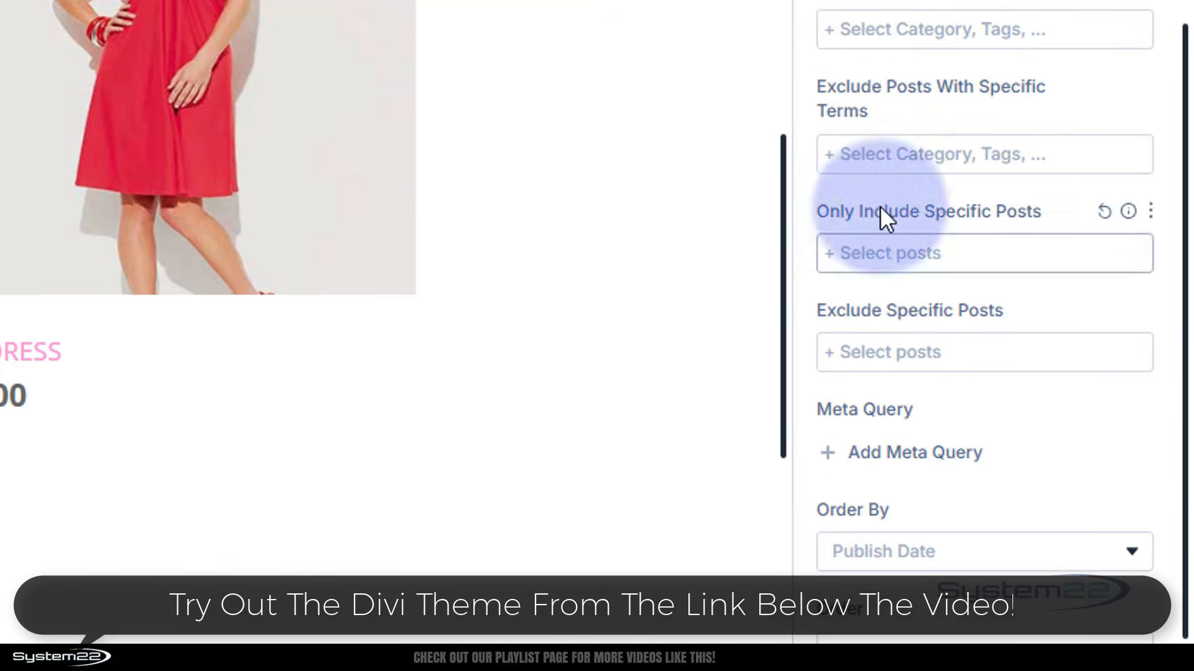
{"action": "left_click", "coordinate": [859, 34]}
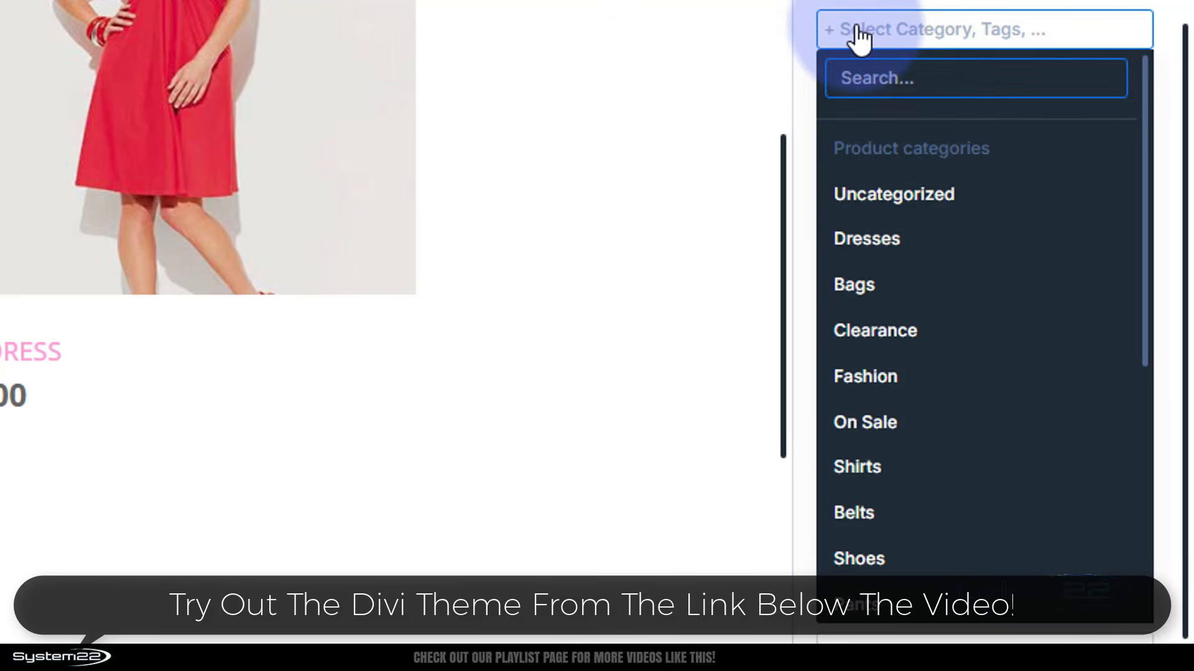
{"action": "left_click", "coordinate": [881, 244]}
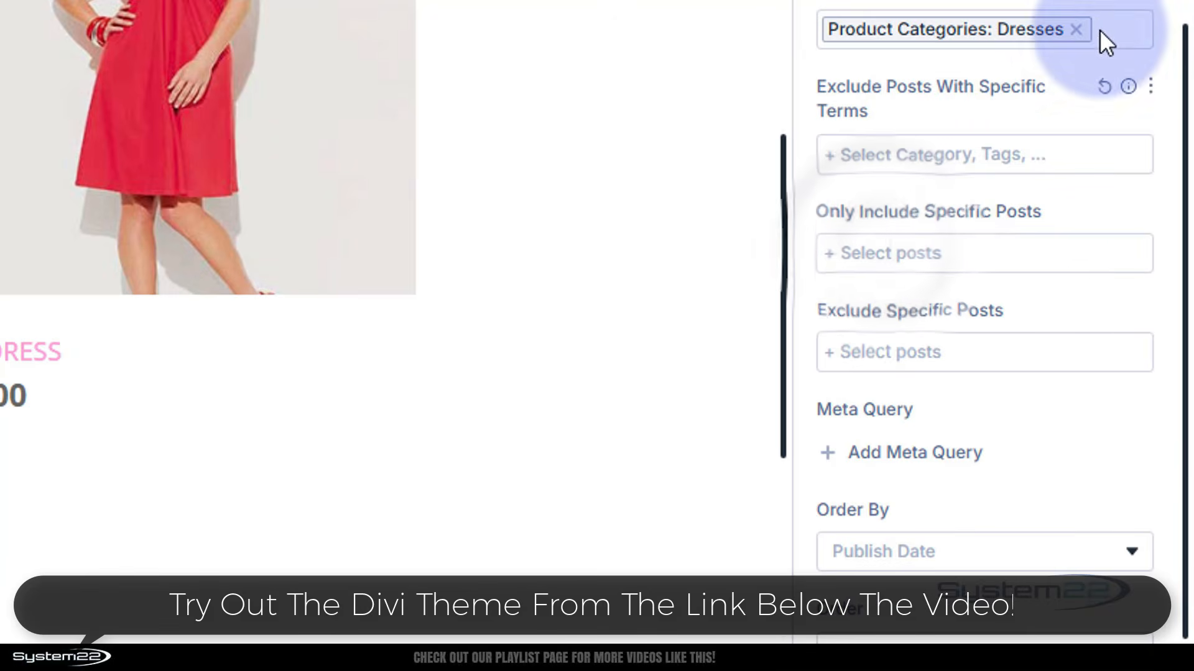
{"action": "left_click", "coordinate": [1127, 42]}
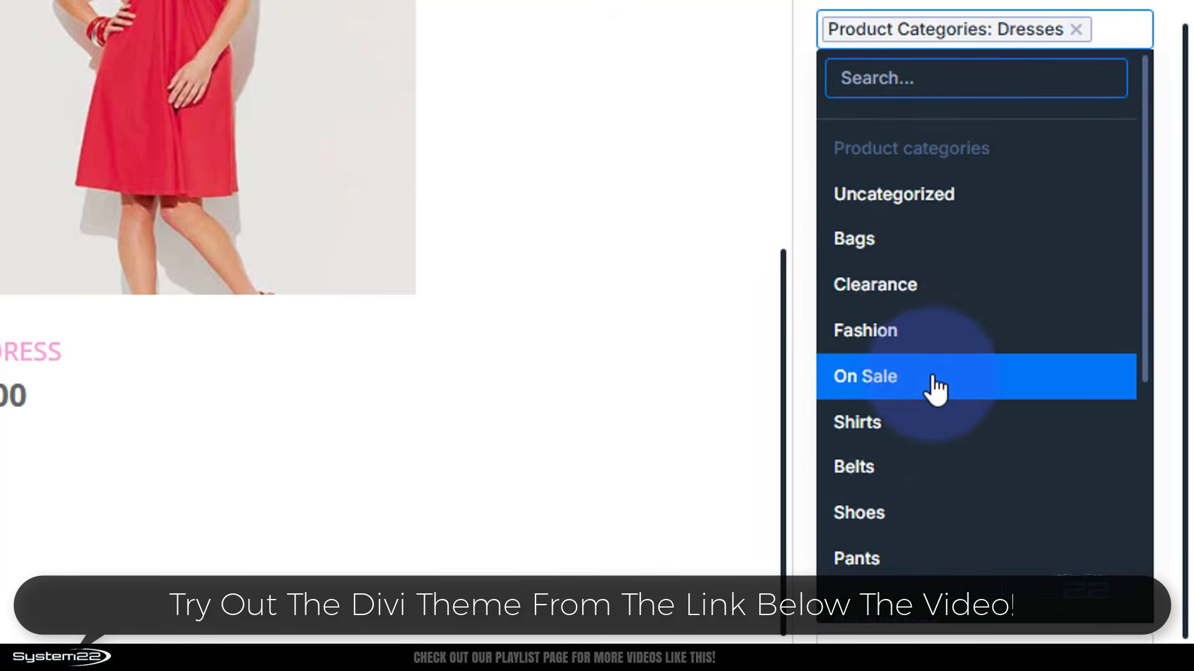
{"action": "left_click", "coordinate": [924, 423]}
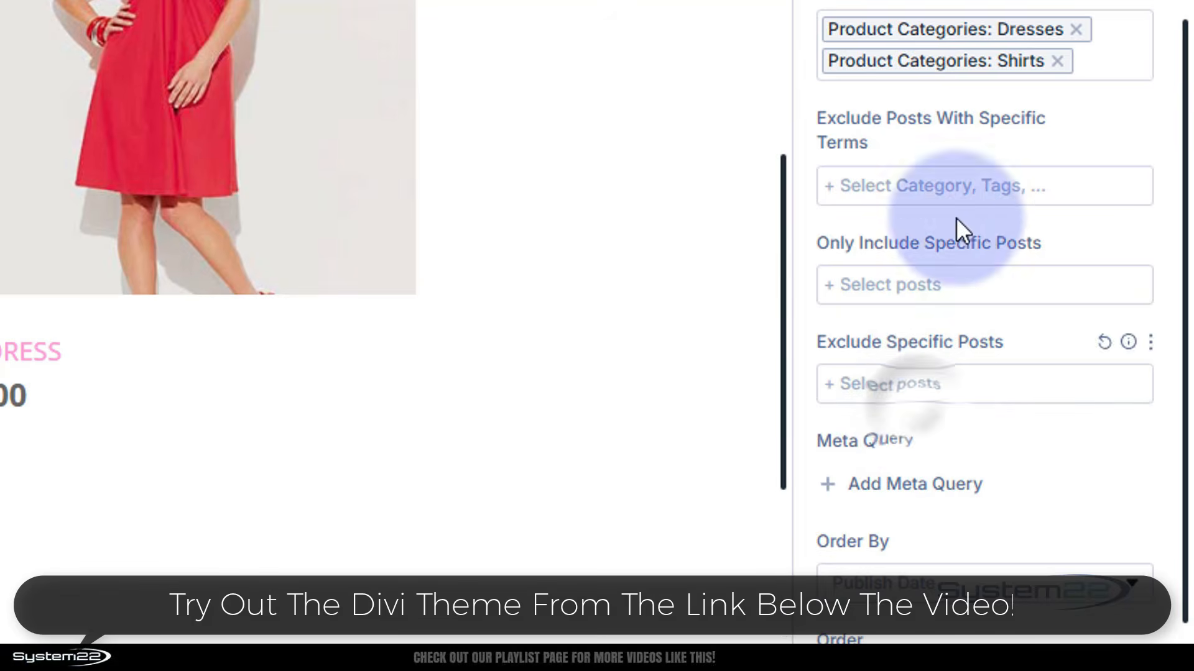
{"action": "left_click", "coordinate": [1107, 74]}
{"action": "left_click", "coordinate": [905, 547]}
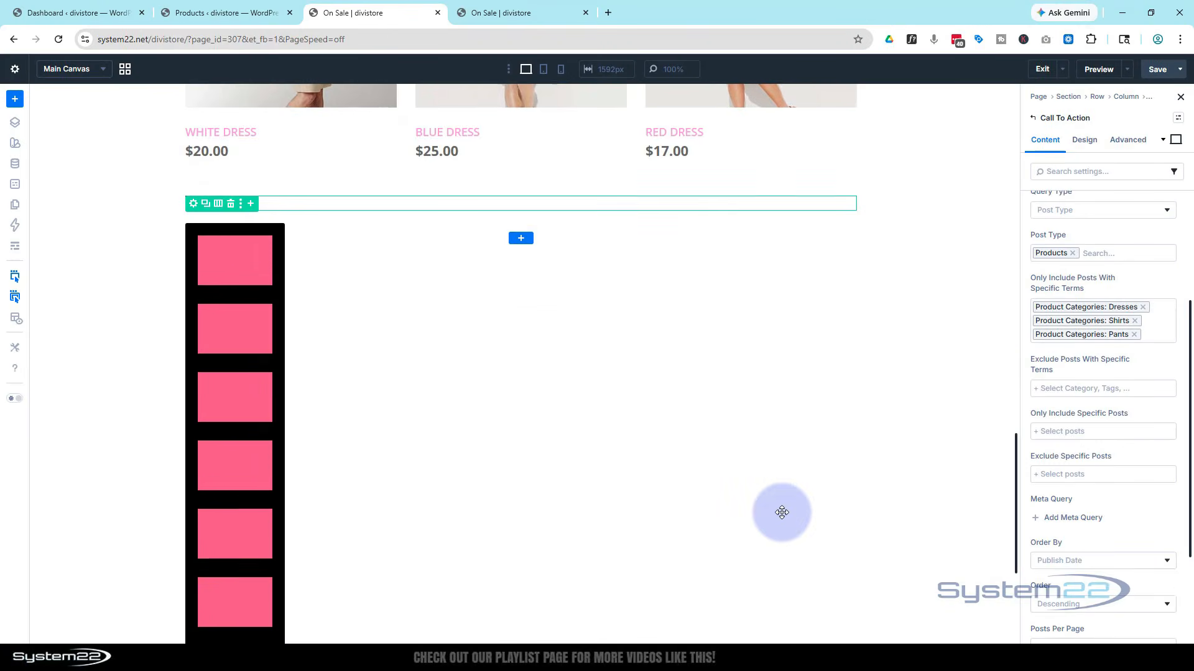
{"action": "scroll", "coordinate": [249, 506], "scroll_direction": "down", "scroll_amount": 3}
{"action": "scroll", "coordinate": [782, 512], "scroll_direction": "down", "scroll_amount": 1}
{"action": "scroll", "coordinate": [782, 512], "scroll_direction": "up", "scroll_amount": 4}
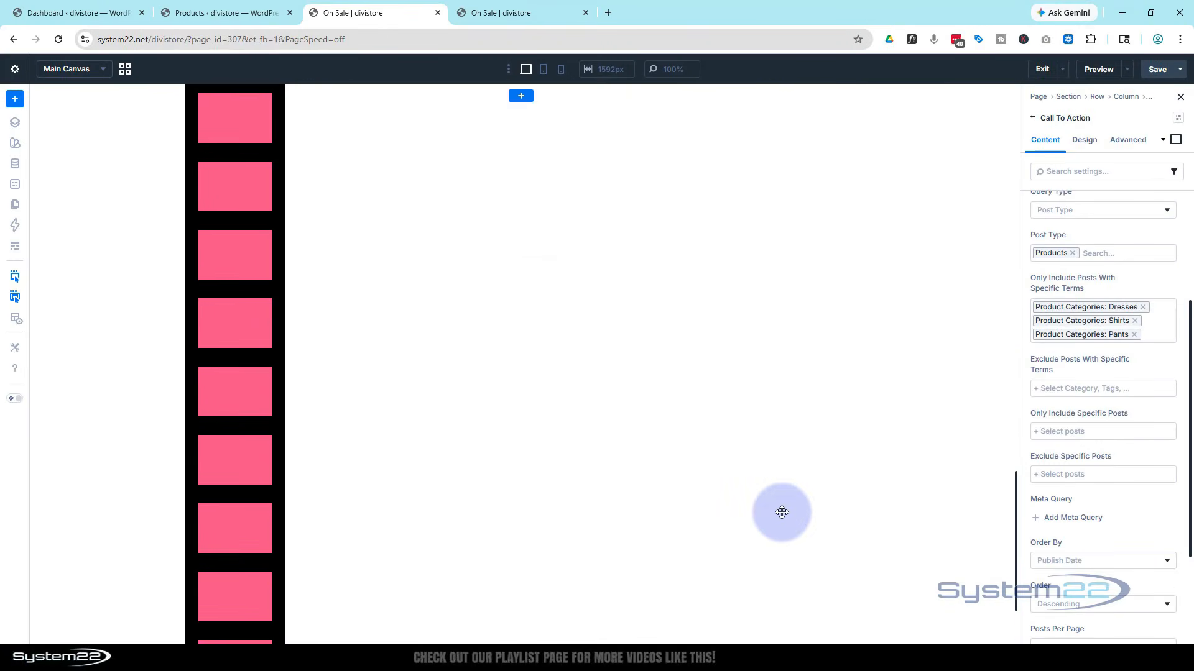
{"action": "scroll", "coordinate": [783, 512], "scroll_direction": "down", "scroll_amount": 5}
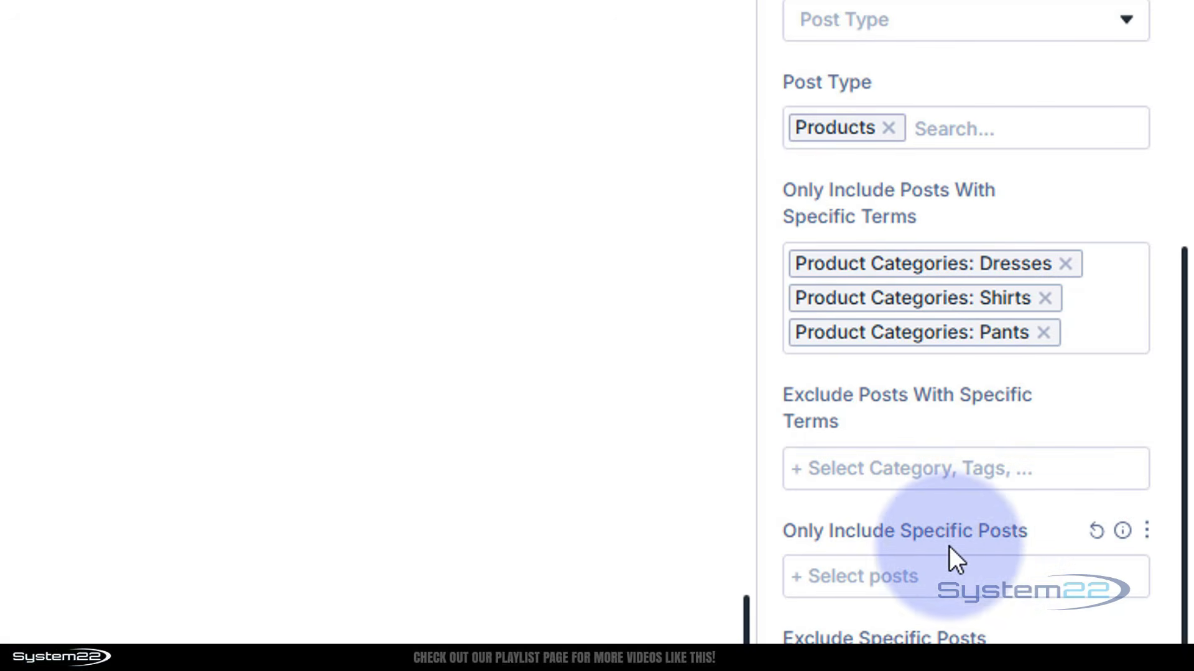
- Browse both pages of products selectable under the loop's Only Include Specific Posts filter without choosing any
{"action": "left_click", "coordinate": [987, 587]}
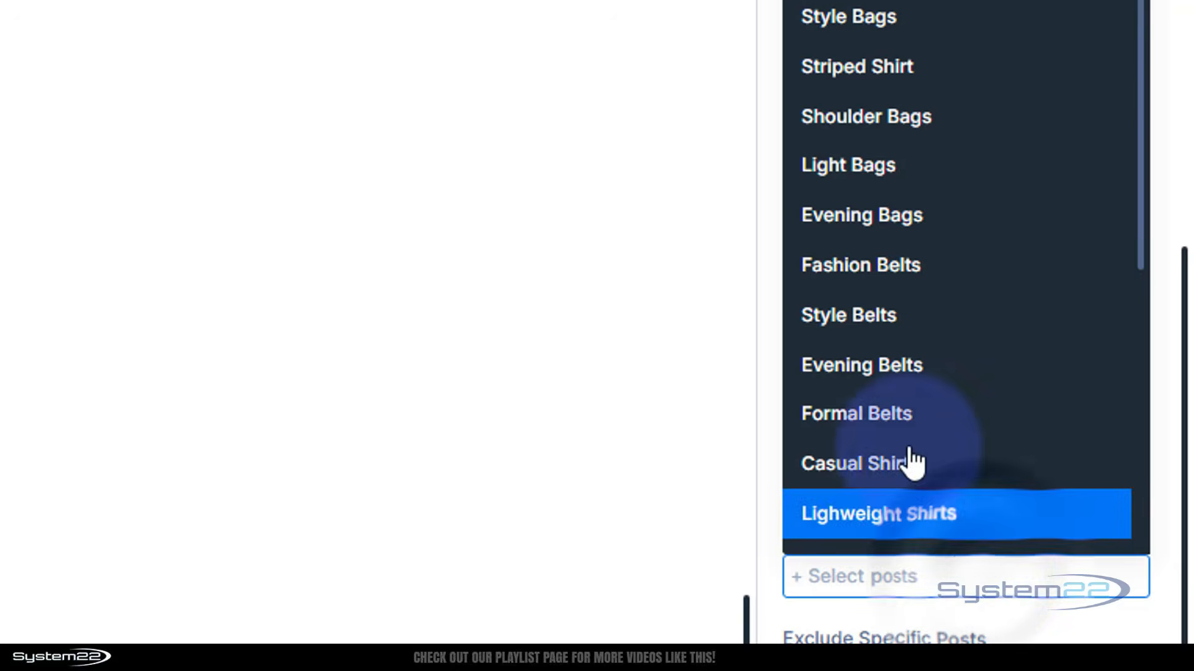
{"action": "scroll", "coordinate": [945, 163], "scroll_direction": "down", "scroll_amount": 5}
{"action": "scroll", "coordinate": [945, 163], "scroll_direction": "down", "scroll_amount": 3}
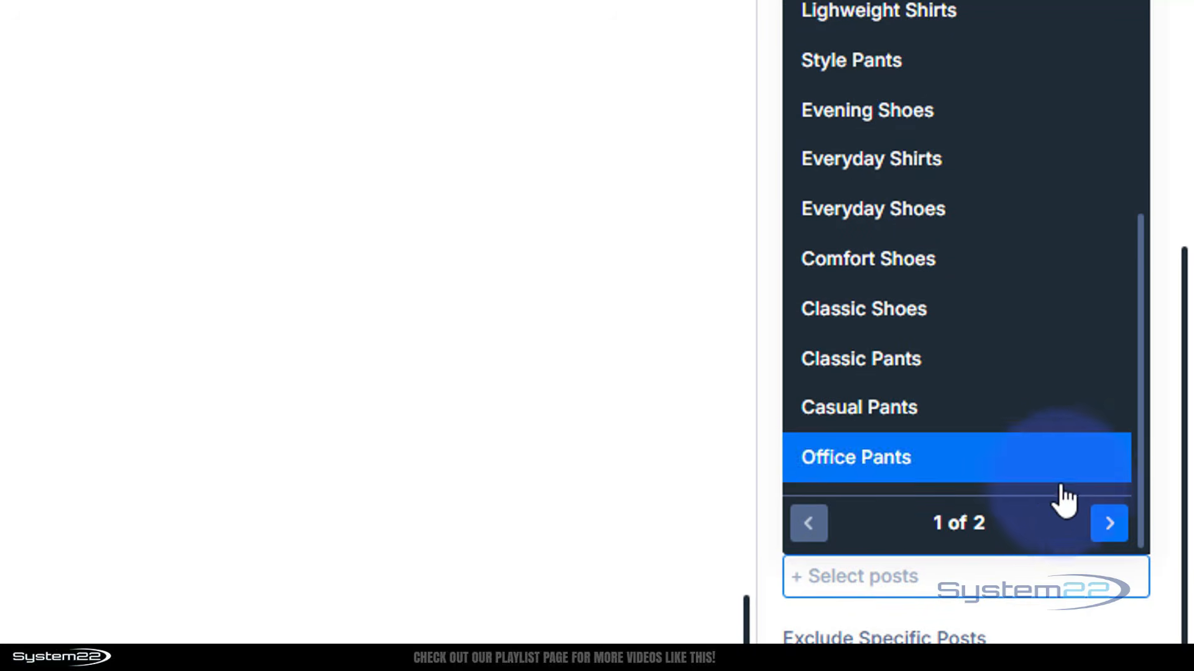
{"action": "left_click", "coordinate": [1109, 524]}
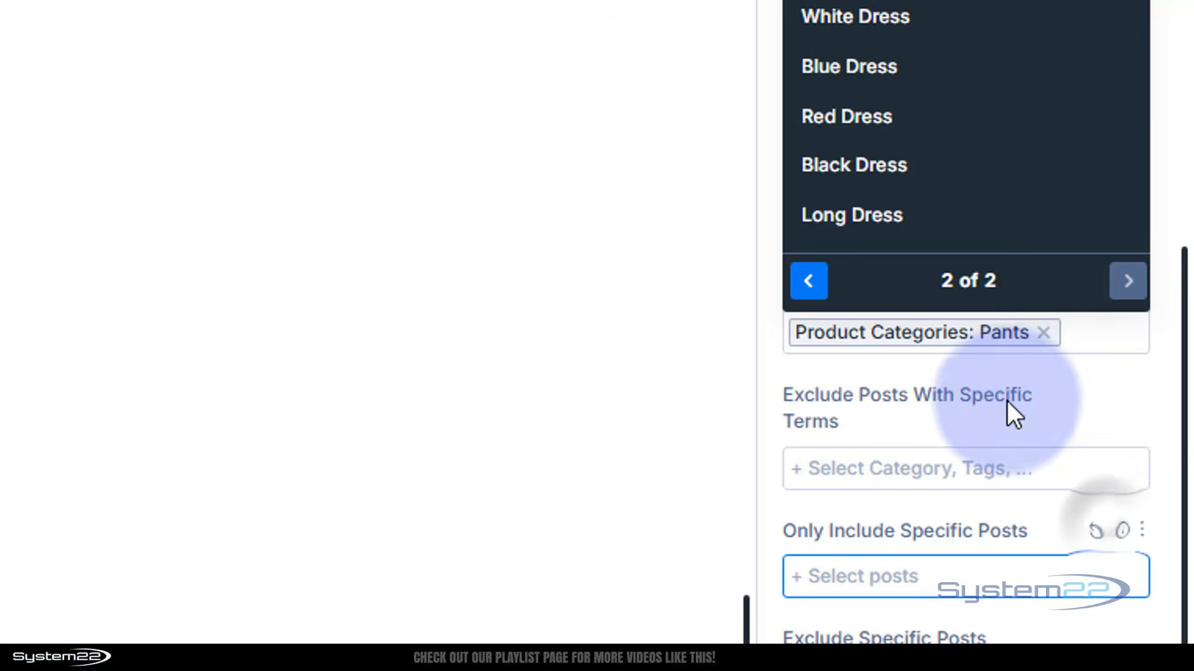
{"action": "left_click", "coordinate": [771, 432]}
{"action": "left_click", "coordinate": [819, 581]}
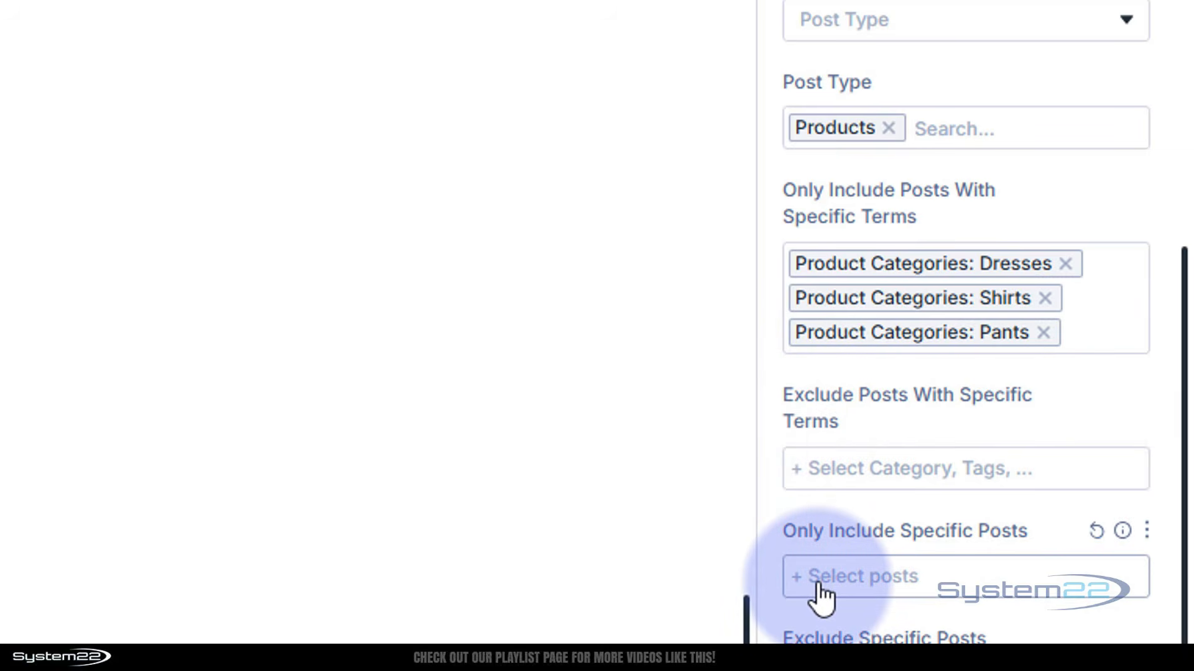
- Examine the loop's Order By and Order options without changing them, and look over the looped cards below On Sale
{"action": "scroll", "coordinate": [818, 596], "scroll_direction": "down", "scroll_amount": 5}
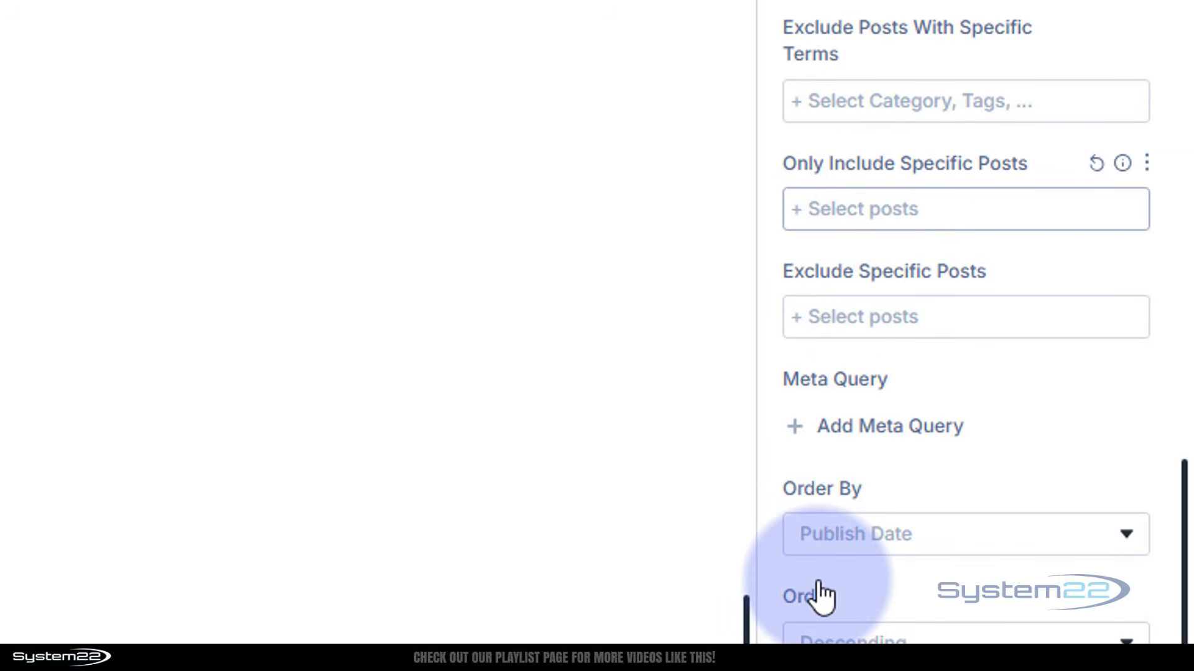
{"action": "left_click", "coordinate": [942, 541]}
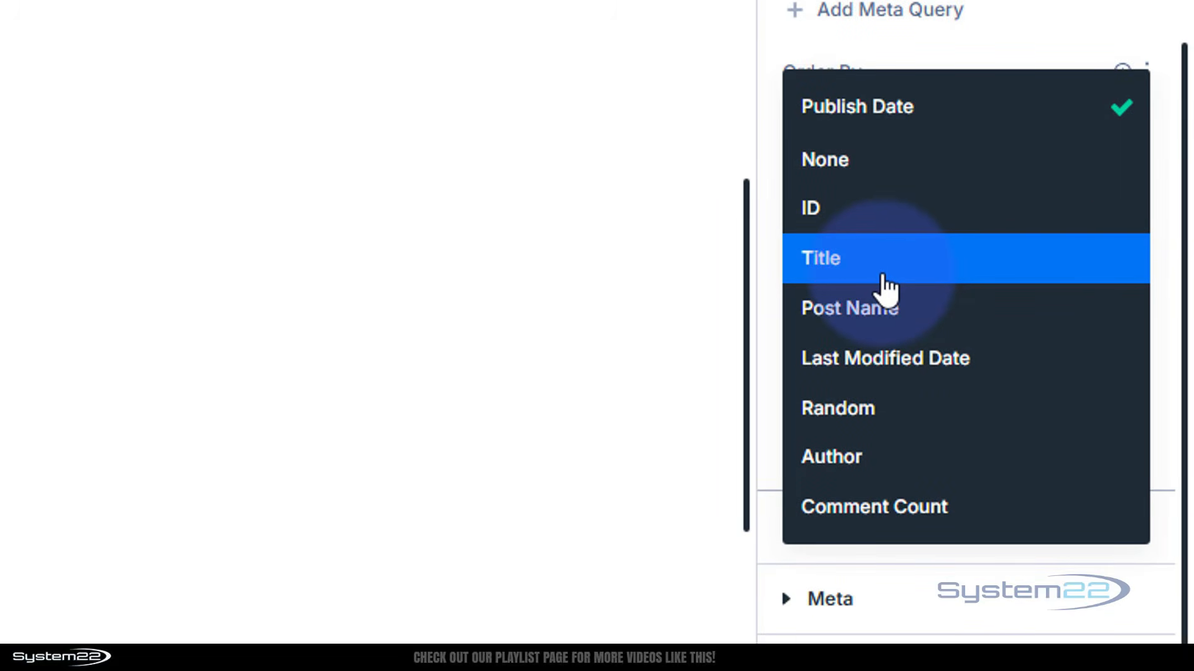
{"action": "left_click", "coordinate": [765, 53]}
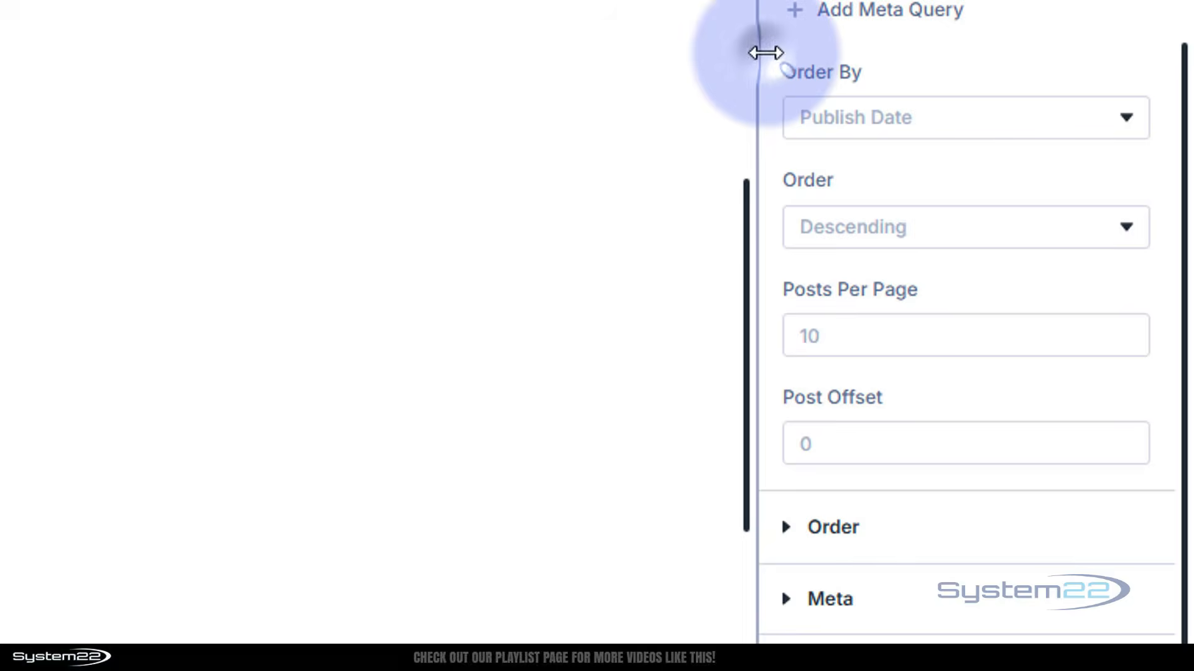
{"action": "left_click", "coordinate": [917, 239]}
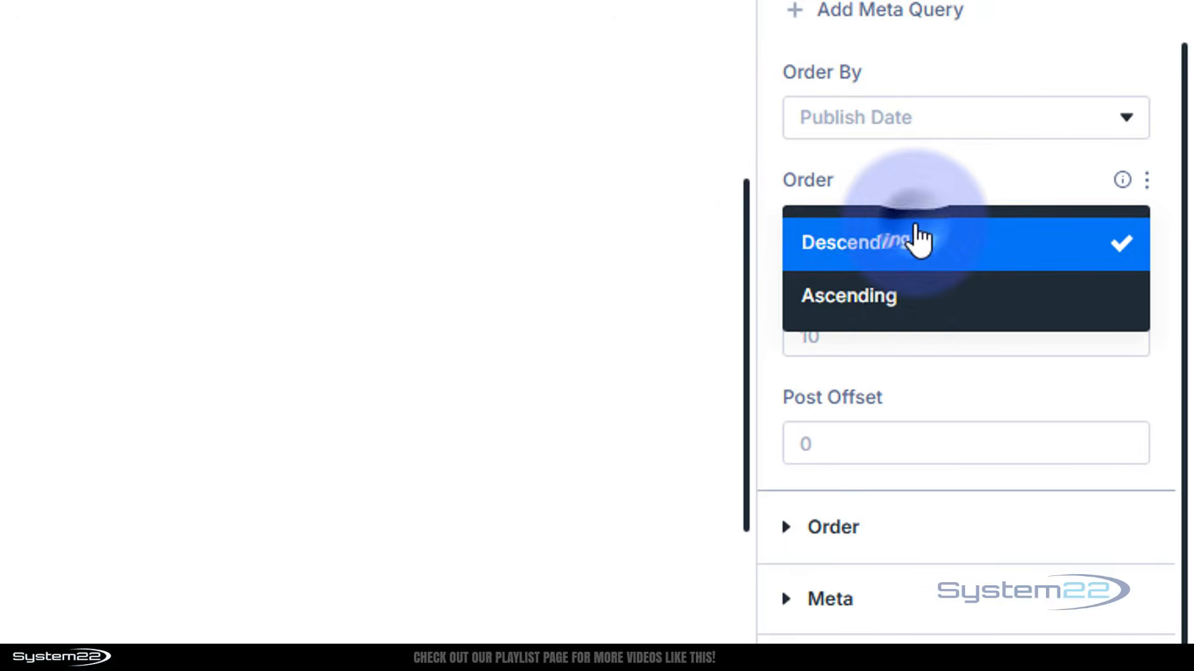
{"action": "left_click", "coordinate": [784, 189]}
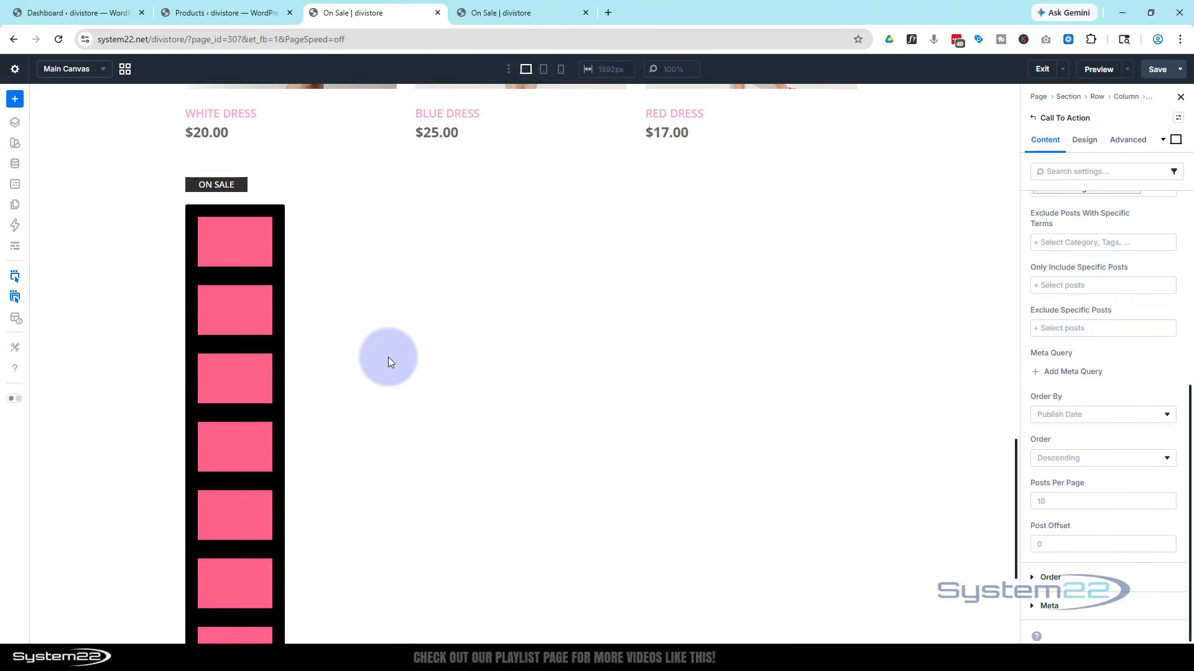
{"action": "scroll", "coordinate": [388, 357], "scroll_direction": "down", "scroll_amount": 3}
{"action": "scroll", "coordinate": [388, 356], "scroll_direction": "up", "scroll_amount": 3}
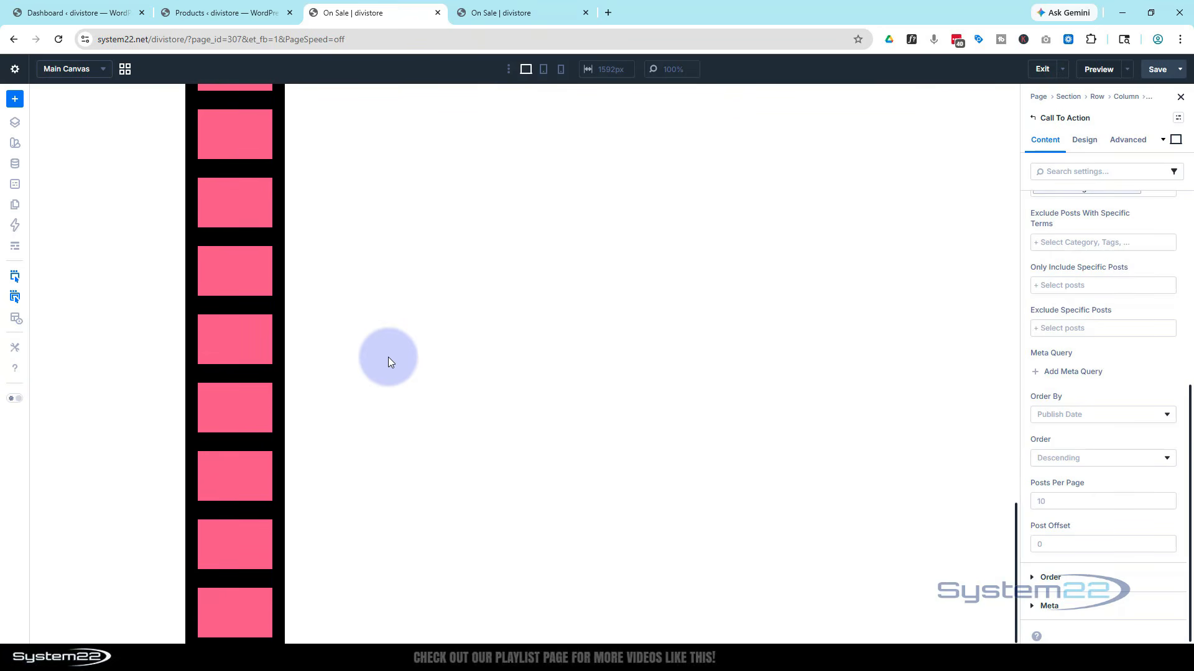
- Set the product loop's Posts Per Page to 12 and look over the looped cards below On Sale
{"action": "scroll", "coordinate": [388, 357], "scroll_direction": "down", "scroll_amount": 2}
{"action": "scroll", "coordinate": [388, 357], "scroll_direction": "down", "scroll_amount": 1}
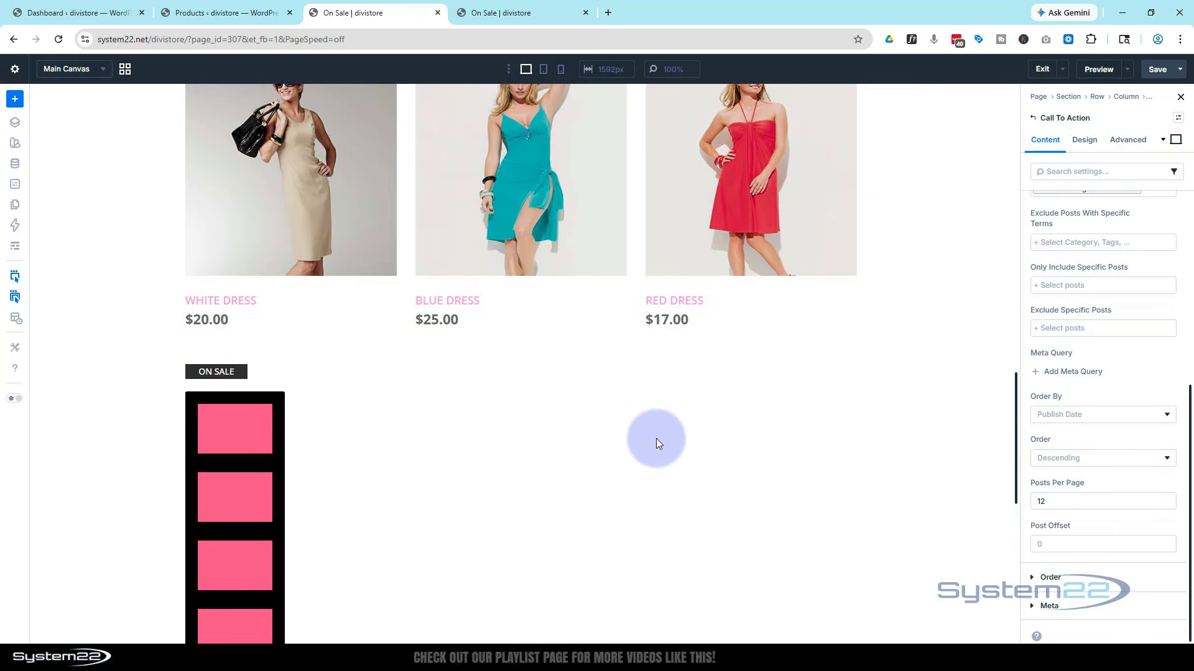
{"action": "scroll", "coordinate": [655, 438], "scroll_direction": "up", "scroll_amount": 2}
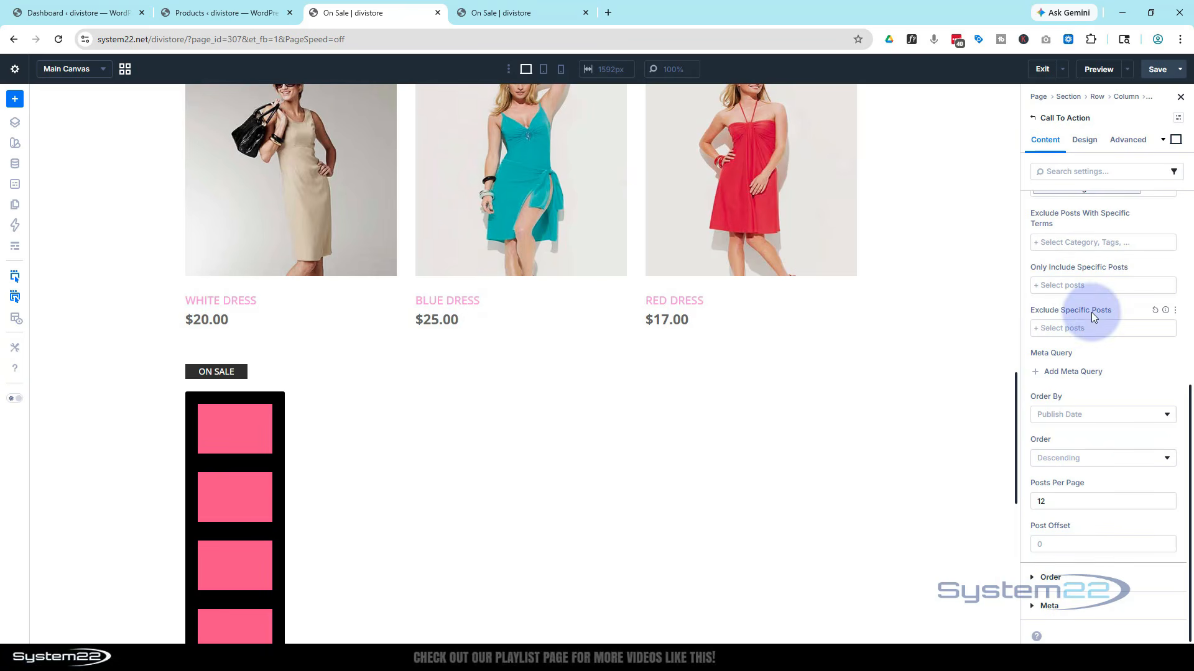
- Link the Call To Action button dynamically to the Loop Product Link URL, leaving the loop position empty
{"action": "scroll", "coordinate": [1094, 317], "scroll_direction": "up", "scroll_amount": 5}
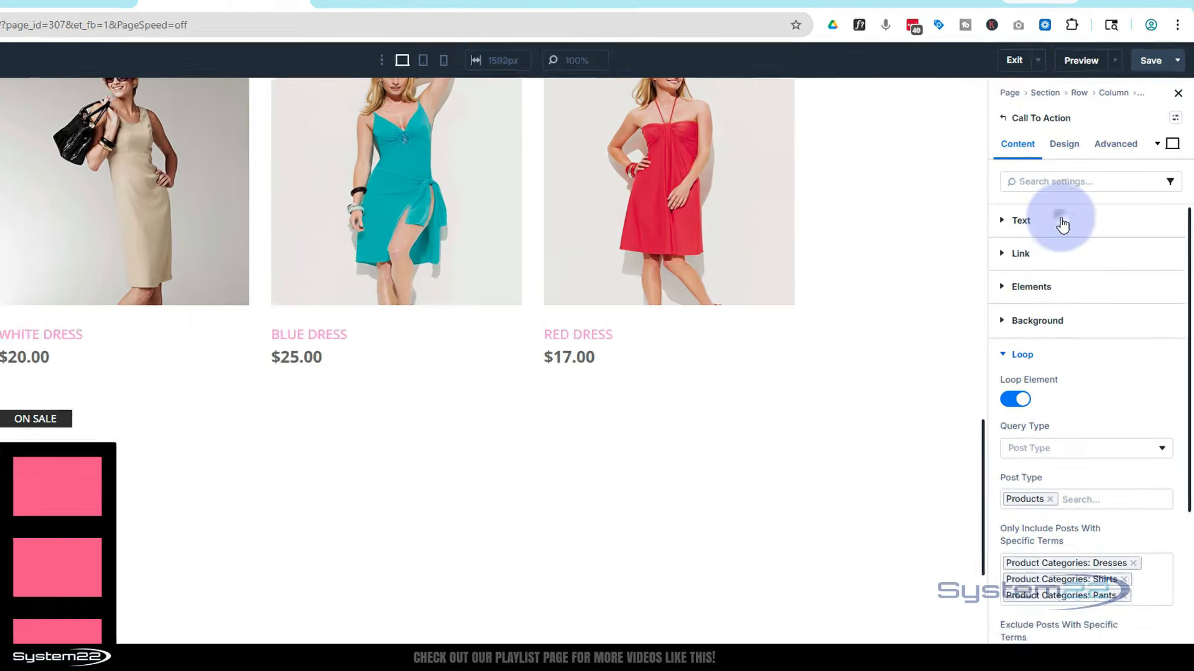
{"action": "left_click", "coordinate": [1061, 221]}
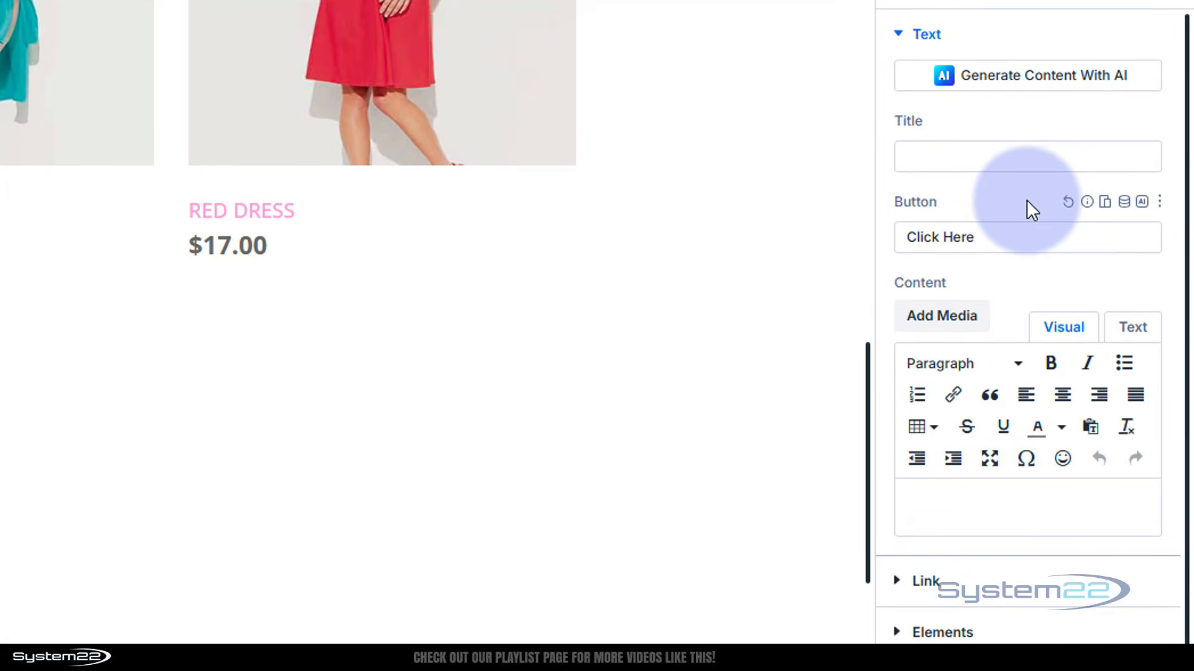
{"action": "scroll", "coordinate": [1027, 205], "scroll_direction": "down", "scroll_amount": 2}
{"action": "left_click", "coordinate": [962, 505]}
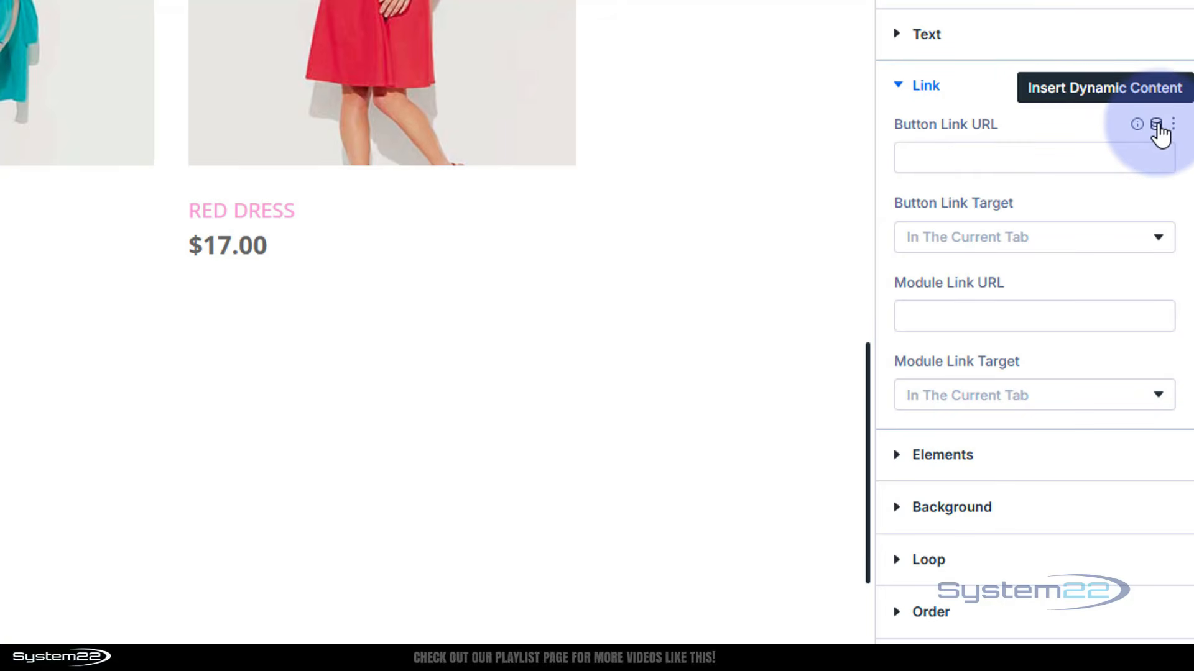
{"action": "left_click", "coordinate": [1157, 127]}
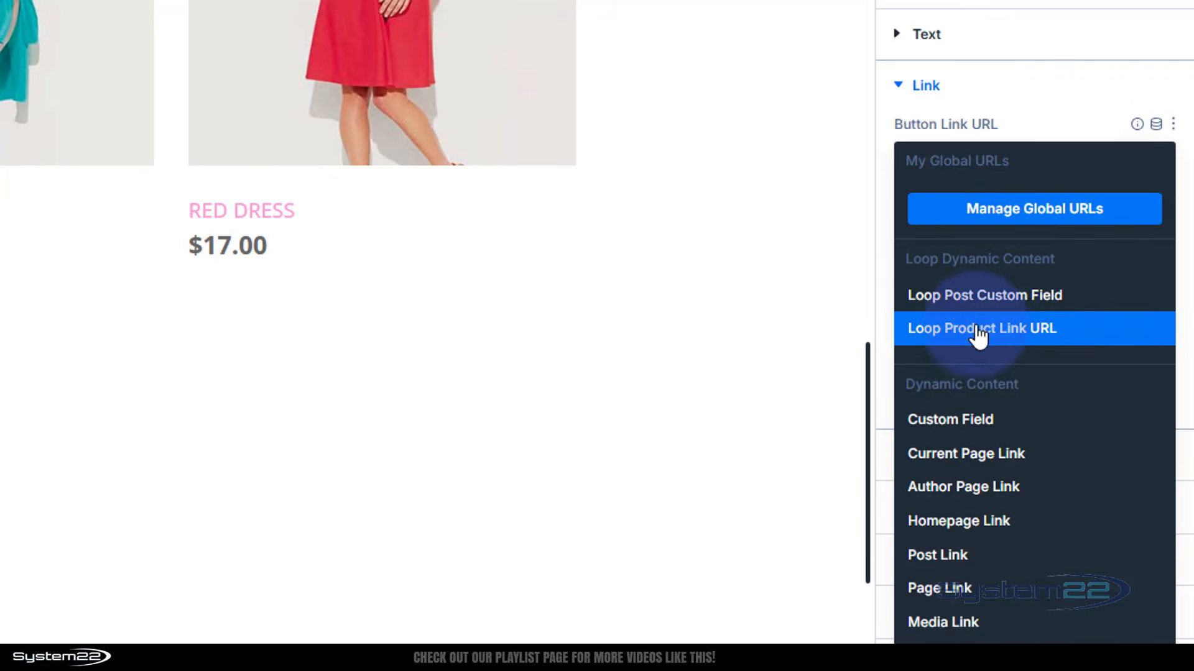
{"action": "left_click", "coordinate": [999, 330]}
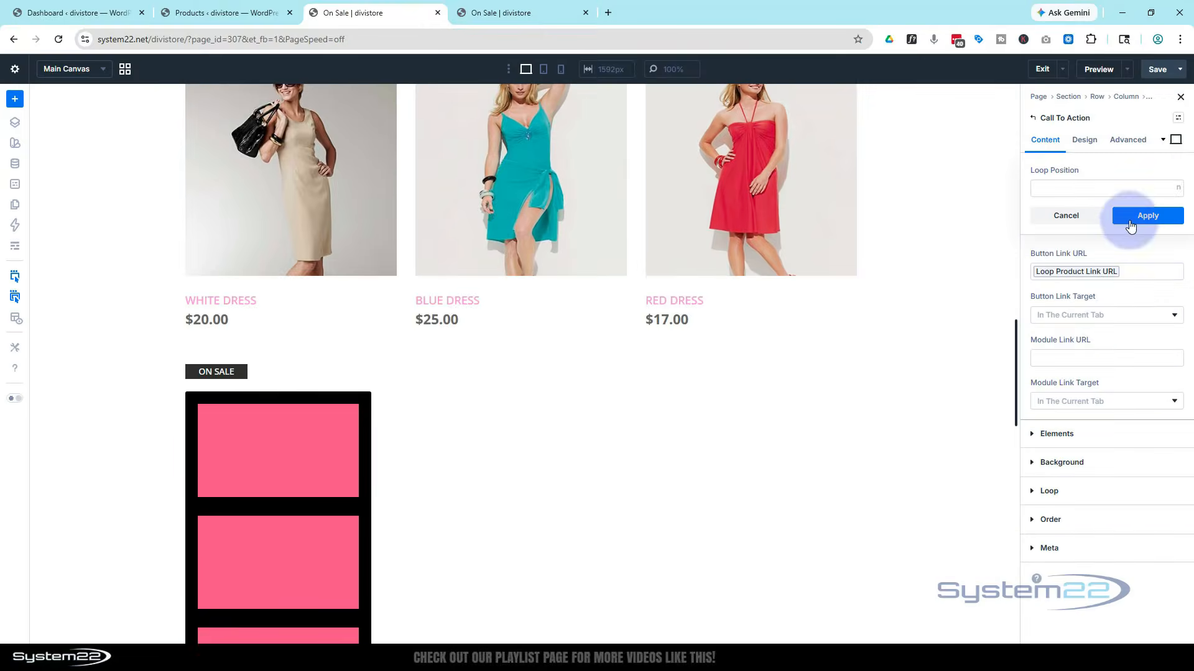
{"action": "left_click", "coordinate": [1110, 55]}
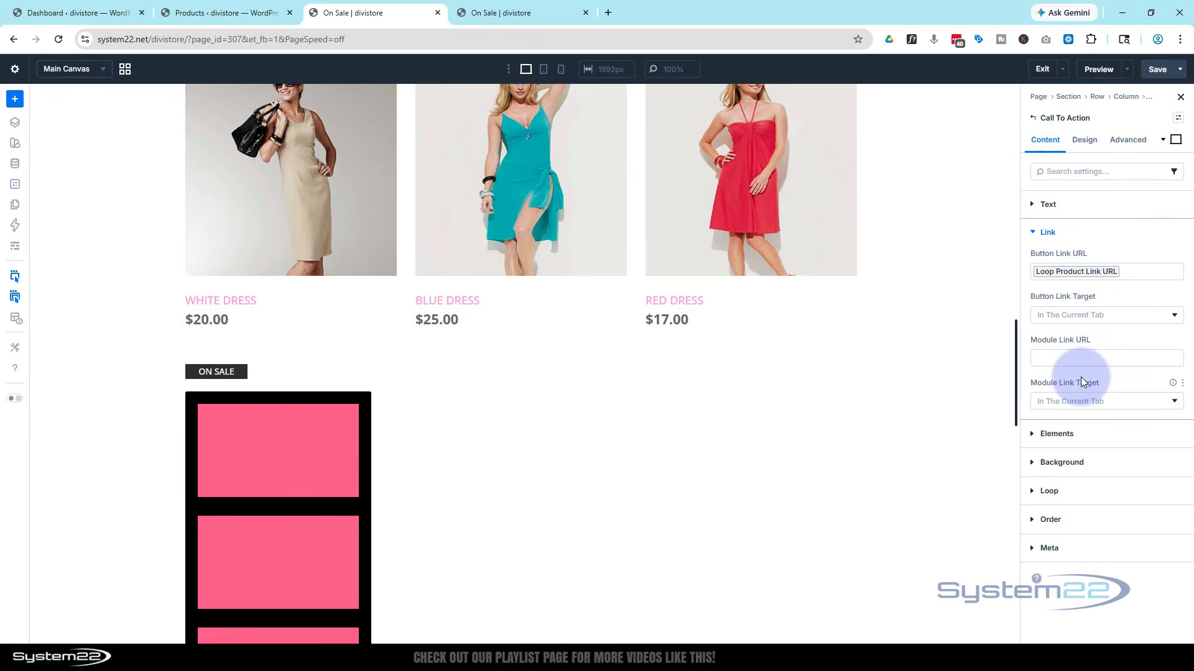
- Use the dynamic Loop Product Featured Image as the Call To Action's background image and look through the looped cards
{"action": "left_click", "coordinate": [1062, 462]}
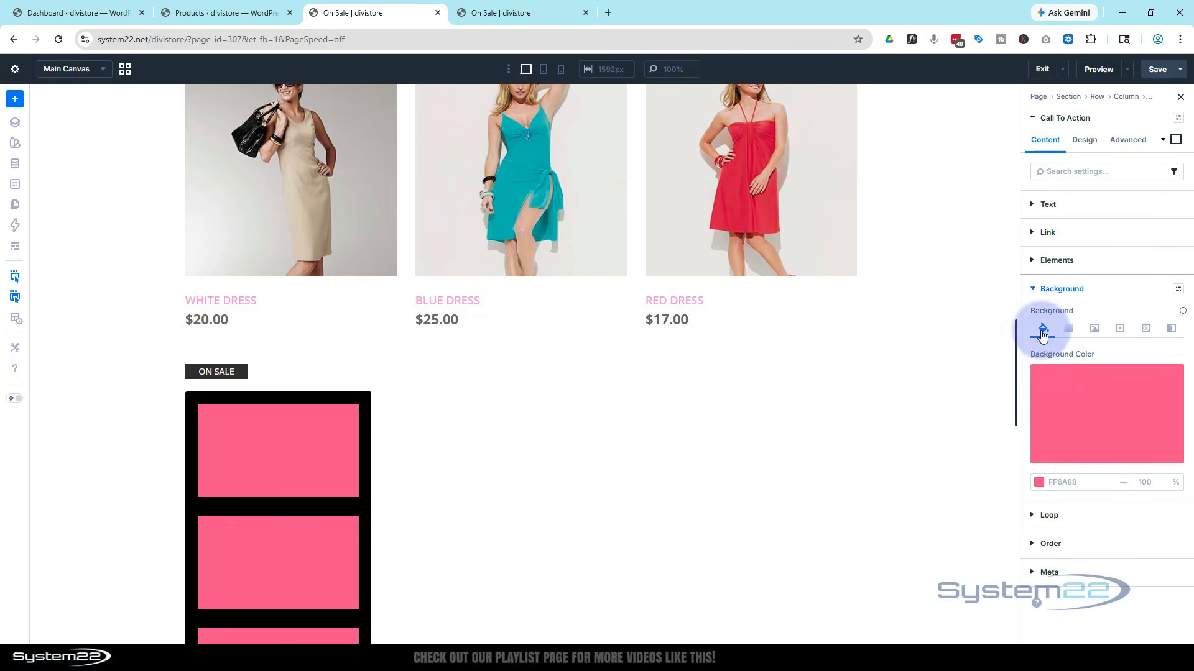
{"action": "left_click", "coordinate": [1092, 333]}
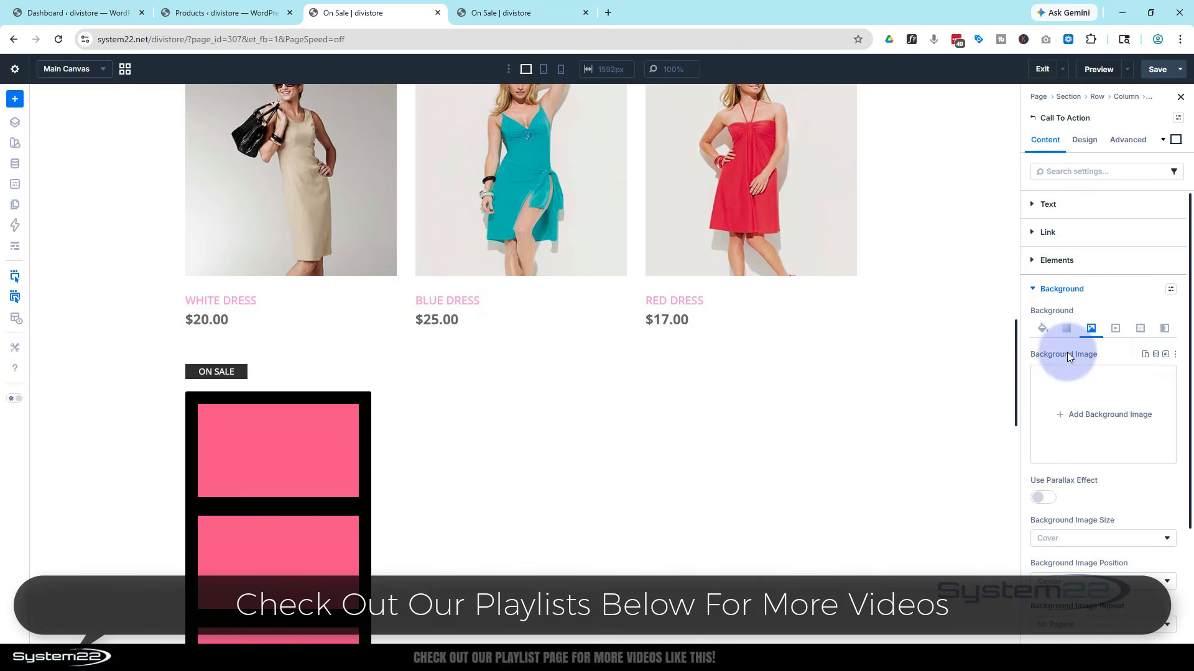
{"action": "left_click", "coordinate": [1156, 356]}
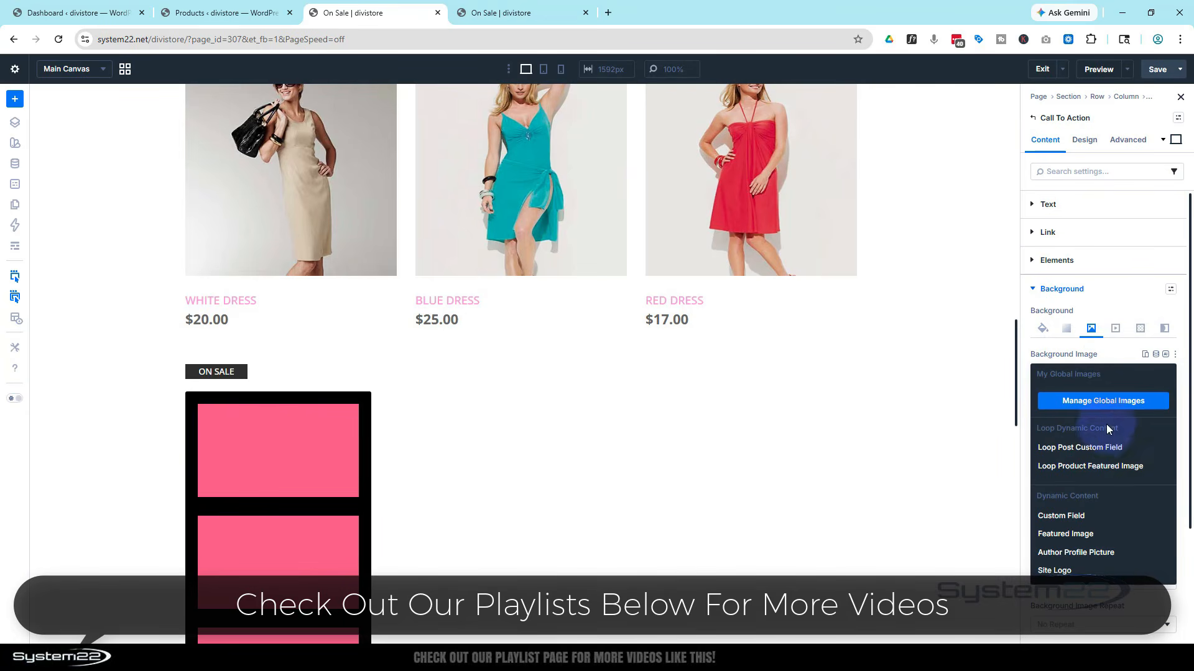
{"action": "left_click", "coordinate": [1084, 468]}
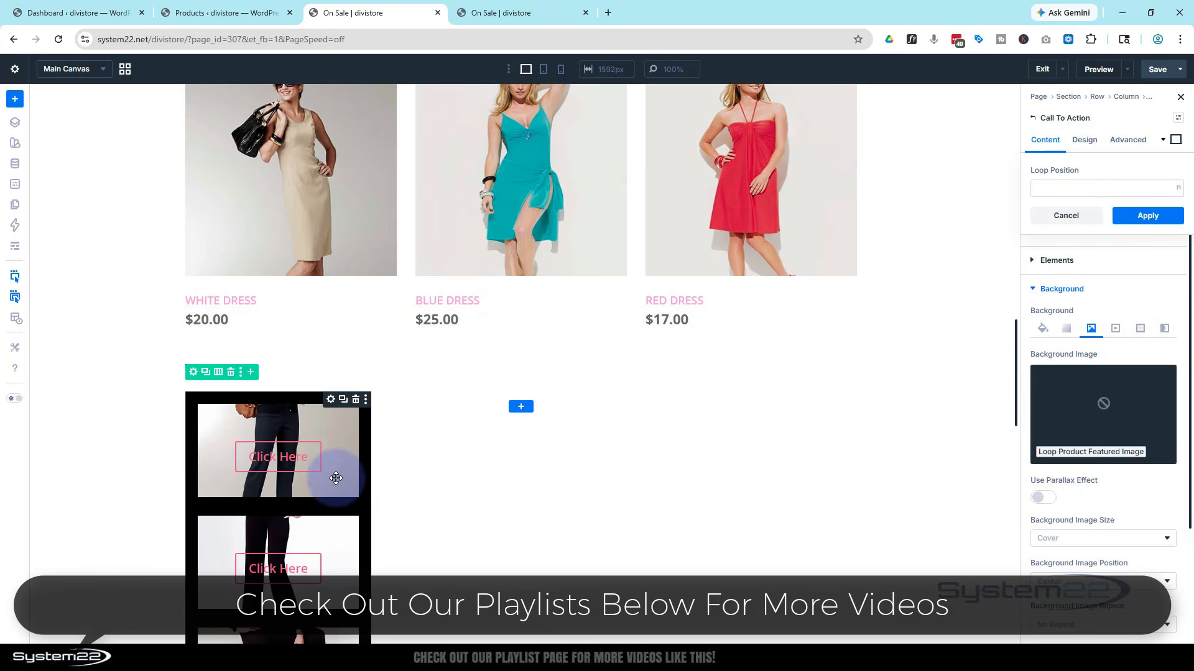
{"action": "scroll", "coordinate": [330, 479], "scroll_direction": "down", "scroll_amount": 3}
{"action": "scroll", "coordinate": [330, 479], "scroll_direction": "down", "scroll_amount": 15}
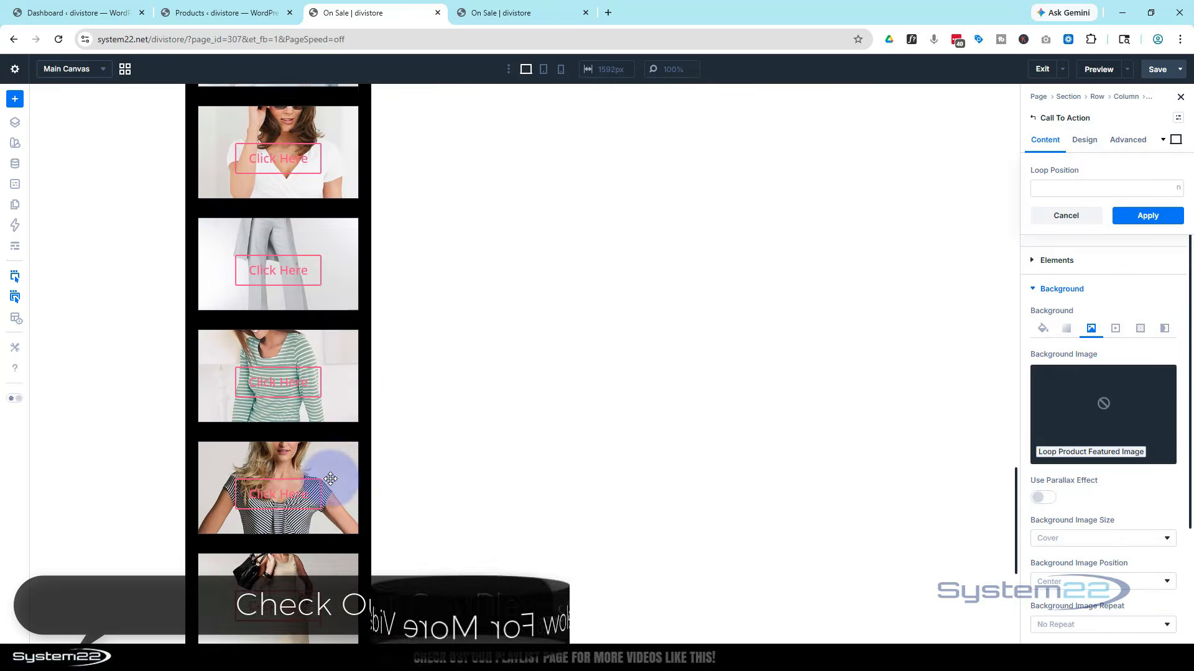
{"action": "scroll", "coordinate": [330, 479], "scroll_direction": "down", "scroll_amount": 3}
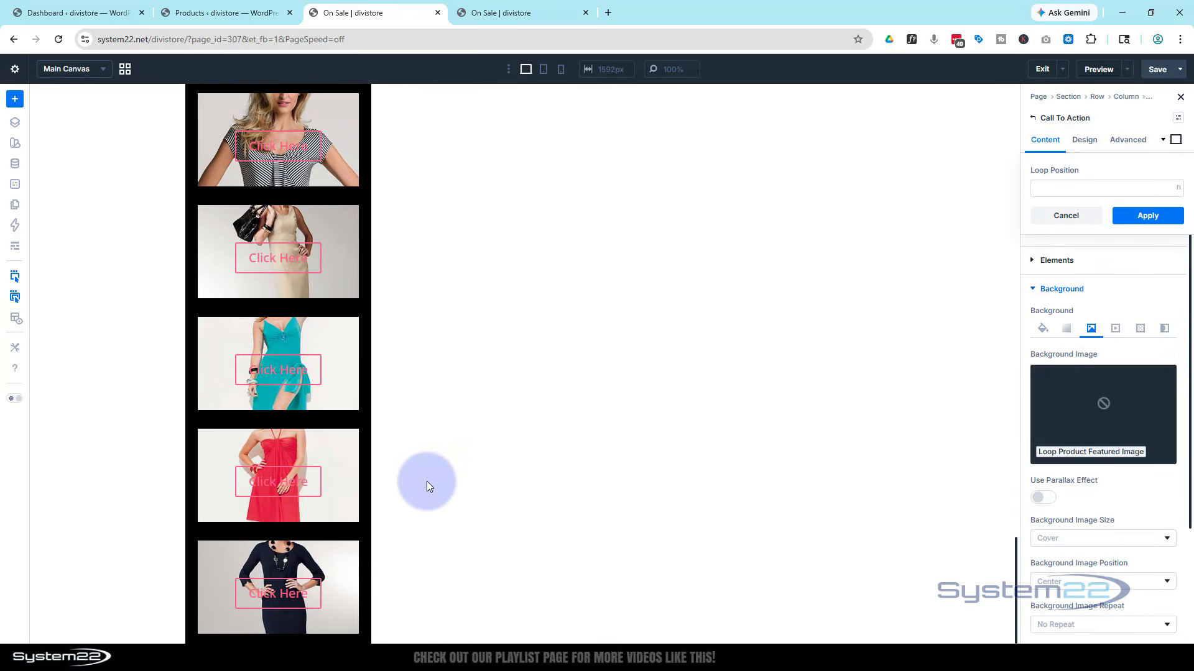
{"action": "scroll", "coordinate": [331, 483], "scroll_direction": "up", "scroll_amount": 5}
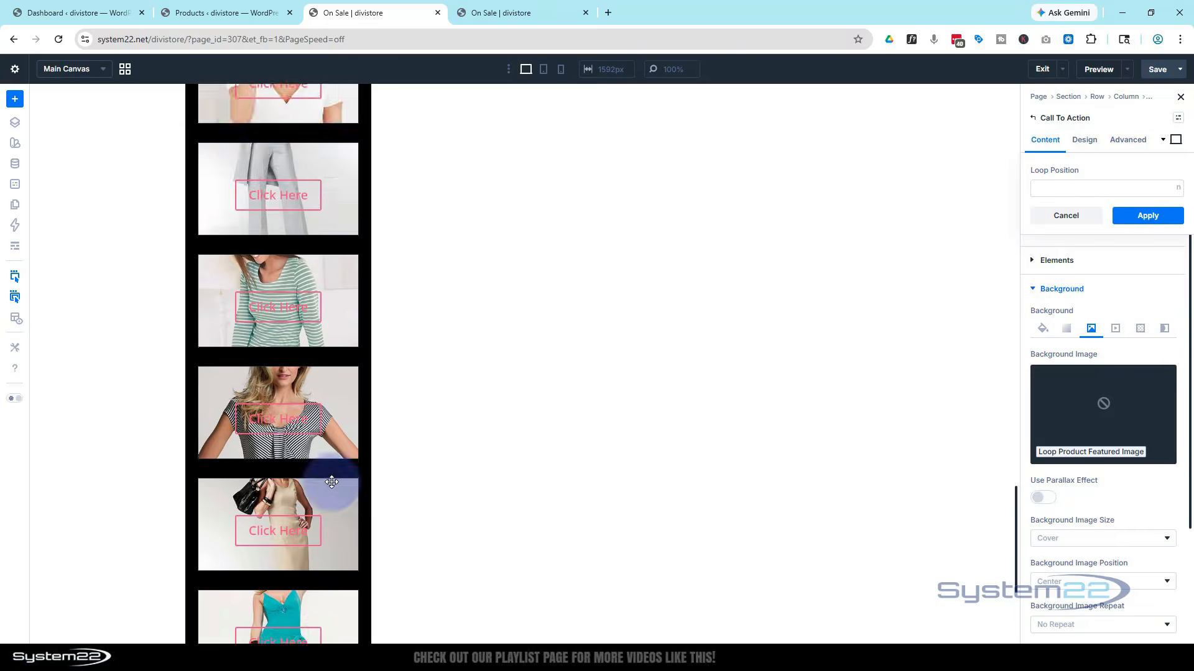
{"action": "scroll", "coordinate": [332, 482], "scroll_direction": "up", "scroll_amount": 8}
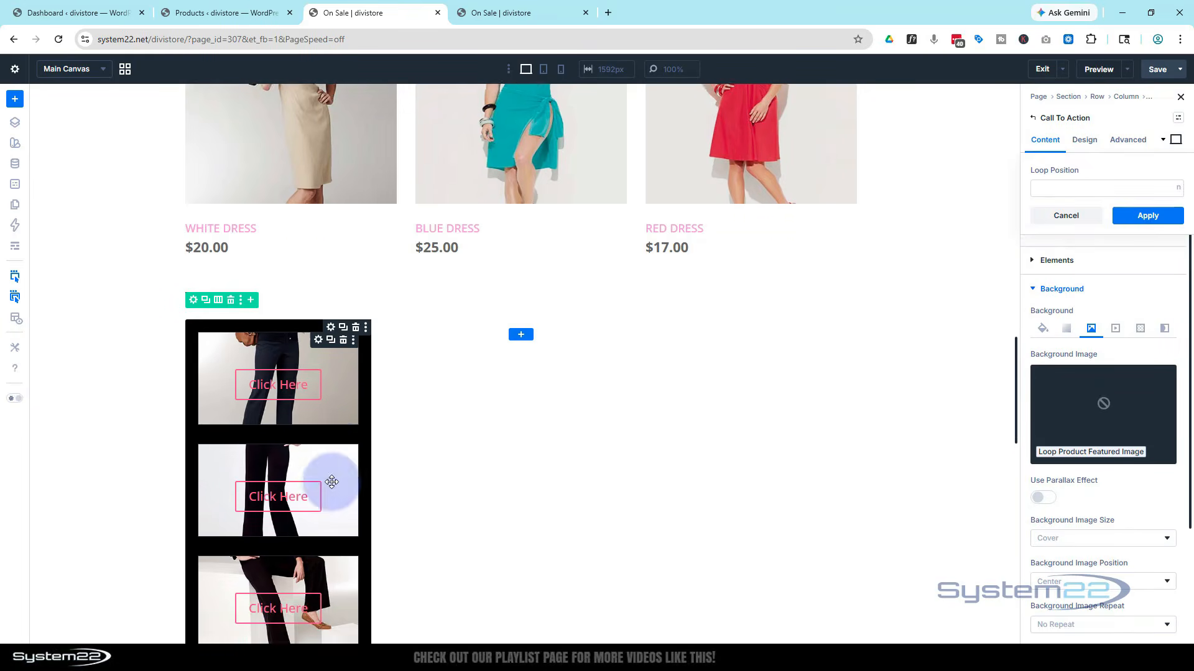
{"action": "scroll", "coordinate": [332, 483], "scroll_direction": "up", "scroll_amount": 1}
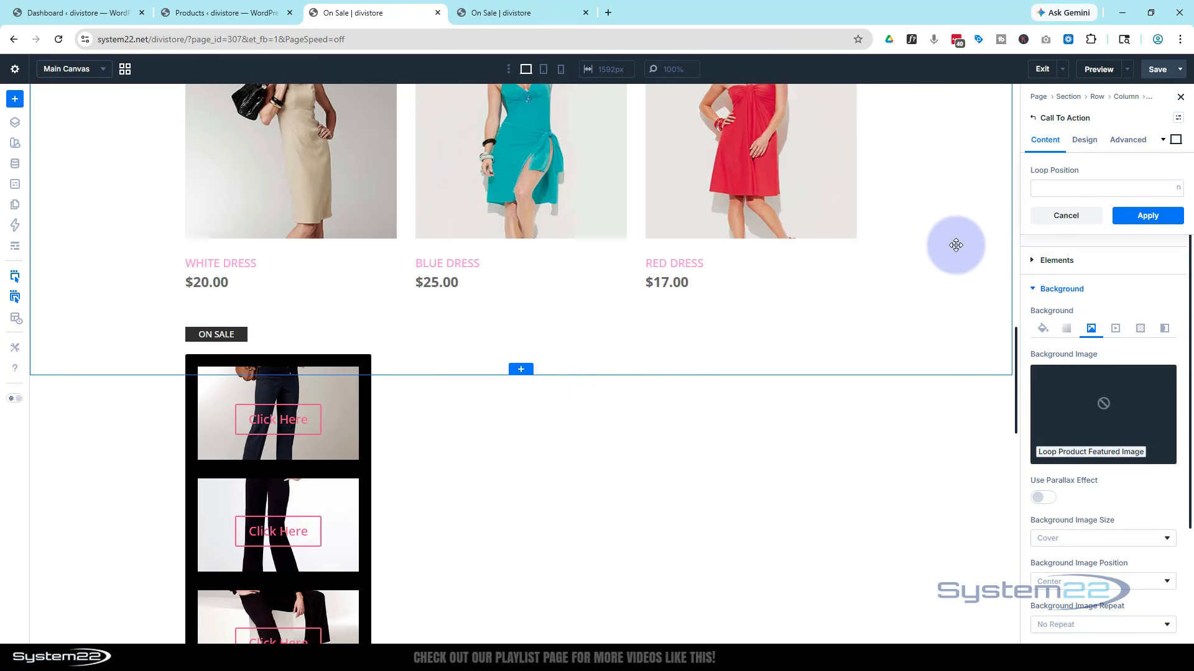
- Set the Call To Action module's height to 270 px and check the product images down the looped cards
{"action": "left_click", "coordinate": [1085, 140]}
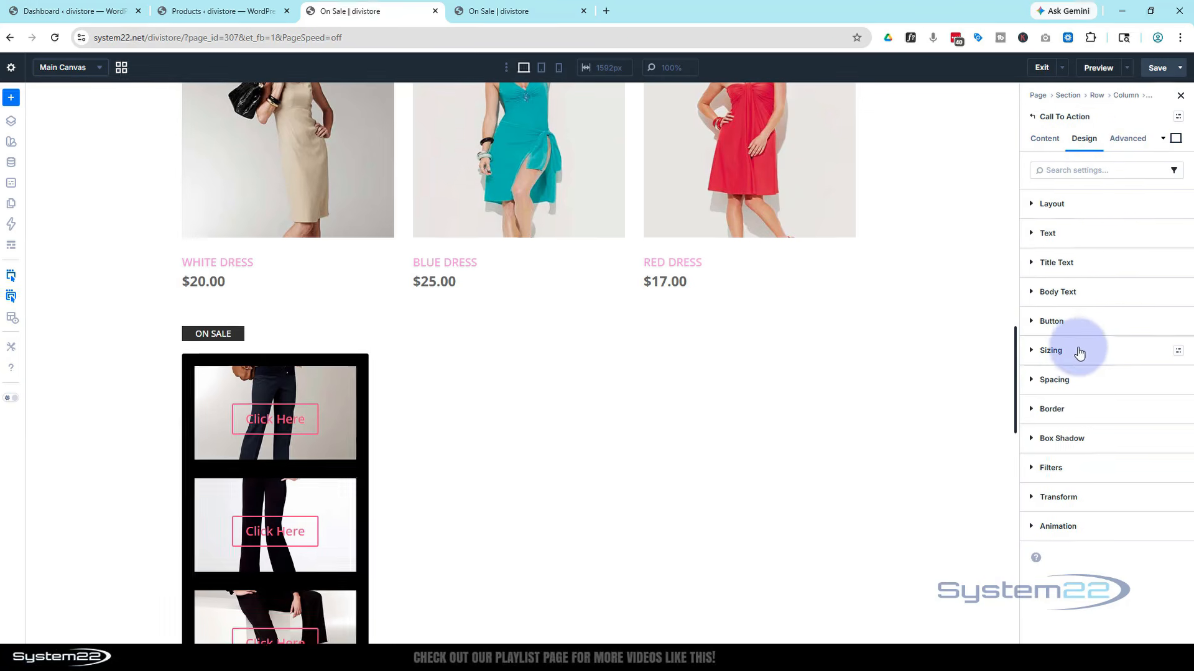
{"action": "left_click", "coordinate": [1079, 352]}
{"action": "scroll", "coordinate": [1080, 349], "scroll_direction": "down", "scroll_amount": 2}
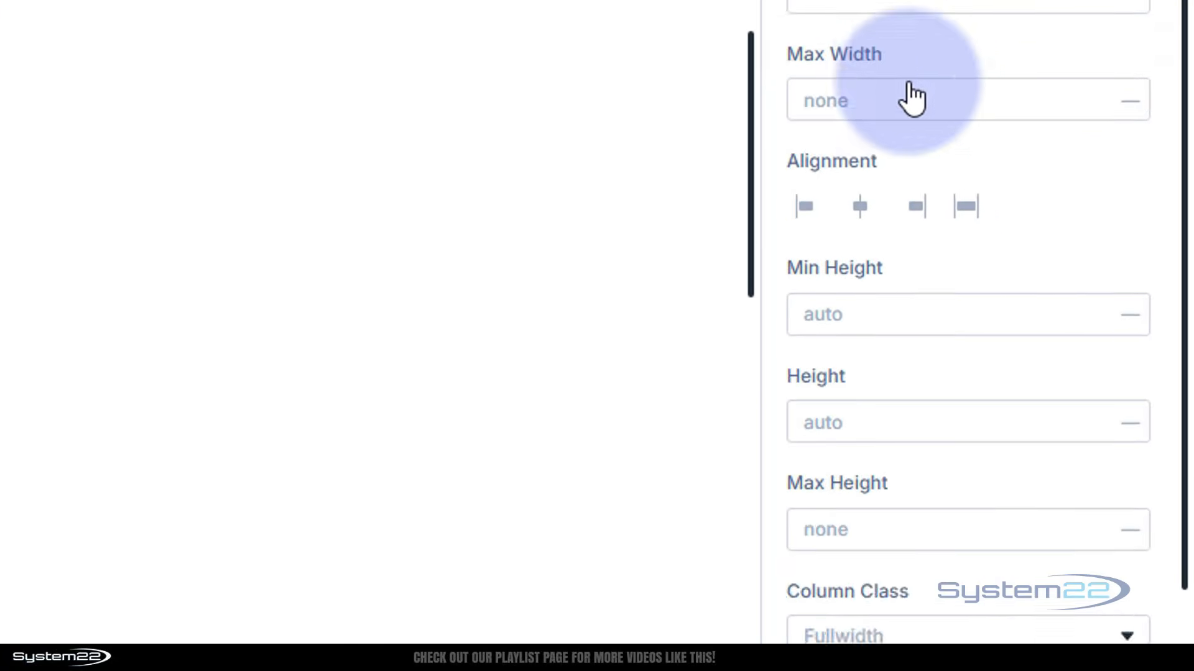
{"action": "scroll", "coordinate": [908, 87], "scroll_direction": "down", "scroll_amount": 5}
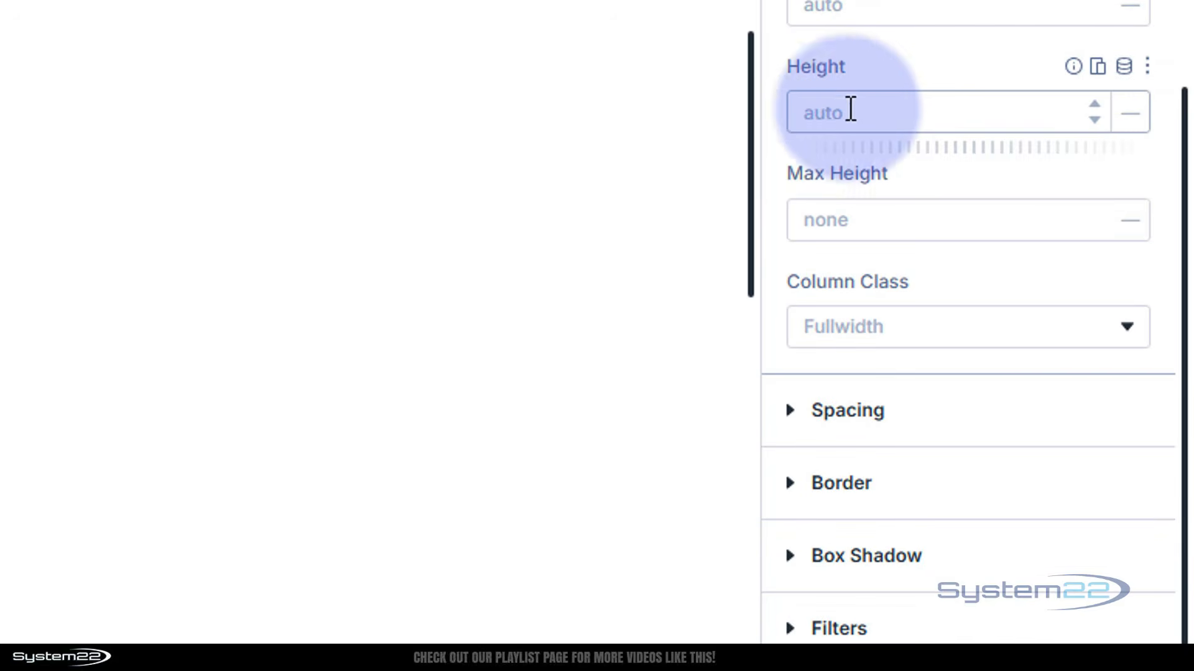
{"action": "left_click", "coordinate": [835, 109]}
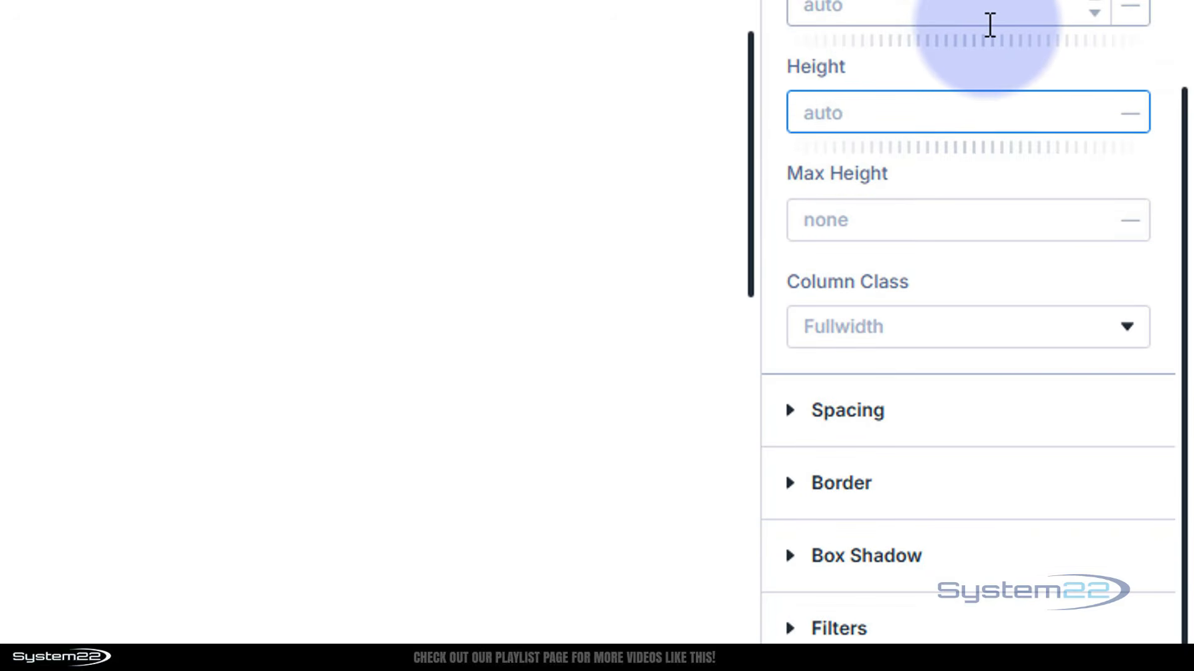
{"action": "type", "text": "270"}
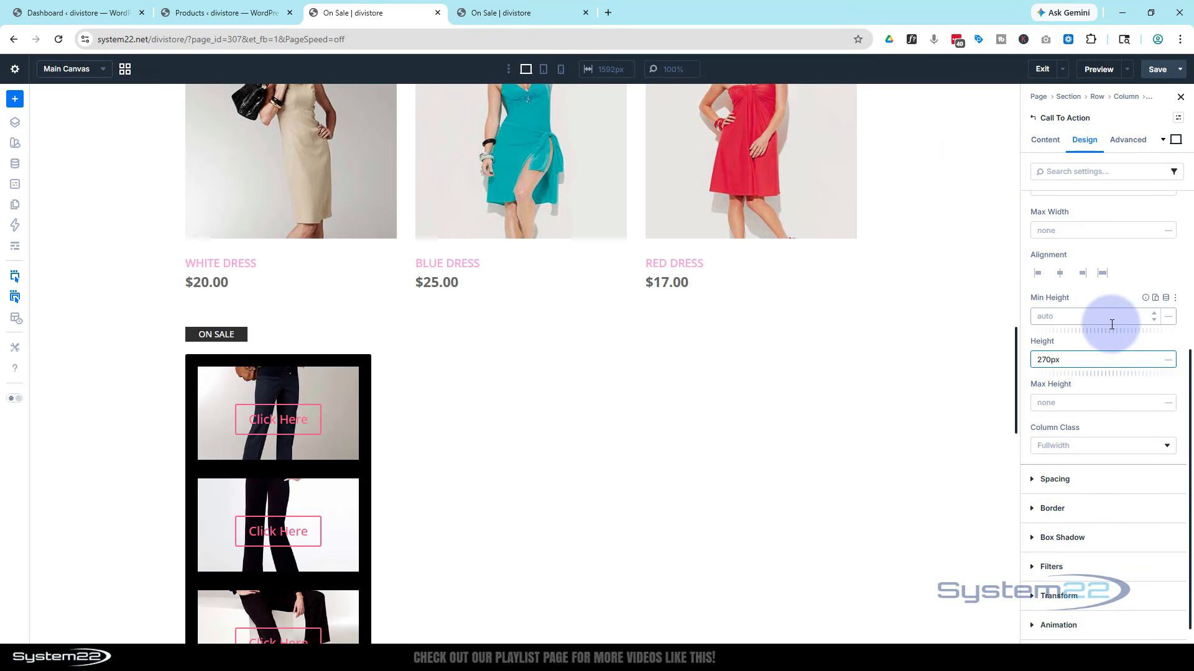
{"action": "scroll", "coordinate": [433, 457], "scroll_direction": "down", "scroll_amount": 1}
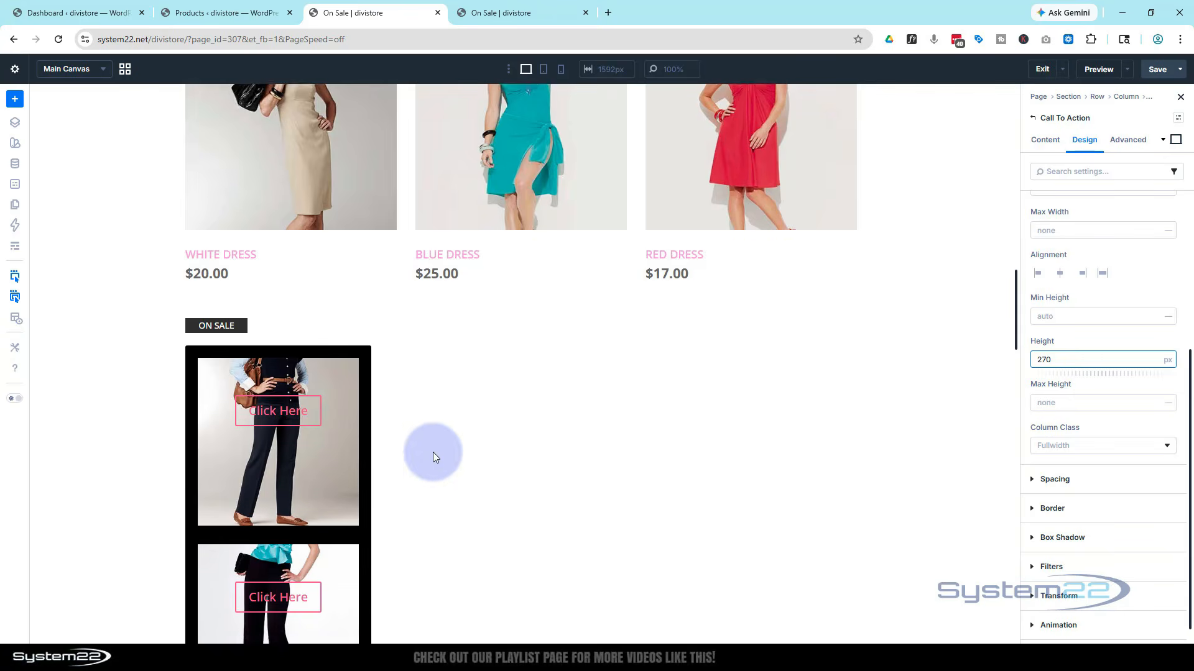
{"action": "scroll", "coordinate": [434, 454], "scroll_direction": "down", "scroll_amount": 10}
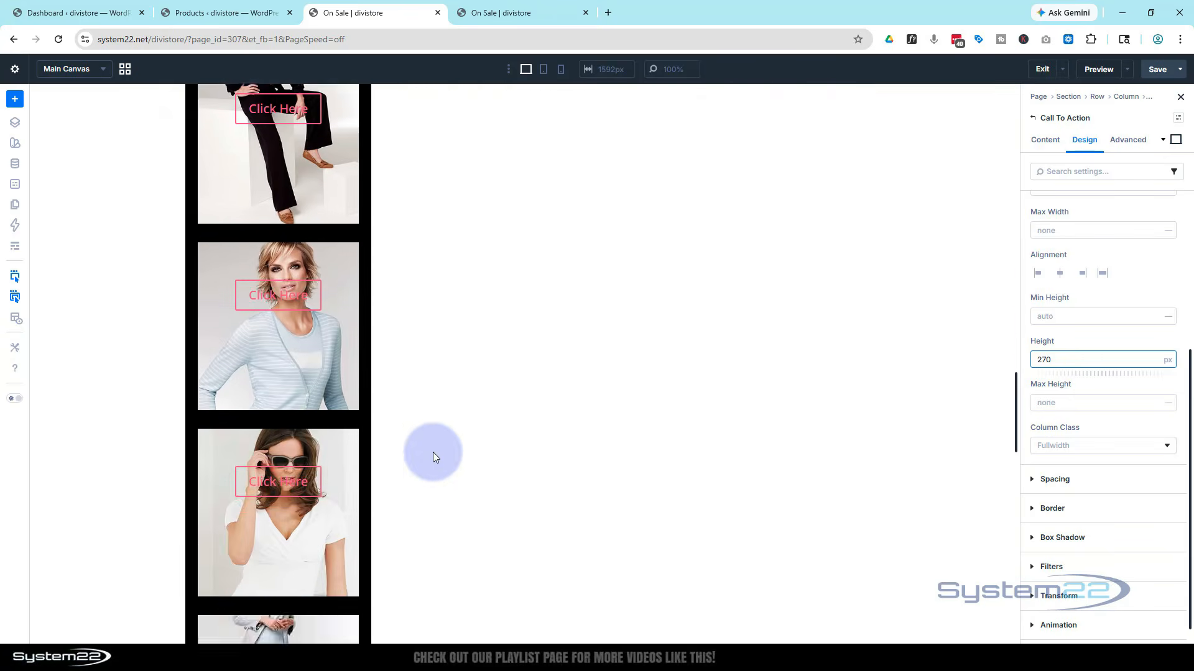
{"action": "scroll", "coordinate": [432, 453], "scroll_direction": "down", "scroll_amount": 9}
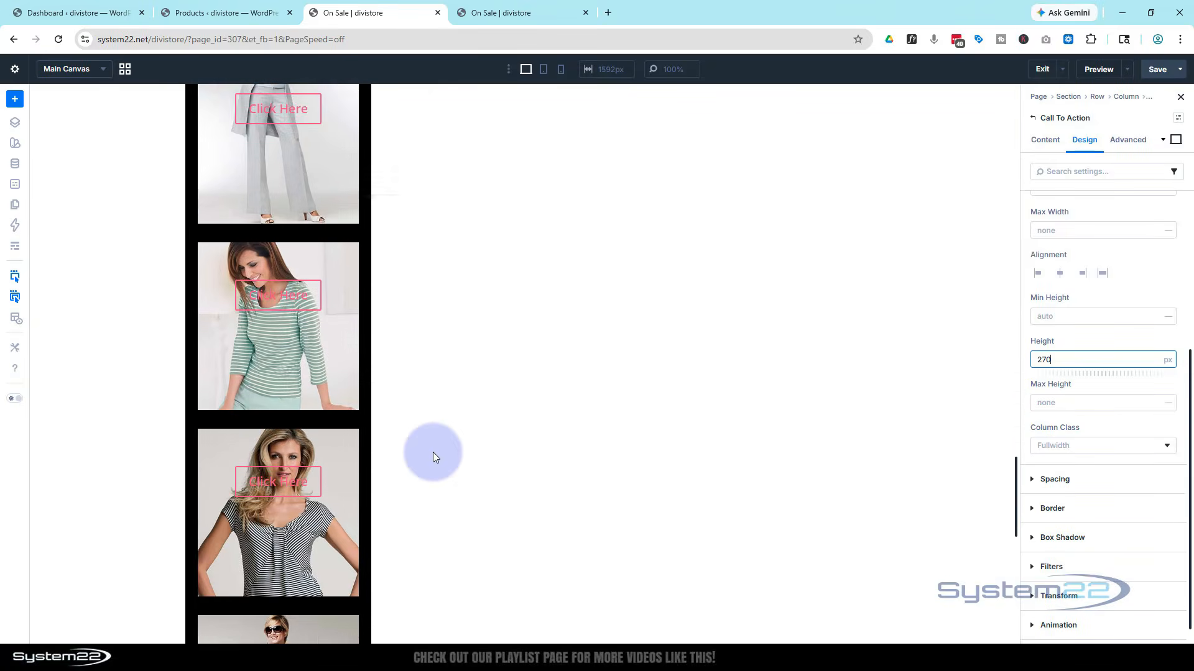
{"action": "scroll", "coordinate": [433, 453], "scroll_direction": "down", "scroll_amount": 8}
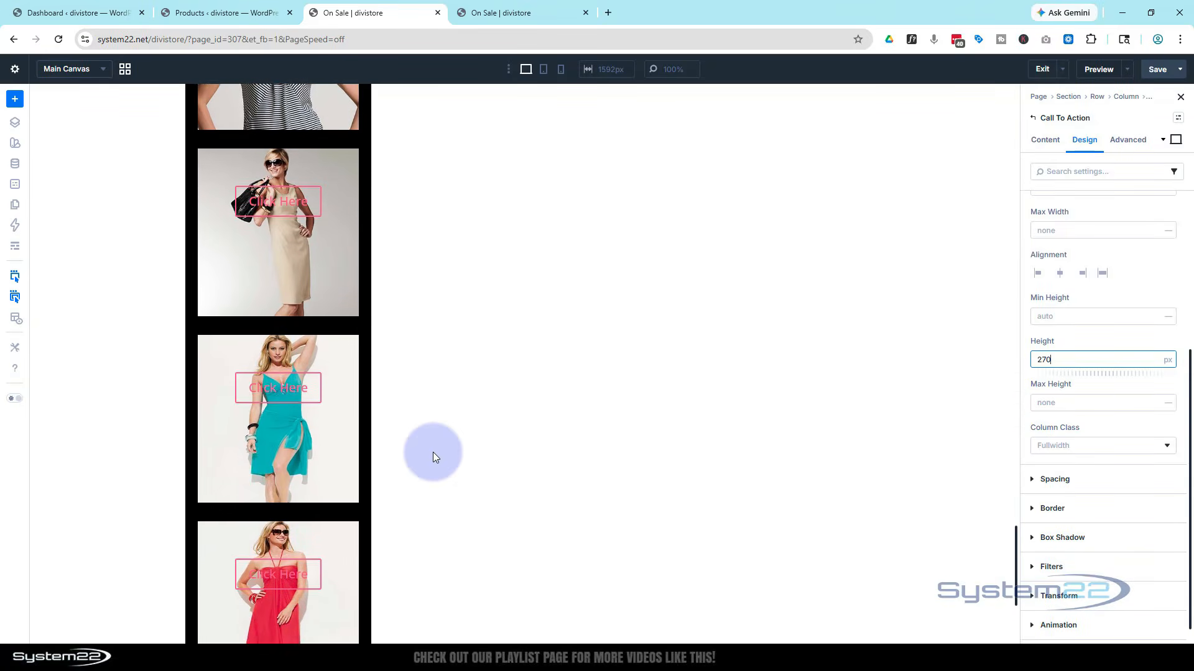
{"action": "scroll", "coordinate": [433, 452], "scroll_direction": "down", "scroll_amount": 2}
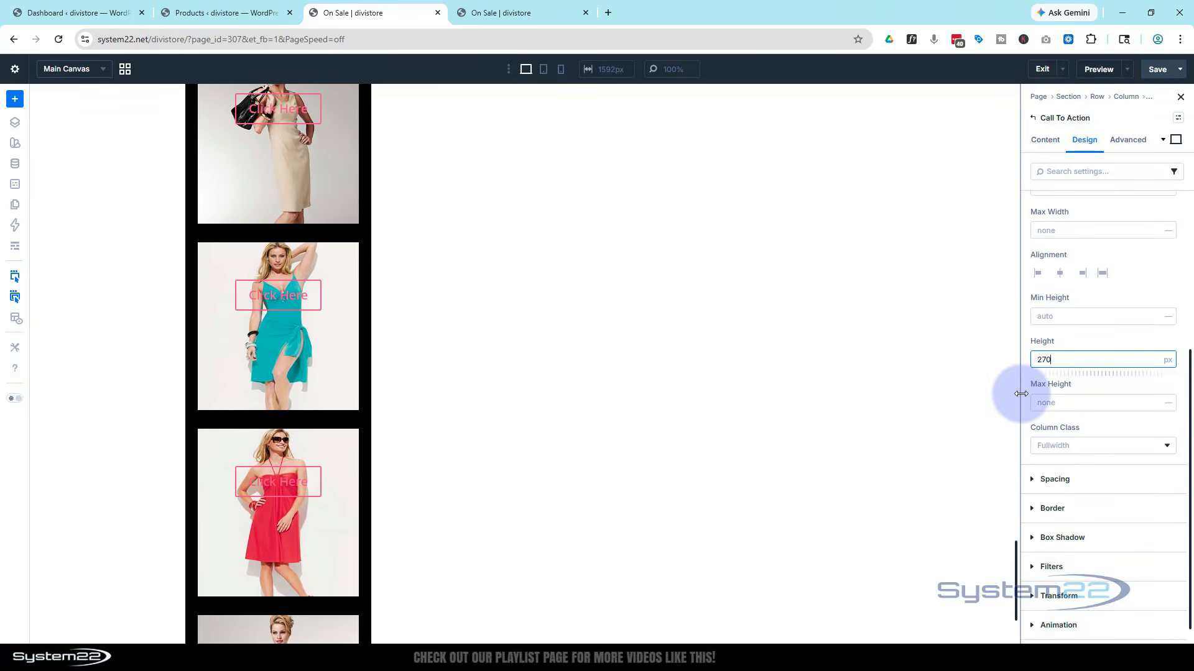
- Set the Call To Action layout's Justify Content to End so the buttons sit at the bottom of the cards
{"action": "scroll", "coordinate": [1070, 360], "scroll_direction": "up", "scroll_amount": 4}
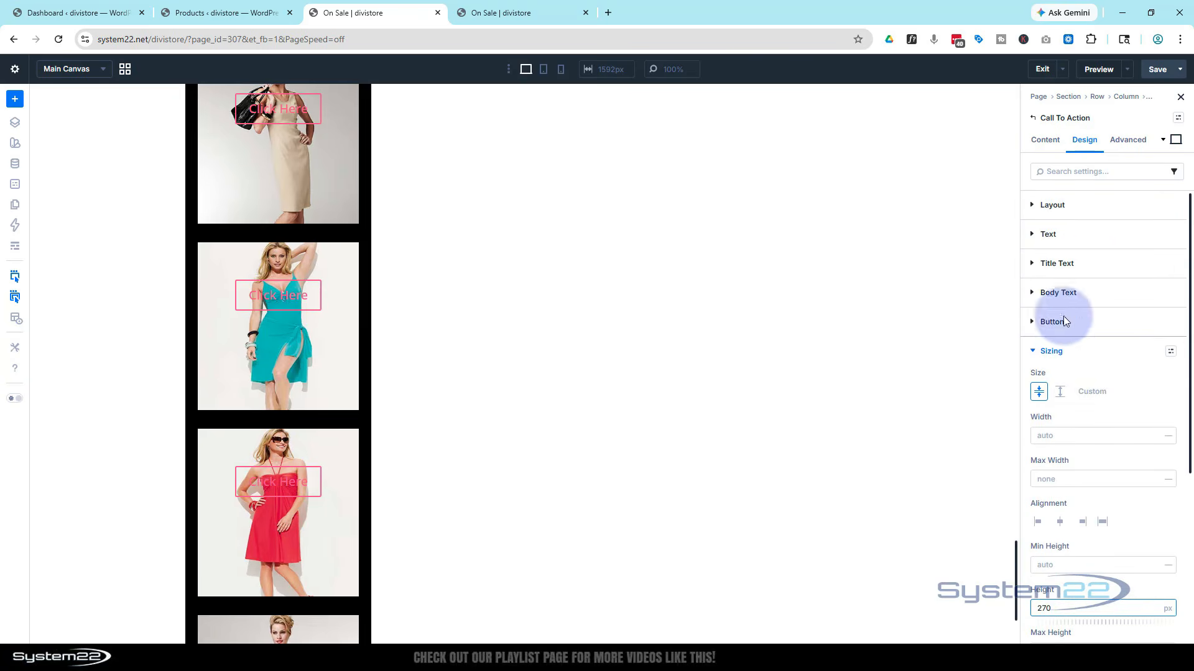
{"action": "left_click", "coordinate": [1086, 203]}
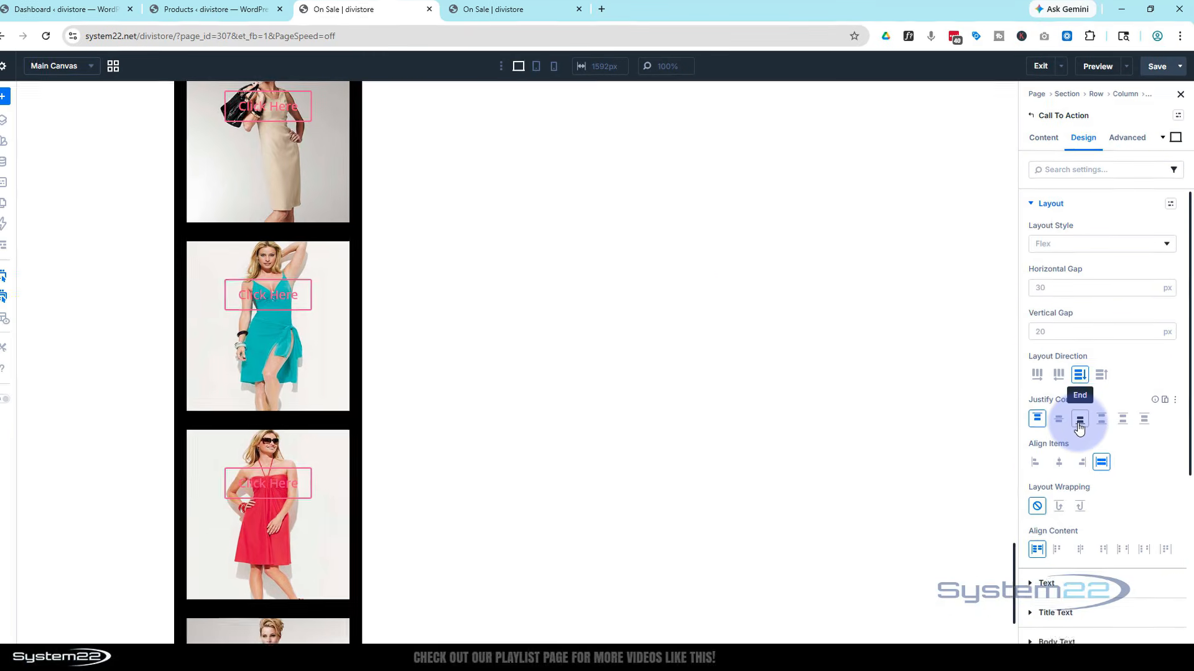
{"action": "left_click", "coordinate": [1081, 425]}
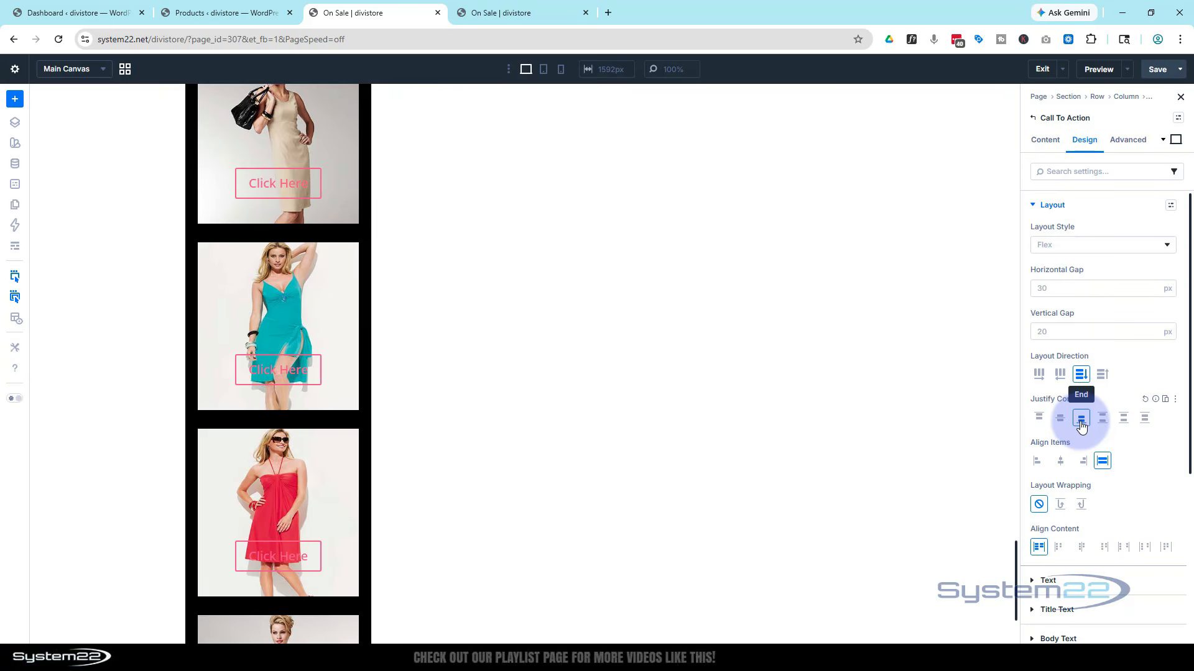
{"action": "left_click", "coordinate": [1033, 207]}
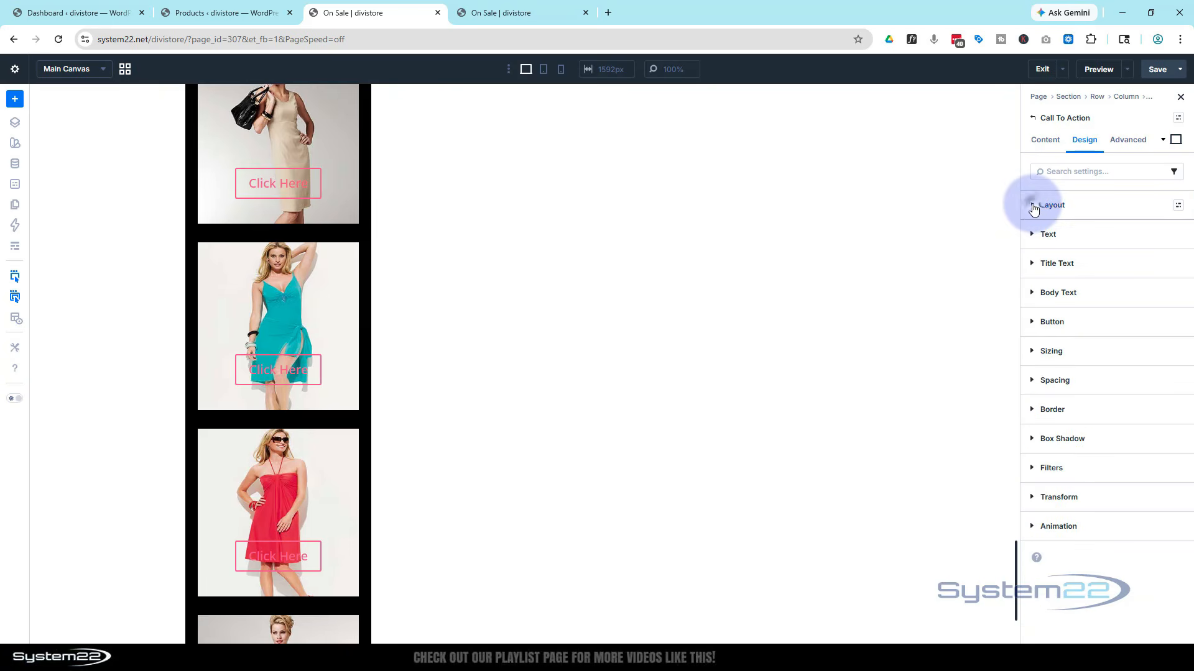
- Enable custom styles for the Call To Action button and open its background settings
{"action": "left_click", "coordinate": [1065, 325]}
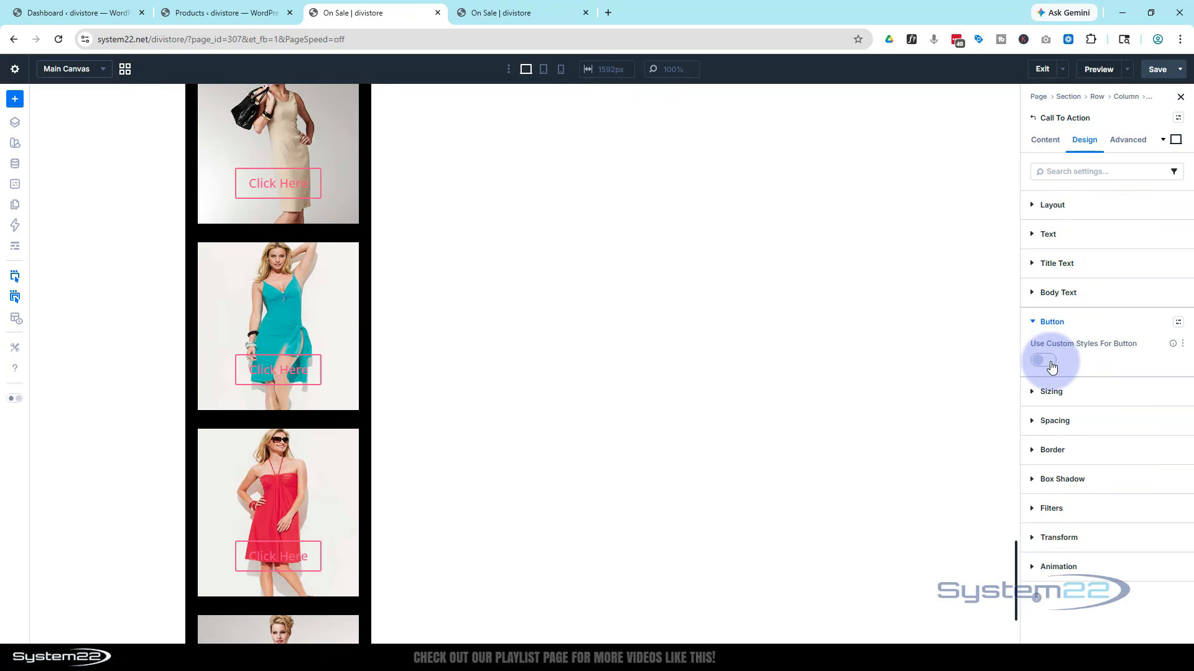
{"action": "left_click", "coordinate": [1051, 367]}
{"action": "left_click", "coordinate": [1084, 393]}
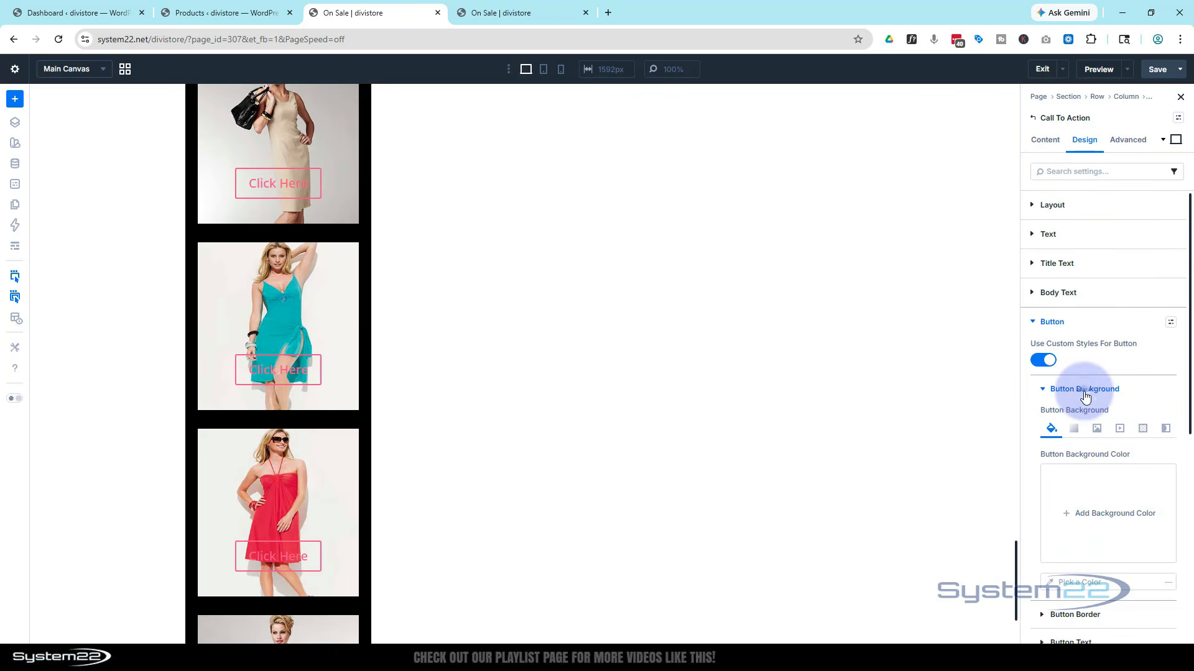
- Set the Call To Action button's background color to 2C2C2C at 71% opacity
{"action": "left_click", "coordinate": [1081, 511]}
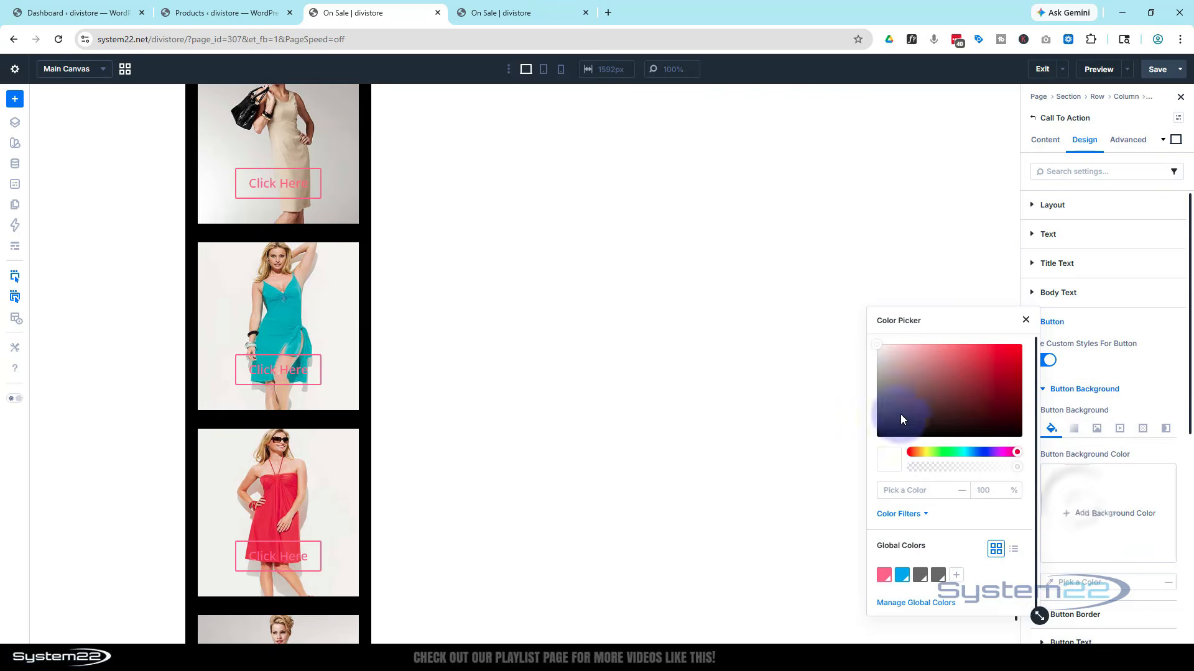
{"action": "left_click_drag", "start_coordinate": [900, 420], "coordinate": [874, 421]}
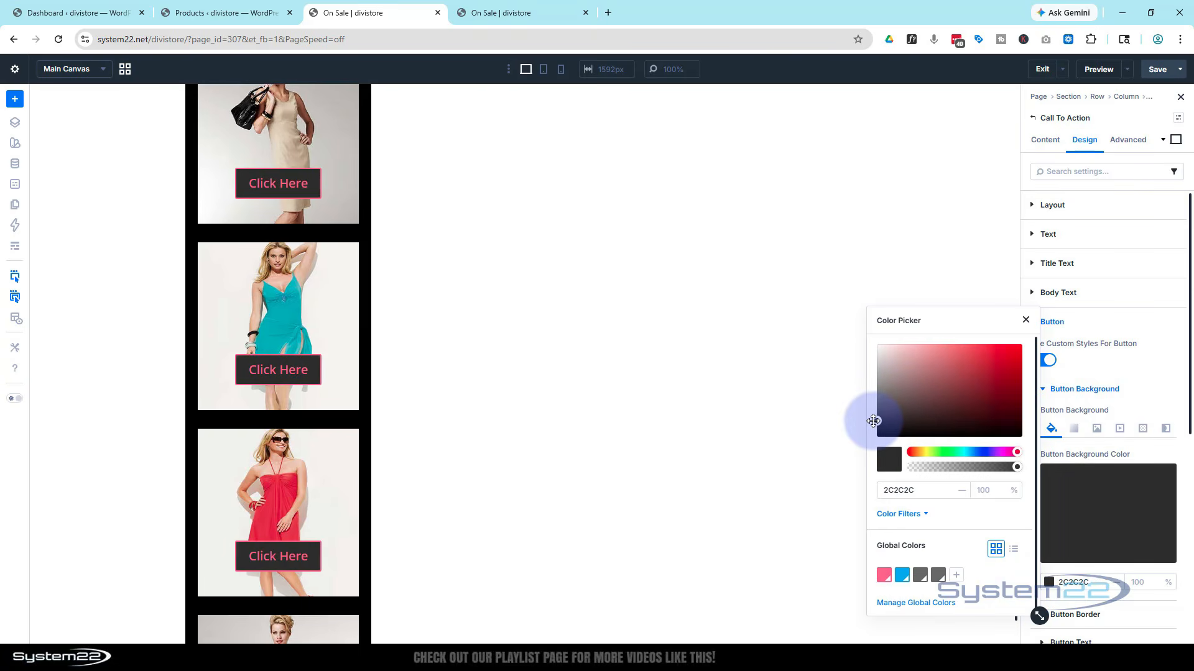
{"action": "left_click_drag", "start_coordinate": [1016, 466], "coordinate": [987, 467]}
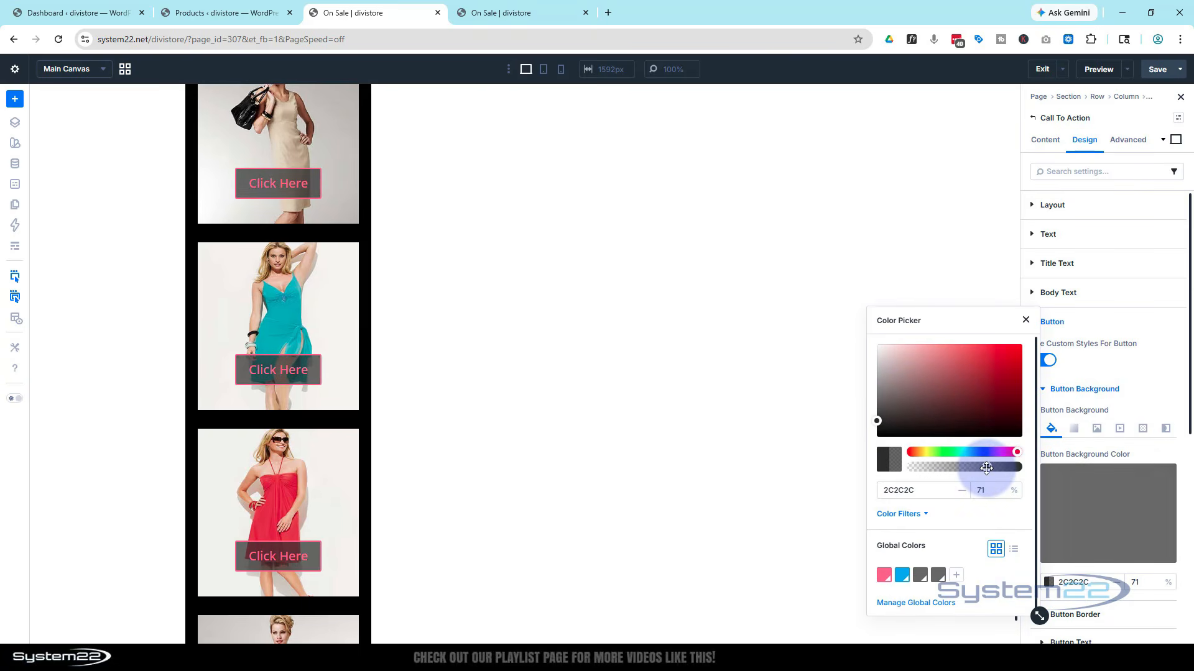
{"action": "left_click", "coordinate": [1128, 368]}
- Set the Call To Action button's text color to white (FFFFFF)
{"action": "scroll", "coordinate": [1128, 353], "scroll_direction": "down", "scroll_amount": 4}
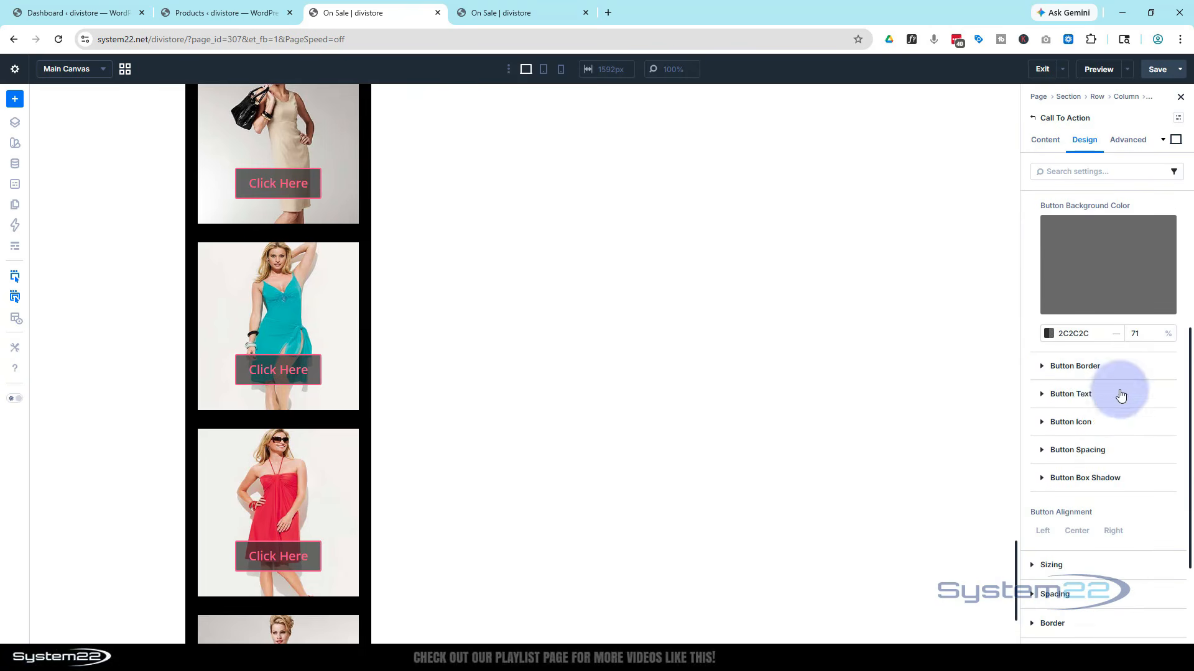
{"action": "left_click", "coordinate": [1094, 394]}
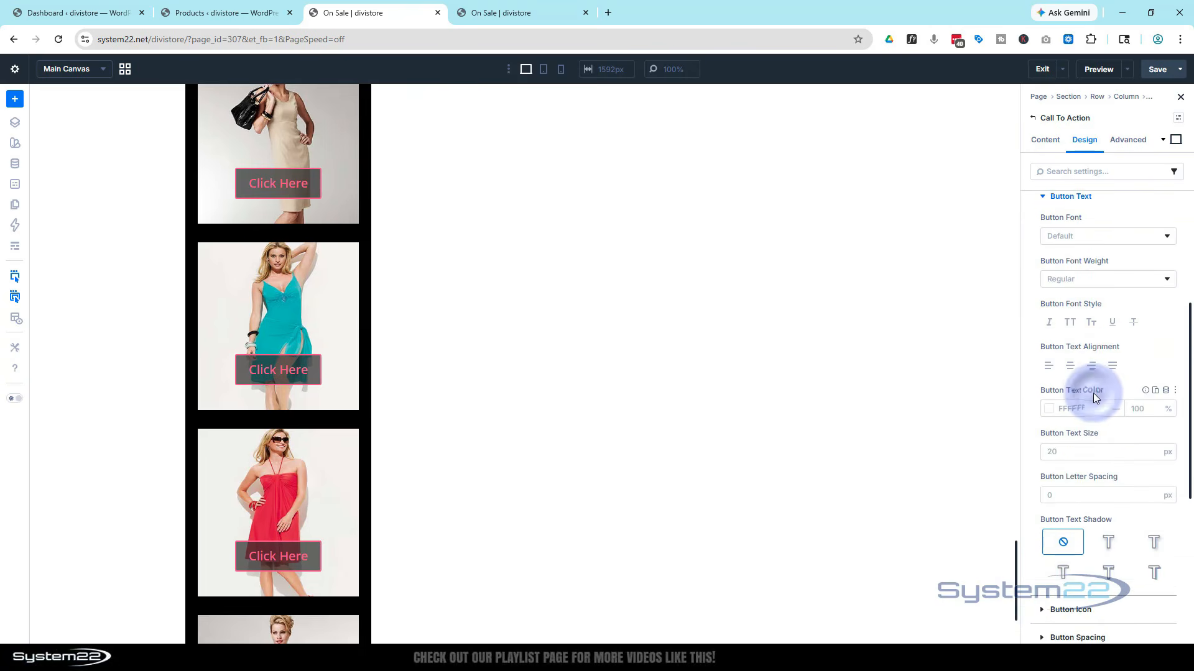
{"action": "left_click", "coordinate": [1050, 415]}
{"action": "left_click", "coordinate": [975, 400]}
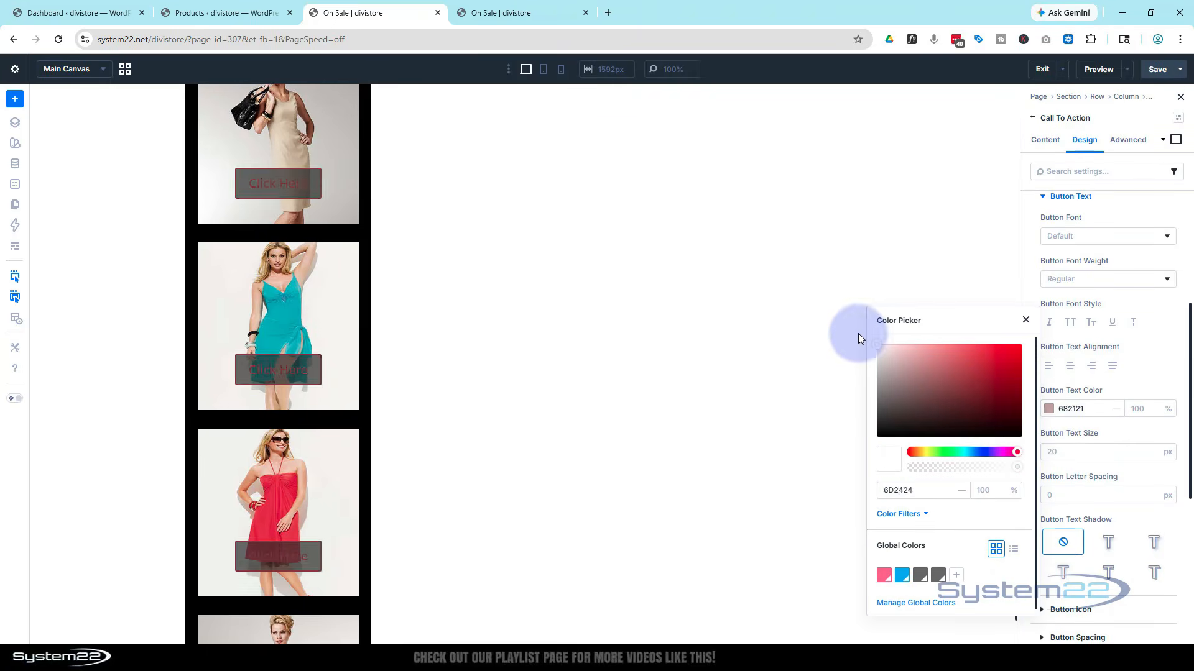
{"action": "left_click_drag", "start_coordinate": [858, 333], "coordinate": [856, 332]}
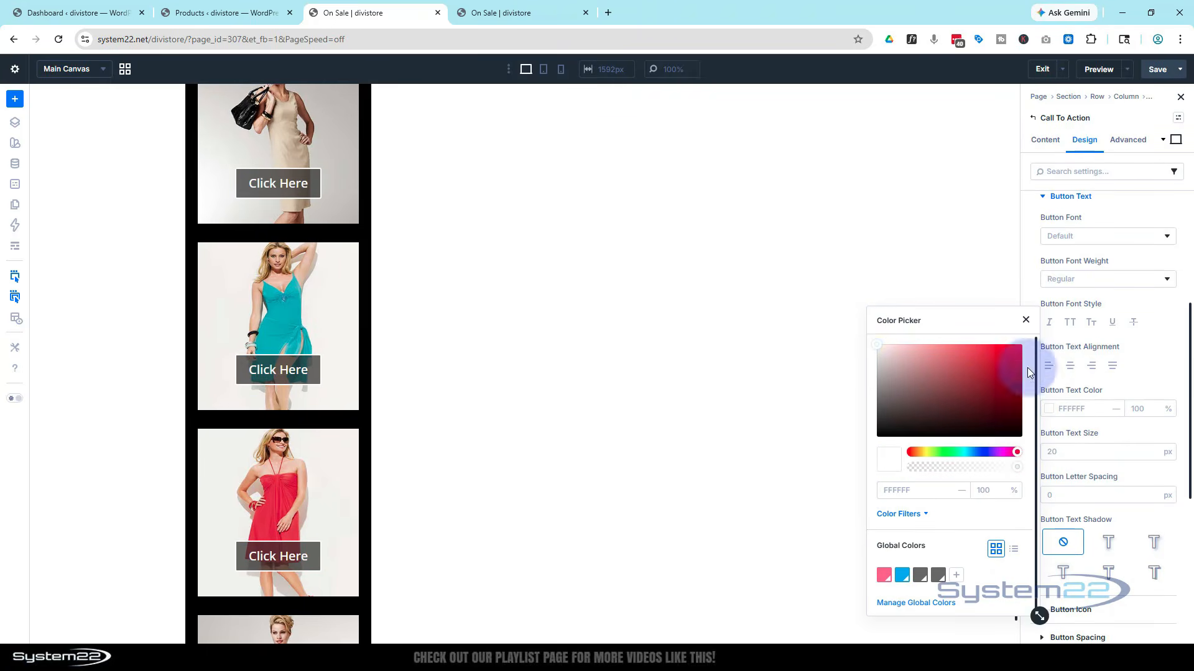
{"action": "left_click", "coordinate": [1058, 378]}
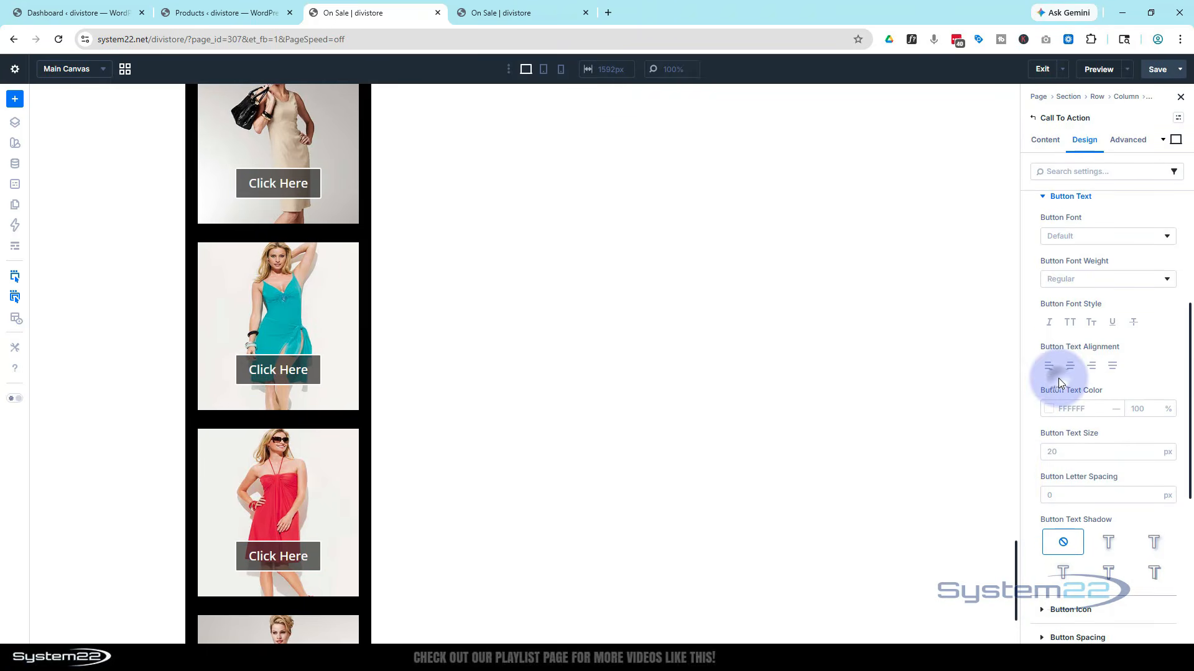
- Make the button text uppercase and set its size to 14 px
{"action": "left_click", "coordinate": [1070, 323]}
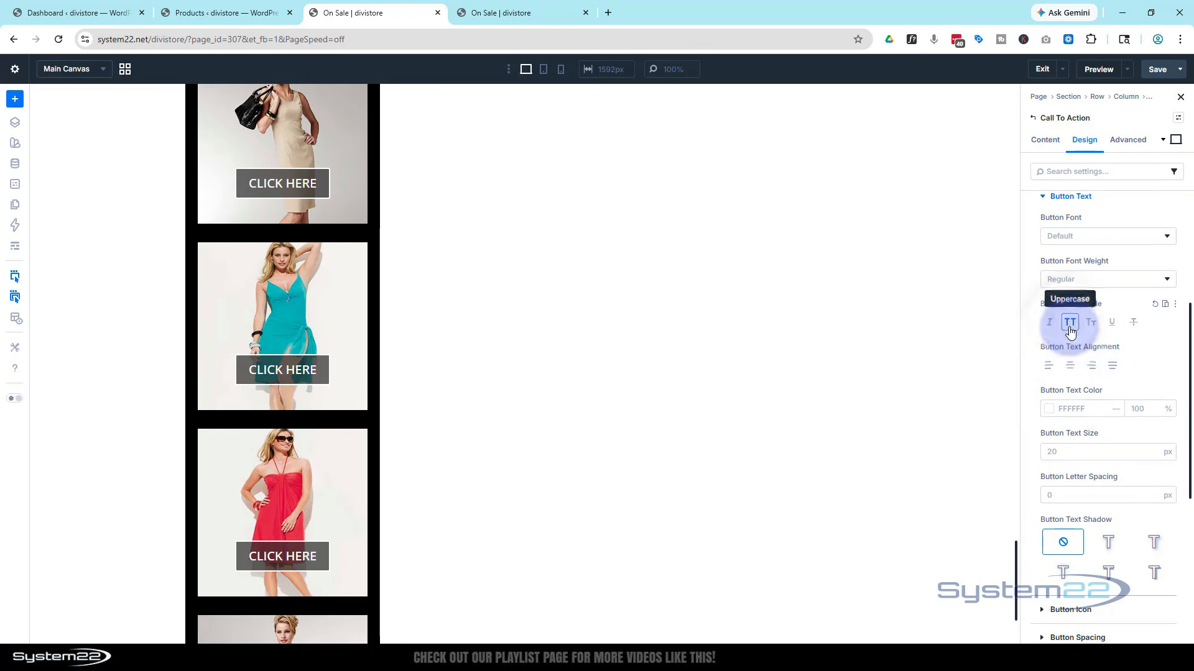
{"action": "left_click", "coordinate": [1057, 453]}
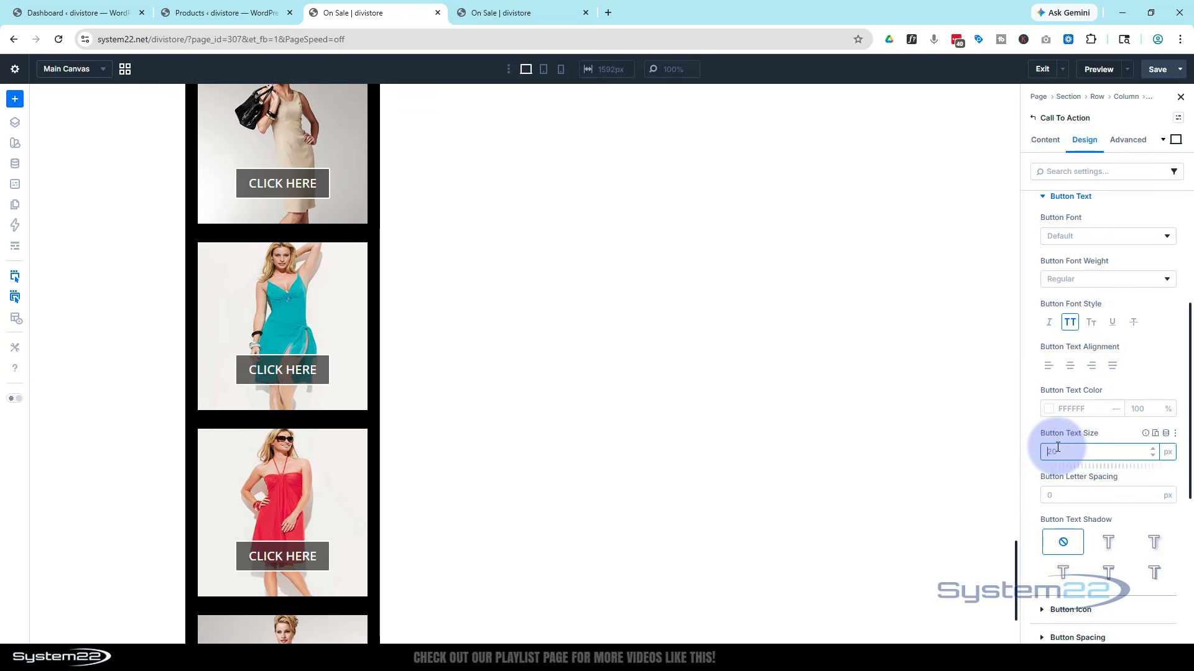
{"action": "left_click", "coordinate": [1115, 432]}
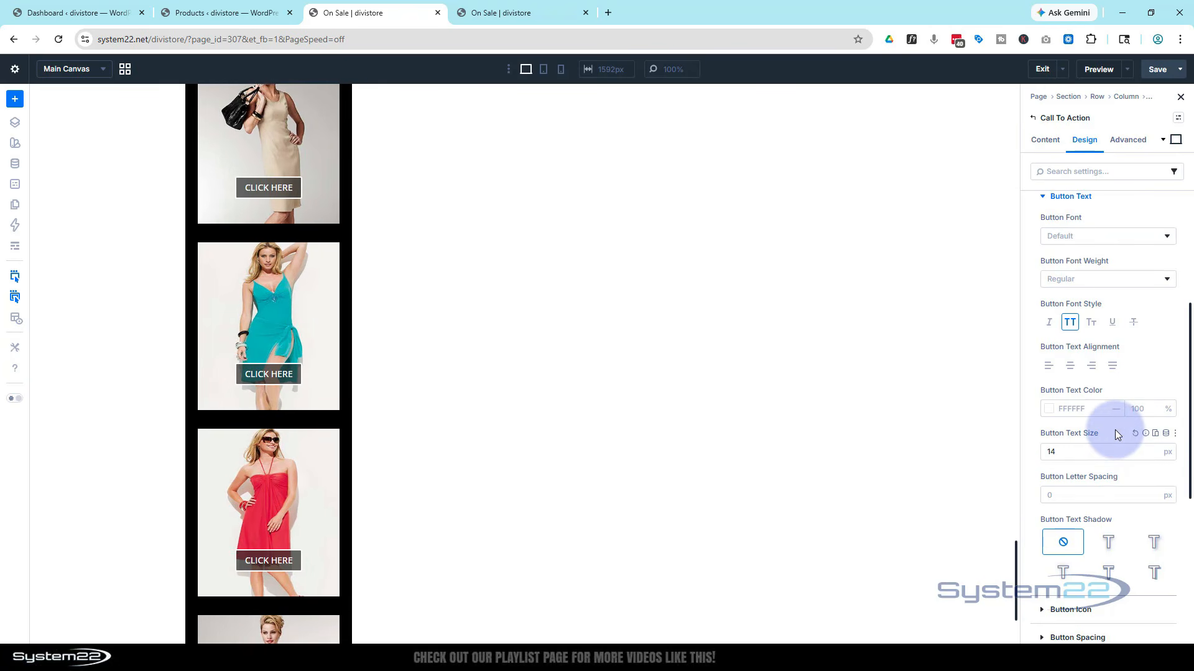
- Go up to the parent Dropdown's design settings and change its layout style to Grid
{"action": "scroll", "coordinate": [506, 455], "scroll_direction": "up", "scroll_amount": 15}
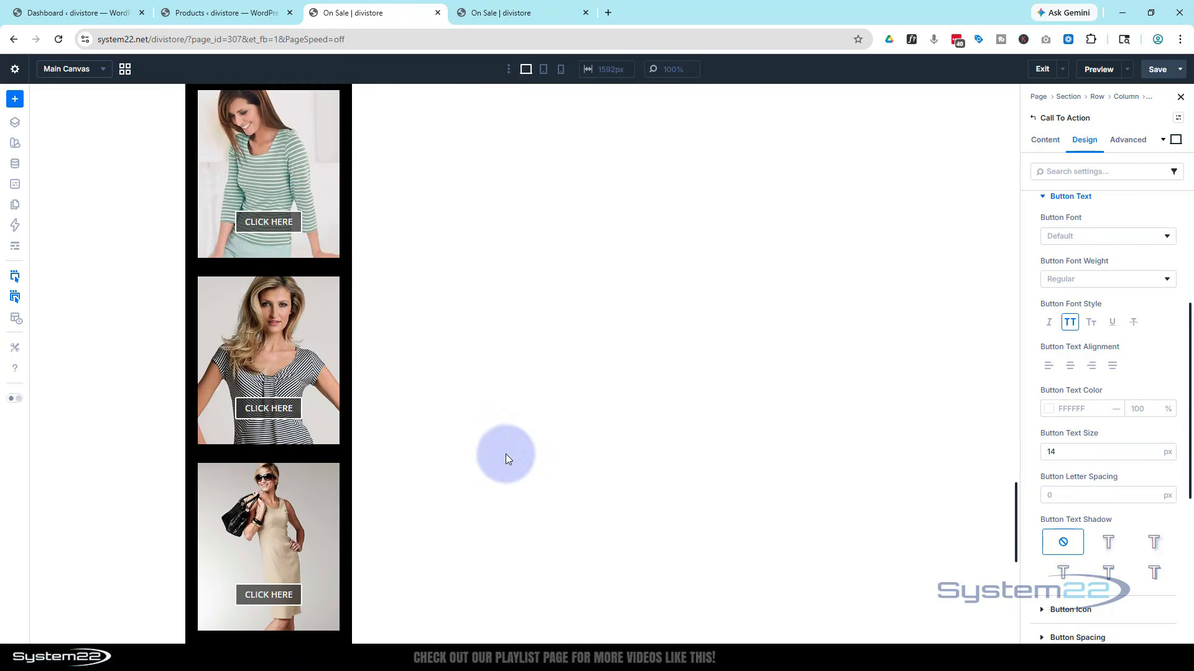
{"action": "scroll", "coordinate": [506, 454], "scroll_direction": "up", "scroll_amount": 12}
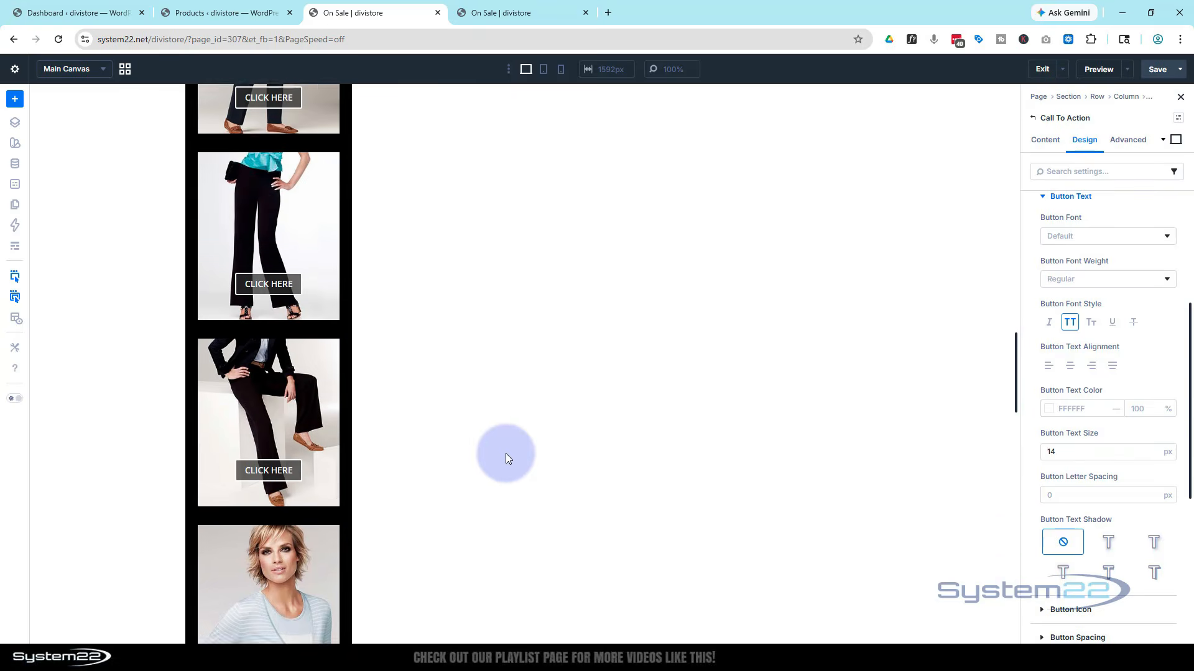
{"action": "scroll", "coordinate": [506, 453], "scroll_direction": "up", "scroll_amount": 2}
{"action": "scroll", "coordinate": [506, 454], "scroll_direction": "down", "scroll_amount": 5}
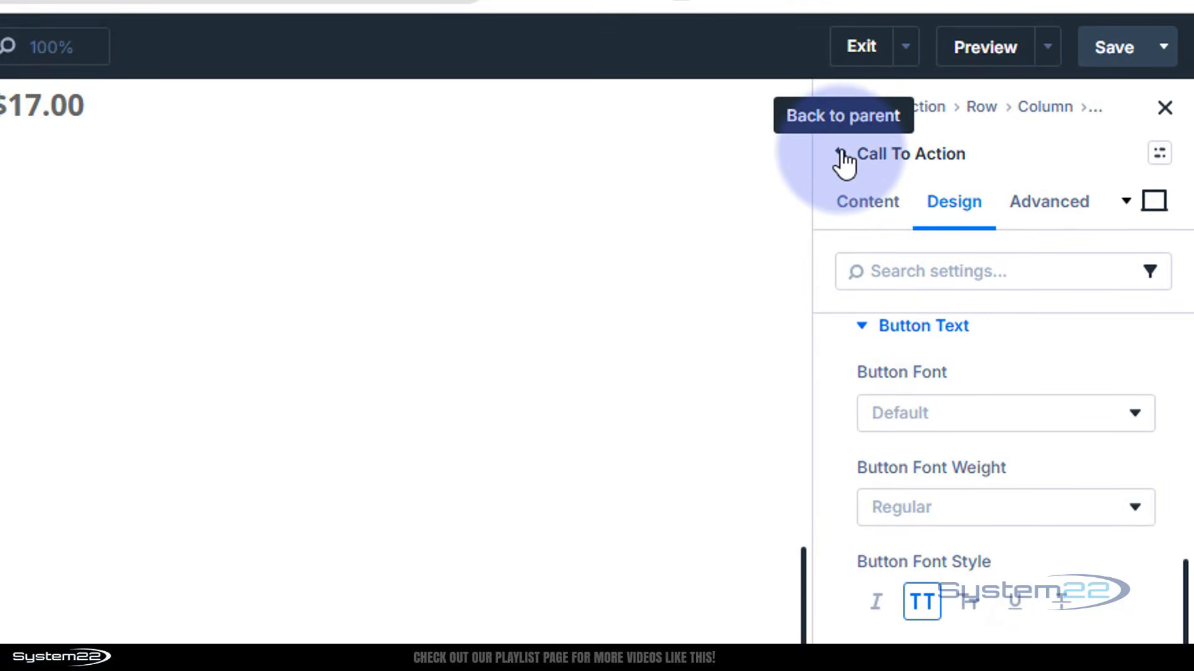
{"action": "left_click", "coordinate": [841, 153]}
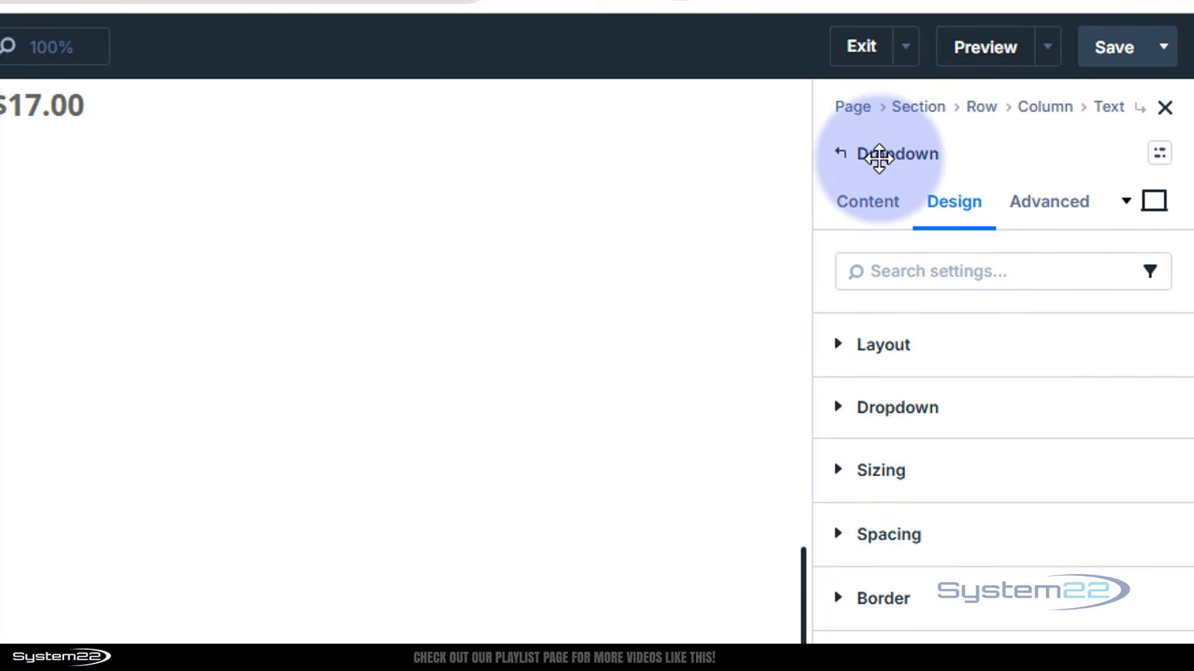
{"action": "left_click", "coordinate": [926, 347]}
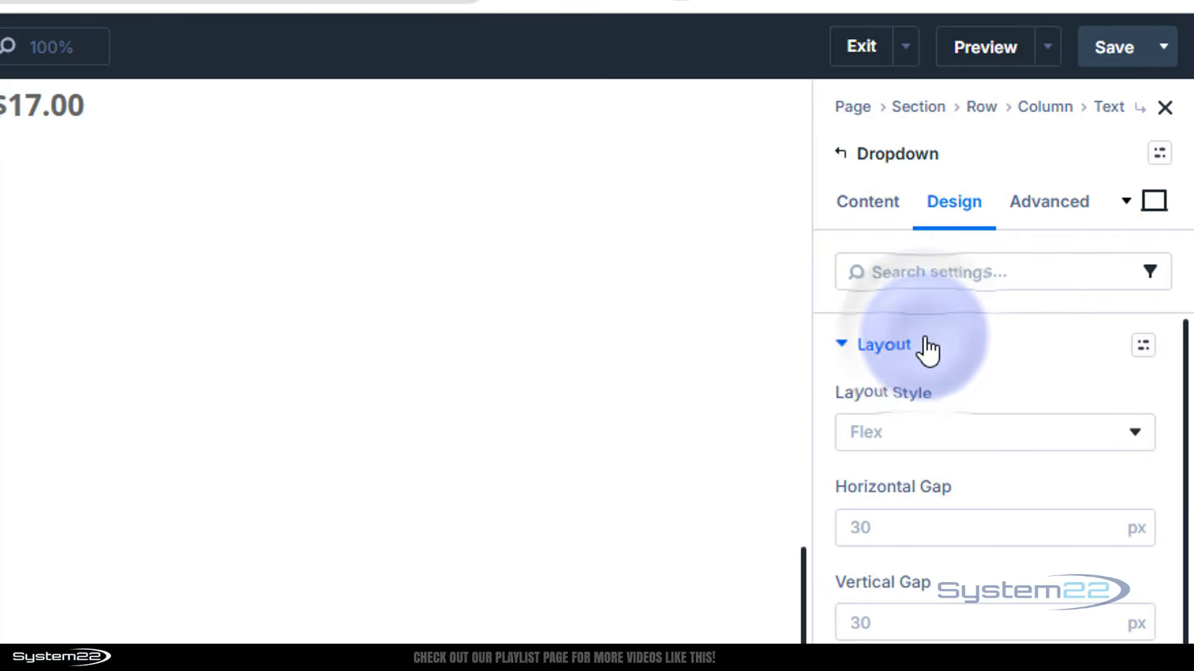
{"action": "left_click", "coordinate": [958, 437]}
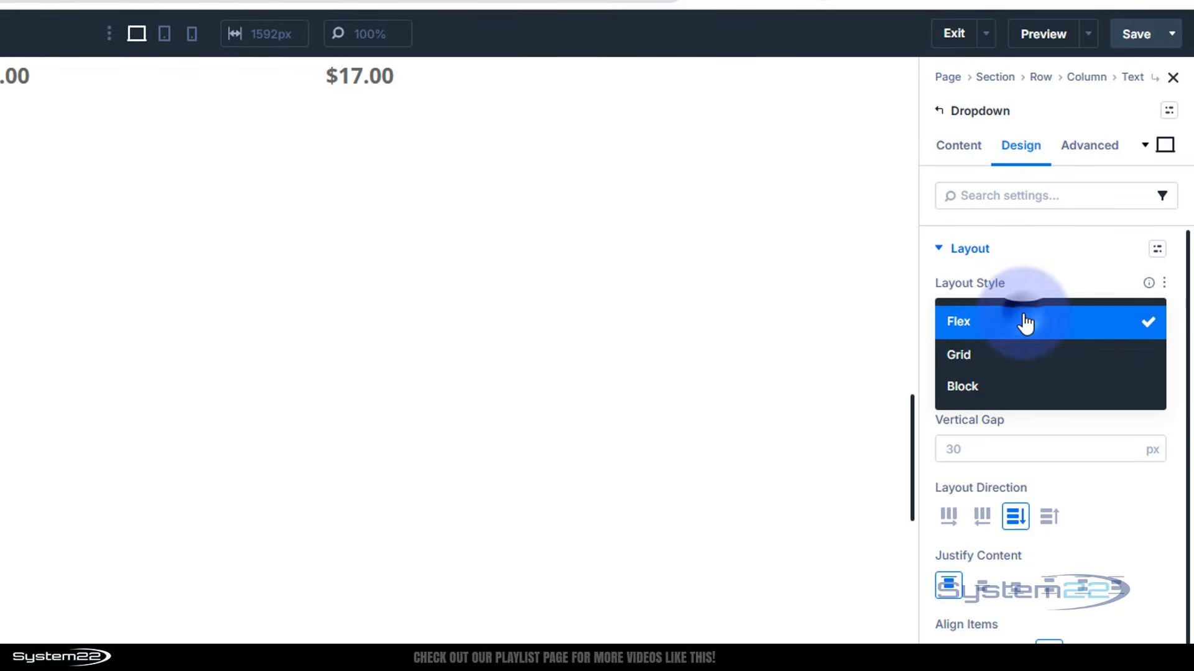
{"action": "left_click", "coordinate": [1020, 355]}
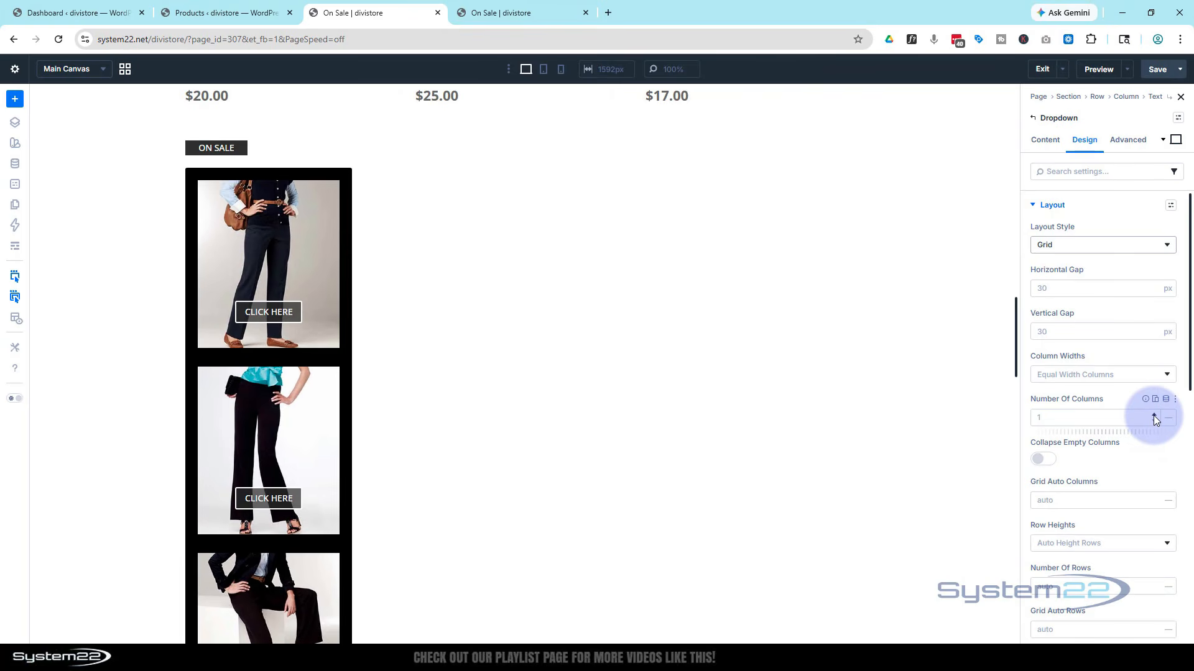
- Set the dropdown grid's number of columns to 4 for desktop
{"action": "left_click", "coordinate": [1154, 415]}
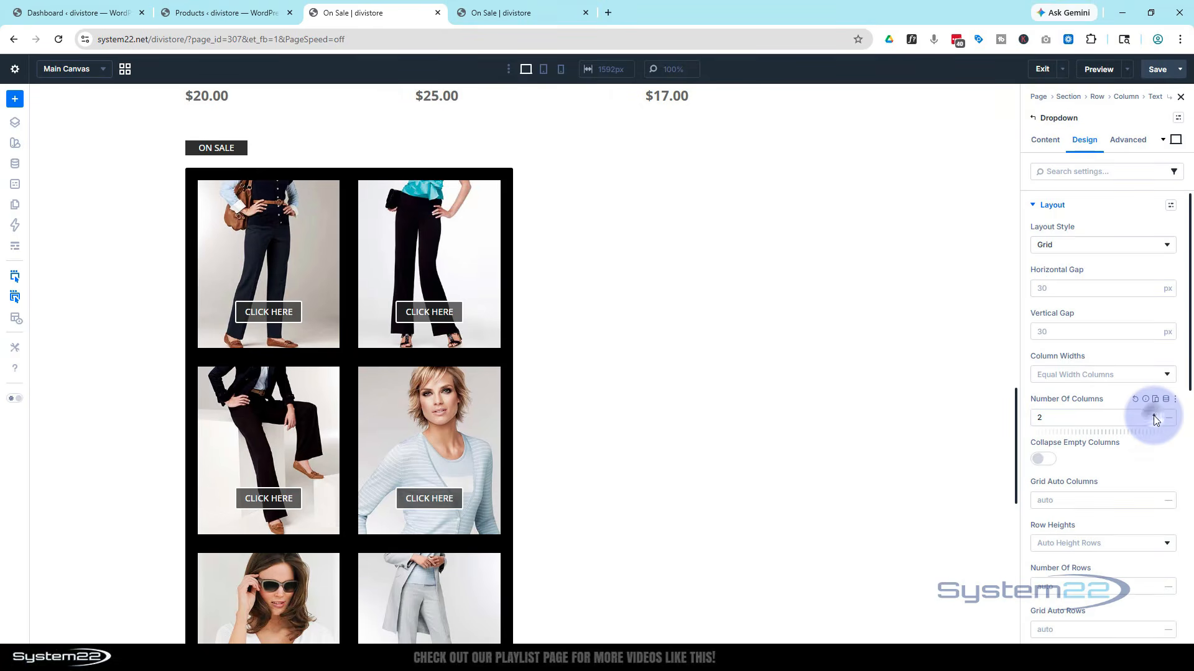
{"action": "left_click", "coordinate": [1154, 415]}
{"action": "left_click", "coordinate": [1153, 415]}
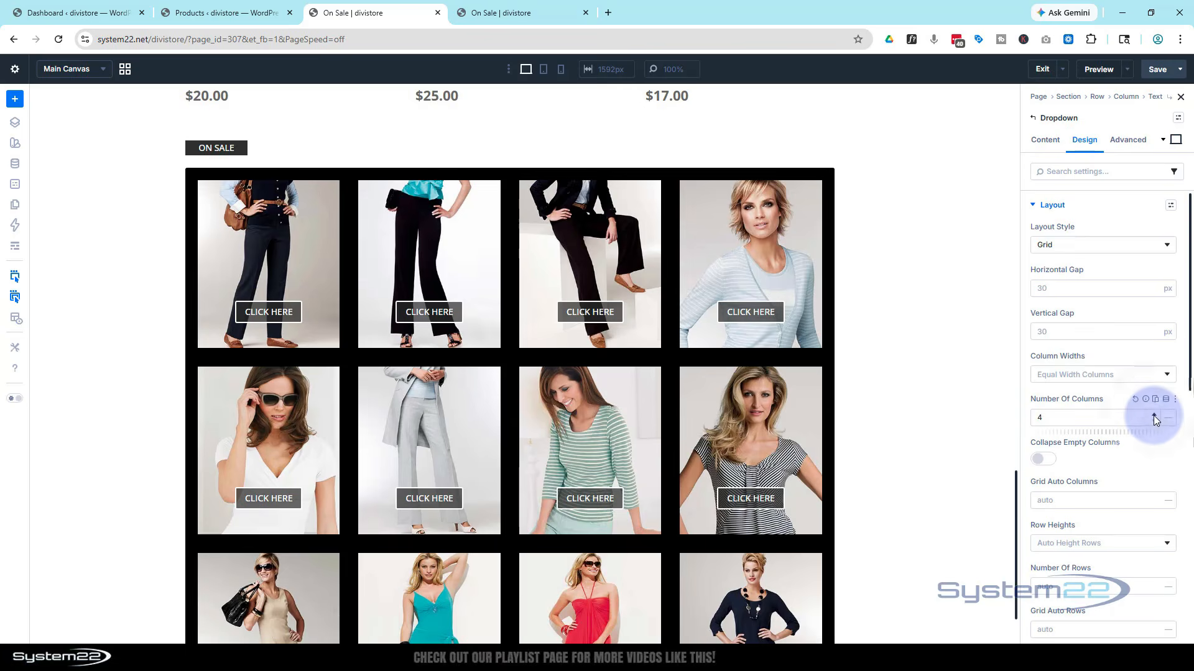
{"action": "scroll", "coordinate": [934, 417], "scroll_direction": "down", "scroll_amount": 2}
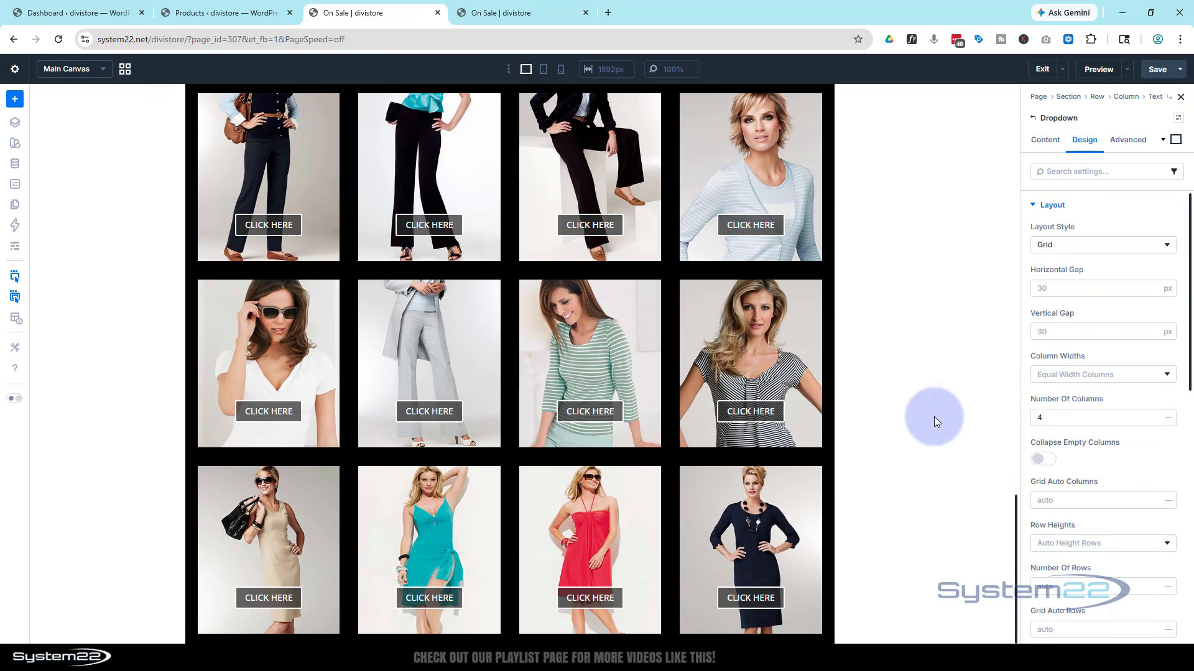
{"action": "scroll", "coordinate": [934, 416], "scroll_direction": "up", "scroll_amount": 6}
{"action": "scroll", "coordinate": [934, 417], "scroll_direction": "down", "scroll_amount": 6}
{"action": "scroll", "coordinate": [934, 417], "scroll_direction": "up", "scroll_amount": 3}
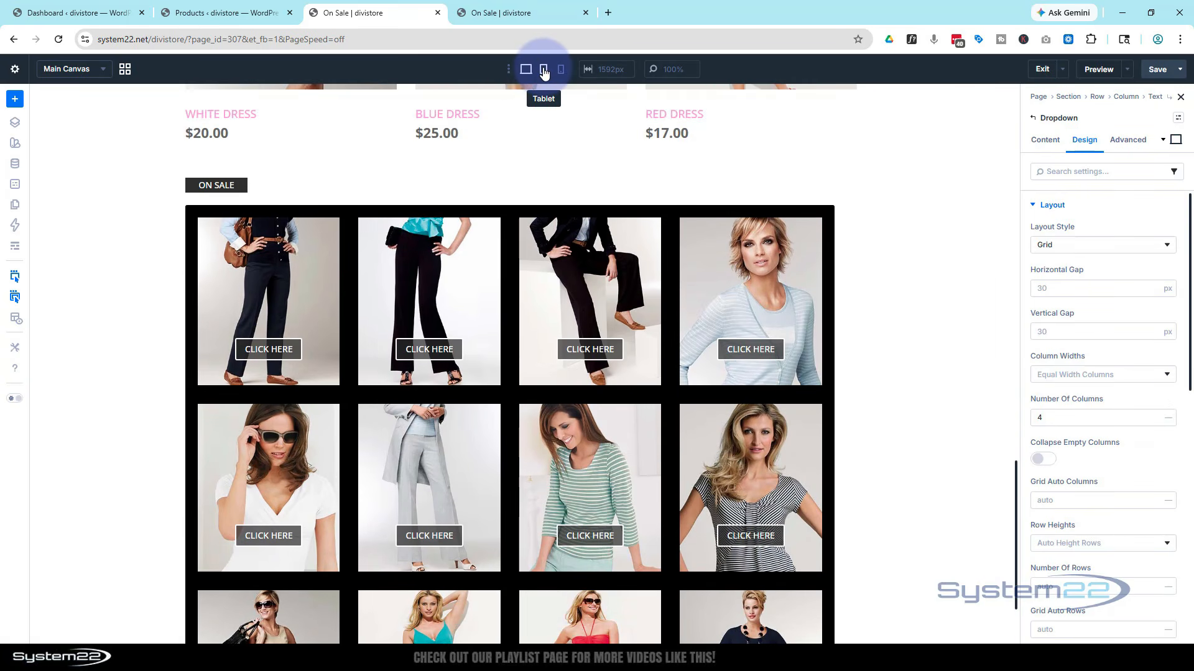
- Switch to the tablet view and set the dropdown grid's number of columns to 2
{"action": "left_click", "coordinate": [543, 70]}
{"action": "scroll", "coordinate": [545, 275], "scroll_direction": "down", "scroll_amount": 3}
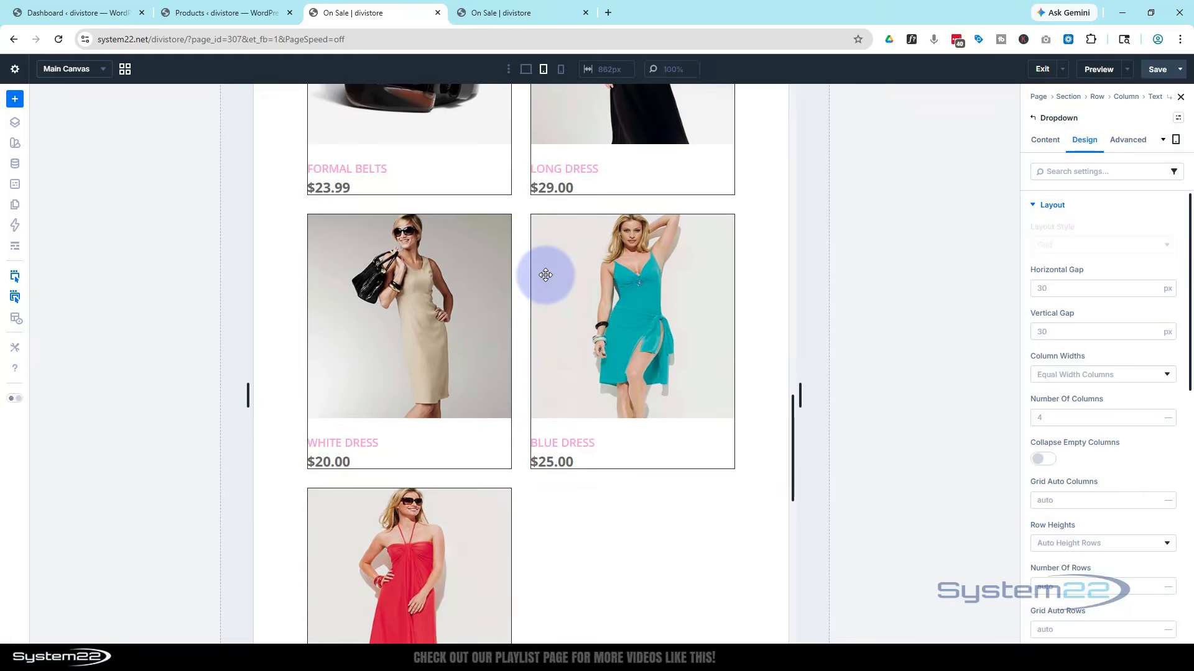
{"action": "scroll", "coordinate": [545, 274], "scroll_direction": "down", "scroll_amount": 12}
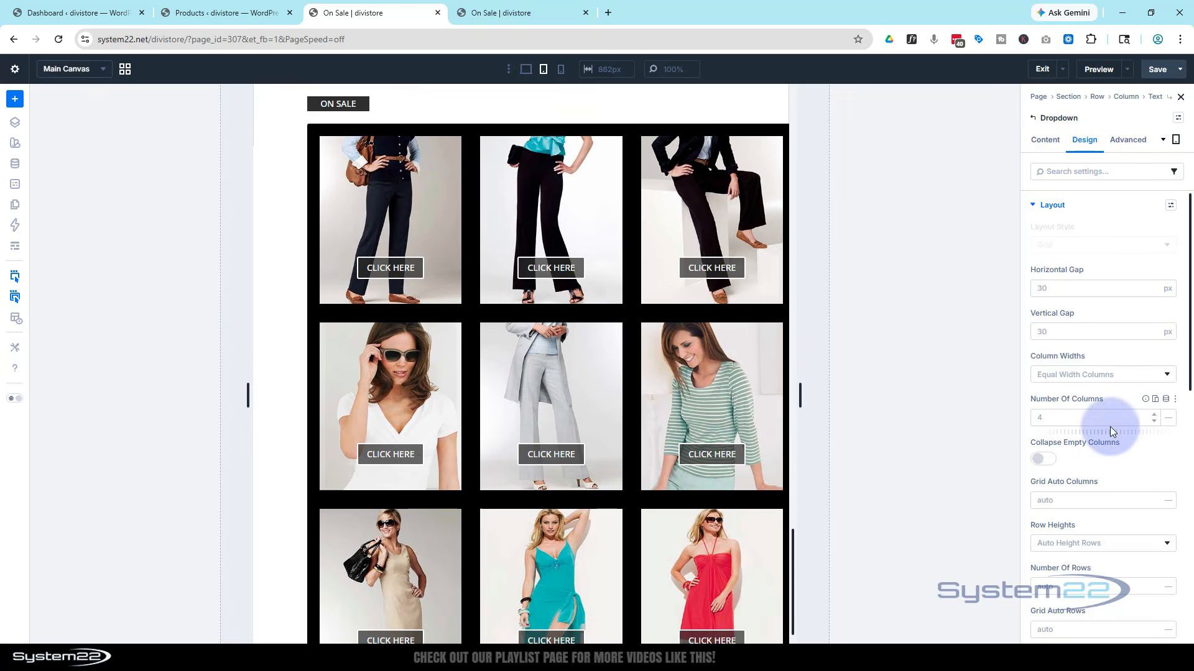
{"action": "left_click", "coordinate": [1153, 422]}
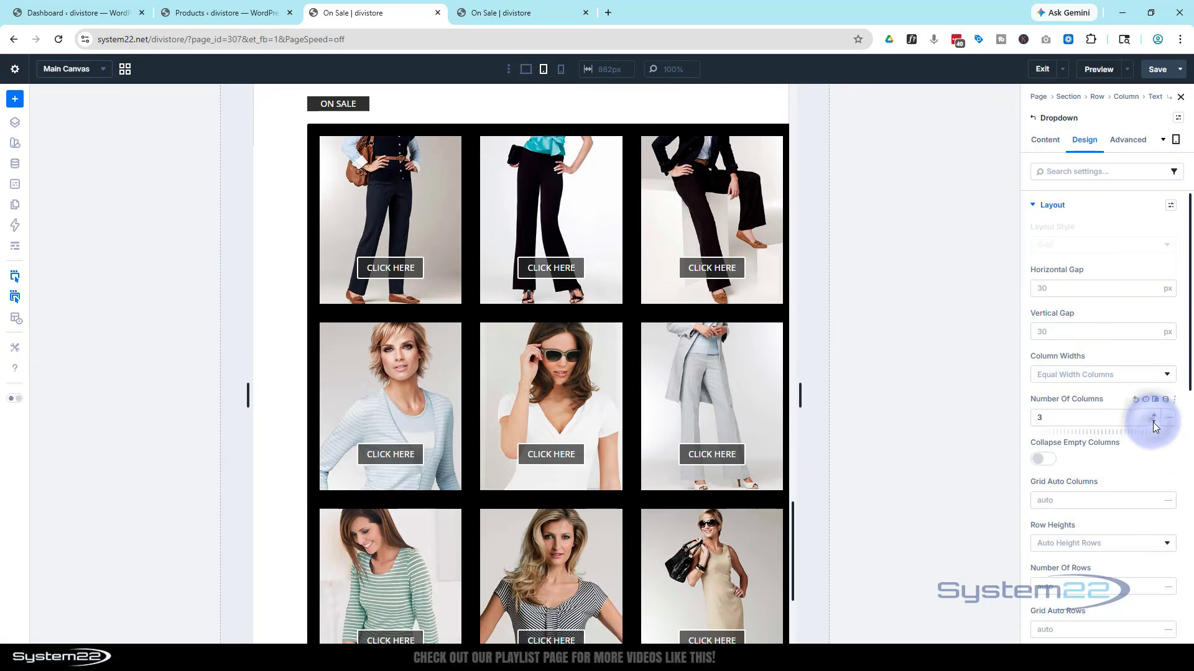
{"action": "left_click", "coordinate": [1152, 423]}
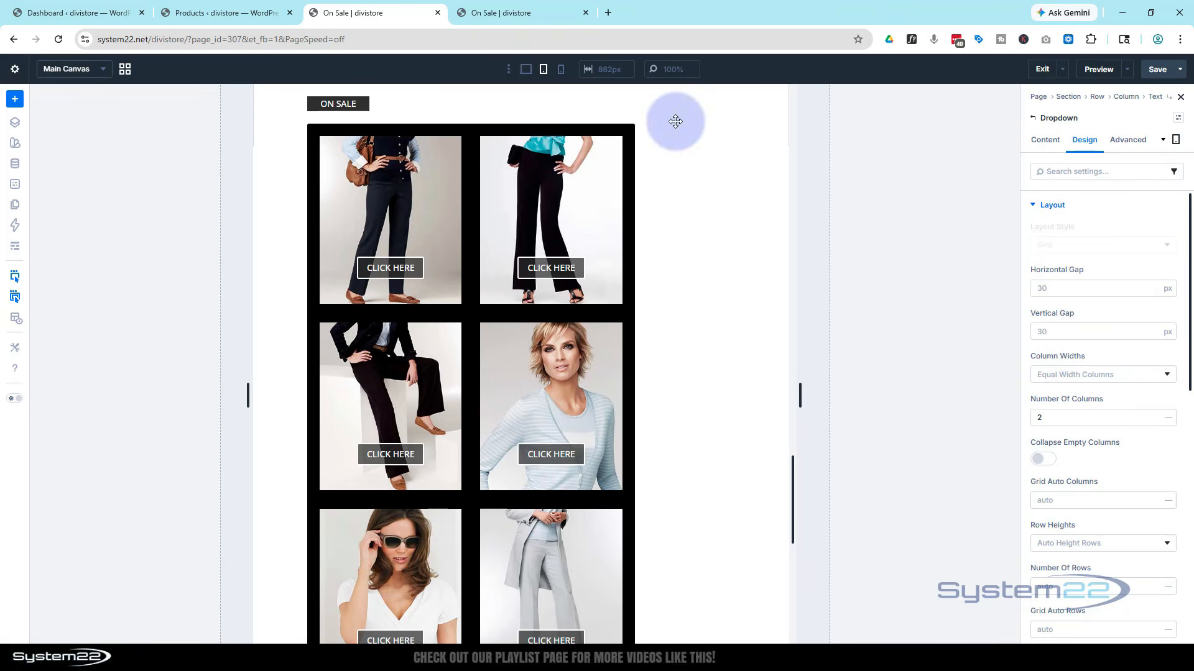
- Switch to the phone view and set the dropdown grid's number of columns to 1
{"action": "left_click", "coordinate": [561, 70]}
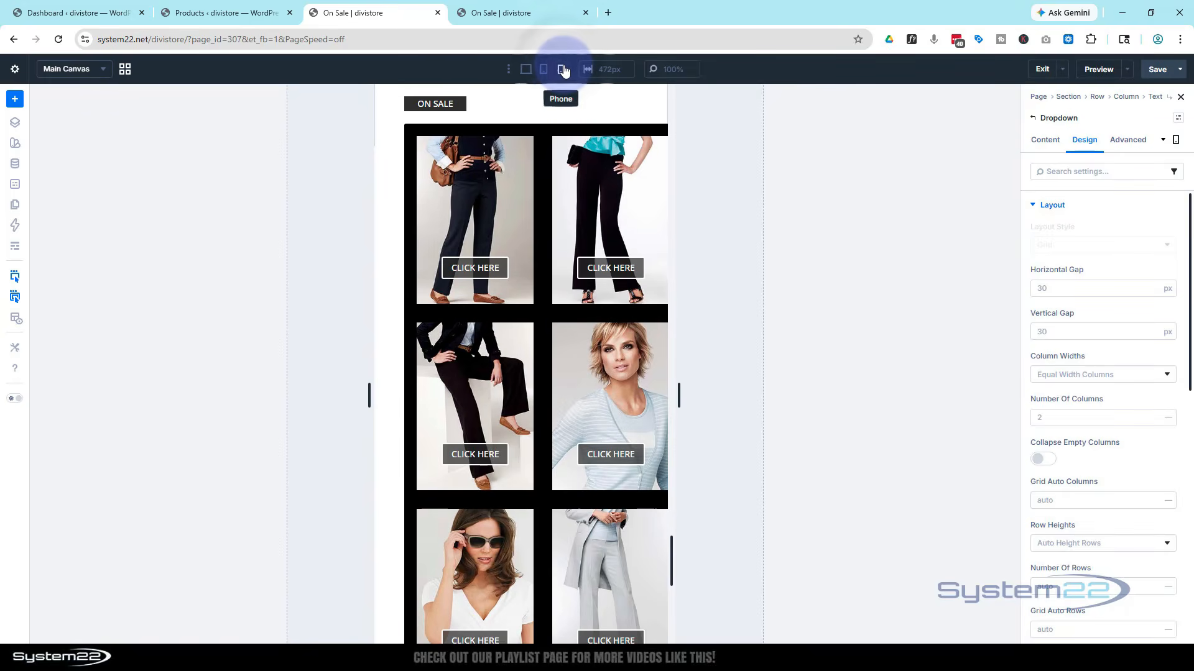
{"action": "left_click", "coordinate": [1062, 421]}
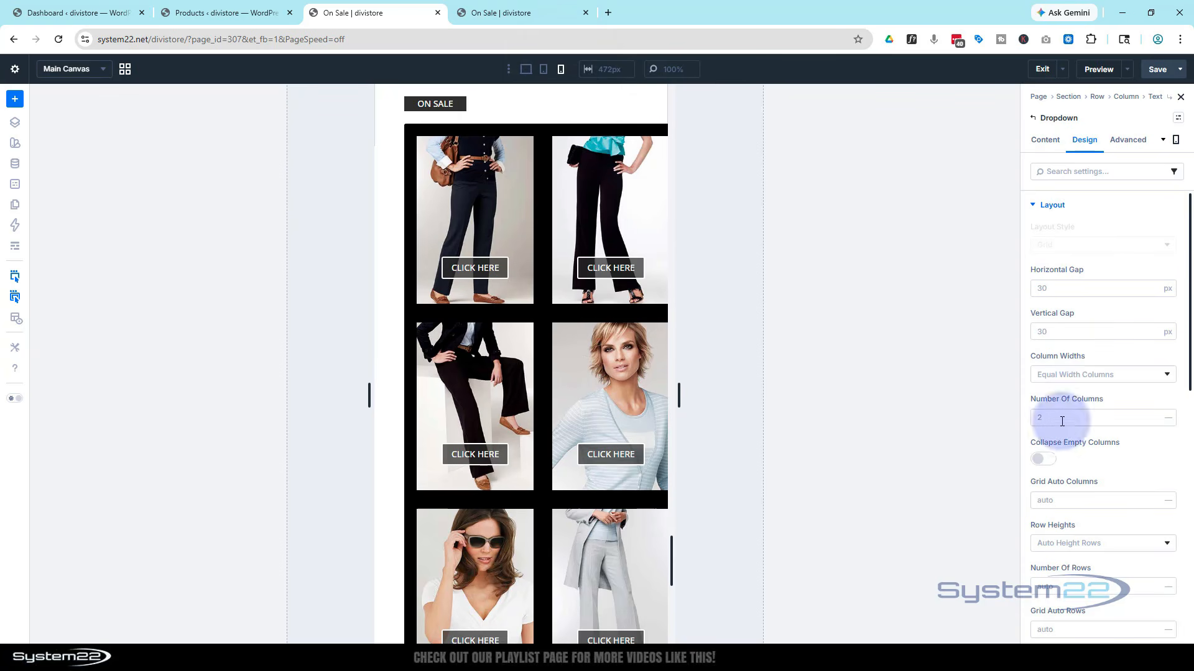
{"action": "left_click", "coordinate": [1153, 423]}
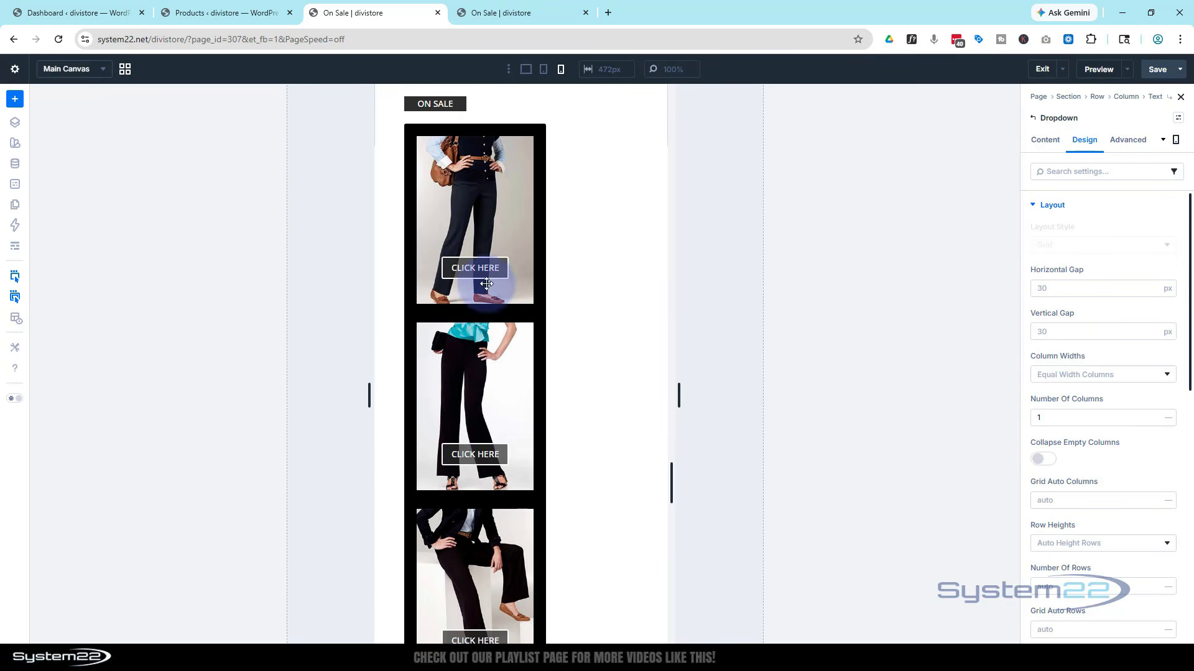
- Review the dropdown's product images in the phone view and return to the desktop view
{"action": "scroll", "coordinate": [512, 316], "scroll_direction": "up", "scroll_amount": 2}
{"action": "scroll", "coordinate": [512, 316], "scroll_direction": "down", "scroll_amount": 15}
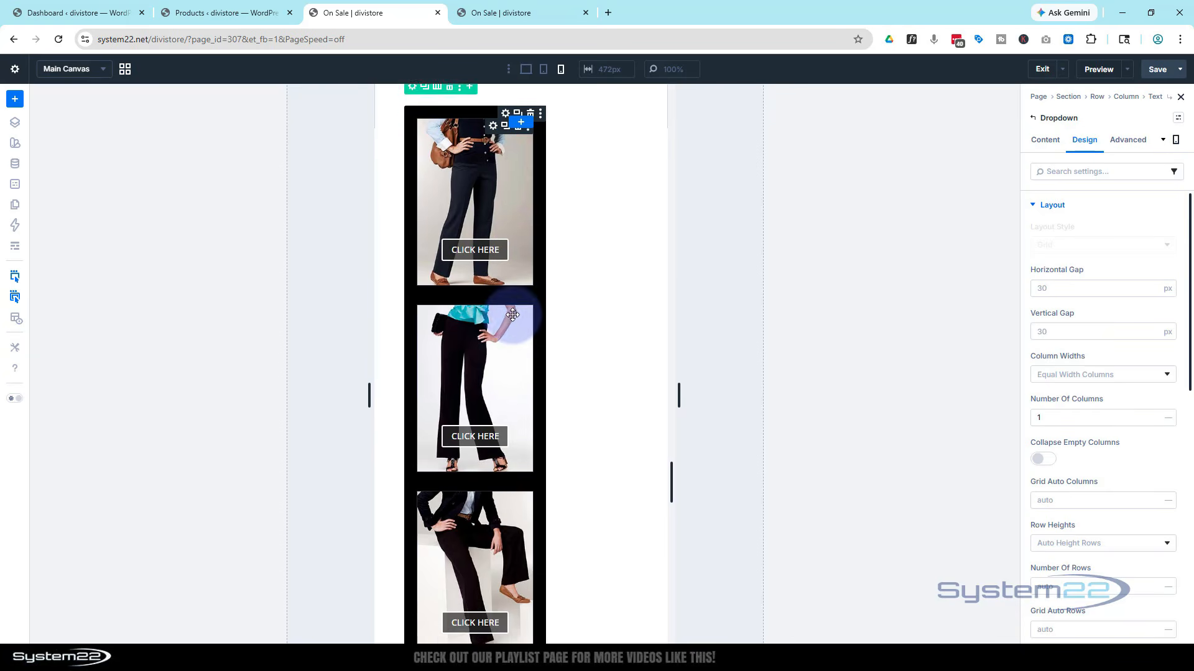
{"action": "scroll", "coordinate": [512, 315], "scroll_direction": "down", "scroll_amount": 6}
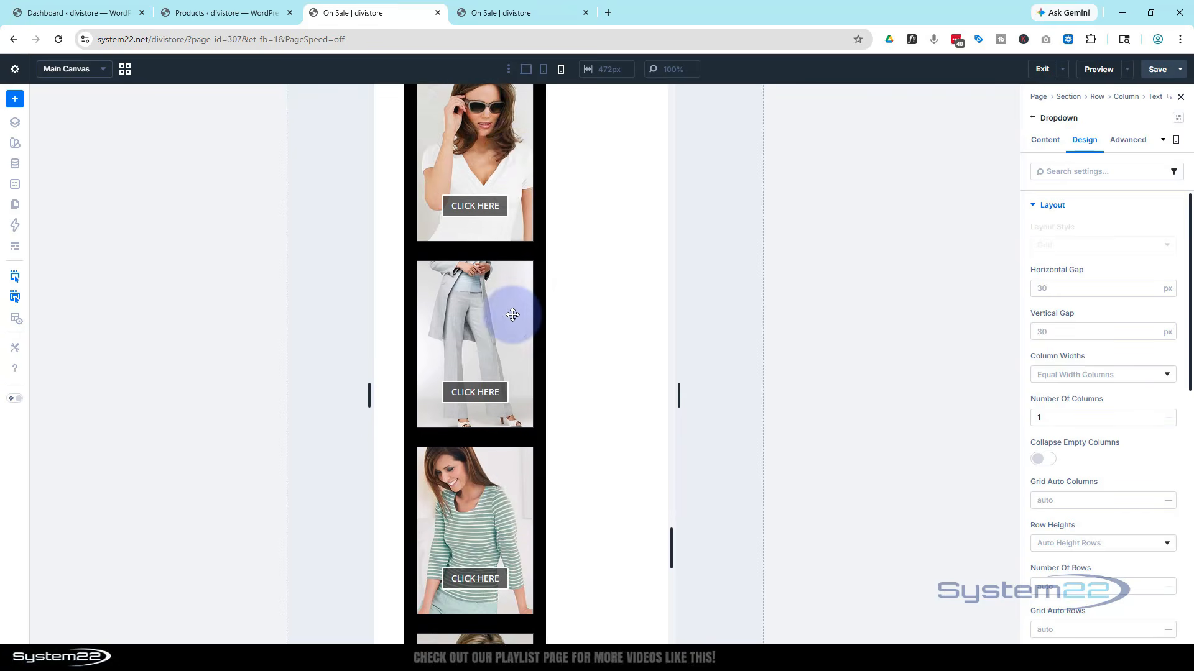
{"action": "scroll", "coordinate": [513, 315], "scroll_direction": "up", "scroll_amount": 8}
{"action": "scroll", "coordinate": [512, 315], "scroll_direction": "up", "scroll_amount": 15}
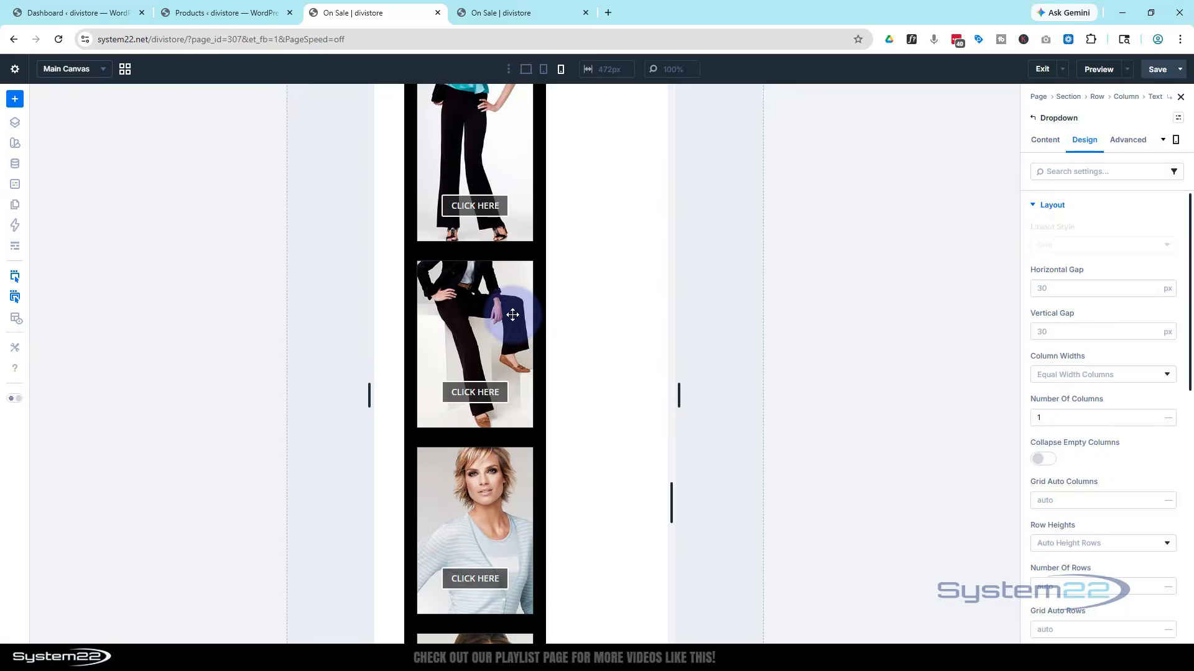
{"action": "scroll", "coordinate": [513, 314], "scroll_direction": "up", "scroll_amount": 12}
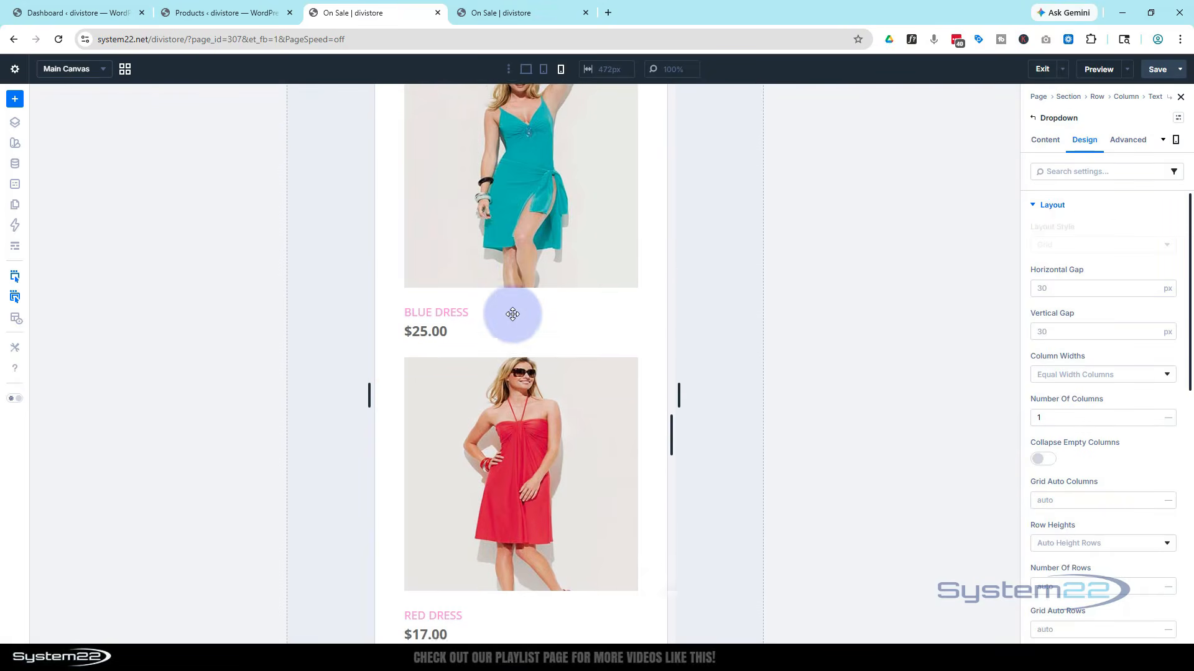
{"action": "scroll", "coordinate": [512, 314], "scroll_direction": "down", "scroll_amount": 1}
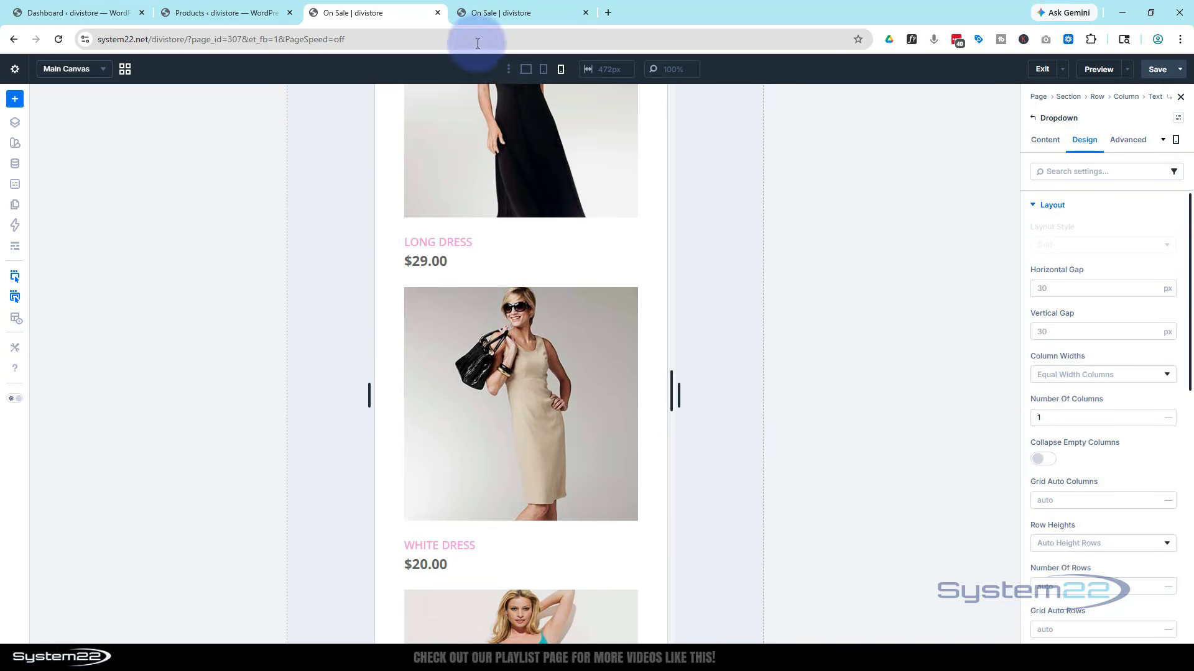
{"action": "left_click", "coordinate": [524, 70]}
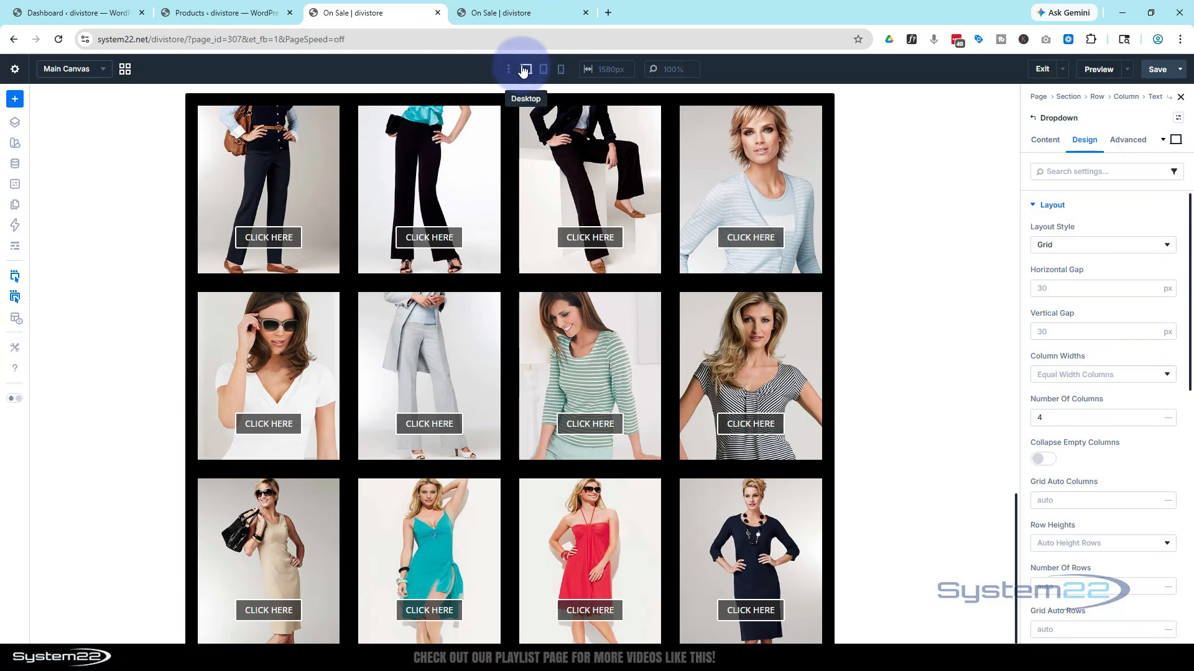
- Open the settings of the On Sale text module through the wireframe view, returning to the visual layout
{"action": "scroll", "coordinate": [910, 384], "scroll_direction": "up", "scroll_amount": 5}
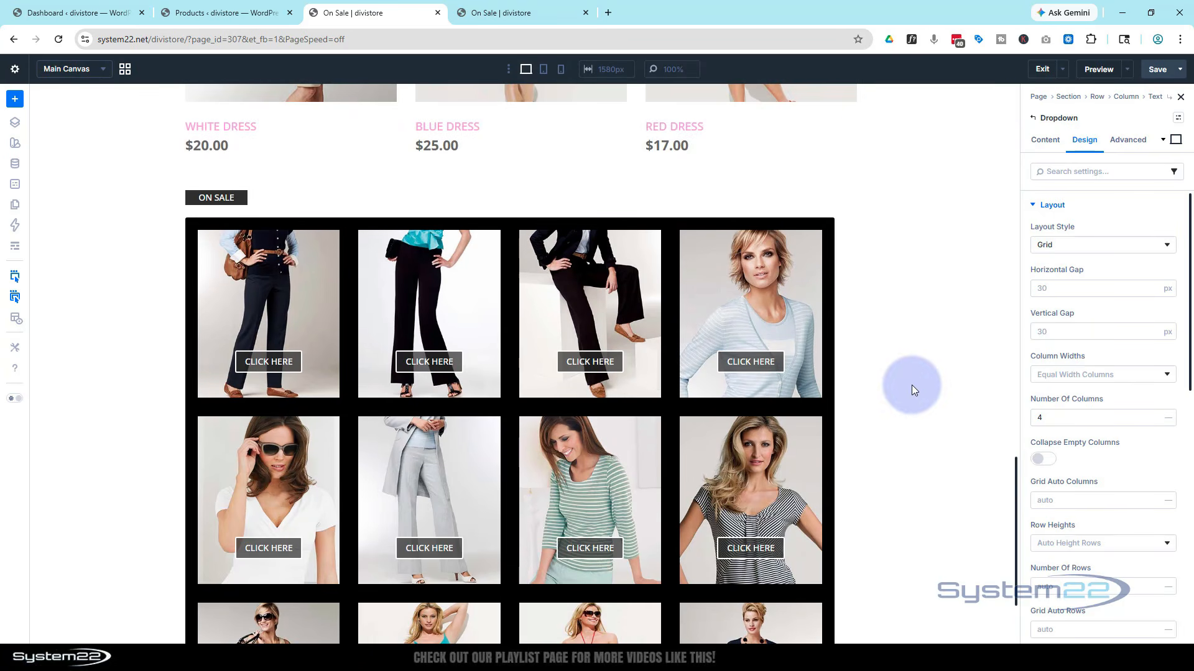
{"action": "mouse_move", "coordinate": [227, 385]}
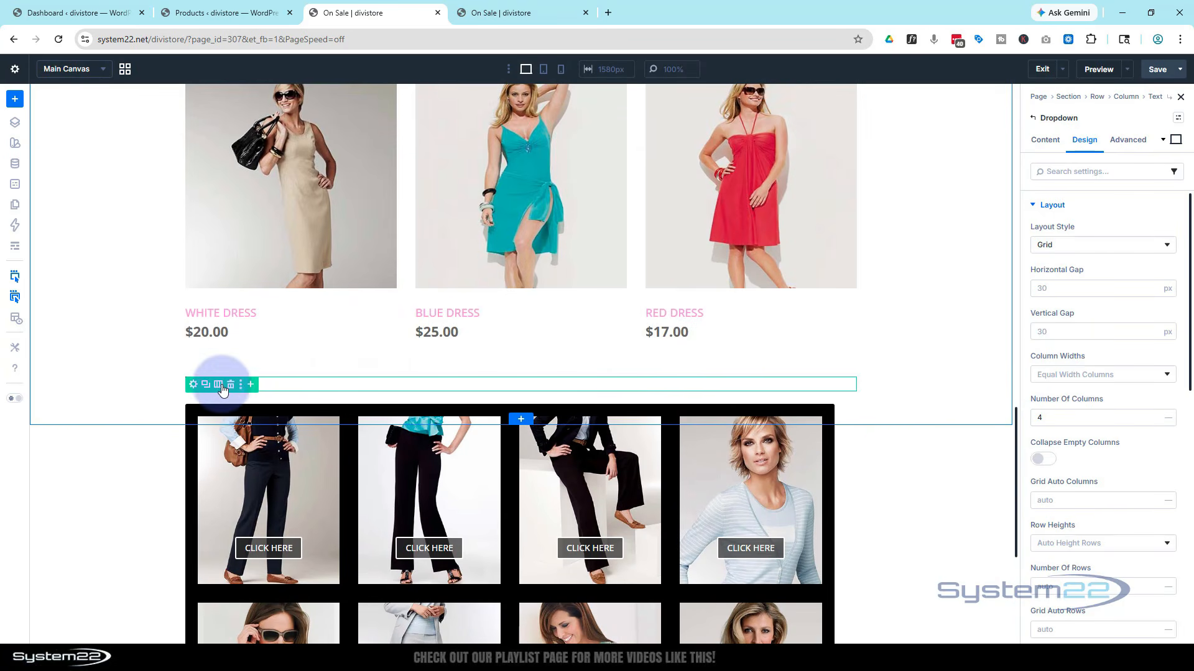
{"action": "left_click", "coordinate": [269, 381]}
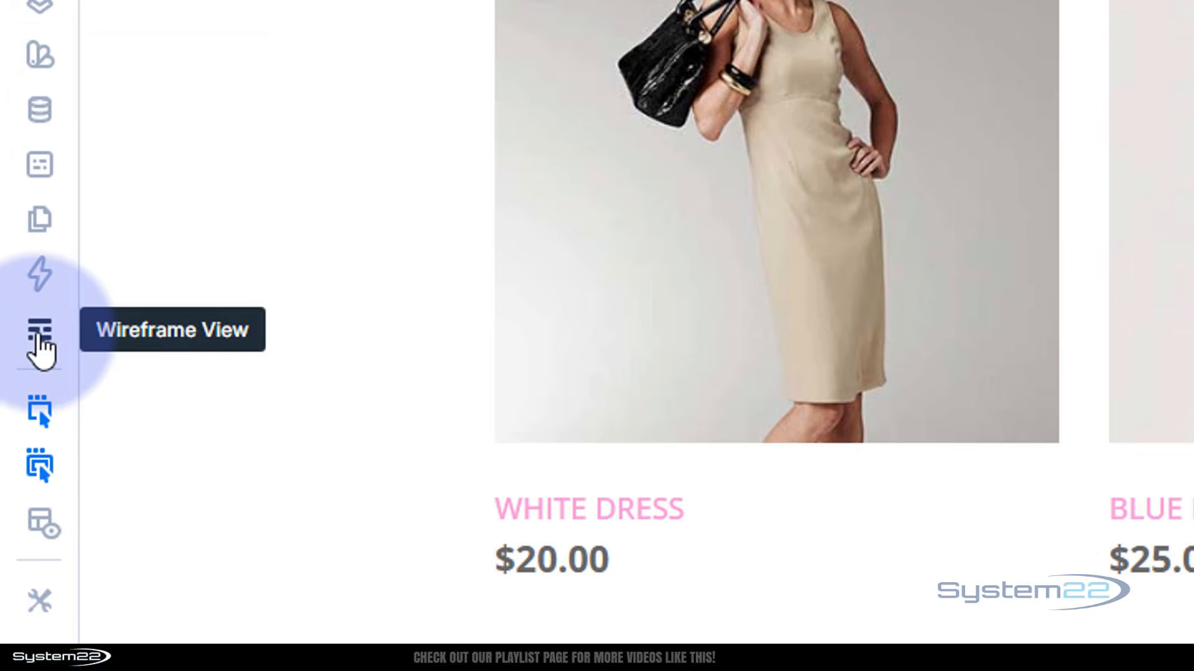
{"action": "left_click", "coordinate": [37, 335]}
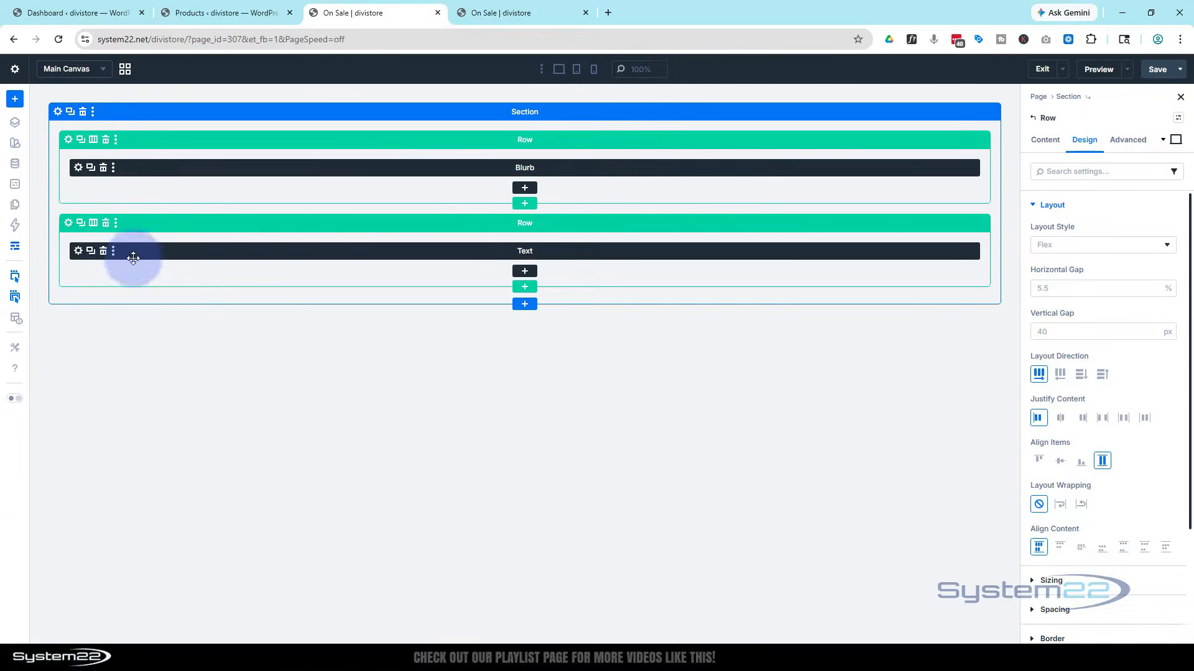
{"action": "left_click", "coordinate": [78, 252]}
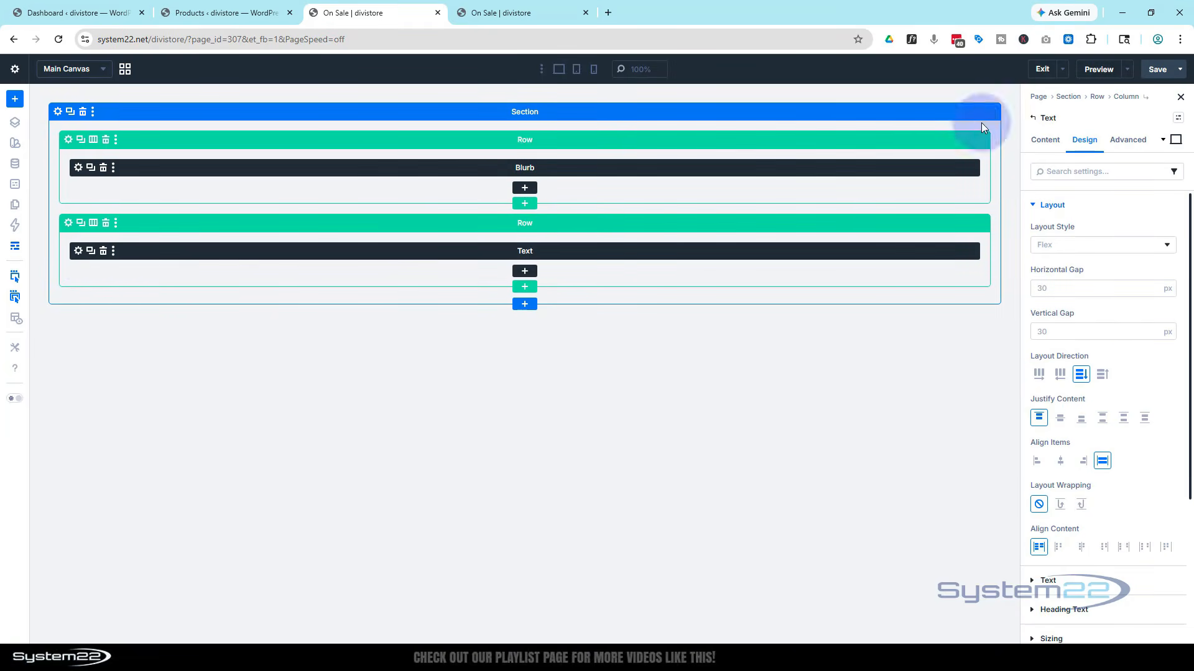
{"action": "left_click", "coordinate": [16, 248]}
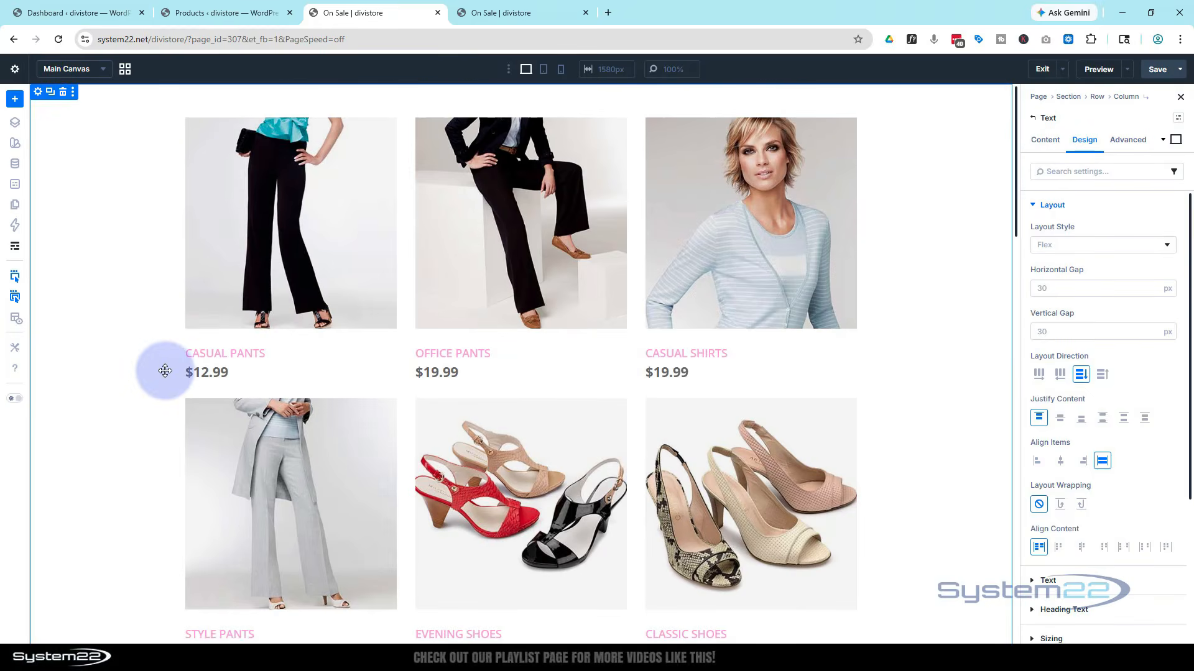
{"action": "scroll", "coordinate": [166, 370], "scroll_direction": "down", "scroll_amount": 10}
{"action": "scroll", "coordinate": [165, 371], "scroll_direction": "down", "scroll_amount": 6}
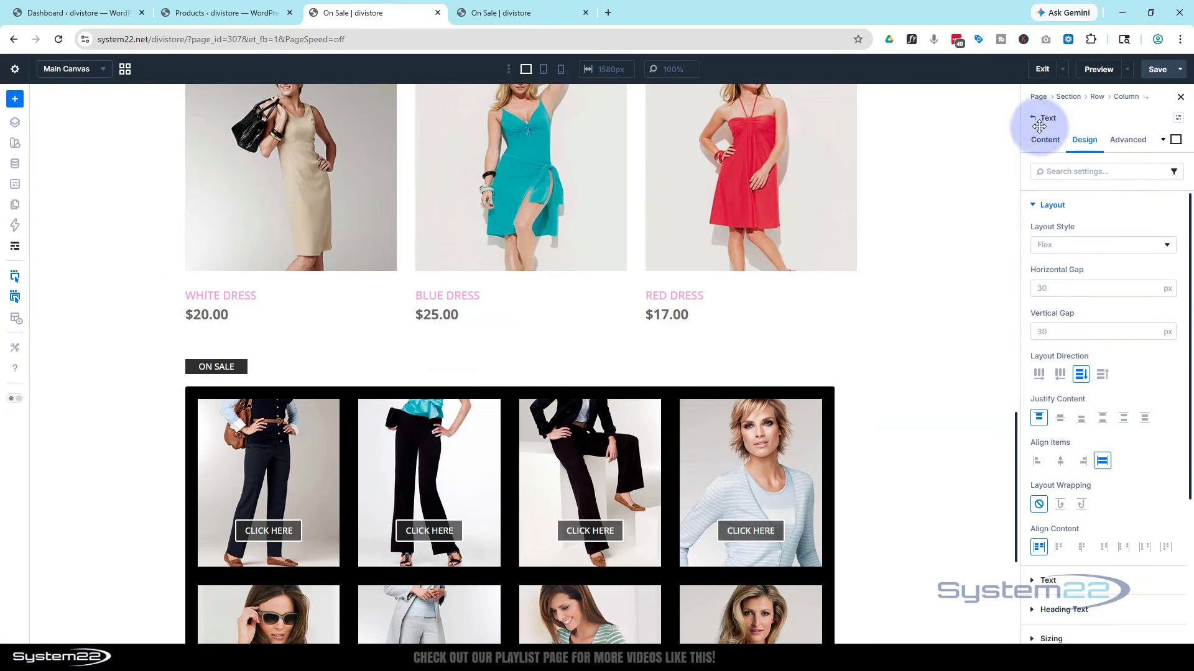
- Set the On Sale text module's position to Fixed
{"action": "left_click", "coordinate": [1137, 143]}
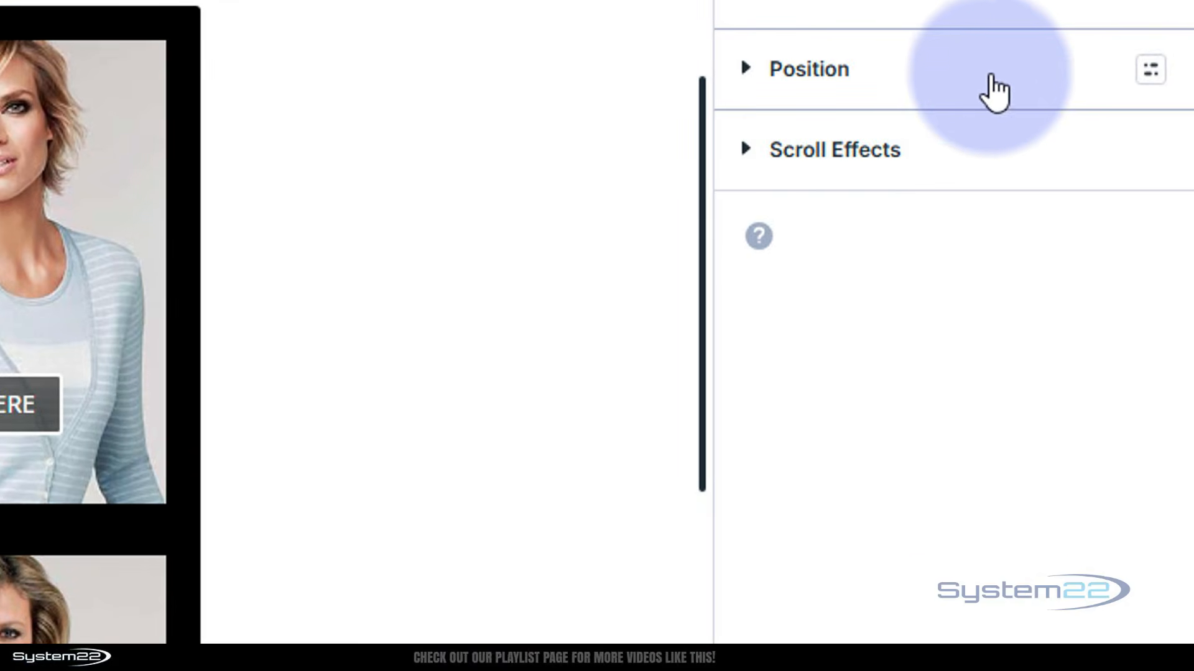
{"action": "left_click", "coordinate": [1025, 179]}
{"action": "left_click", "coordinate": [954, 188]}
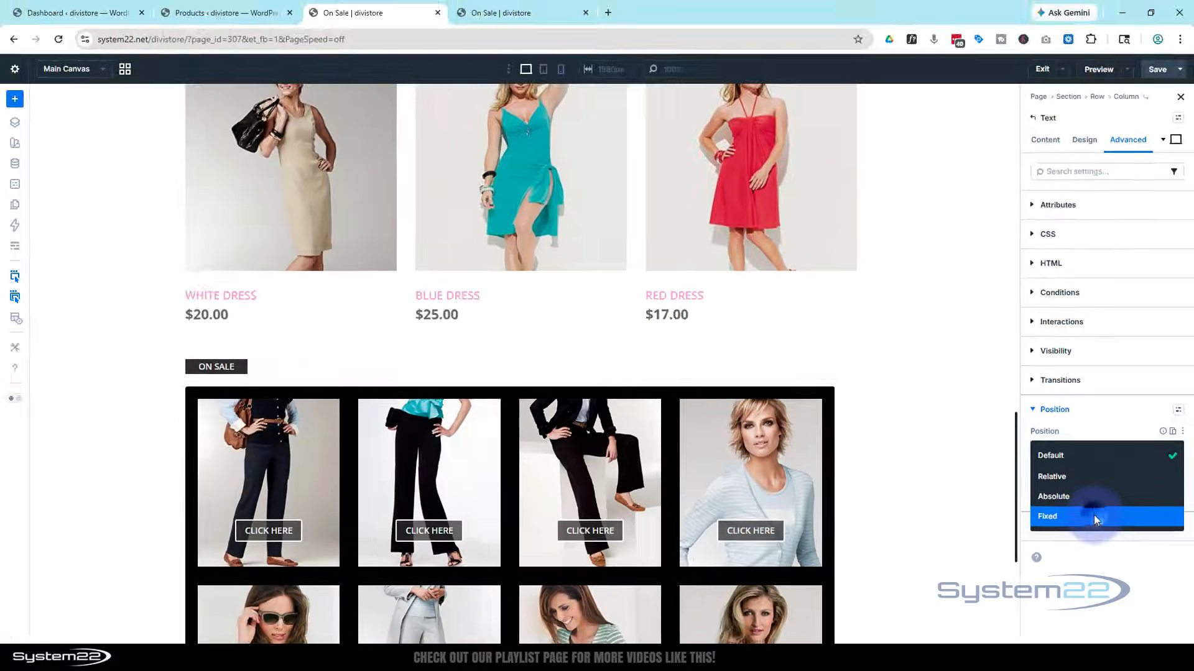
{"action": "left_click", "coordinate": [1020, 459]}
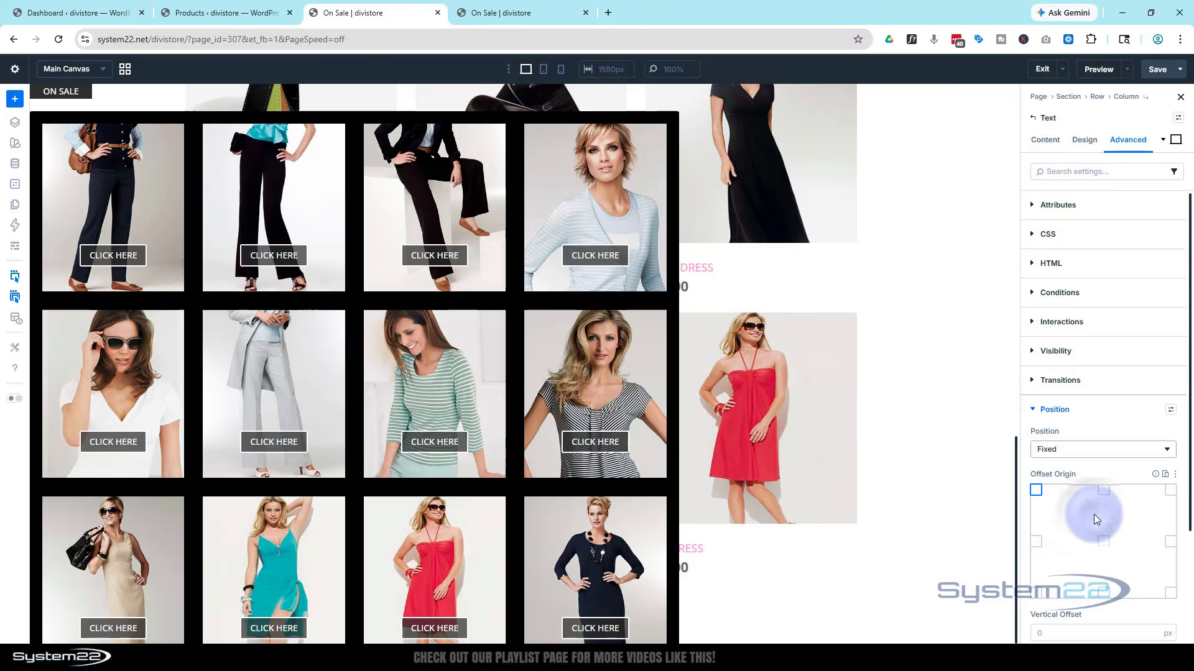
{"action": "scroll", "coordinate": [912, 448], "scroll_direction": "up", "scroll_amount": 1}
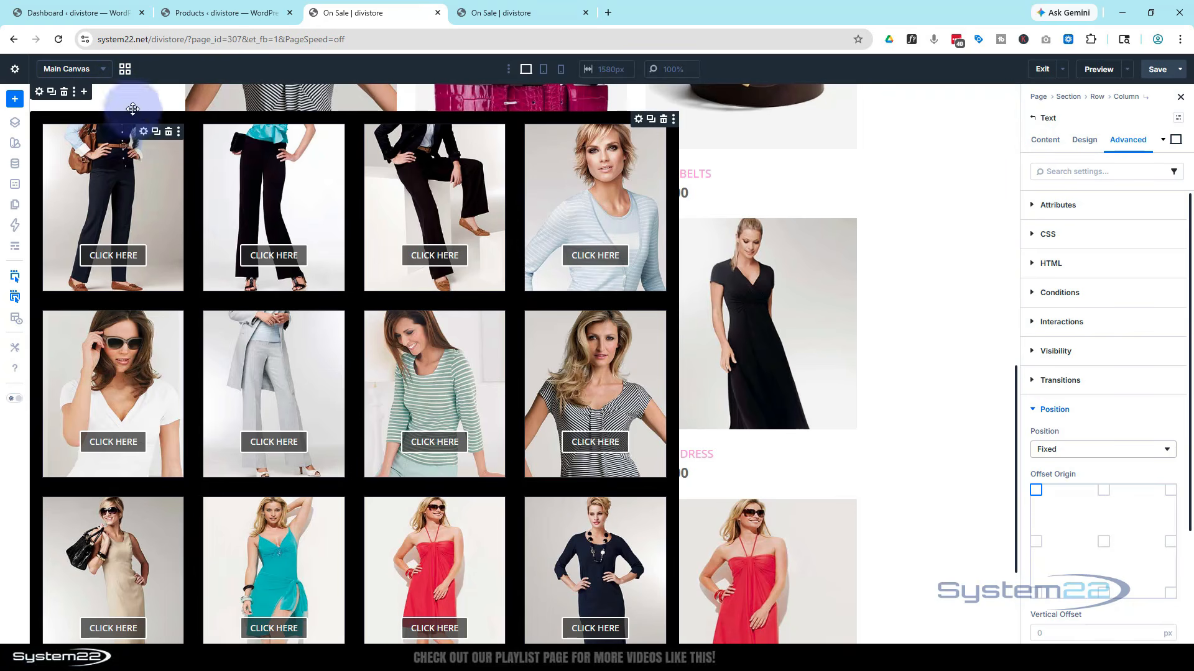
- Check the sale button's placement on the preview page and set the text module's vertical offset to 150 px and horizontal offset to 10 px
{"action": "left_click", "coordinate": [520, 14]}
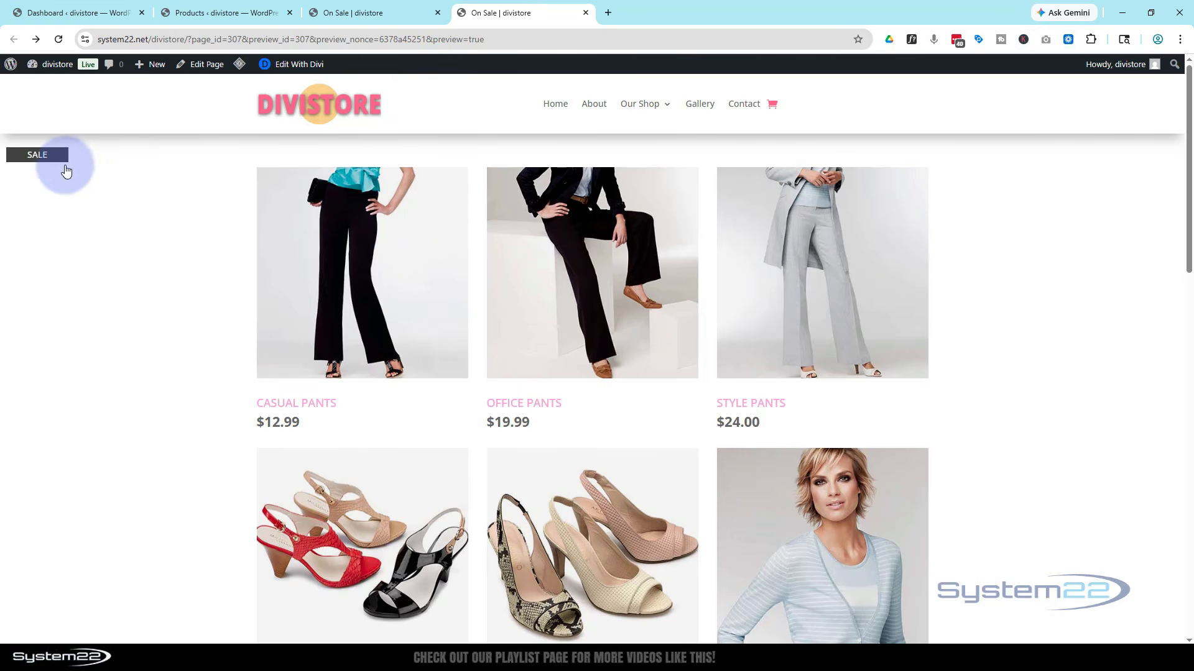
{"action": "left_click", "coordinate": [401, 14]}
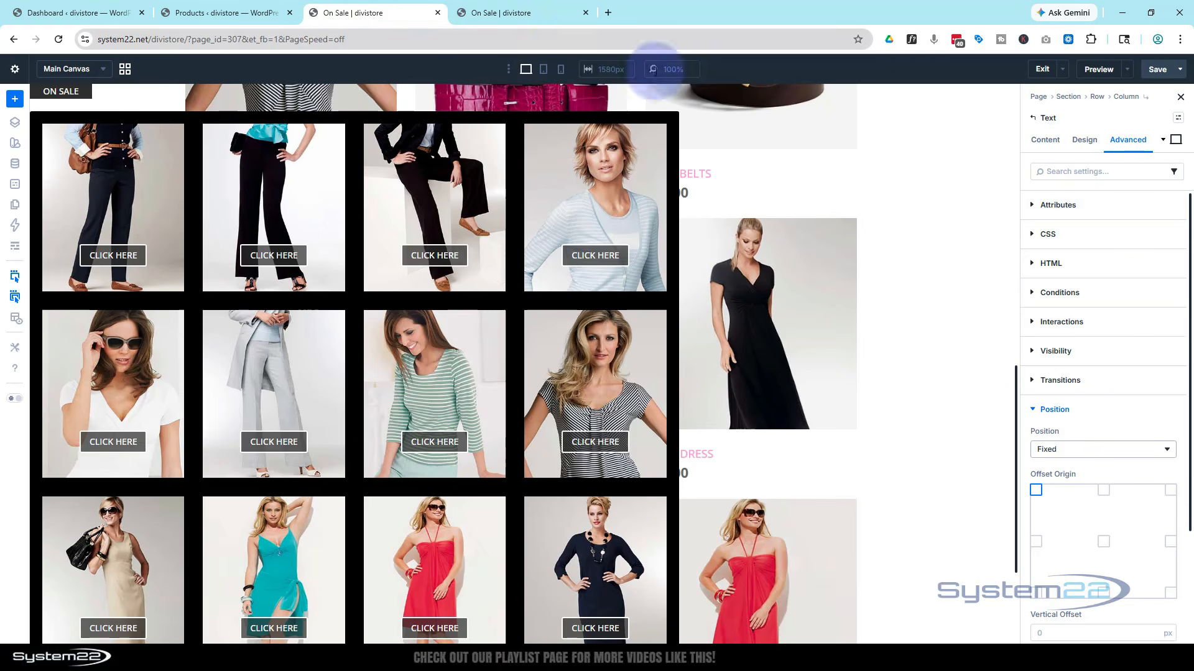
{"action": "scroll", "coordinate": [1092, 472], "scroll_direction": "down", "scroll_amount": 2}
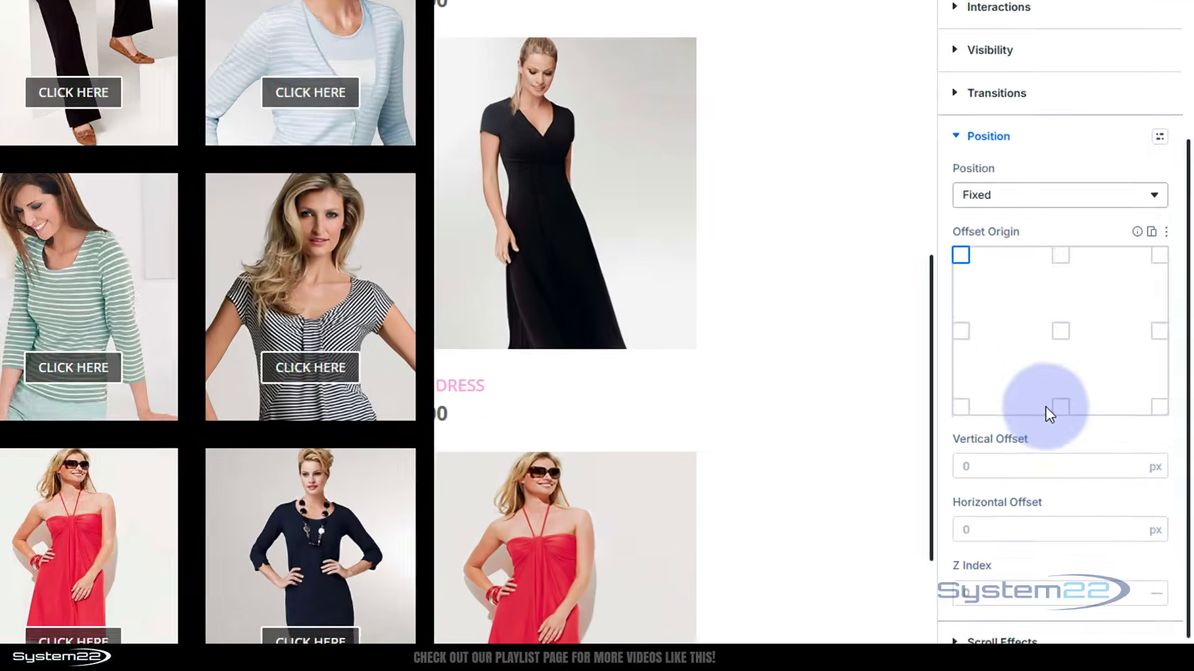
{"action": "left_click", "coordinate": [966, 463]}
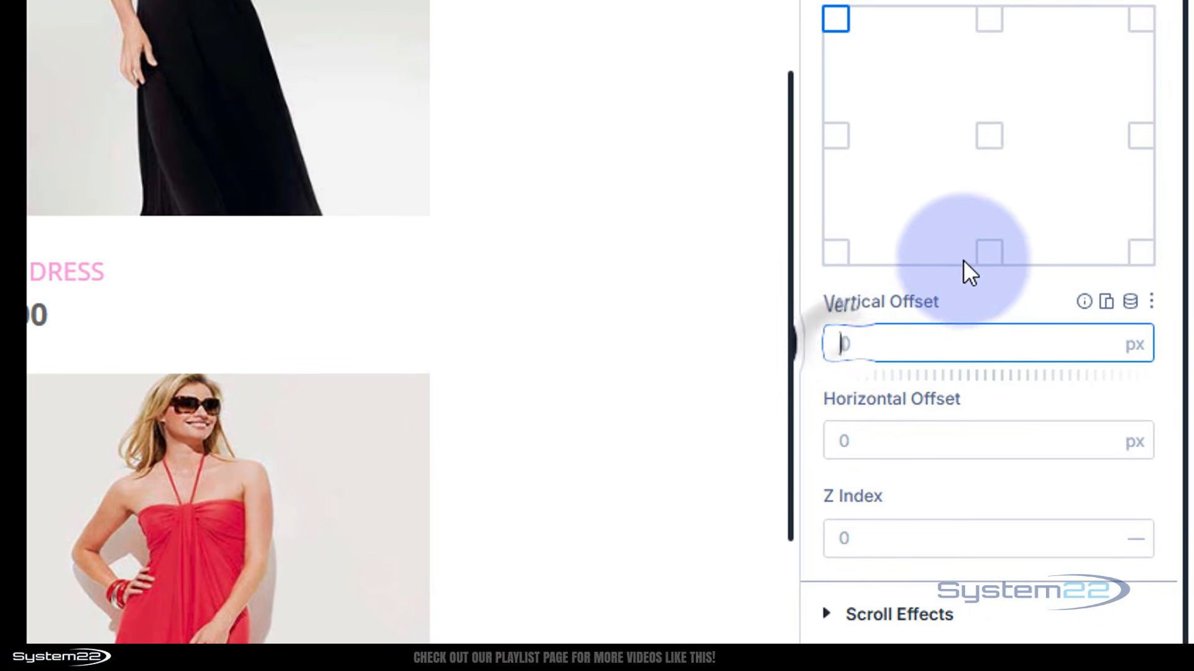
{"action": "type", "text": "150"}
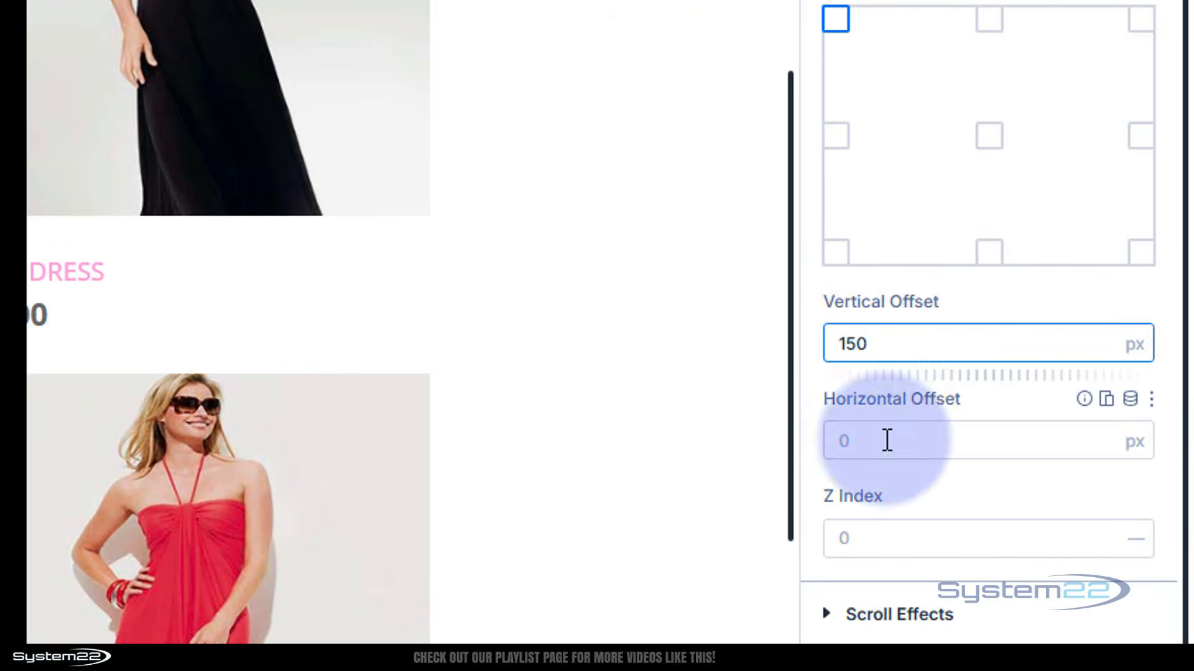
{"action": "left_click", "coordinate": [843, 442]}
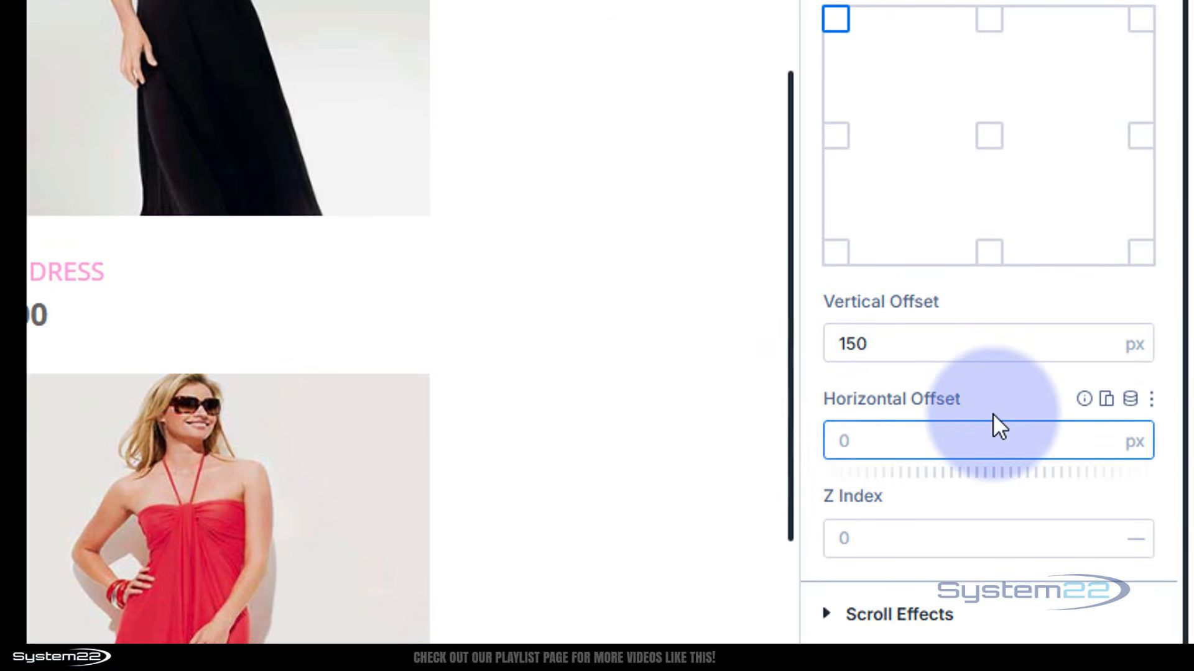
{"action": "type", "text": "10"}
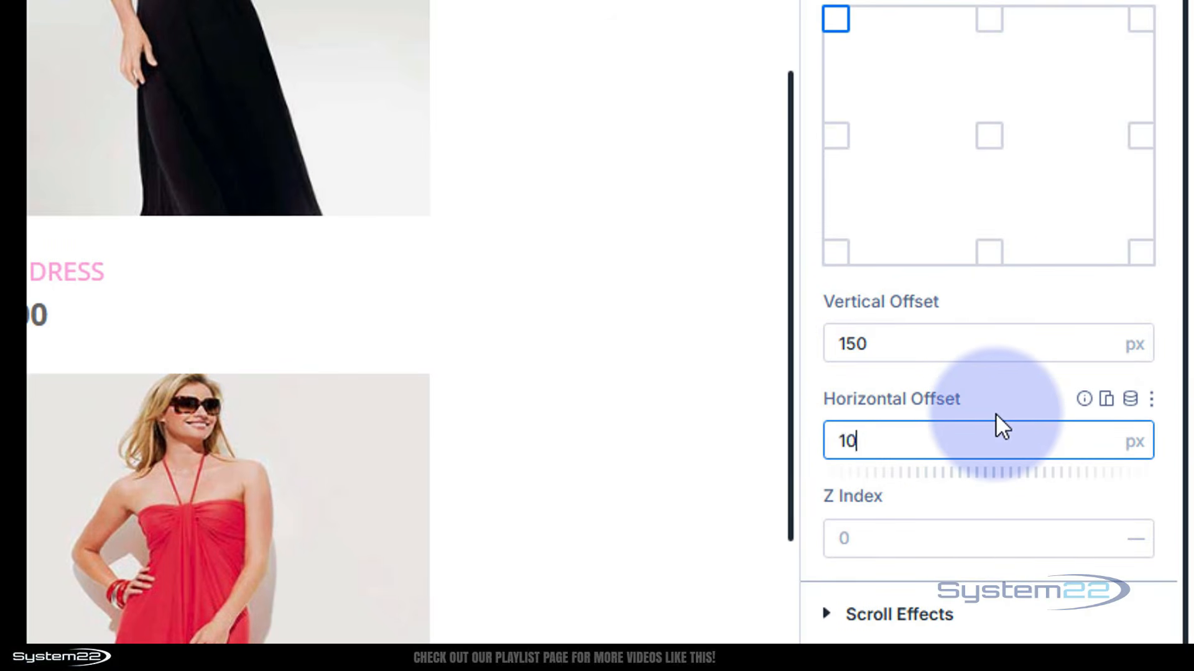
{"action": "left_click", "coordinate": [999, 401]}
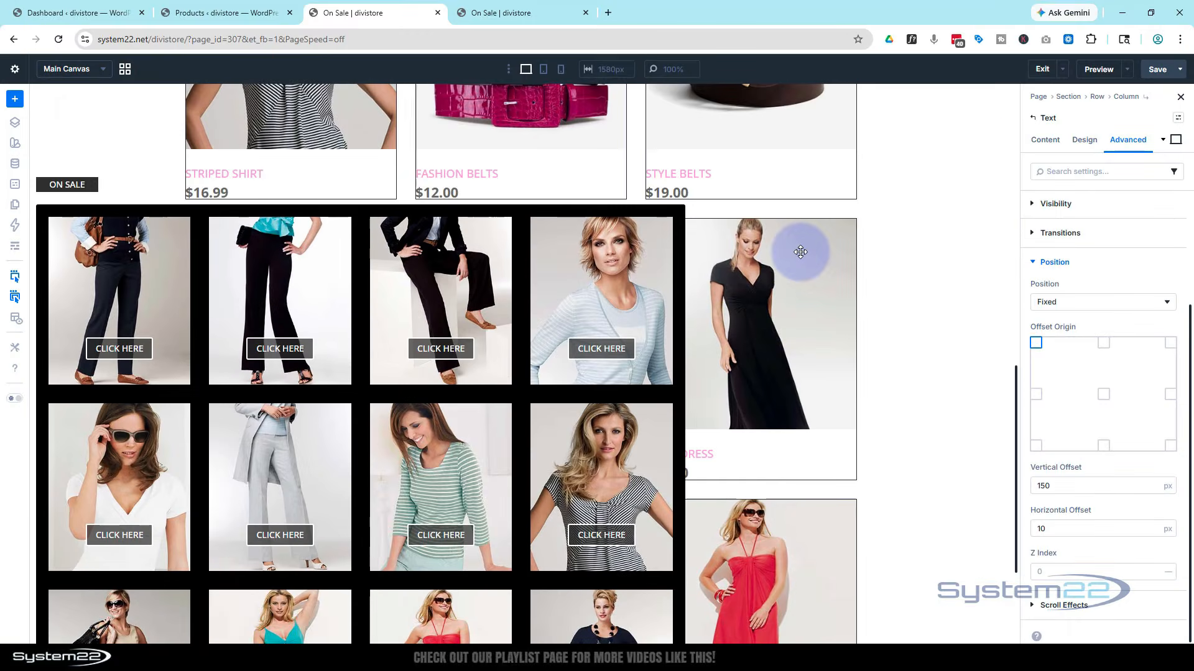
{"action": "scroll", "coordinate": [800, 252], "scroll_direction": "down", "scroll_amount": 3}
{"action": "scroll", "coordinate": [800, 252], "scroll_direction": "up", "scroll_amount": 5}
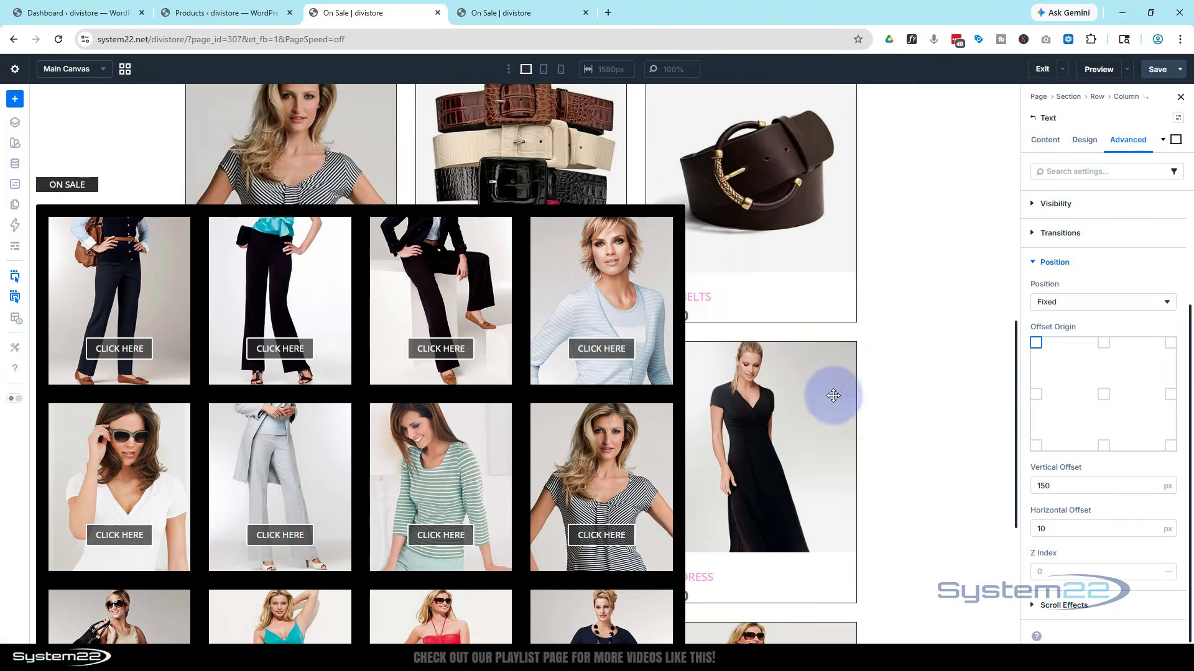
- Set the On Sale text module's Z Index to 999
{"action": "left_click", "coordinate": [1050, 573]}
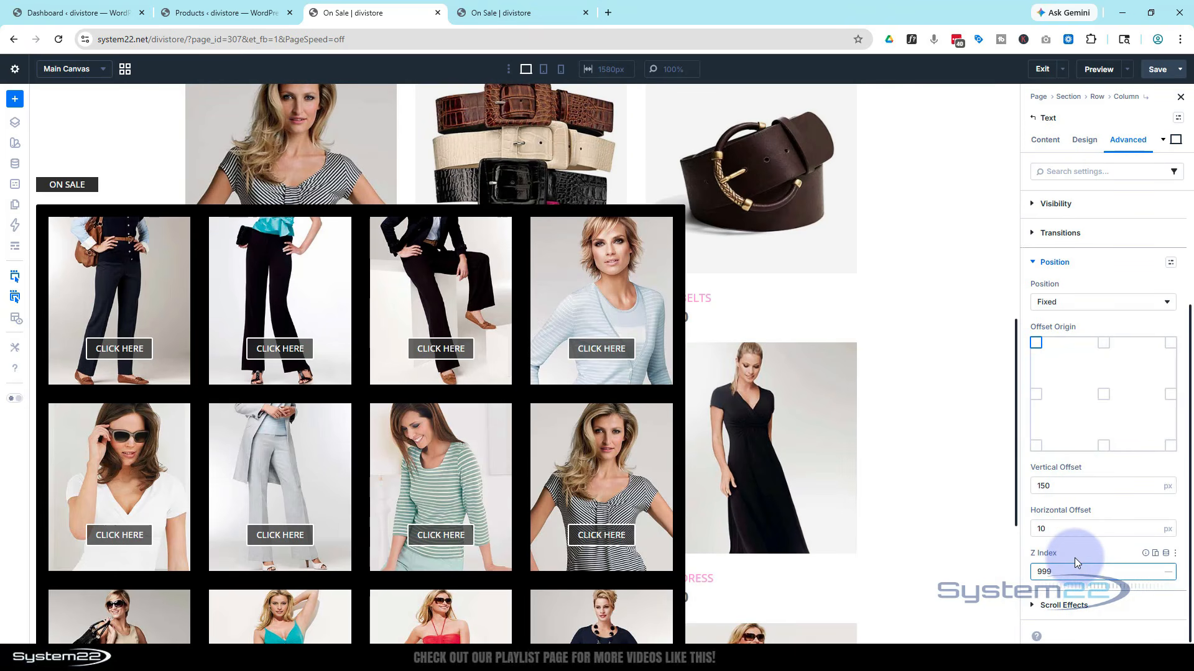
{"action": "scroll", "coordinate": [902, 304], "scroll_direction": "down", "scroll_amount": 1}
{"action": "scroll", "coordinate": [903, 304], "scroll_direction": "down", "scroll_amount": 3}
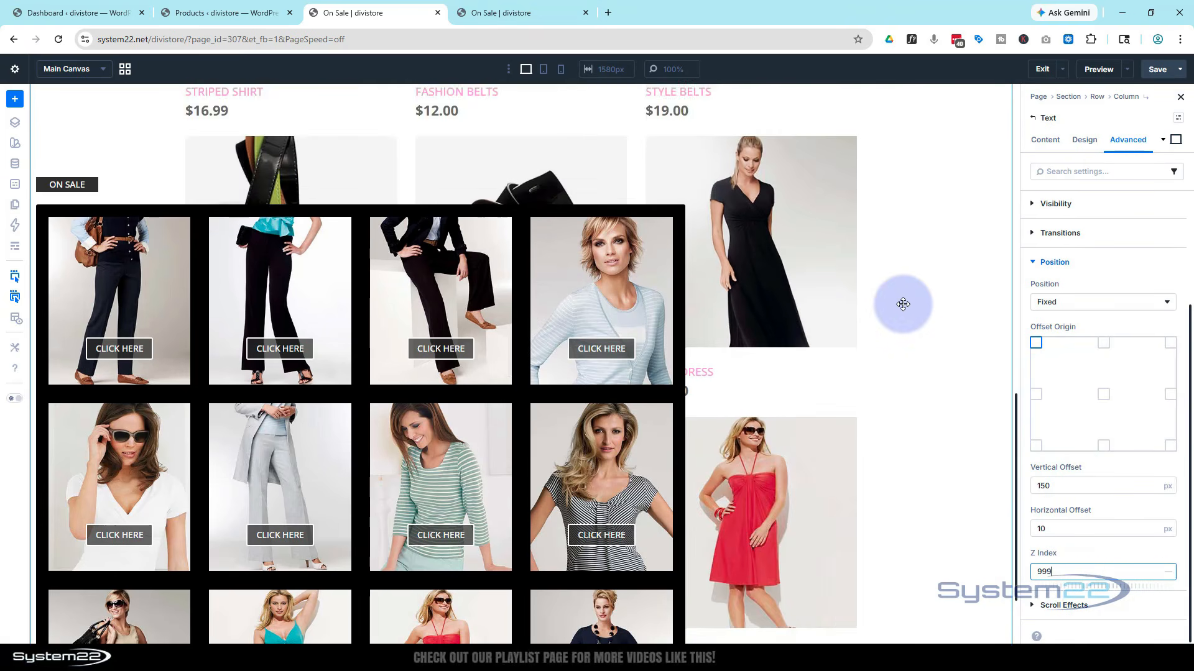
{"action": "scroll", "coordinate": [903, 304], "scroll_direction": "up", "scroll_amount": 7}
{"action": "scroll", "coordinate": [903, 304], "scroll_direction": "up", "scroll_amount": 7}
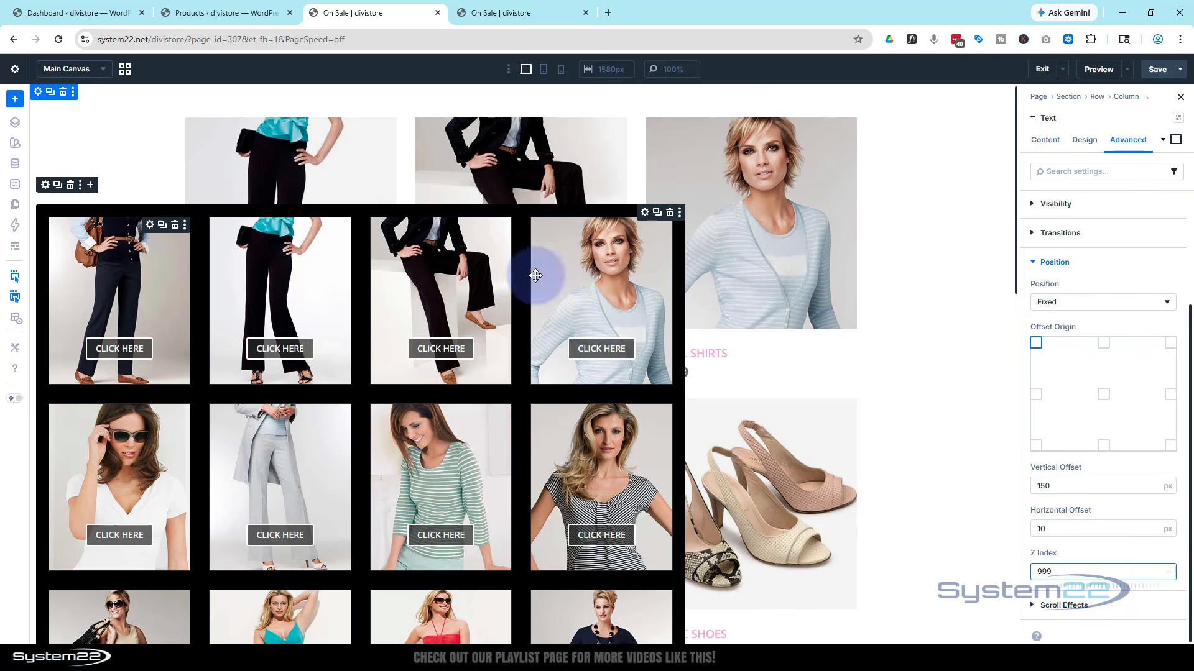
- Set the height of the product image dropdown to 70vh in its sizing settings
{"action": "left_click", "coordinate": [644, 214]}
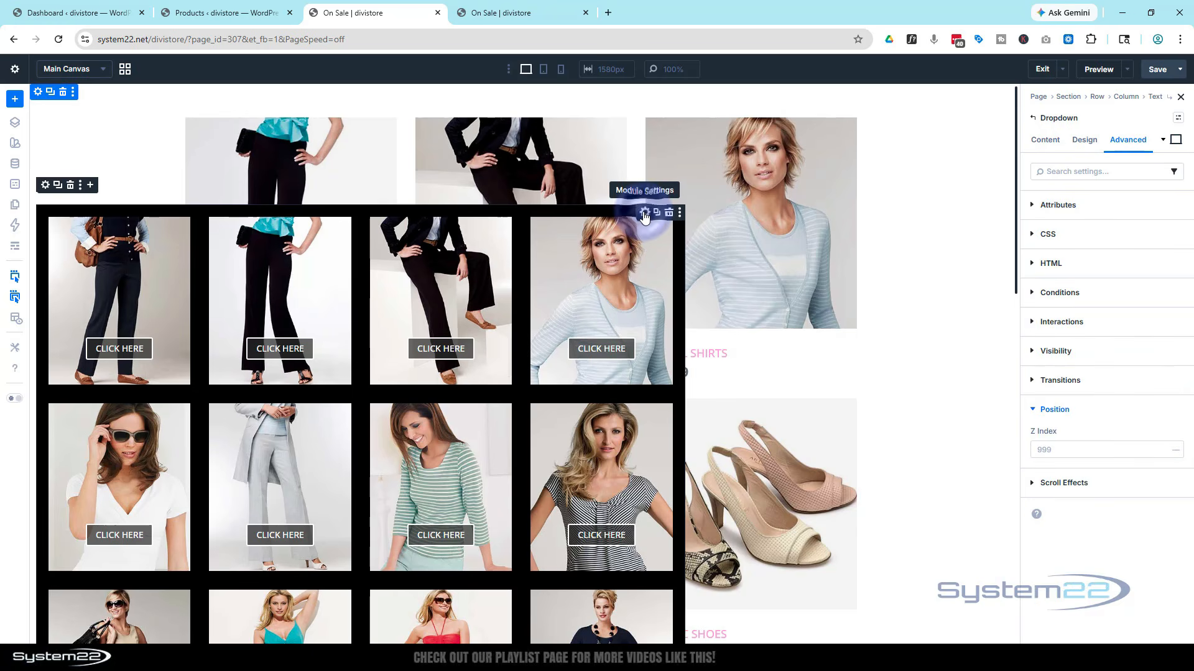
{"action": "left_click", "coordinate": [1085, 141]}
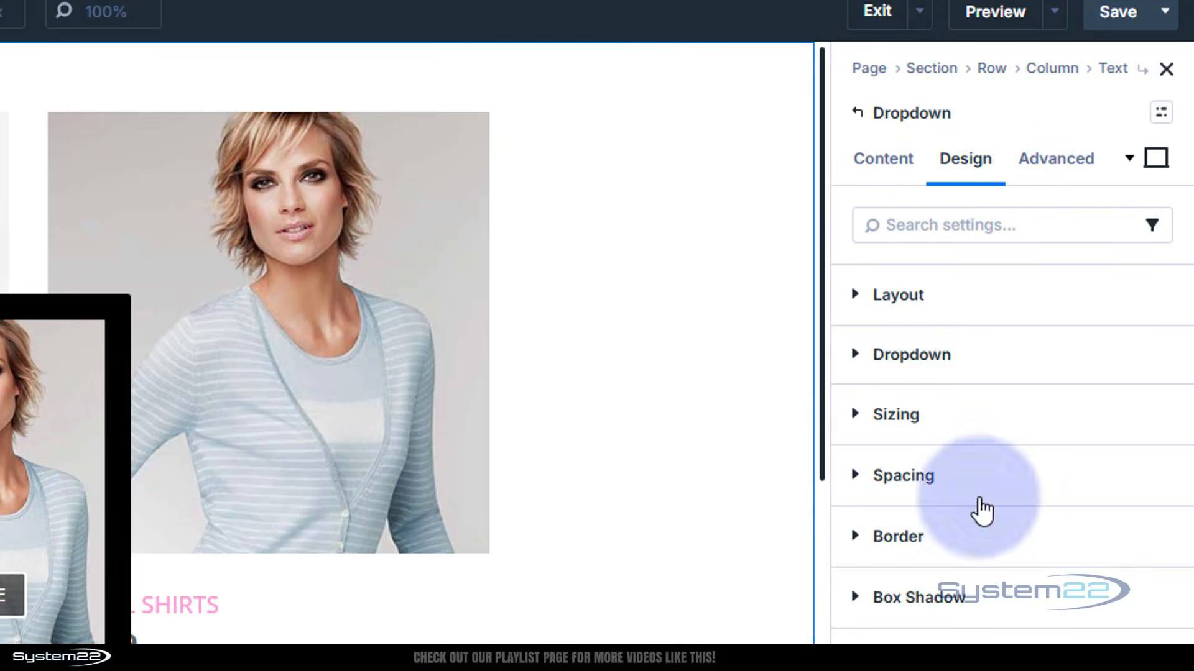
{"action": "left_click", "coordinate": [988, 427]}
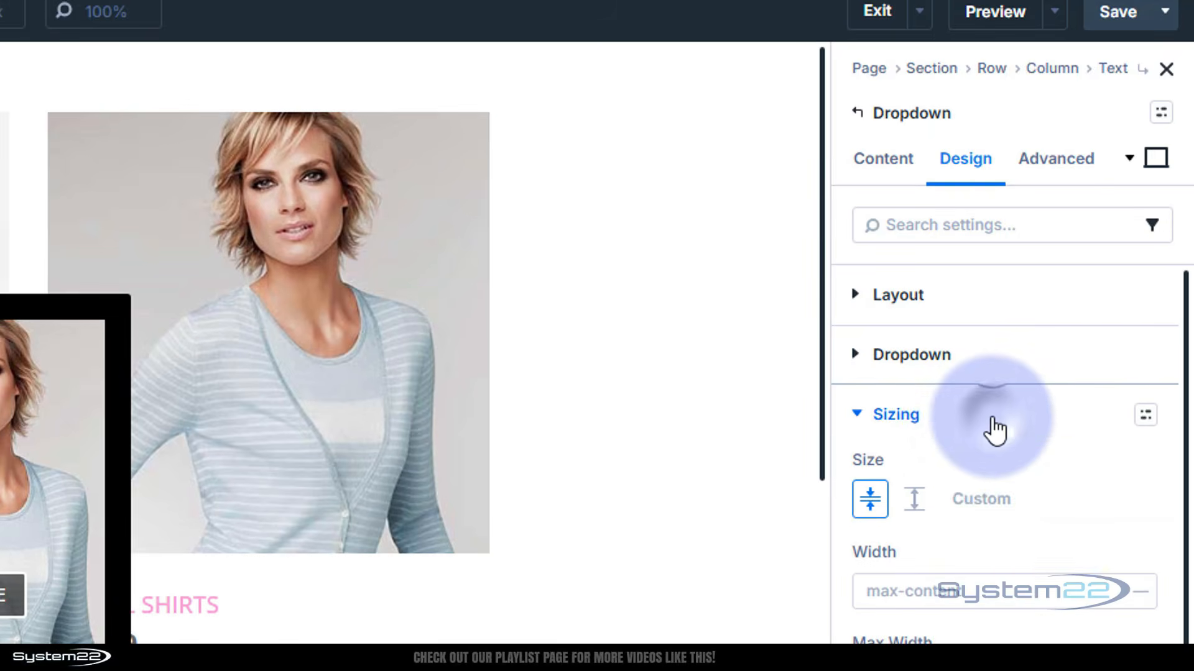
{"action": "scroll", "coordinate": [1049, 547], "scroll_direction": "down", "scroll_amount": 5}
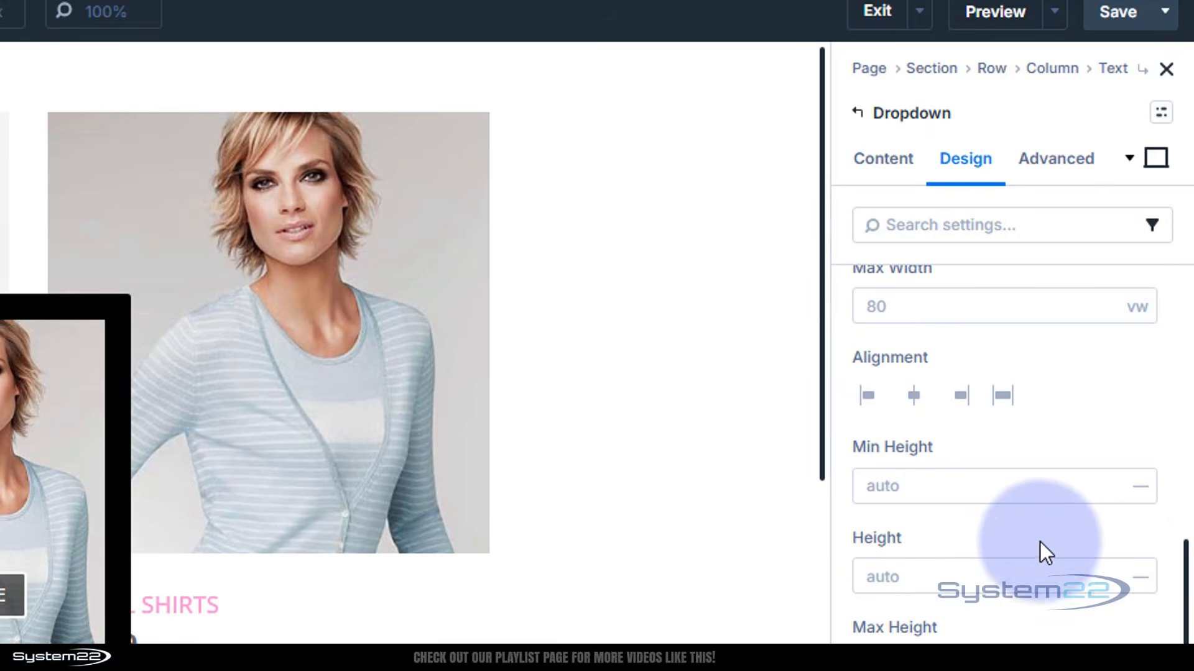
{"action": "left_click", "coordinate": [887, 577]}
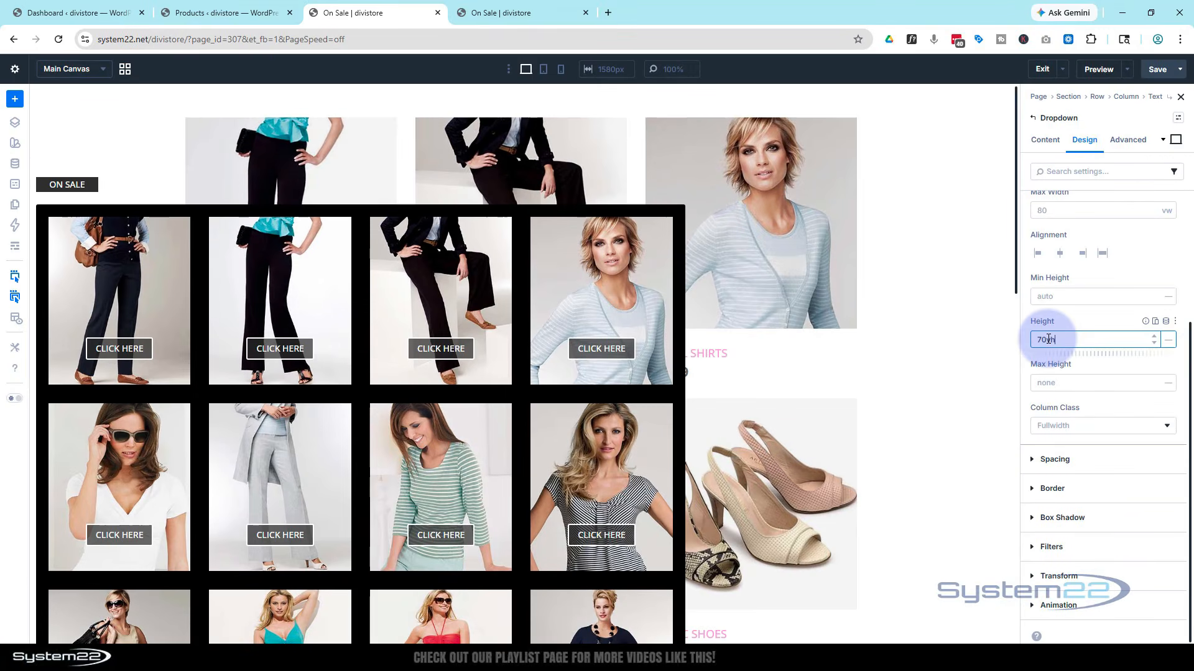
{"action": "left_click", "coordinate": [1073, 318]}
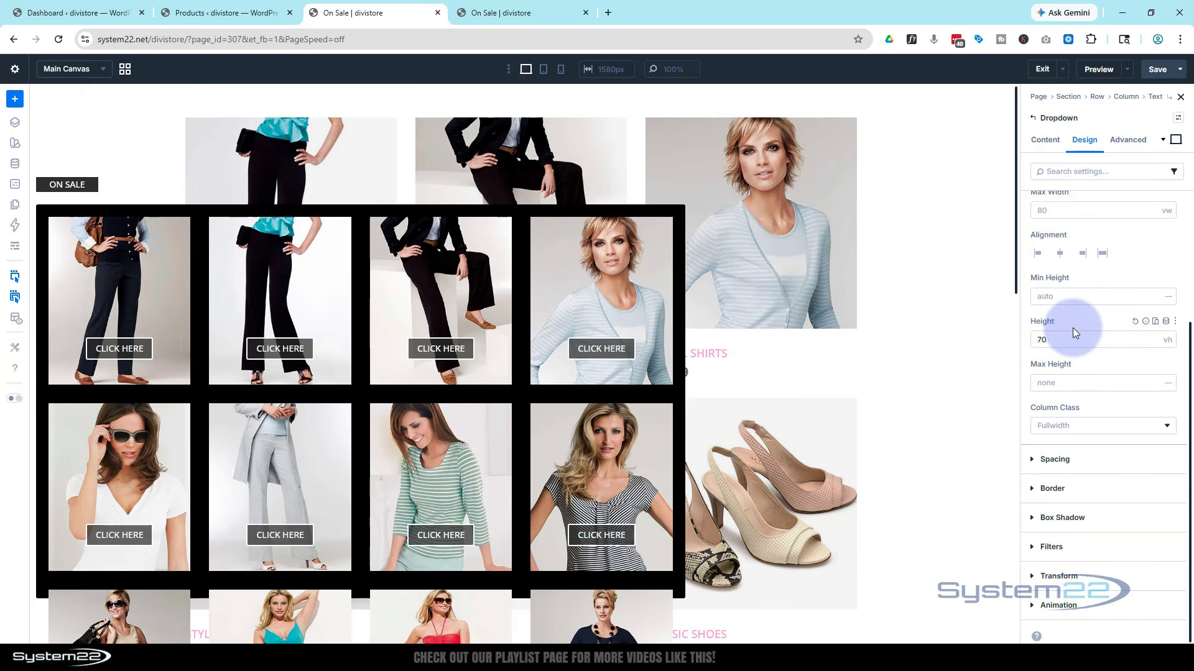
- Set the dropdown's vertical overflow to Scroll in its visibility settings
{"action": "left_click", "coordinate": [1137, 142]}
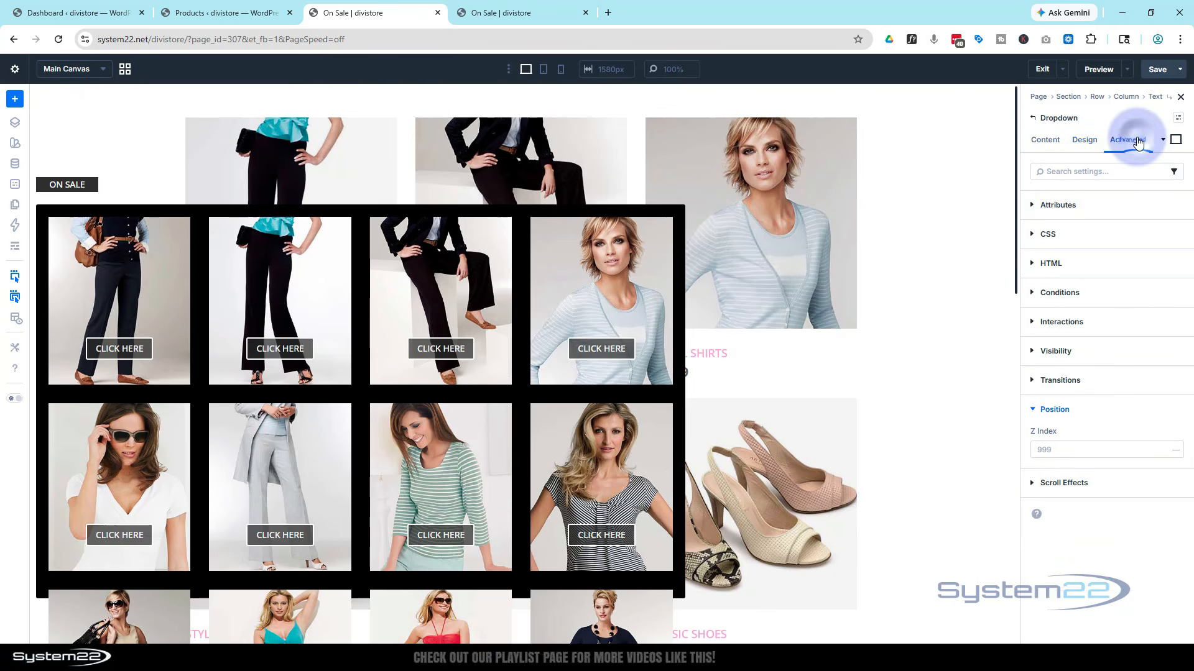
{"action": "left_click", "coordinate": [1087, 356]}
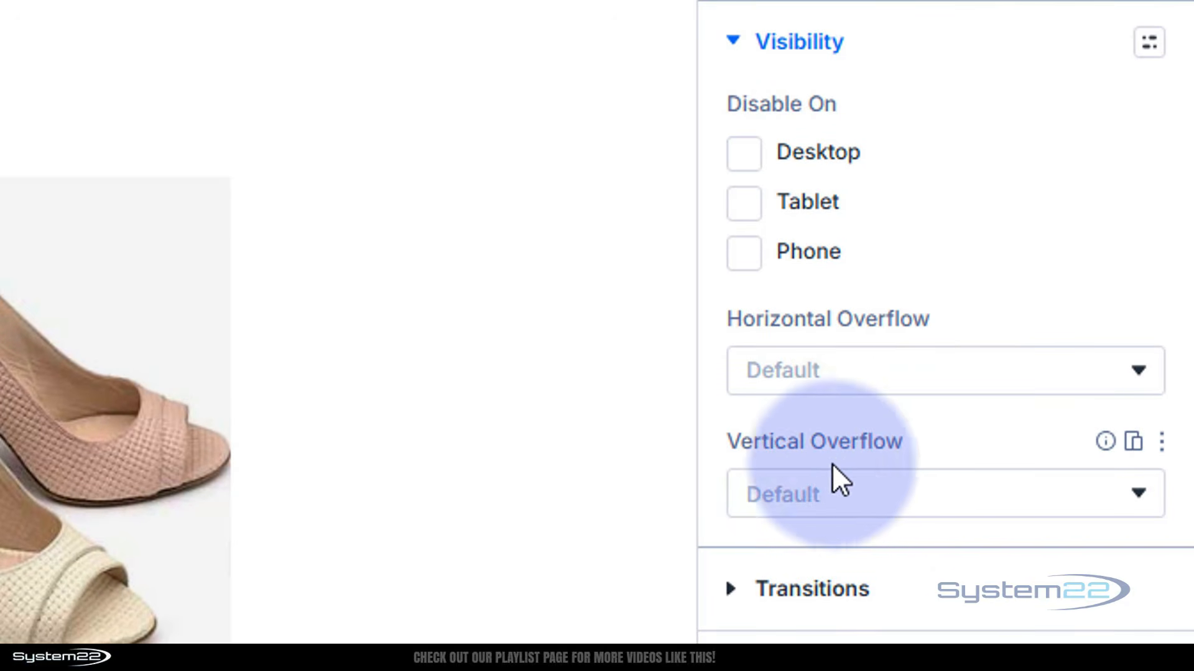
{"action": "left_click", "coordinate": [875, 495]}
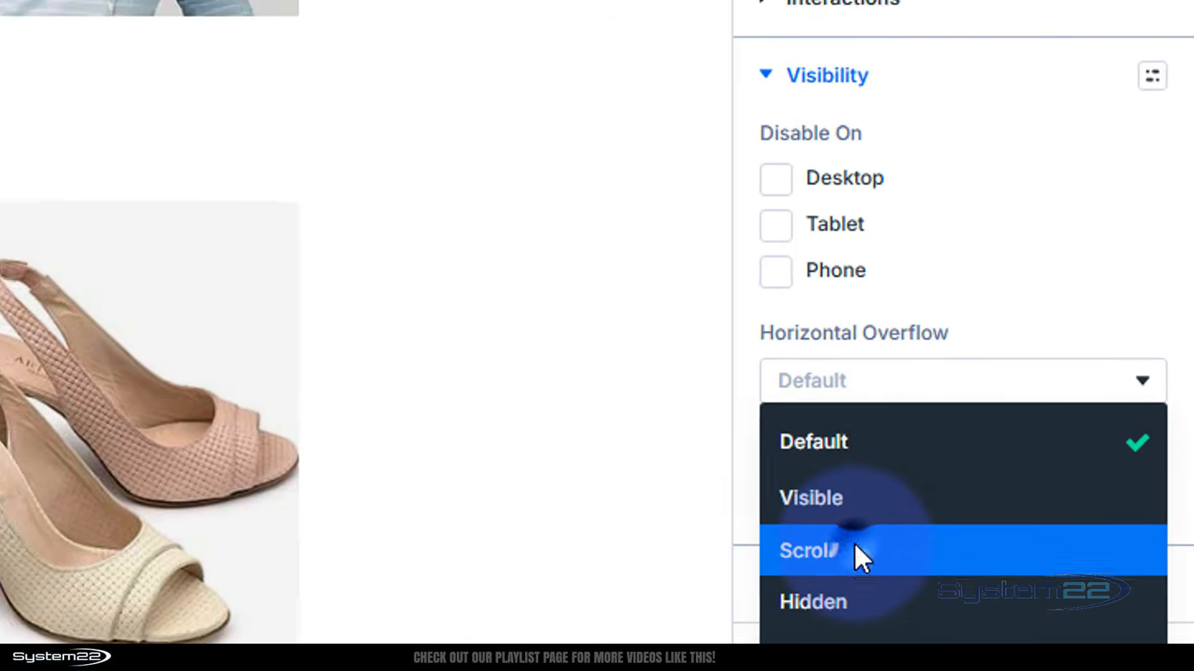
{"action": "left_click", "coordinate": [854, 547]}
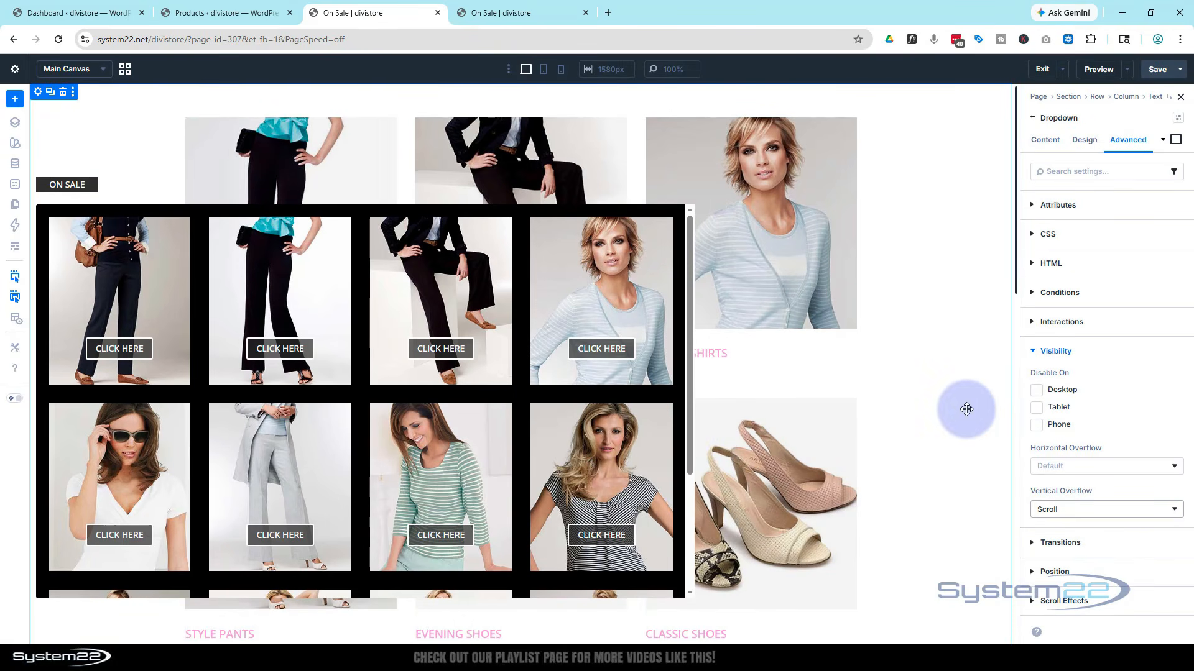
- Set the product image dropdown to show on Click in its Dropdown design settings
{"action": "left_click", "coordinate": [1086, 142]}
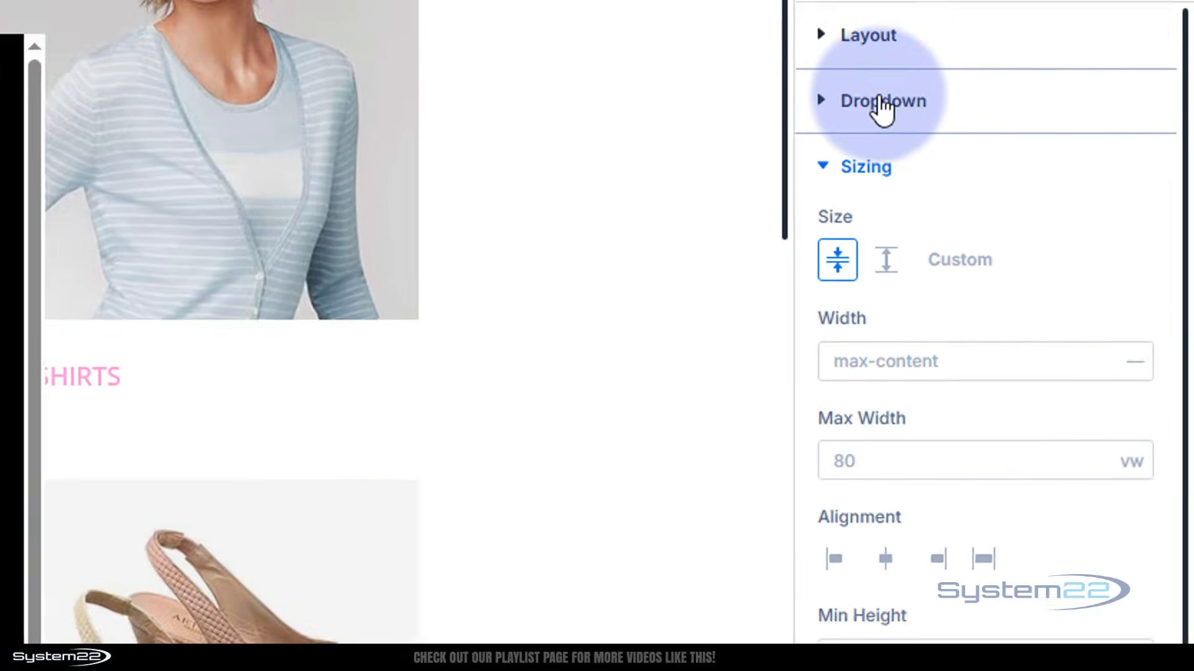
{"action": "left_click", "coordinate": [1057, 234]}
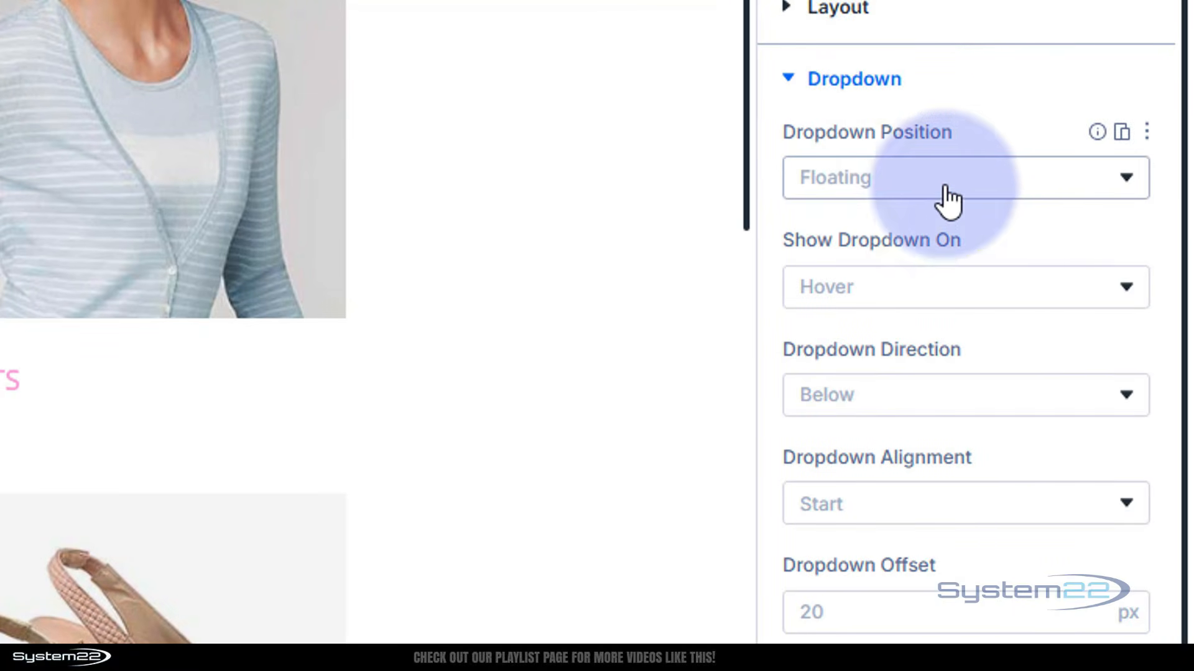
{"action": "left_click", "coordinate": [914, 308]}
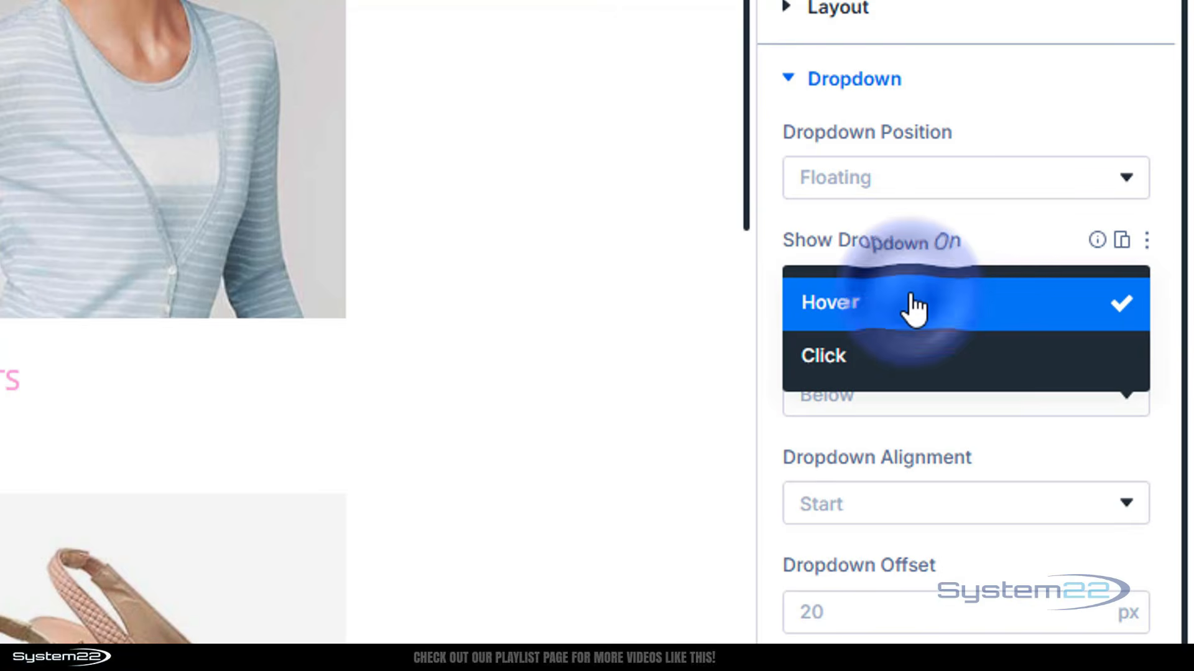
{"action": "left_click", "coordinate": [847, 372]}
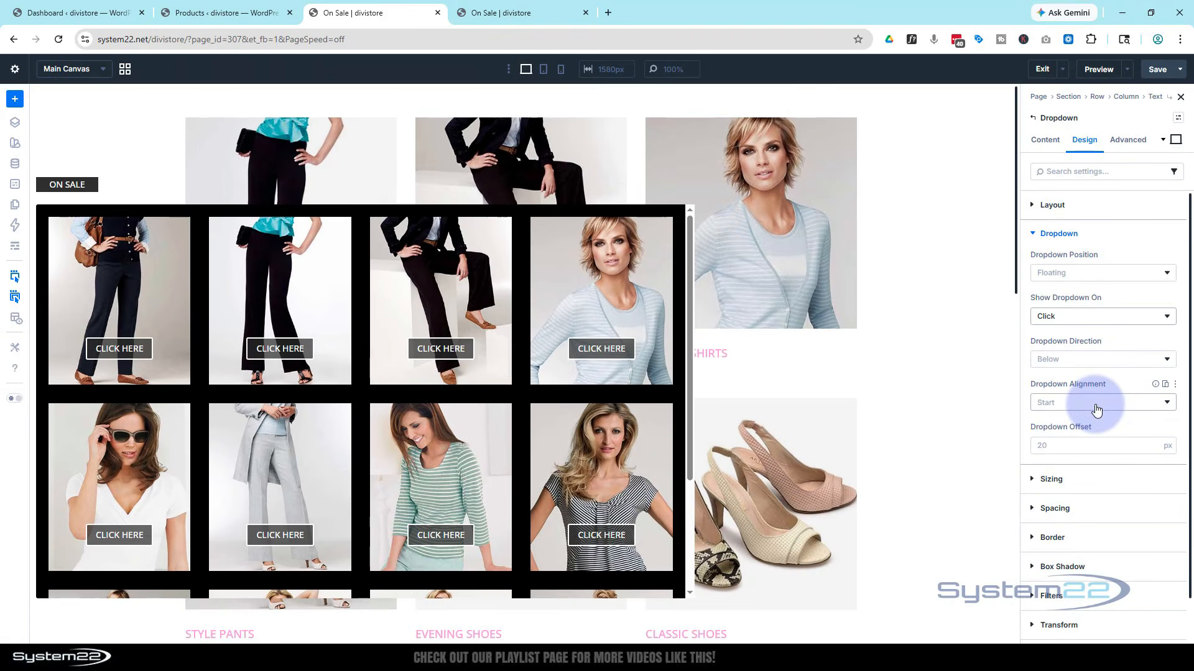
- Try the Center and End dropdown alignments and restore the alignment to Start
{"action": "left_click", "coordinate": [1096, 403]}
{"action": "left_click", "coordinate": [1090, 427]}
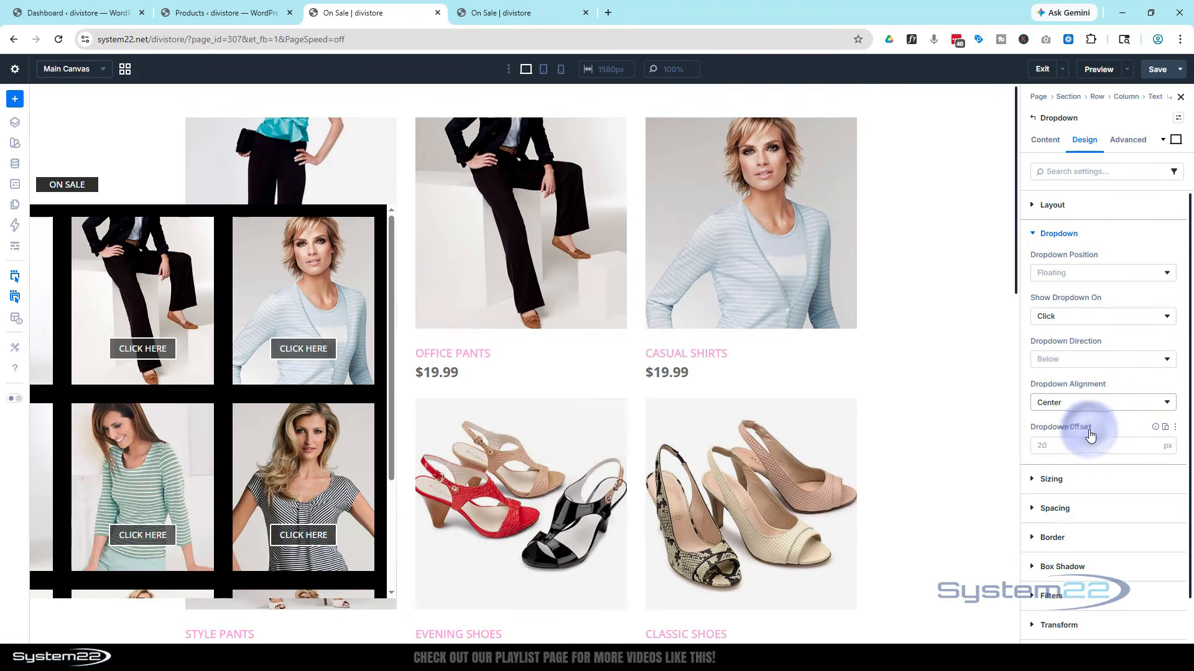
{"action": "left_click", "coordinate": [1083, 398]}
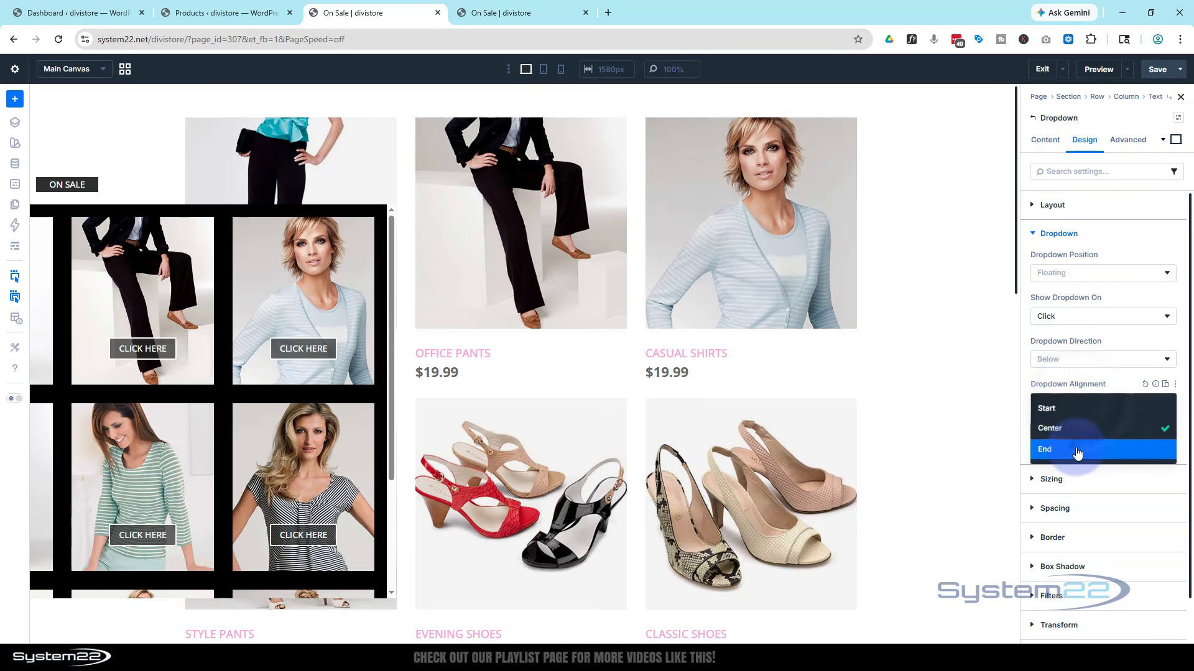
{"action": "left_click", "coordinate": [1077, 452]}
{"action": "left_click", "coordinate": [1066, 401]}
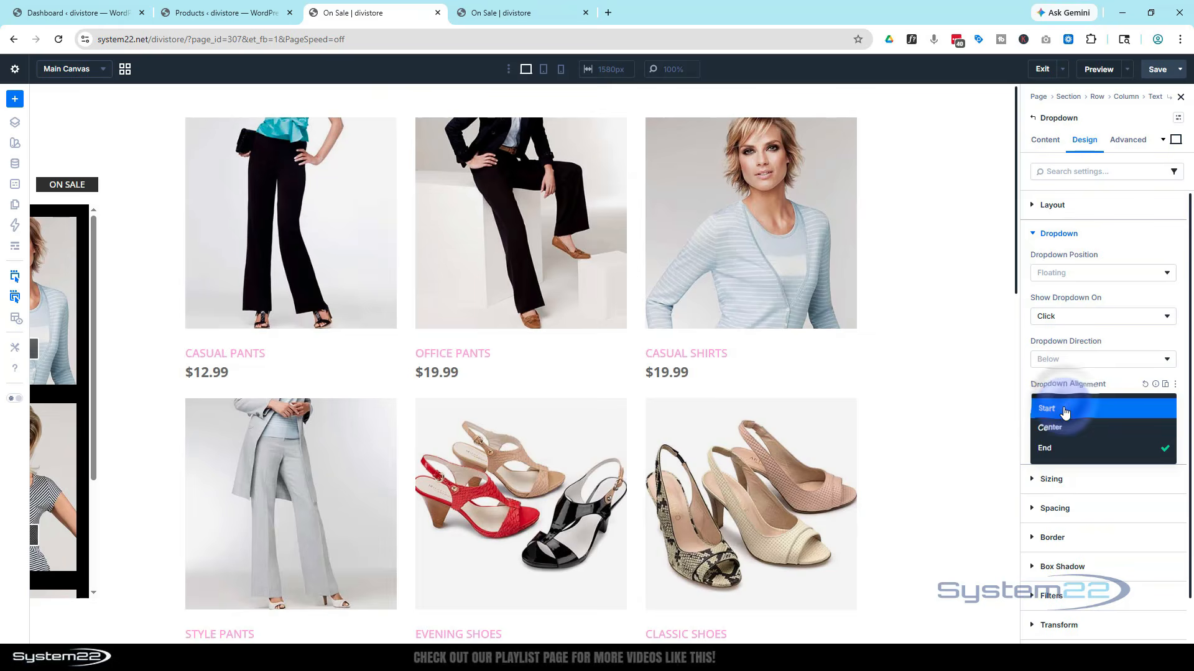
{"action": "left_click", "coordinate": [1065, 412]}
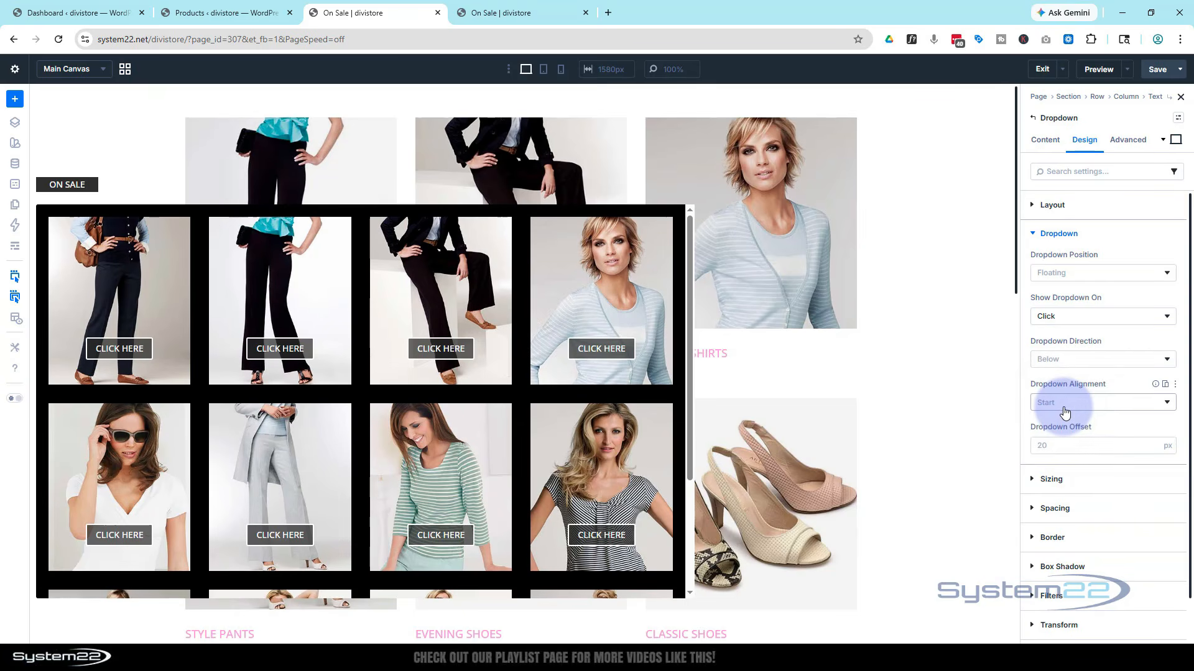
- Set the dropdown offset to 2 px so the image grid sits close beneath the On Sale button
{"action": "left_click", "coordinate": [1057, 445]}
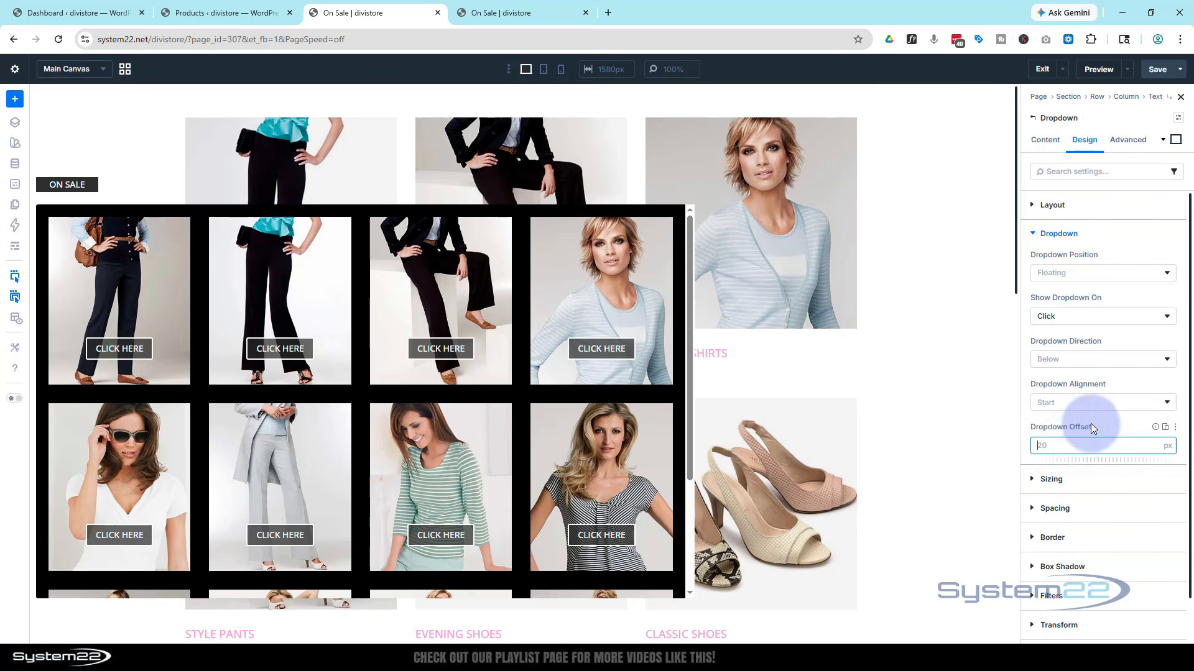
{"action": "left_click", "coordinate": [1065, 439]}
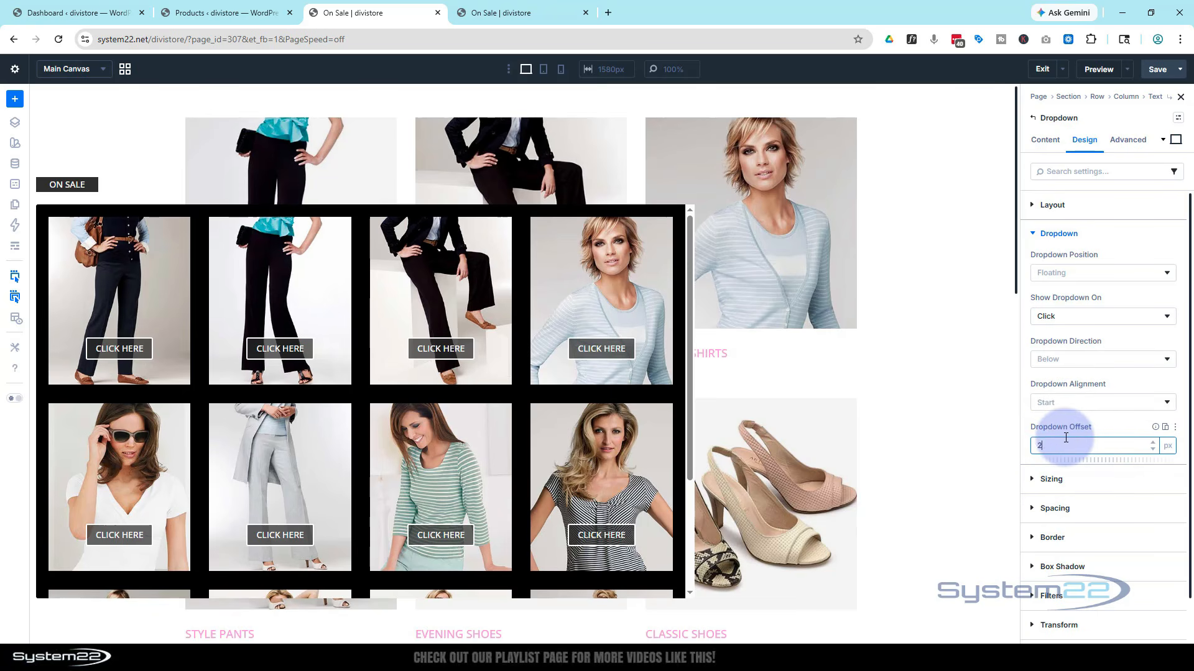
{"action": "left_click", "coordinate": [1105, 425]}
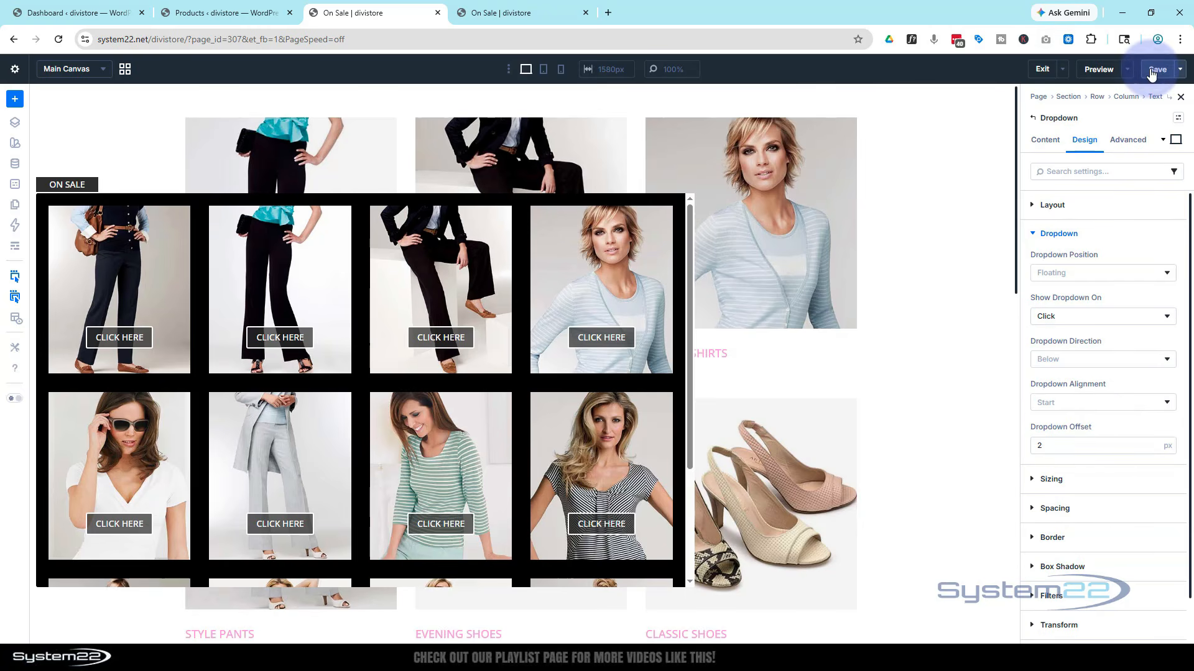
- Replace the old preview tab with a fresh front-end preview and test opening and scrolling the On Sale dropdown
{"action": "left_click", "coordinate": [584, 14]}
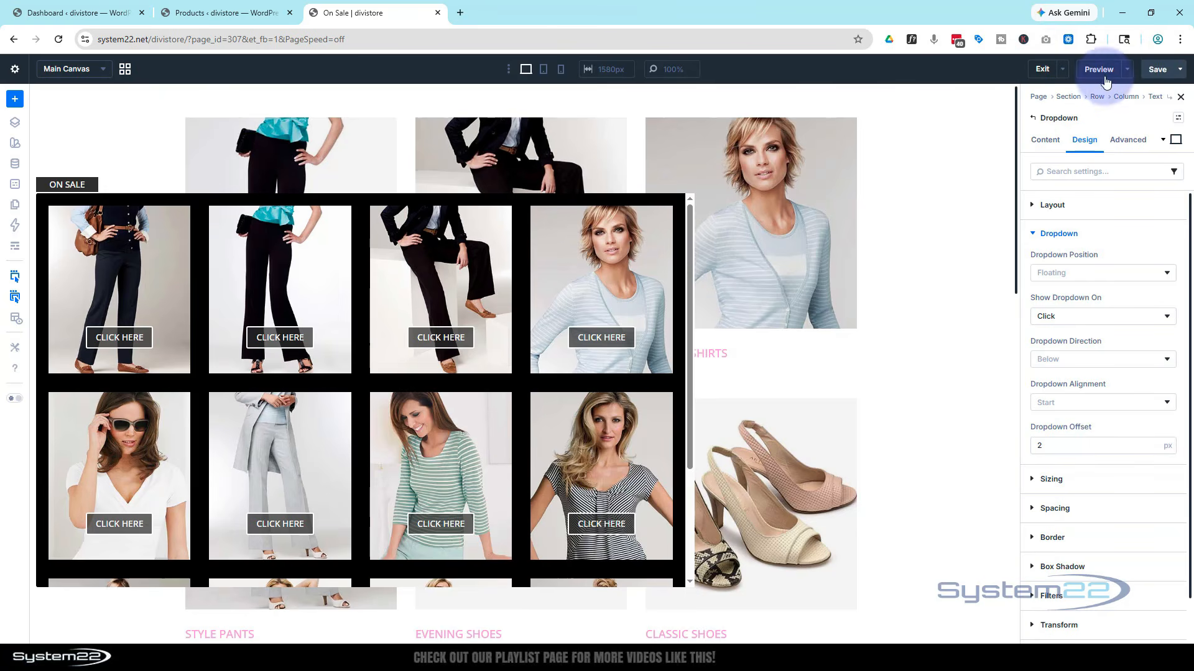
{"action": "left_click", "coordinate": [1126, 70]}
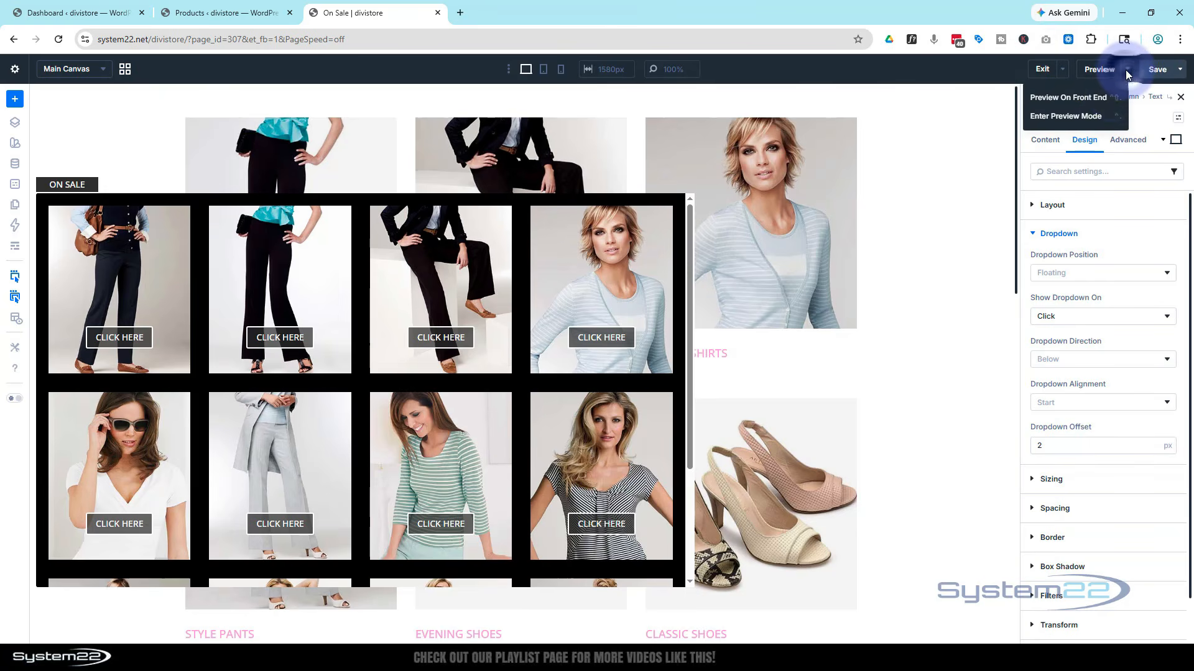
{"action": "left_click", "coordinate": [1092, 99]}
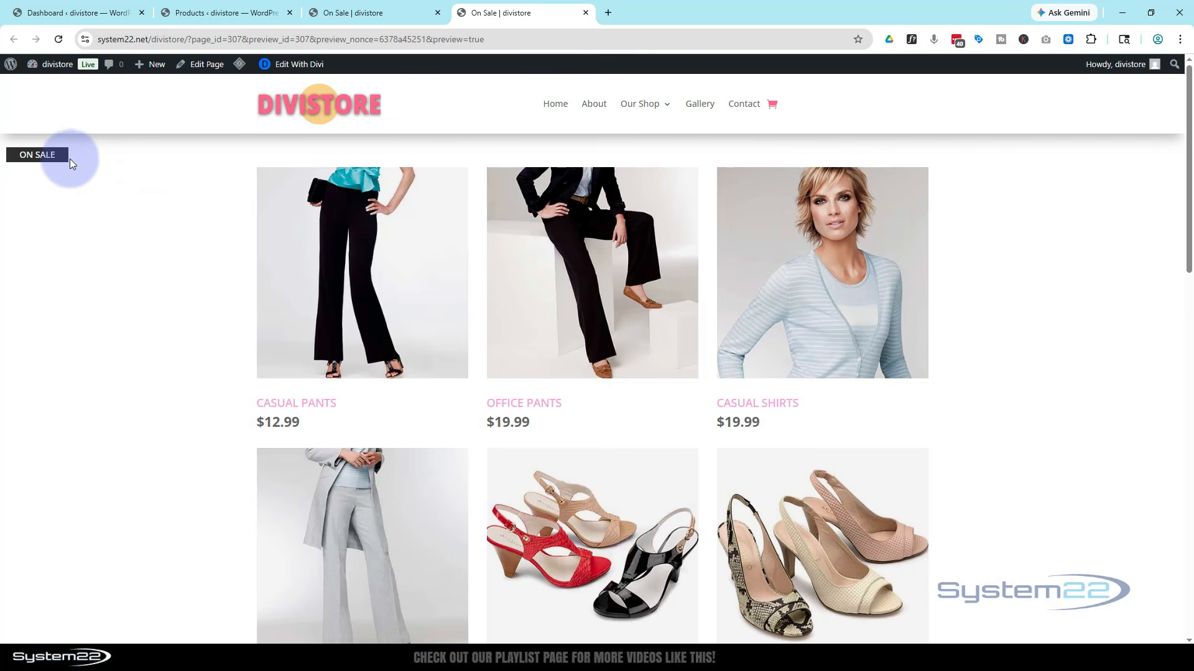
{"action": "left_click", "coordinate": [39, 157]}
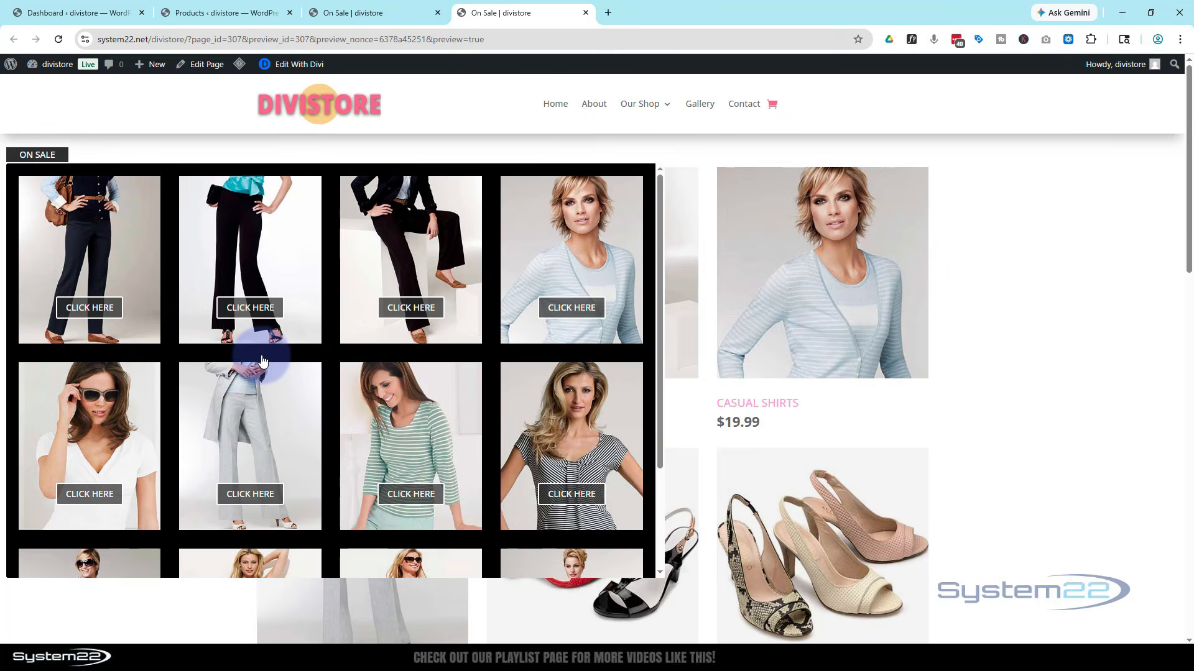
{"action": "scroll", "coordinate": [263, 361], "scroll_direction": "down", "scroll_amount": 2}
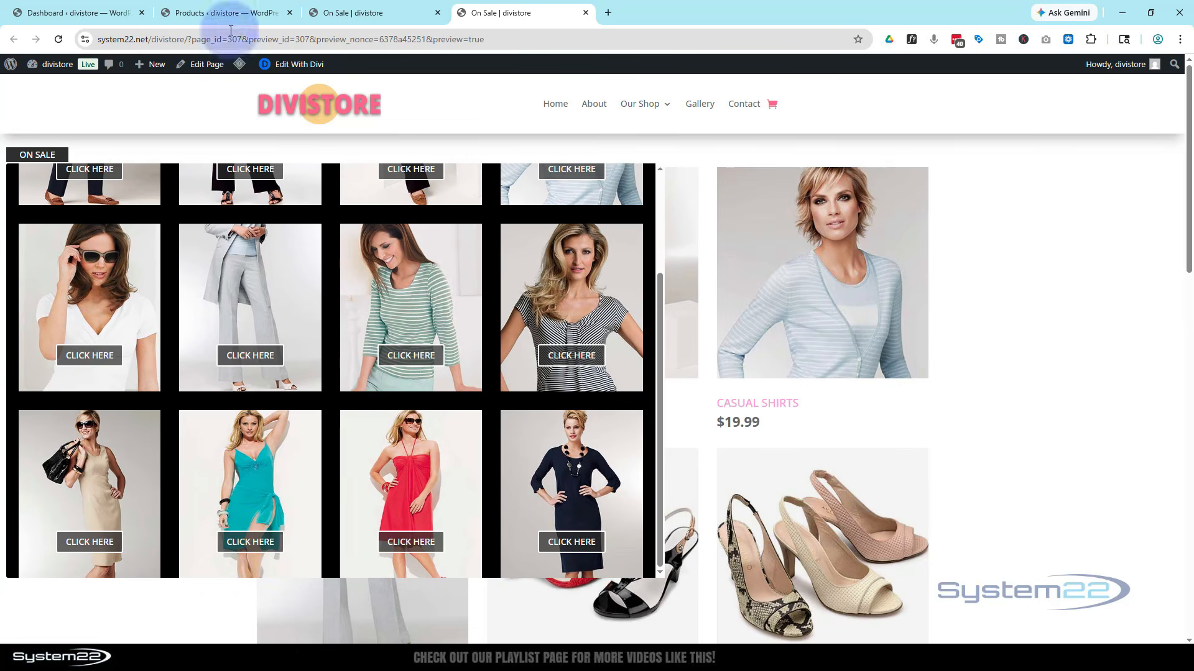
- Return to the builder and turn off Show Button Icon for the fourth Call To Action in the dropdown's first row
{"action": "left_click", "coordinate": [358, 14]}
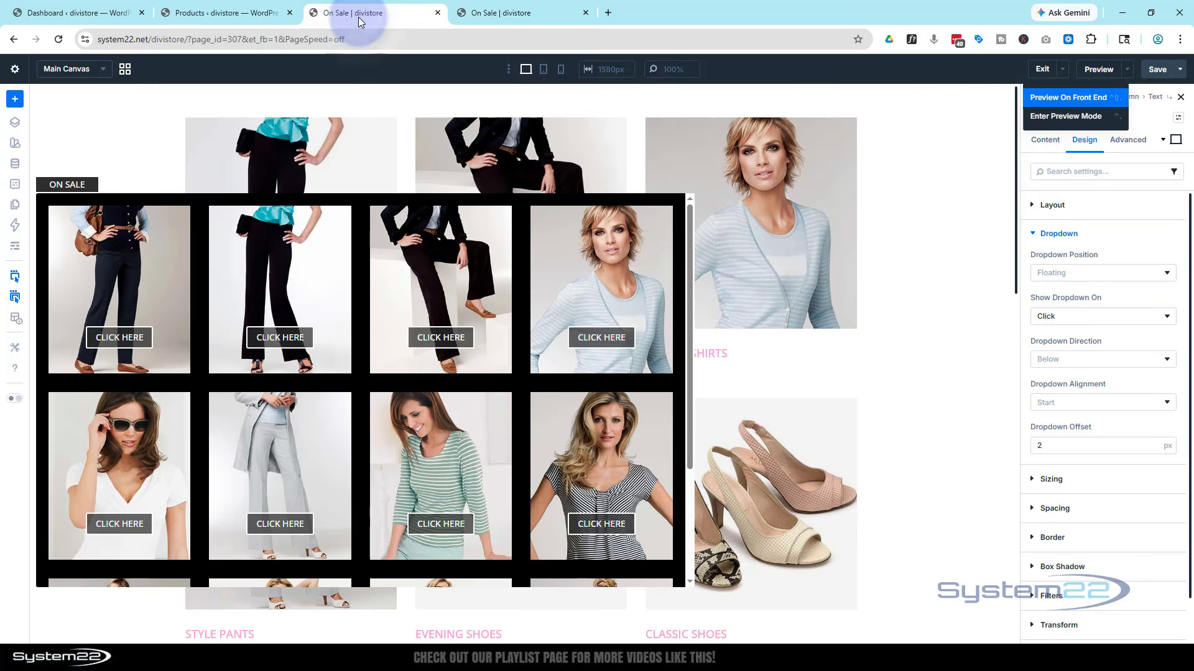
{"action": "left_click", "coordinate": [565, 274]}
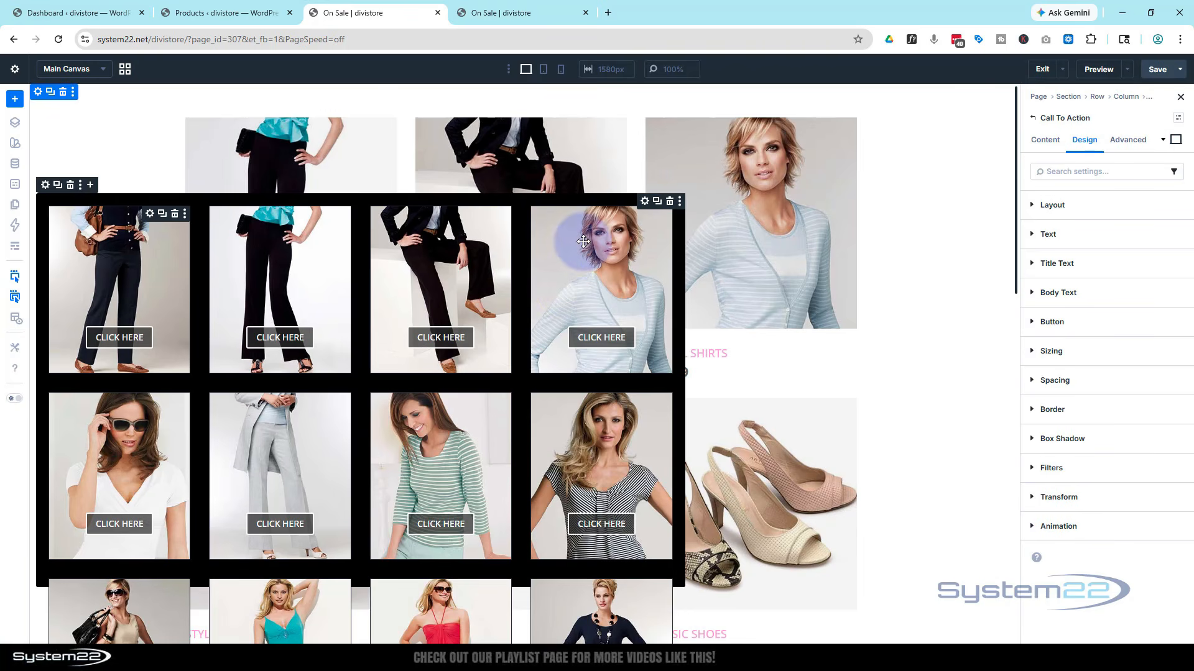
{"action": "left_click", "coordinate": [1083, 142]}
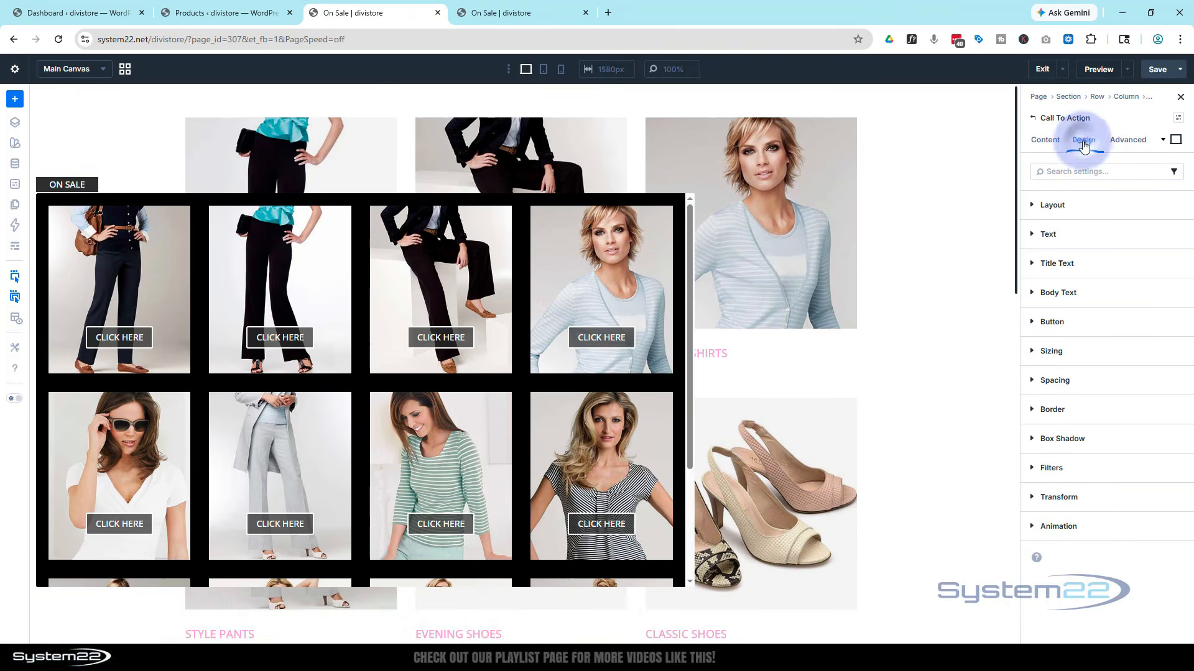
{"action": "left_click", "coordinate": [1037, 320]}
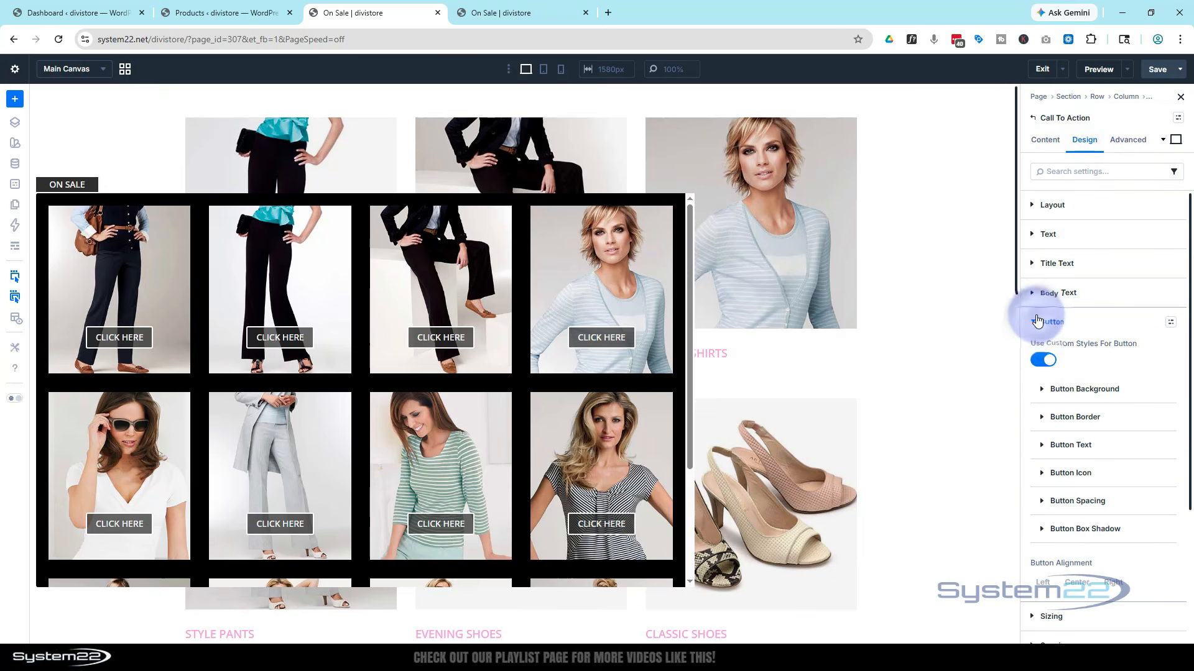
{"action": "left_click", "coordinate": [1081, 473]}
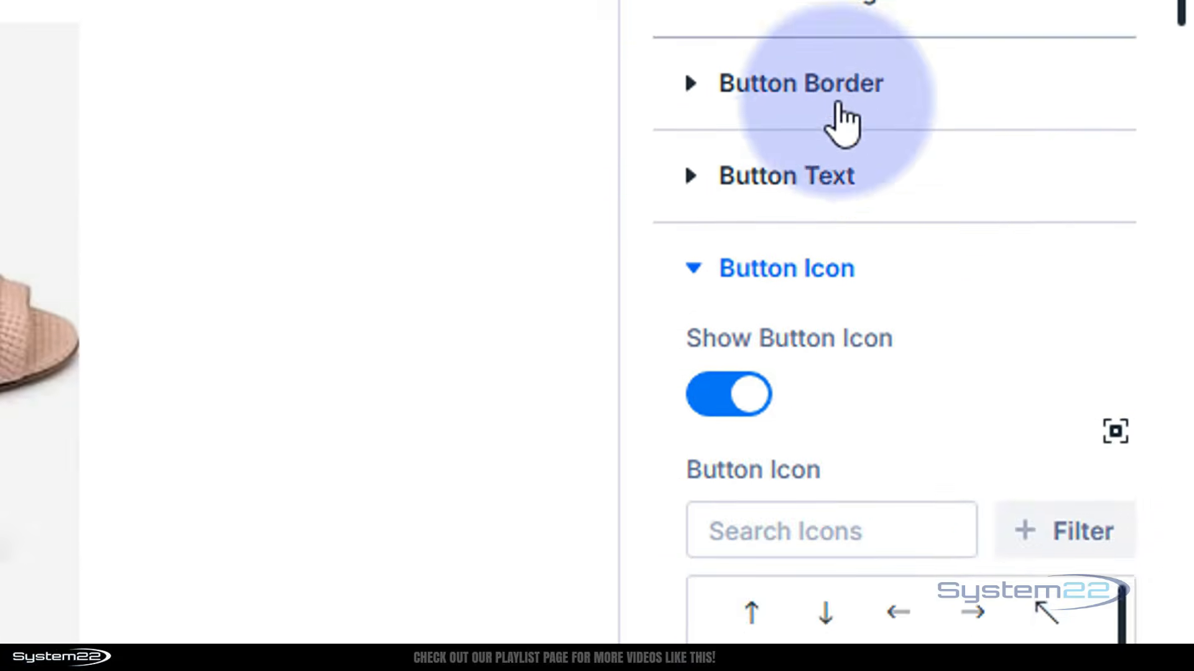
{"action": "left_click", "coordinate": [708, 393]}
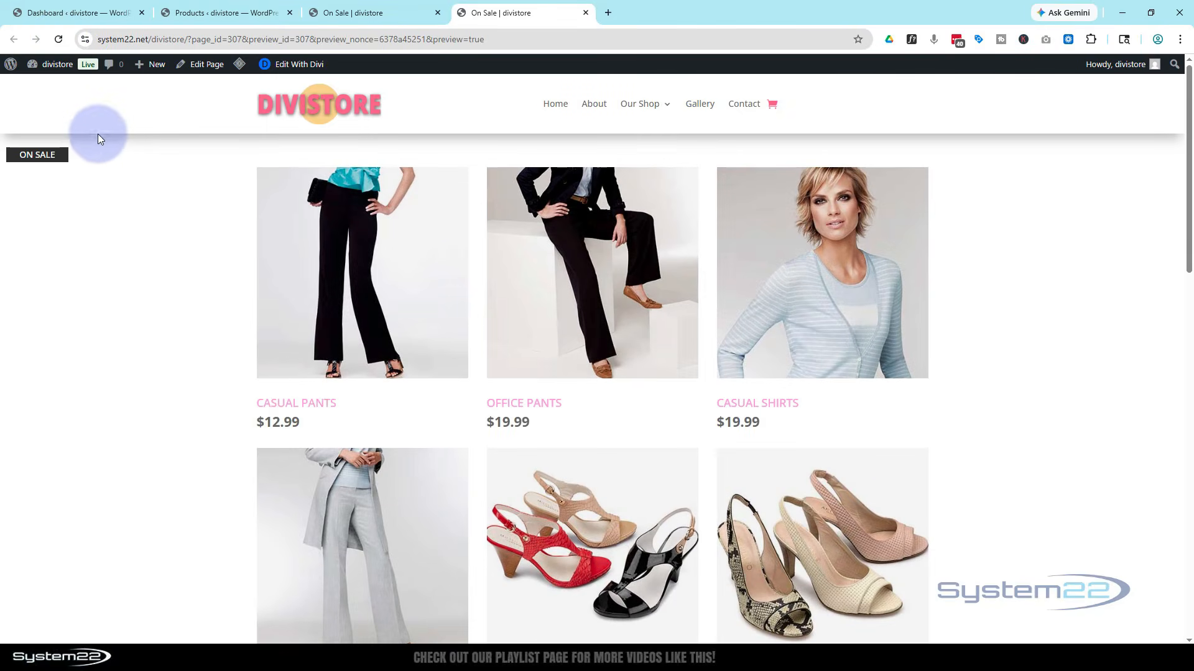
- Test the On Sale dropdown on the preview page, follow the Blue Dress product link and return to the preview
{"action": "left_click", "coordinate": [41, 159]}
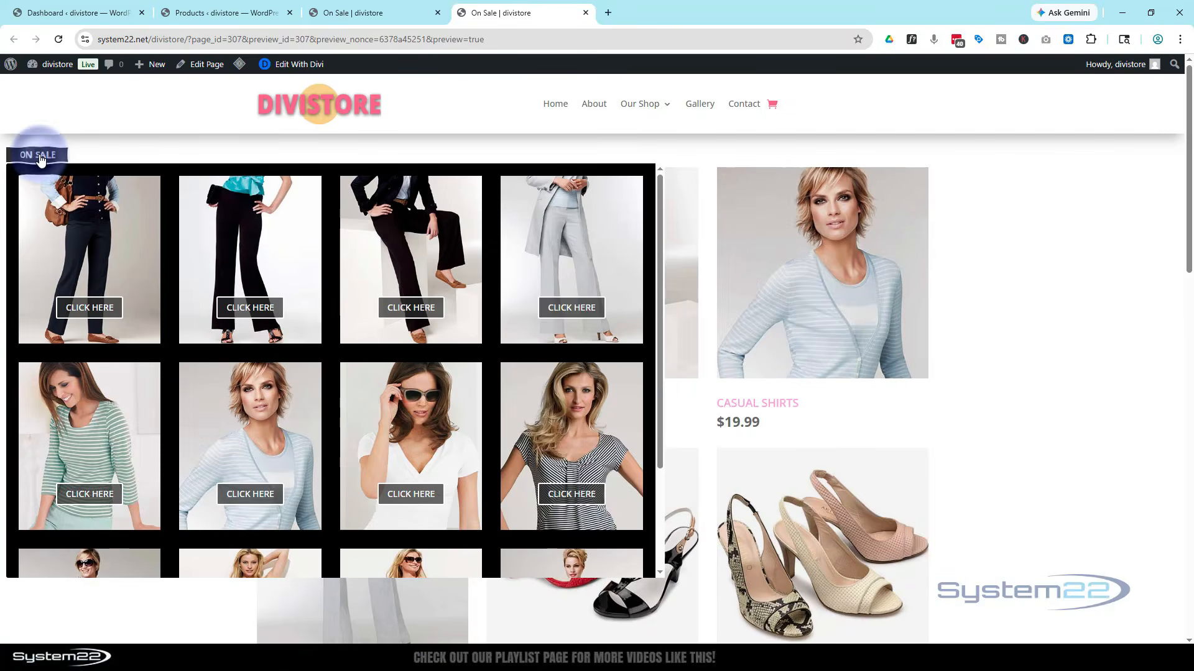
{"action": "left_click", "coordinate": [40, 159]}
{"action": "left_click", "coordinate": [40, 159]}
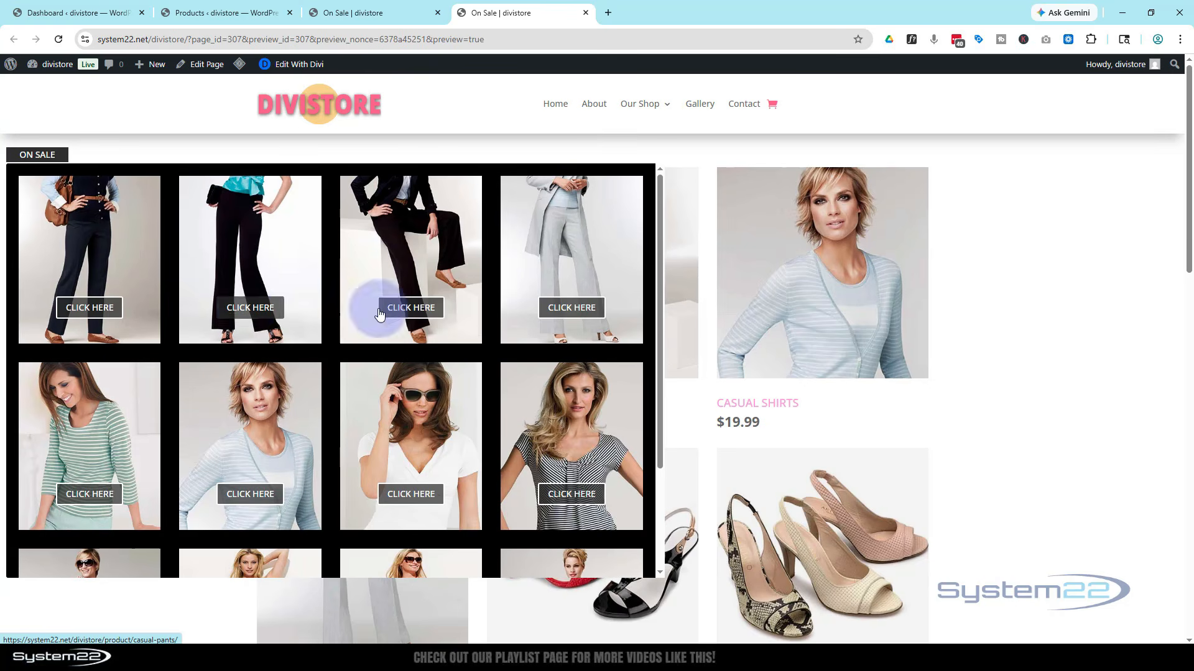
{"action": "scroll", "coordinate": [424, 314], "scroll_direction": "down", "scroll_amount": 2}
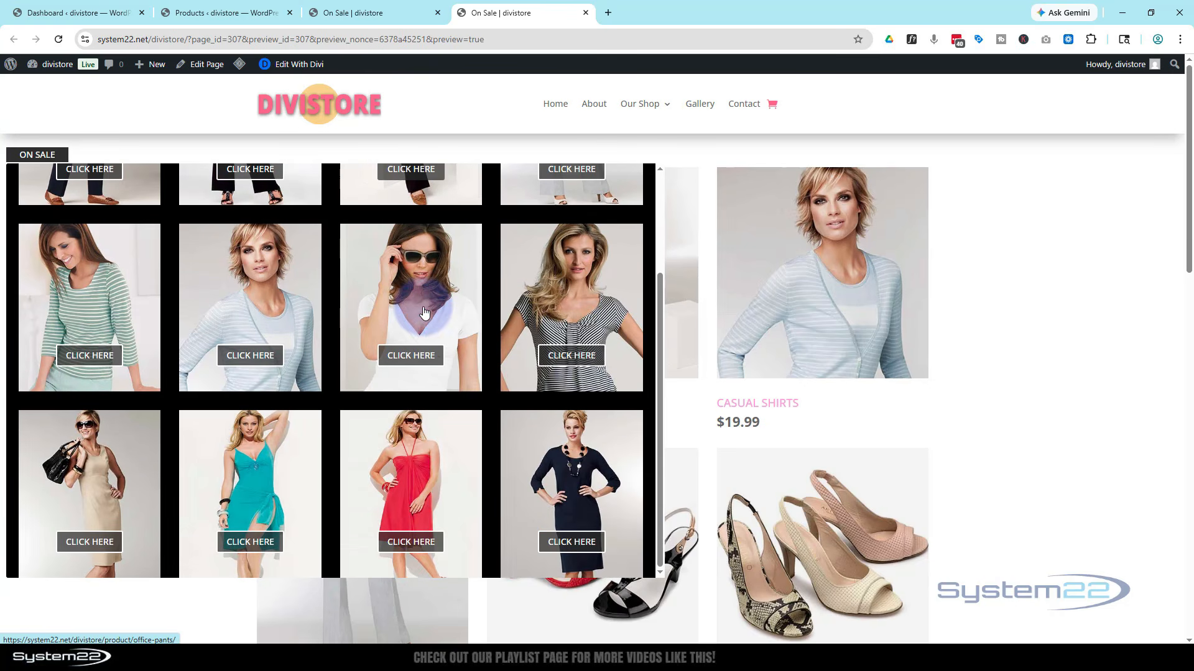
{"action": "left_click", "coordinate": [250, 543]}
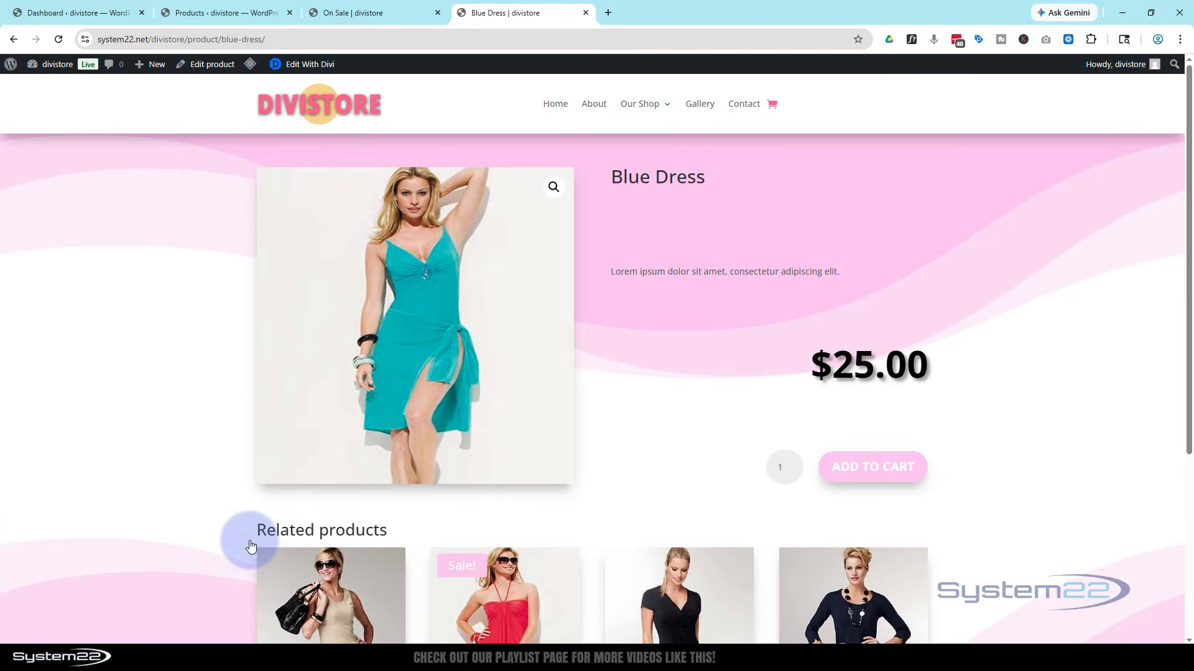
{"action": "left_click", "coordinate": [11, 42]}
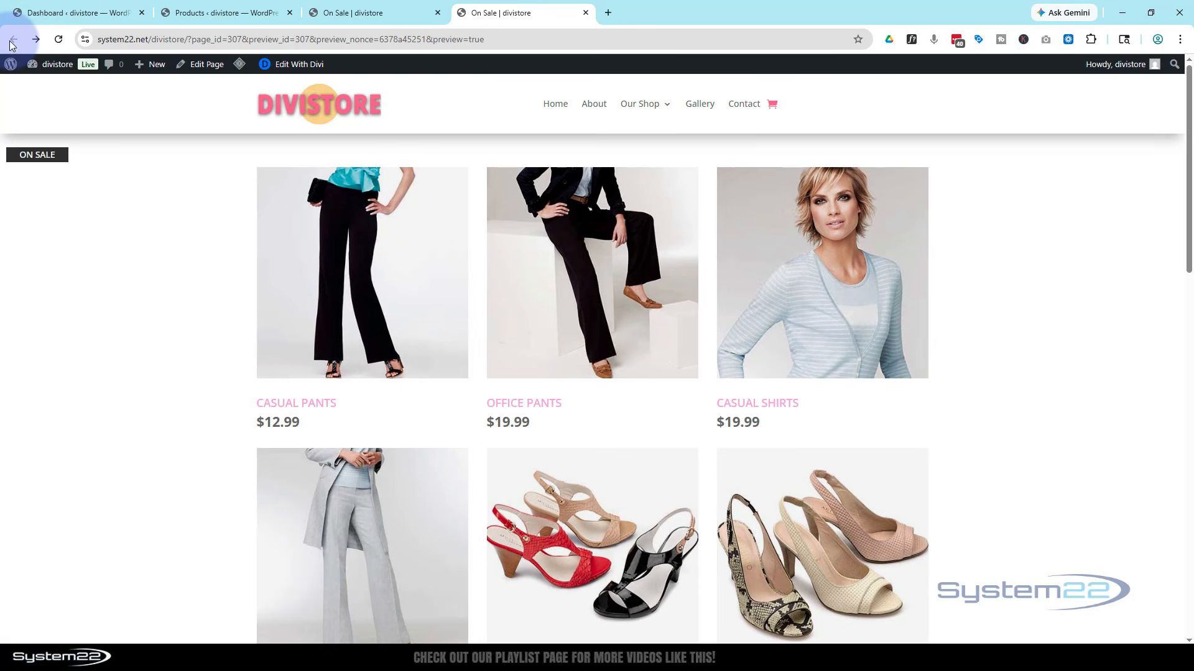
- Inspect the preview in the browser's iPhone 12 Pro emulation and check the On Sale dropdown's layout and scrolling
{"action": "key", "text": "ctrl+shift+i"}
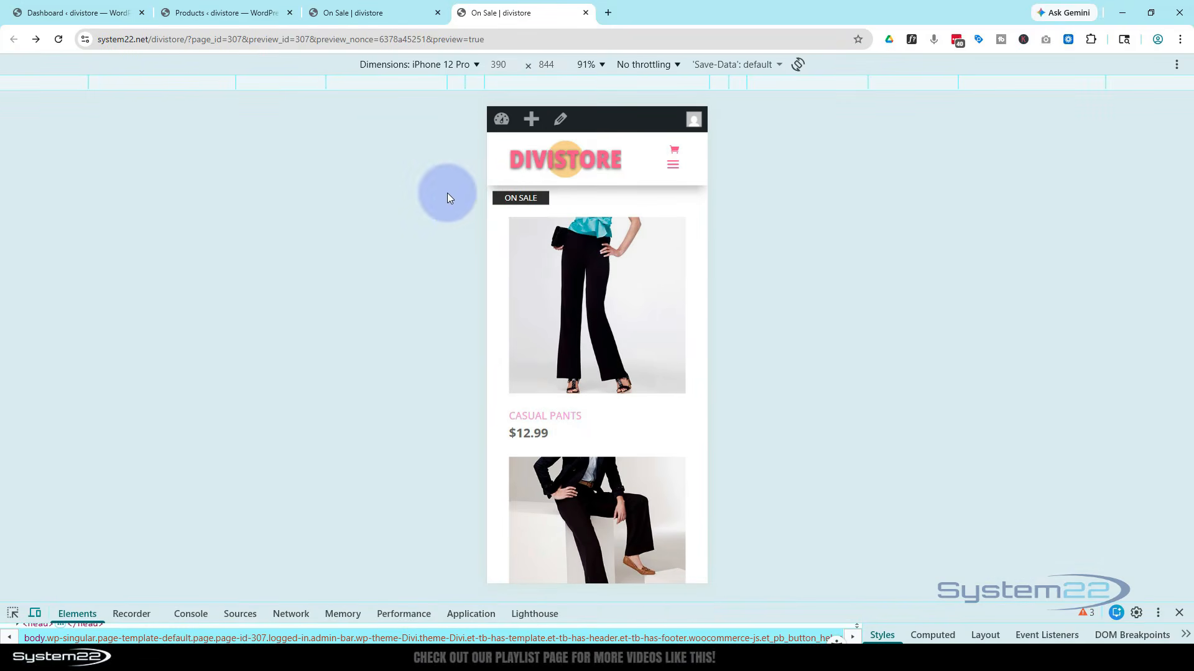
{"action": "left_click", "coordinate": [520, 199]}
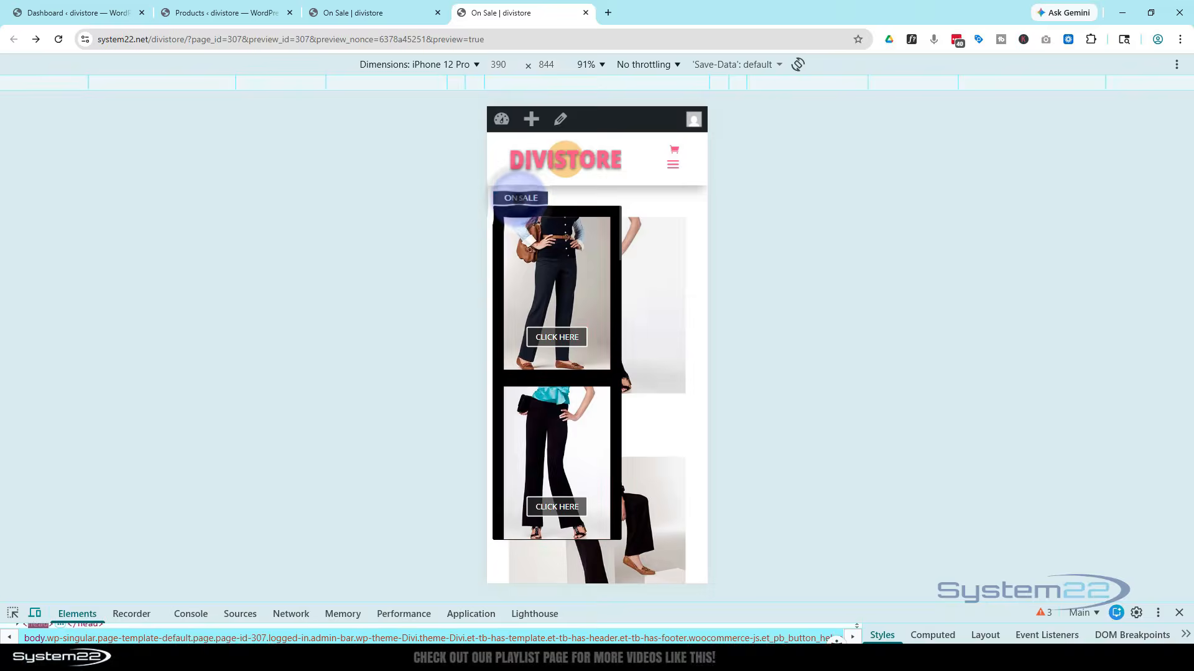
{"action": "scroll", "coordinate": [572, 336], "scroll_direction": "down", "scroll_amount": 1}
{"action": "scroll", "coordinate": [572, 337], "scroll_direction": "down", "scroll_amount": 10}
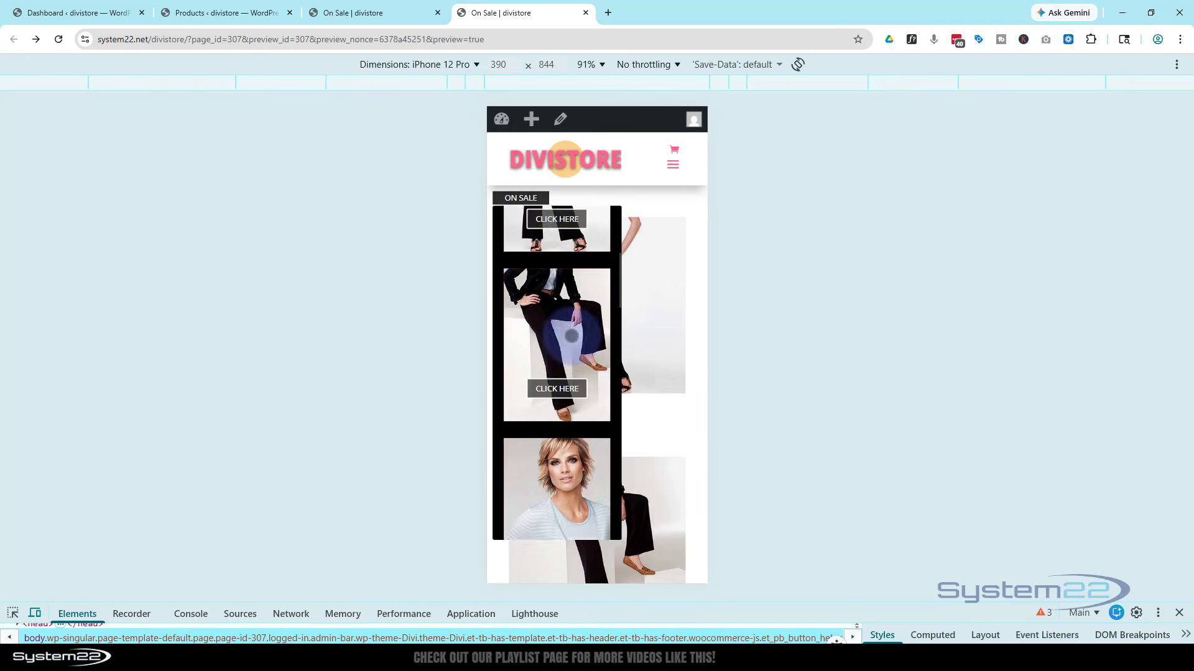
{"action": "scroll", "coordinate": [572, 338], "scroll_direction": "up", "scroll_amount": 8}
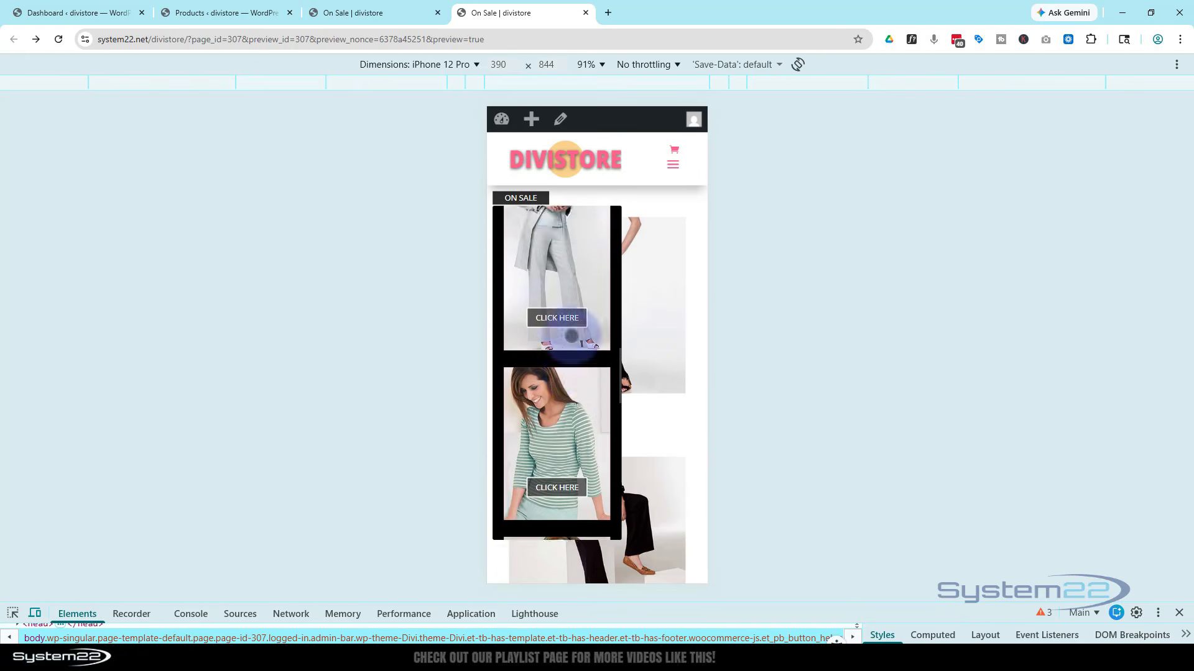
{"action": "scroll", "coordinate": [572, 330], "scroll_direction": "up", "scroll_amount": 5}
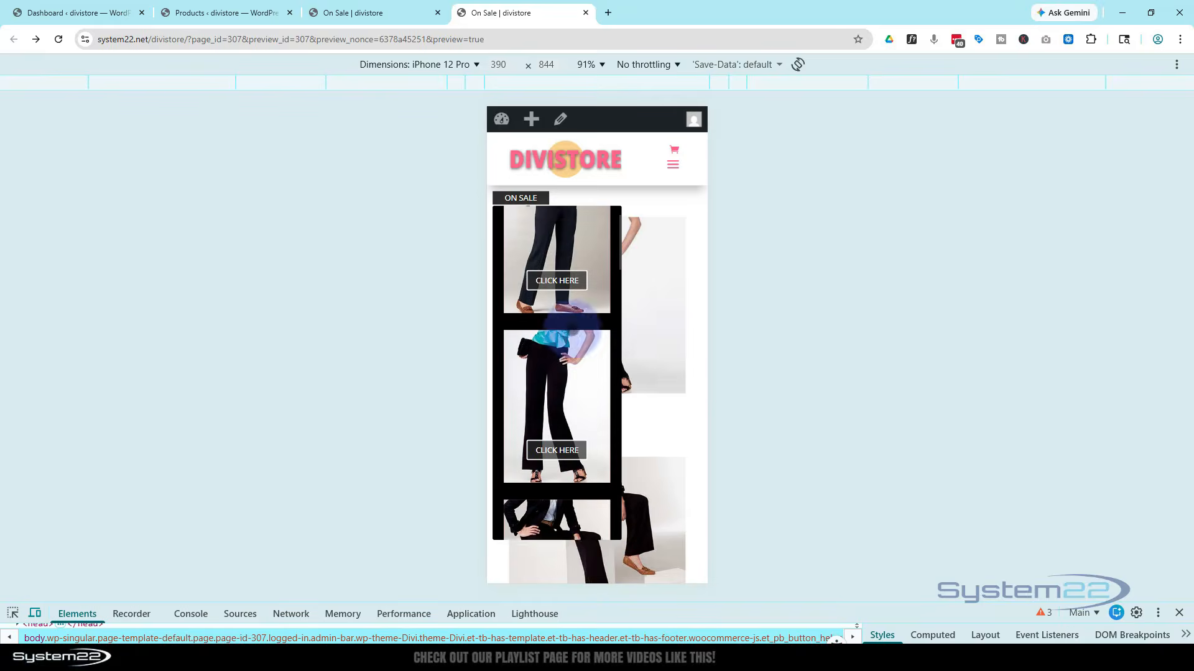
- Switch the emulated device to iPad Air and check the dropdown's grid layout and scrolling
{"action": "left_click", "coordinate": [405, 64]}
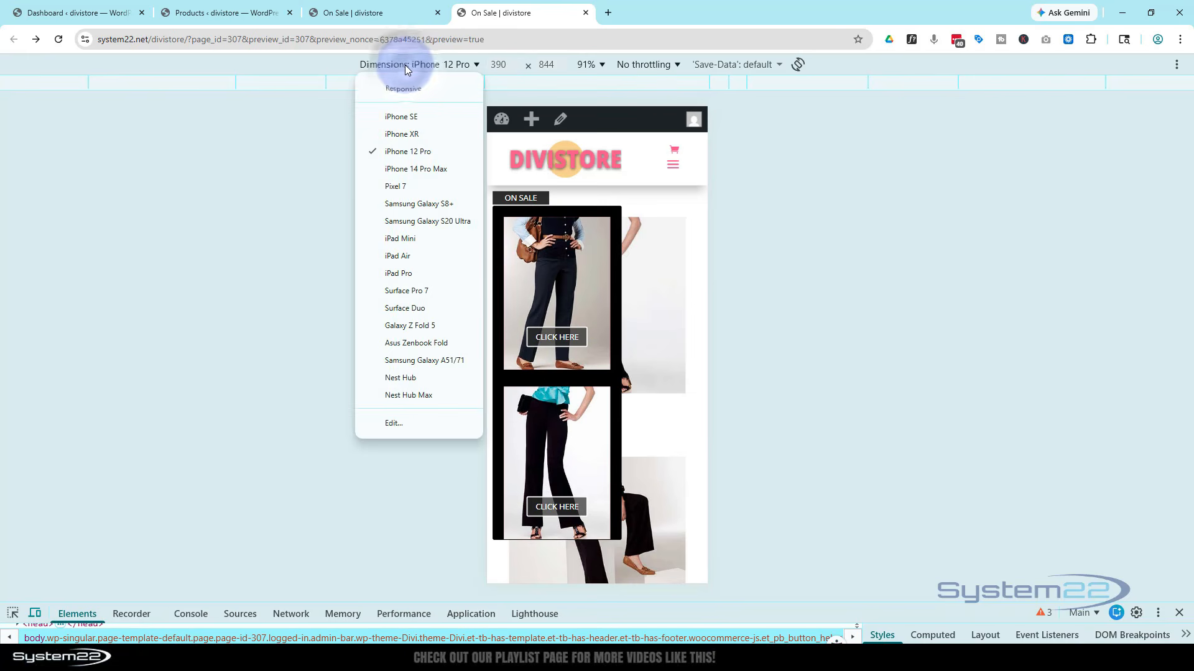
{"action": "left_click", "coordinate": [406, 257]}
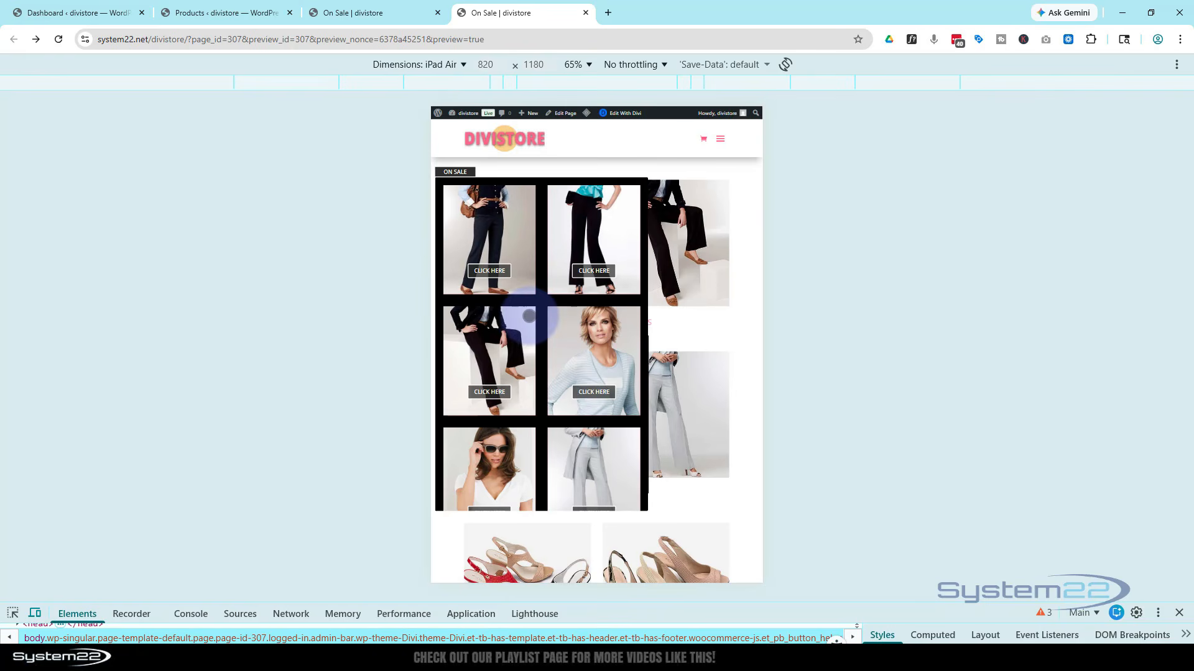
{"action": "scroll", "coordinate": [529, 316], "scroll_direction": "down", "scroll_amount": 5}
{"action": "scroll", "coordinate": [529, 316], "scroll_direction": "up", "scroll_amount": 2}
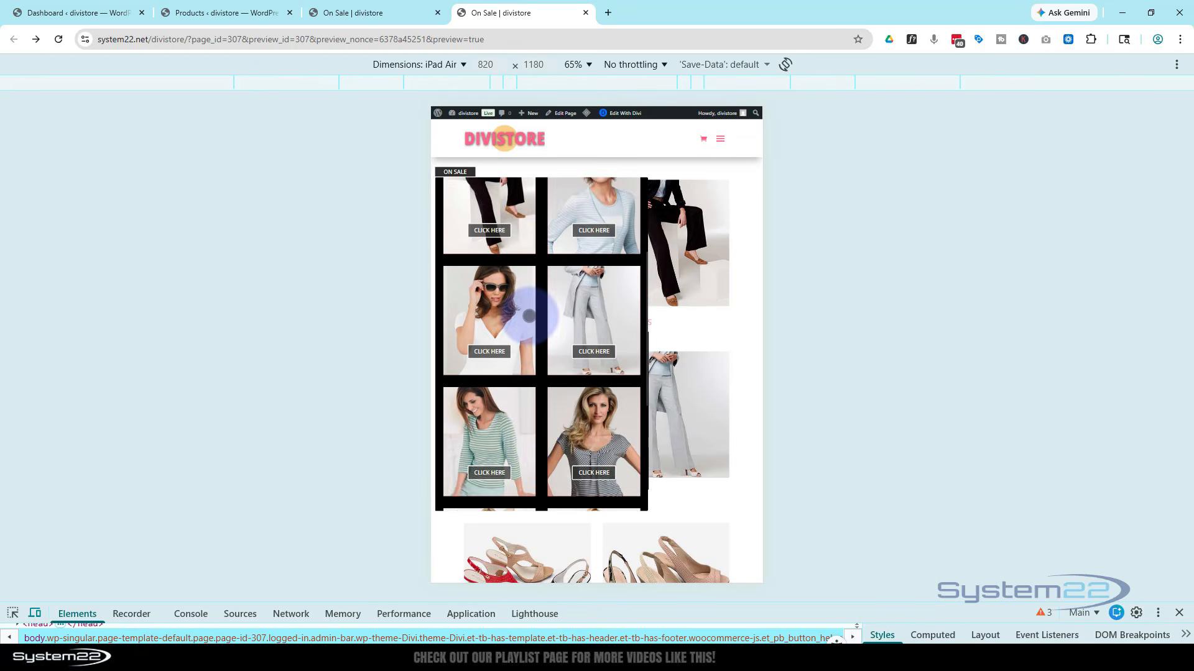
- Check the On Sale dropdown's scrolling and open/close toggle in the iPad Air emulation, then close the developer tools
{"action": "scroll", "coordinate": [529, 315], "scroll_direction": "up", "scroll_amount": 3}
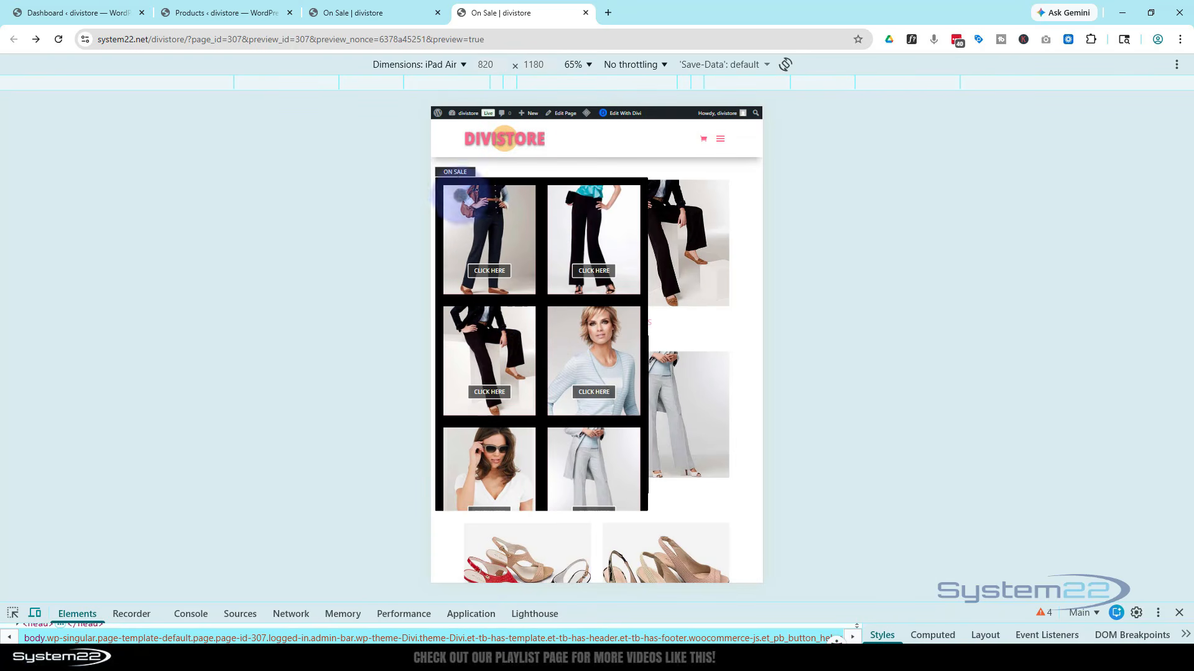
{"action": "left_click", "coordinate": [455, 172]}
{"action": "left_click", "coordinate": [455, 172]}
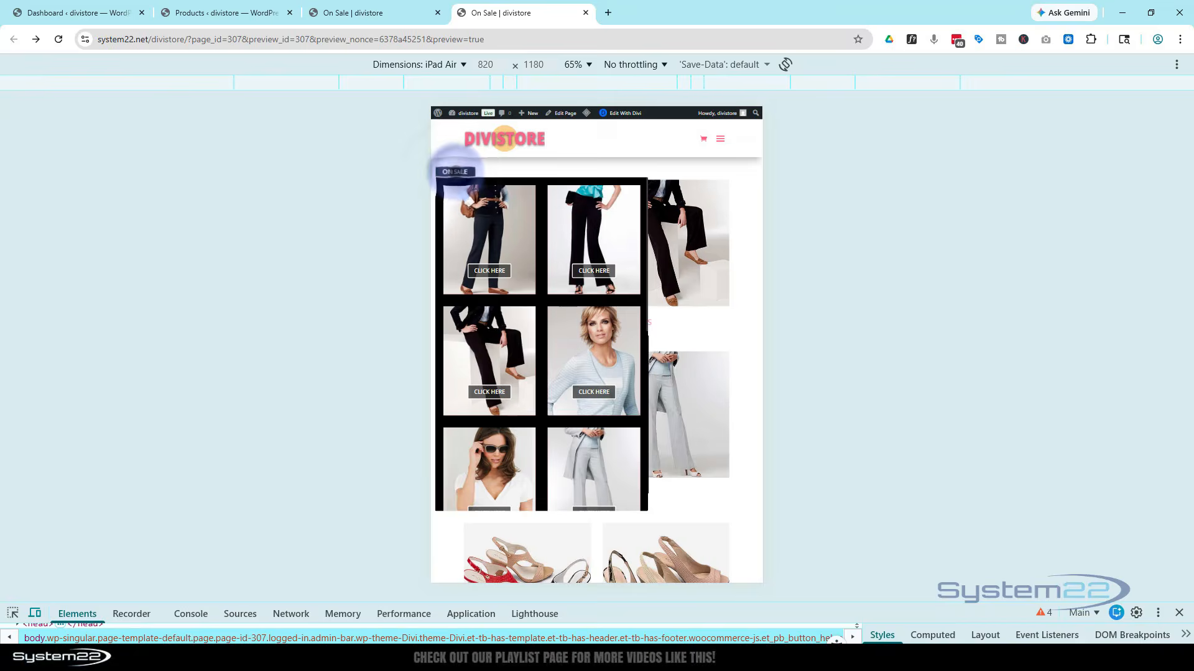
{"action": "left_click", "coordinate": [455, 171]}
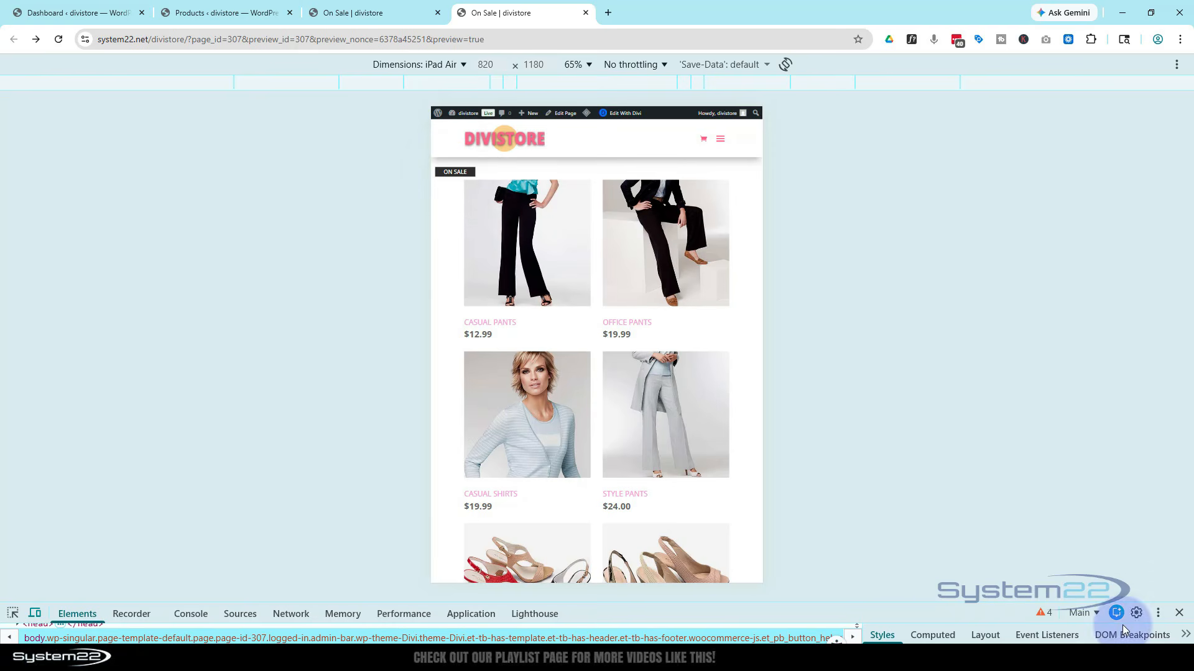
{"action": "left_click", "coordinate": [1177, 614]}
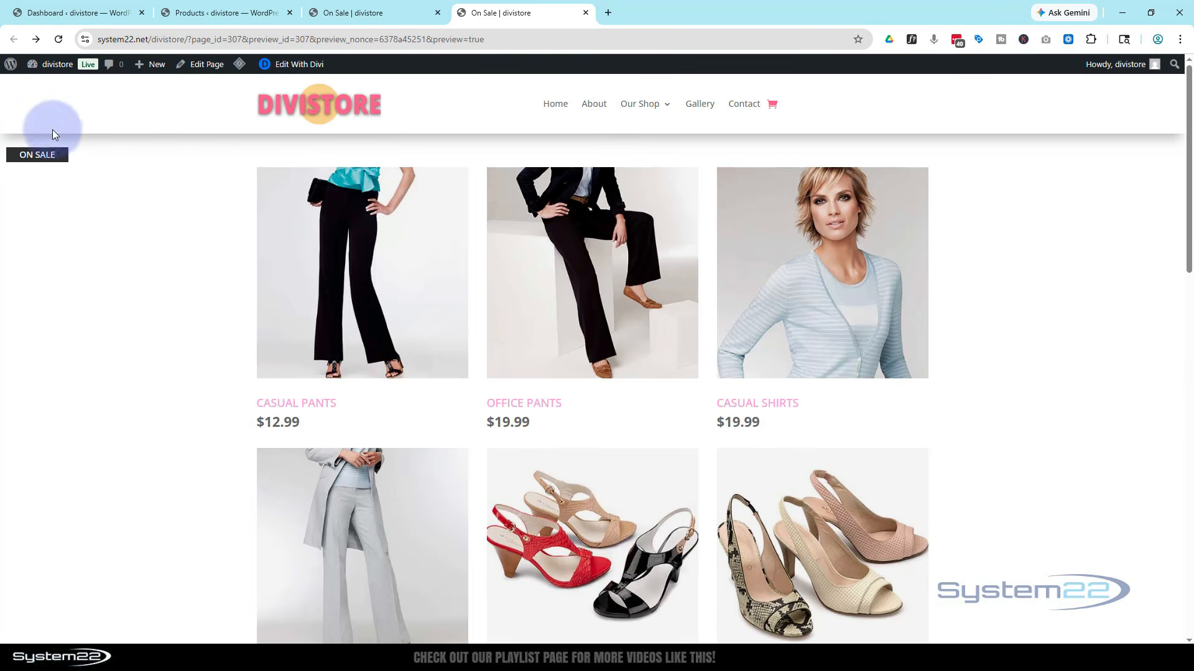
- Test the On Sale image dropdown at desktop width by opening it, scrolling through its product rows and closing it
{"action": "left_click", "coordinate": [38, 156]}
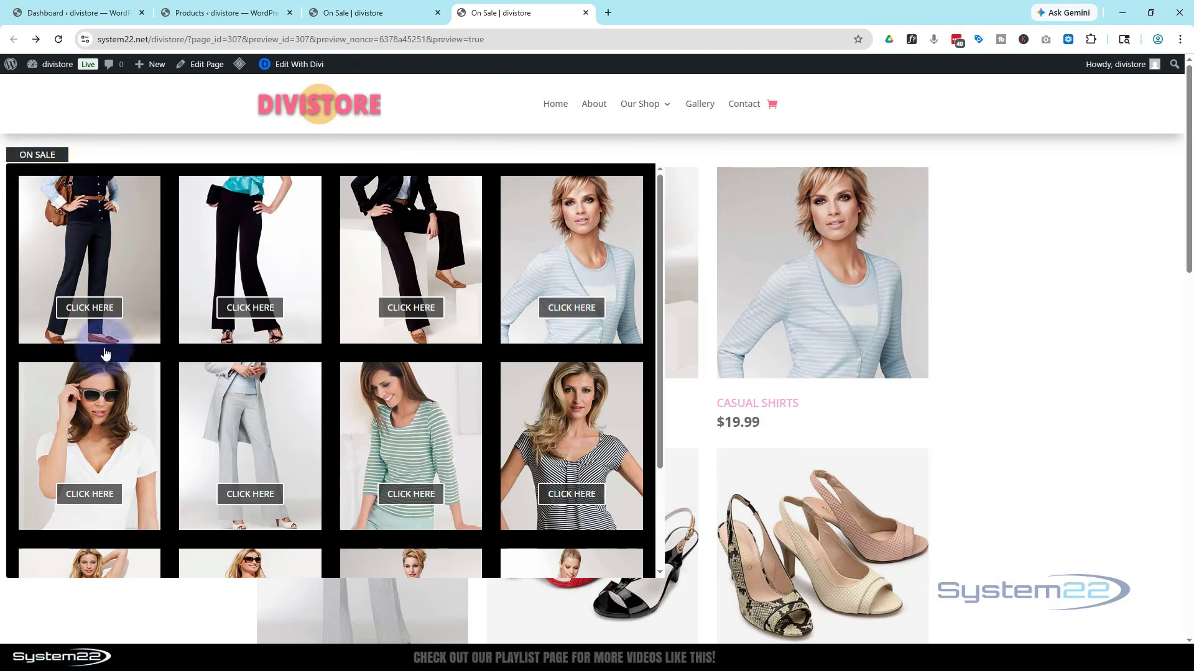
{"action": "scroll", "coordinate": [185, 400], "scroll_direction": "down", "scroll_amount": 2}
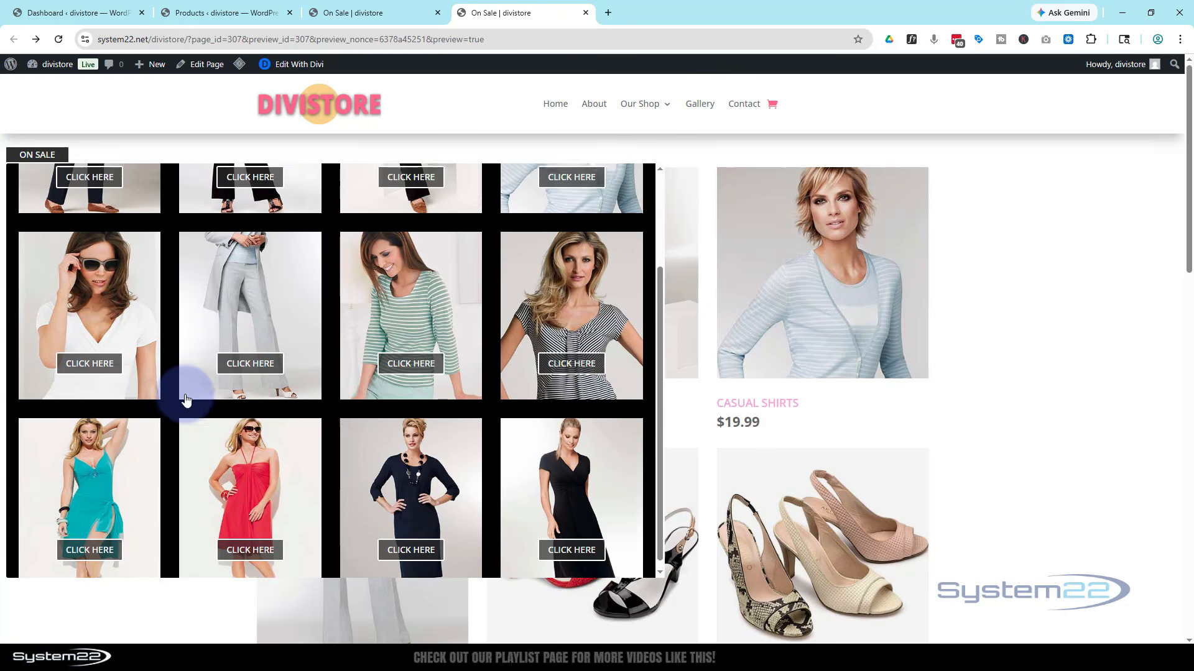
{"action": "scroll", "coordinate": [185, 400], "scroll_direction": "up", "scroll_amount": 2}
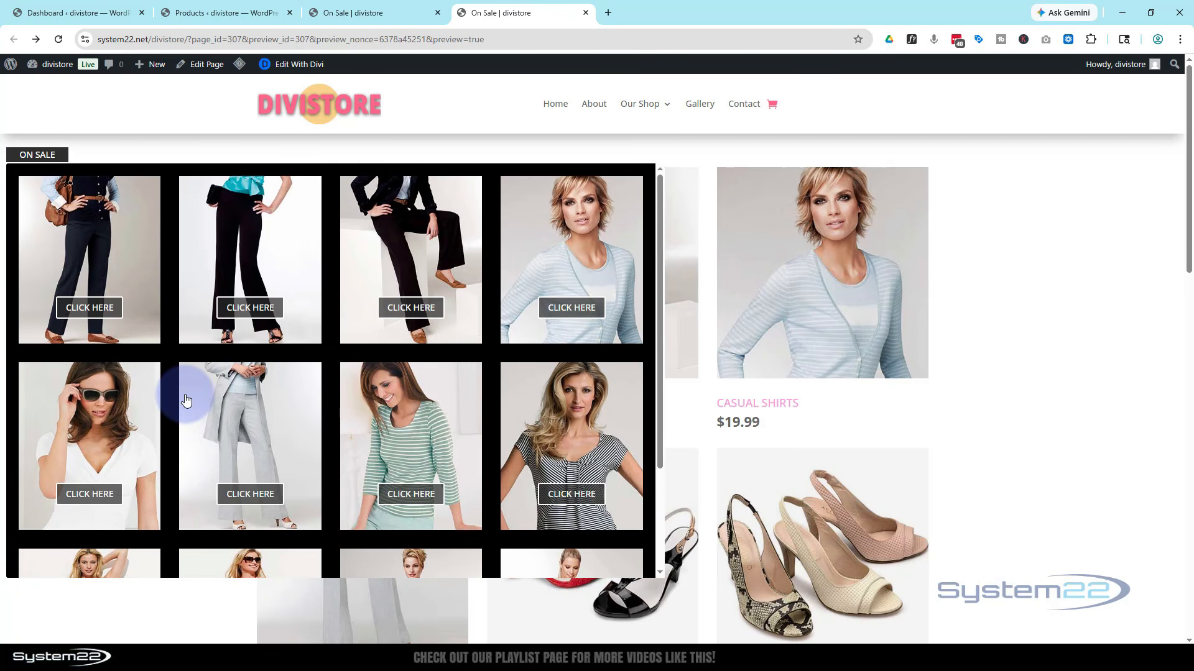
{"action": "left_click", "coordinate": [45, 157]}
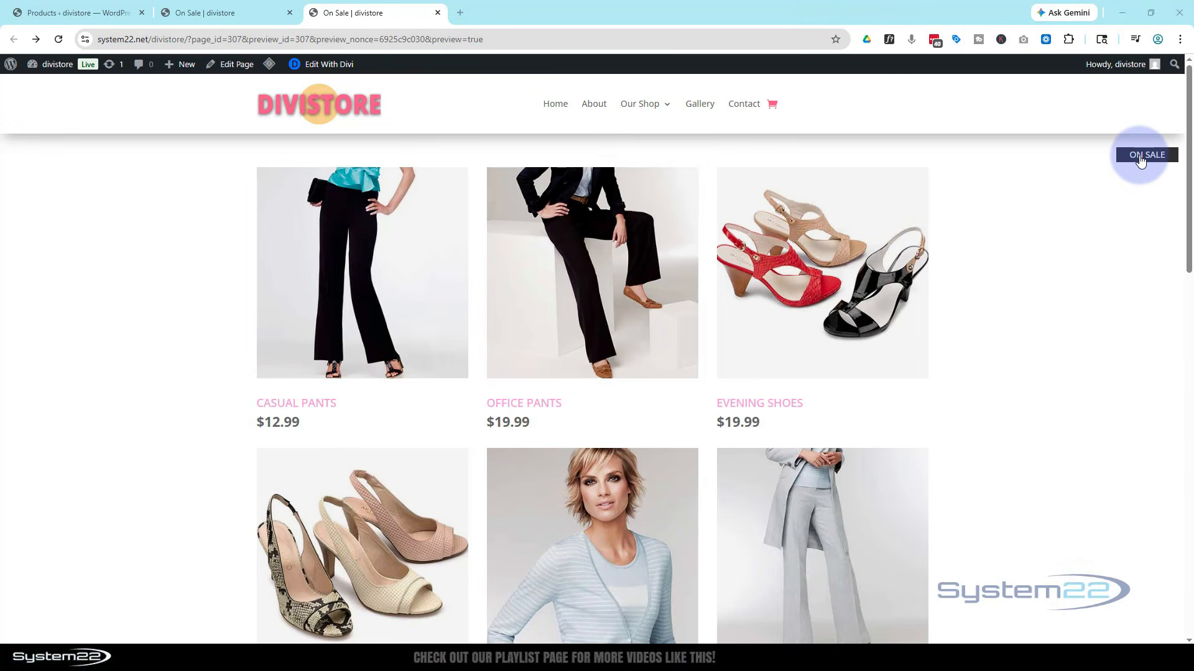
- Test the On Sale text-link dropdown on the desktop preview with the Casual Shirts link, and check the button's position while scrolling the page
{"action": "left_click", "coordinate": [1141, 157]}
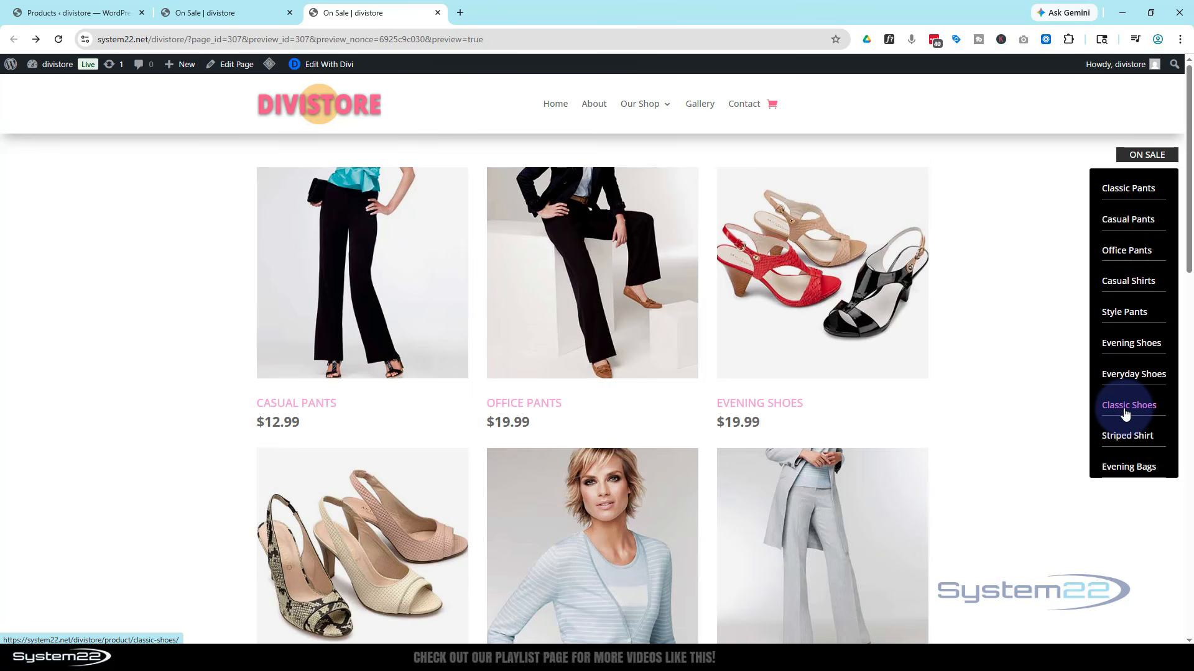
{"action": "left_click", "coordinate": [1120, 282]}
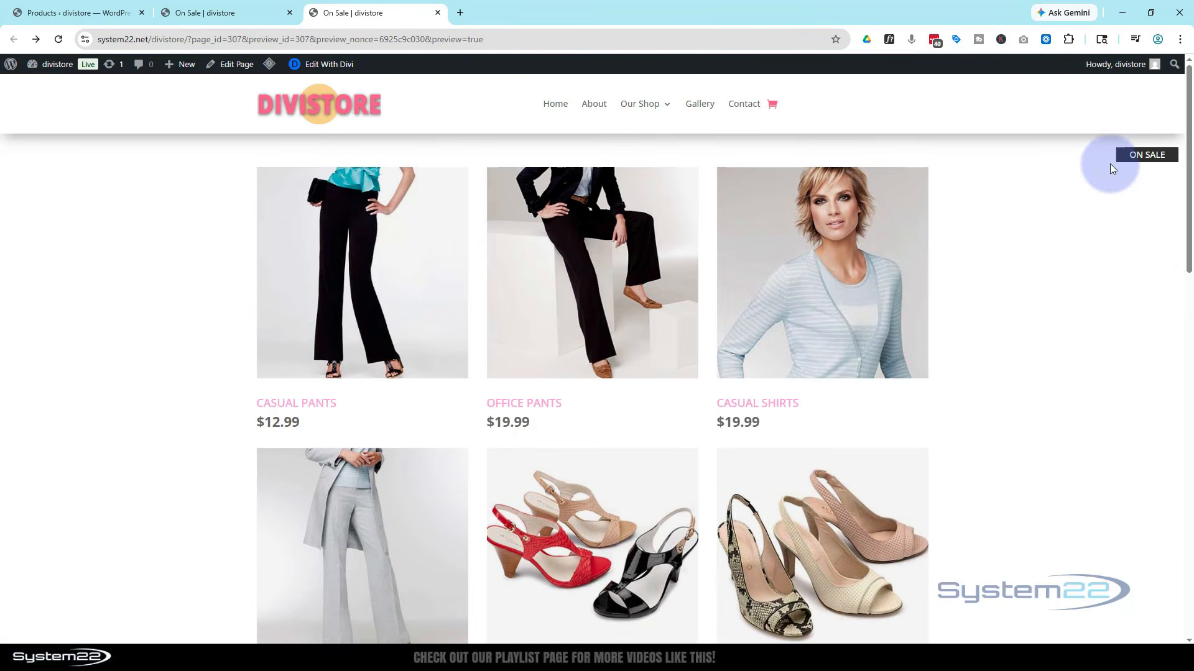
{"action": "scroll", "coordinate": [1028, 223], "scroll_direction": "down", "scroll_amount": 20}
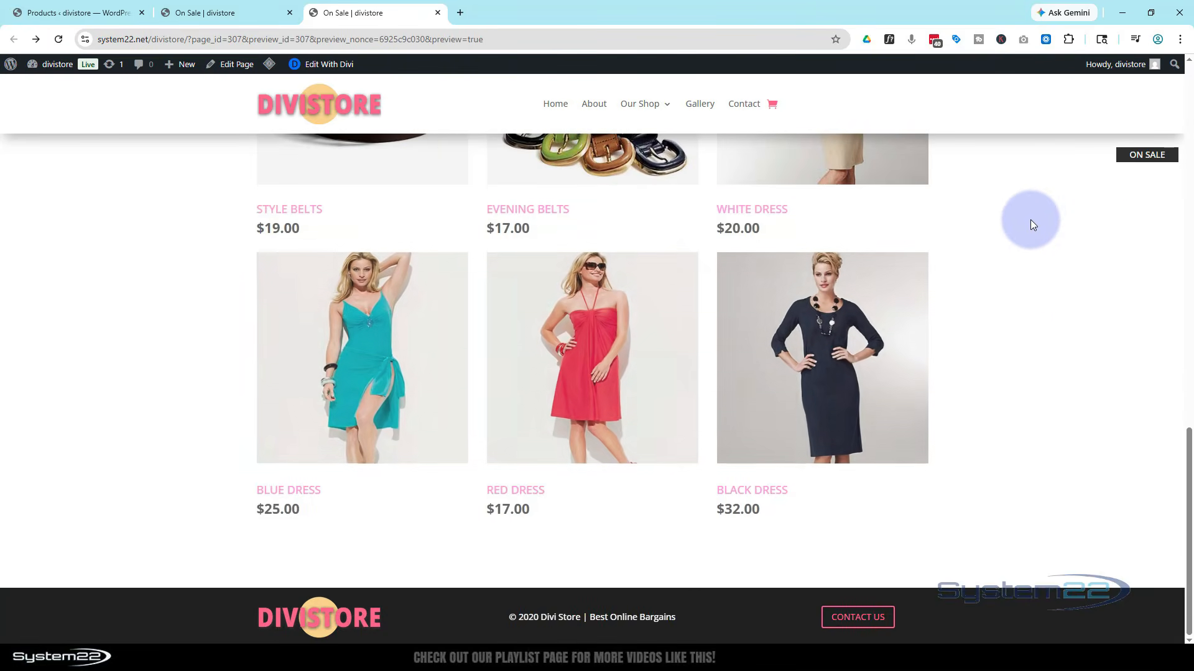
{"action": "scroll", "coordinate": [1031, 224], "scroll_direction": "up", "scroll_amount": 4}
{"action": "scroll", "coordinate": [1030, 222], "scroll_direction": "up", "scroll_amount": 4}
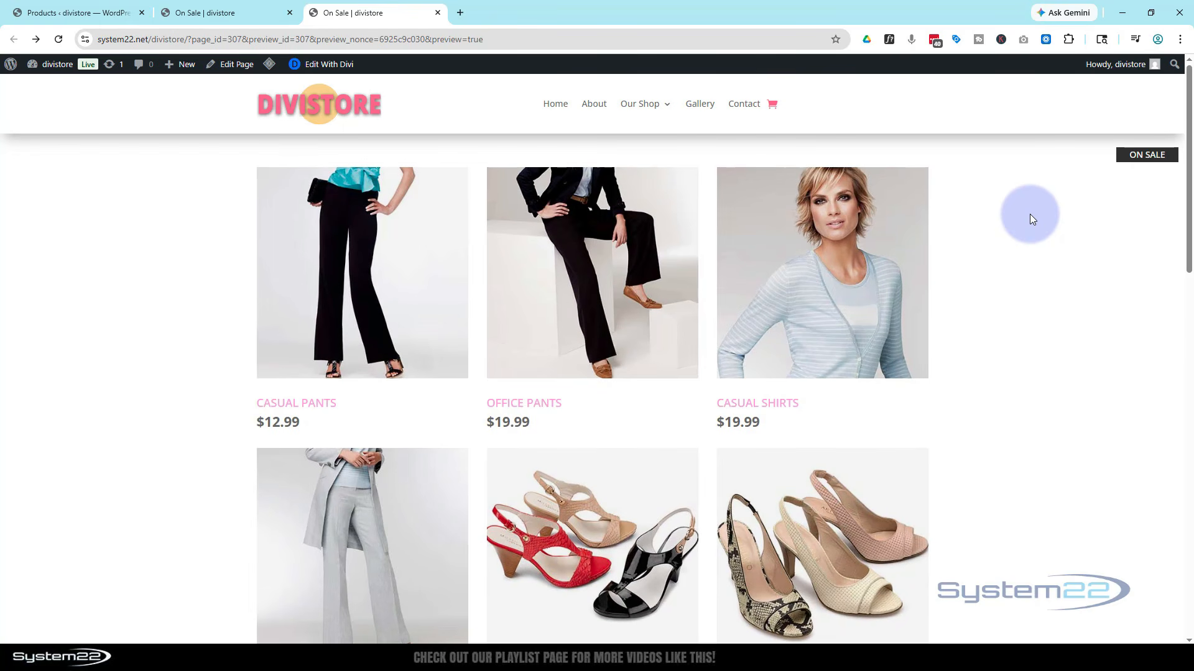
- Inspect the preview in iPhone 12 Pro emulation, test the On Sale link dropdown's opening, scrolling and closing, and exit the developer tools
{"action": "key", "text": "ctrl+shift+i"}
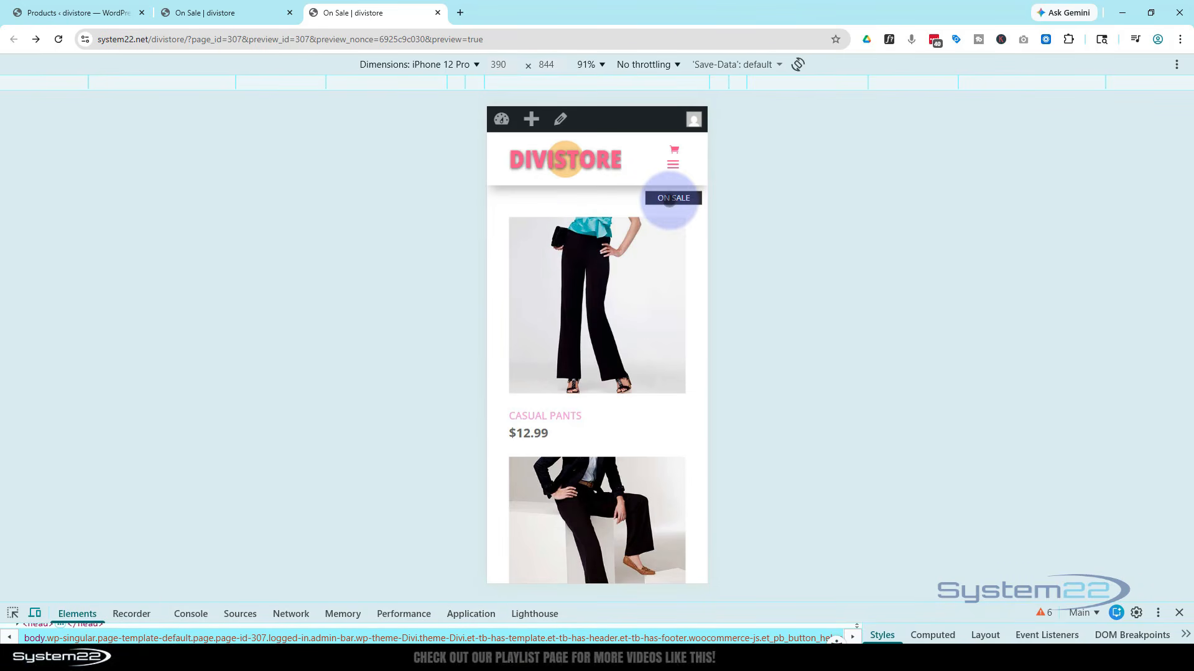
{"action": "left_click", "coordinate": [671, 196]}
{"action": "scroll", "coordinate": [652, 302], "scroll_direction": "down", "scroll_amount": 2}
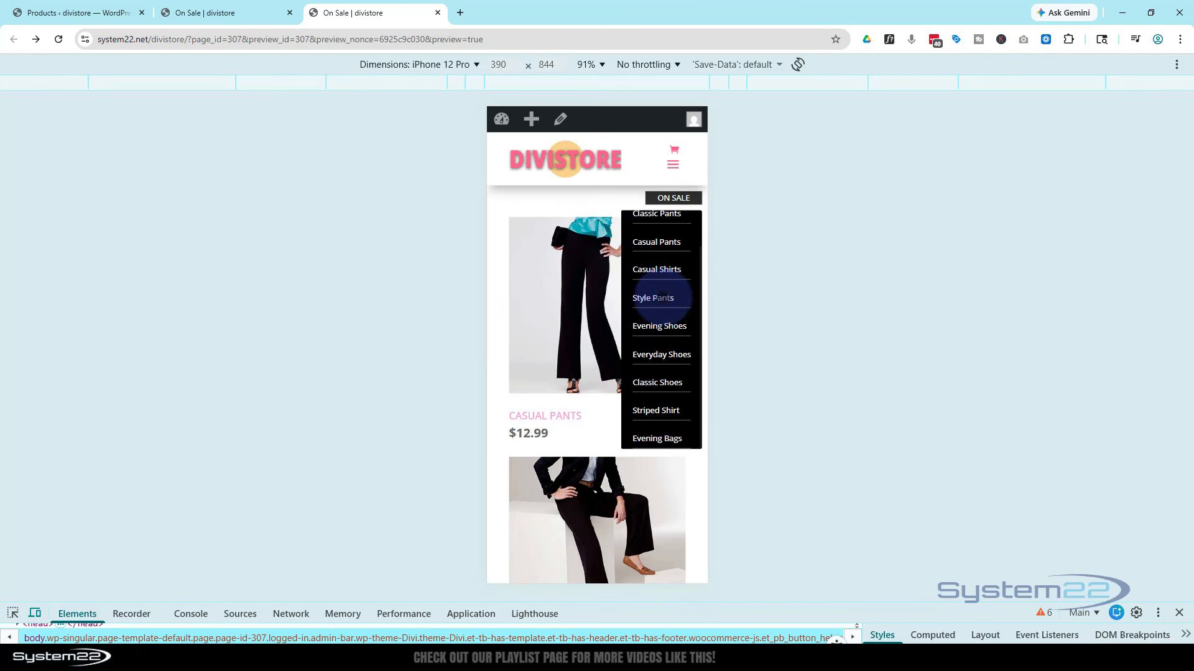
{"action": "scroll", "coordinate": [662, 299], "scroll_direction": "up", "scroll_amount": 2}
{"action": "scroll", "coordinate": [662, 299], "scroll_direction": "down", "scroll_amount": 2}
{"action": "scroll", "coordinate": [662, 299], "scroll_direction": "up", "scroll_amount": 2}
{"action": "left_click", "coordinate": [666, 194]}
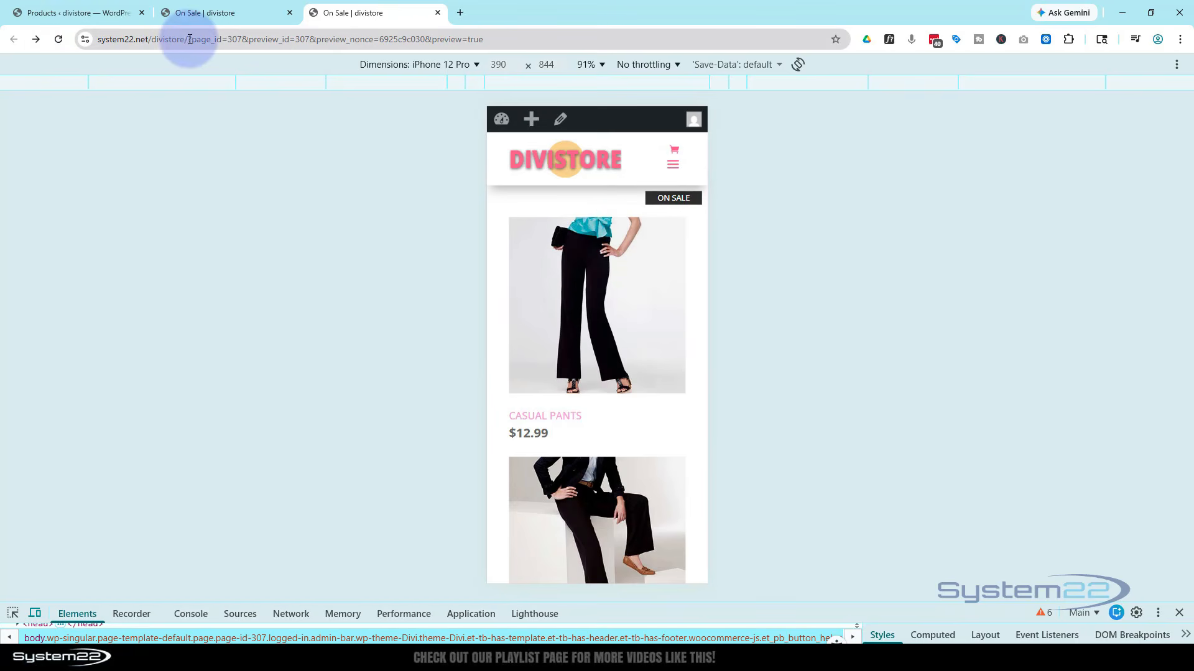
{"action": "left_click", "coordinate": [1179, 614]}
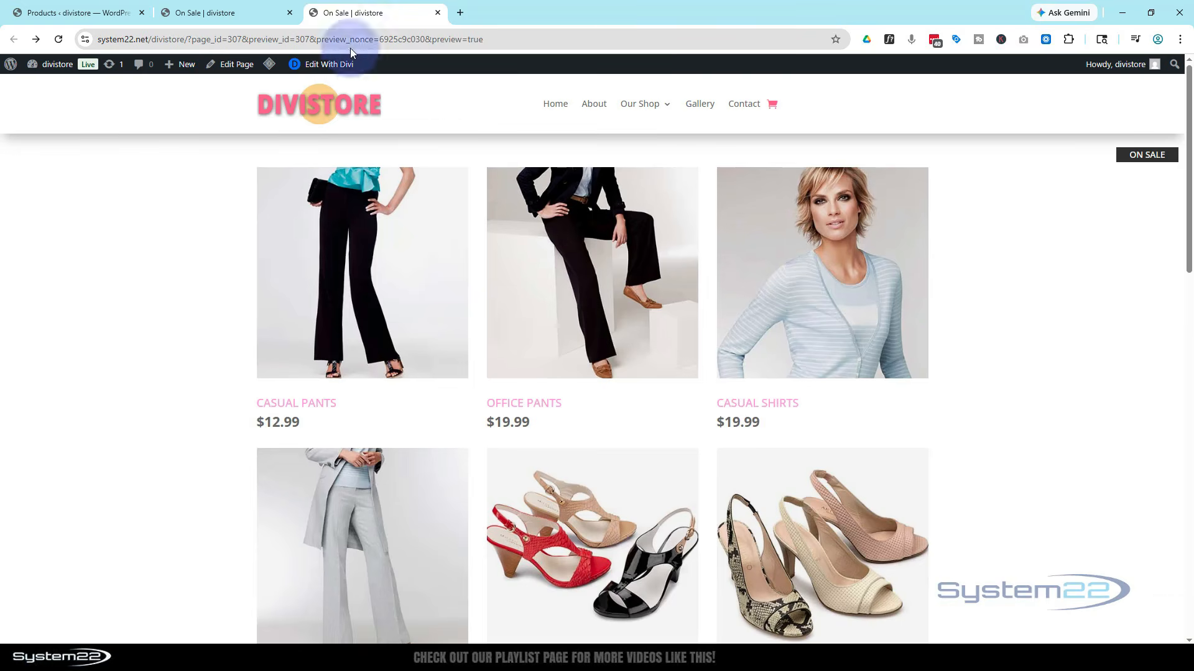
- Return to the builder page and delete the existing On Sale module with its dropdown of product links
{"action": "left_click", "coordinate": [213, 12]}
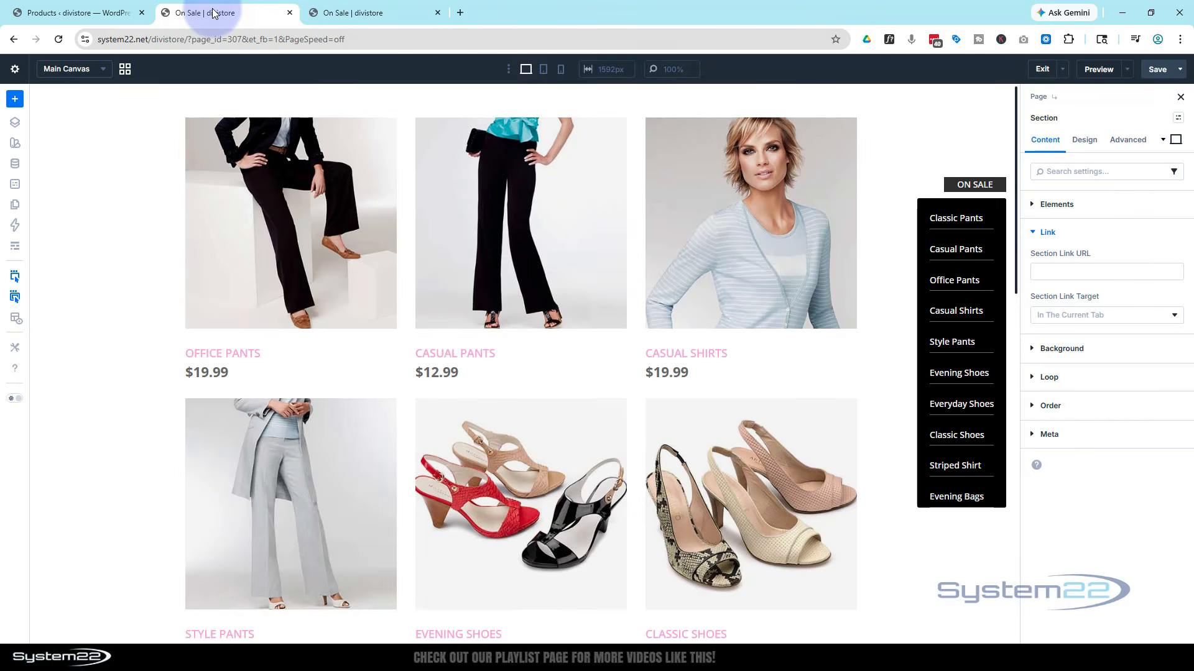
{"action": "mouse_move", "coordinate": [974, 184]}
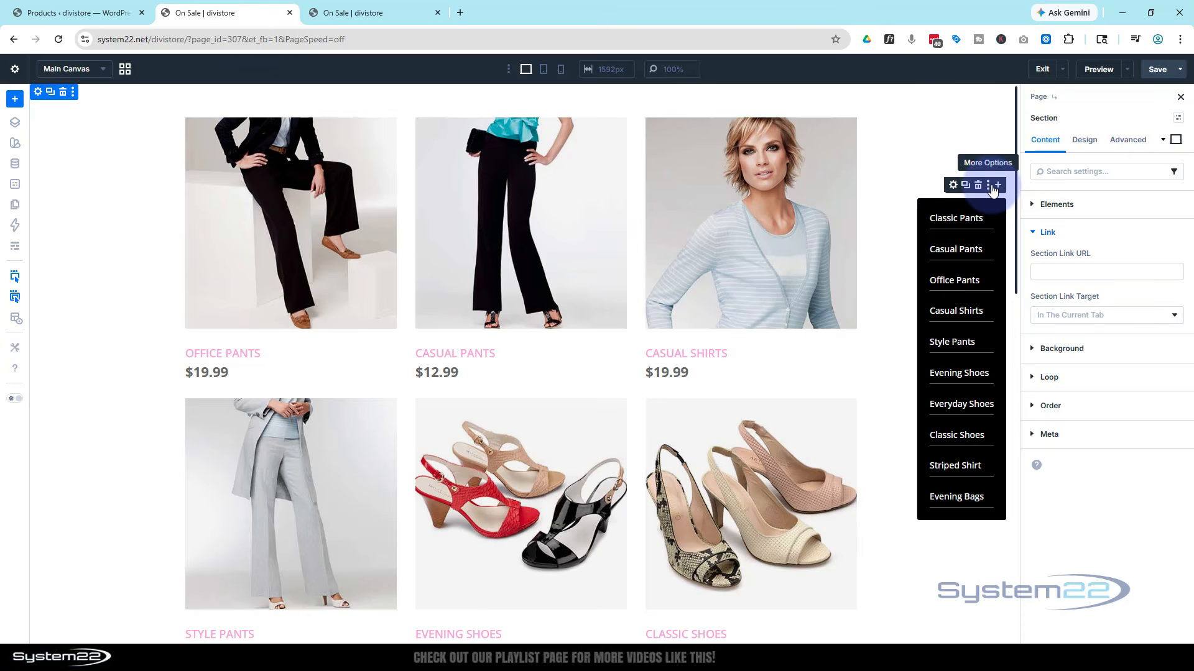
{"action": "left_click", "coordinate": [977, 184]}
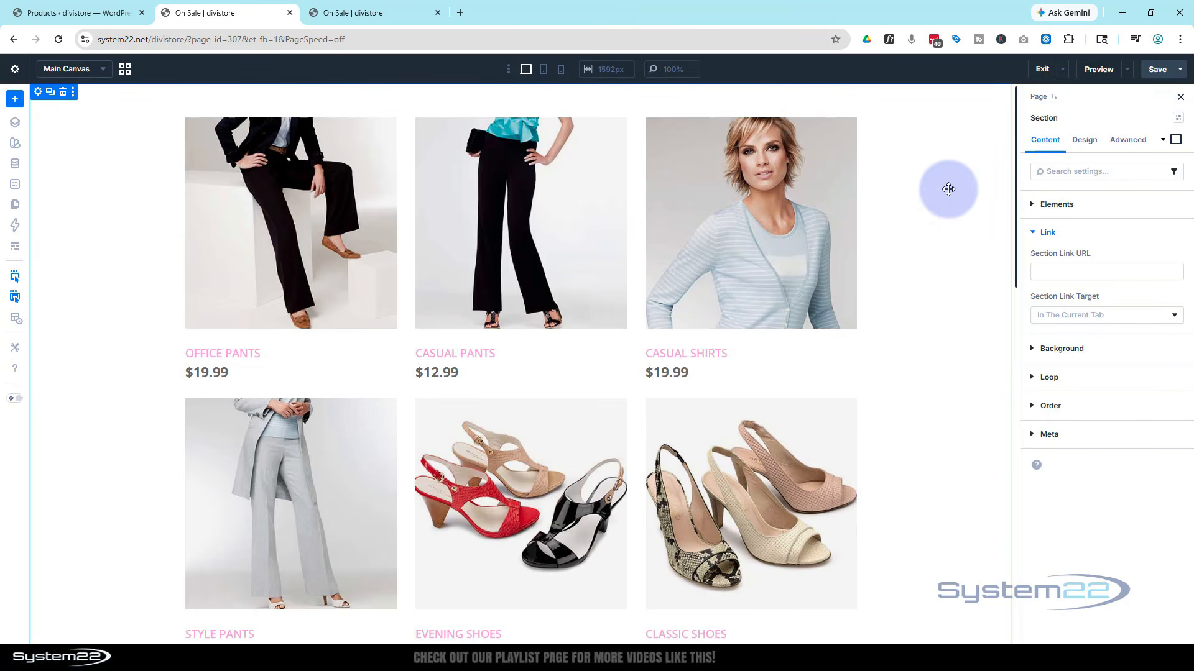
- Insert a new single-column Flex row below the product grid at the end of the section
{"action": "scroll", "coordinate": [948, 188], "scroll_direction": "down", "scroll_amount": 15}
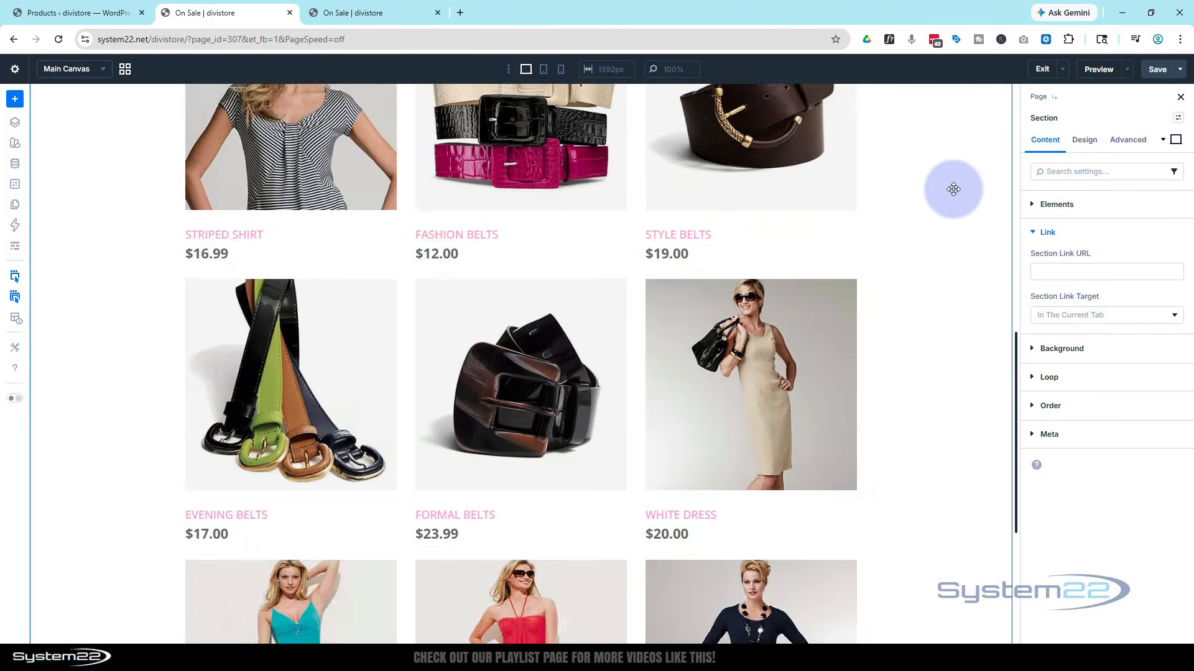
{"action": "scroll", "coordinate": [955, 189], "scroll_direction": "down", "scroll_amount": 1}
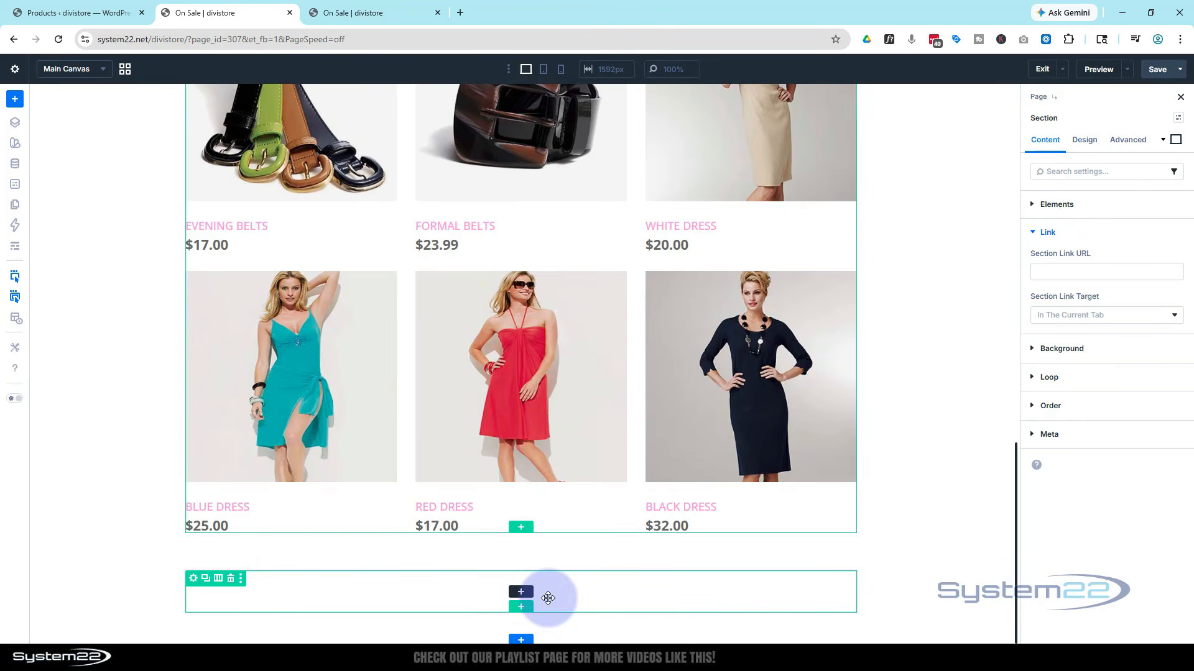
{"action": "scroll", "coordinate": [261, 575], "scroll_direction": "up", "scroll_amount": 2}
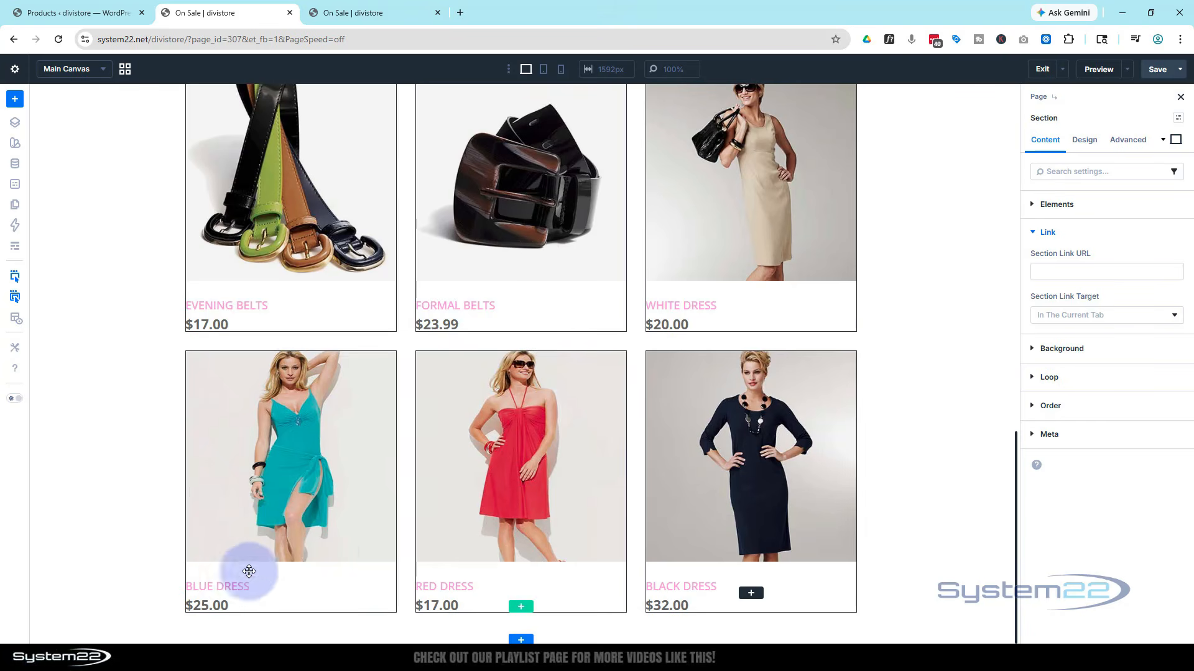
{"action": "left_click", "coordinate": [528, 610]}
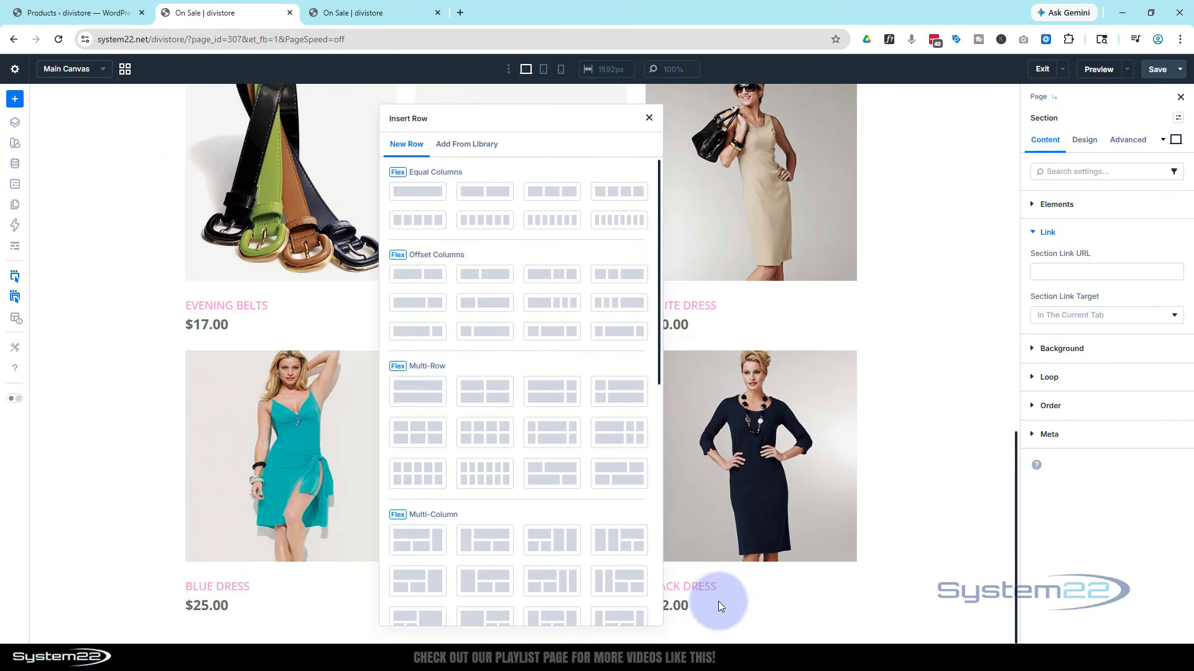
{"action": "left_click", "coordinate": [425, 198]}
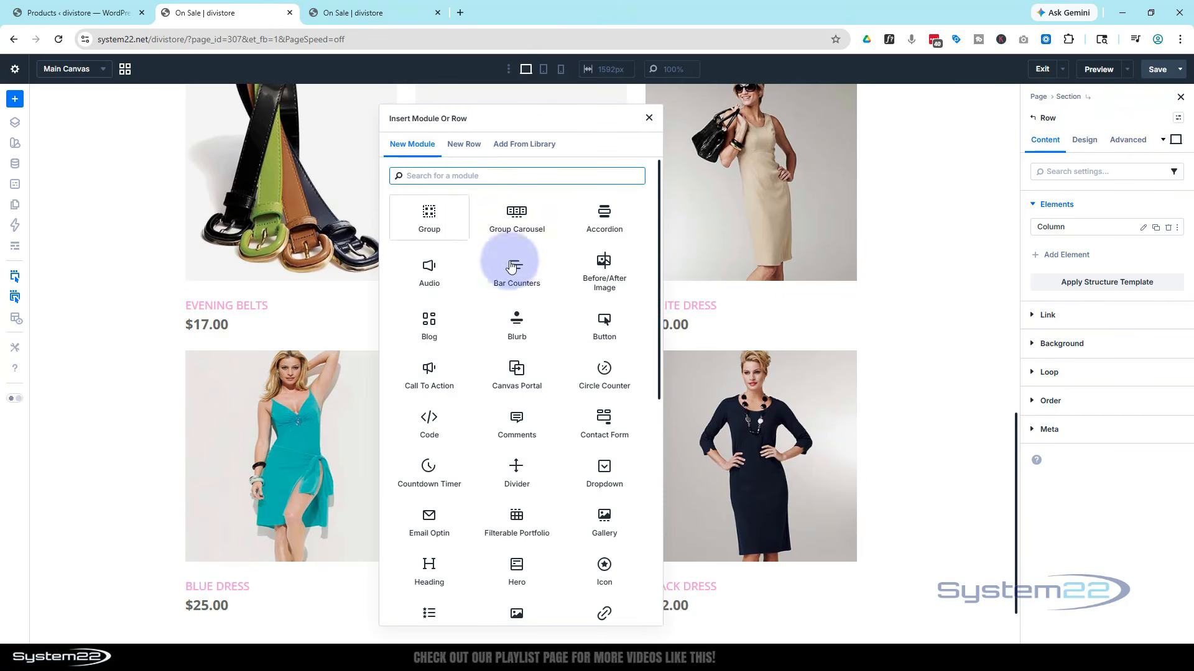
- Add a Text module to the new row and replace its placeholder body text with "On Sale"
{"action": "scroll", "coordinate": [541, 302], "scroll_direction": "down", "scroll_amount": 6}
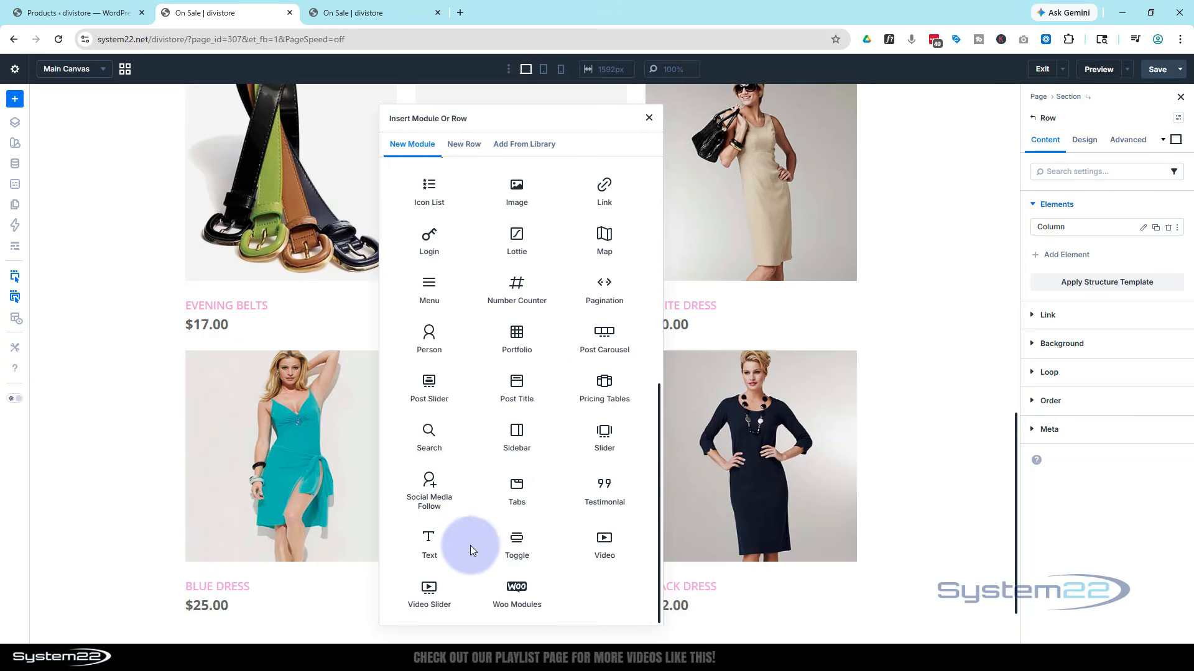
{"action": "left_click", "coordinate": [436, 545]}
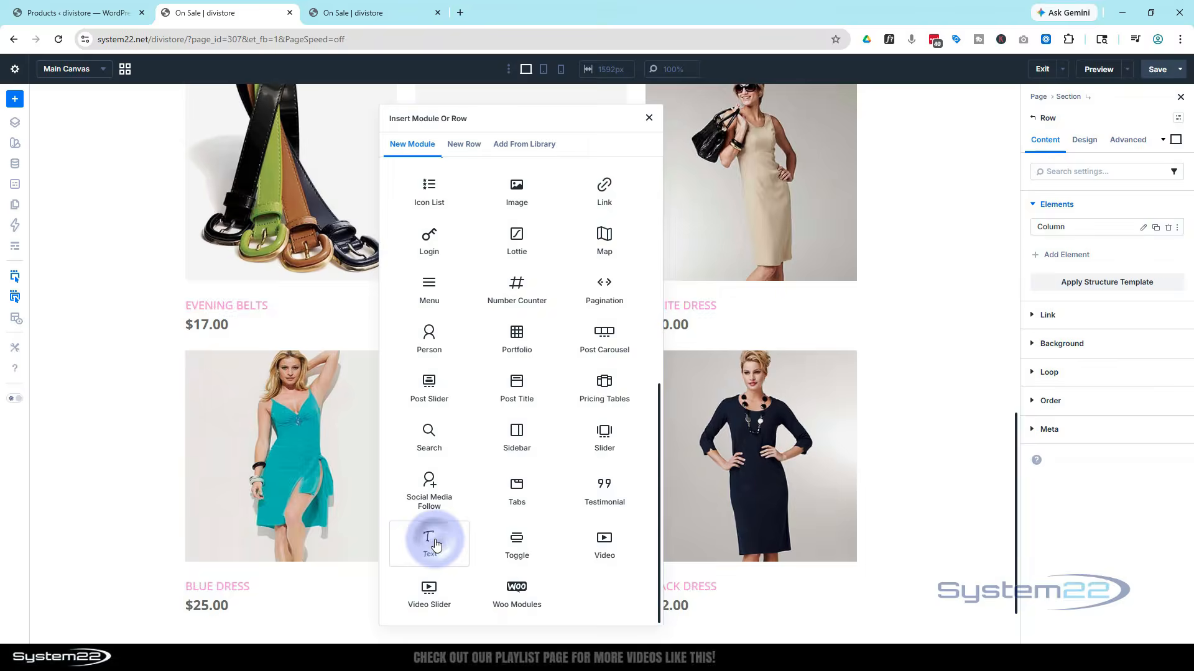
{"action": "scroll", "coordinate": [453, 520], "scroll_direction": "down", "scroll_amount": 1}
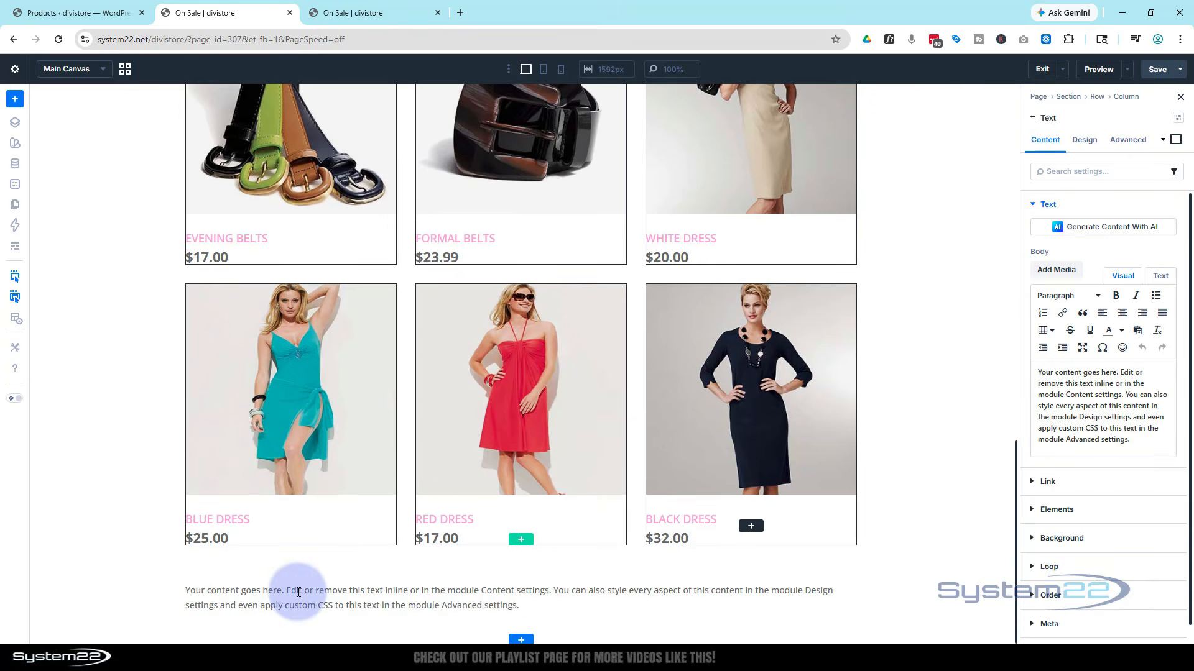
{"action": "left_click_drag", "start_coordinate": [1131, 441], "coordinate": [1035, 360]}
{"action": "type", "text": "On Sale"}
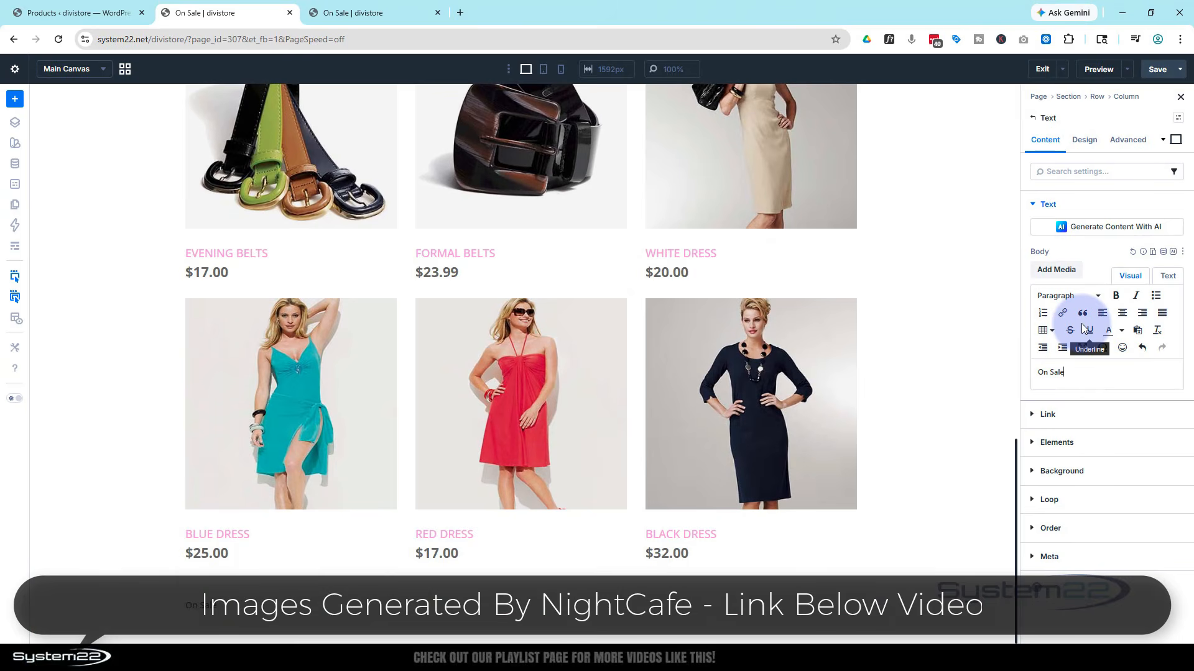
- Set the On Sale text module's background color to dark grey 333333
{"action": "left_click", "coordinate": [1062, 470]}
{"action": "left_click", "coordinate": [1060, 432]}
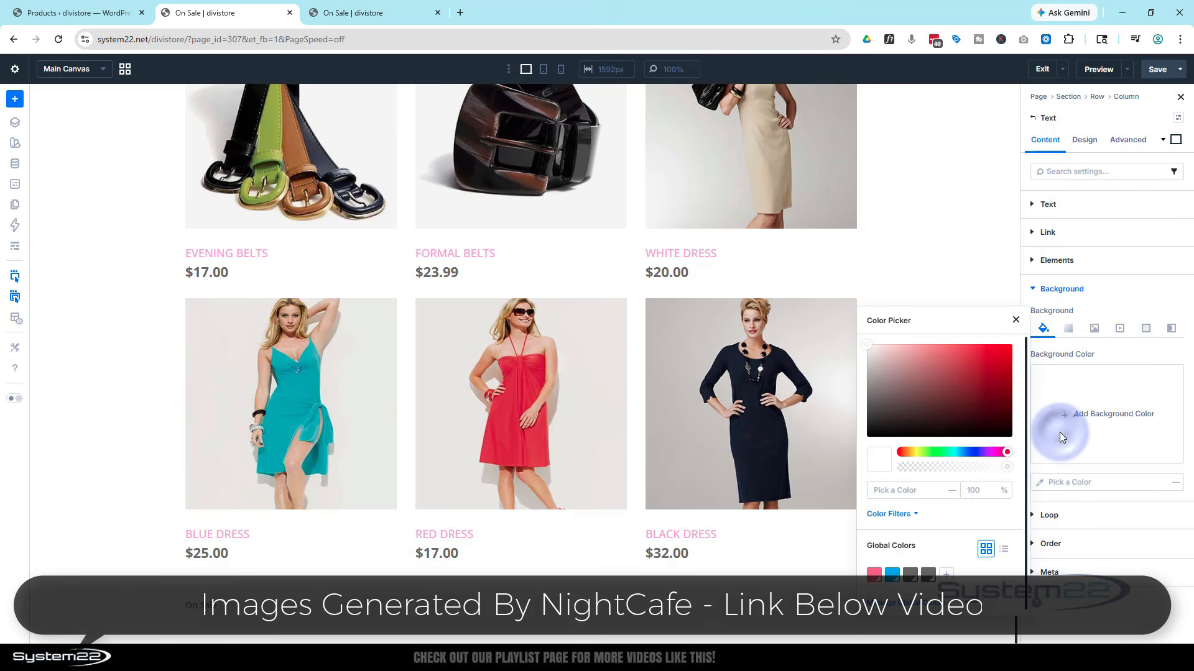
{"action": "left_click", "coordinate": [902, 413]}
{"action": "left_click_drag", "start_coordinate": [869, 417], "coordinate": [863, 418]}
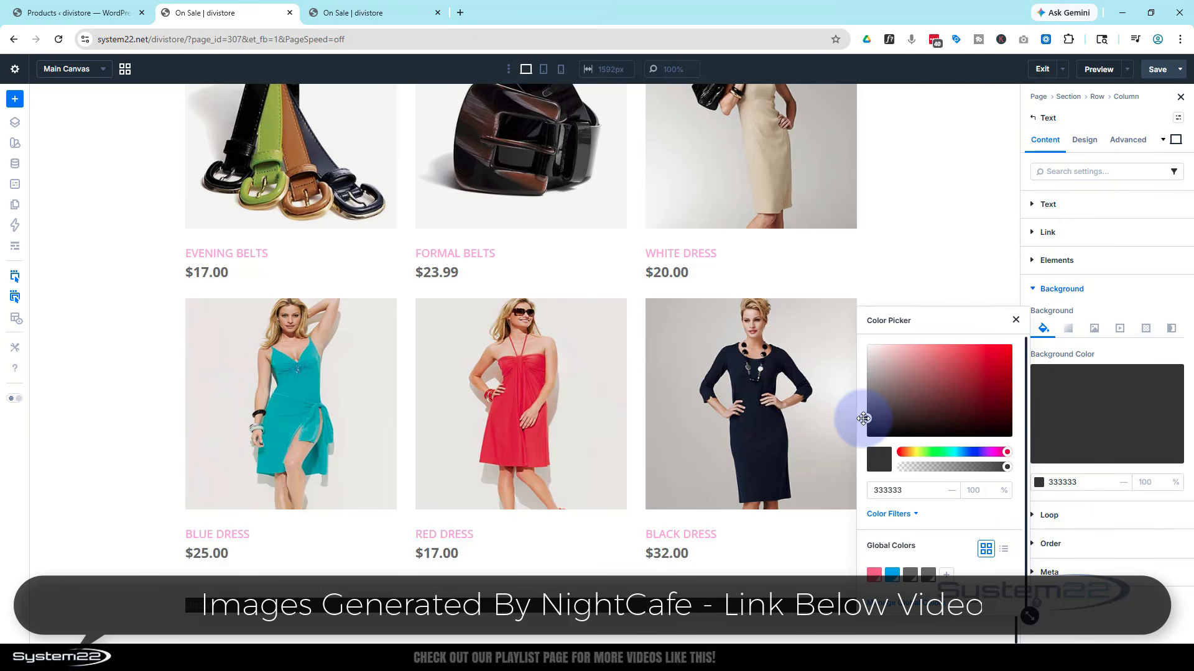
- Set the On Sale text color to white FFFFFF and its font style to uppercase
{"action": "left_click", "coordinate": [1086, 141]}
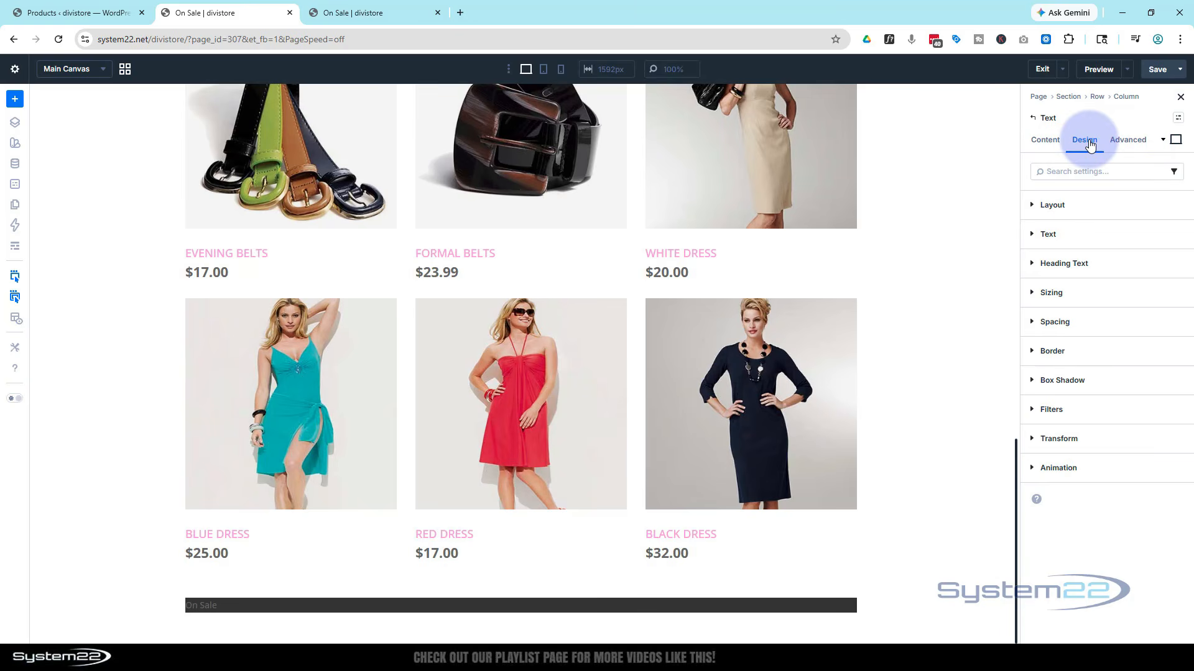
{"action": "left_click", "coordinate": [1063, 245]}
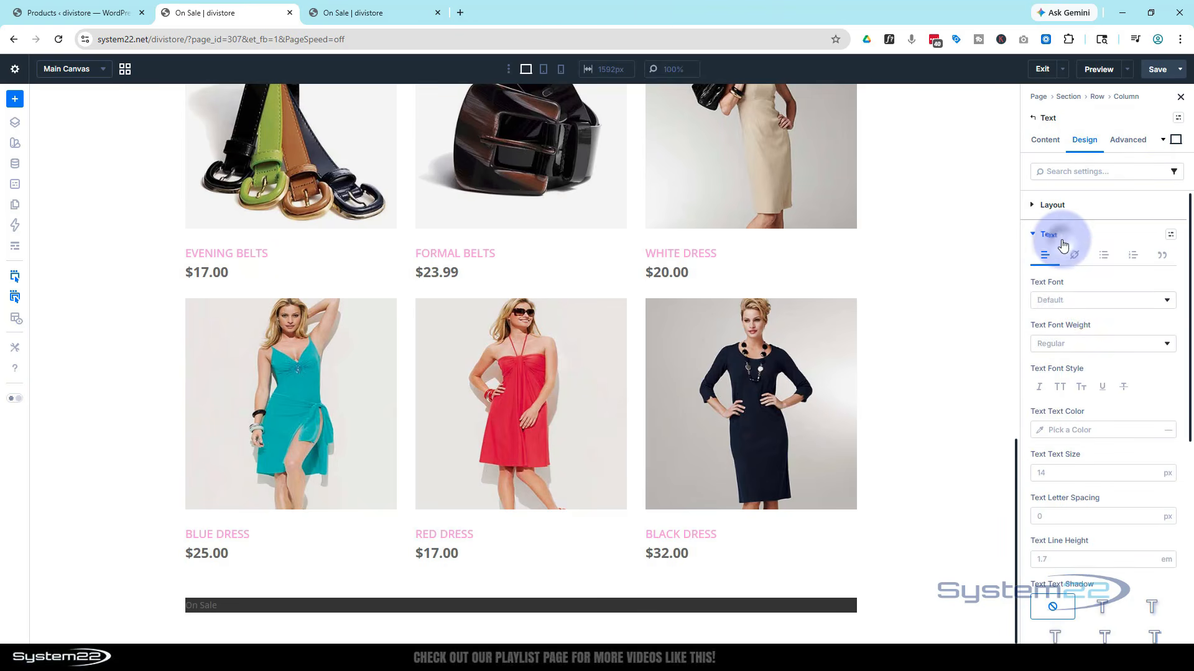
{"action": "left_click", "coordinate": [1044, 437]}
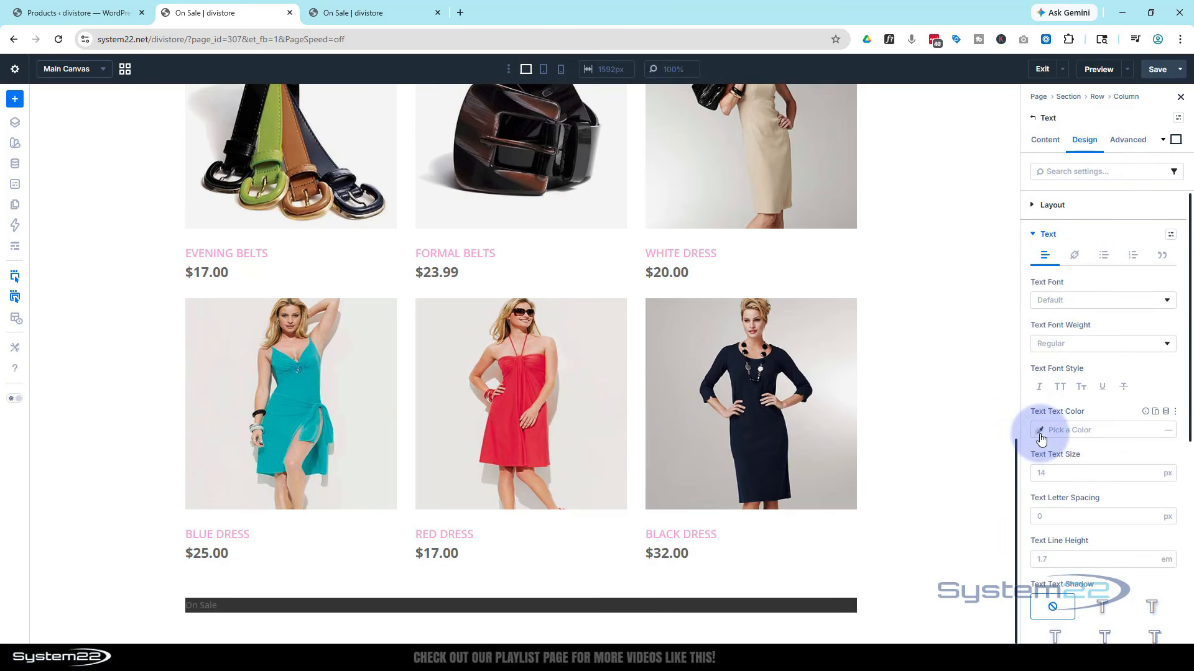
{"action": "left_click_drag", "start_coordinate": [932, 385], "coordinate": [863, 344]}
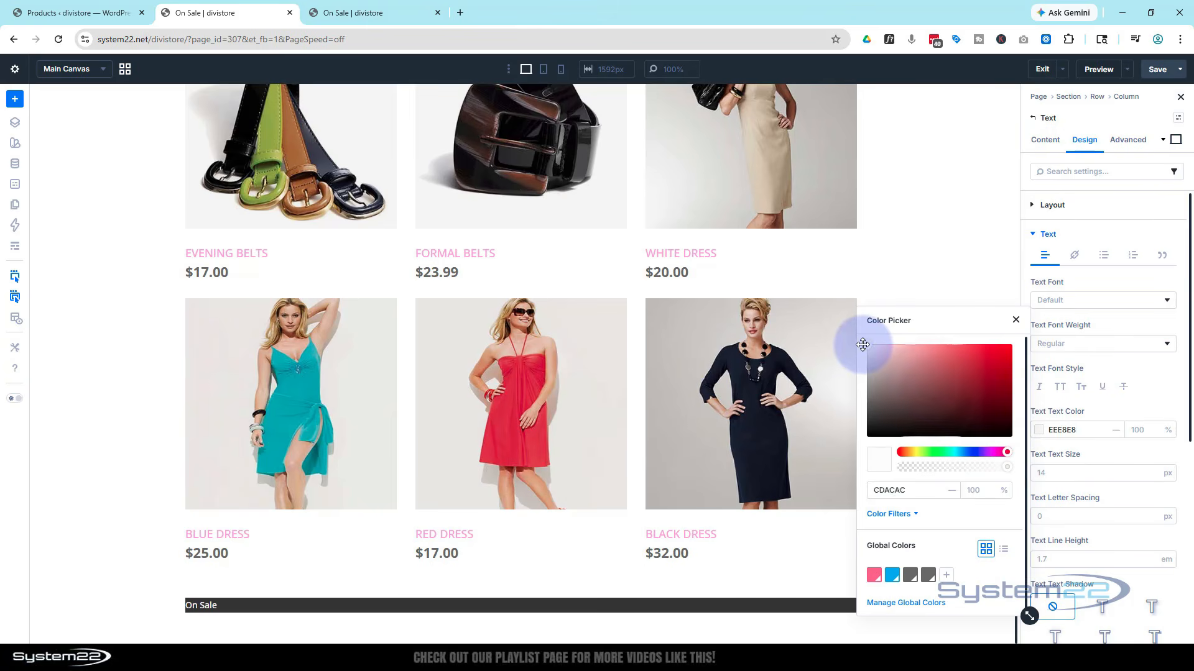
{"action": "left_click", "coordinate": [1059, 388]}
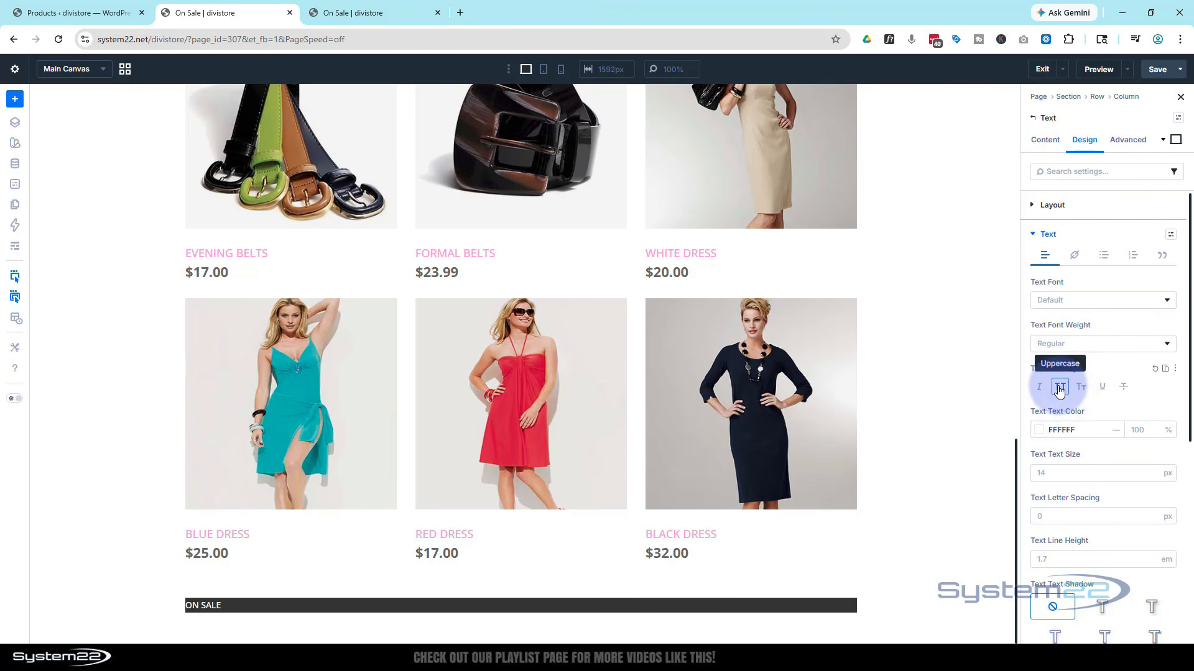
- Center-align the text of the On Sale module
{"action": "scroll", "coordinate": [1084, 412], "scroll_direction": "down", "scroll_amount": 2}
{"action": "scroll", "coordinate": [1084, 411], "scroll_direction": "down", "scroll_amount": 2}
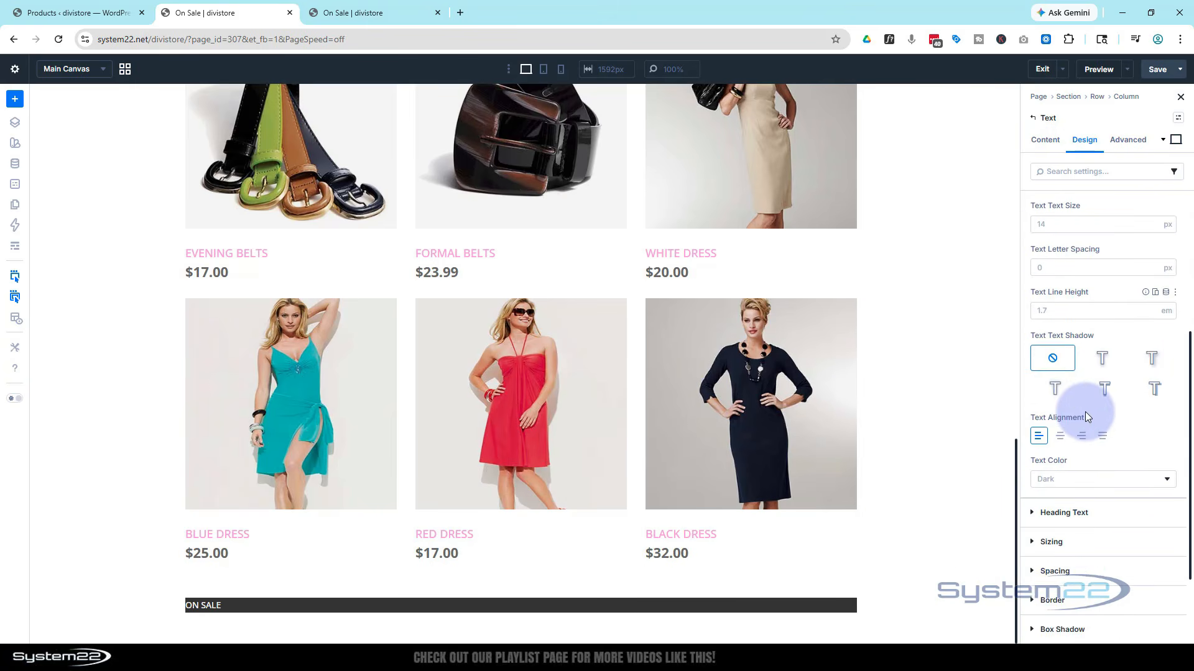
{"action": "left_click", "coordinate": [1060, 436]}
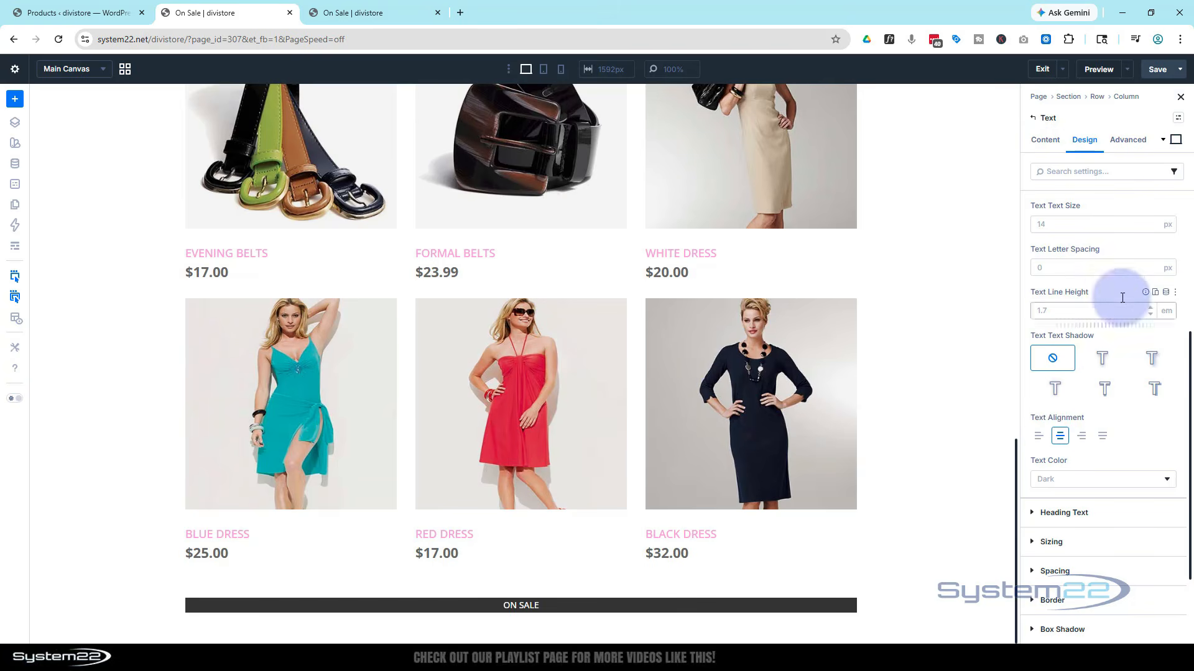
- Set the width of the On Sale text module to 100px
{"action": "scroll", "coordinate": [1074, 303], "scroll_direction": "up", "scroll_amount": 3}
{"action": "scroll", "coordinate": [1073, 303], "scroll_direction": "up", "scroll_amount": 2}
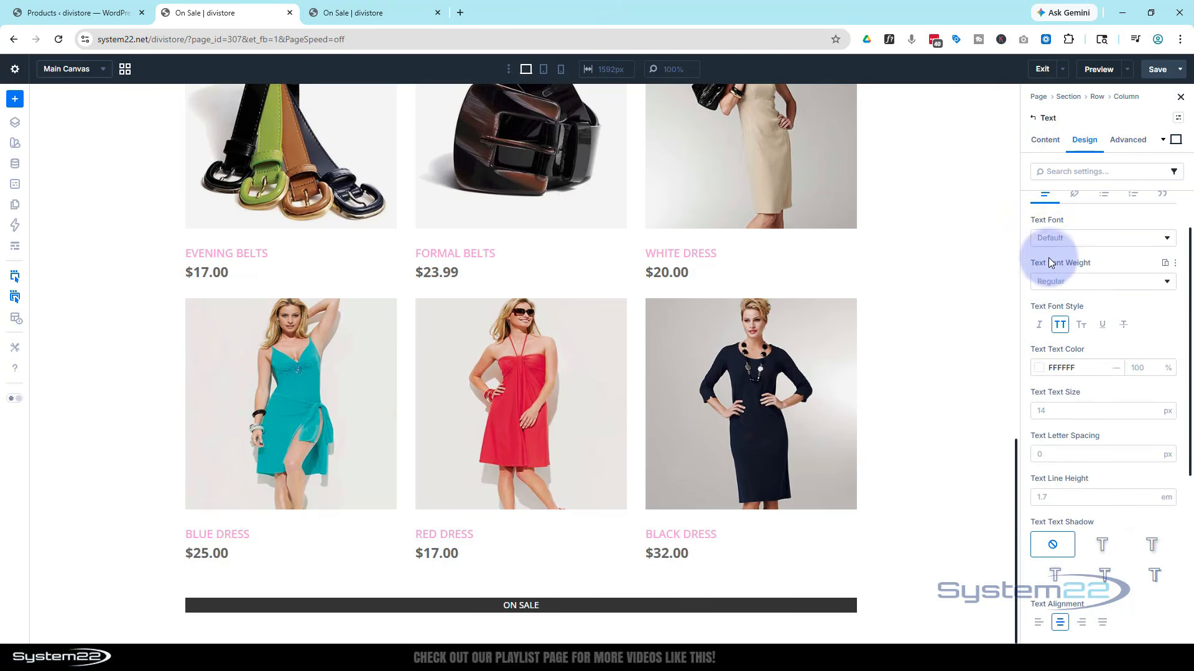
{"action": "left_click", "coordinate": [1054, 235]}
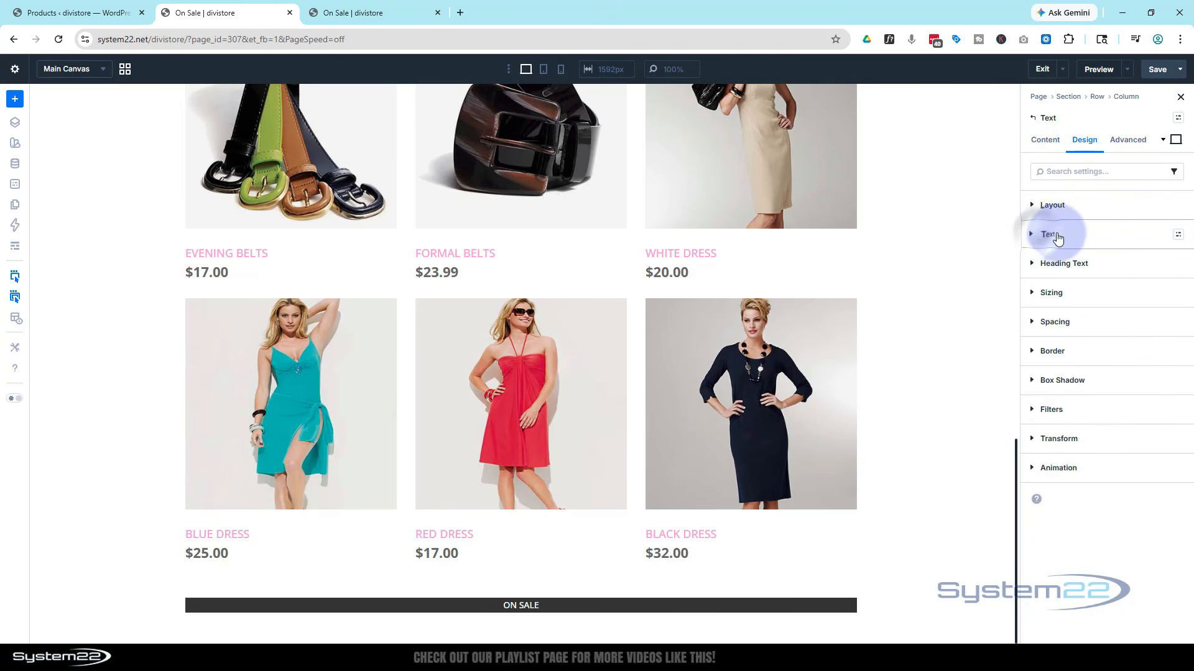
{"action": "left_click", "coordinate": [1096, 299]}
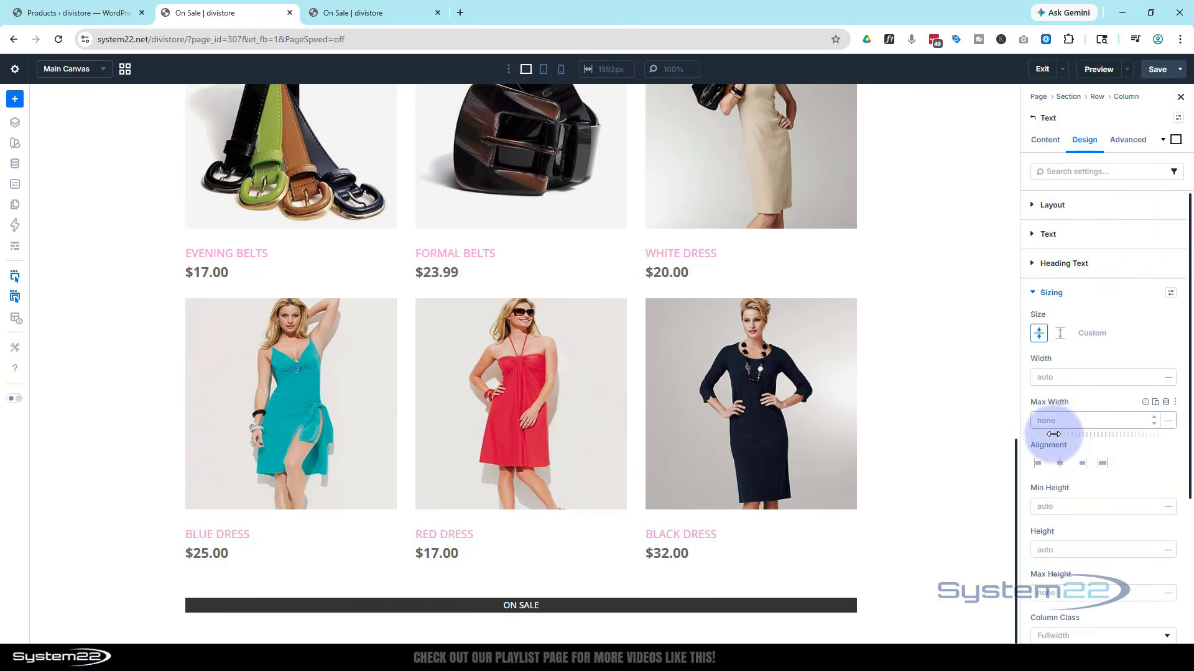
{"action": "left_click", "coordinate": [1062, 469]}
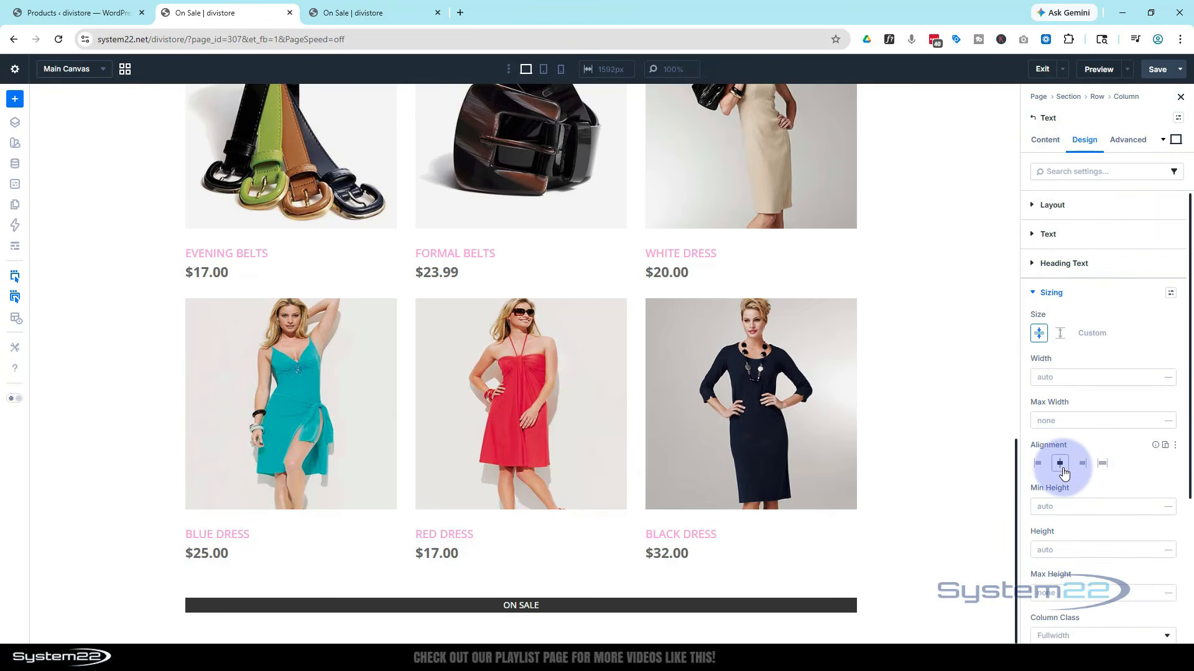
{"action": "left_click", "coordinate": [1046, 378]}
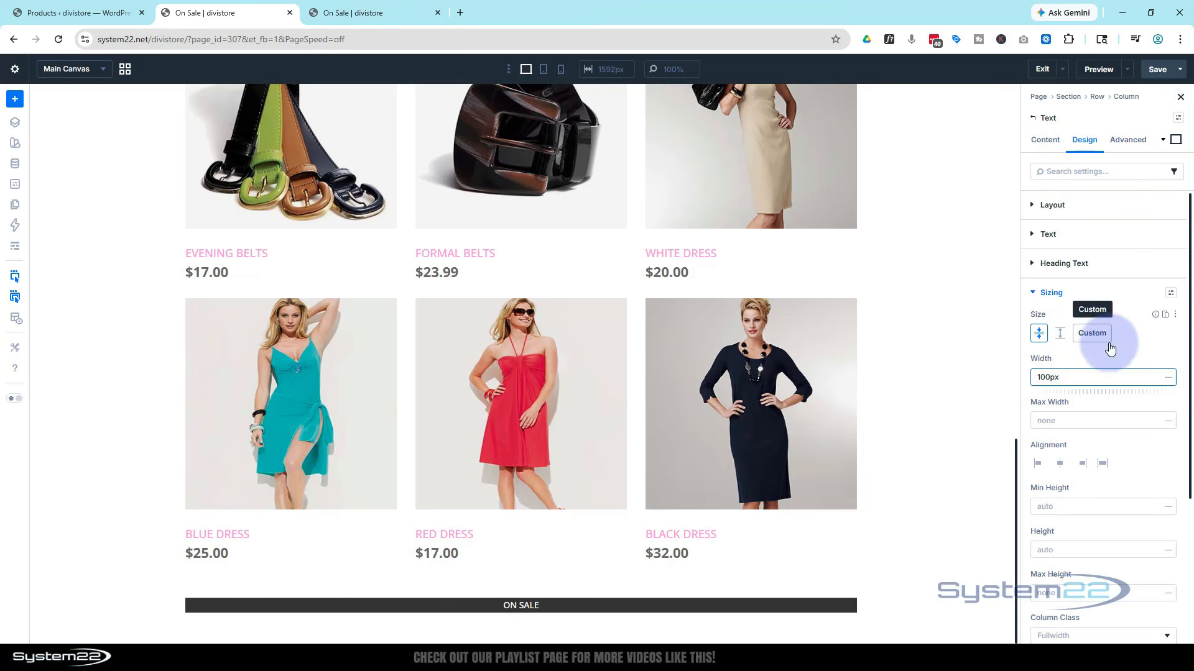
{"action": "type", "text": "100px"}
{"action": "key", "text": "Return"}
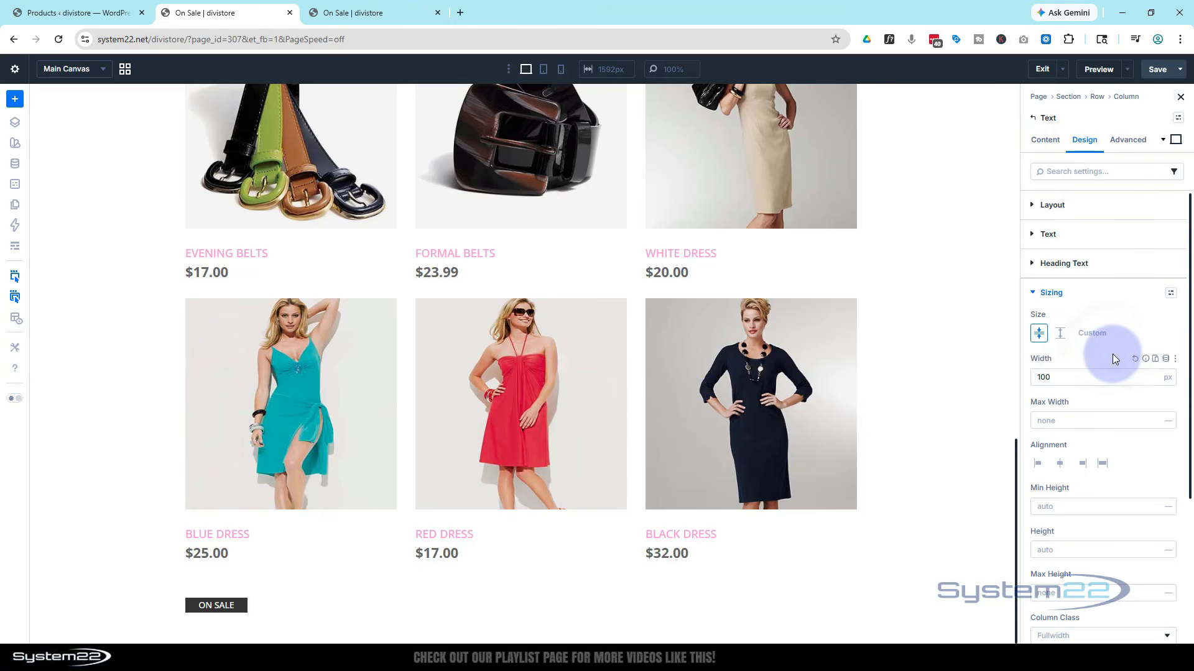
- Change the On Sale text module's position to Fixed
{"action": "scroll", "coordinate": [943, 289], "scroll_direction": "up", "scroll_amount": 3}
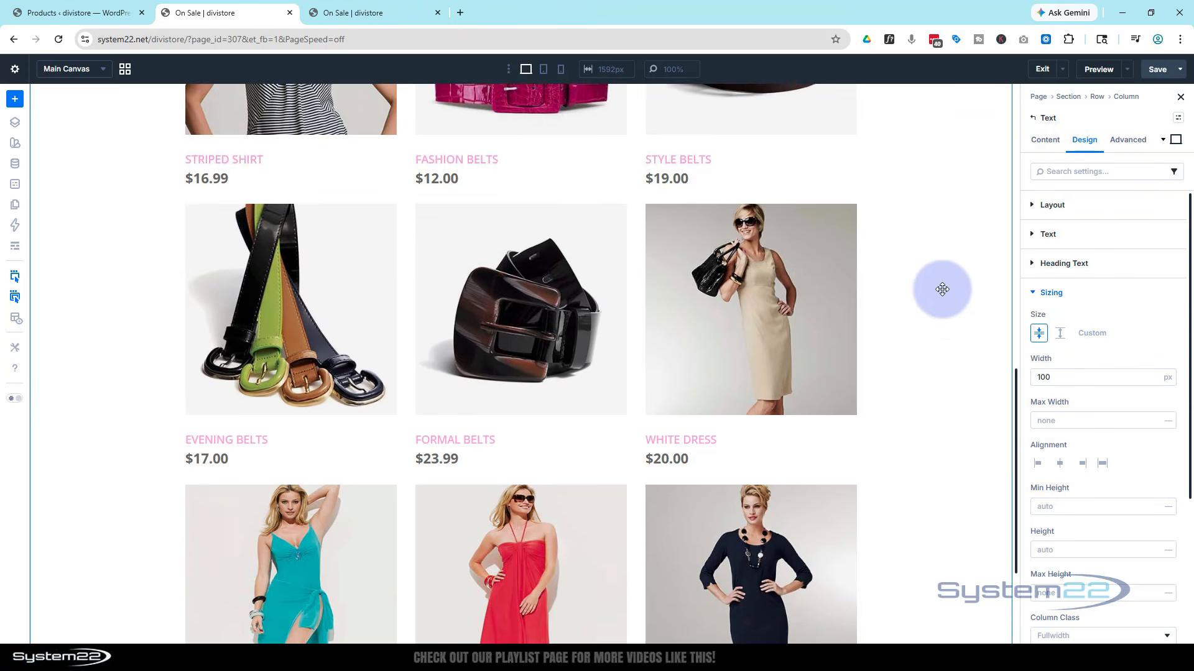
{"action": "scroll", "coordinate": [939, 187], "scroll_direction": "up", "scroll_amount": 12}
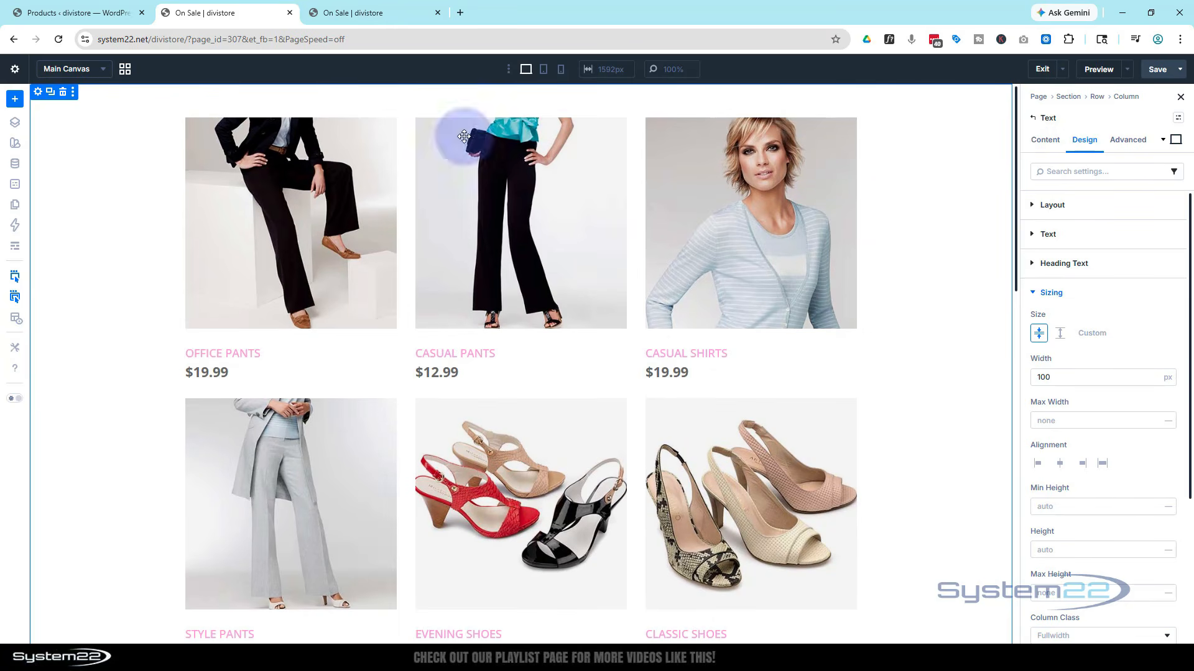
{"action": "scroll", "coordinate": [916, 386], "scroll_direction": "down", "scroll_amount": 14}
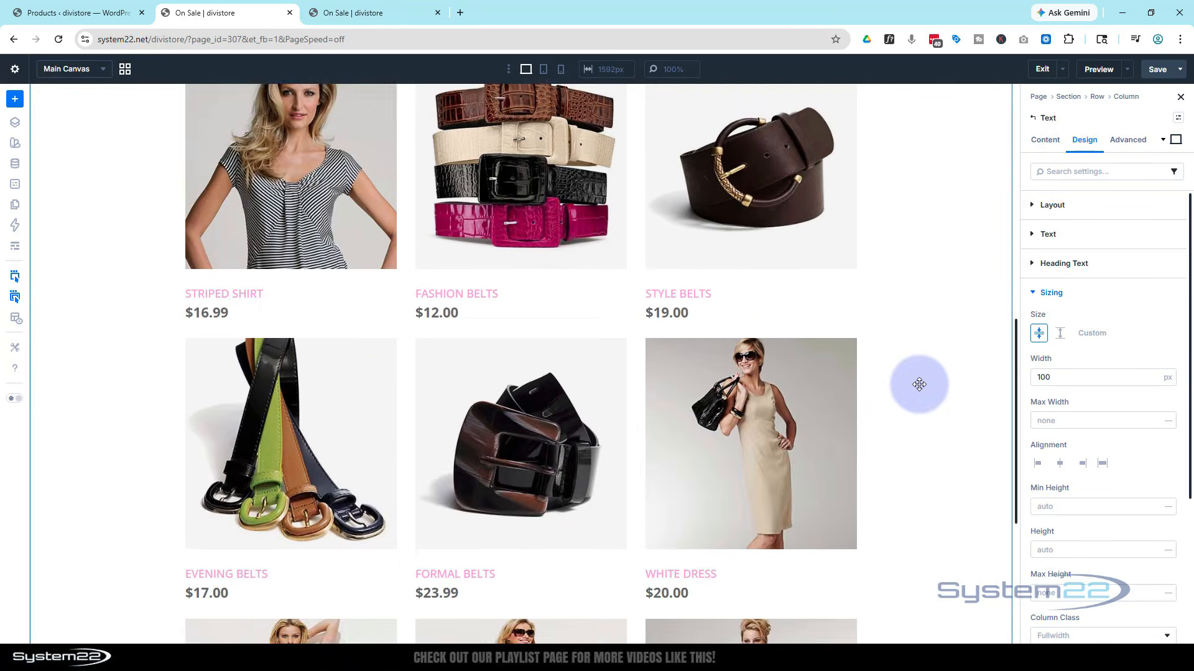
{"action": "scroll", "coordinate": [919, 384], "scroll_direction": "down", "scroll_amount": 1}
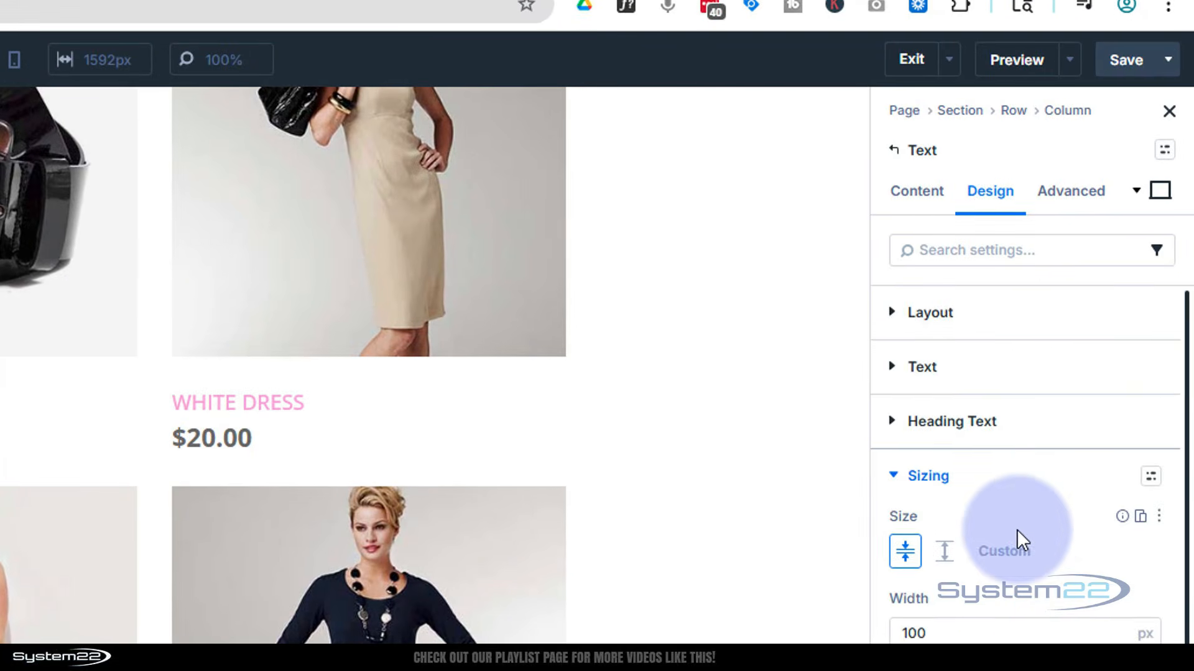
{"action": "scroll", "coordinate": [1032, 492], "scroll_direction": "down", "scroll_amount": 5}
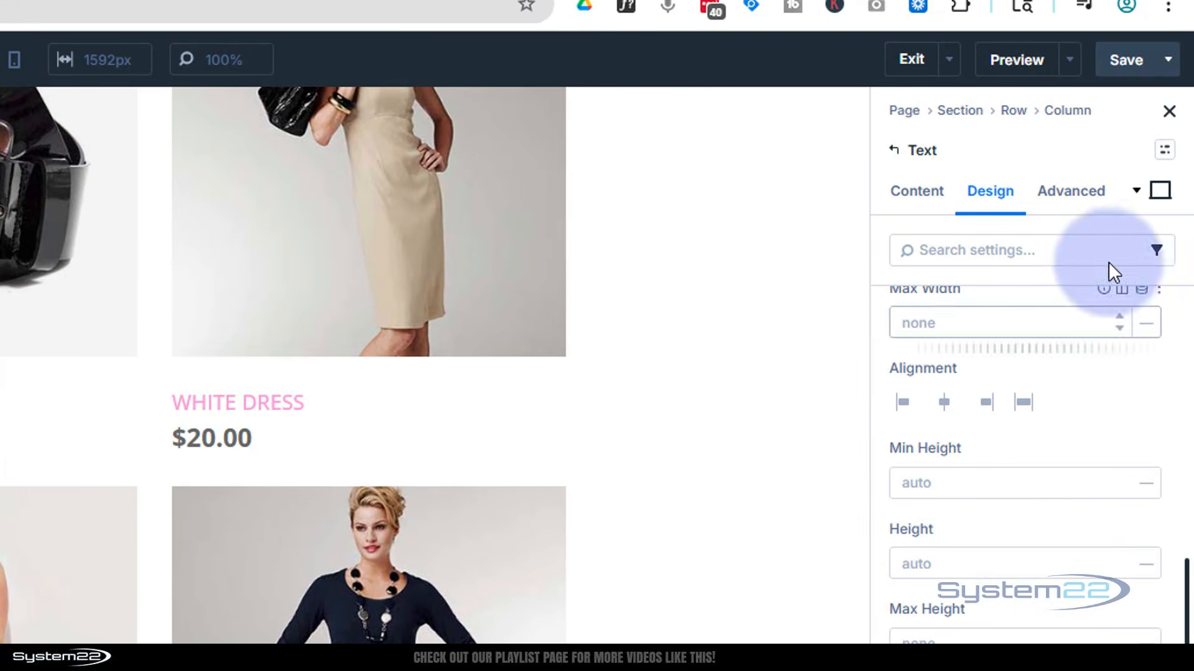
{"action": "left_click", "coordinate": [1108, 193]}
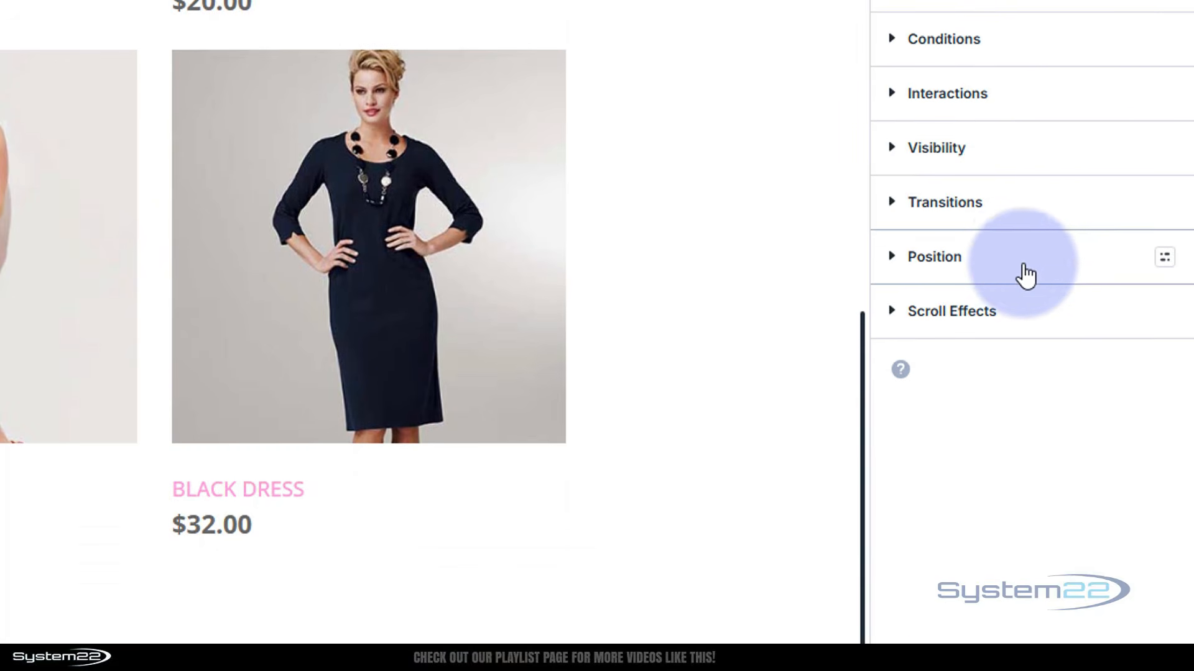
{"action": "left_click", "coordinate": [1023, 266]}
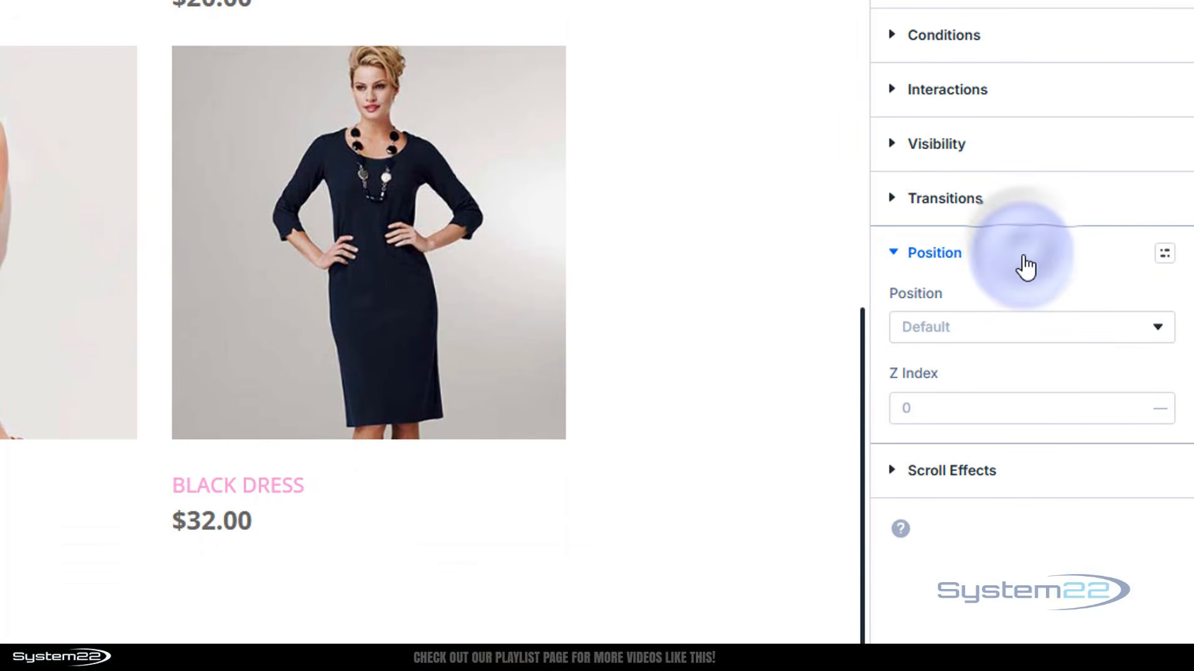
{"action": "left_click", "coordinate": [970, 330]}
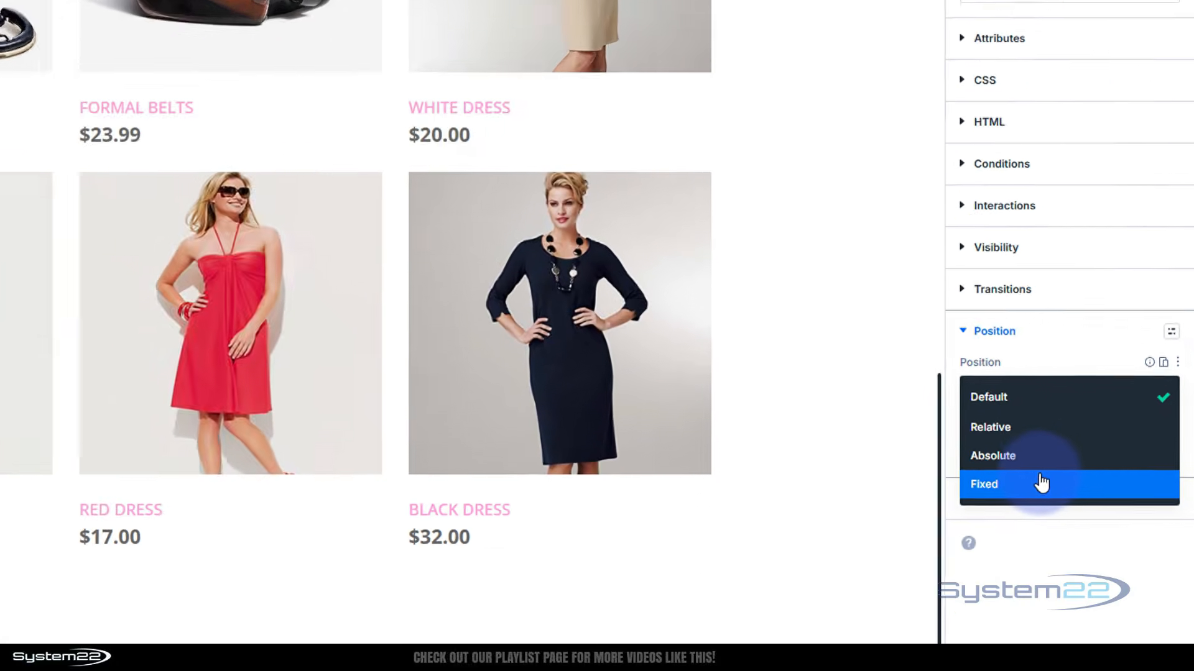
{"action": "left_click", "coordinate": [997, 453]}
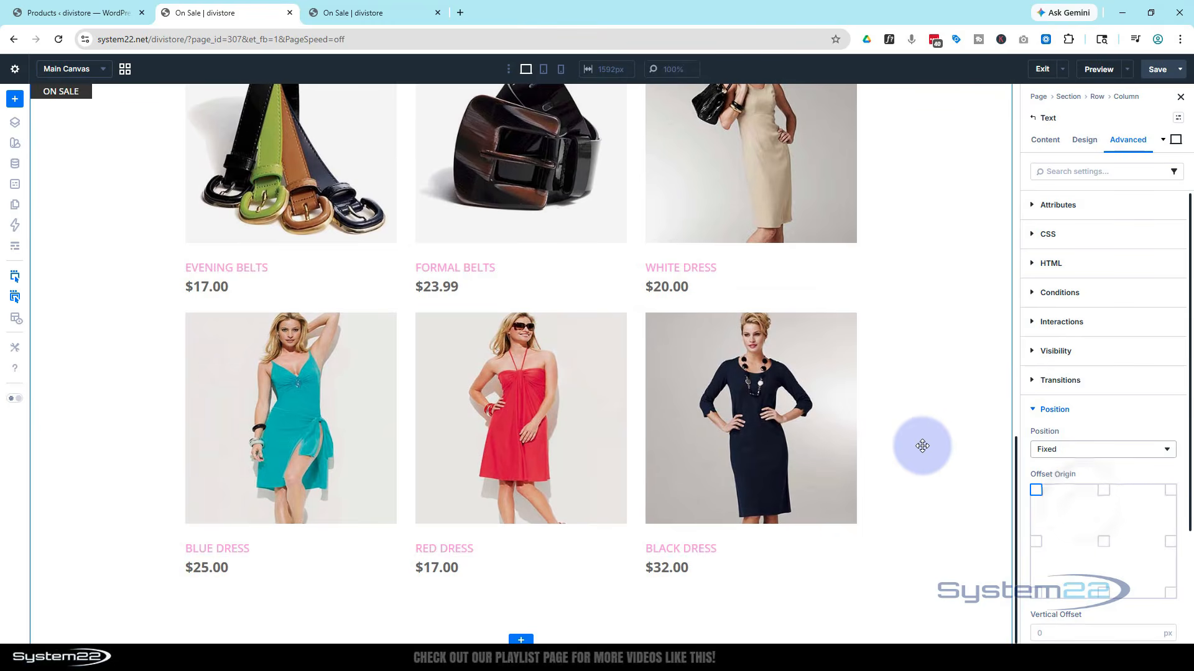
- Set the fixed On Sale module's offset origin to the top-right corner of the page
{"action": "scroll", "coordinate": [896, 457], "scroll_direction": "up", "scroll_amount": 10}
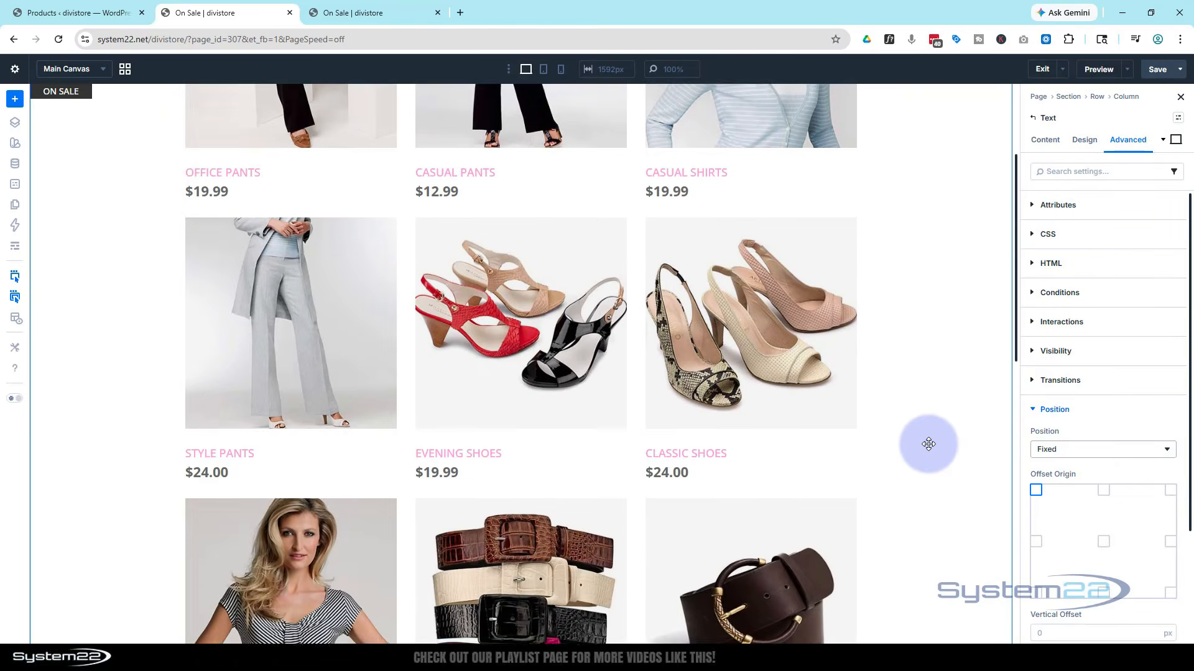
{"action": "scroll", "coordinate": [106, 226], "scroll_direction": "down", "scroll_amount": 2}
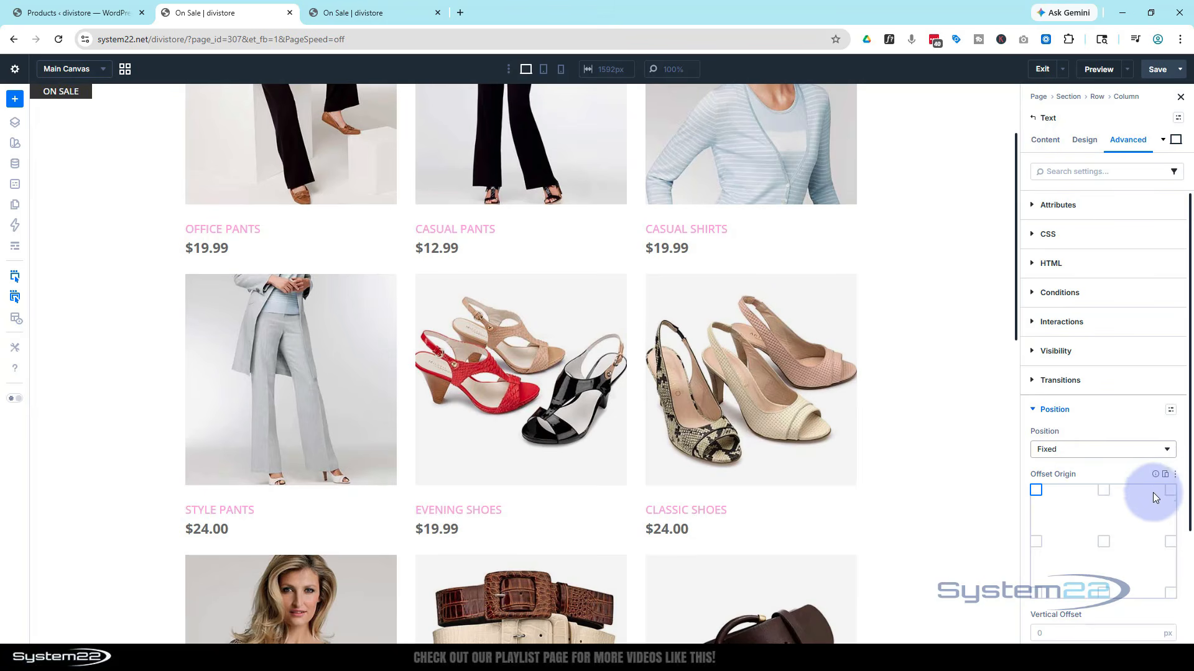
{"action": "left_click", "coordinate": [1169, 491]}
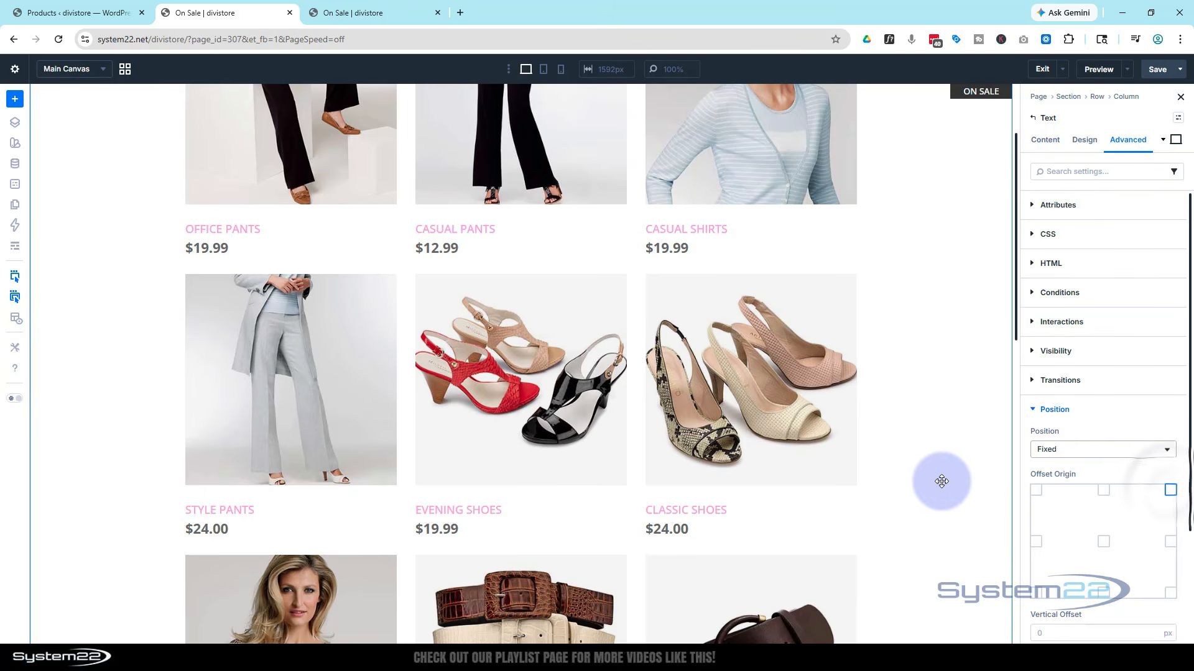
{"action": "scroll", "coordinate": [941, 482], "scroll_direction": "up", "scroll_amount": 2}
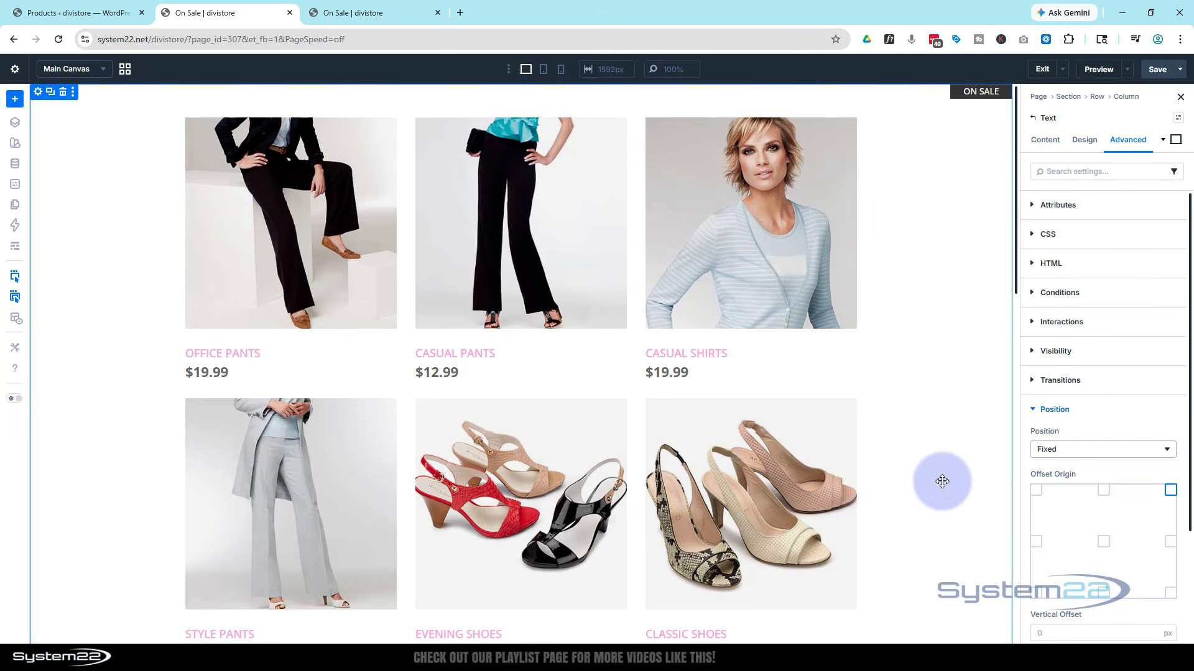
- Check the button's placement below the header on the preview page and set the On Sale module's vertical offset to 150 px
{"action": "left_click", "coordinate": [371, 13]}
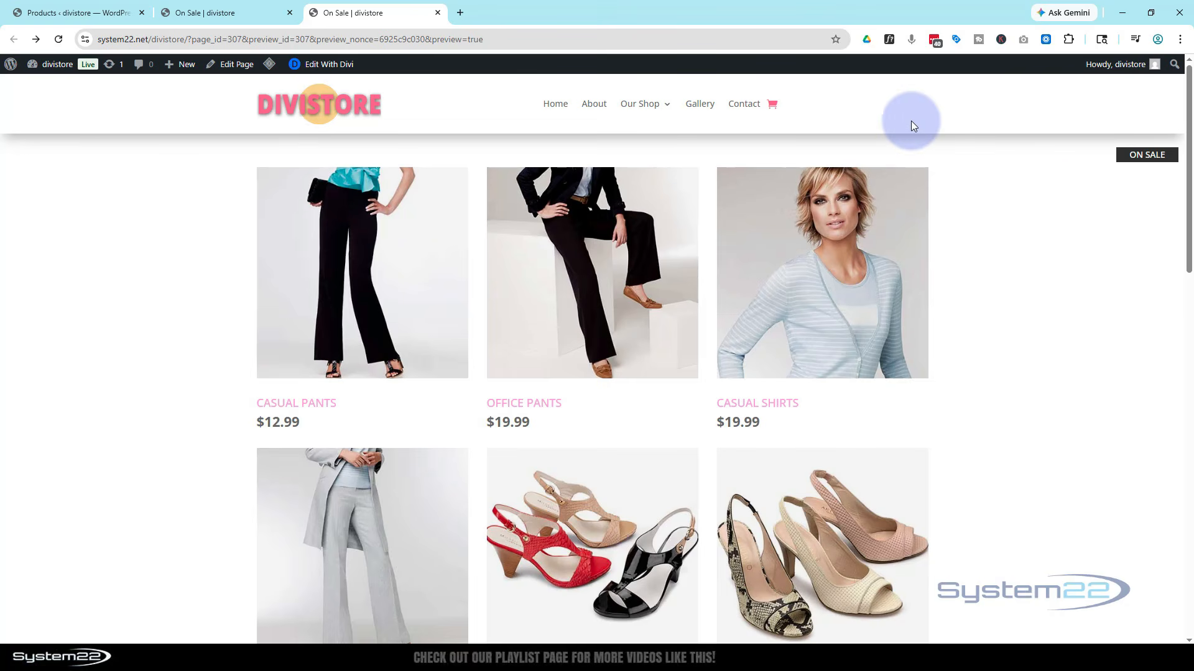
{"action": "left_click", "coordinate": [240, 12]}
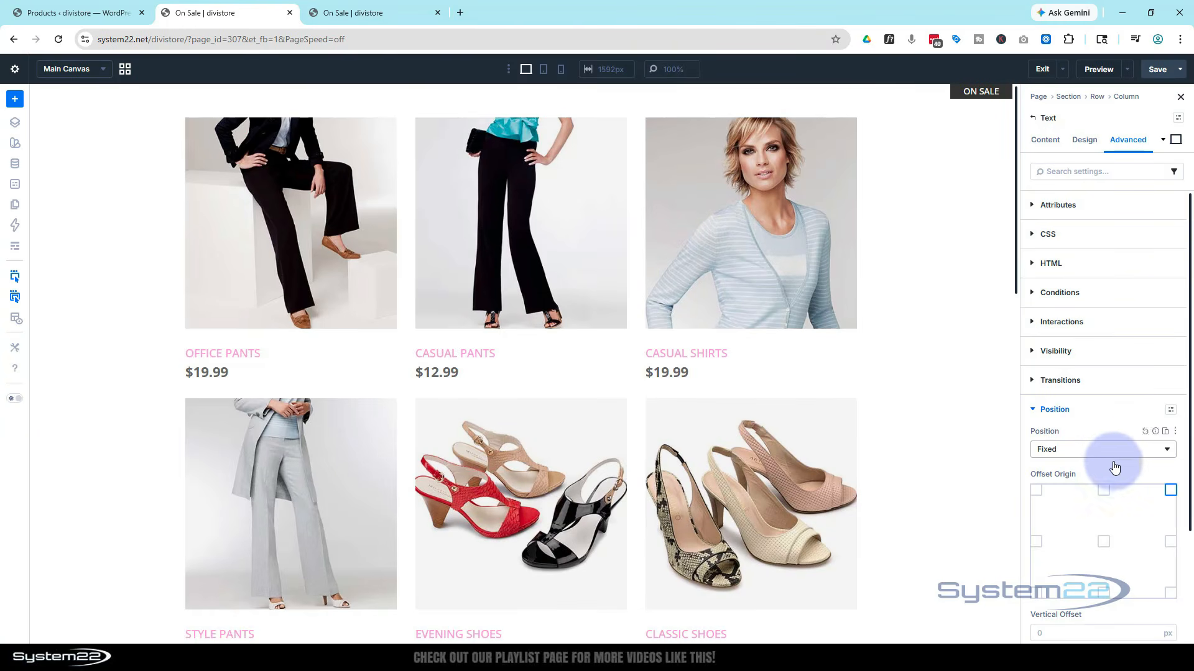
{"action": "scroll", "coordinate": [1129, 460], "scroll_direction": "down", "scroll_amount": 3}
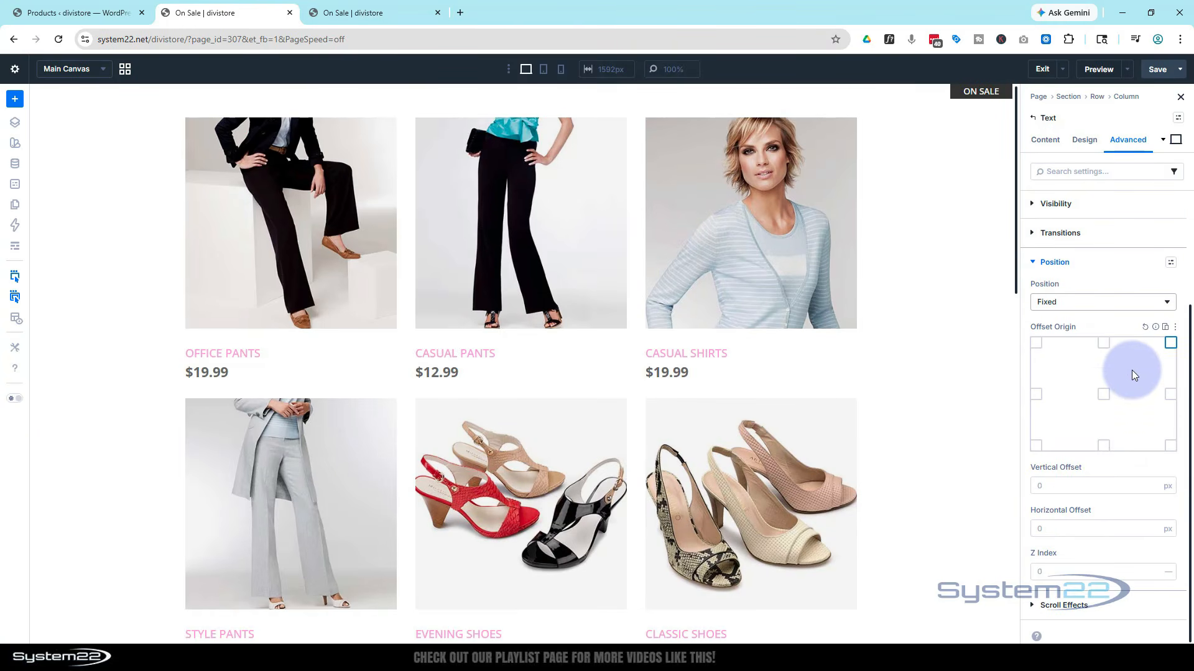
{"action": "left_click", "coordinate": [1067, 482]}
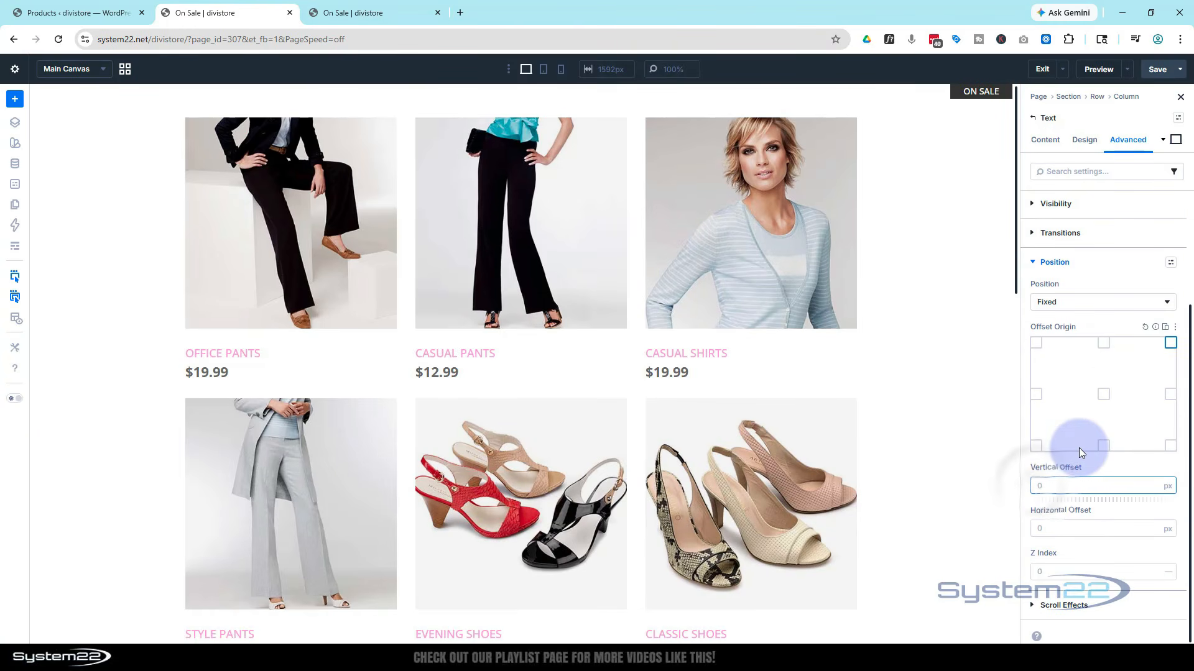
{"action": "type", "text": "150"}
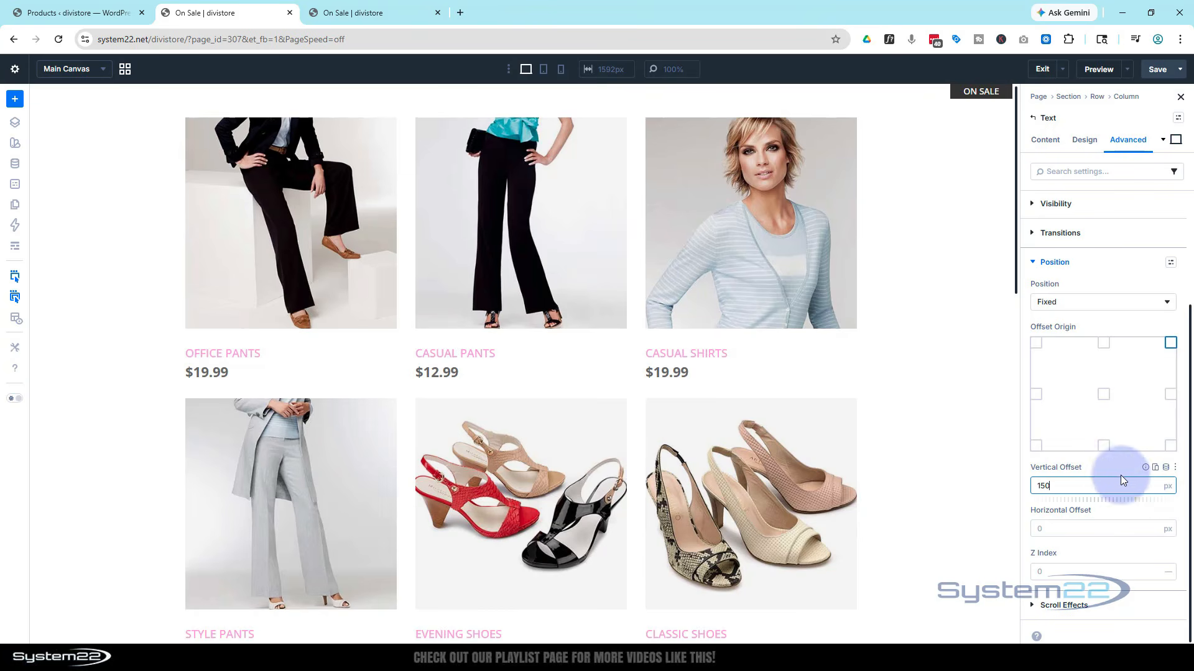
{"action": "left_click", "coordinate": [1119, 515]}
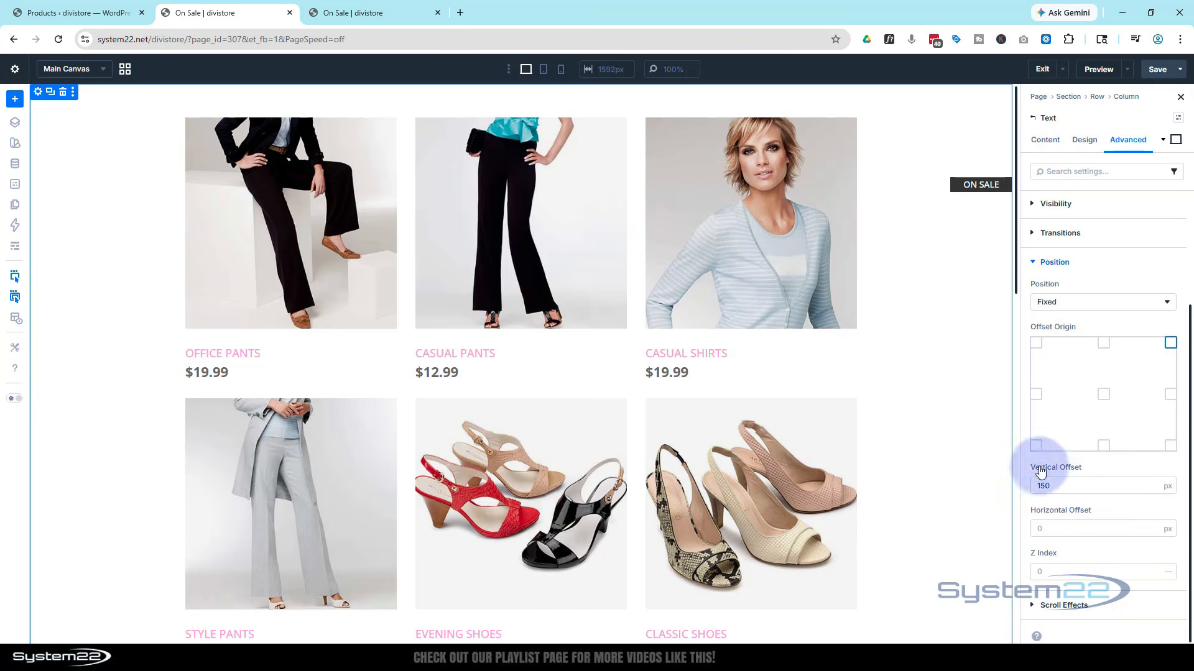
- Set the On Sale module's horizontal offset to 10 px
{"action": "left_click", "coordinate": [1153, 525]}
{"action": "left_click", "coordinate": [1153, 526]}
{"action": "left_click", "coordinate": [1152, 526]}
{"action": "left_click", "coordinate": [1153, 525]}
{"action": "left_click", "coordinate": [1152, 525]}
{"action": "left_click", "coordinate": [1152, 525]}
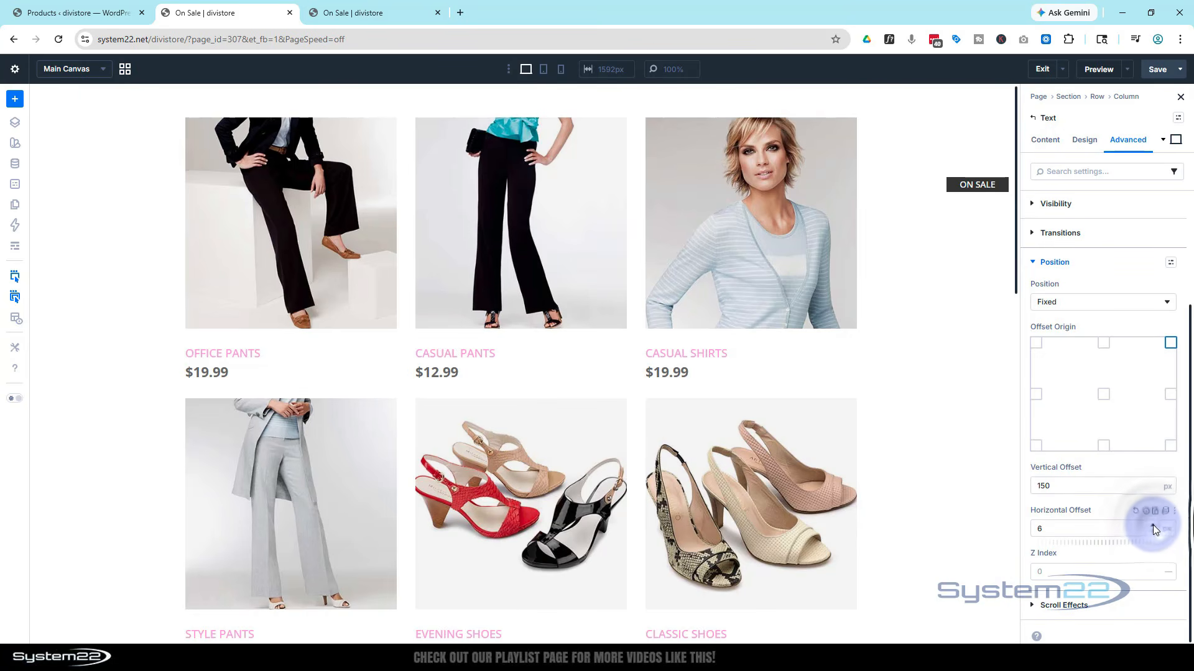
{"action": "left_click", "coordinate": [1153, 525]}
{"action": "left_click", "coordinate": [1152, 525]}
{"action": "left_click", "coordinate": [1152, 526]}
{"action": "left_click", "coordinate": [1153, 525]}
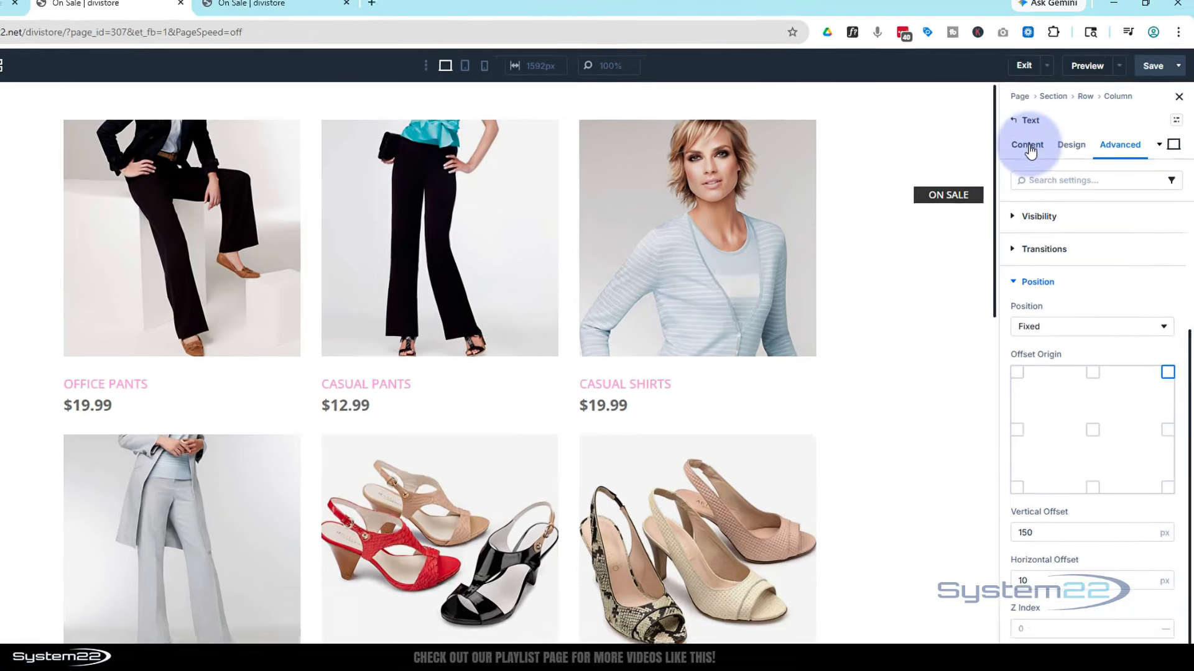
- Add a Dropdown module as a nested element inside the On Sale text module
{"action": "left_click", "coordinate": [1045, 139]}
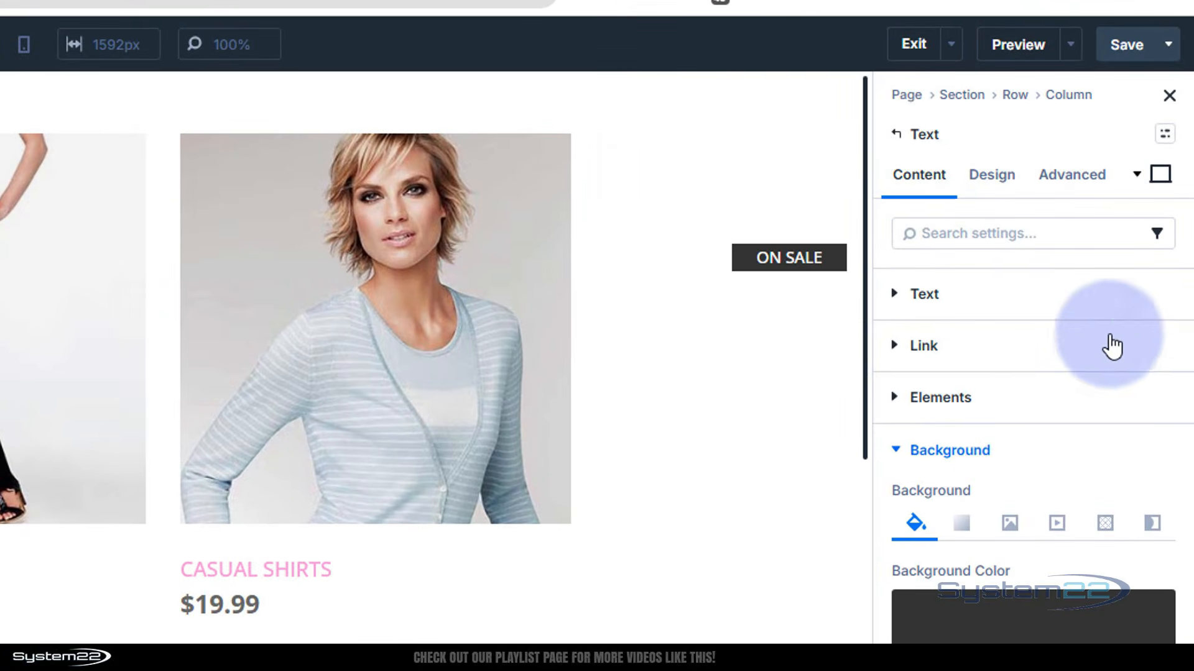
{"action": "left_click", "coordinate": [971, 405]}
{"action": "left_click", "coordinate": [992, 442]}
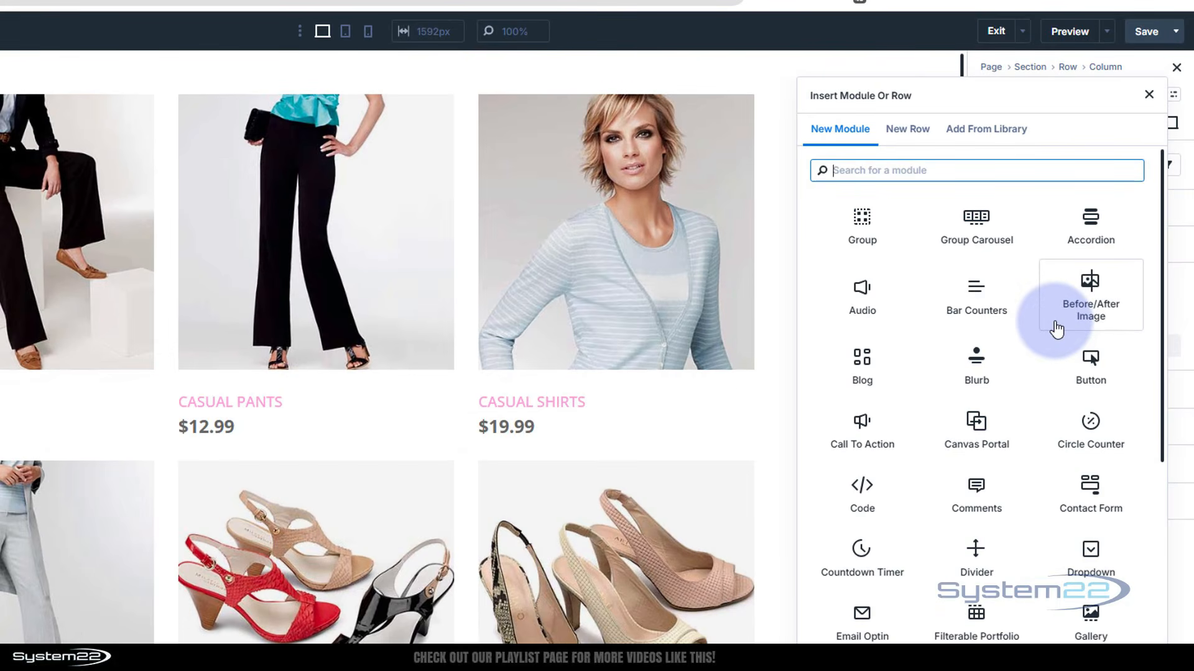
{"action": "left_click", "coordinate": [1092, 553]}
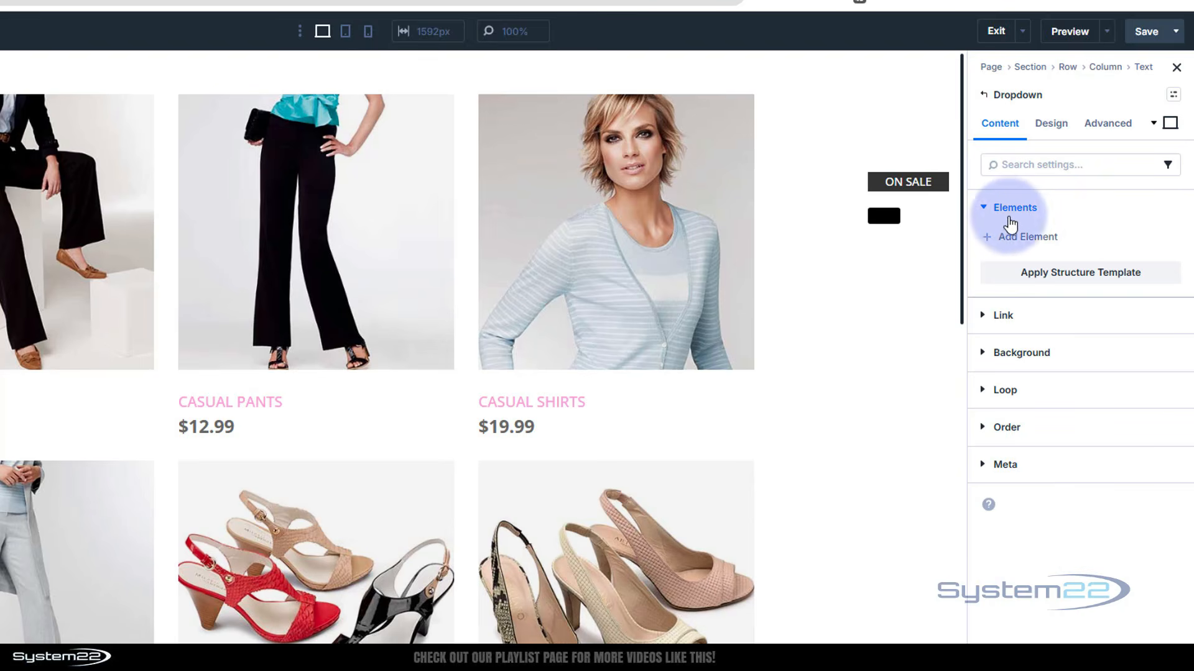
- Add a Link module as an element inside the new Dropdown
{"action": "left_click", "coordinate": [1015, 235]}
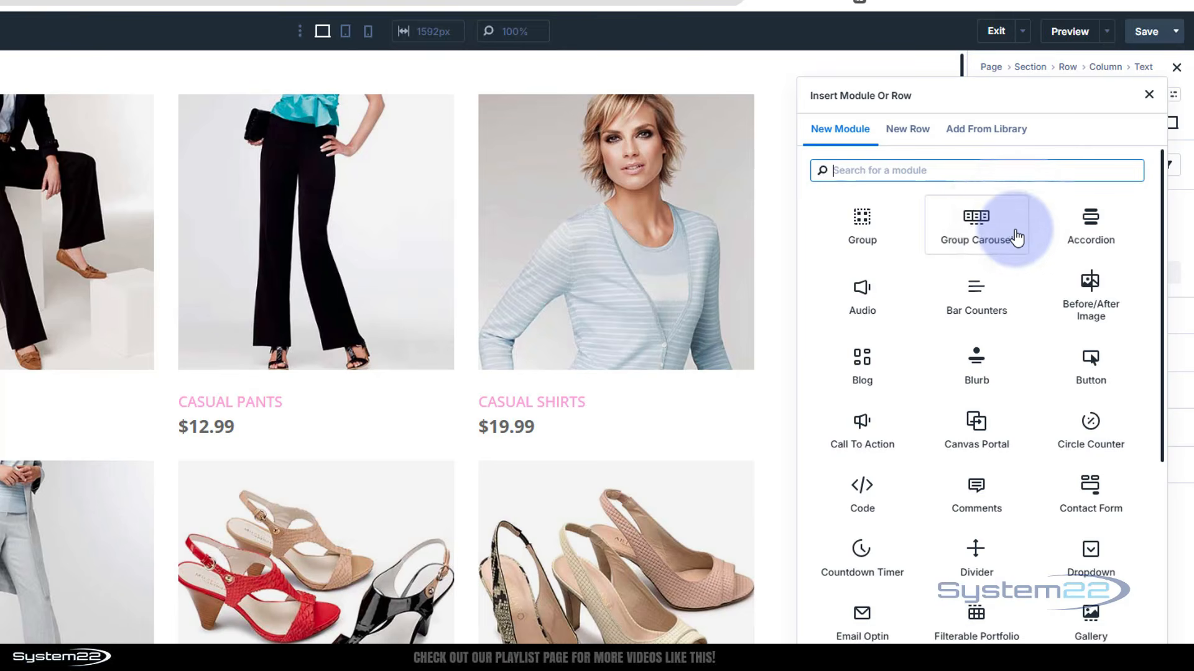
{"action": "scroll", "coordinate": [1016, 237], "scroll_direction": "down", "scroll_amount": 6}
{"action": "scroll", "coordinate": [1057, 249], "scroll_direction": "down", "scroll_amount": 1}
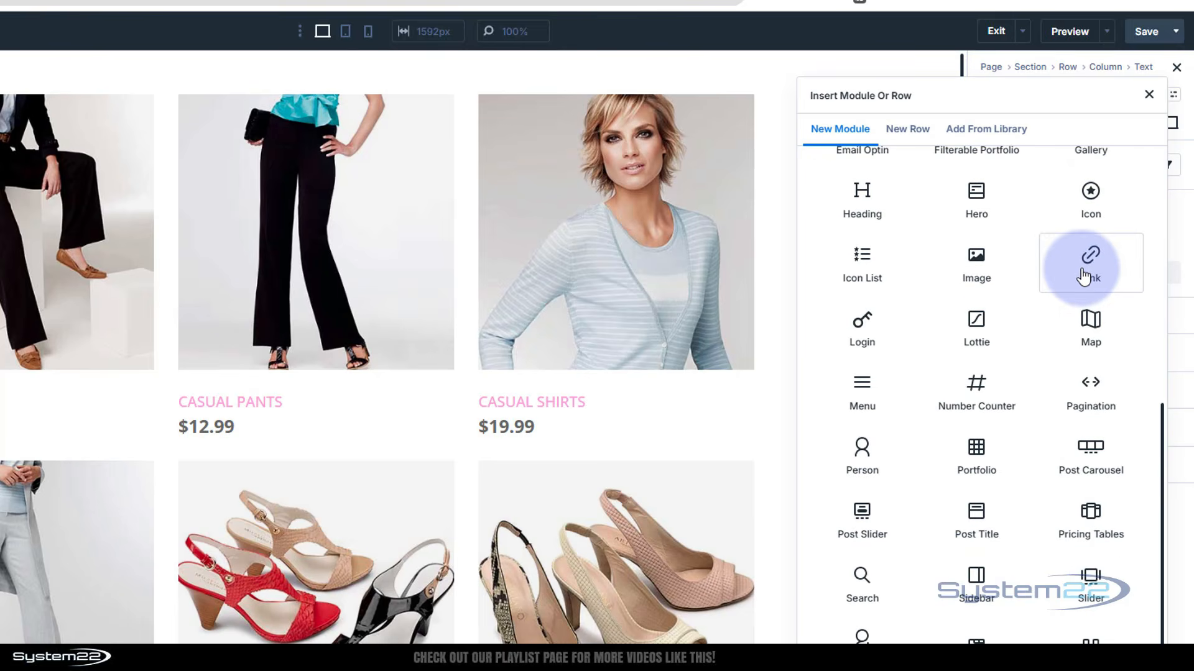
{"action": "left_click", "coordinate": [1090, 262]}
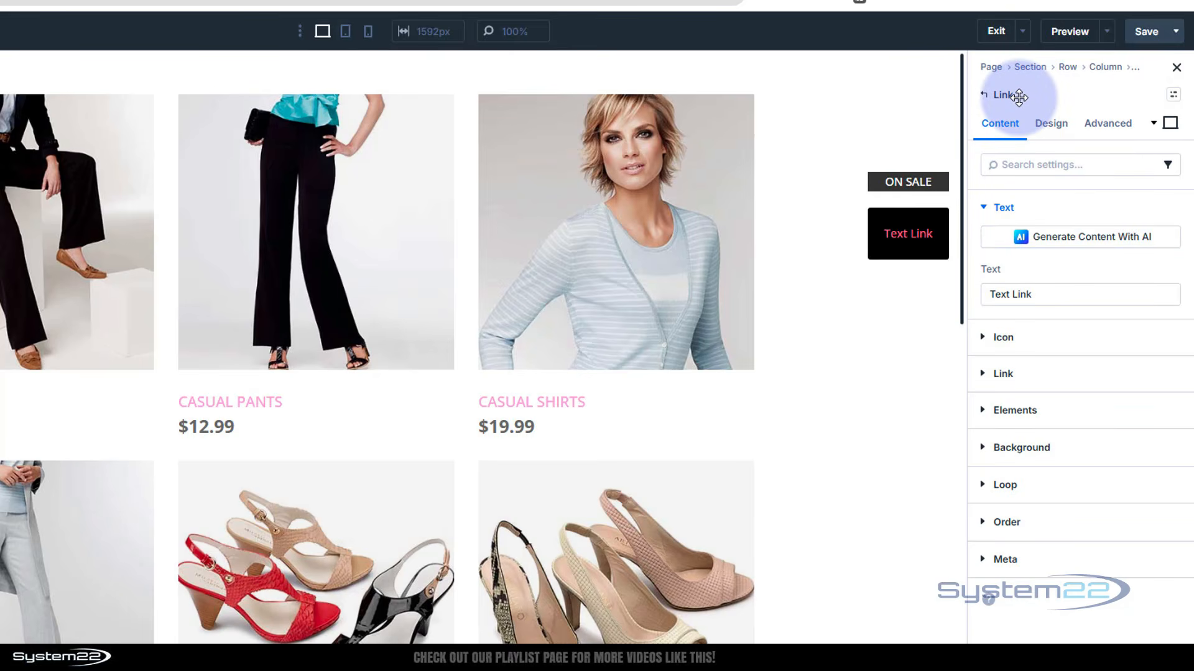
- Enable looping on the Link module and replace the Posts post type with Products
{"action": "left_click", "coordinate": [984, 488]}
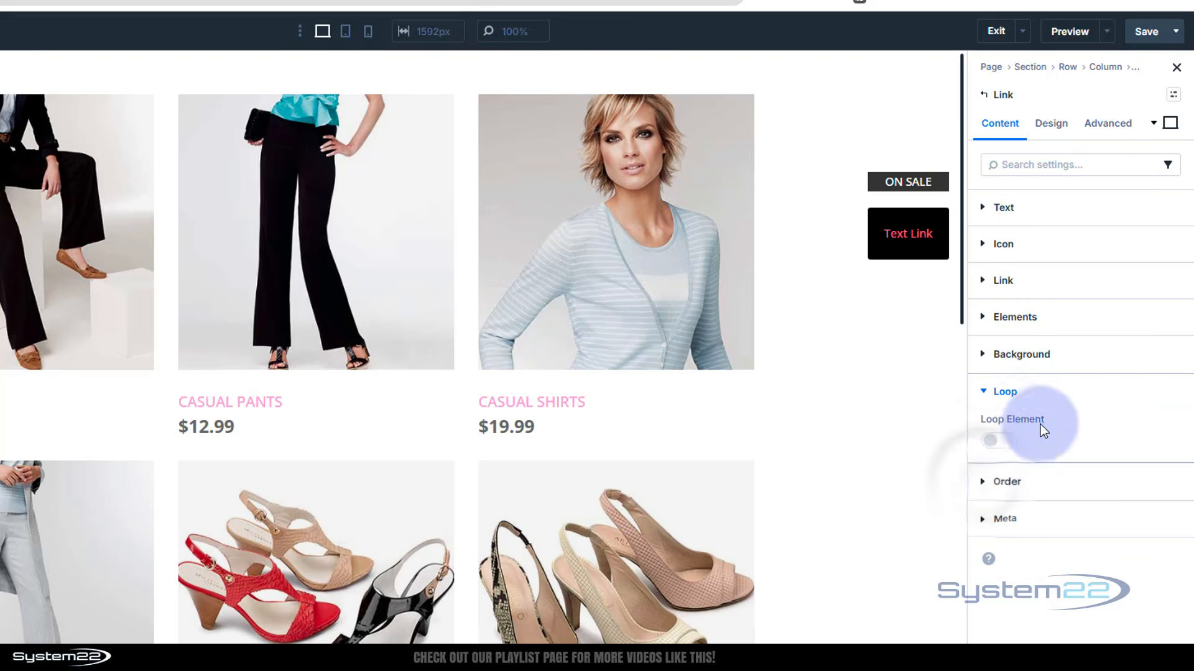
{"action": "left_click", "coordinate": [1003, 442]}
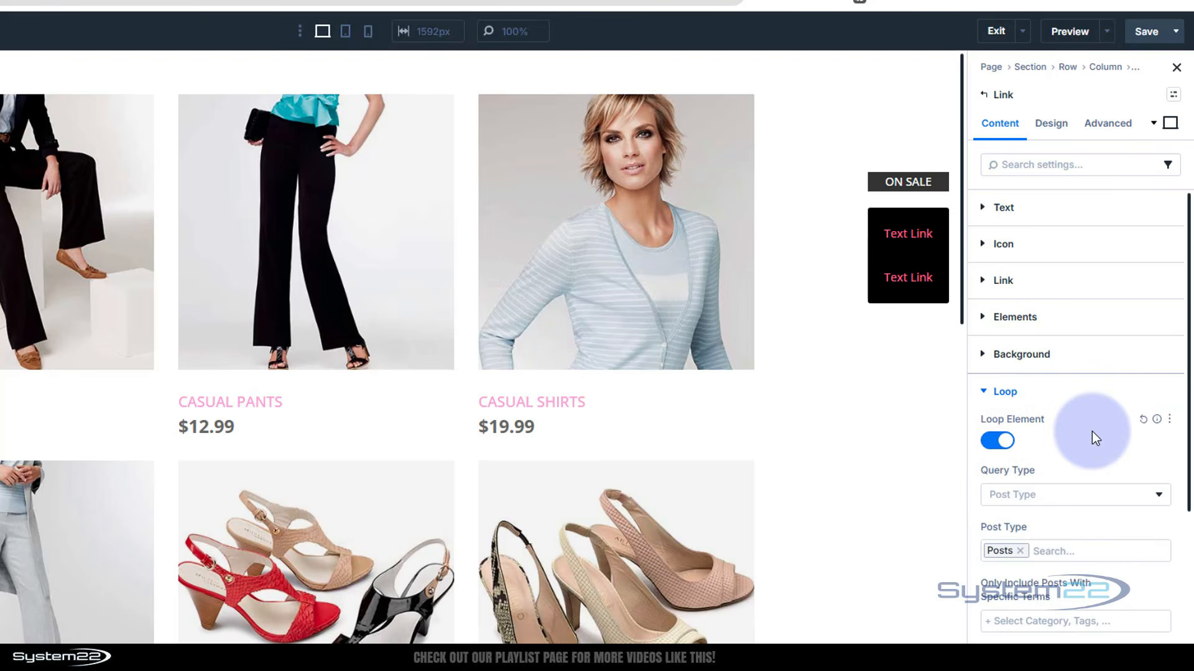
{"action": "scroll", "coordinate": [1093, 428], "scroll_direction": "down", "scroll_amount": 3}
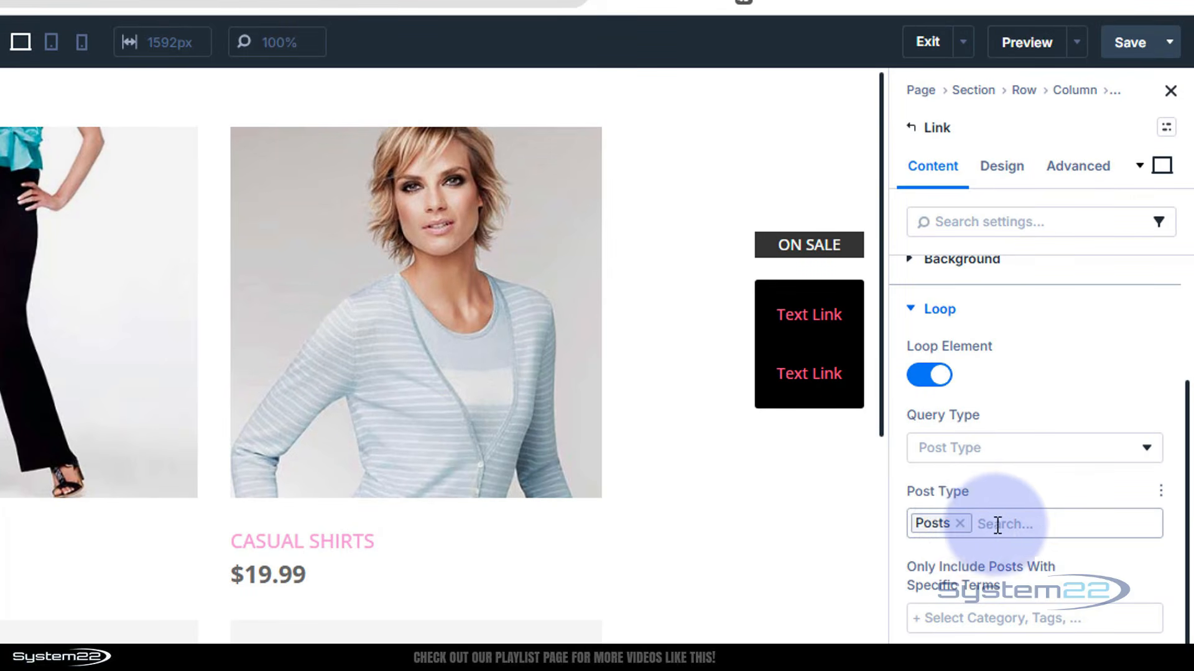
{"action": "left_click", "coordinate": [962, 526]}
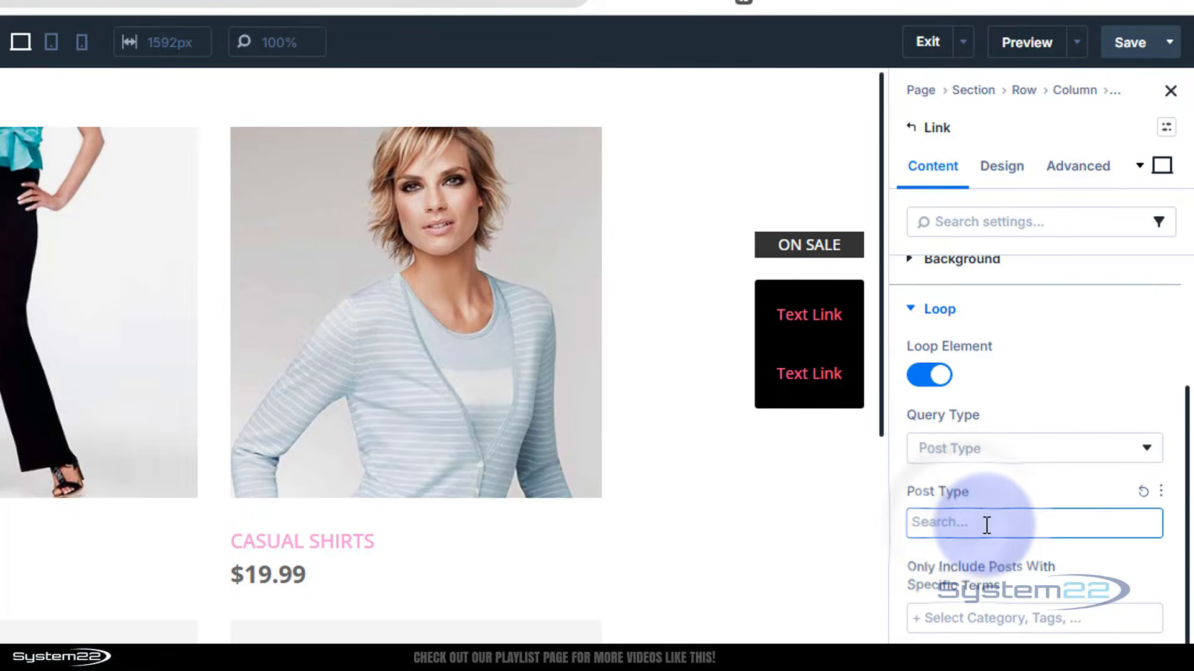
{"action": "left_click", "coordinate": [991, 526]}
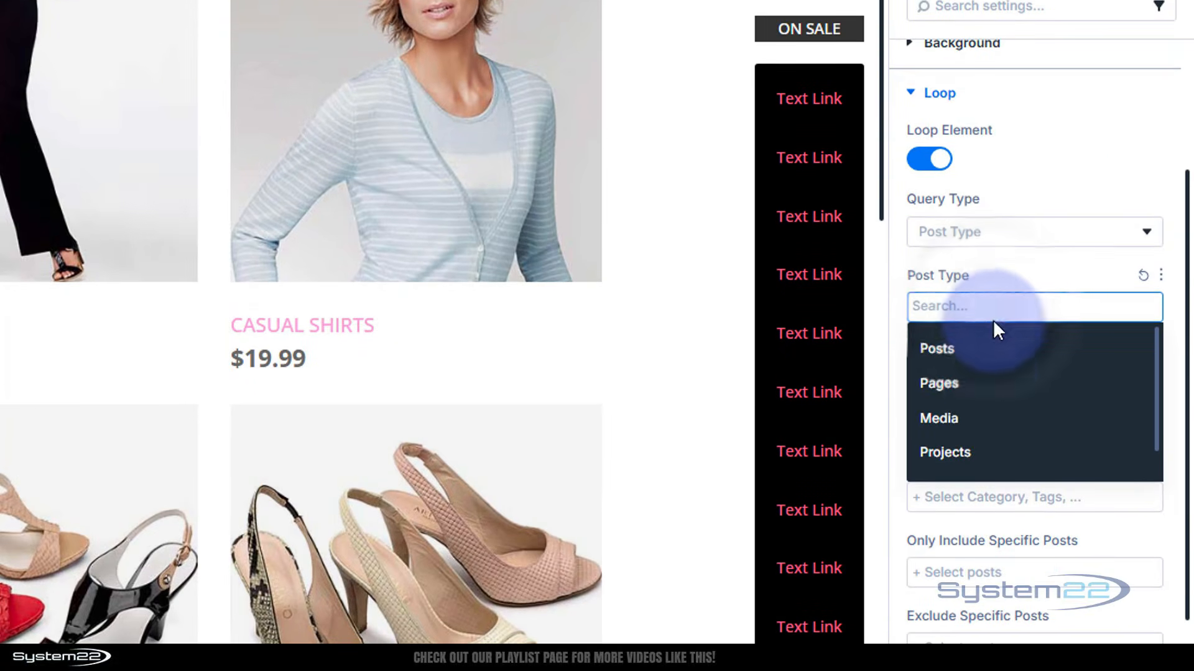
{"action": "scroll", "coordinate": [1009, 454], "scroll_direction": "down", "scroll_amount": 1}
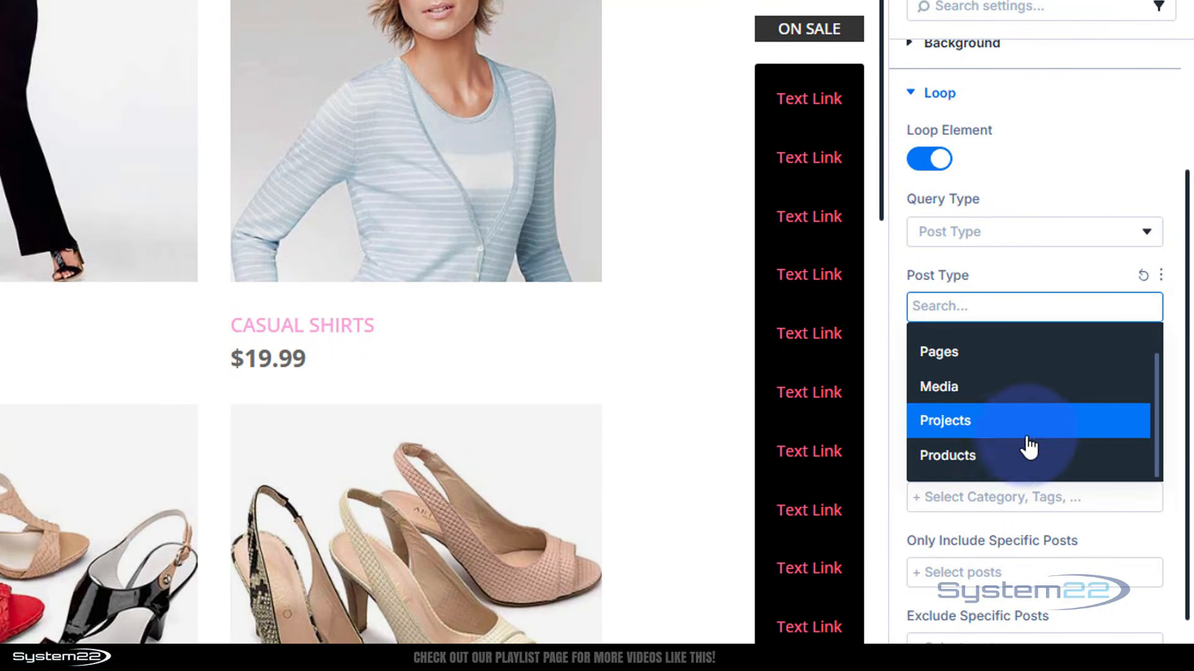
{"action": "left_click", "coordinate": [987, 460]}
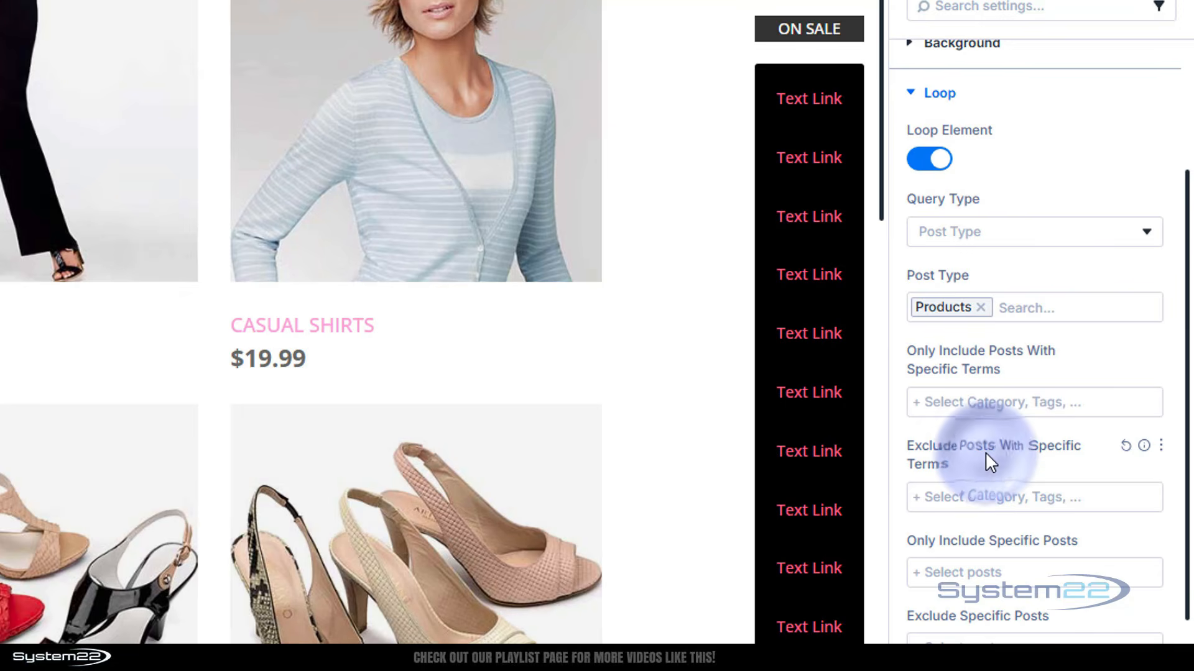
- Limit the link loop to products in the Clearance and On Sale product categories
{"action": "left_click", "coordinate": [977, 410]}
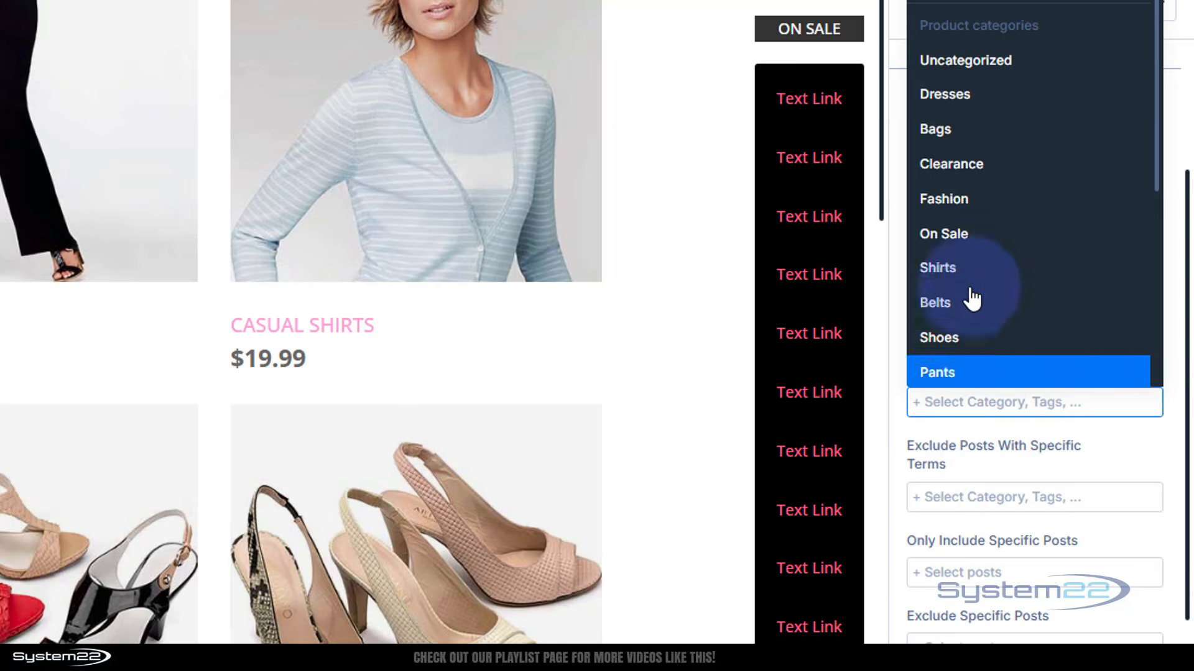
{"action": "left_click", "coordinate": [939, 167]}
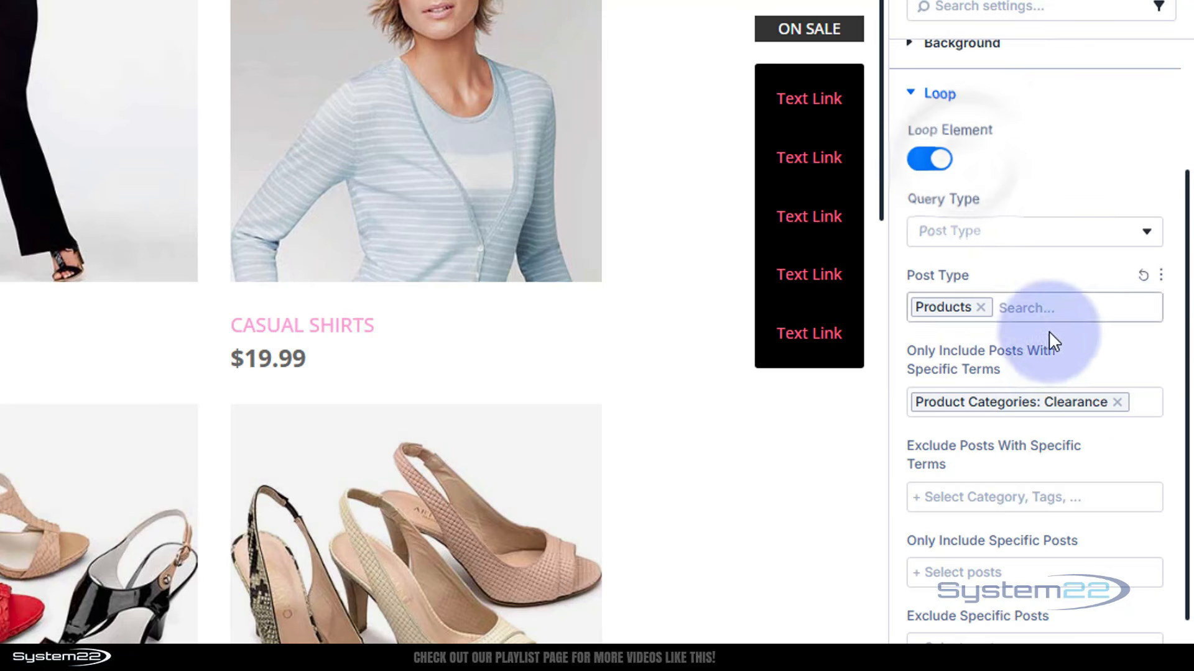
{"action": "left_click", "coordinate": [1151, 402]}
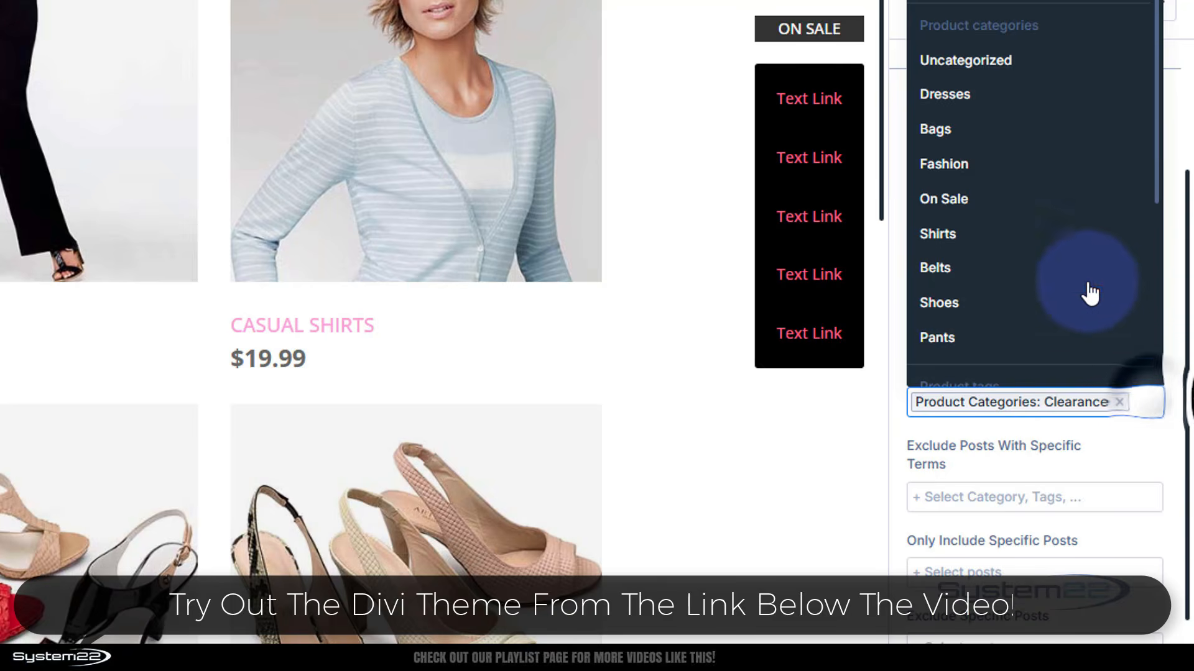
{"action": "left_click", "coordinate": [1032, 208]}
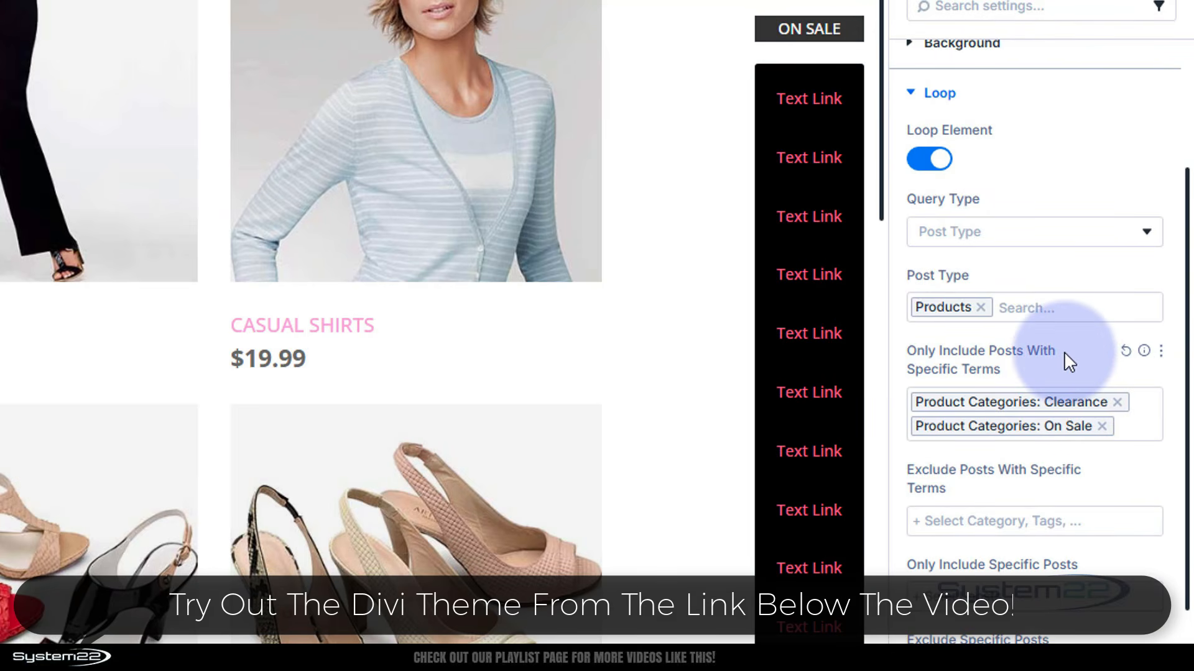
- Examine the loop's include and exclude filters, including the products selectable under Only Include Specific Posts
{"action": "scroll", "coordinate": [1064, 352], "scroll_direction": "down", "scroll_amount": 5}
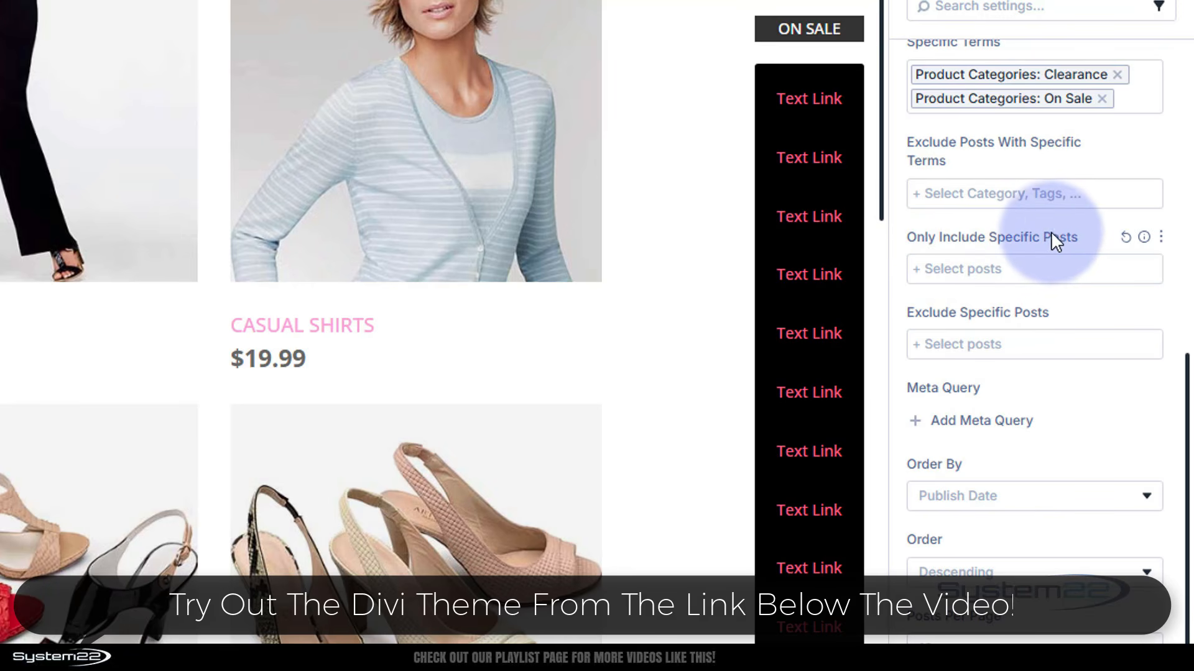
{"action": "scroll", "coordinate": [1051, 280], "scroll_direction": "up", "scroll_amount": 2}
{"action": "scroll", "coordinate": [1049, 289], "scroll_direction": "up", "scroll_amount": 4}
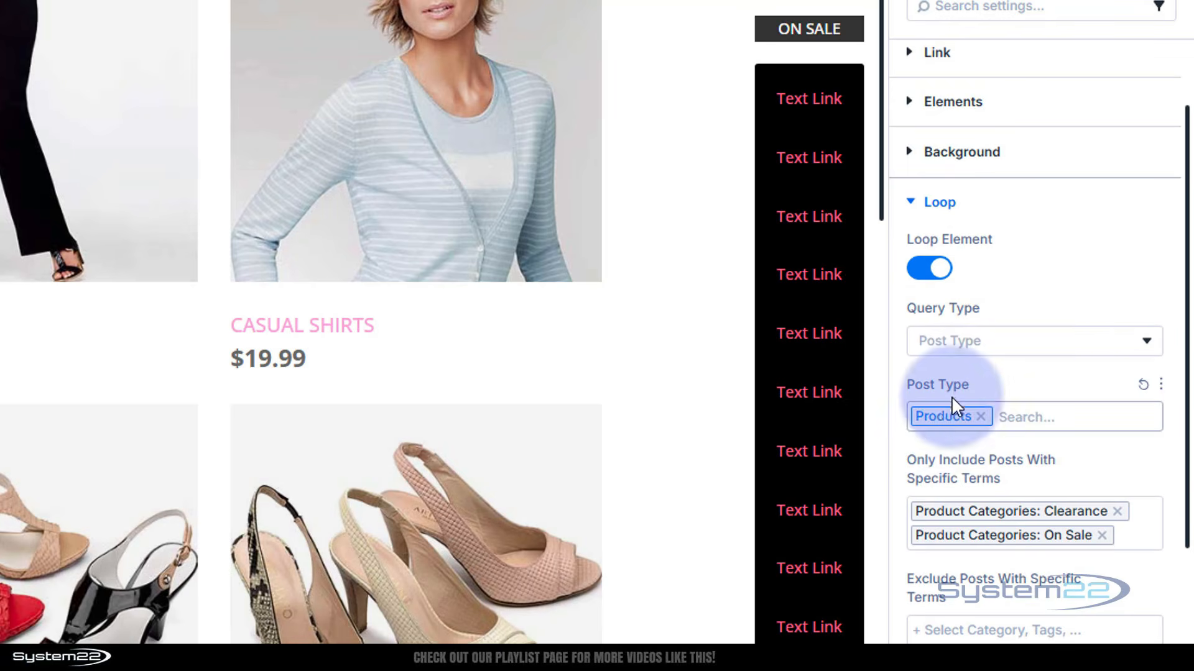
{"action": "scroll", "coordinate": [1059, 389], "scroll_direction": "down", "scroll_amount": 2}
{"action": "scroll", "coordinate": [1060, 389], "scroll_direction": "down", "scroll_amount": 5}
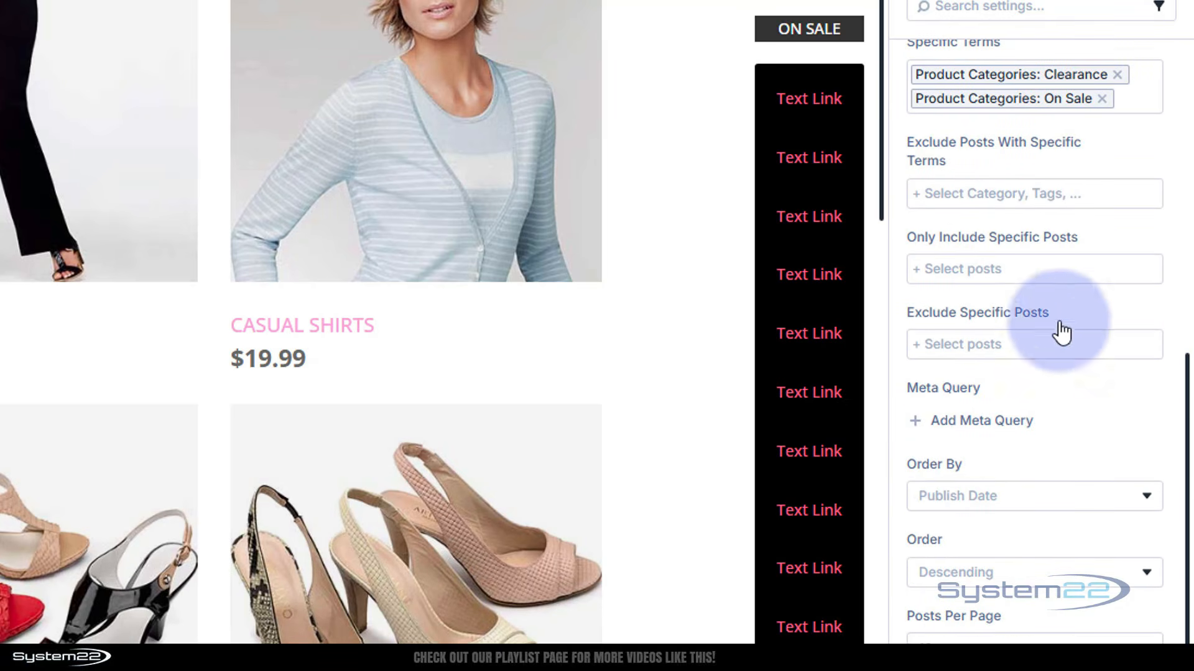
{"action": "left_click", "coordinate": [1053, 280]}
{"action": "scroll", "coordinate": [1066, 395], "scroll_direction": "down", "scroll_amount": 5}
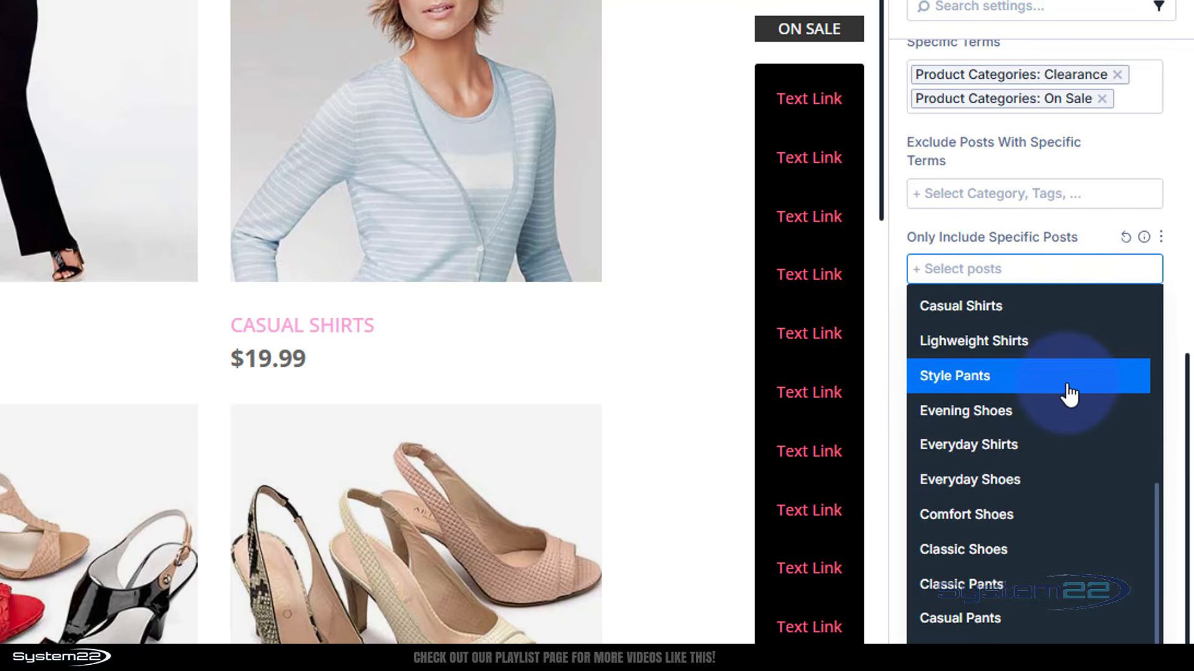
{"action": "scroll", "coordinate": [1068, 395], "scroll_direction": "up", "scroll_amount": 5}
{"action": "left_click", "coordinate": [1007, 218]}
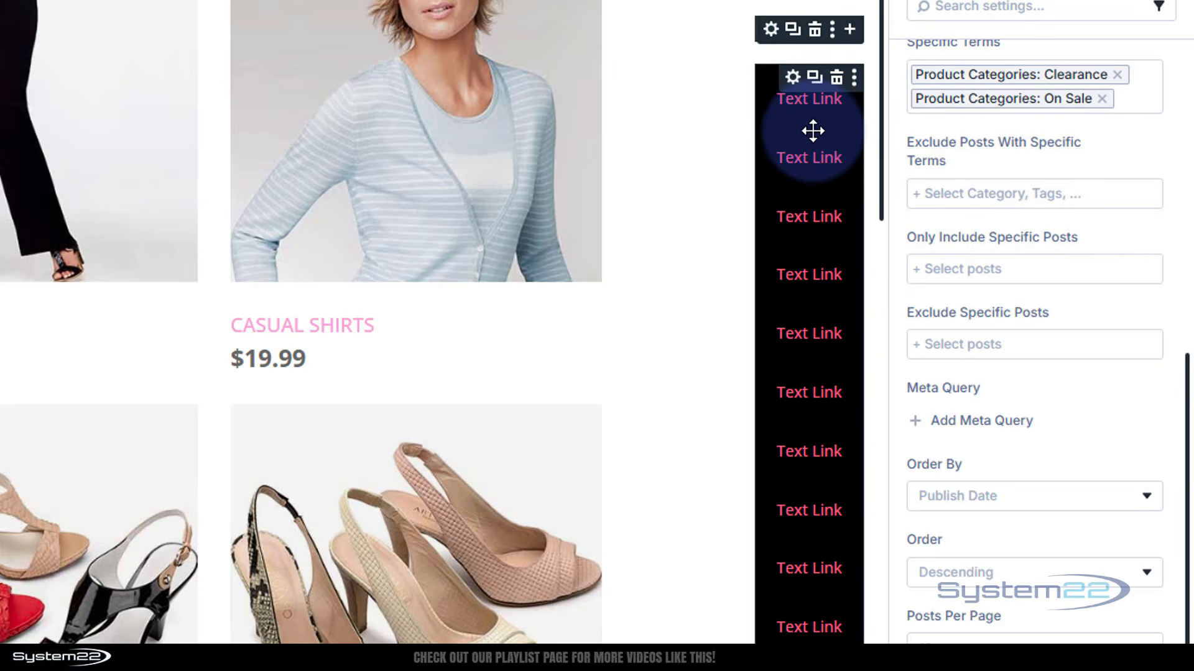
{"action": "left_click_drag", "start_coordinate": [813, 131], "coordinate": [819, 460]}
- Set the loop's Posts Per Page to 12 and review the available Order By and Order options
{"action": "scroll", "coordinate": [1083, 396], "scroll_direction": "down", "scroll_amount": 1}
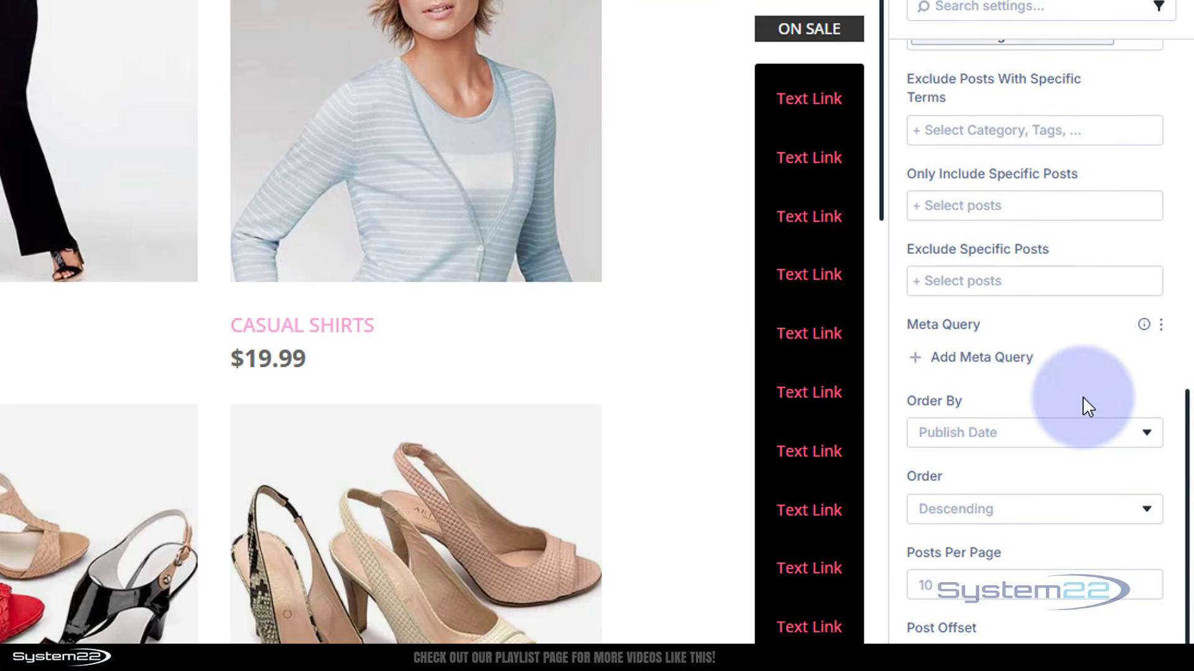
{"action": "left_click", "coordinate": [995, 583]}
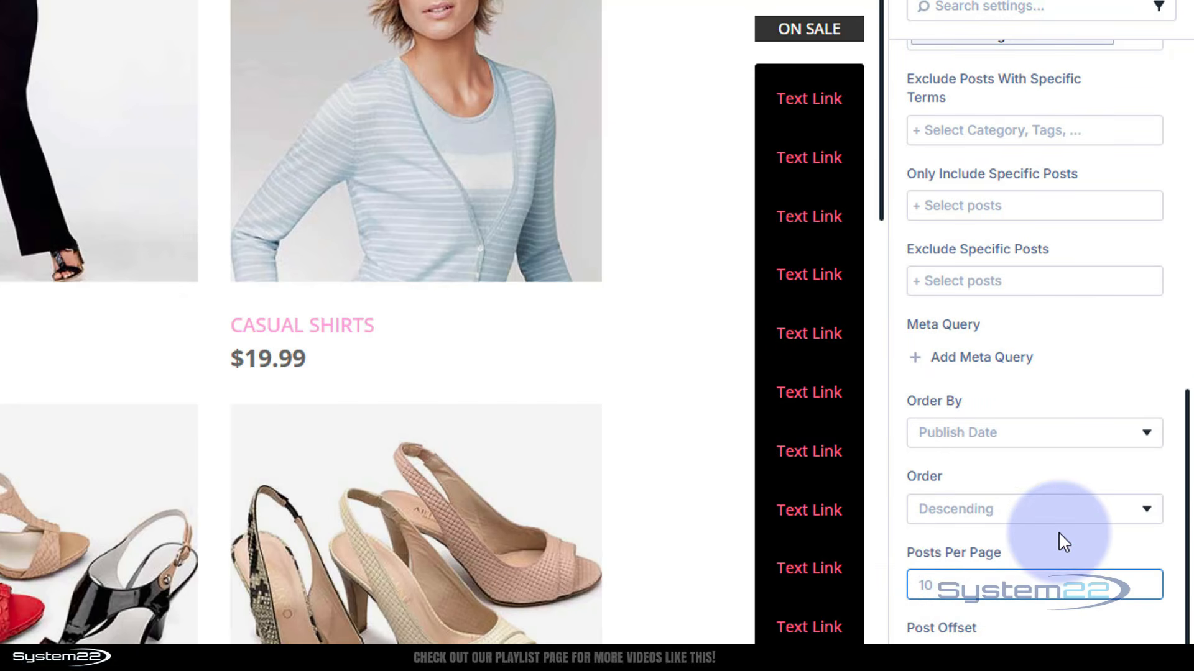
{"action": "type", "text": "12"}
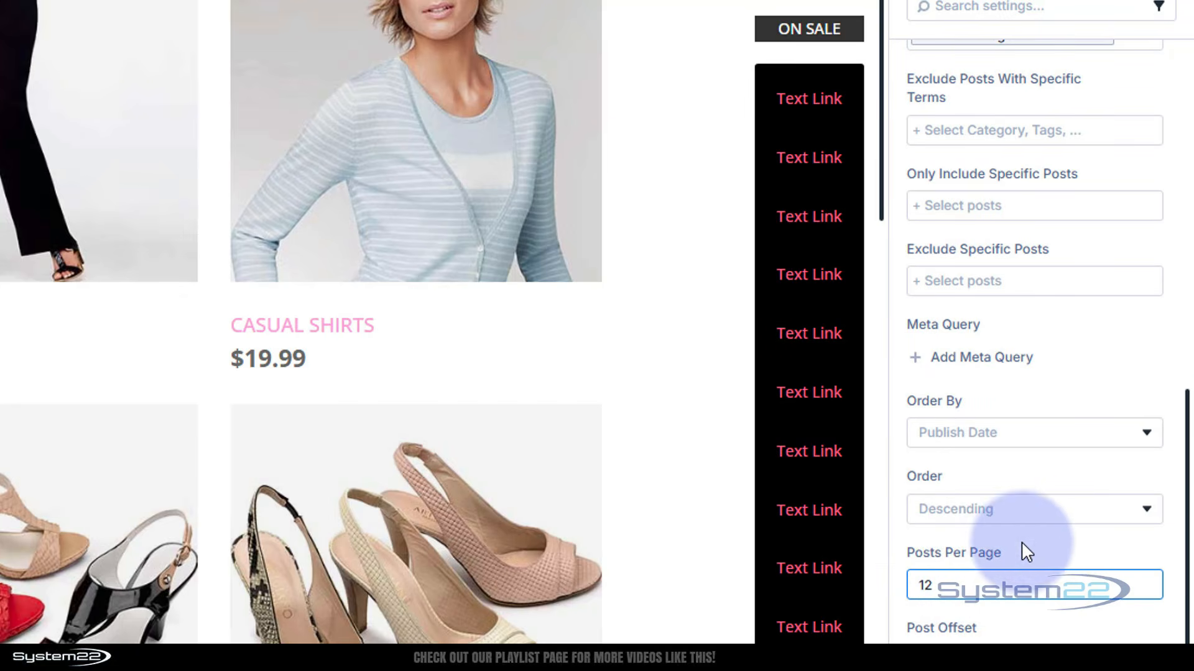
{"action": "left_click", "coordinate": [1024, 548]}
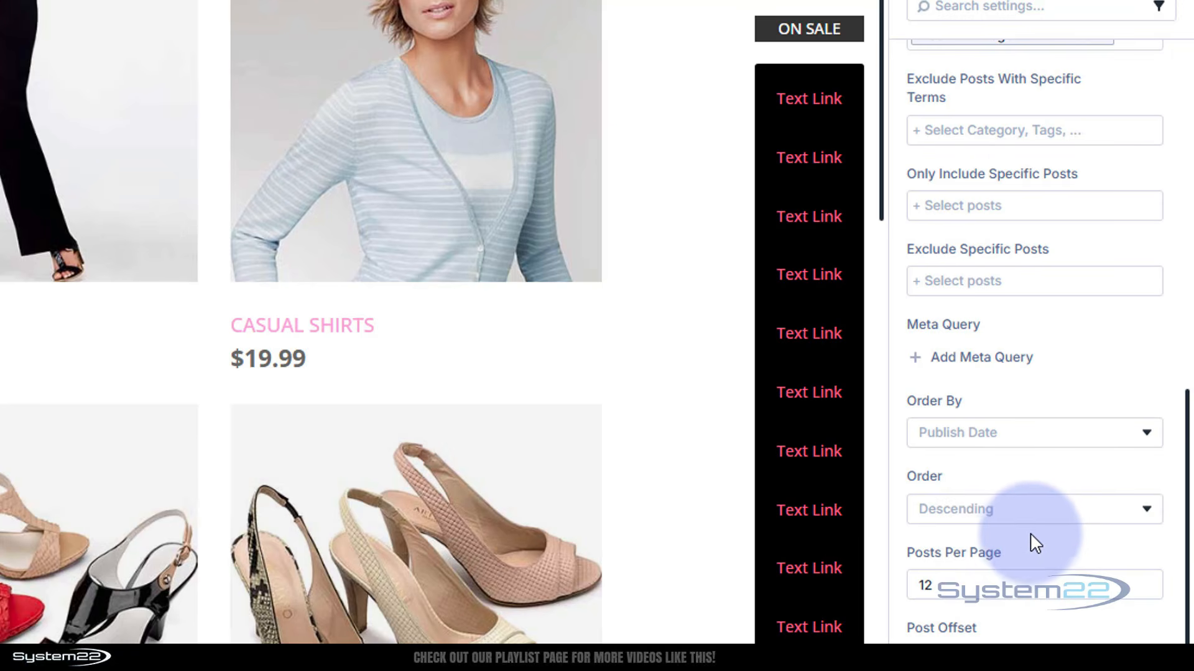
{"action": "left_click", "coordinate": [994, 434]}
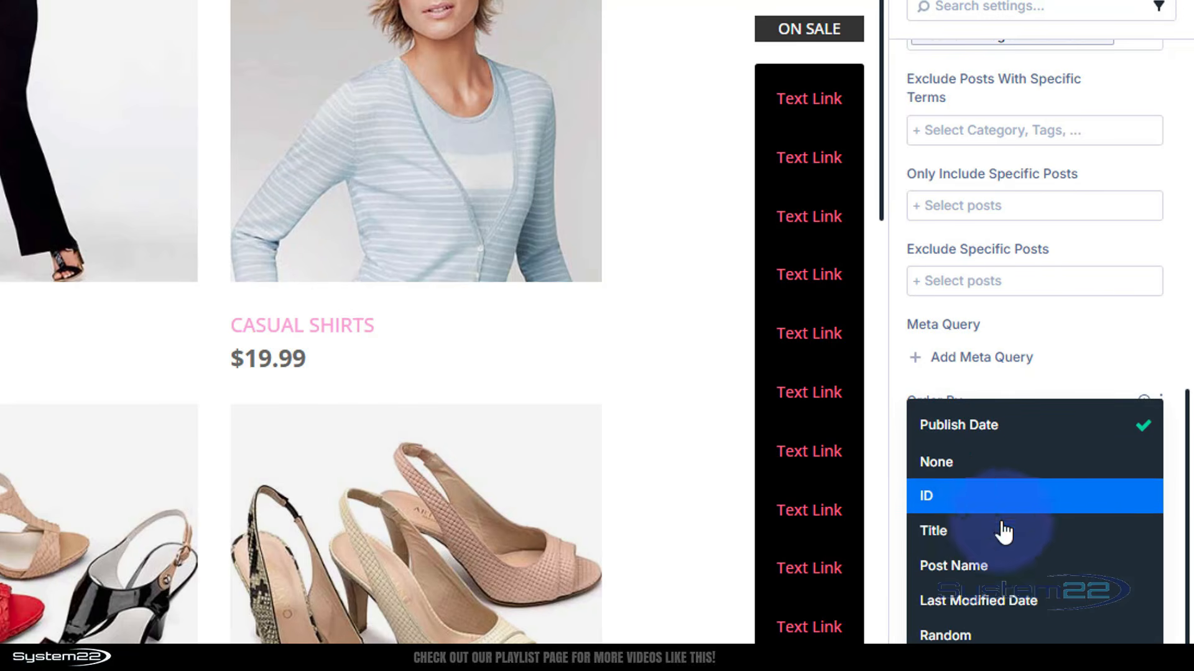
{"action": "left_click", "coordinate": [1073, 376]}
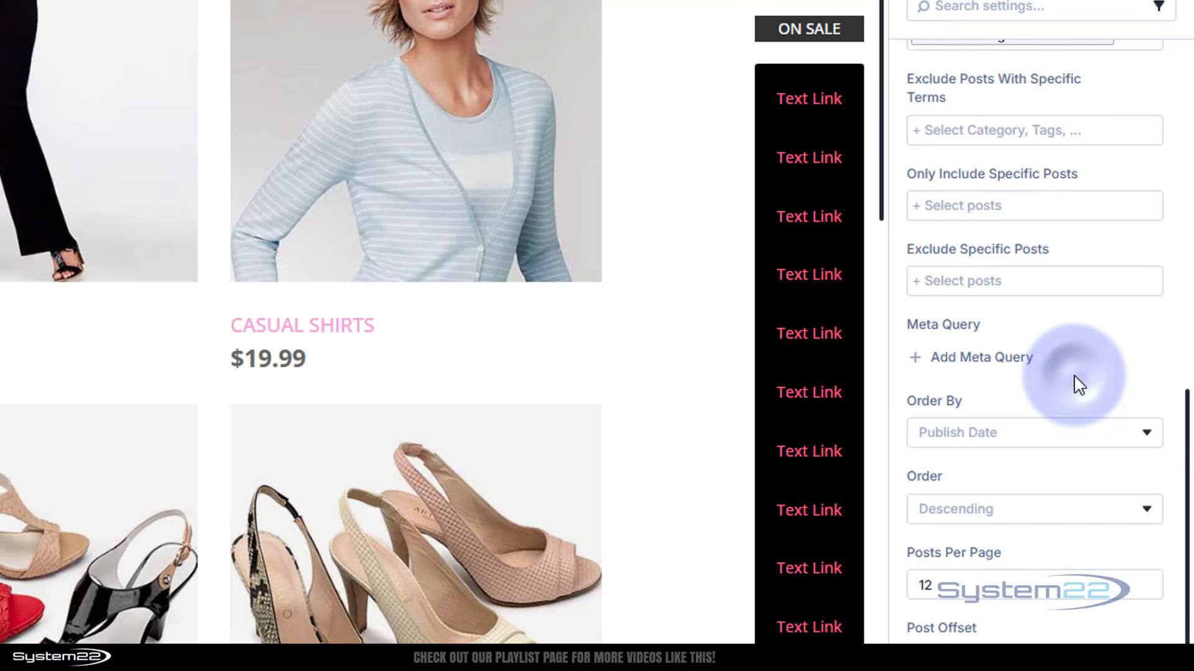
{"action": "left_click", "coordinate": [1018, 511]}
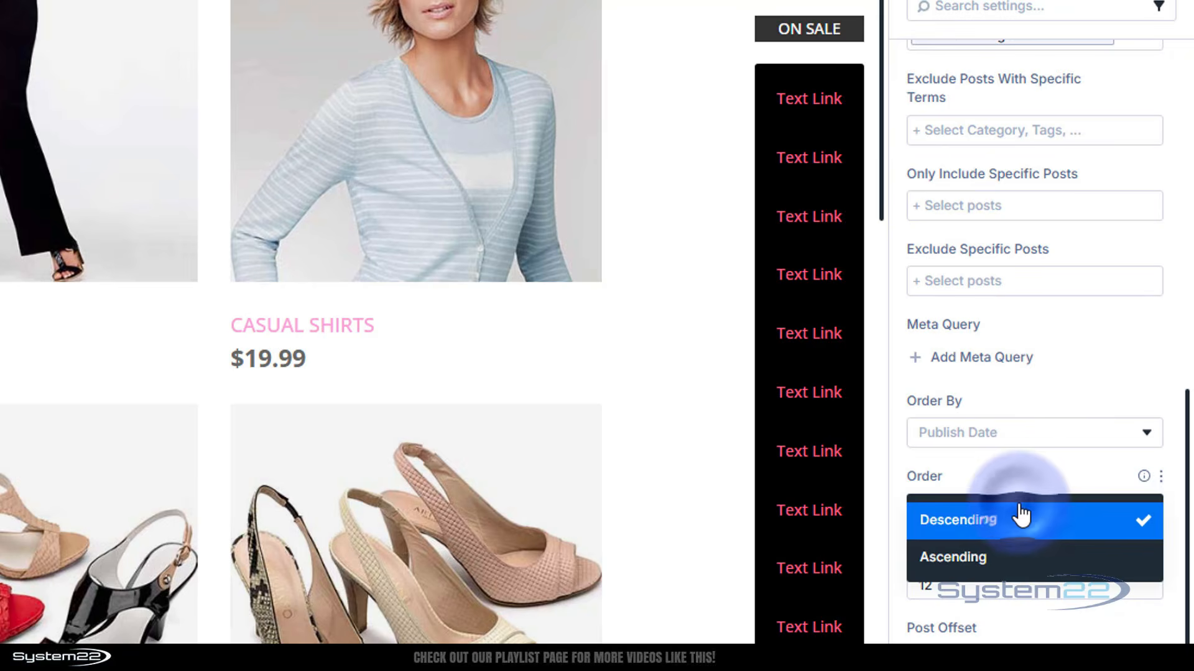
{"action": "left_click", "coordinate": [1034, 485]}
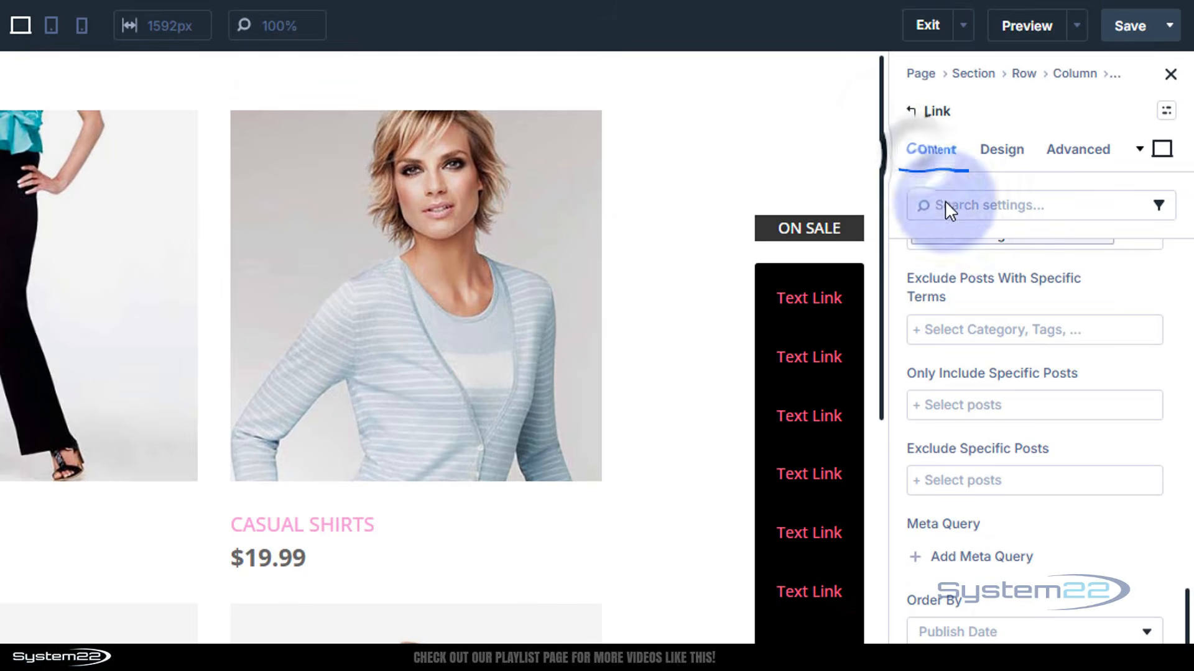
- Replace the link's text with the Loop Product Title dynamic content and look at its icon options
{"action": "scroll", "coordinate": [972, 299], "scroll_direction": "up", "scroll_amount": 10}
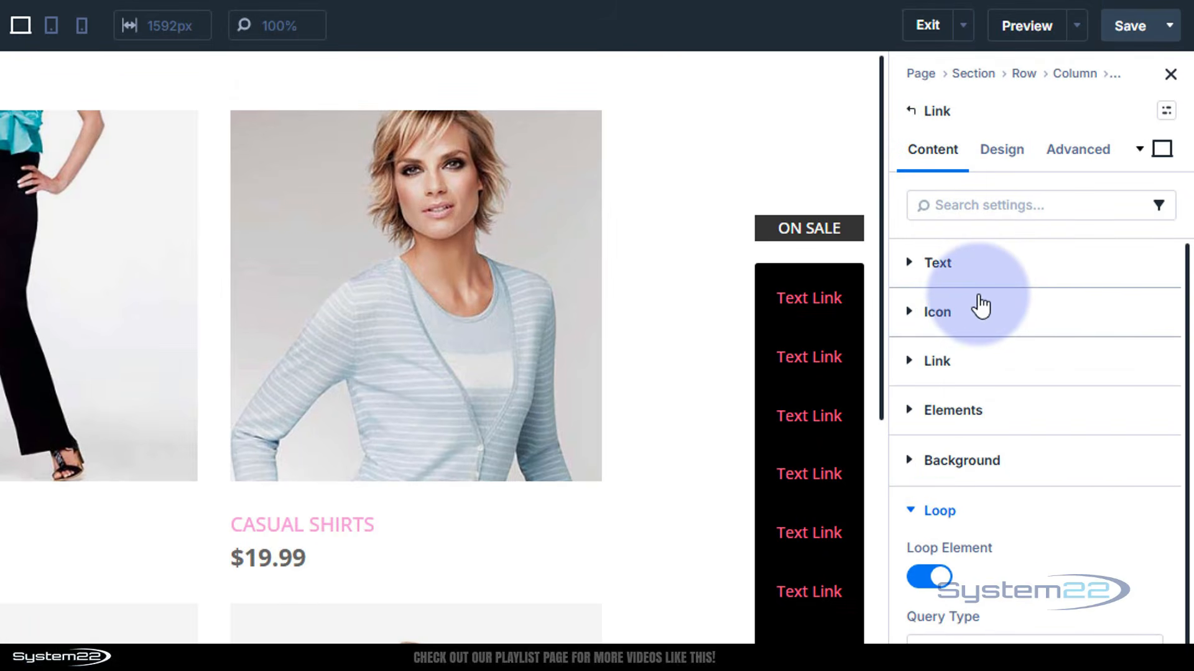
{"action": "left_click", "coordinate": [984, 266]}
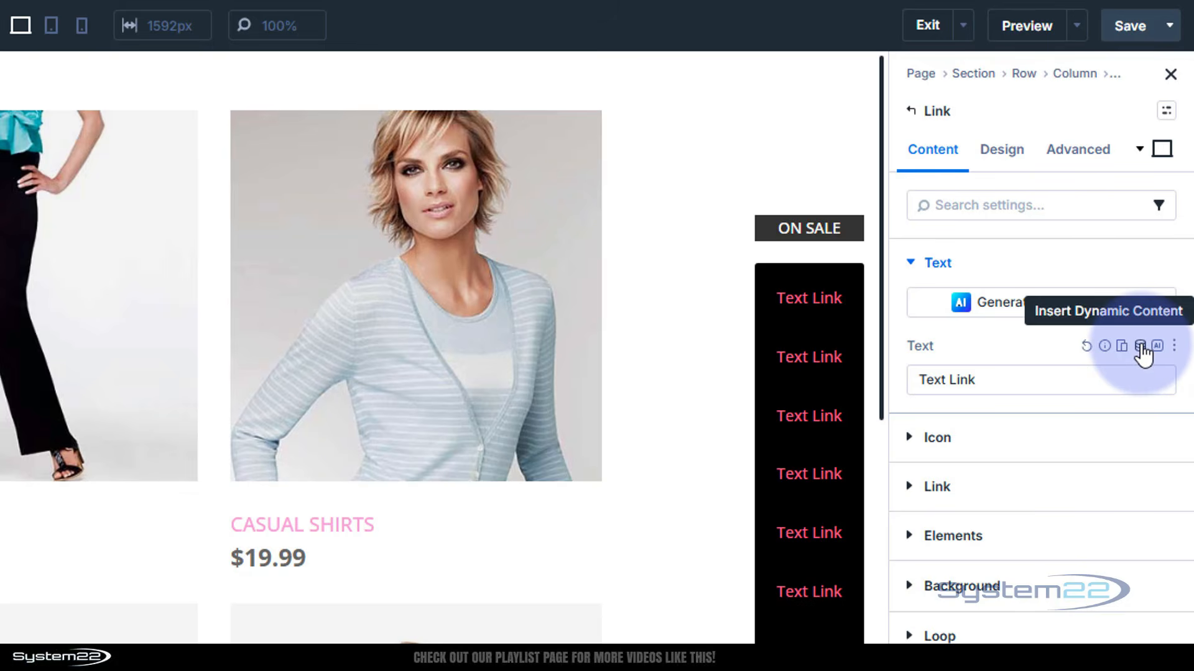
{"action": "left_click", "coordinate": [1142, 351]}
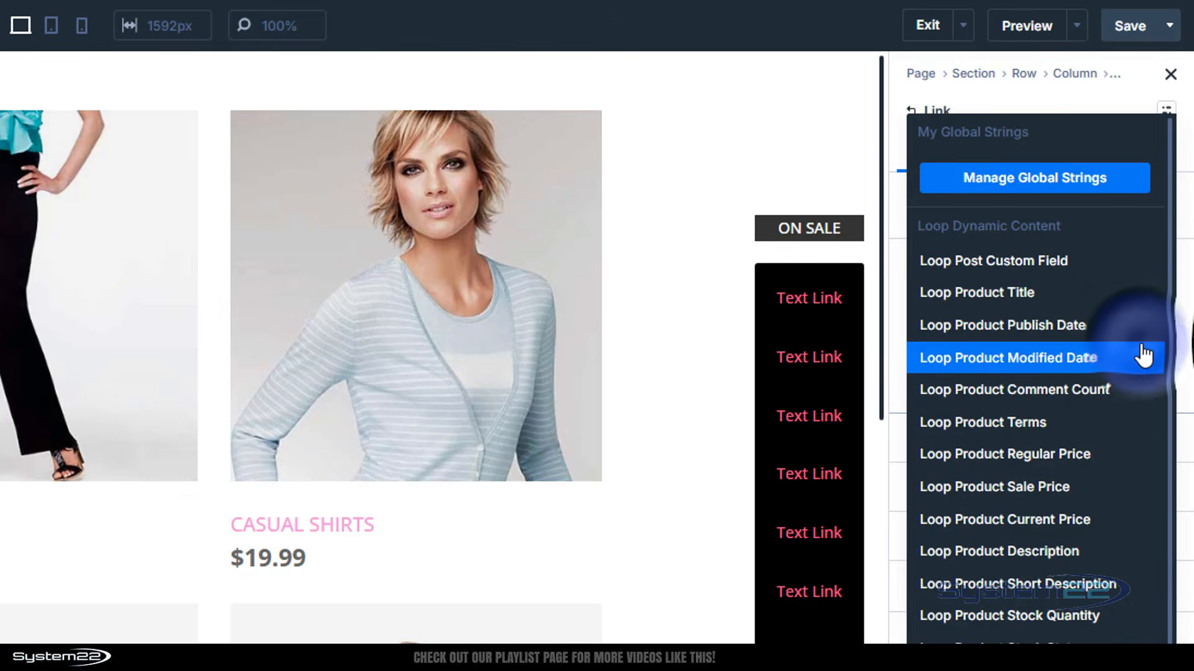
{"action": "left_click", "coordinate": [1015, 299]}
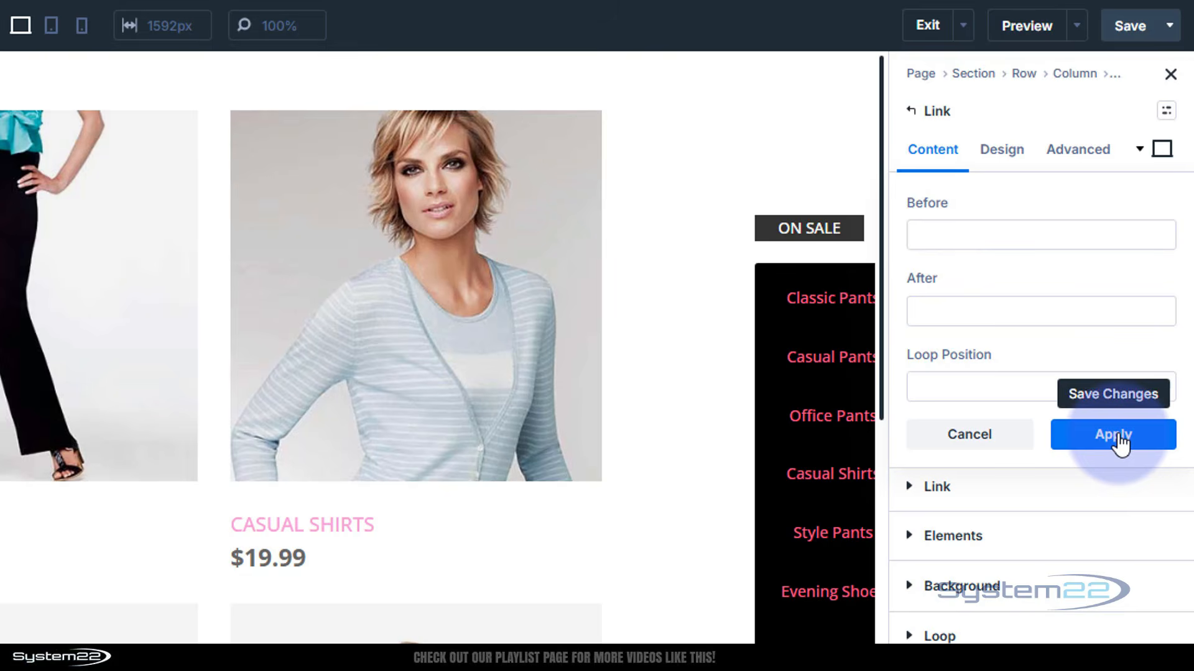
{"action": "left_click", "coordinate": [1119, 438]}
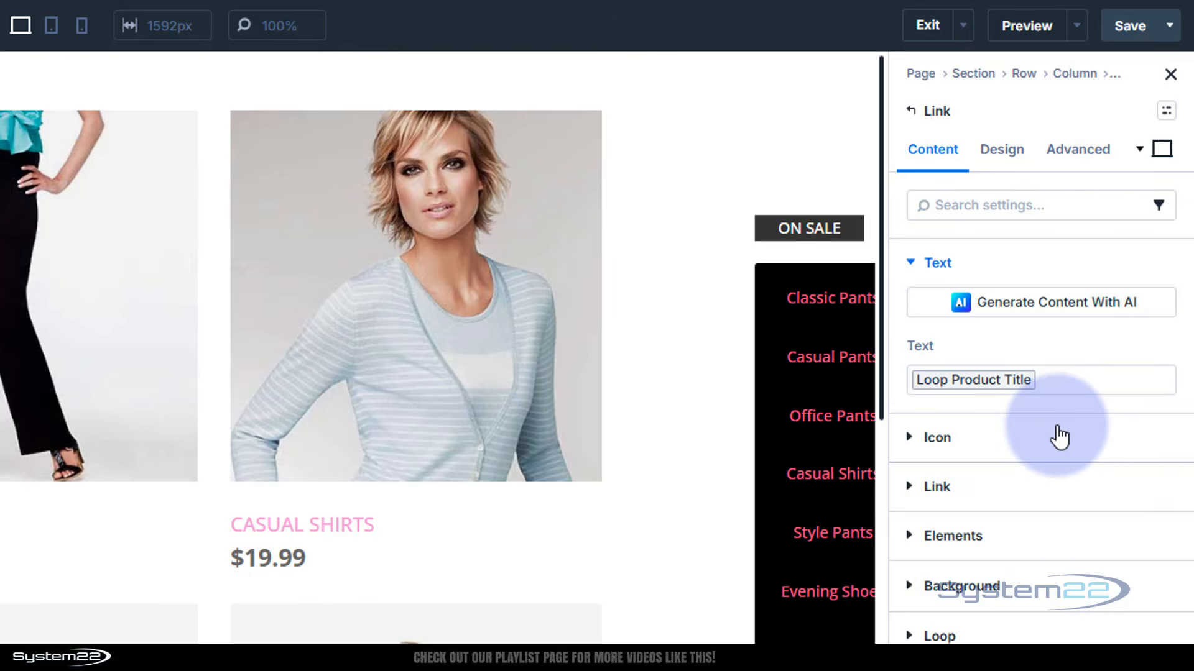
{"action": "left_click", "coordinate": [1059, 437]}
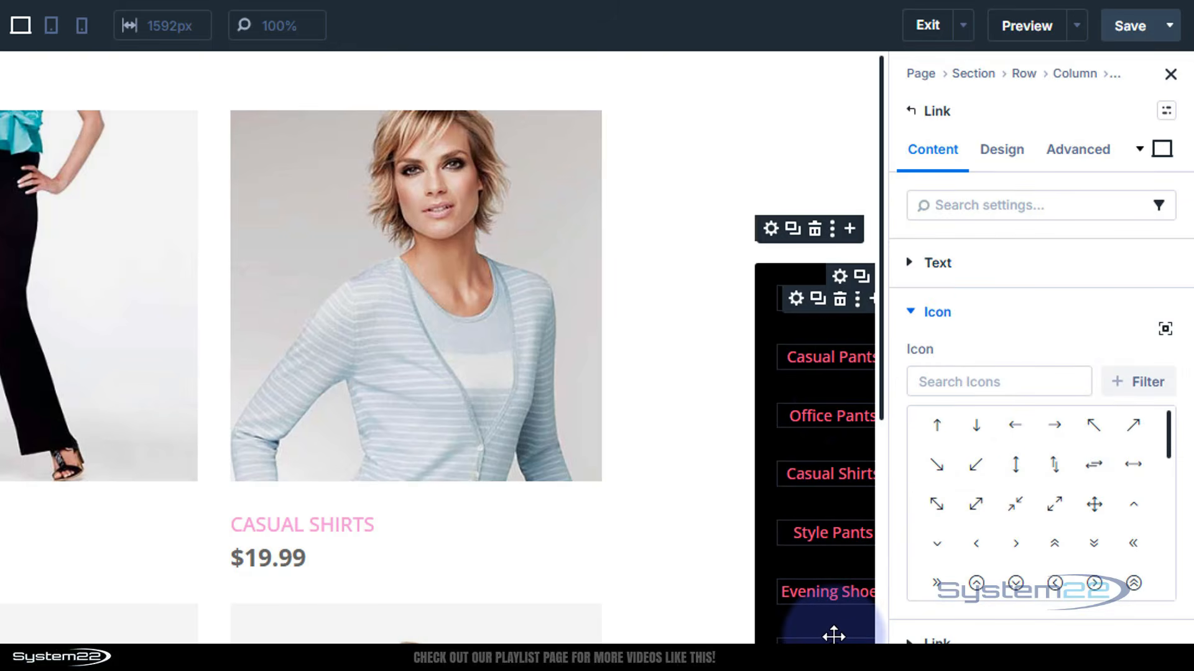
- Return to the parent Dropdown module's design settings and set Show Dropdown On to Click
{"action": "left_click", "coordinate": [911, 112]}
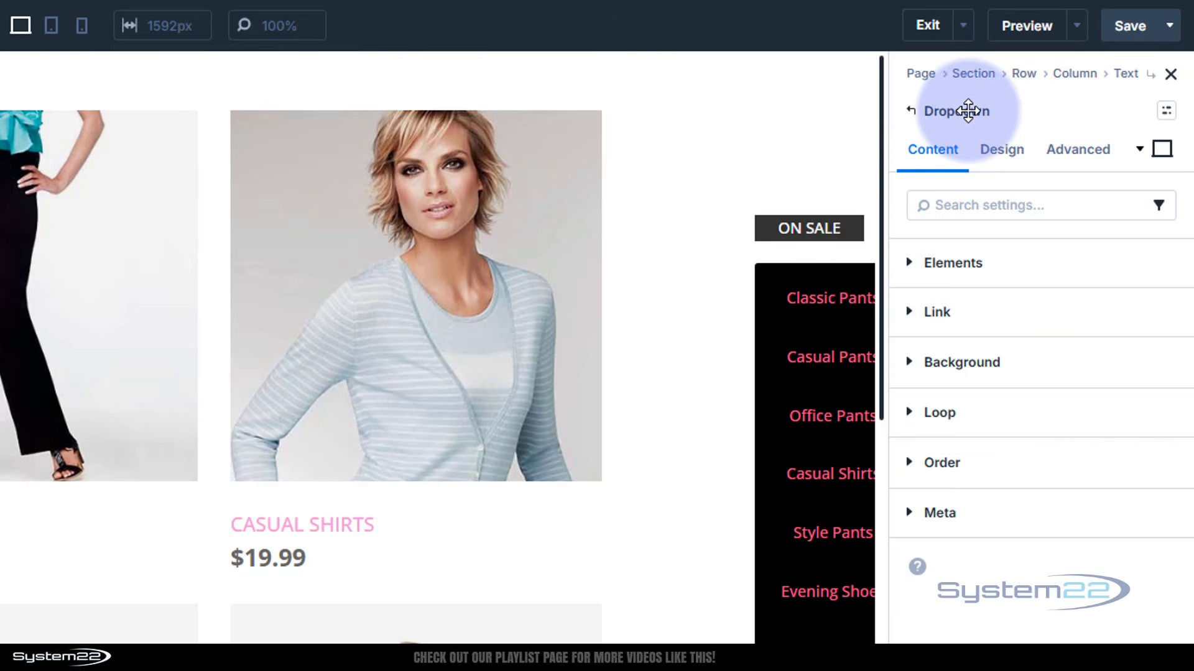
{"action": "left_click", "coordinate": [1003, 152]}
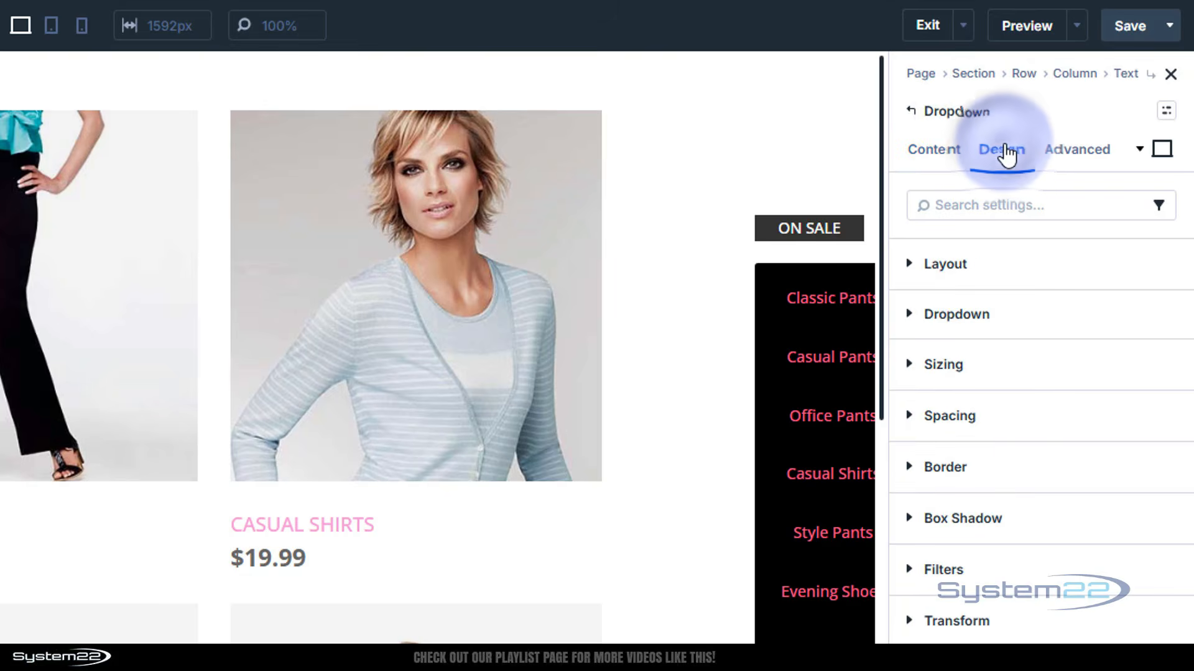
{"action": "left_click", "coordinate": [1008, 315]}
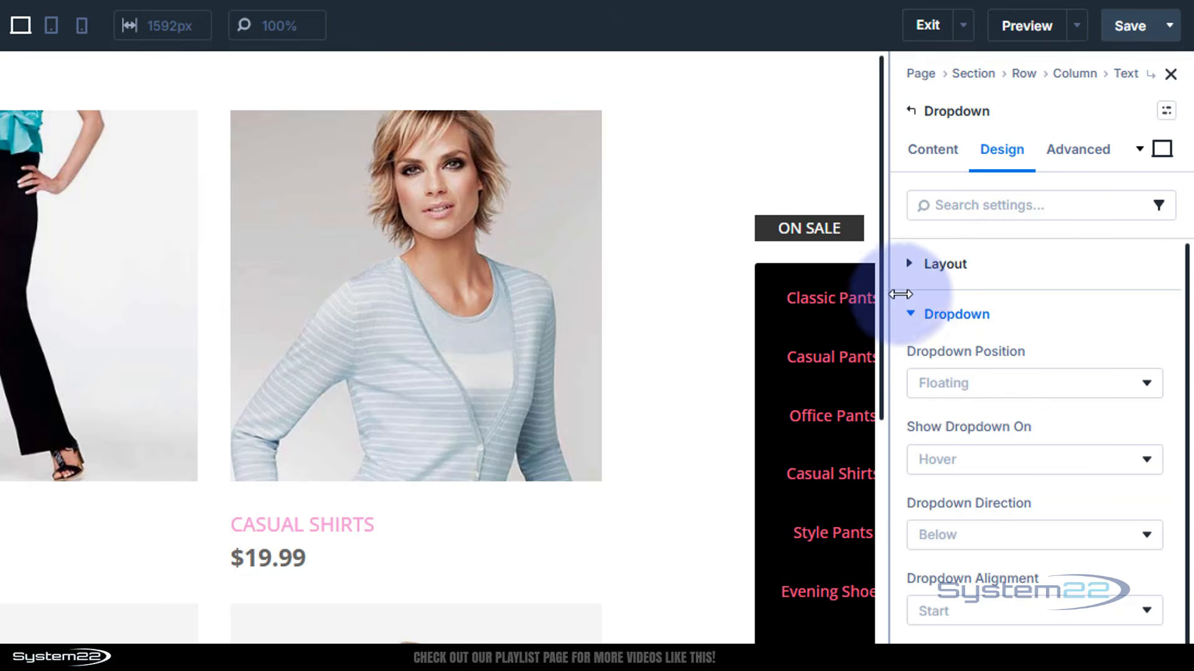
{"action": "left_click", "coordinate": [1007, 460]}
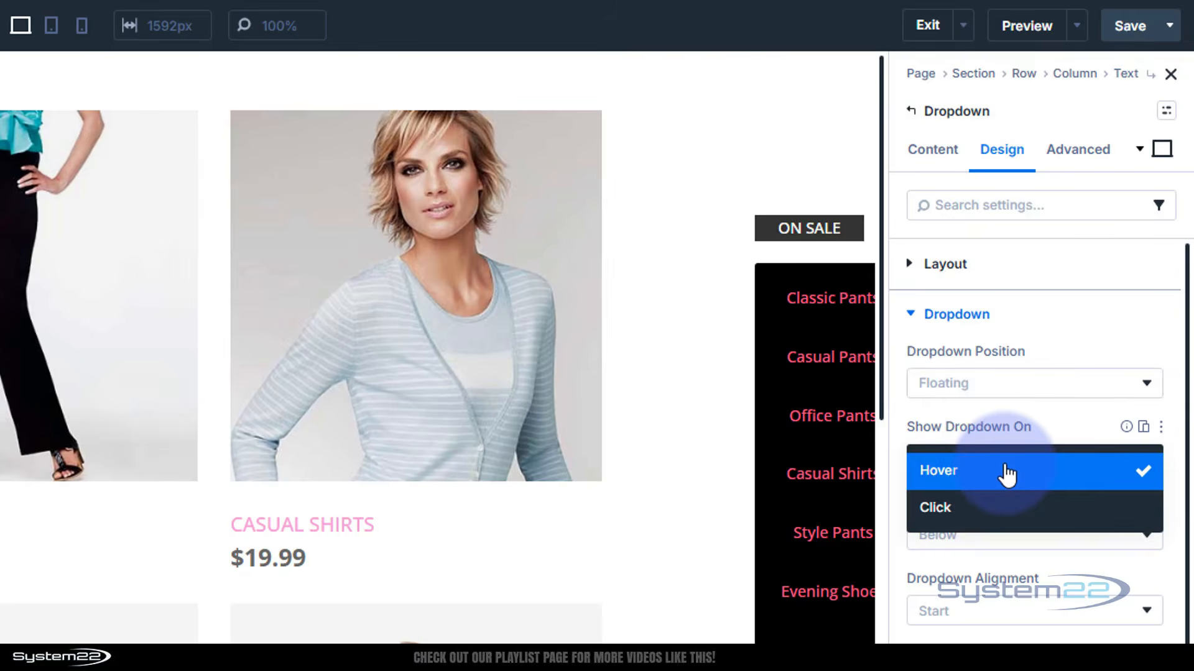
{"action": "left_click", "coordinate": [999, 515]}
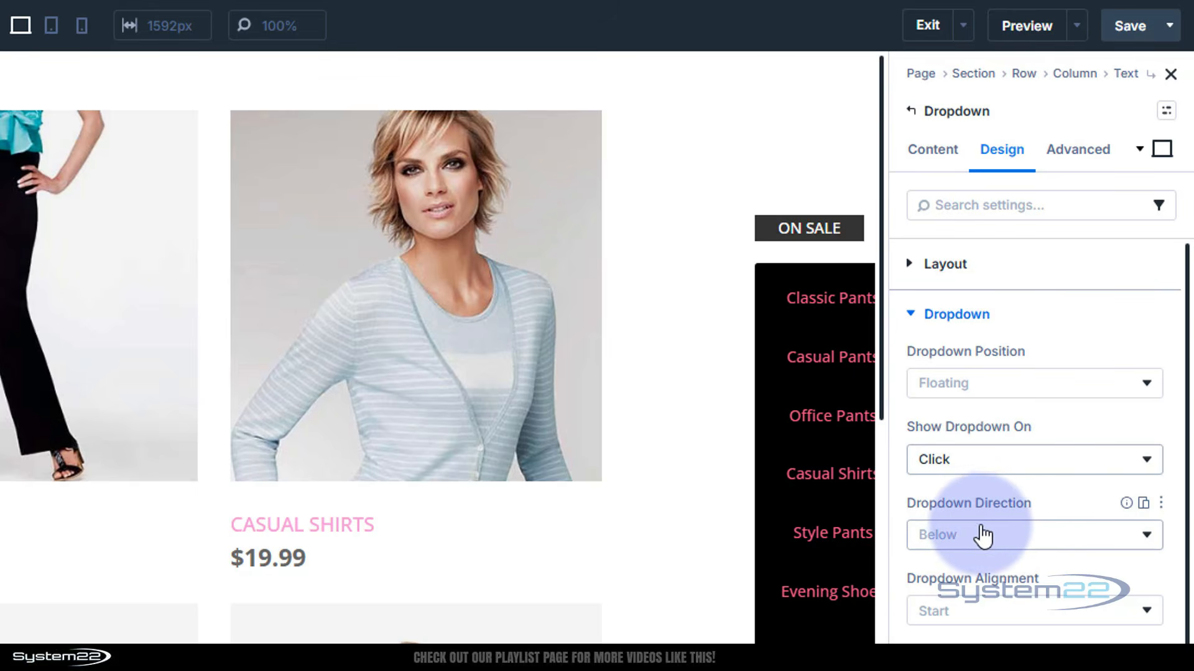
- Set the Dropdown Alignment to End
{"action": "scroll", "coordinate": [994, 532], "scroll_direction": "down", "scroll_amount": 2}
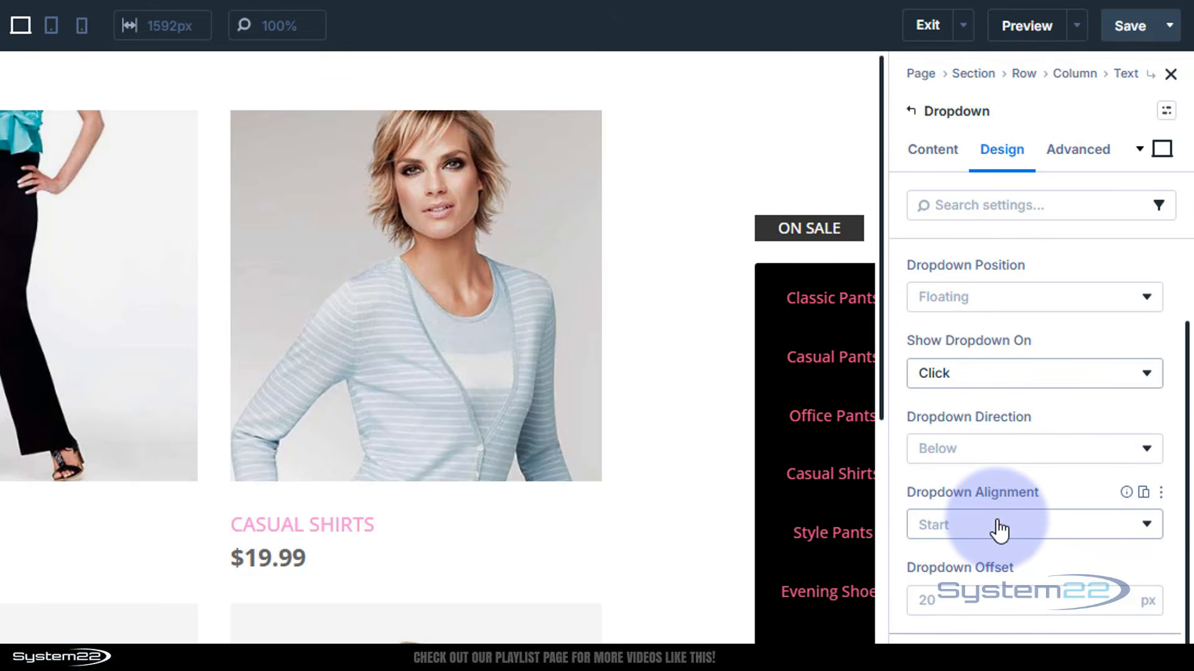
{"action": "left_click", "coordinate": [1001, 531]}
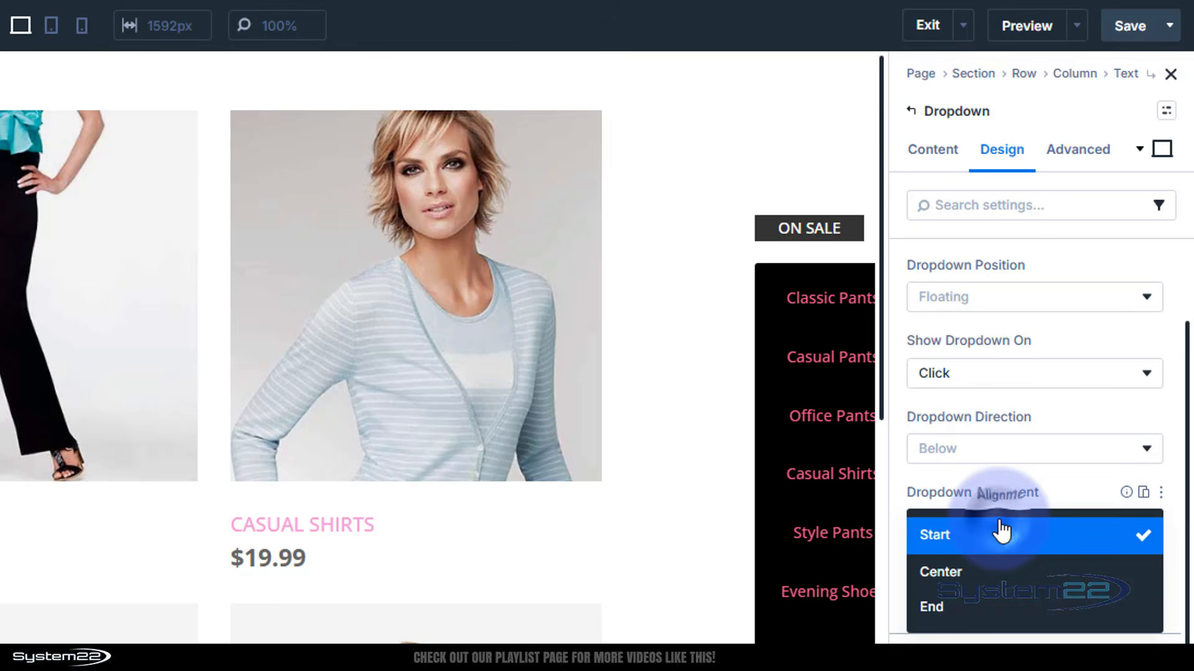
{"action": "left_click", "coordinate": [981, 608]}
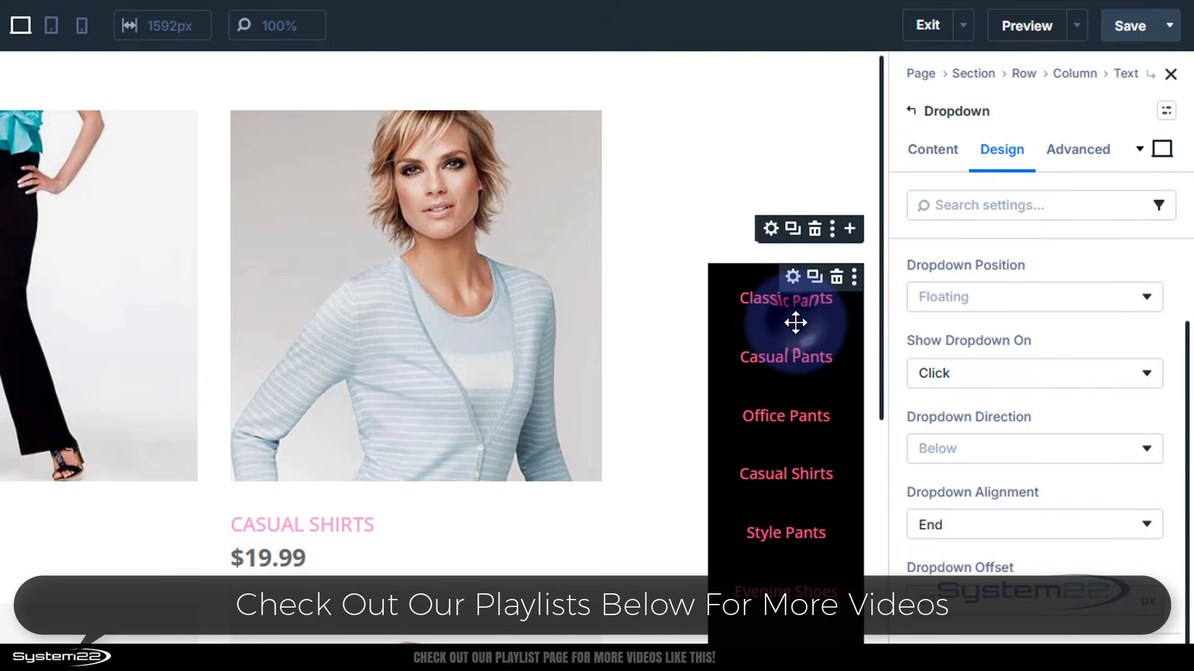
- Left-align the text of the looped dropdown link and set its text color to white, FFFFFF
{"action": "left_click", "coordinate": [782, 346]}
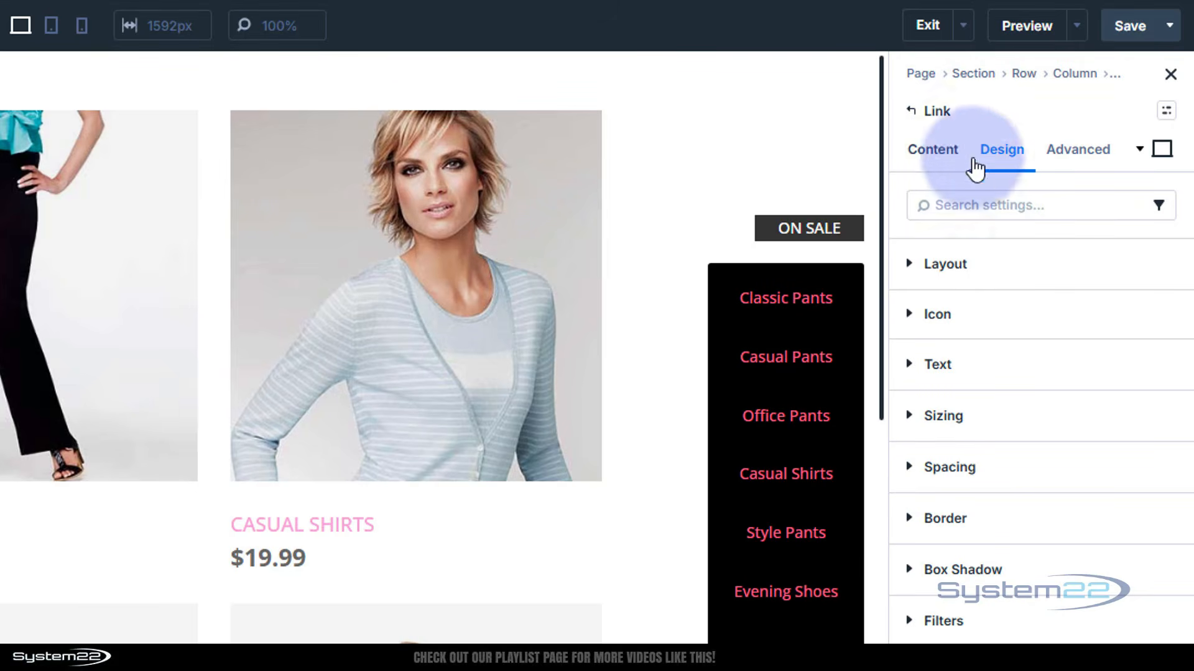
{"action": "left_click", "coordinate": [991, 359]}
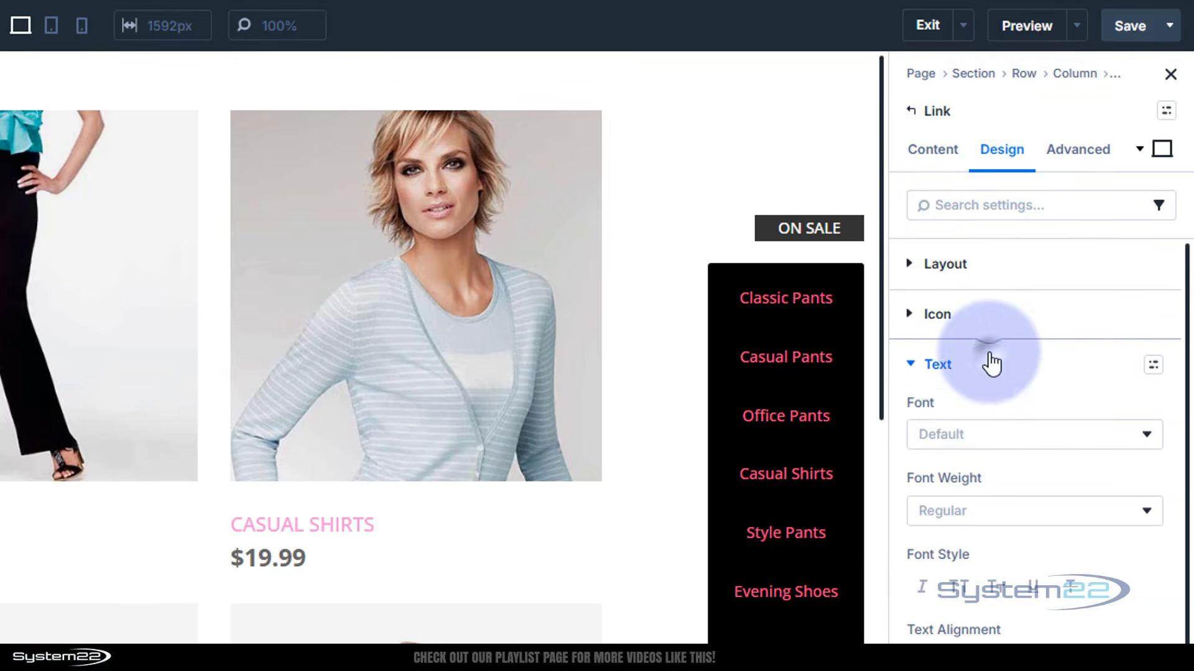
{"action": "scroll", "coordinate": [995, 423], "scroll_direction": "down", "scroll_amount": 3}
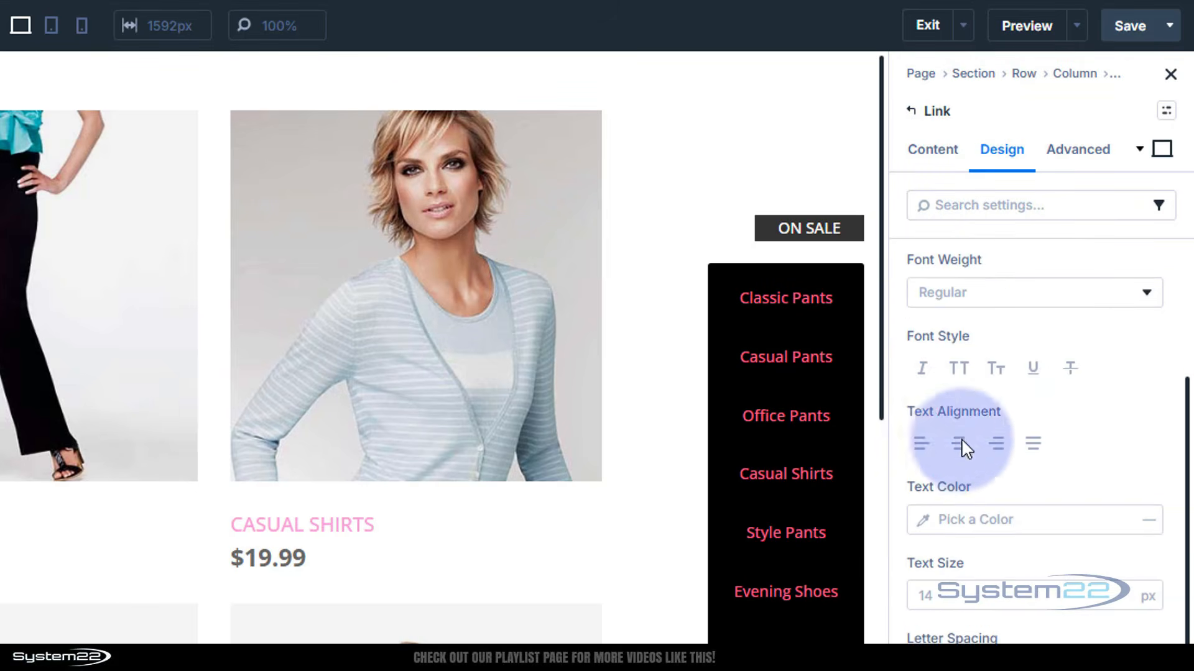
{"action": "left_click", "coordinate": [921, 443]}
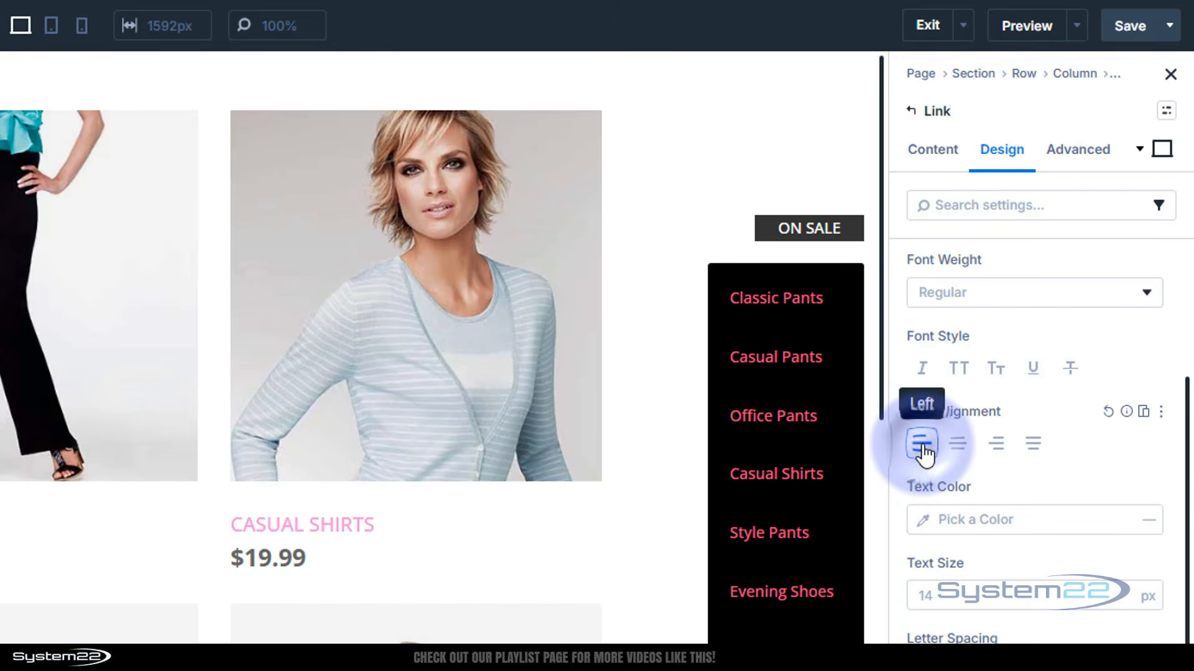
{"action": "left_click", "coordinate": [924, 536]}
{"action": "left_click", "coordinate": [677, 550]}
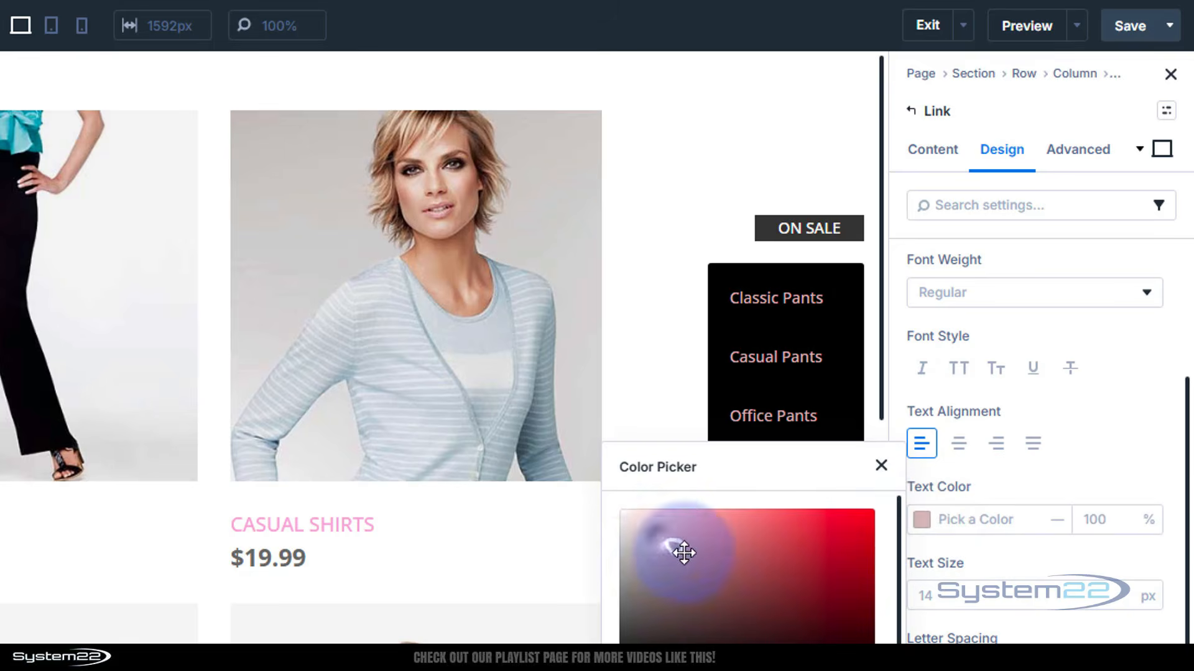
{"action": "left_click_drag", "start_coordinate": [627, 529], "coordinate": [608, 506]}
{"action": "left_click", "coordinate": [1055, 491]}
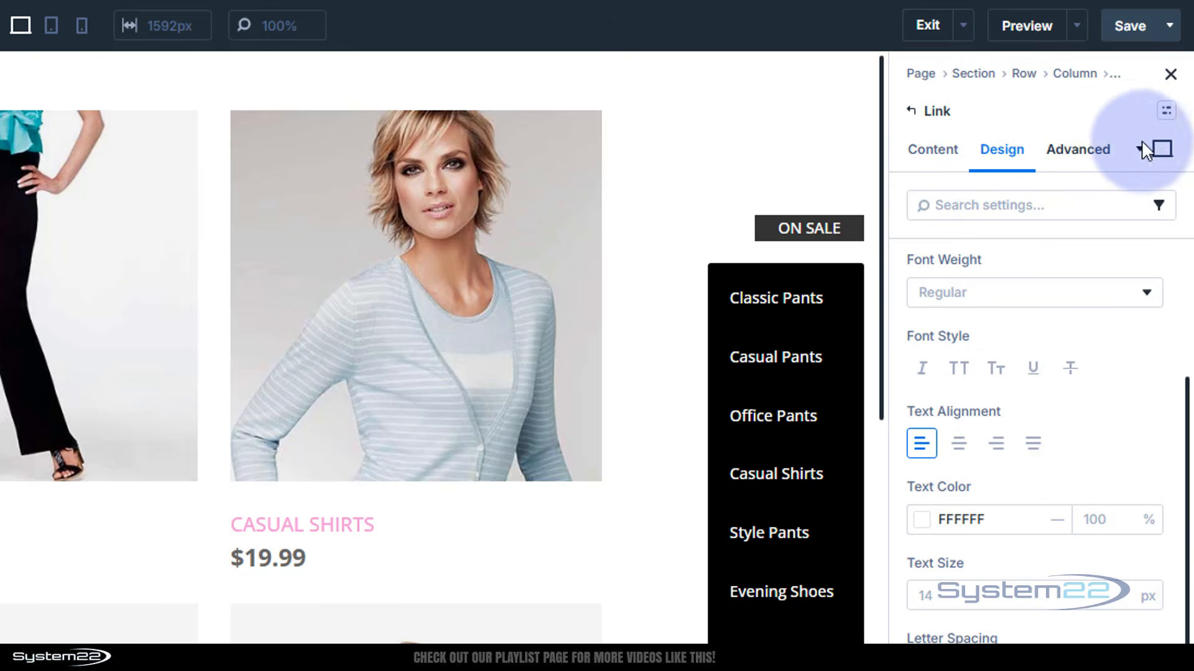
- Give the link a hover text color of light purple EDA1FA, and return to the desktop state
{"action": "left_click", "coordinate": [1161, 150]}
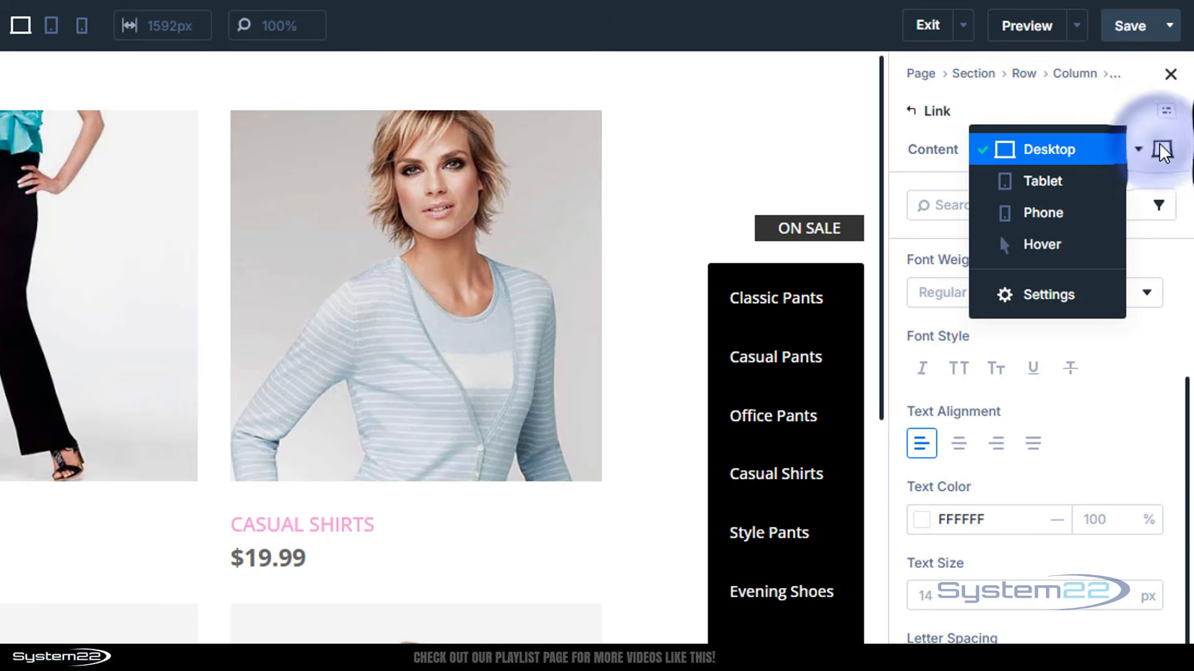
{"action": "left_click", "coordinate": [1057, 245]}
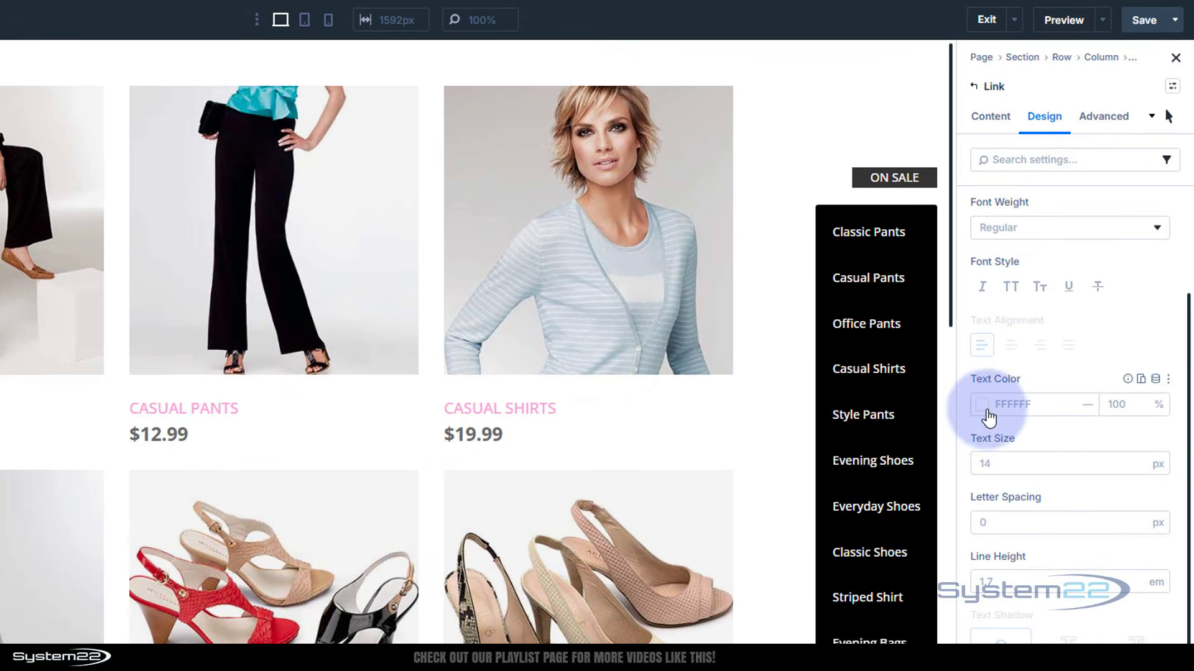
{"action": "left_click", "coordinate": [984, 408]}
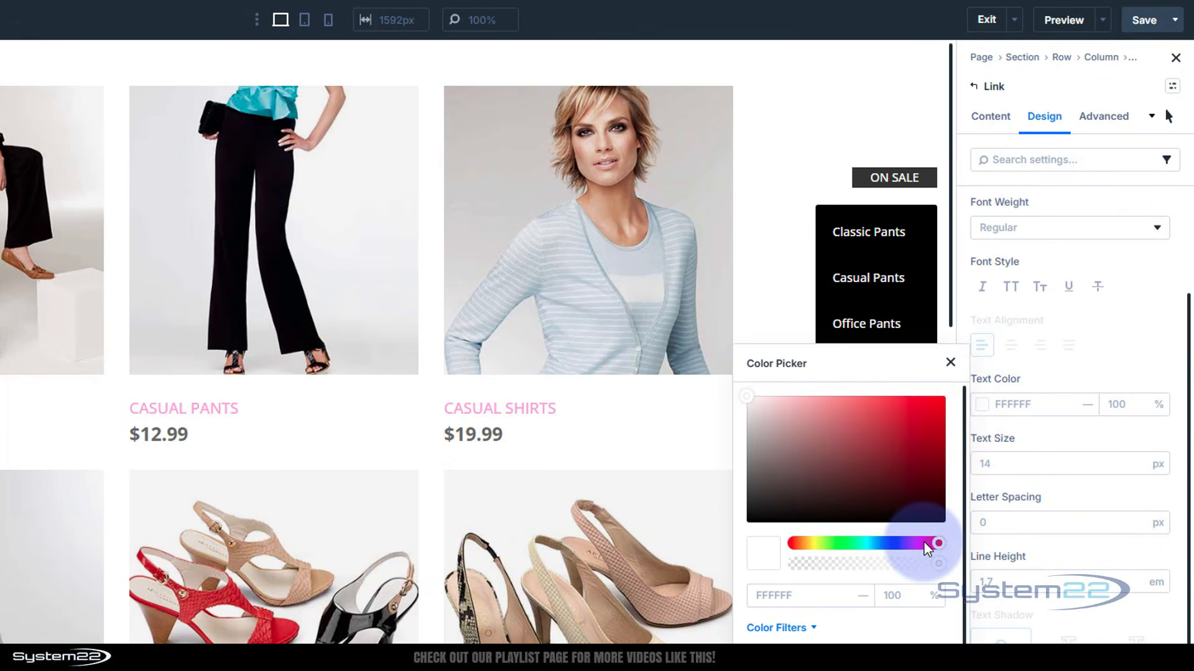
{"action": "left_click_drag", "start_coordinate": [923, 545], "coordinate": [911, 544]}
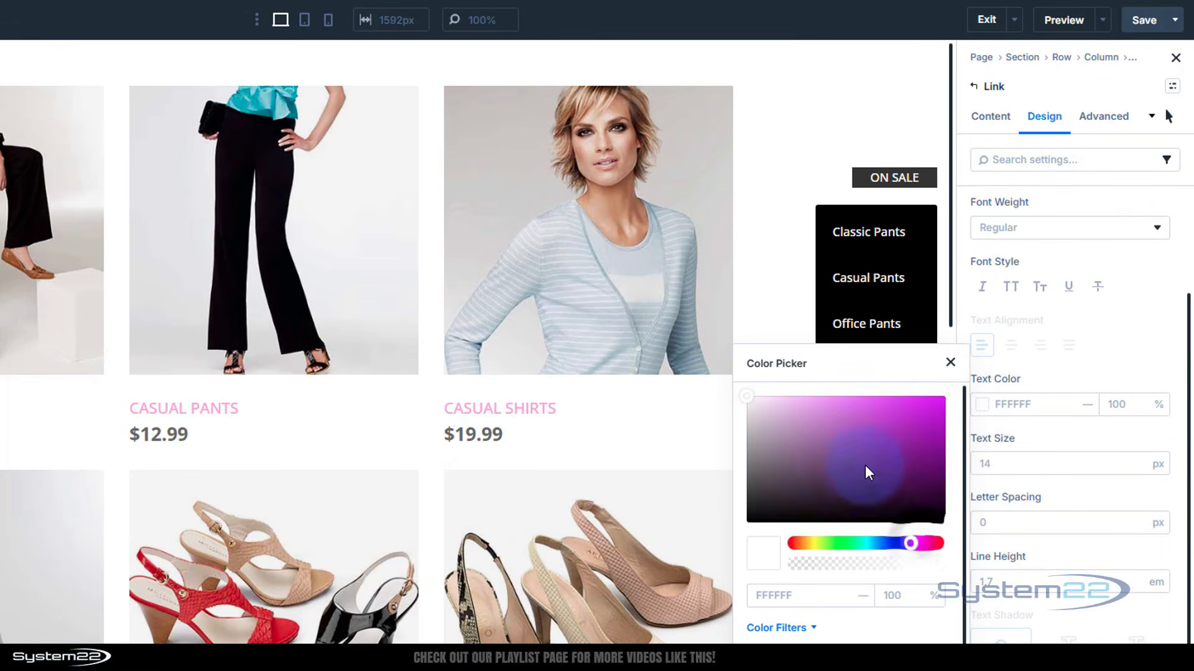
{"action": "left_click", "coordinate": [815, 400]}
{"action": "left_click", "coordinate": [817, 399]}
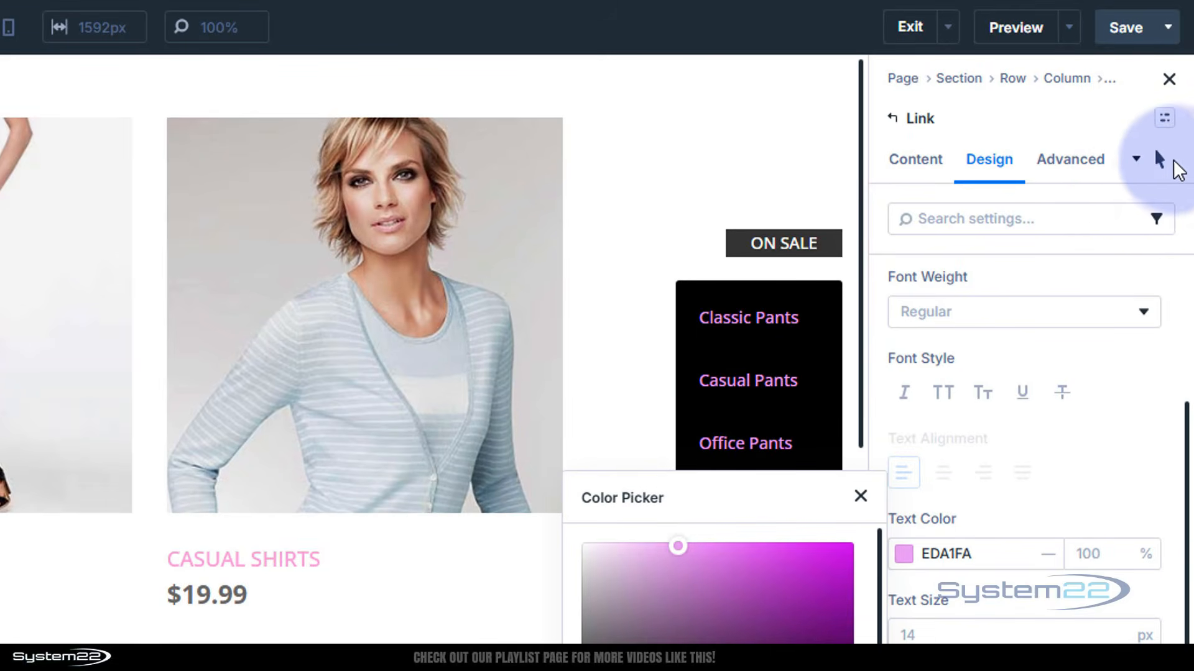
{"action": "left_click", "coordinate": [1160, 158]}
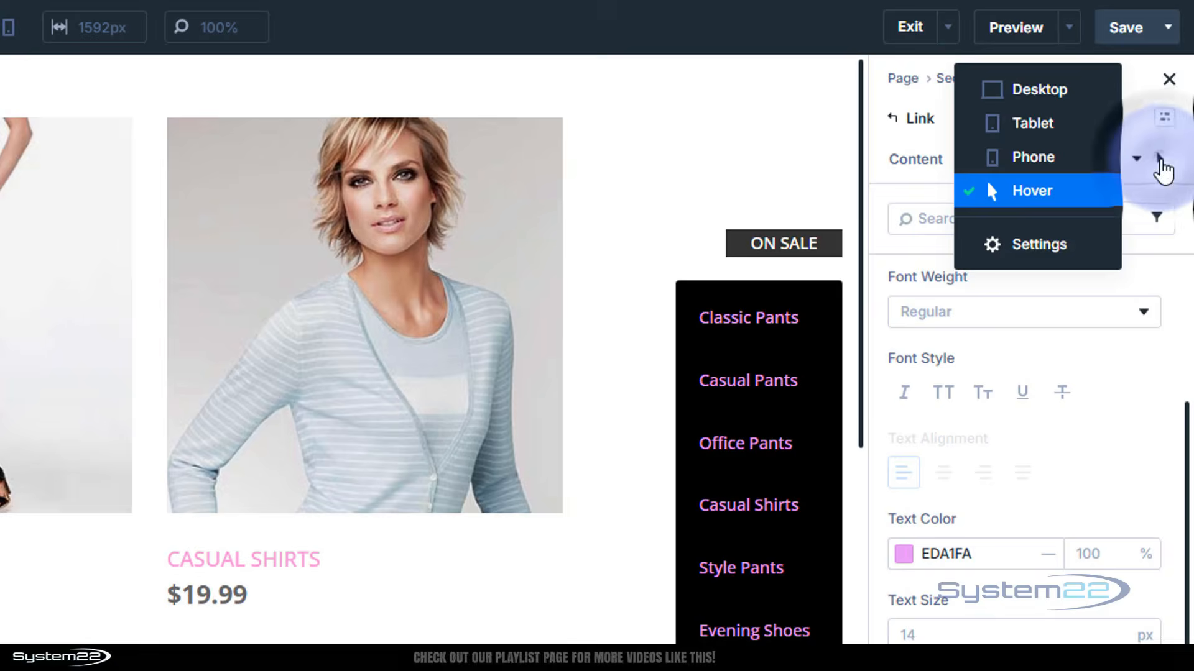
{"action": "left_click", "coordinate": [1047, 100]}
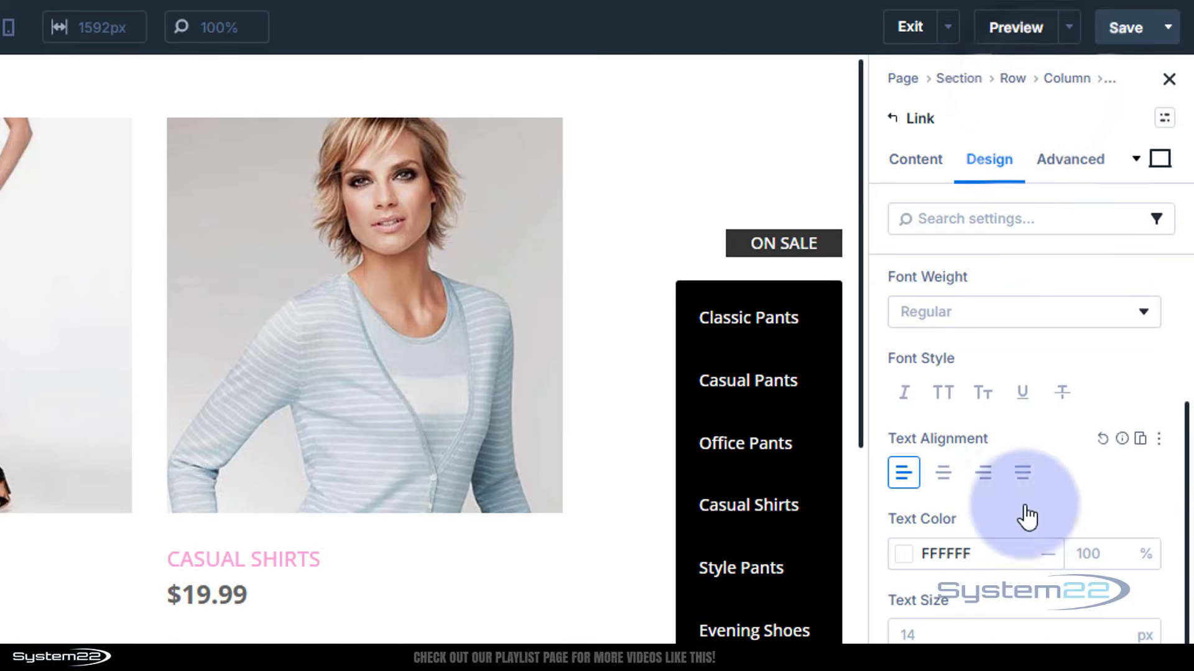
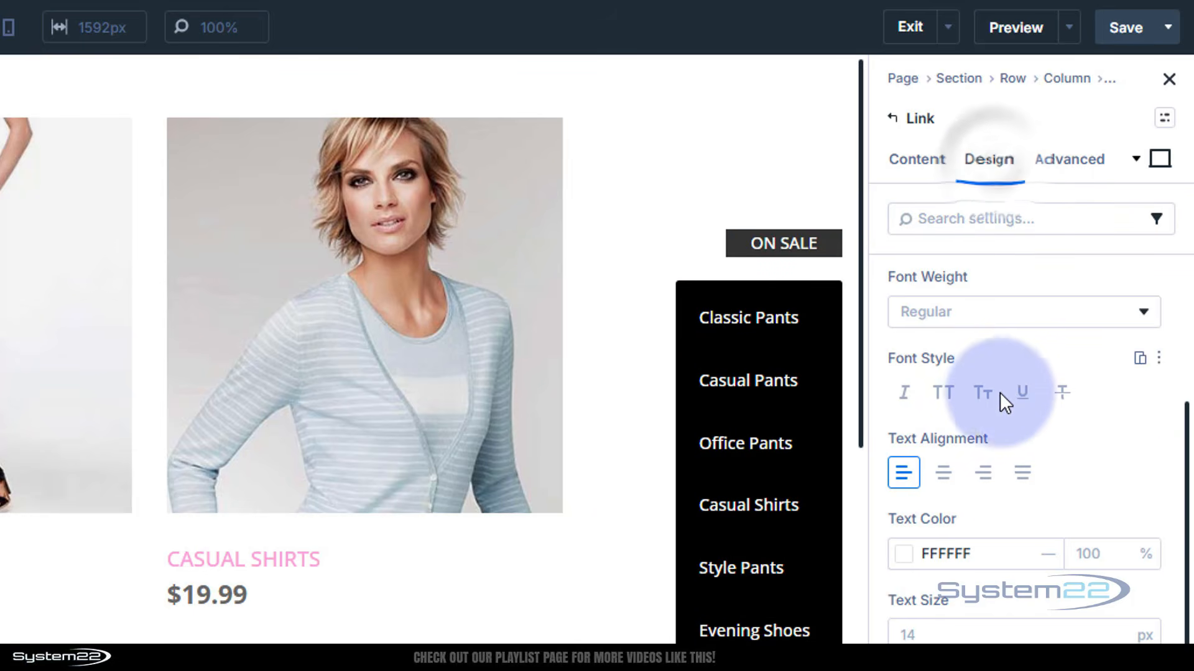
- Add a 1 px bottom border in grey 8A8A8A to the dropdown link
{"action": "scroll", "coordinate": [1002, 382], "scroll_direction": "up", "scroll_amount": 4}
{"action": "left_click", "coordinate": [889, 390]}
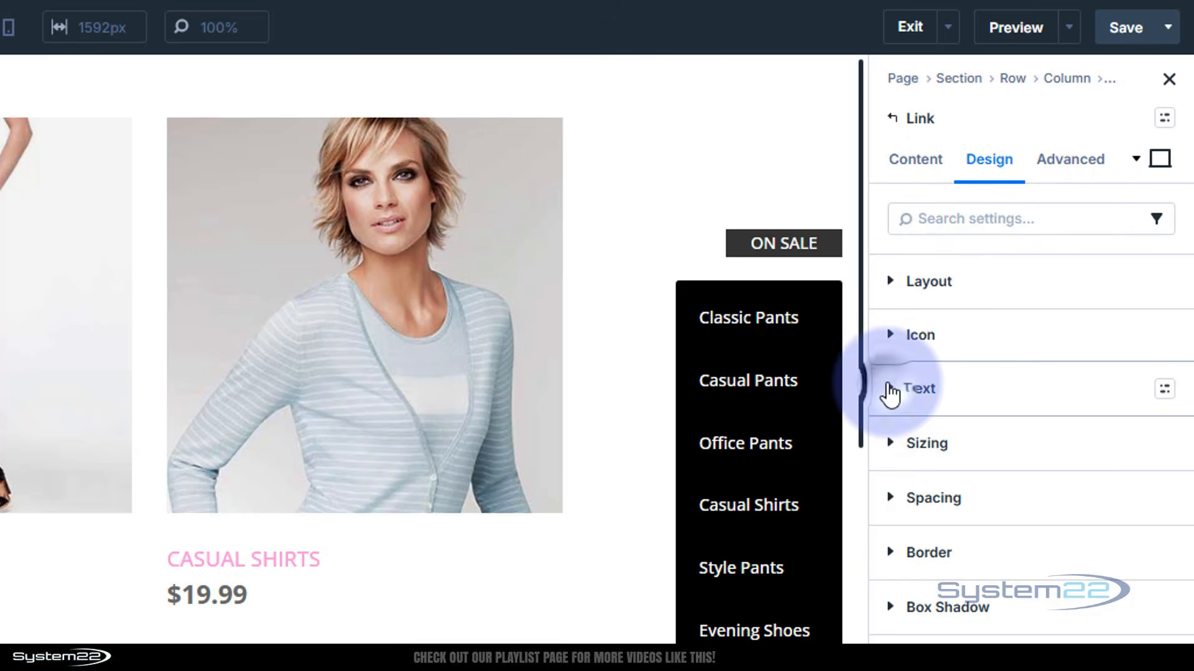
{"action": "left_click", "coordinate": [944, 558]}
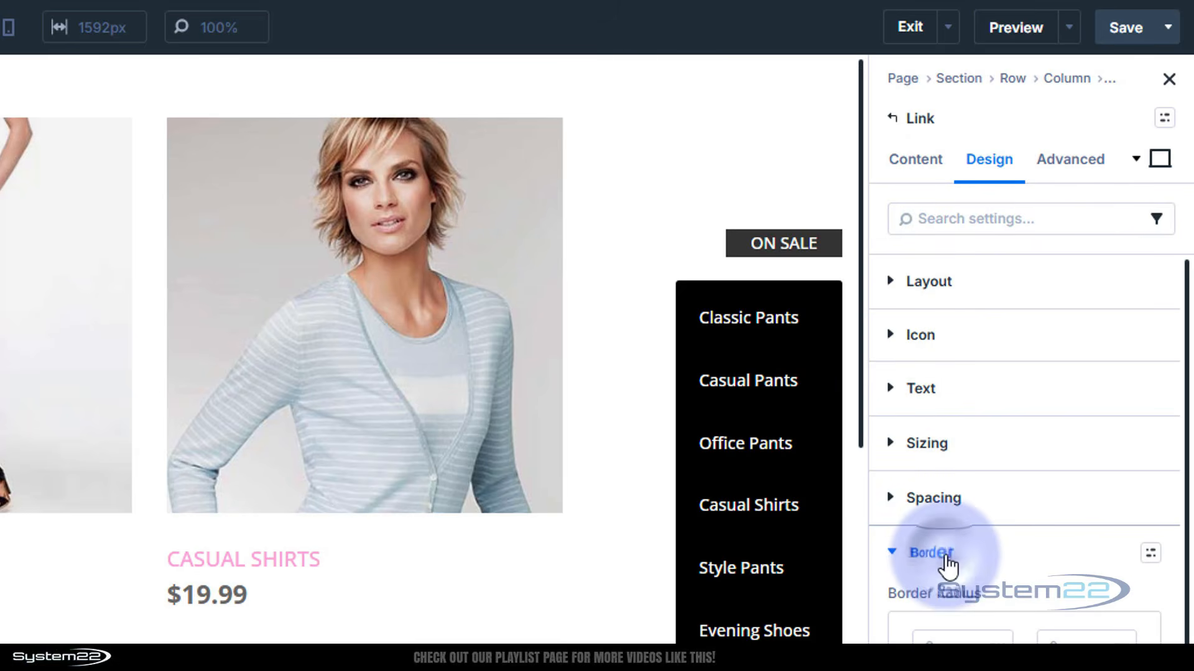
{"action": "scroll", "coordinate": [1028, 553], "scroll_direction": "down", "scroll_amount": 5}
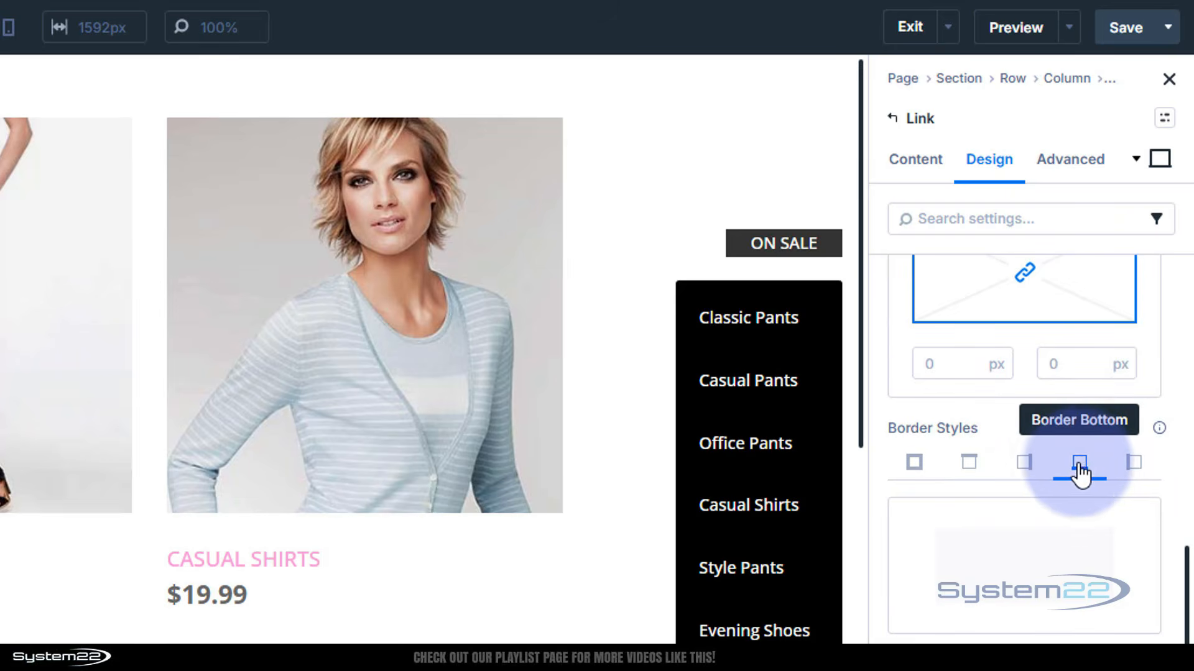
{"action": "scroll", "coordinate": [1076, 454], "scroll_direction": "down", "scroll_amount": 5}
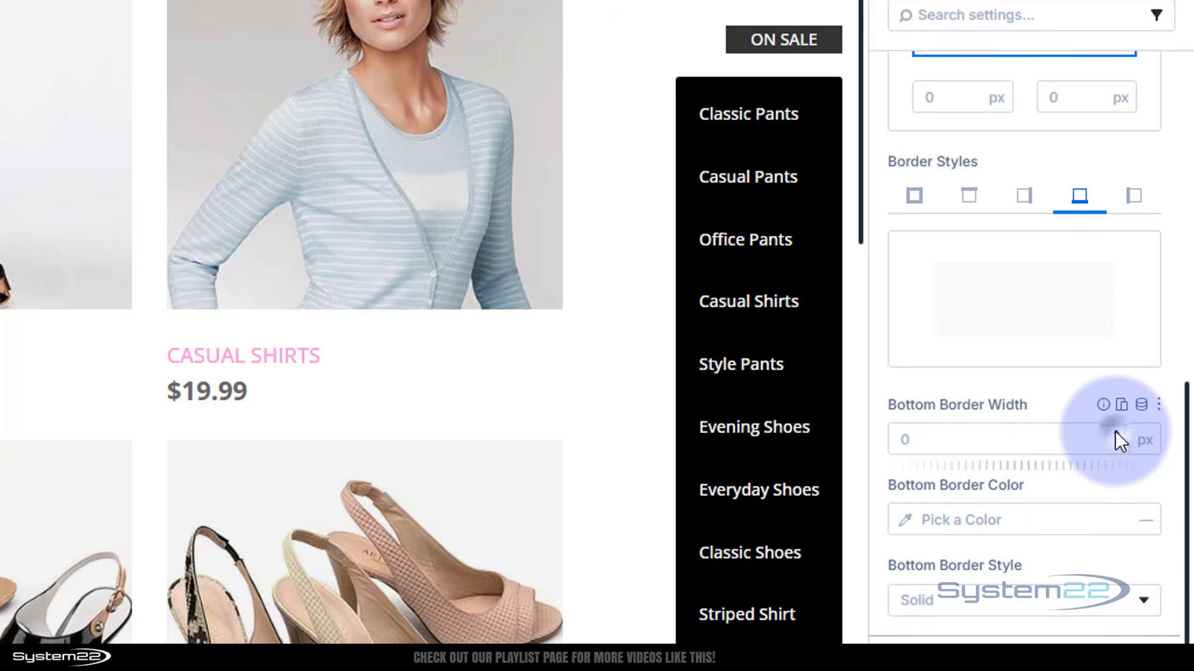
{"action": "left_click", "coordinate": [1116, 432]}
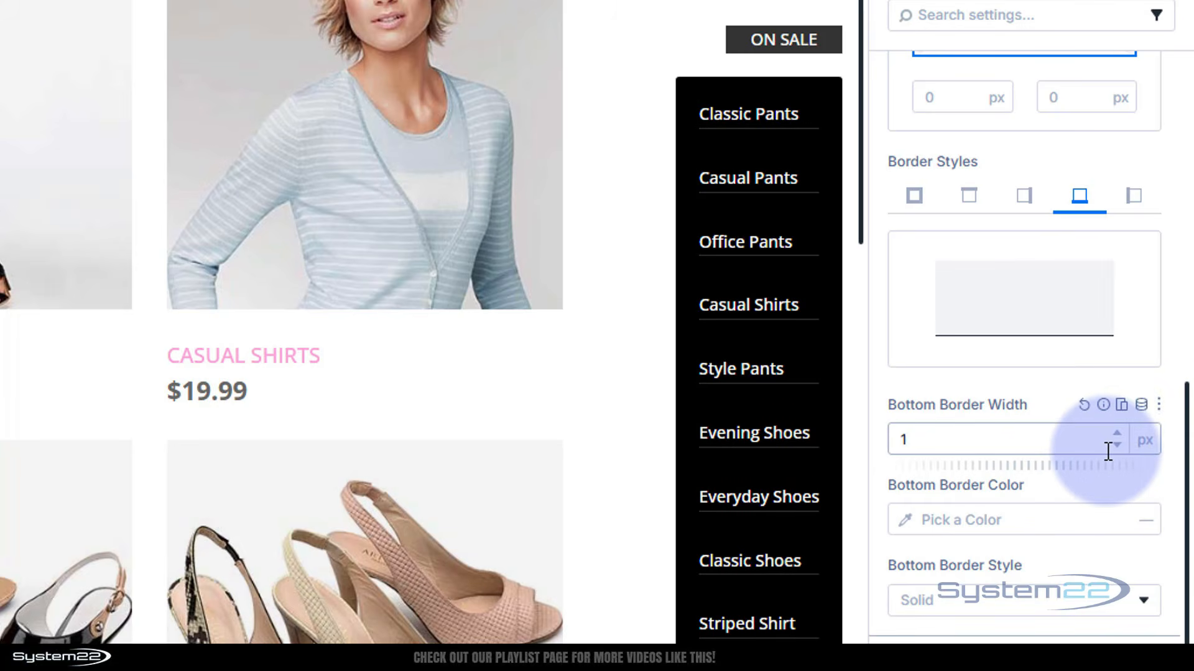
{"action": "left_click", "coordinate": [909, 521]}
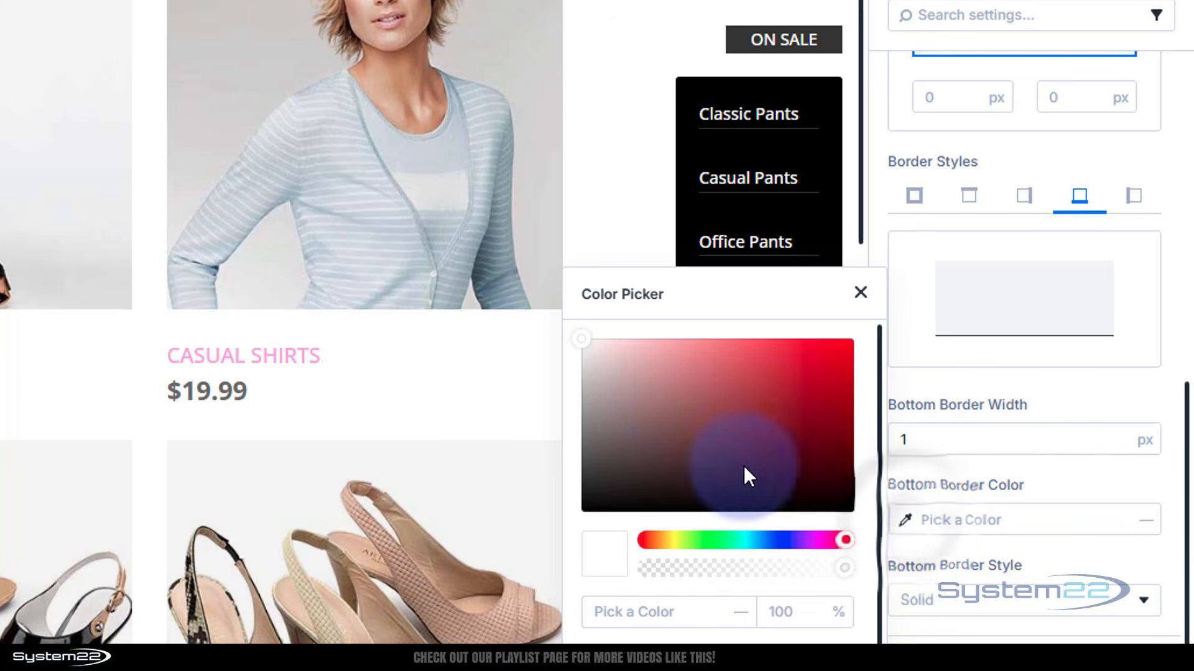
{"action": "left_click", "coordinate": [572, 418]}
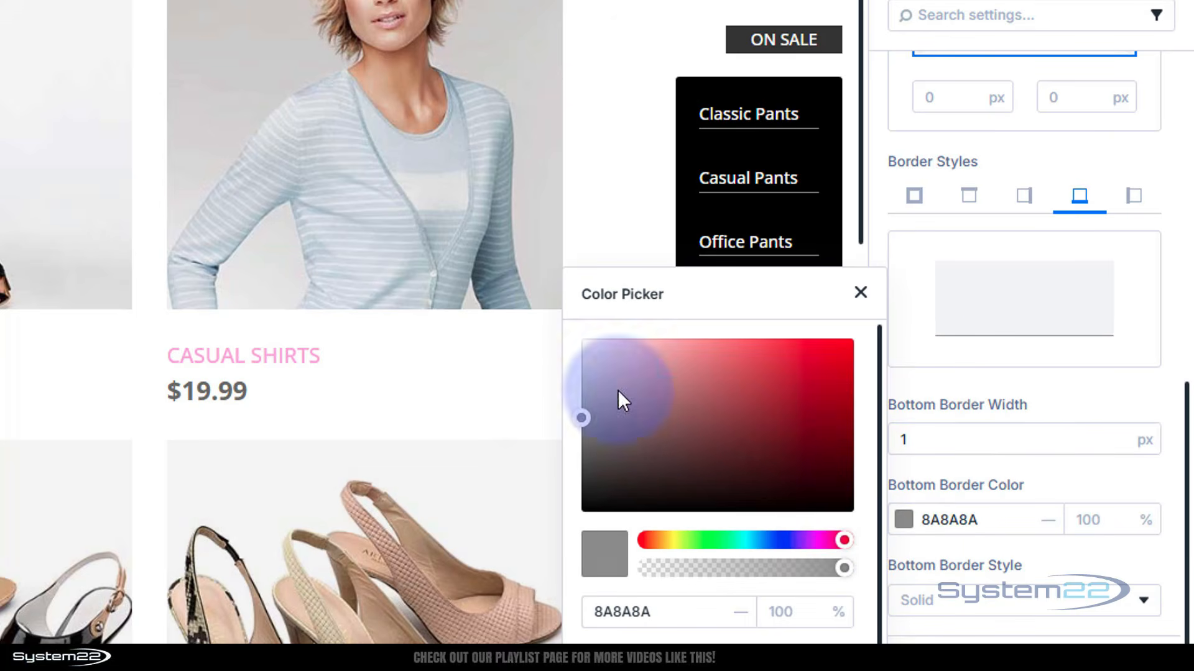
{"action": "left_click", "coordinate": [1048, 386]}
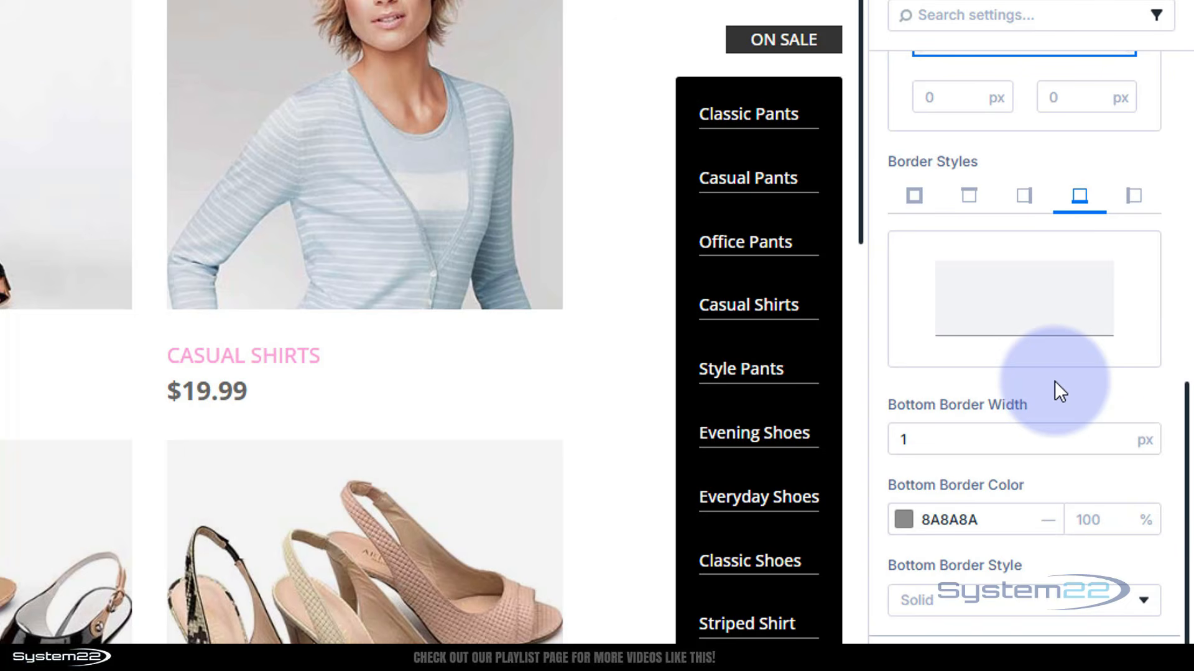
- Set the link's bottom padding to 5 px to separate the text from its underline
{"action": "scroll", "coordinate": [1033, 404], "scroll_direction": "up", "scroll_amount": 10}
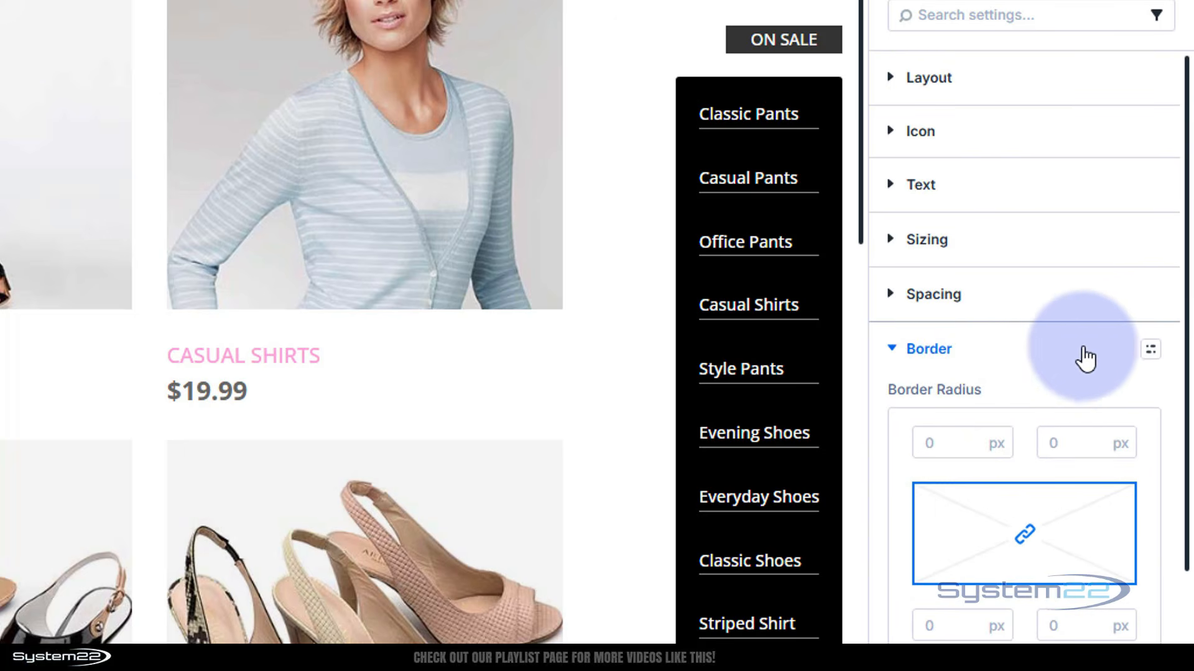
{"action": "left_click", "coordinate": [892, 353]}
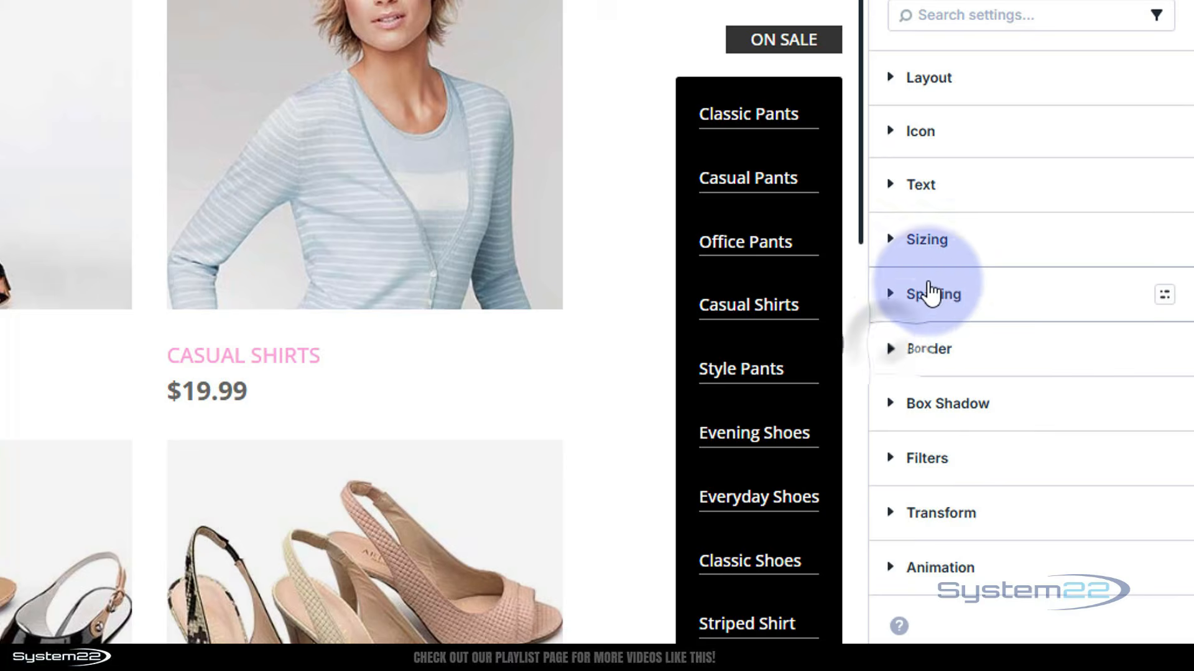
{"action": "left_click", "coordinate": [929, 295]}
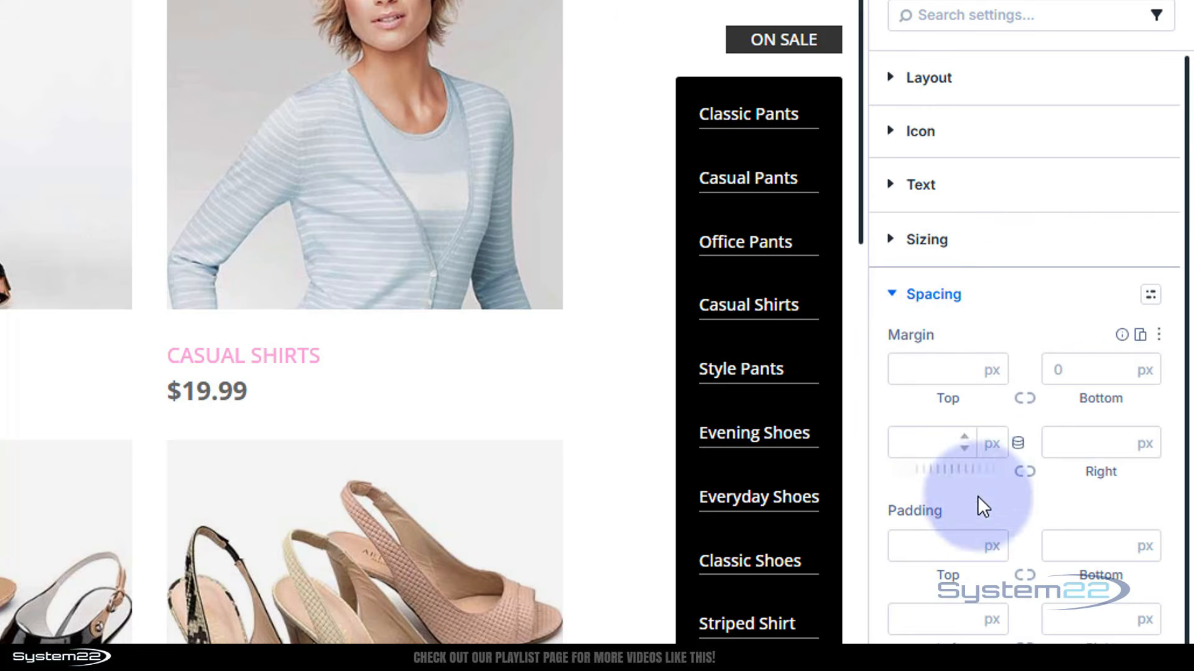
{"action": "left_click", "coordinate": [1117, 540]}
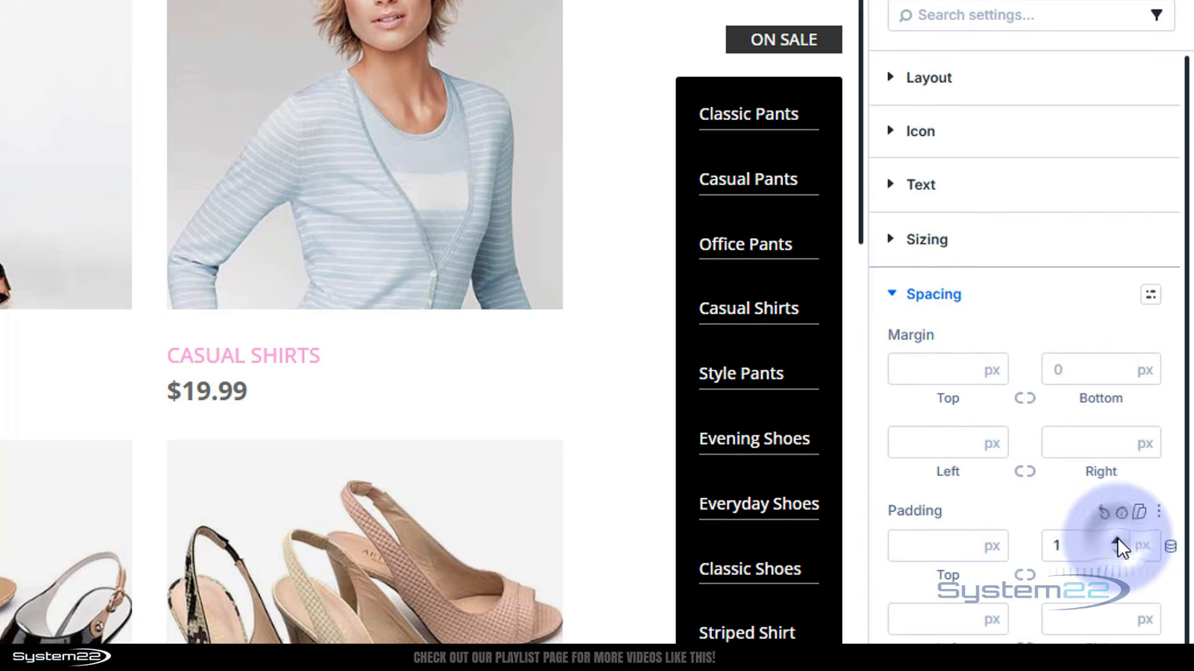
{"action": "left_click", "coordinate": [1117, 540]}
{"action": "left_click", "coordinate": [1117, 540]}
{"action": "left_click", "coordinate": [1118, 540]}
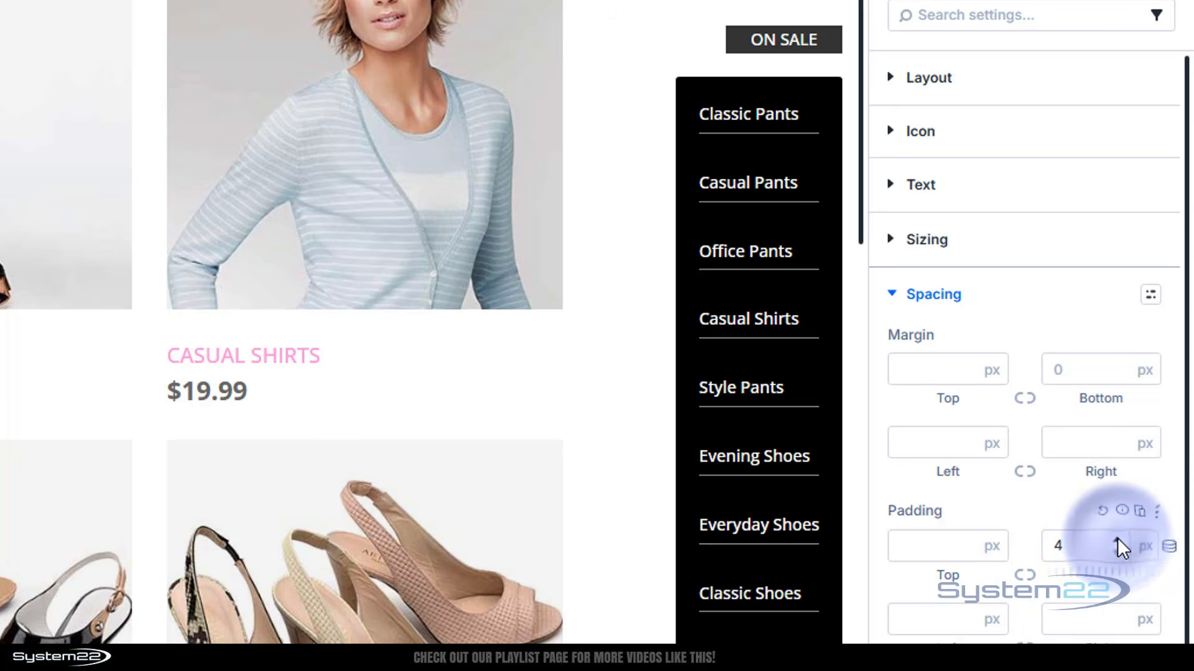
{"action": "left_click", "coordinate": [1117, 539]}
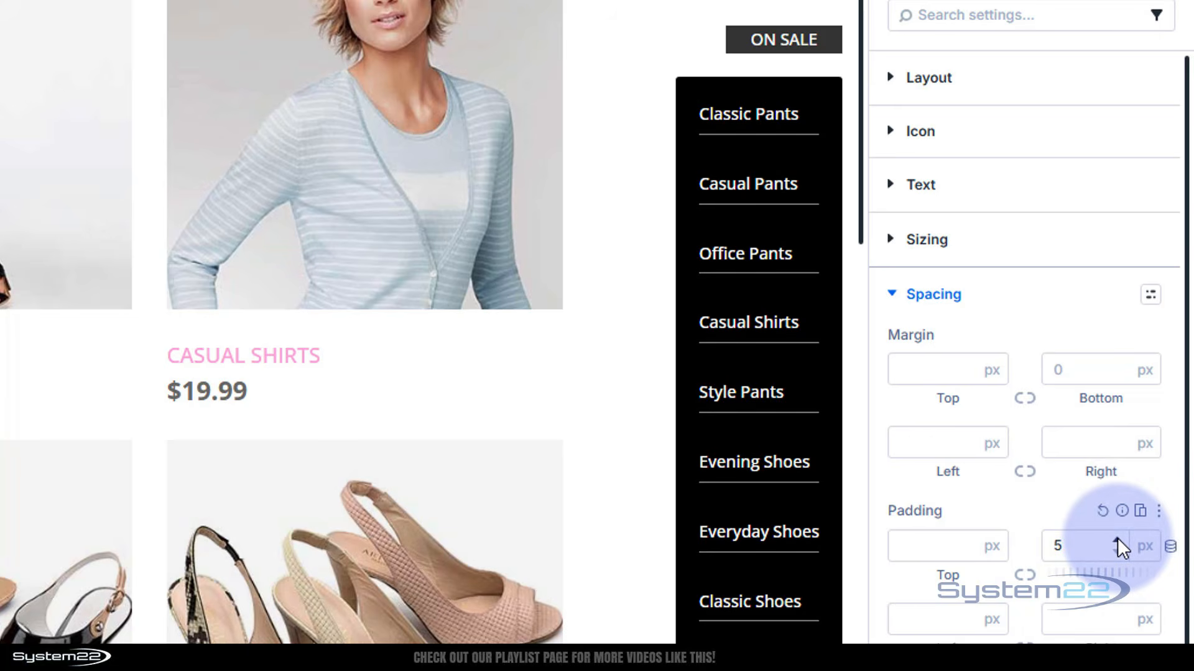
{"action": "left_click", "coordinate": [1117, 540]}
{"action": "left_click", "coordinate": [1117, 540]}
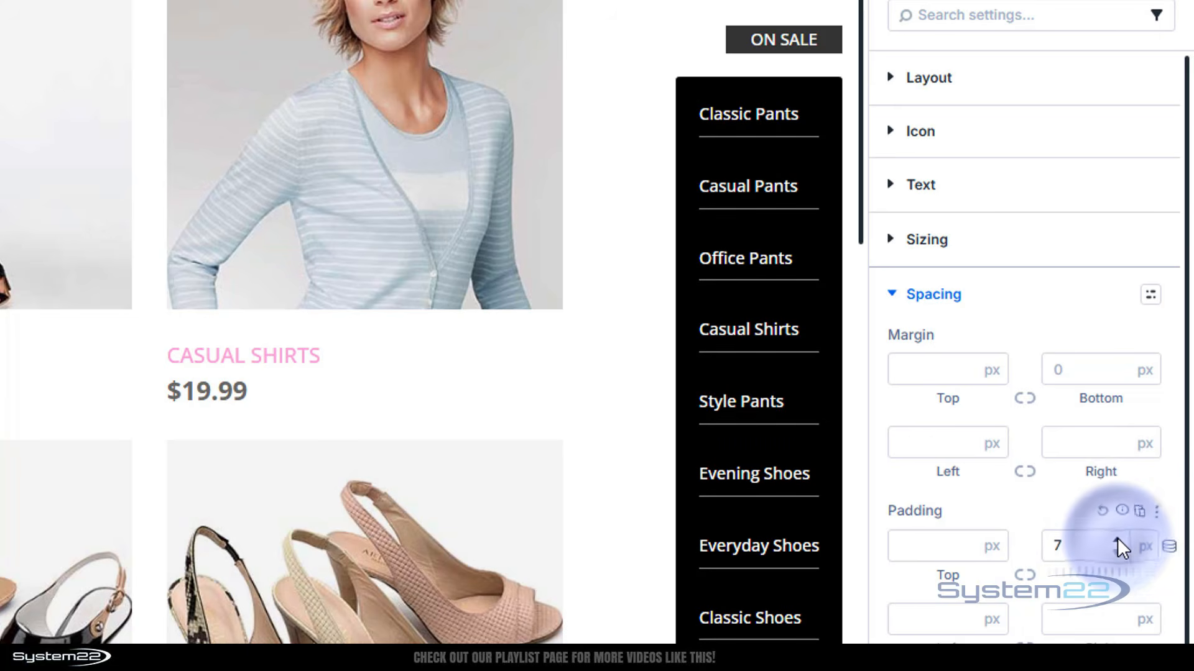
{"action": "left_click", "coordinate": [1117, 540]}
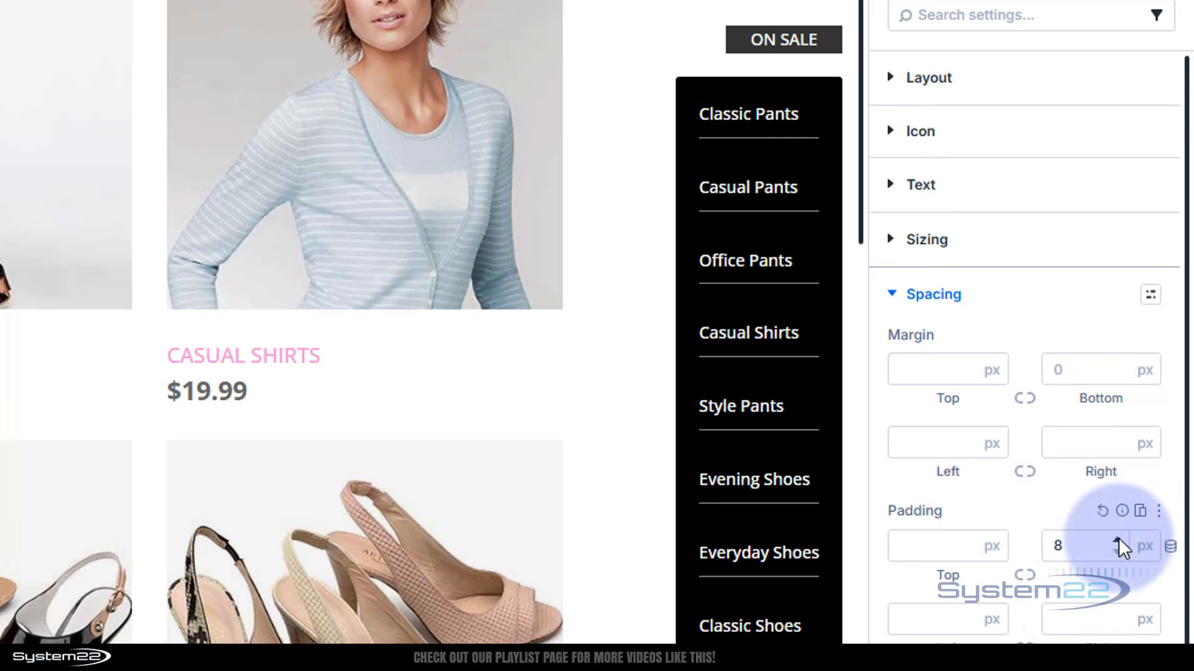
{"action": "left_click", "coordinate": [1118, 548]}
{"action": "left_click", "coordinate": [1117, 549]}
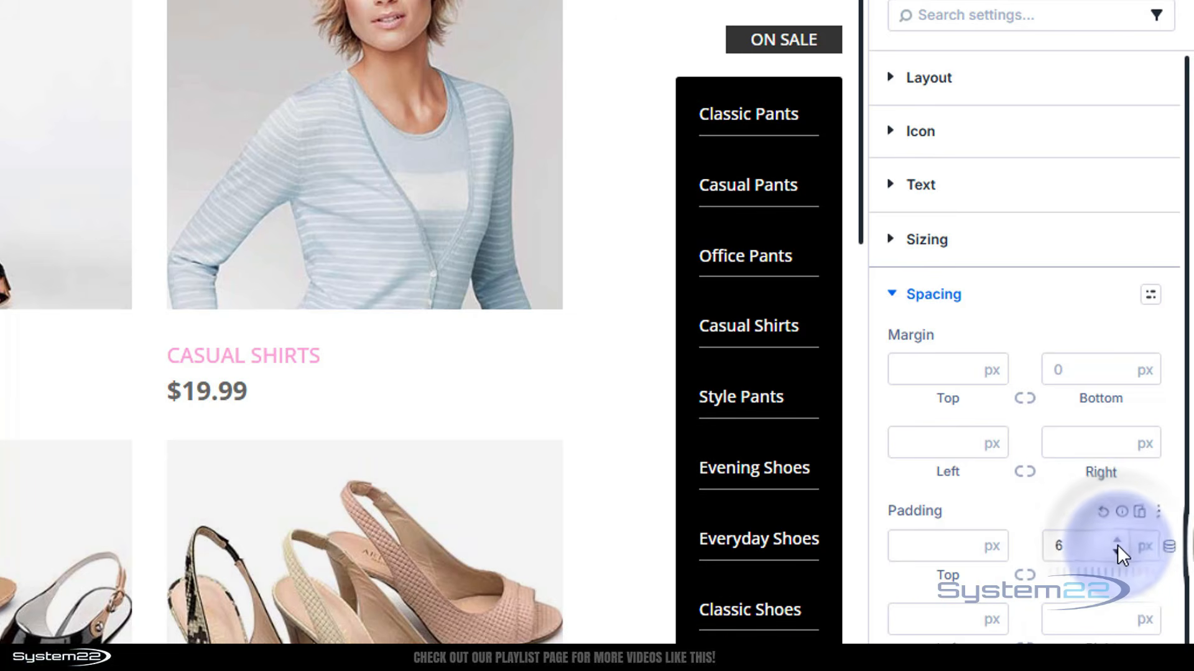
{"action": "left_click", "coordinate": [1118, 550]}
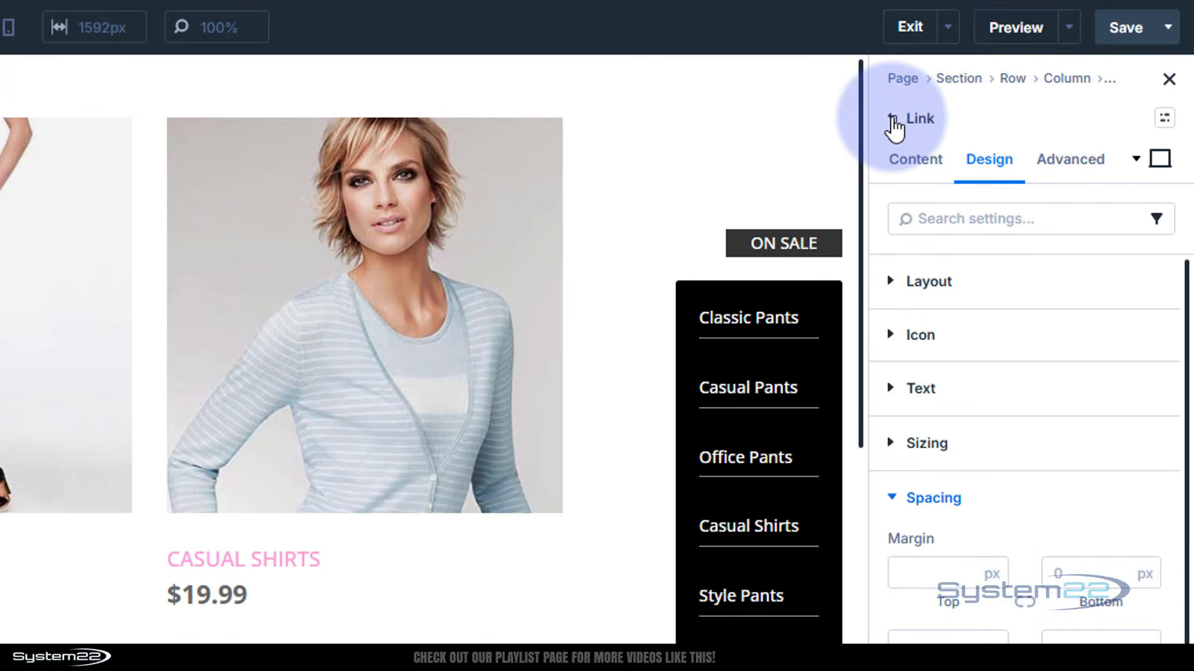
- Try a 20 px vertical gap between the dropdown's links, and settle on a vertical gap of 25 px
{"action": "left_click", "coordinate": [893, 120]}
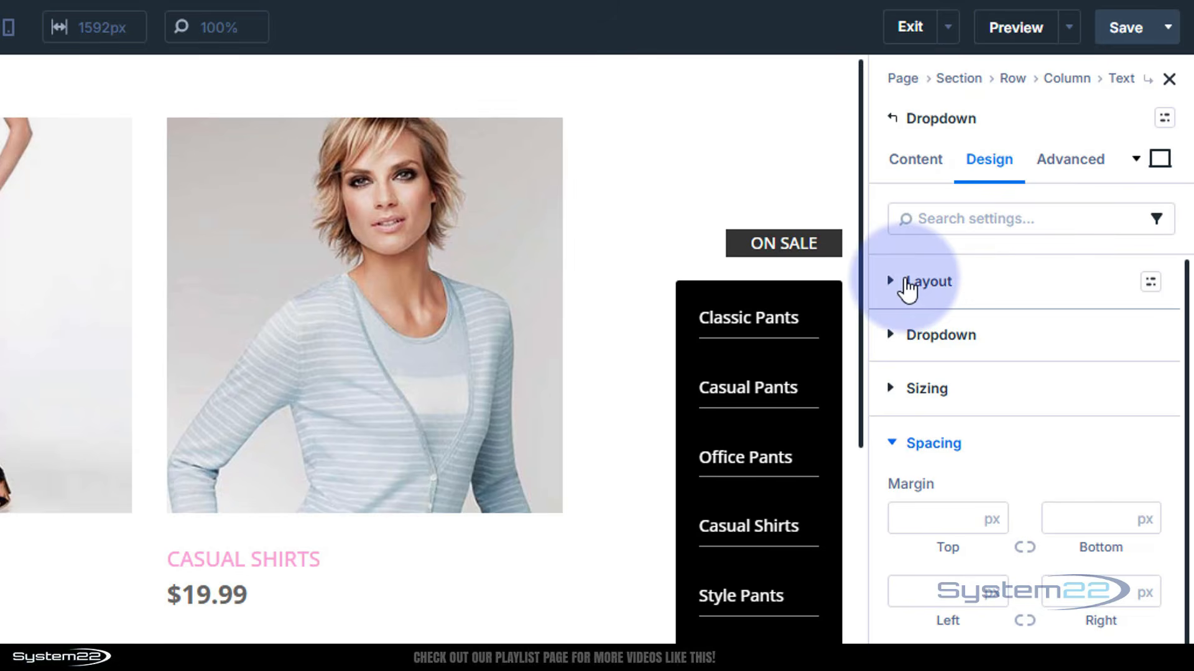
{"action": "left_click", "coordinate": [1026, 281]}
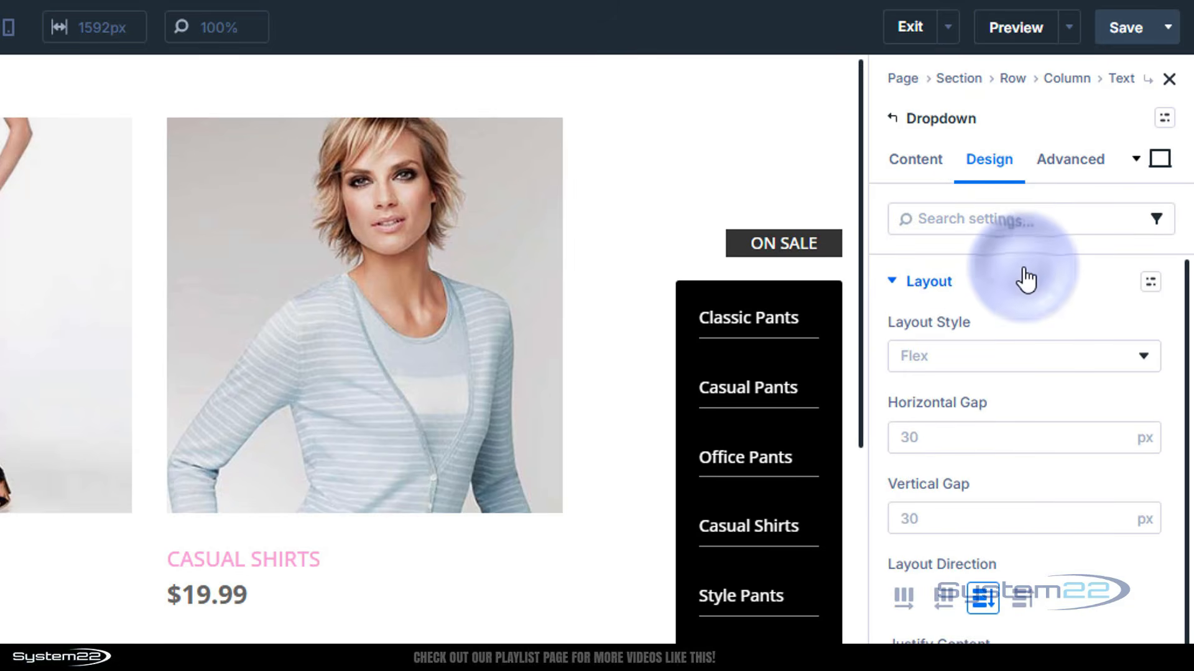
{"action": "left_click", "coordinate": [956, 529]}
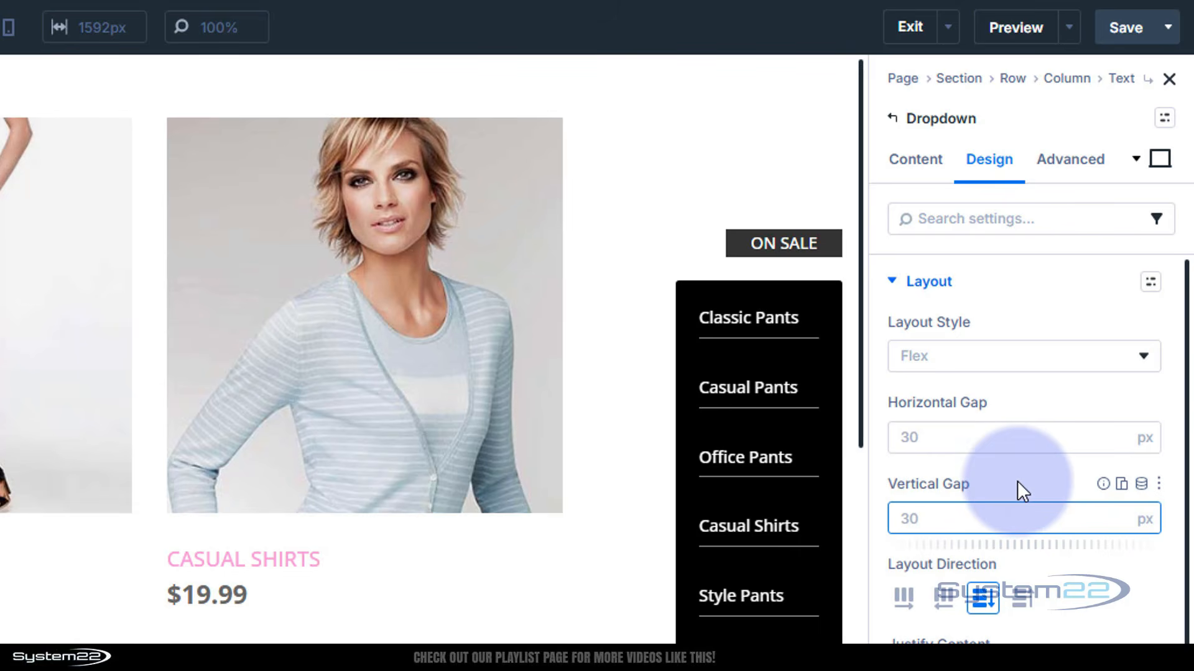
{"action": "type", "text": "20"}
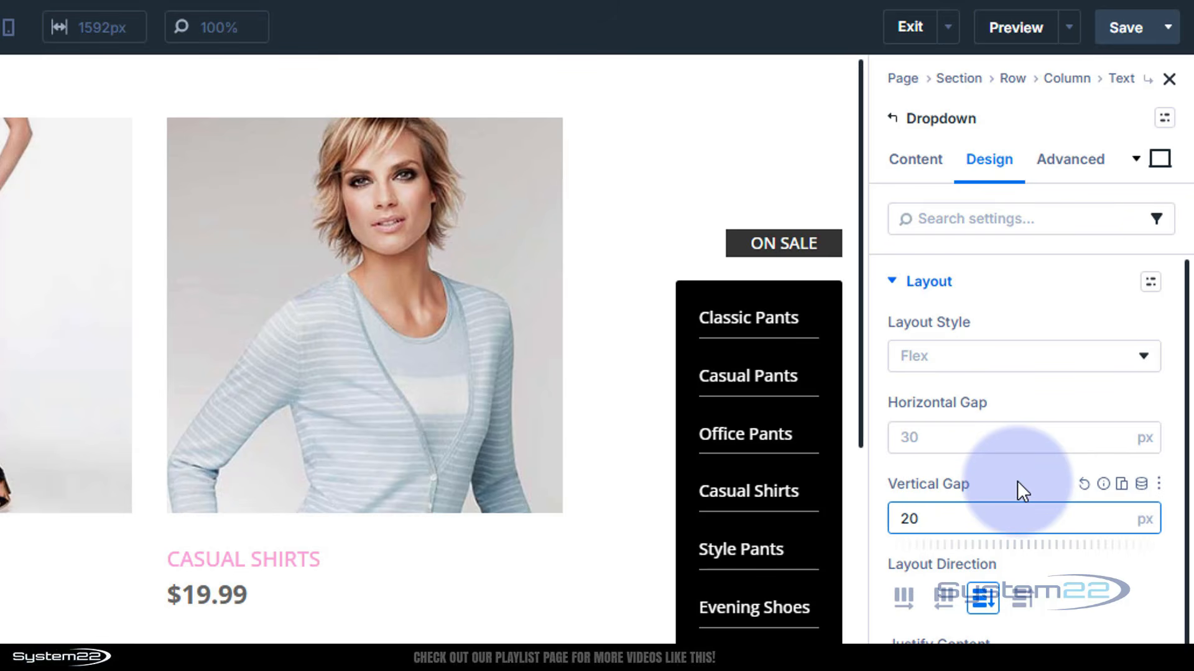
{"action": "double_click", "coordinate": [892, 521]}
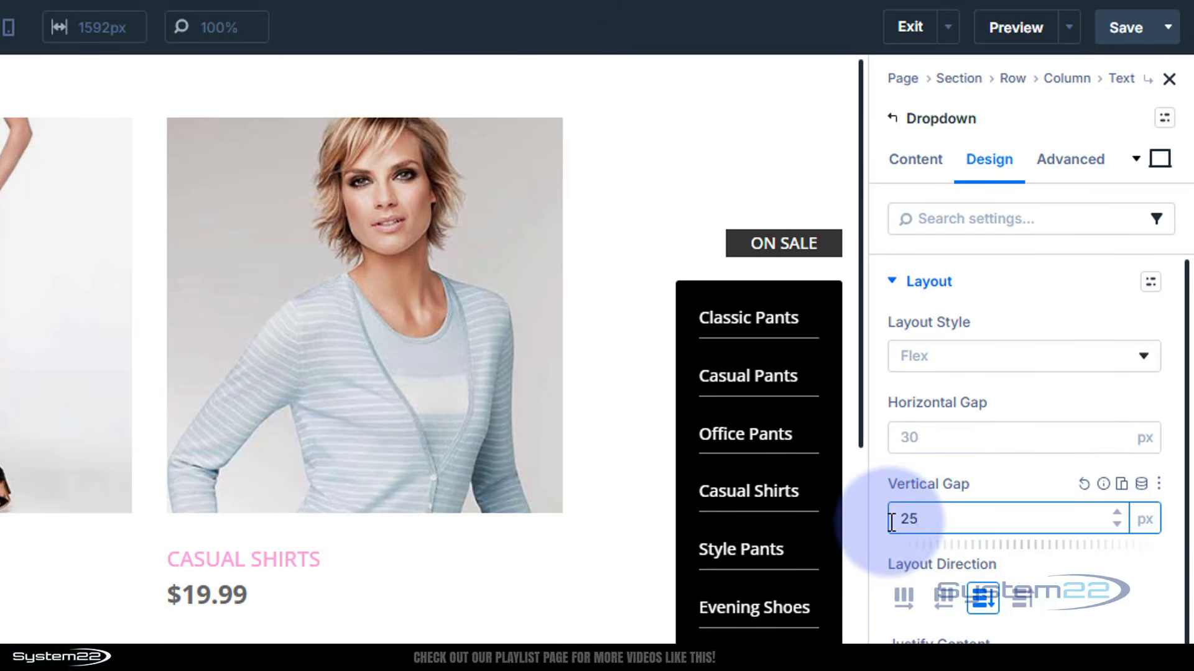
{"action": "type", "text": "25"}
- Set the looped dropdown link's URL to the dynamic Loop Product Link URL and apply it
{"action": "mouse_move", "coordinate": [767, 378]}
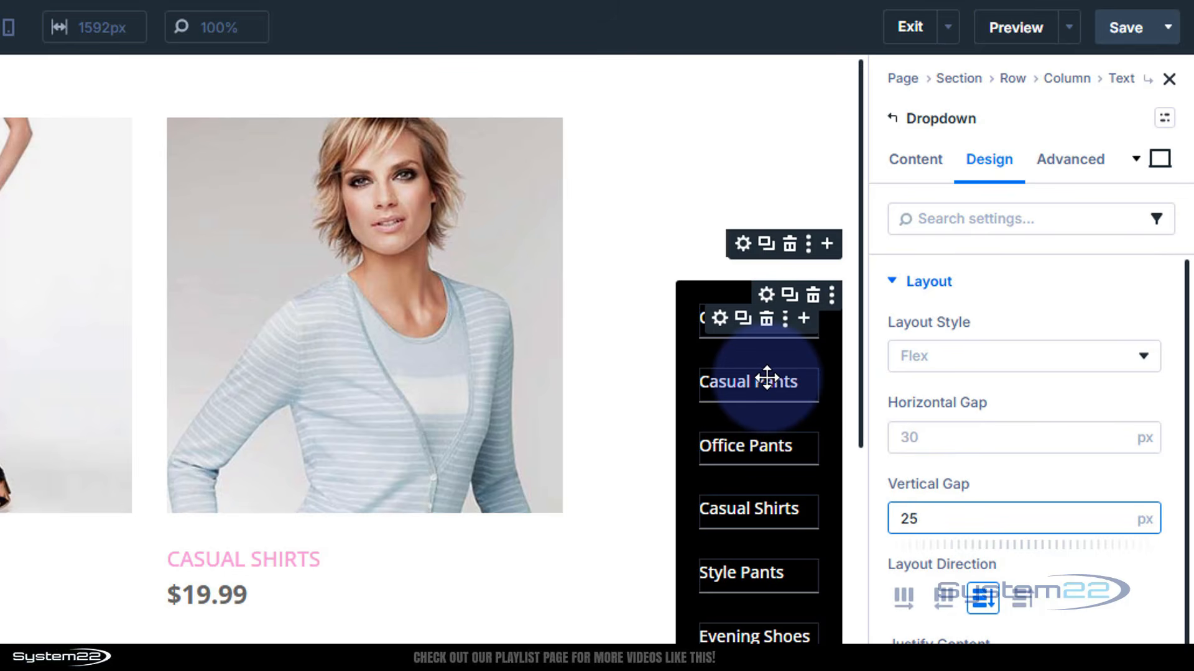
{"action": "left_click", "coordinate": [709, 457]}
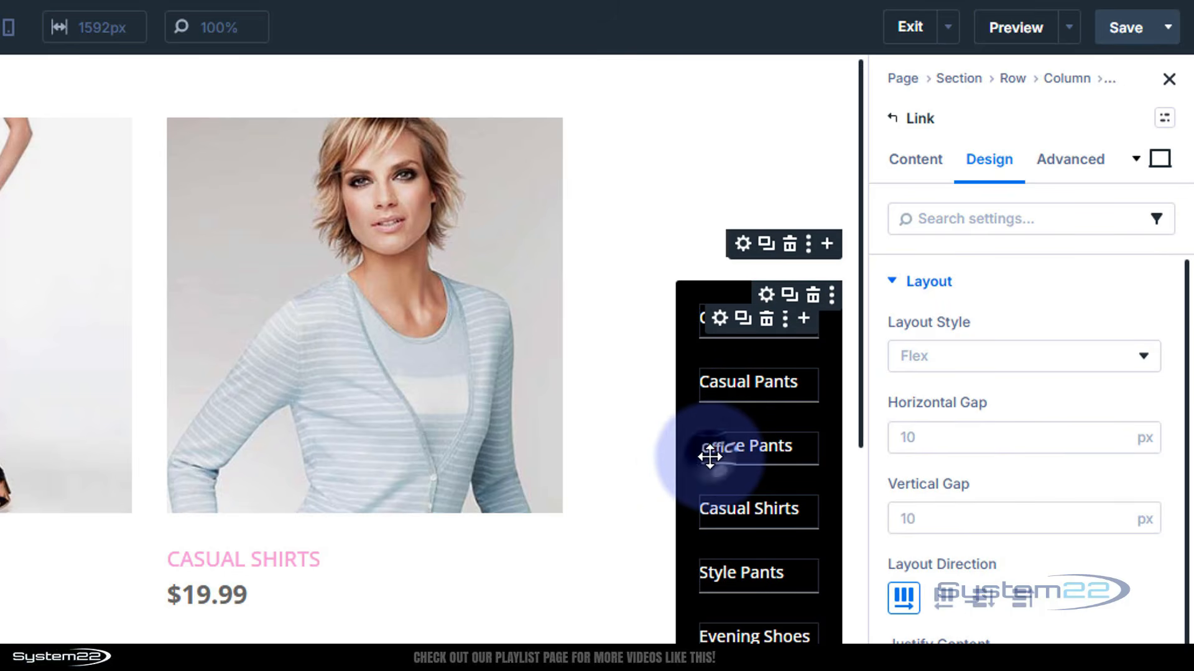
{"action": "left_click", "coordinate": [921, 165]}
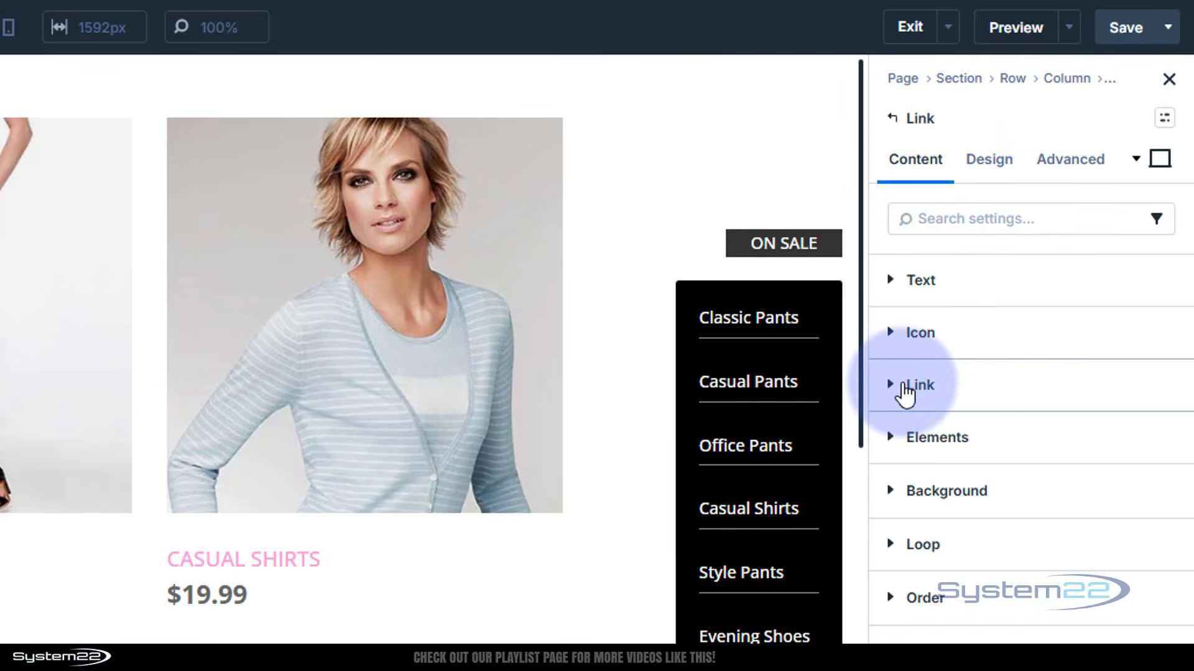
{"action": "left_click", "coordinate": [907, 388]}
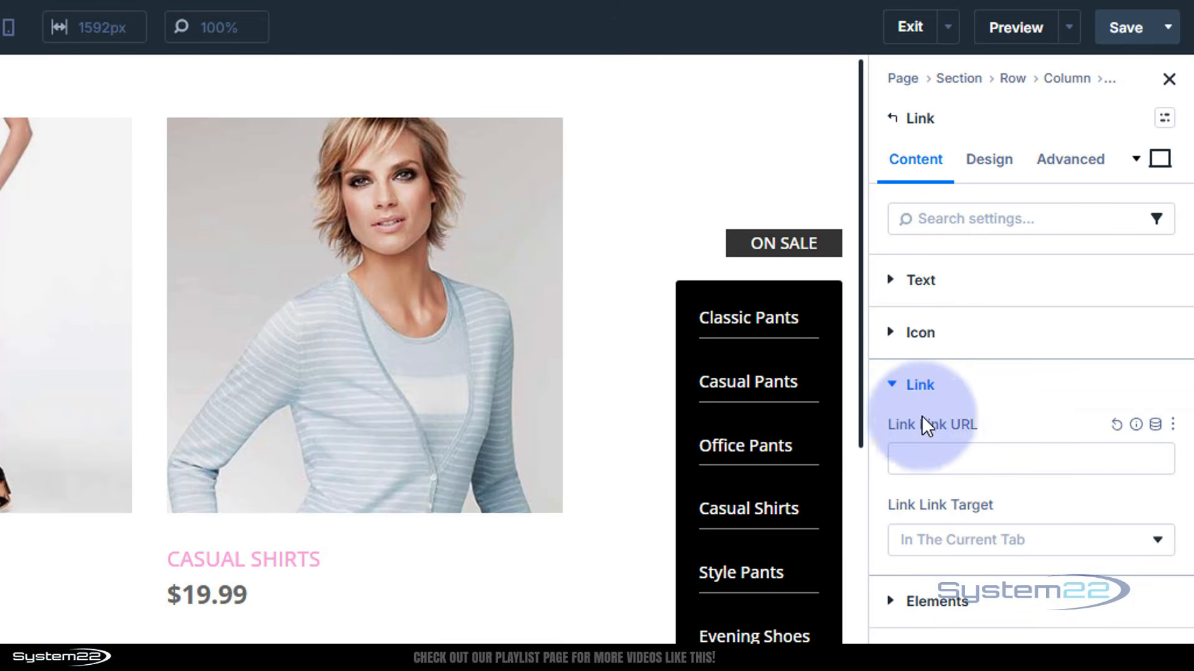
{"action": "left_click", "coordinate": [1155, 425]}
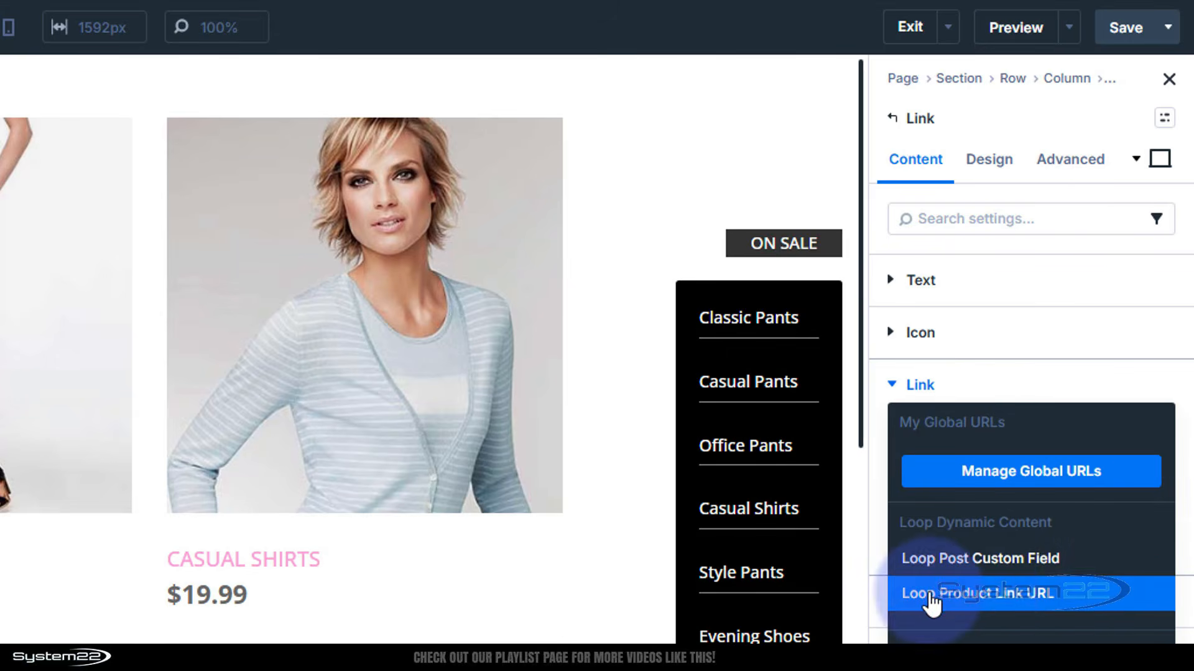
{"action": "left_click", "coordinate": [989, 595]}
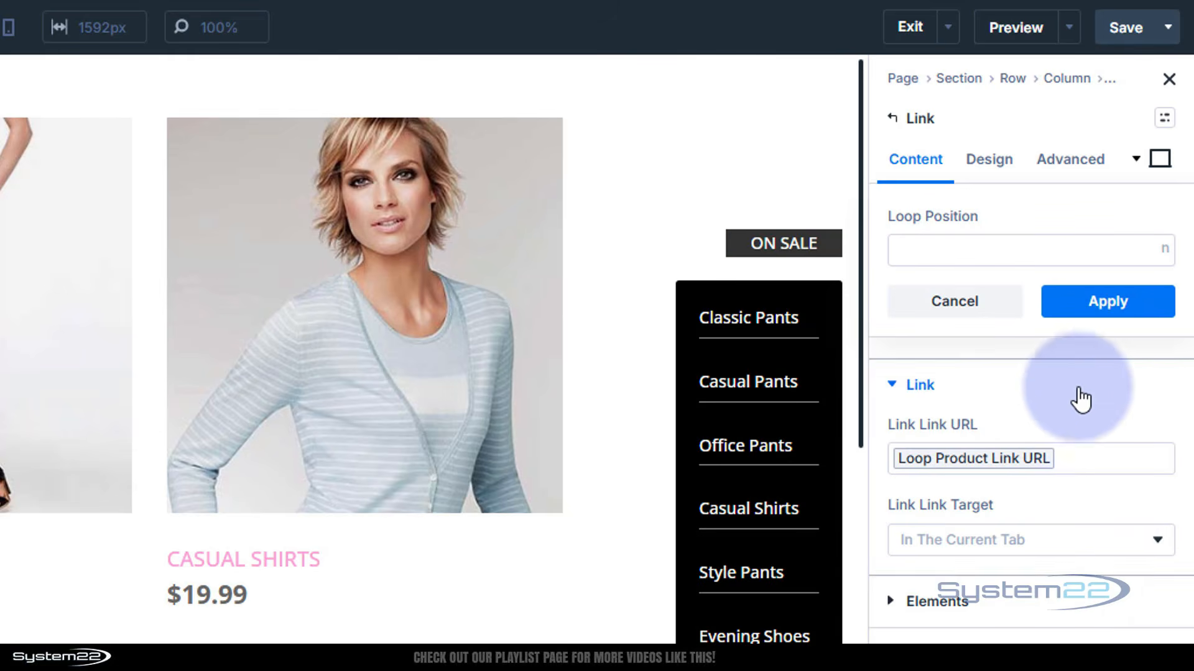
{"action": "left_click", "coordinate": [1113, 301]}
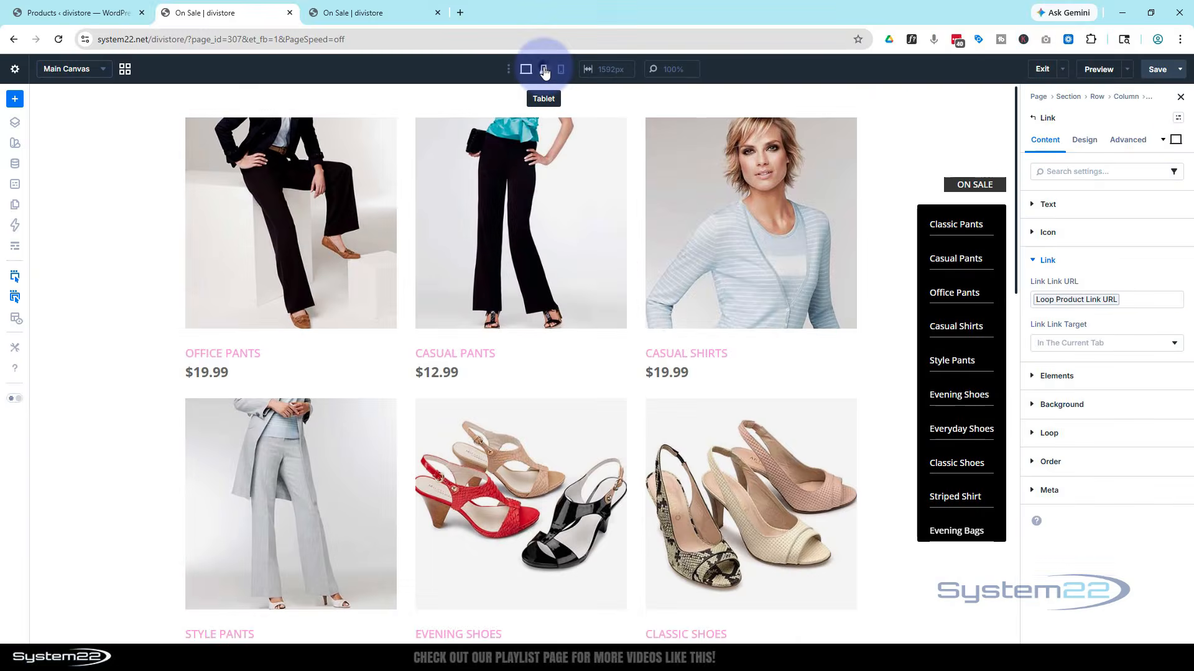
- Check the dropdown in tablet and phone views, and set its phone height to 50vh
{"action": "left_click", "coordinate": [544, 69]}
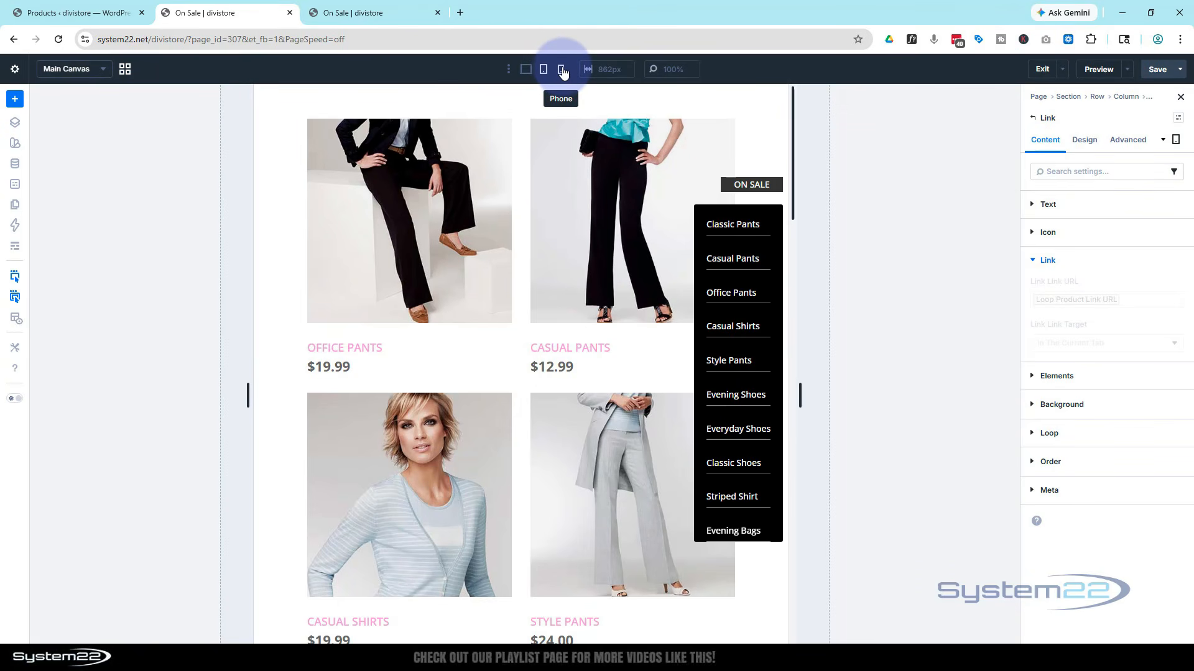
{"action": "left_click", "coordinate": [563, 70]}
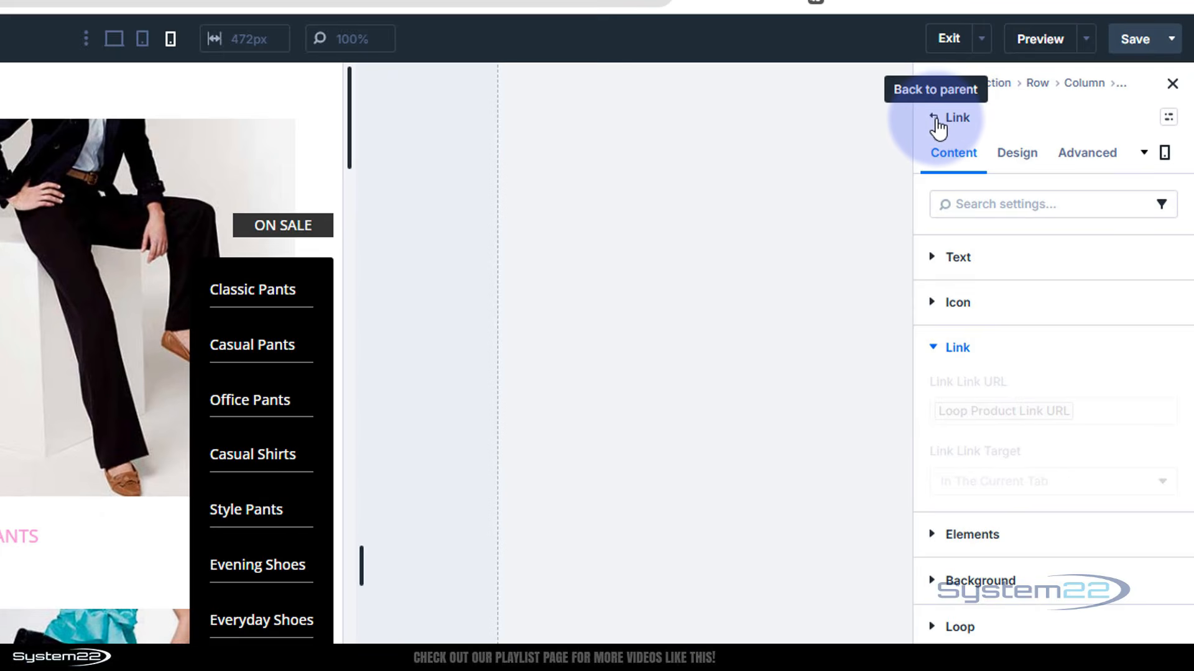
{"action": "left_click", "coordinate": [935, 119]}
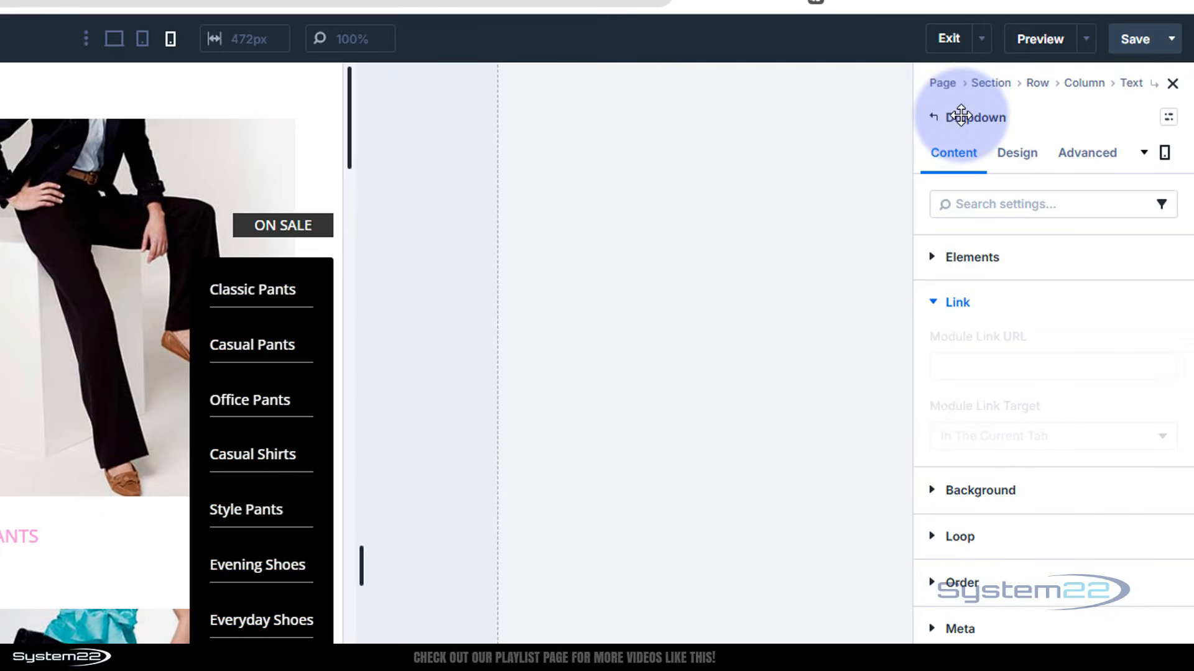
{"action": "left_click", "coordinate": [1020, 154]}
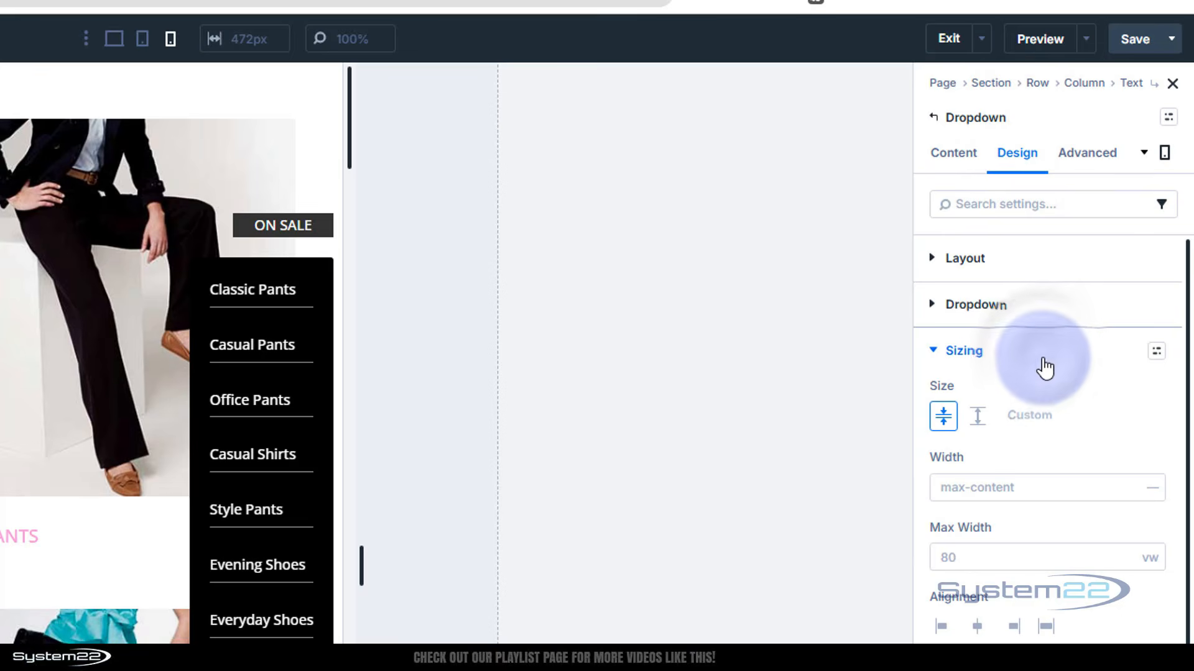
{"action": "scroll", "coordinate": [1050, 440], "scroll_direction": "down", "scroll_amount": 3}
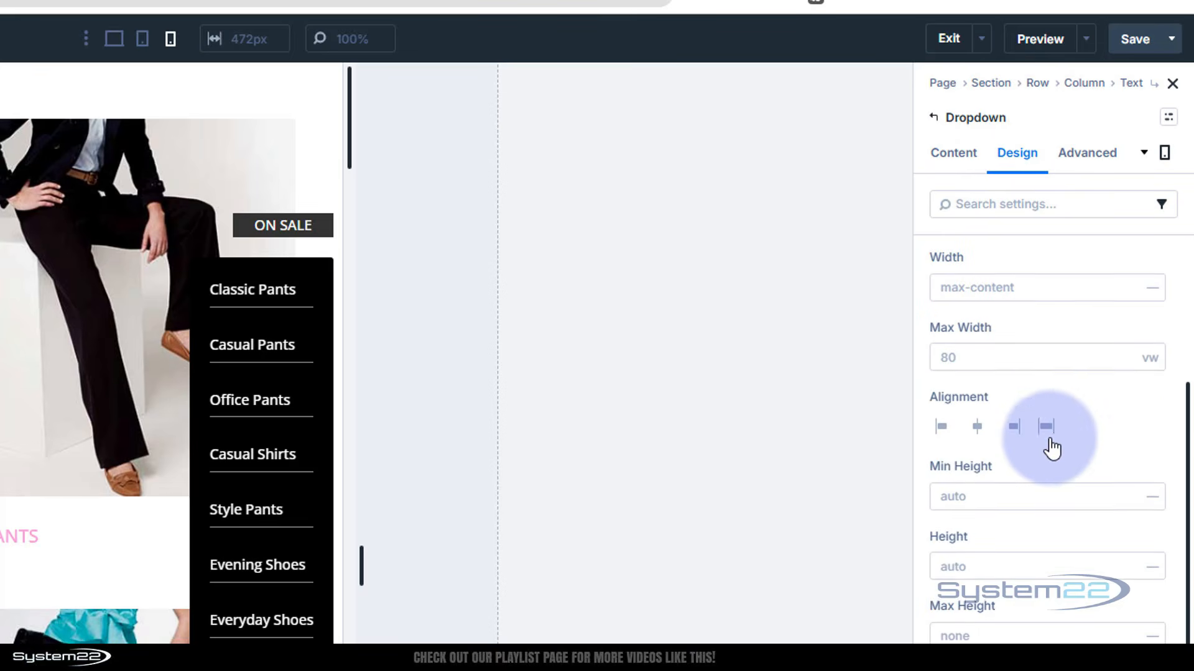
{"action": "left_click", "coordinate": [961, 563]}
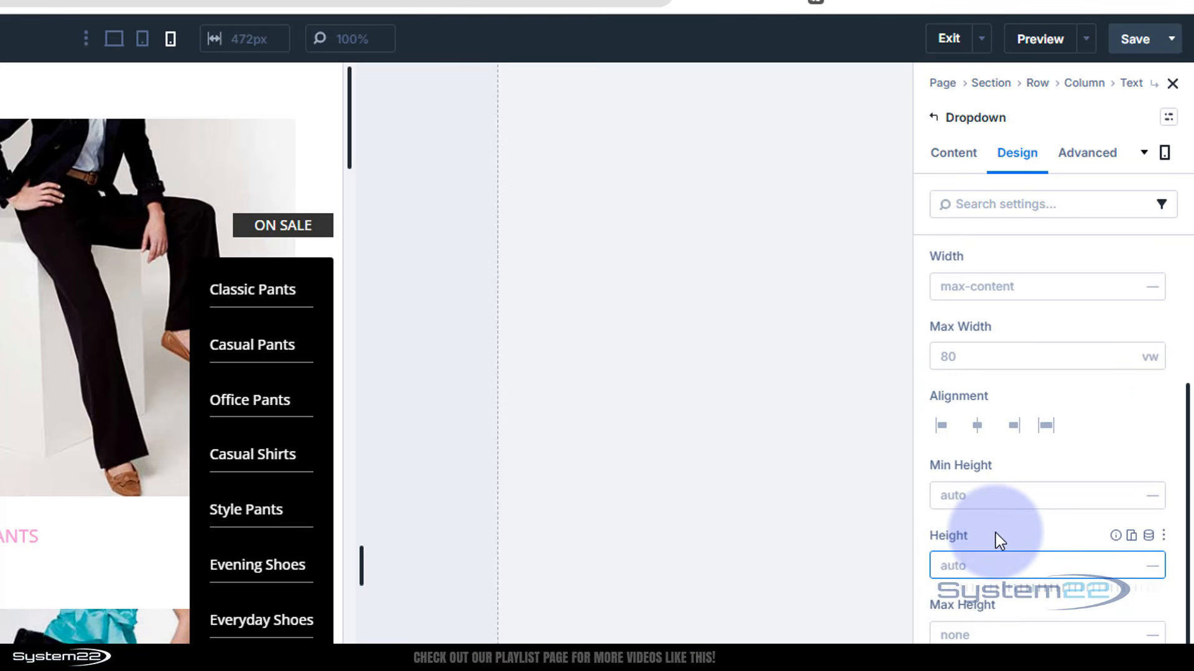
{"action": "type", "text": "50vh"}
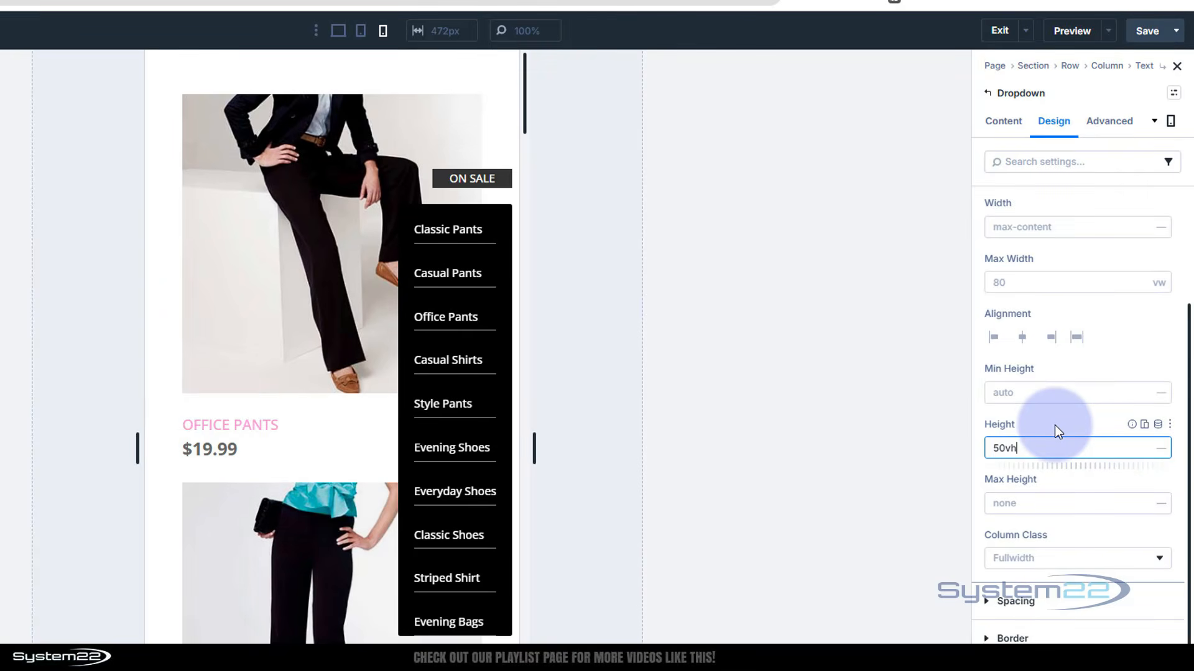
{"action": "key", "text": "Return"}
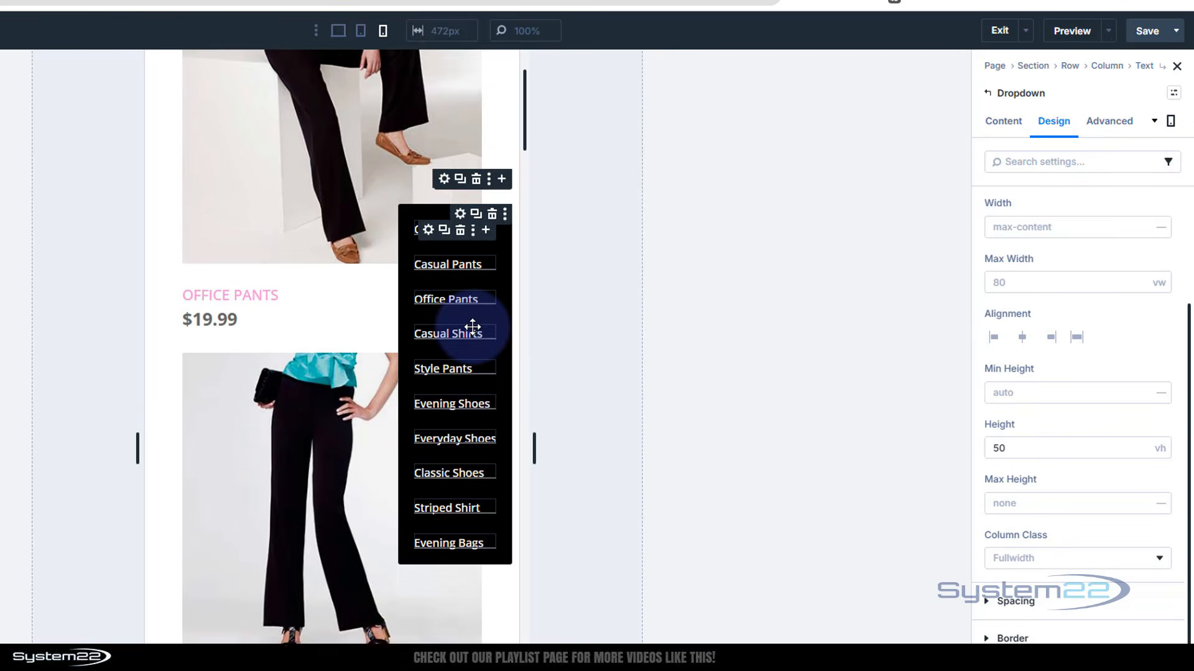
- Set the dropdown's vertical overflow to Scroll for the phone view
{"action": "left_click", "coordinate": [1118, 127]}
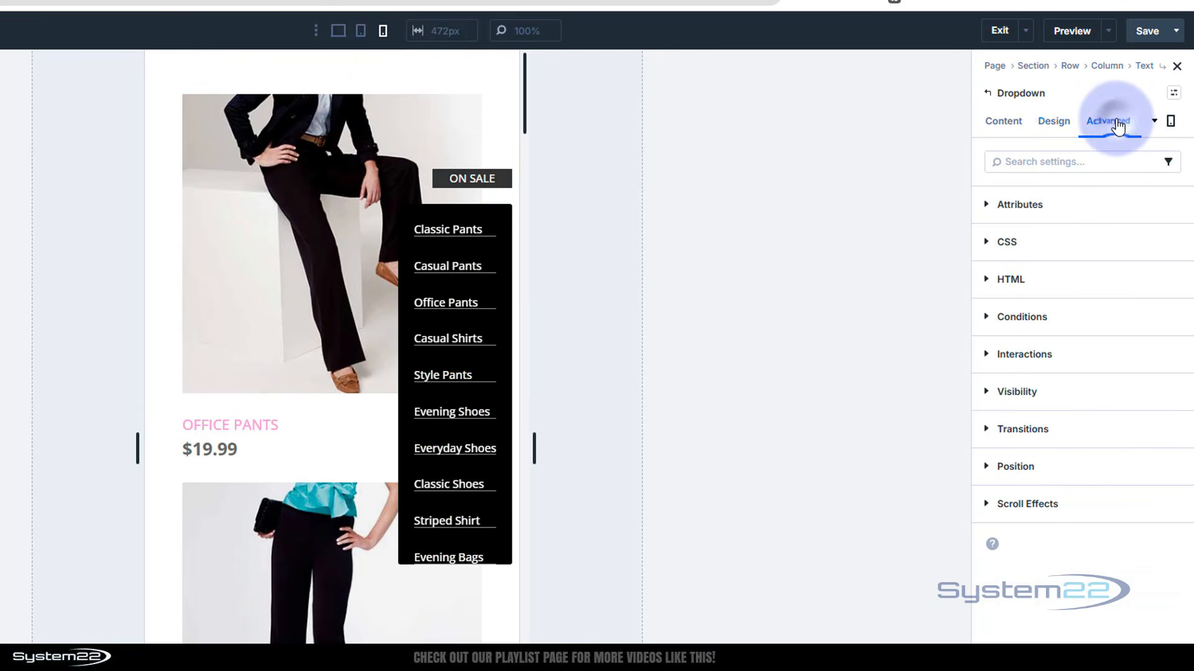
{"action": "left_click", "coordinate": [1094, 390]}
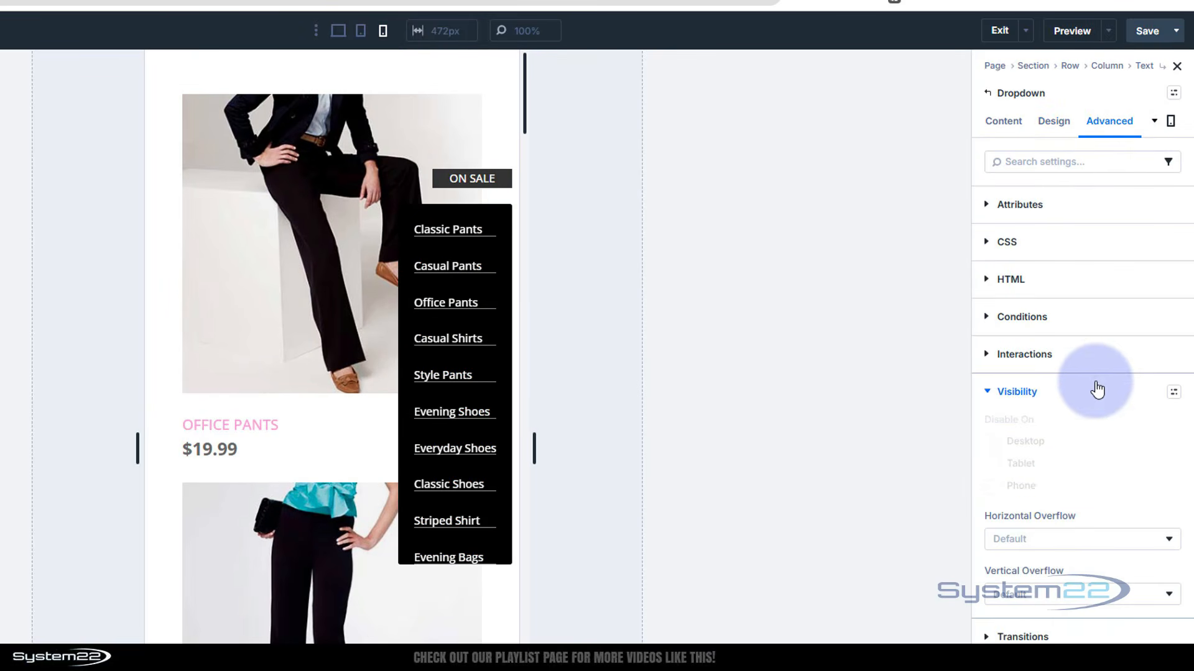
{"action": "left_click", "coordinate": [1049, 598]}
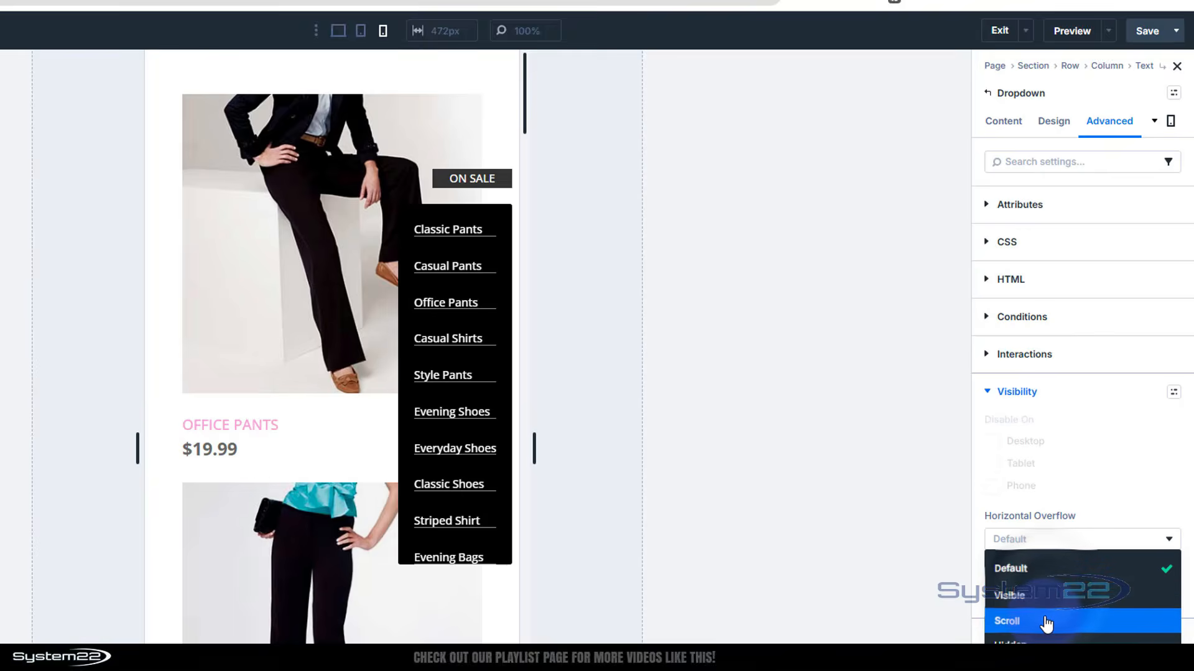
{"action": "left_click", "coordinate": [1047, 619]}
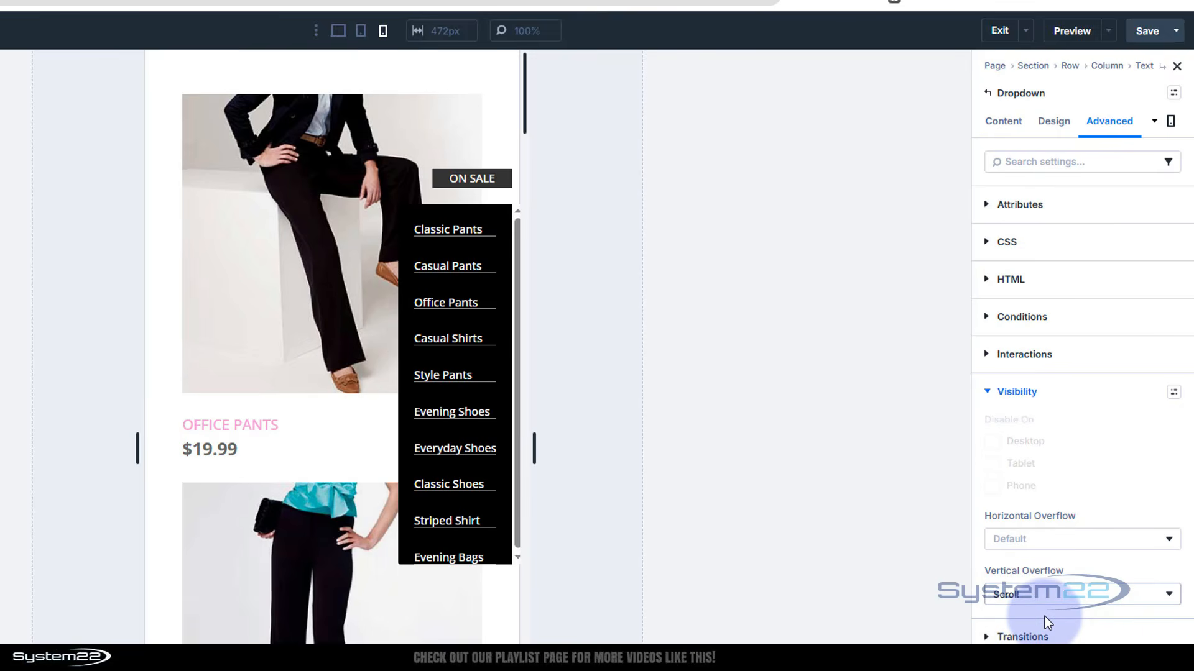
- Return to the desktop view and set the dropdown offset to 10 px
{"action": "left_click", "coordinate": [338, 31]}
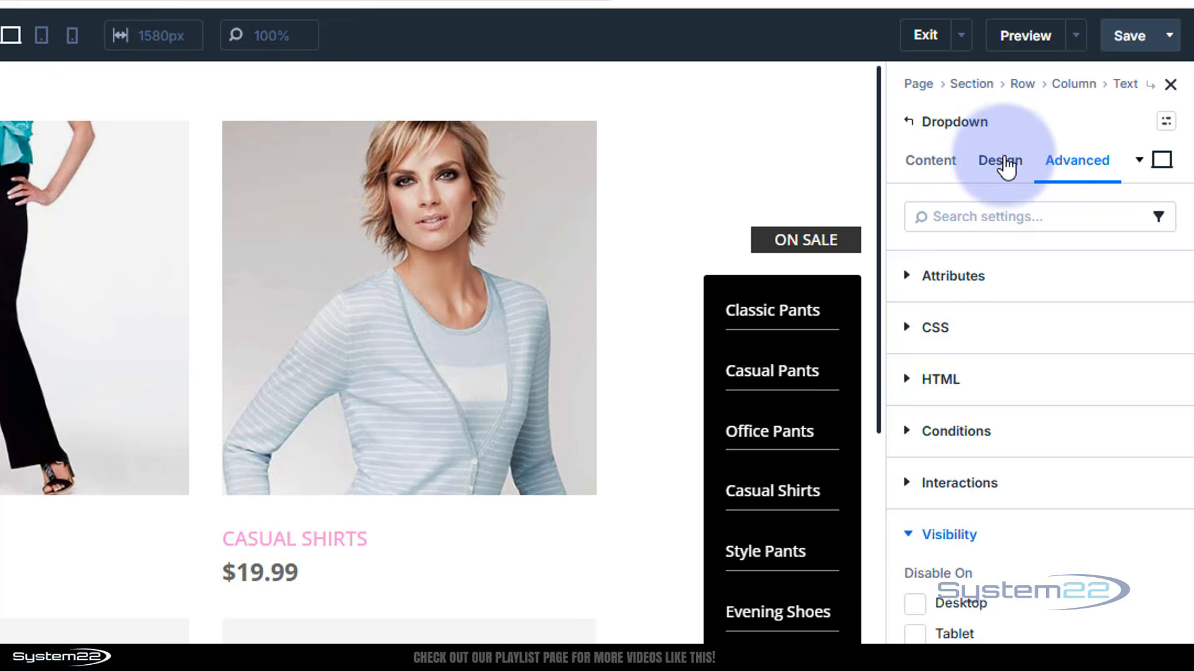
{"action": "left_click", "coordinate": [1004, 163]}
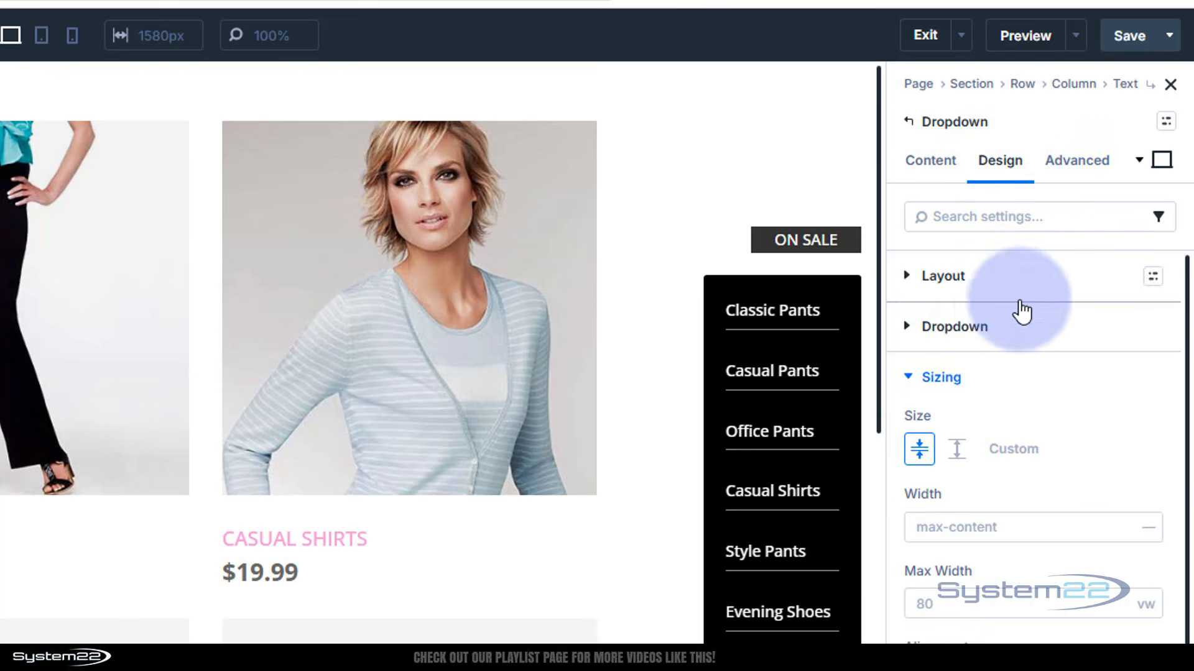
{"action": "left_click", "coordinate": [977, 329]}
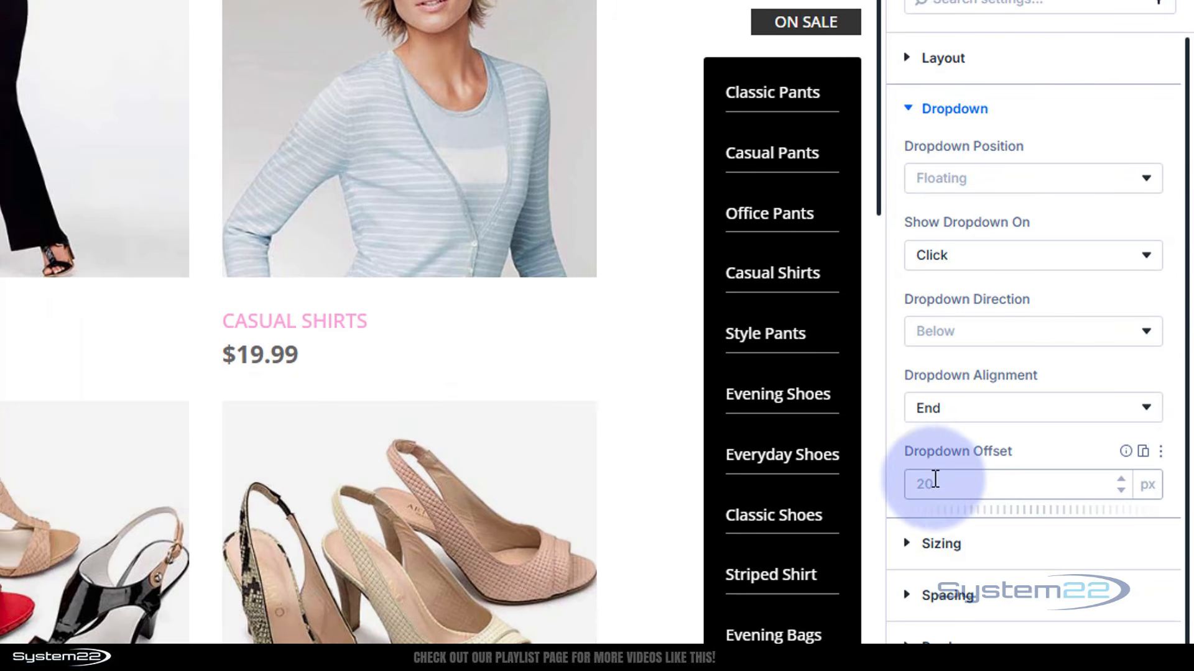
{"action": "left_click", "coordinate": [935, 477]}
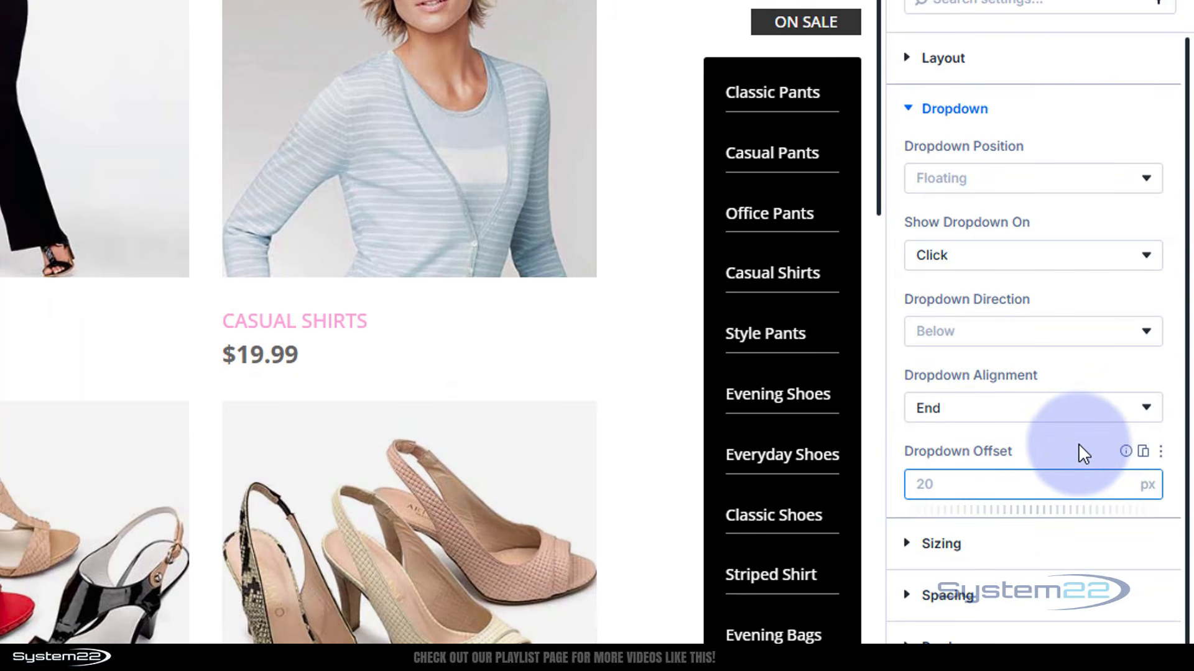
{"action": "type", "text": "10"}
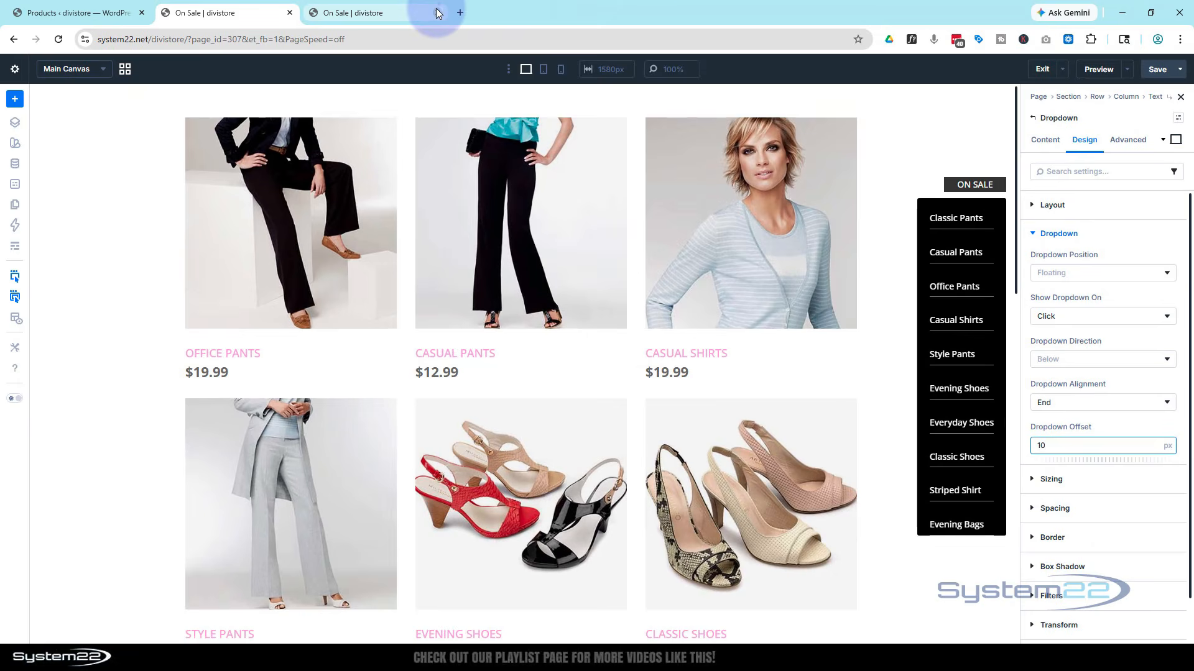
- Close the old preview page, save the On Sale page and preview it on the front end
{"action": "left_click", "coordinate": [437, 13]}
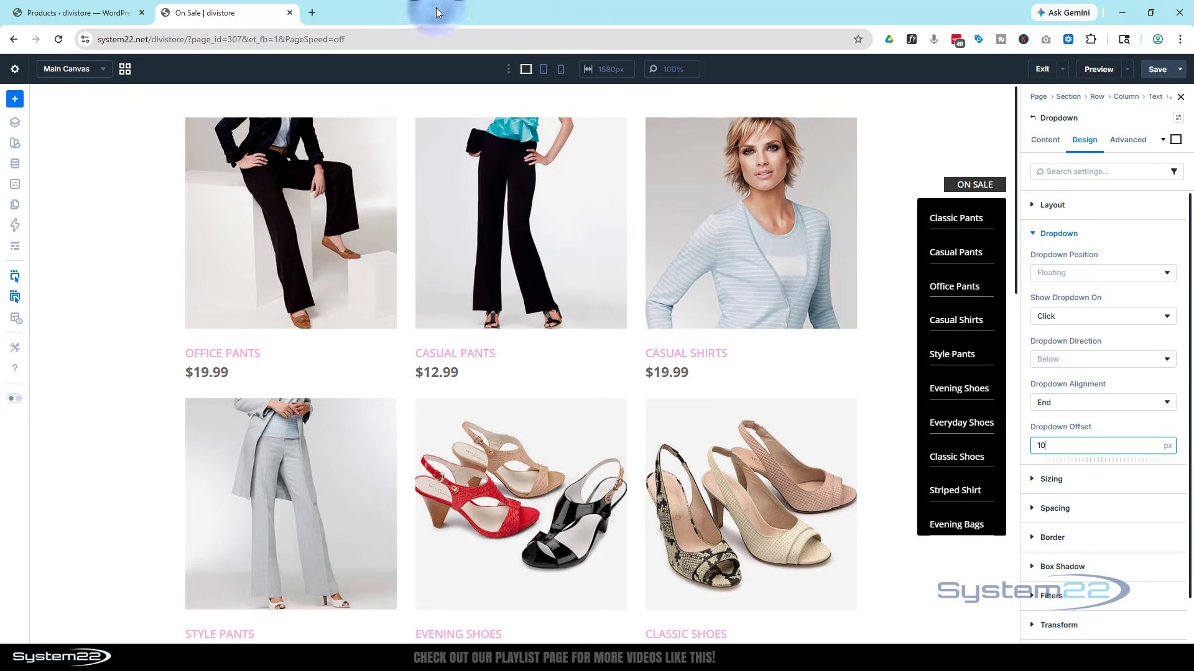
{"action": "left_click", "coordinate": [1165, 73]}
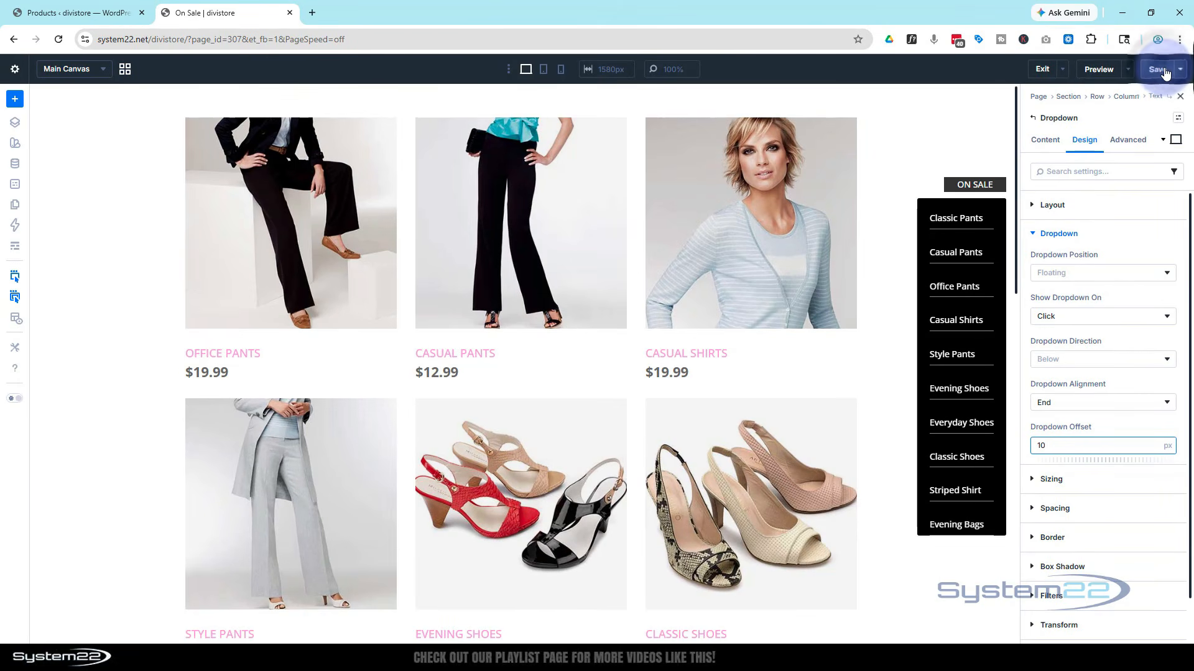
{"action": "left_click", "coordinate": [1125, 69]}
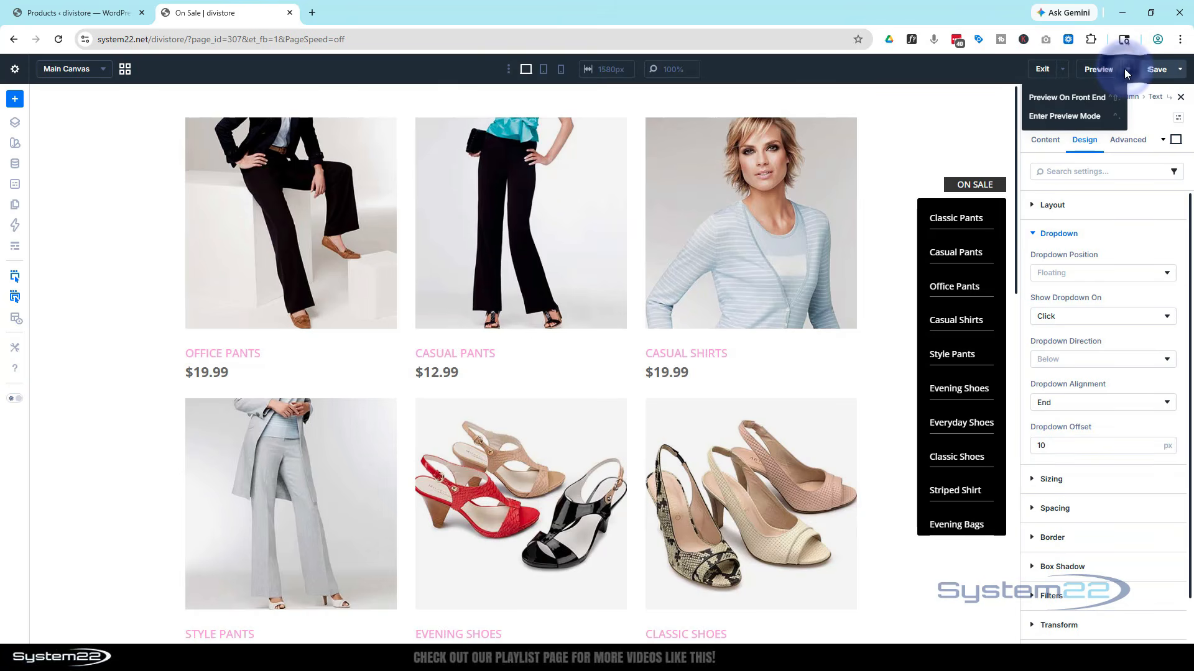
{"action": "left_click", "coordinate": [1079, 98]}
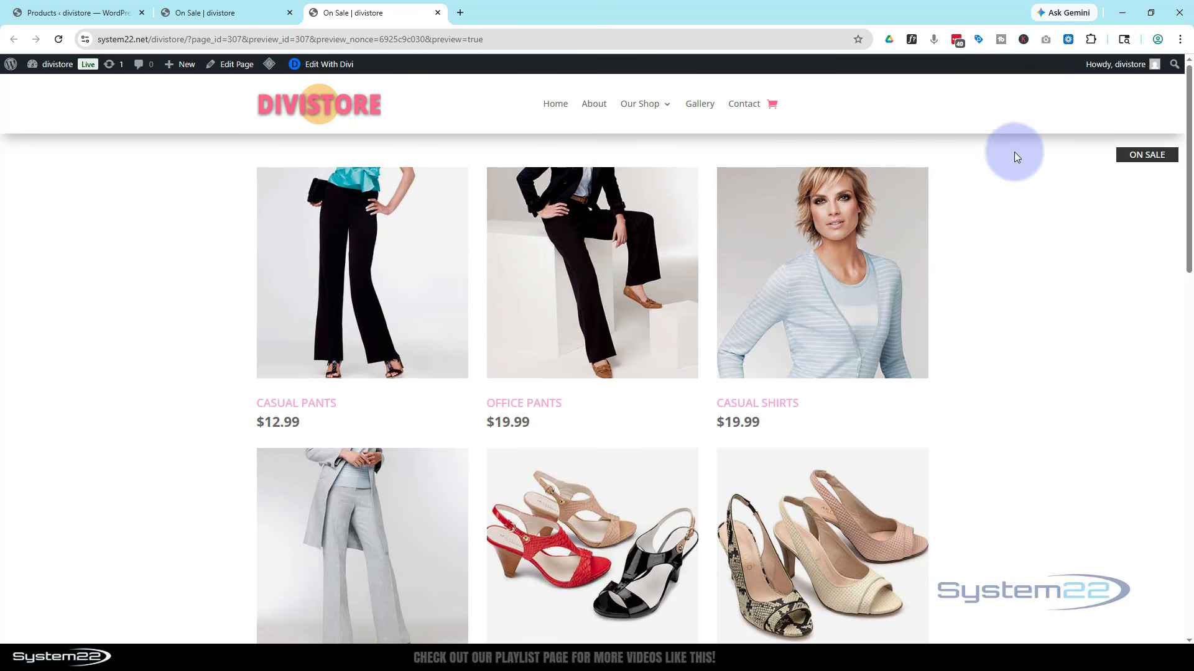
- Test the On Sale dropdown on the previewed page by opening it and following the Evening Shoes link
{"action": "left_click", "coordinate": [1147, 156]}
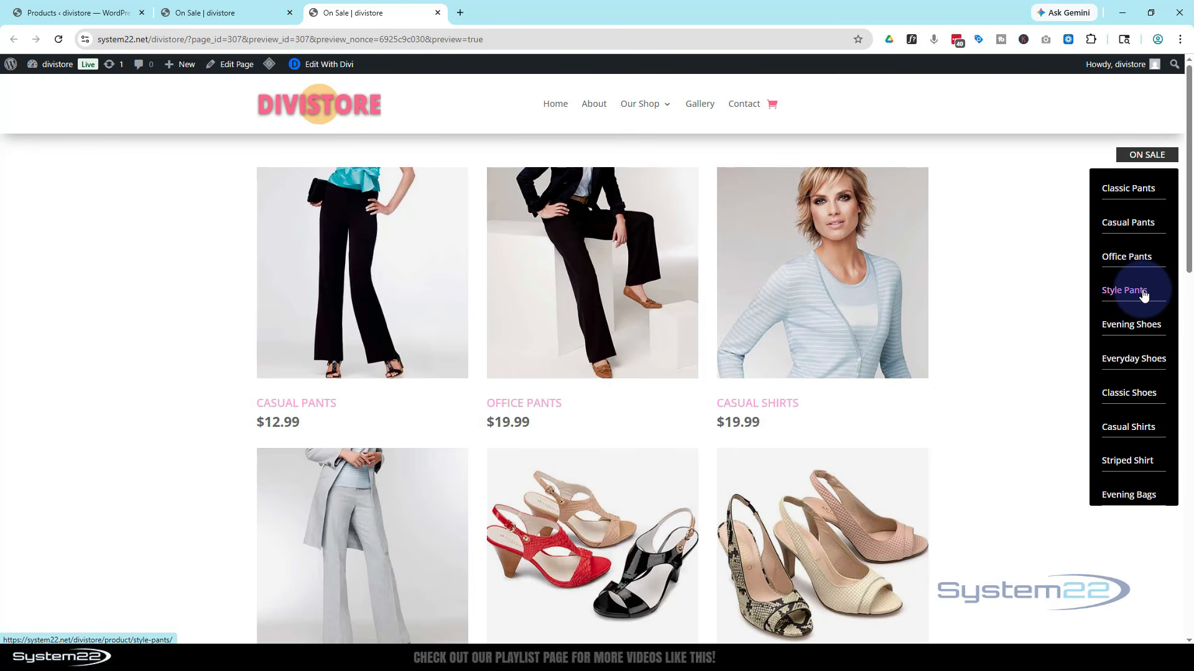
{"action": "left_click", "coordinate": [1134, 327]}
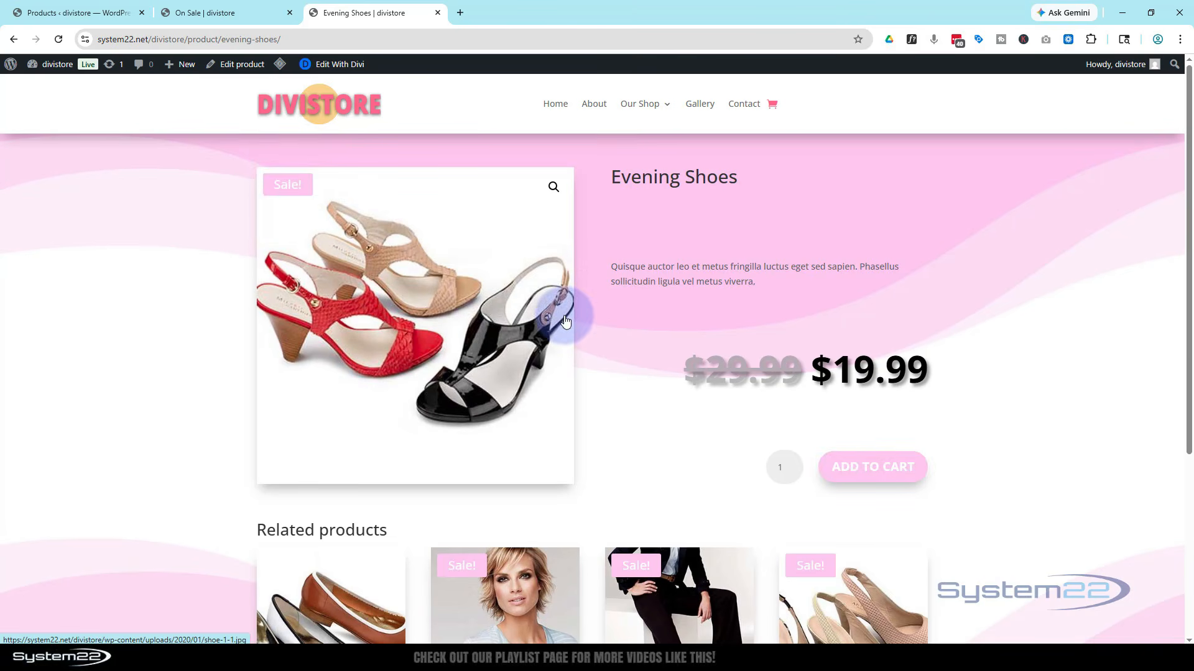
- Return to the On Sale preview, emulate the iPhone 12 Pro screen and check the fixed On Sale button while moving through the products
{"action": "left_click", "coordinate": [14, 41]}
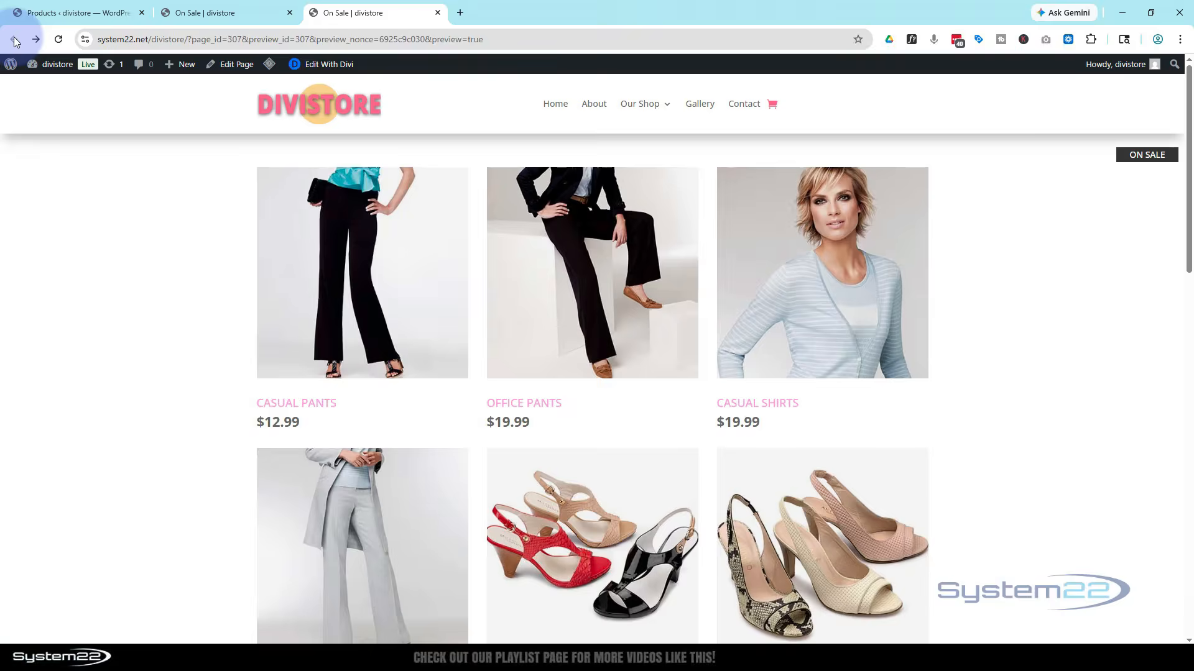
{"action": "key", "text": "ctrl+shift+i"}
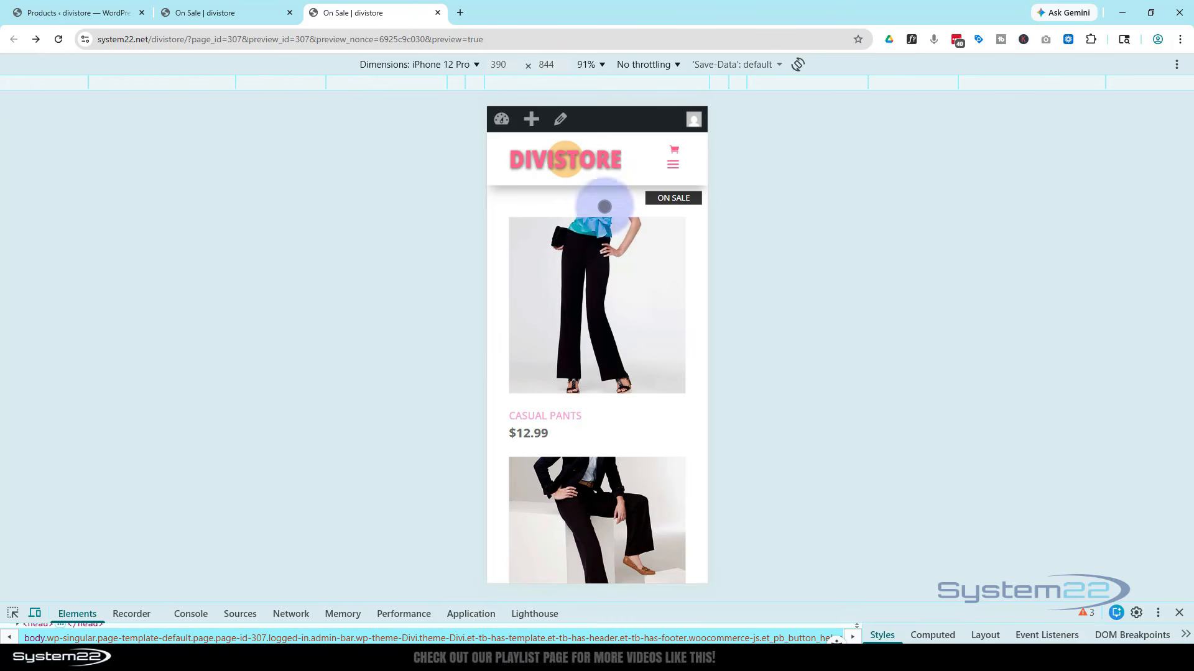
{"action": "scroll", "coordinate": [611, 267], "scroll_direction": "down", "scroll_amount": 14}
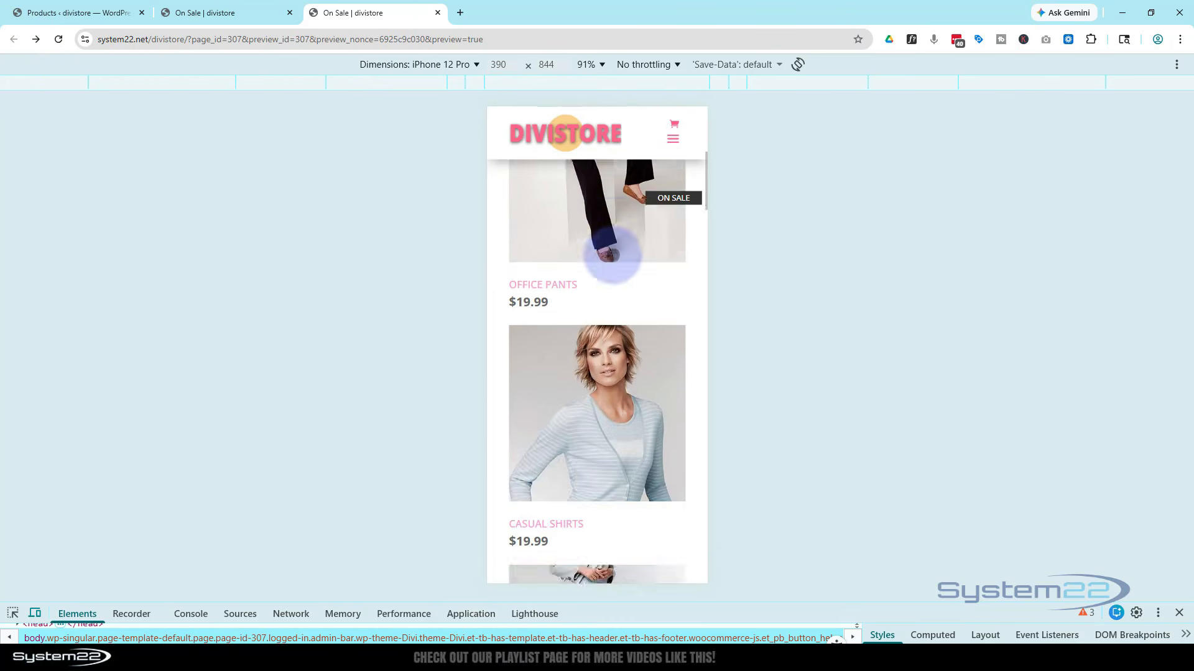
{"action": "scroll", "coordinate": [613, 255], "scroll_direction": "down", "scroll_amount": 6}
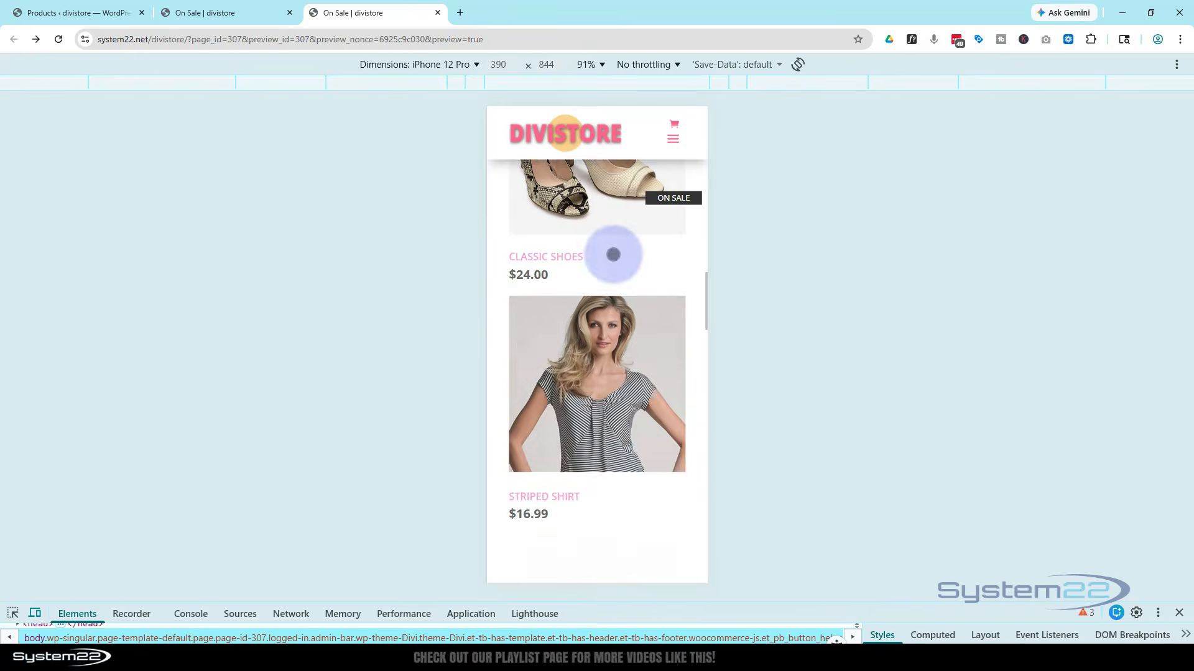
{"action": "scroll", "coordinate": [613, 252], "scroll_direction": "up", "scroll_amount": 5}
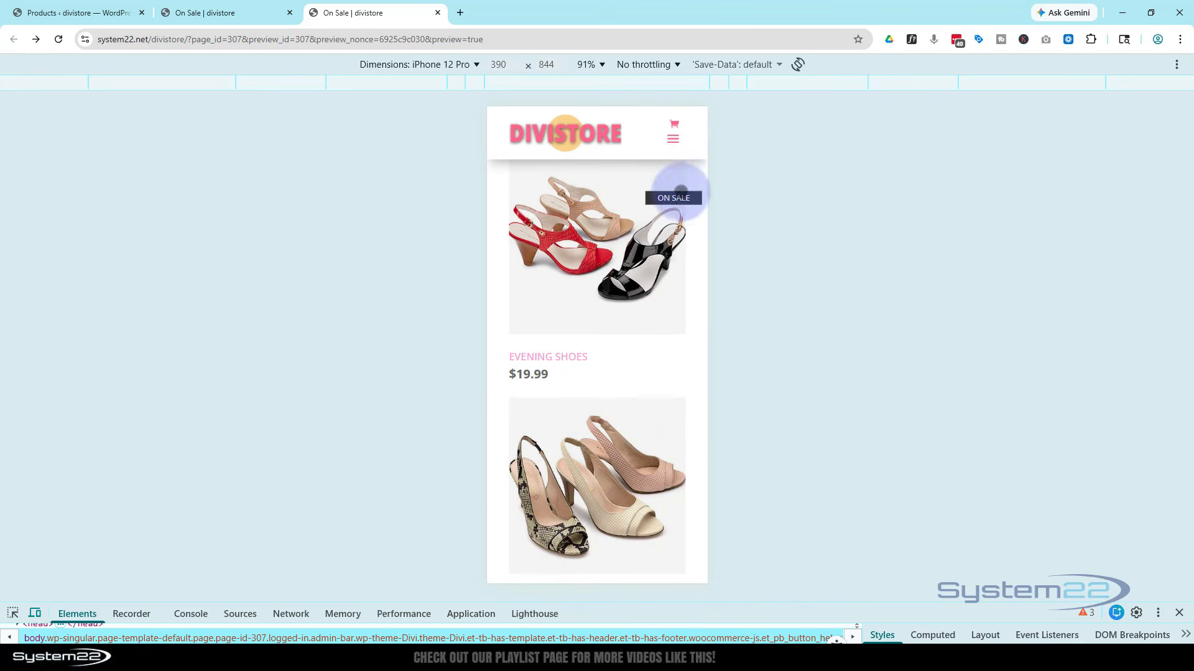
- In the Divi builder, review the On Sale text module's position settings in tablet and phone views, and return to desktop view
{"action": "left_click", "coordinate": [242, 19]}
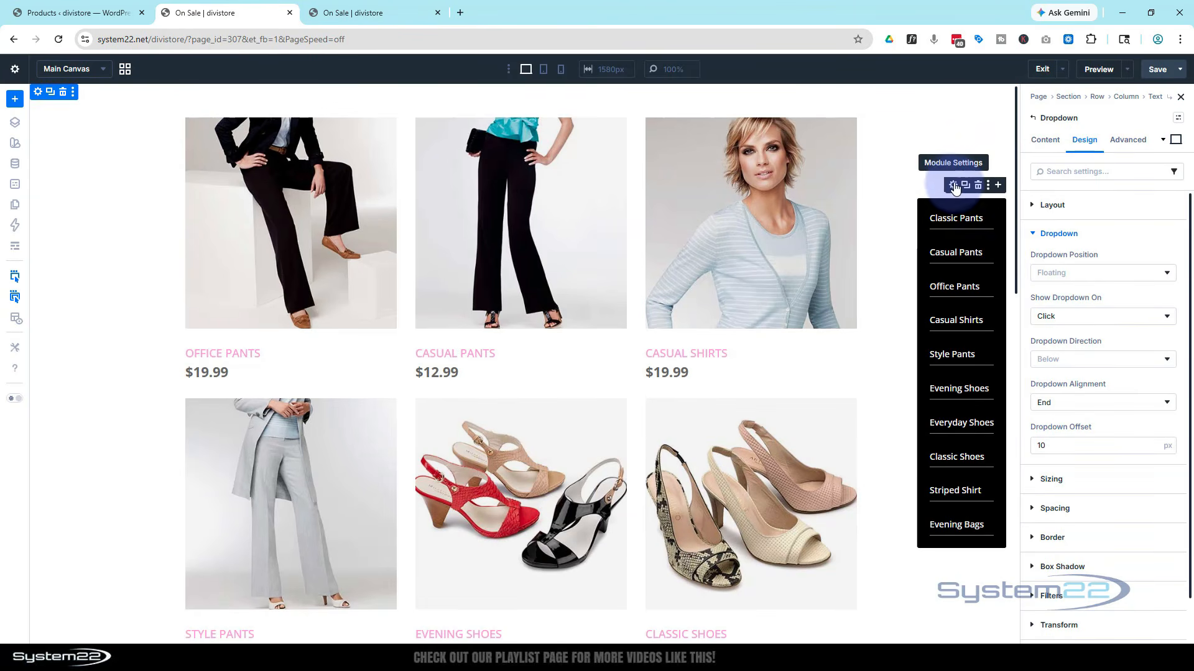
{"action": "left_click", "coordinate": [956, 189]}
{"action": "left_click", "coordinate": [1128, 141]}
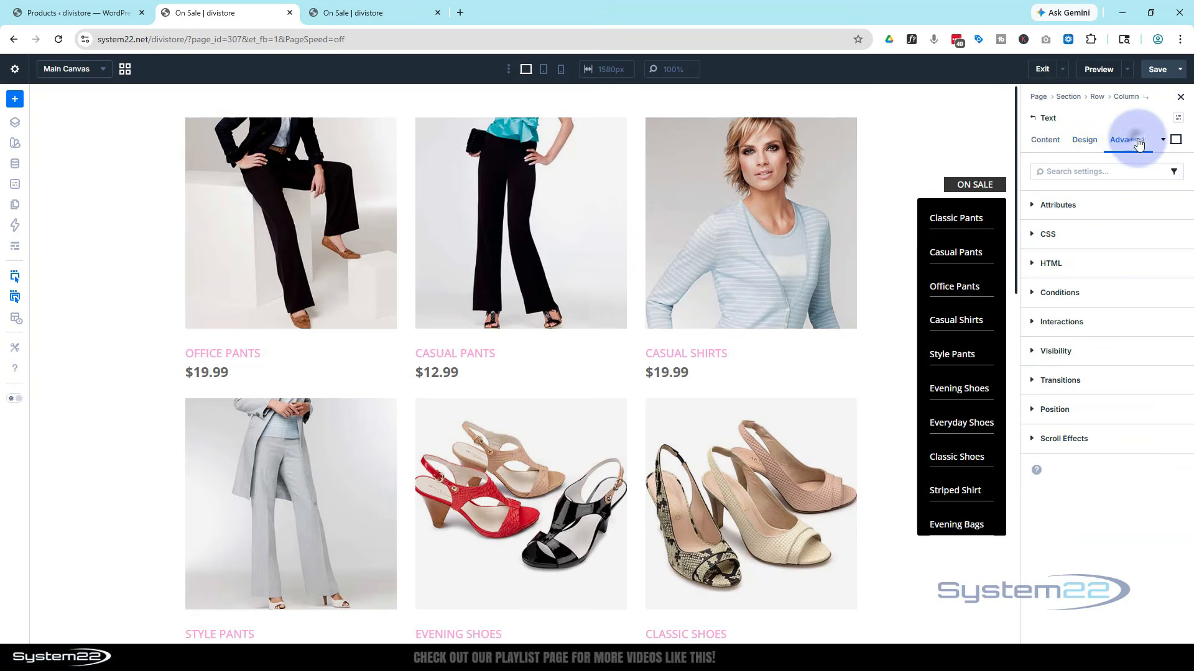
{"action": "left_click", "coordinate": [1098, 411]}
{"action": "scroll", "coordinate": [1115, 469], "scroll_direction": "down", "scroll_amount": 3}
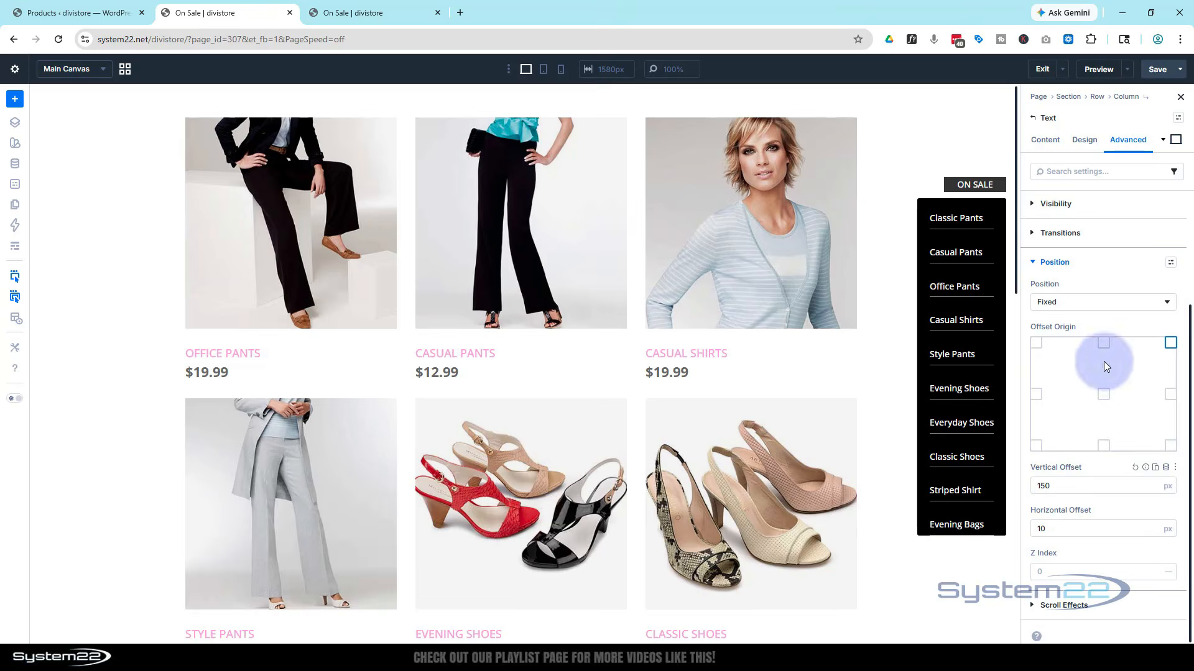
{"action": "left_click", "coordinate": [543, 69]}
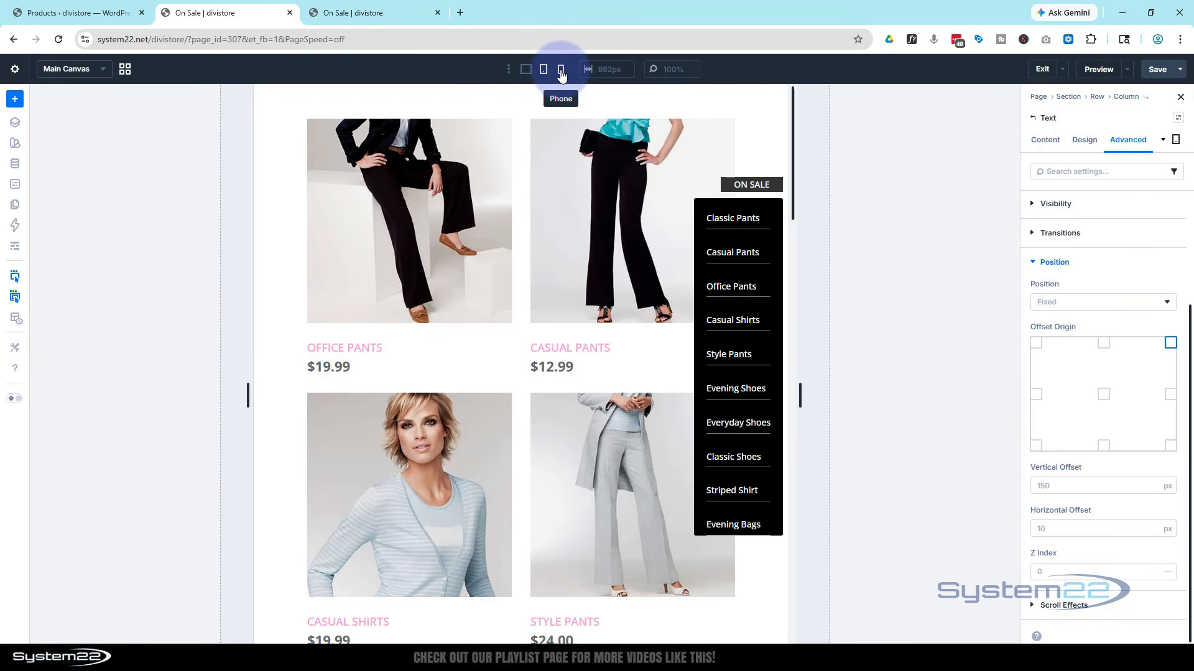
{"action": "left_click", "coordinate": [560, 70]}
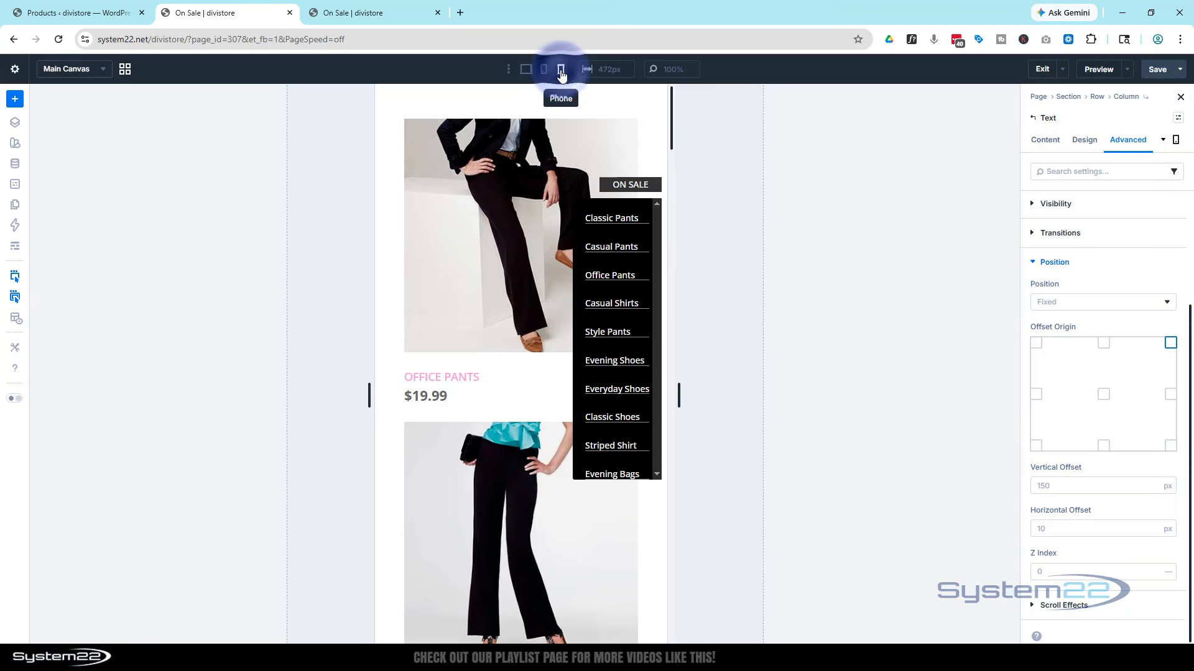
{"action": "left_click", "coordinate": [526, 69]}
- Open the On Sale dropdown in the phone-size preview and test scrolling through its product links
{"action": "left_click", "coordinate": [349, 11]}
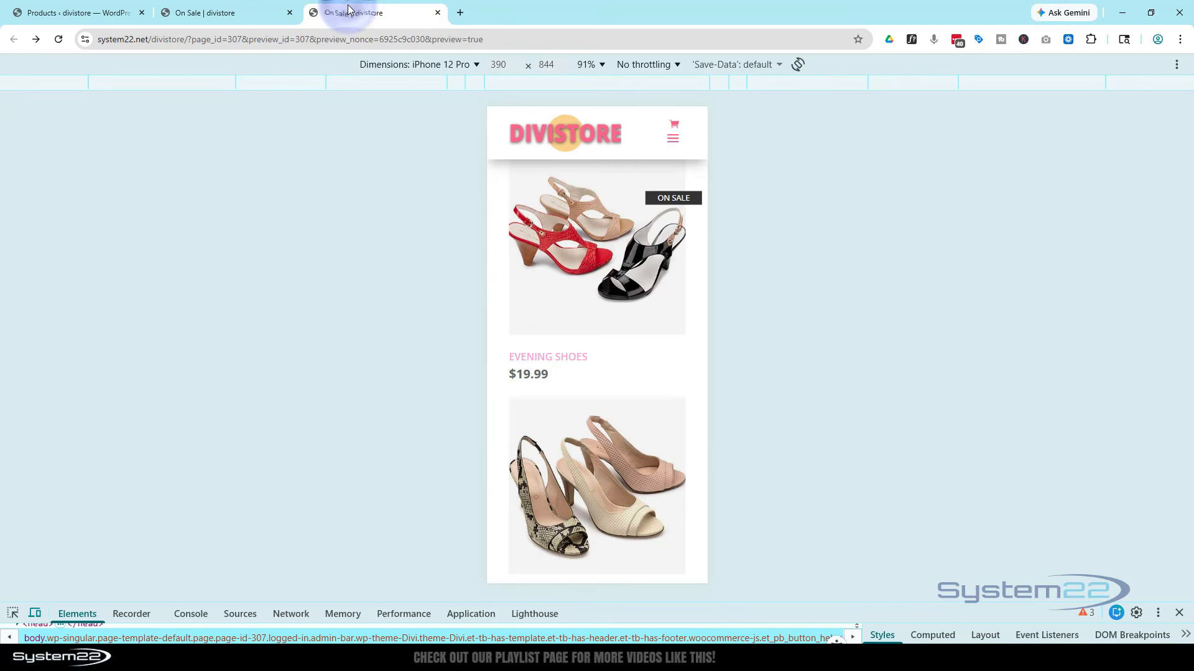
{"action": "left_click", "coordinate": [673, 198]}
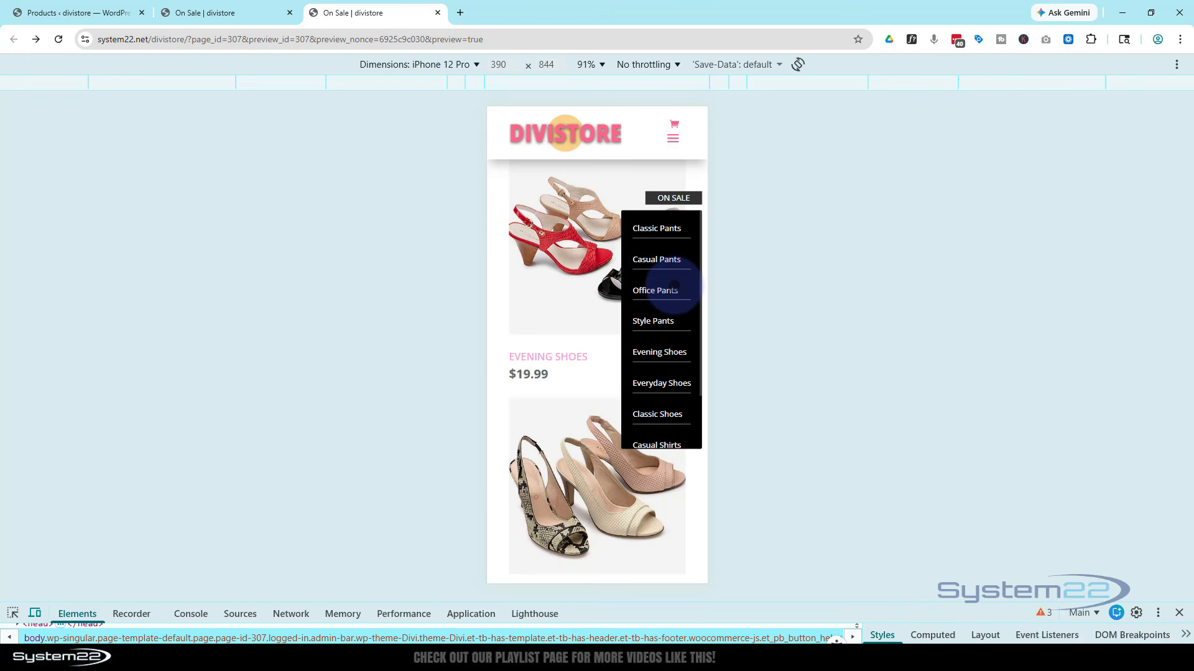
{"action": "scroll", "coordinate": [674, 286], "scroll_direction": "down", "scroll_amount": 1}
{"action": "scroll", "coordinate": [676, 286], "scroll_direction": "up", "scroll_amount": 1}
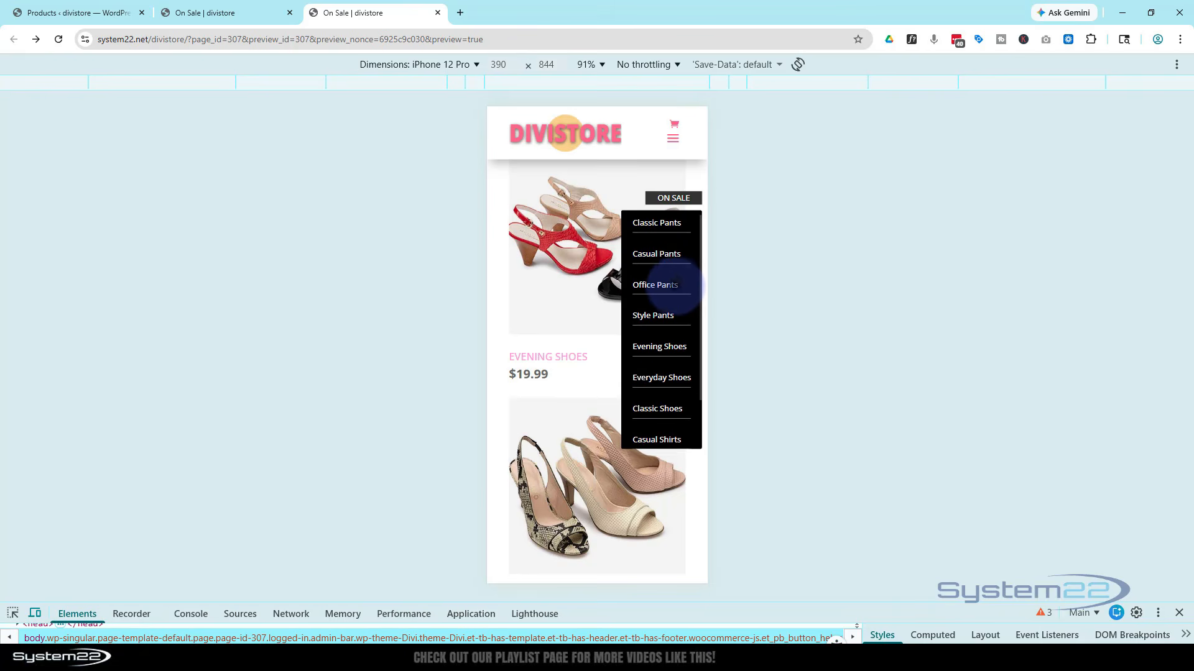
{"action": "scroll", "coordinate": [678, 287], "scroll_direction": "down", "scroll_amount": 1}
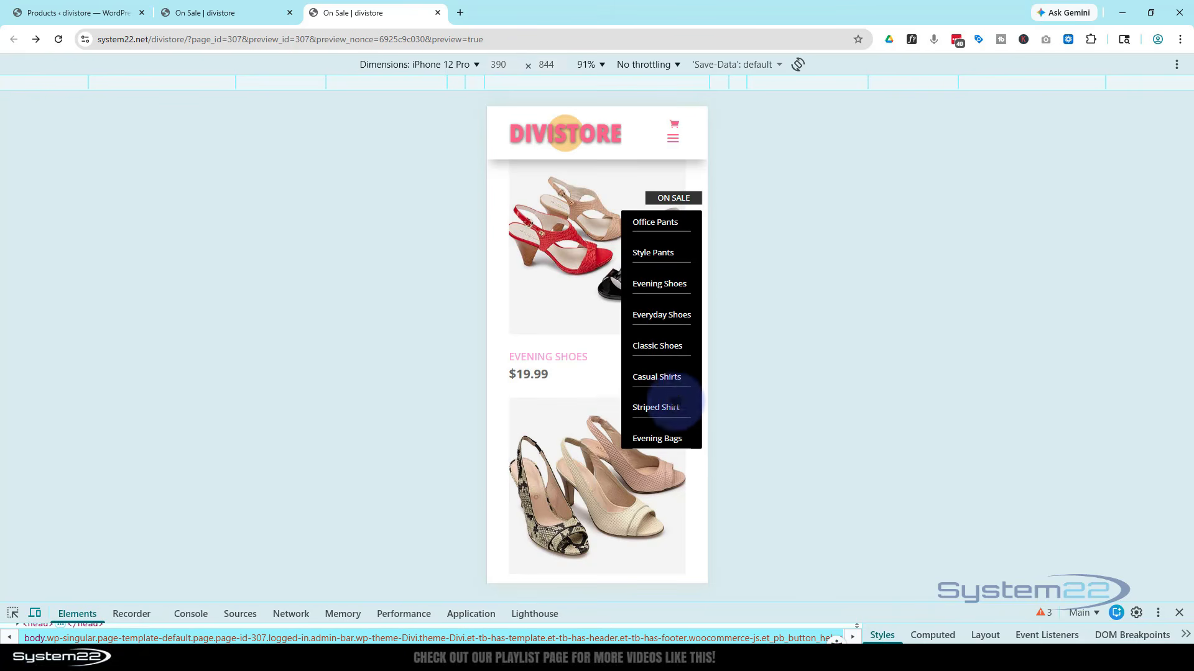
{"action": "scroll", "coordinate": [672, 429], "scroll_direction": "up", "scroll_amount": 2}
{"action": "scroll", "coordinate": [671, 413], "scroll_direction": "up", "scroll_amount": 2}
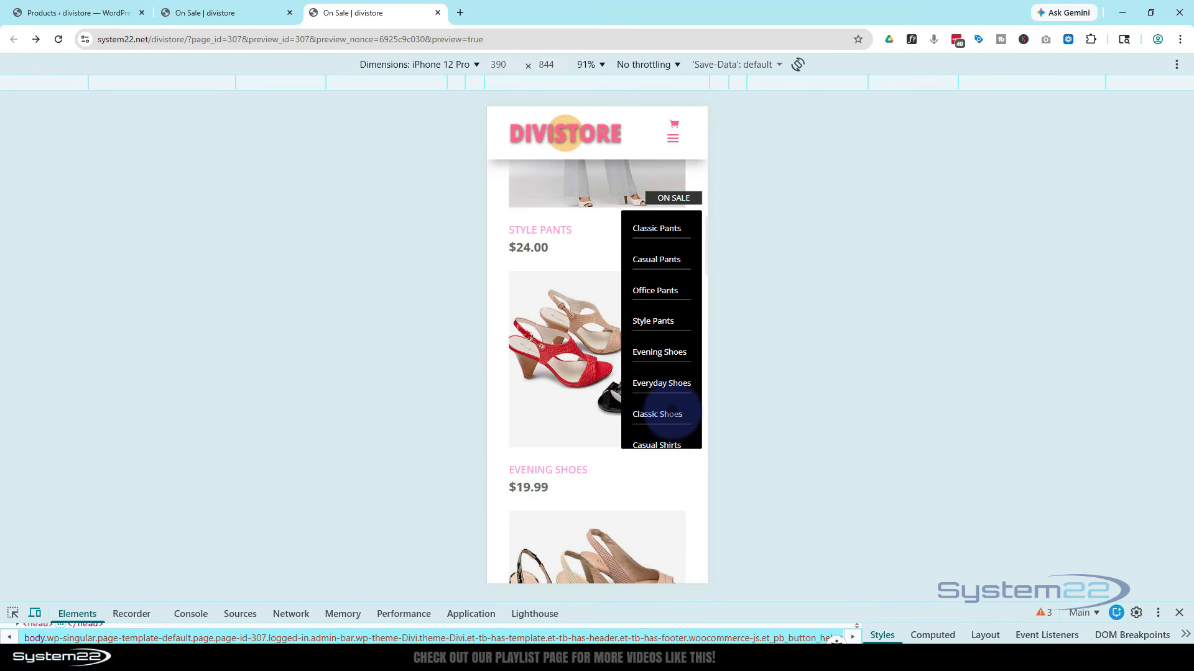
{"action": "scroll", "coordinate": [673, 407], "scroll_direction": "down", "scroll_amount": 2}
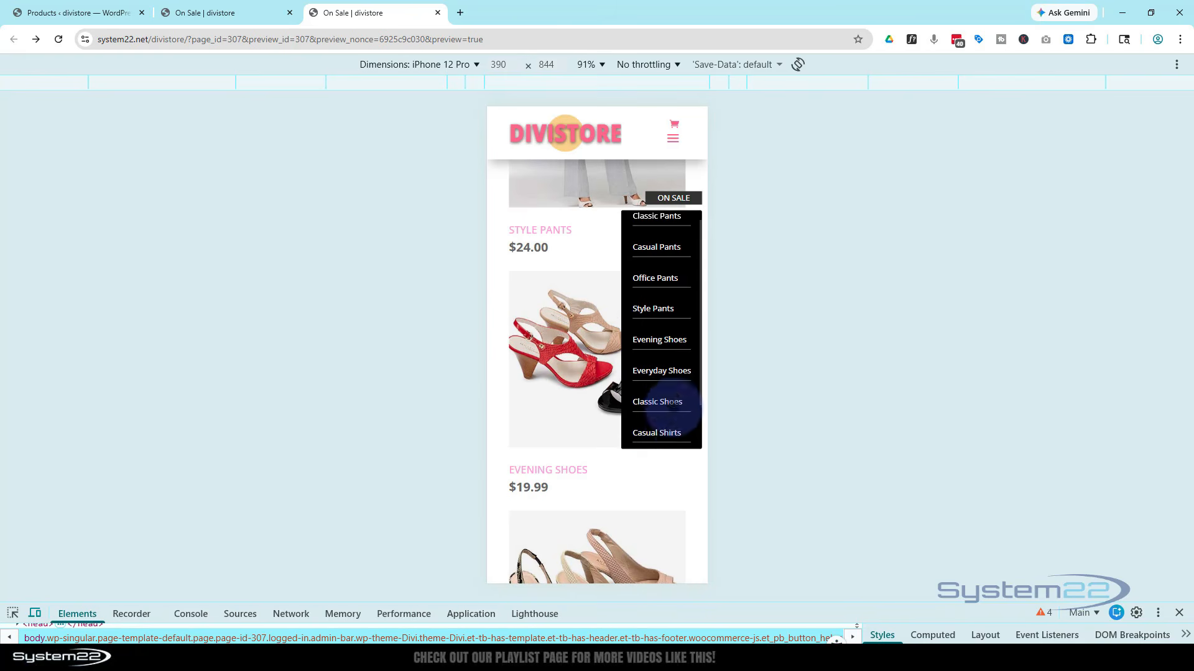
- Follow the Casual Shirts link, review its product page, return to the On Sale preview and close the developer tools
{"action": "left_click", "coordinate": [656, 378]}
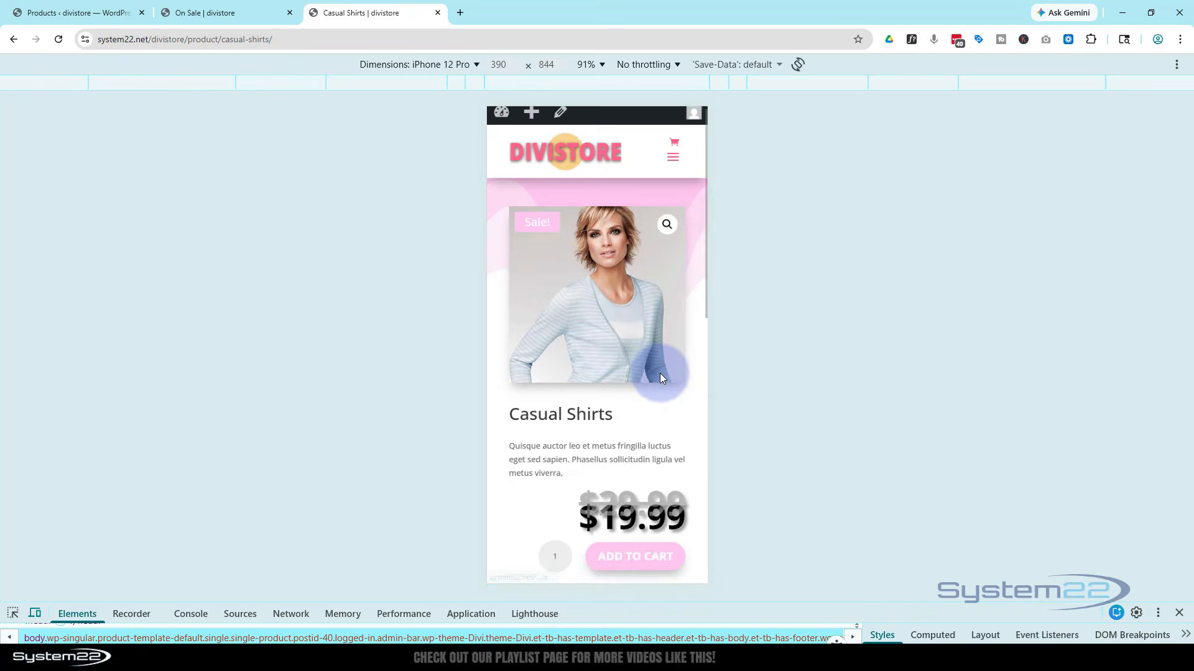
{"action": "scroll", "coordinate": [659, 379], "scroll_direction": "down", "scroll_amount": 3}
{"action": "scroll", "coordinate": [659, 379], "scroll_direction": "up", "scroll_amount": 3}
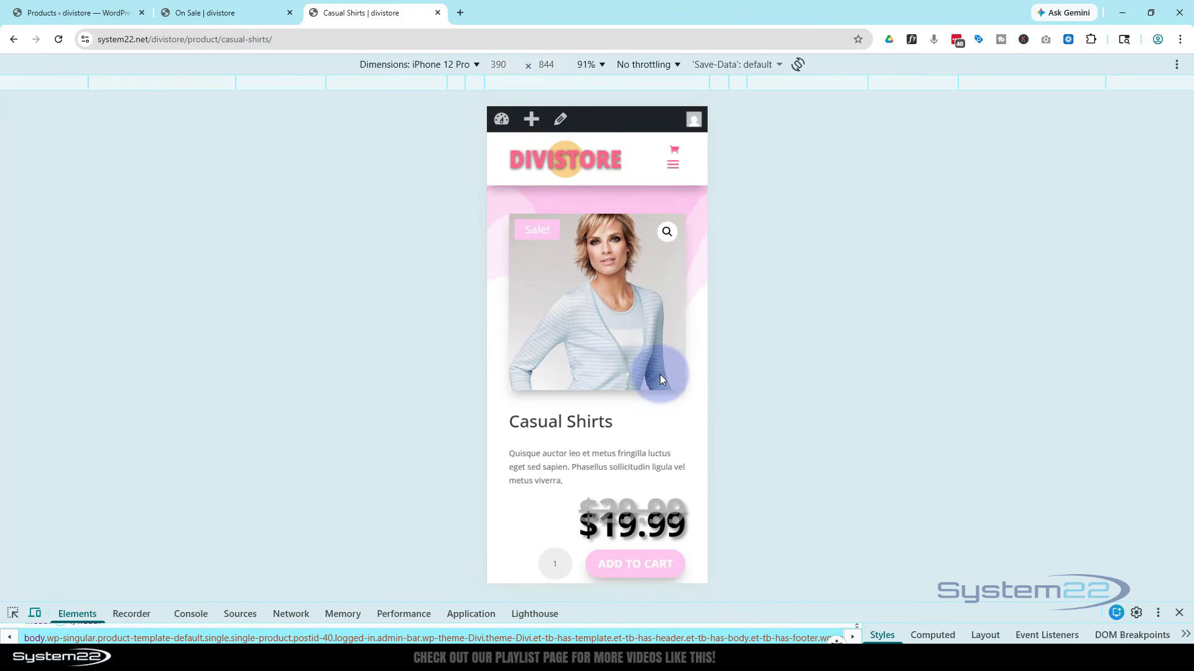
{"action": "left_click", "coordinate": [14, 39]}
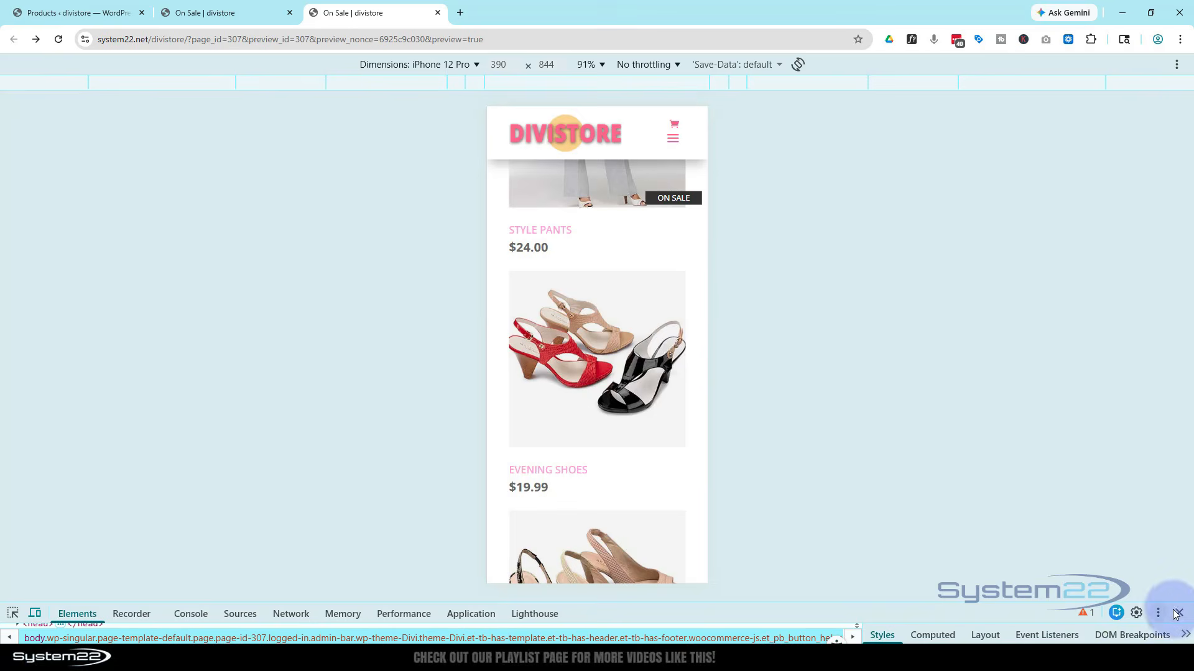
{"action": "left_click", "coordinate": [1177, 614]}
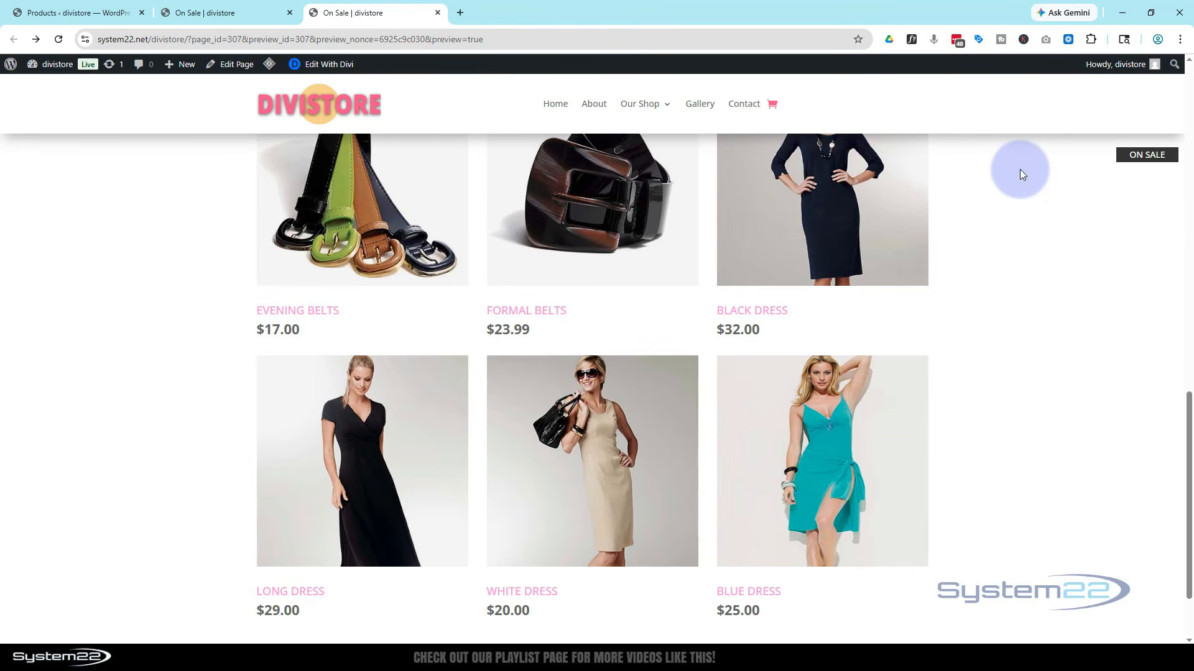
- Test the On Sale dropdown on the desktop-size page by opening it near the page's end and dismissing it
{"action": "left_click", "coordinate": [1147, 155]}
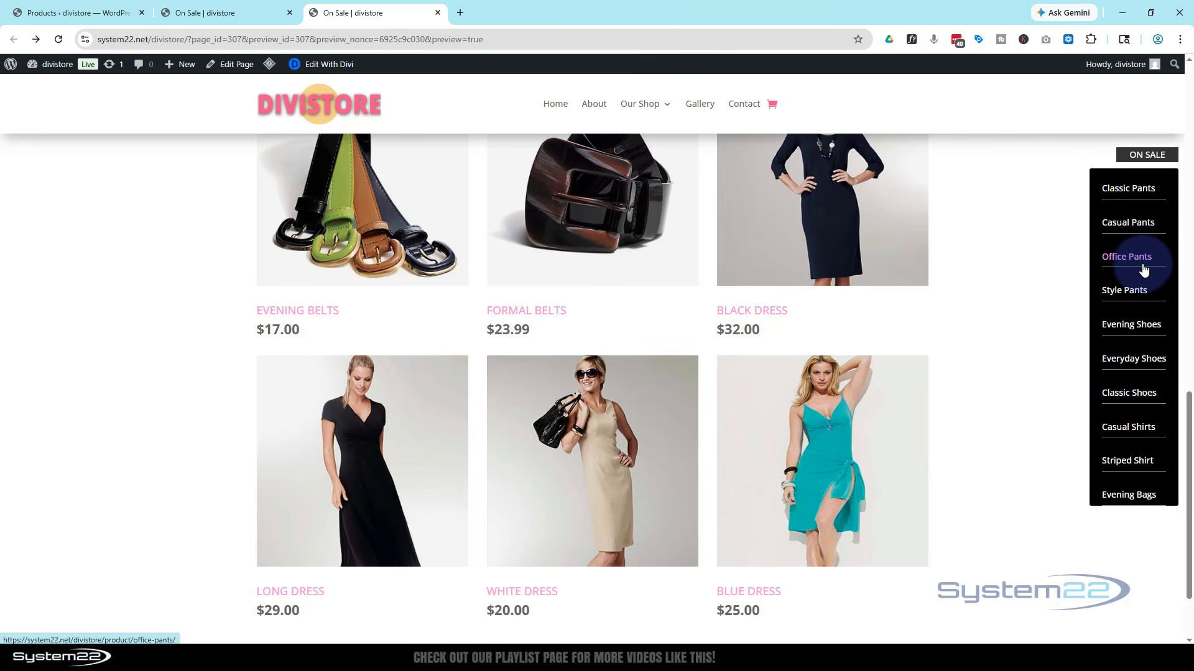
{"action": "scroll", "coordinate": [1142, 267], "scroll_direction": "down", "scroll_amount": 2}
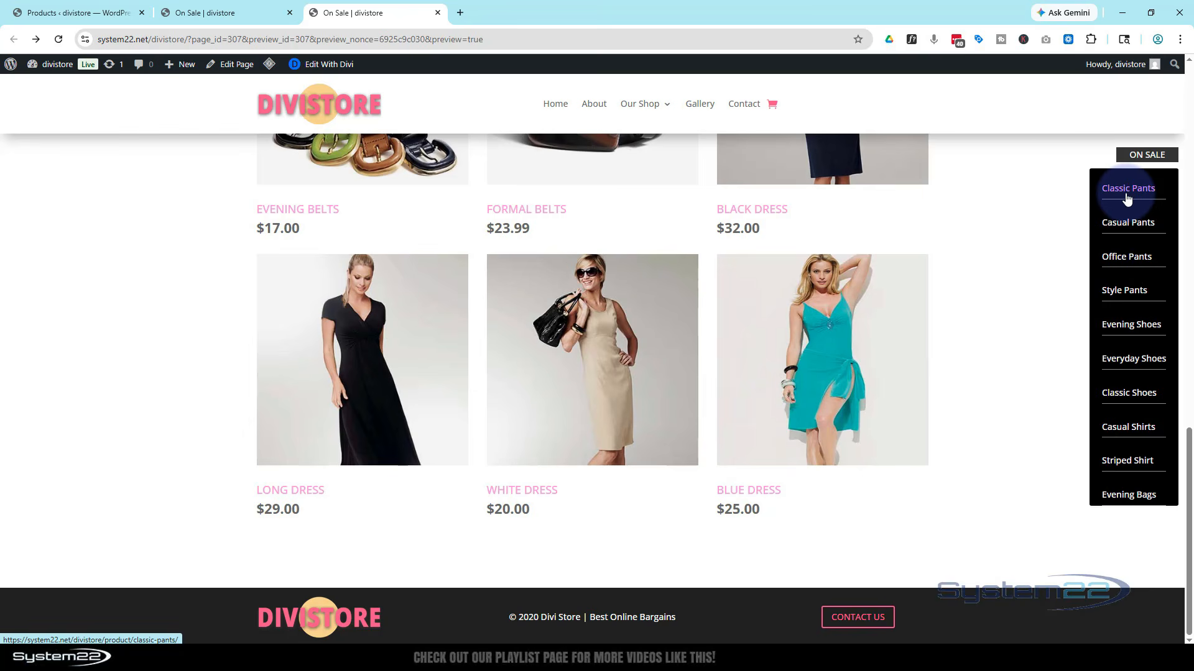
{"action": "left_click", "coordinate": [1065, 156]}
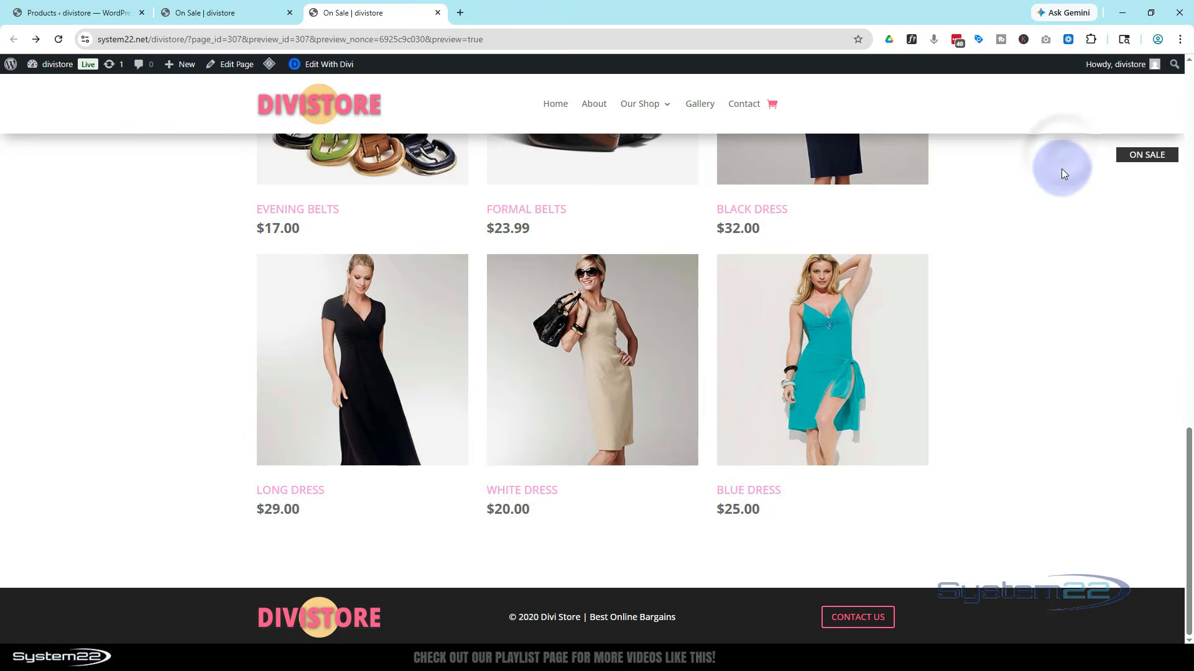
{"action": "scroll", "coordinate": [1016, 285], "scroll_direction": "up", "scroll_amount": 10}
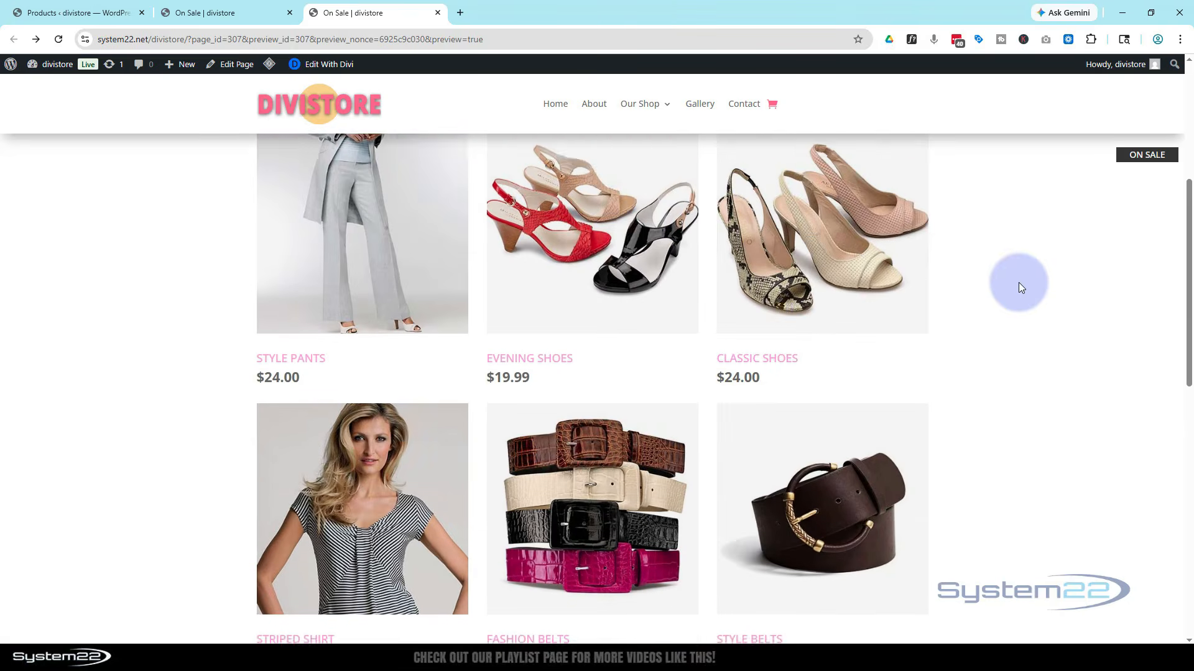
{"action": "scroll", "coordinate": [1019, 283], "scroll_direction": "up", "scroll_amount": 5}
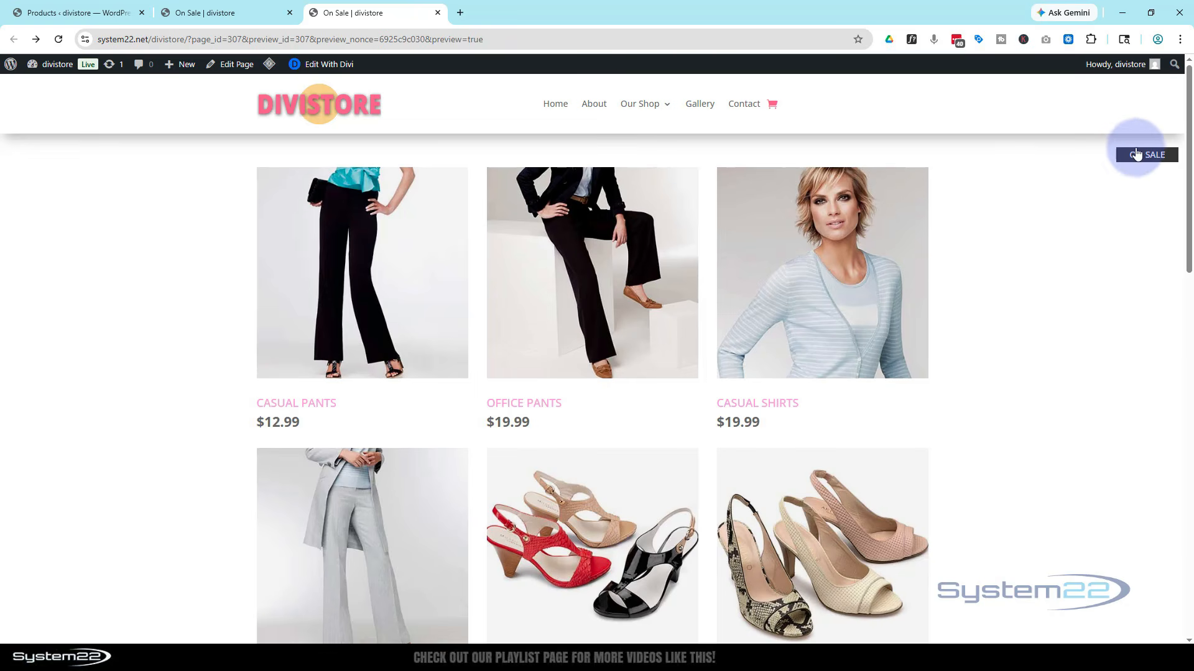
- Open and close the On Sale dropdown again with the product grid's first row in view
{"action": "left_click", "coordinate": [1142, 158]}
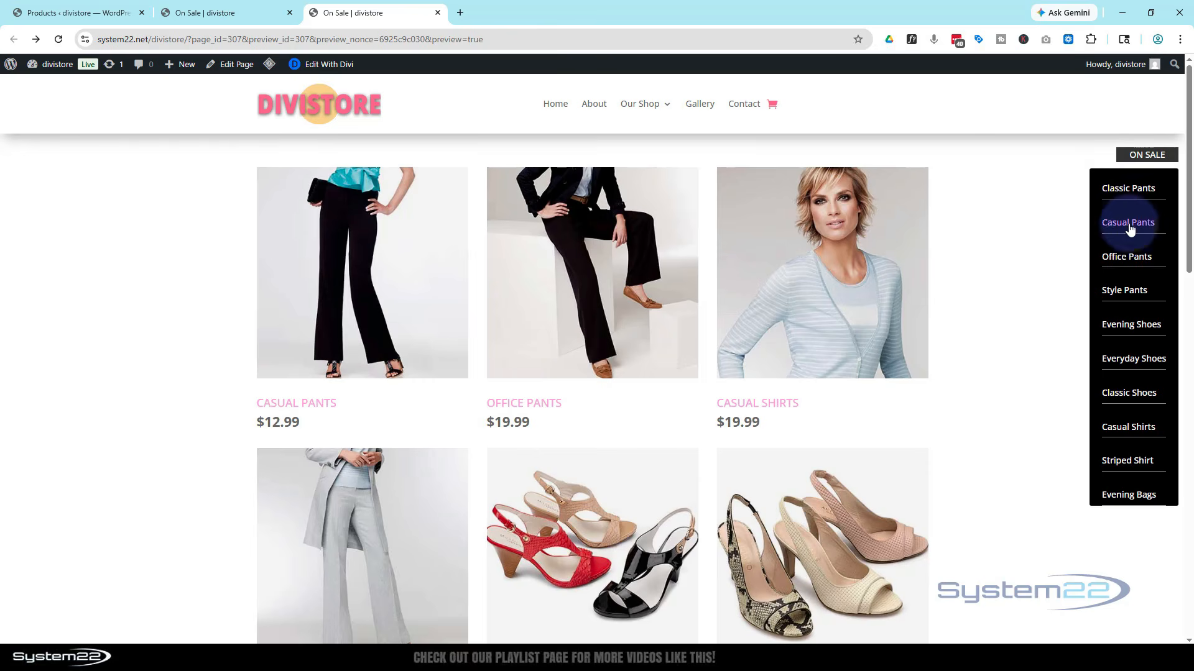
{"action": "left_click", "coordinate": [1140, 261]}
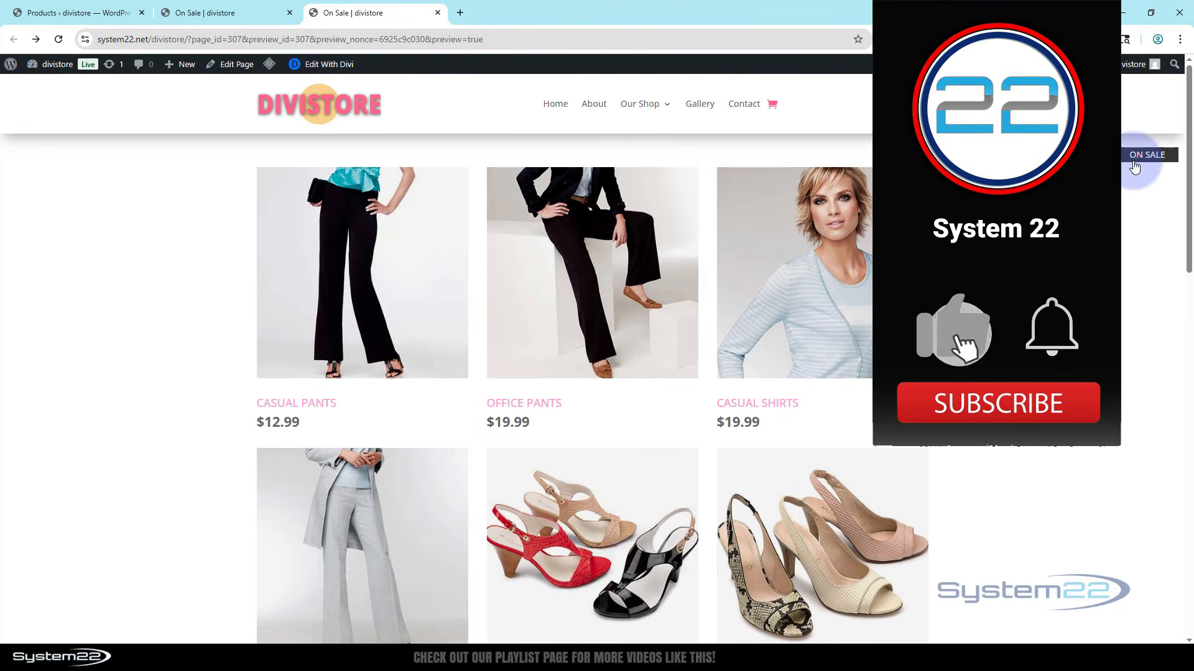
{"action": "mouse_move", "coordinate": [1134, 159]}
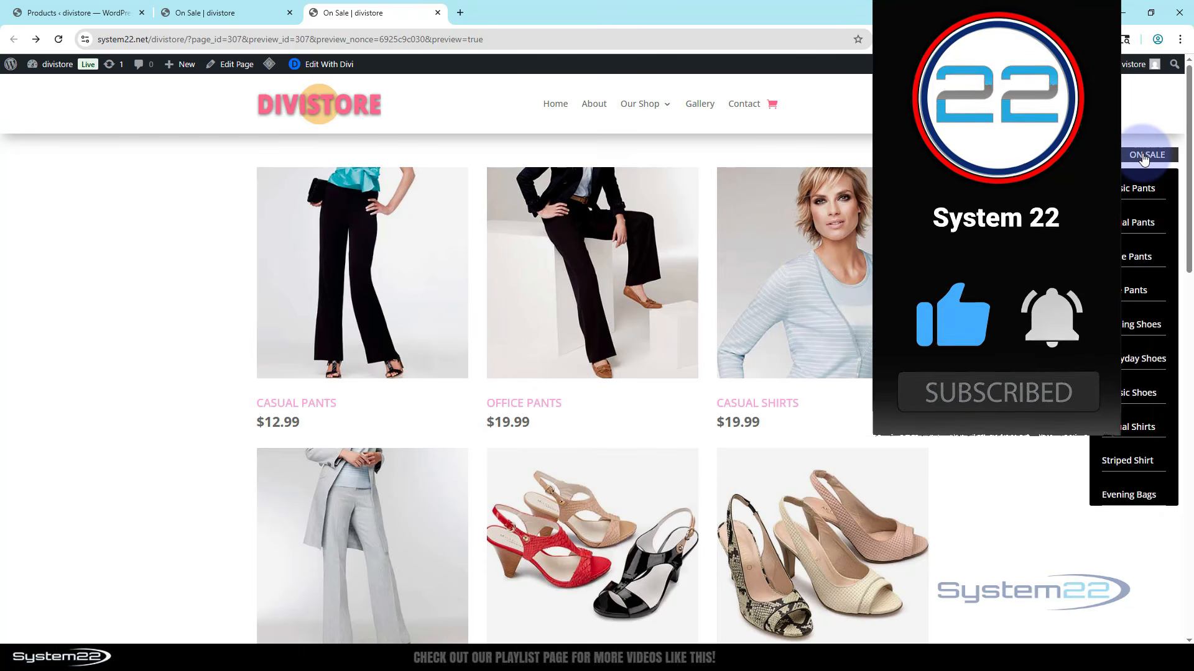
{"action": "left_click", "coordinate": [1144, 157]}
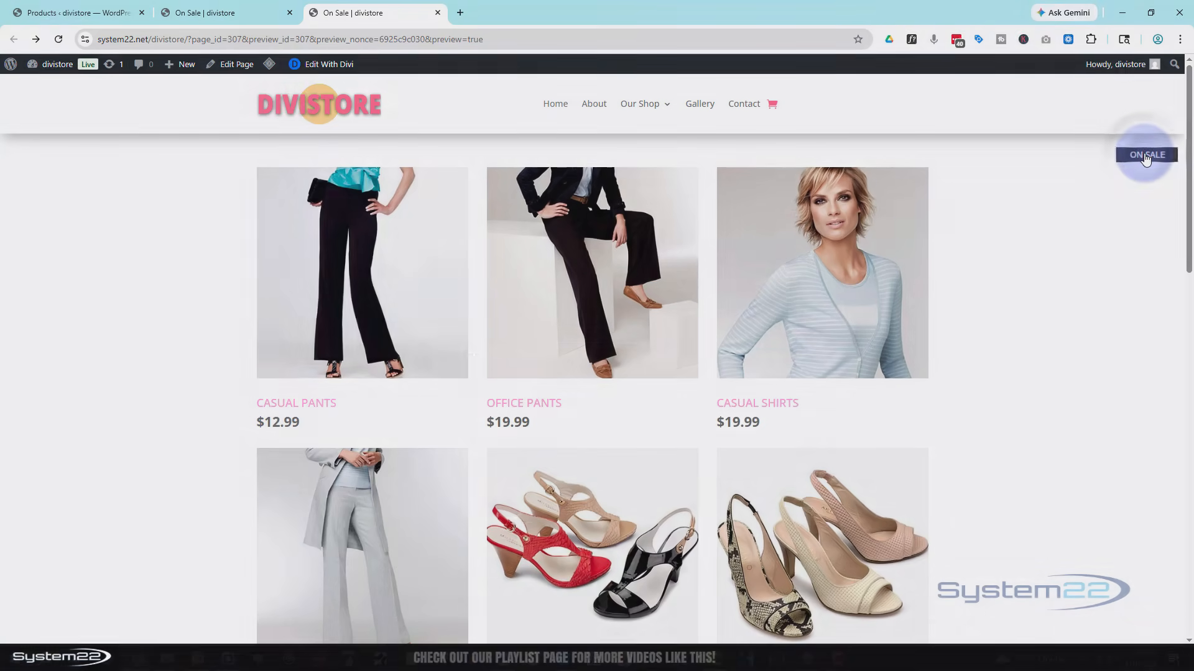